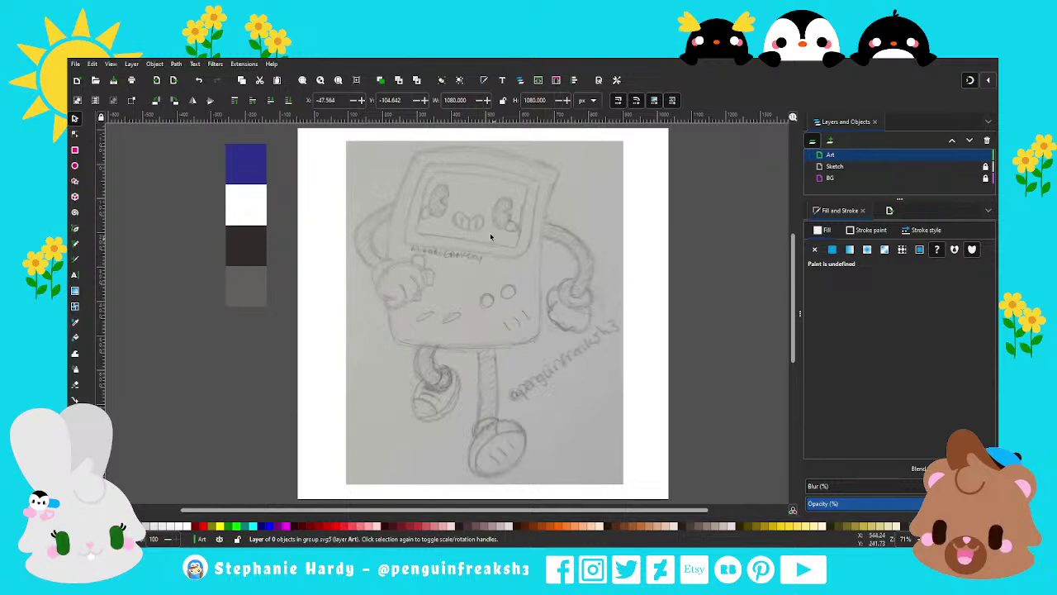
Step: Draw a straight pen stroke over the left eye and set its stroke width to 50
scroll(486, 228, "up", 1, "ctrl")
scroll(485, 225, "up", 1, "ctrl")
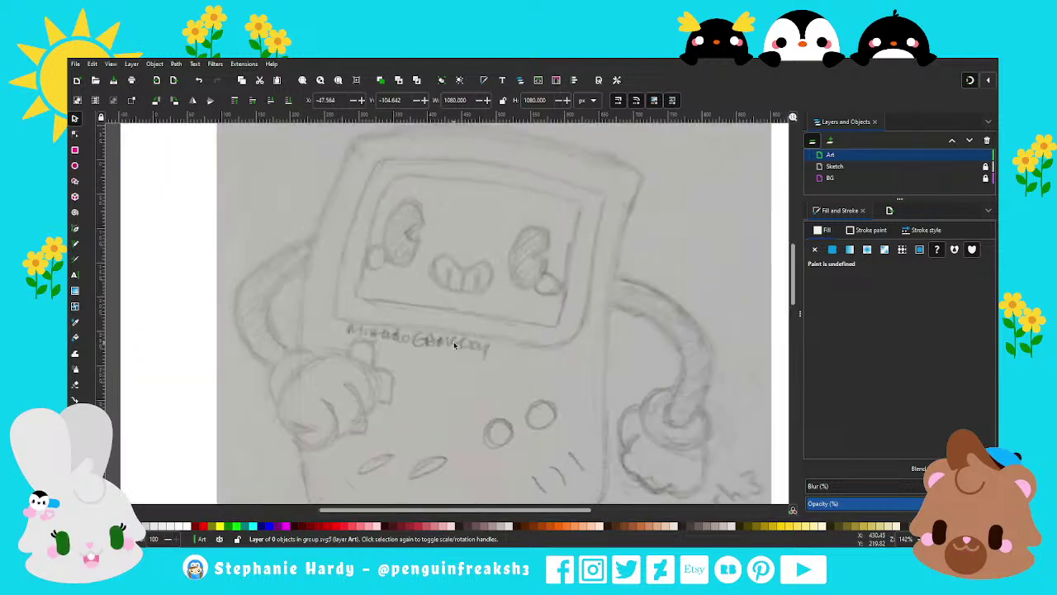
scroll(484, 347, "down", 1, "ctrl")
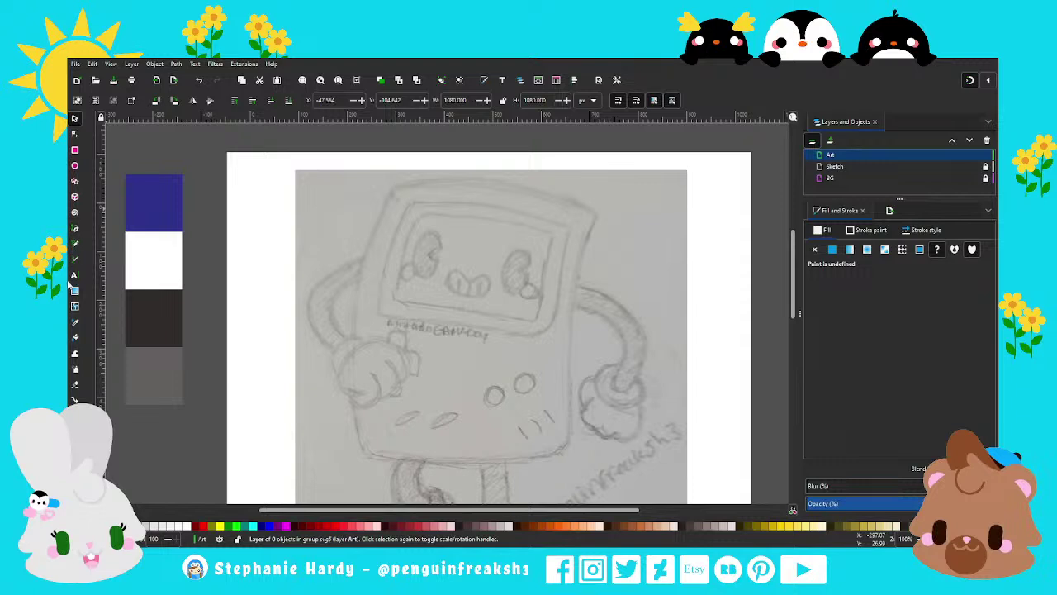
left_click(75, 229)
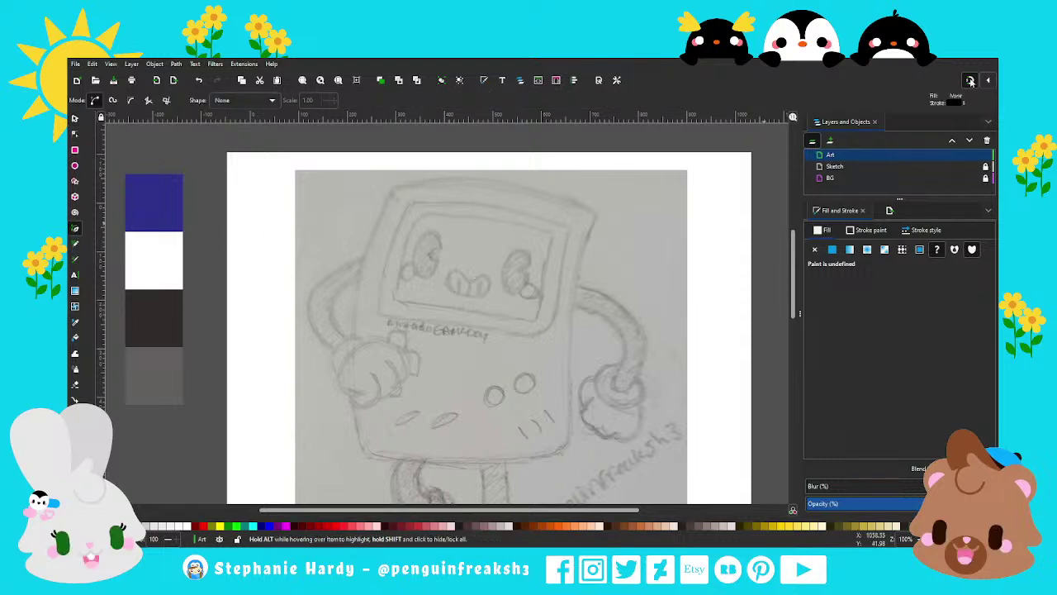
scroll(462, 273, "up", 2)
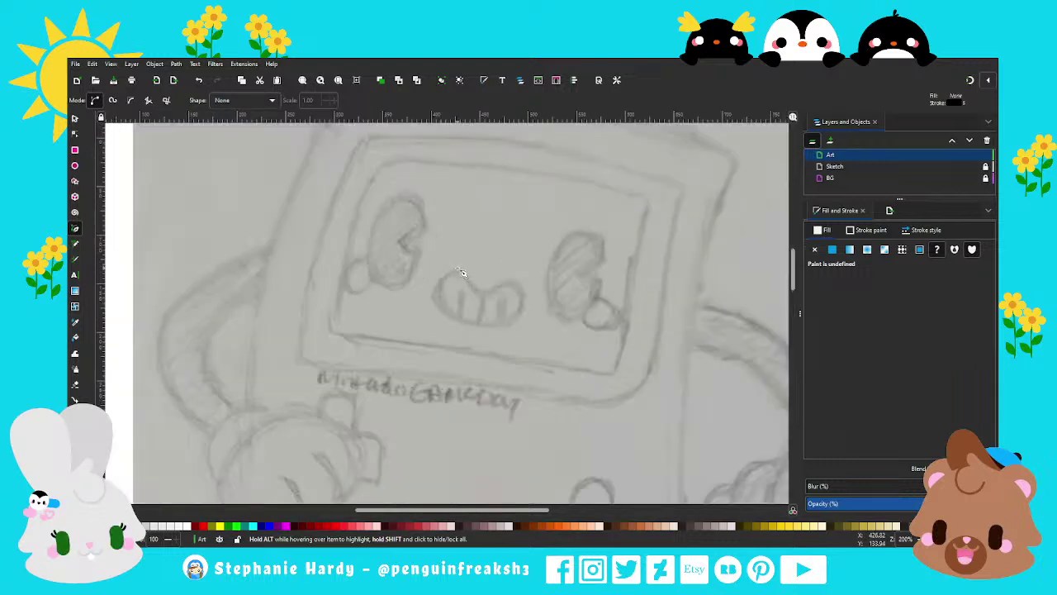
left_click(406, 207)
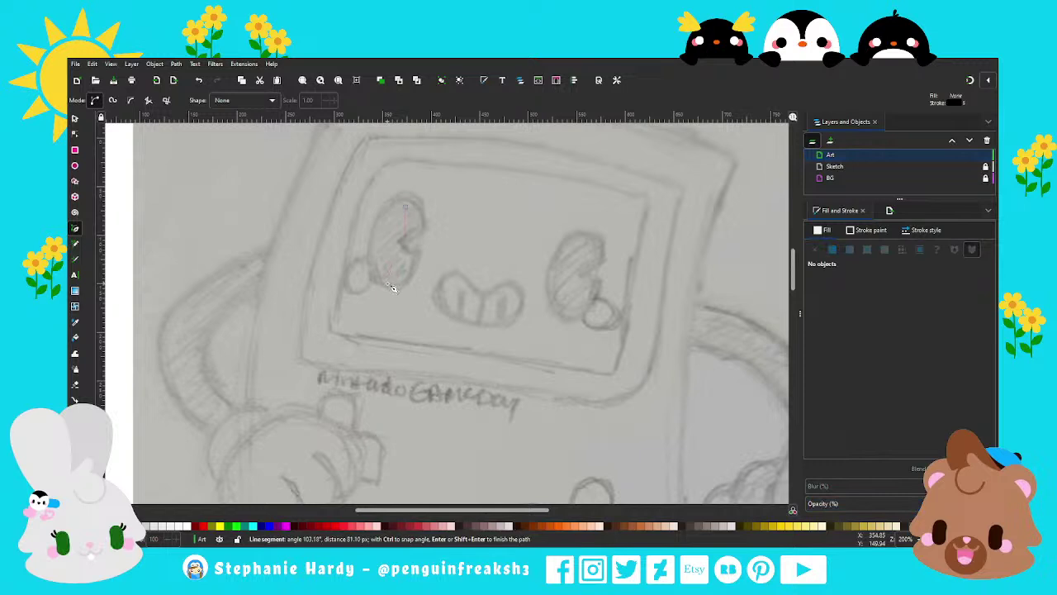
double_click(390, 285)
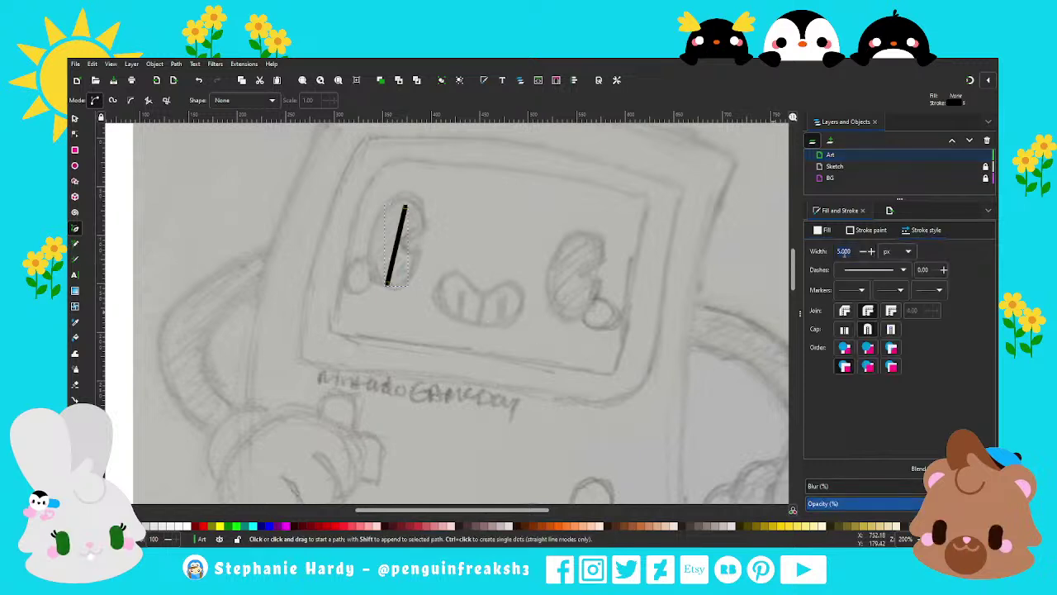
type("0")
key("Return")
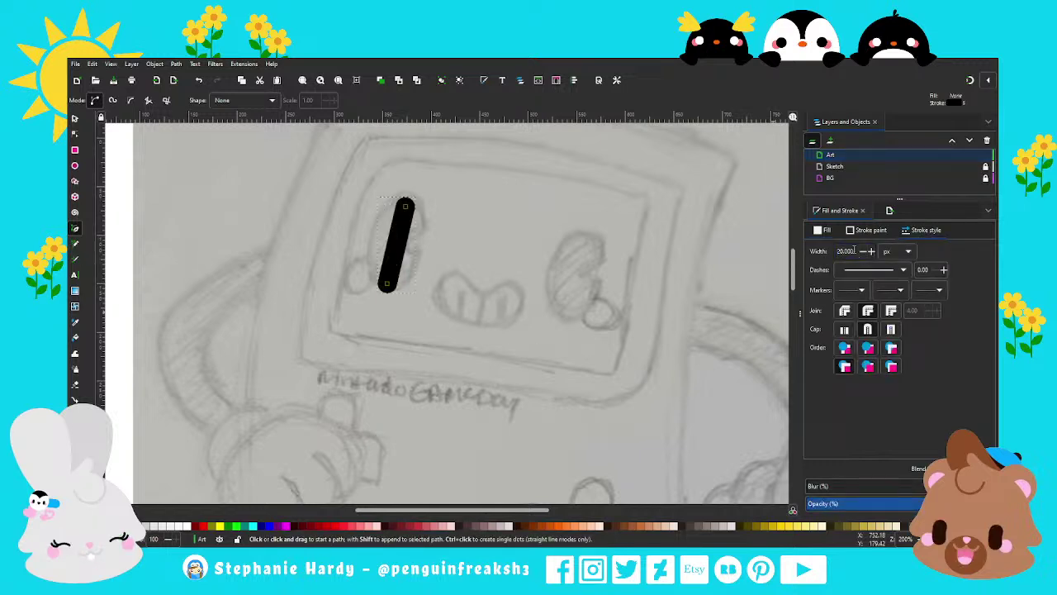
type("50")
key("Return")
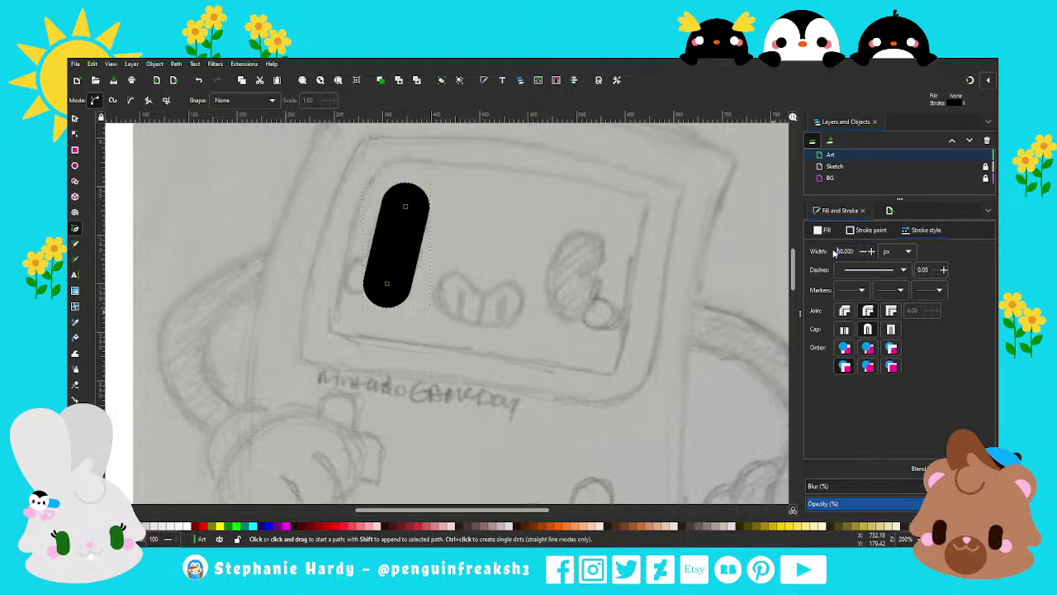
Step: Move the stroke's ends and bend it into a gently curved bean shape
left_click(74, 134)
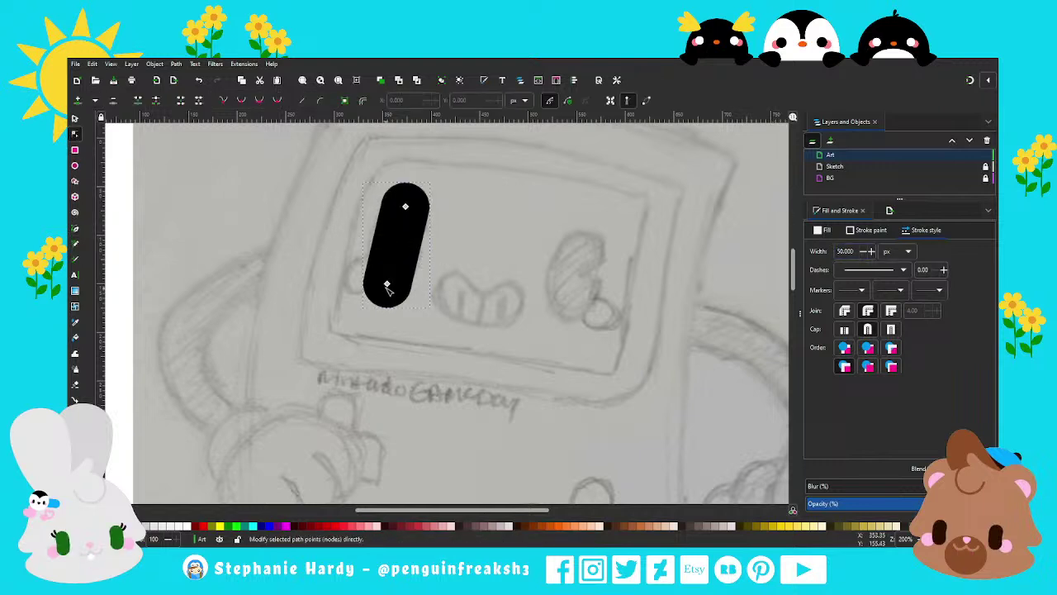
mouse_move(387, 283)
left_mouse_down()
mouse_move(397, 258)
mouse_move(393, 269)
left_mouse_up()
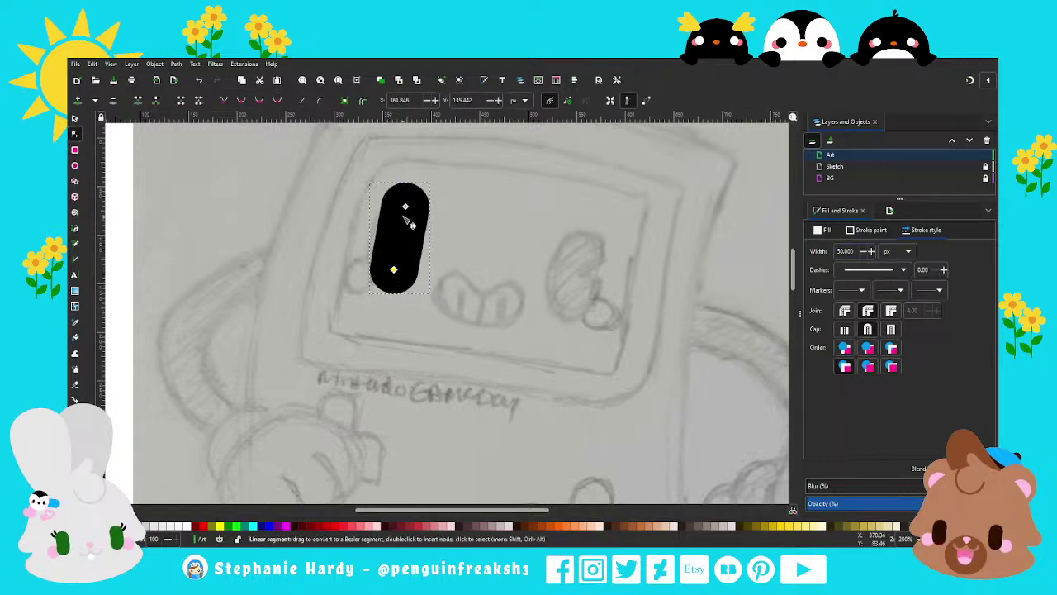
mouse_move(404, 206)
left_mouse_down()
mouse_move(404, 222)
mouse_move(403, 209)
mouse_move(431, 238)
left_mouse_up()
scroll(402, 217, "up", 2)
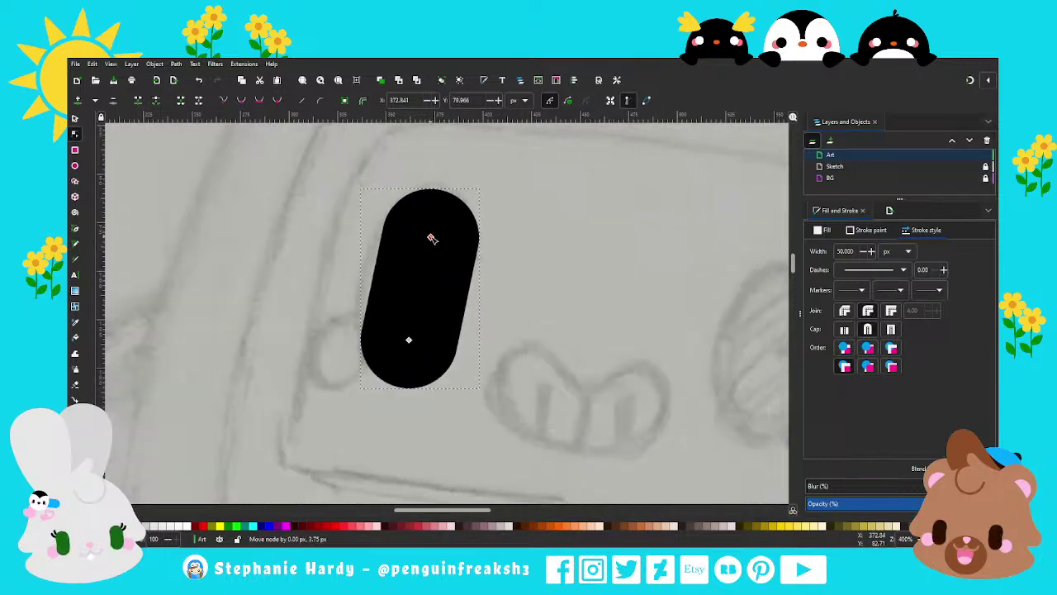
left_click_drag(430, 286, 408, 317)
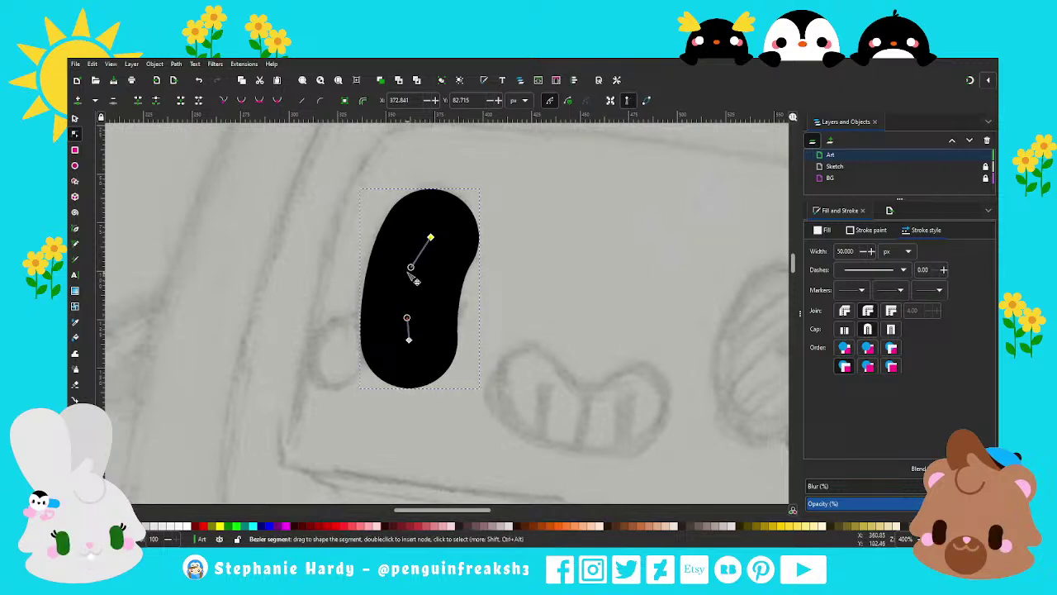
left_click_drag(412, 266, 415, 266)
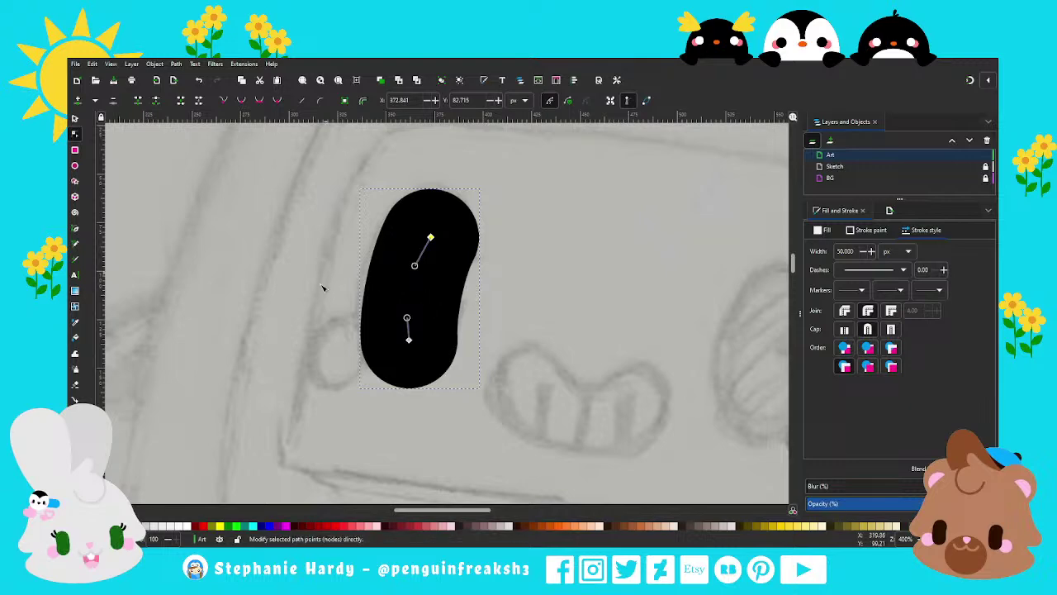
scroll(323, 289, "down", 2)
scroll(368, 295, "up", 1)
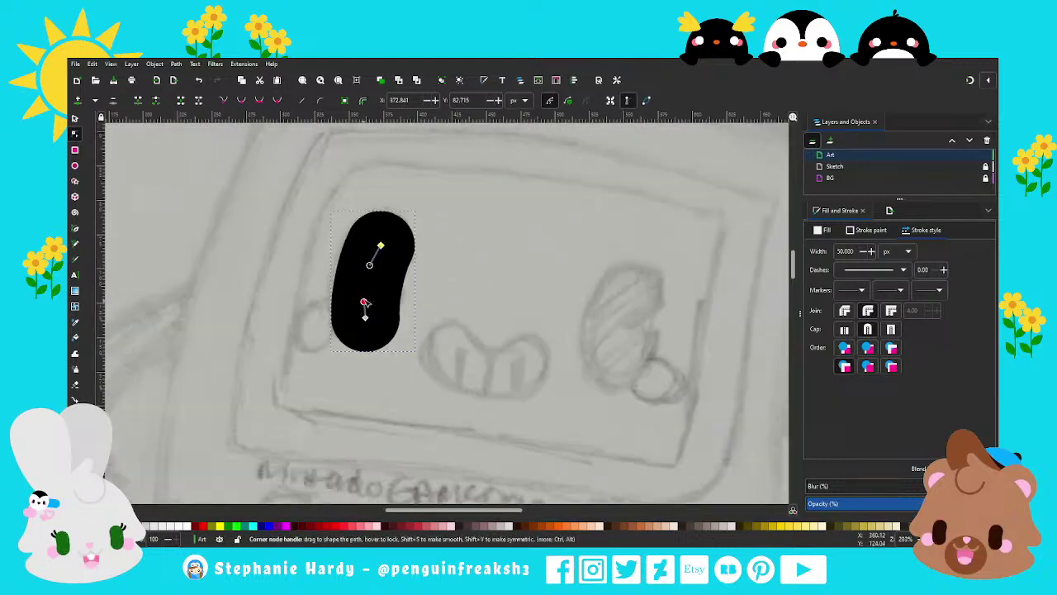
scroll(489, 271, "down", 1)
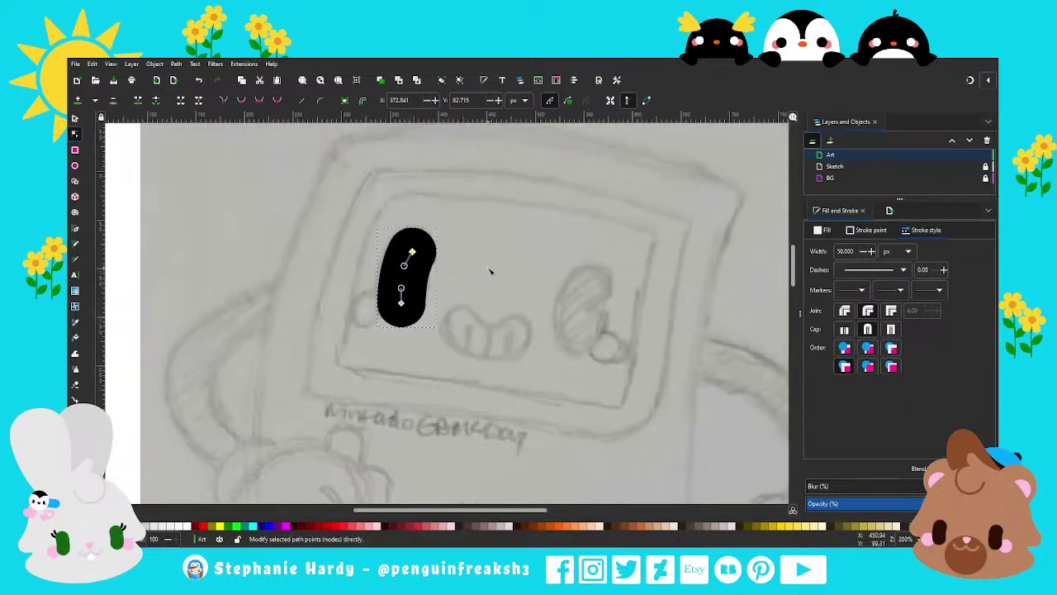
Step: Draw a small white circle highlight at the eye's lower left
left_click(75, 166)
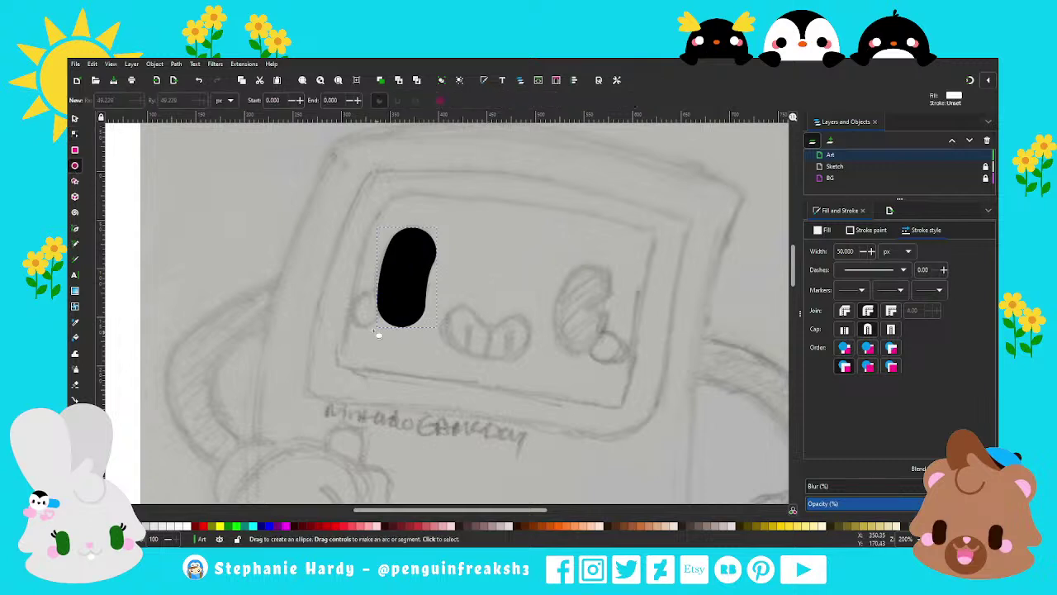
left_click_drag(346, 296, 386, 333)
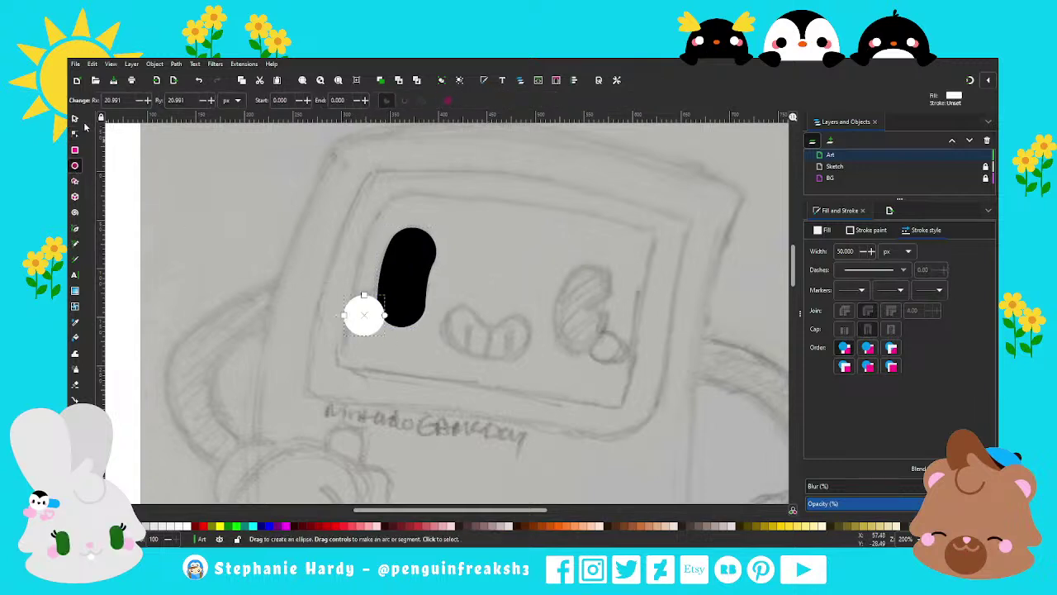
key("s")
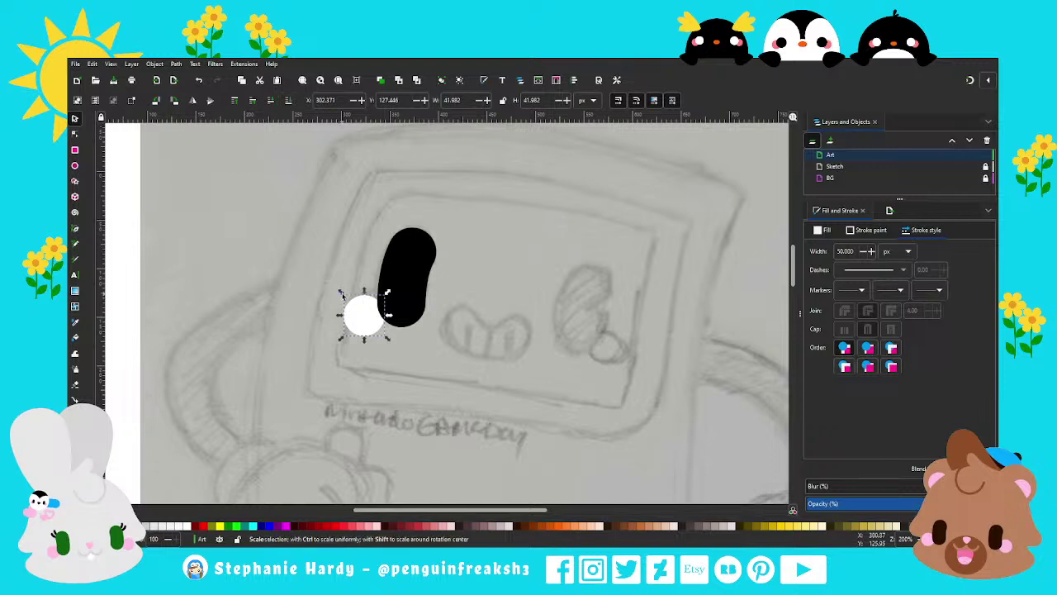
left_click_drag(341, 293, 347, 299)
left_click_drag(371, 338, 369, 318)
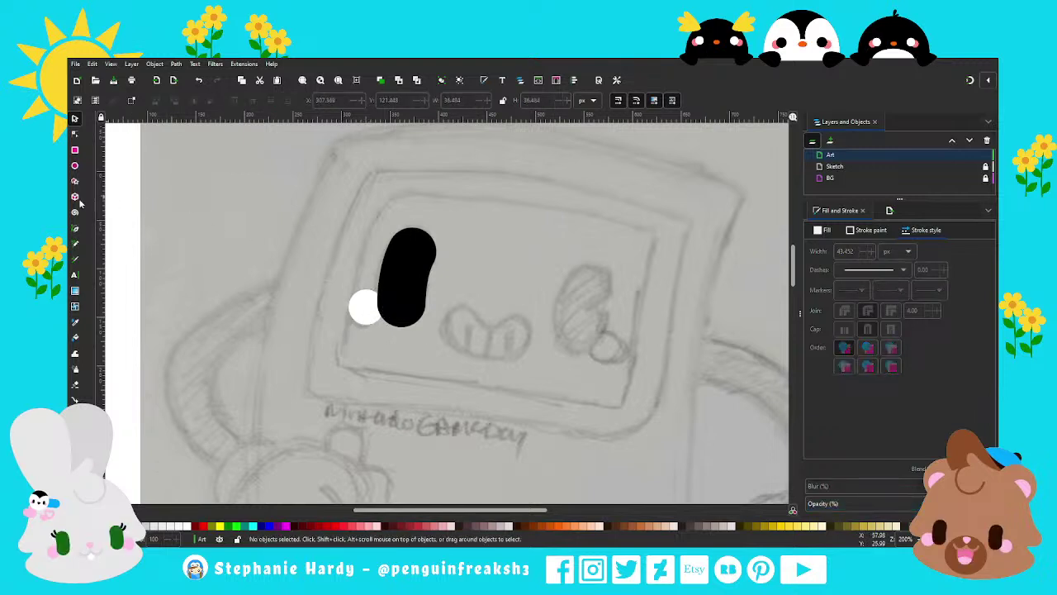
Step: Draw a small triangle overlapping the eye's right side and adjust its position
left_click(75, 228)
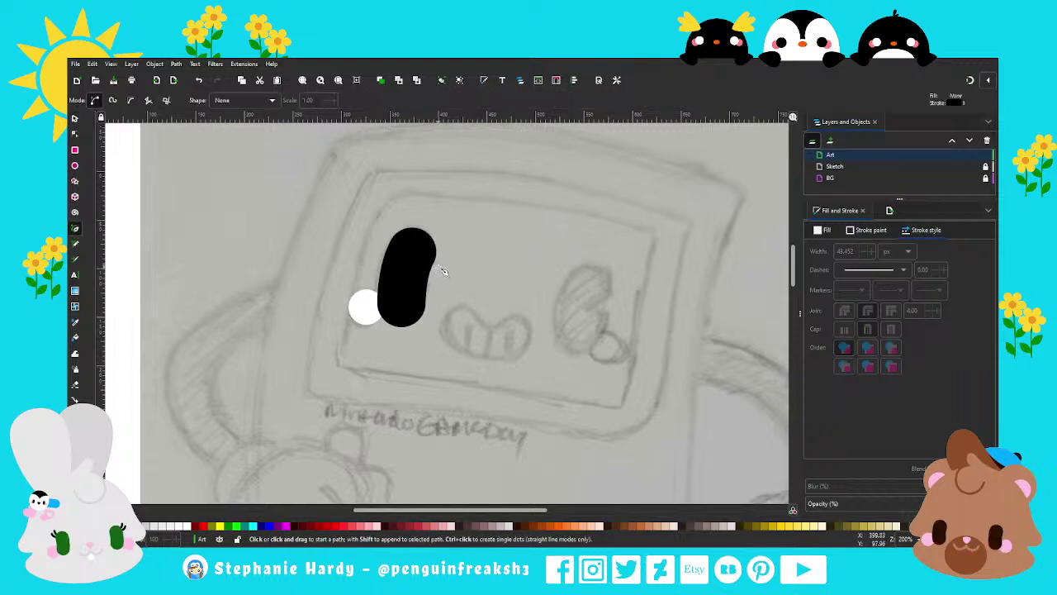
left_click(411, 273)
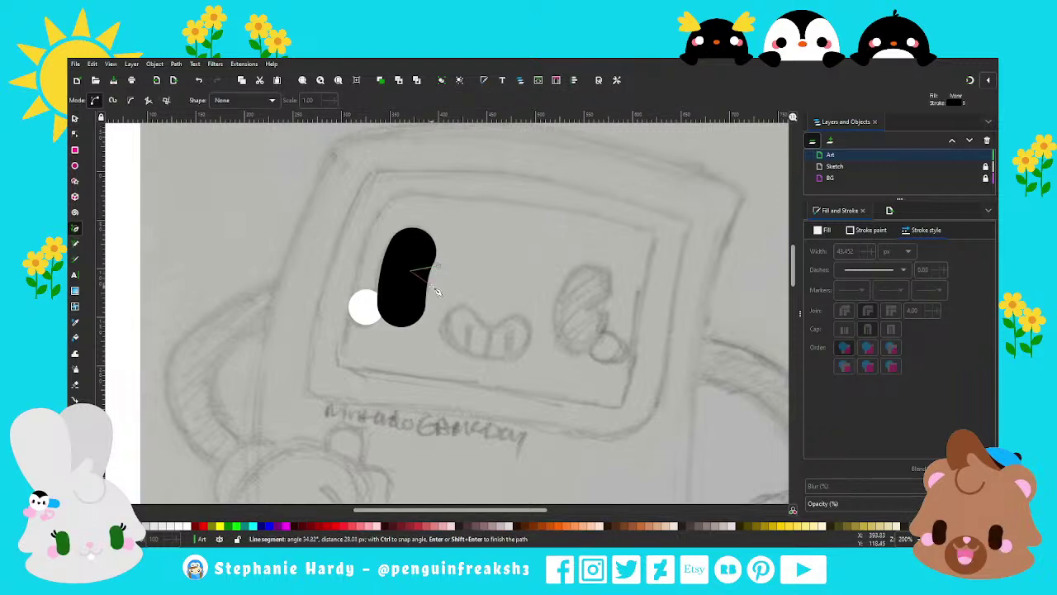
left_click(436, 287)
left_click(440, 266)
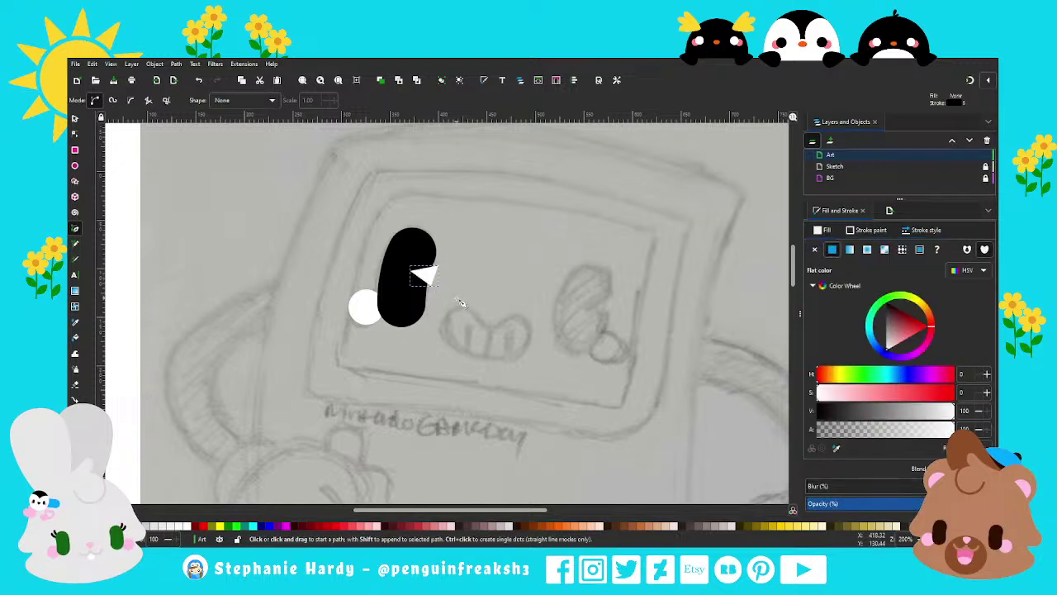
left_click(74, 133)
scroll(405, 289, "up", 1)
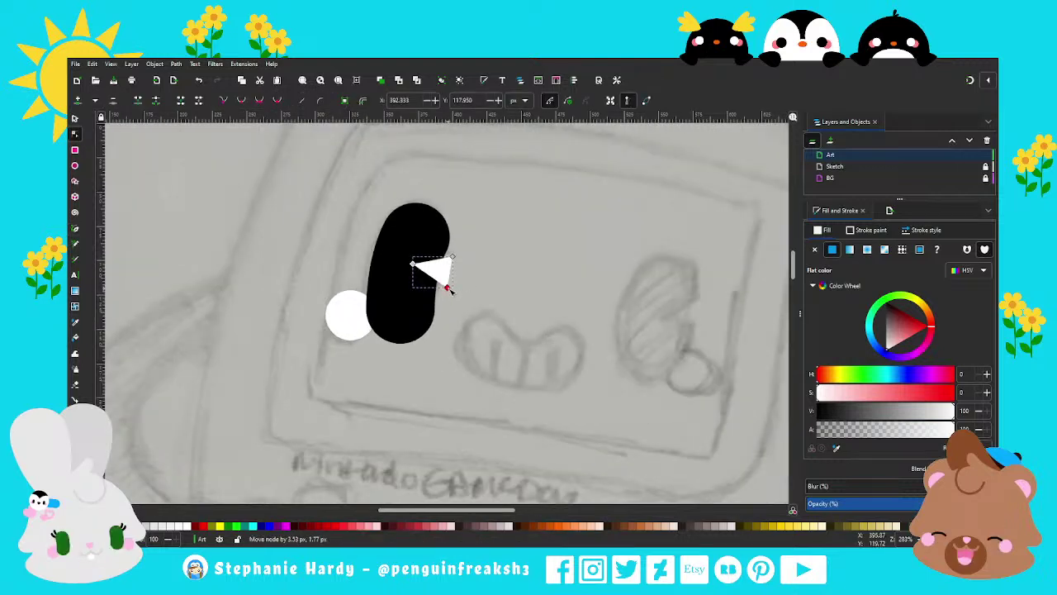
left_click_drag(412, 262, 416, 264)
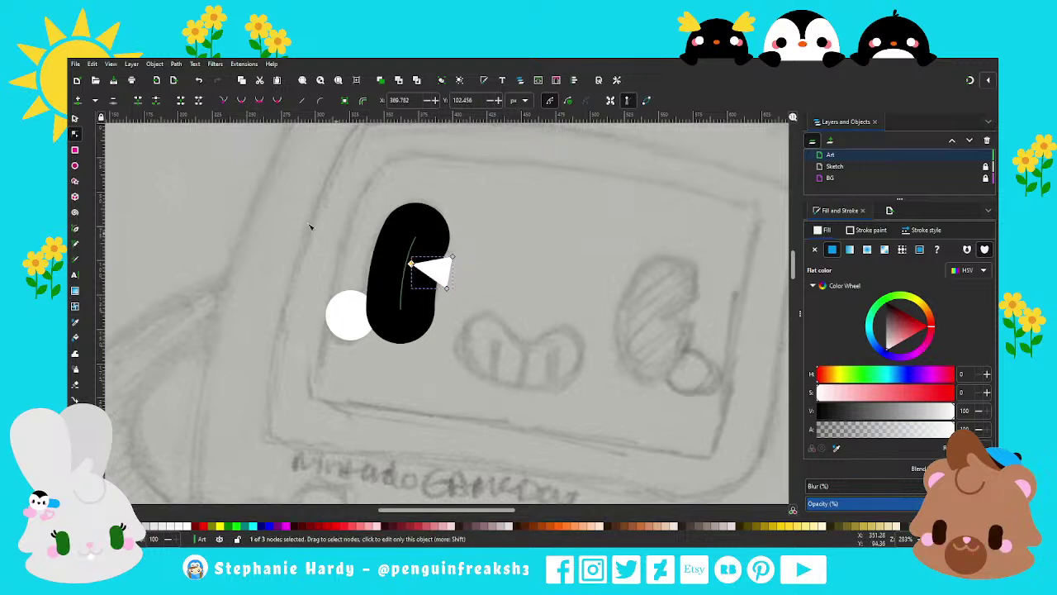
key("s")
left_click_drag(444, 276, 442, 272)
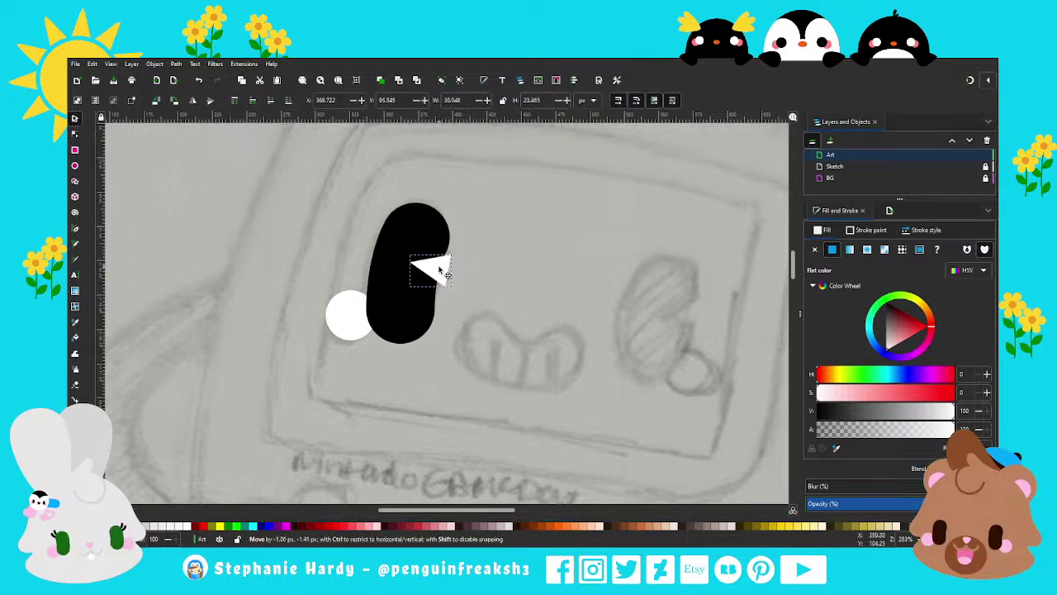
key("Escape")
scroll(414, 223, "down", 1)
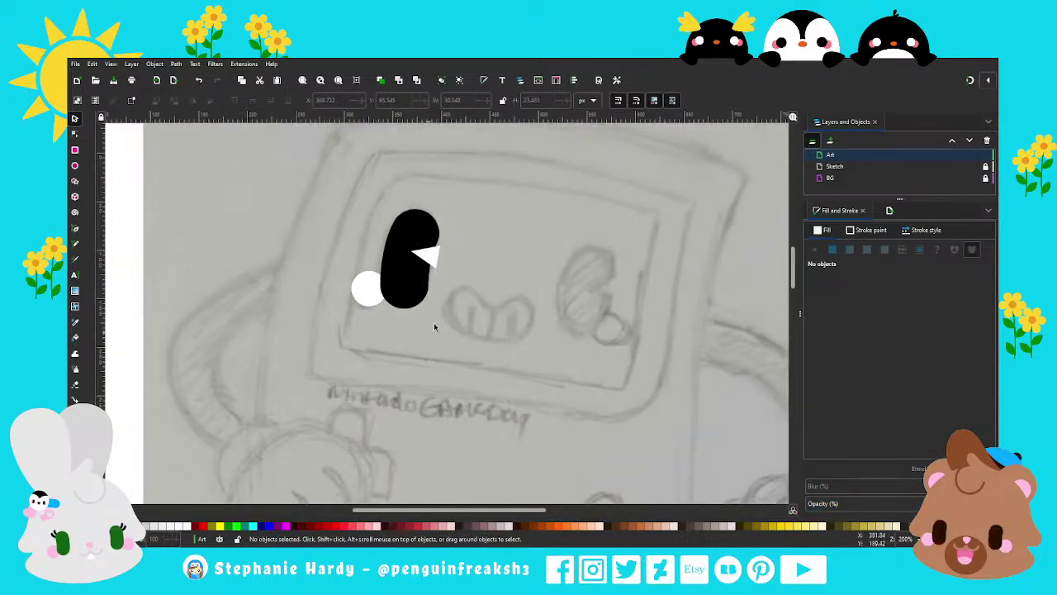
Step: Convert the eye stroke to a path and subtract the triangle from it with Difference
left_click(423, 231)
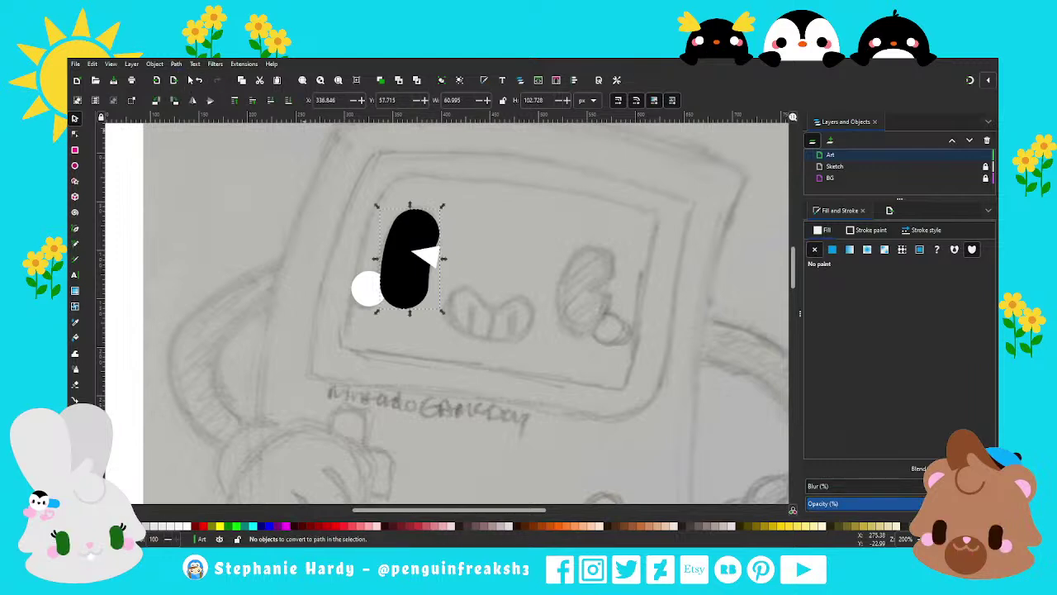
left_click(75, 136)
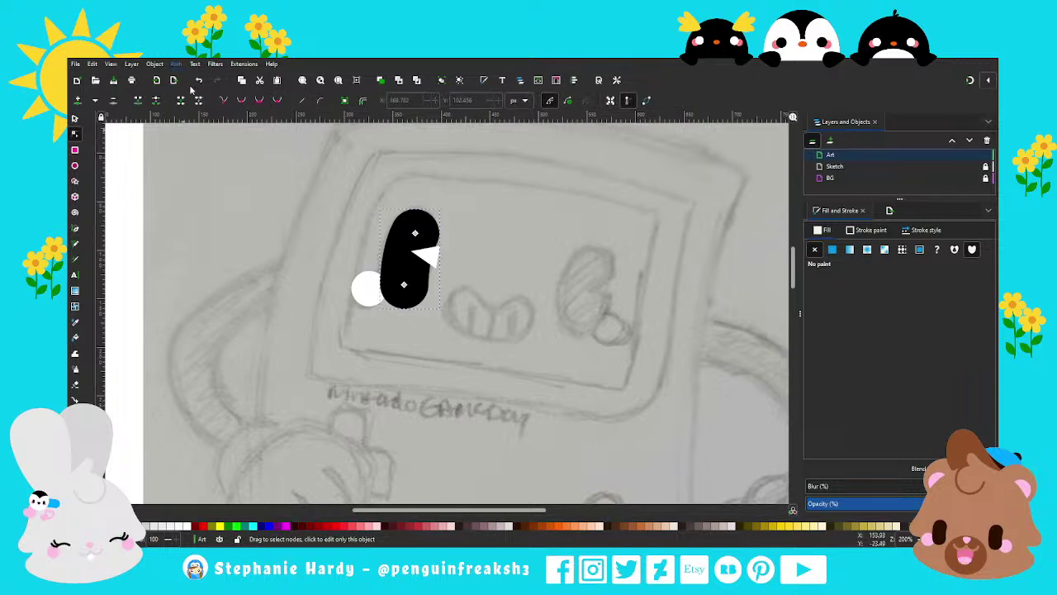
key("ctrl+shift+c")
left_click(79, 119)
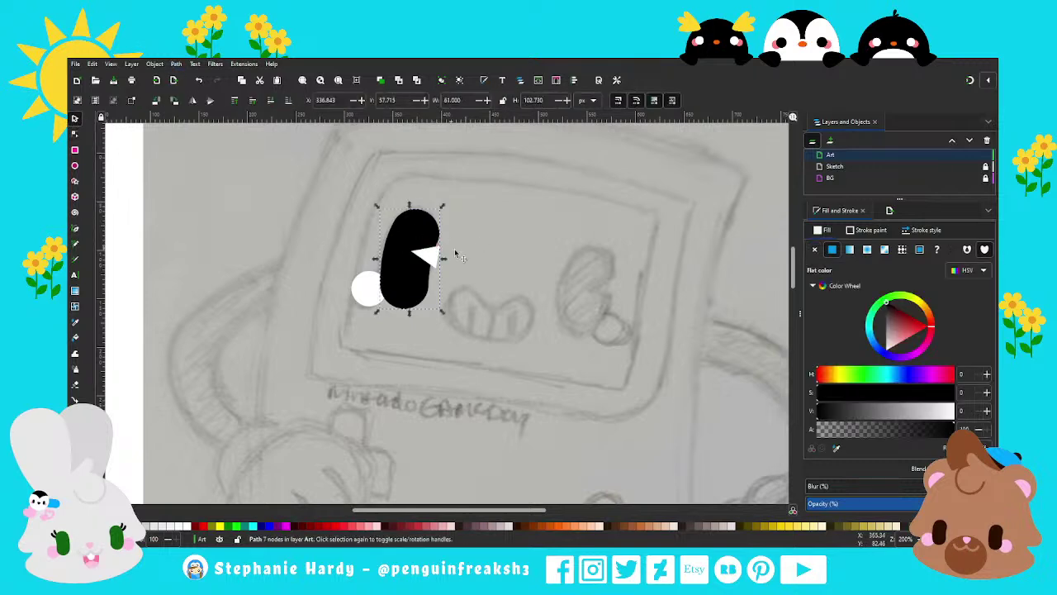
left_click(433, 259, "shift")
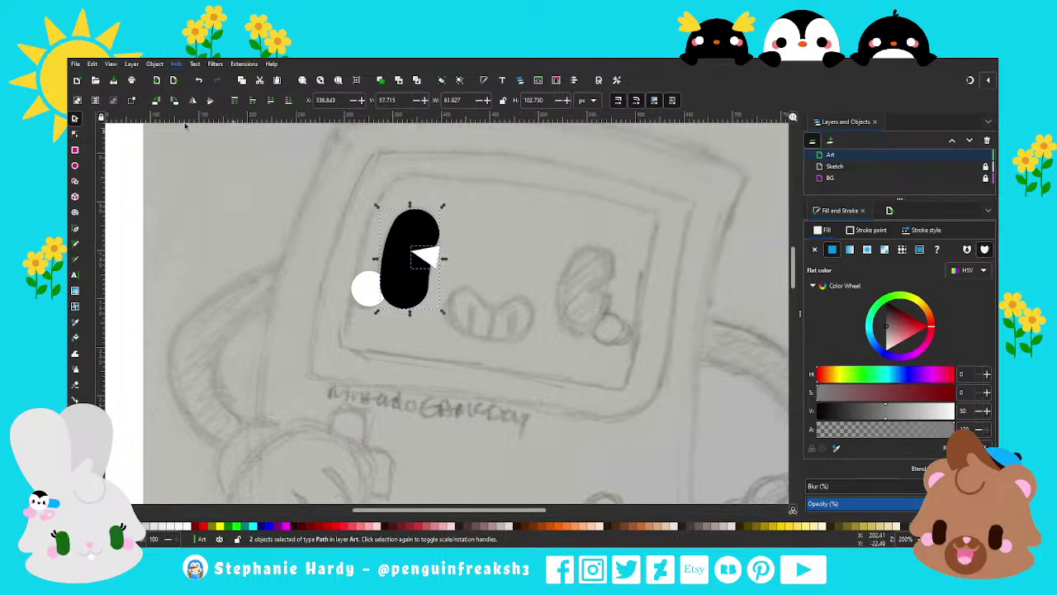
key("ctrl+minus")
key("Escape")
scroll(347, 213, "down", 1, "ctrl")
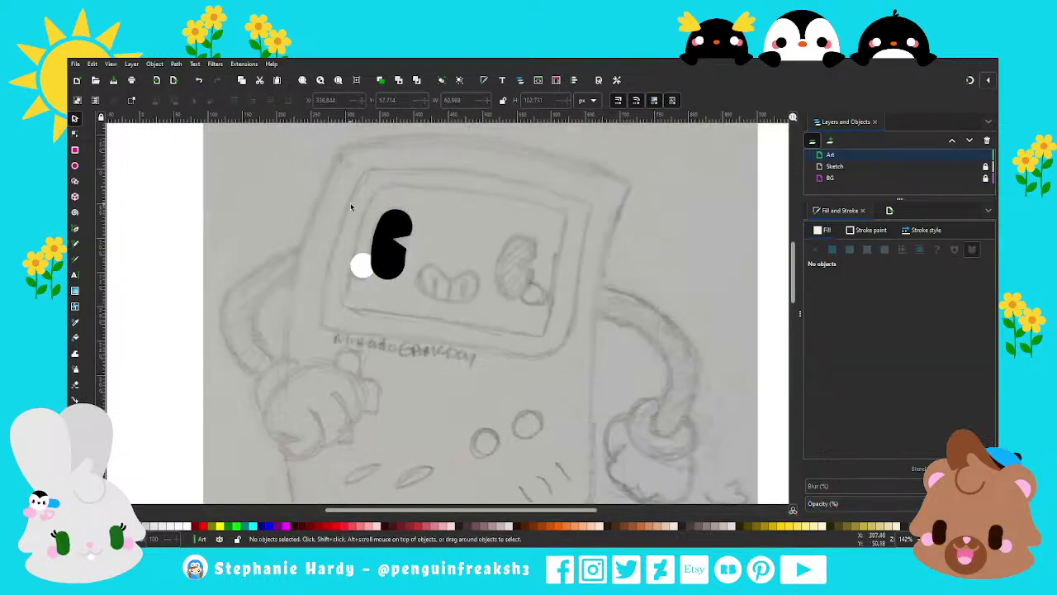
Step: Duplicate the black eye with its white highlight and move the copy onto the right eye
left_click_drag(332, 189, 433, 306)
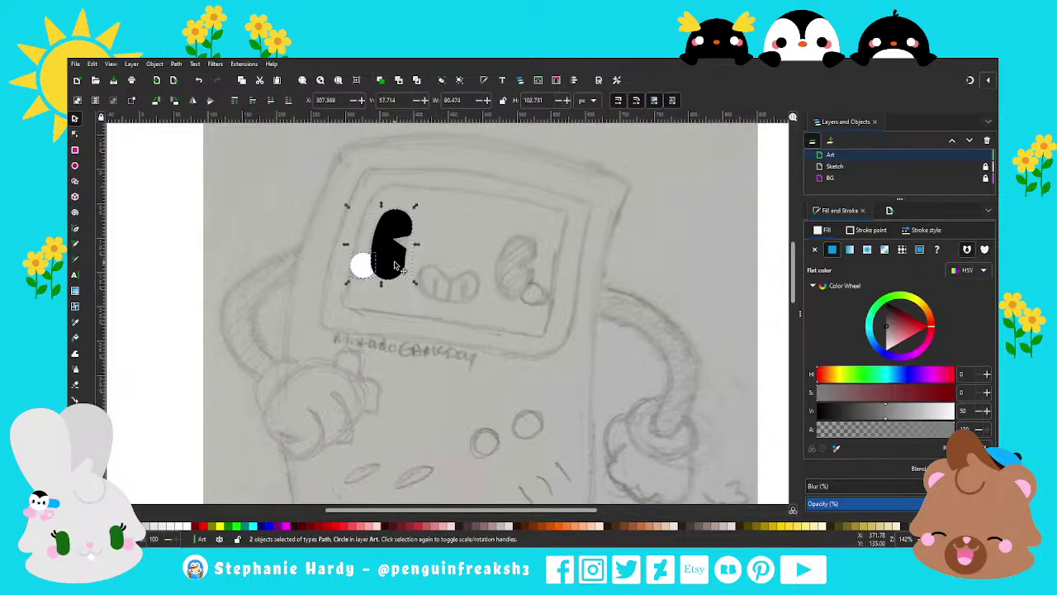
key("ctrl+d")
mouse_move(398, 269)
left_mouse_down()
mouse_move(522, 287)
mouse_move(537, 301)
left_mouse_up()
left_click(489, 307)
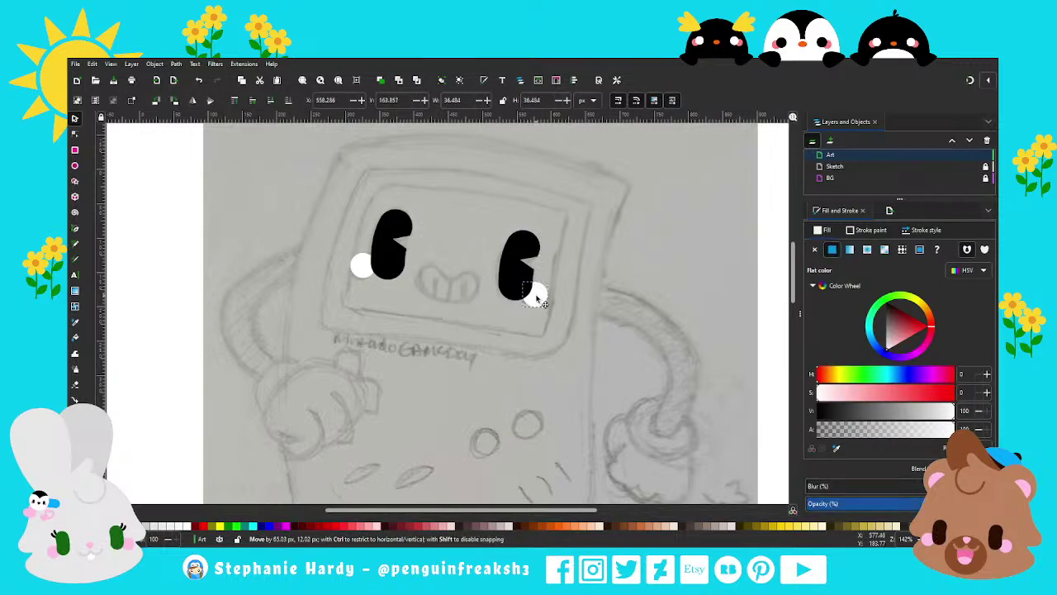
left_click(502, 302)
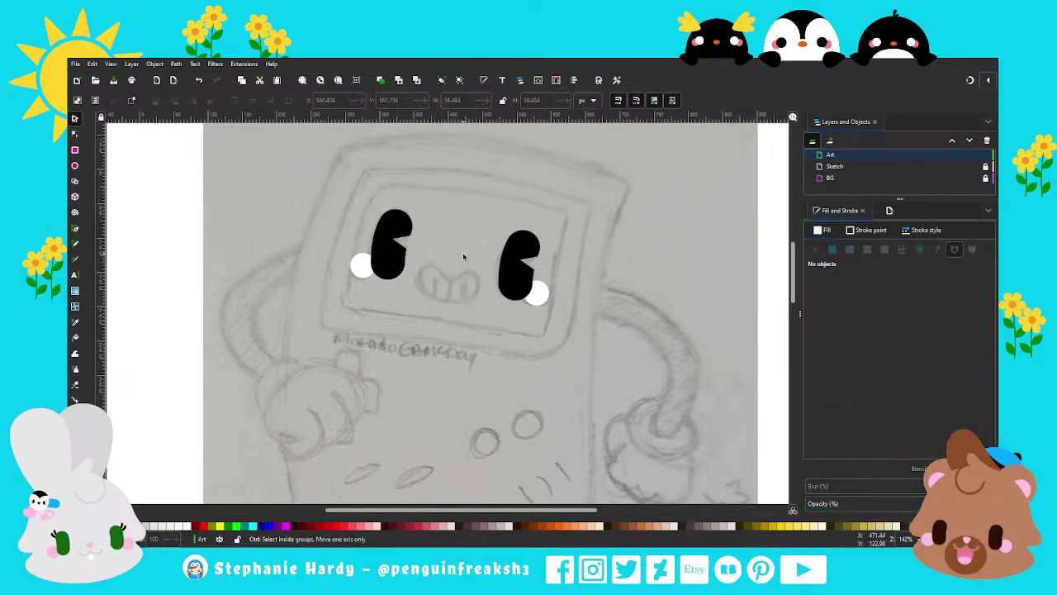
scroll(463, 257, "down", 1)
scroll(463, 257, "up", 1)
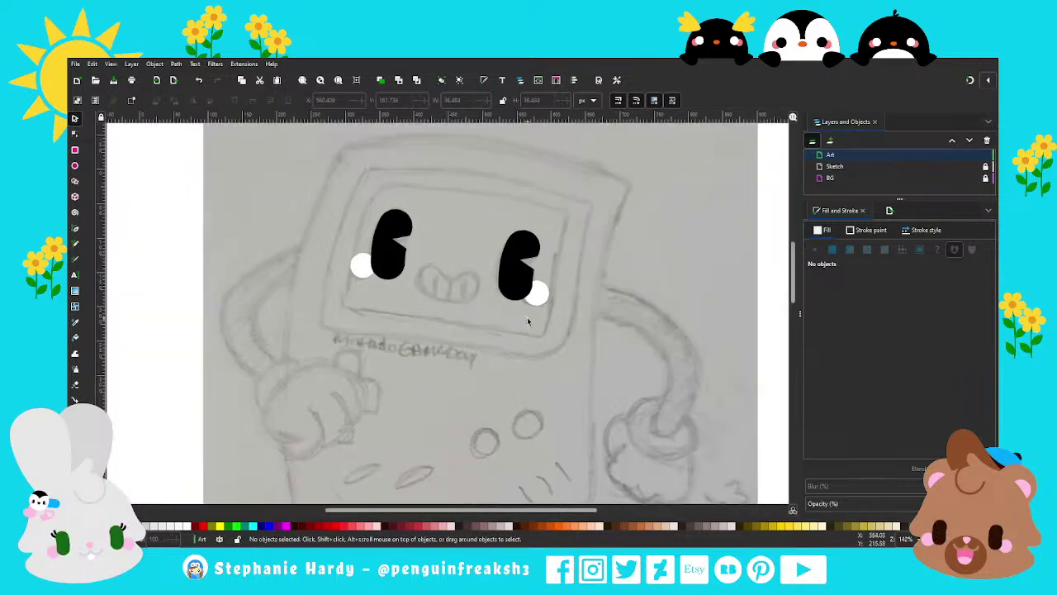
left_click(541, 298)
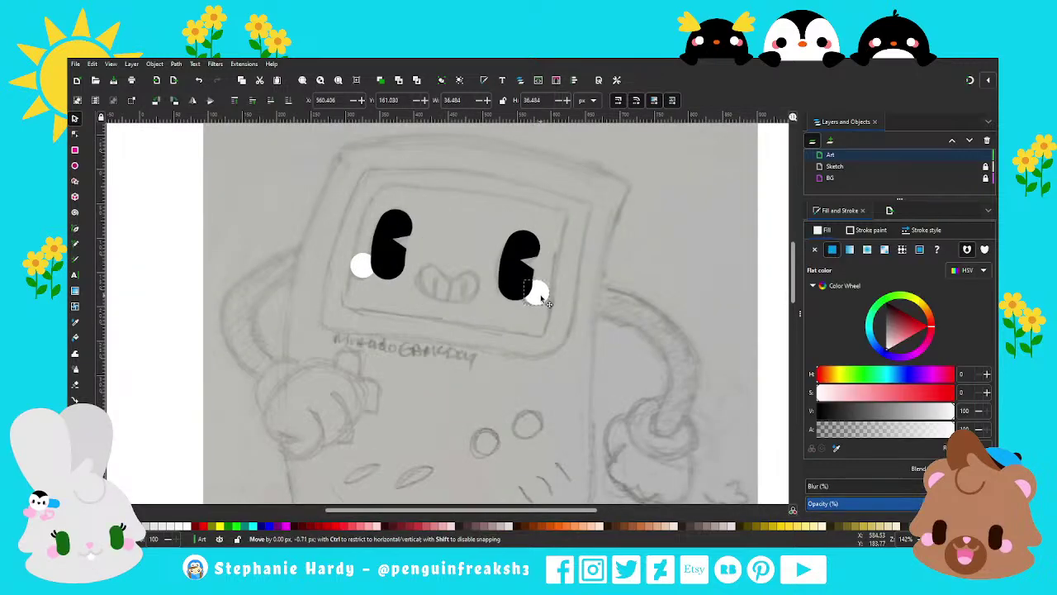
left_click(479, 350)
scroll(442, 260, "down", 1)
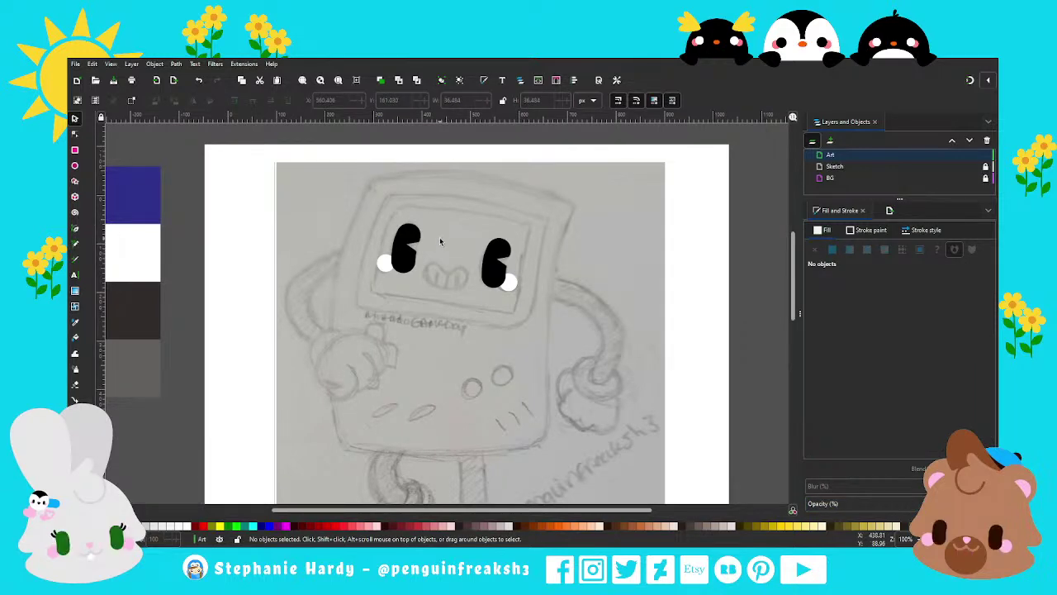
scroll(440, 241, "up", 1)
scroll(457, 273, "up", 2)
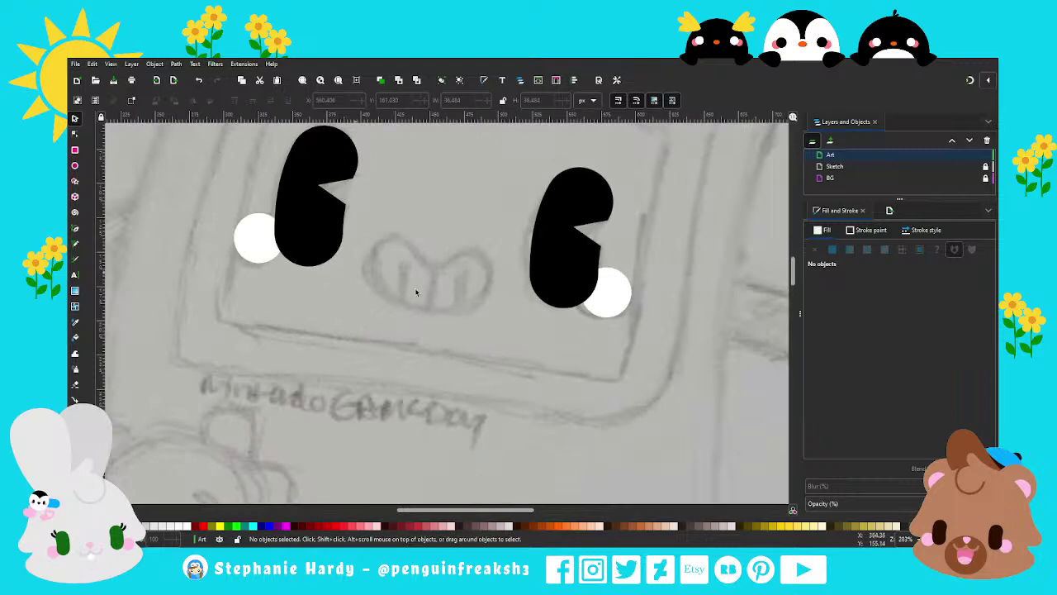
Step: Draw a closed four-point mouth path and make all its nodes smooth
key("b")
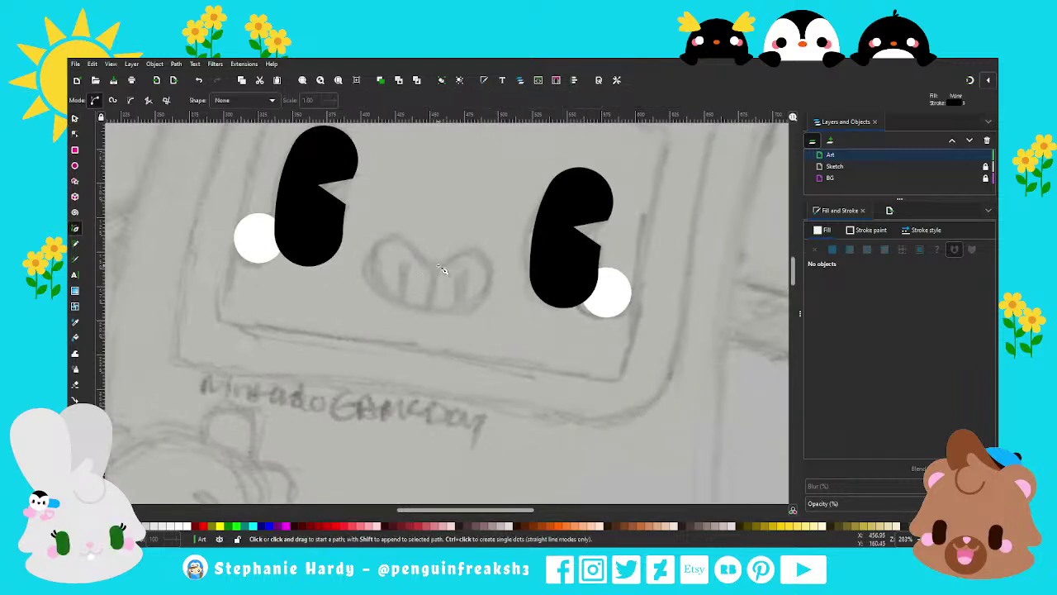
left_click(441, 269)
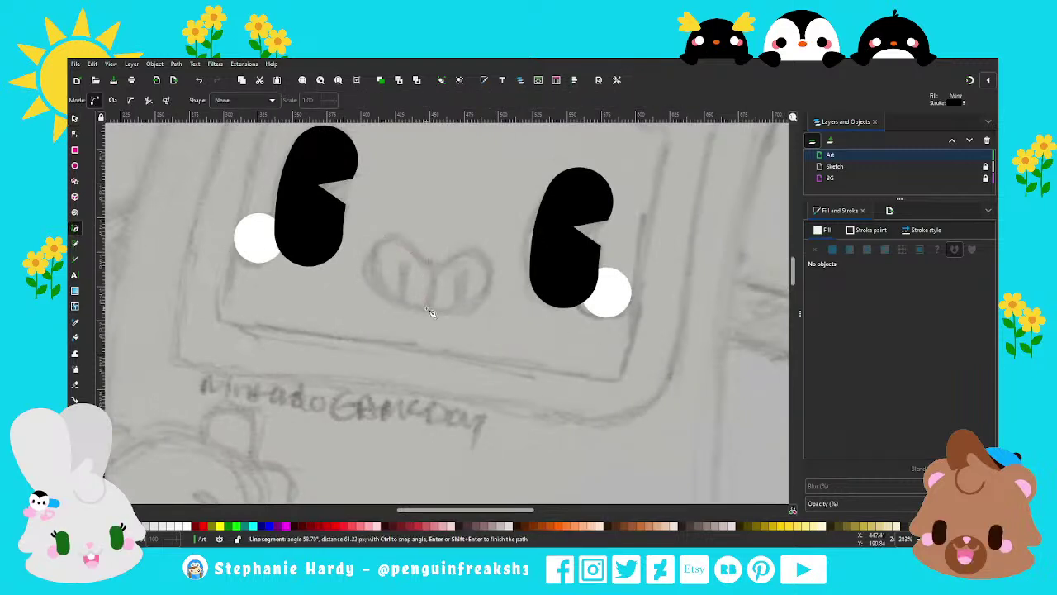
left_click(429, 309)
left_click(492, 260)
left_click(428, 262)
left_click(381, 234)
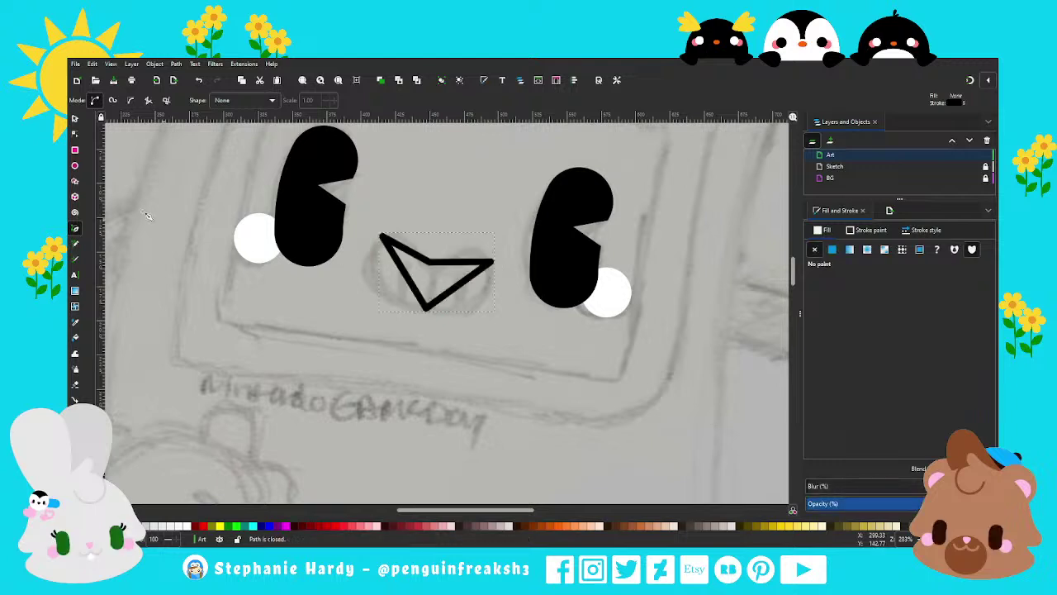
left_click(74, 133)
left_click_drag(514, 345, 355, 203)
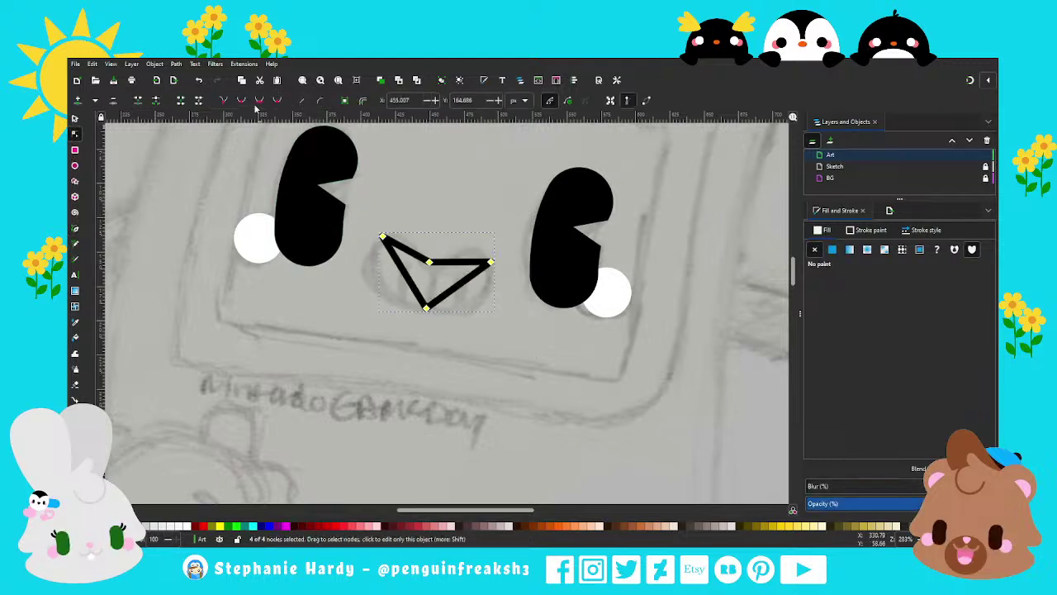
key("shift+s")
Step: Reposition the mouth's nodes and add a top-edge node to follow the sketched smile
scroll(427, 237, "up", 1, "ctrl")
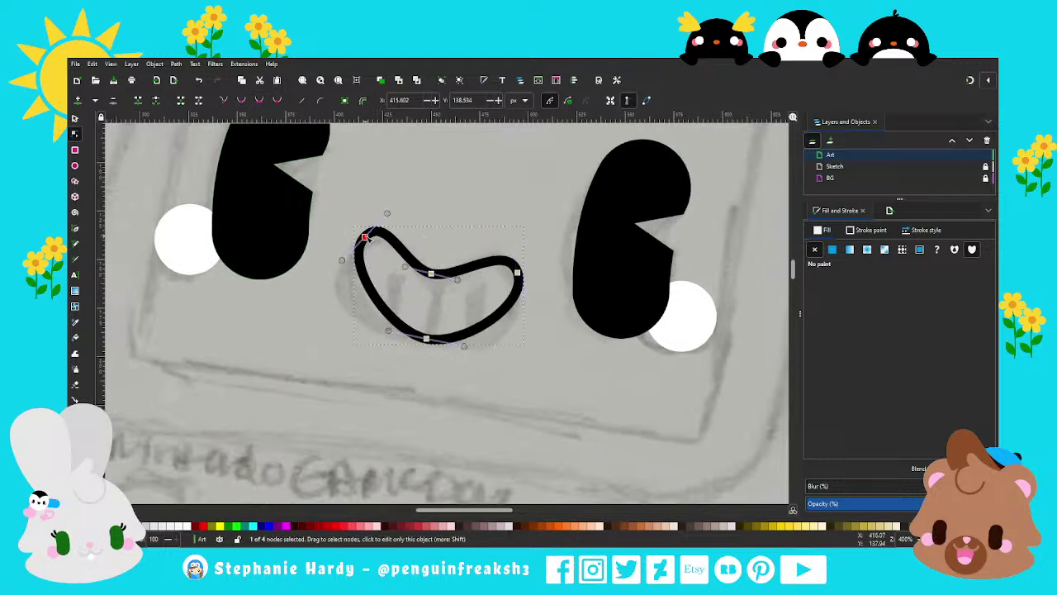
left_click_drag(366, 240, 355, 255)
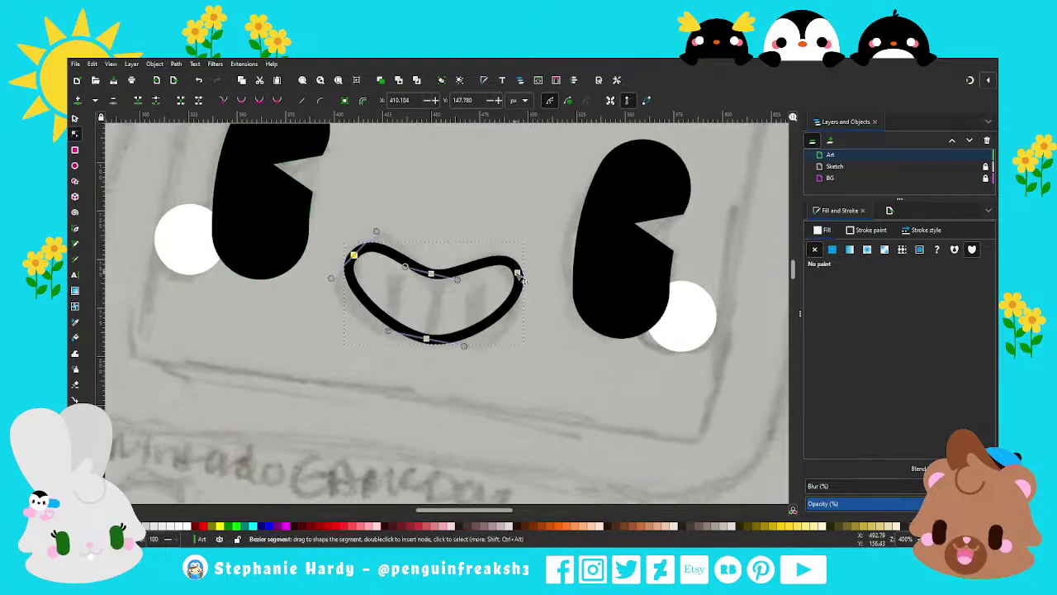
left_click_drag(517, 272, 527, 277)
double_click(456, 280)
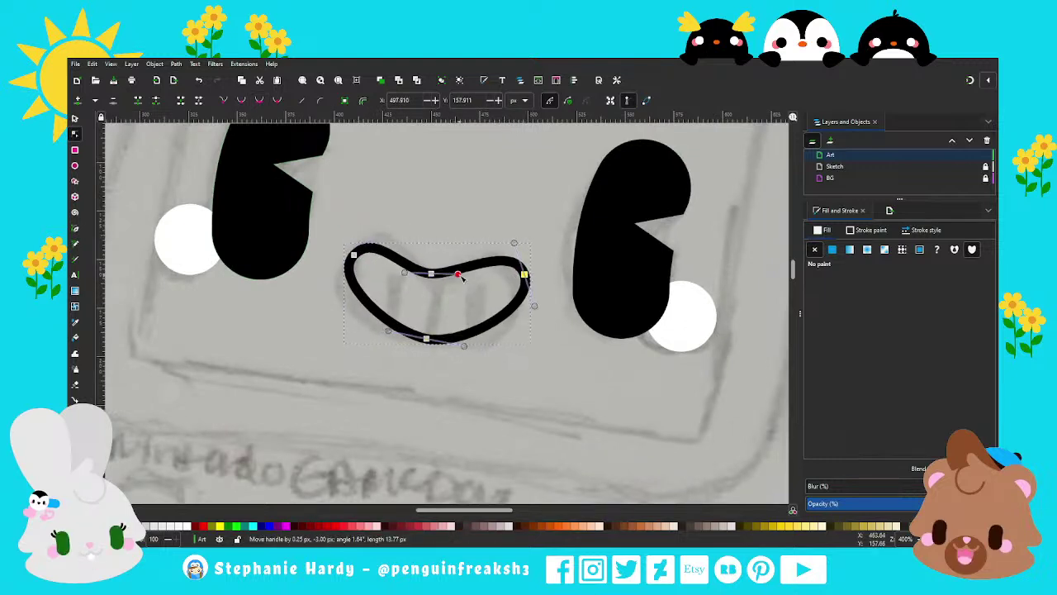
mouse_move(457, 280)
left_mouse_down()
mouse_move(439, 269)
mouse_move(471, 272)
left_mouse_up()
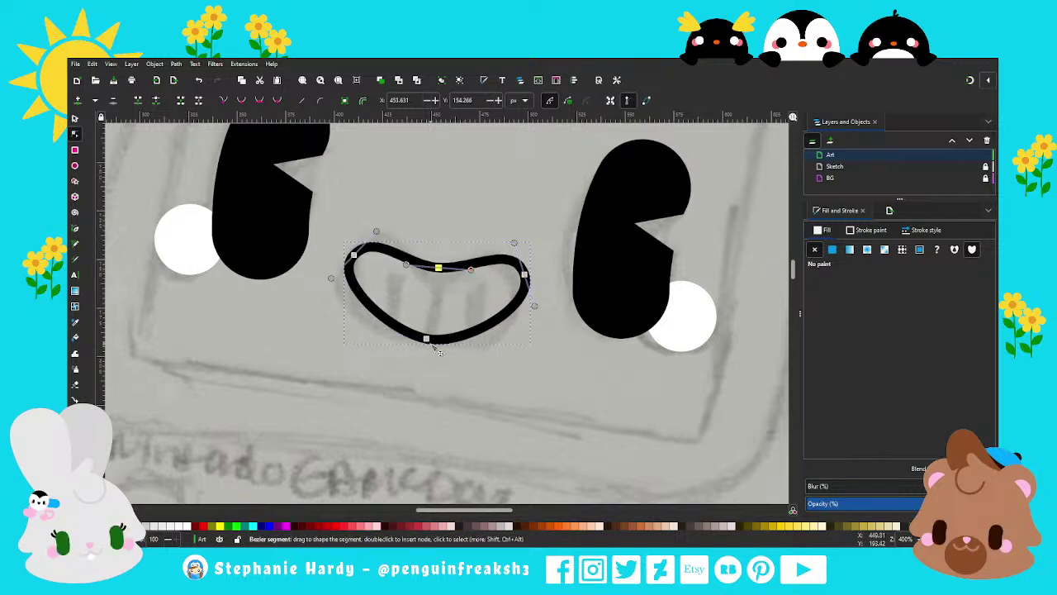
left_click_drag(426, 338, 489, 344)
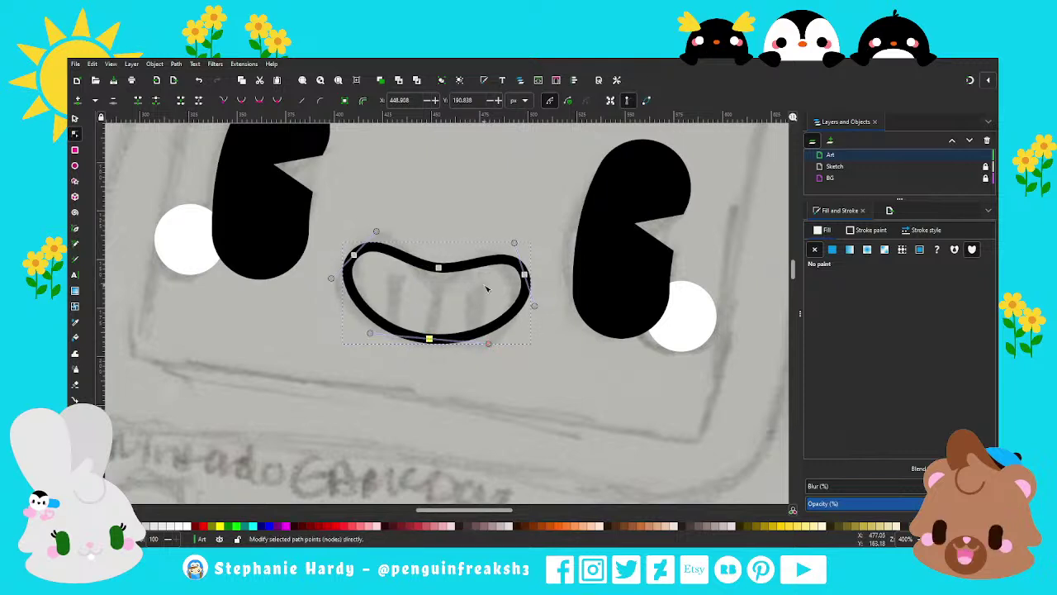
left_click_drag(376, 232, 377, 233)
left_click_drag(514, 243, 472, 271)
left_click(437, 266)
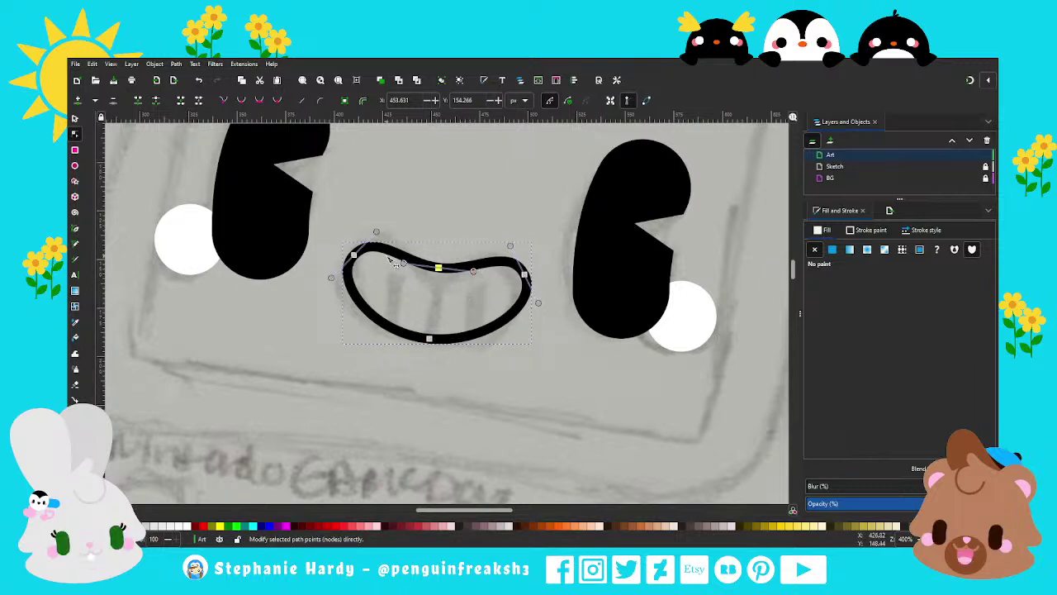
mouse_move(526, 276)
left_mouse_down()
mouse_move(512, 244)
mouse_move(482, 273)
left_mouse_up()
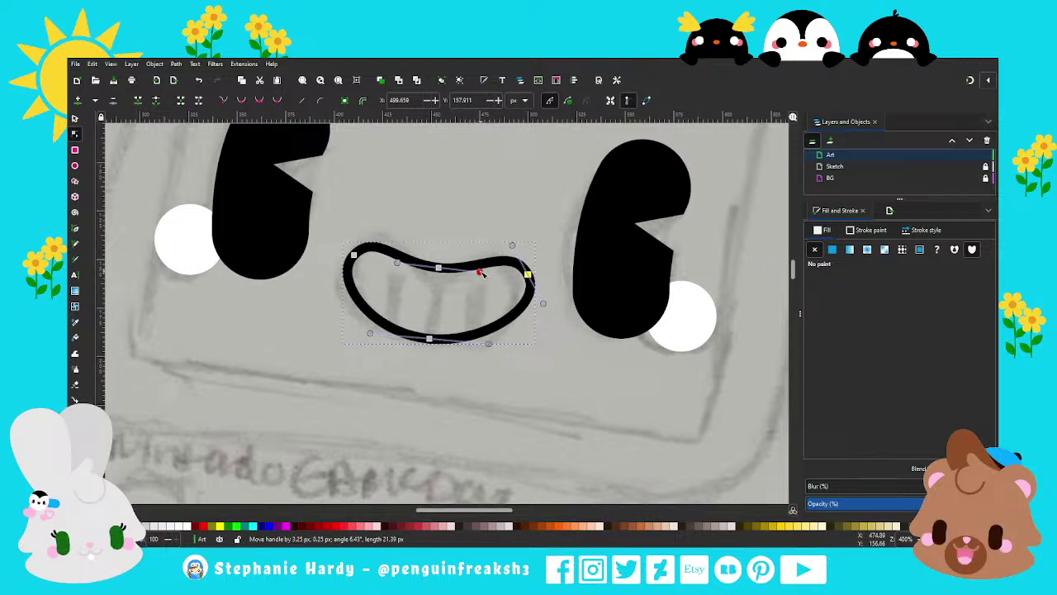
Step: Fine-tune the mouth's upper-left, lower and right-side curves to fit the sketch
left_click(354, 254)
mouse_move(366, 234)
left_mouse_down()
mouse_move(377, 237)
mouse_move(357, 264)
left_mouse_up()
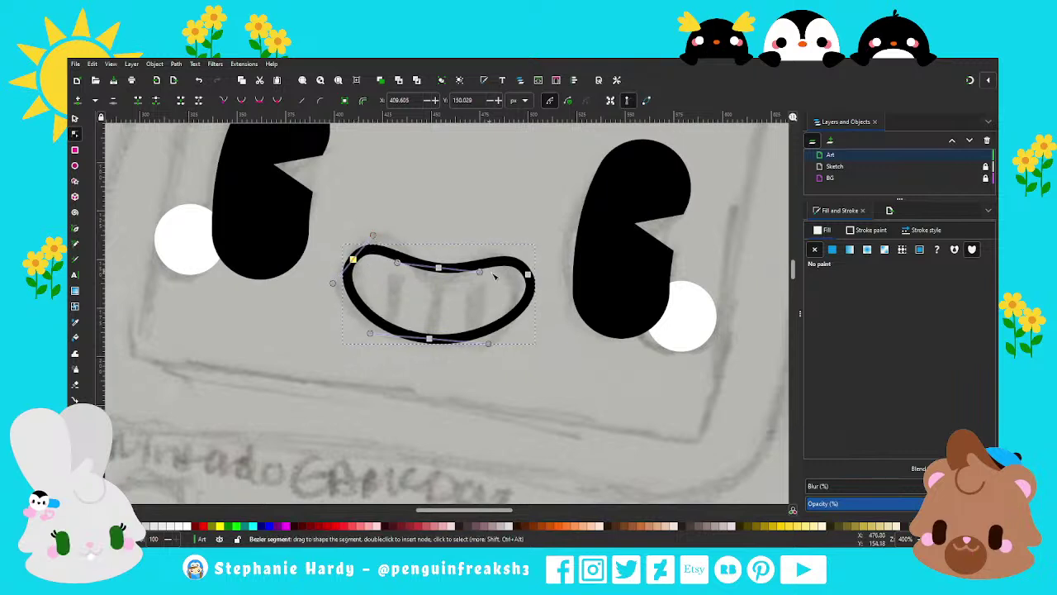
left_click_drag(490, 345, 492, 346)
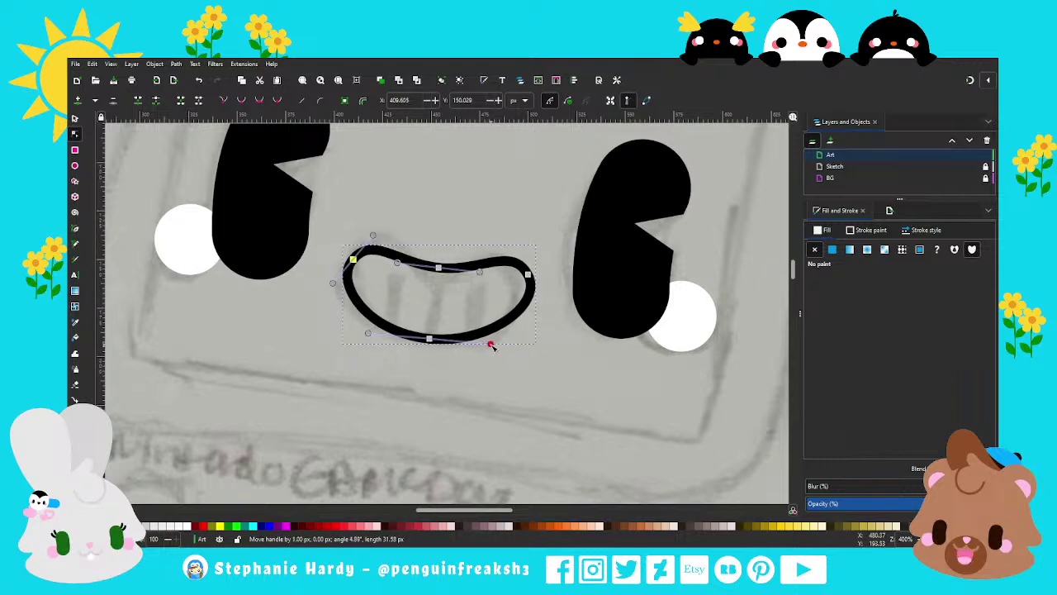
key("minus")
key("plus")
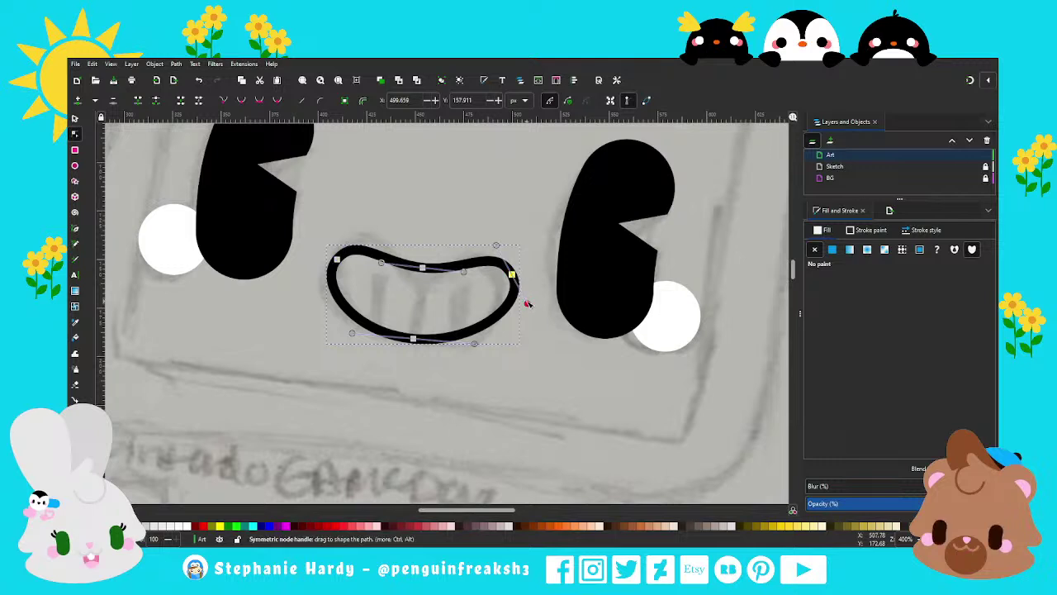
left_click_drag(527, 303, 525, 301)
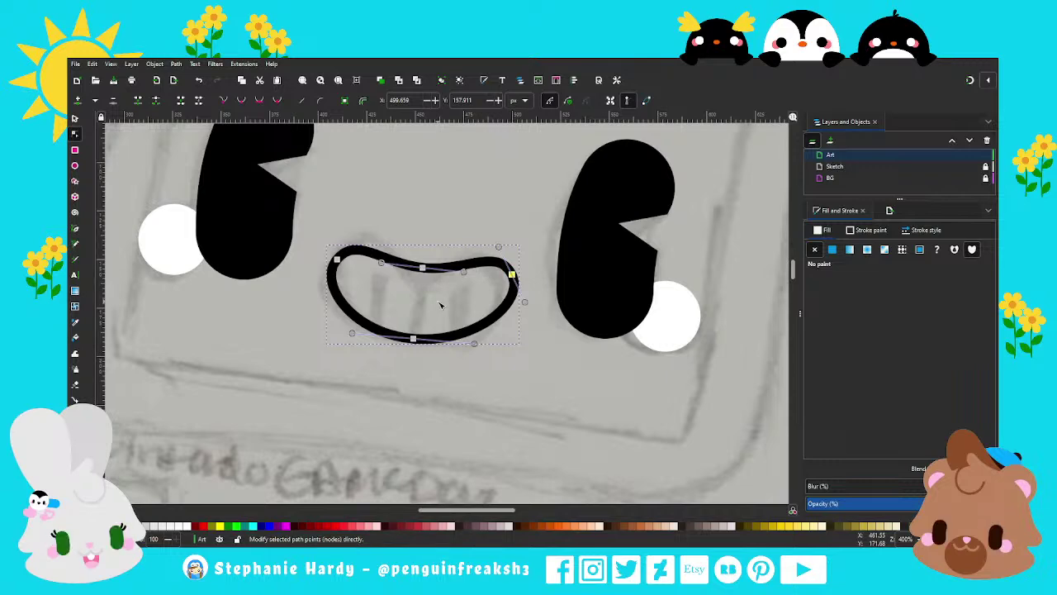
scroll(498, 307, "down", 1)
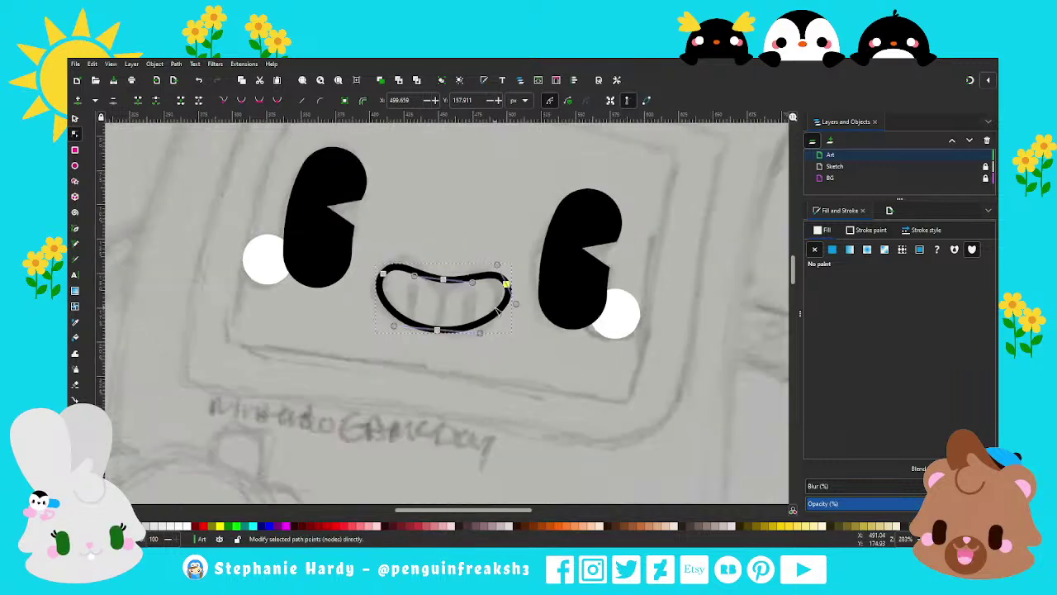
scroll(498, 310, "down", 1)
scroll(496, 308, "down", 1)
scroll(497, 308, "up", 1)
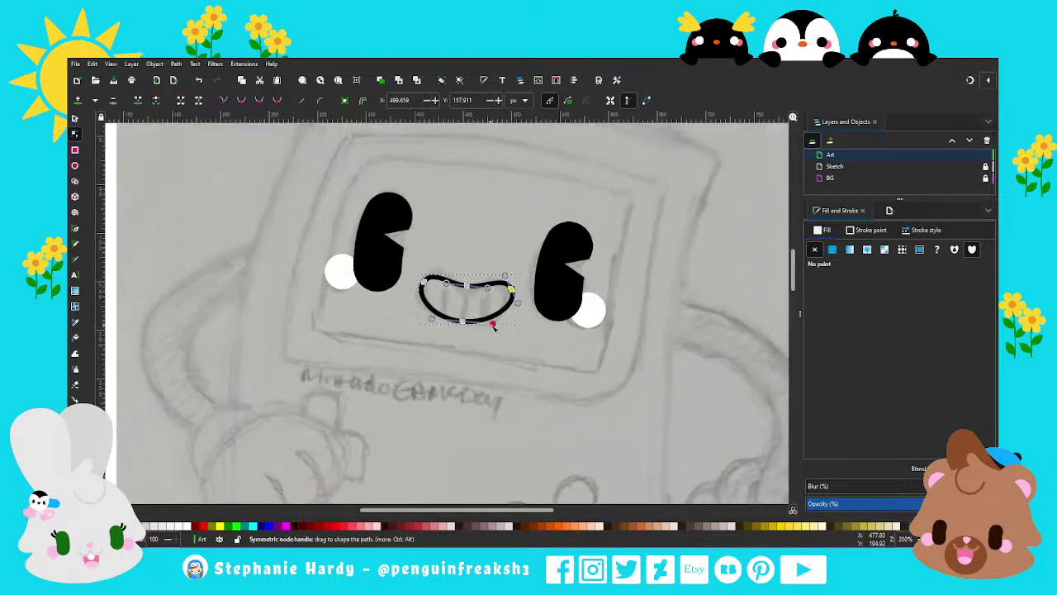
left_click_drag(494, 324, 494, 328)
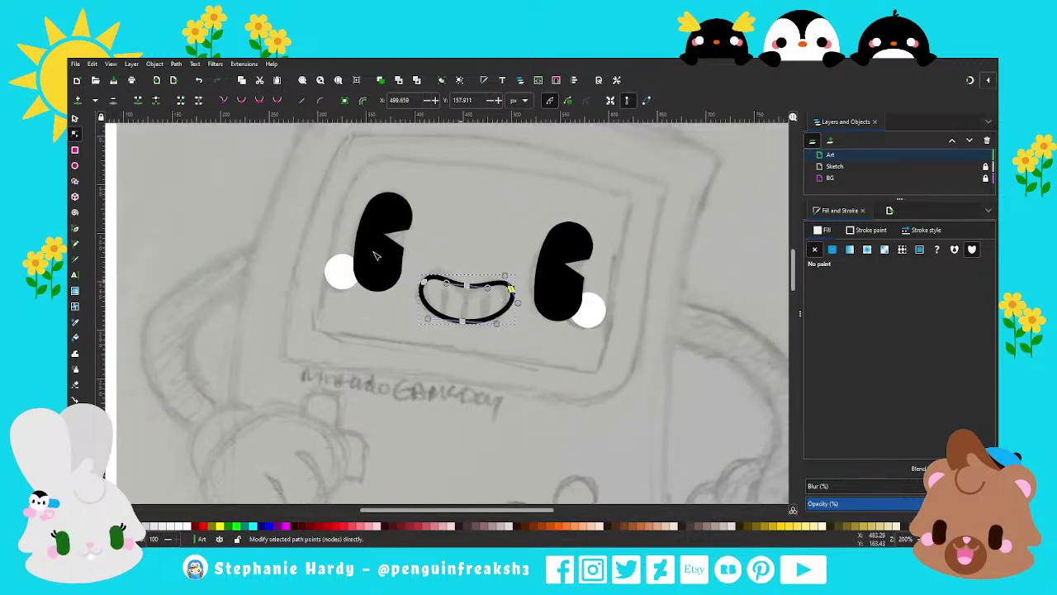
scroll(510, 355, "down", 1)
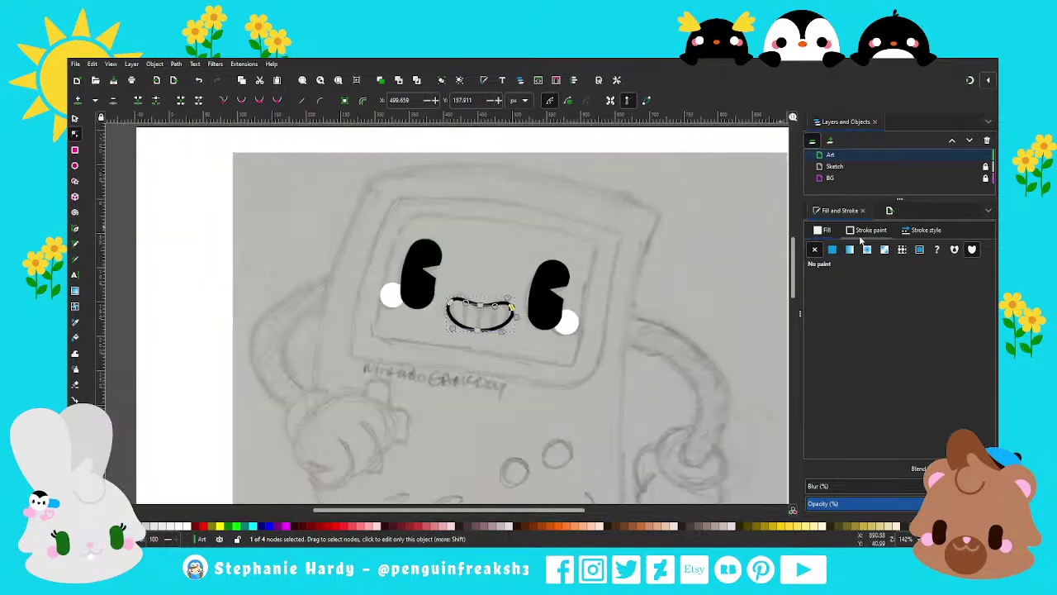
Step: Remove the mouth's black outline and fill it with white
left_click(869, 230)
left_click(815, 250)
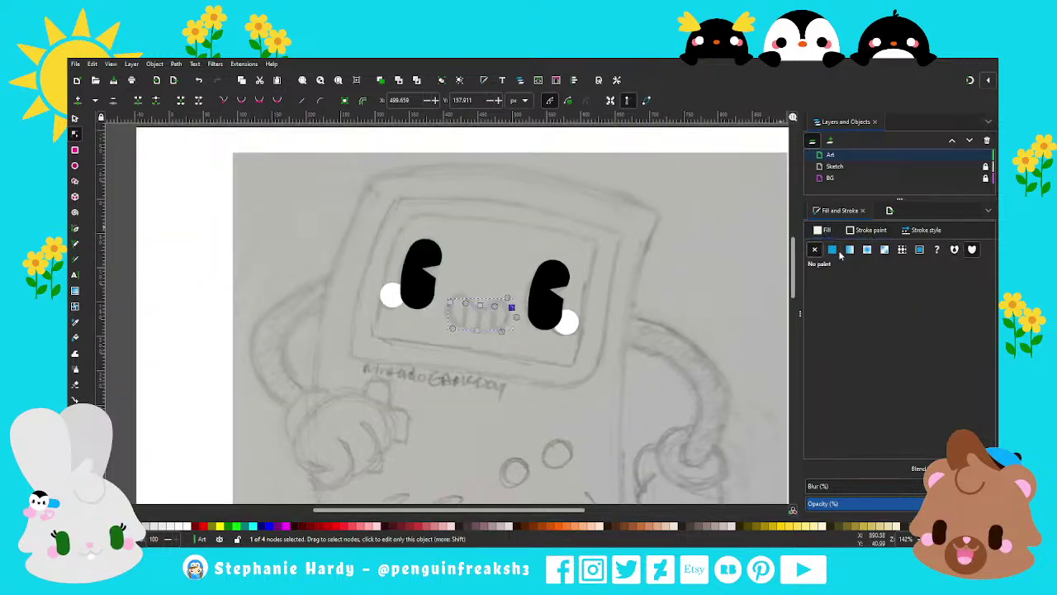
left_click(834, 250)
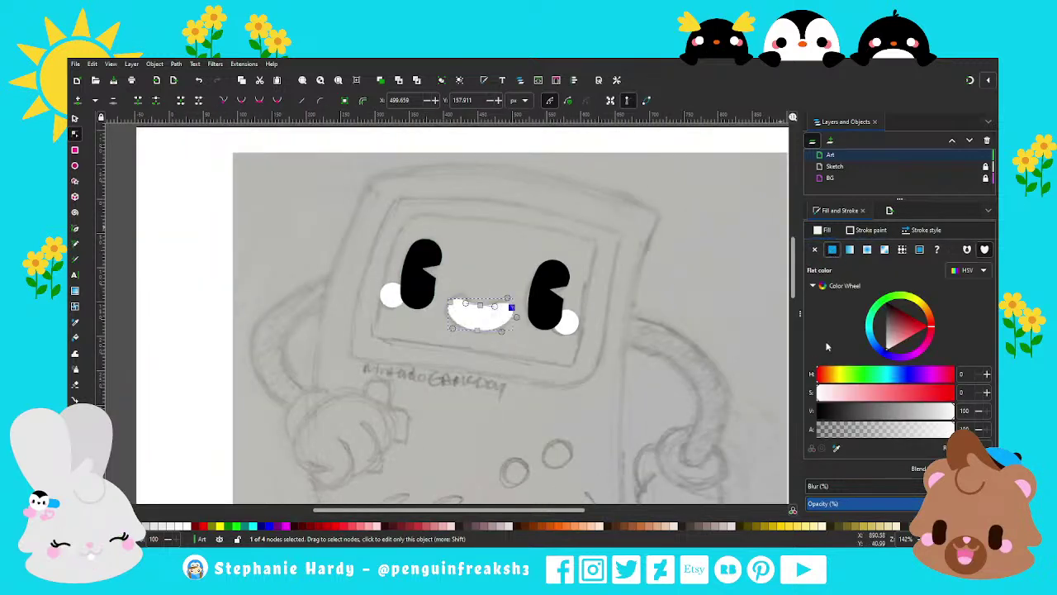
Step: Draw a black vertical line across the mouth and tweak the mouth's right-side curve
left_click(75, 231)
scroll(477, 313, "up", 2)
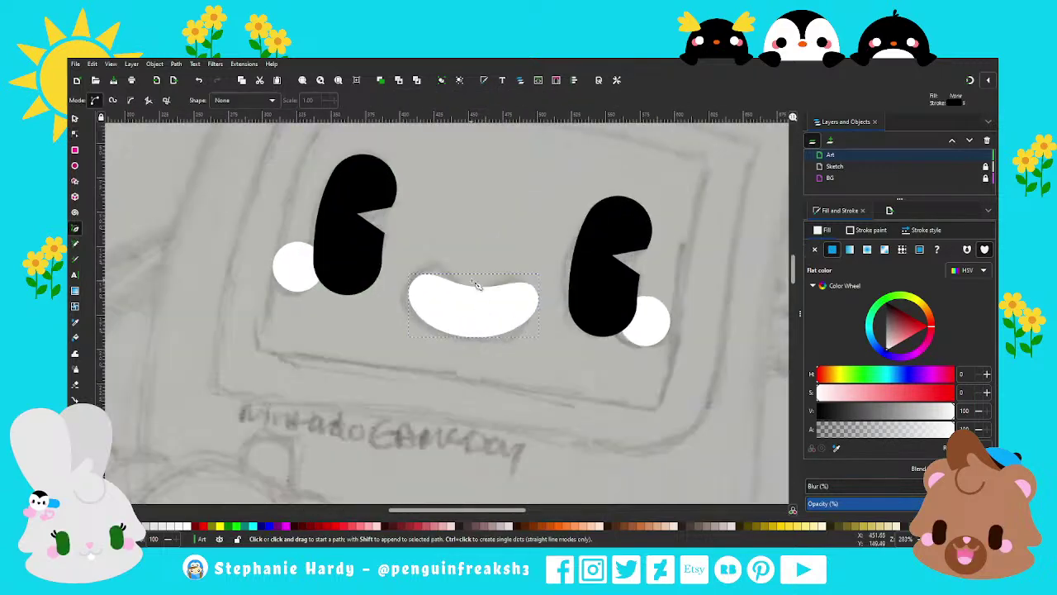
left_click(472, 282)
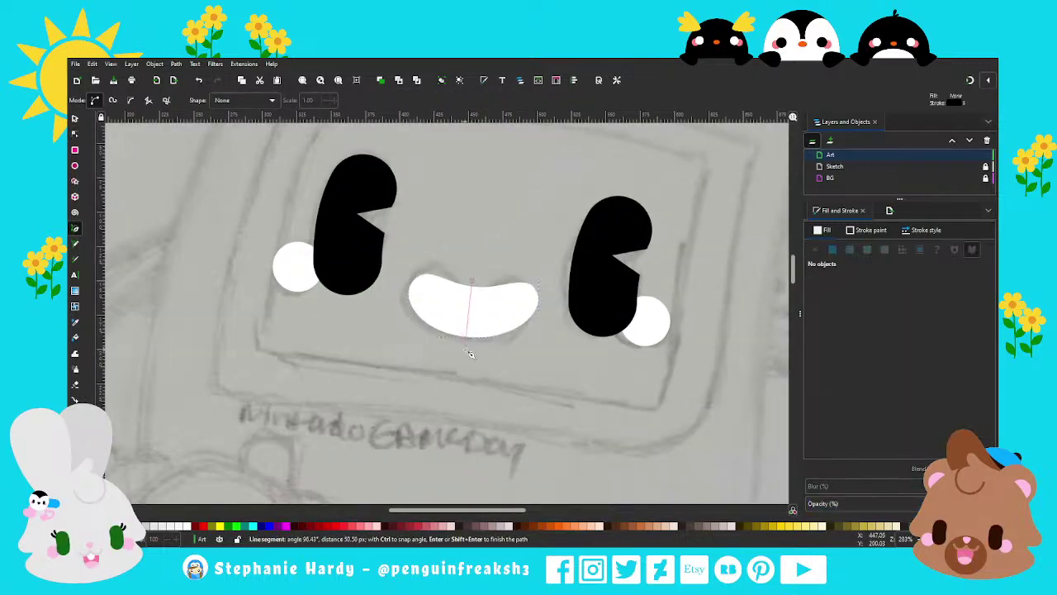
double_click(468, 348)
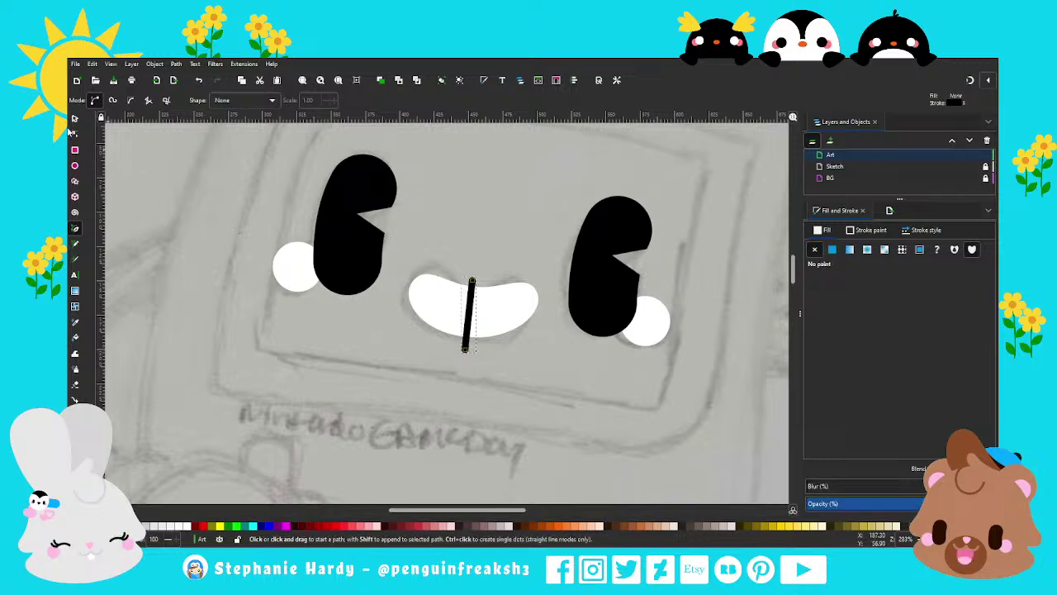
key("n")
left_click(504, 307)
left_click_drag(535, 291, 537, 296)
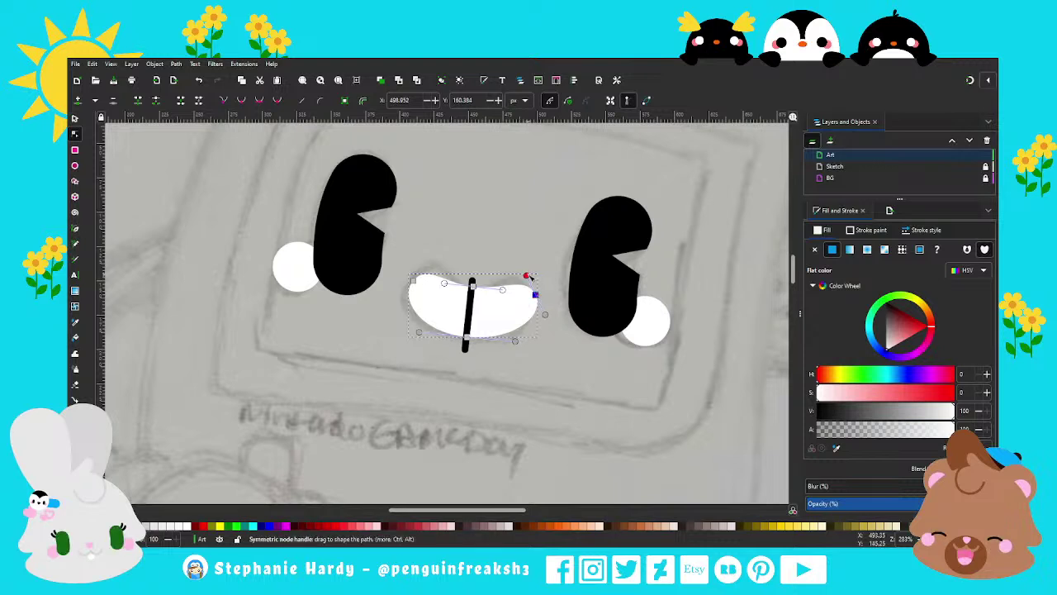
left_click_drag(527, 276, 526, 273)
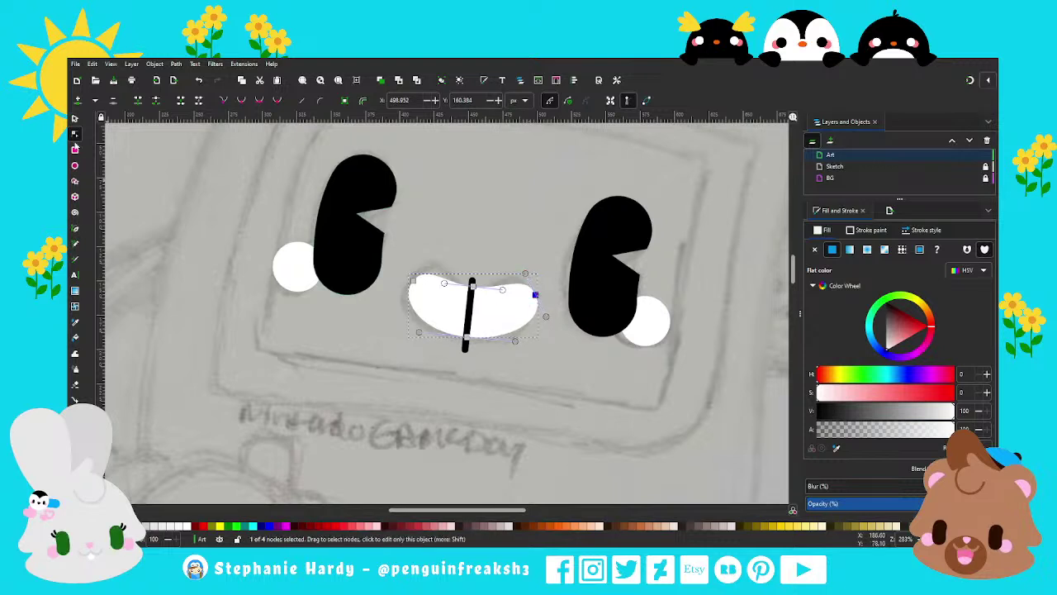
Step: Duplicate the tooth line twice, placing copies left and right of the original
key("s")
left_click(466, 350)
left_click_drag(466, 354, 470, 350)
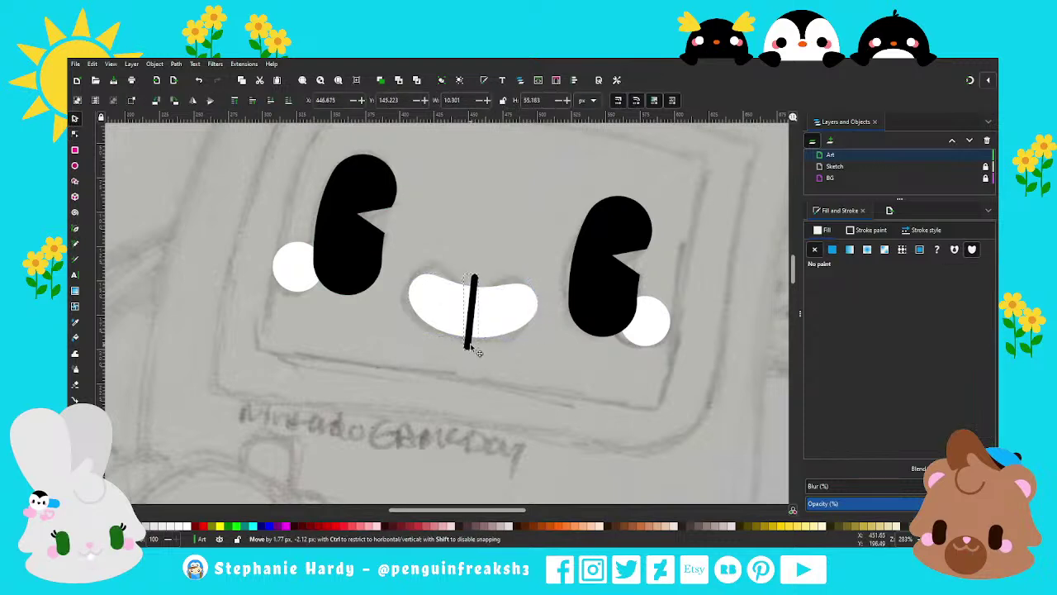
key("ctrl+d")
key("Left")
key("Left")
key("Left")
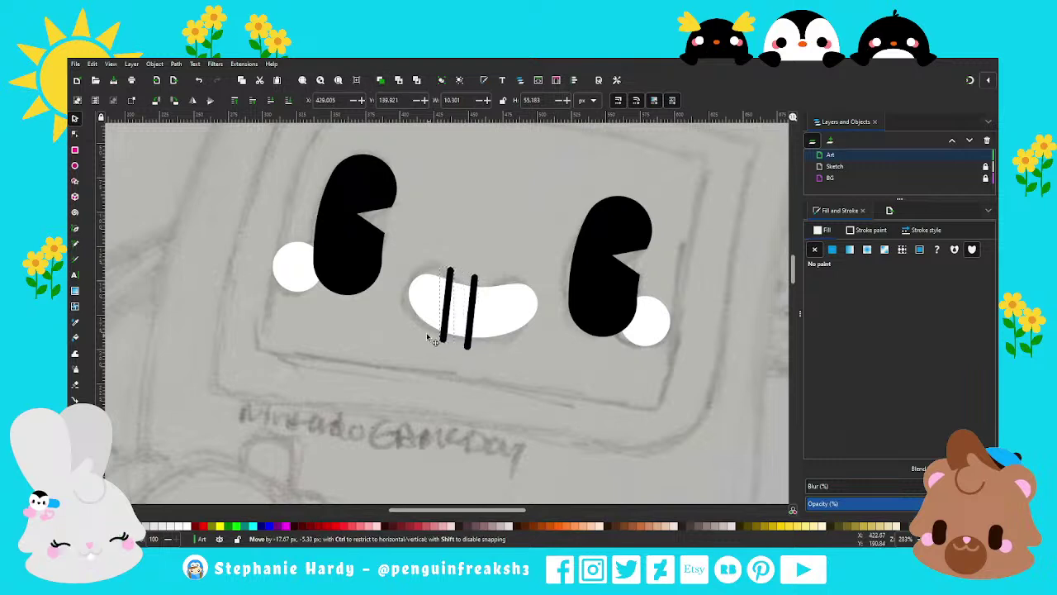
key("Left")
key("Left")
key("Left")
key("Left")
key("Left")
key("Left")
left_click(470, 347)
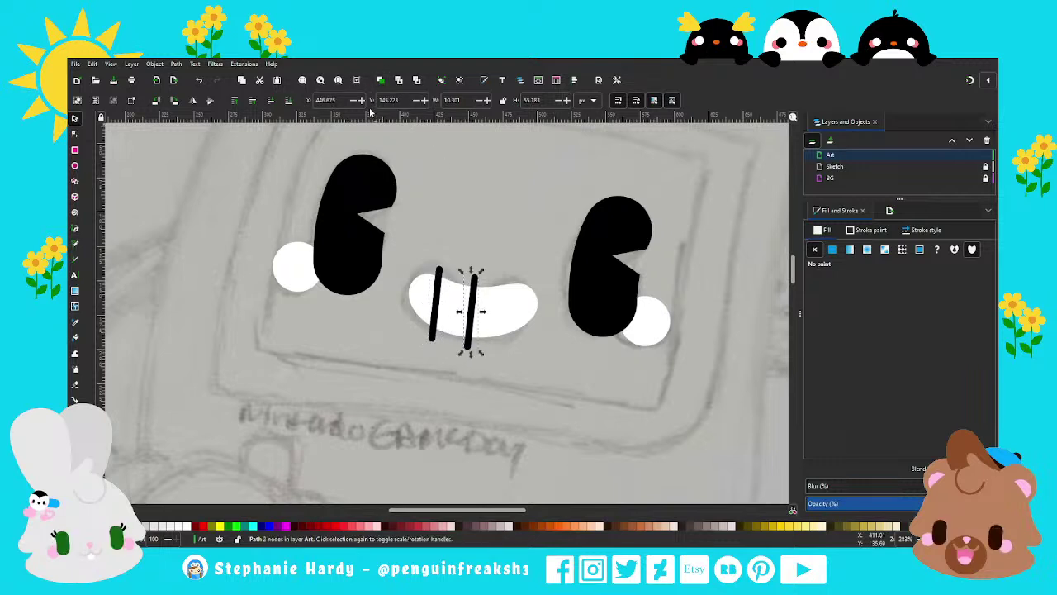
key("ctrl+d")
mouse_move(471, 351)
left_mouse_down()
mouse_move(504, 348)
mouse_move(468, 351)
left_mouse_up()
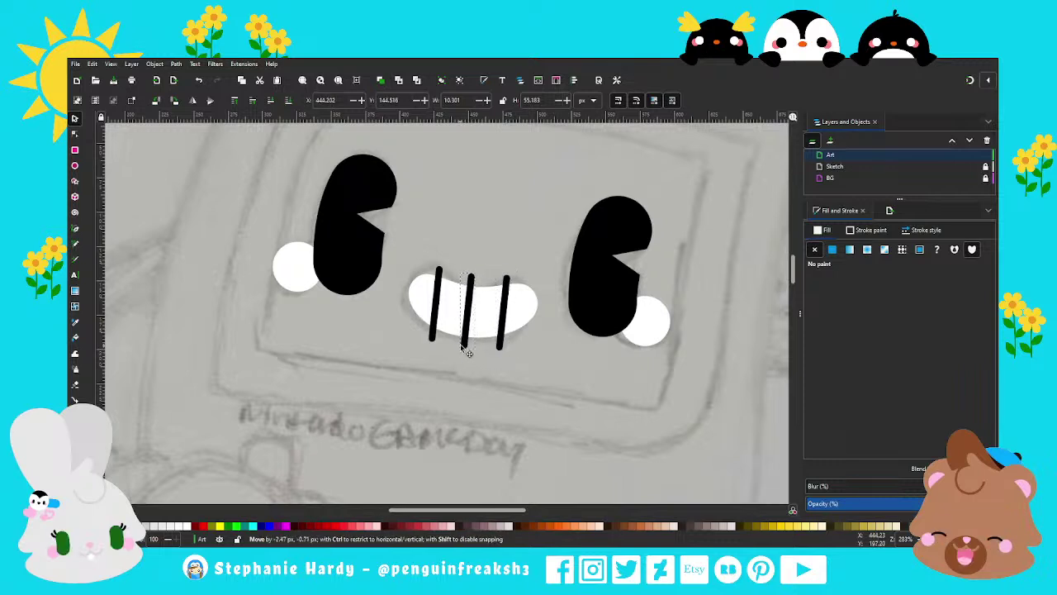
Step: Draw a rectangle over the face area and fill it with the grey swatch colour
left_click(437, 366)
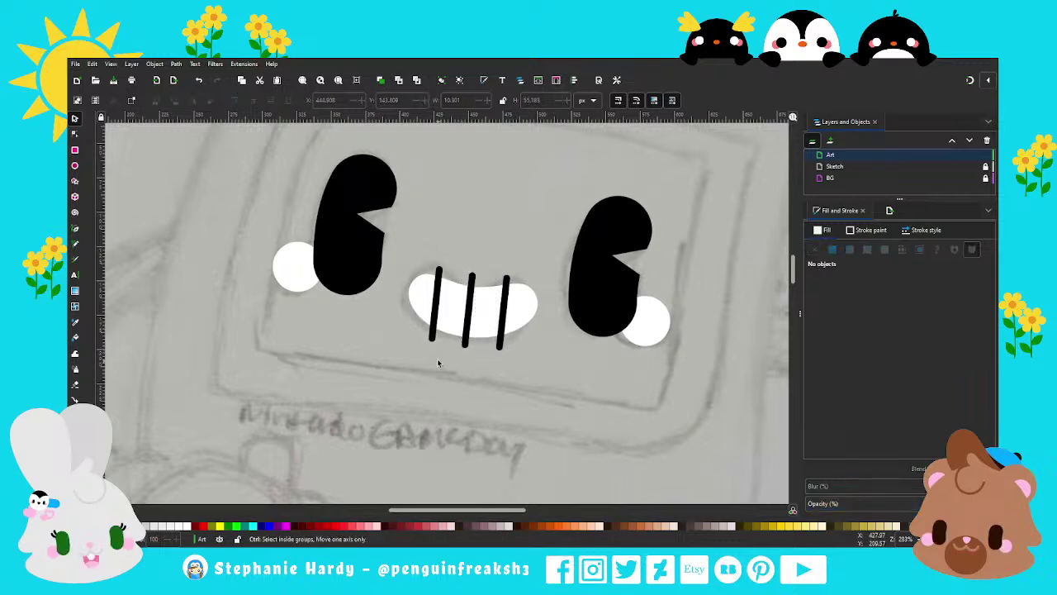
scroll(438, 361, "down", 2, "ctrl")
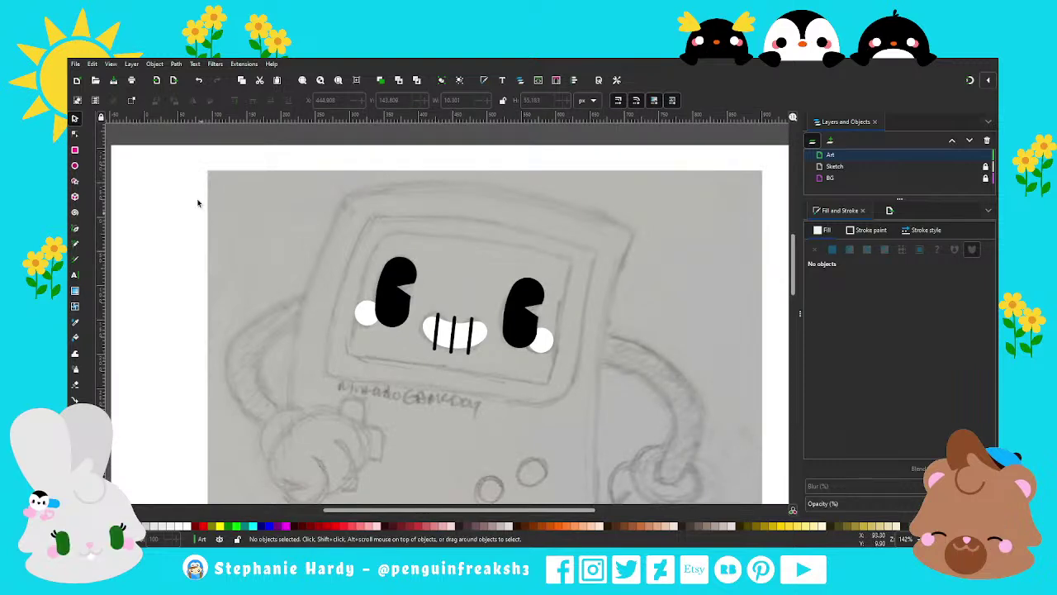
left_click(75, 149)
left_click_drag(366, 236, 511, 355)
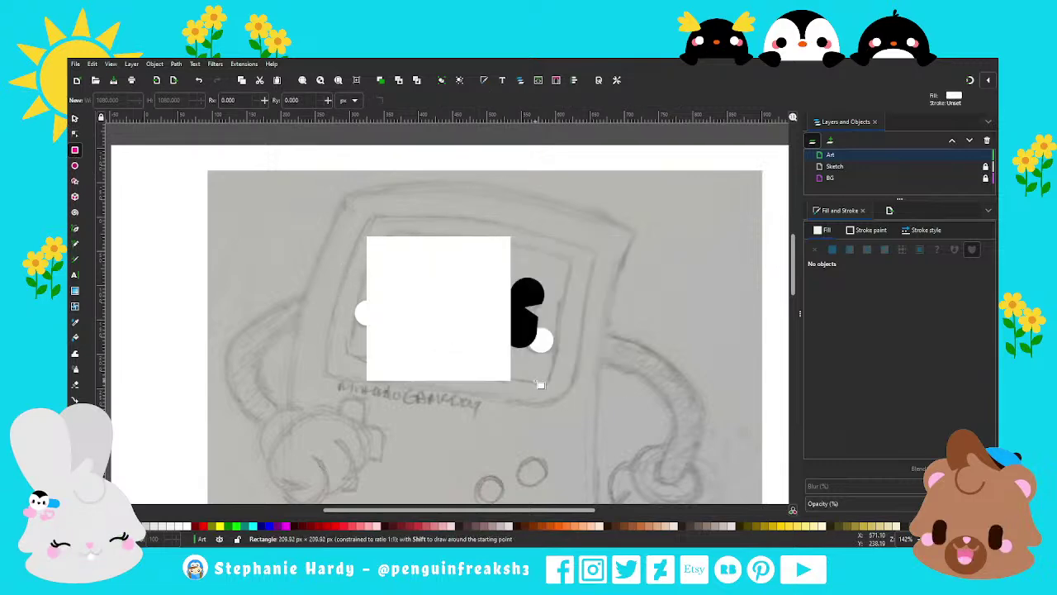
left_click_drag(511, 355, 525, 394)
scroll(600, 326, "down", 2)
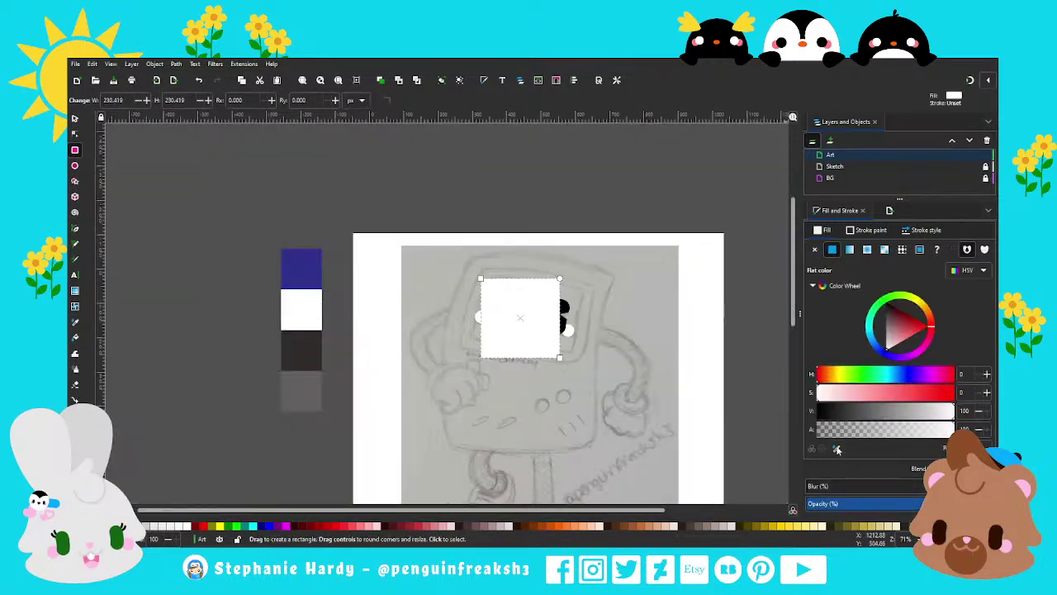
key("d")
left_click(300, 385)
Step: Rotate the grey rectangle, lower it behind the face, and resize it to the screen
scroll(603, 302, "up", 2)
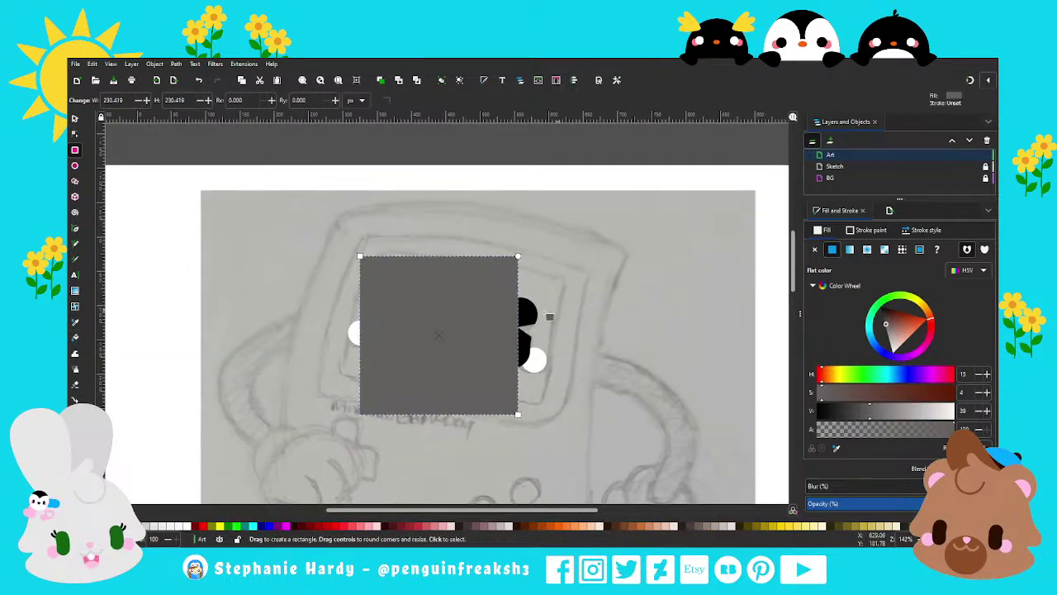
key("s")
left_click(457, 270)
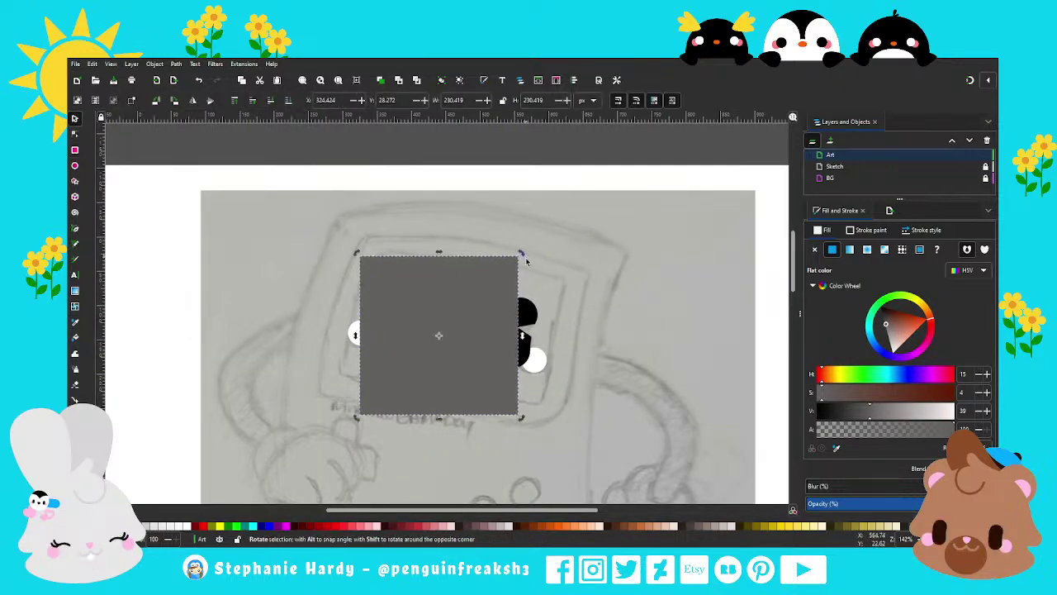
left_click_drag(357, 252, 426, 202)
left_click(286, 100)
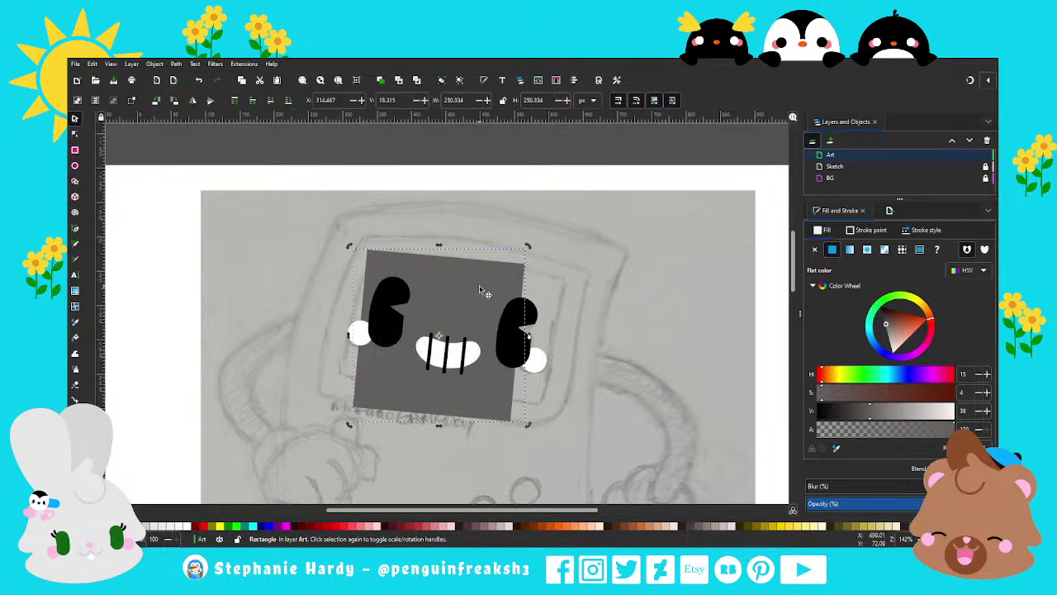
left_click_drag(484, 288, 485, 290)
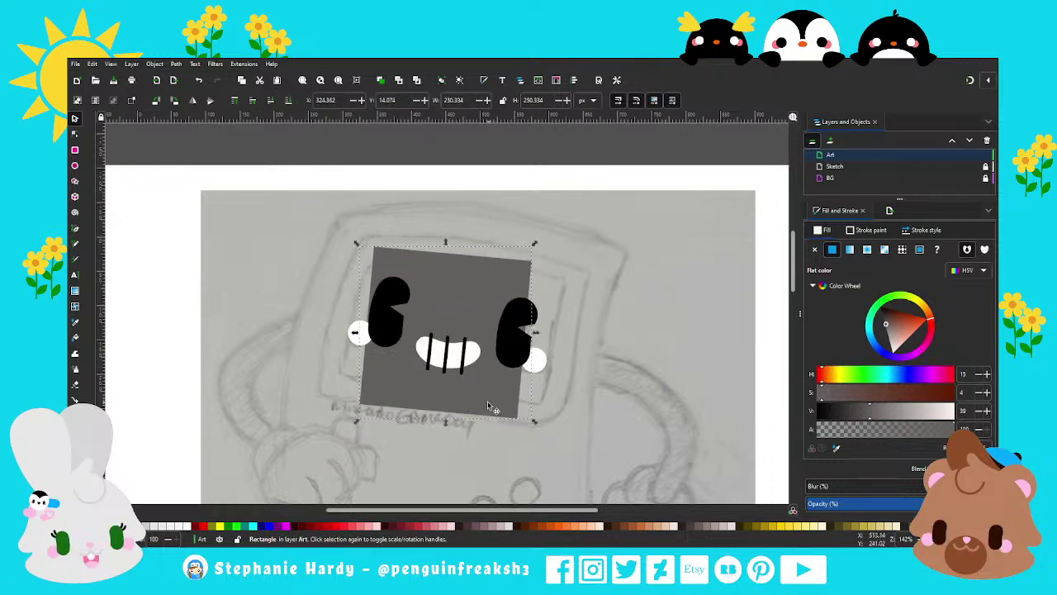
left_click_drag(446, 421, 448, 399)
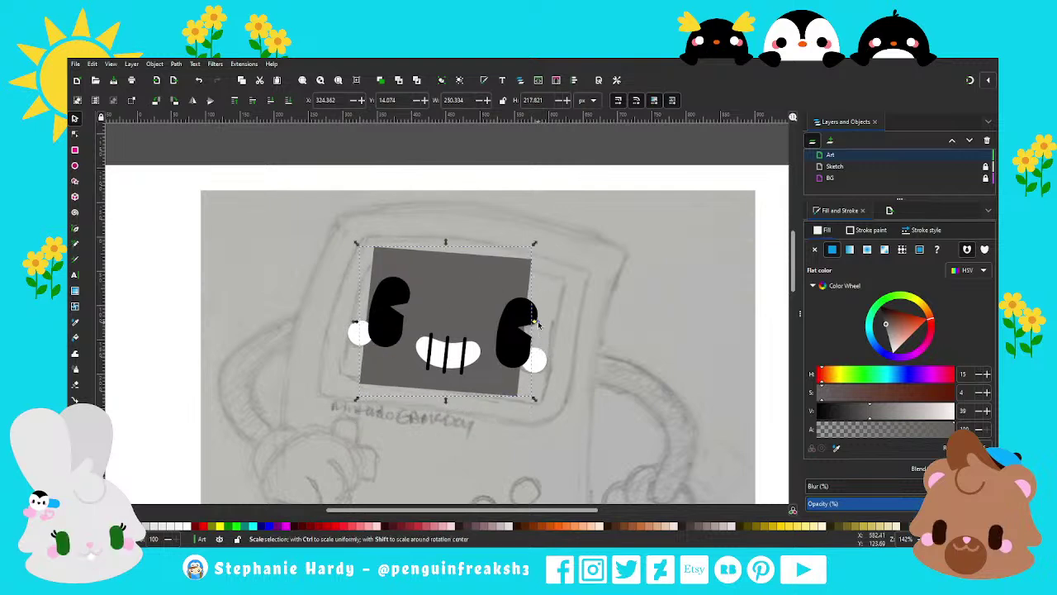
left_click_drag(538, 324, 574, 331)
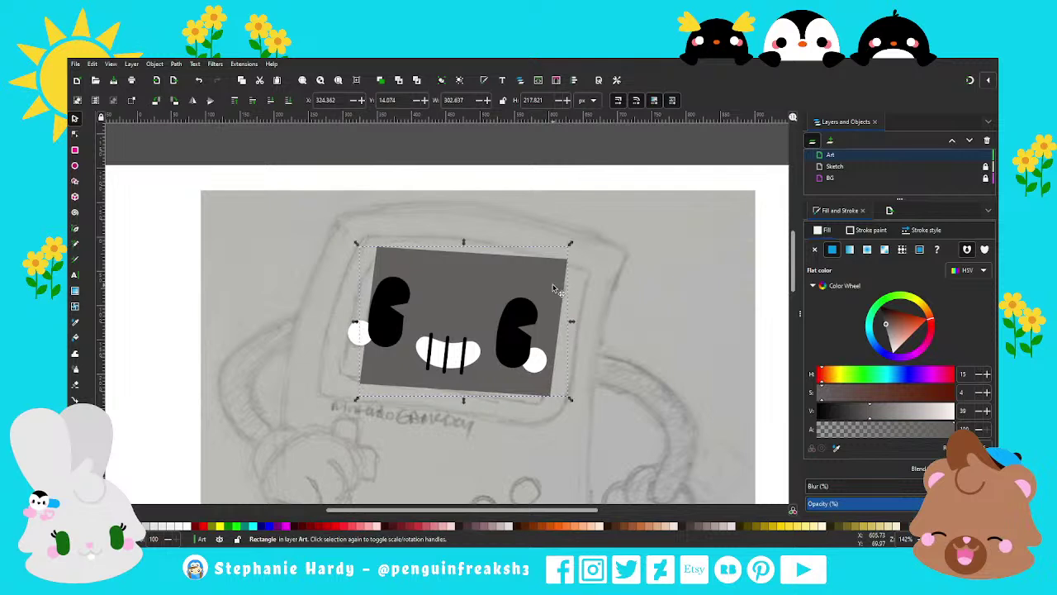
Step: Tilt the rectangle about 4 degrees, stretch it to fit, and round its corners
left_click(562, 329)
left_click_drag(569, 247, 573, 258)
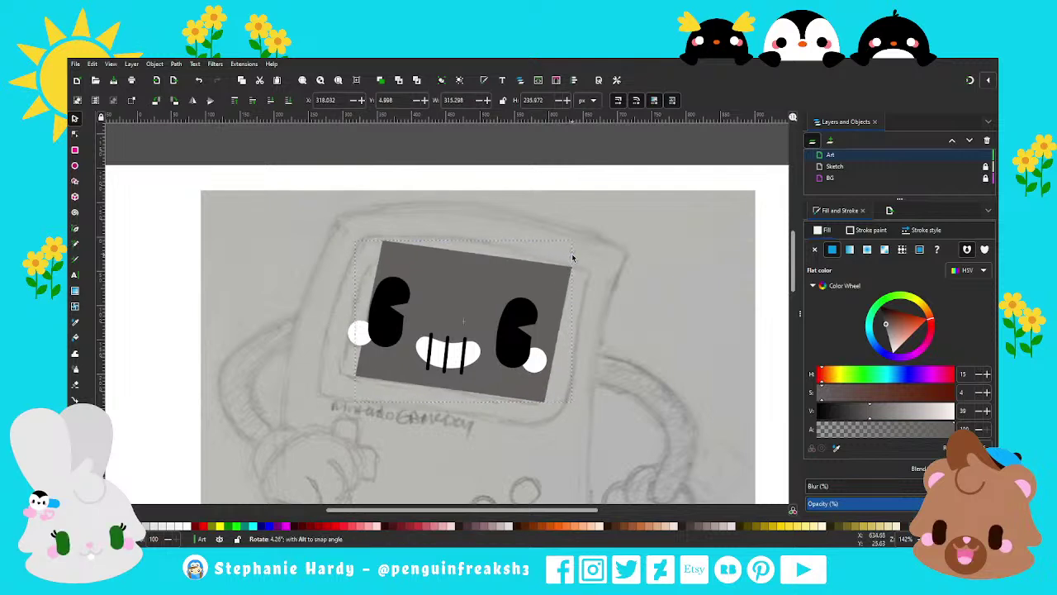
mouse_move(552, 298)
left_mouse_down()
mouse_move(533, 295)
mouse_move(548, 299)
left_mouse_up()
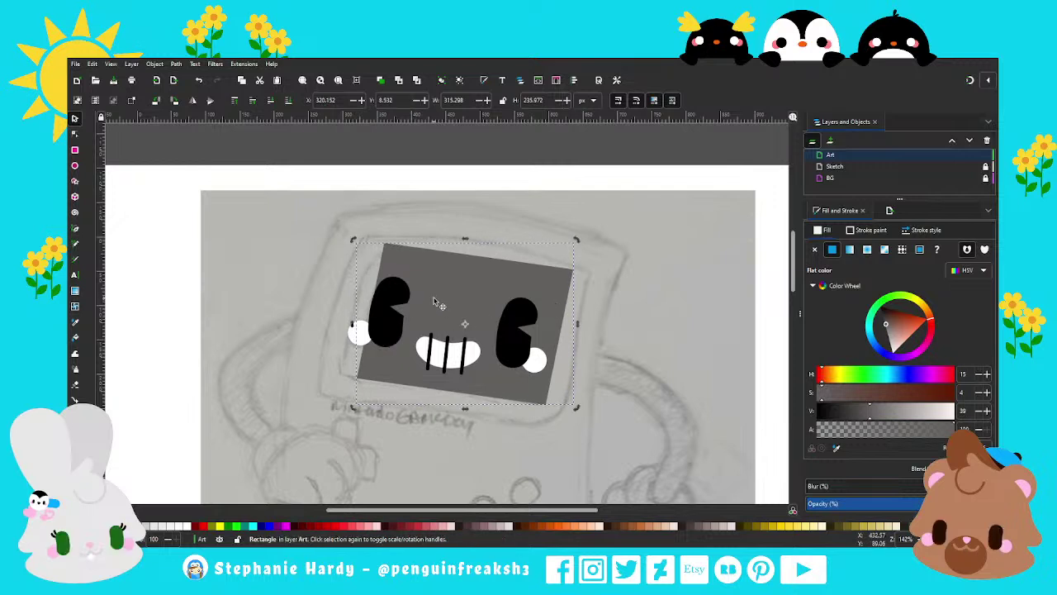
left_click_drag(354, 326, 326, 326)
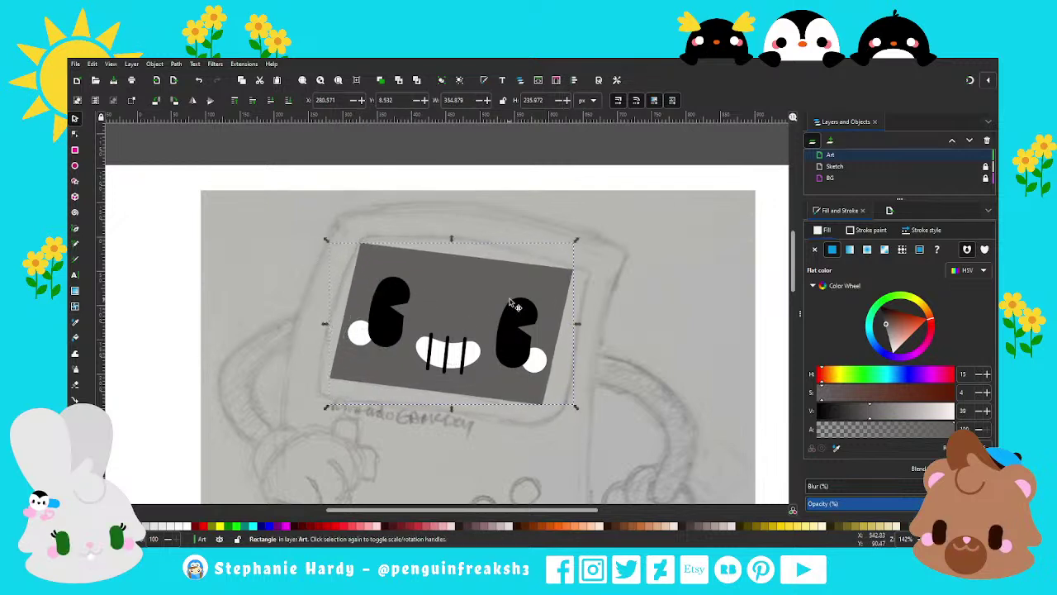
left_click_drag(576, 325, 578, 326)
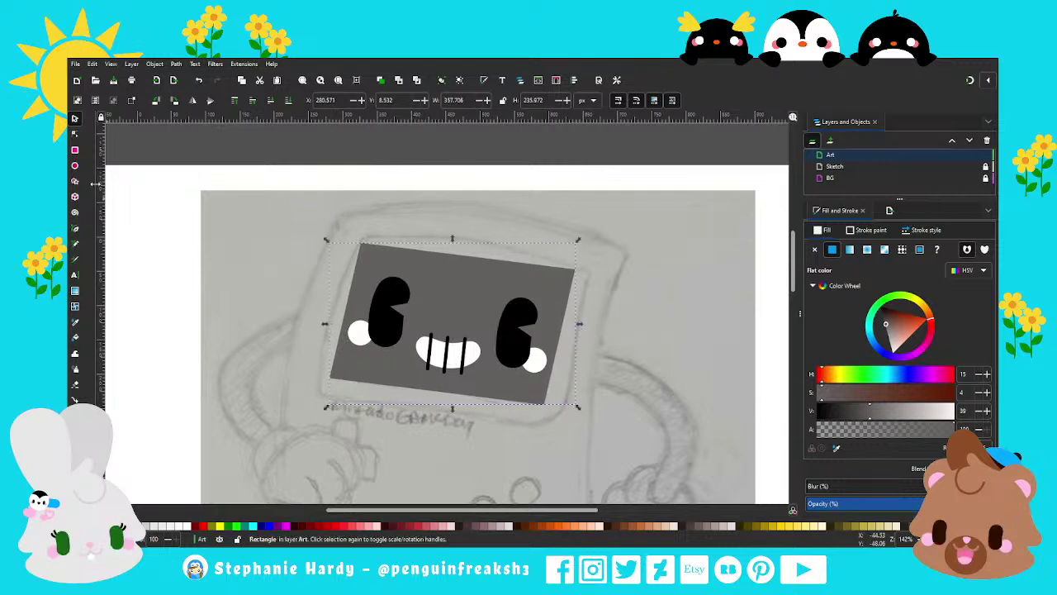
left_click(75, 151)
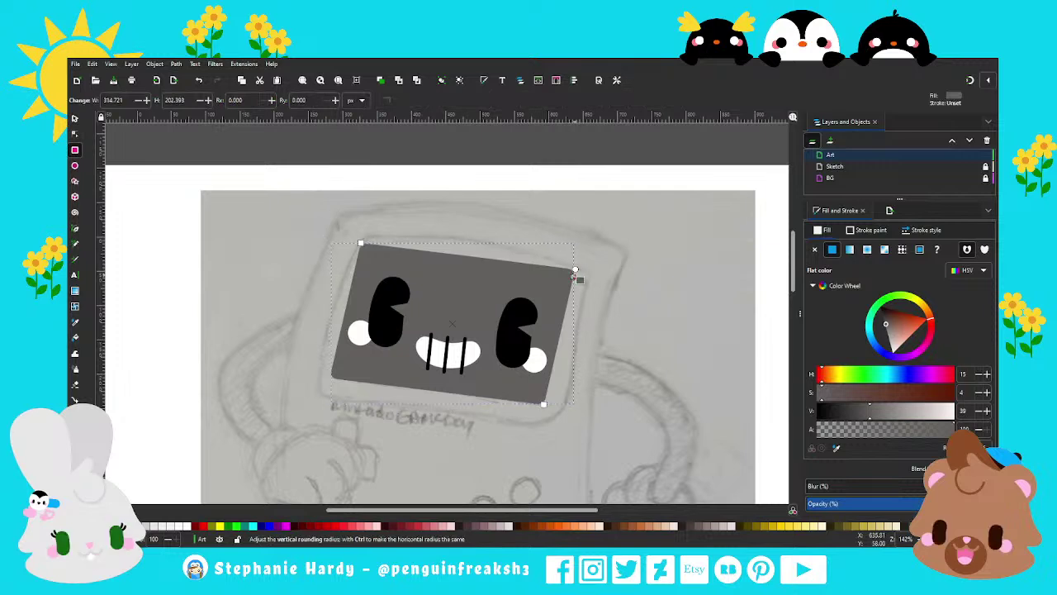
left_click_drag(574, 267, 576, 291)
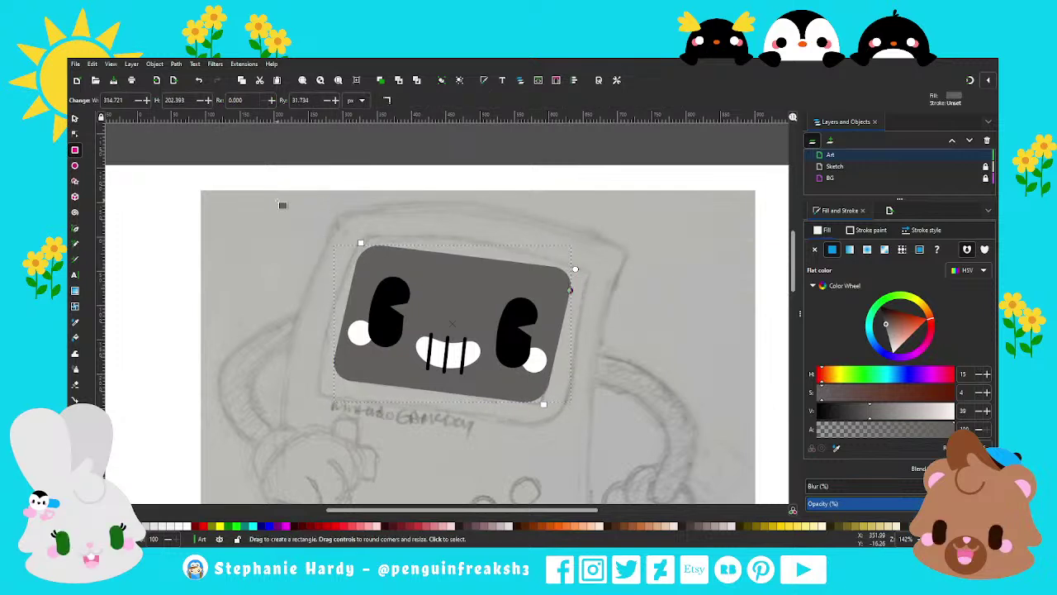
Step: Give the three teeth lines a flat light grey fill using the Dropper
key("s")
key("Escape")
scroll(566, 274, "down", 1, "ctrl")
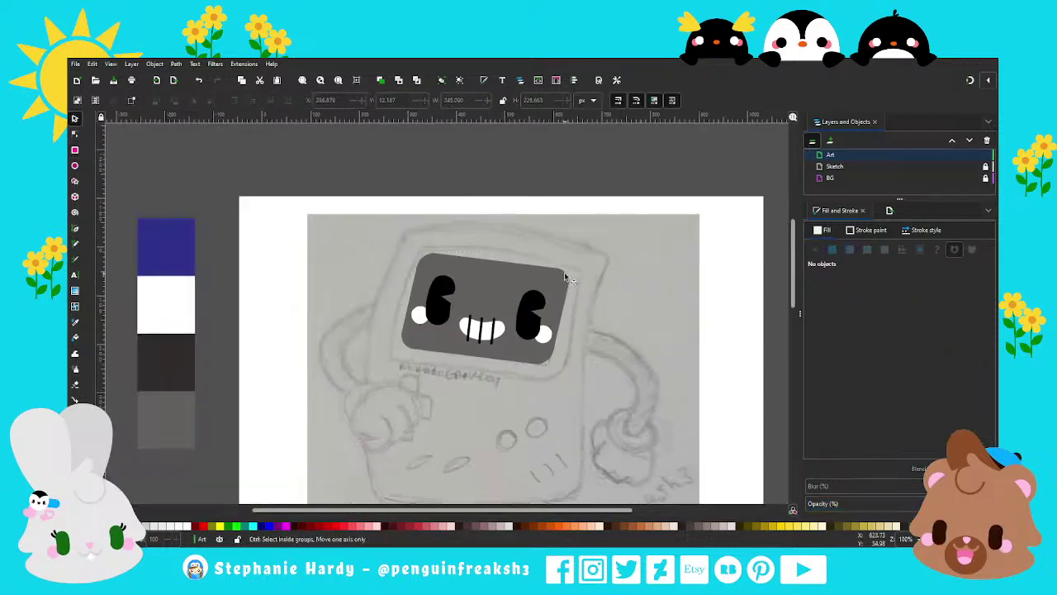
scroll(493, 339, "up", 1, "ctrl")
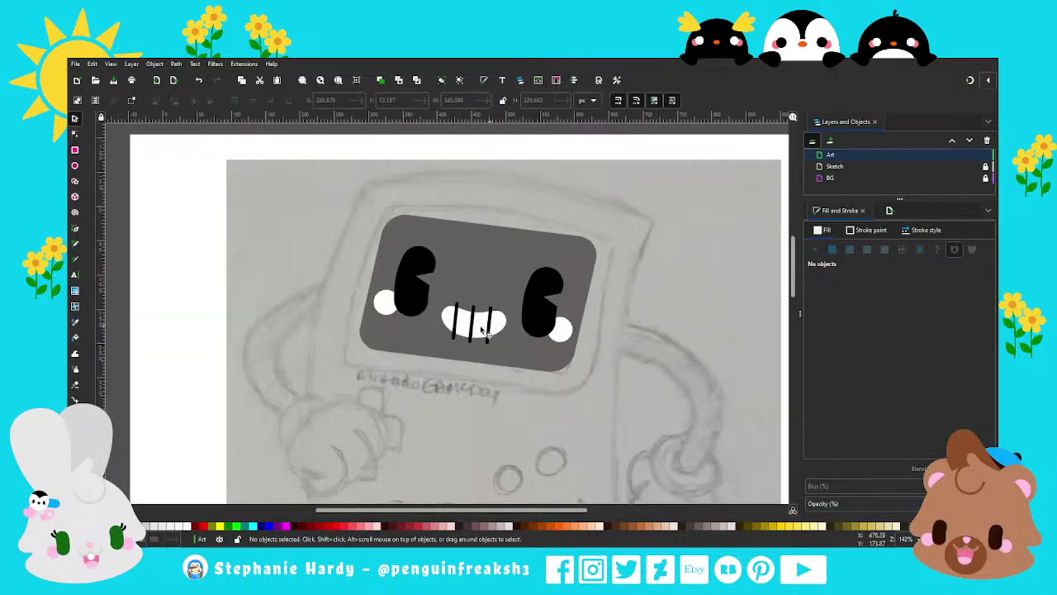
left_click_drag(500, 343, 446, 301)
left_click(831, 249)
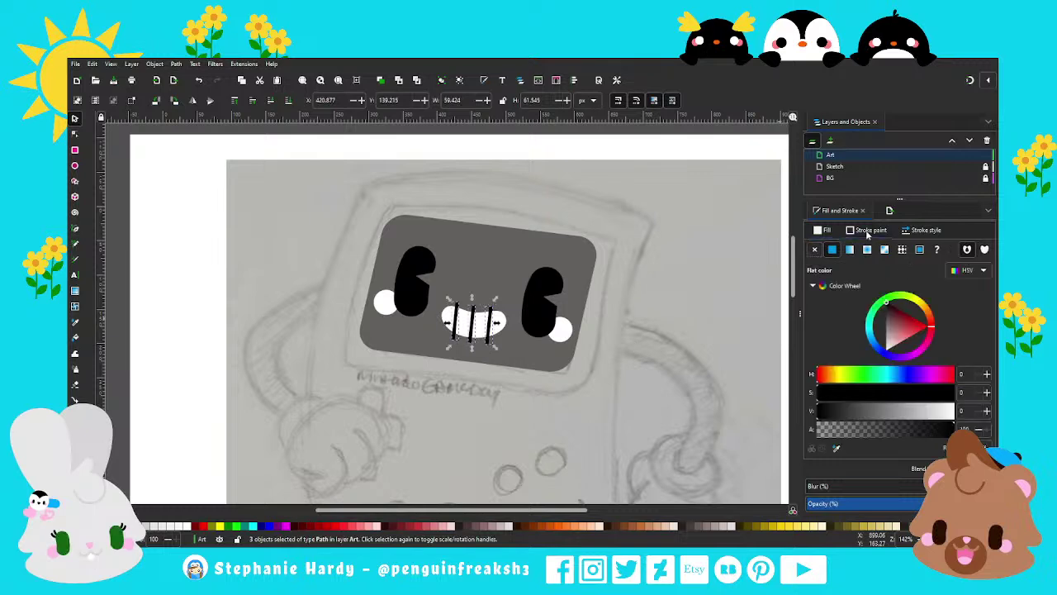
key("d")
left_click(698, 254)
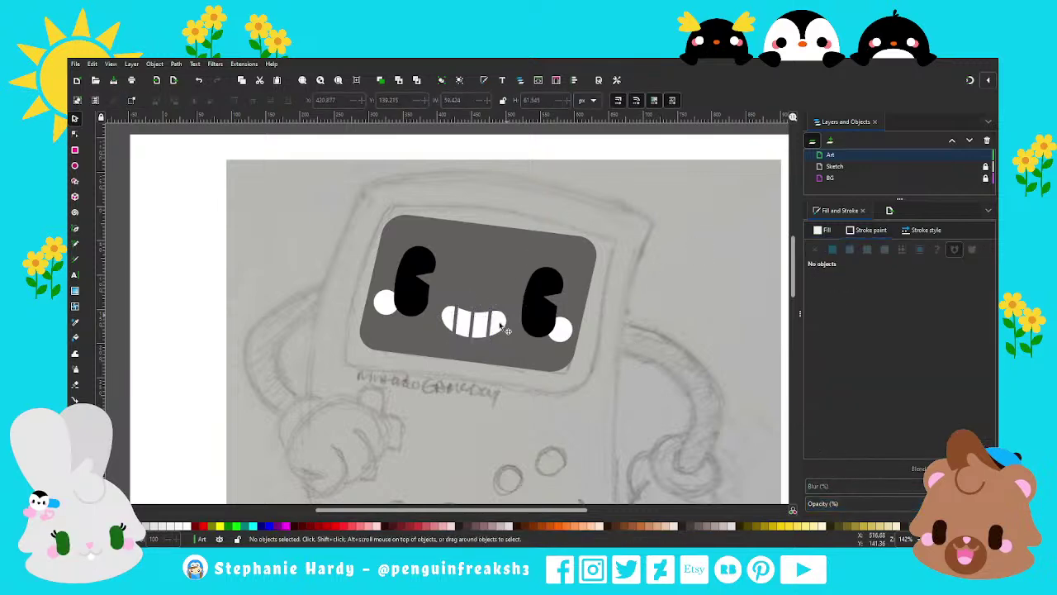
key("Escape")
Step: Recolour both black eyes with the palette's dark grey swatch via the Dropper
scroll(501, 399, "down", 1, "ctrl")
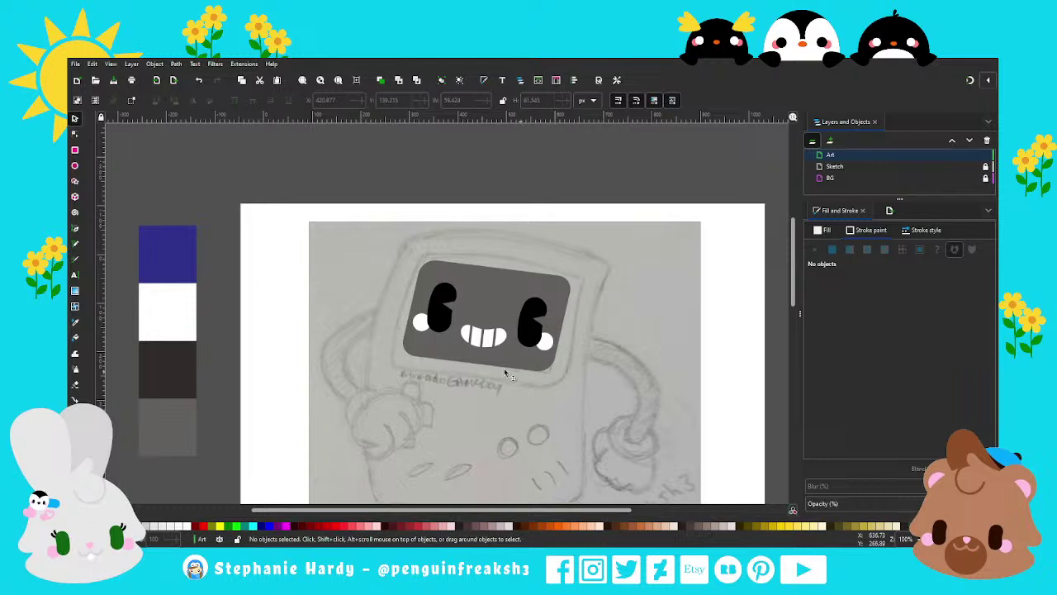
scroll(506, 347, "down", 1, "ctrl")
scroll(506, 301, "up", 1, "ctrl")
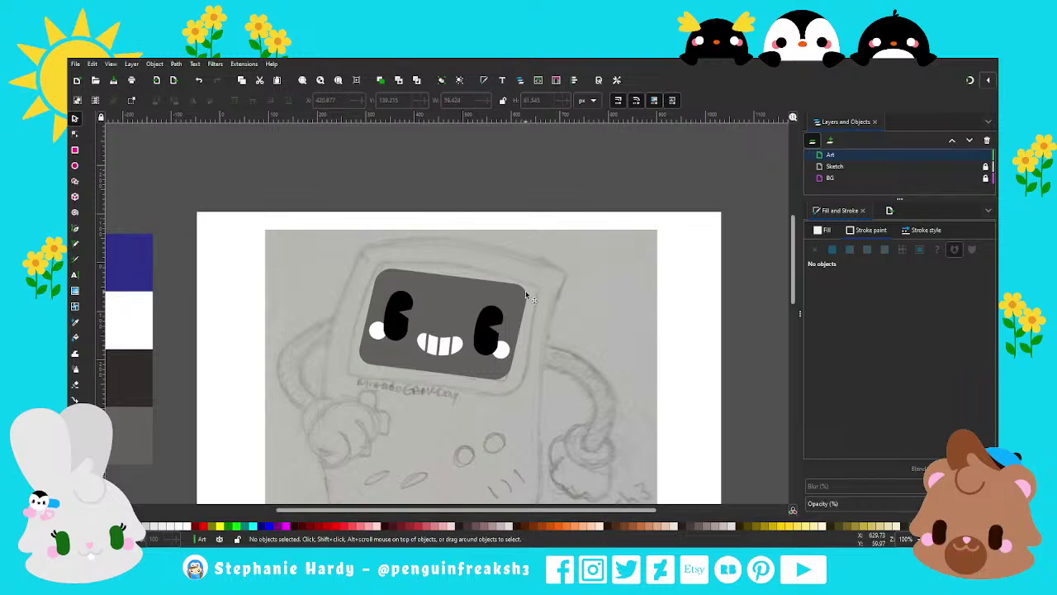
left_click(489, 331)
left_click(397, 314, "shift")
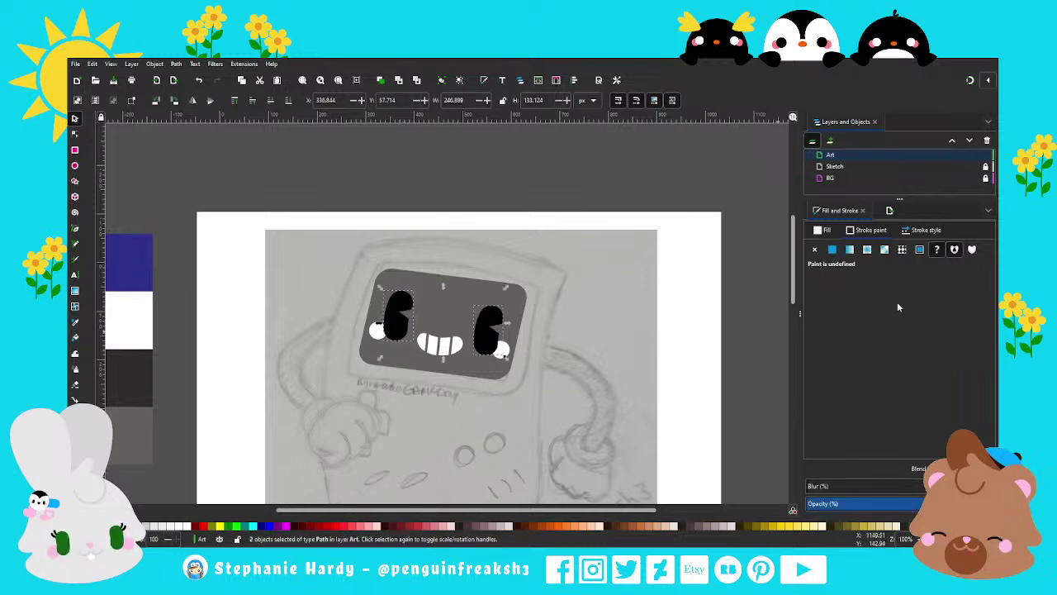
left_click(826, 230)
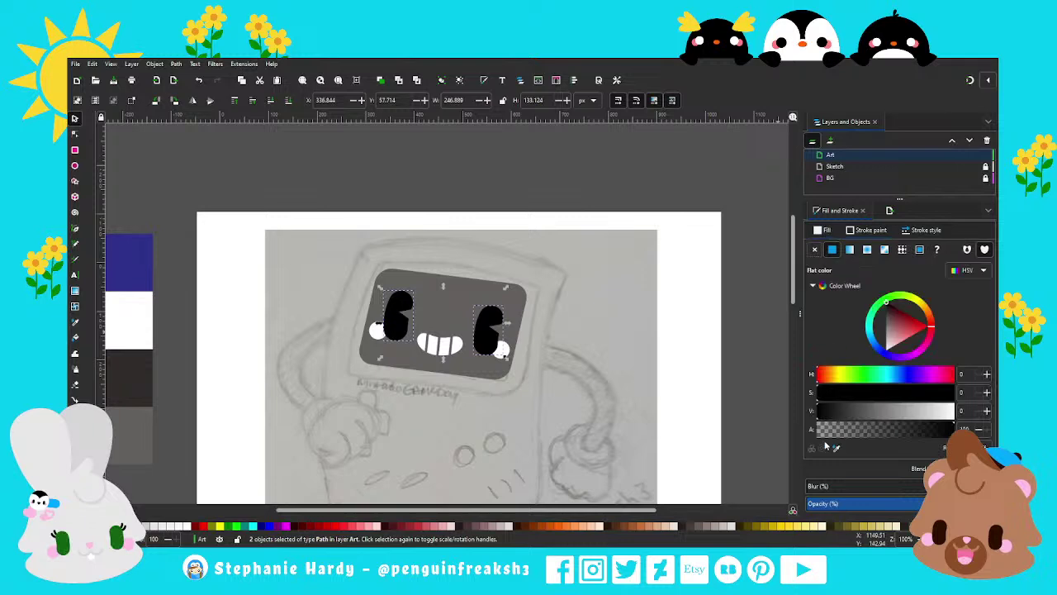
key("d")
left_click(139, 391)
key("Escape")
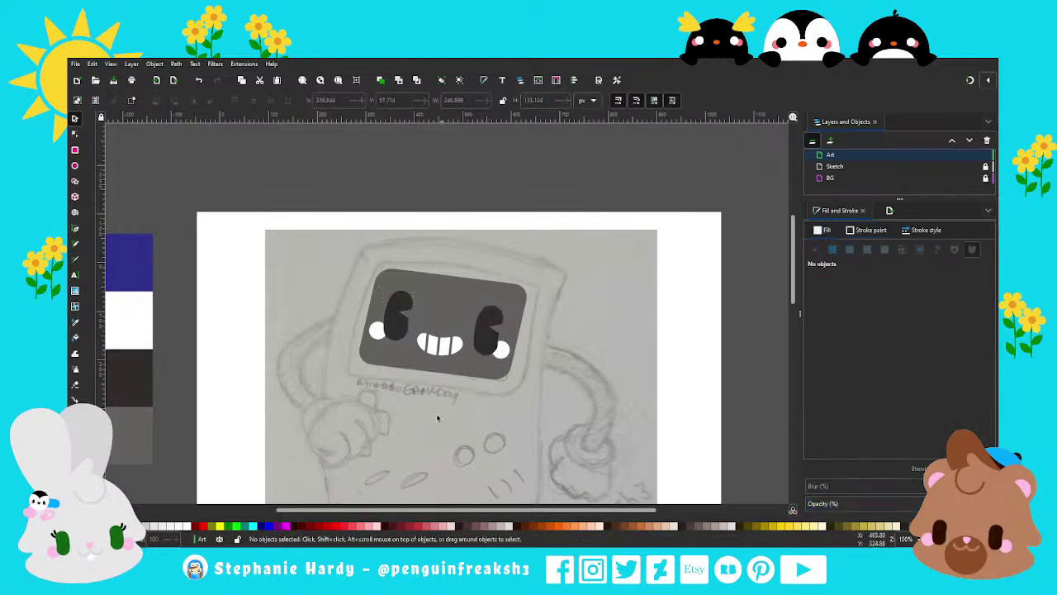
key("s")
scroll(425, 279, "down", 1)
scroll(448, 366, "down", 1)
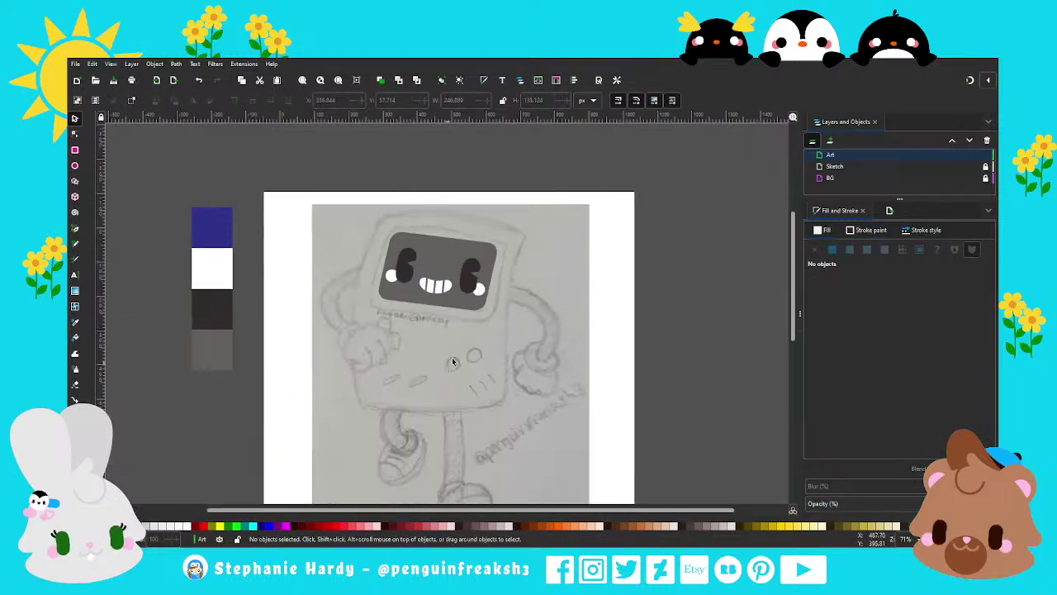
scroll(454, 239, "up", 1)
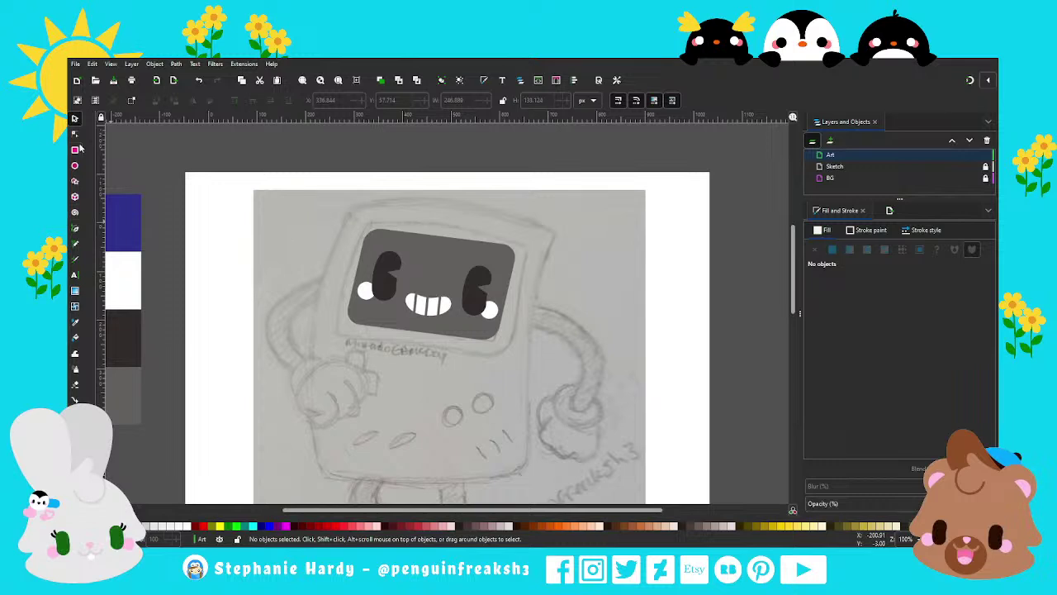
Step: Duplicate the grey screen rectangle, enlarge the copy, lower it beneath the face and fill it dark grey
left_click(472, 329)
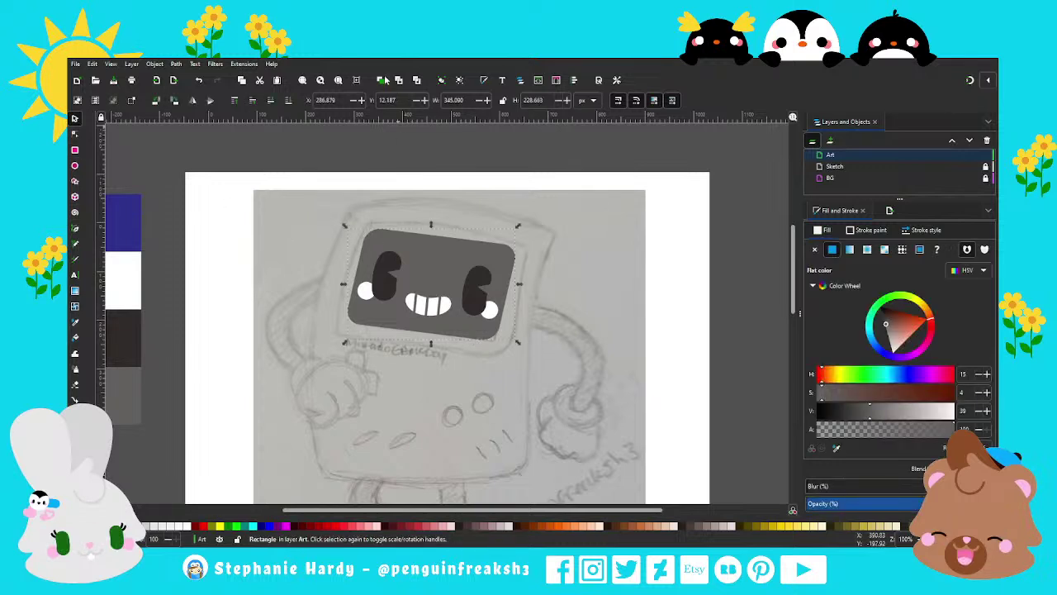
key("Home")
left_click_drag(516, 226, 532, 216)
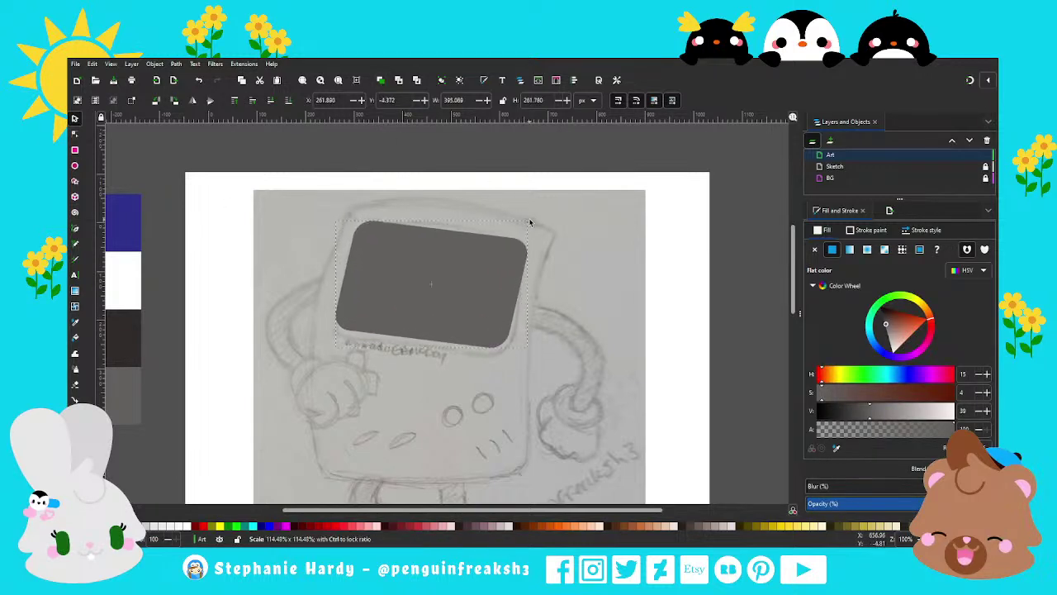
left_click(288, 100)
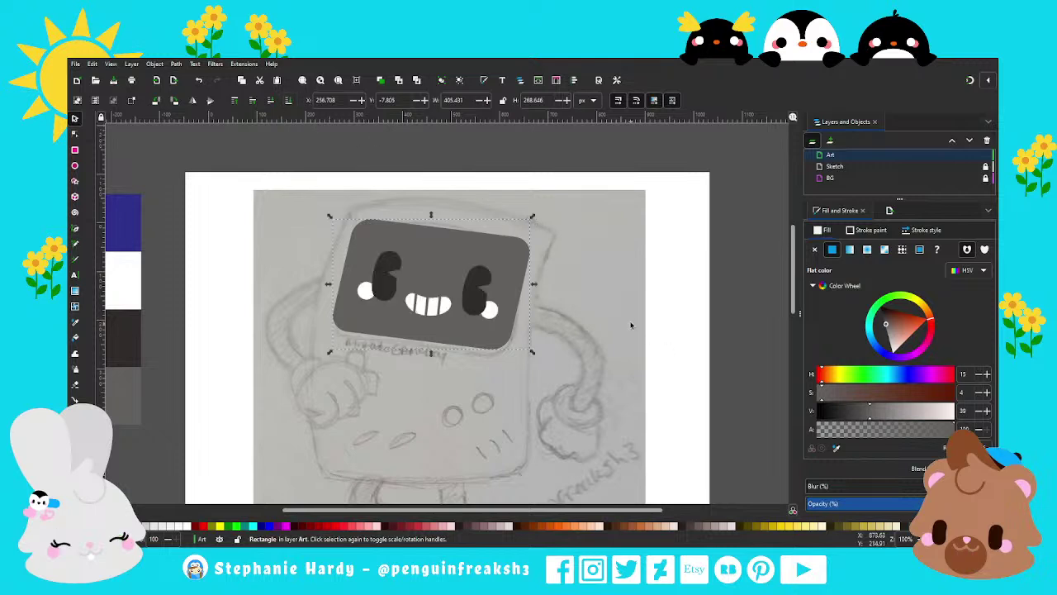
scroll(585, 295, "down", 1)
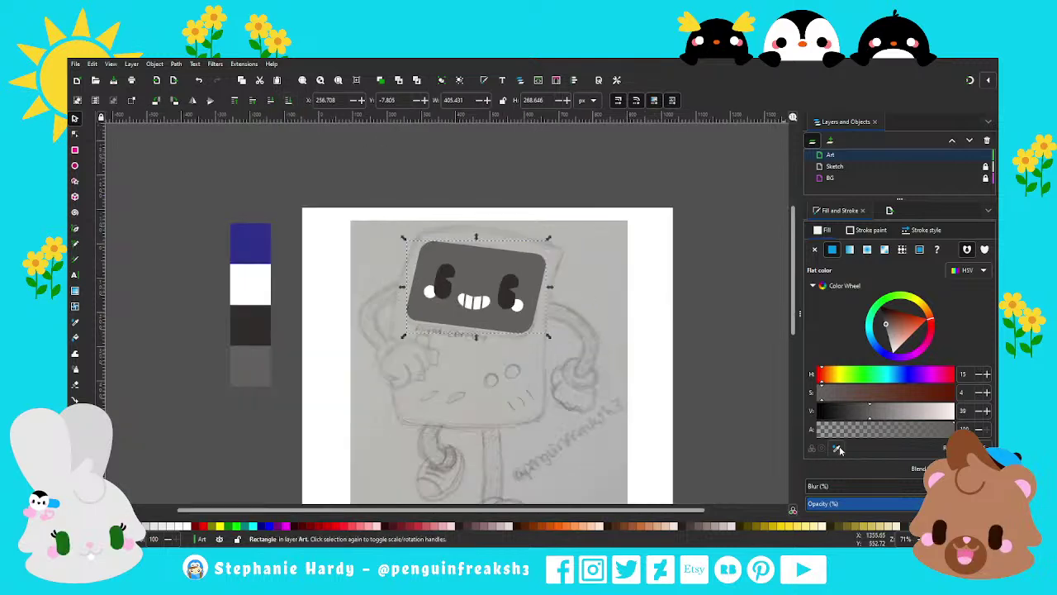
key("d")
left_click(264, 335, "shift")
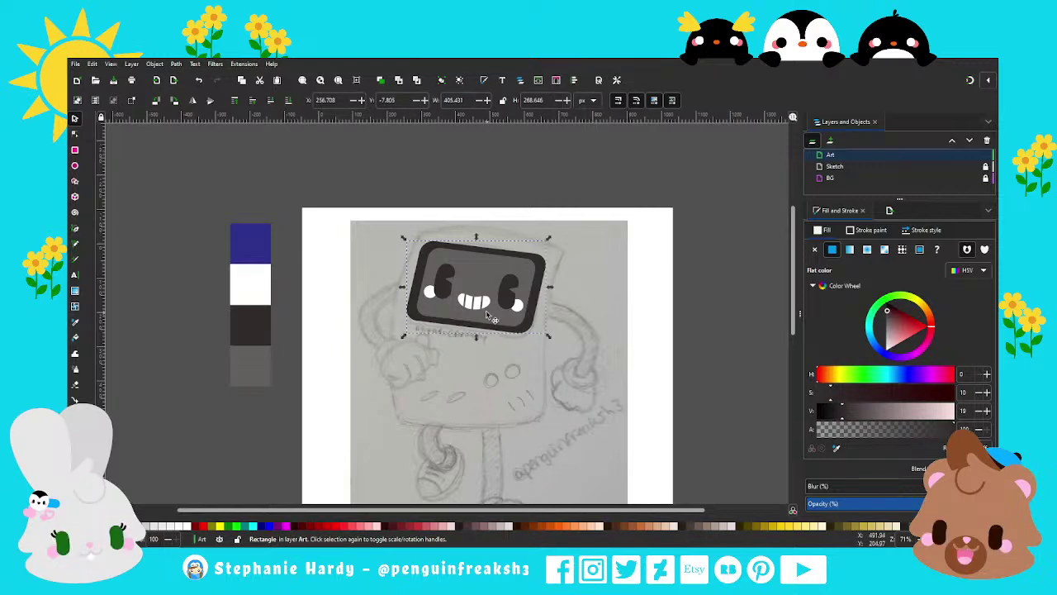
scroll(494, 271, "up", 1)
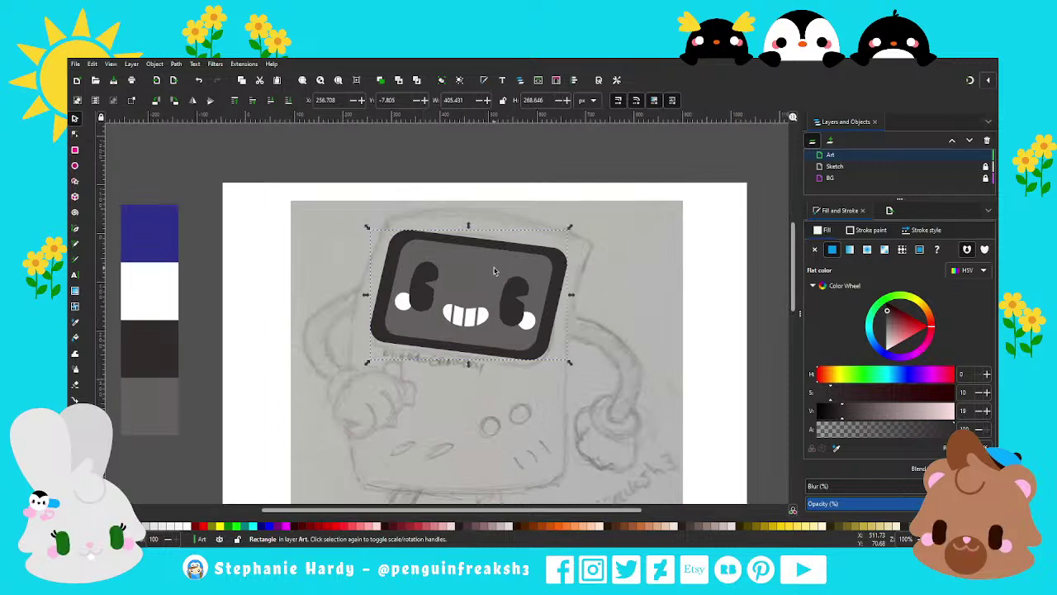
left_click(488, 275)
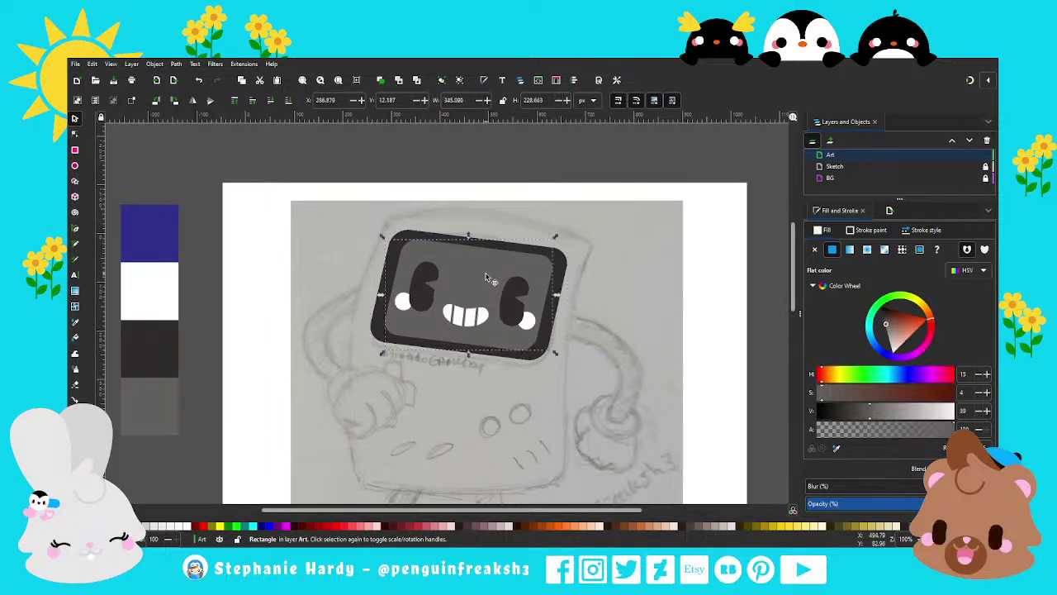
left_click(556, 391)
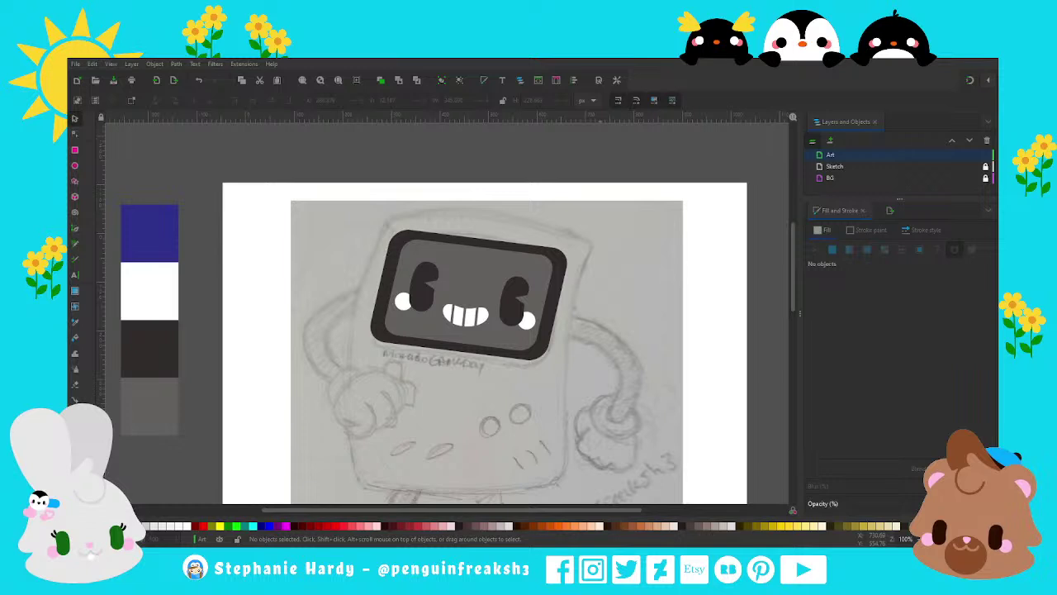
Step: Round the grey screen's corners to Ry 11.66 and make the dark bezel's corners sharp
key("alt+Tab")
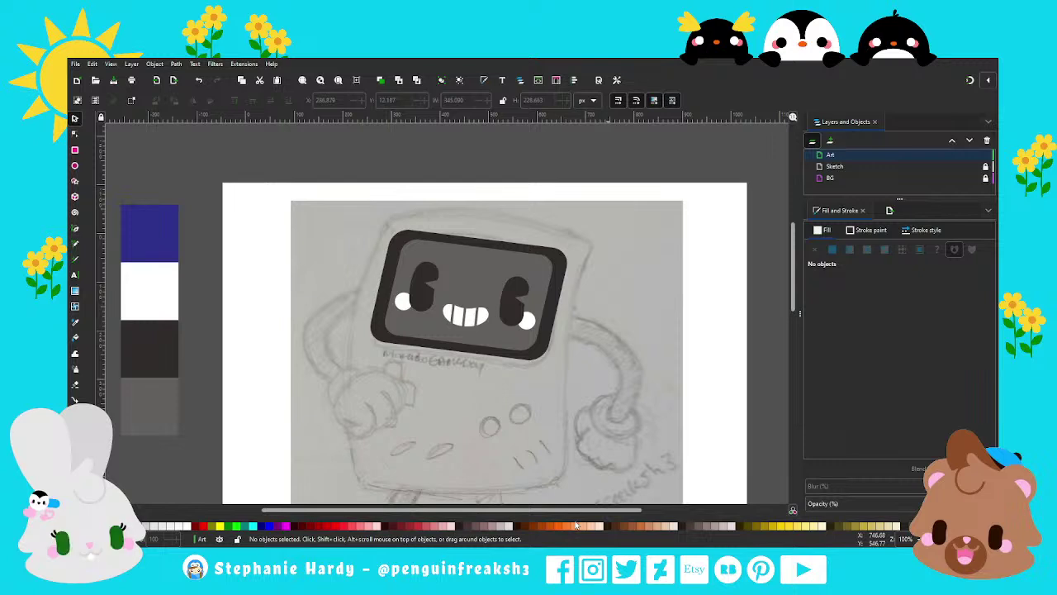
left_click(401, 240)
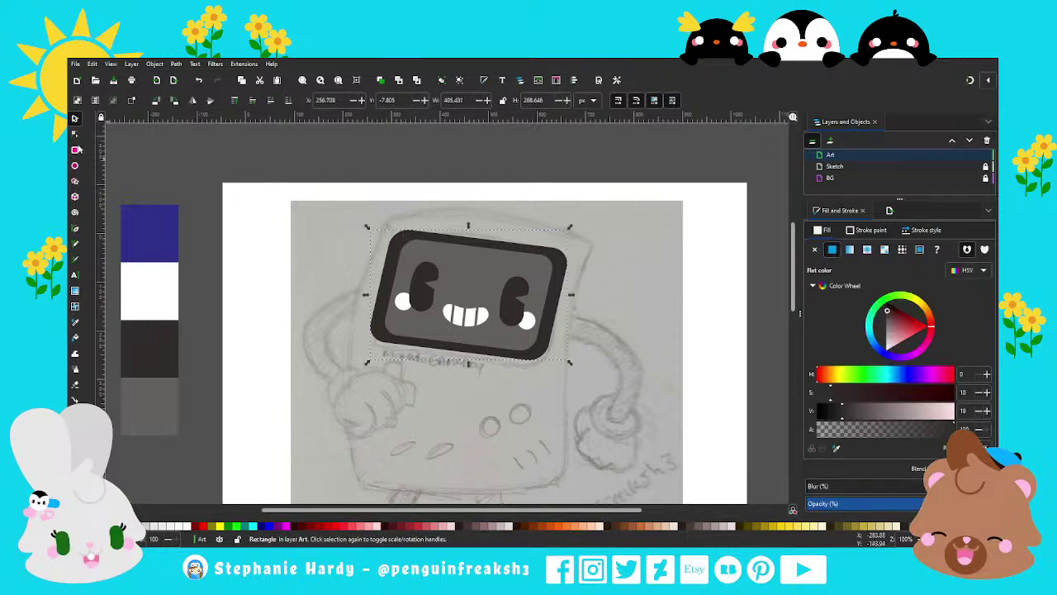
left_click(75, 134)
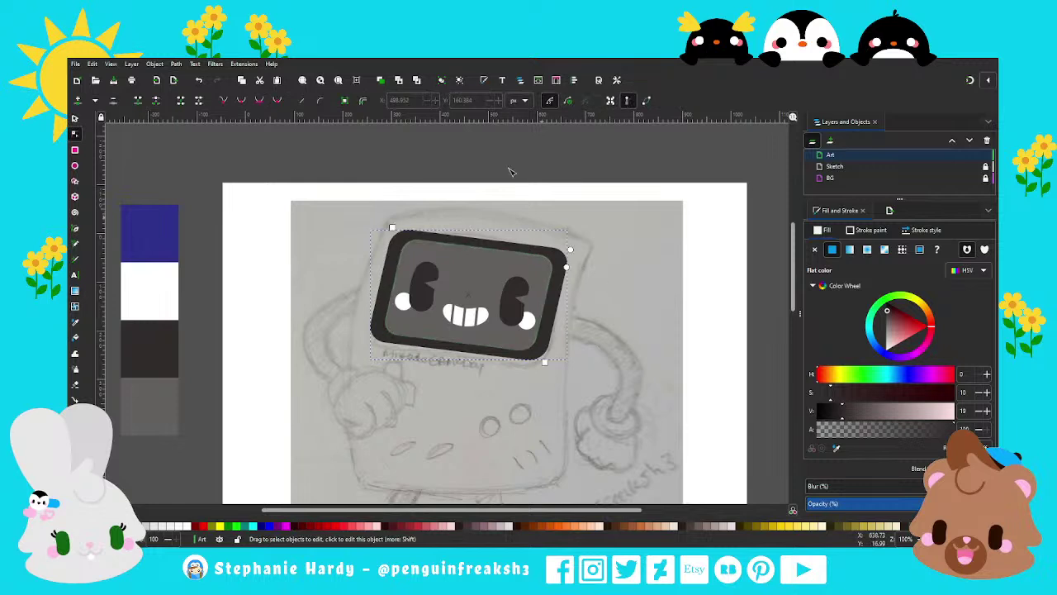
left_click(74, 118)
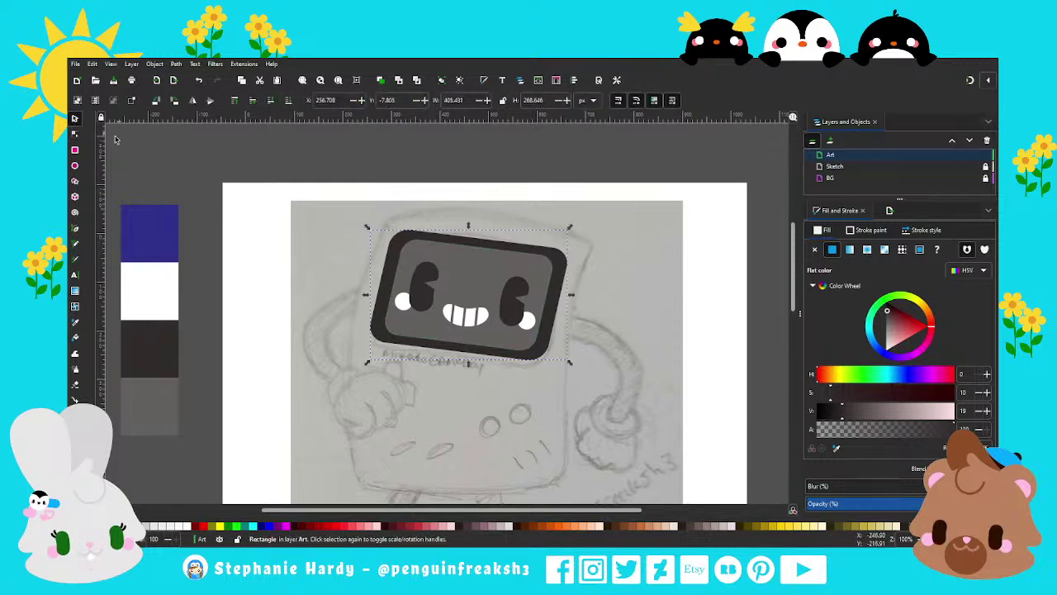
left_click(75, 150)
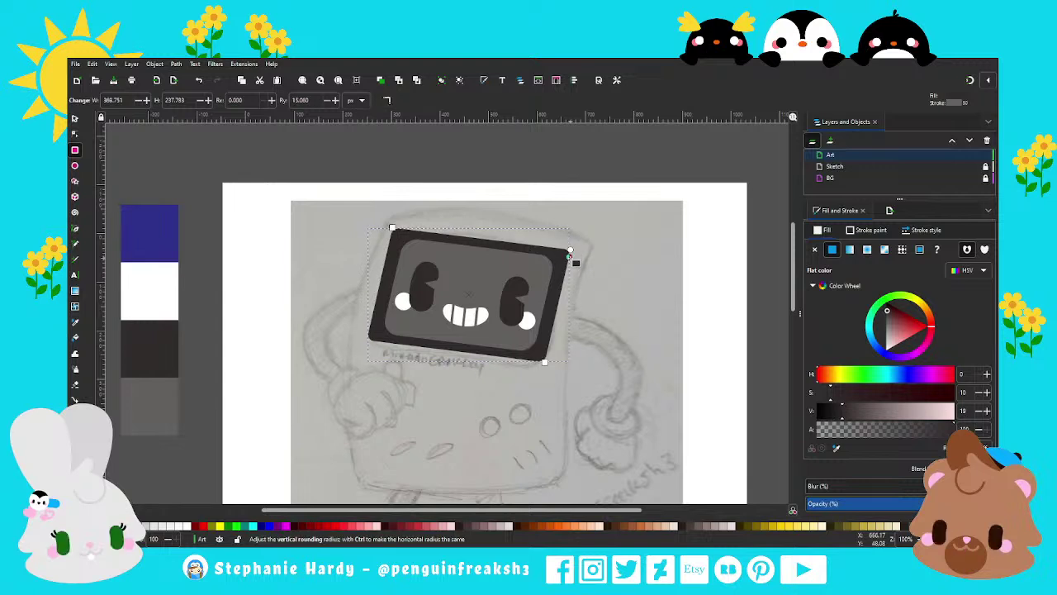
left_click_drag(570, 252, 569, 261)
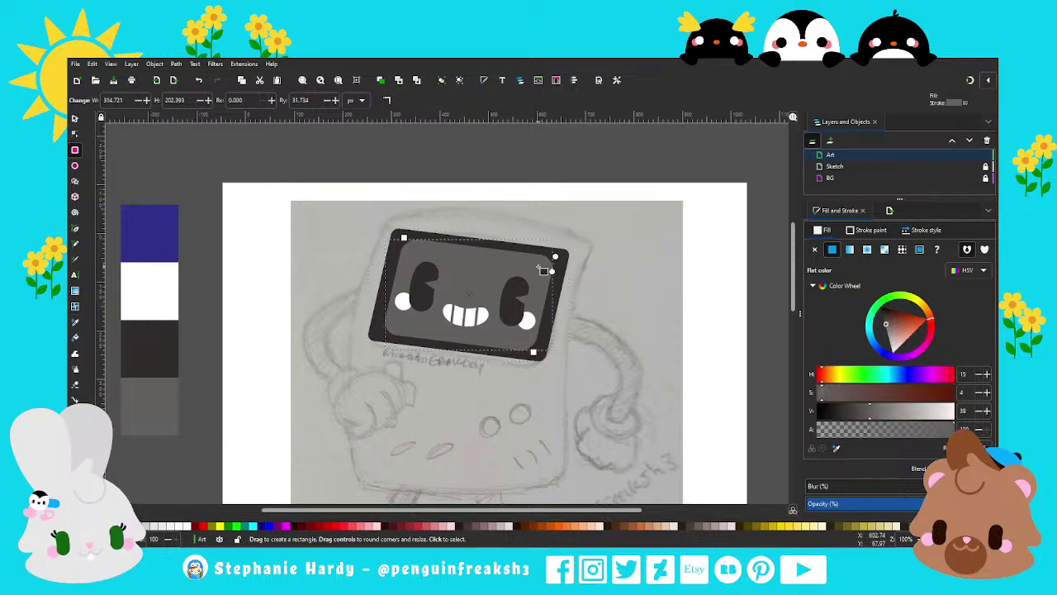
left_click(545, 271)
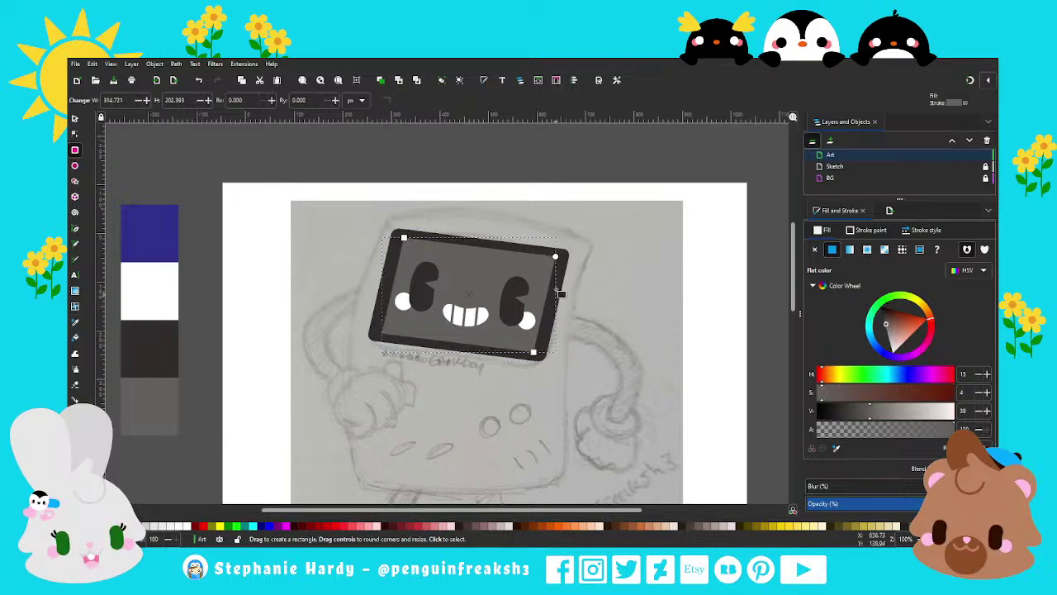
left_click_drag(555, 256, 559, 266)
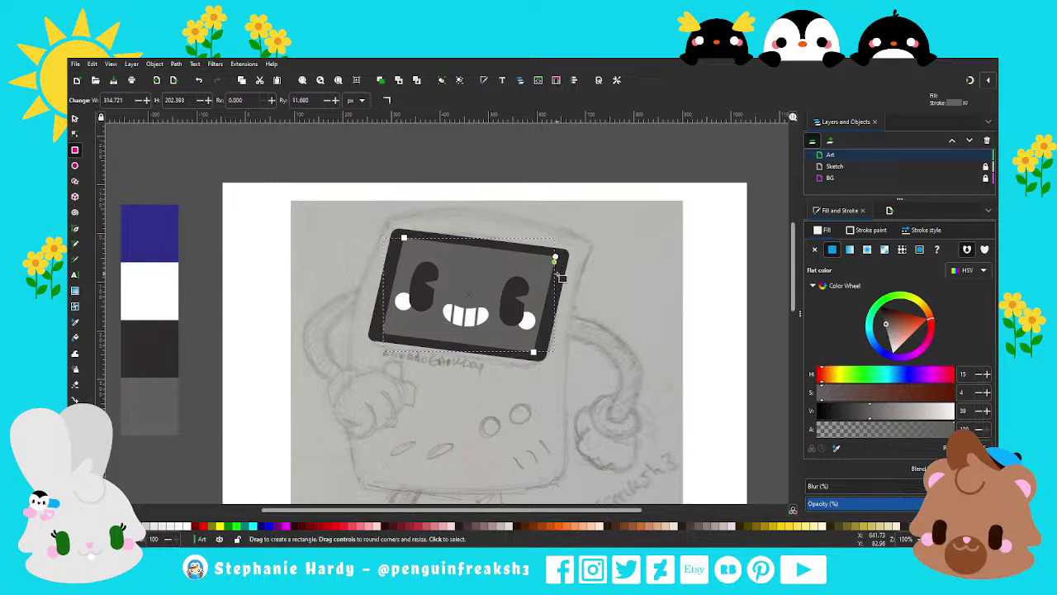
left_click(561, 277)
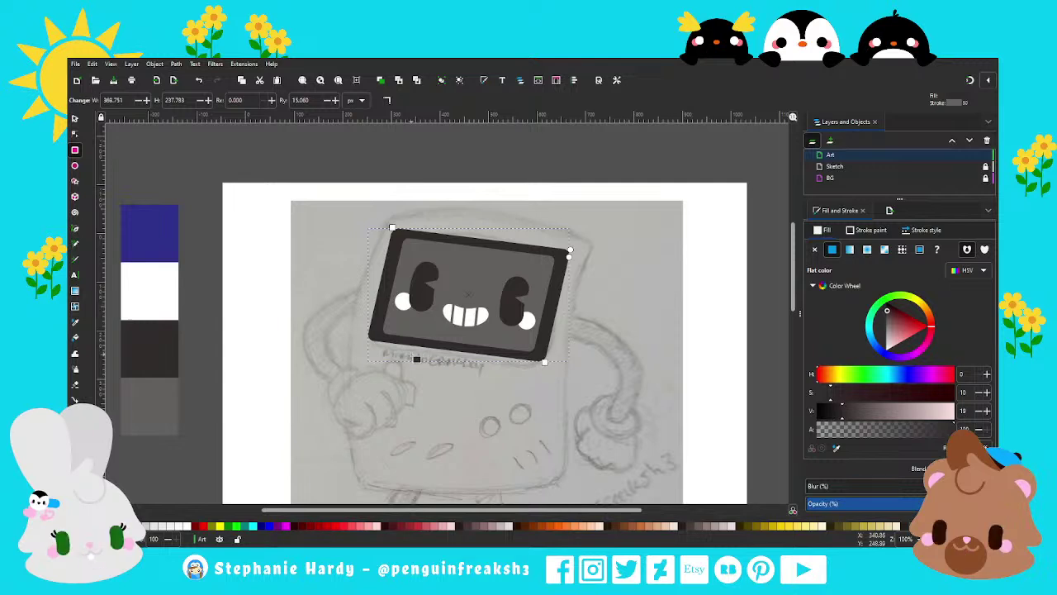
left_click(386, 100)
Step: Add a Corners (Fillet/Chamfer) path effect to the dark bezel and show its fillet knots
key("ctrl+shift+7")
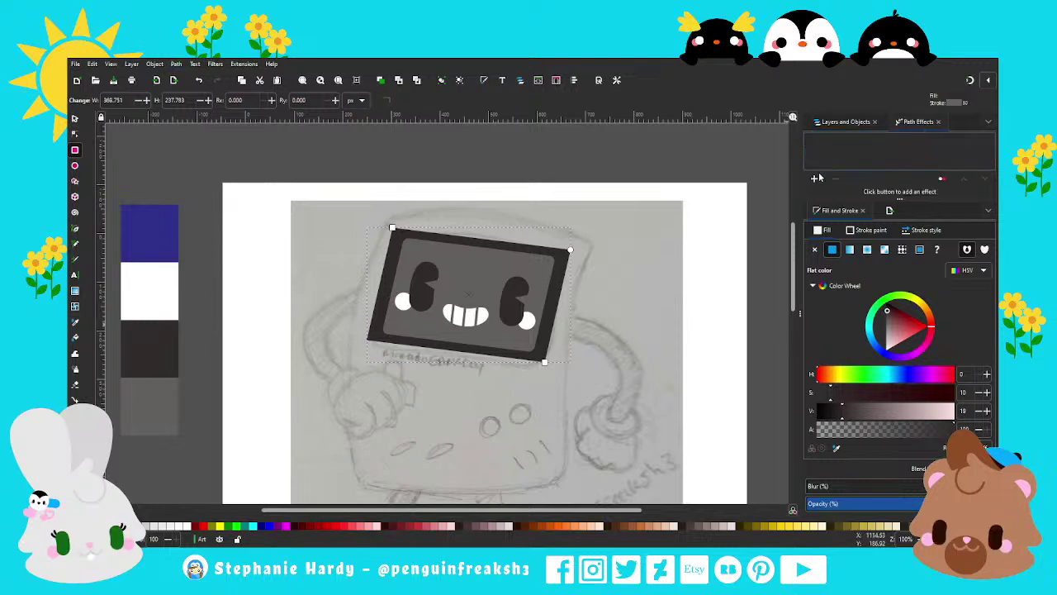
left_click(814, 181)
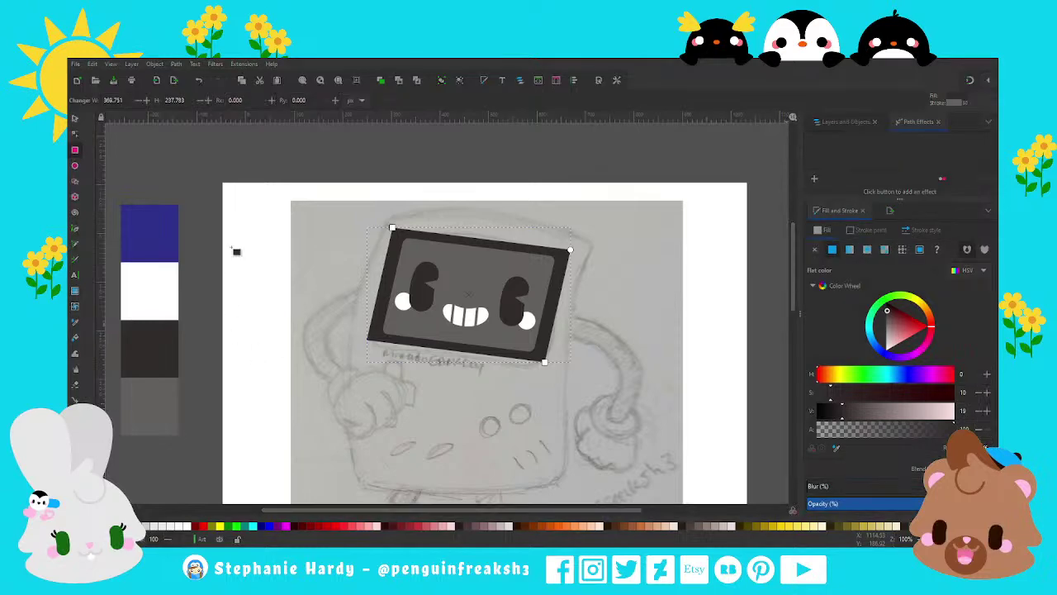
double_click(406, 337)
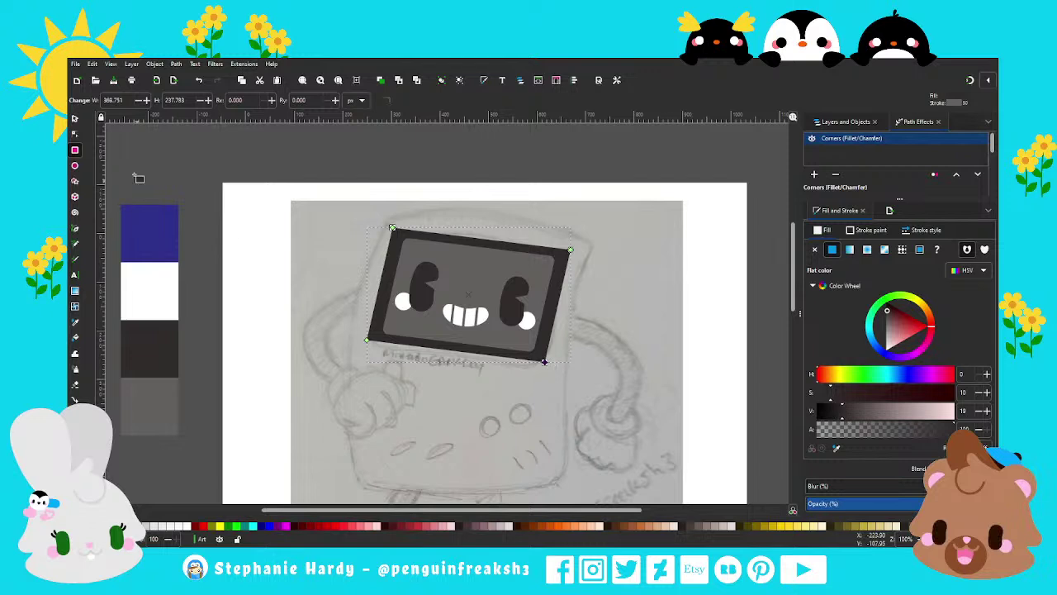
left_click(76, 134)
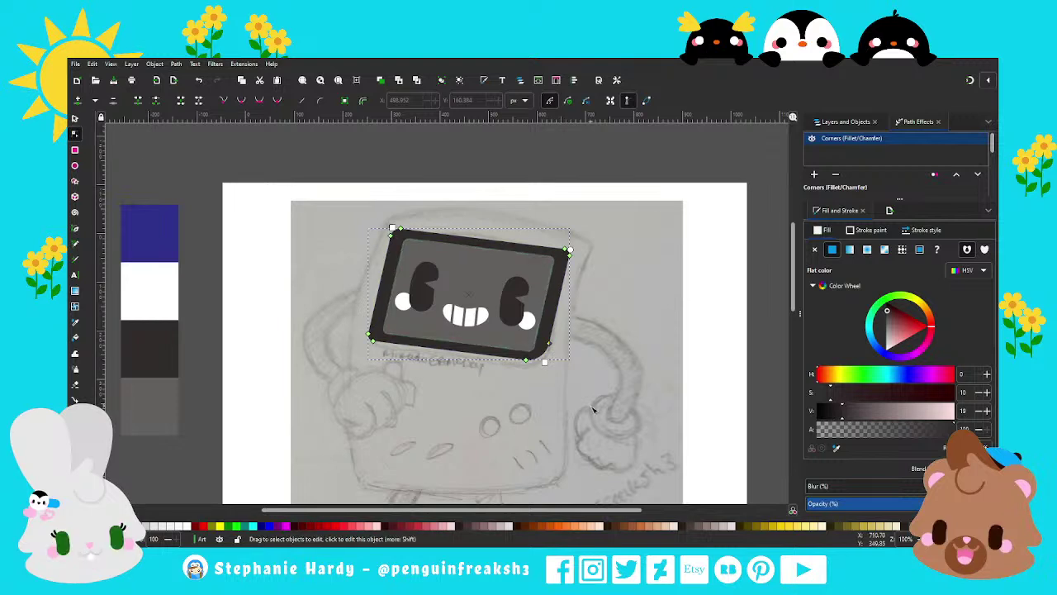
Step: Remove the Corners effect from the bezel, lower its bottom edge and round its bottom-right corner
left_click(386, 356)
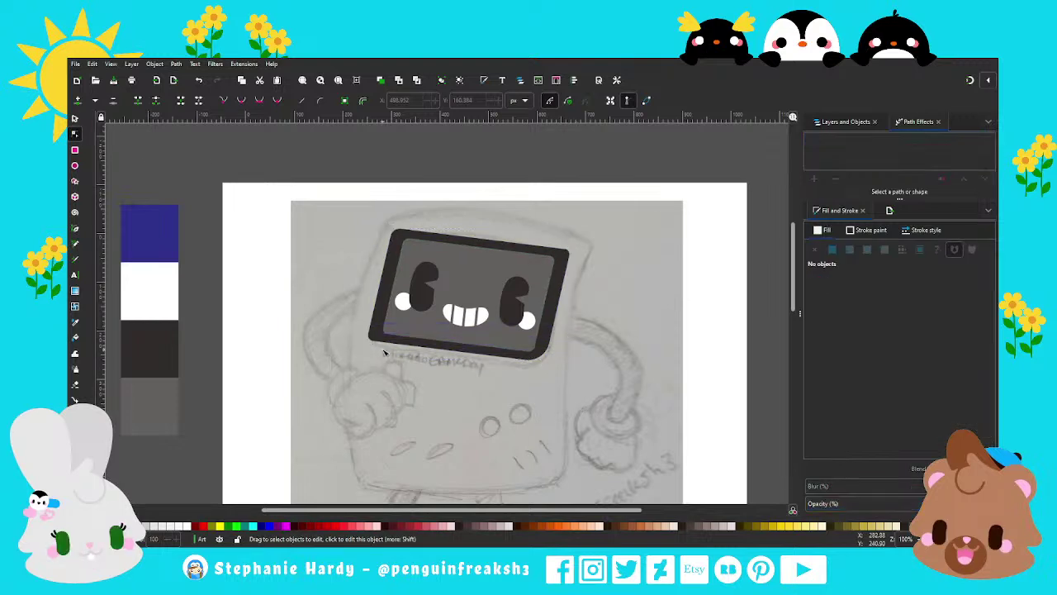
left_click(544, 364)
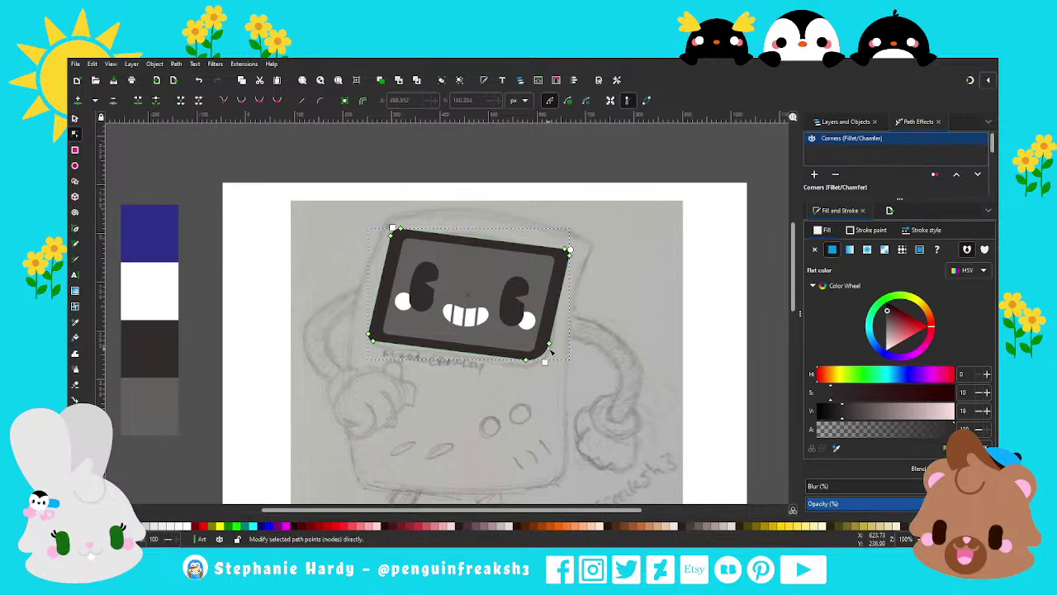
left_click(812, 138)
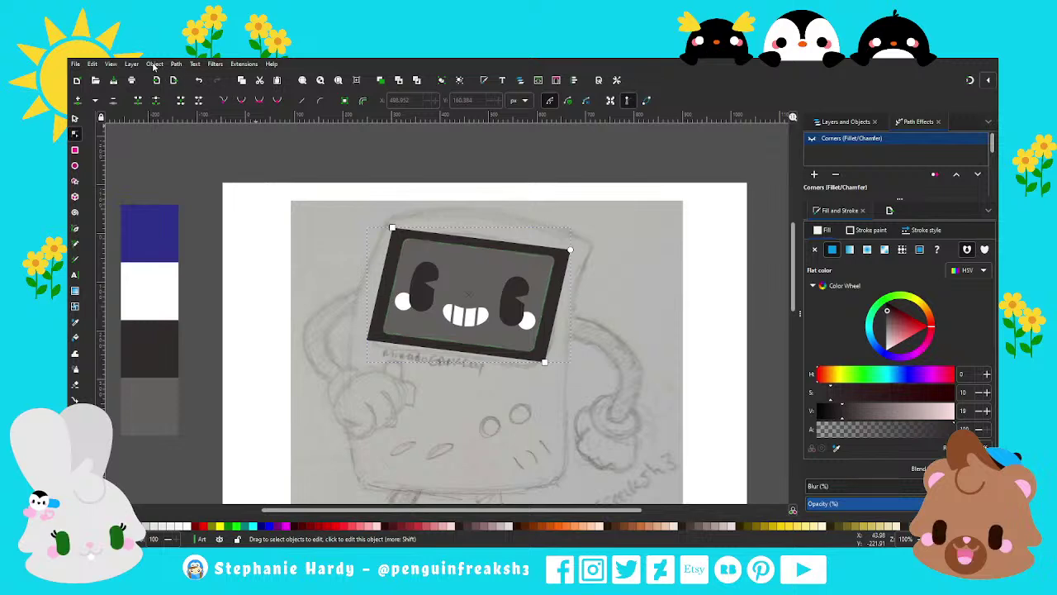
key("ctrl+shift+c")
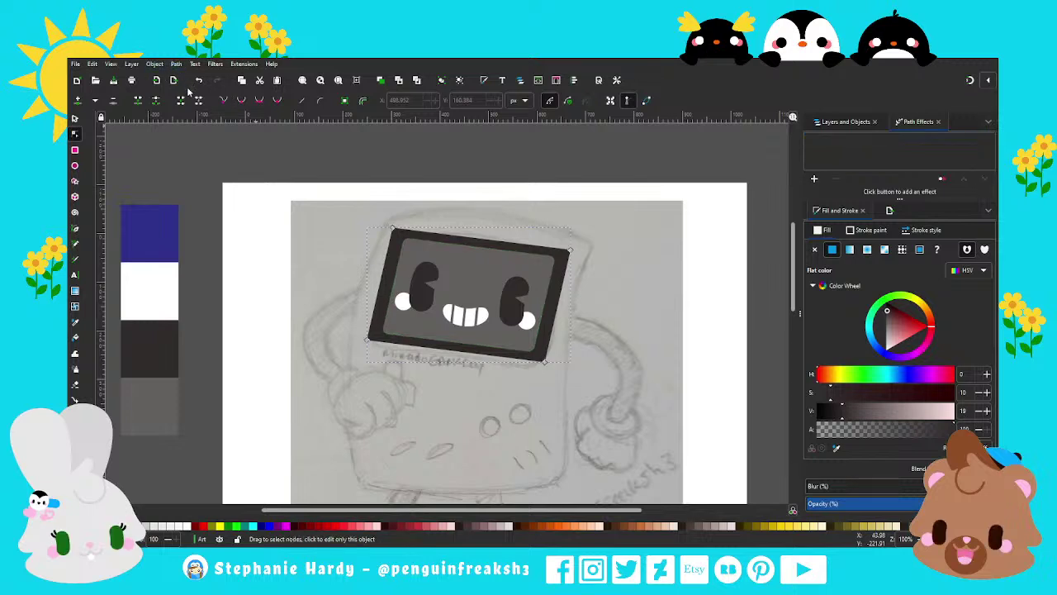
left_click_drag(538, 383, 323, 339)
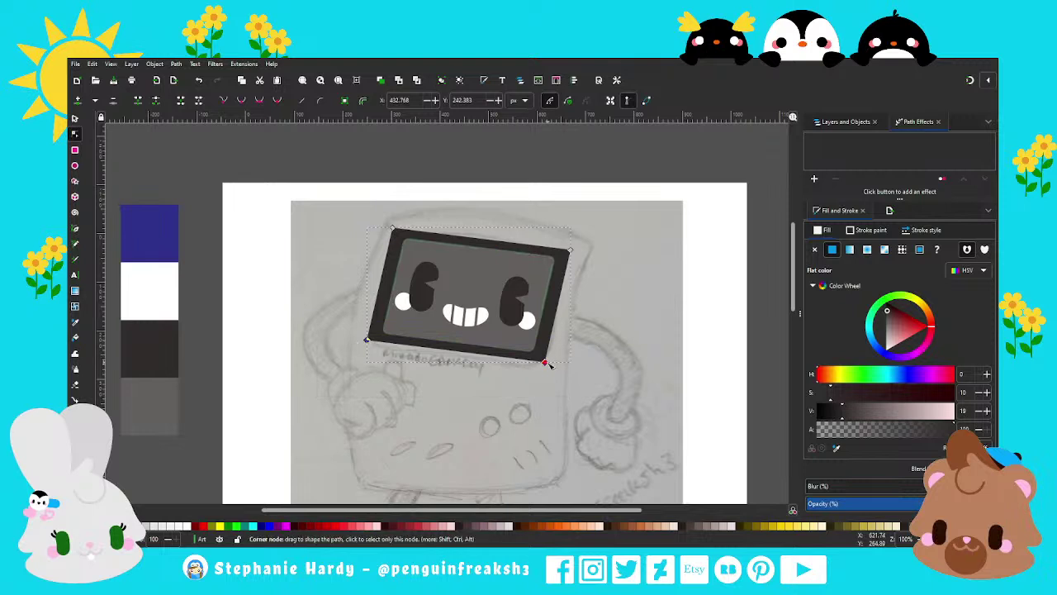
left_click_drag(545, 361, 546, 371)
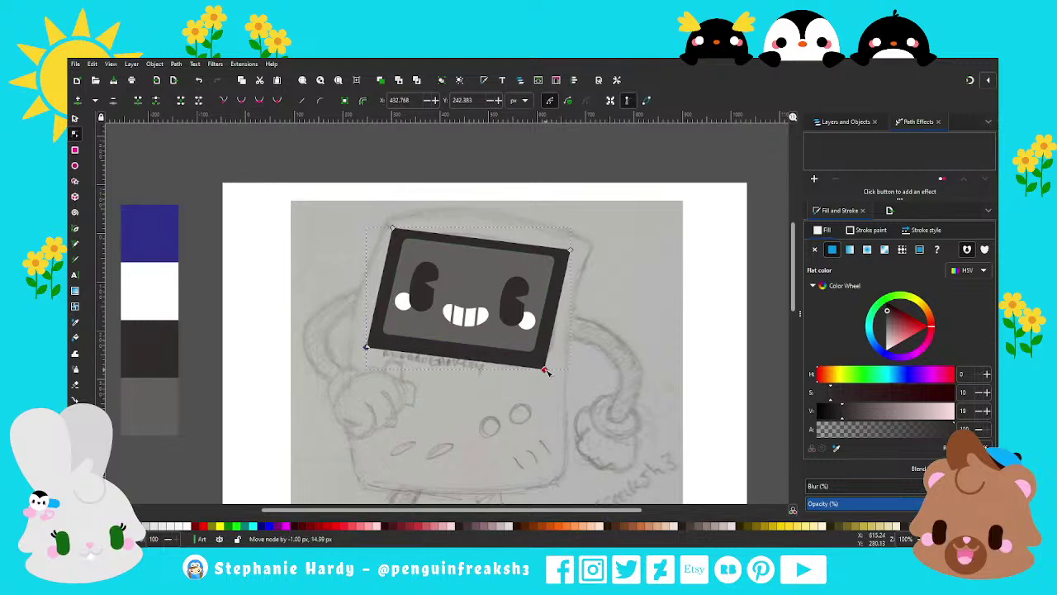
left_click_drag(546, 371, 544, 372)
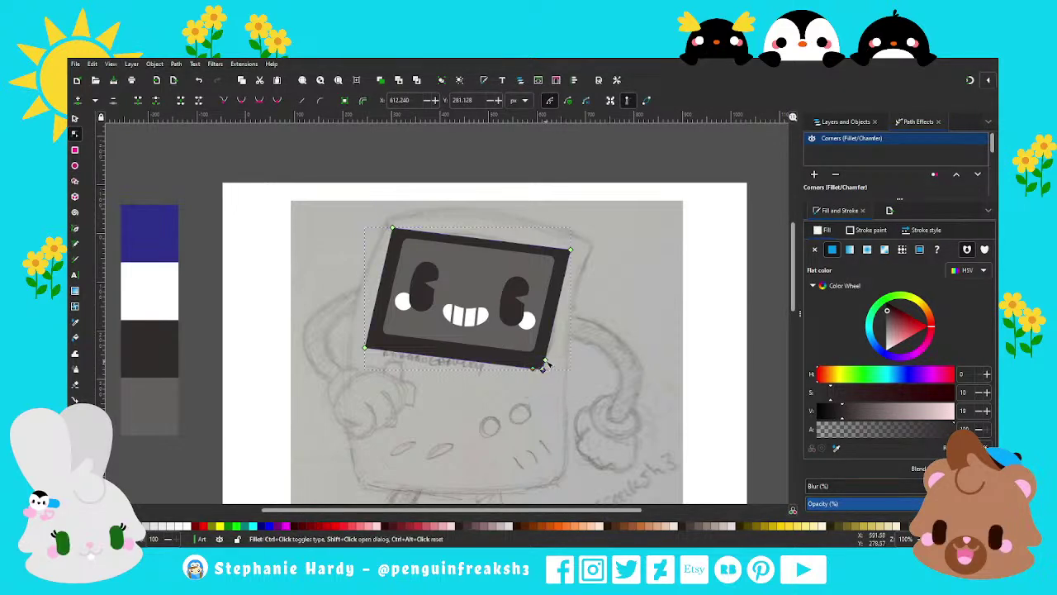
left_click_drag(548, 352, 520, 370)
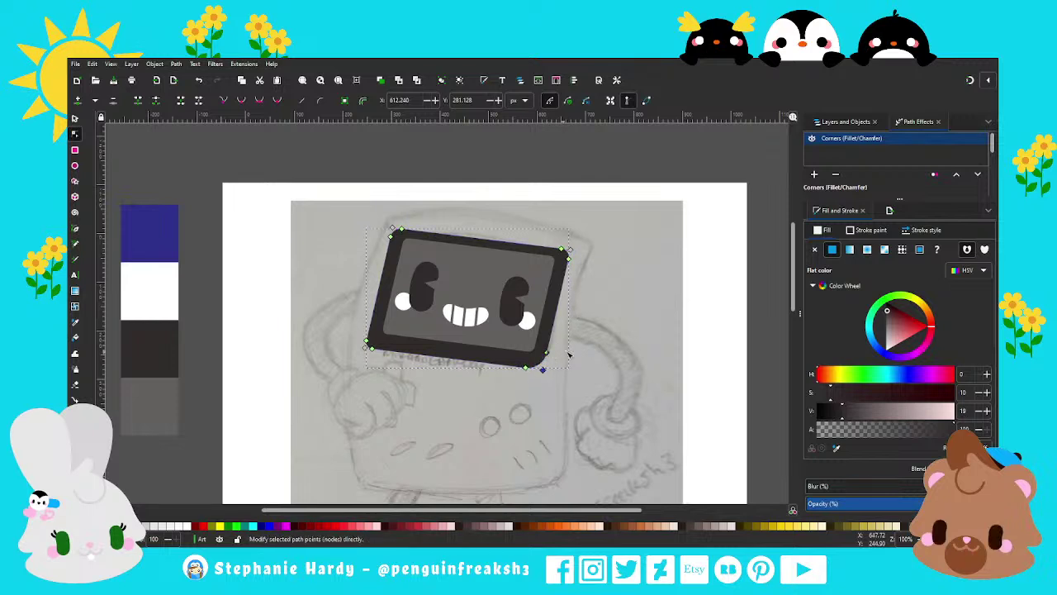
Step: Get rid of the old screen shape behind the face, leaving the grey screen and face
key("s")
left_click(715, 352)
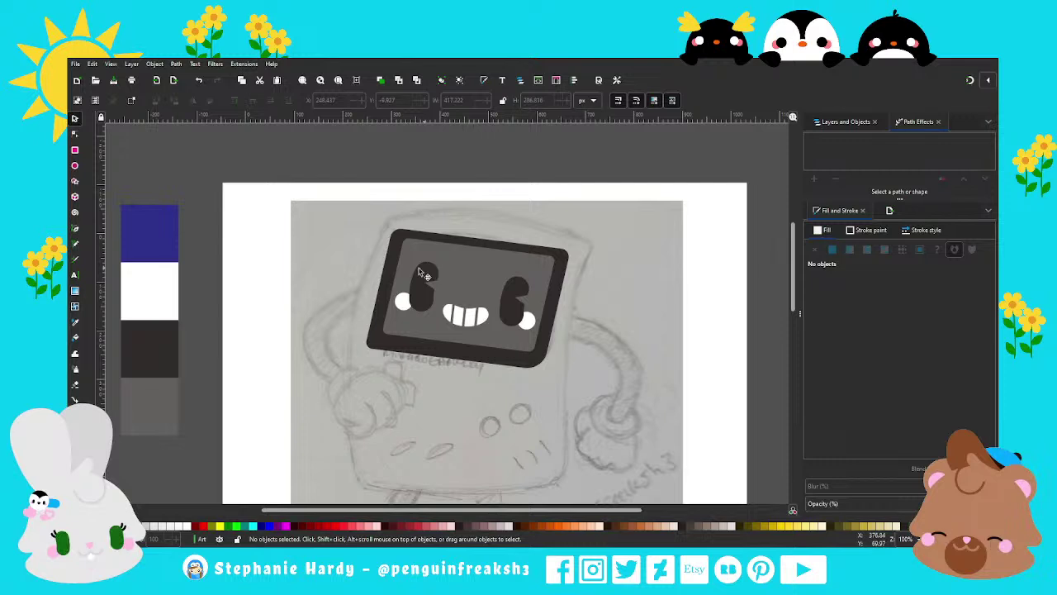
left_click(387, 272)
left_click(75, 135)
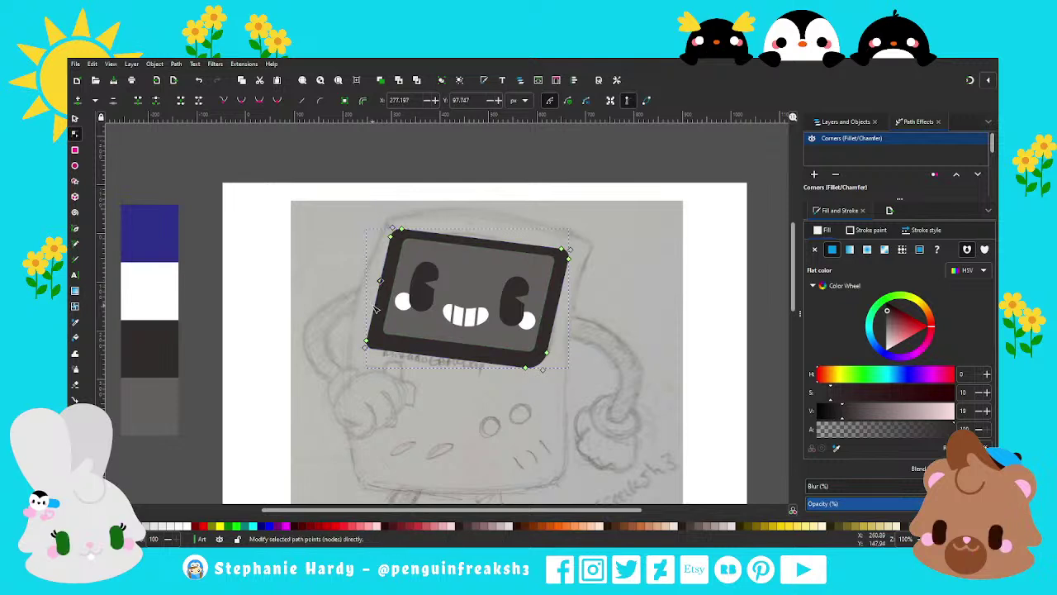
key("ctrl+z")
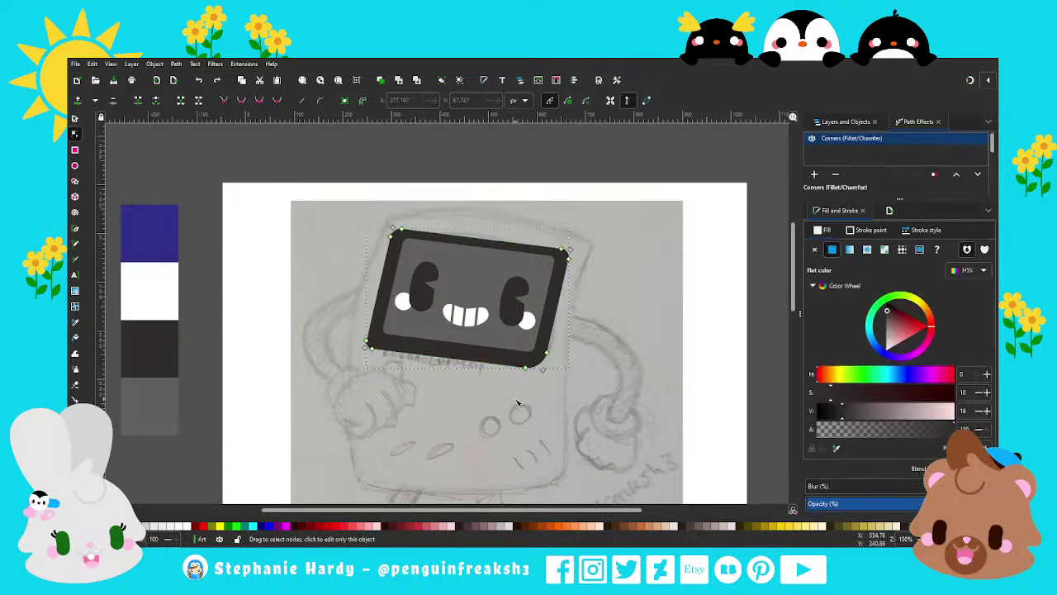
left_click(75, 118)
left_click(557, 393)
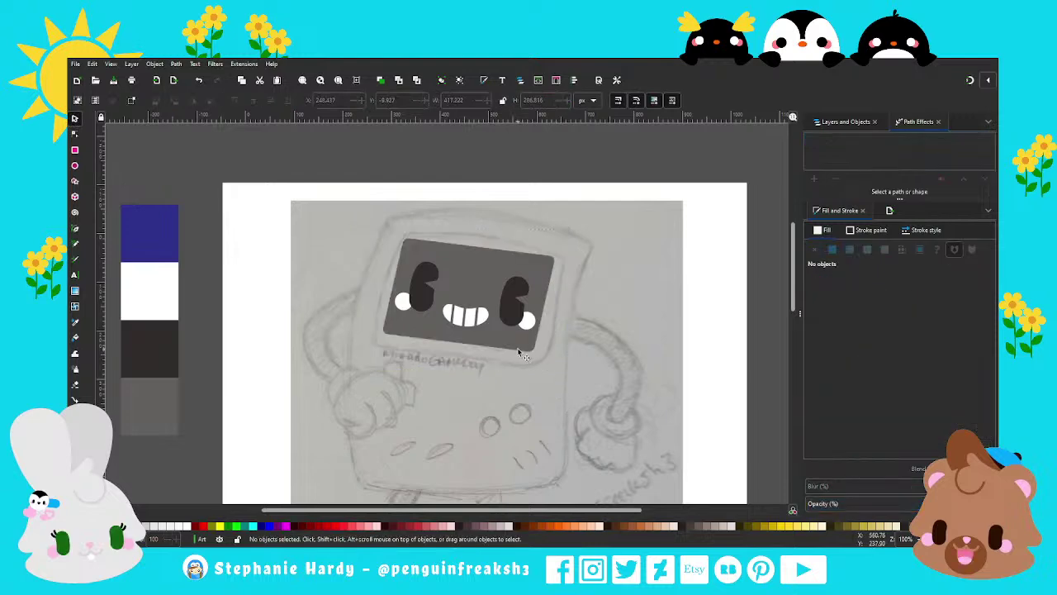
key("ctrl+z")
scroll(471, 245, "up", 1)
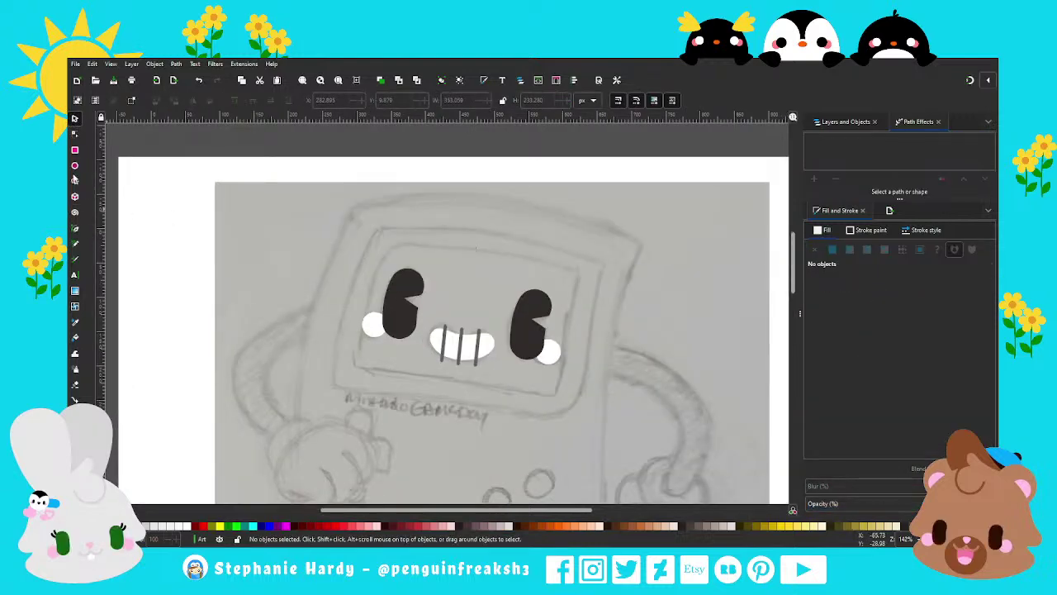
Step: Draw a closed four-cornered path tracing the sketched screen around the face
left_click(74, 227)
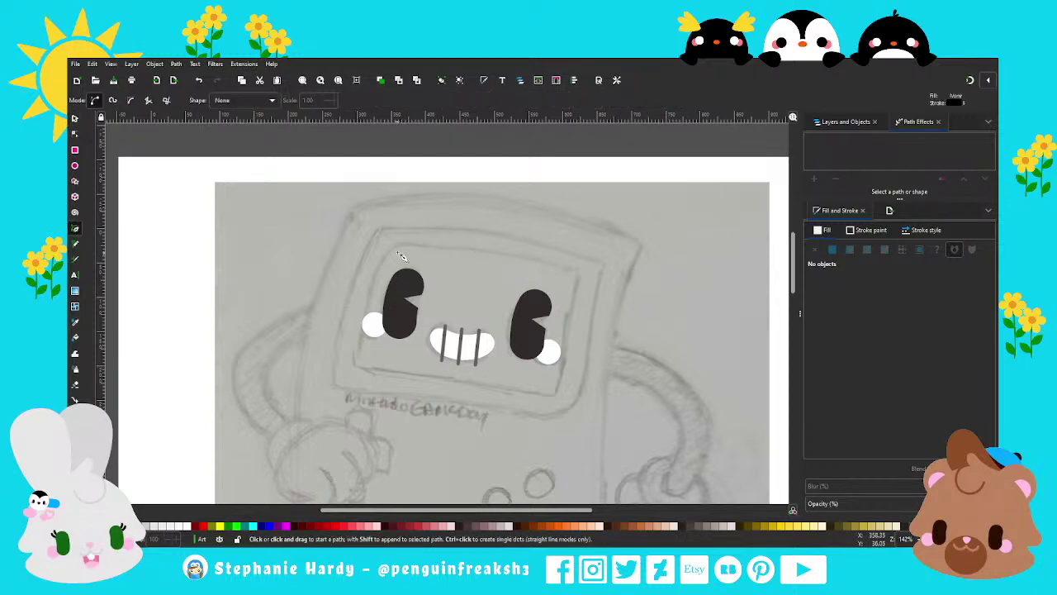
left_click(386, 242)
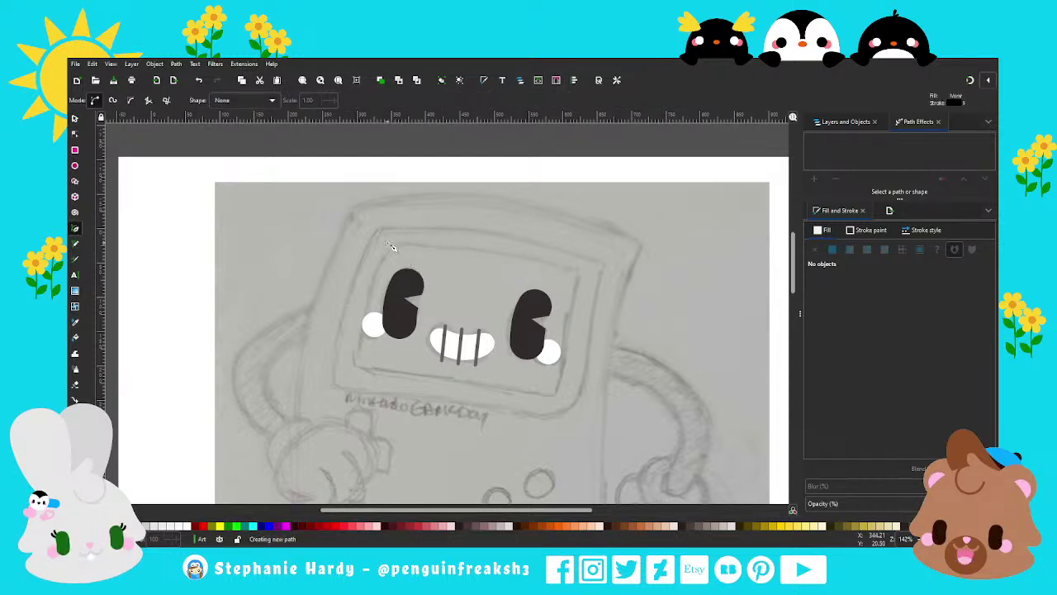
left_click(580, 265)
left_click(577, 393)
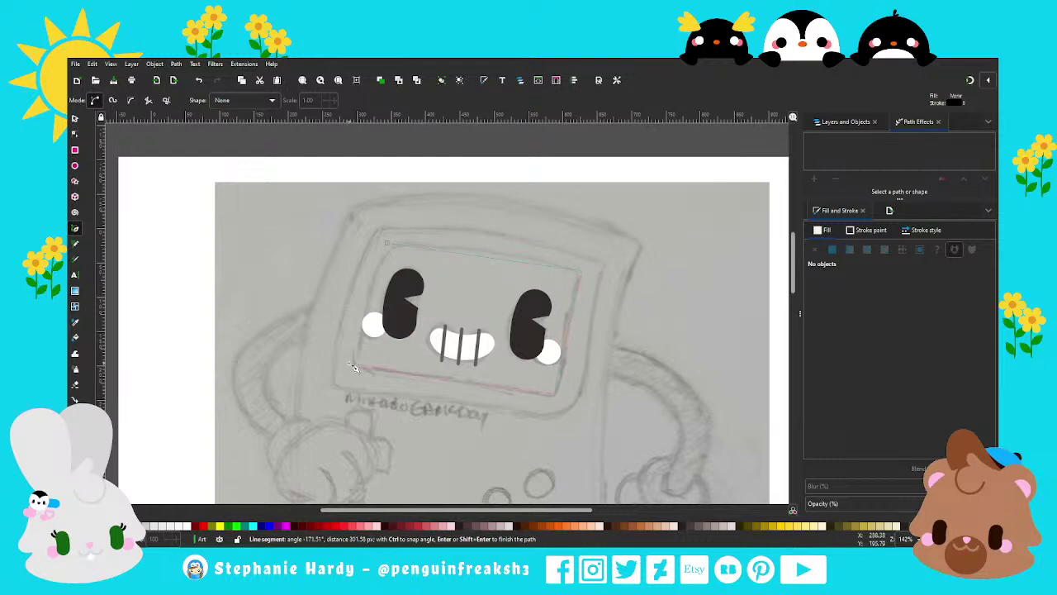
left_click(351, 363)
left_click(386, 243)
left_click(75, 133)
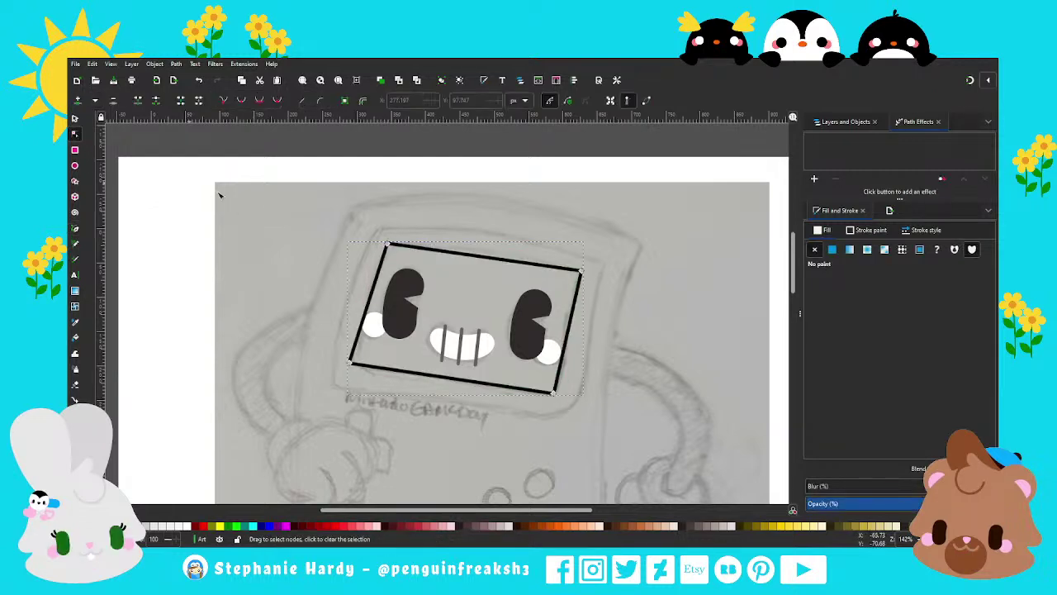
Step: Bend the path's four edges into gentle curves and fine-tune its corner positions
left_click_drag(369, 302, 364, 300)
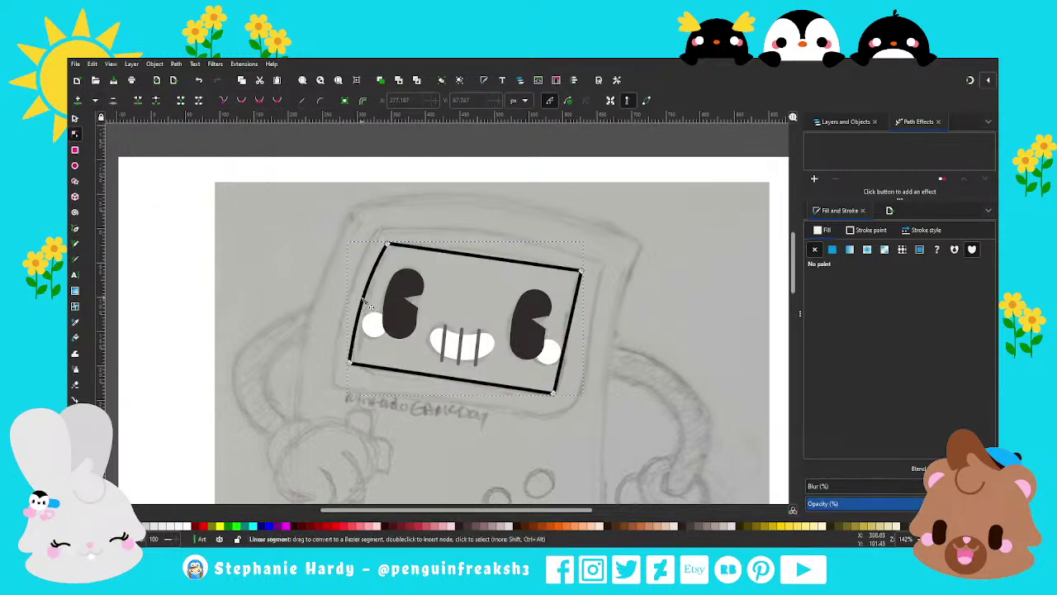
left_click_drag(573, 340, 580, 335)
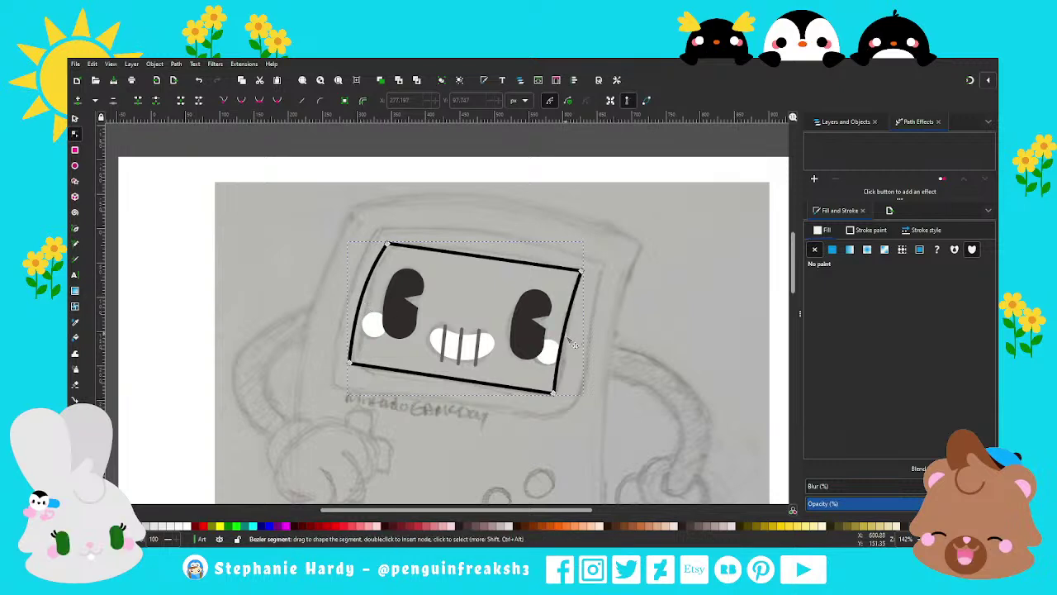
left_click(582, 271, "shift")
left_click_drag(581, 271, 588, 274)
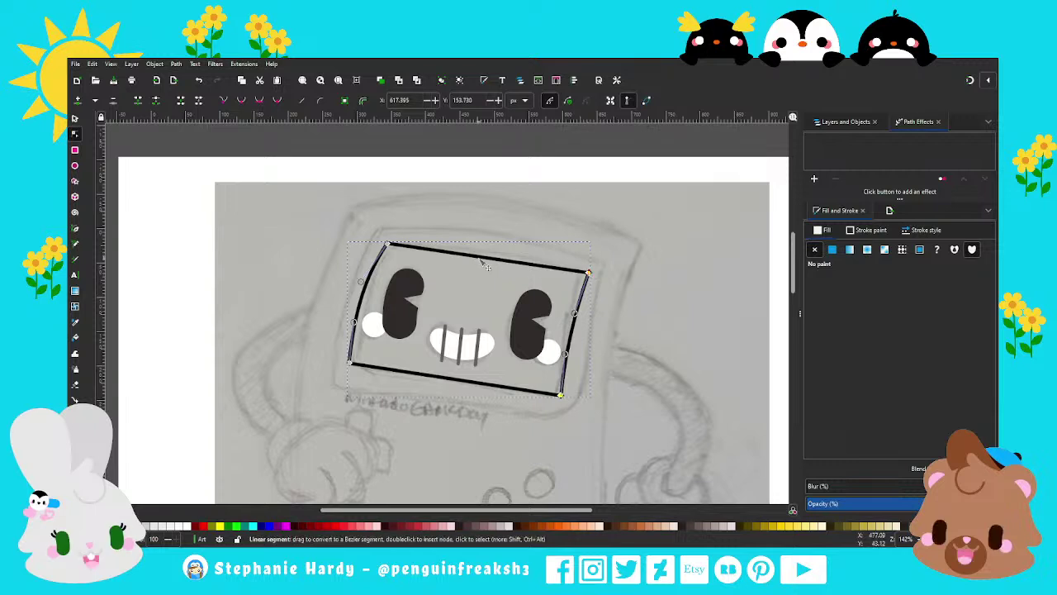
left_click_drag(485, 258, 442, 237)
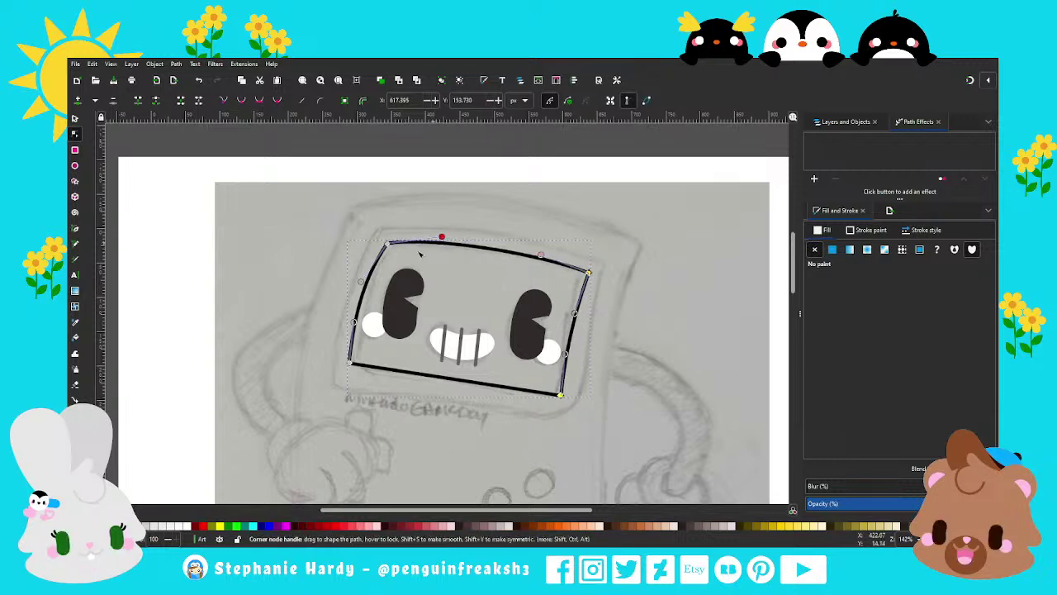
left_click_drag(361, 281, 367, 266)
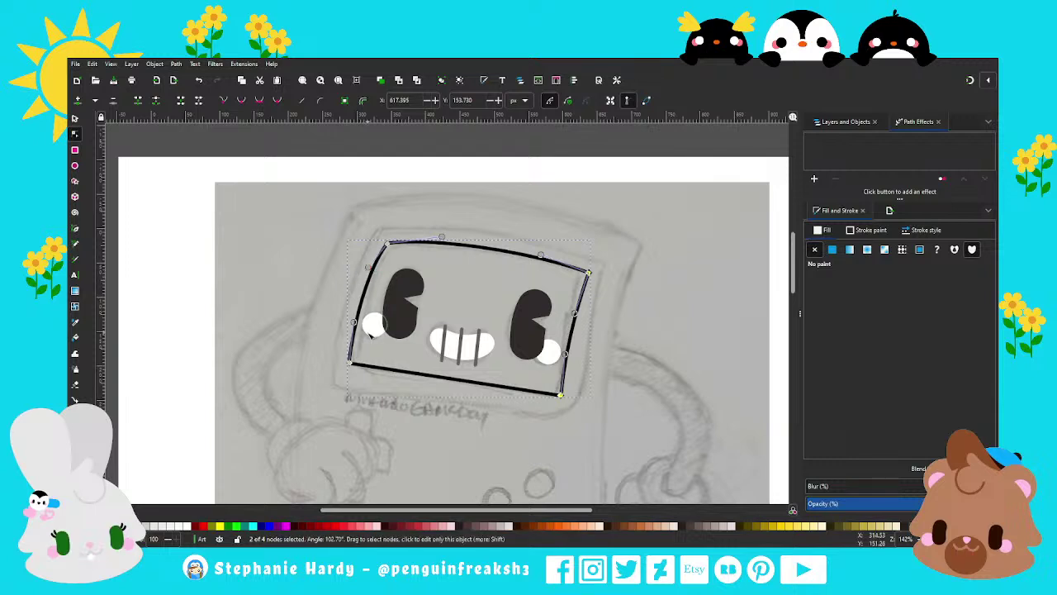
left_click_drag(356, 319, 351, 325)
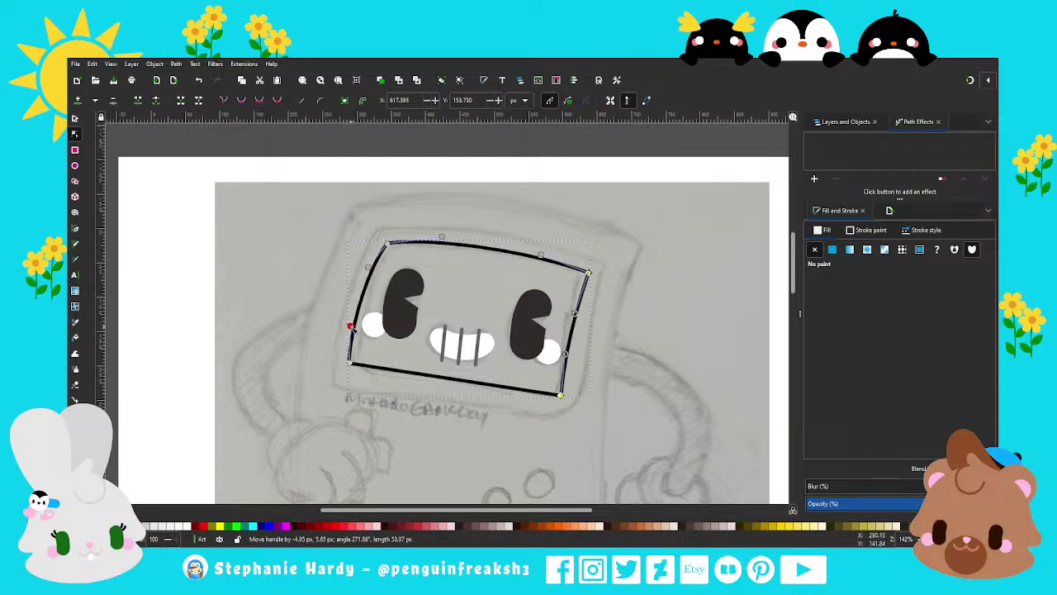
left_click(461, 385)
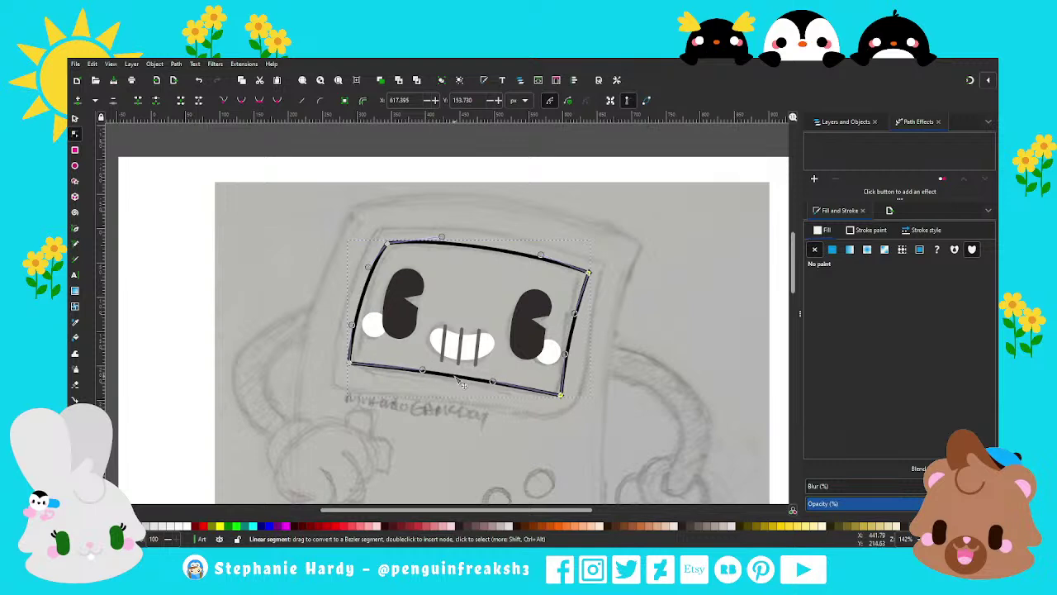
left_click_drag(463, 384, 466, 386)
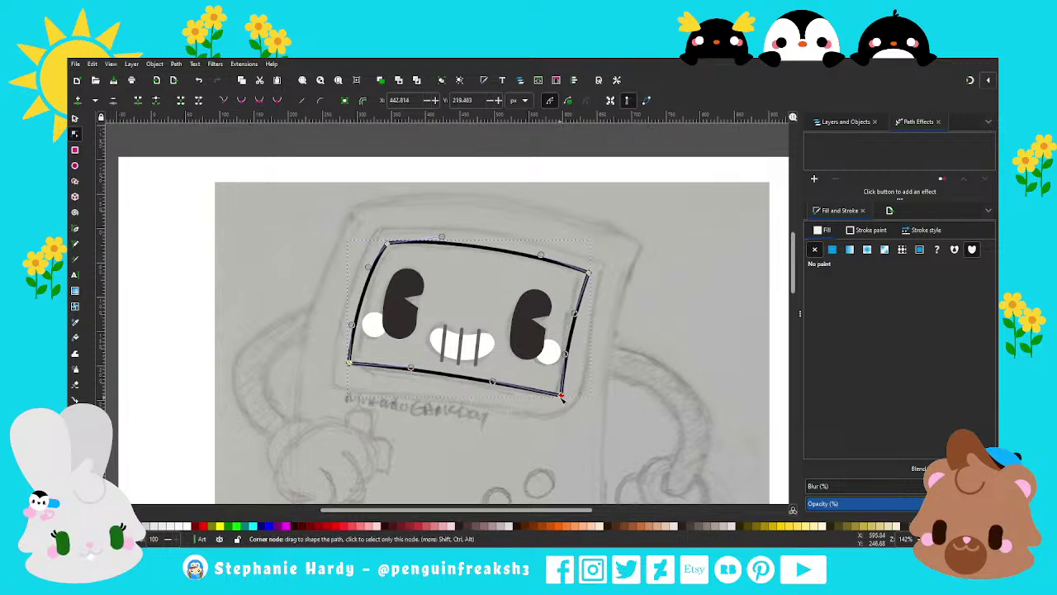
left_click_drag(560, 395, 561, 400)
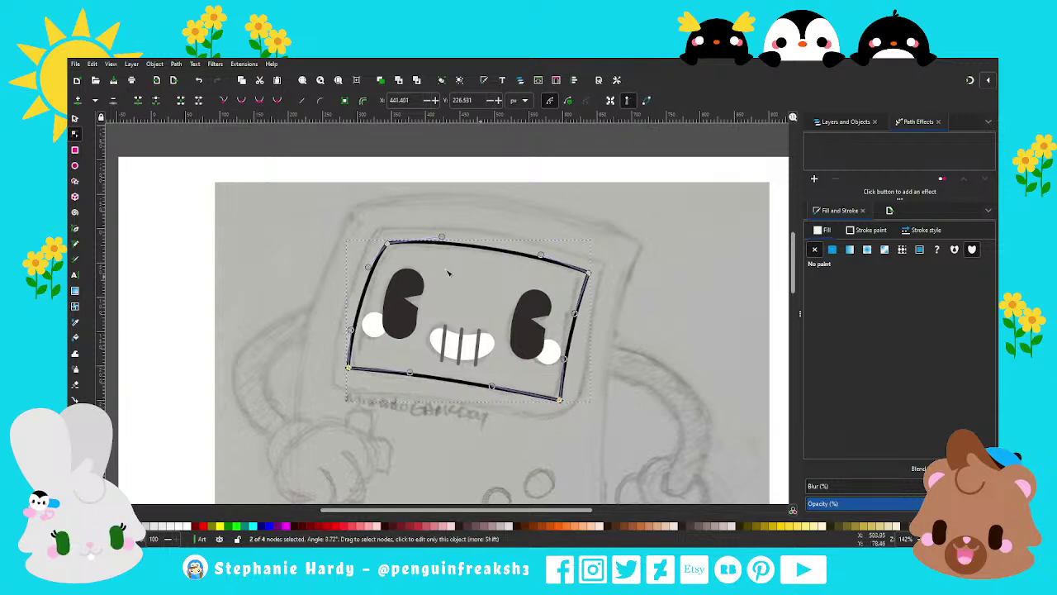
left_click_drag(387, 245, 384, 243)
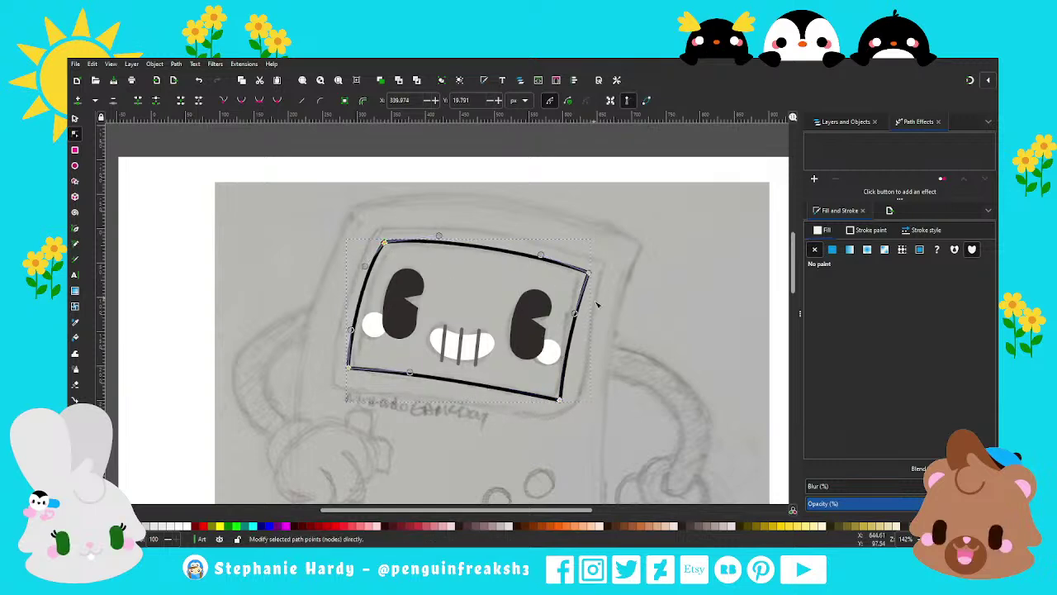
left_click_drag(577, 314, 579, 303)
left_click(75, 119)
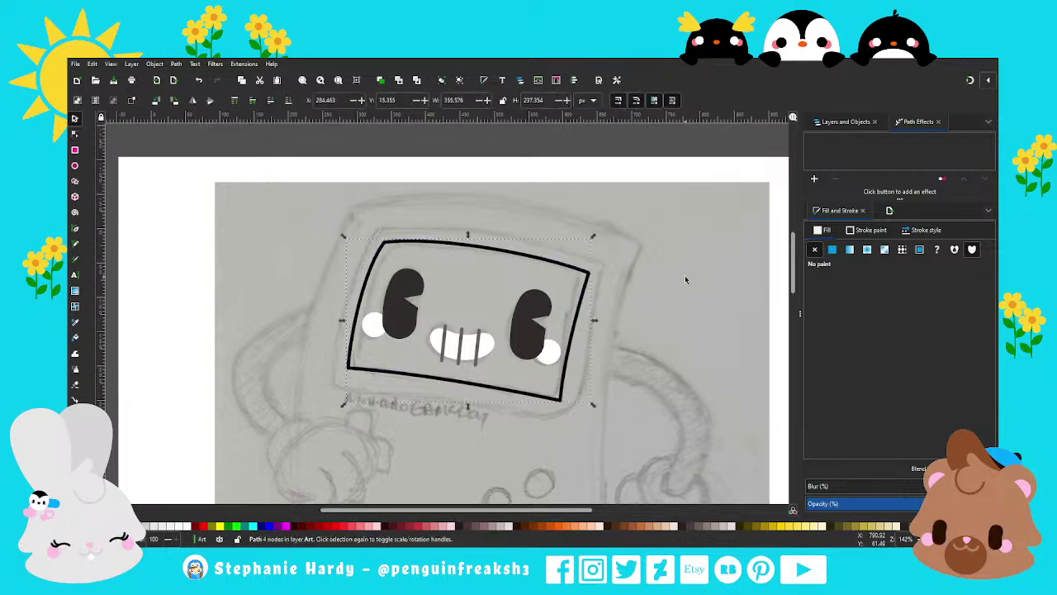
Step: Give the four-sided screen path a flat grey fill and no outline
left_click(834, 249)
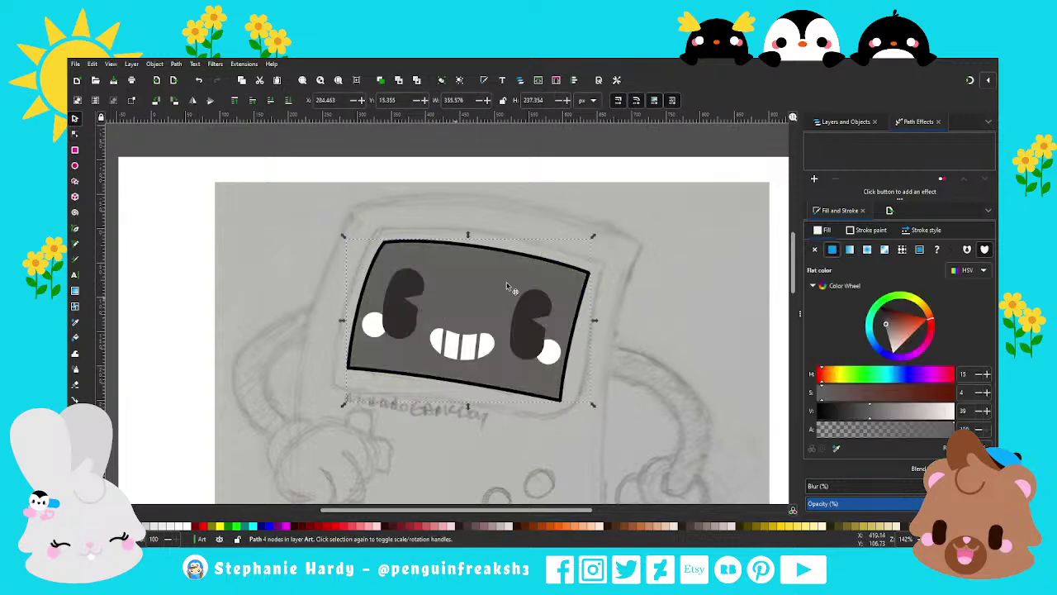
left_click(867, 229)
left_click(815, 249)
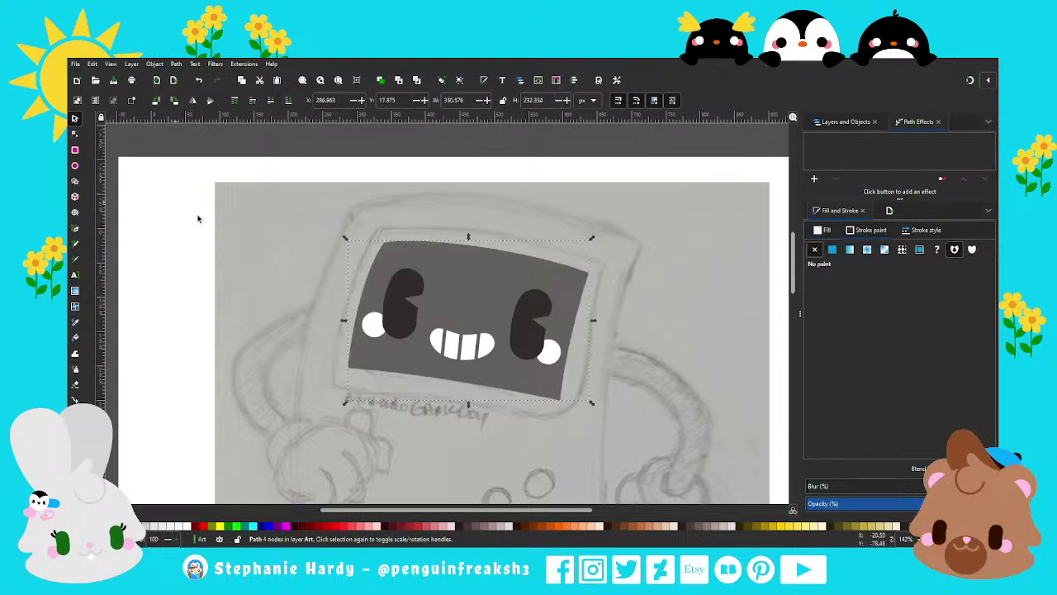
left_click(299, 284)
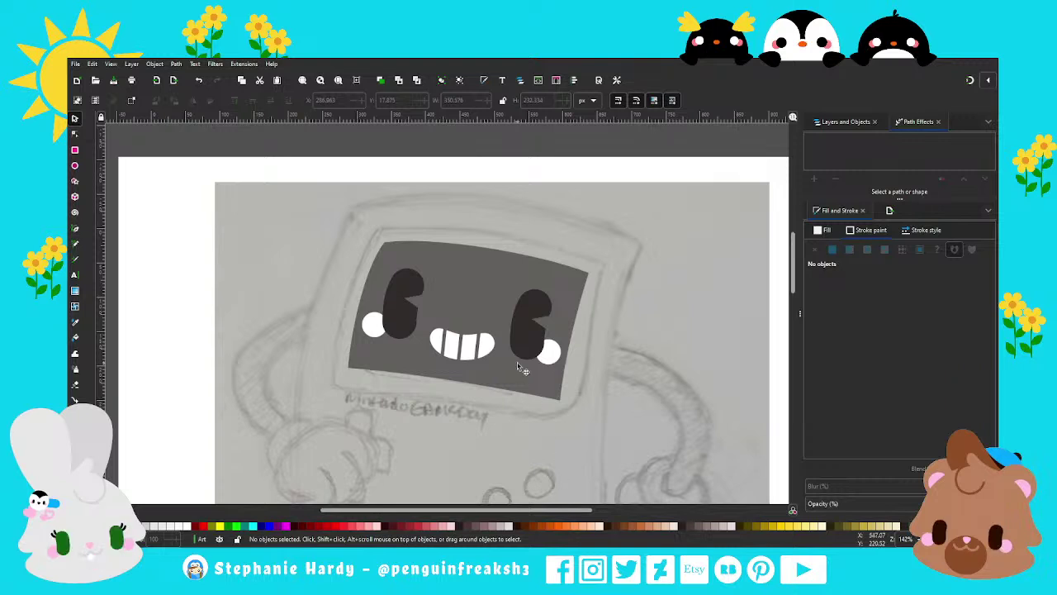
Step: Enlarge the shape, send it behind the face features and fill it with the near-black swatch
left_click(500, 280)
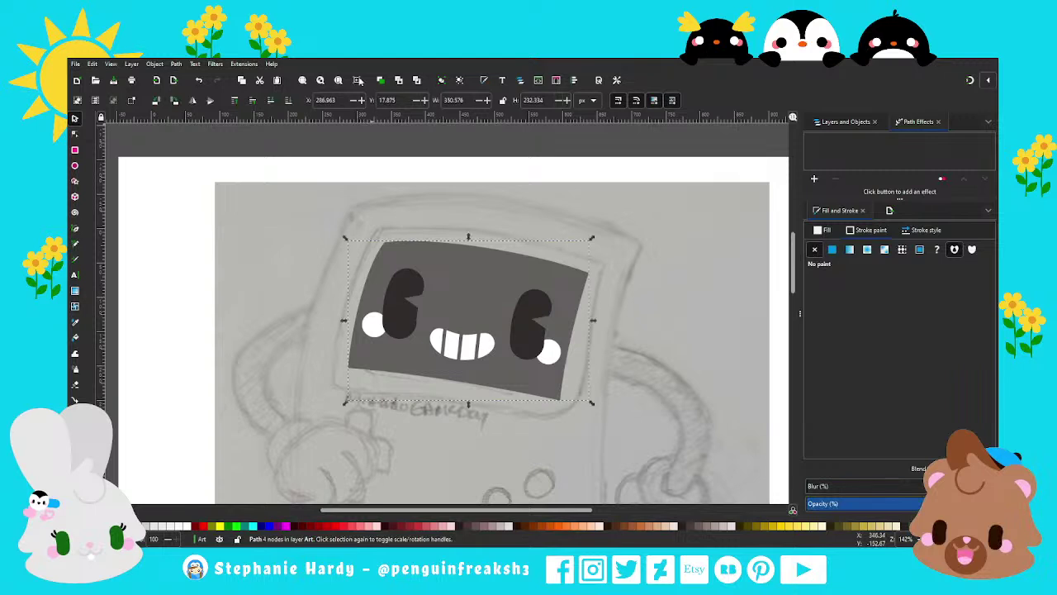
left_click(381, 81)
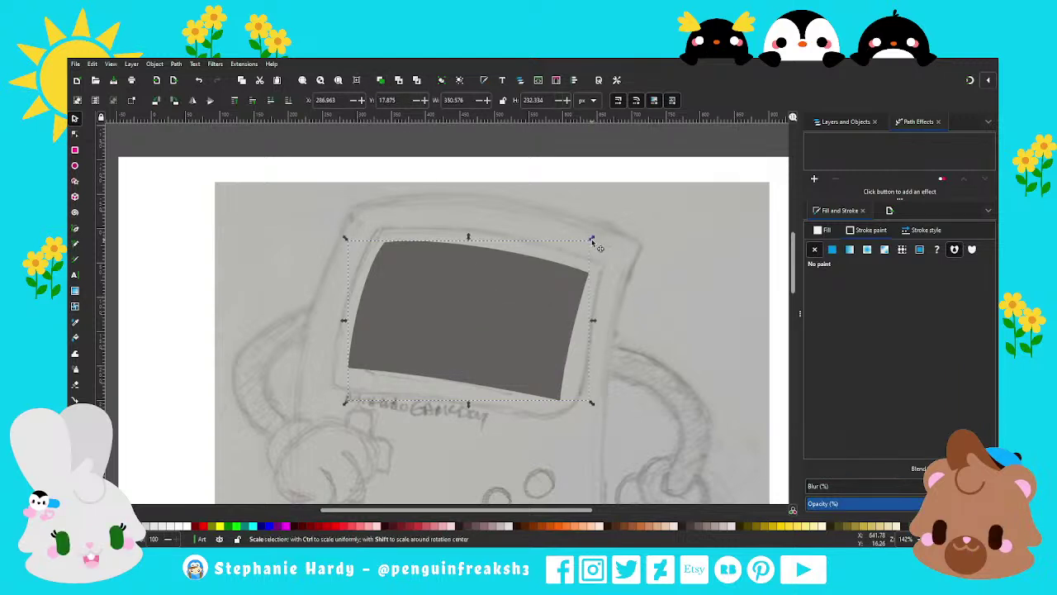
left_click_drag(593, 239, 609, 226)
left_click(289, 101)
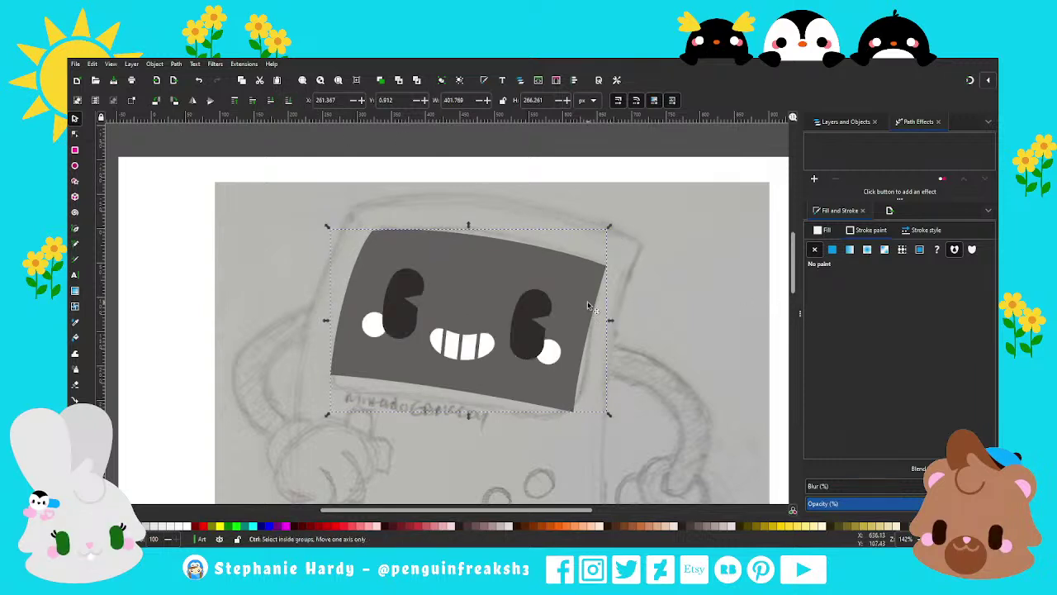
key("1")
left_click(823, 231)
left_click(836, 448)
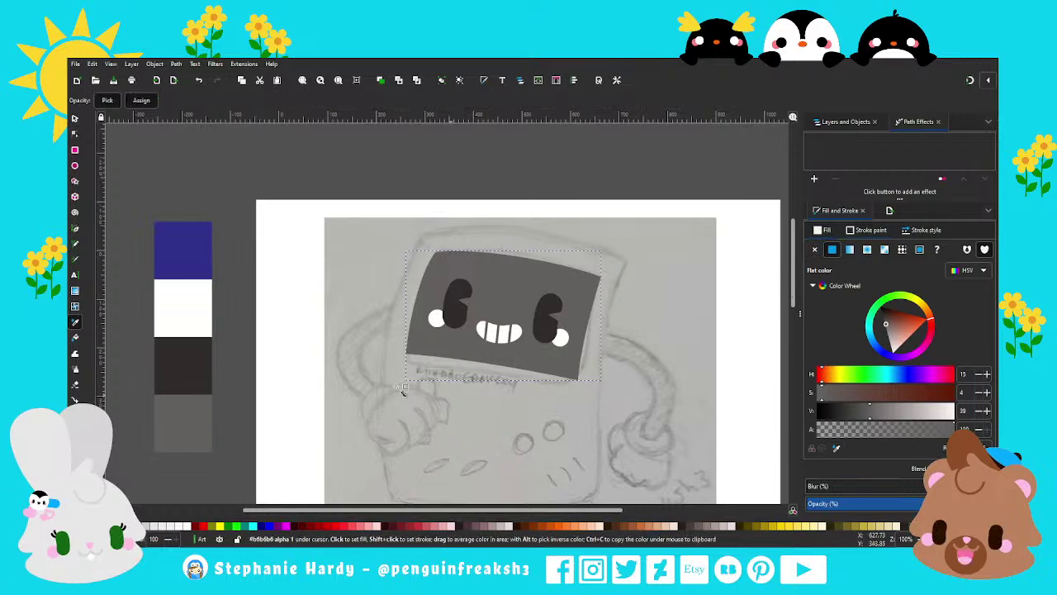
left_click(190, 367)
Step: Extend the bezel's bottom edge and bow its top and right edges outward to follow the sketch
scroll(623, 370, "up", 1, "ctrl")
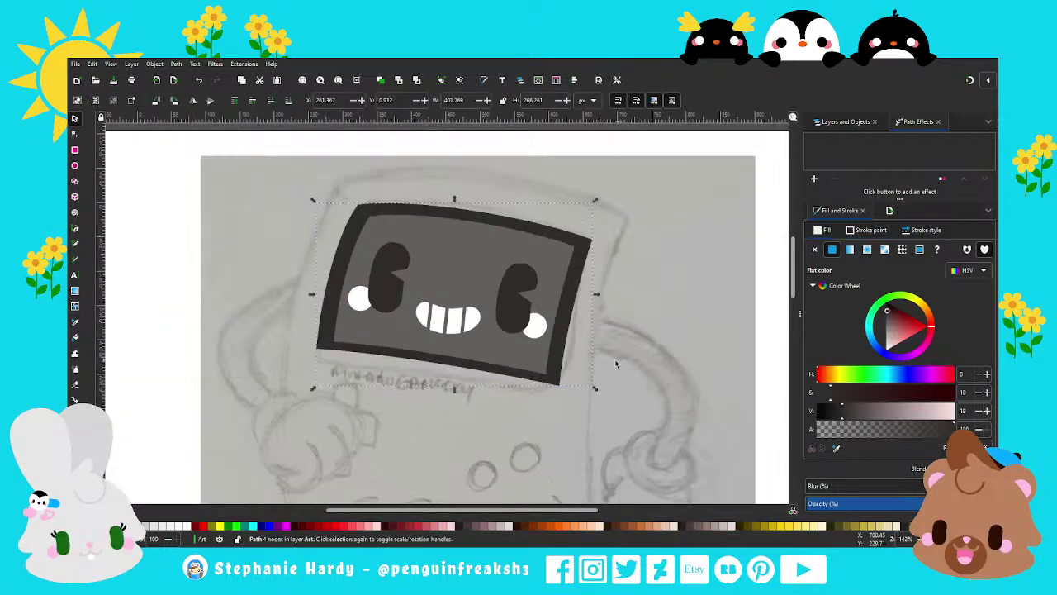
key("n")
left_click_drag(611, 429, 299, 337)
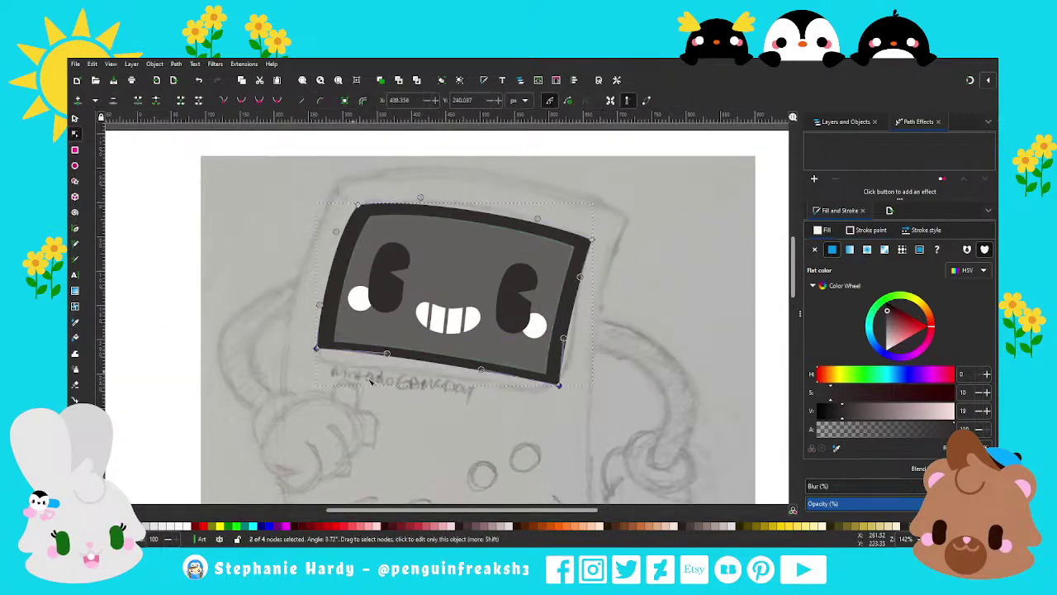
left_click_drag(560, 390, 559, 397)
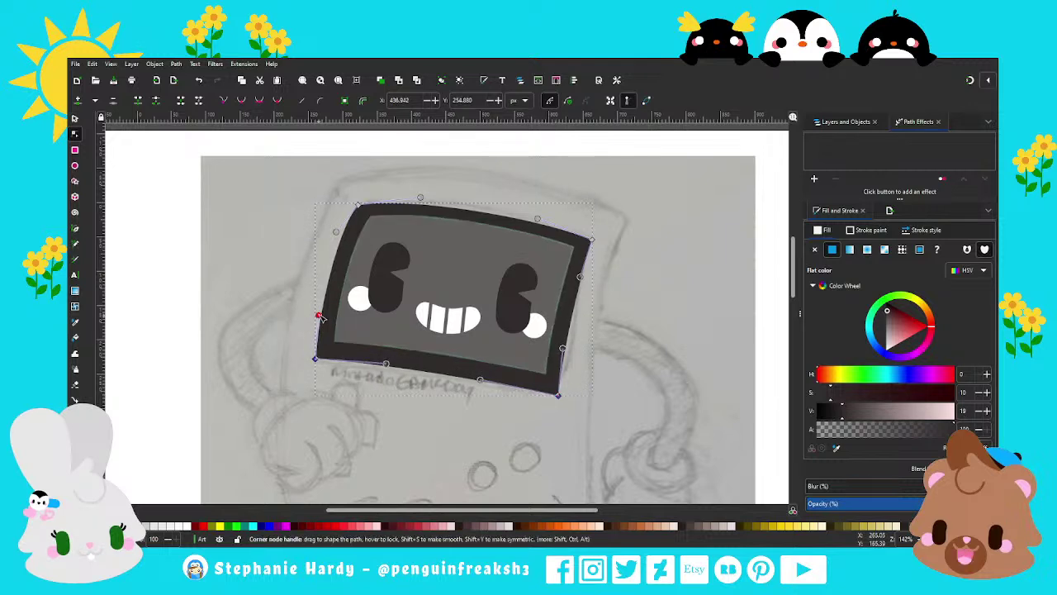
left_click_drag(322, 319, 318, 317)
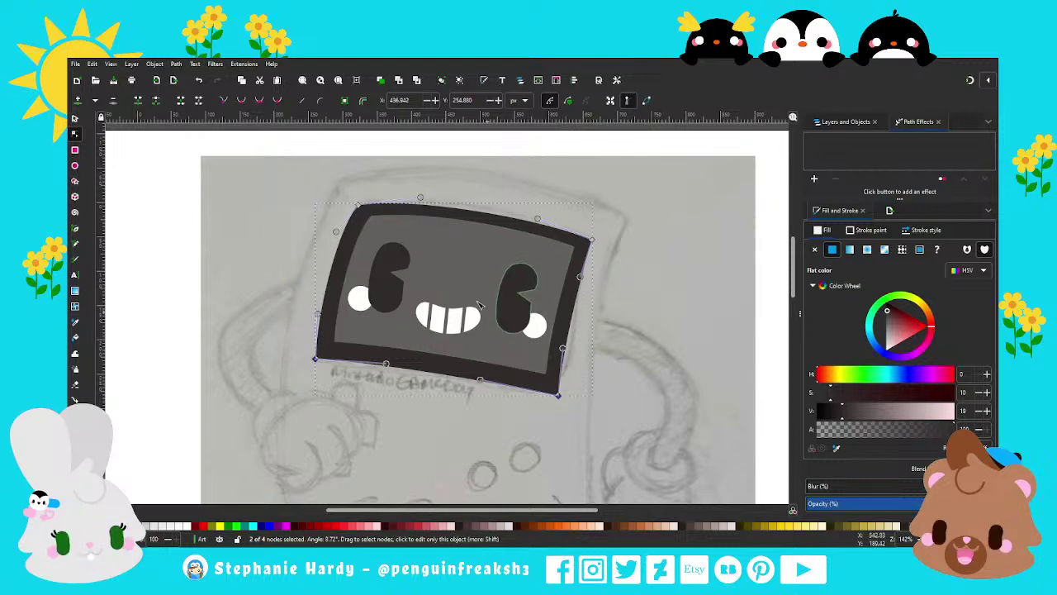
mouse_move(304, 188)
left_mouse_down()
mouse_move(367, 364)
mouse_move(312, 361)
left_mouse_up()
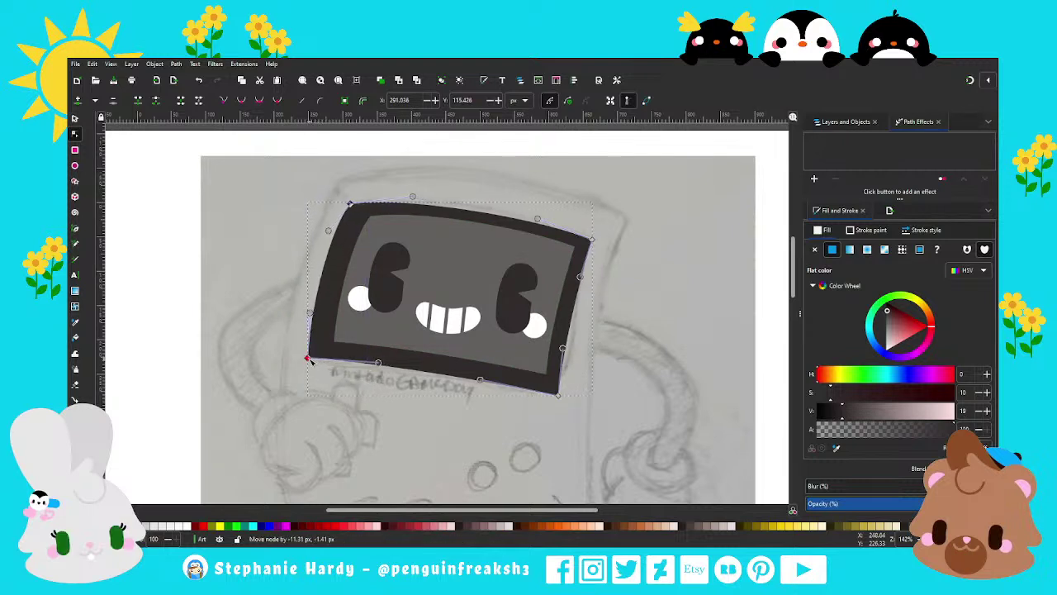
mouse_move(612, 434)
left_mouse_down()
mouse_move(560, 230)
mouse_move(602, 245)
left_mouse_up()
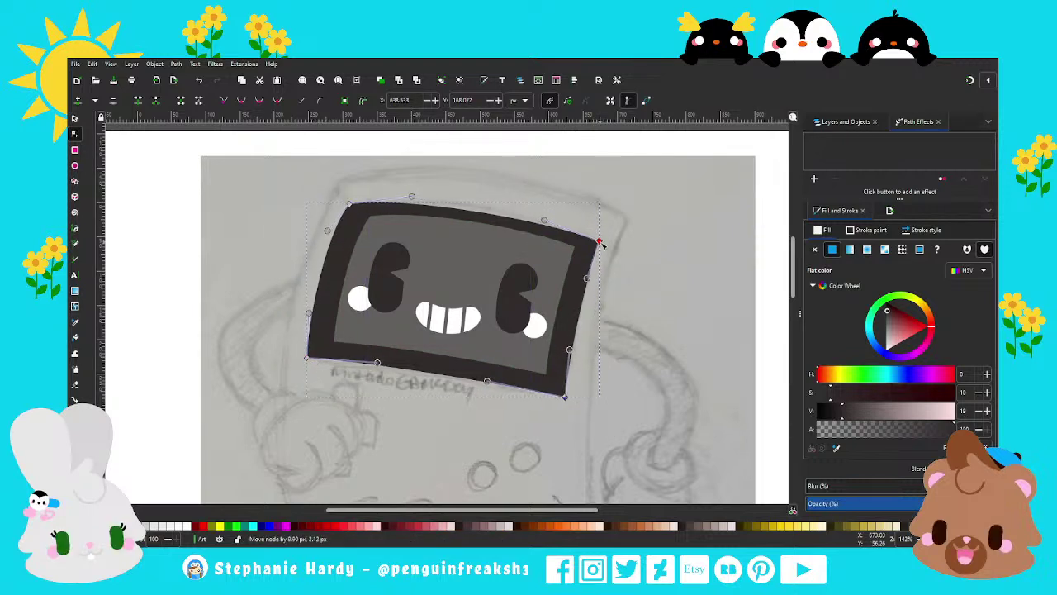
left_click(490, 381)
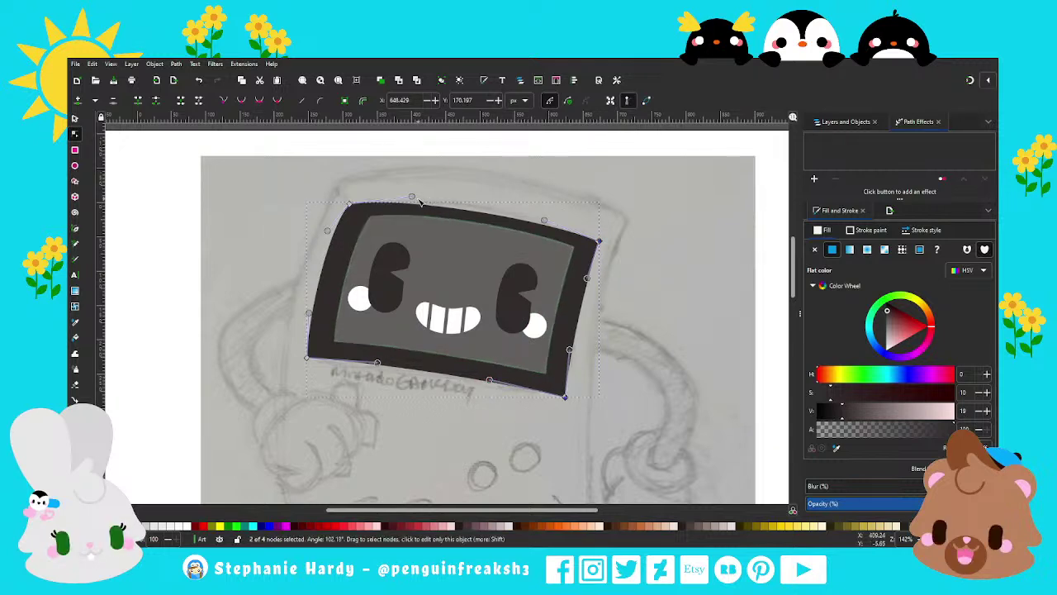
left_click_drag(411, 197, 434, 191)
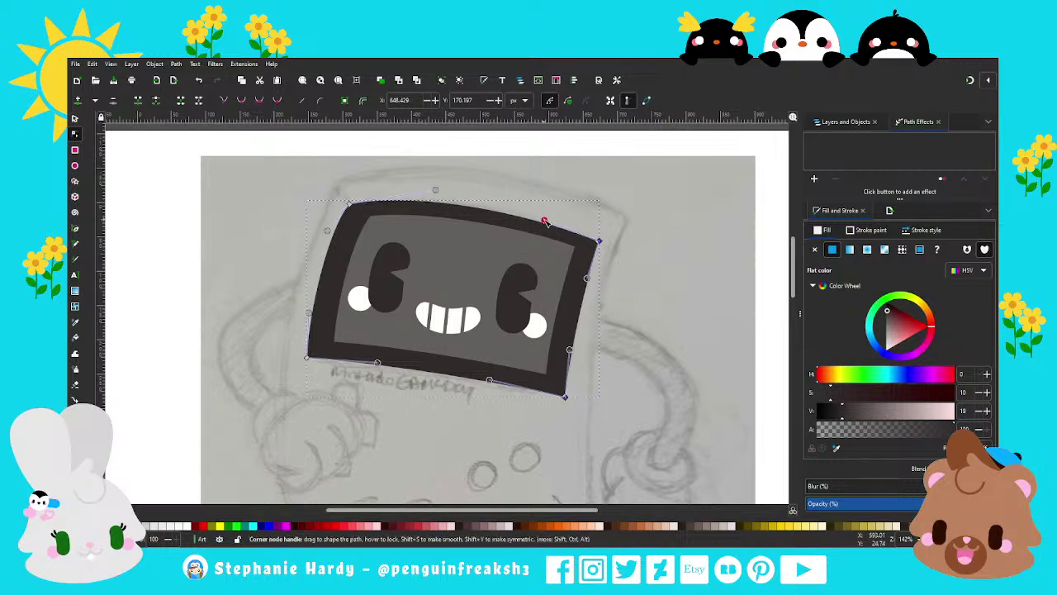
left_click_drag(543, 220, 545, 212)
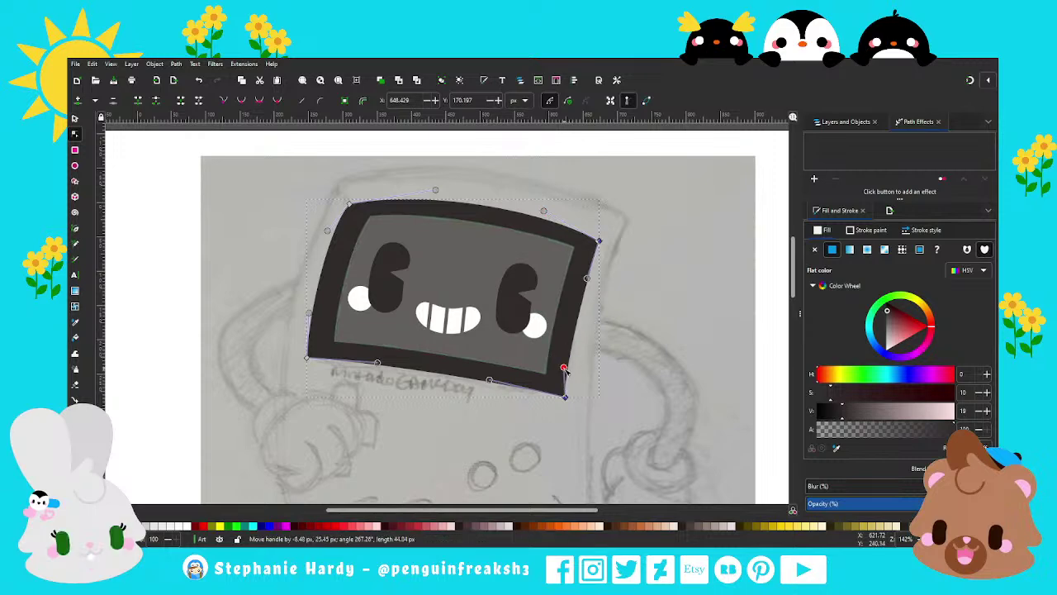
left_click_drag(570, 349, 568, 365)
key("s")
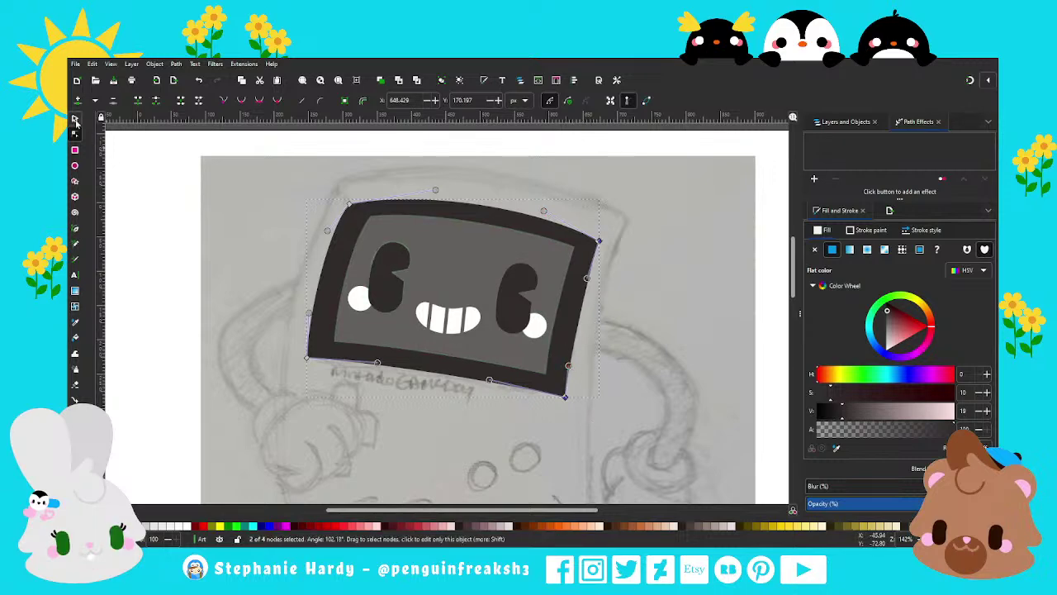
key("Escape")
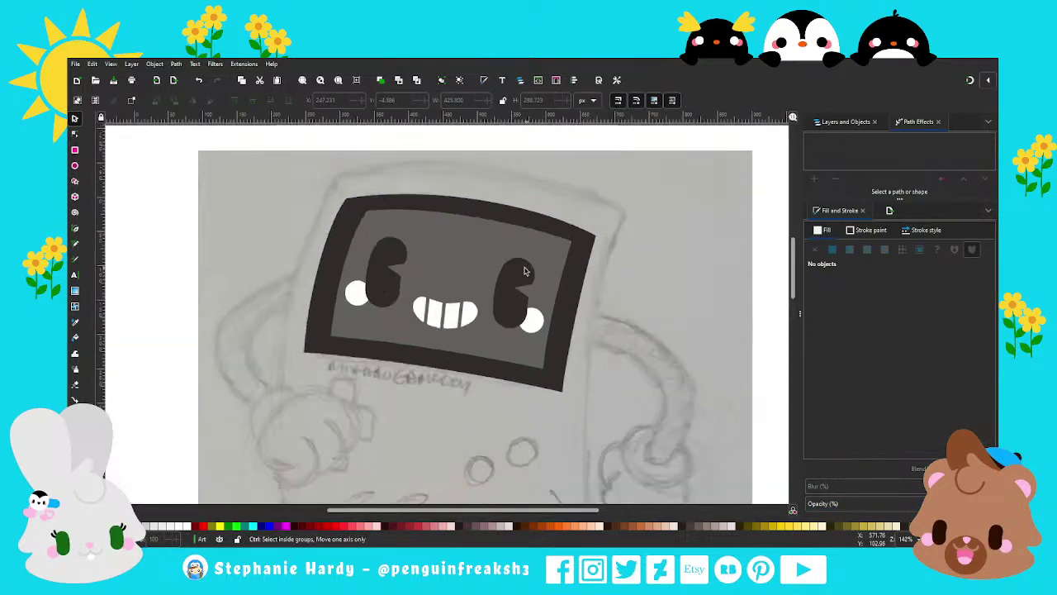
Step: Apply a Corners (Fillet/Chamfer) path effect to the grey screen and select its four corner nodes
left_click(522, 261)
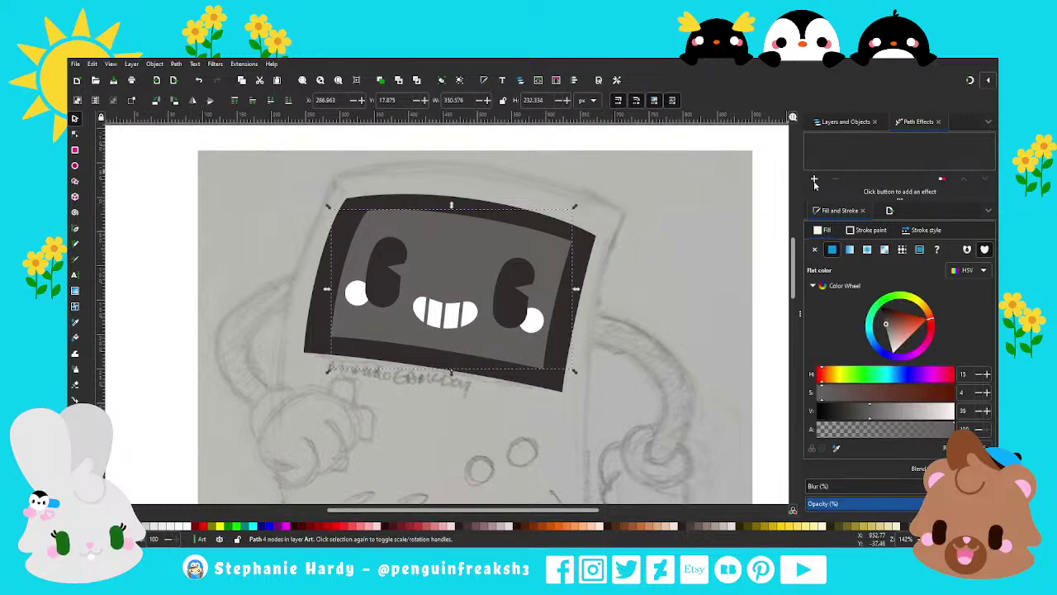
left_click(814, 179)
left_click(247, 262)
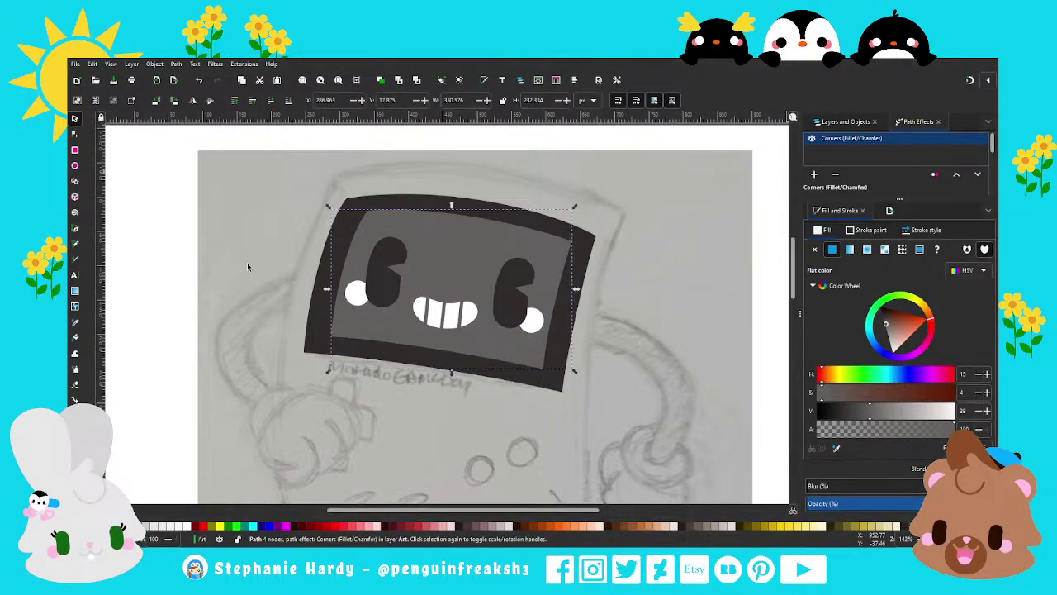
left_click(73, 134)
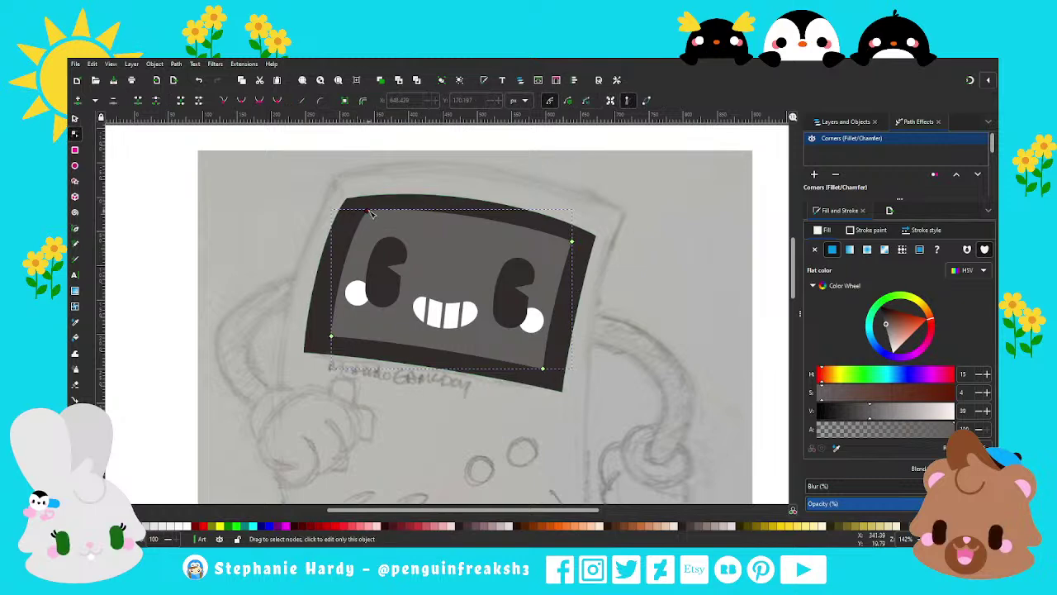
left_click_drag(286, 169, 613, 401)
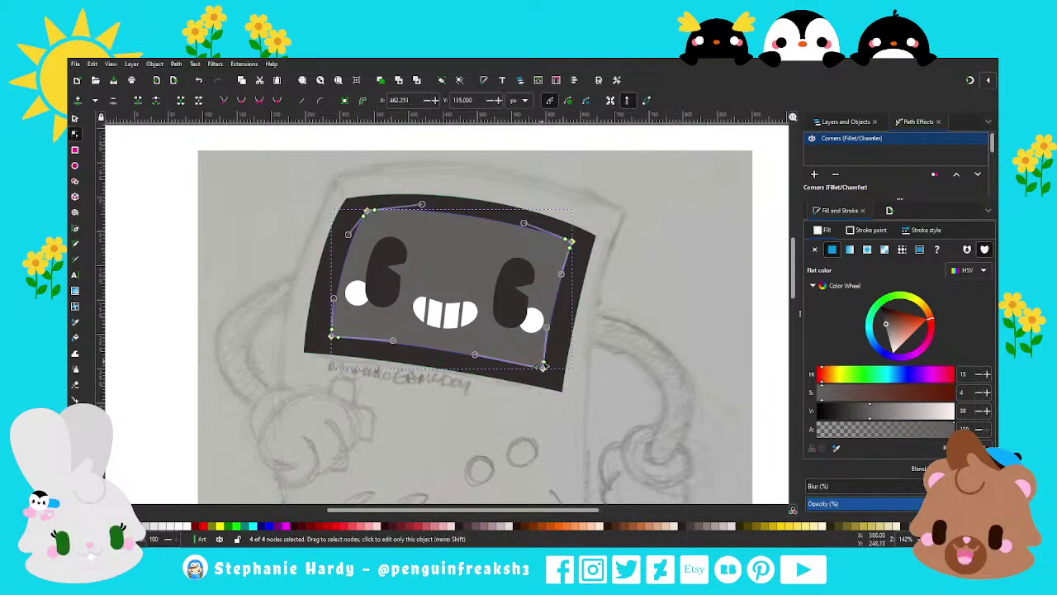
key("s")
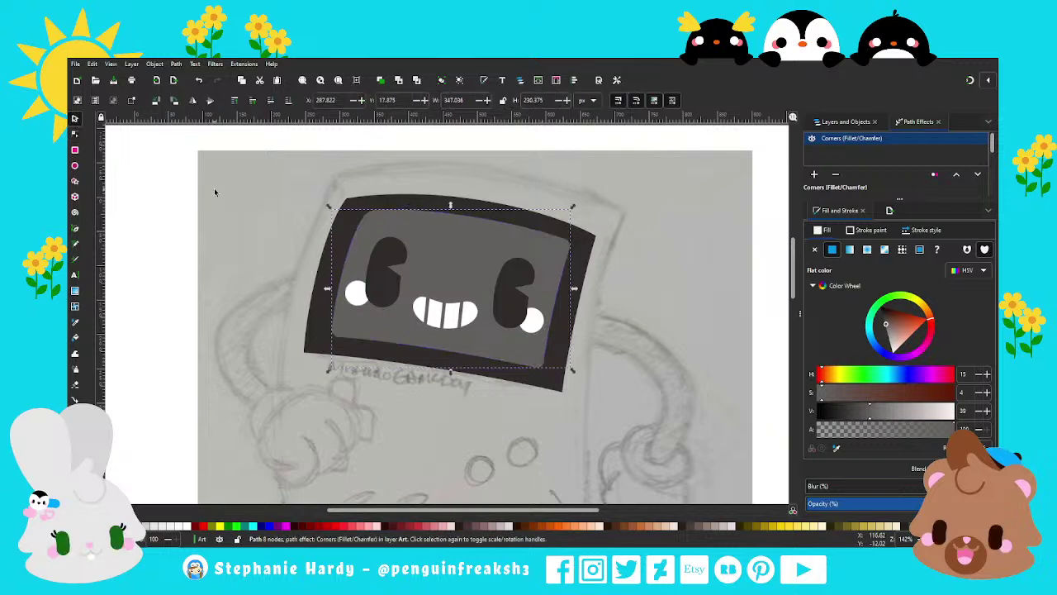
left_click(656, 458)
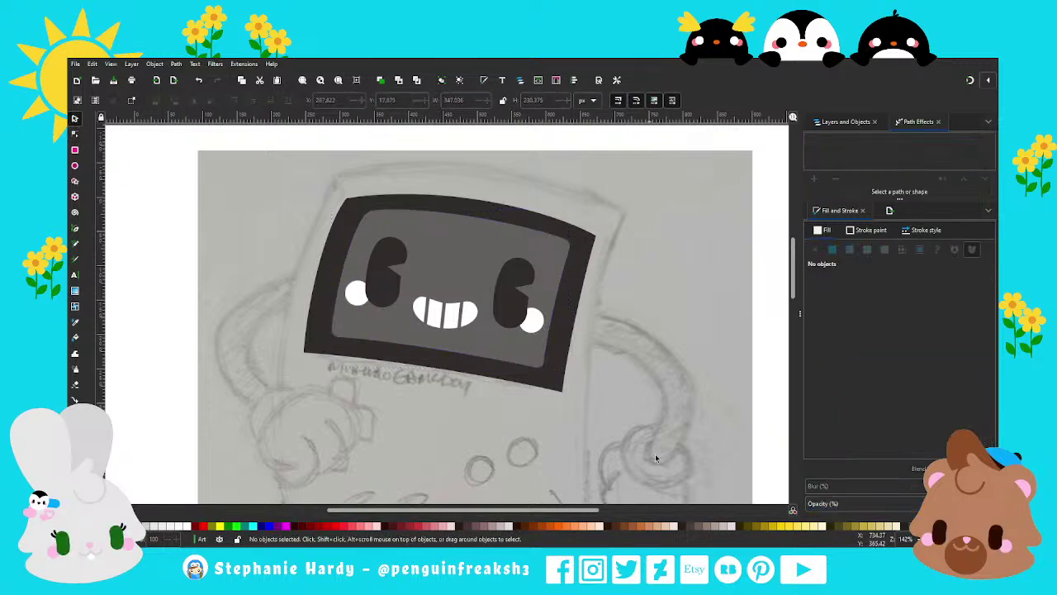
Step: Round the dark bezel's corners by dragging its Corners fillet knots, then view the whole sketch
left_click(599, 239)
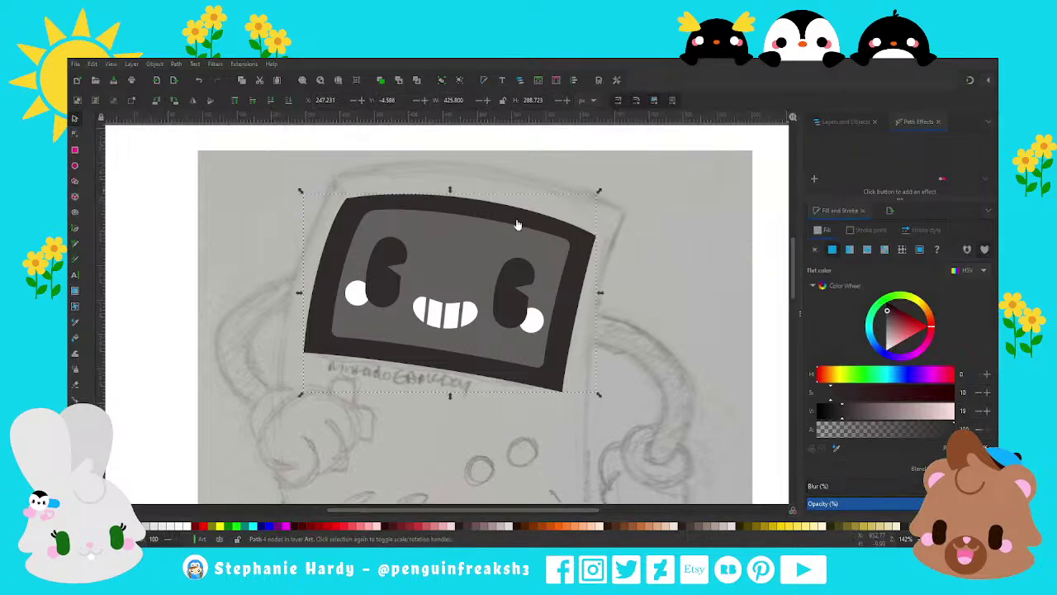
left_click(75, 135)
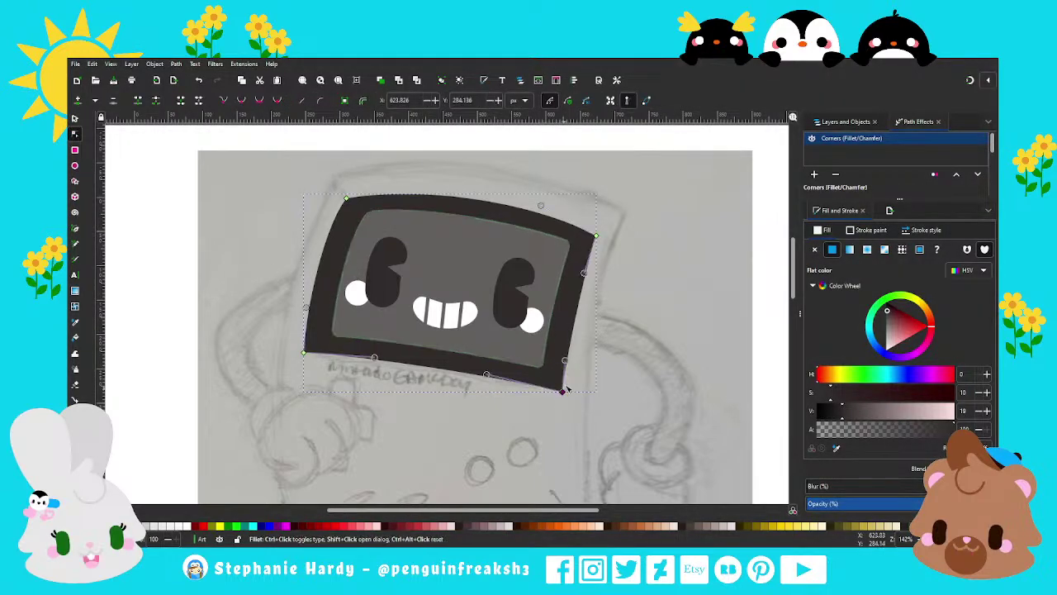
left_click_drag(565, 390, 570, 363)
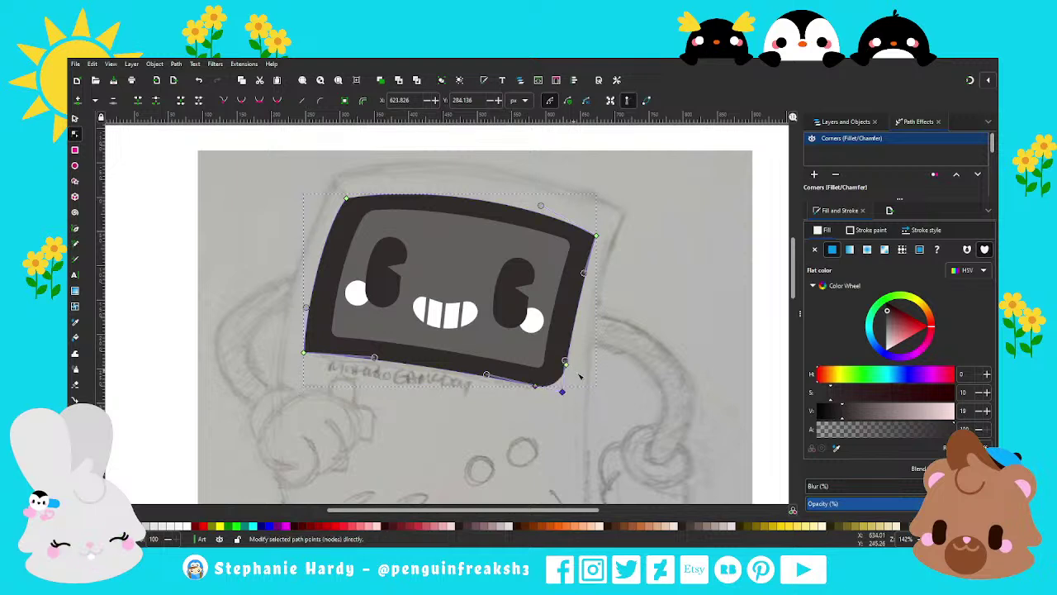
left_click_drag(624, 270, 323, 177)
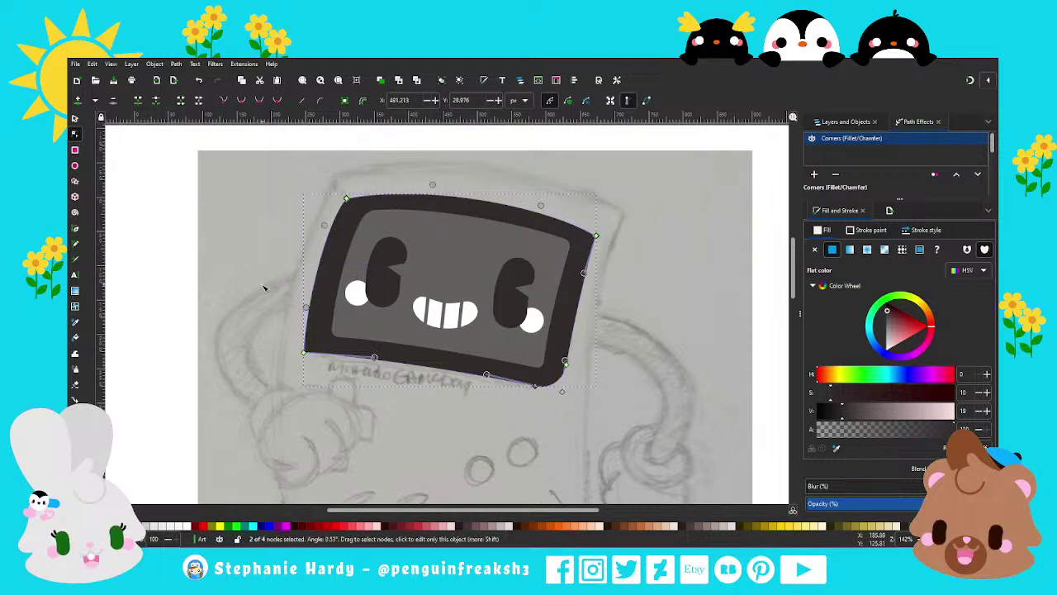
left_click_drag(306, 353, 315, 349)
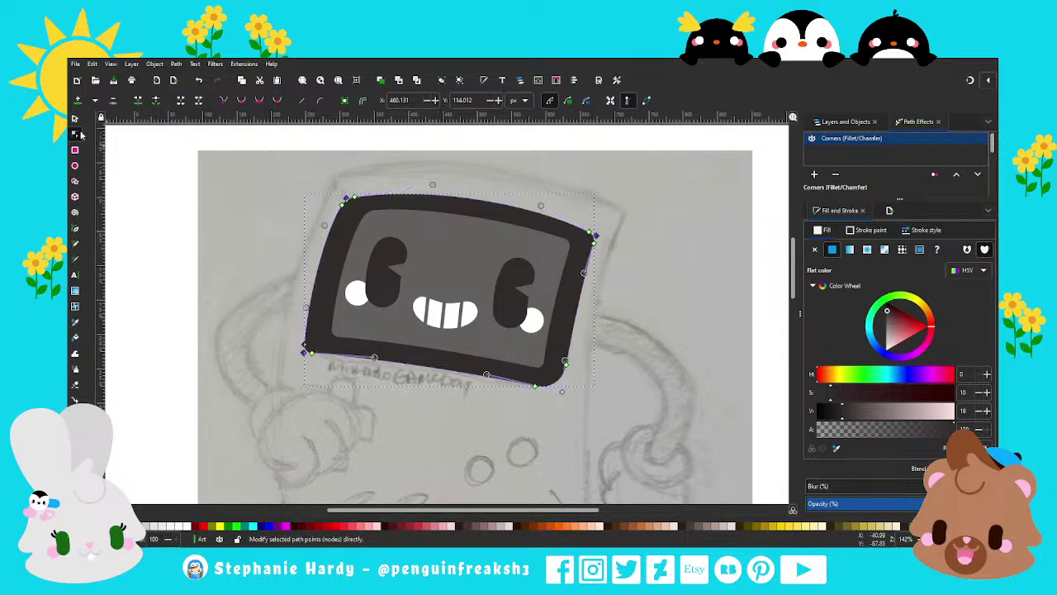
left_click(75, 118)
key("Escape")
scroll(472, 349, "down", 1)
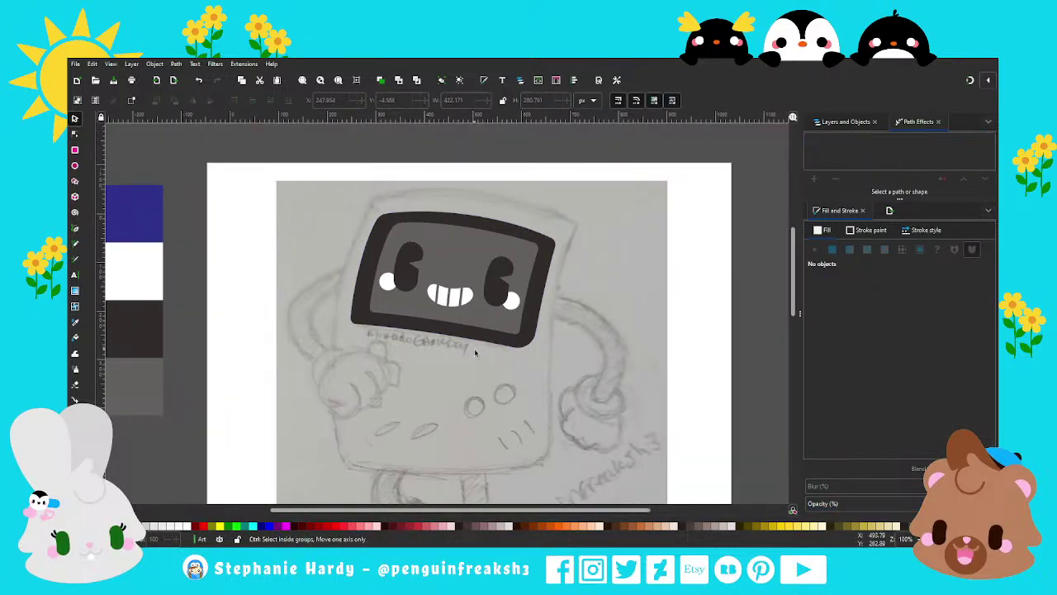
scroll(471, 368, "down", 1)
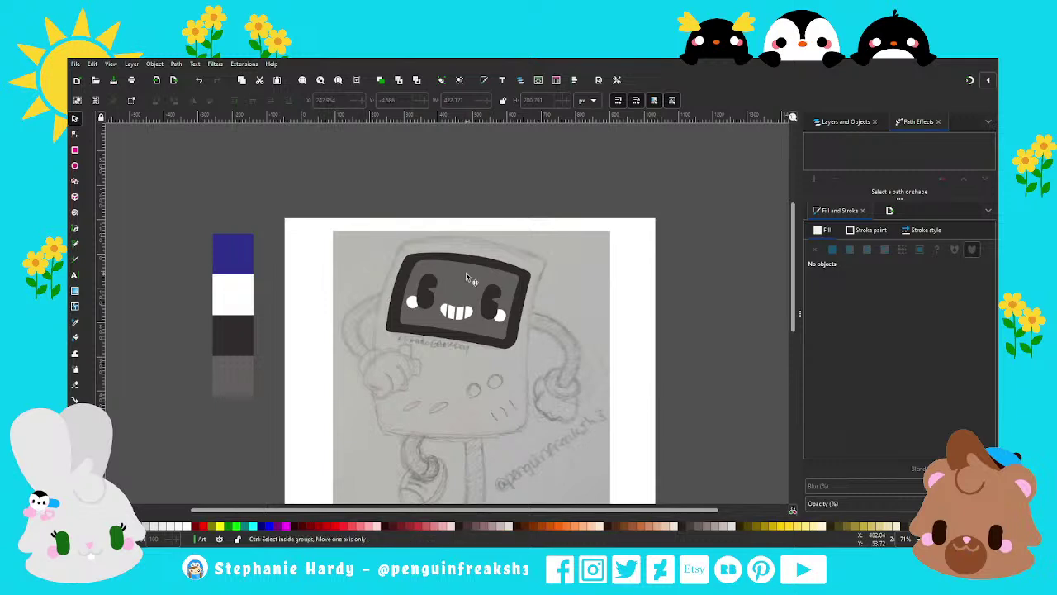
scroll(465, 285, "up", 2, "ctrl")
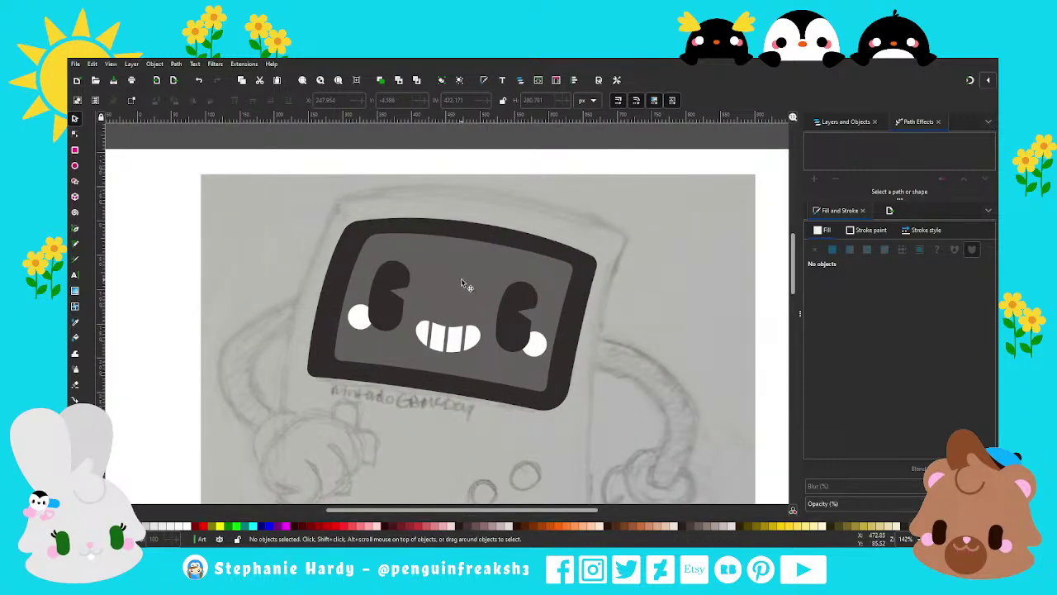
Step: Move the grey screen face's right nodes slightly left and its left nodes slightly right
left_click(463, 284)
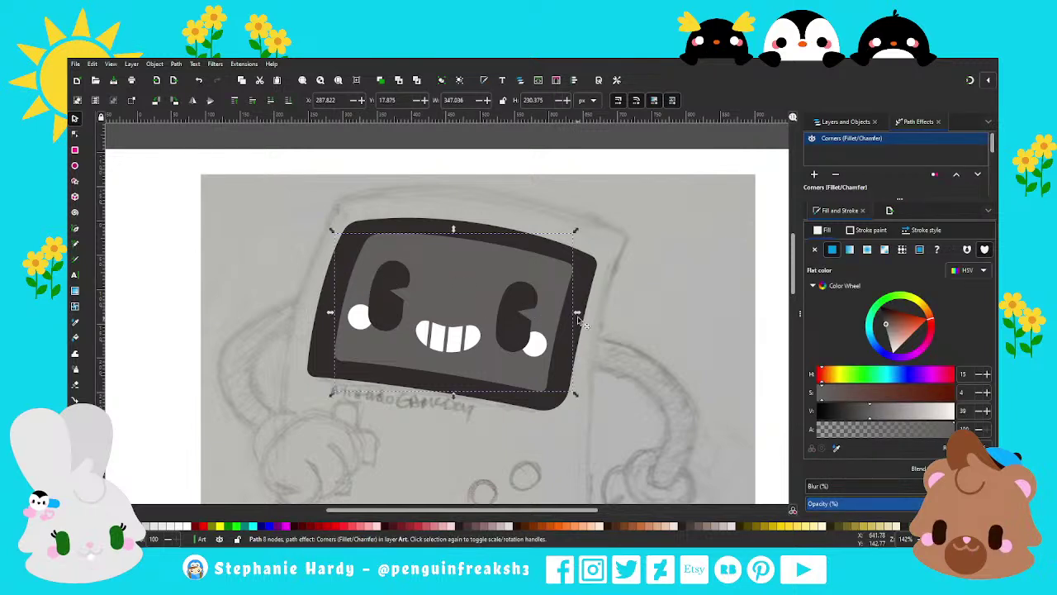
left_click(74, 134)
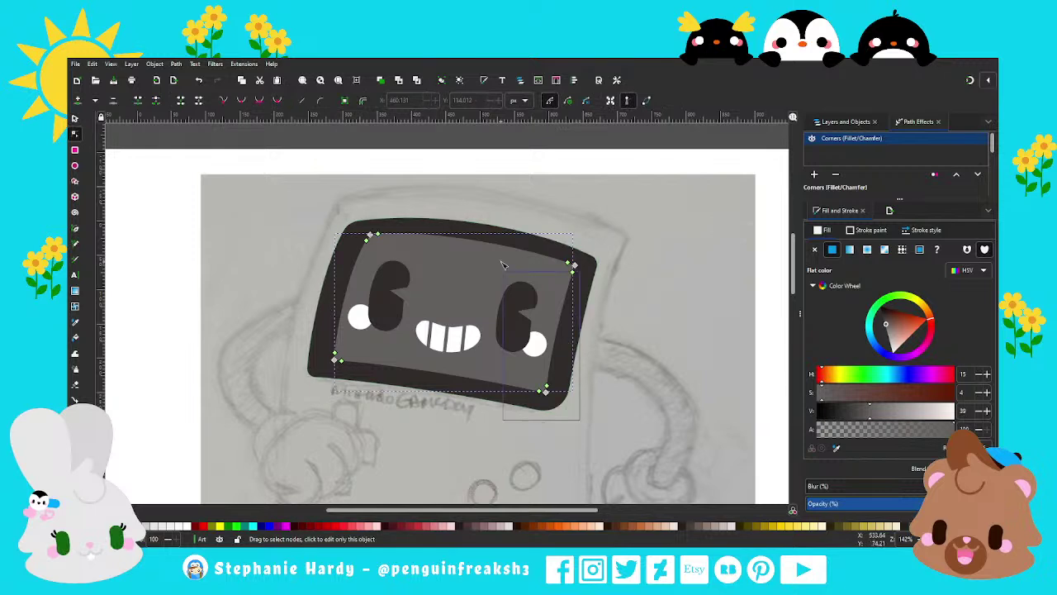
left_click_drag(576, 267, 570, 265)
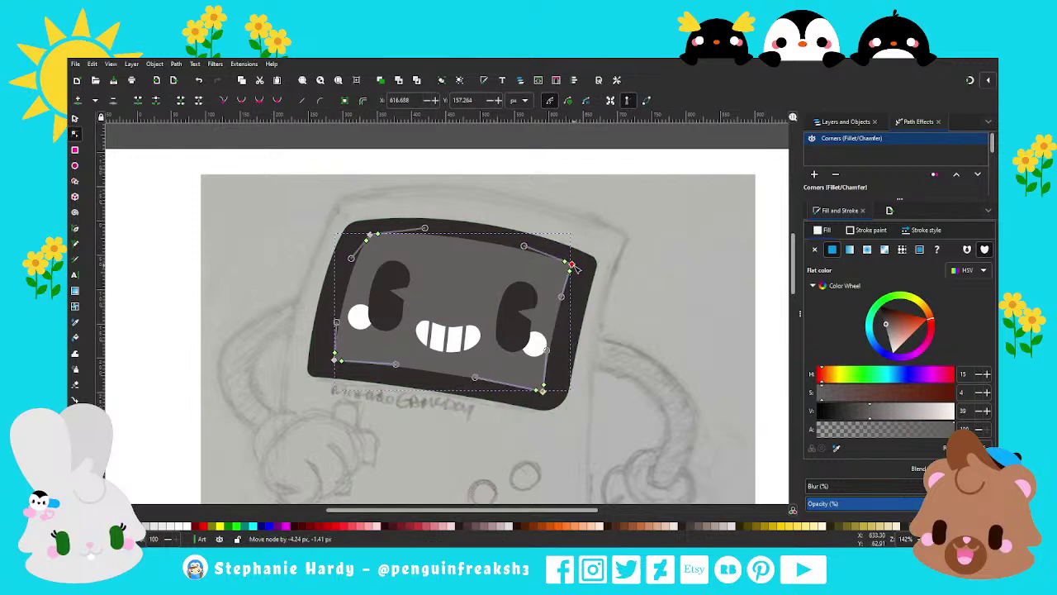
left_click_drag(304, 204, 432, 382)
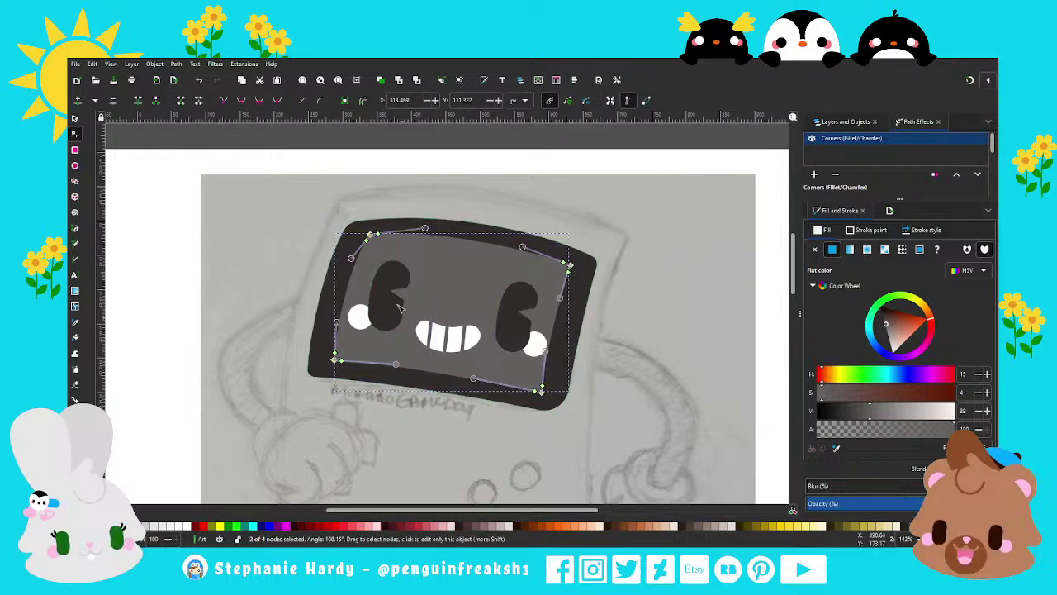
left_click_drag(373, 235, 376, 238)
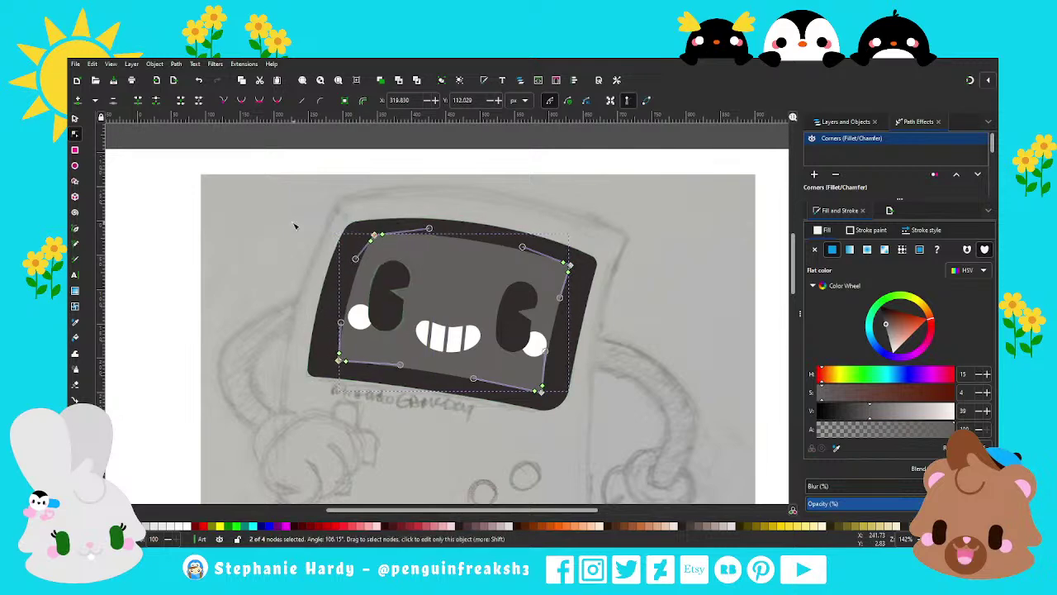
left_click(75, 119)
key("Escape")
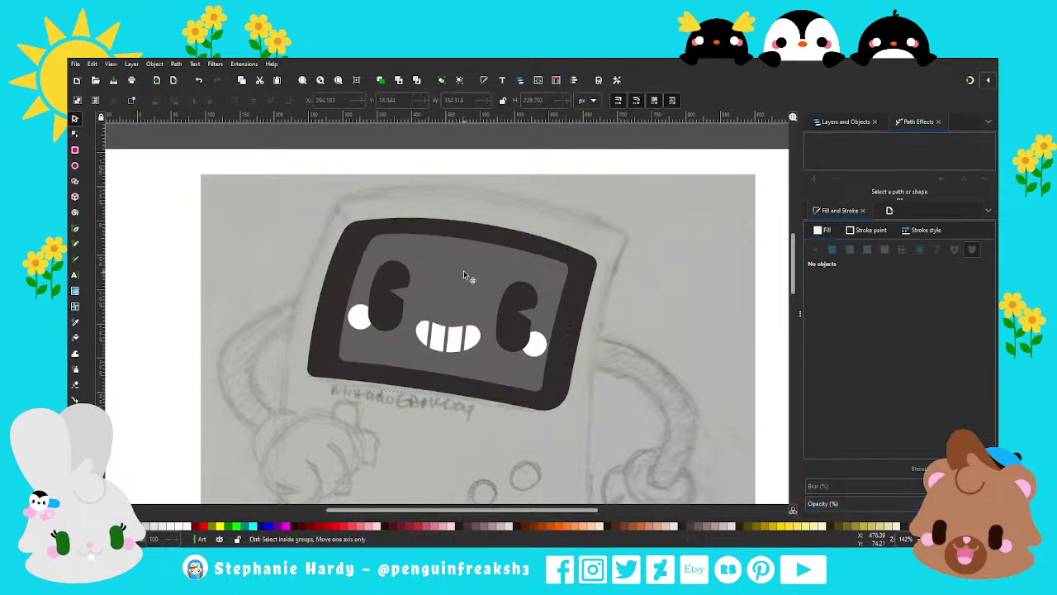
scroll(463, 270, "down", 1, "ctrl")
scroll(465, 274, "down", 1, "ctrl")
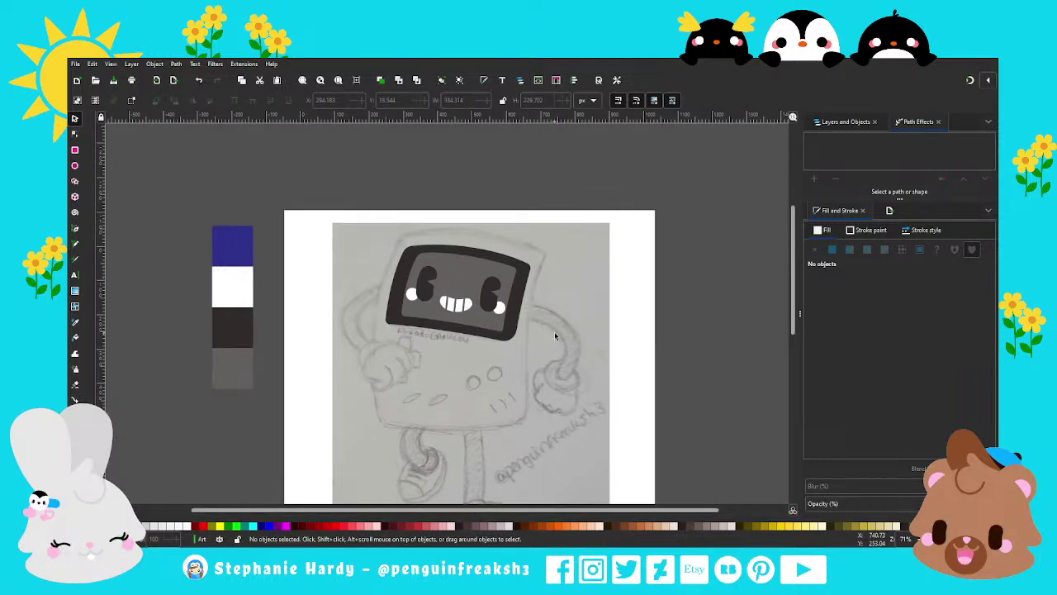
scroll(454, 271, "up", 1, "ctrl")
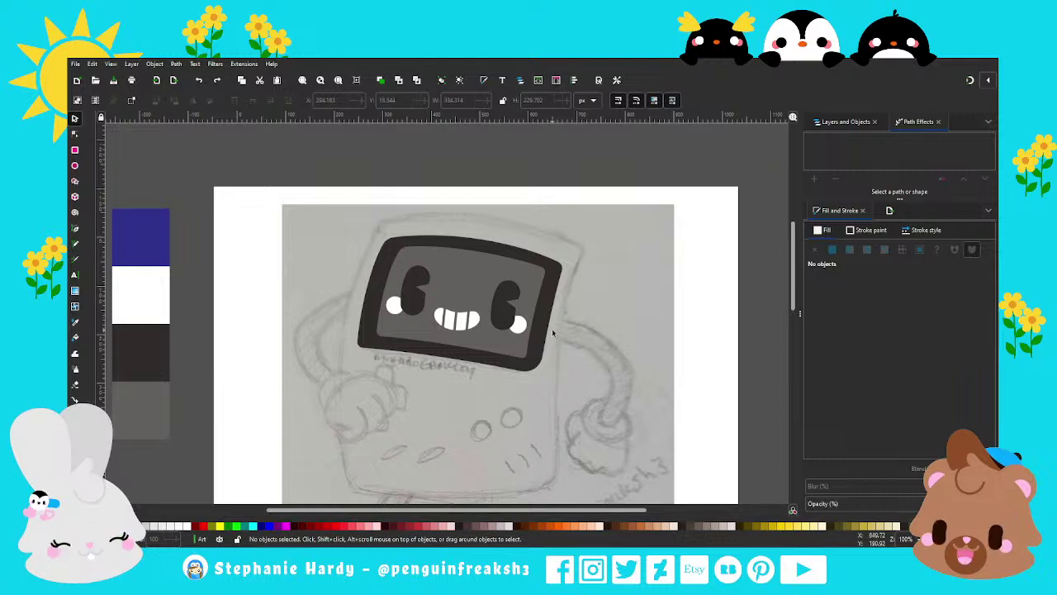
key("n")
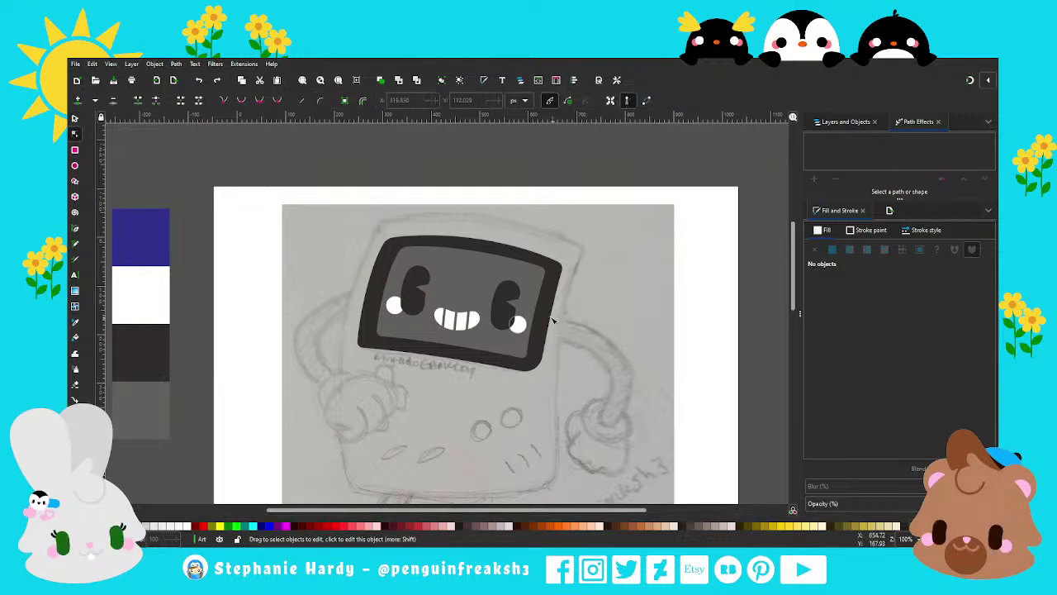
left_click(552, 322)
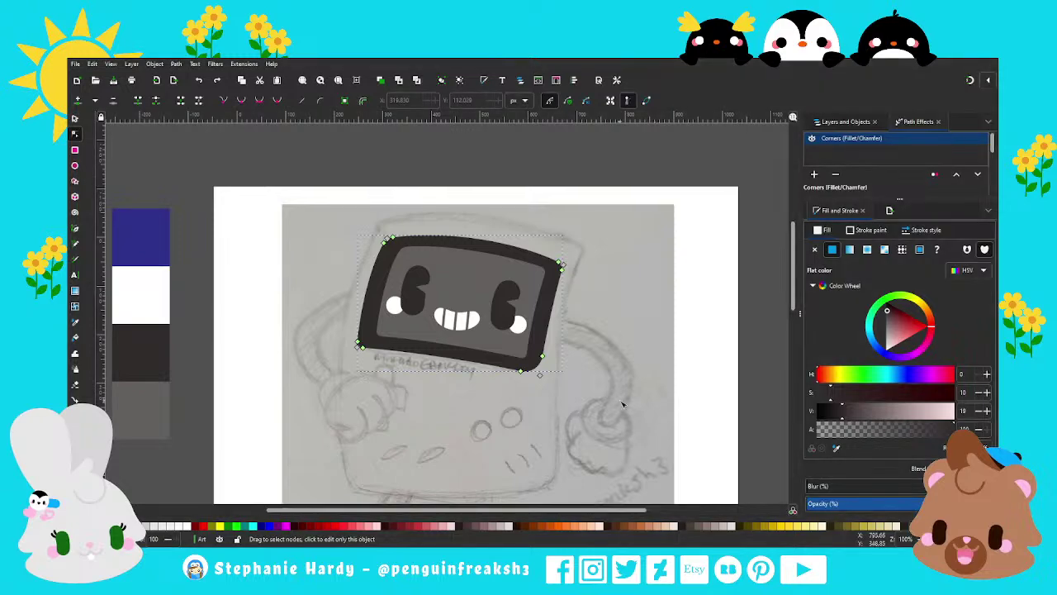
key("s")
key("Escape")
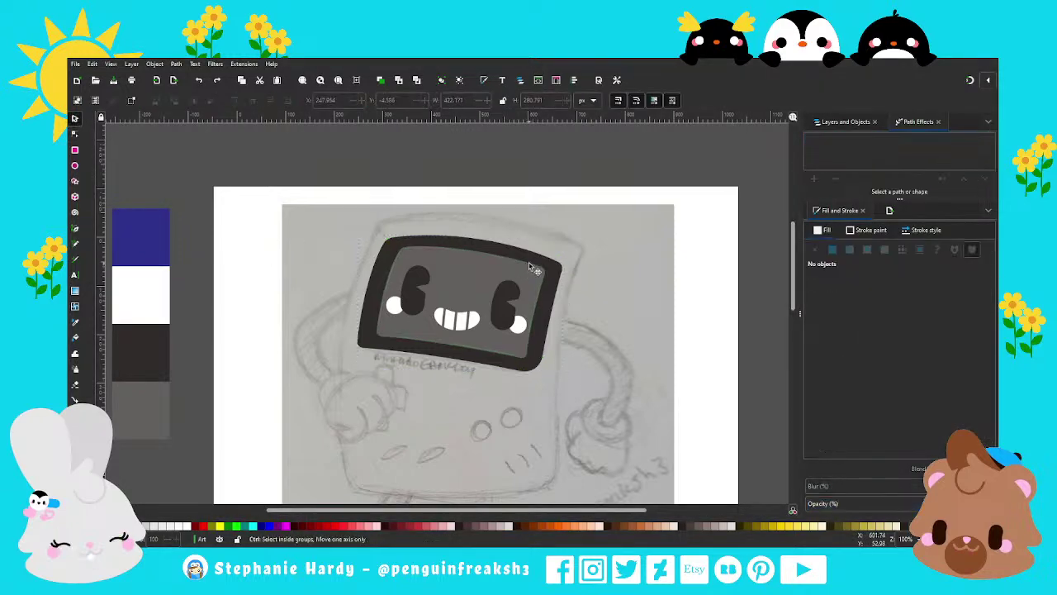
scroll(591, 296, "down", 2, "ctrl")
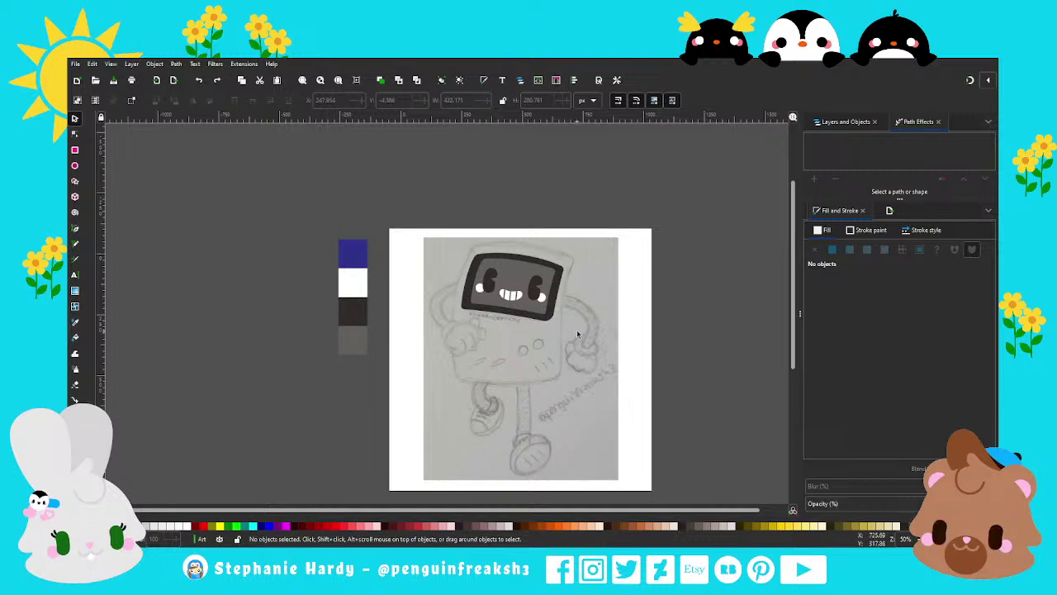
scroll(495, 252, "up", 1, "ctrl")
scroll(495, 252, "up", 1, "ctrl")
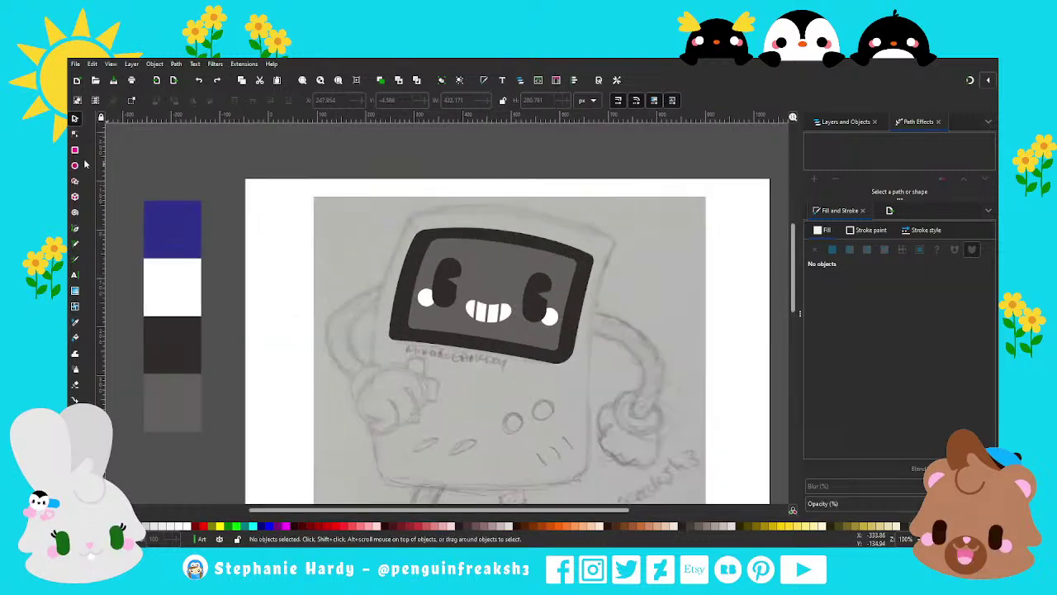
Step: Widen the dark bezel, moving its left side slightly out and its right side further right
left_click(74, 134)
left_click(413, 273)
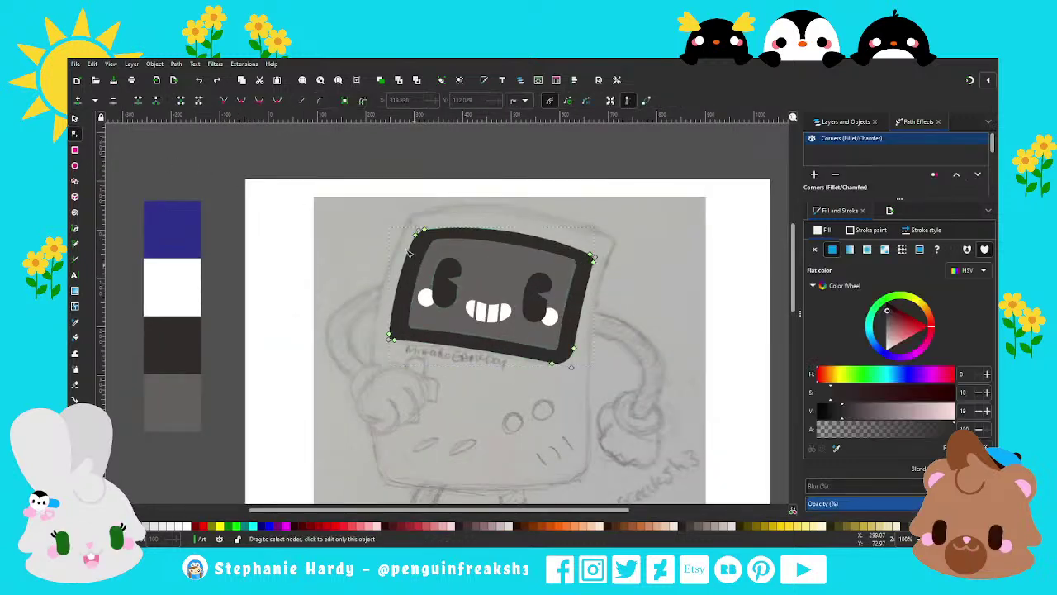
left_click_drag(367, 193, 454, 357)
left_click_drag(417, 232, 412, 231)
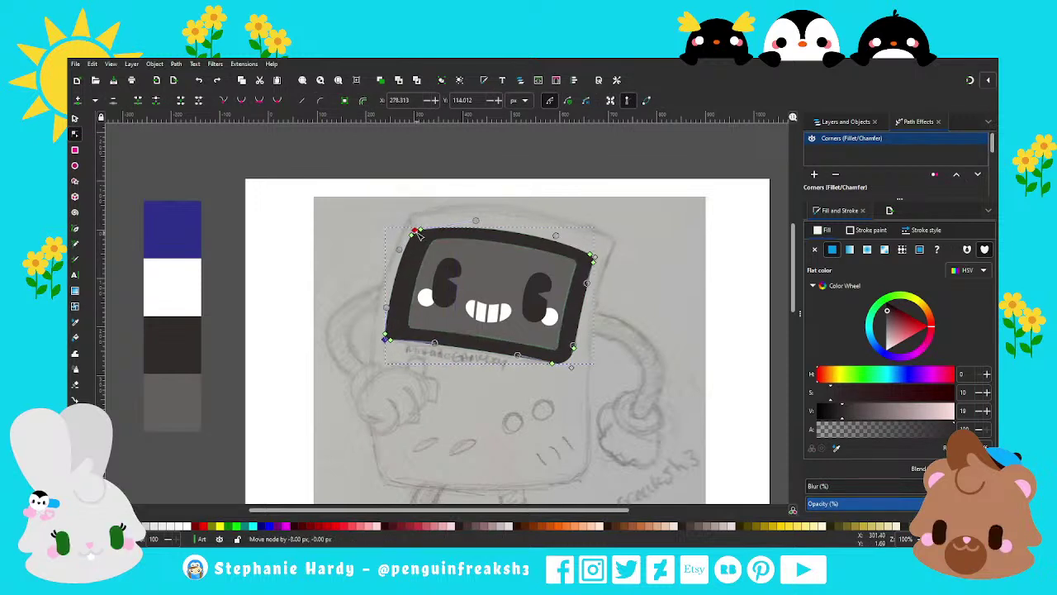
left_click_drag(536, 251, 522, 217)
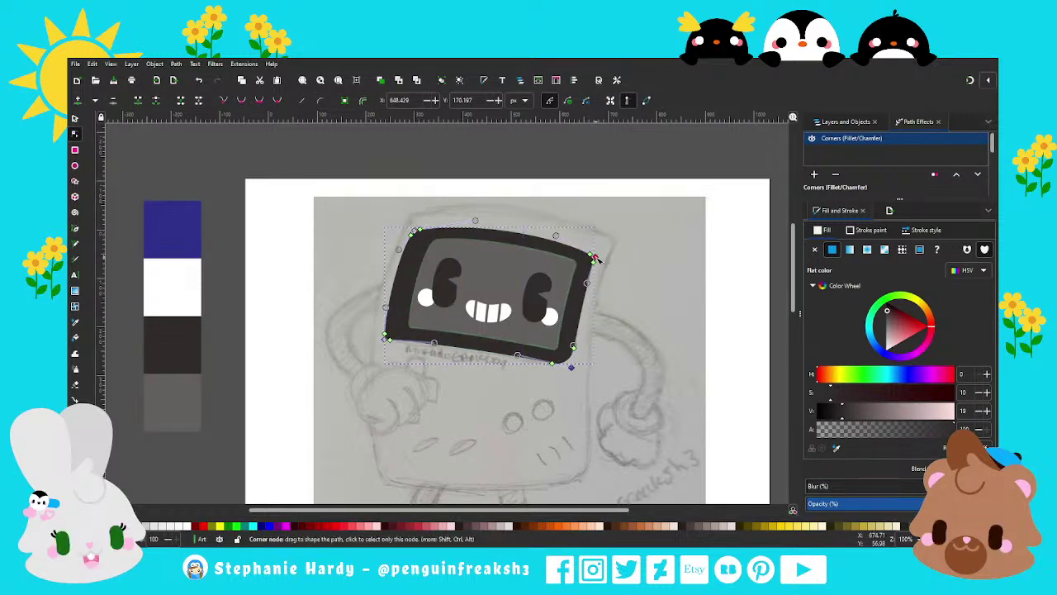
left_click_drag(593, 259, 603, 259)
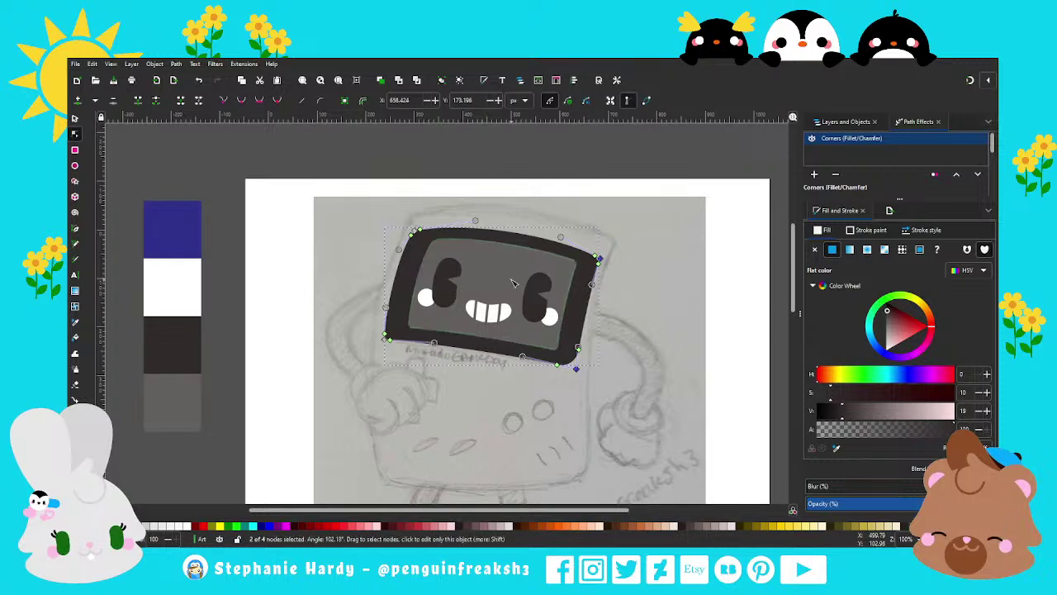
Step: Enlarge the rounding of the bezel's lower-right corner, then deselect the bezel
left_click_drag(582, 352, 580, 350)
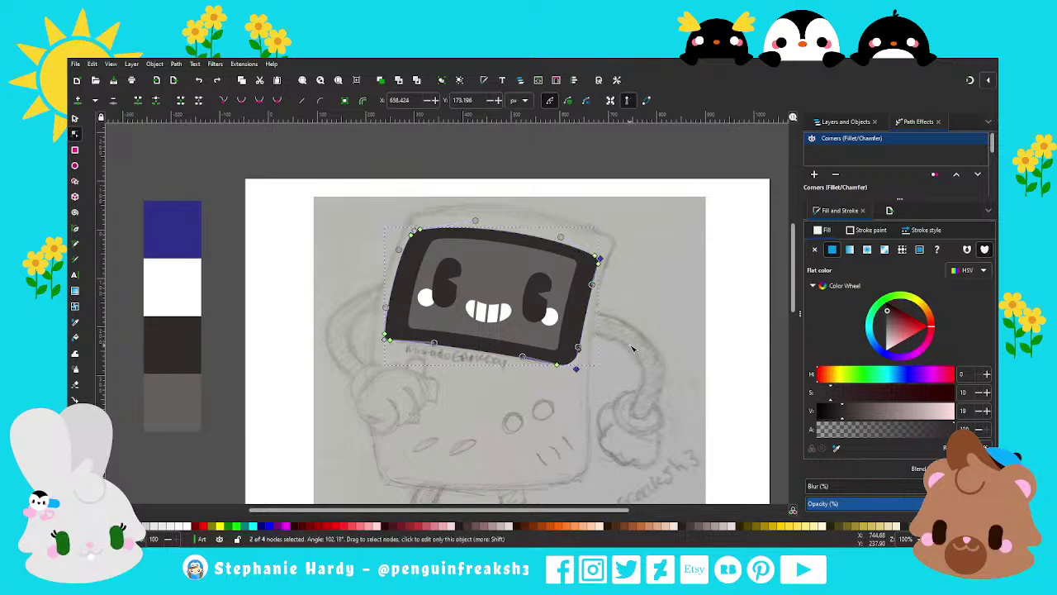
left_click(577, 365)
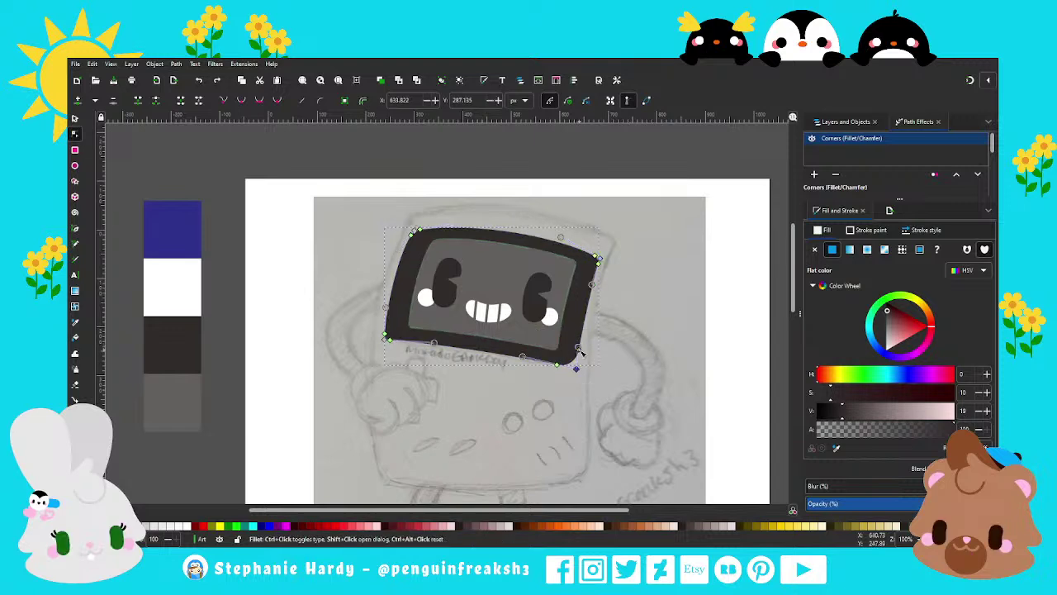
left_click_drag(578, 365, 576, 363)
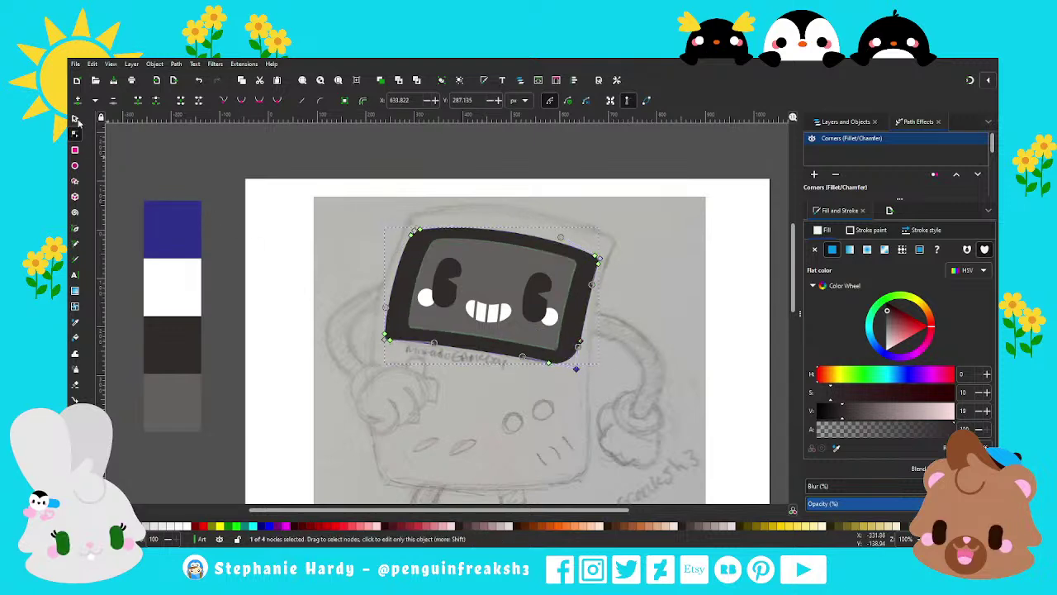
key("s")
key("Escape")
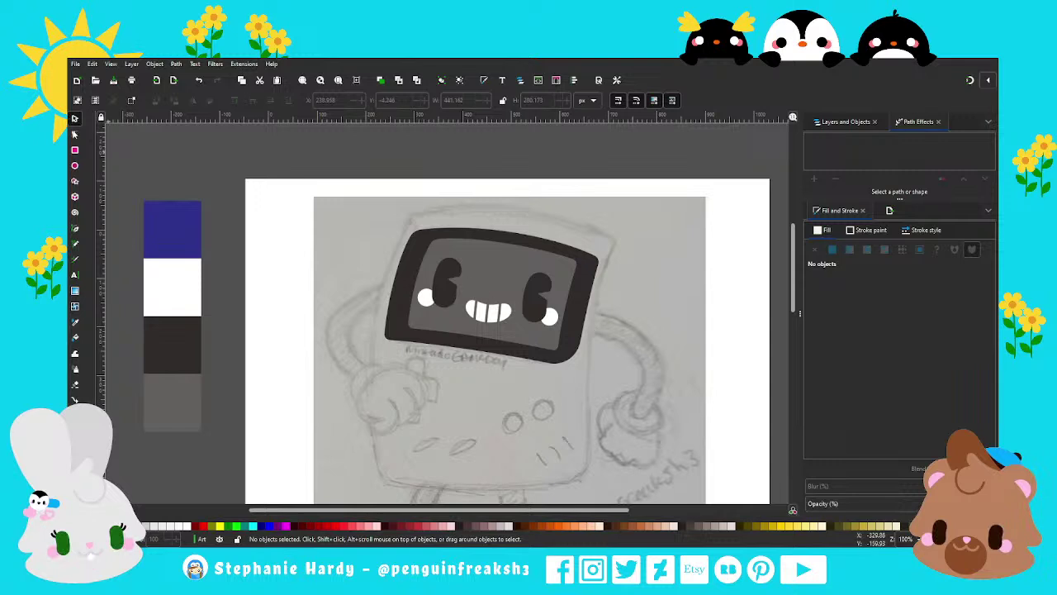
Step: Slightly adjust the grey screen's top-right corner rounding, then deselect it
key("n")
left_click(491, 236)
left_click_drag(365, 205, 641, 380)
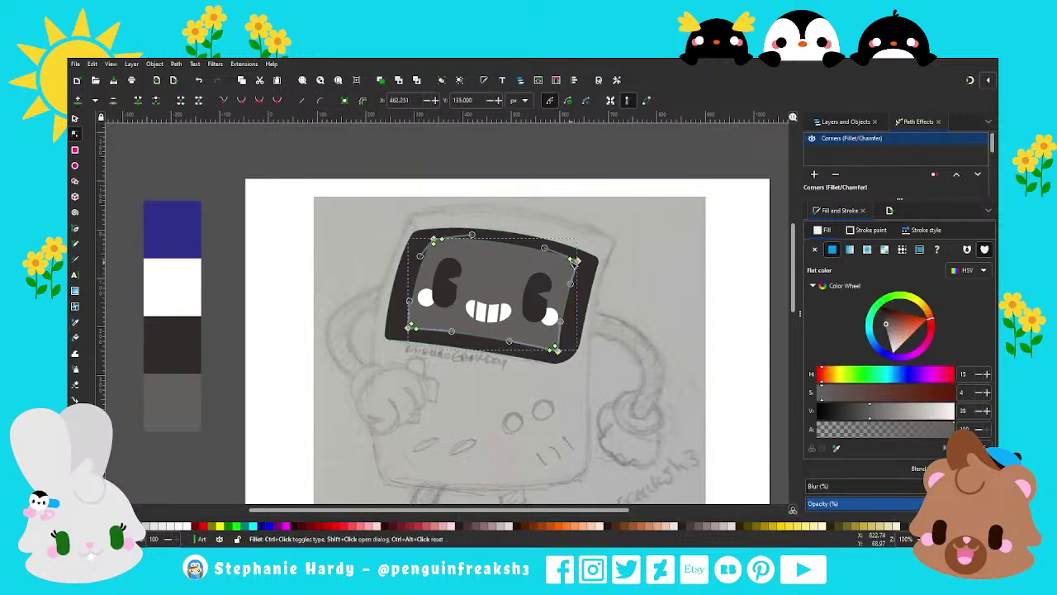
left_click_drag(574, 261, 577, 262)
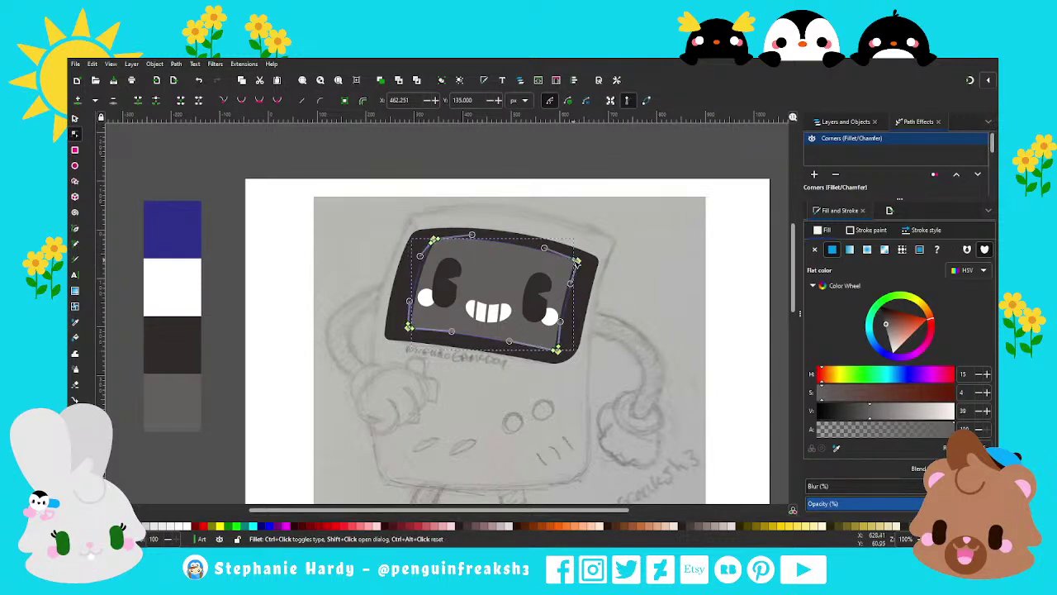
left_click(75, 118)
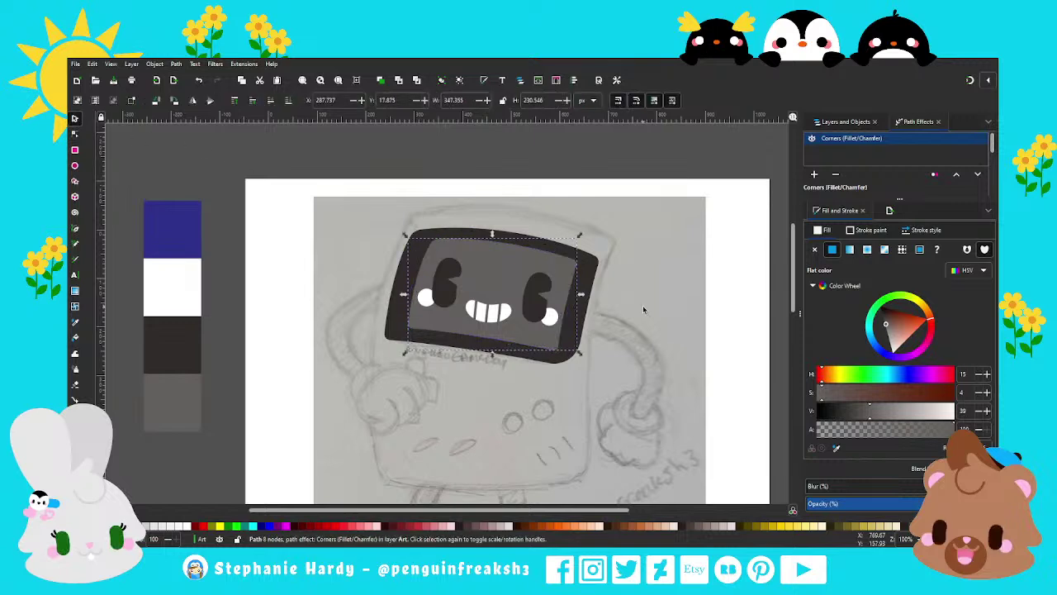
left_click(648, 382)
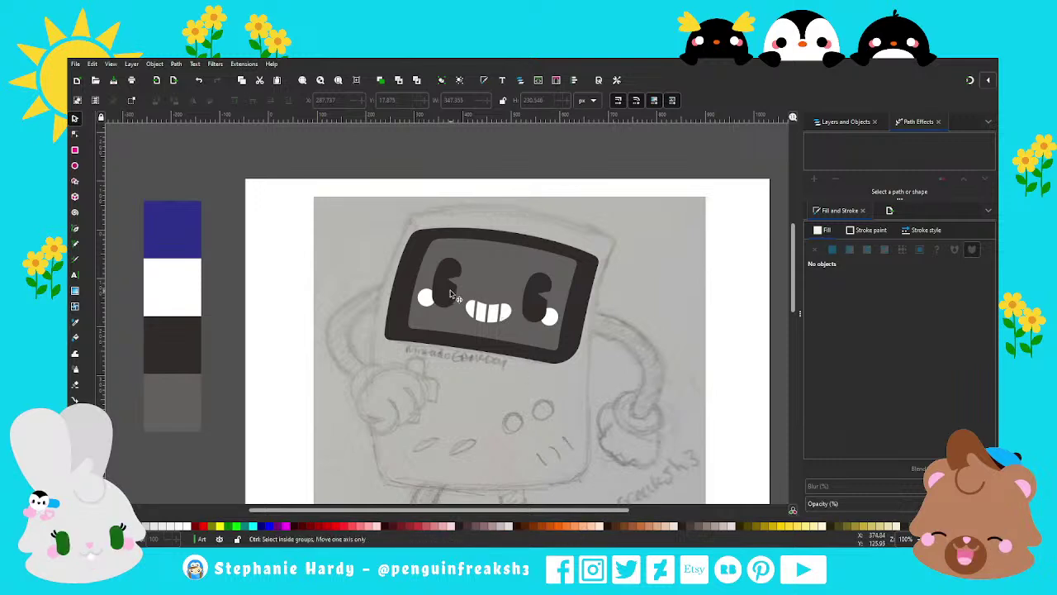
Step: Draw a closed four-corner straight-line path around the sketched console body
scroll(529, 310, "down", 1)
scroll(574, 298, "down", 1)
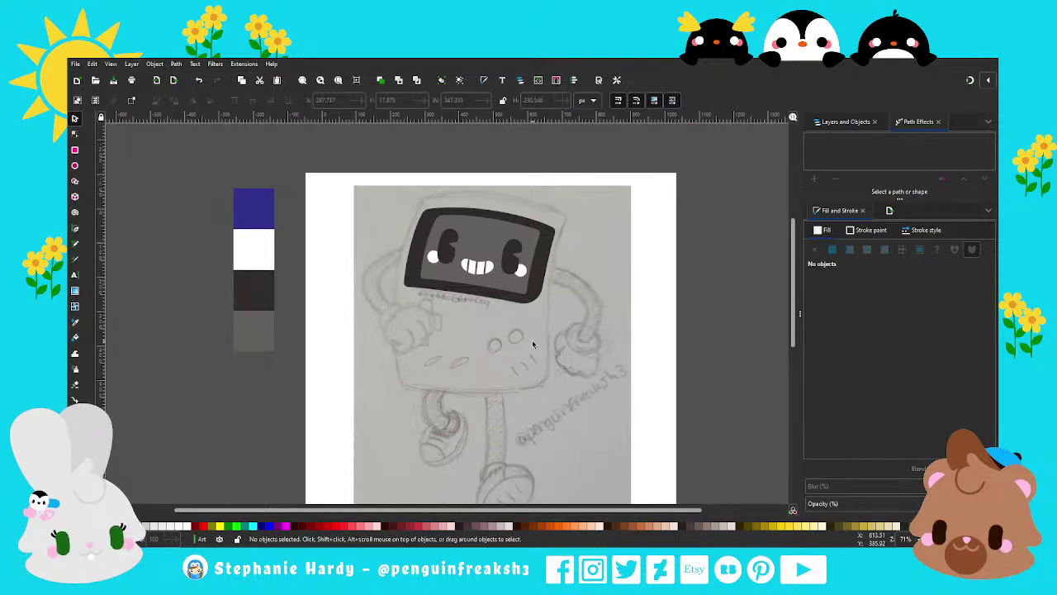
scroll(442, 252, "up", 1)
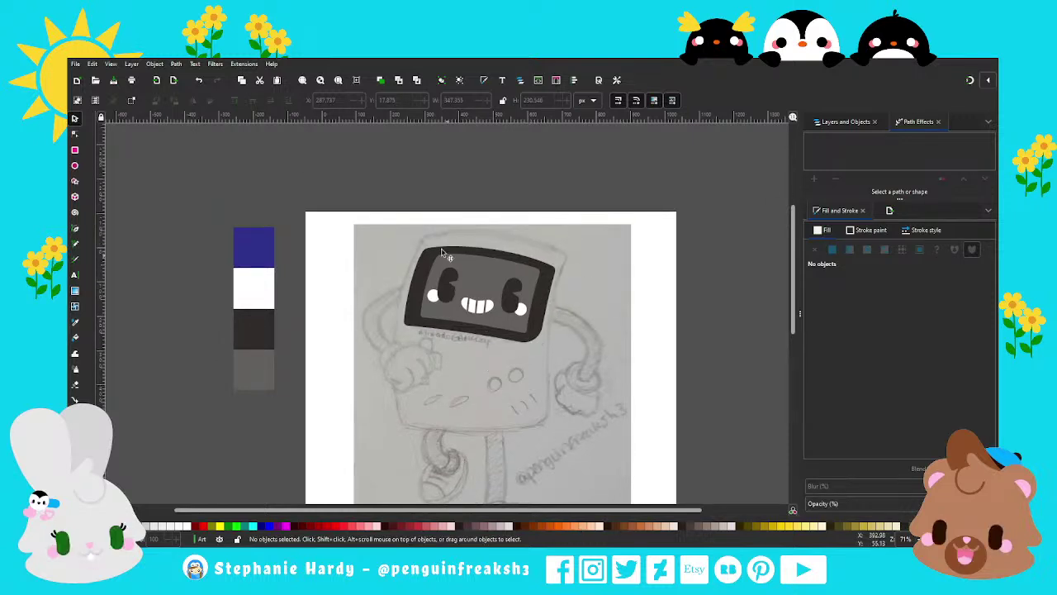
left_click(74, 229)
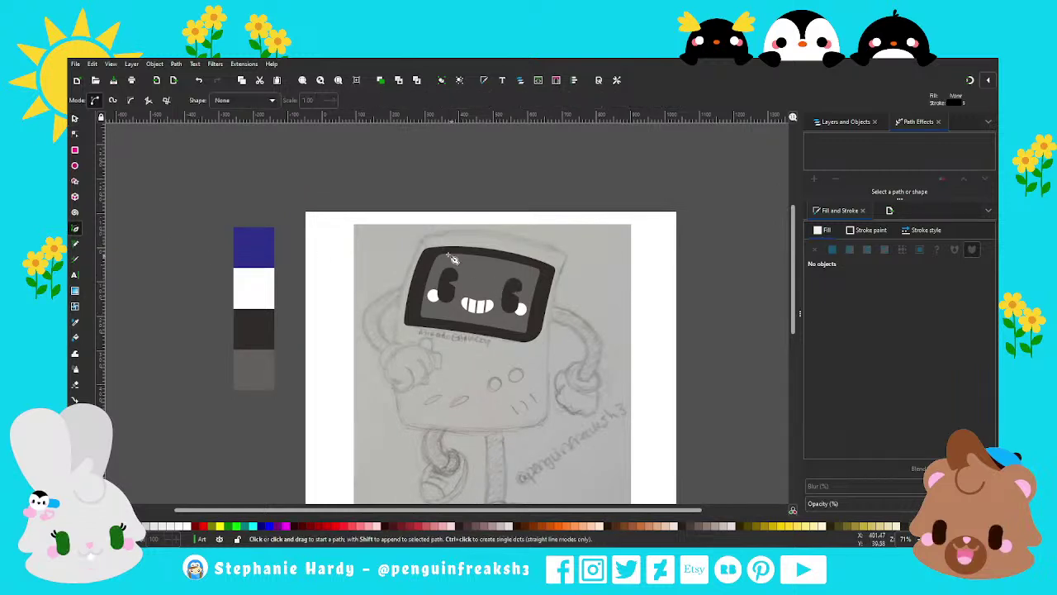
left_click(423, 247)
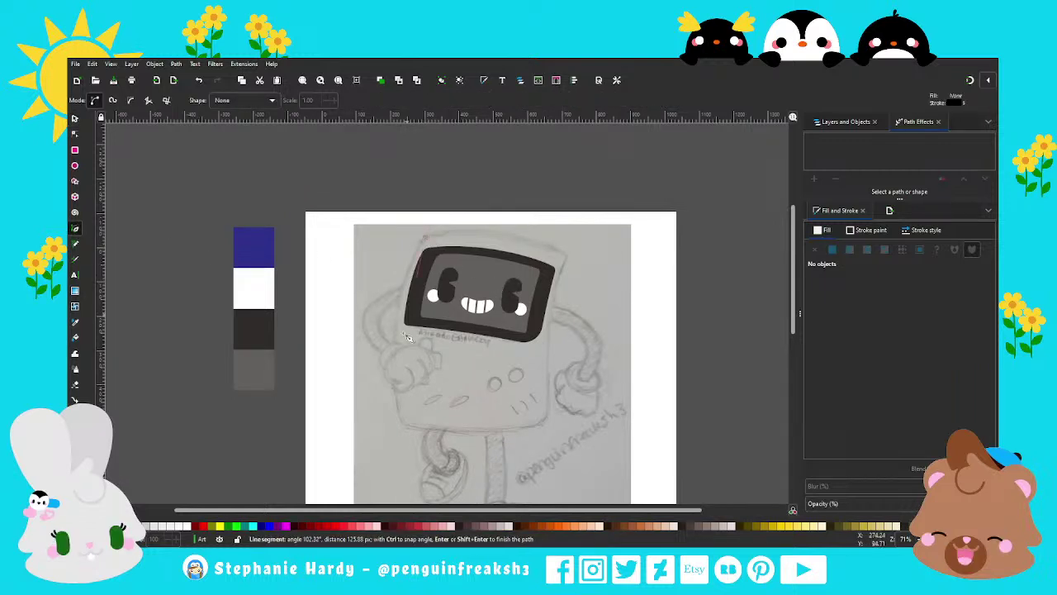
left_click(407, 423)
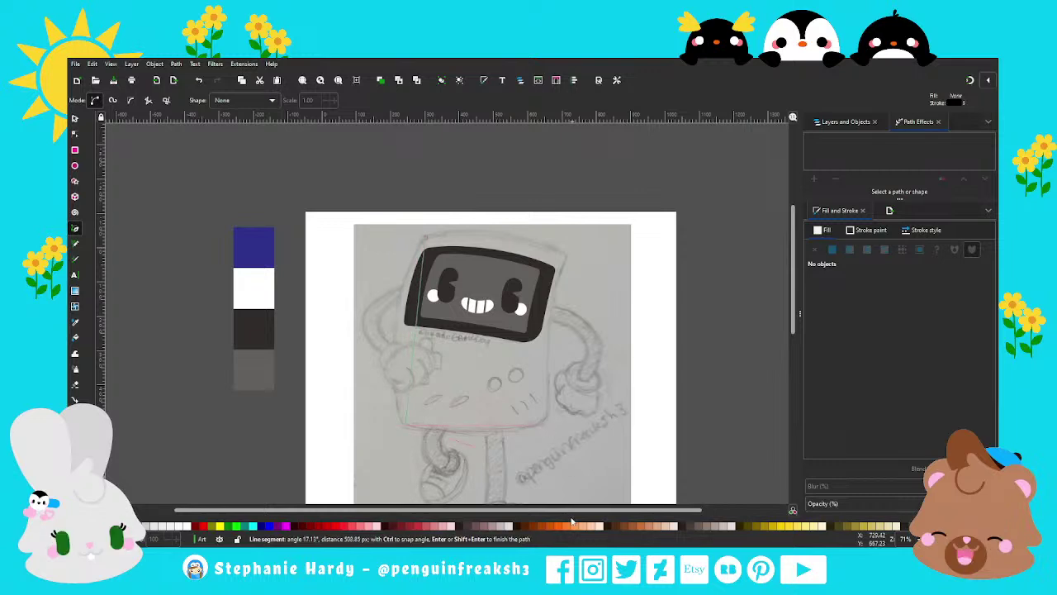
left_click(543, 420)
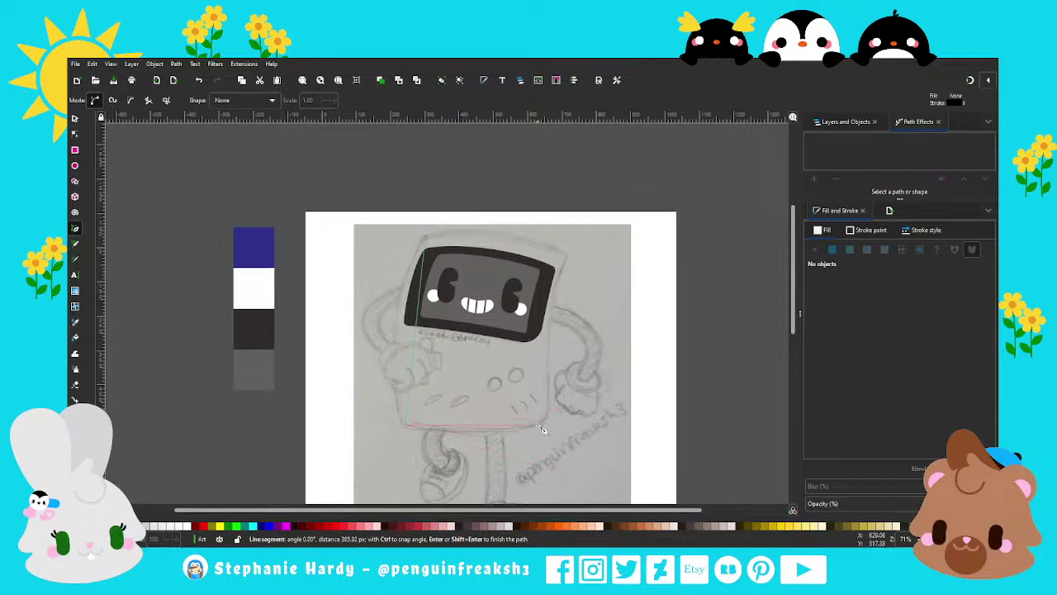
left_click(559, 253)
left_click(425, 239)
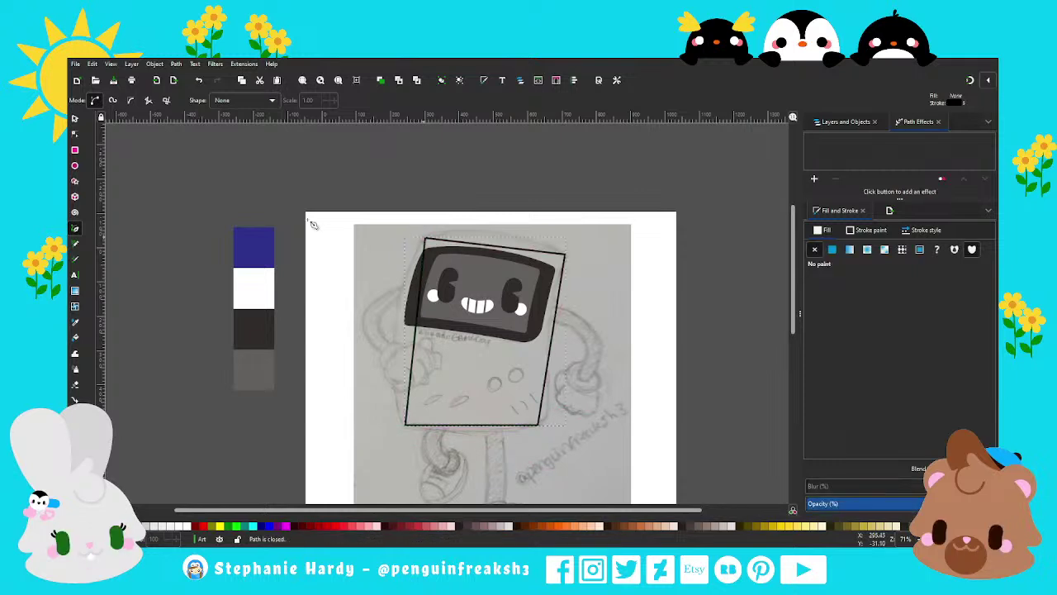
Step: Bow the outline's left and right sides outward, arch its top, and adjust the upper corners
left_click(74, 133)
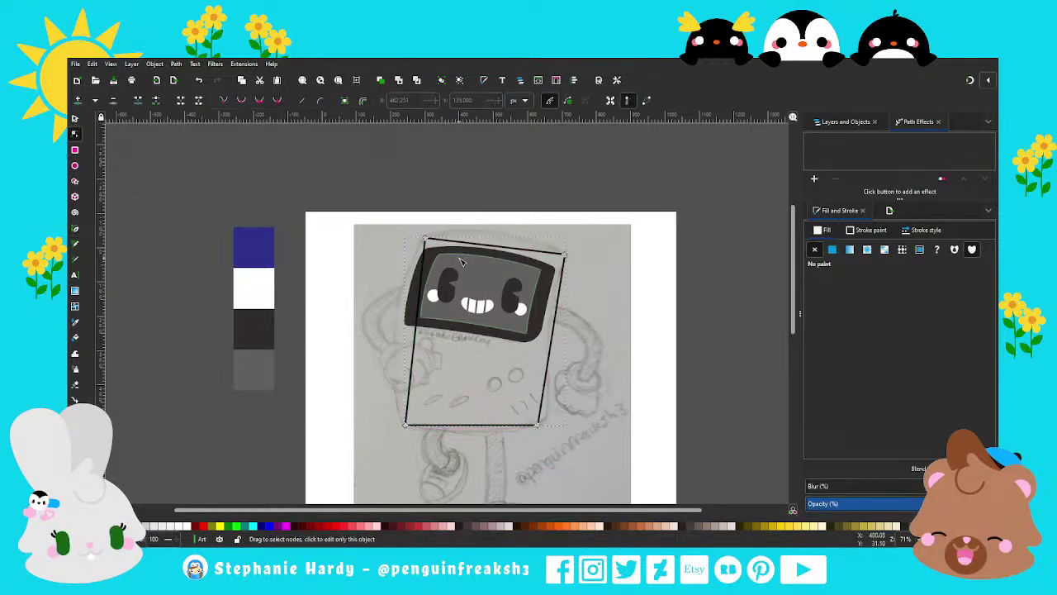
left_click_drag(426, 331, 400, 335)
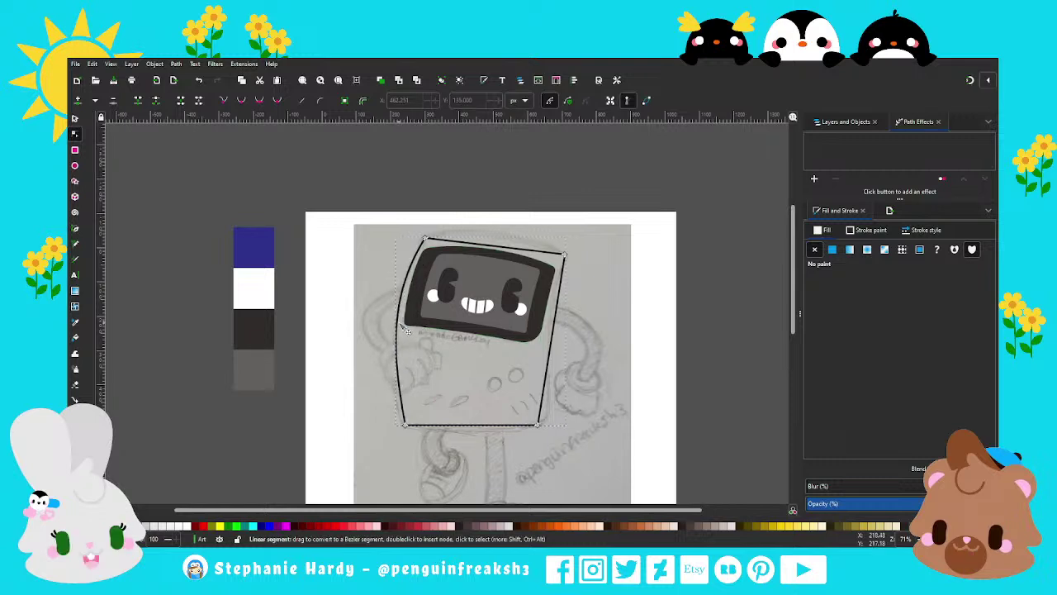
left_click_drag(561, 345, 567, 341)
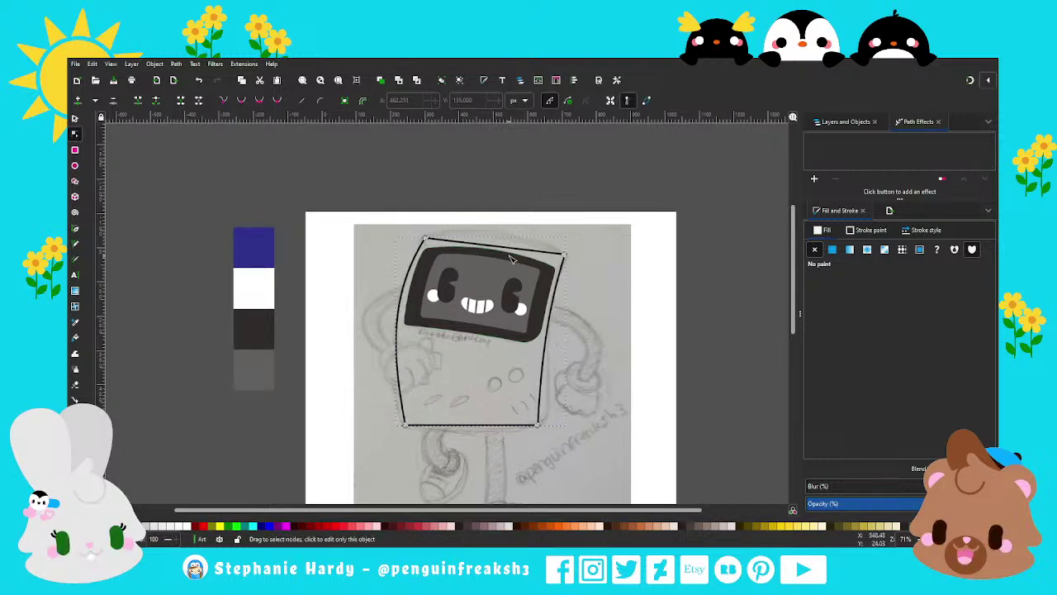
left_click_drag(496, 248, 537, 248)
left_click(566, 257)
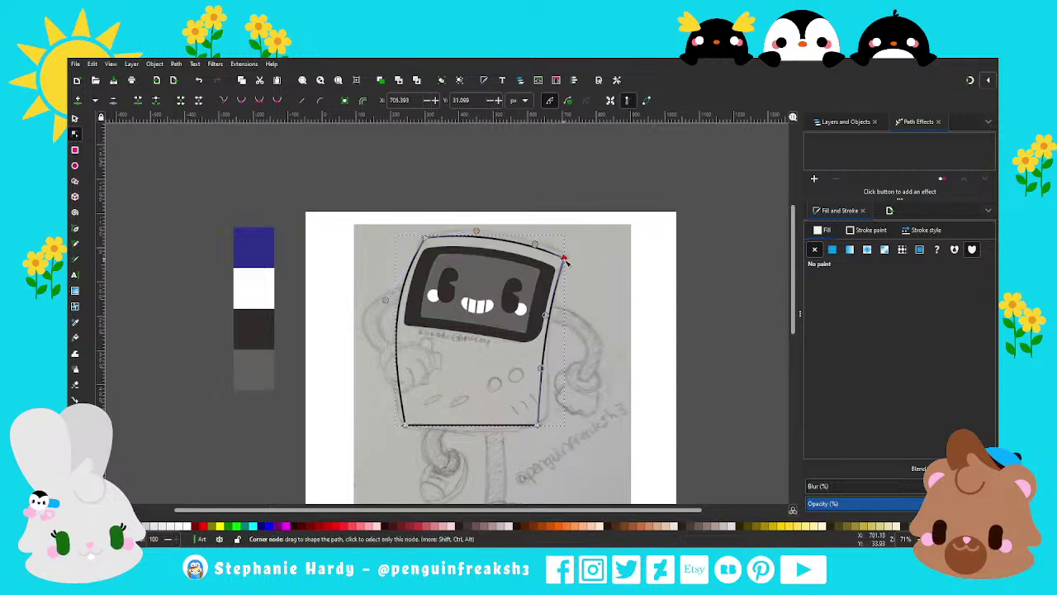
left_click_drag(564, 257, 568, 260)
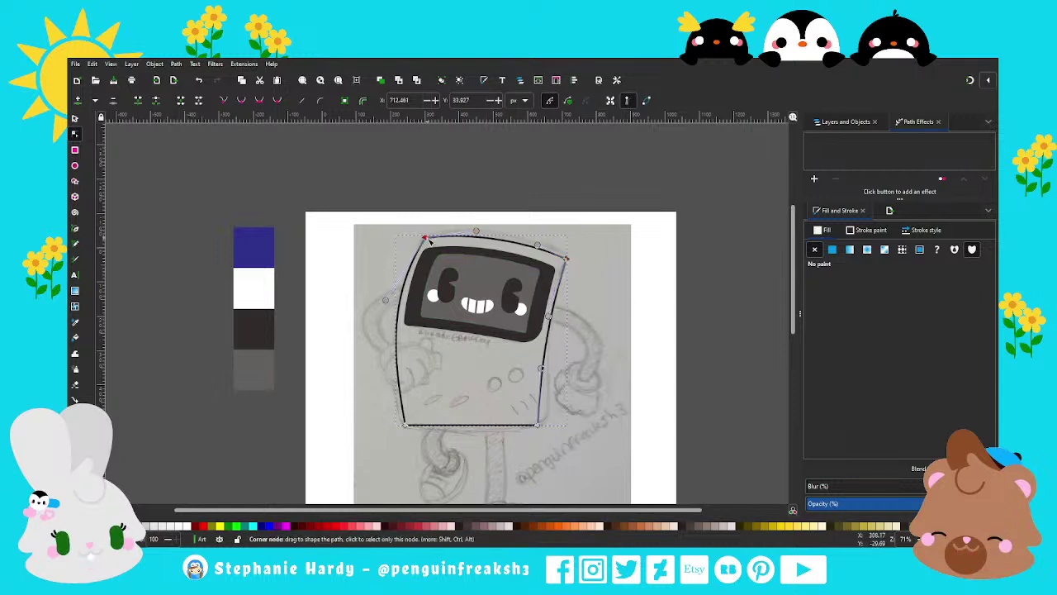
left_click_drag(424, 239, 422, 239)
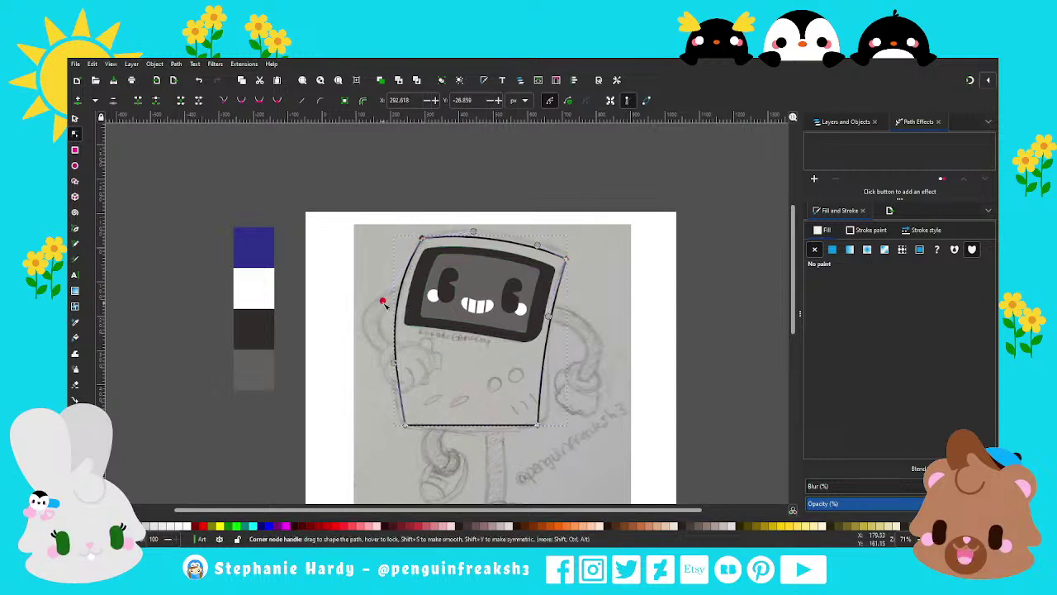
Step: Refine the left edge, curve the bottom edge downward, and add a right-side node
left_click_drag(383, 300, 388, 292)
left_click_drag(406, 386, 390, 378)
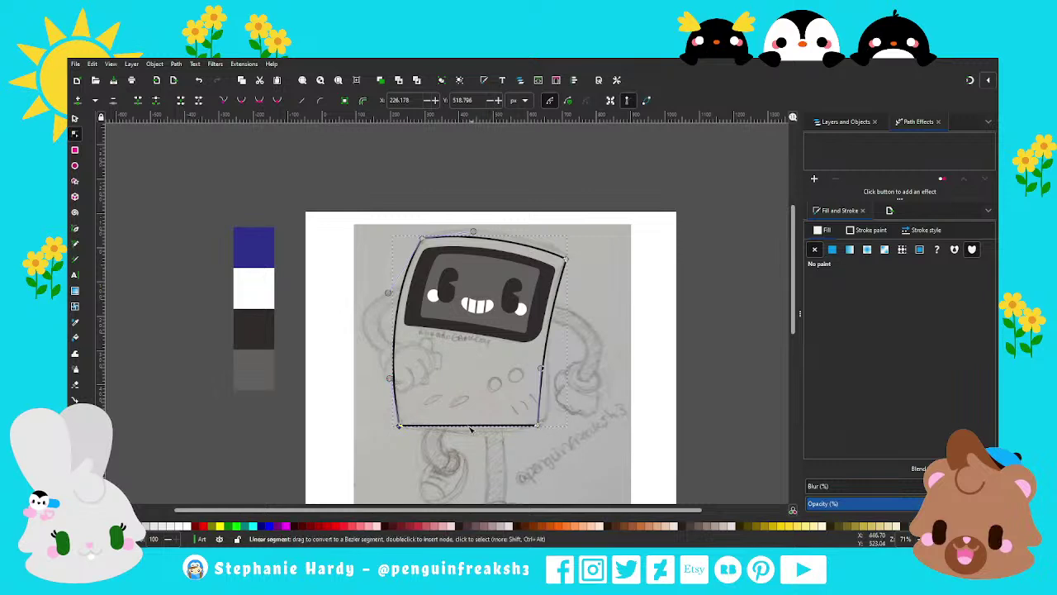
mouse_move(475, 427)
left_mouse_down()
mouse_move(478, 442)
mouse_move(478, 426)
mouse_move(544, 426)
left_mouse_up()
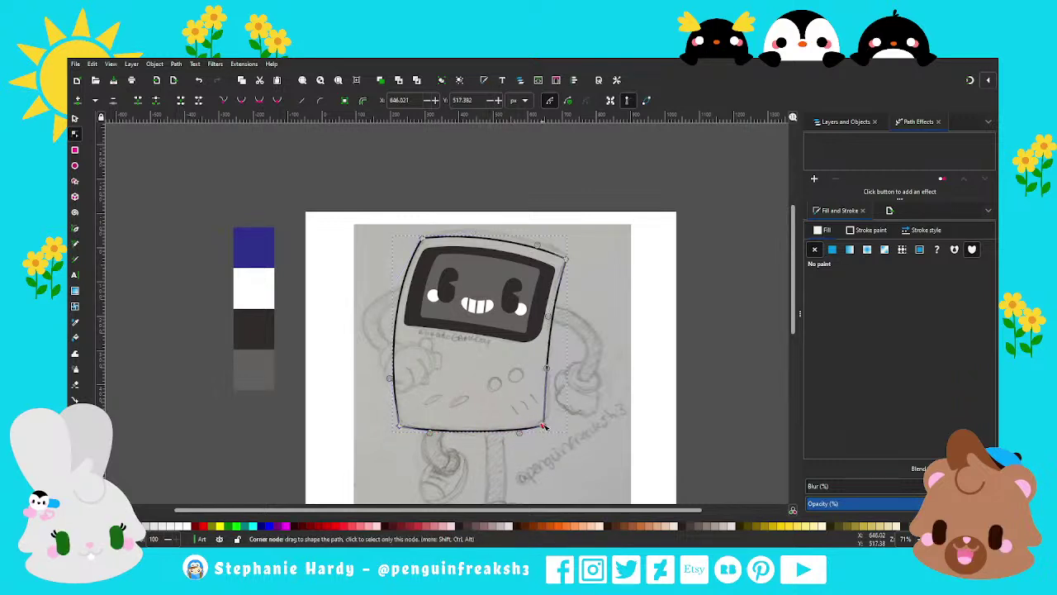
double_click(545, 388)
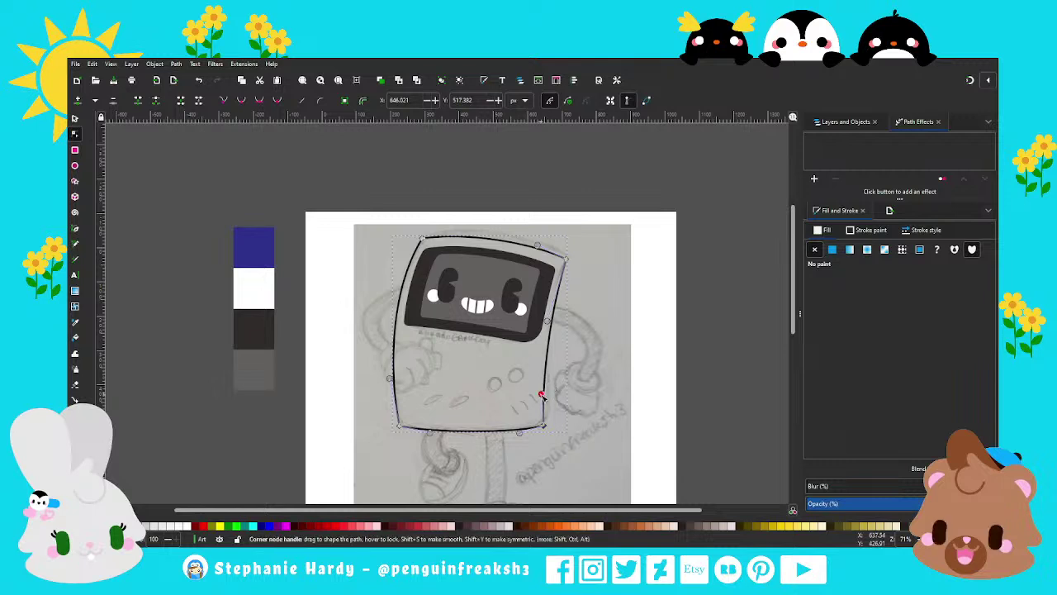
left_click_drag(521, 433, 513, 432)
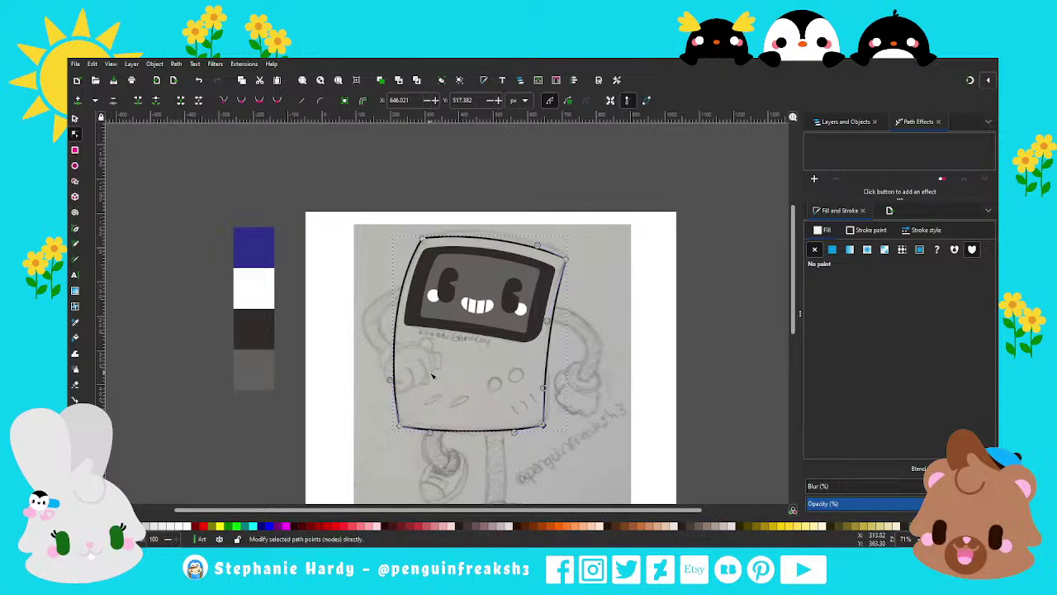
left_click(74, 118)
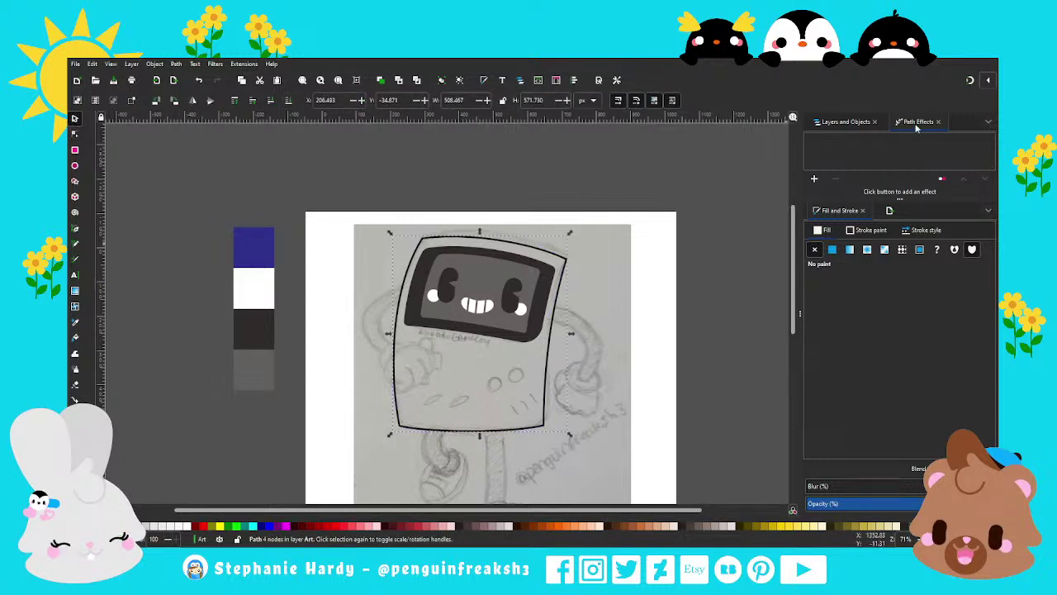
Step: Round the body outline's four corners with a Corners (Fillet/Chamfer) path effect, then deselect it
left_click(815, 179)
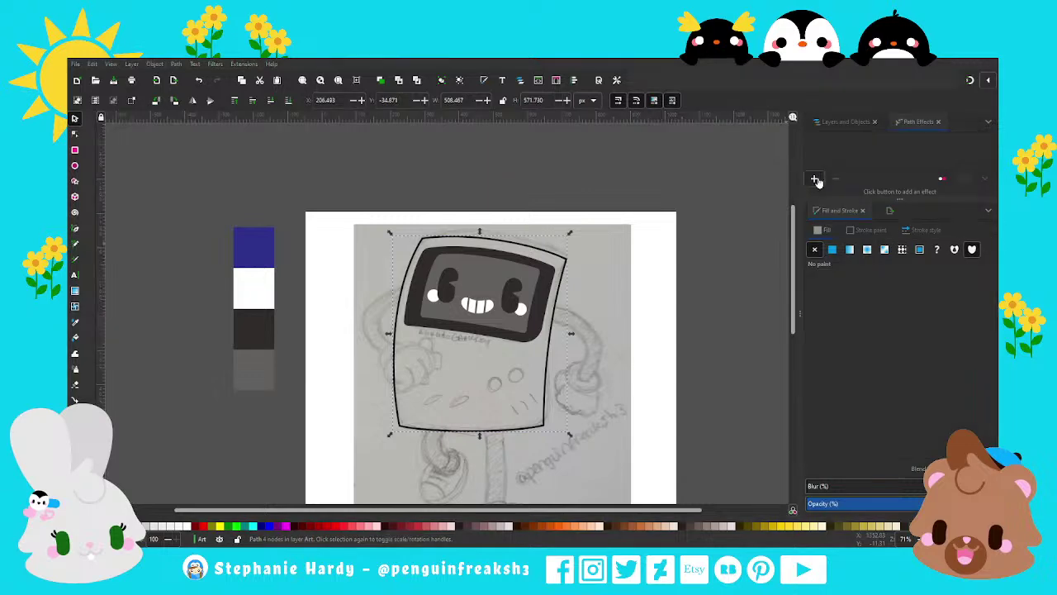
left_click(170, 237)
key("n")
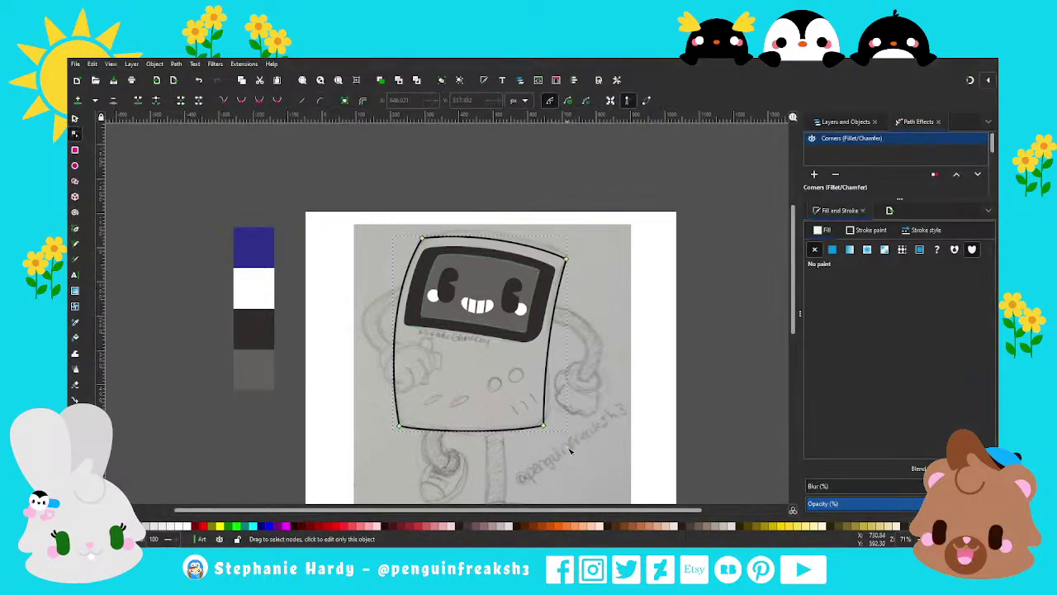
left_click(545, 417)
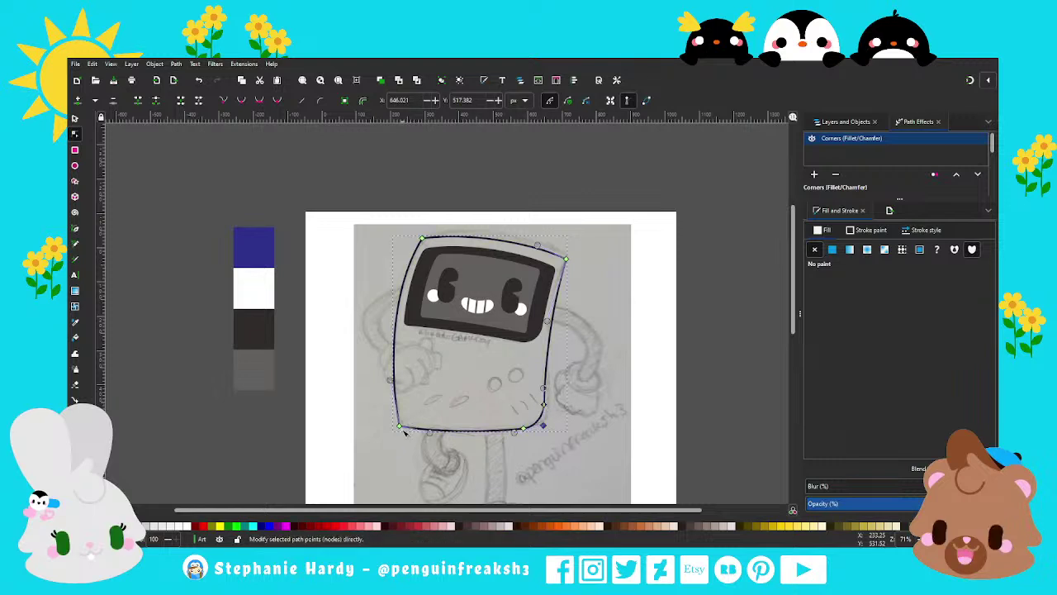
left_click_drag(439, 459, 362, 216)
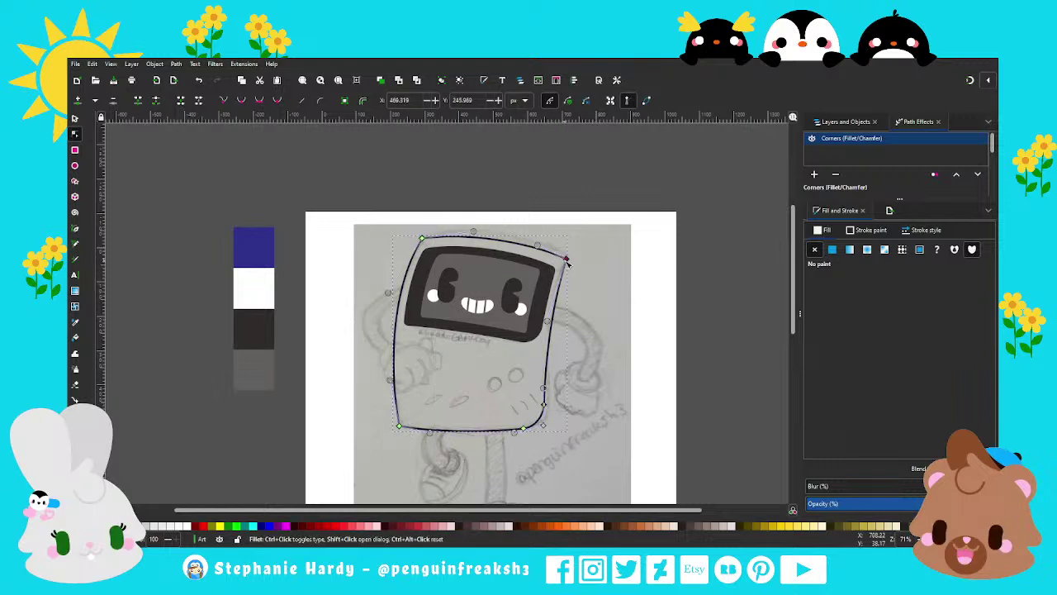
left_click(74, 119)
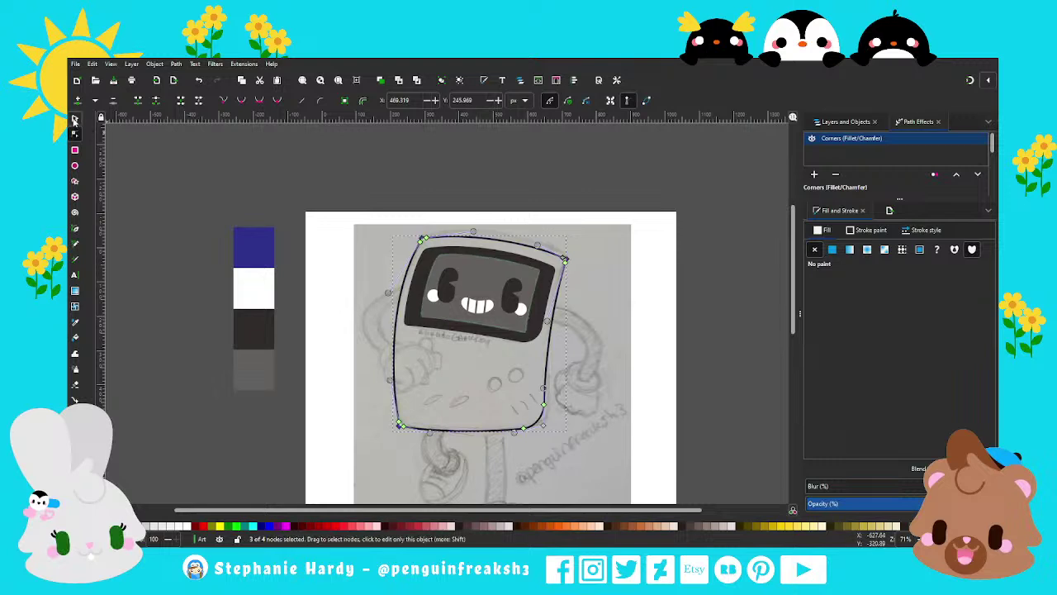
key("Escape")
Step: Zoom out, pick the Pen (Bezier) tool, and zoom in on the lower body's speaker slots
key("minus")
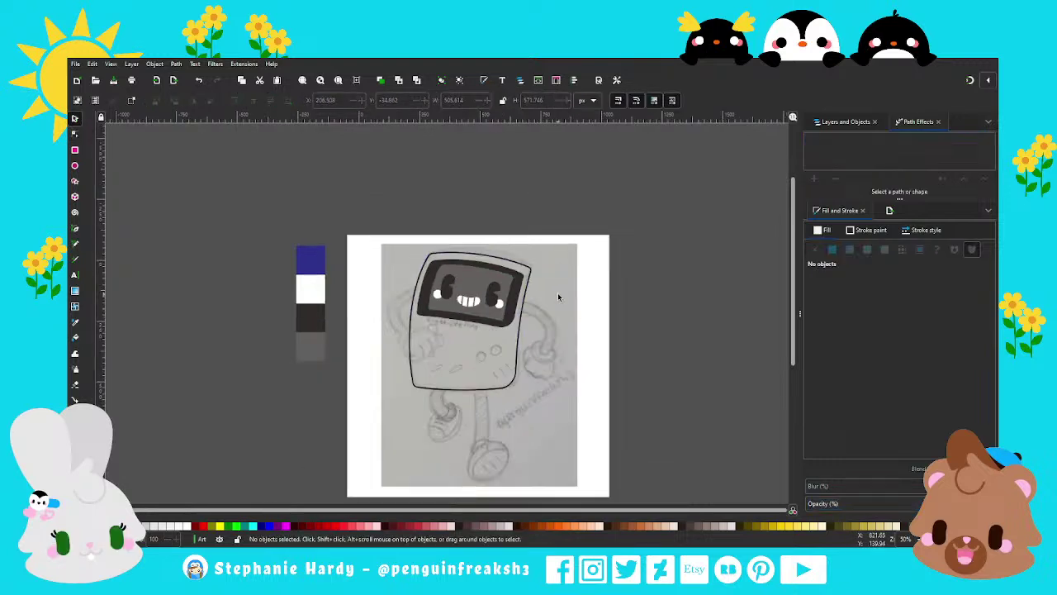
key("minus")
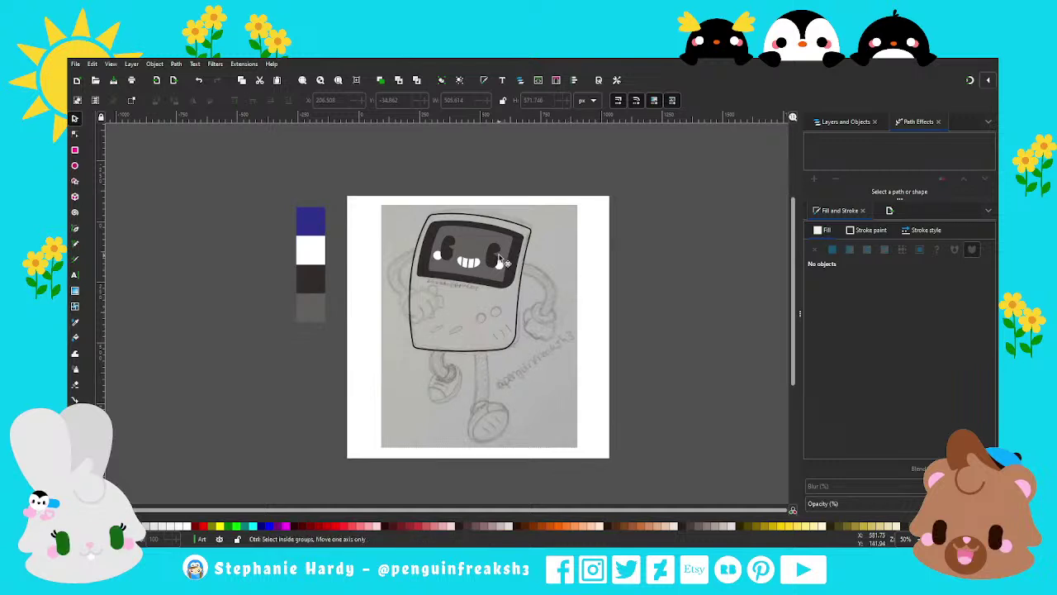
scroll(493, 252, "up", 1)
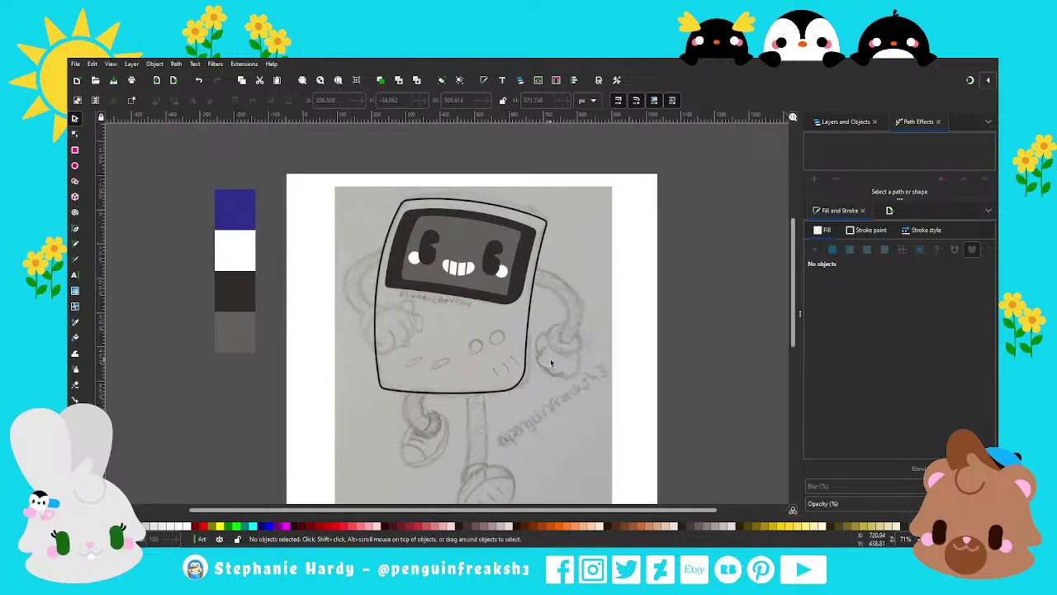
scroll(551, 362, "up", 1)
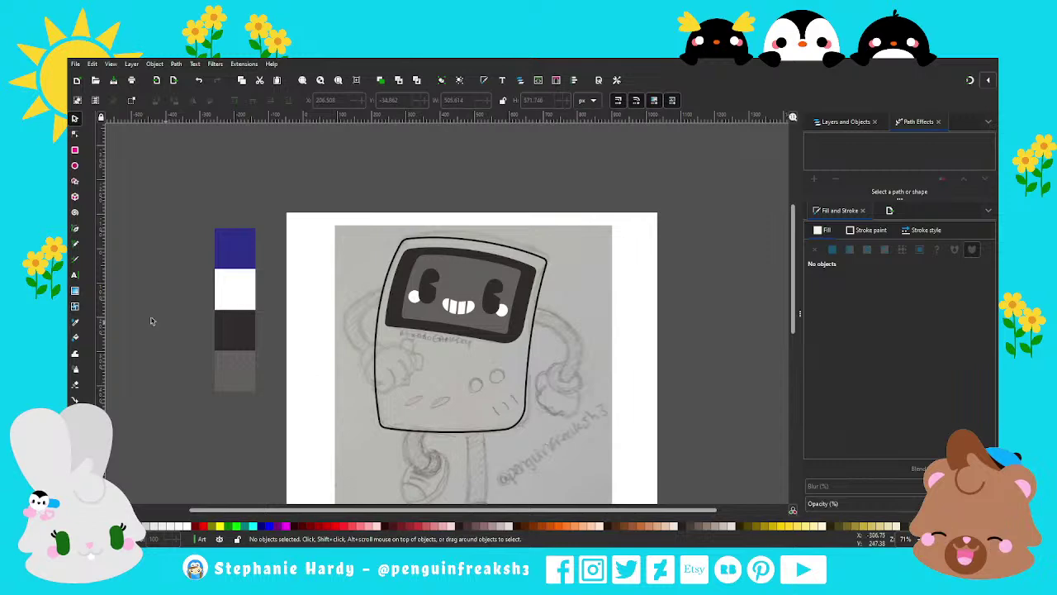
left_click(74, 228)
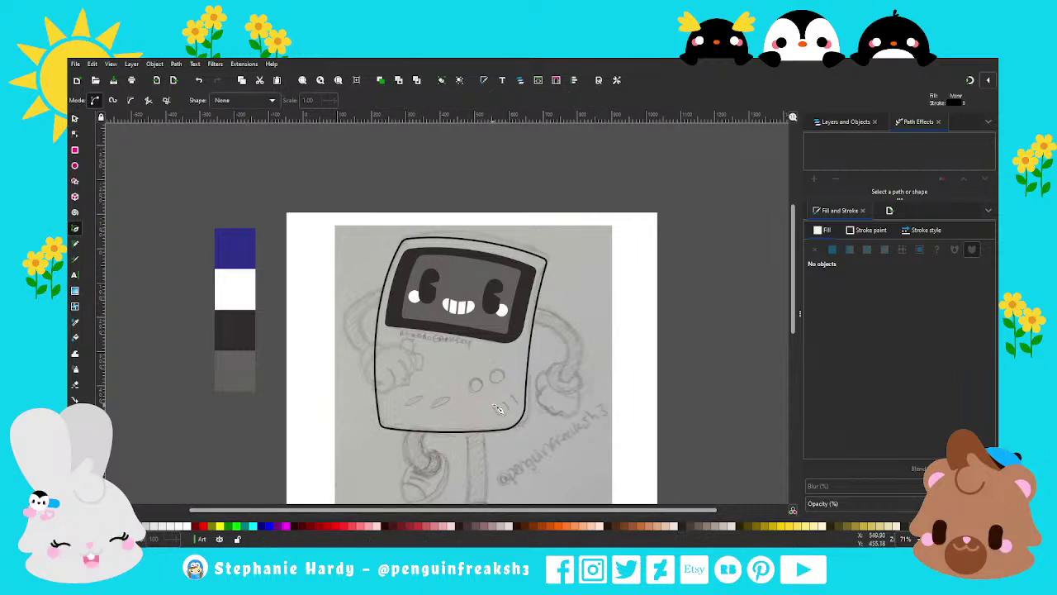
scroll(508, 430, "up", 2, "ctrl")
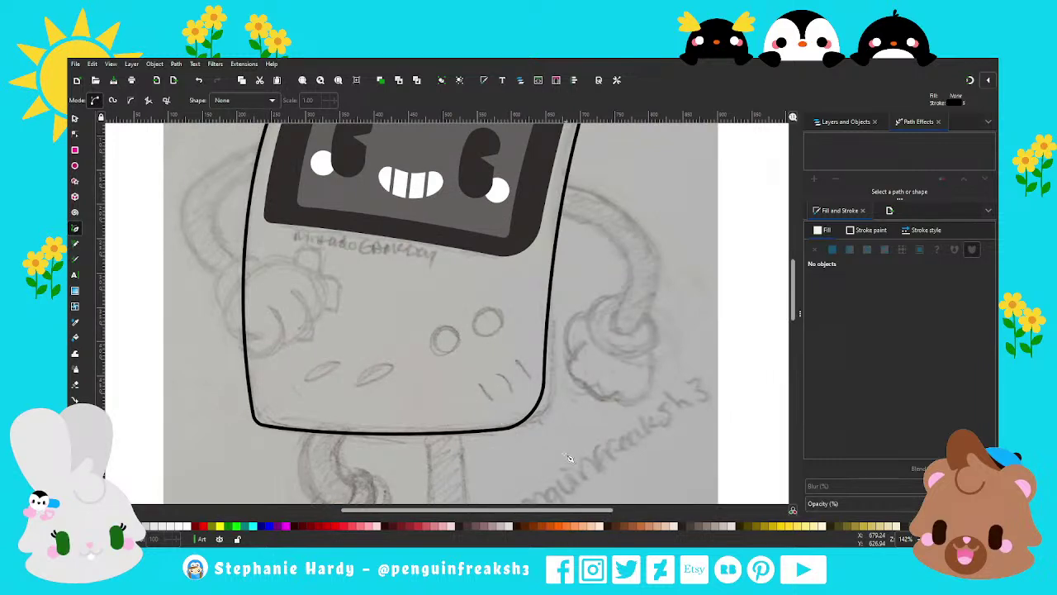
Step: Draw a short diagonal speaker line with a stroke width of 10
left_click(470, 390)
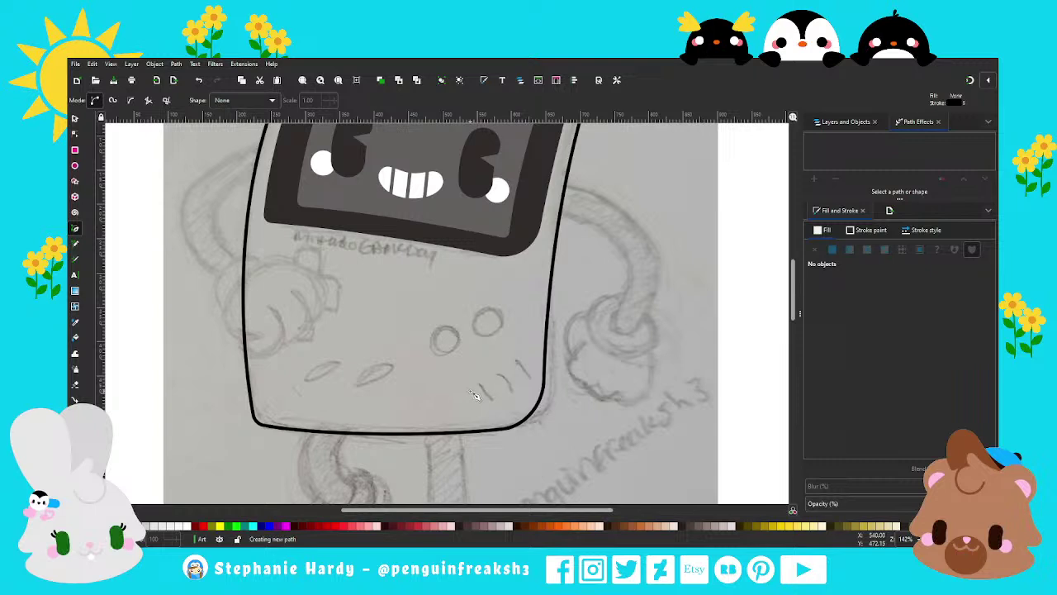
double_click(495, 418)
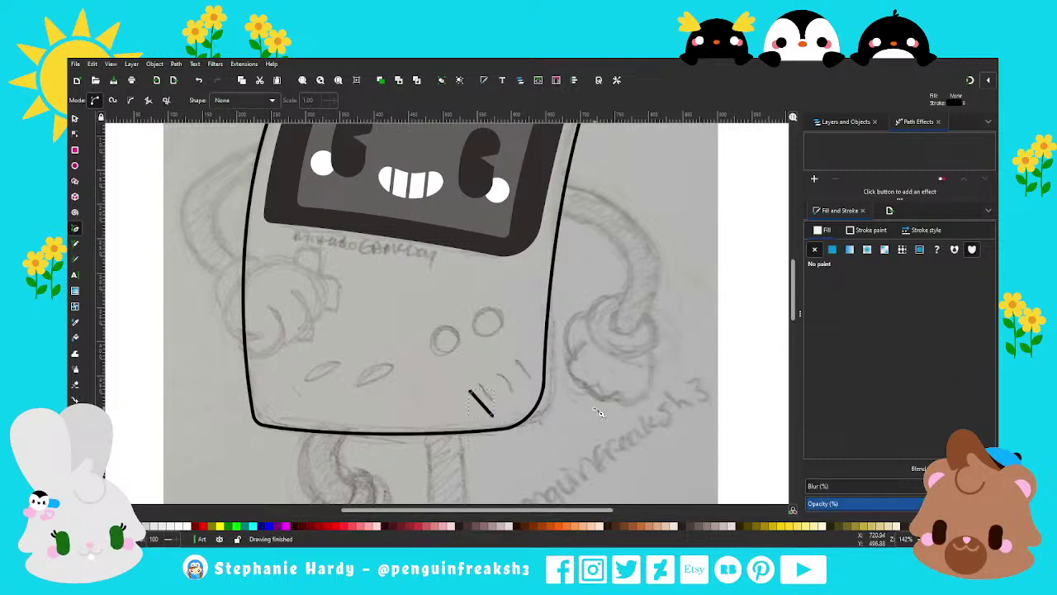
left_click(925, 230)
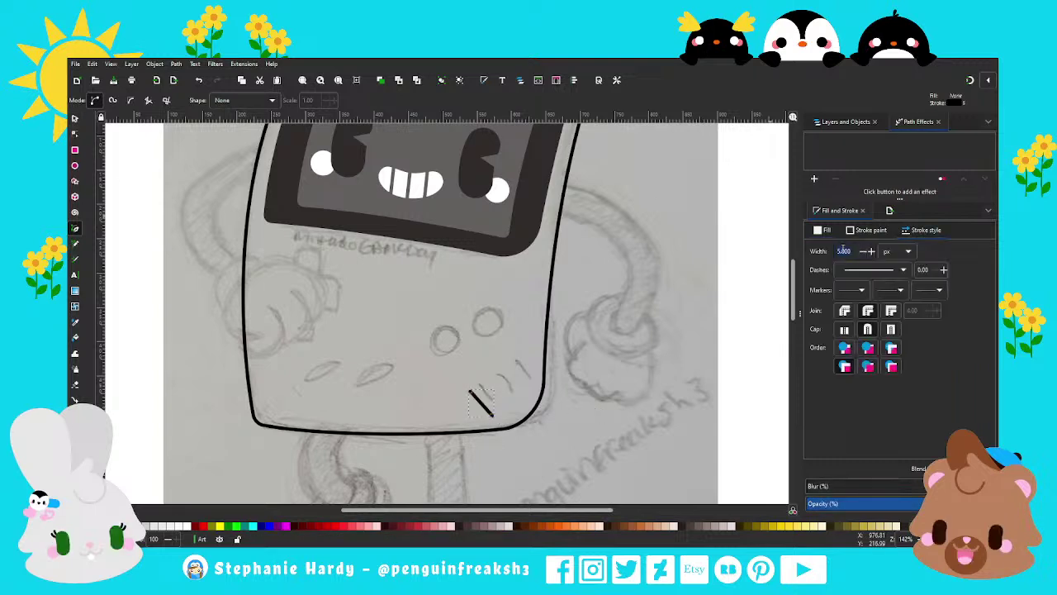
type("10.000")
key("Return")
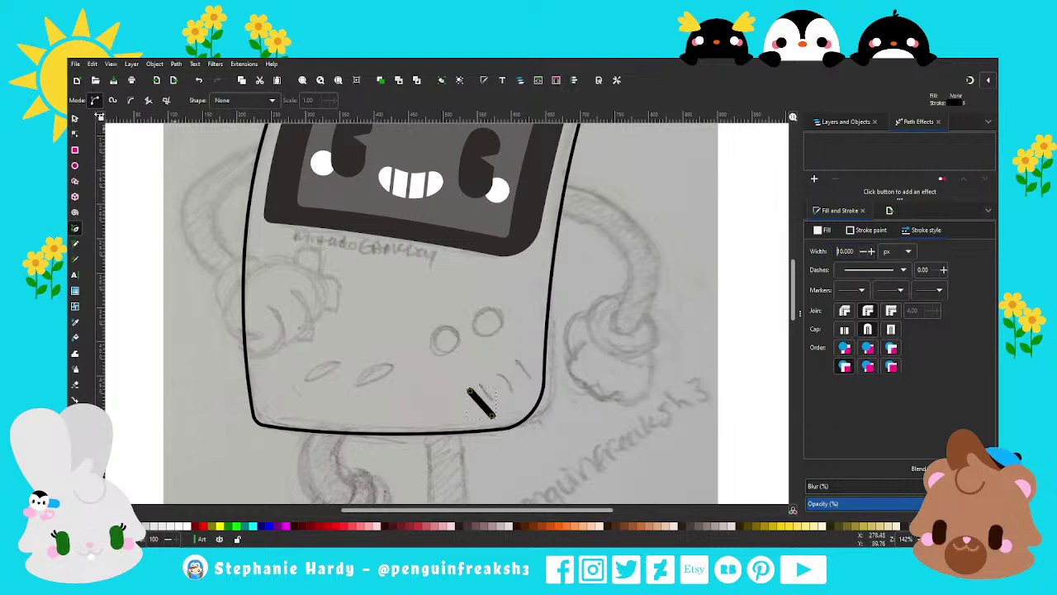
Step: Duplicate the speaker line into three parallel offset lines and nudge them into place
key("s")
key("ctrl+d")
mouse_move(487, 409)
left_mouse_down()
mouse_move(509, 387)
mouse_move(529, 386)
mouse_move(507, 402)
left_mouse_up()
key("ctrl+d")
key("ctrl+z")
left_click_drag(567, 456, 448, 345)
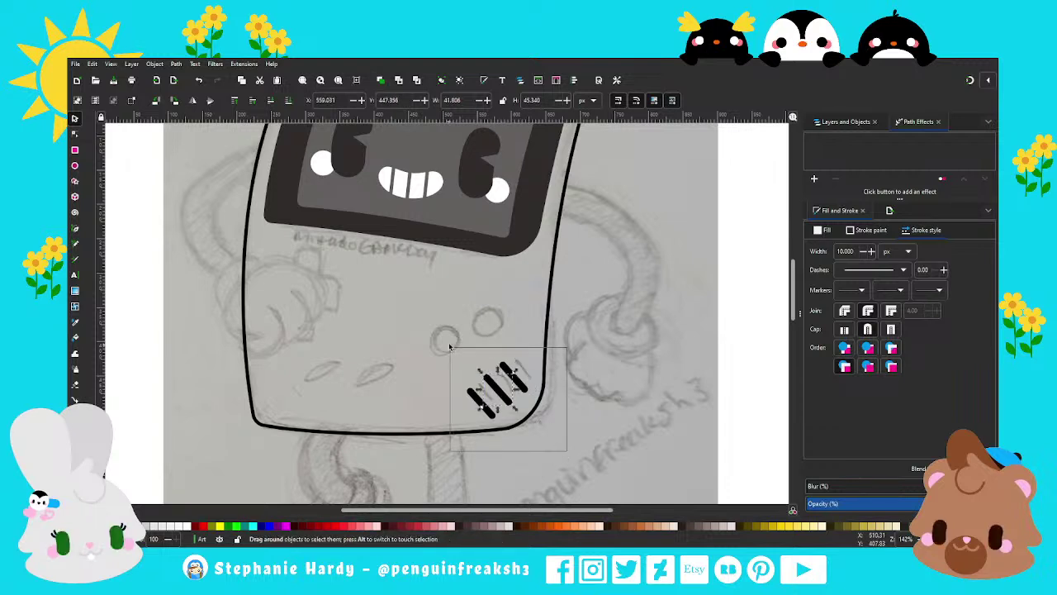
left_click_drag(521, 387, 523, 386)
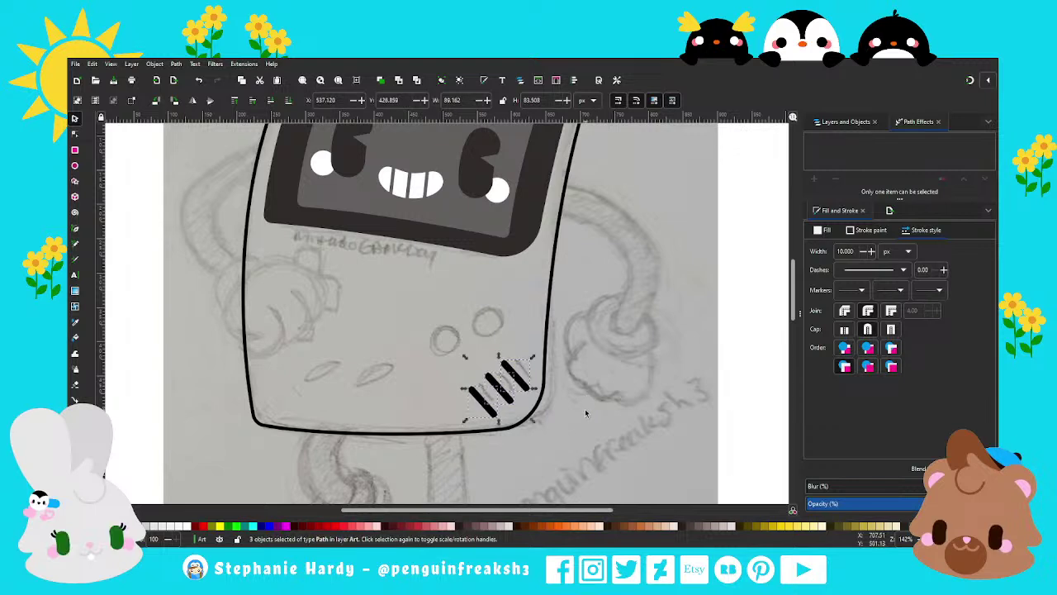
key("Escape")
Step: Draw a circle over the left sketched button and give it a dark grey fill
scroll(577, 380, "down", 1)
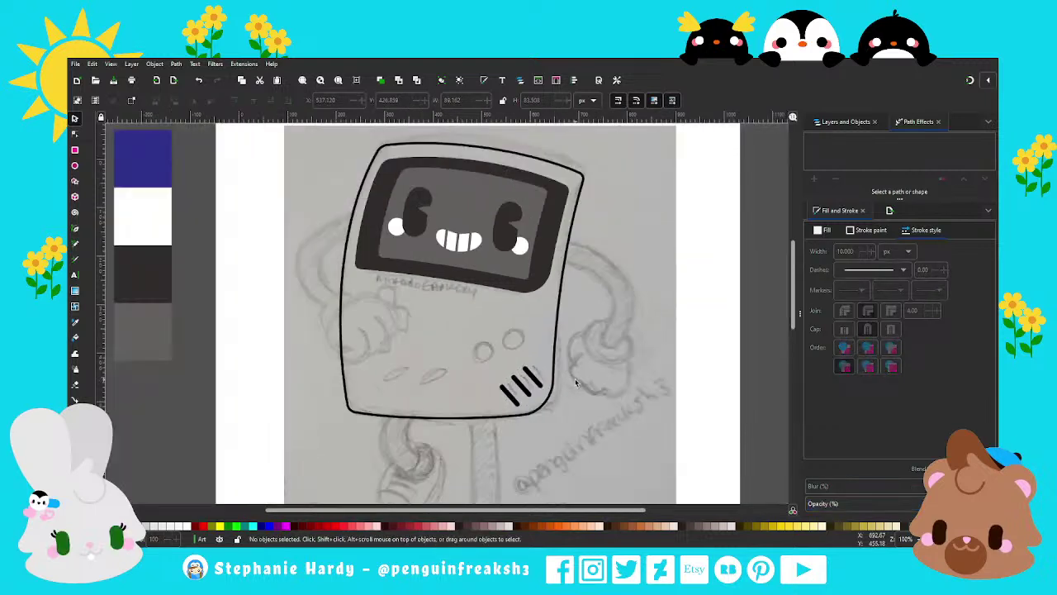
left_click(76, 166)
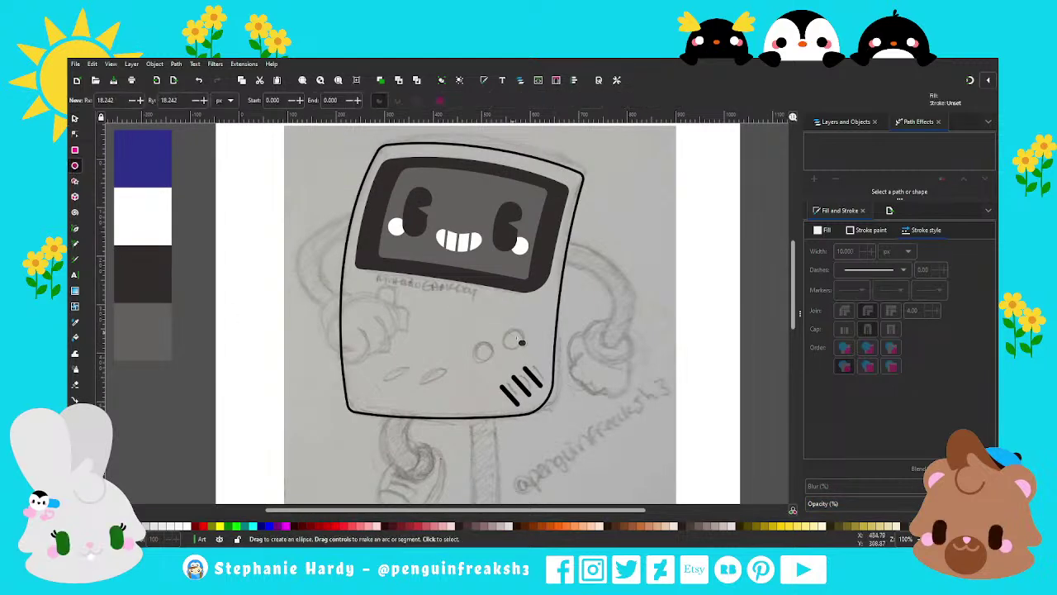
left_click_drag(466, 337, 504, 375)
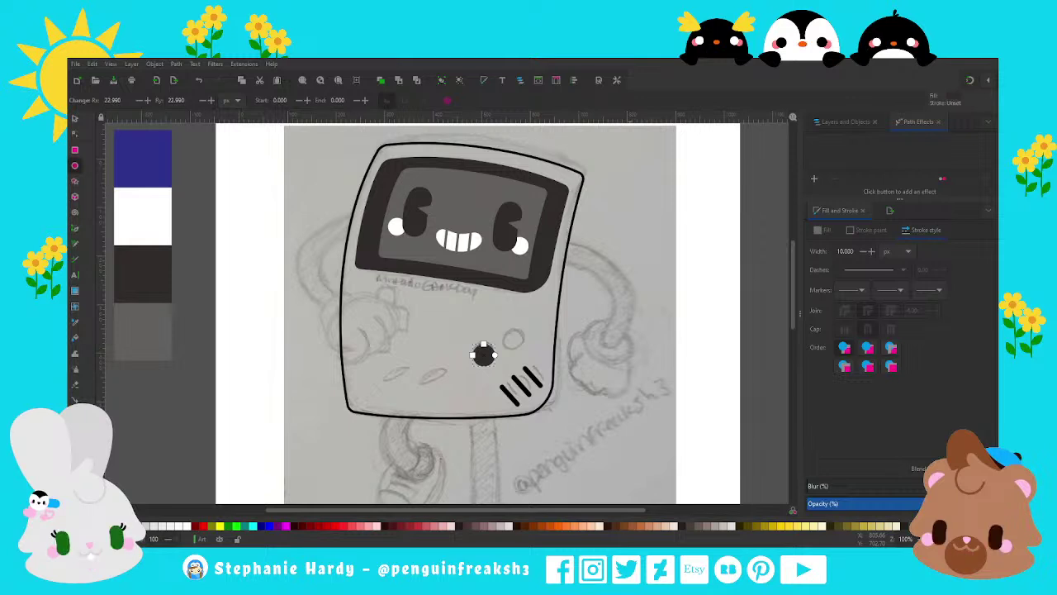
left_click(827, 230)
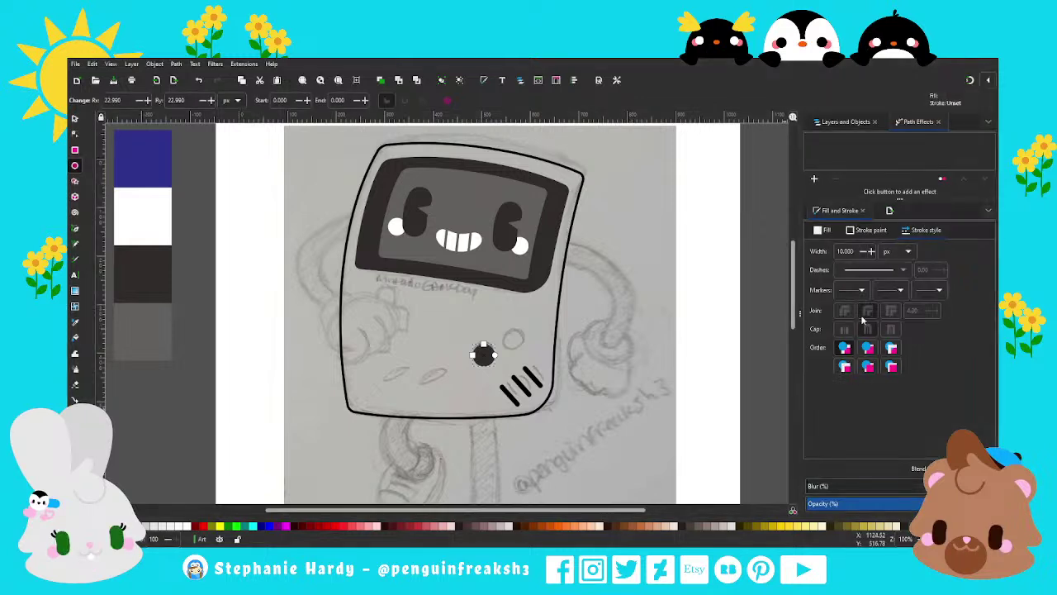
left_click(827, 230)
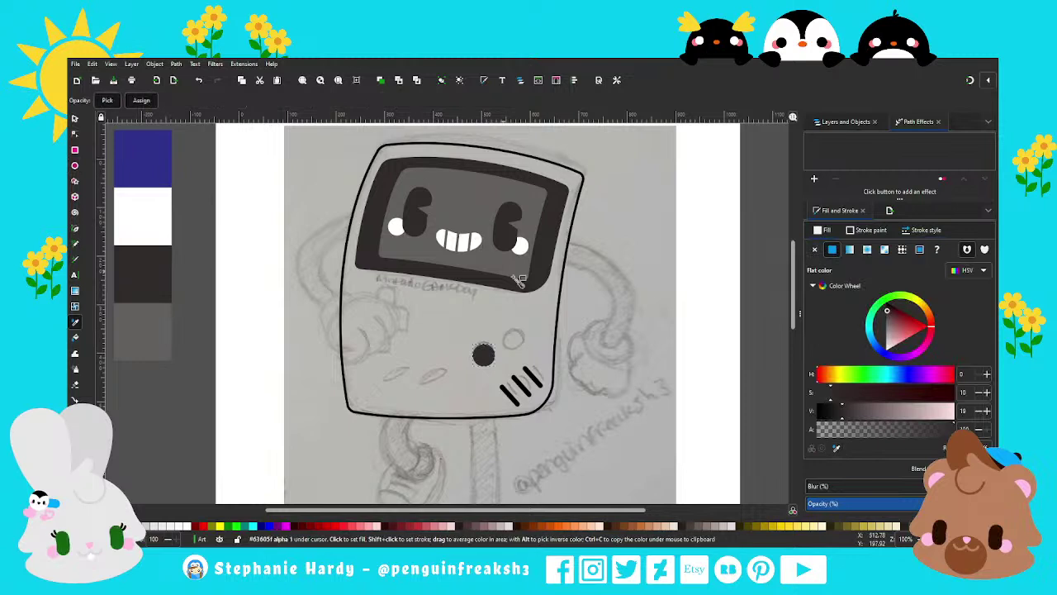
Step: Move a copy of the circle onto the upper-right sketched button
key("s")
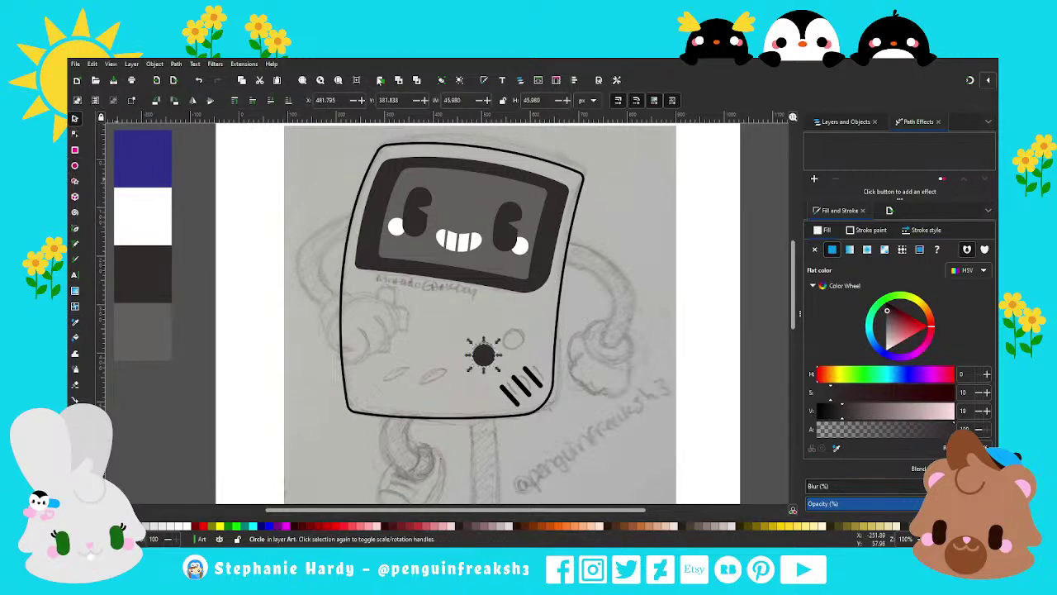
left_click_drag(481, 363, 513, 337)
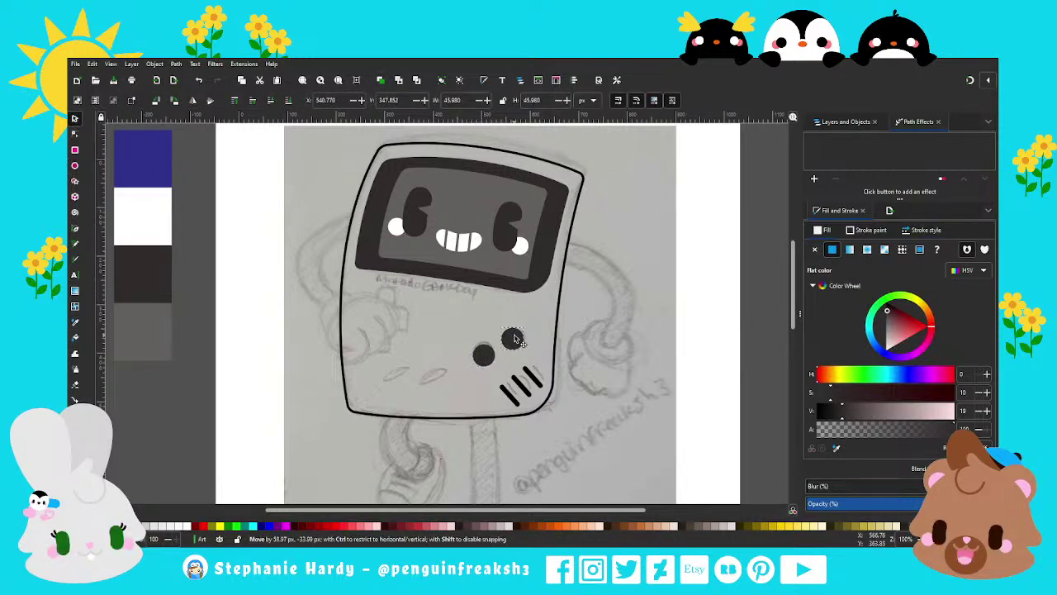
left_click(513, 337)
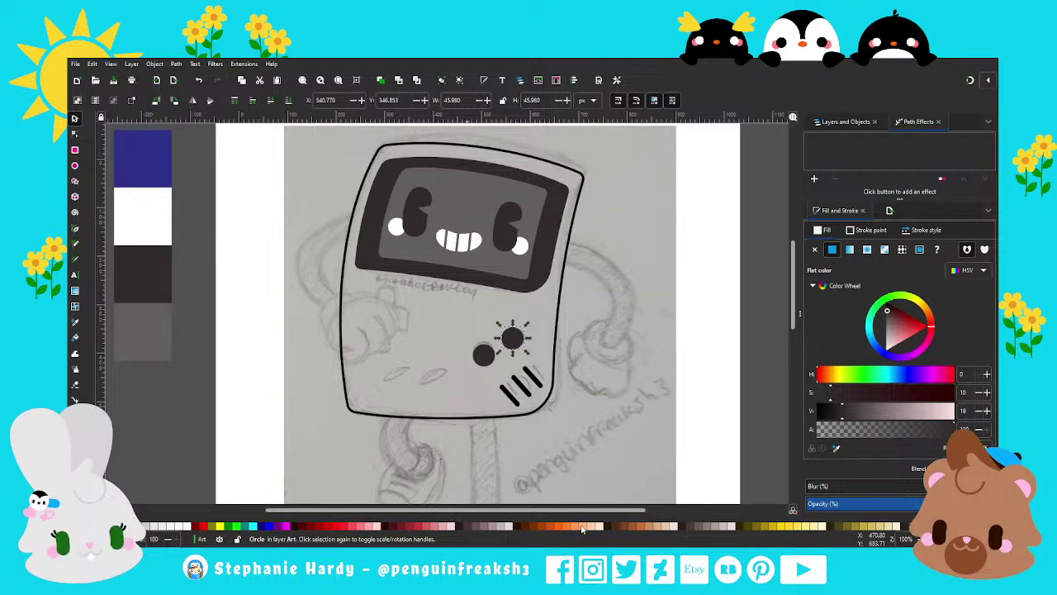
Step: Draw a short slanted dash with stroke width 20, coloured dark grey via the Dropper
left_click(74, 228)
left_click(387, 383)
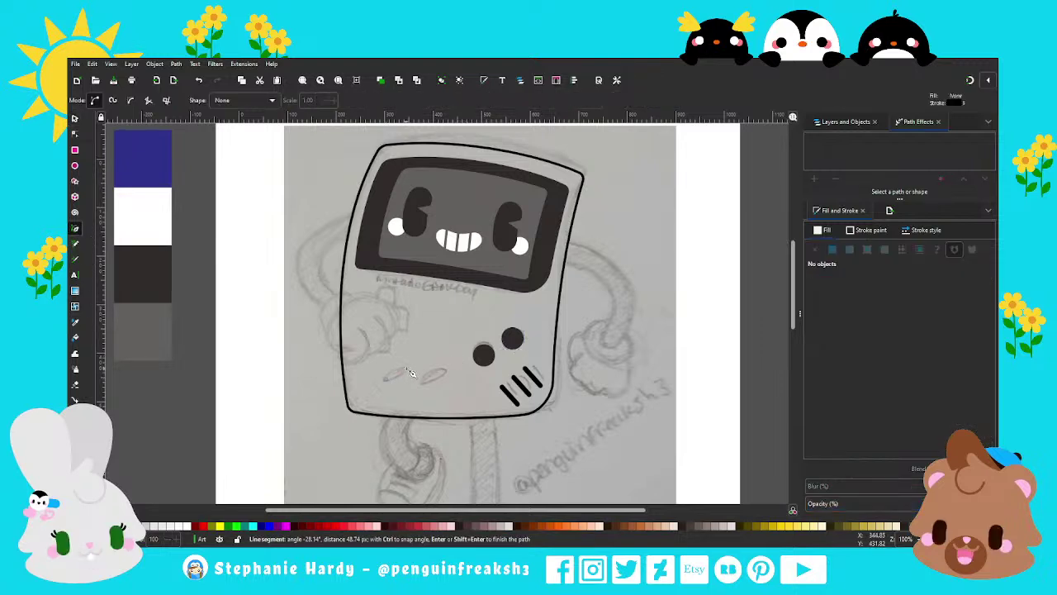
double_click(408, 371)
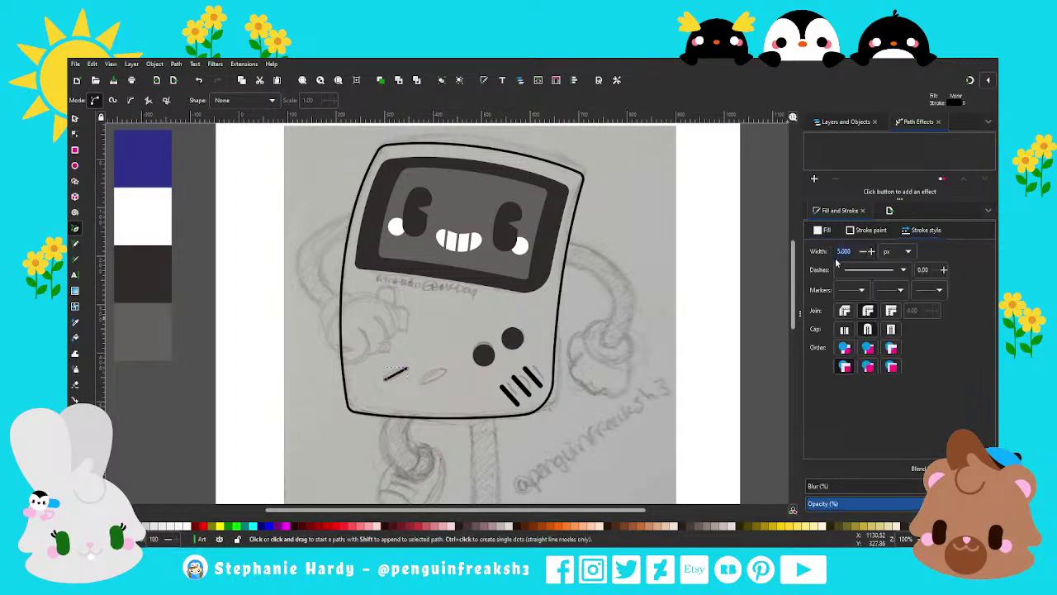
type("20.000")
key("Return")
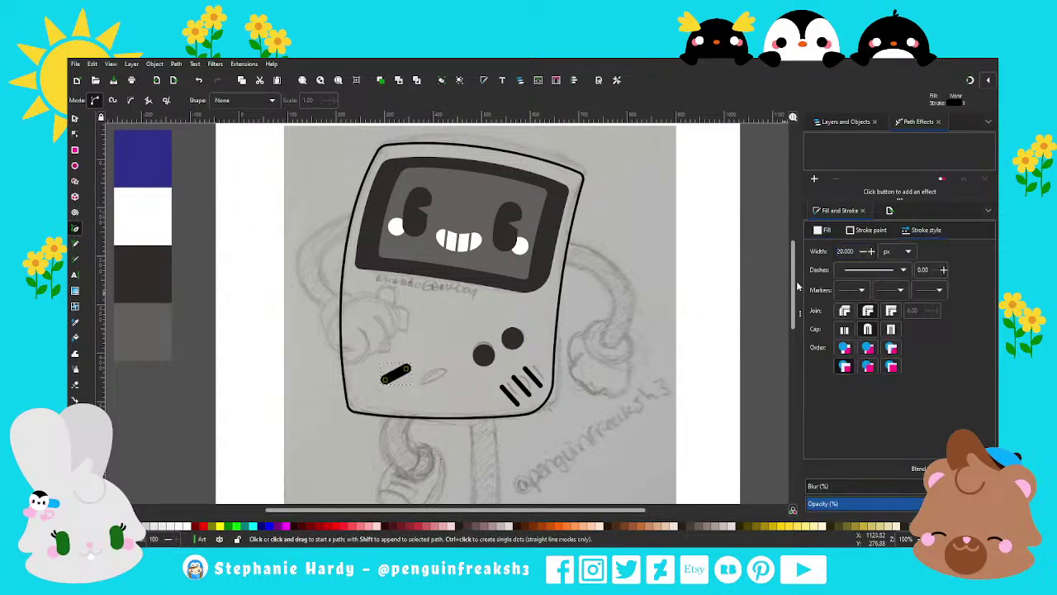
left_click(874, 230)
key("d")
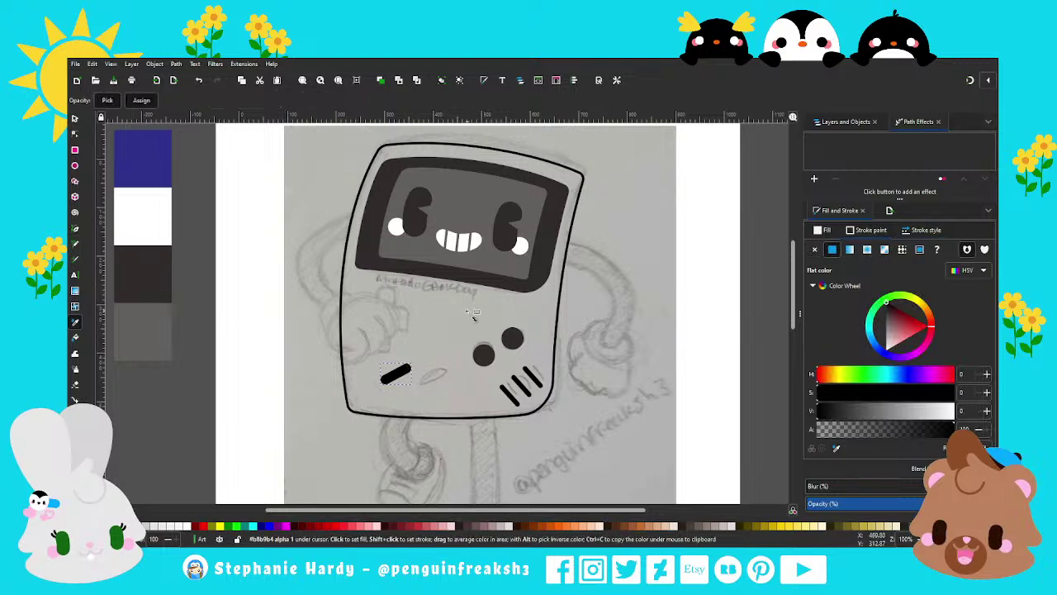
left_click(485, 262)
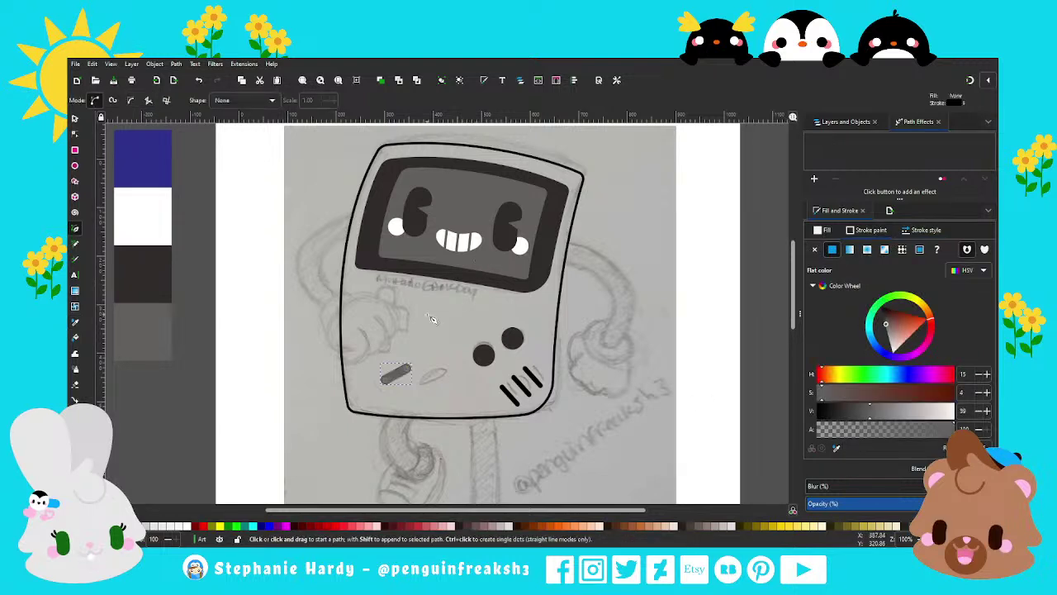
Step: Duplicate the grey dash and place the copy on the right sketched button
key("s")
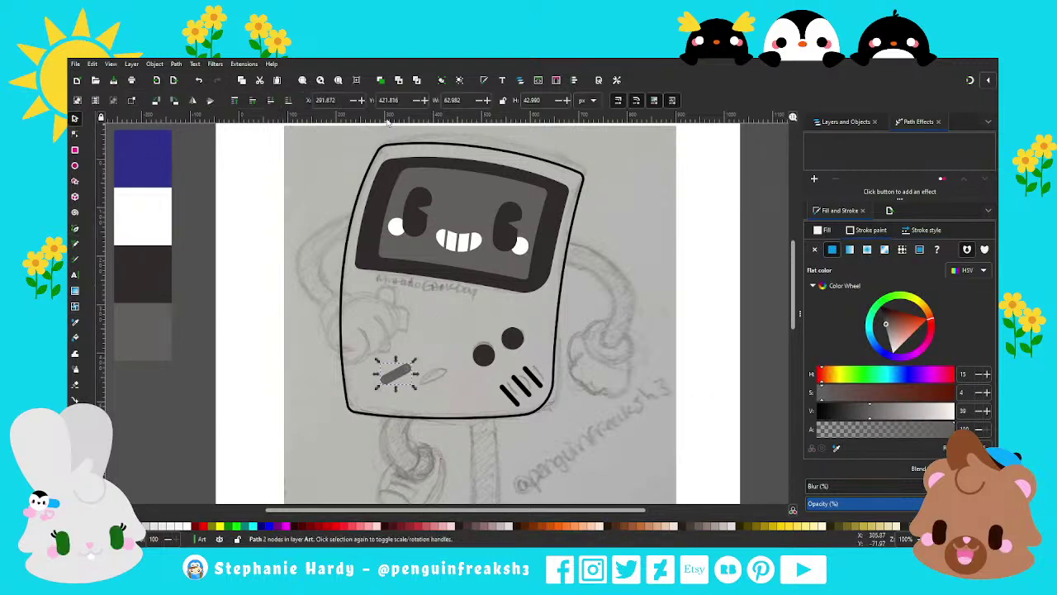
key("ctrl+d")
left_click_drag(405, 377, 438, 380)
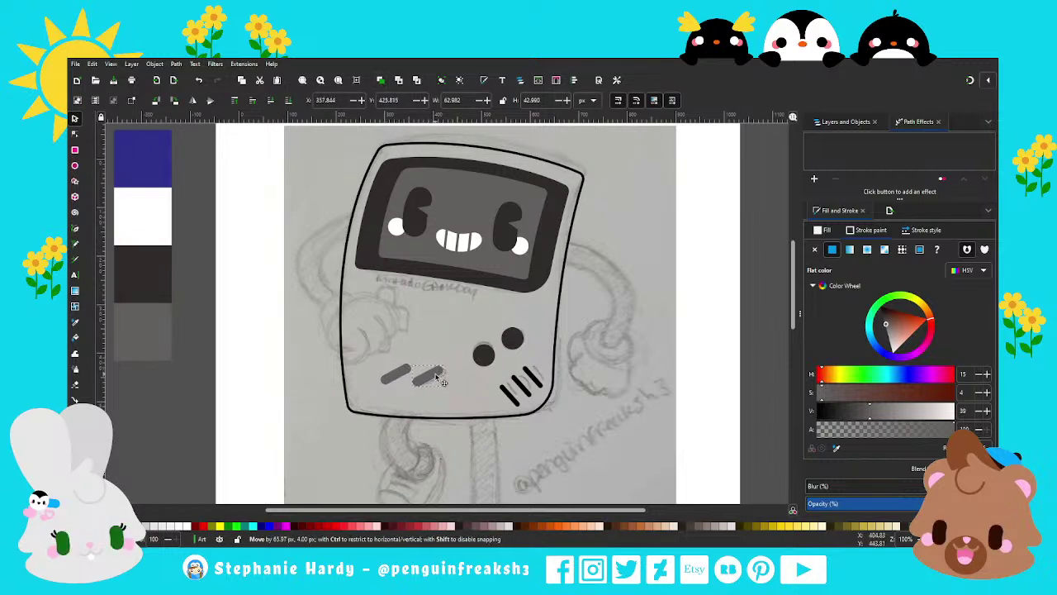
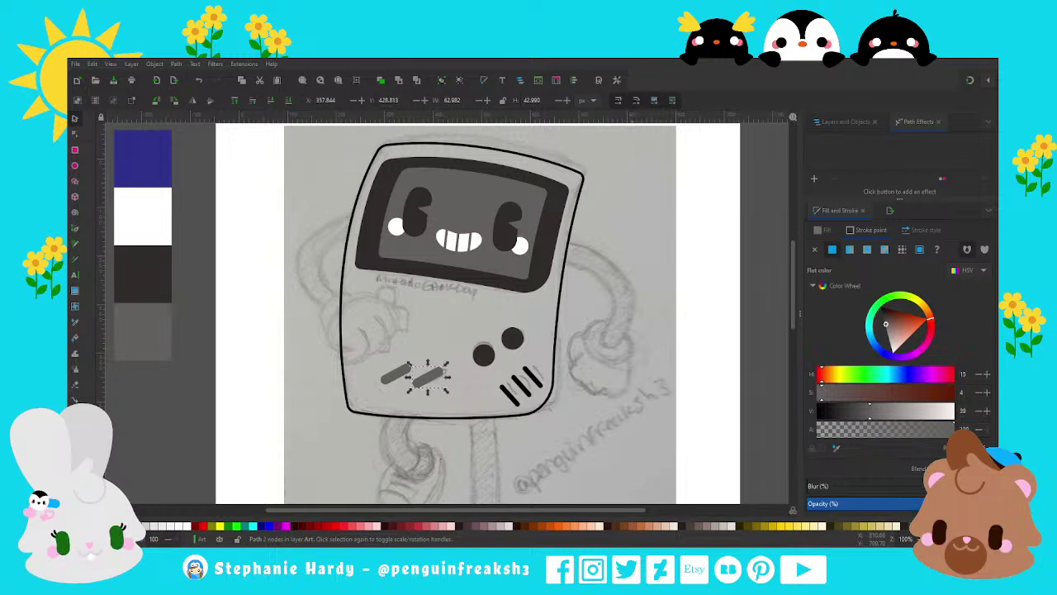
Step: Draw a dark rounded rectangle on the body with no outline, stretched slightly taller
left_click(486, 385)
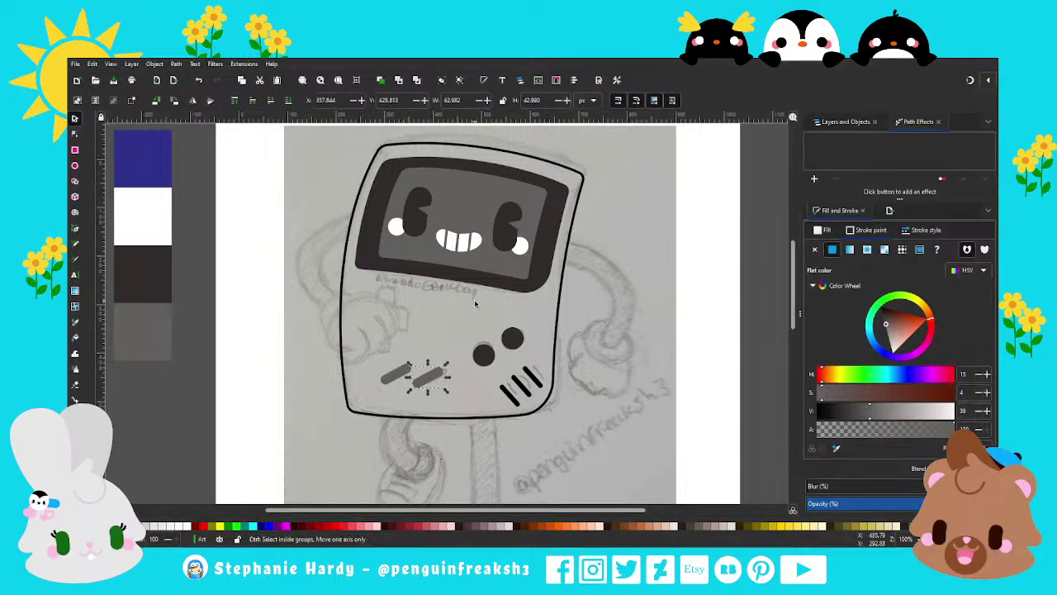
left_click(75, 228)
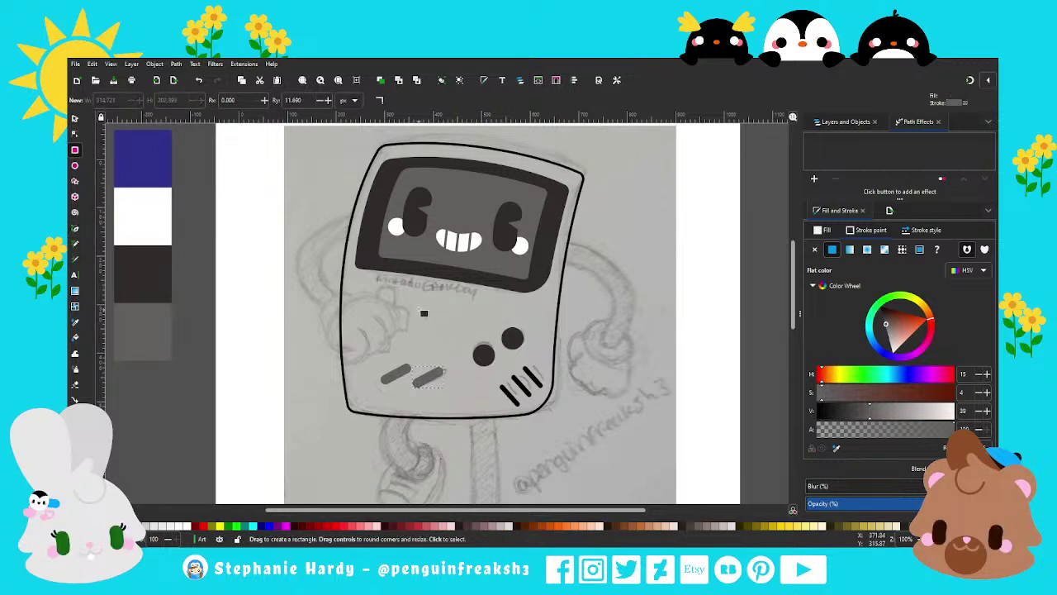
left_click_drag(417, 304, 444, 348)
left_click(871, 229)
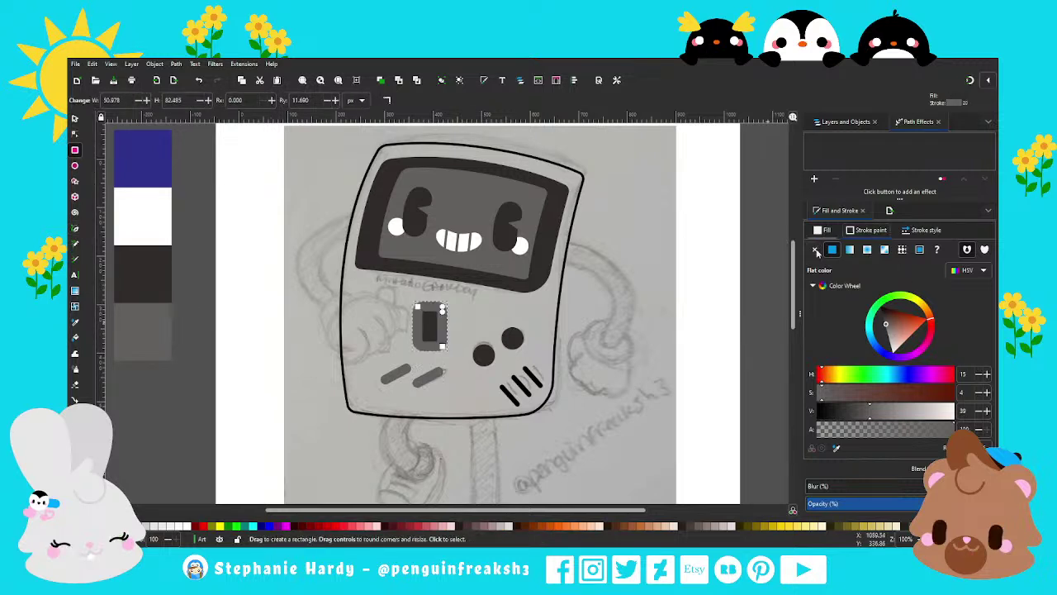
left_click(73, 118)
scroll(438, 318, "up", 1)
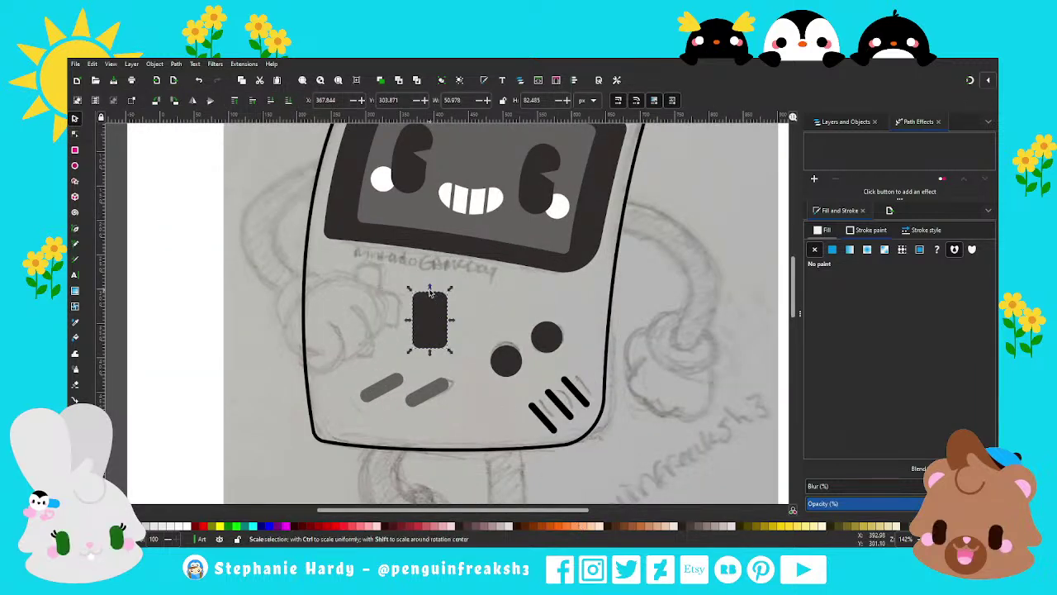
left_click_drag(429, 286, 429, 280)
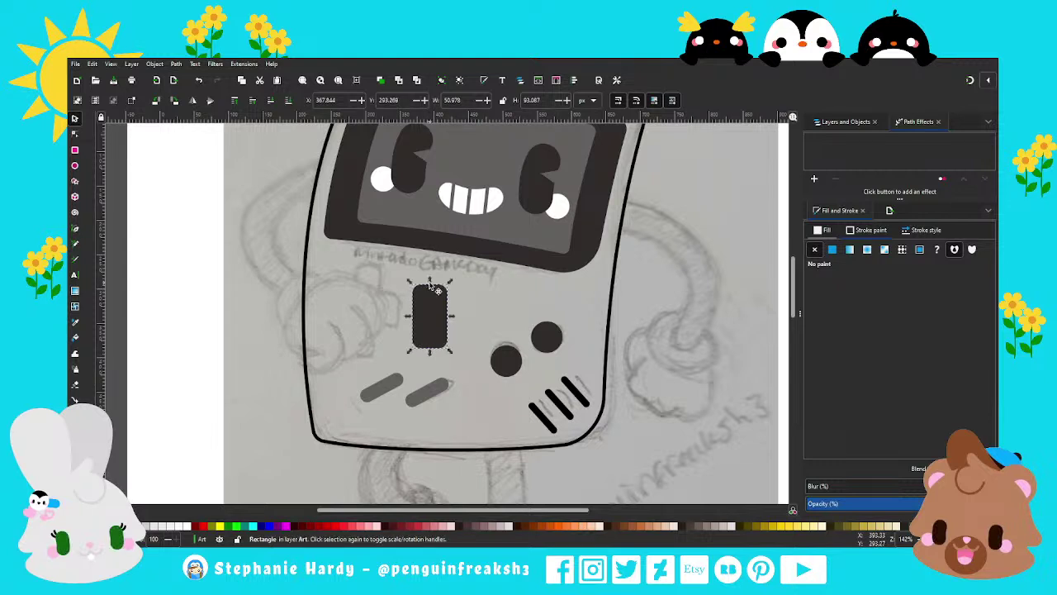
Step: Turn the copy 90° into a cross, then move and tilt it under the logo
left_click(174, 101)
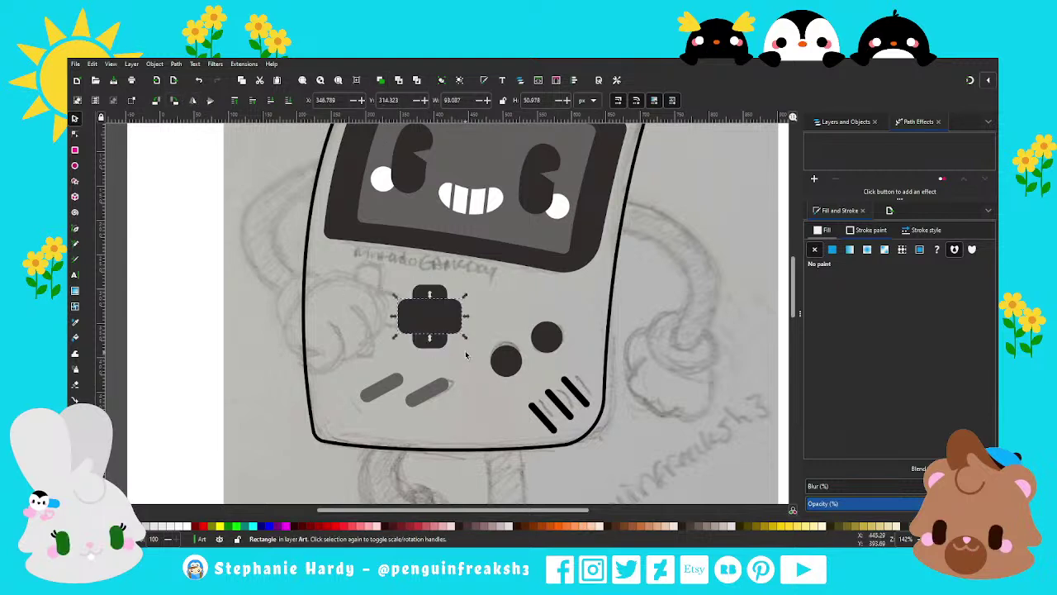
key("Escape")
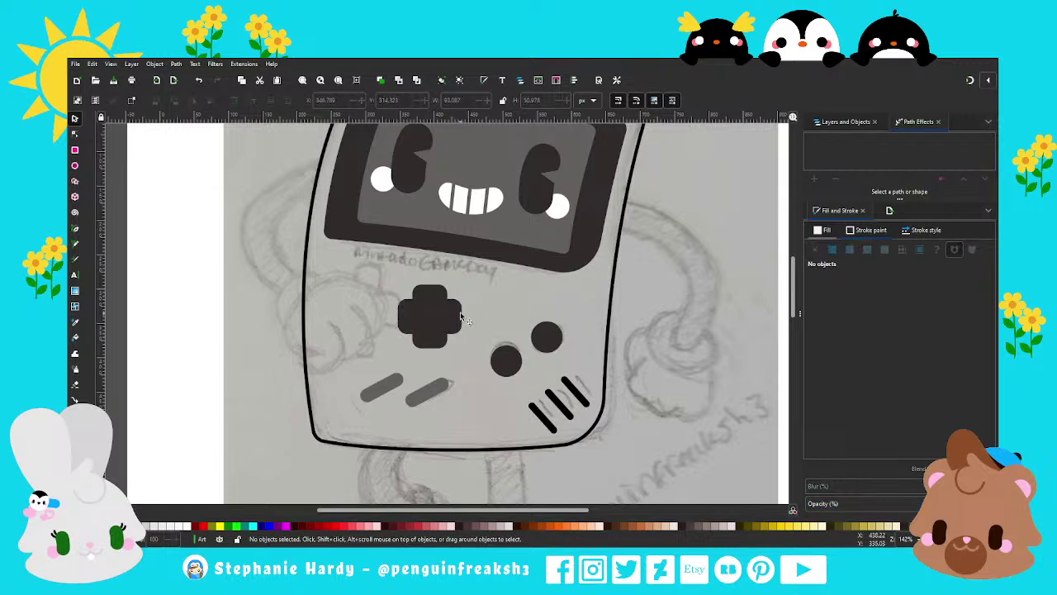
left_click(461, 314)
left_click(437, 293, "shift")
mouse_move(436, 294)
left_mouse_down()
mouse_move(371, 281)
mouse_move(387, 312)
left_mouse_up()
left_click(386, 312)
left_click_drag(394, 274, 397, 271)
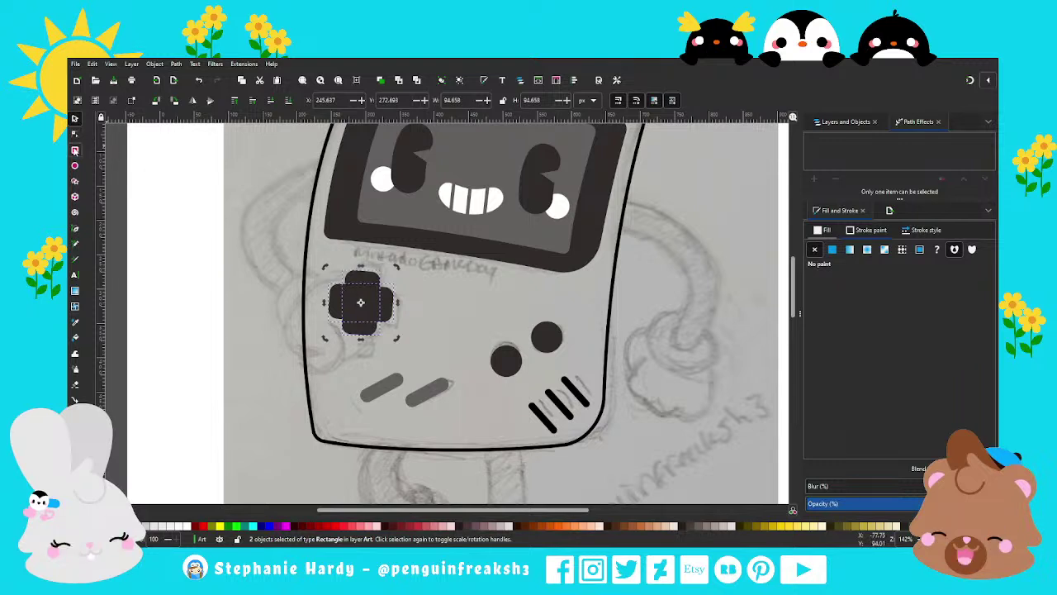
key("r")
key("s")
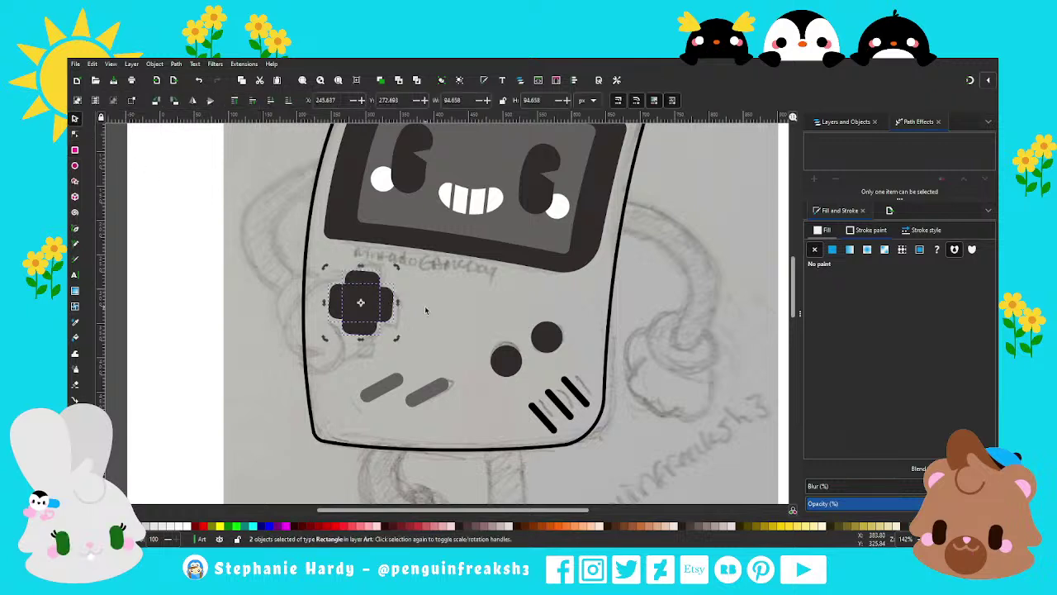
key("Escape")
Step: Adjust the corner rounding of both D-pad rectangles
key("n")
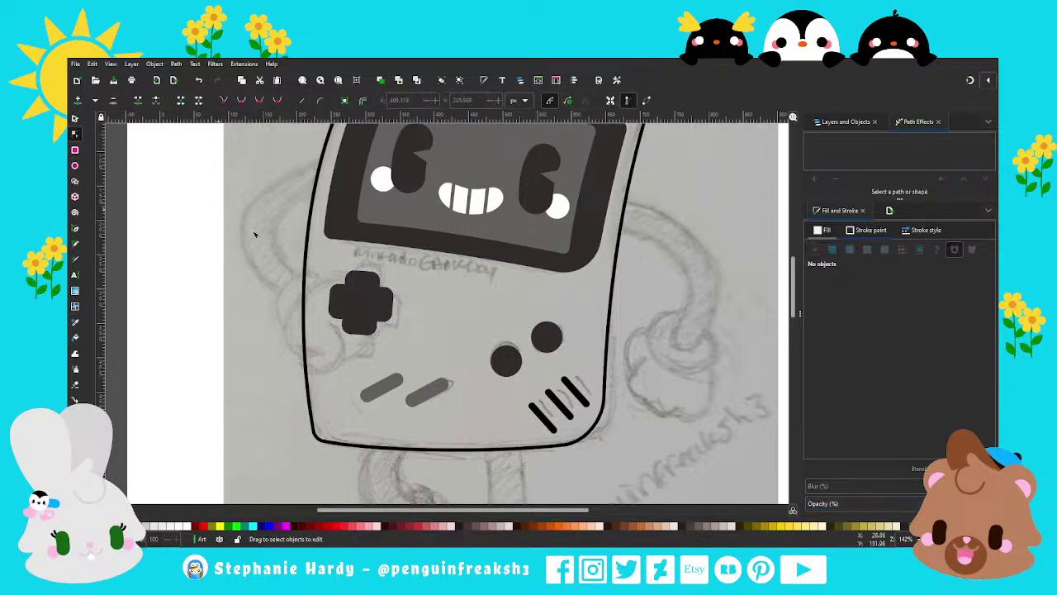
left_click(75, 119)
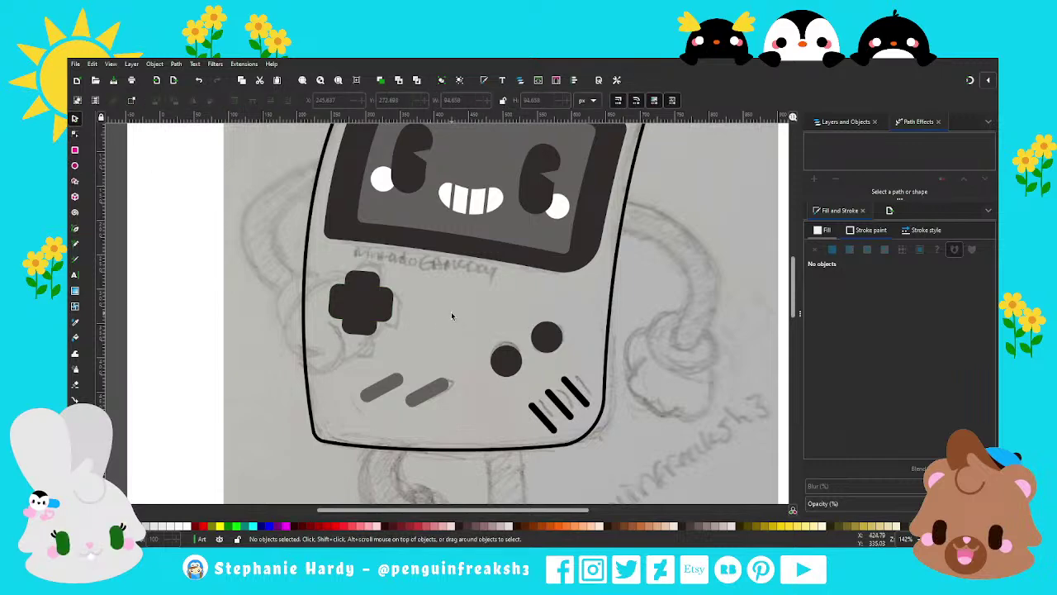
scroll(452, 315, "down", 1)
scroll(429, 314, "up", 2)
scroll(417, 312, "up", 1)
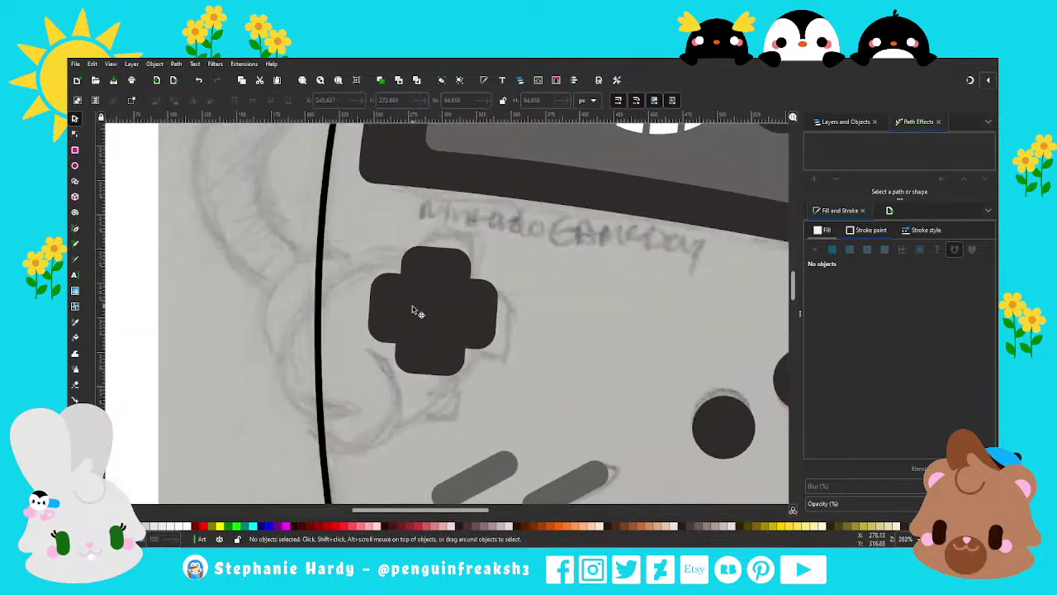
scroll(427, 263, "down", 1)
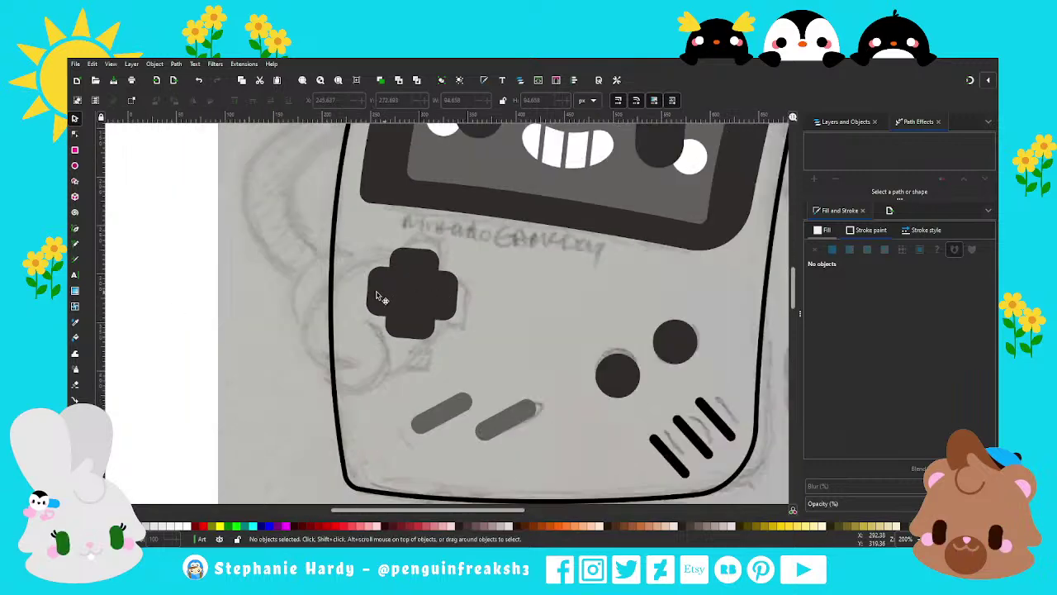
scroll(458, 339, "down", 1)
scroll(463, 336, "down", 1)
scroll(426, 319, "up", 1)
scroll(419, 314, "up", 1)
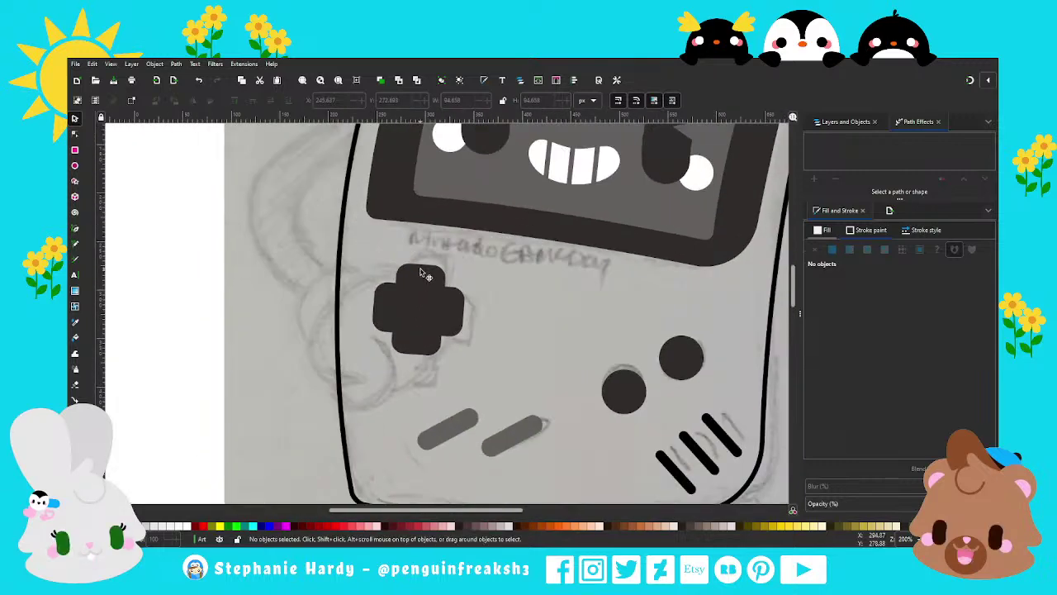
left_click(422, 280)
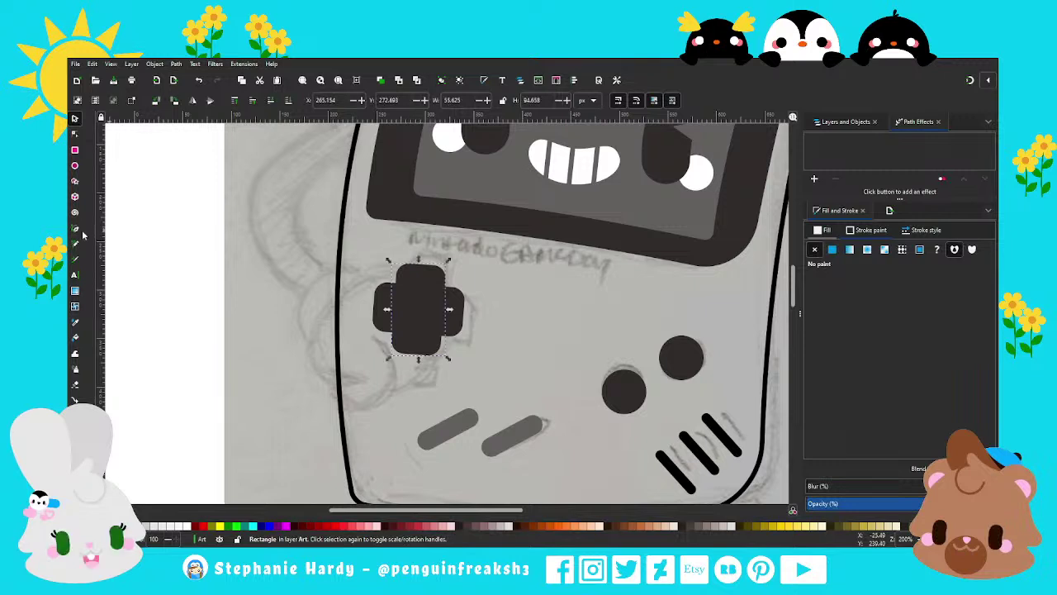
left_click(75, 151)
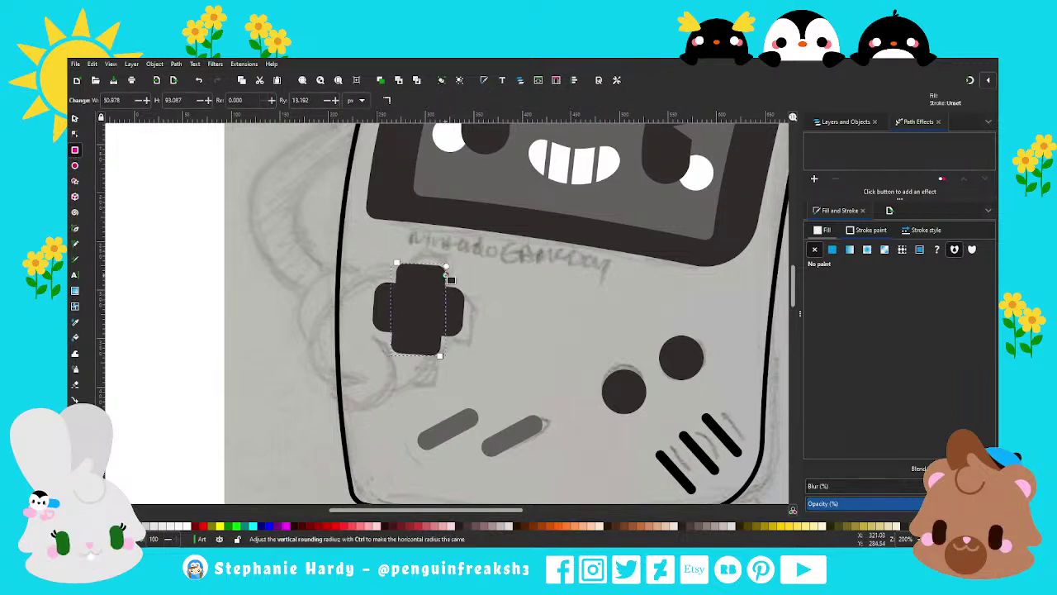
left_click(458, 311)
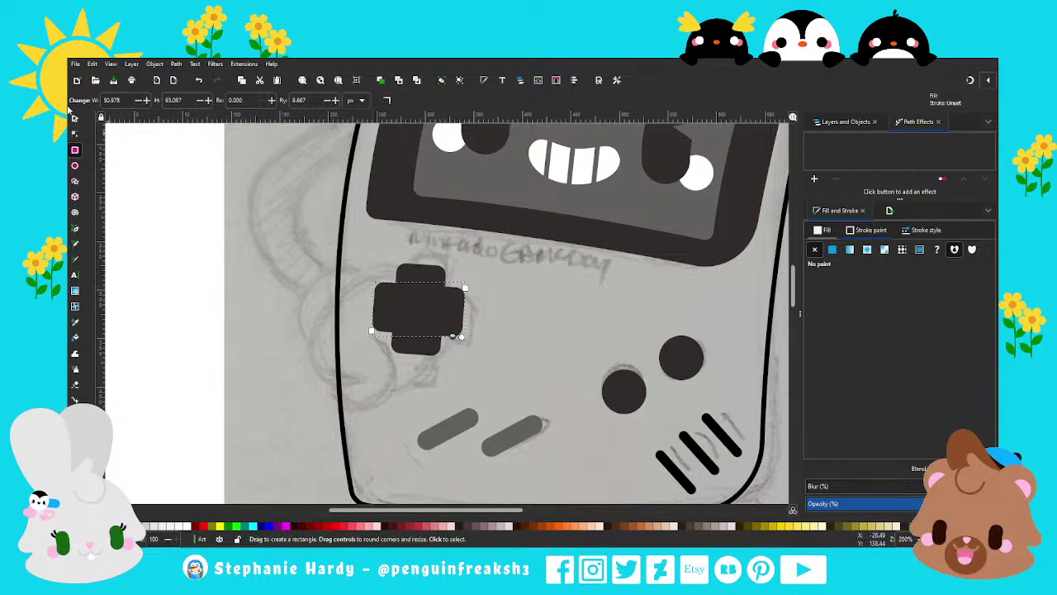
key("s")
left_click(542, 367)
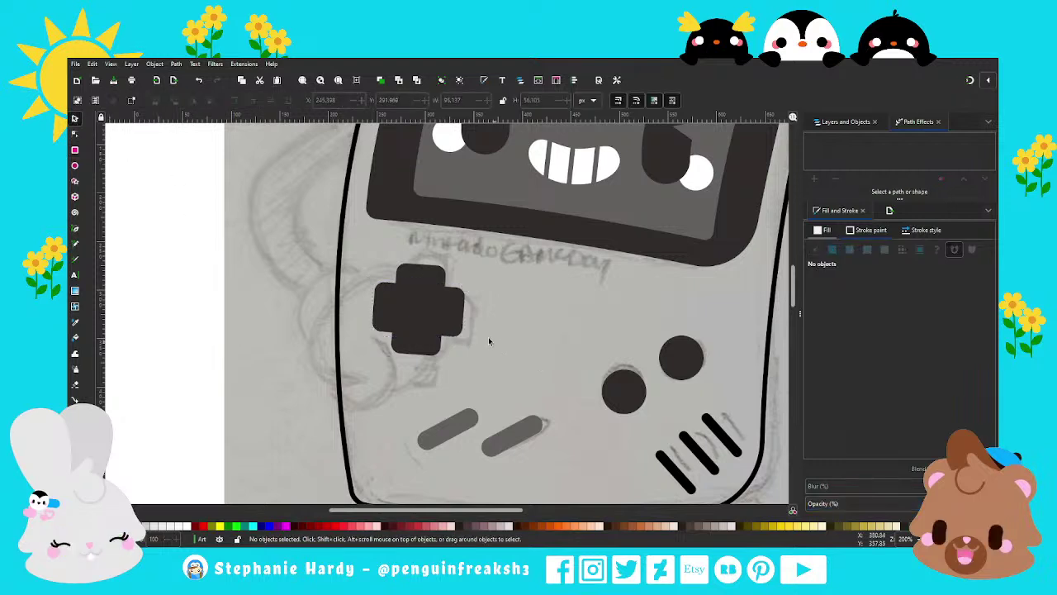
Step: Move the D-pad cross rightward toward the round buttons
key("minus")
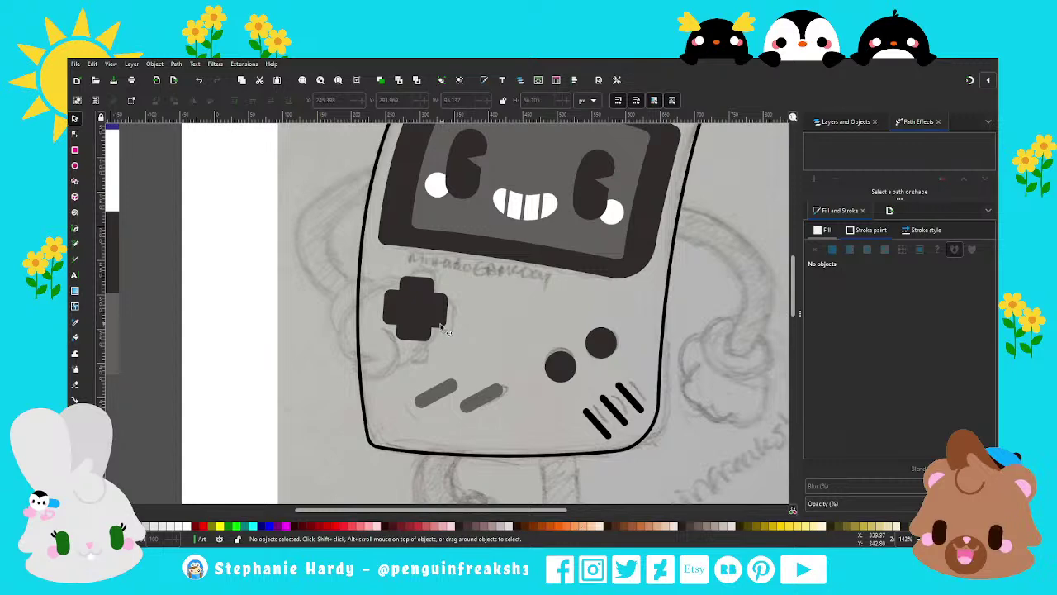
scroll(497, 347, "down", 2)
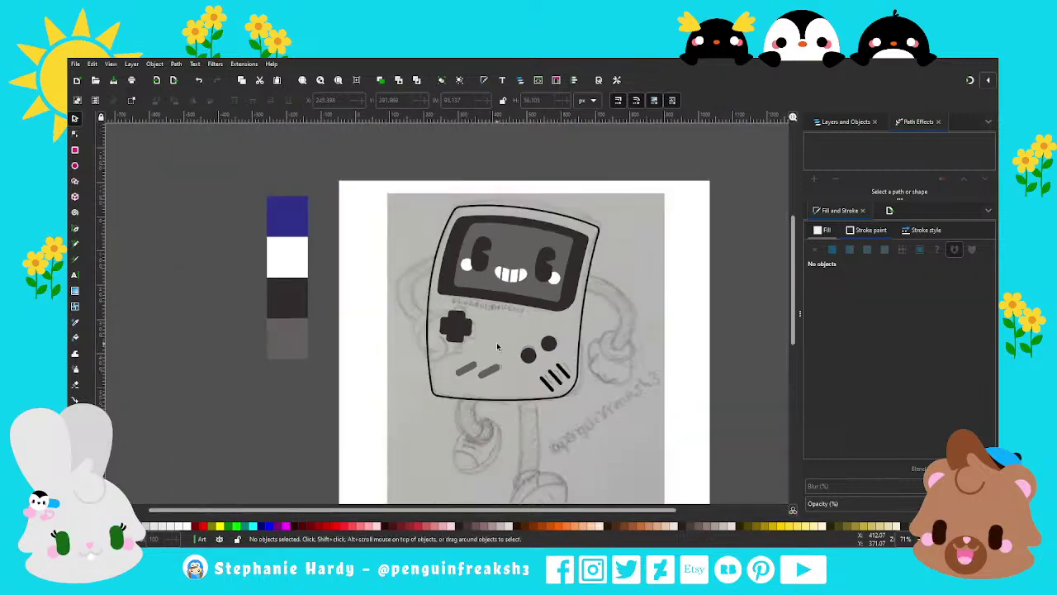
scroll(498, 343, "up", 1)
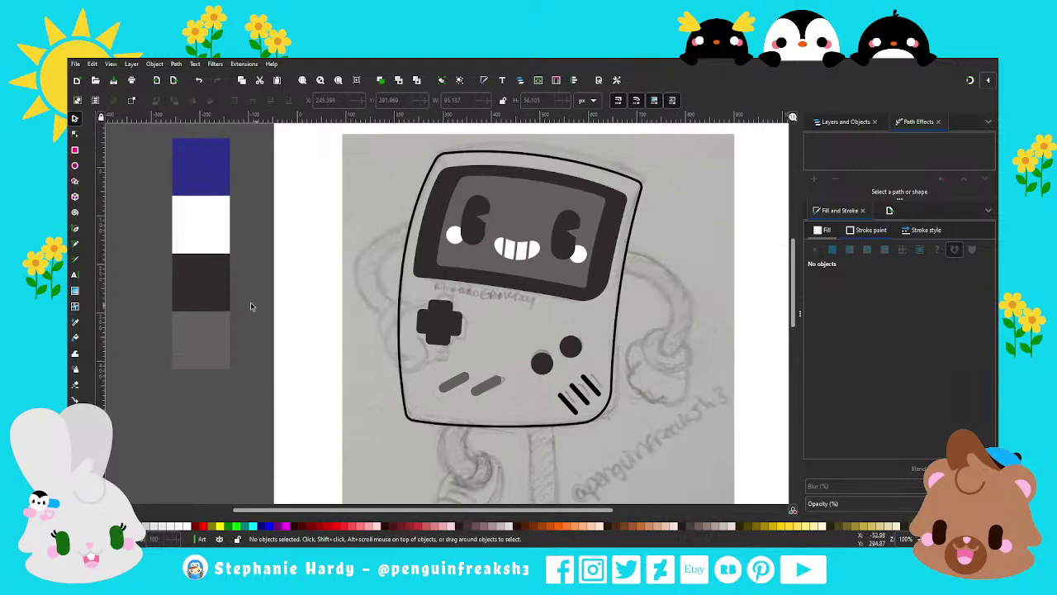
left_click(438, 322)
left_click_drag(438, 324, 490, 330)
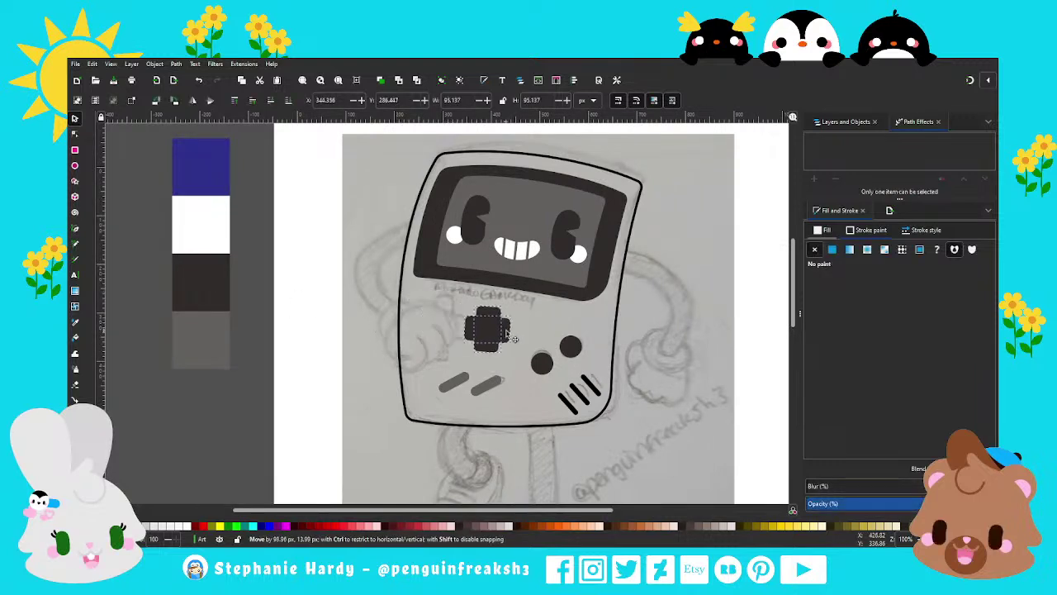
key("Escape")
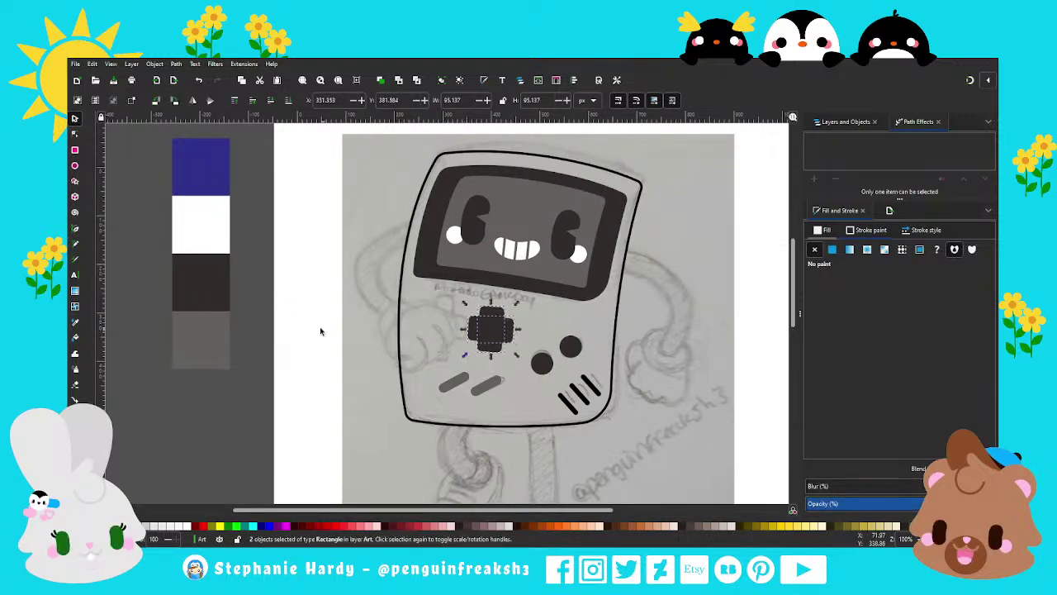
left_click(75, 229)
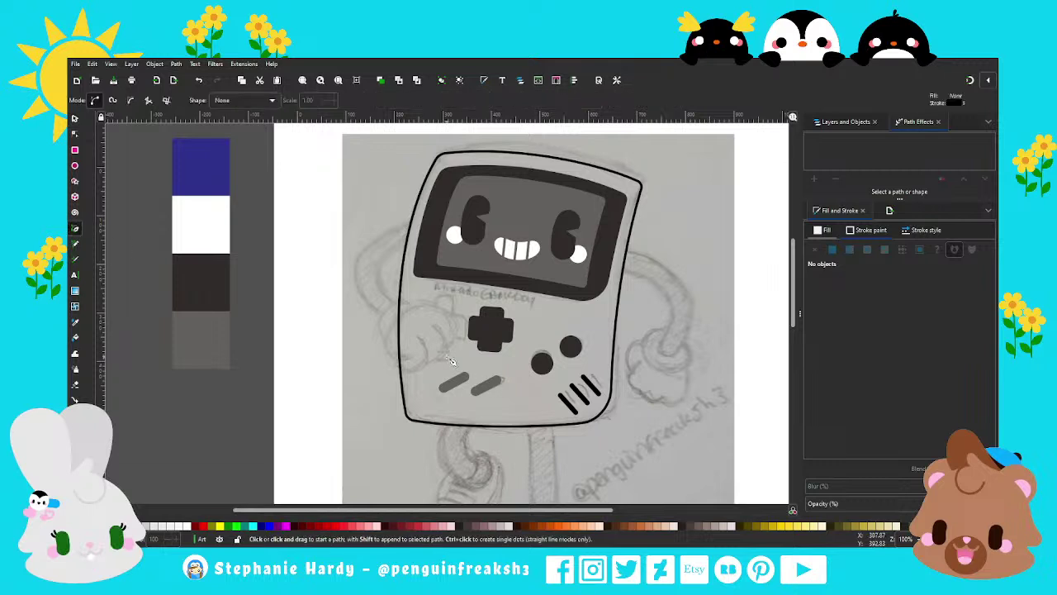
Step: Draw a closed four-corner hand outline over the sketched fist at the body's left edge
scroll(452, 361, "up", 1)
left_click(393, 360)
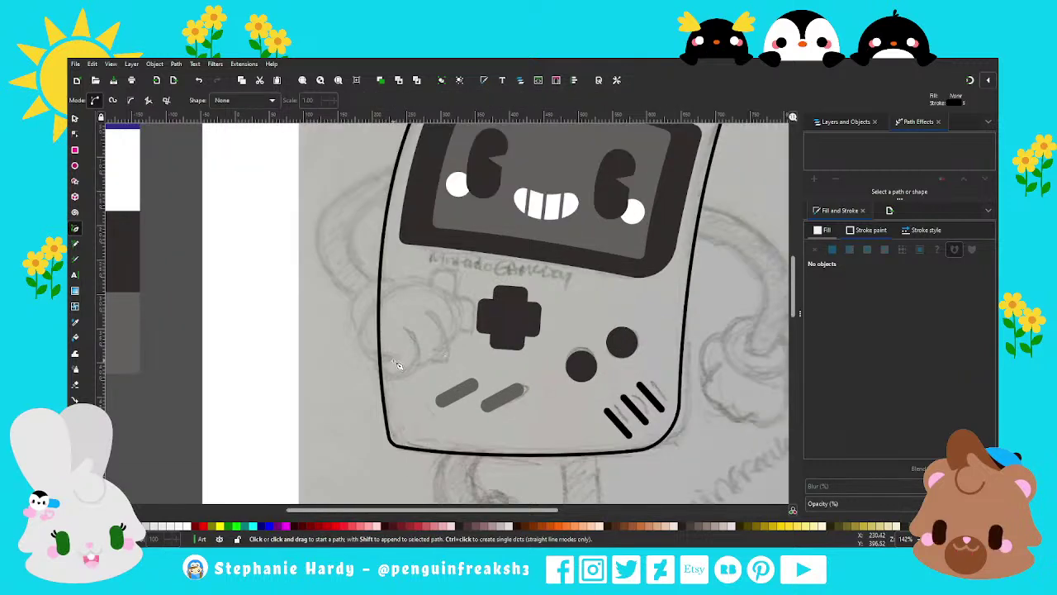
left_click(388, 295)
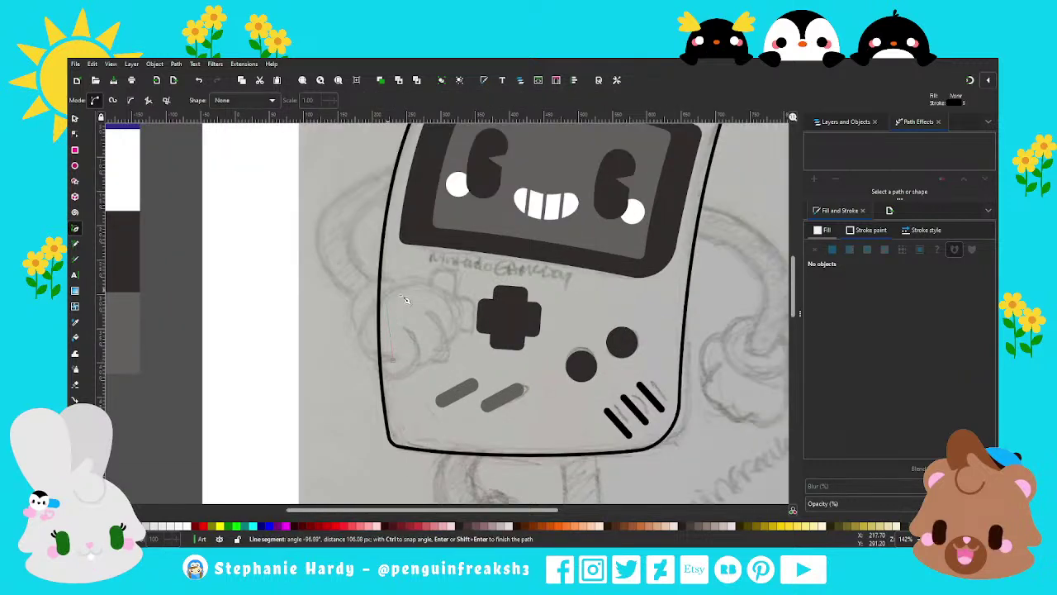
left_click(456, 303)
left_click(435, 364)
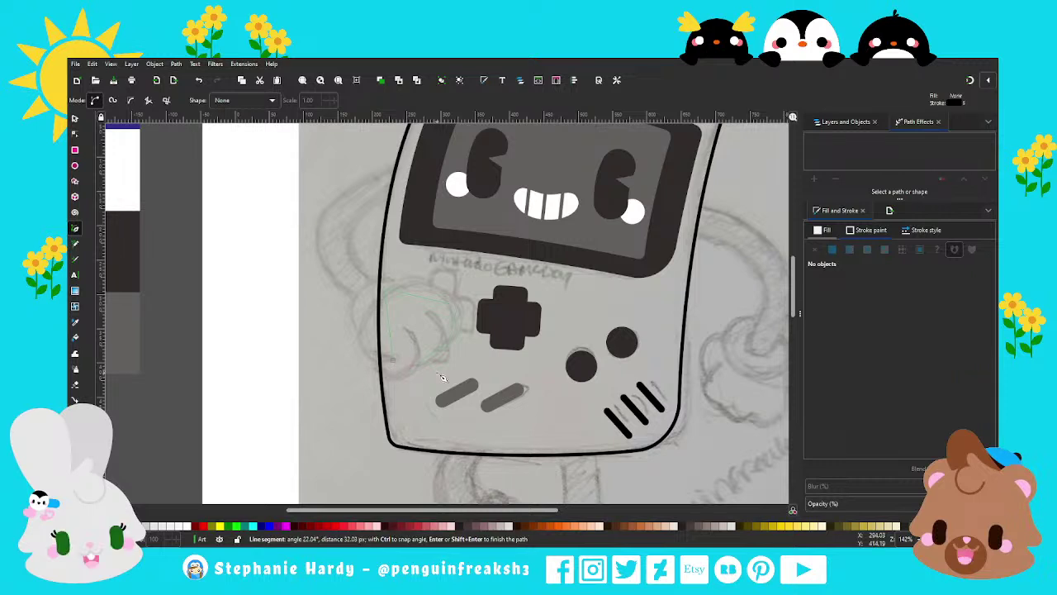
key("Return")
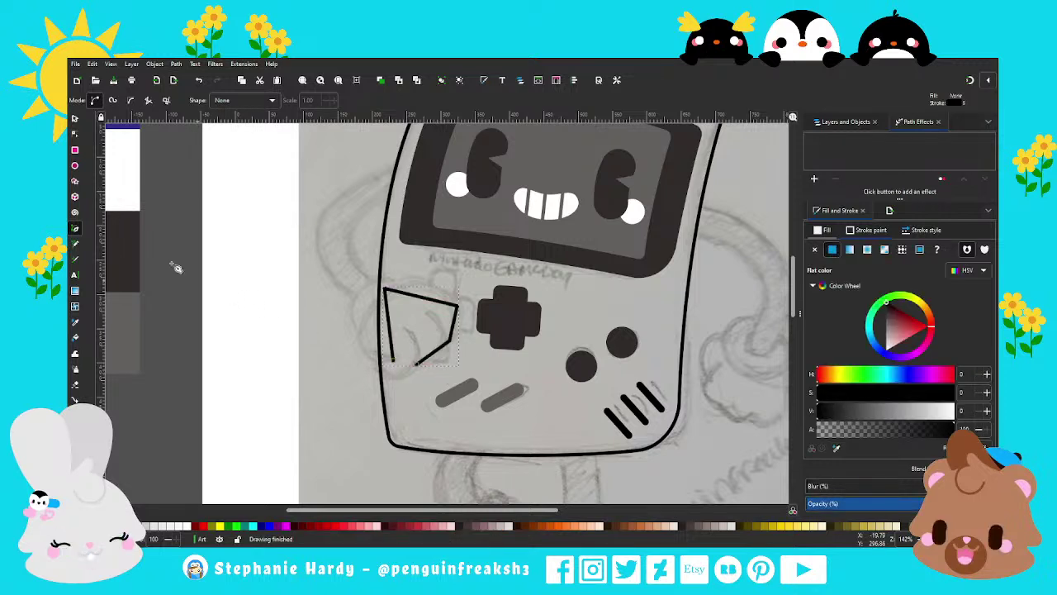
Step: Bend the hand loop's edges into rounded curves that follow the fist sketch
left_click(76, 134)
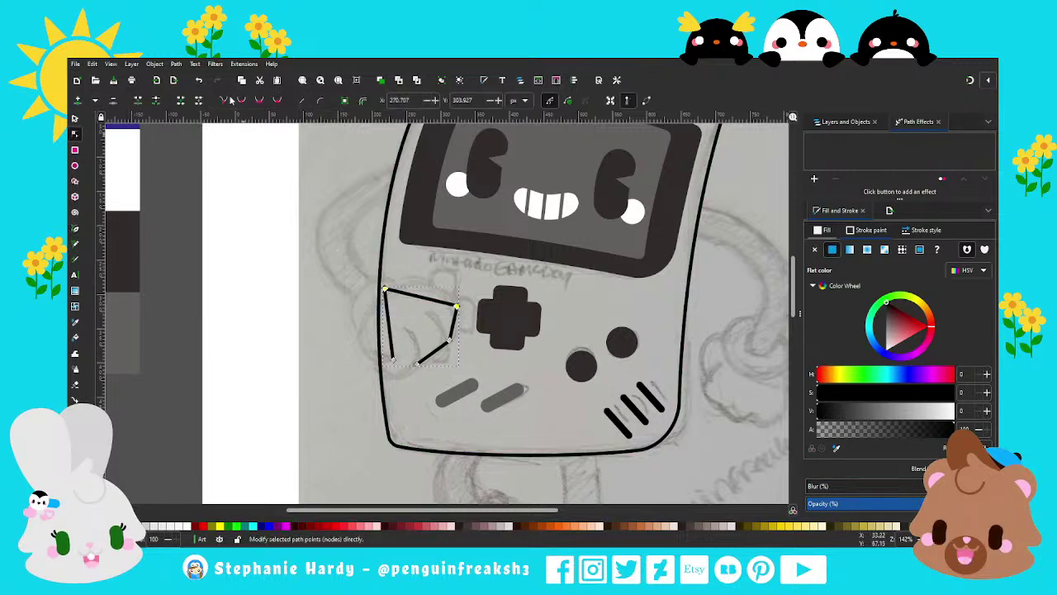
mouse_move(418, 297)
left_mouse_down()
mouse_move(423, 289)
mouse_move(382, 296)
left_mouse_up()
left_click_drag(395, 361, 347, 361)
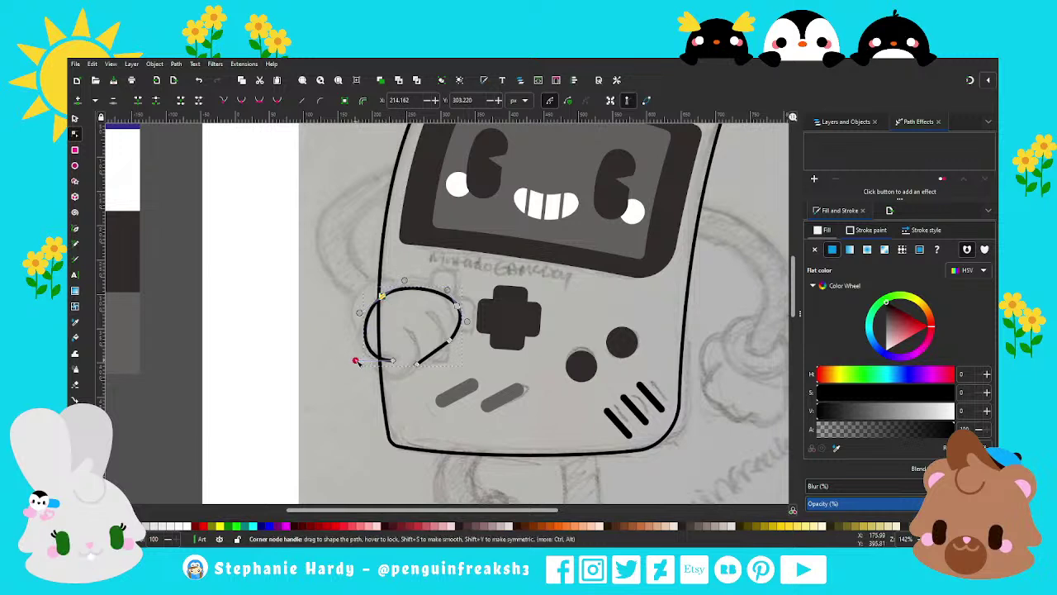
left_click_drag(447, 290, 455, 308)
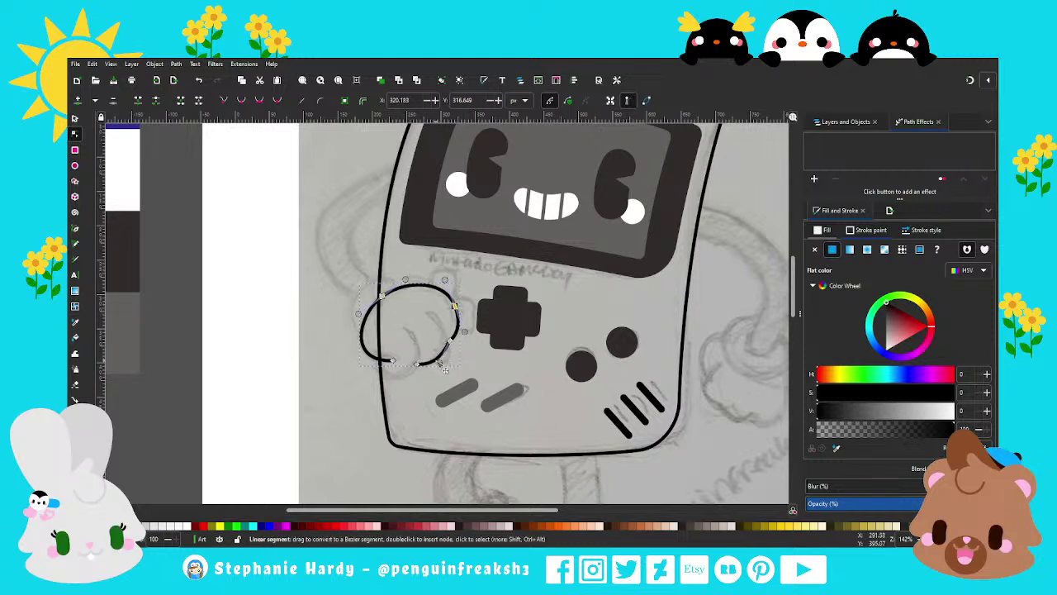
mouse_move(436, 357)
left_mouse_down()
mouse_move(422, 367)
mouse_move(431, 368)
left_mouse_up()
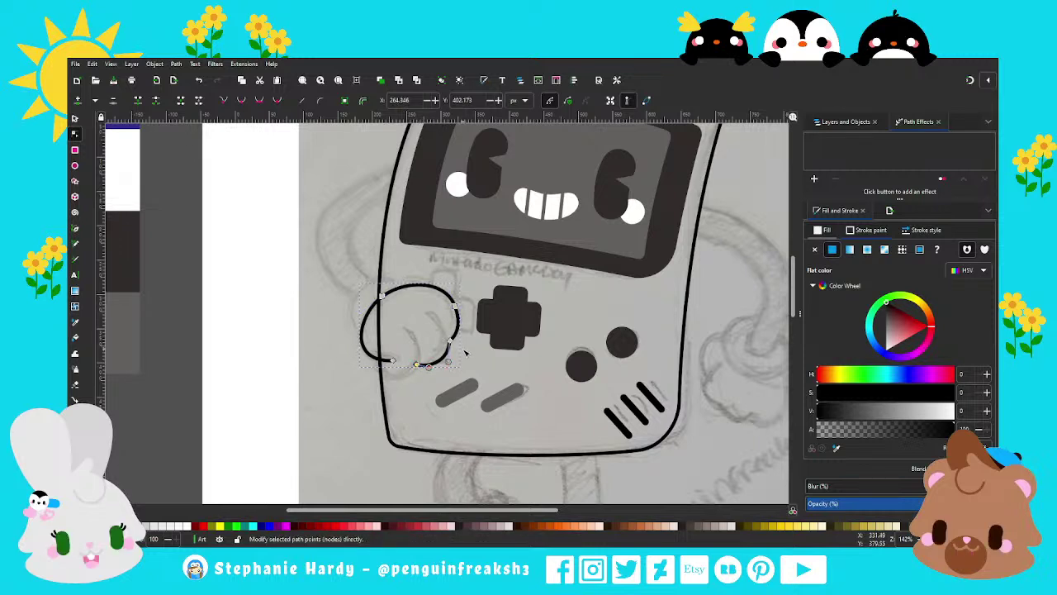
left_click(454, 306)
left_click_drag(445, 278, 444, 285)
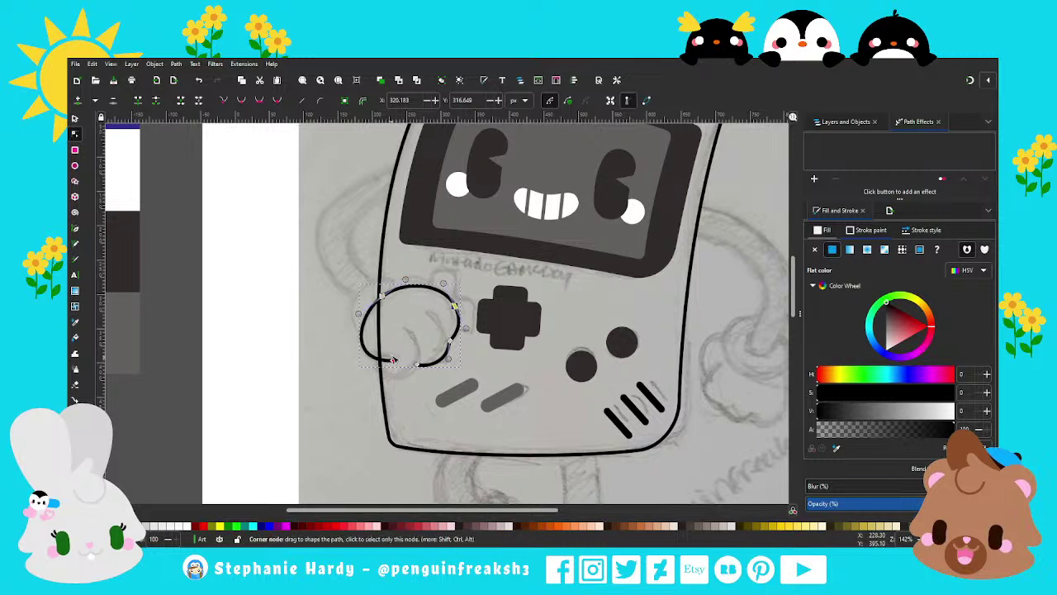
left_click_drag(358, 314, 360, 312)
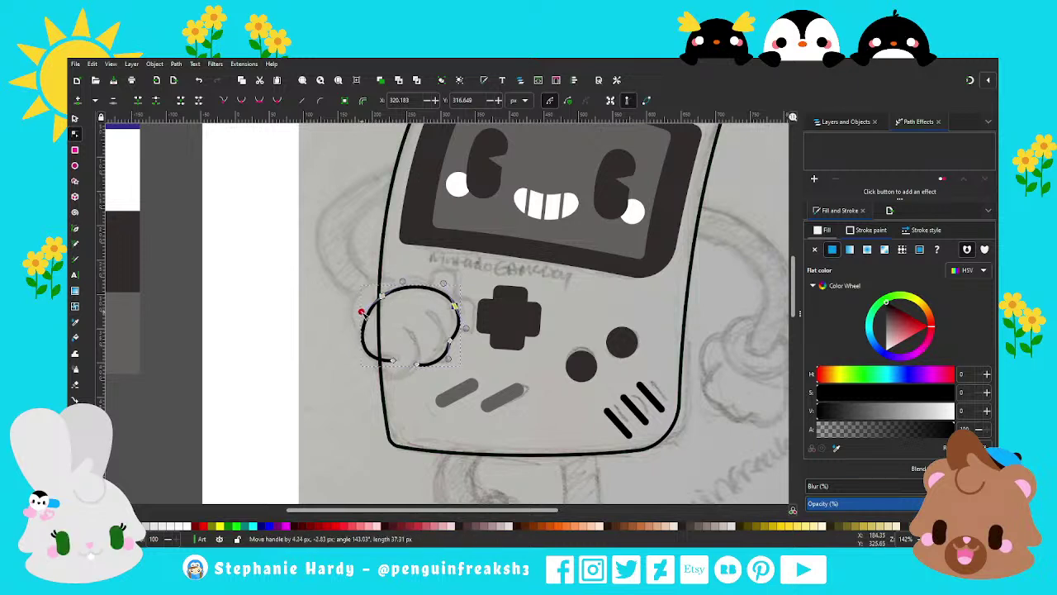
left_click_drag(373, 362, 358, 362)
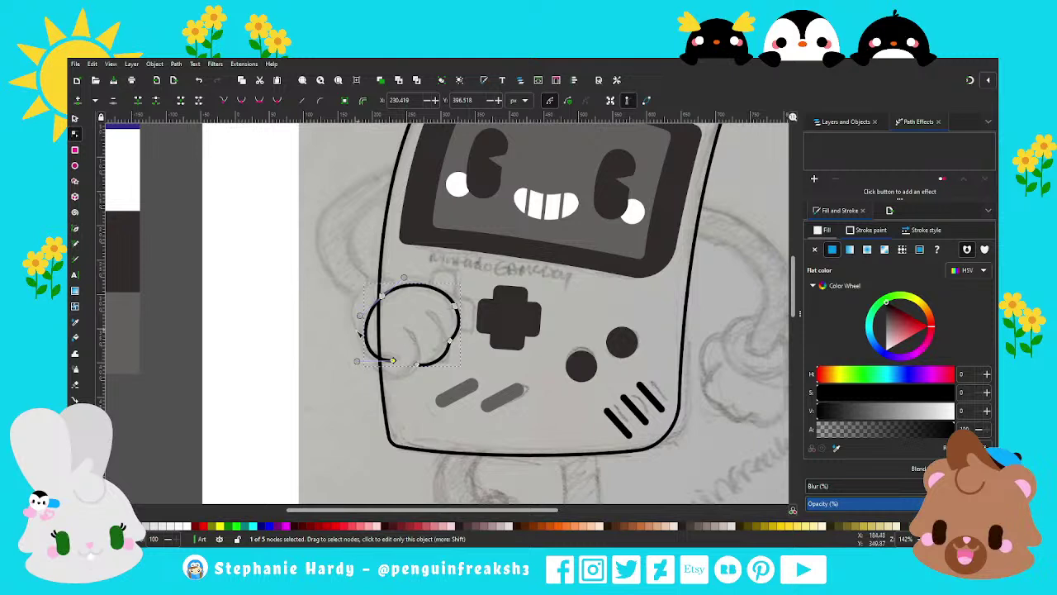
left_click(451, 344)
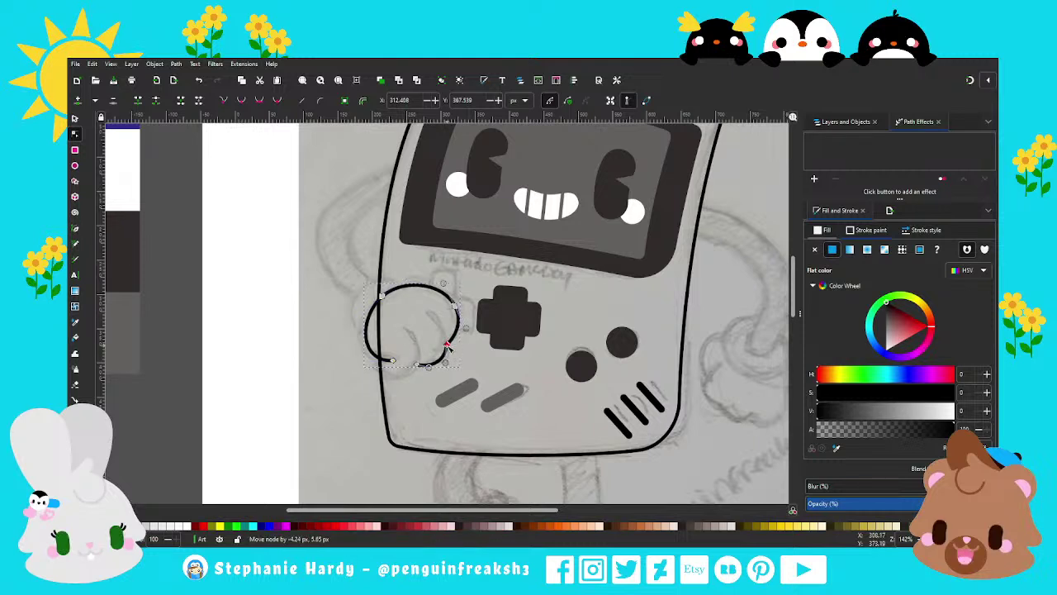
left_click_drag(444, 348, 444, 357)
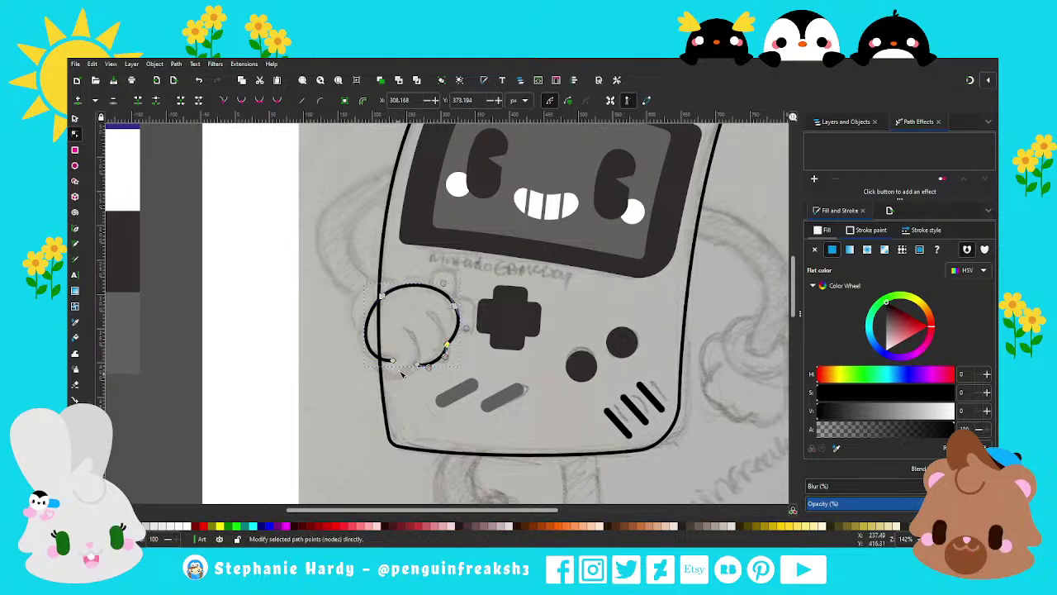
left_click(75, 229)
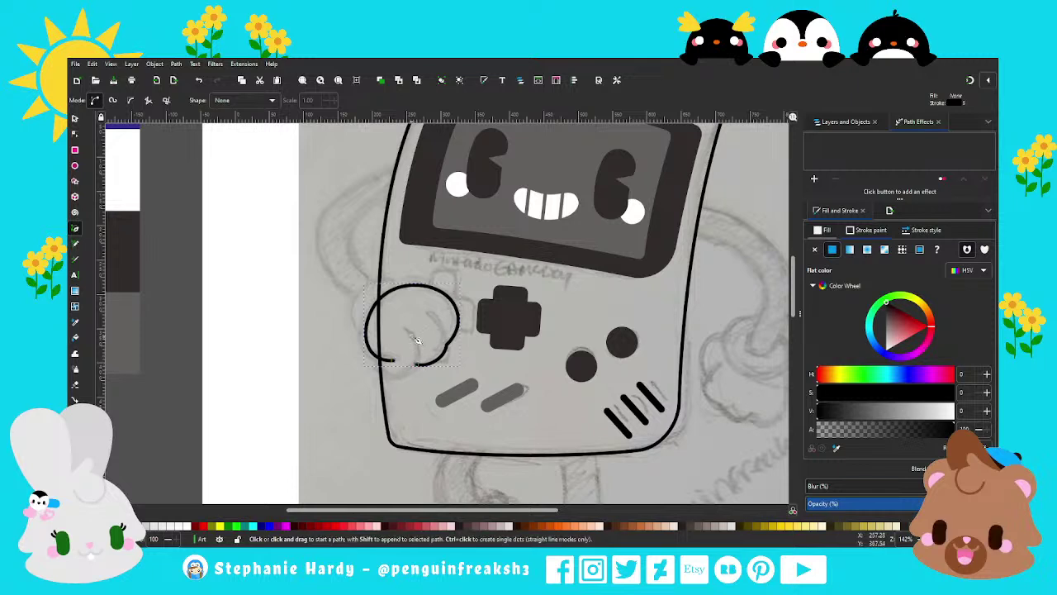
Step: Draw the first finger line inside the hand and bow it into a curve
left_click(415, 336)
left_click(406, 384)
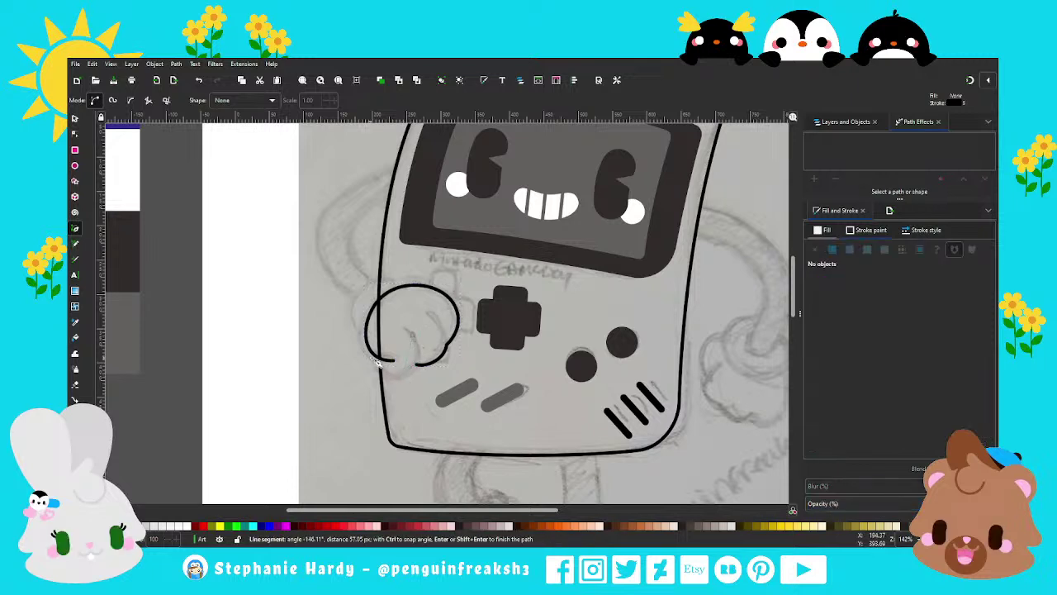
double_click(380, 360)
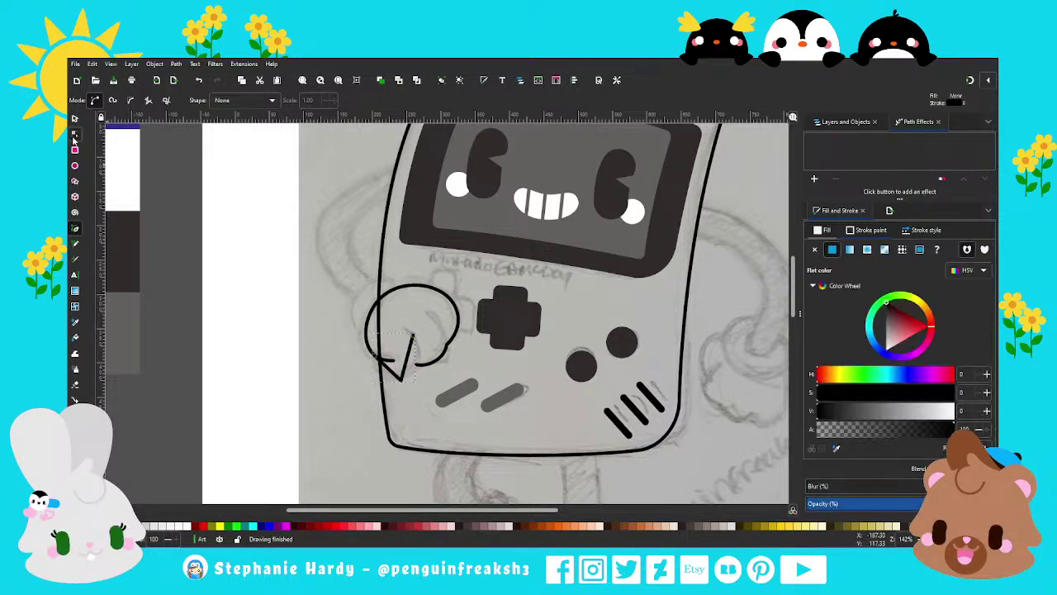
left_click(74, 135)
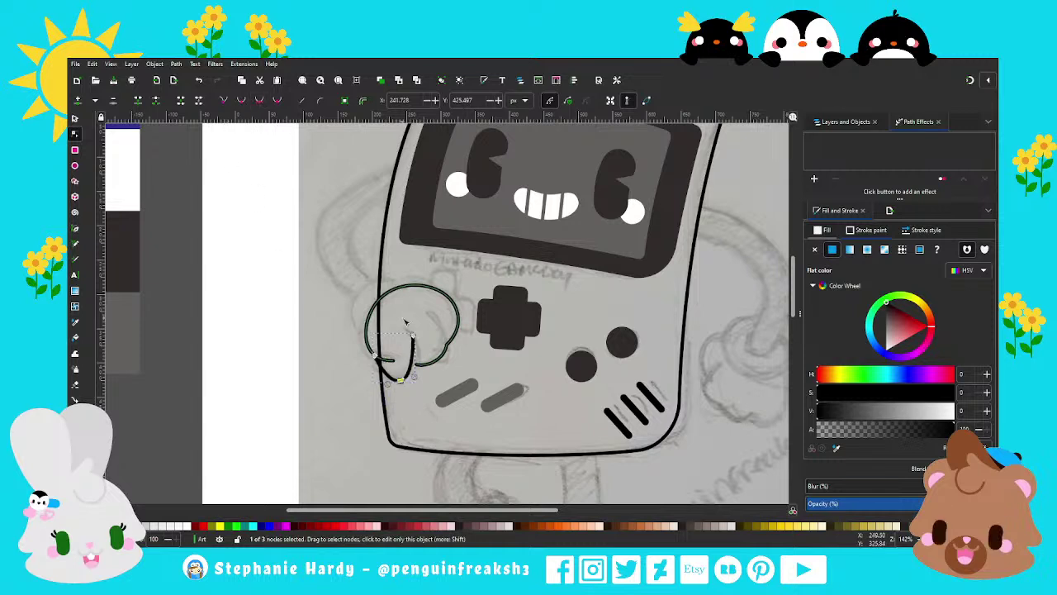
left_click_drag(408, 366, 426, 349)
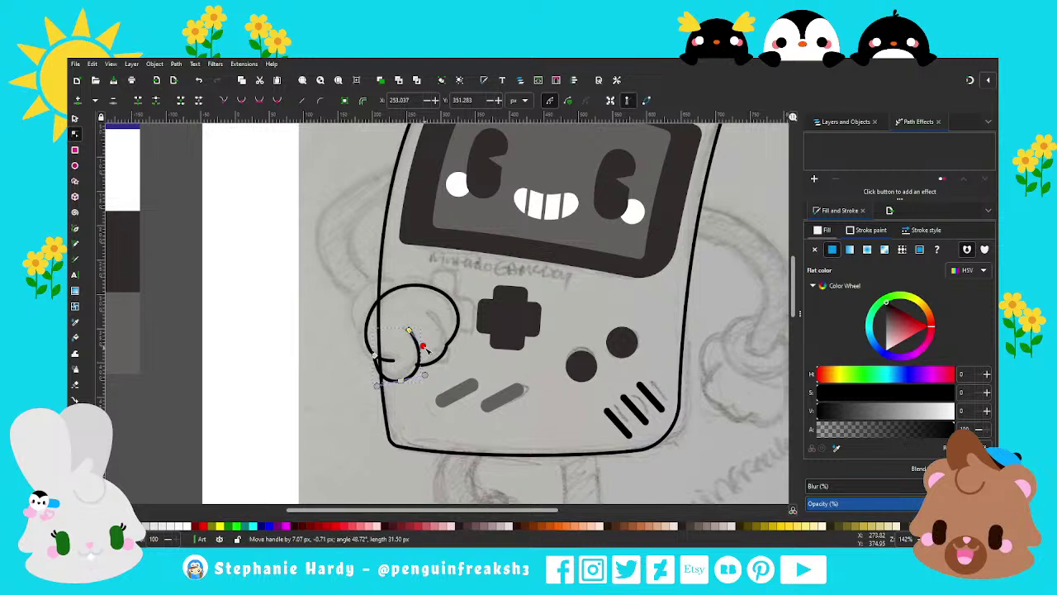
left_click_drag(401, 381, 401, 375)
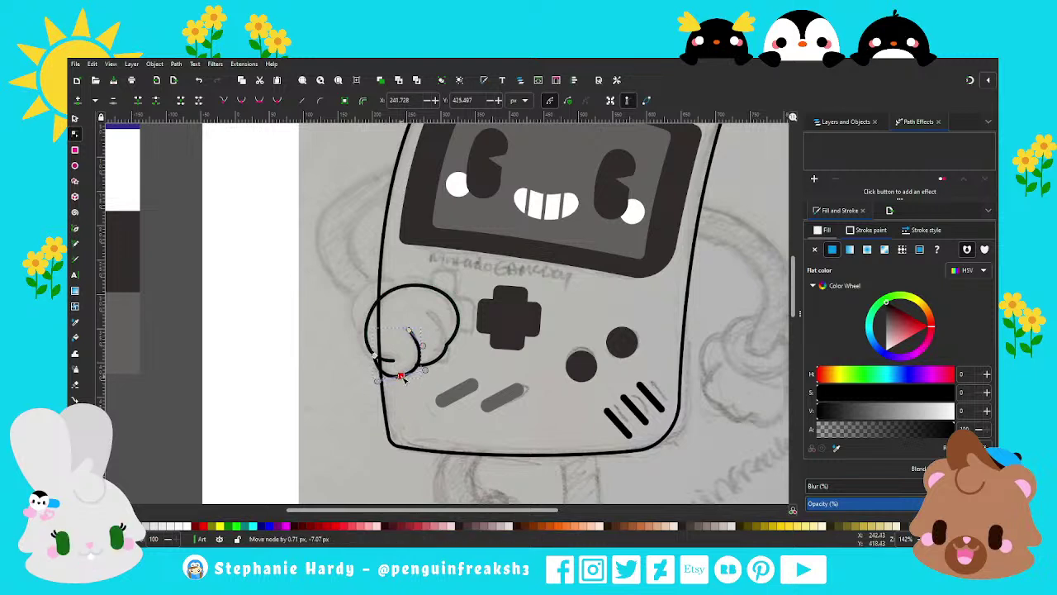
left_click(376, 380)
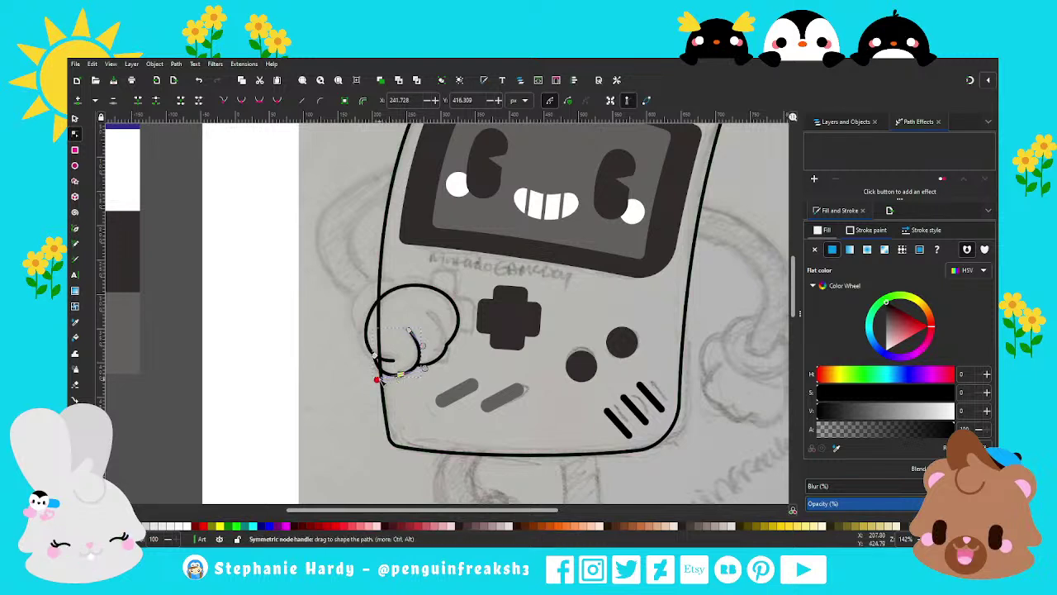
mouse_move(378, 380)
left_mouse_down()
mouse_move(369, 371)
mouse_move(423, 370)
left_mouse_up()
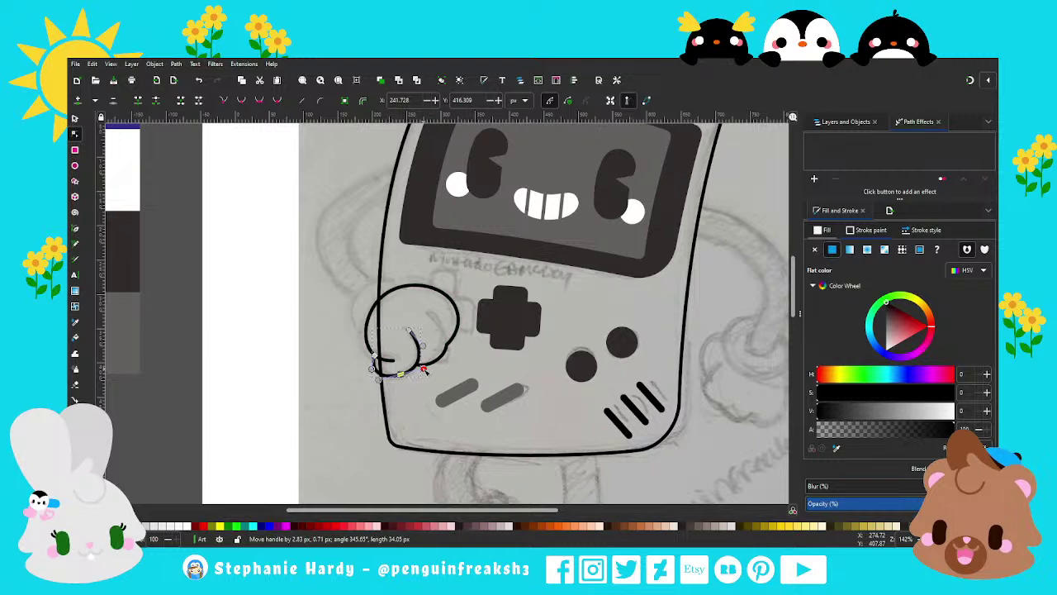
Step: Add a second curved finger line in the upper part of the hand
left_click(75, 231)
left_click(448, 333)
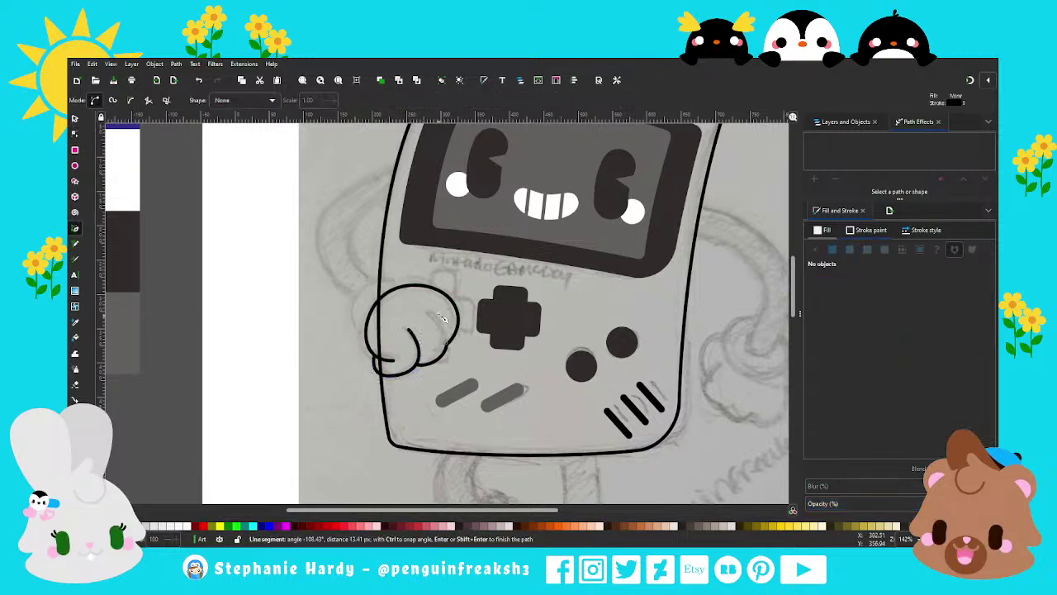
left_click(441, 315)
key("Return")
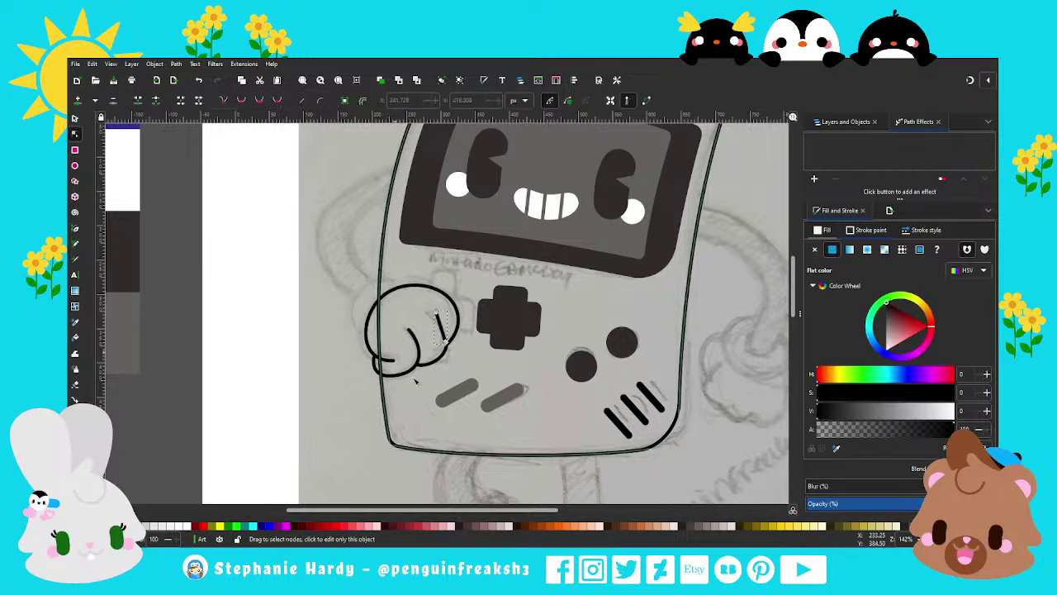
key("n")
scroll(425, 342, "up", 2)
scroll(425, 341, "up", 2)
left_click_drag(446, 306, 466, 341)
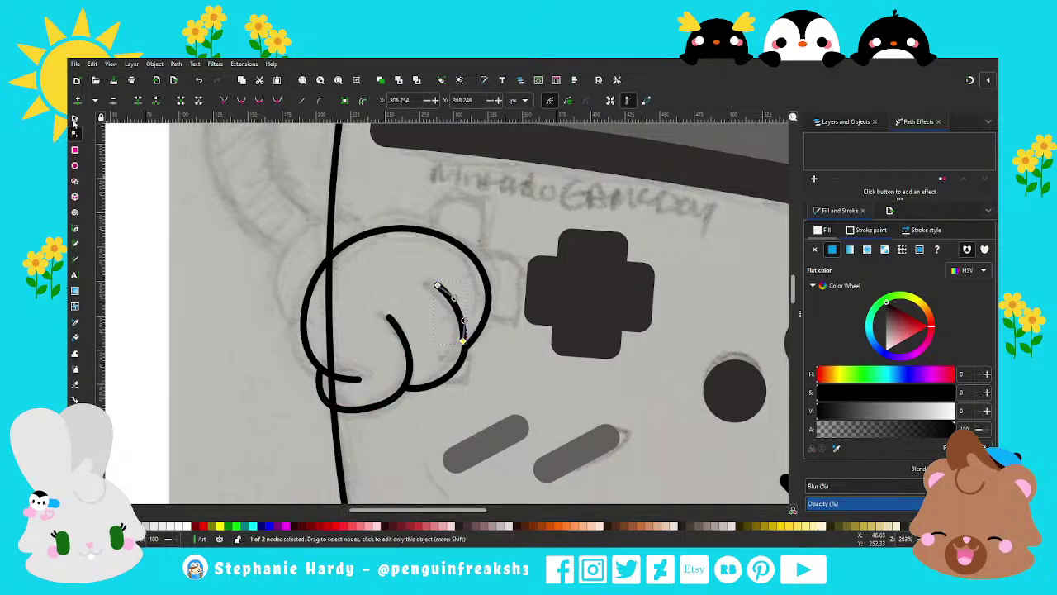
key("s")
key("Escape")
scroll(313, 372, "down", 1)
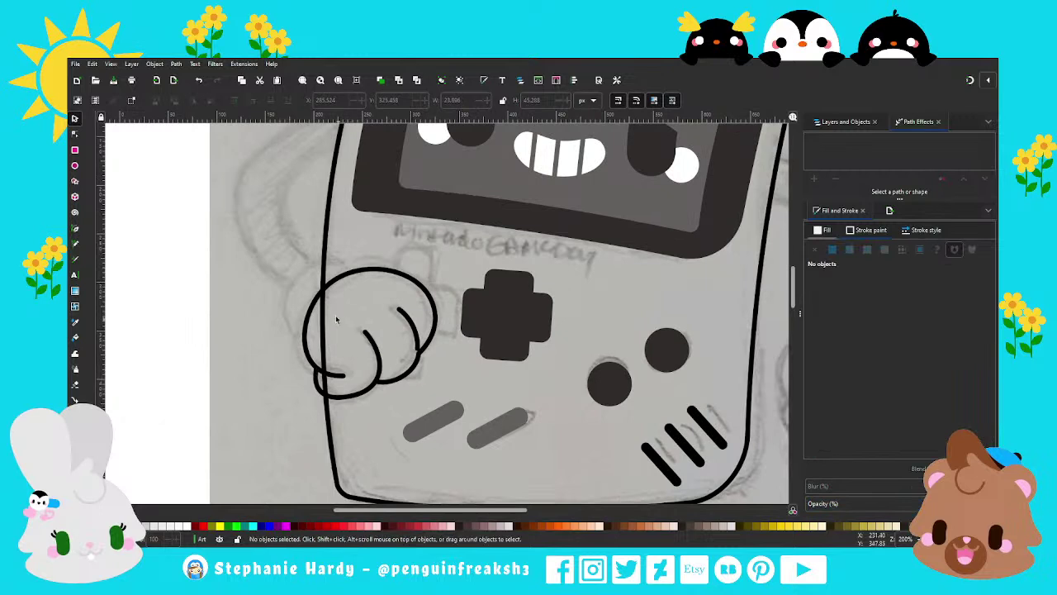
Step: Draw a white circle over the left side of the hand
left_click(75, 165)
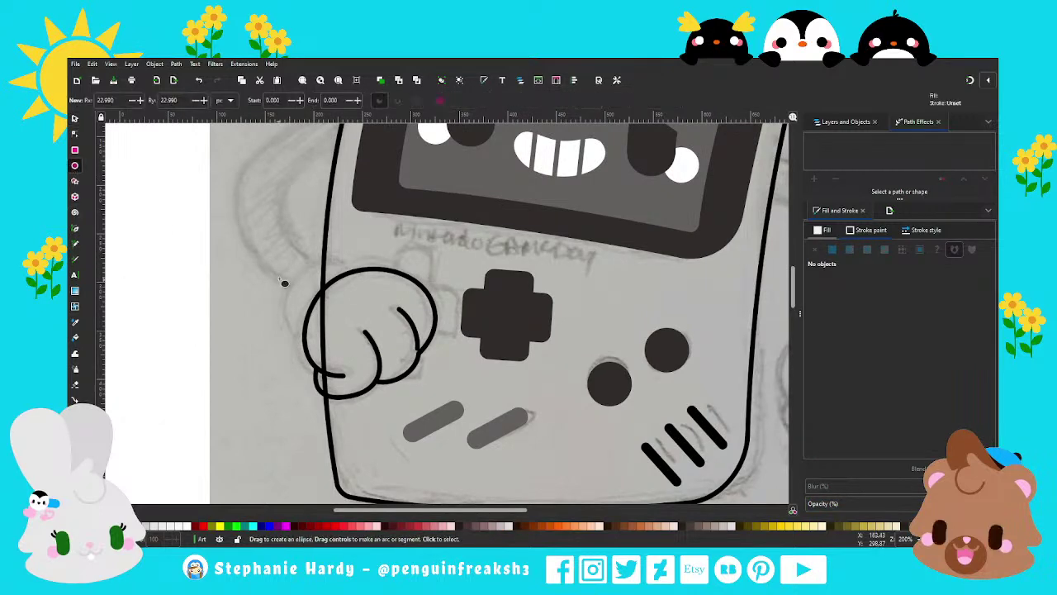
left_click_drag(278, 266, 351, 337)
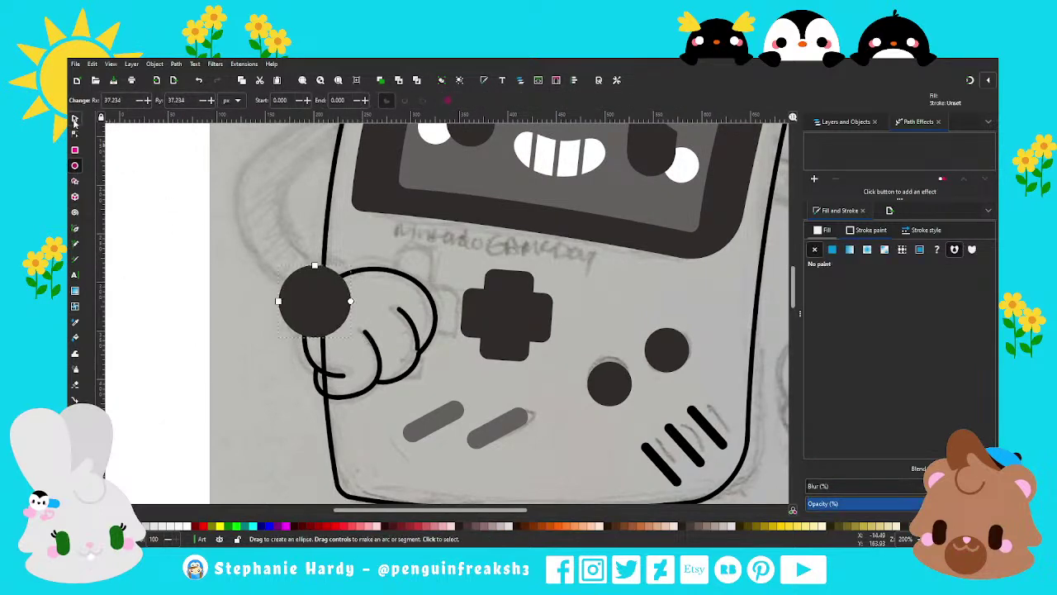
key("s")
left_click_drag(314, 273, 314, 269)
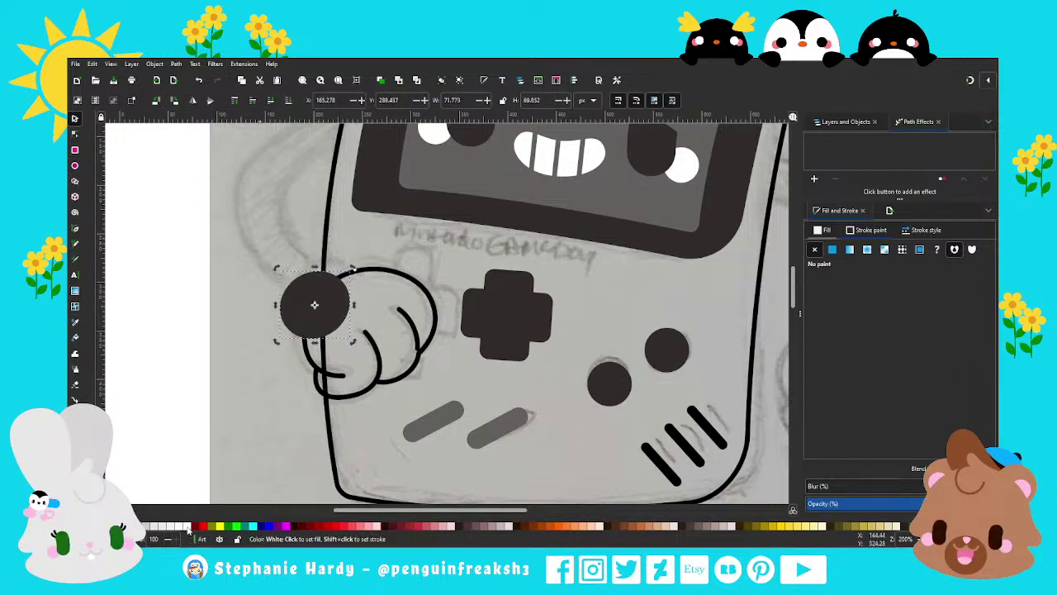
left_click(190, 526)
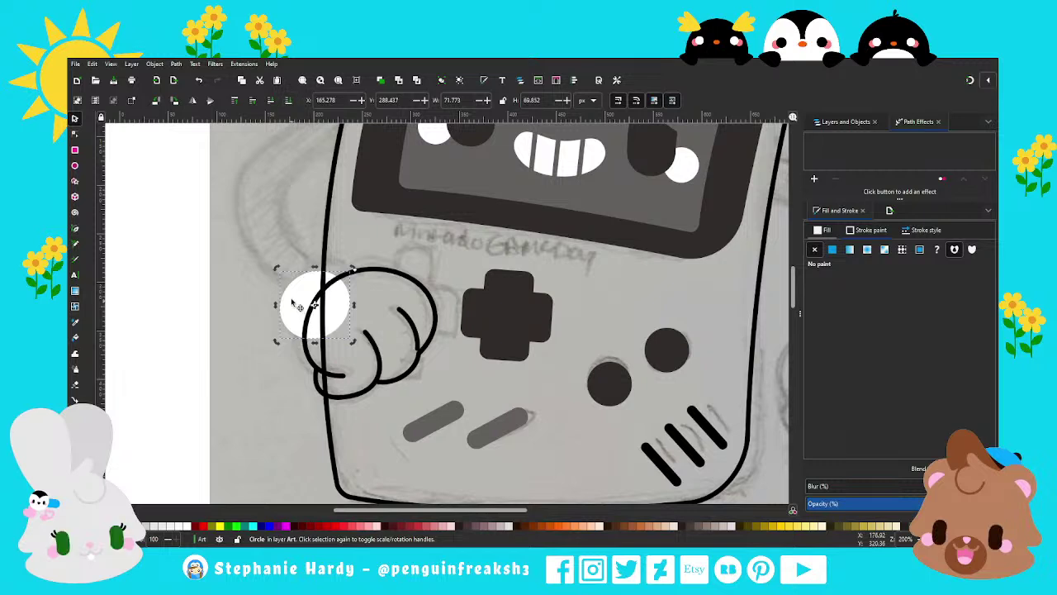
mouse_move(314, 304)
left_mouse_down()
mouse_move(317, 291)
mouse_move(335, 304)
left_mouse_up()
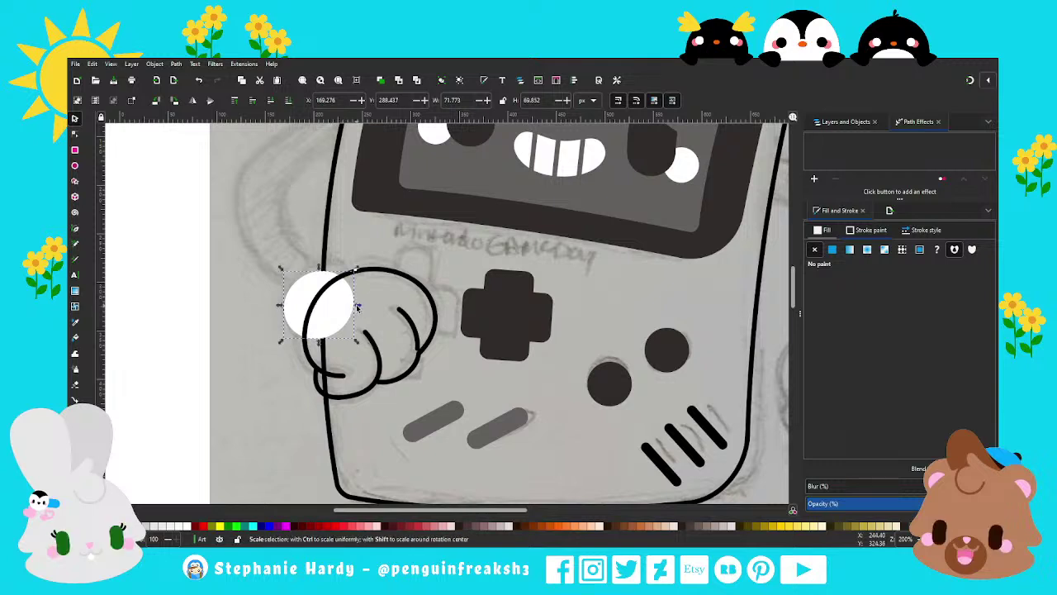
Step: Stretch the white circle into a wider ellipse tilted about 20° over the fist's top-left
left_click_drag(358, 304, 374, 306)
left_click(330, 302)
left_click_drag(369, 270, 361, 256)
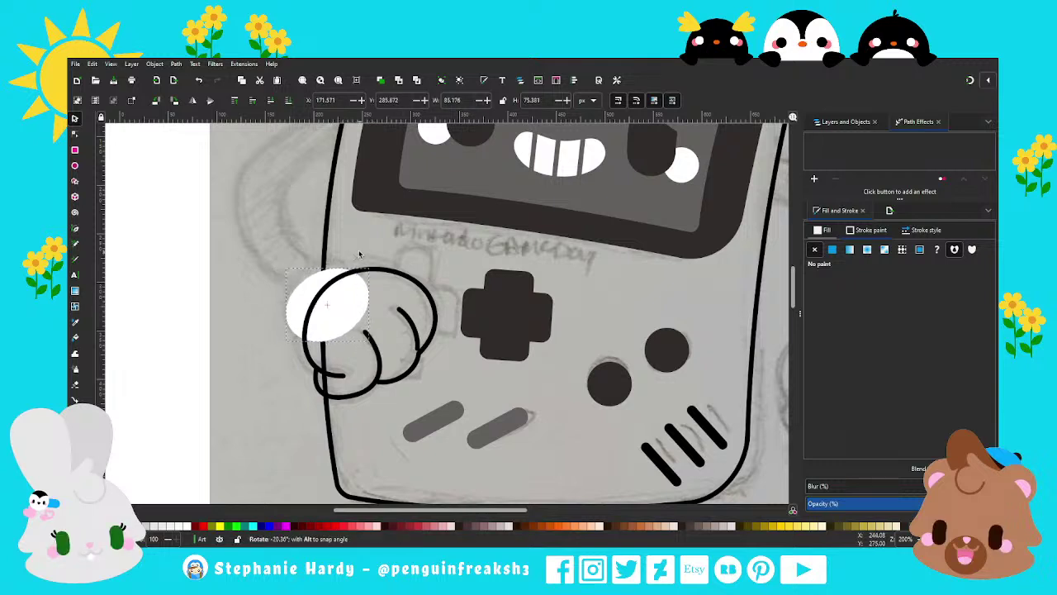
left_click_drag(351, 312, 353, 307)
left_click(353, 307)
left_click_drag(368, 266, 363, 258)
left_click(338, 322)
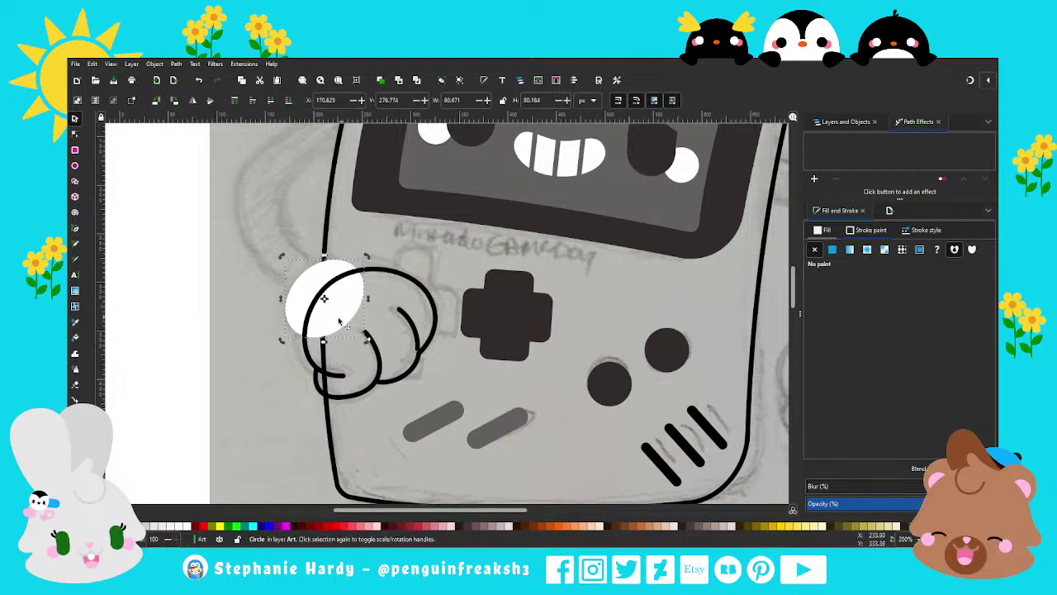
left_click(318, 370)
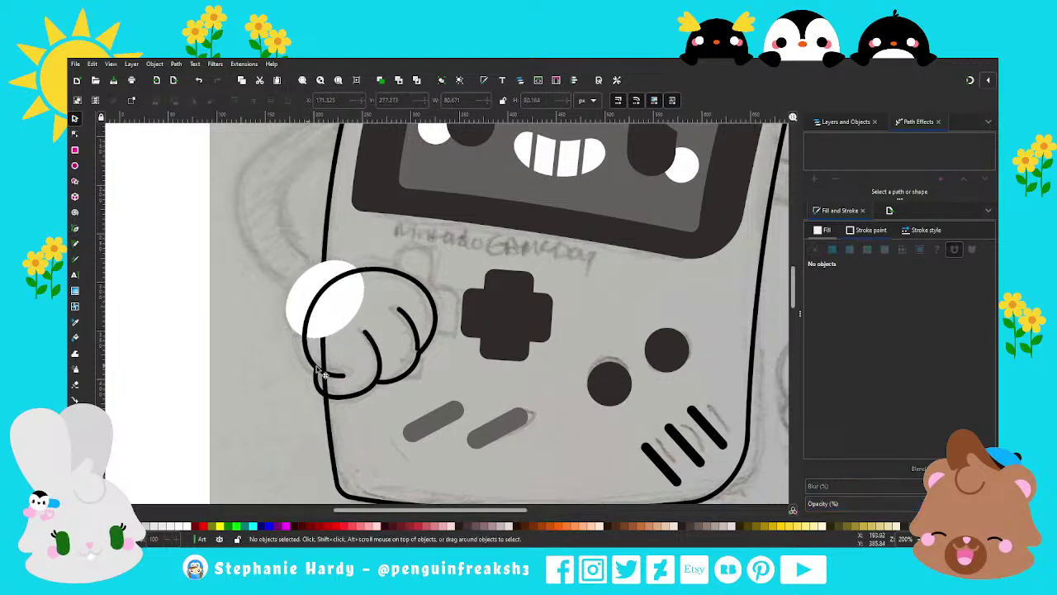
Step: Check how the white cuff overlaps the hand outline
scroll(319, 371, "down", 1)
scroll(320, 371, "down", 1)
scroll(370, 364, "up", 1)
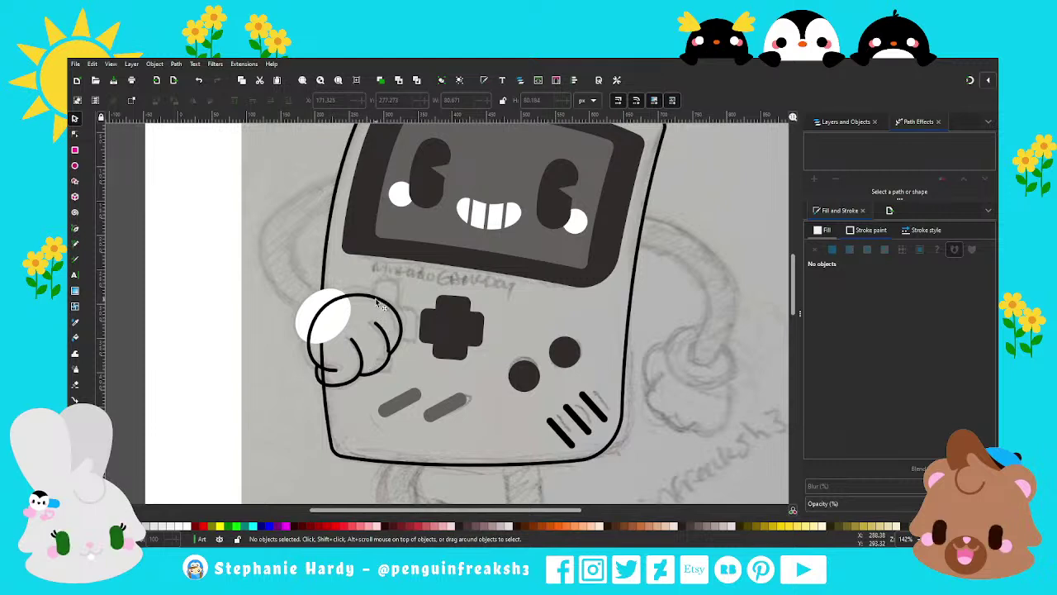
left_click(383, 351)
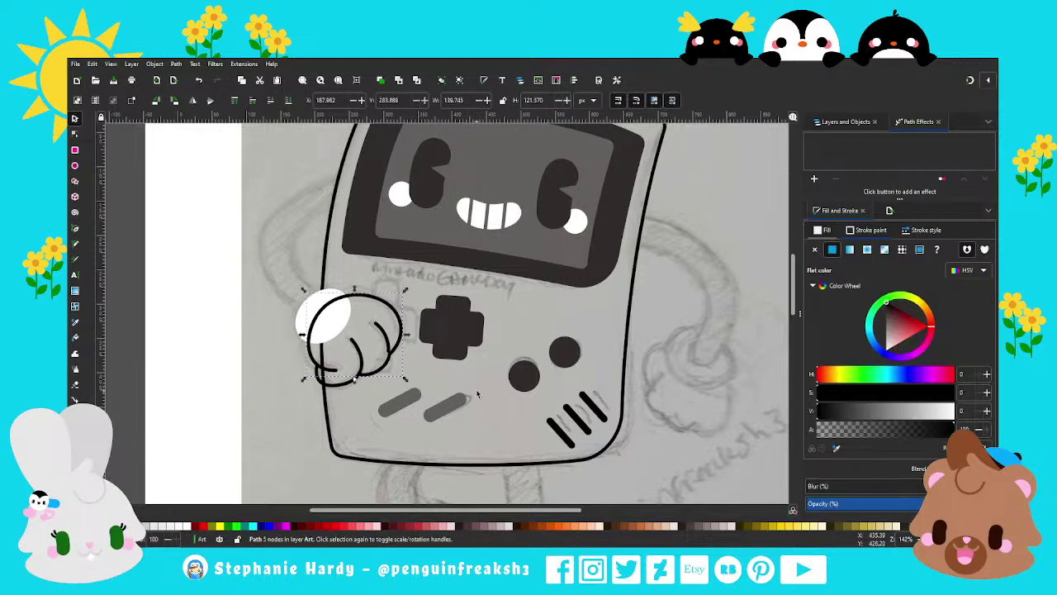
key("Escape")
scroll(351, 355, "down", 1)
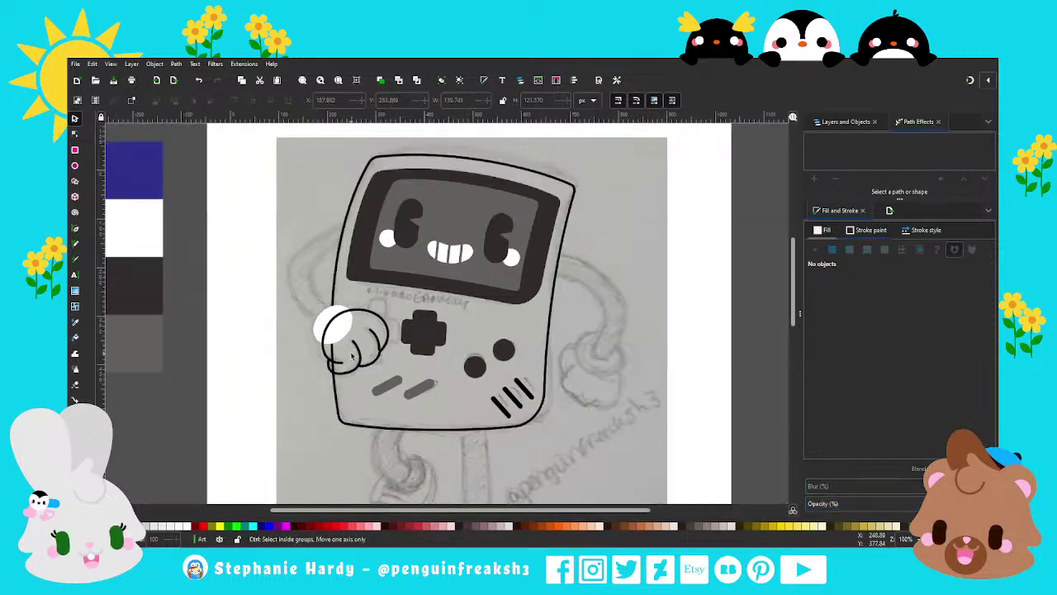
scroll(352, 355, "up", 1)
scroll(372, 343, "up", 1)
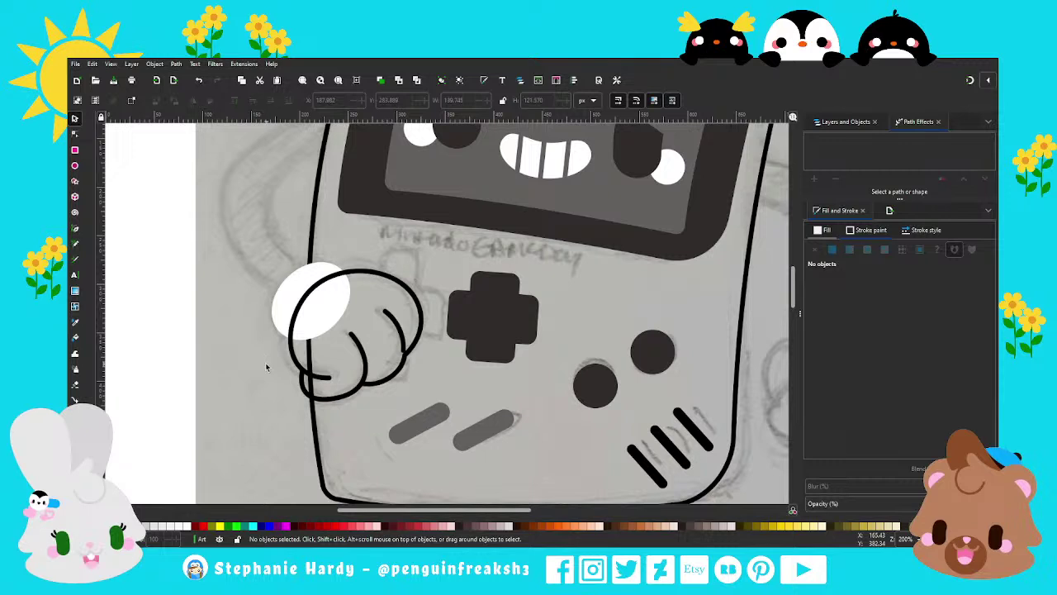
Step: Draw a white-filled triangle inside the fist outline
left_click(76, 230)
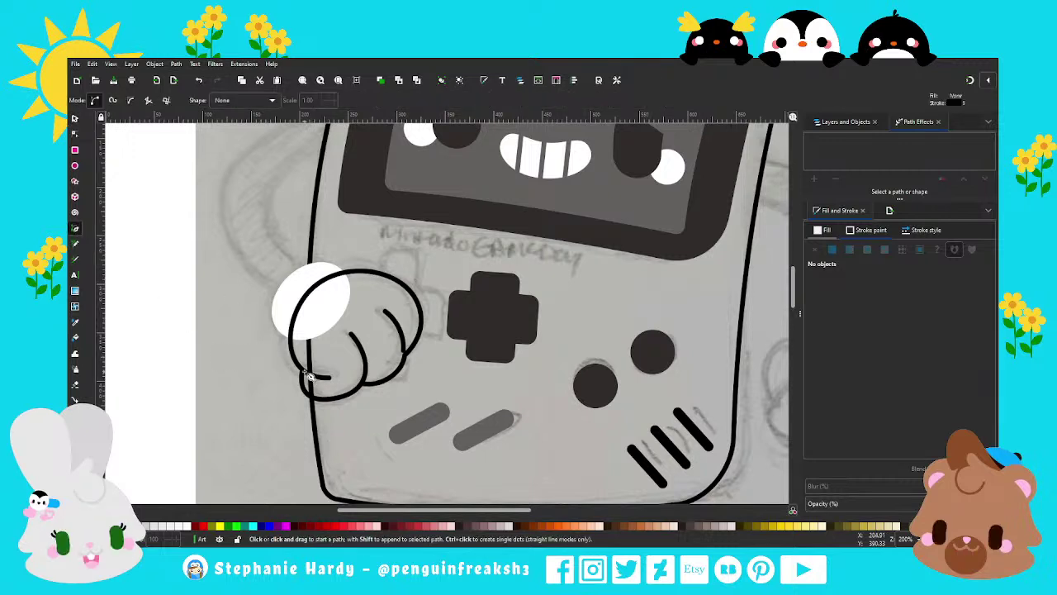
left_click(304, 372)
left_click(317, 283)
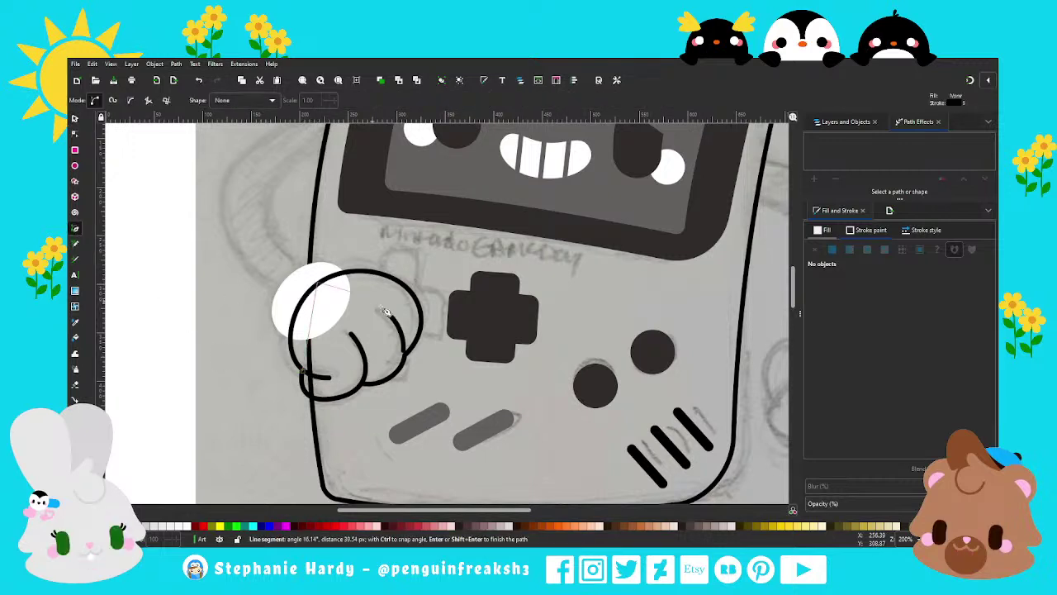
left_click(368, 383)
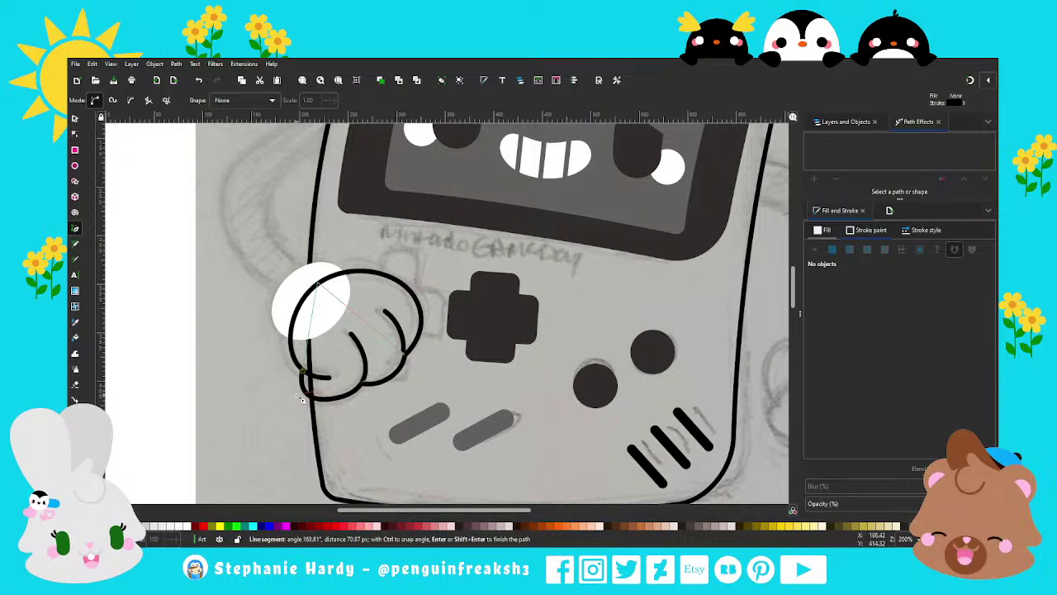
left_click(303, 372)
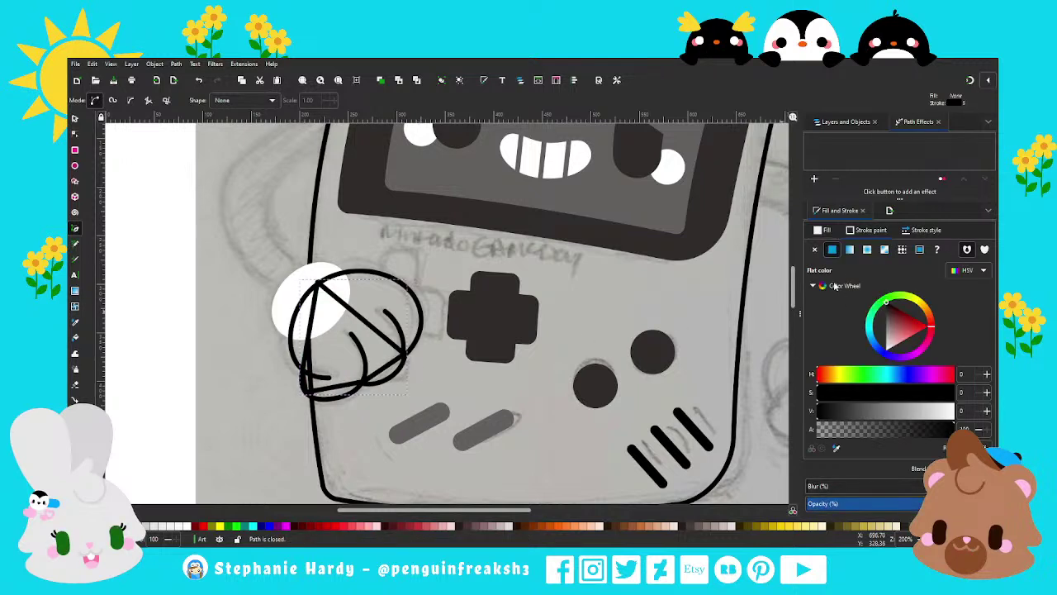
left_click(833, 250)
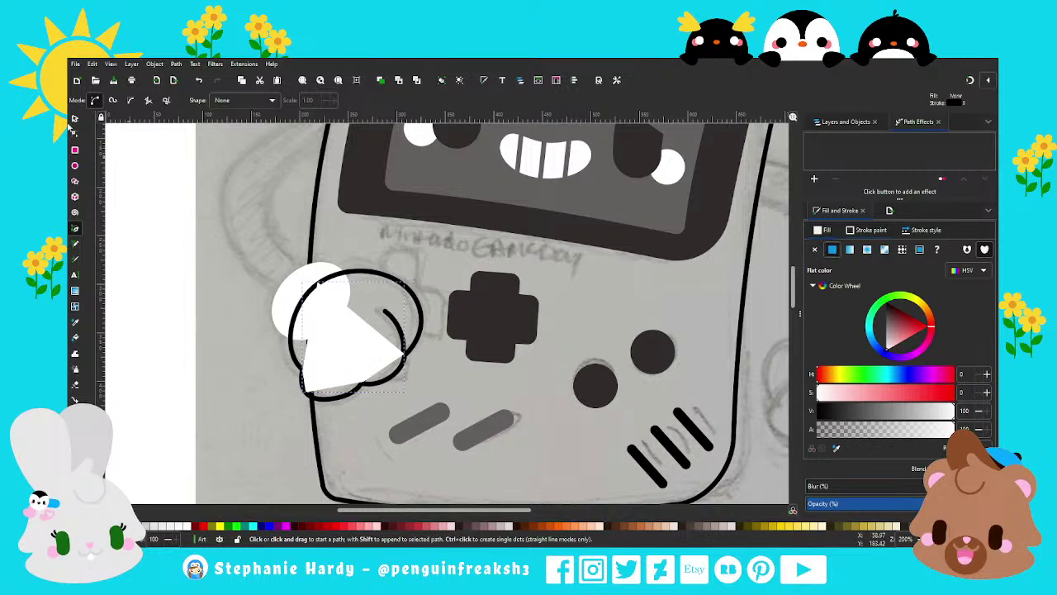
Step: Round the white shape to fill the fist and send it to the bottom
left_click(74, 133)
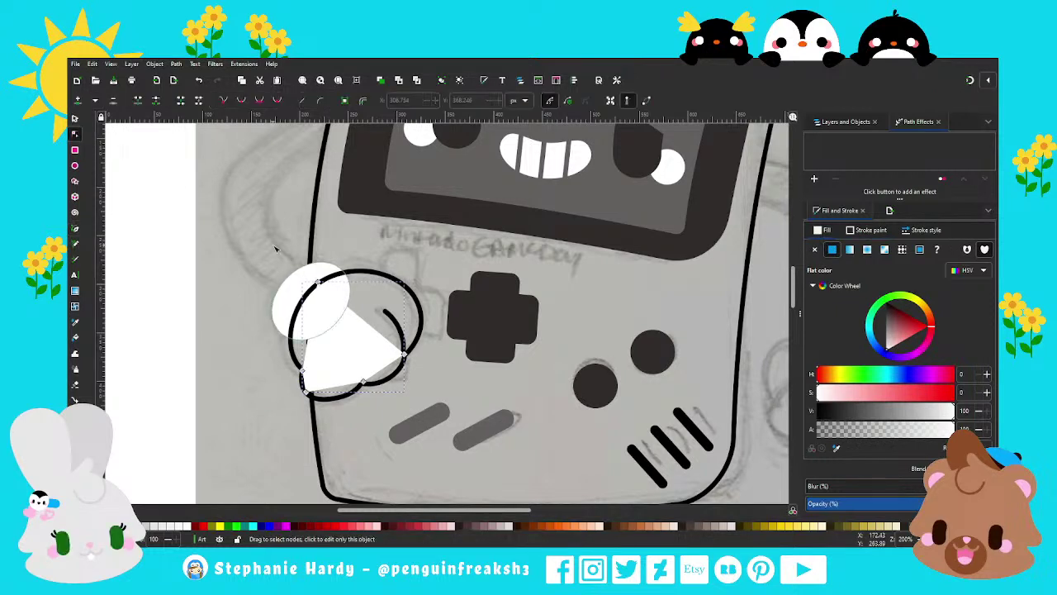
left_click(258, 100)
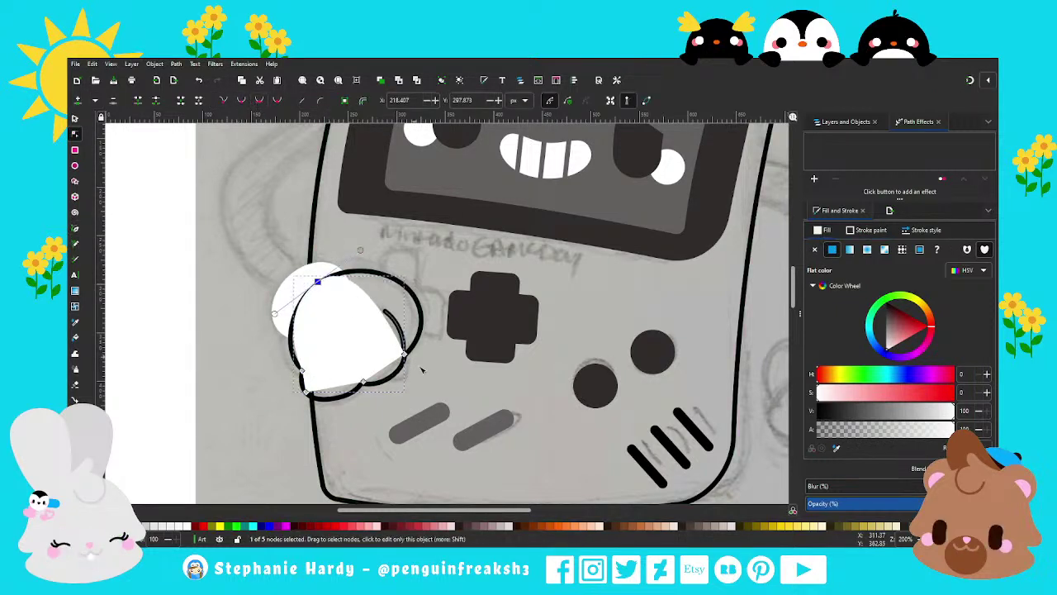
left_click_drag(404, 351, 460, 295)
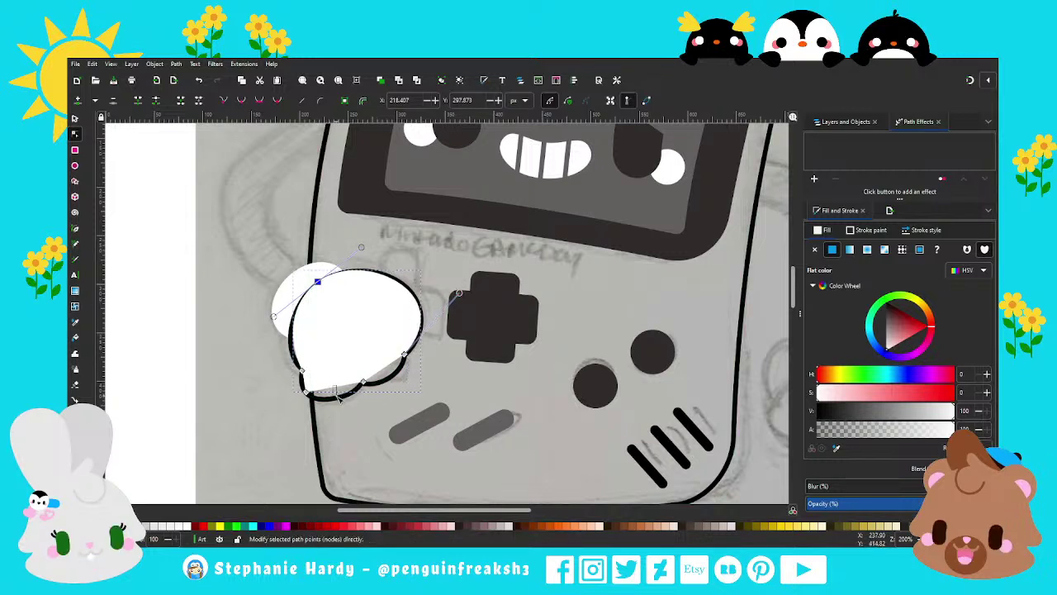
key("Escape")
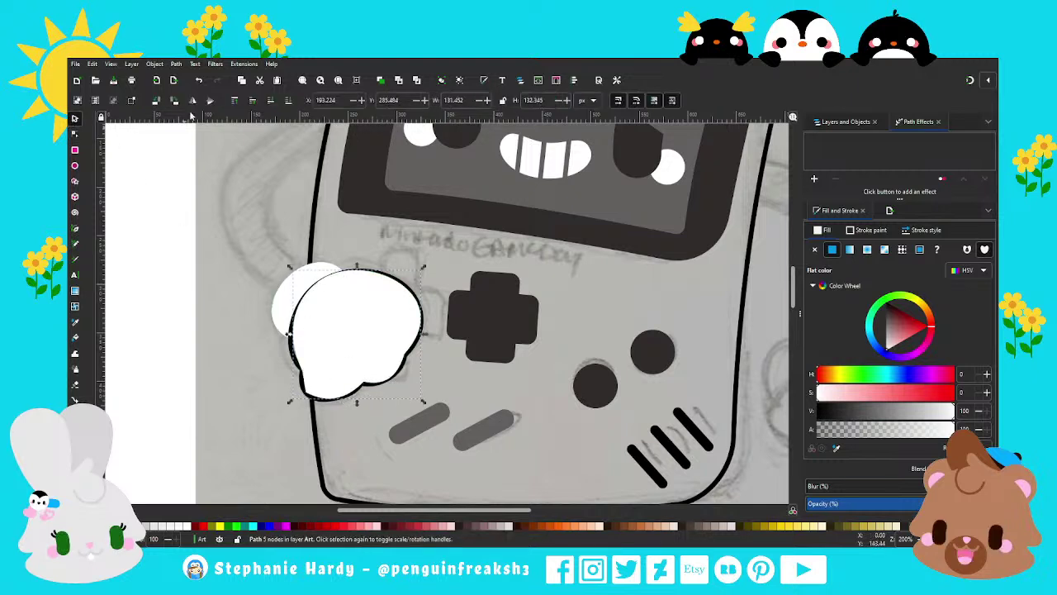
left_click(269, 100)
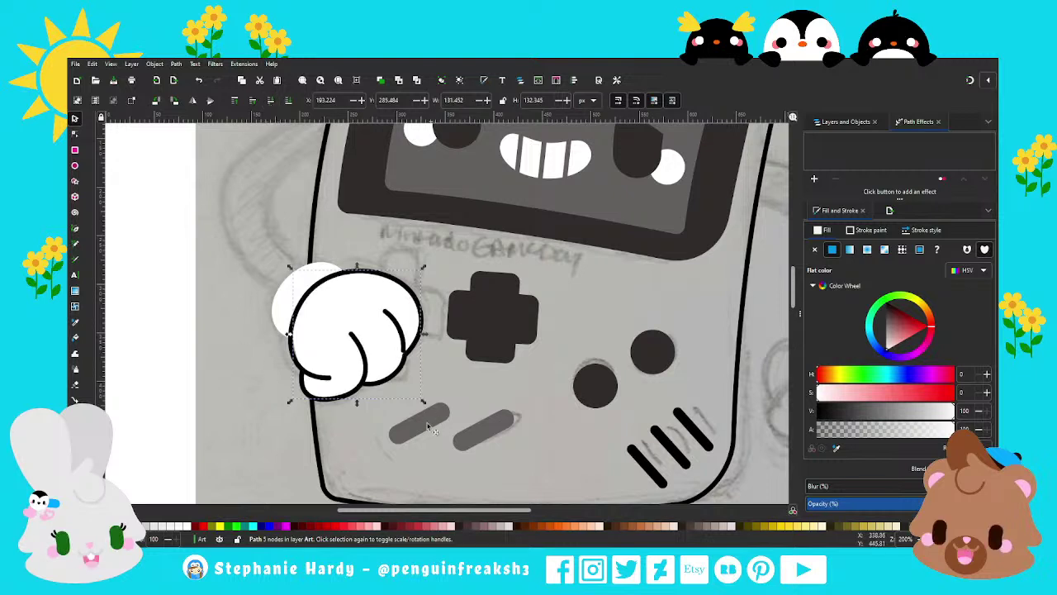
left_click(228, 275)
scroll(237, 314, "down", 1)
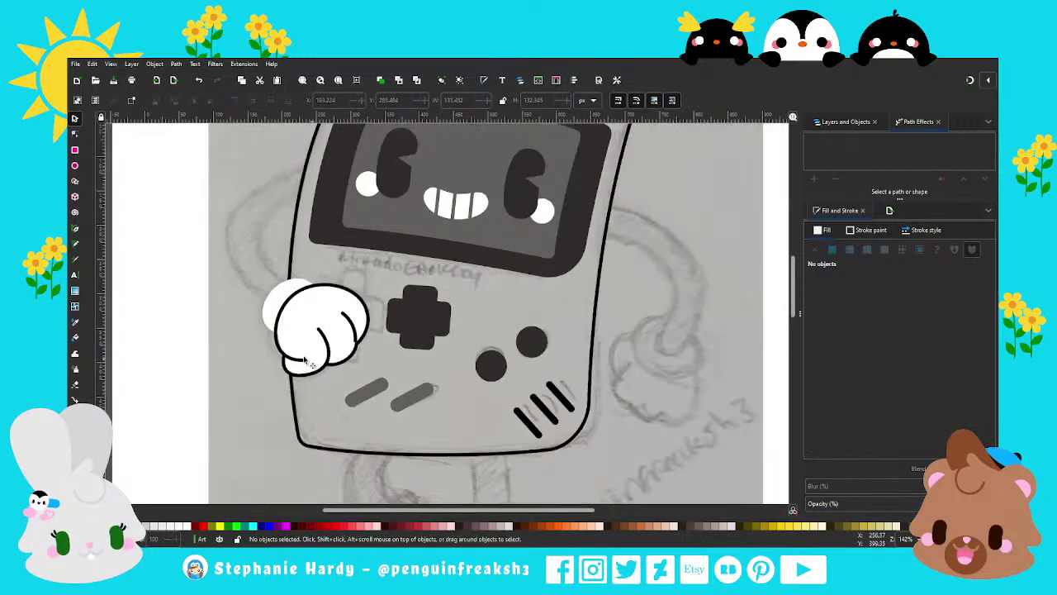
scroll(307, 362, "down", 1)
scroll(314, 359, "down", 1)
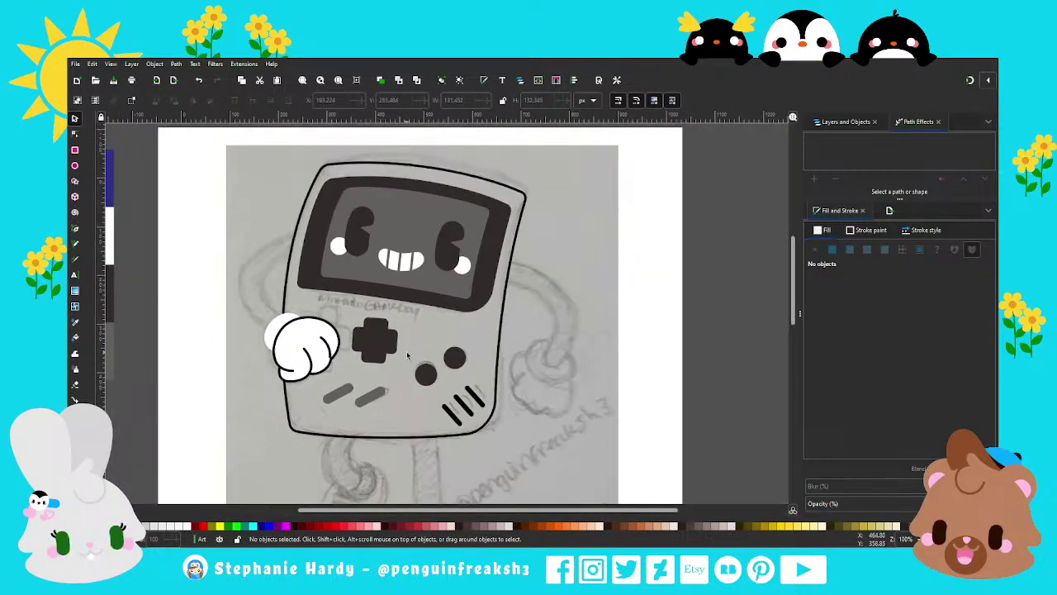
scroll(293, 395, "up", 1)
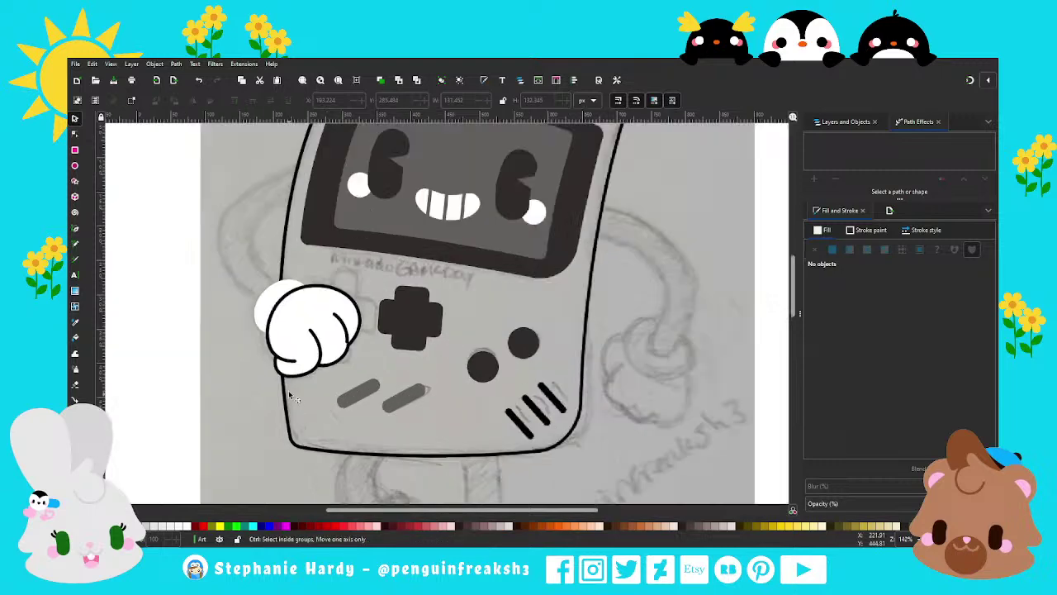
scroll(294, 395, "up", 2)
left_click(75, 134)
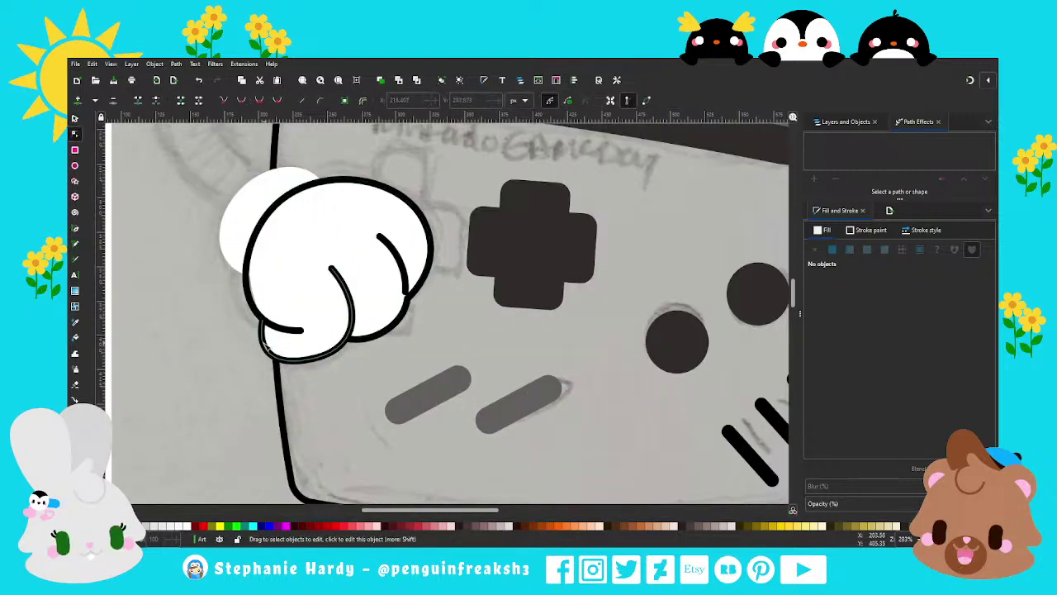
left_click(266, 345)
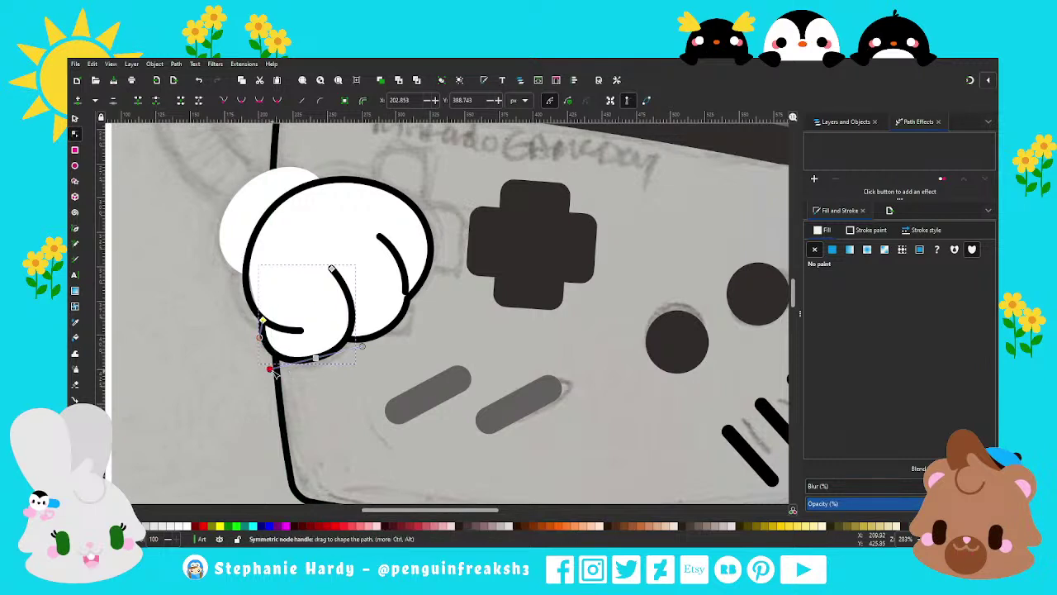
key("s")
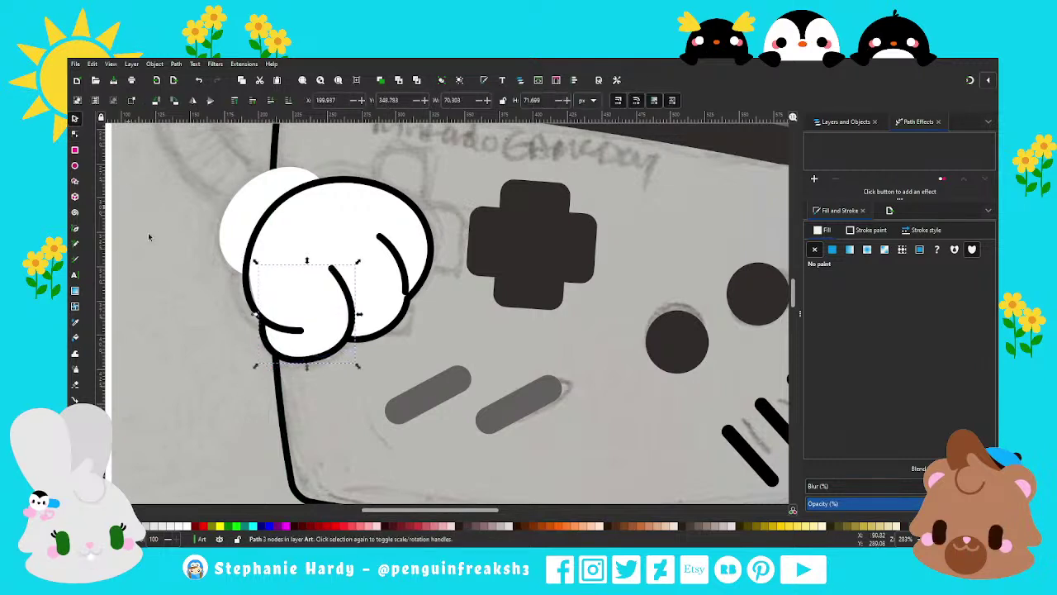
left_click(308, 370)
scroll(311, 370, "down", 1)
scroll(310, 371, "down", 1)
scroll(330, 370, "down", 1)
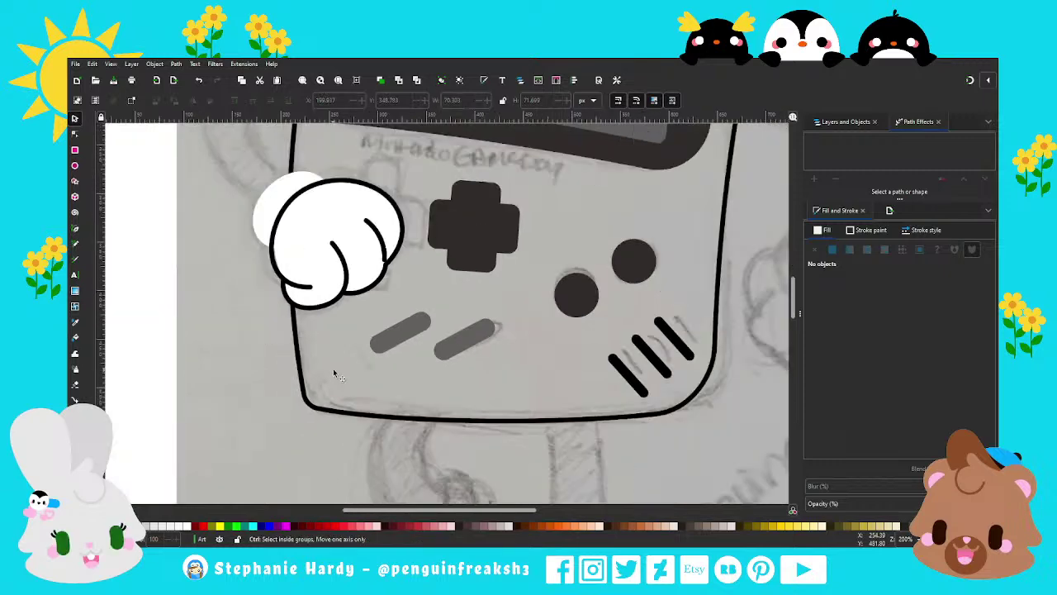
scroll(334, 372, "down", 1)
scroll(566, 380, "up", 1)
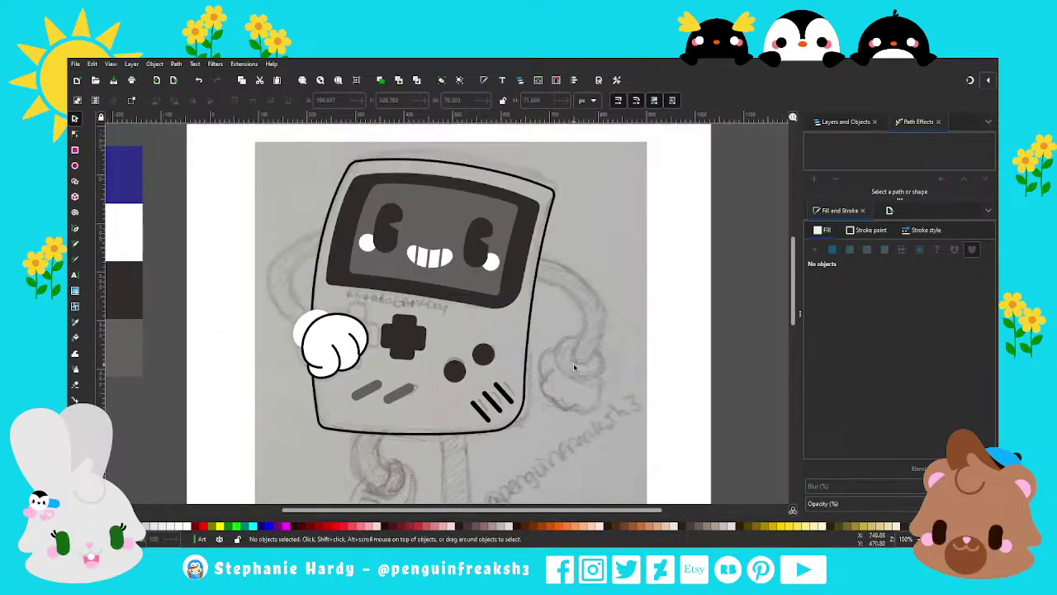
Step: Draw a curved arm from the body's upper left to the fist with a 20 px stroke
left_click(74, 229)
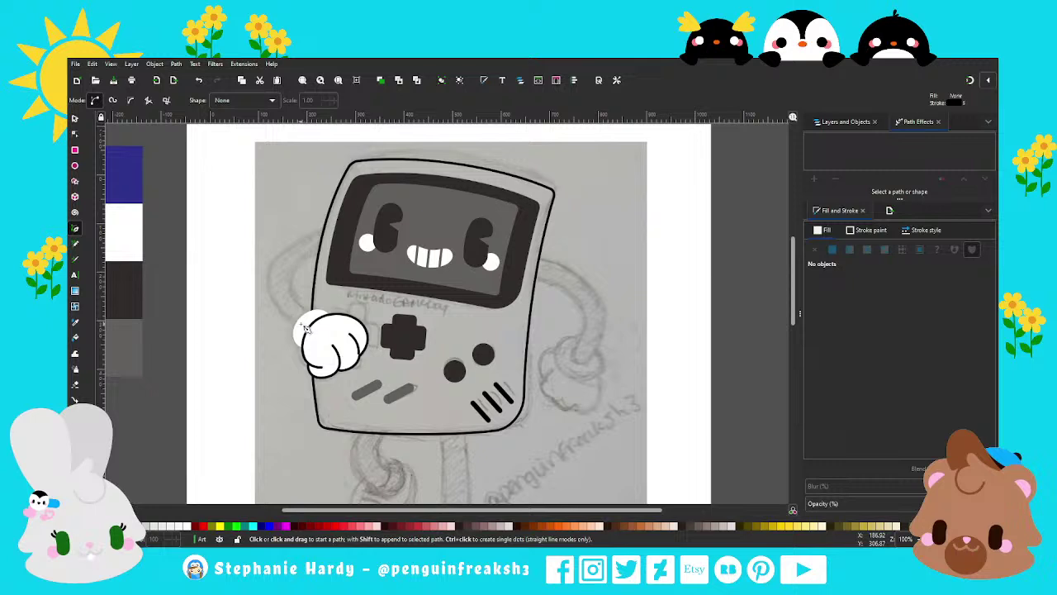
left_click(304, 327)
left_click(275, 273)
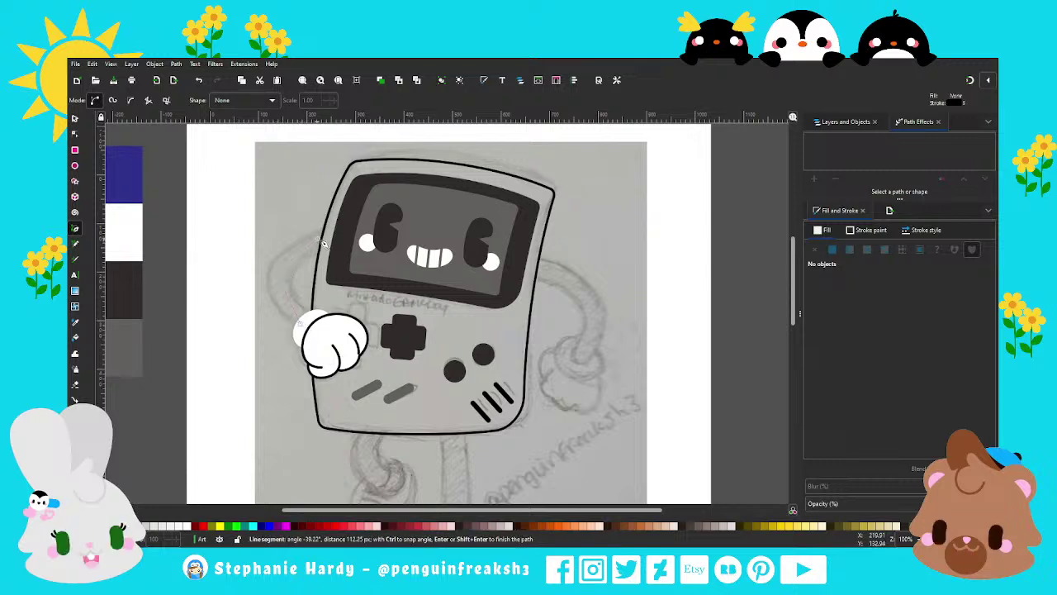
double_click(330, 235)
left_click(75, 135)
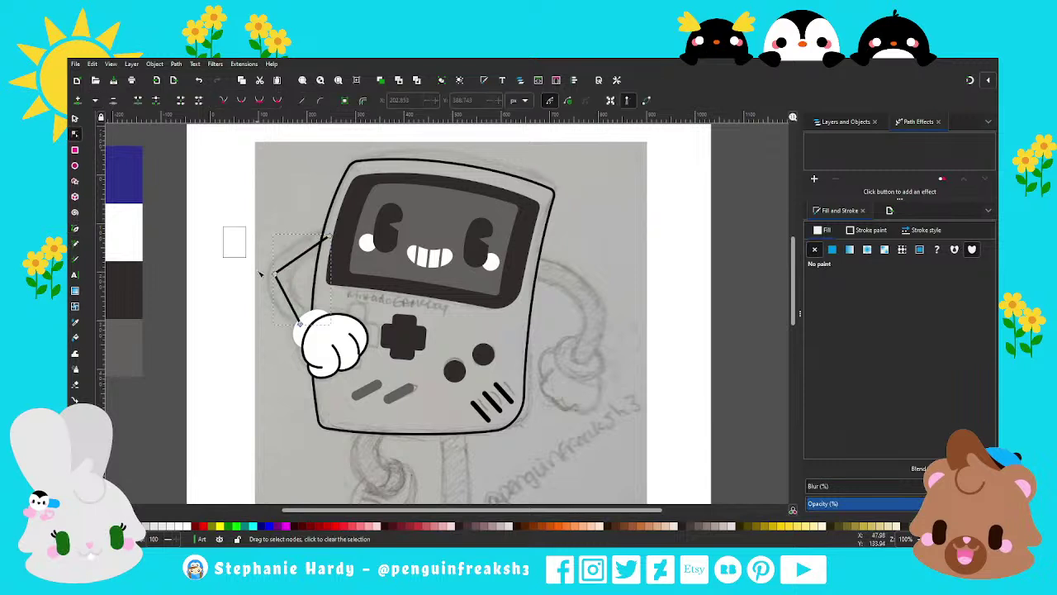
left_click(259, 100)
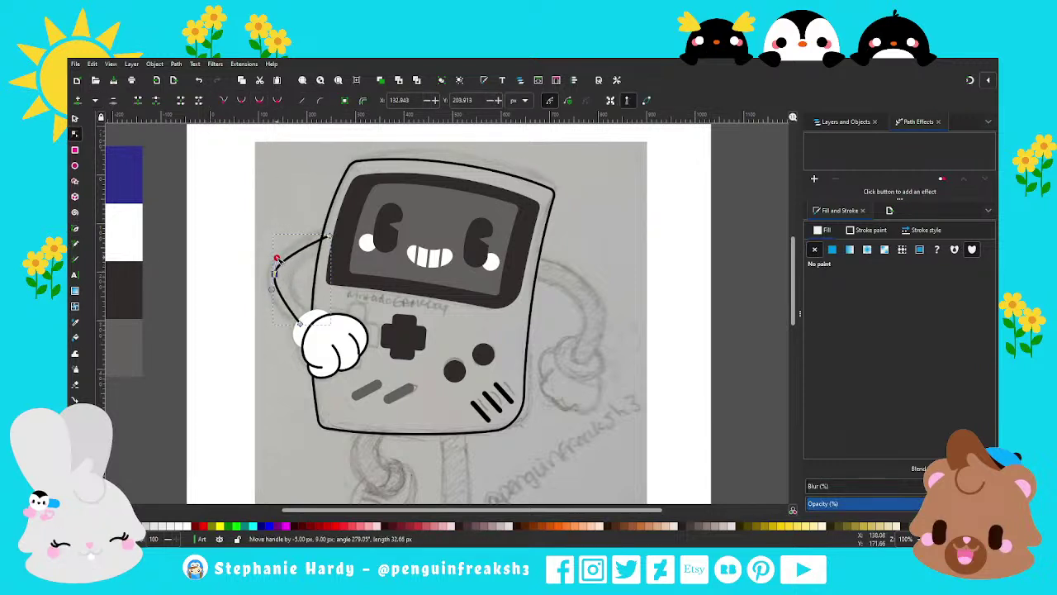
left_click(927, 231)
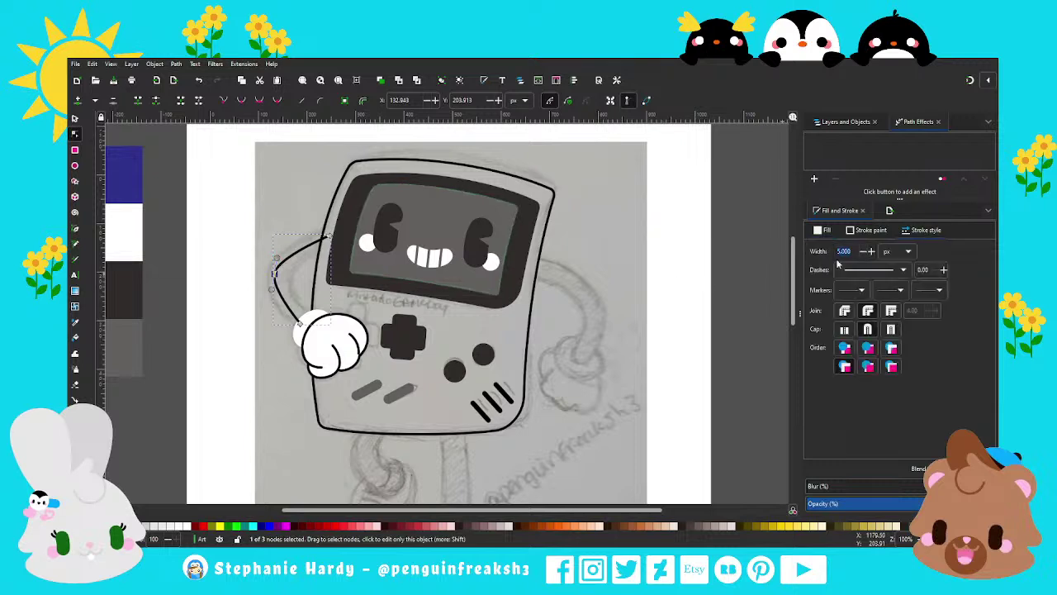
type("20")
key("Return")
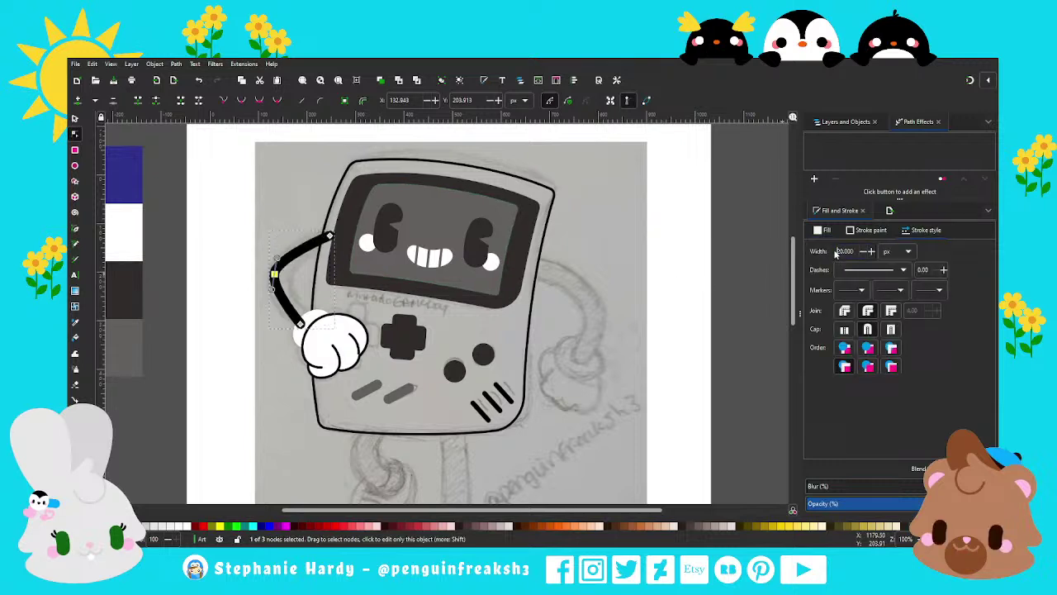
key("s")
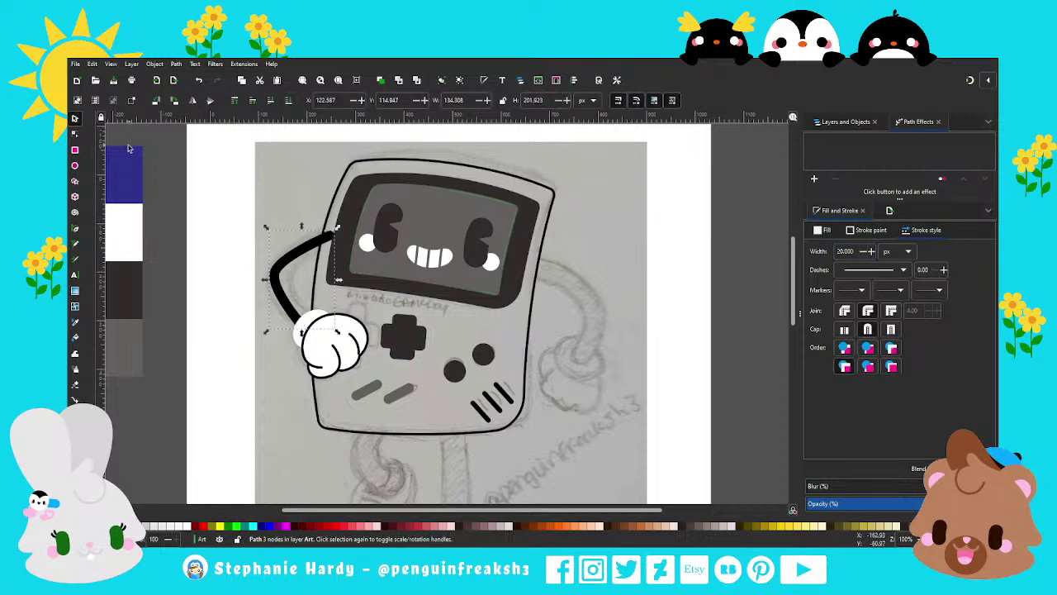
Step: Thicken the arm stroke to 30 px and refine its end and elbow curve
left_click(75, 135)
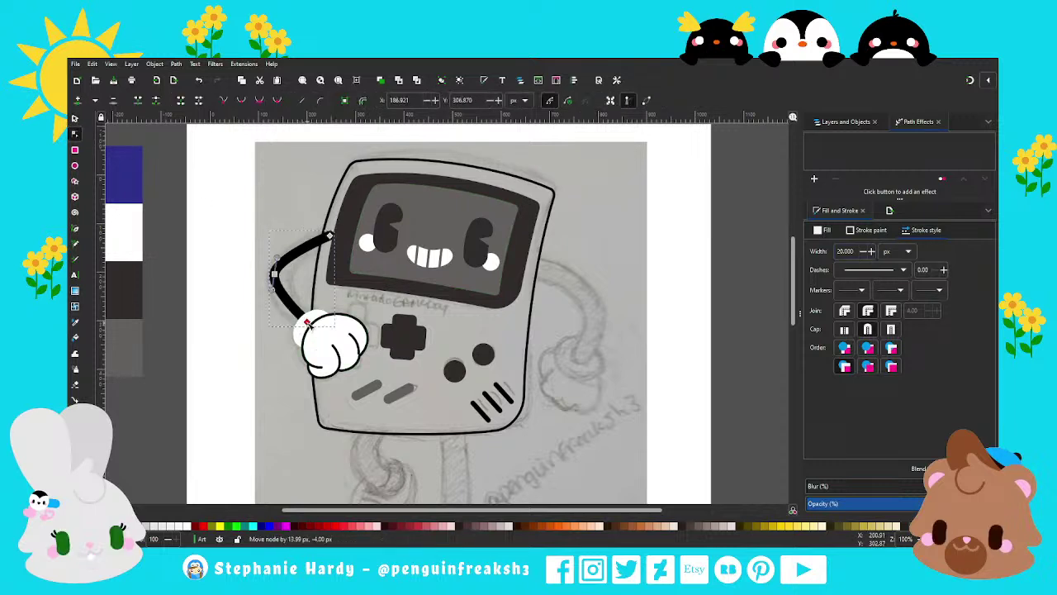
left_click(307, 323)
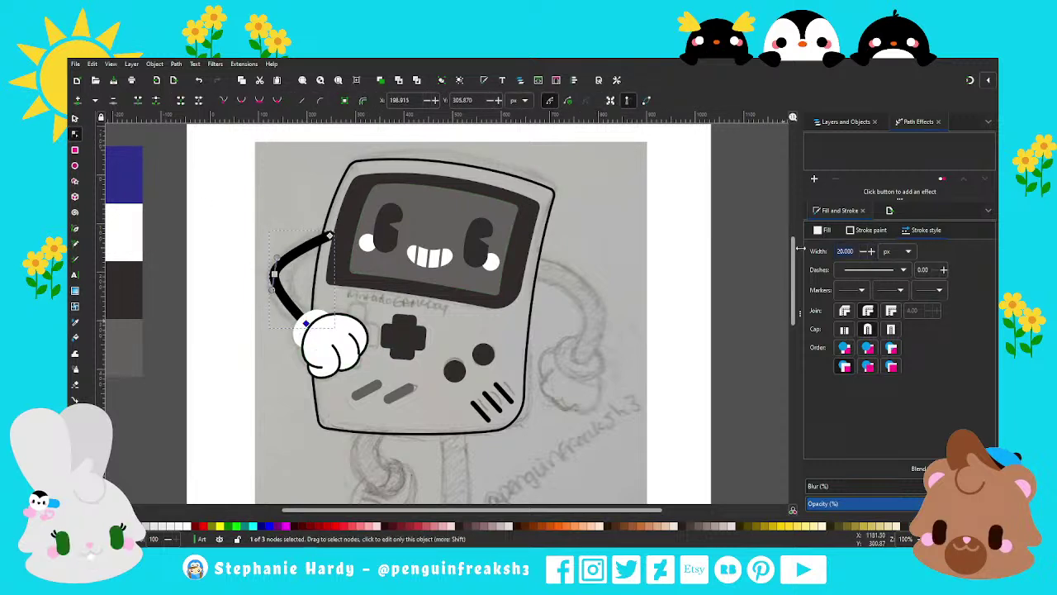
type("30")
key("Return")
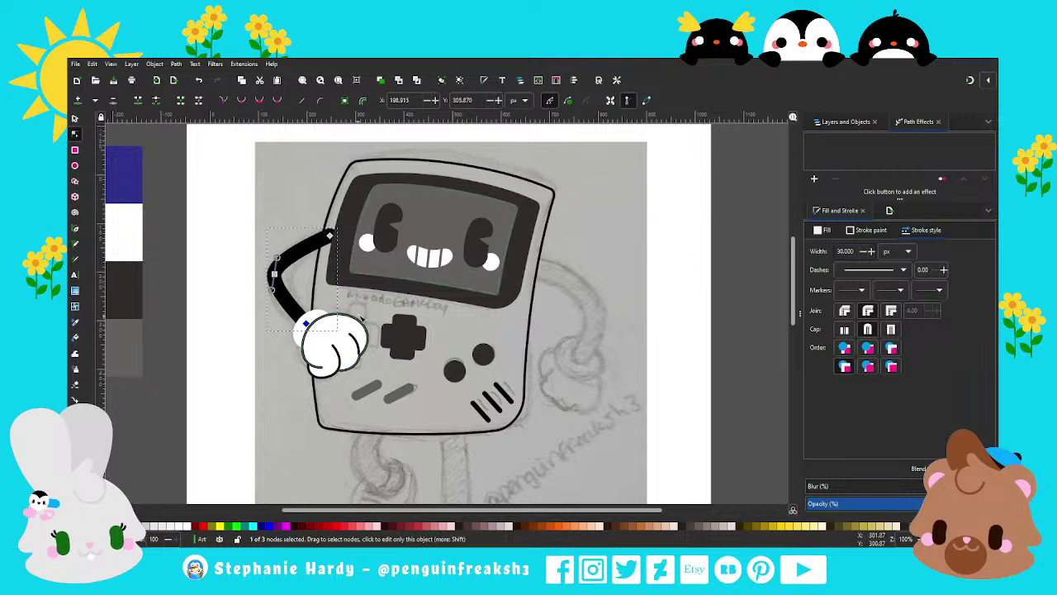
scroll(312, 311, "up", 1, "ctrl")
left_click_drag(307, 341, 310, 345)
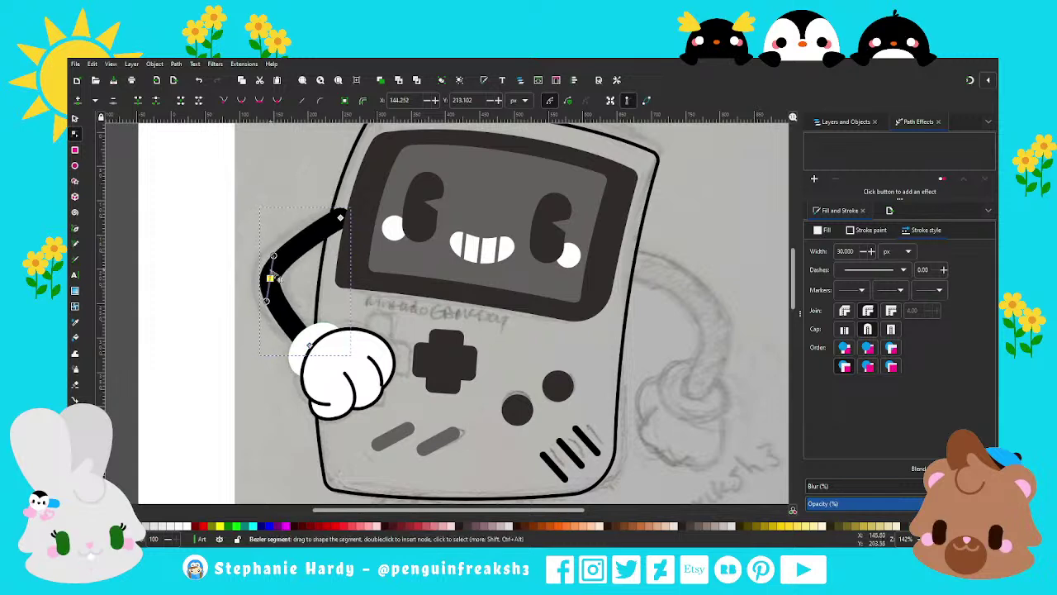
left_click_drag(275, 266, 277, 253)
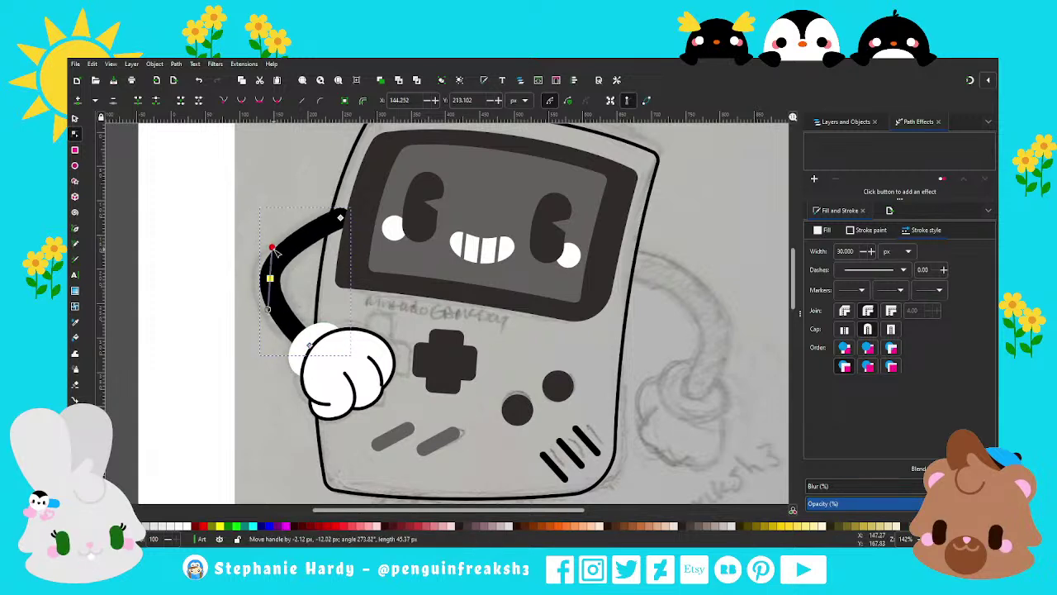
key("1")
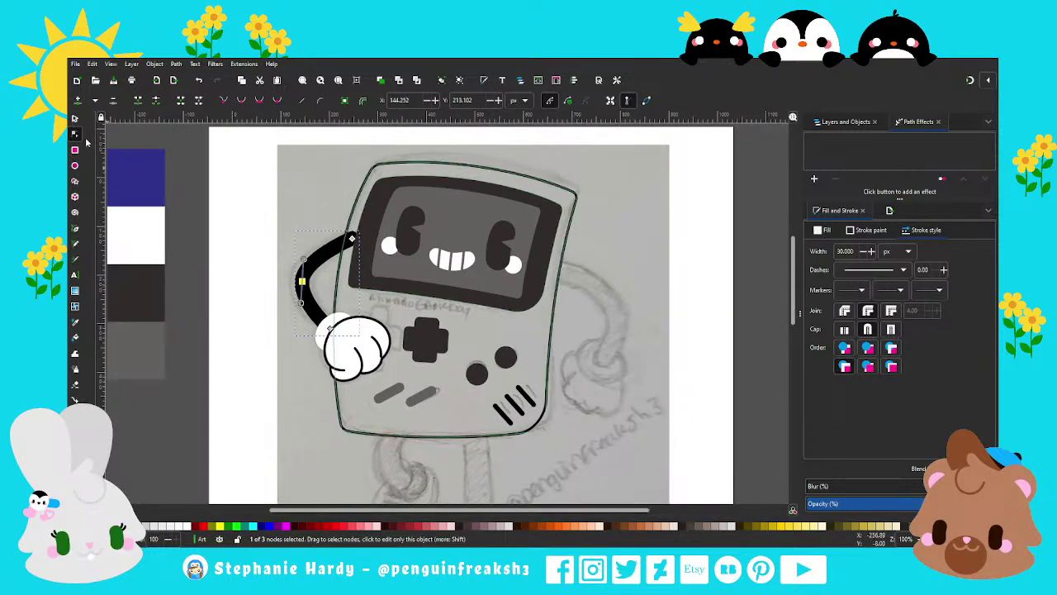
key("s")
key("Escape")
scroll(449, 235, "down", 1)
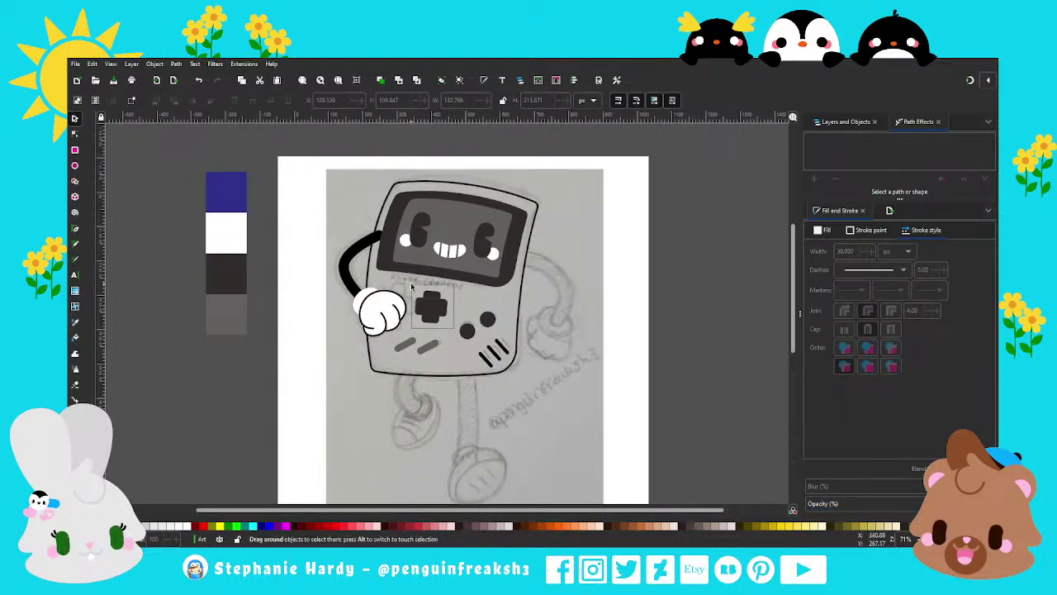
Step: Slide the D-pad left and lower it behind the white glove
left_click(444, 313)
left_click_drag(446, 314, 412, 307)
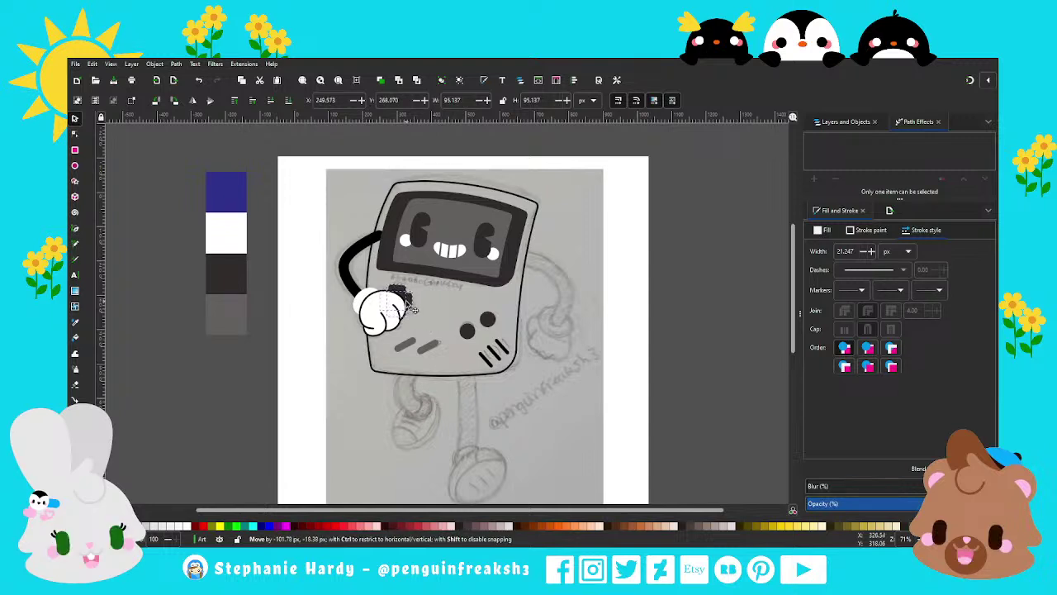
key("Page_Down")
key("Escape")
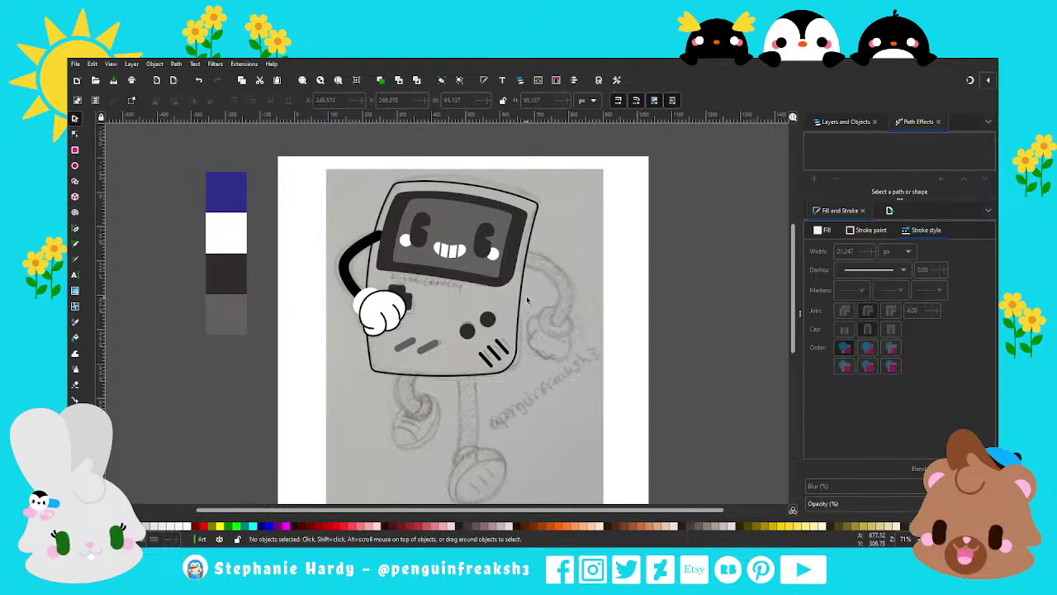
Step: Fill the Game Boy body with the blue swatch colour using the Dropper, then deselect
left_click(527, 299)
left_click(874, 231)
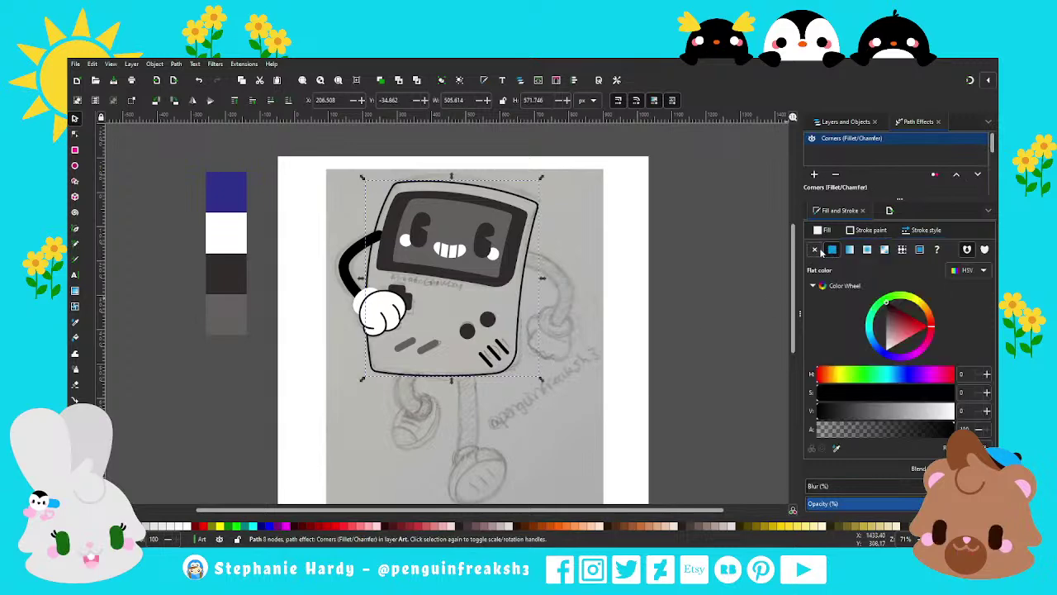
left_click(814, 250)
left_click(823, 229)
left_click(833, 249)
key("d")
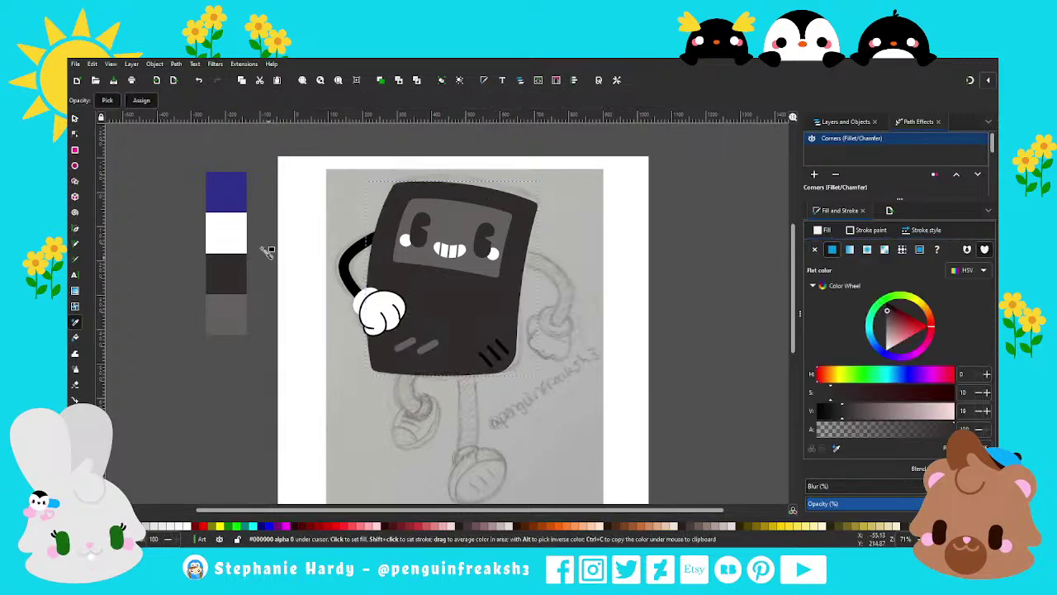
left_click(226, 190)
key("Escape")
key("s")
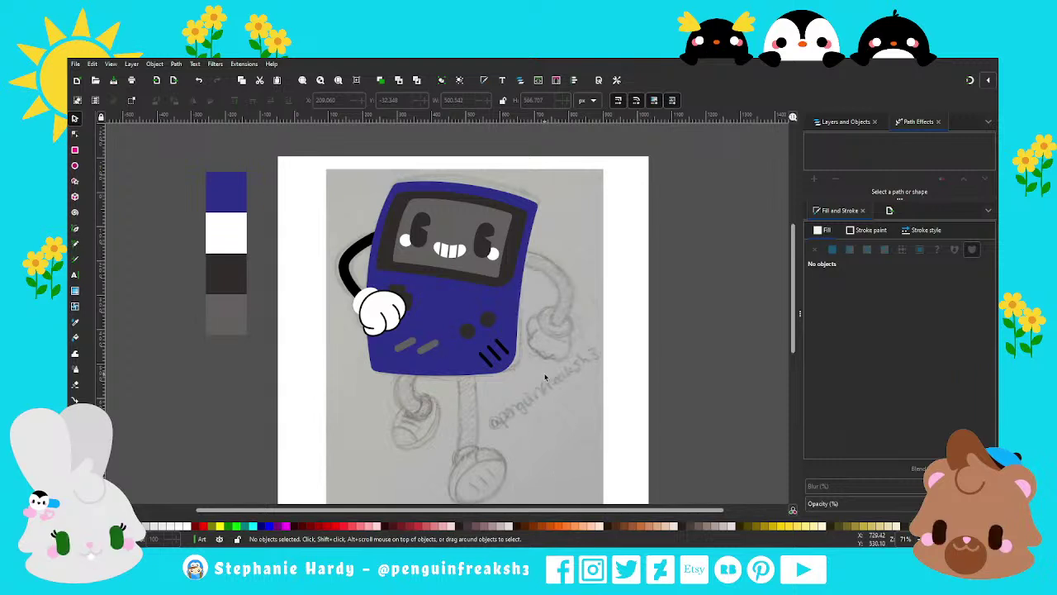
scroll(544, 354, "down", 1)
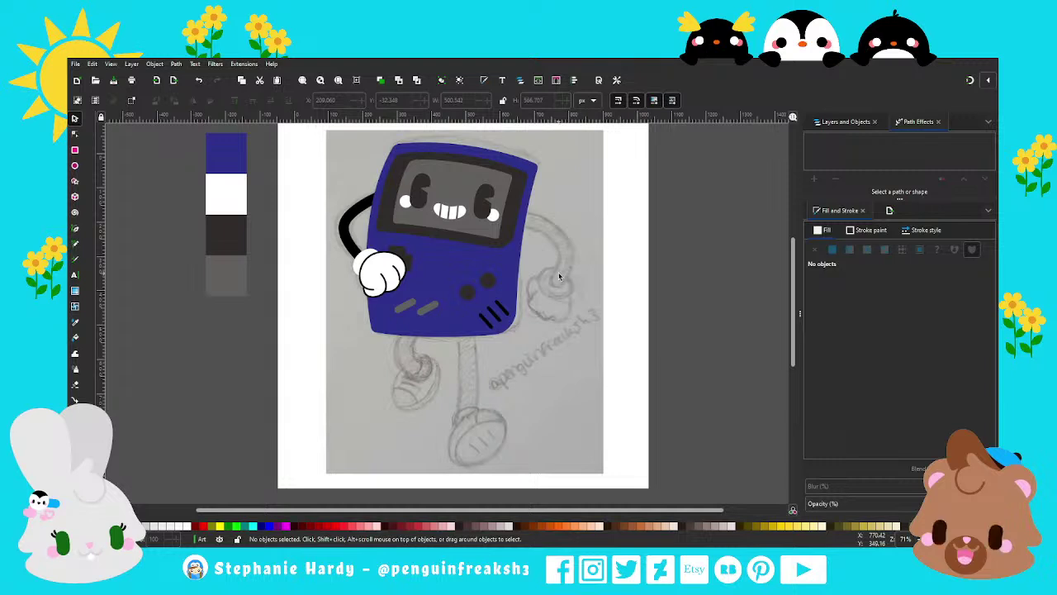
scroll(569, 234, "up", 1)
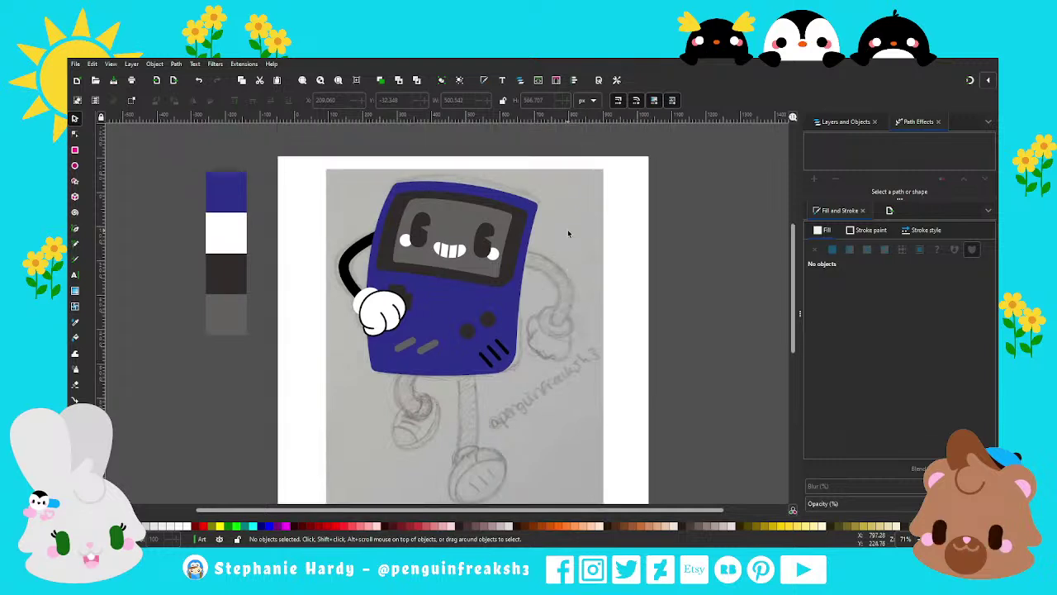
Step: Drag the body's top-right corner node slightly down to follow the sketch
left_click(74, 134)
left_click(524, 223)
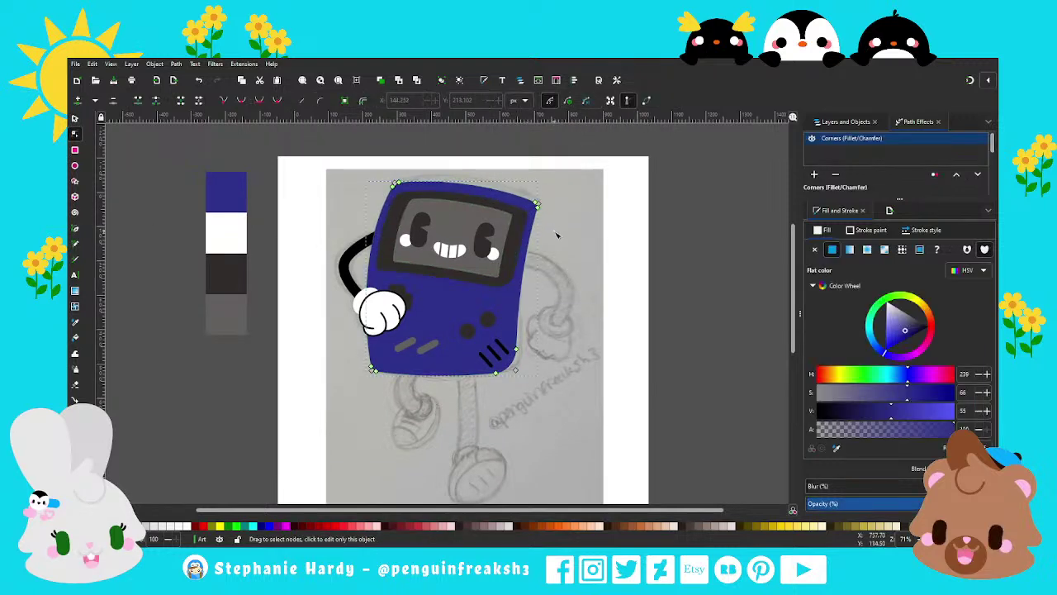
left_click(538, 204)
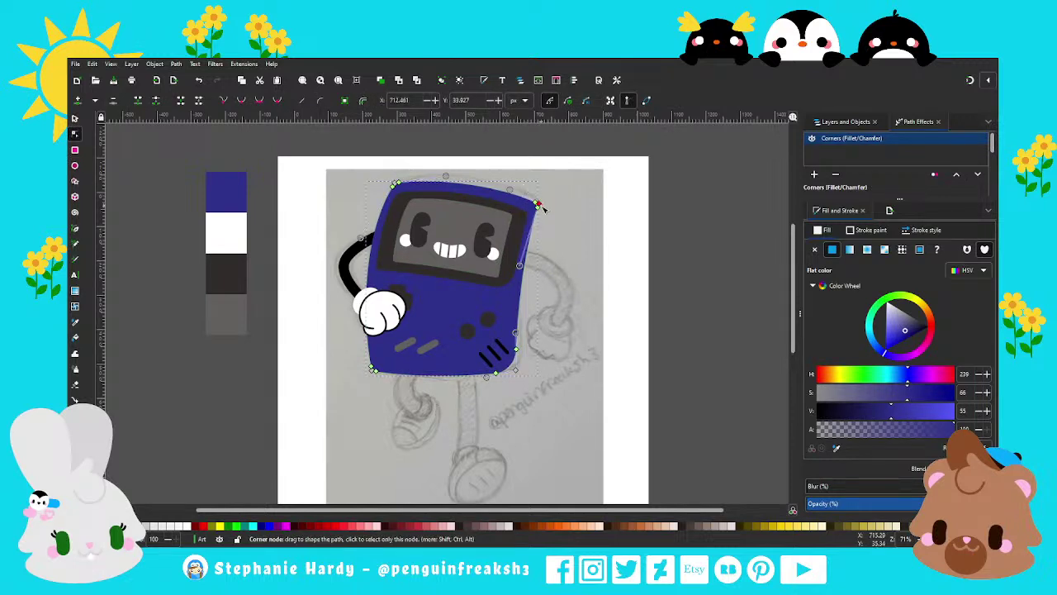
left_click_drag(542, 205, 545, 209)
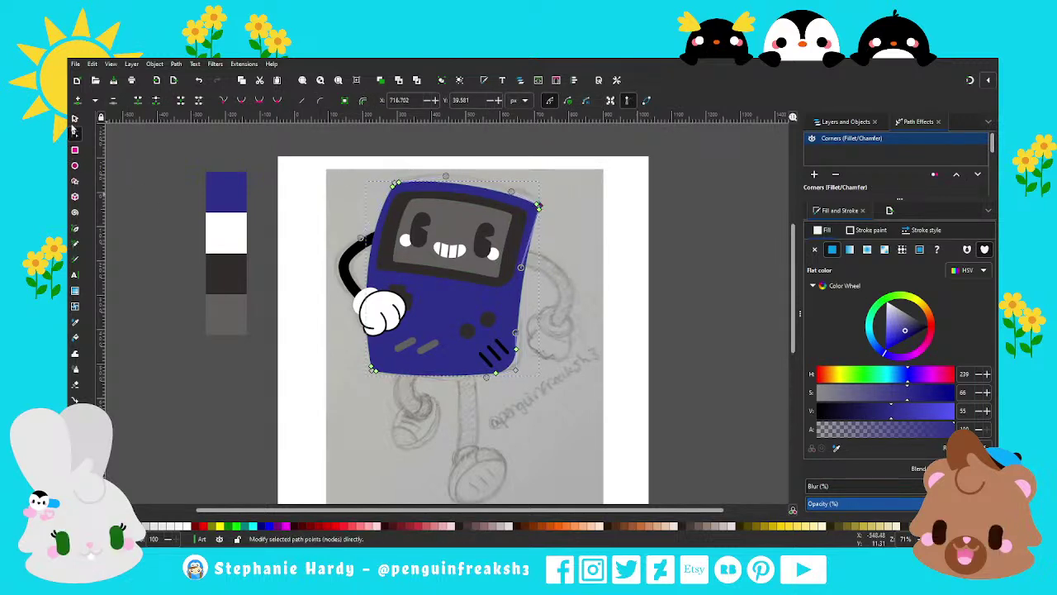
left_click(75, 118)
left_click(567, 320)
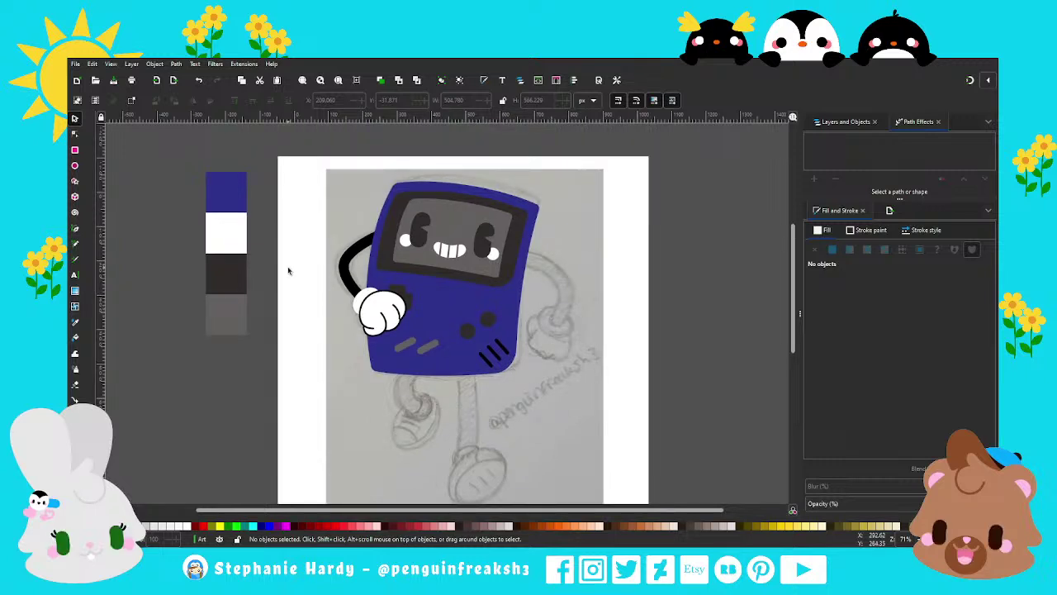
Step: Draw a straight right-arm line from the console's side to the sketched hand, stroke width 10
left_click(75, 229)
left_click(523, 251)
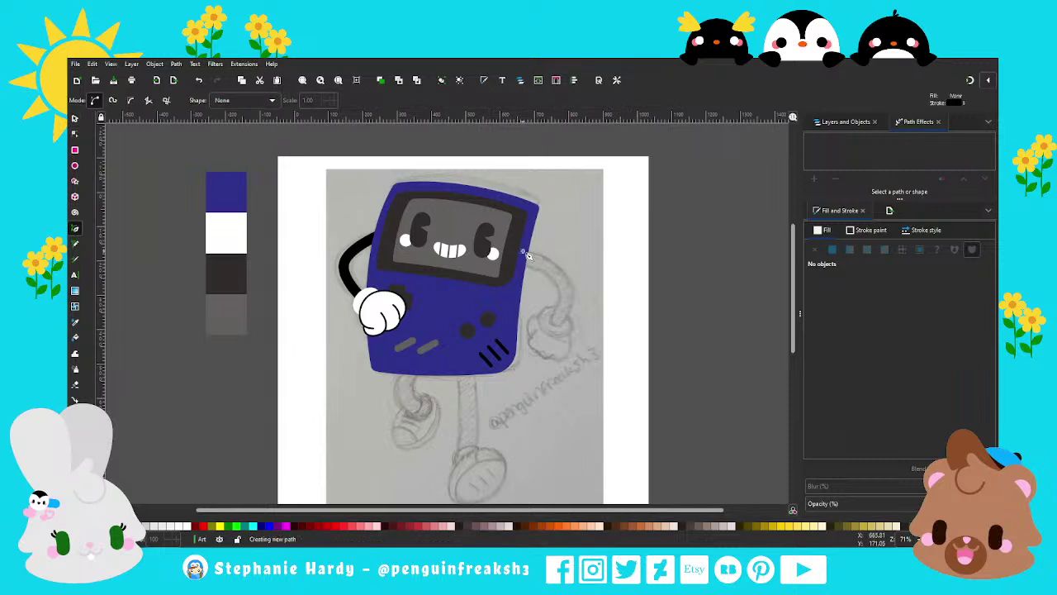
double_click(559, 322)
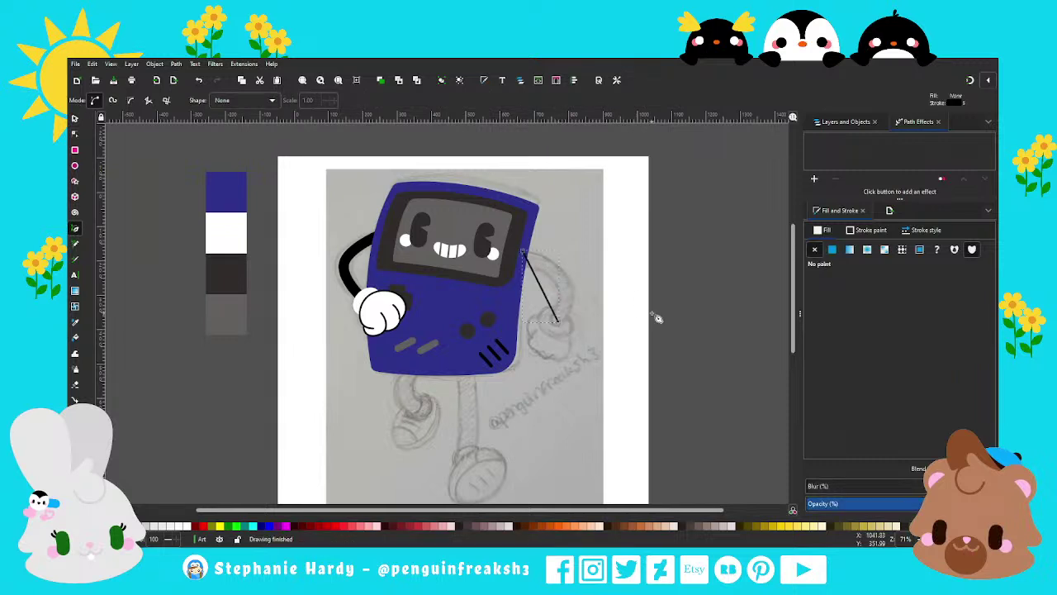
left_click(925, 229)
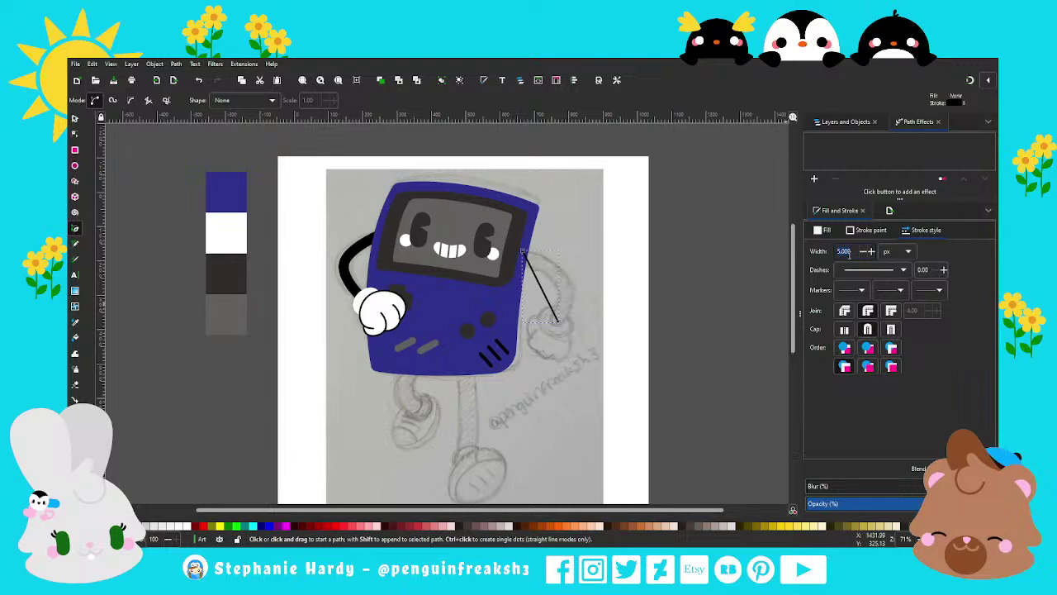
type("10")
key("Return")
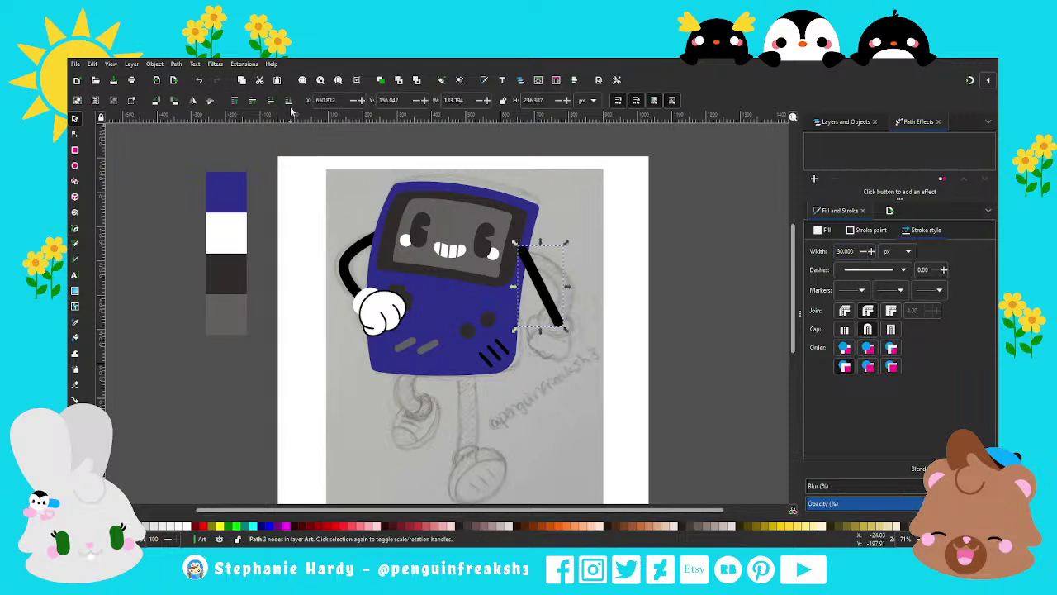
Step: Bend the arm line into a curve and adjust its top and bottom ends
left_click(74, 133)
left_click_drag(553, 293, 583, 274)
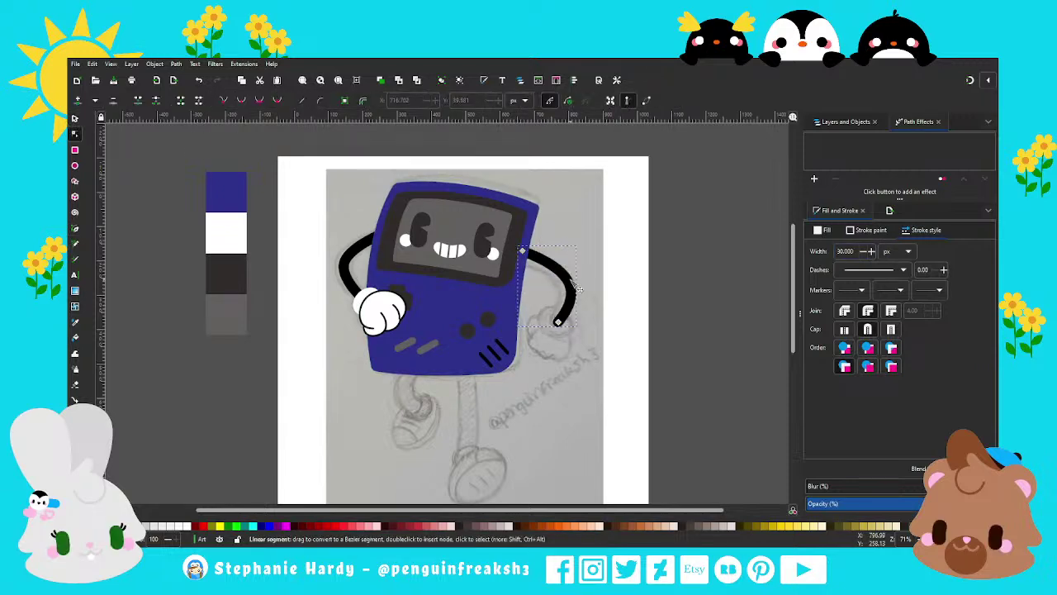
scroll(578, 269, "up", 2)
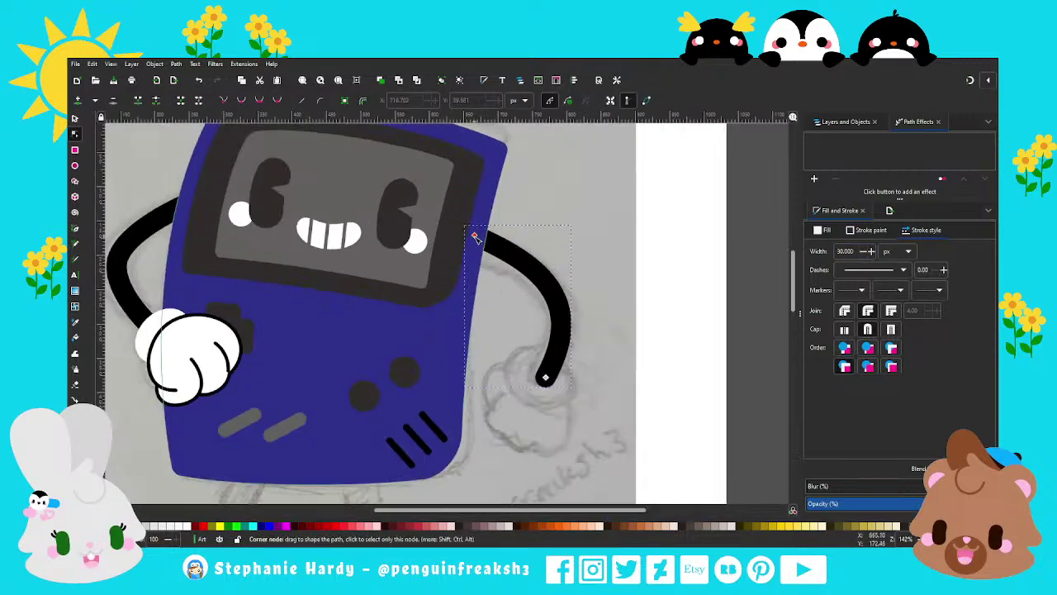
left_click_drag(474, 235, 474, 241)
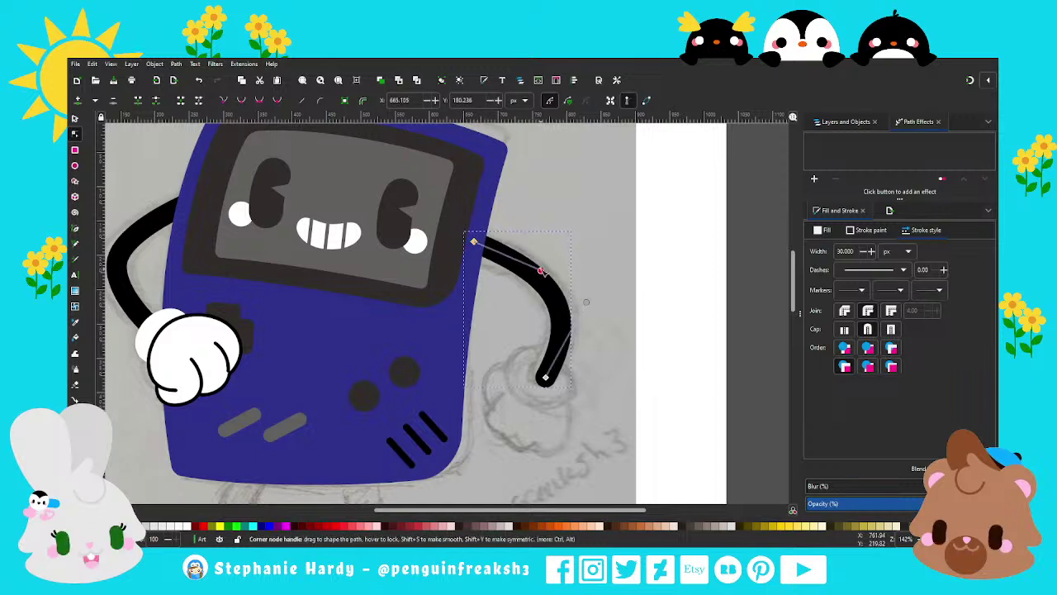
left_click_drag(540, 270, 527, 265)
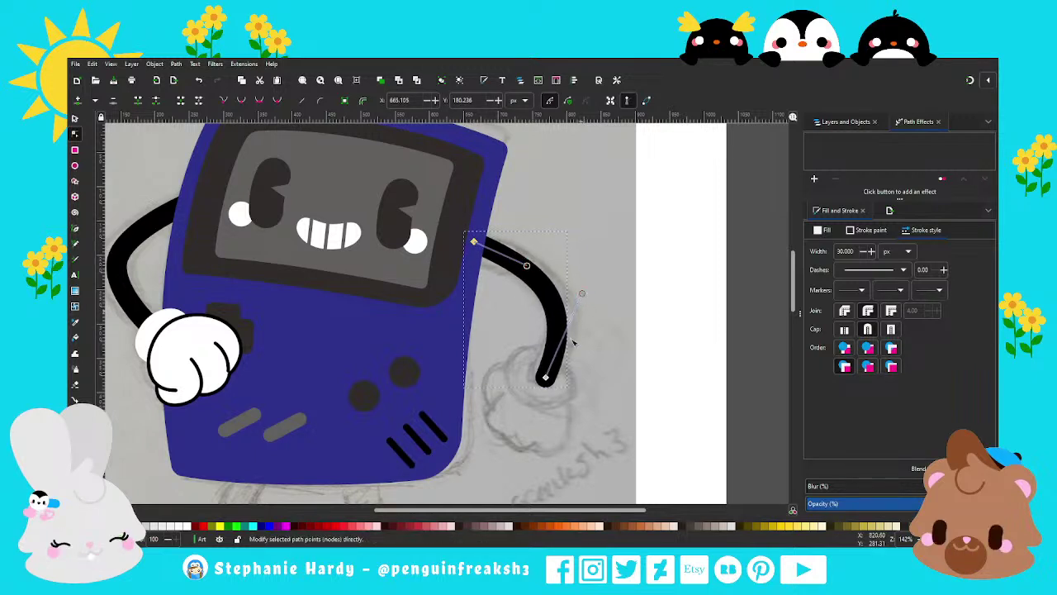
left_click_drag(546, 378, 545, 373)
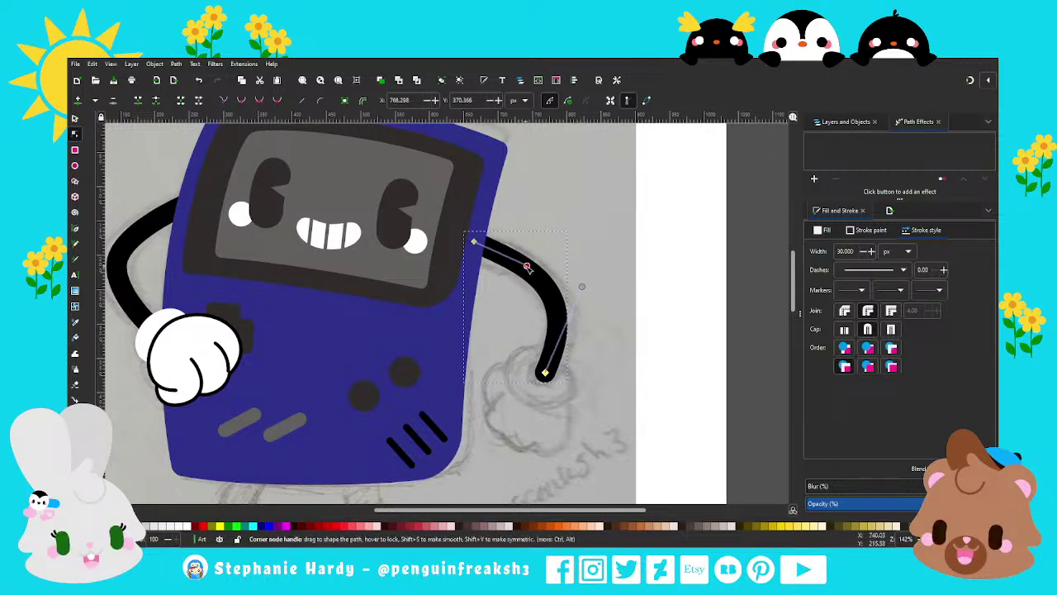
left_click_drag(526, 265, 519, 262)
Step: Duplicate the left white glove ellipse, then rotate and place the copy on the right hand, behind the arm
key("1")
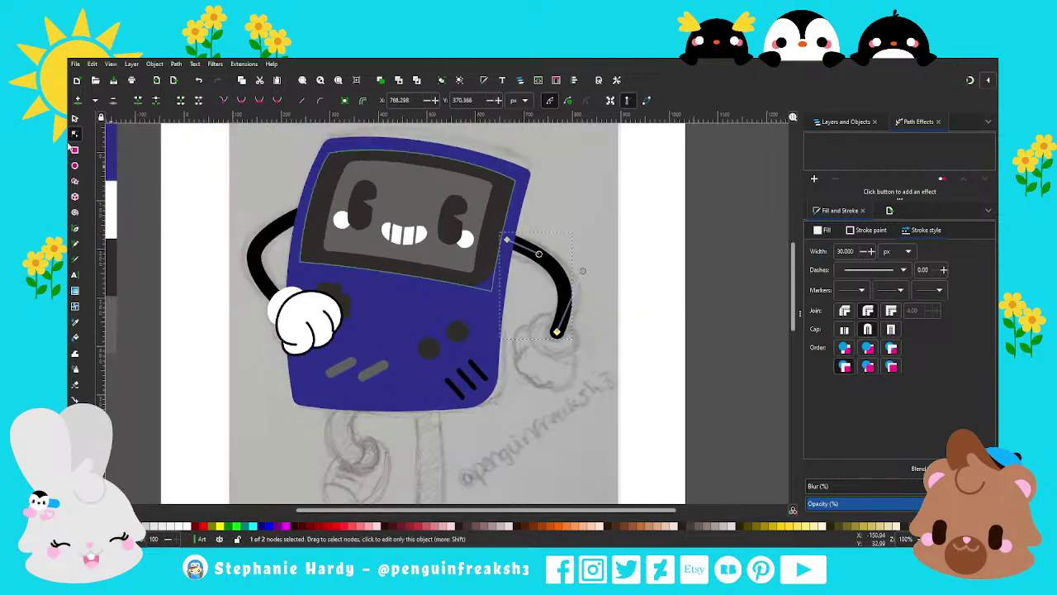
key("s")
left_click(301, 306)
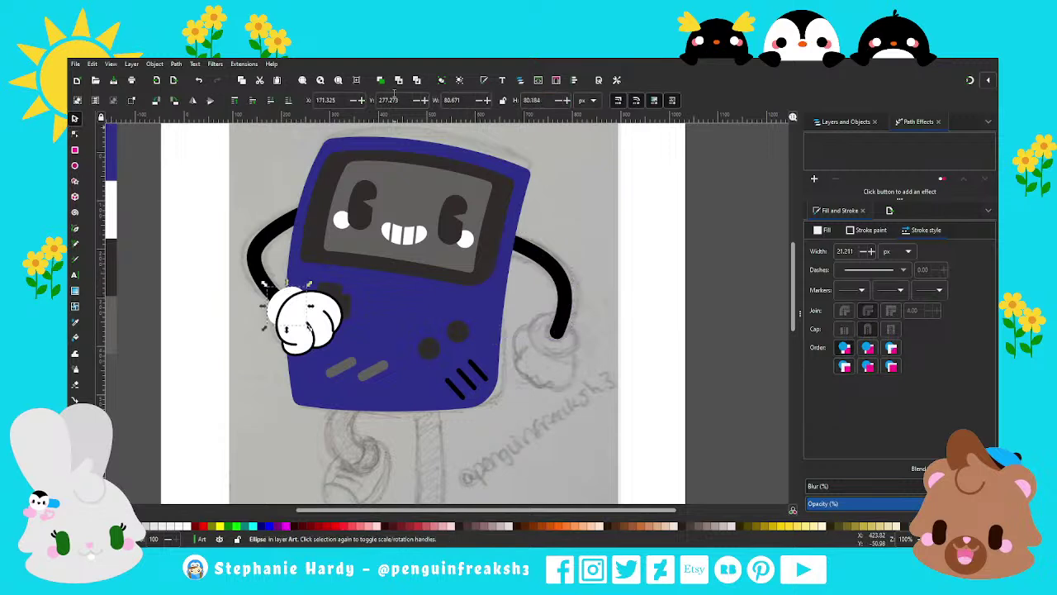
left_click_drag(289, 310, 578, 347)
left_click(552, 337)
key("Page_Down")
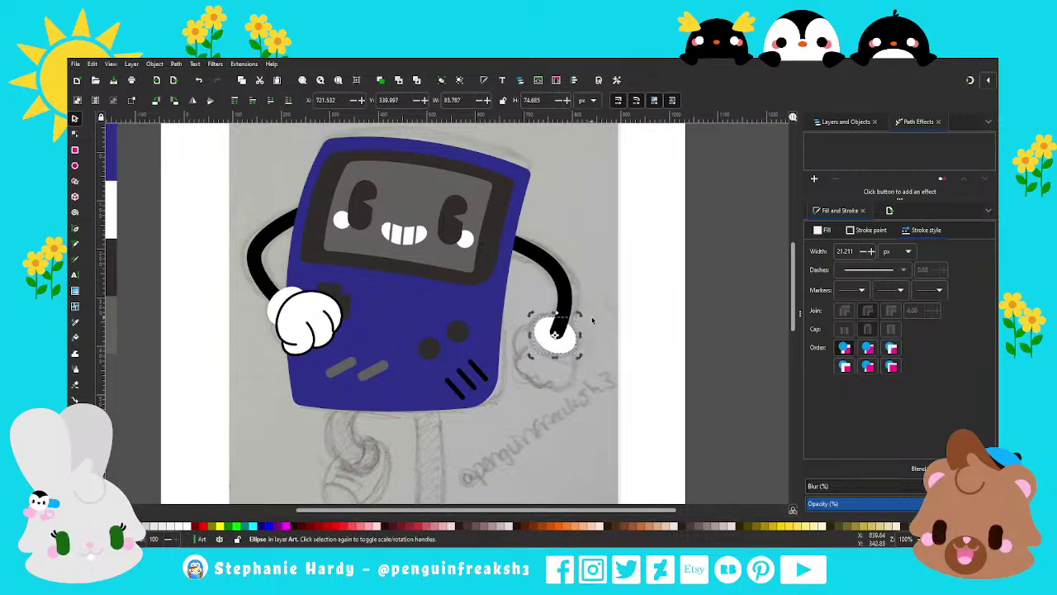
key("Escape")
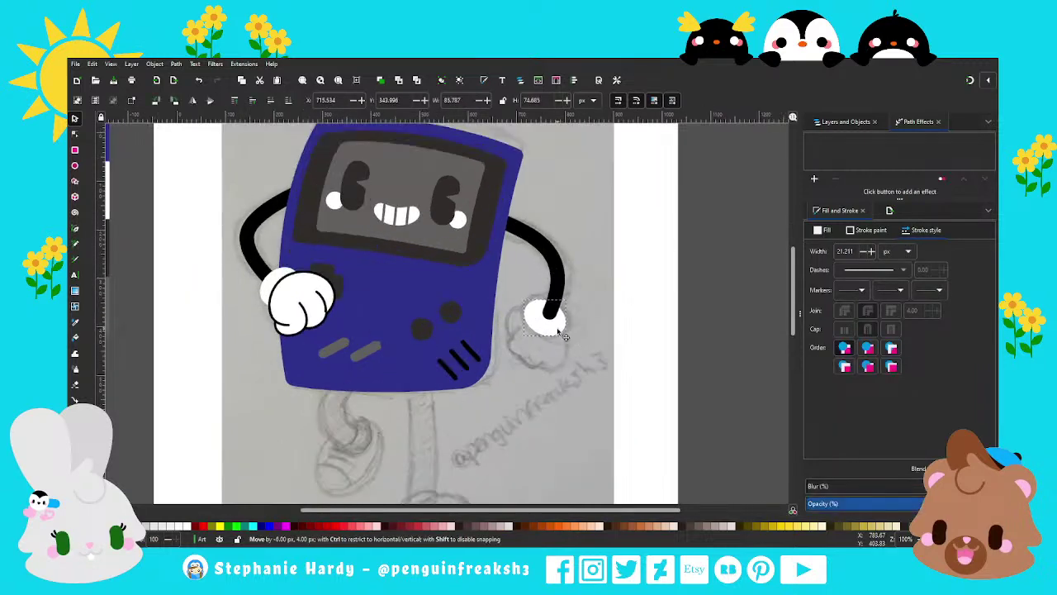
left_click_drag(567, 332, 564, 332)
key("Escape")
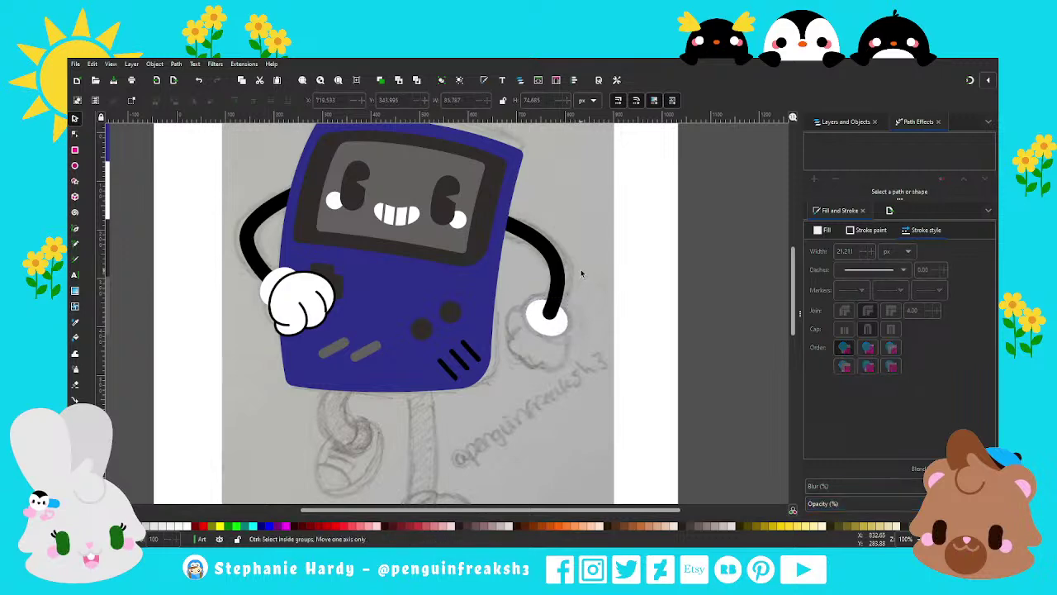
scroll(578, 277, "down", 1)
scroll(535, 357, "up", 2)
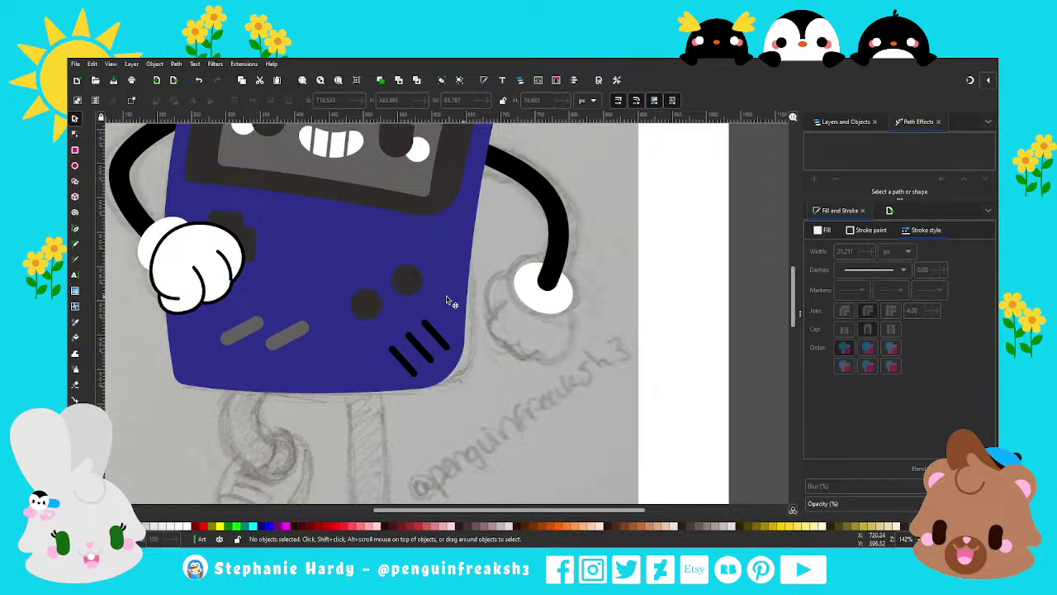
Step: Trace a closed right-glove outline with pen points around the sketched hand
key("b")
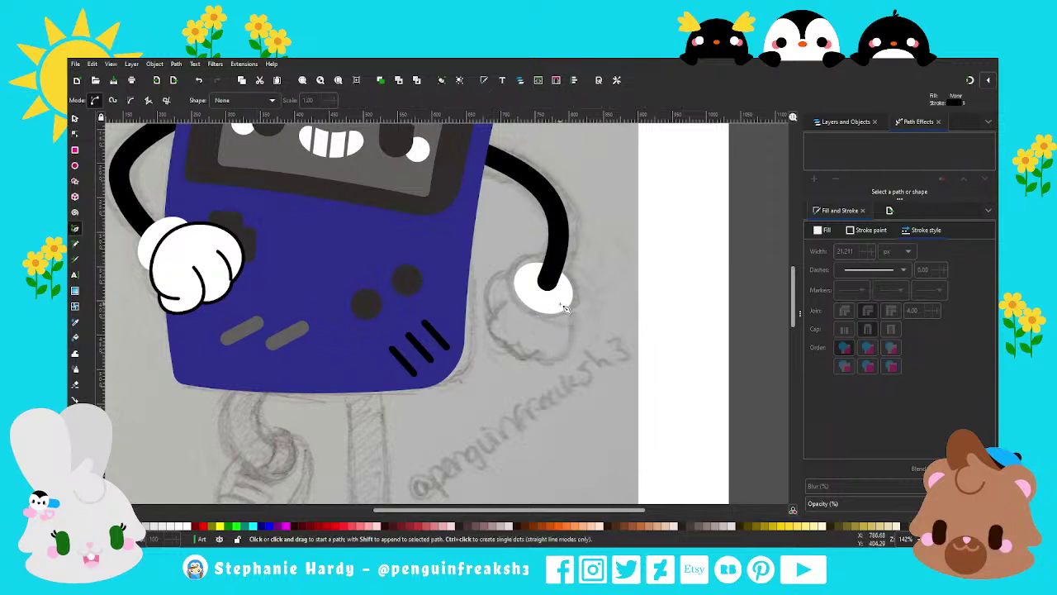
left_click(505, 301)
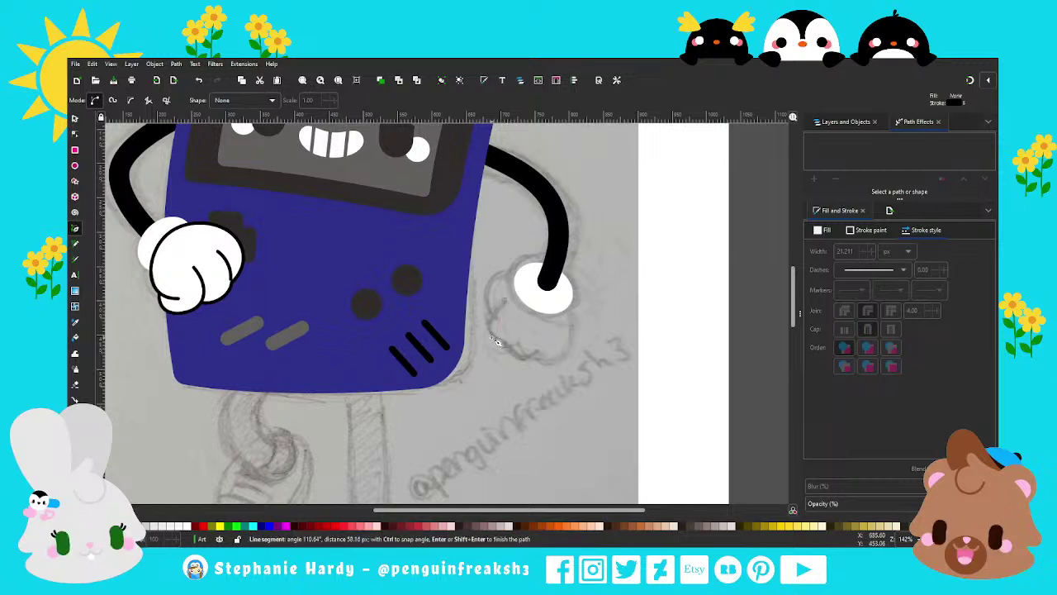
left_click(497, 341)
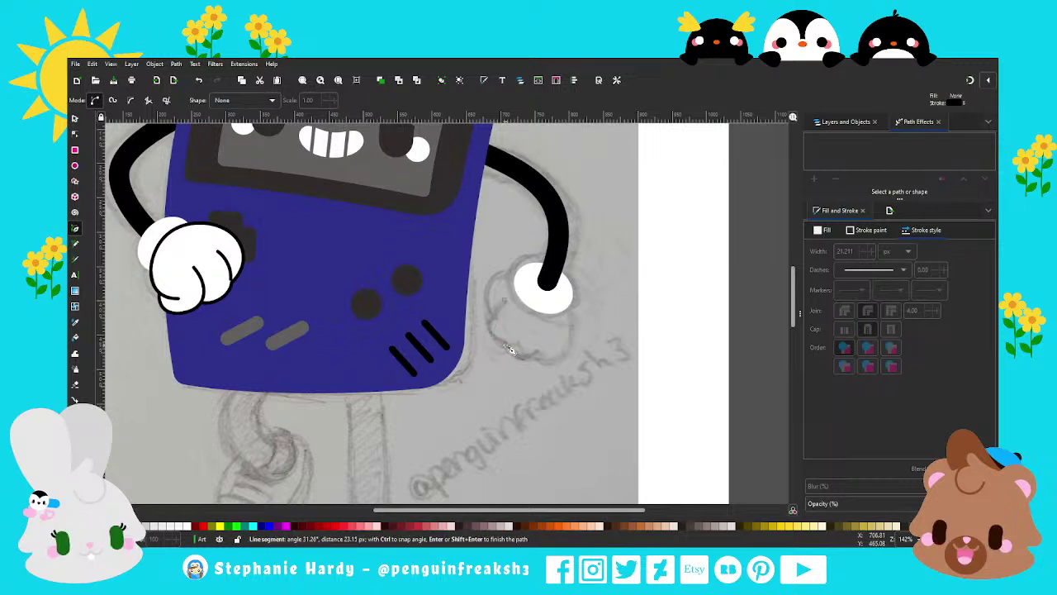
left_click(561, 356)
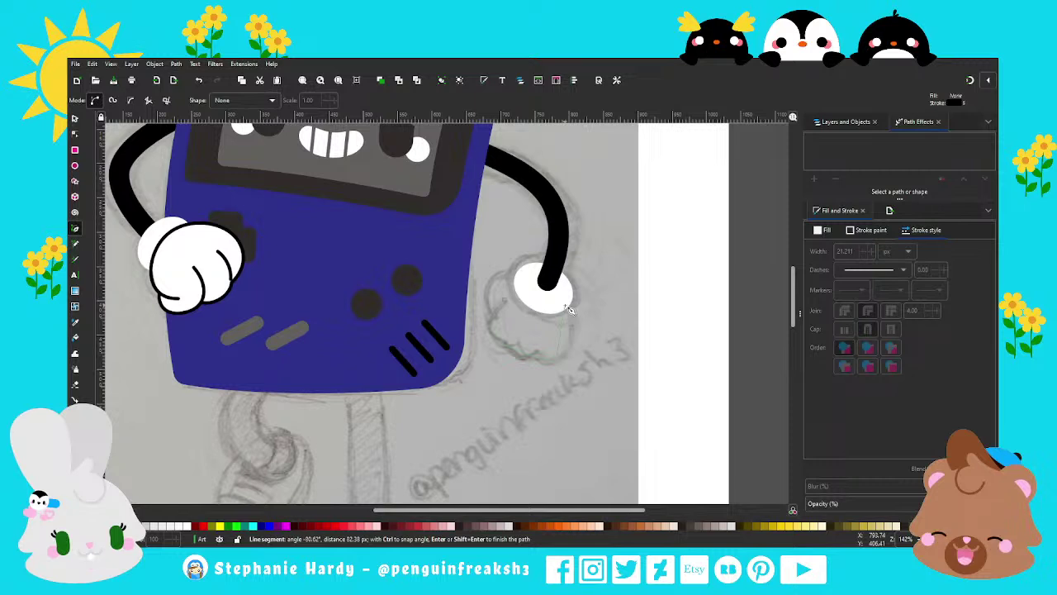
left_click(569, 309)
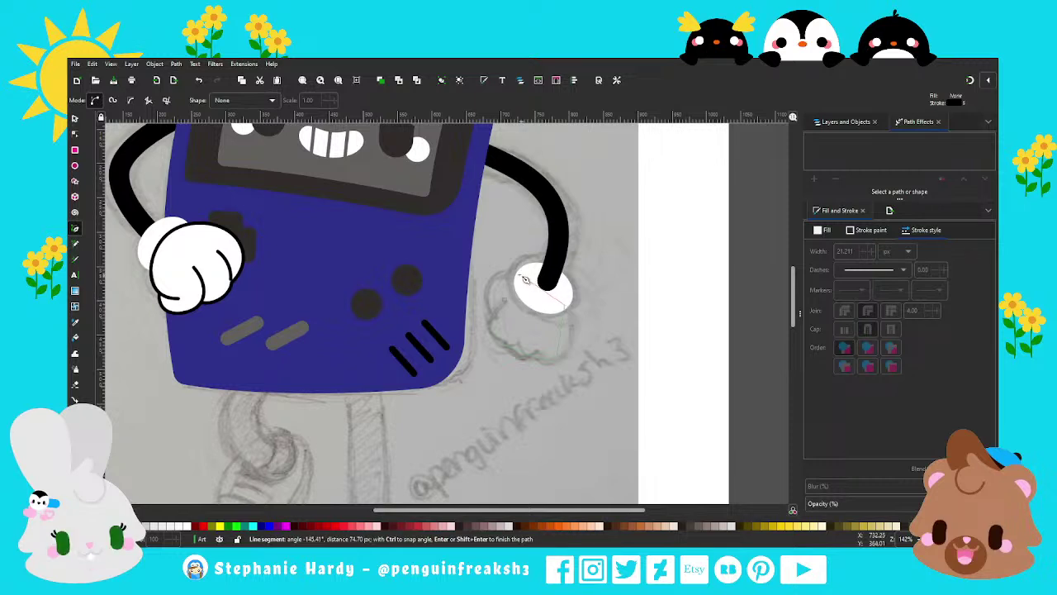
left_click(518, 283)
left_click(513, 275)
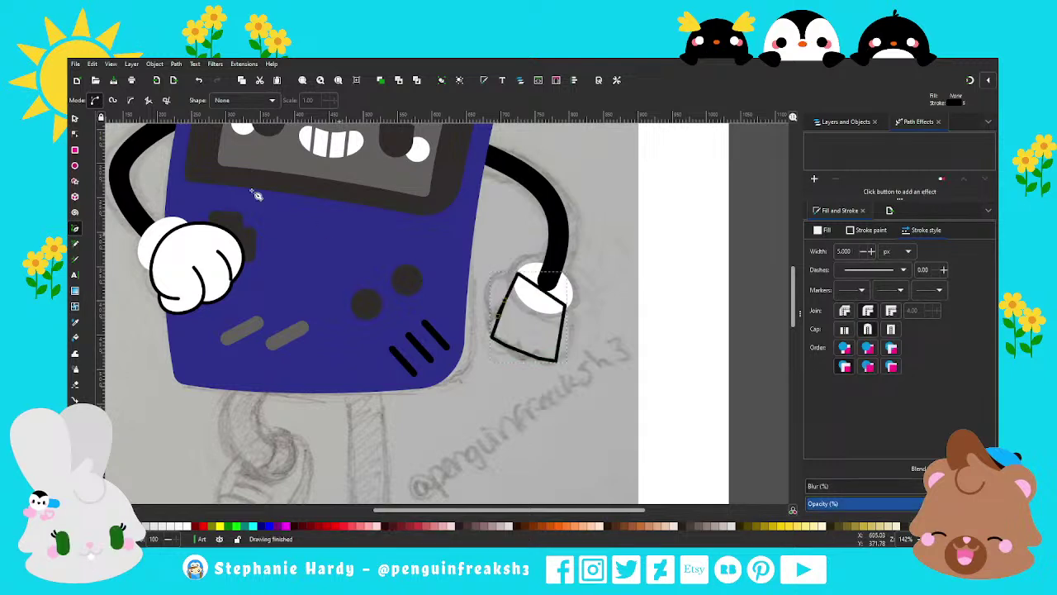
left_click(74, 133)
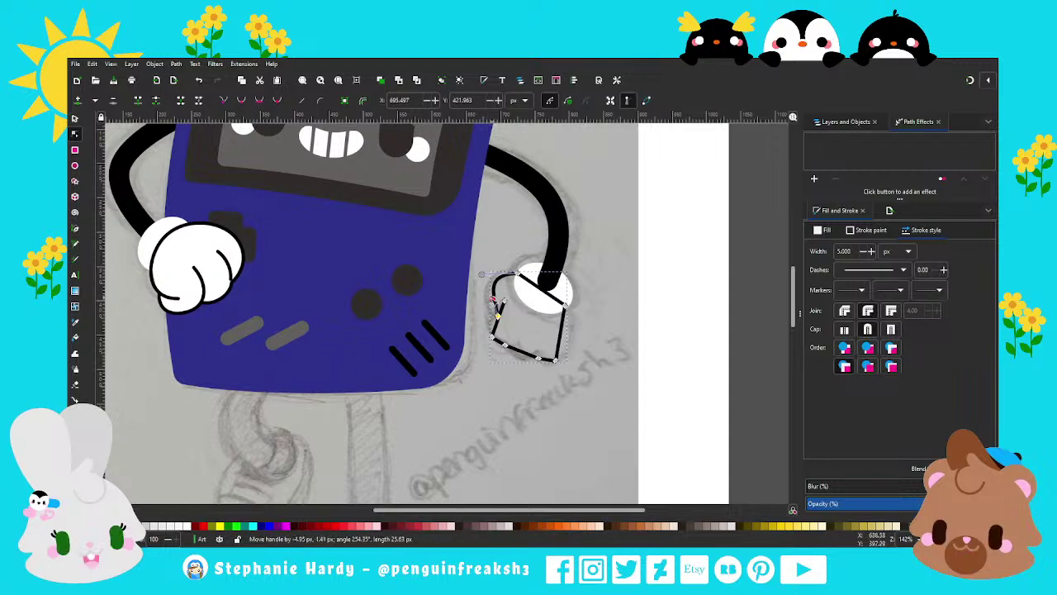
Step: Bulge the glove's left side and make its lower-left nodes smooth
left_click_drag(503, 290, 488, 297)
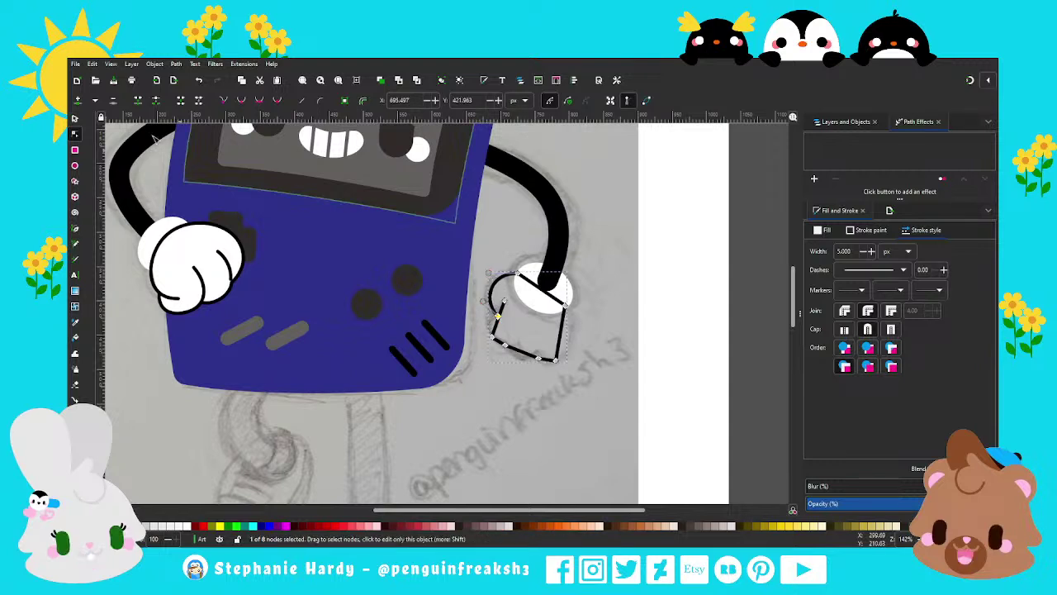
key("s")
left_click(81, 133)
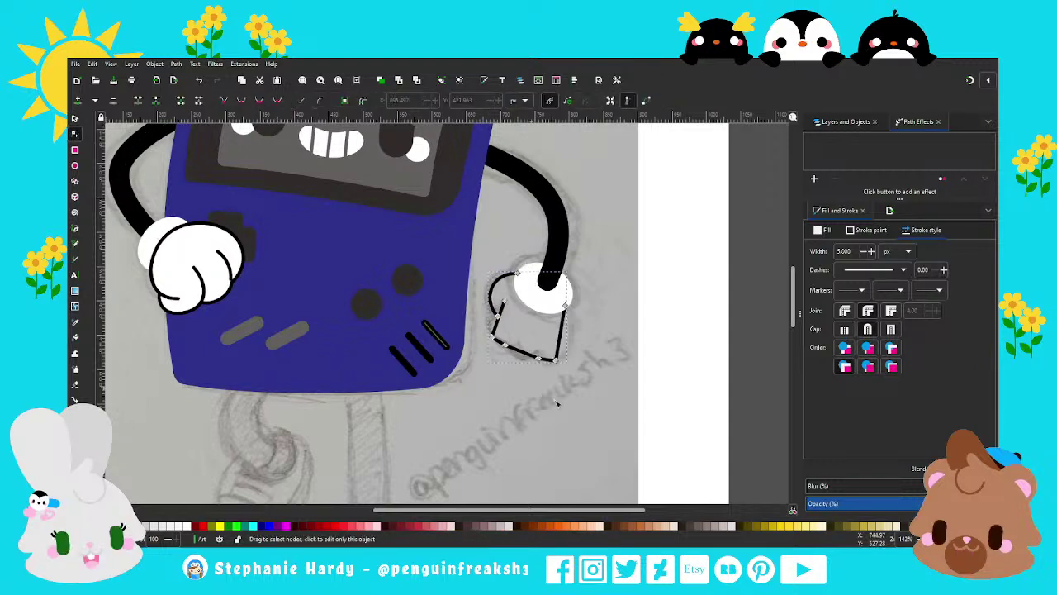
scroll(569, 391, "up", 2)
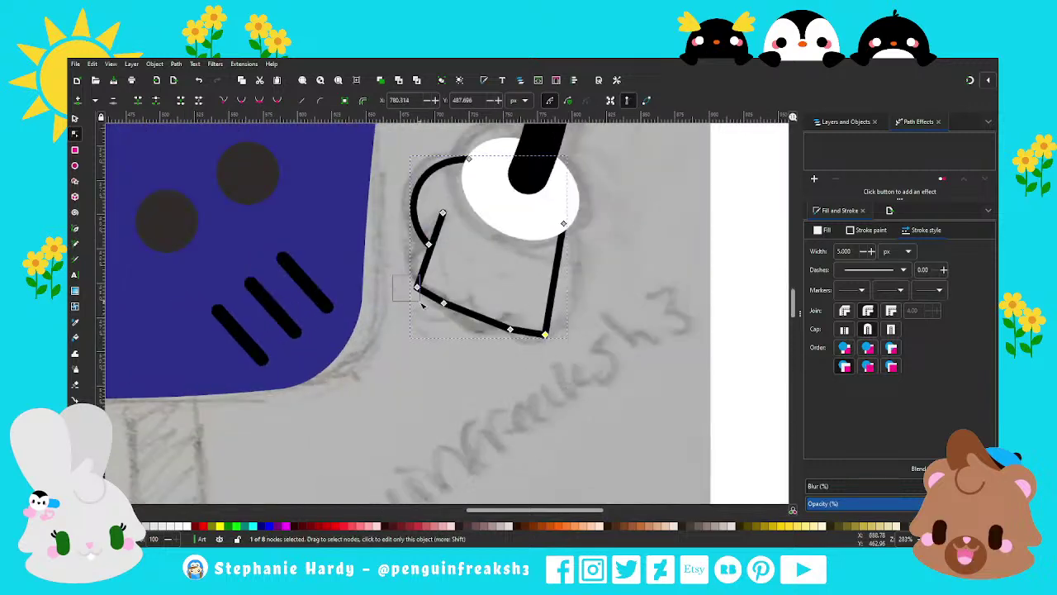
left_click_drag(394, 276, 420, 303)
left_click(260, 100)
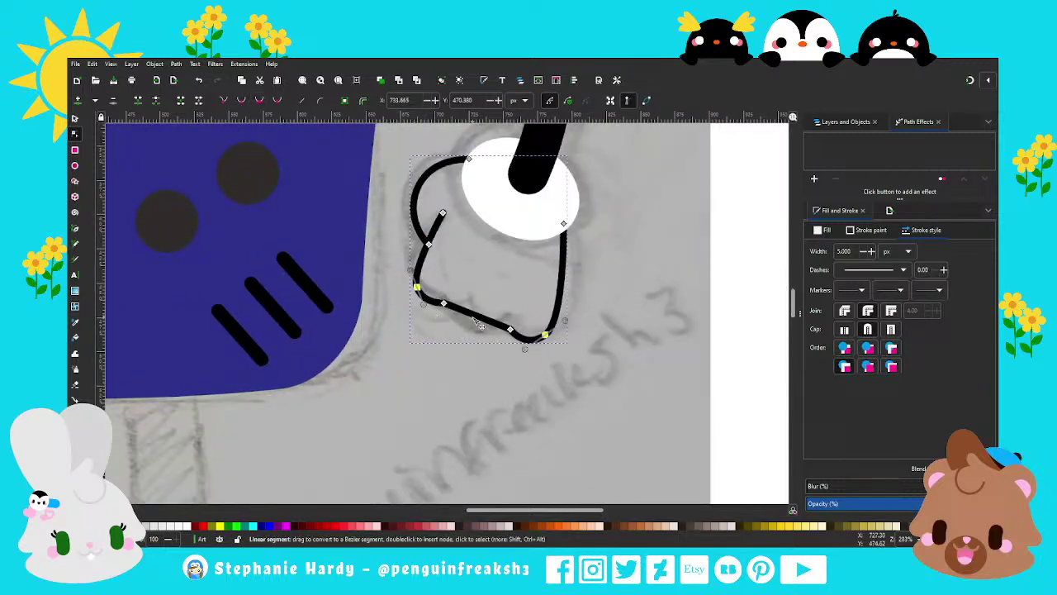
Step: Drag the glove's nodes to round its knuckles, top curve and bottom-right corner
left_click(449, 309)
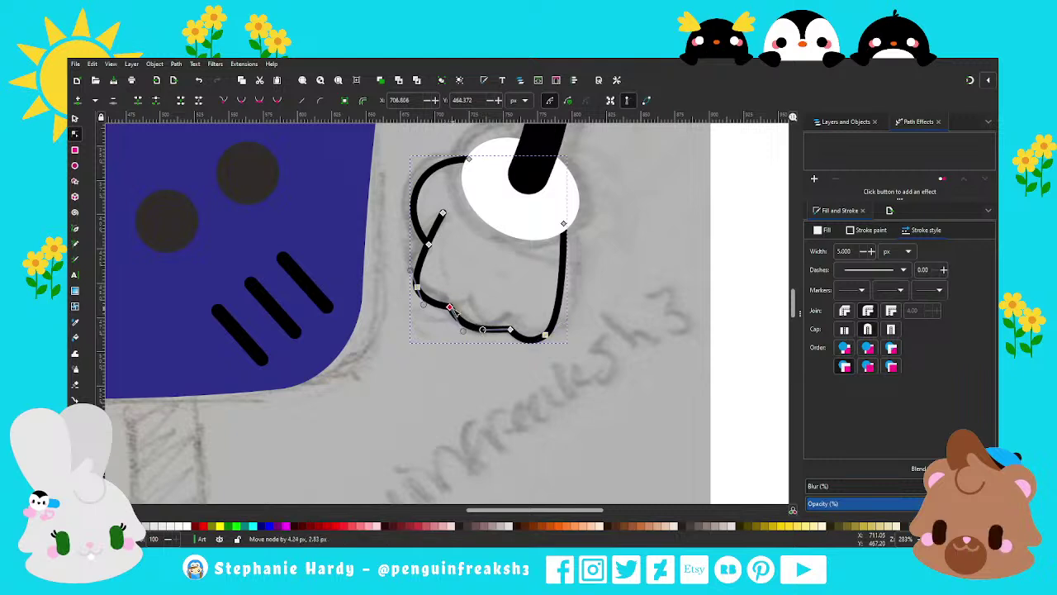
left_click_drag(483, 331, 505, 331)
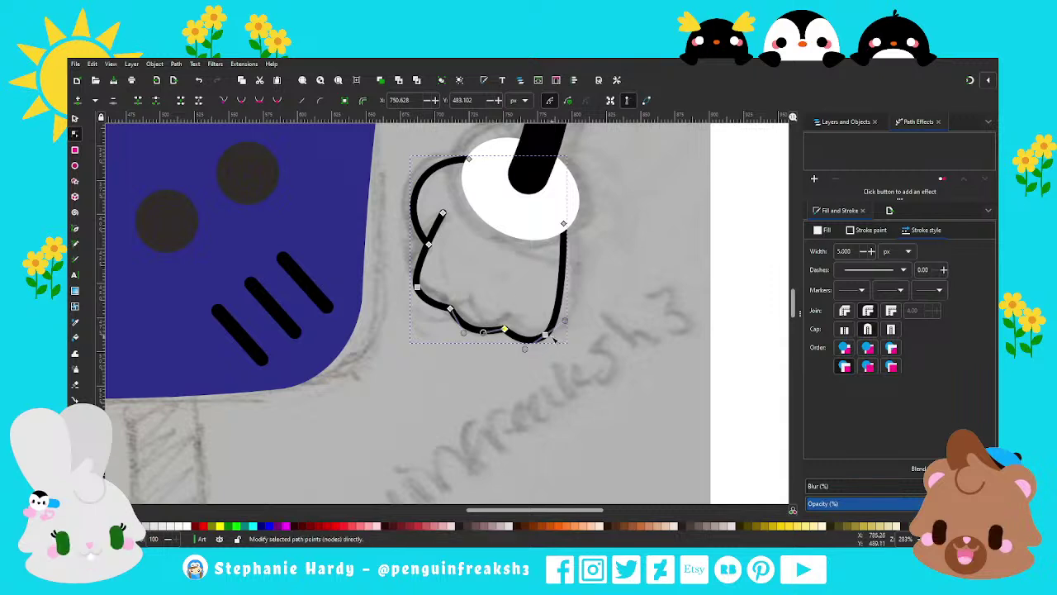
left_click_drag(545, 335, 569, 309)
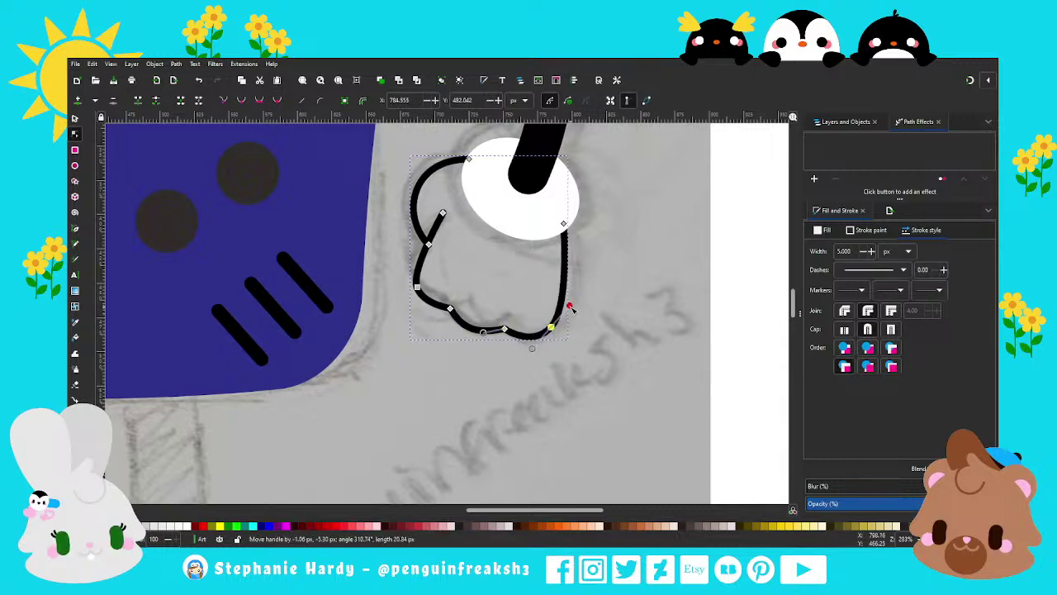
left_click(418, 285)
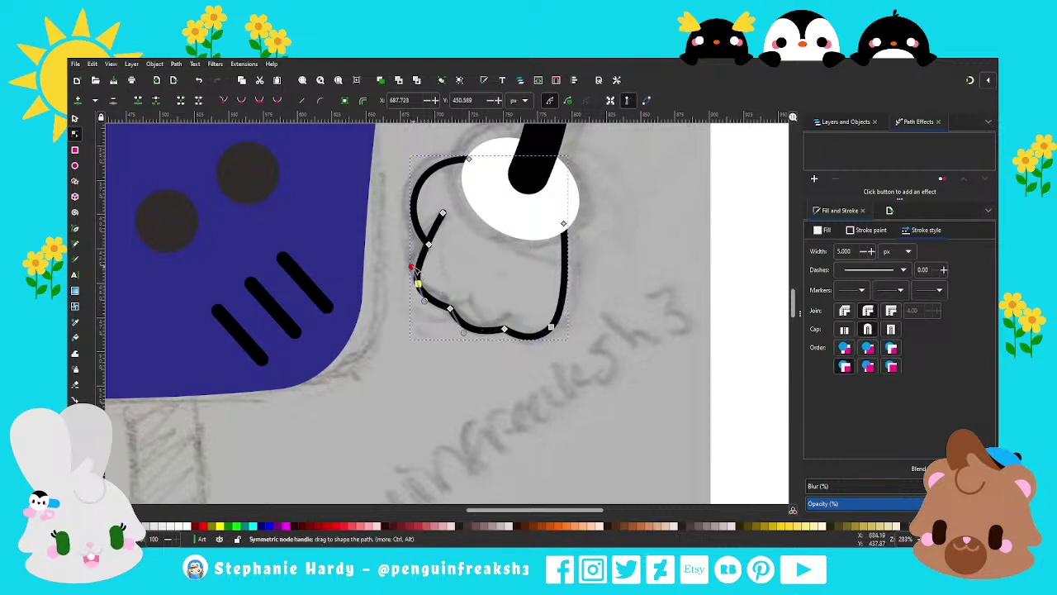
left_click_drag(443, 214, 427, 240)
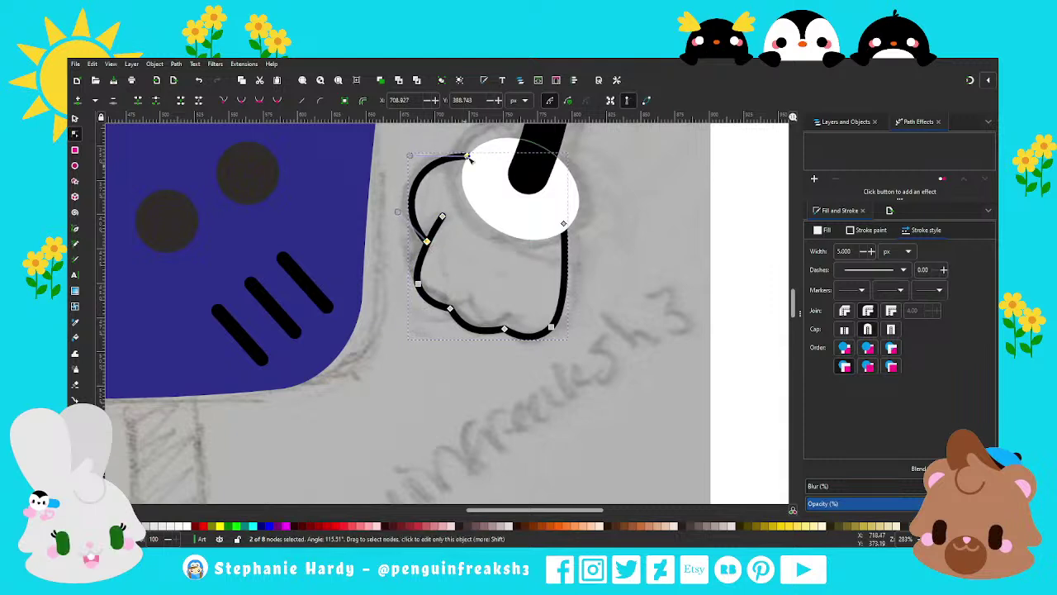
mouse_move(467, 154)
left_mouse_down()
mouse_move(477, 161)
mouse_move(418, 156)
left_mouse_up()
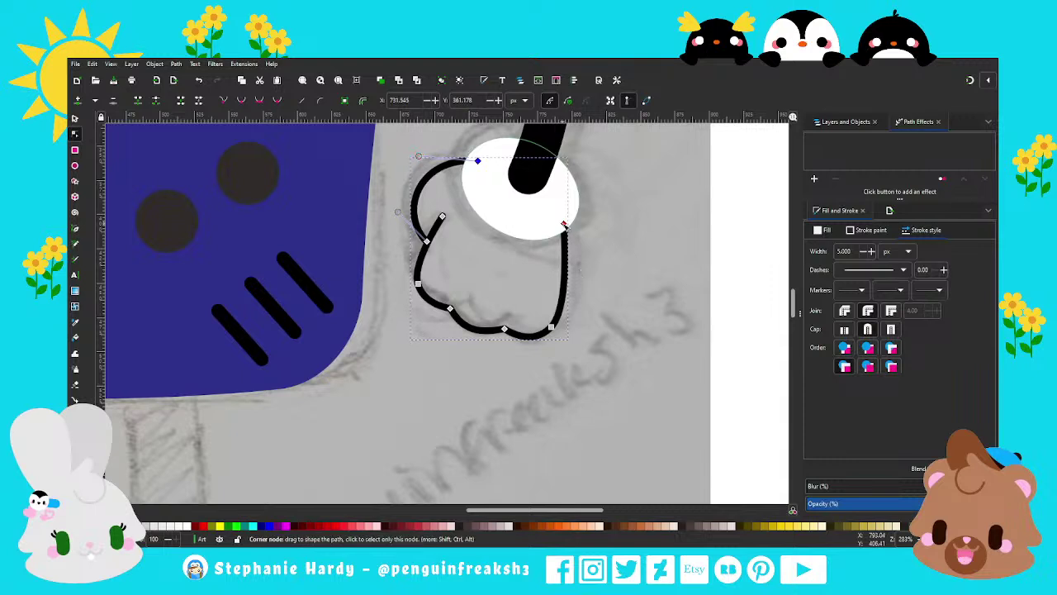
left_click_drag(563, 224, 569, 218)
left_click_drag(565, 327, 463, 335)
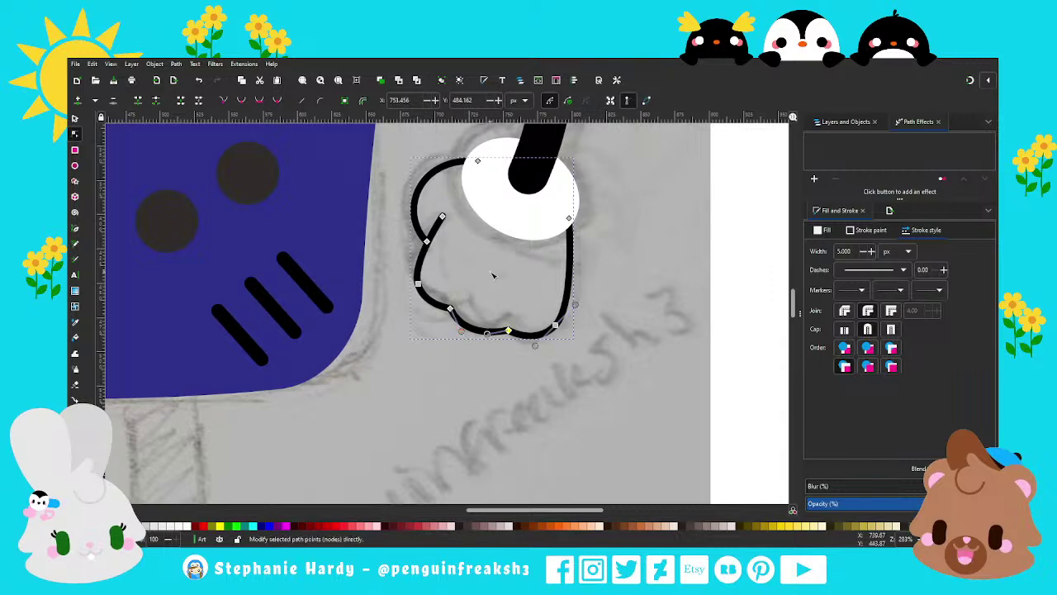
scroll(491, 272, "down", 1)
Step: Fill the right glove white and lower it behind the arm
key("s")
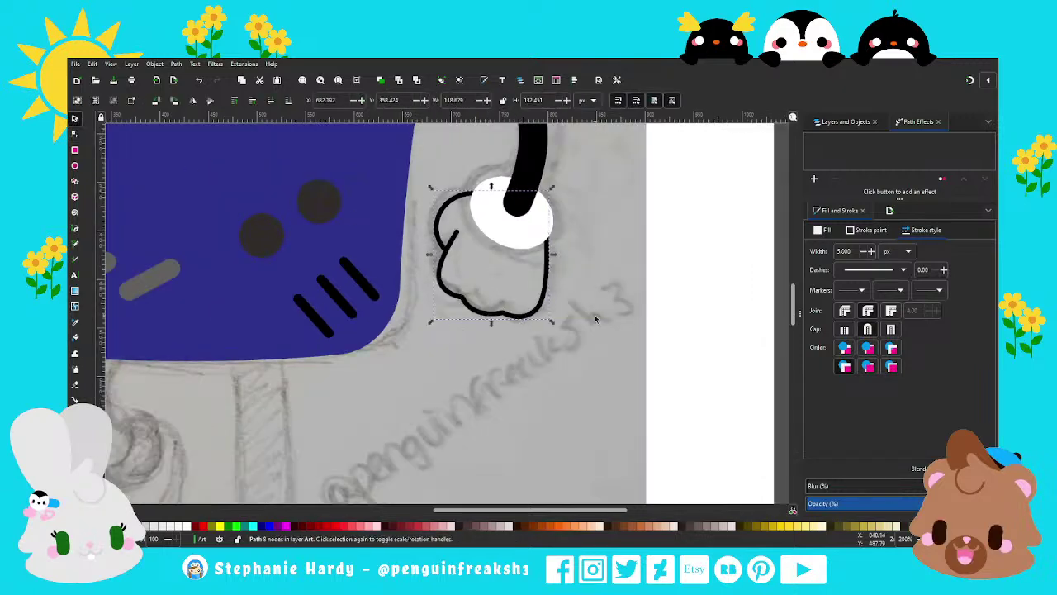
left_click(577, 314)
scroll(602, 293, "down", 1)
scroll(603, 293, "down", 1)
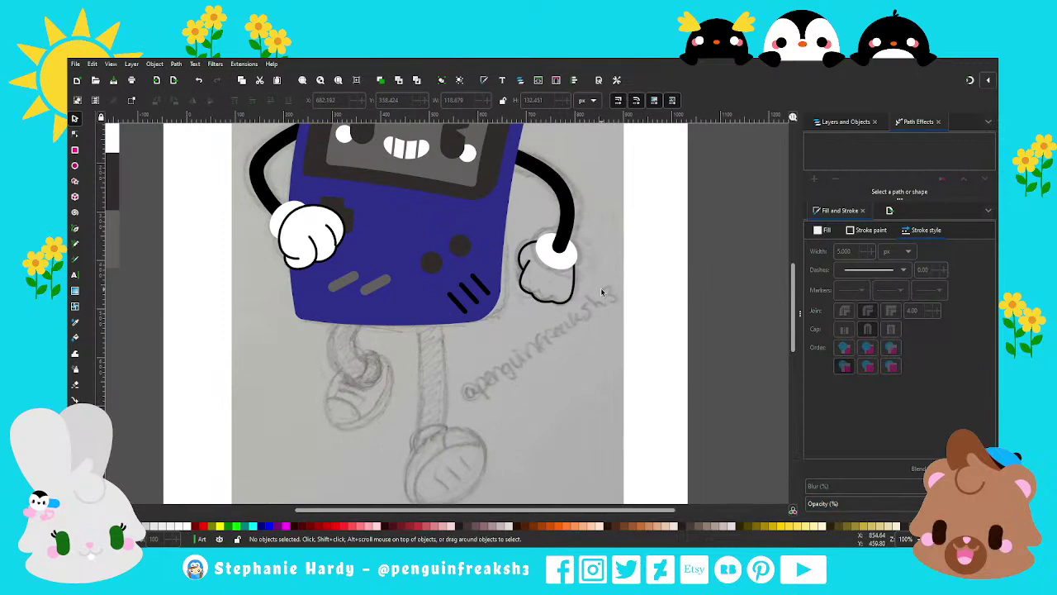
scroll(602, 285, "up", 1)
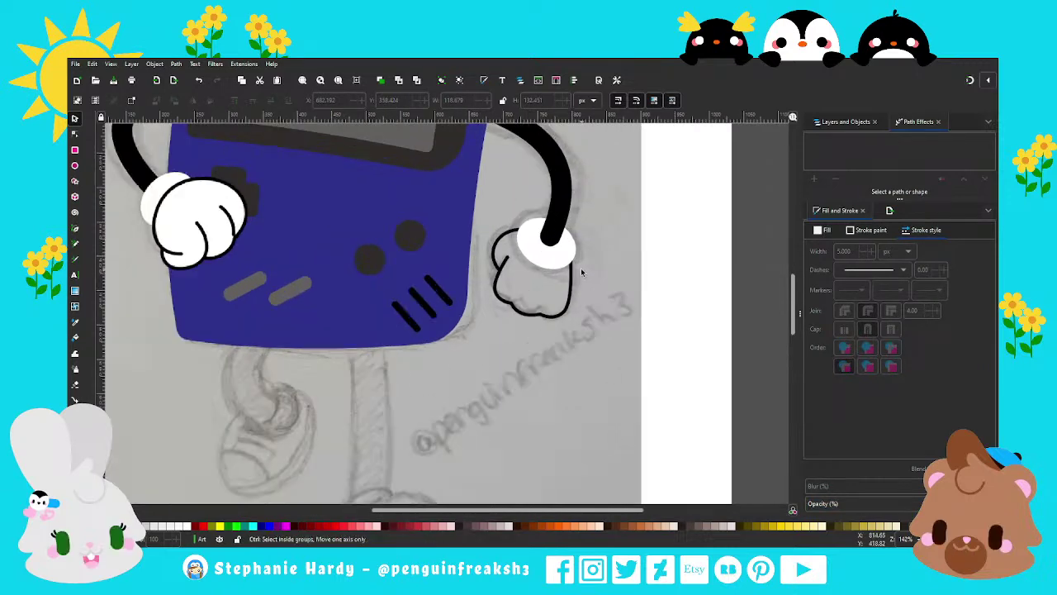
scroll(578, 293, "up", 1)
left_click(570, 293)
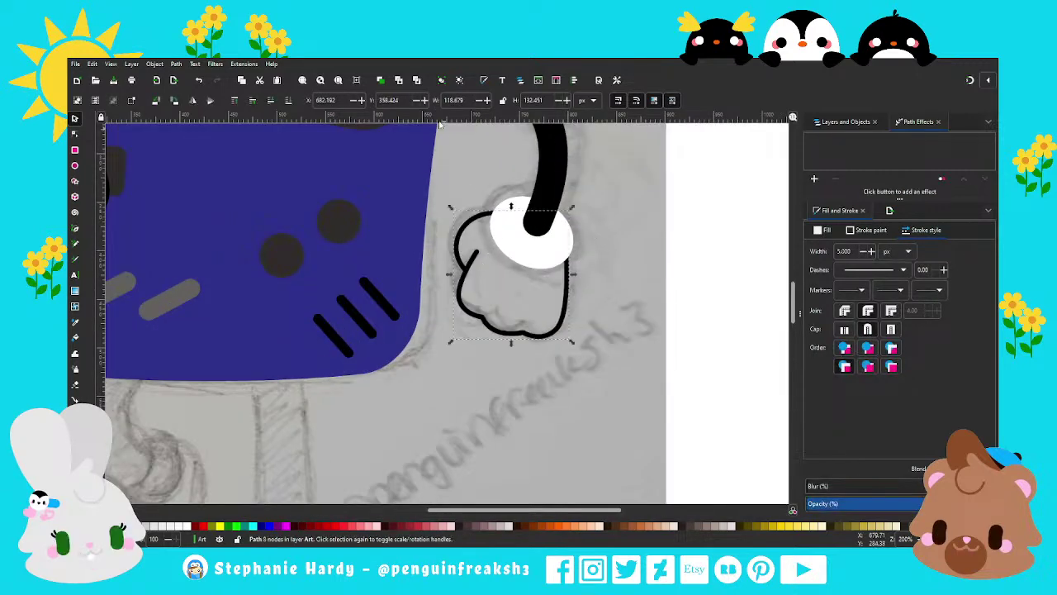
left_click(827, 230)
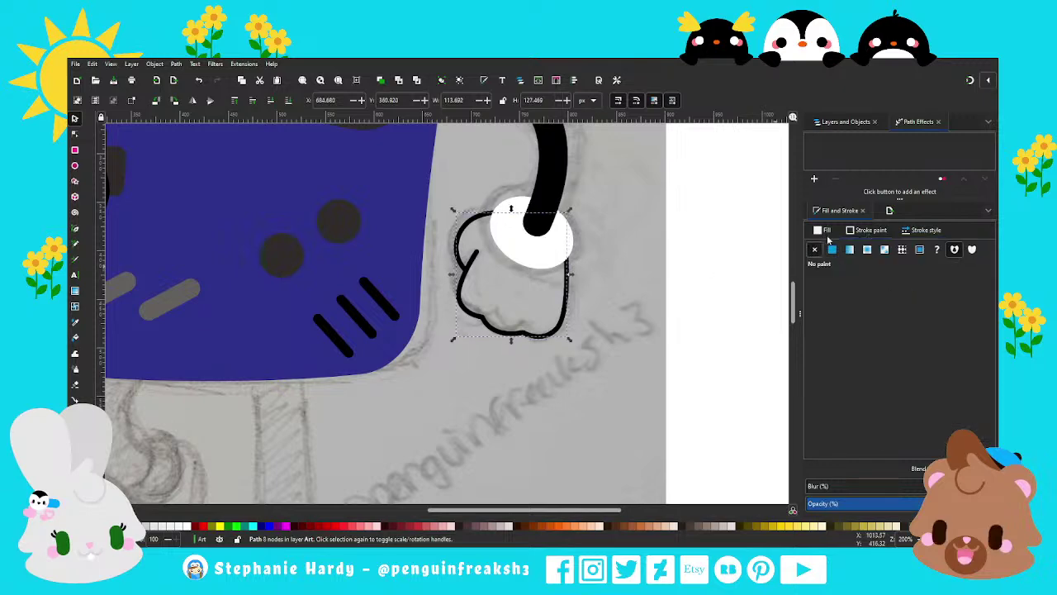
left_click(832, 249)
left_click(289, 100)
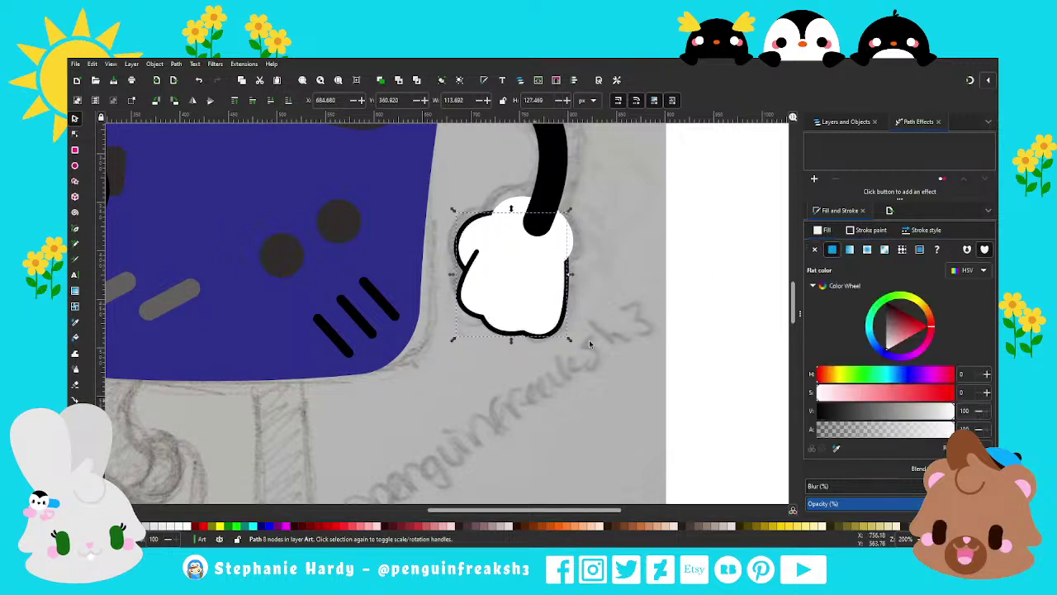
key("Escape")
scroll(595, 314, "down", 1)
scroll(604, 278, "down", 1)
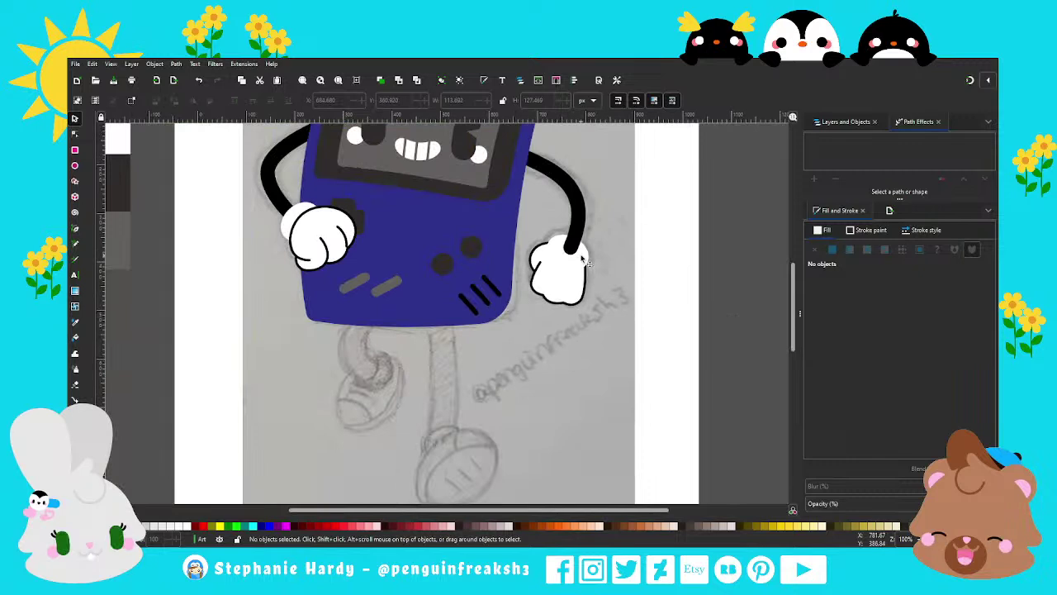
Step: Give the right wrist circle a black 5 px outline
left_click(583, 261)
left_click(869, 230)
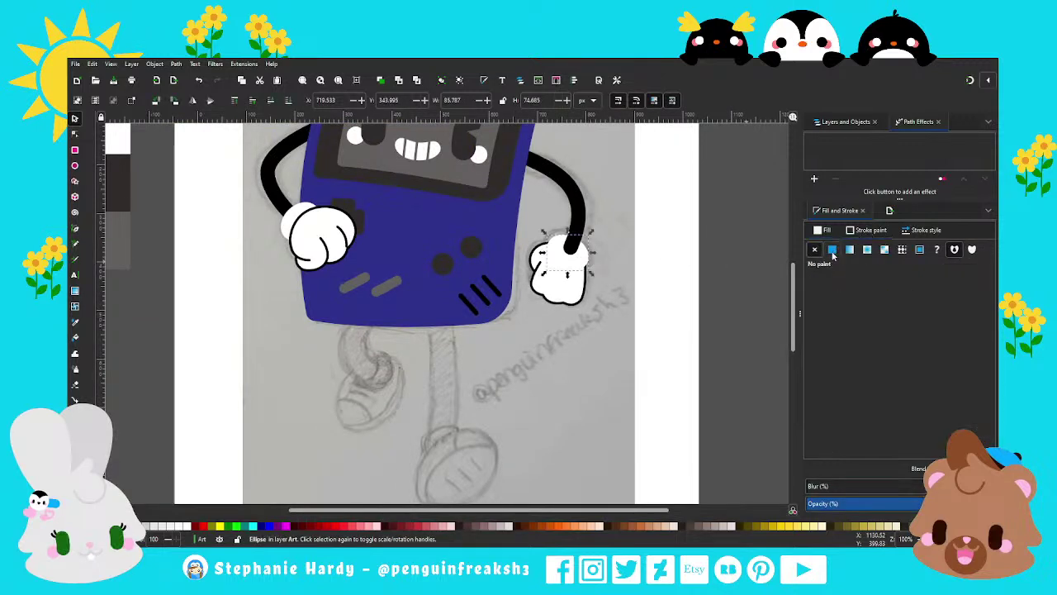
left_click(832, 248)
left_click(925, 230)
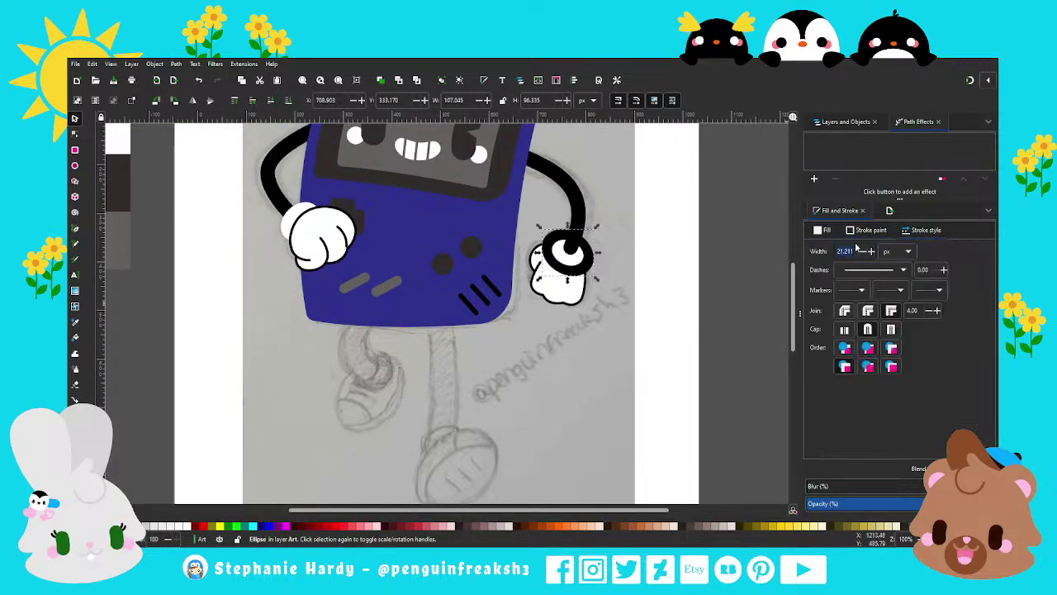
key("Return")
key("Escape")
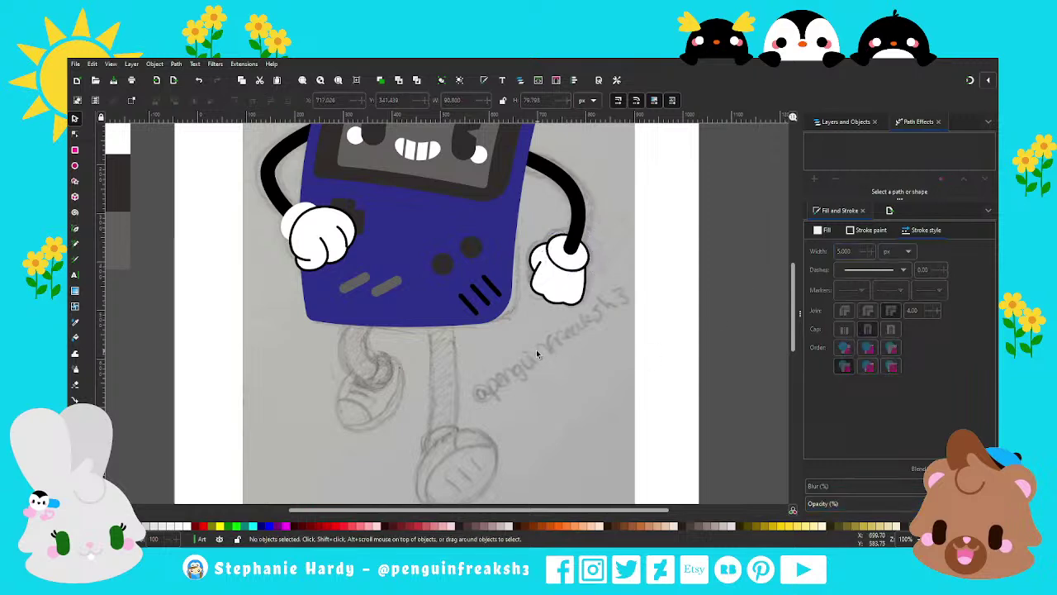
scroll(537, 355, "down", 1, "ctrl")
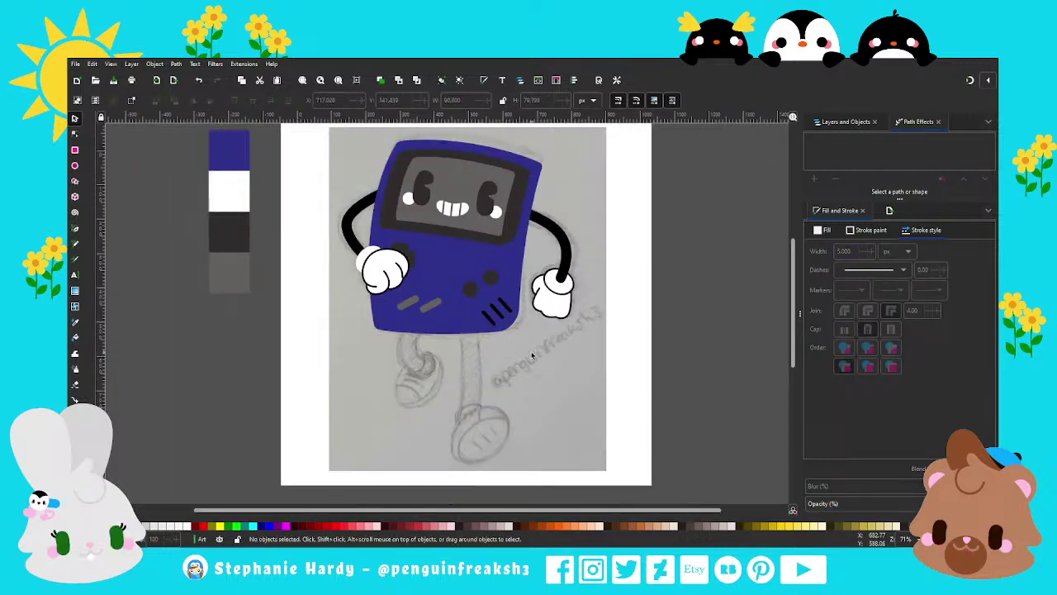
Step: Nudge the right glove into place at the arm's end, then zoom in to about 566%
left_click(570, 299)
scroll(571, 299, "up", 1, "ctrl")
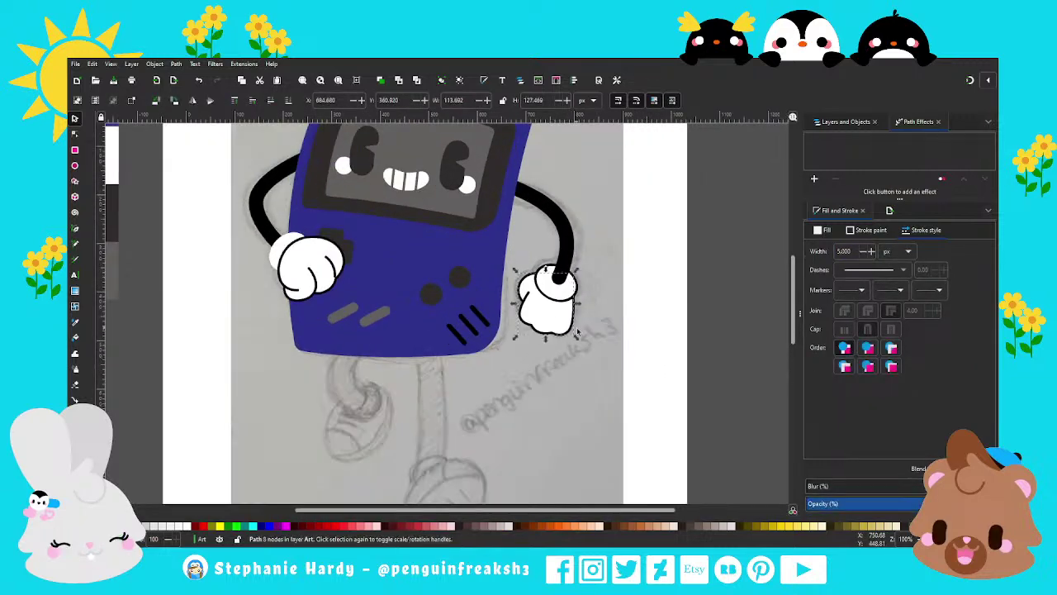
left_click(571, 331)
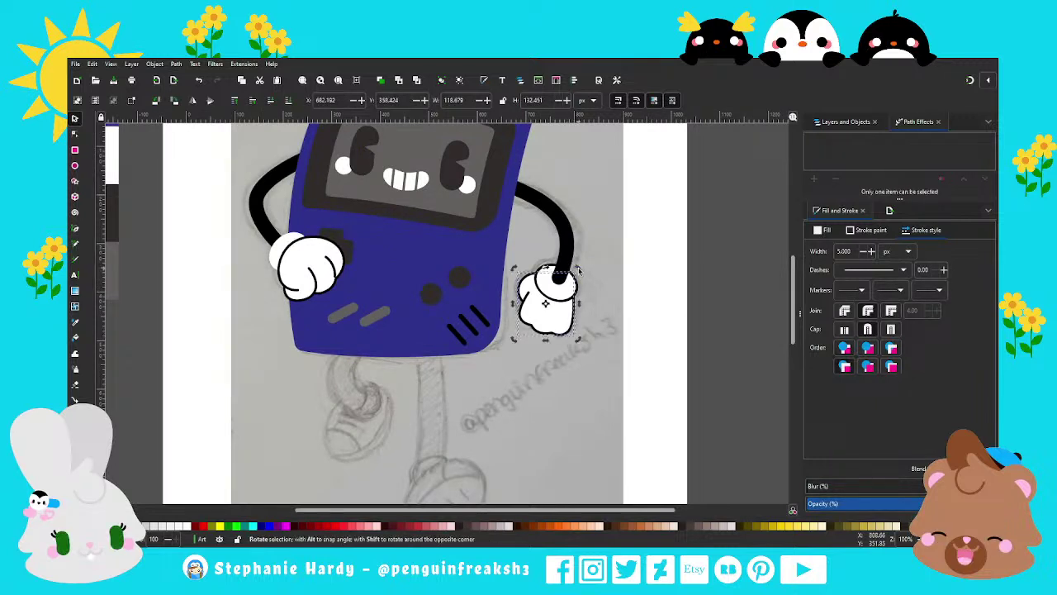
left_click_drag(578, 269, 581, 275)
left_click_drag(579, 327, 576, 327)
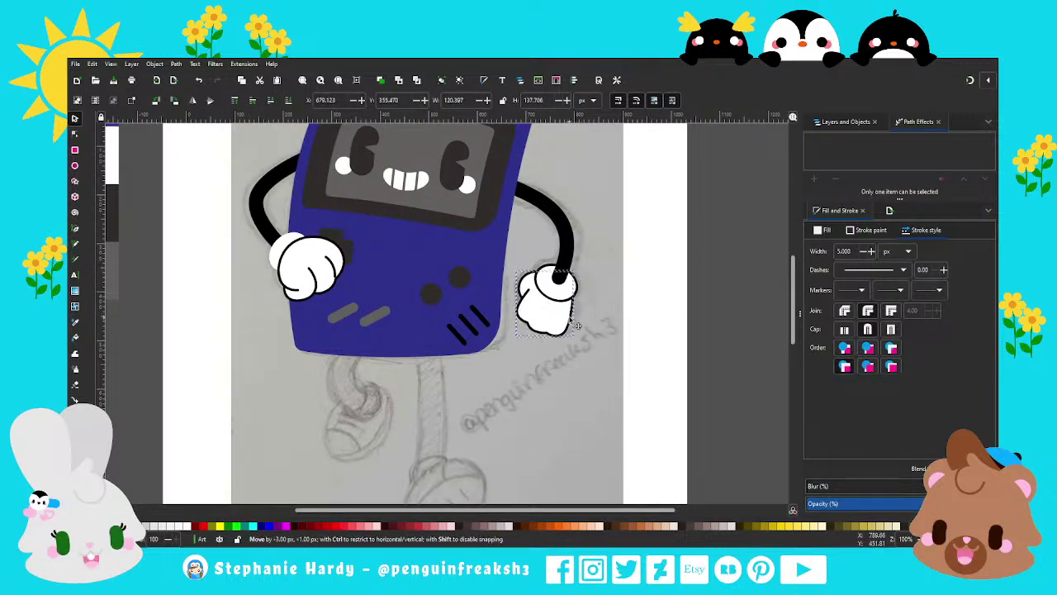
left_click(601, 310)
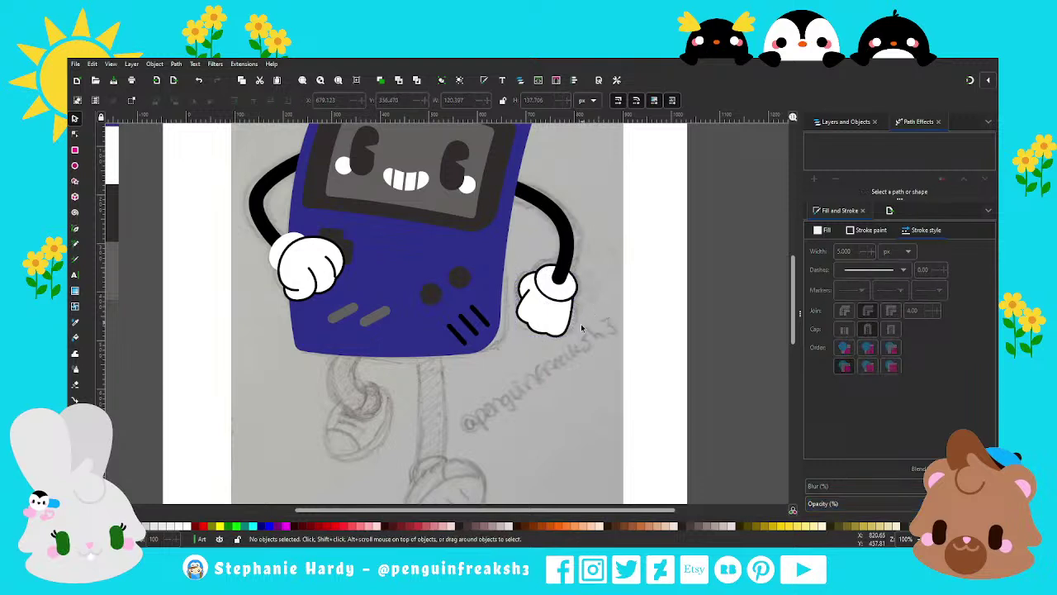
scroll(526, 380, "down", 1)
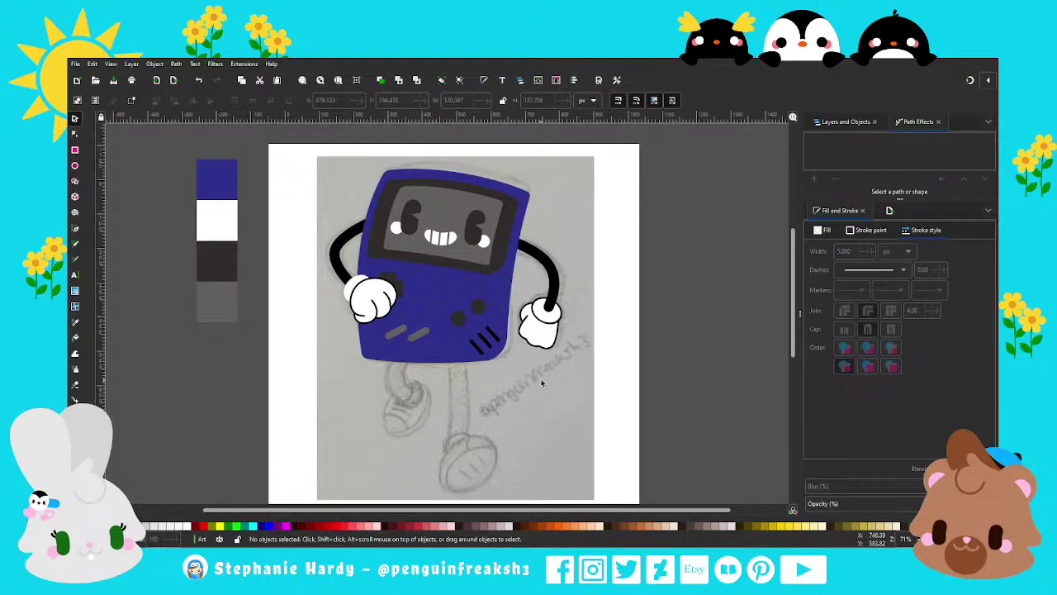
scroll(542, 382, "up", 2, "ctrl")
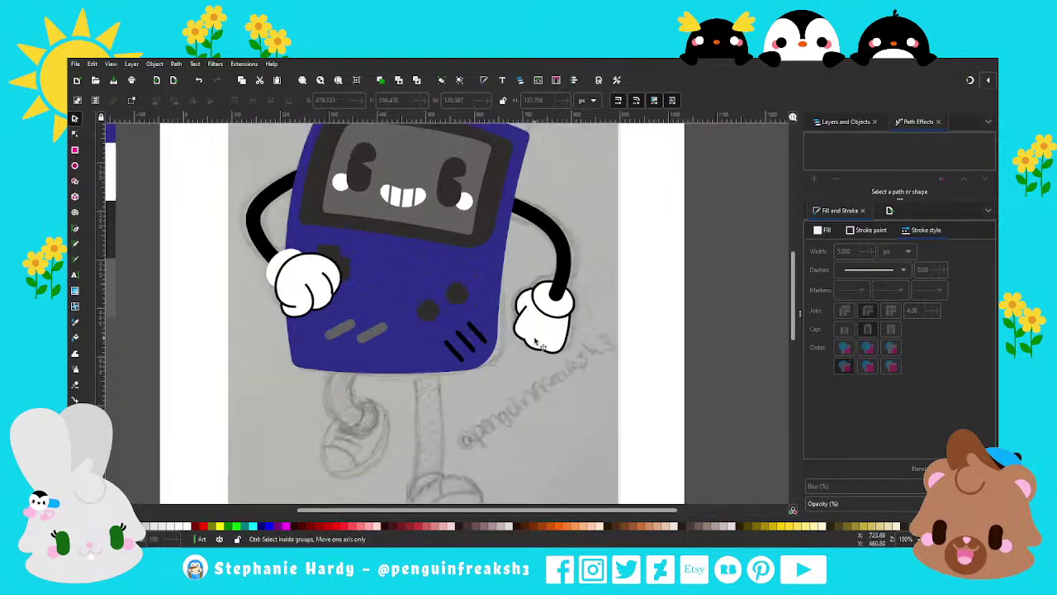
scroll(560, 354, "up", 2, "ctrl")
scroll(560, 355, "up", 1, "ctrl")
scroll(560, 357, "up", 1, "ctrl")
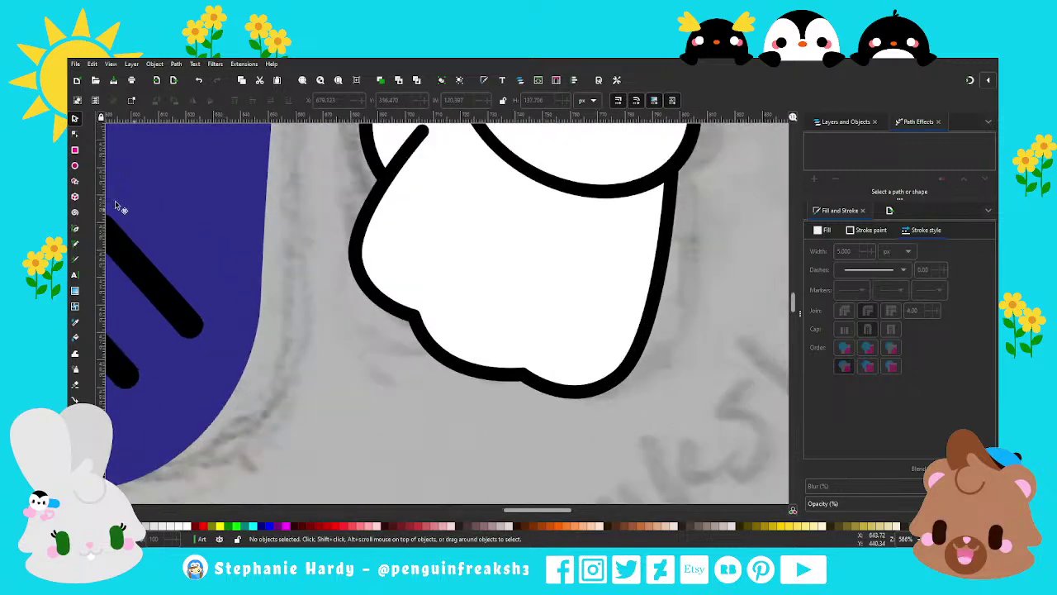
Step: Draw two short straight finger crease lines along the right glove's lower edge
left_click(76, 229)
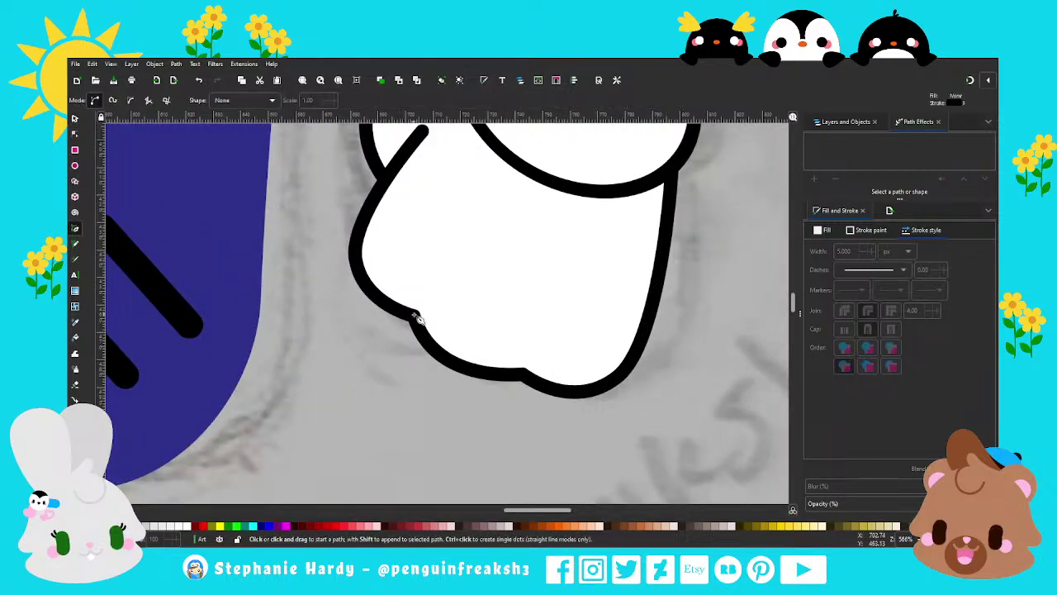
left_click(414, 314)
left_click(431, 286)
key("Return")
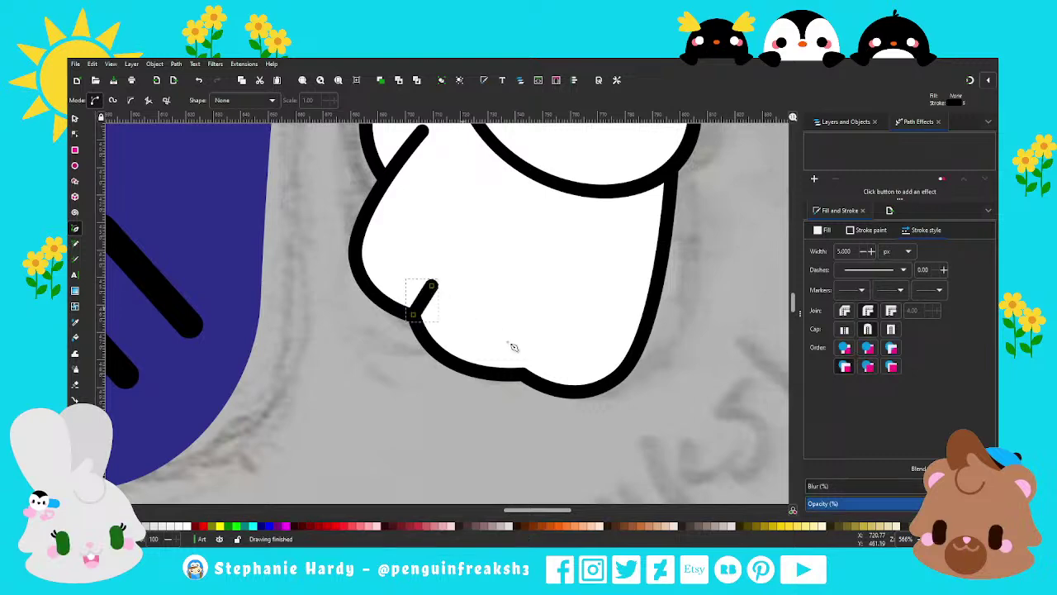
left_click(523, 374)
left_click(537, 340)
key("Return")
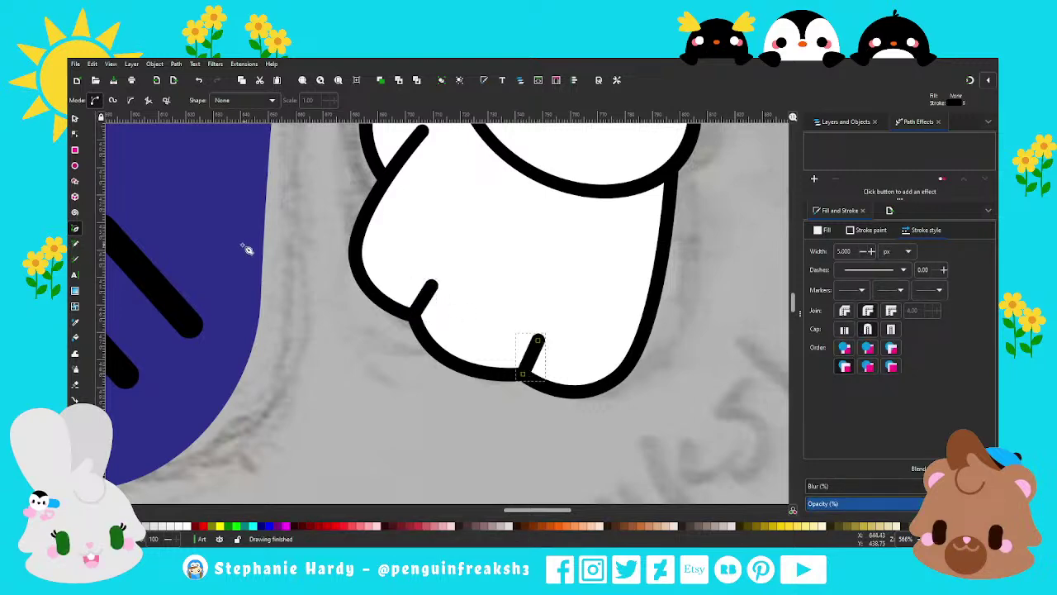
key("s")
scroll(501, 347, "down", 3, "ctrl")
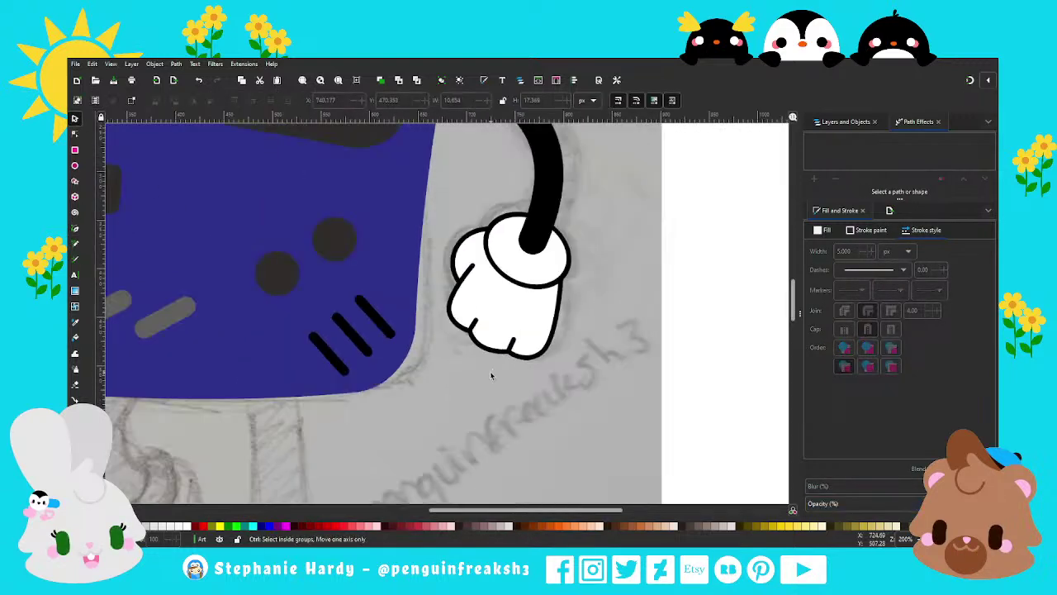
scroll(491, 372, "down", 2, "ctrl")
scroll(541, 391, "down", 1, "ctrl")
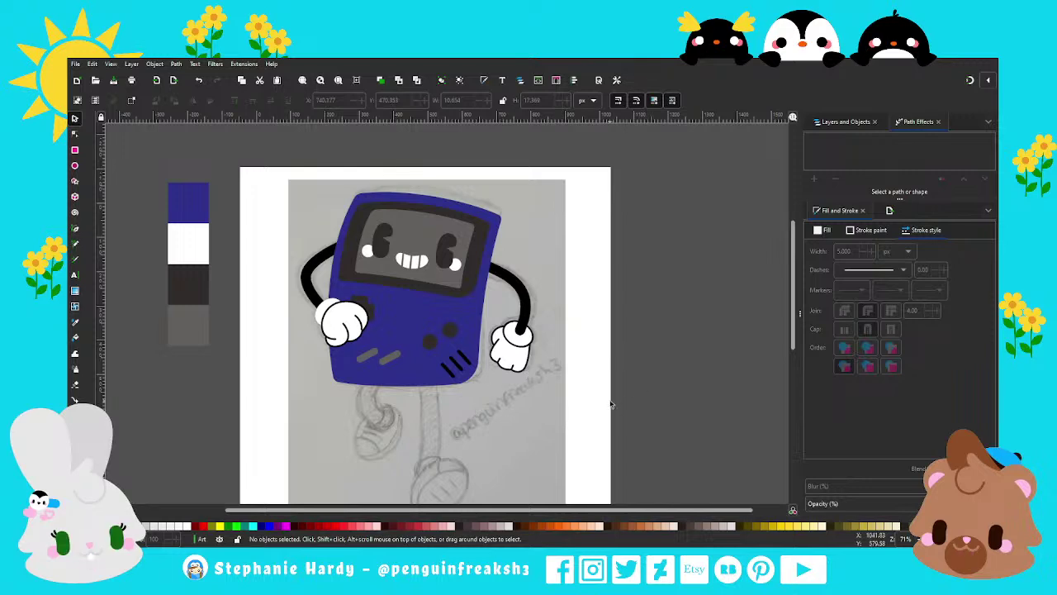
Step: Shift the glove's inner crease curve slightly down and right
scroll(359, 326, "up", 4)
scroll(358, 326, "up", 3)
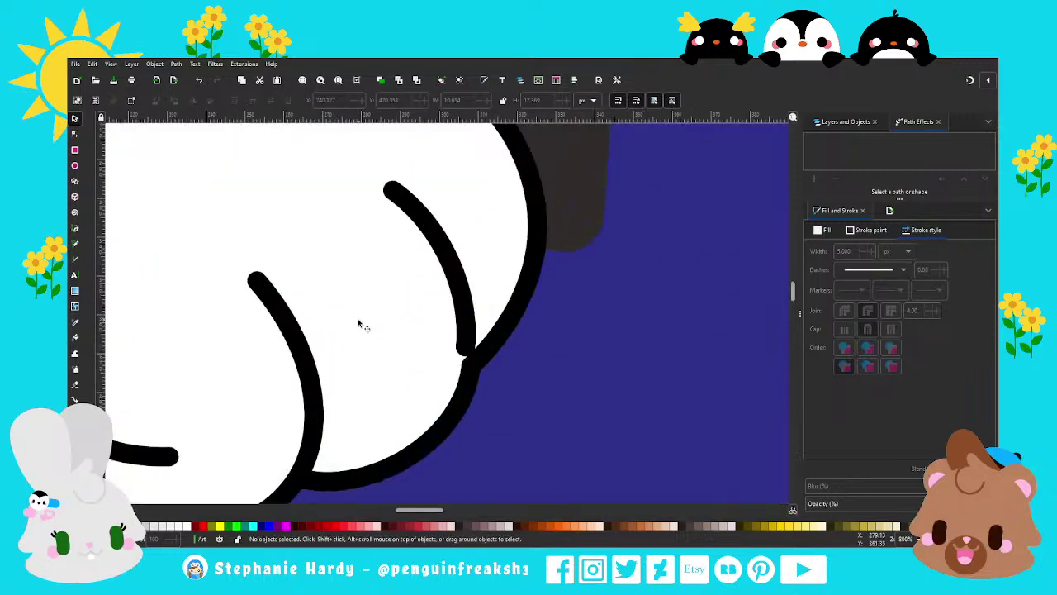
left_click_drag(460, 315, 468, 325)
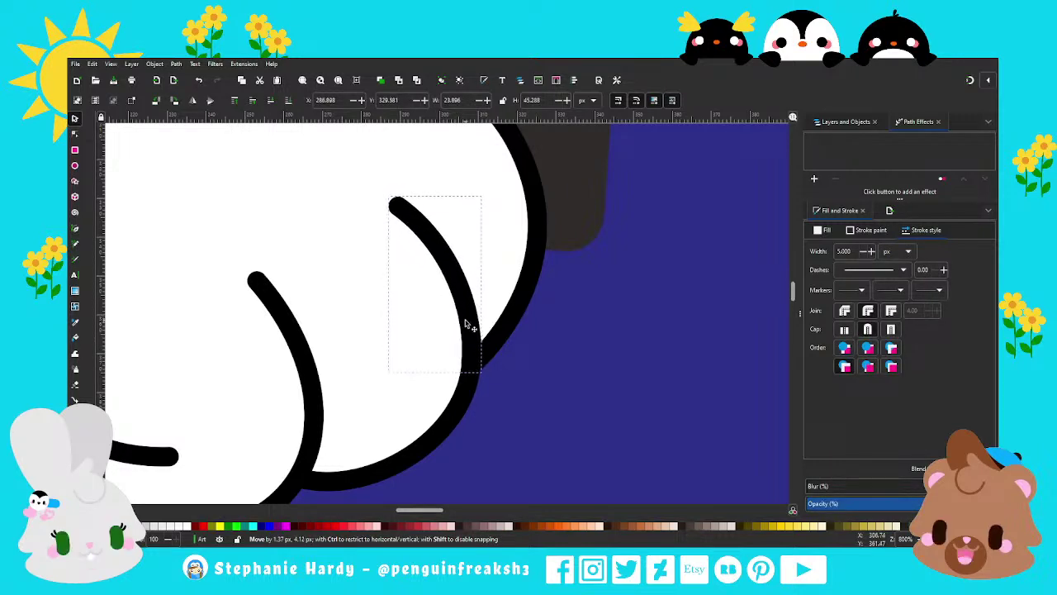
left_click_drag(469, 325, 467, 322)
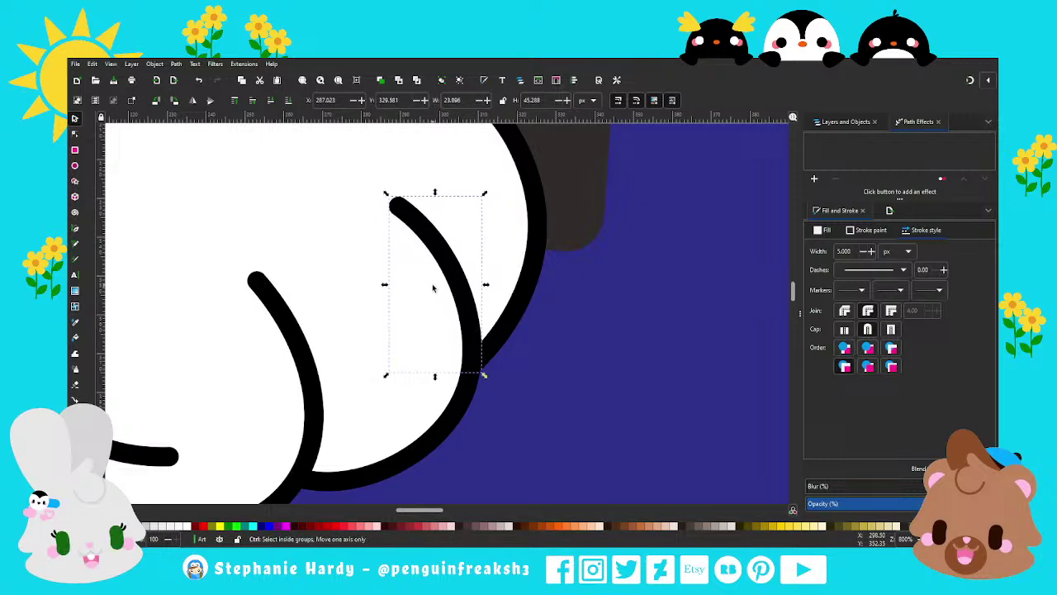
scroll(433, 285, "down", 3)
left_click(209, 324)
scroll(365, 326, "down", 1)
scroll(365, 326, "down", 1)
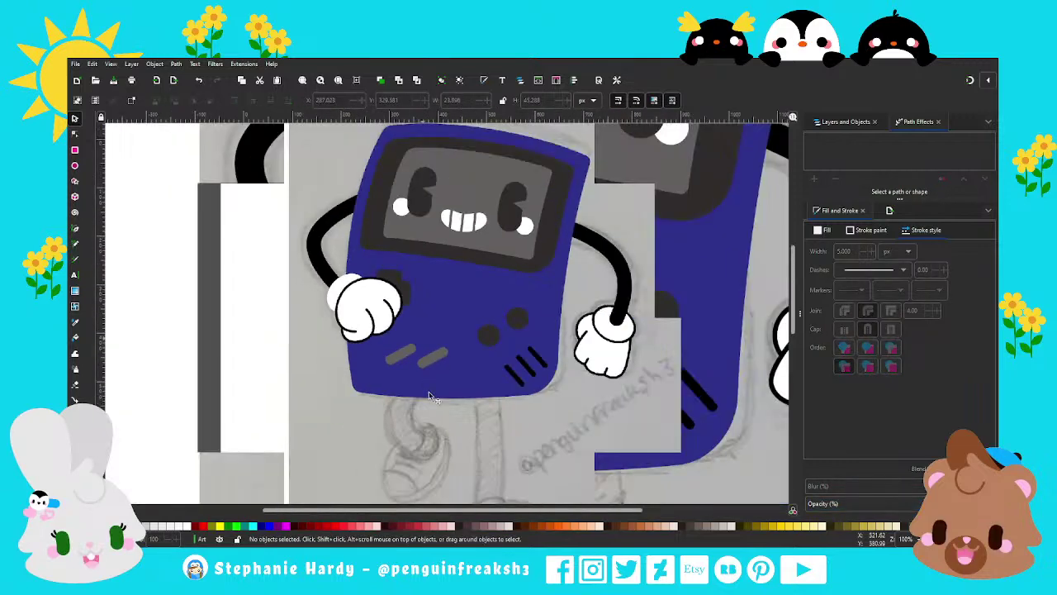
scroll(429, 397, "down", 1)
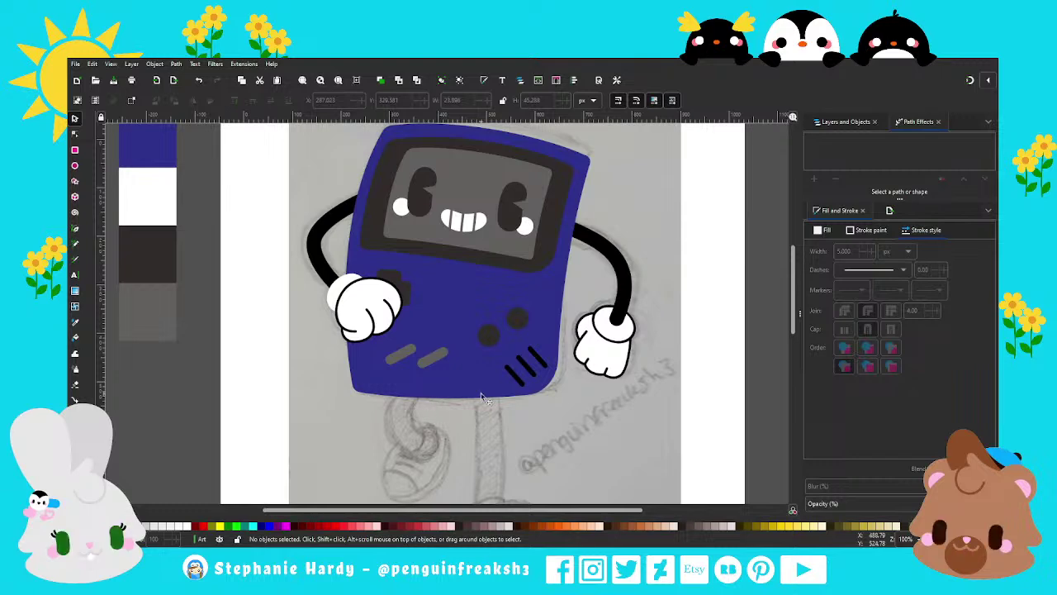
scroll(512, 308, "down", 1)
scroll(545, 407, "down", 1)
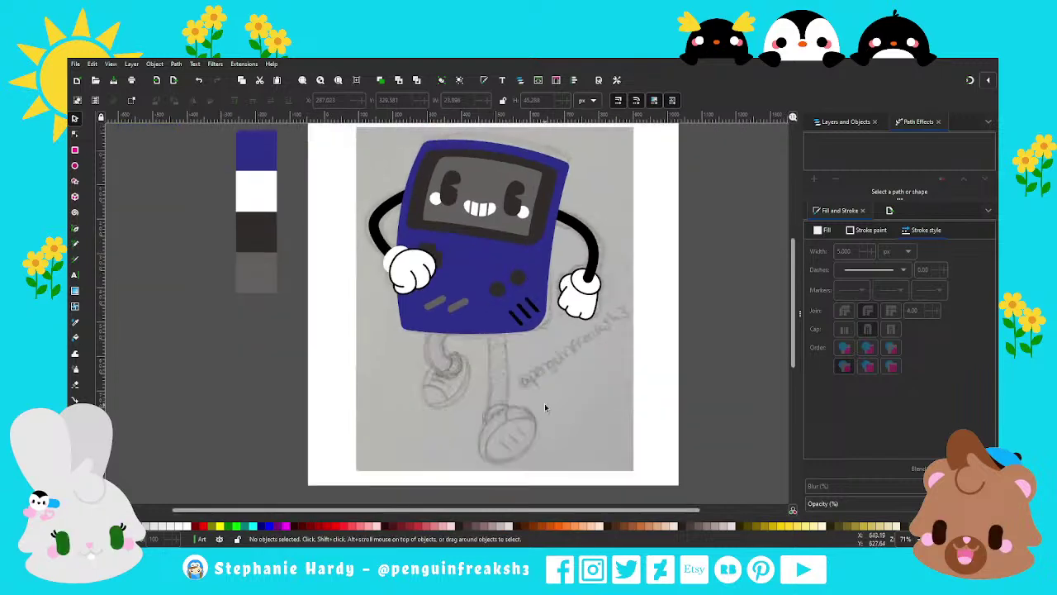
key("b")
scroll(524, 388, "up", 2)
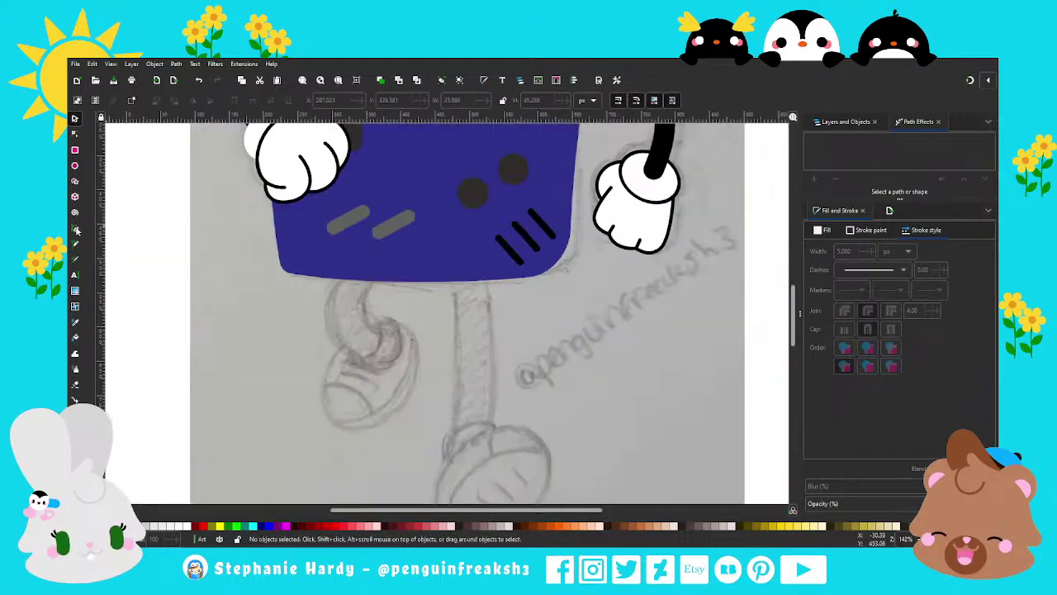
Step: Draw a straight 30 px leg line from the body's bottom to the left shoe
left_click(356, 266)
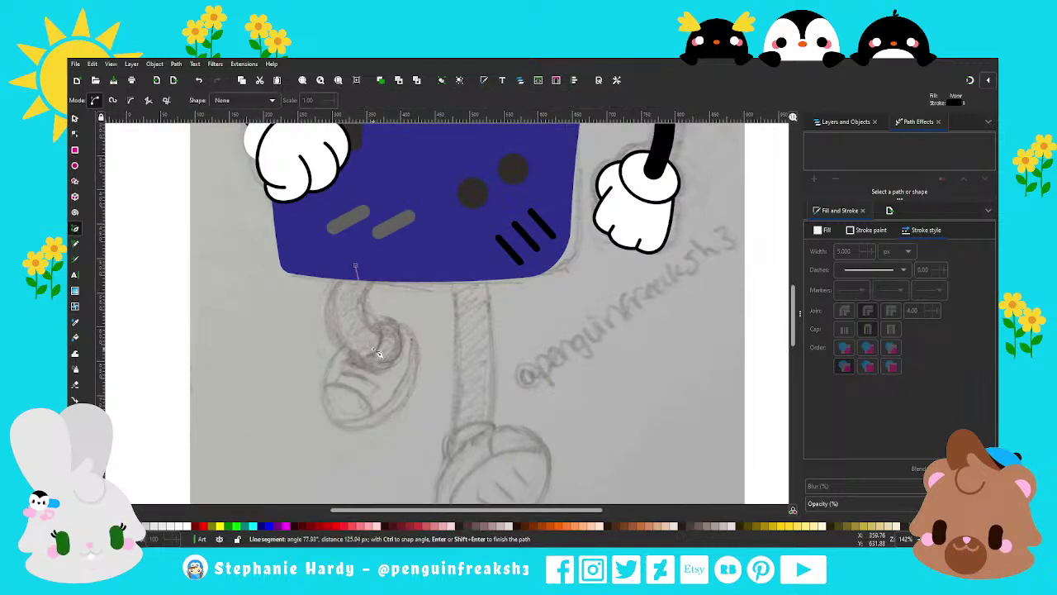
double_click(376, 351)
type("30")
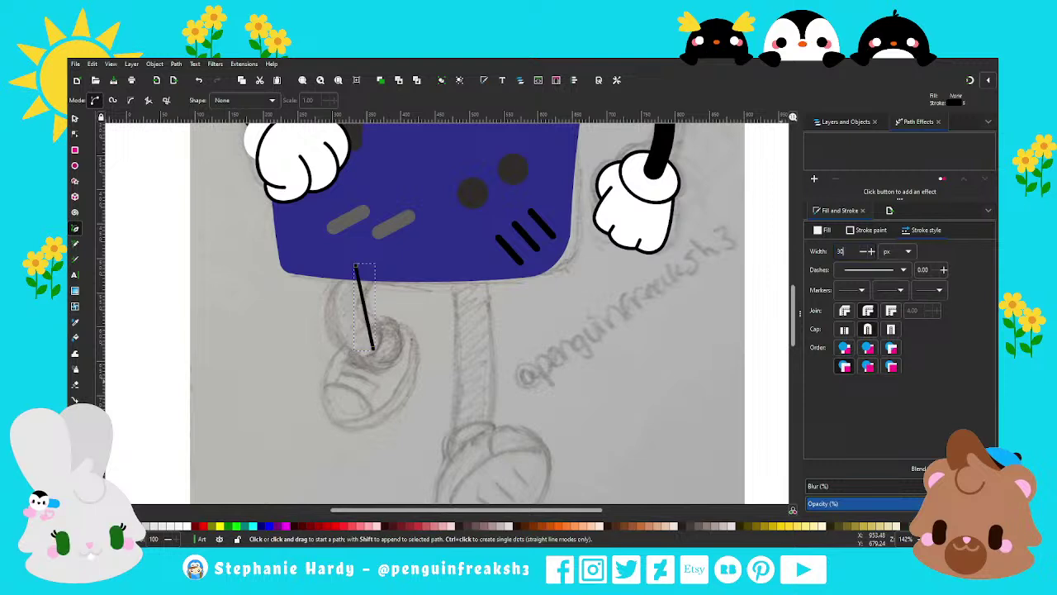
key("Return")
Step: Bend the leg into a curve and adjust its top end and lower node
left_click(75, 134)
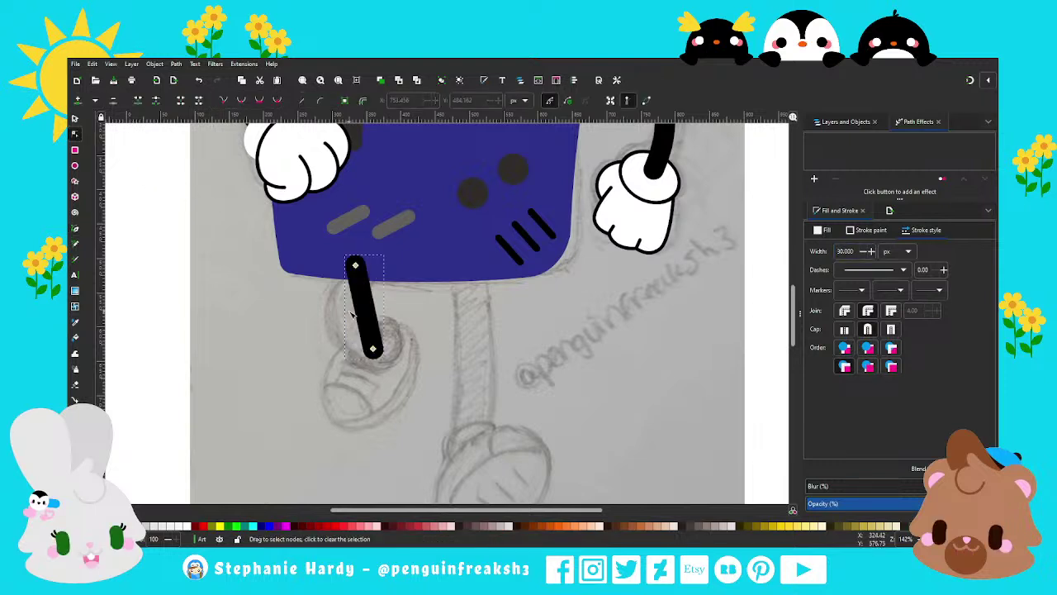
left_click_drag(362, 314, 348, 321)
key("s")
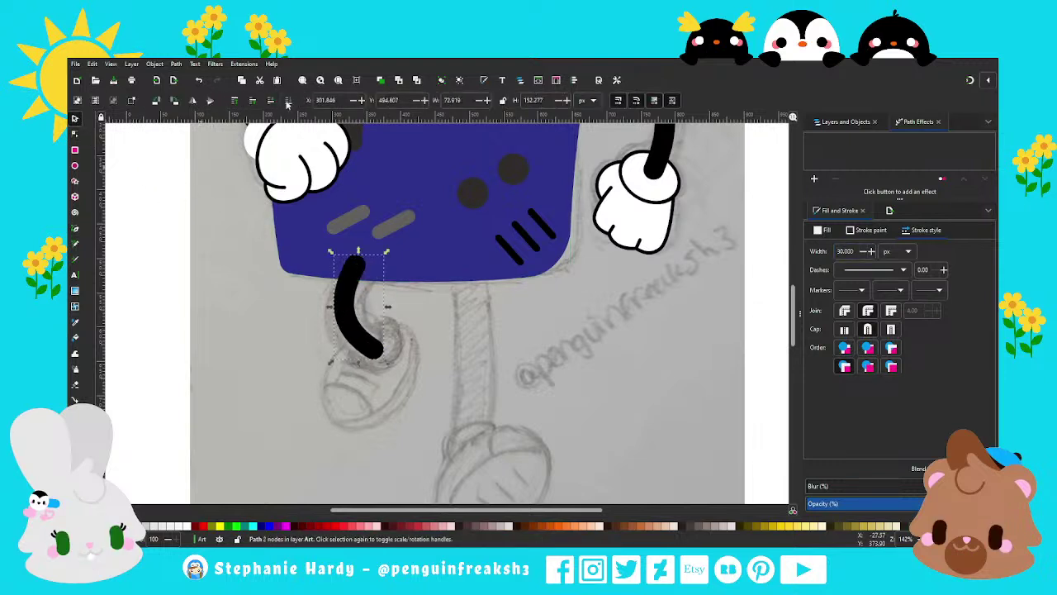
left_click(75, 134)
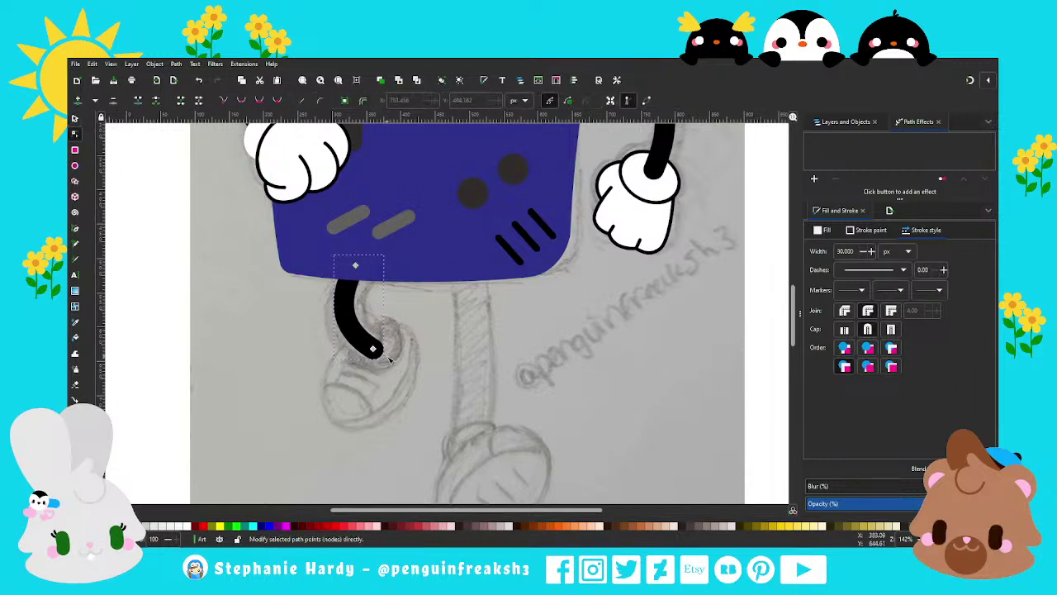
left_click_drag(368, 324, 342, 322)
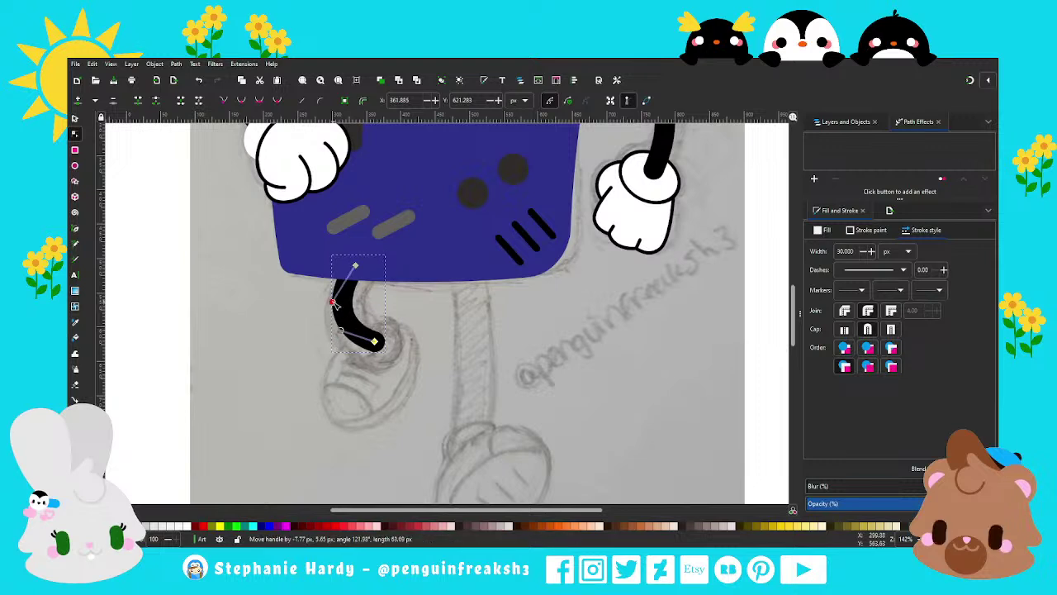
left_click_drag(355, 266, 337, 298)
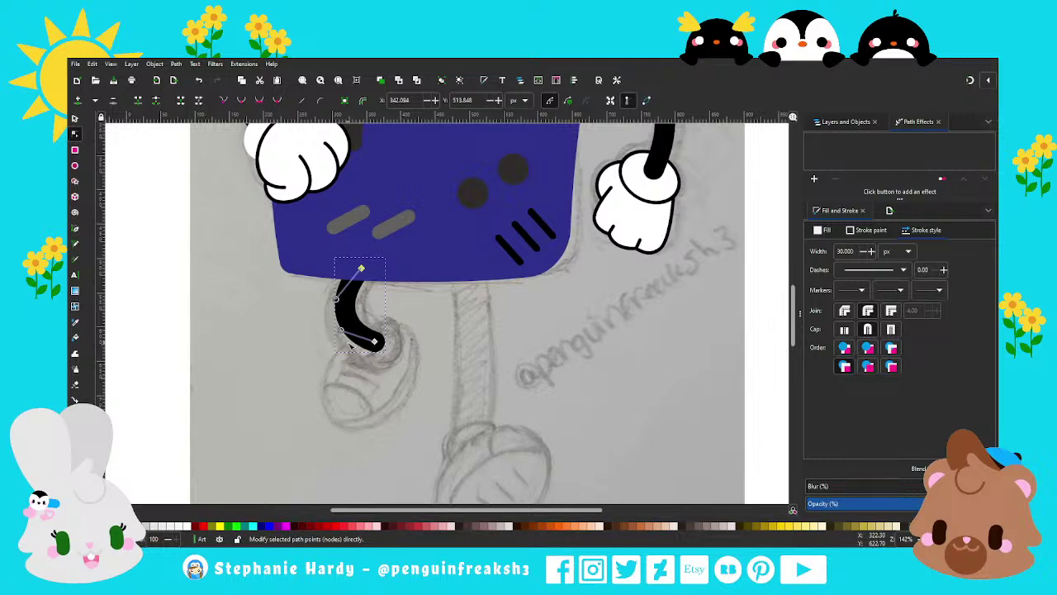
left_click_drag(341, 329, 344, 335)
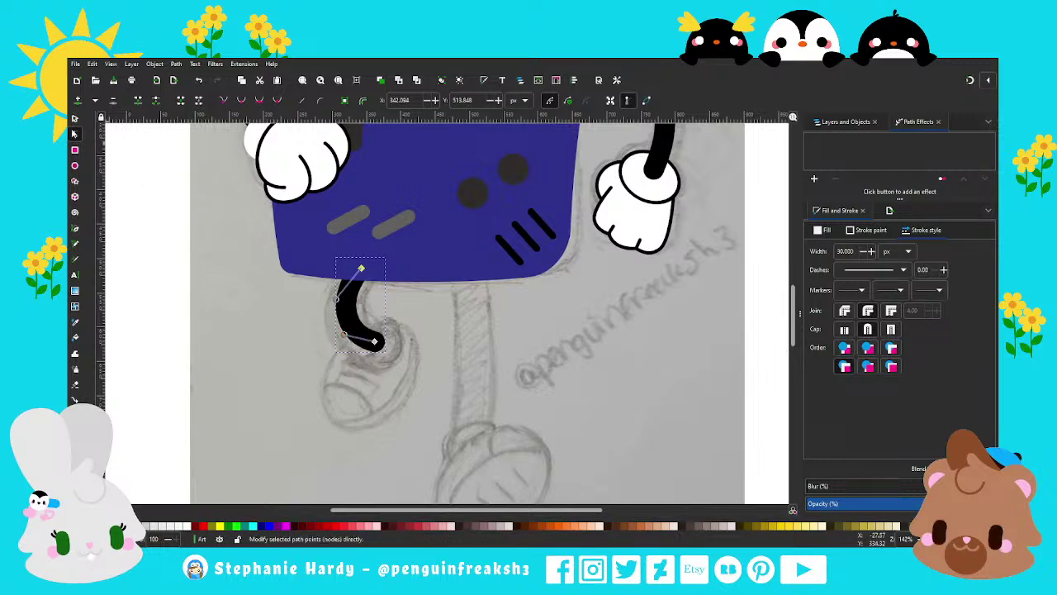
key("s")
key("Escape")
scroll(454, 354, "down", 1, "ctrl")
Step: Duplicate the right glove's white ellipse and place it, slightly rotated, beneath the left leg's end
scroll(428, 371, "up", 1, "ctrl")
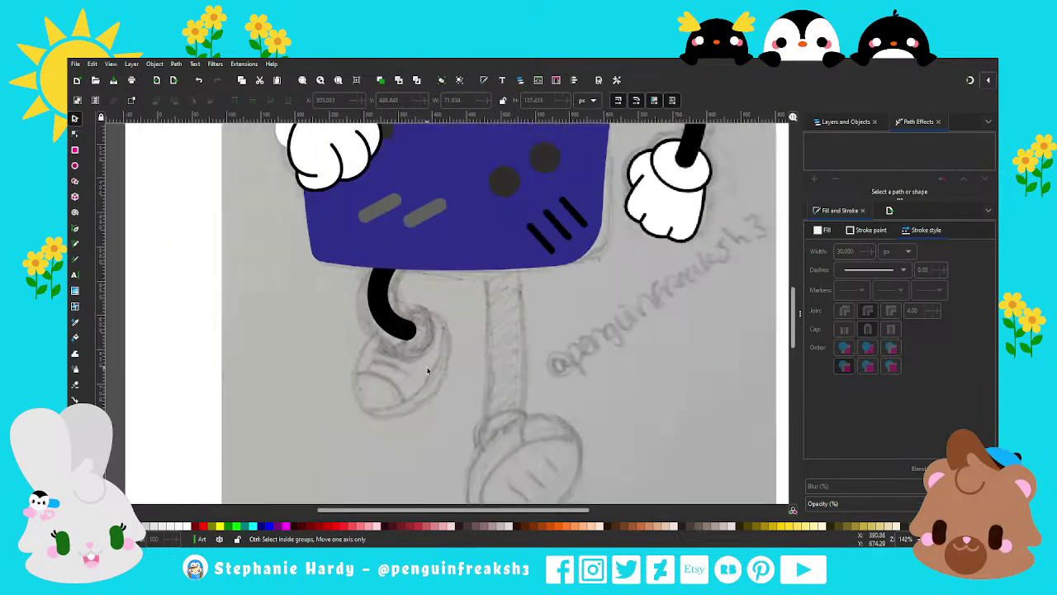
left_click(684, 157)
left_click(382, 82)
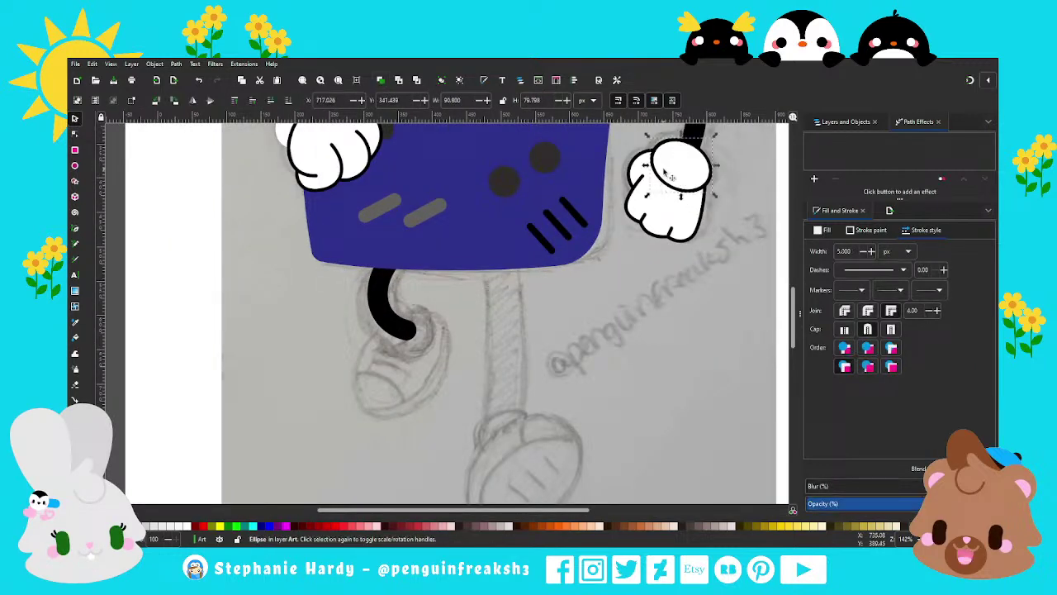
mouse_move(671, 169)
left_mouse_down()
mouse_move(403, 330)
mouse_move(431, 314)
mouse_move(431, 331)
left_mouse_up()
left_click(403, 331)
key("Page_Down")
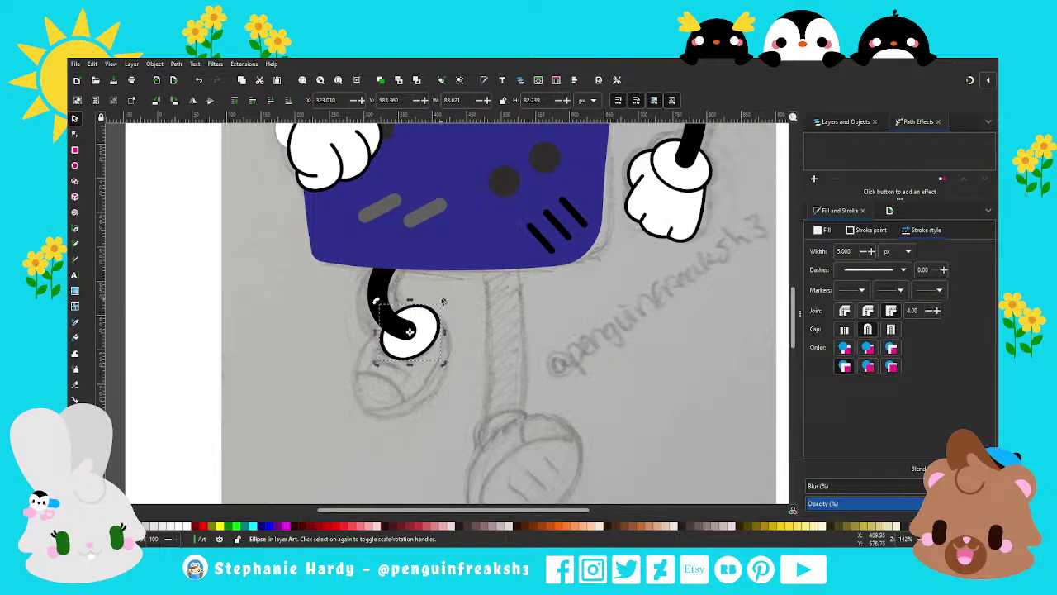
left_click_drag(443, 301, 428, 330)
left_click(466, 334)
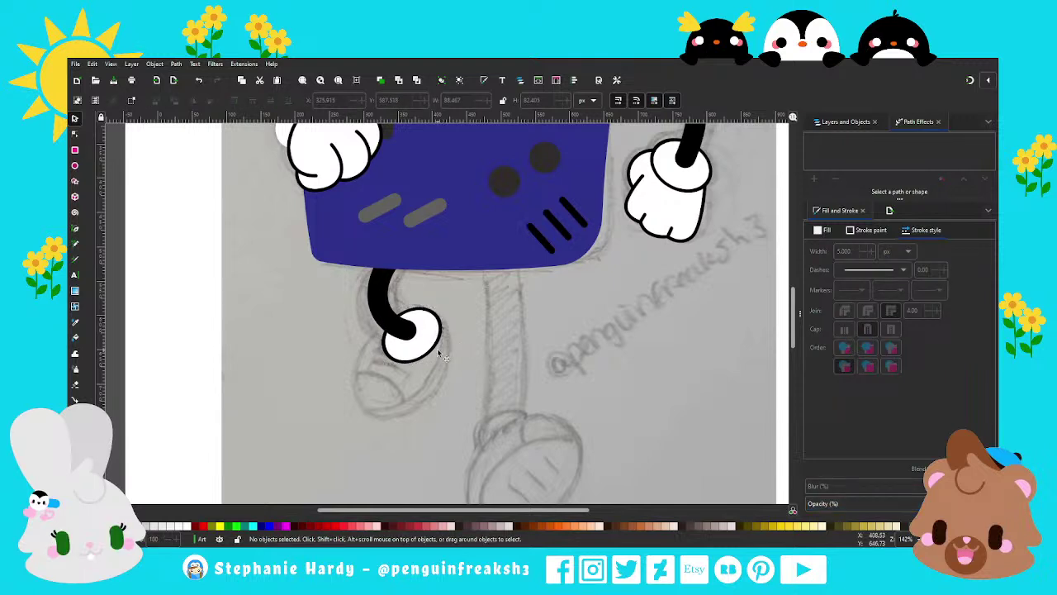
Step: Make a larger copy of the shoe ellipse below the leg, with a 5 px outline and a tilt of about 9°
left_click(435, 332)
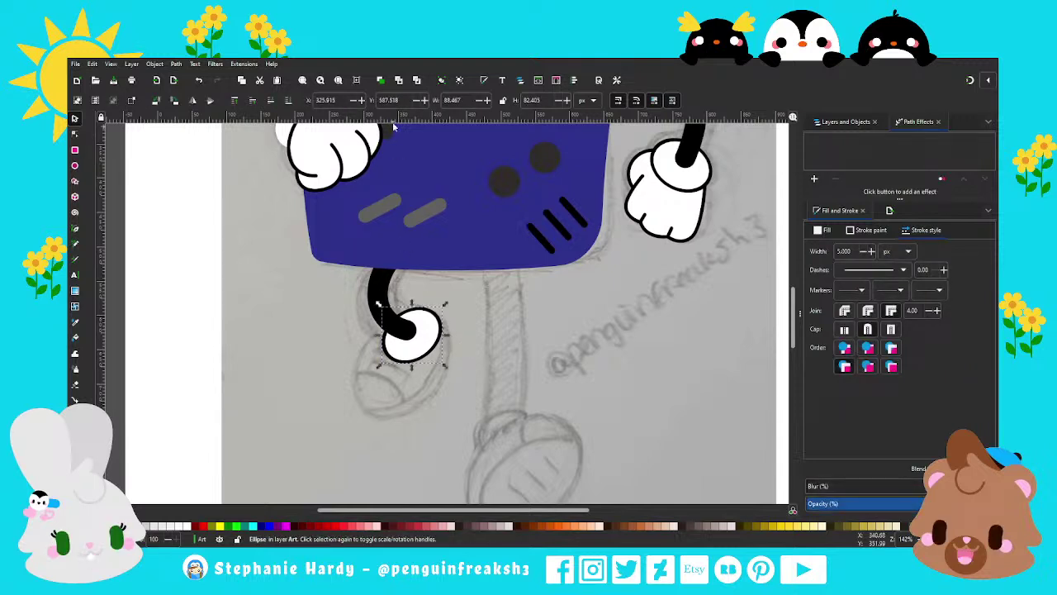
left_click(383, 80)
left_click_drag(380, 365, 360, 386)
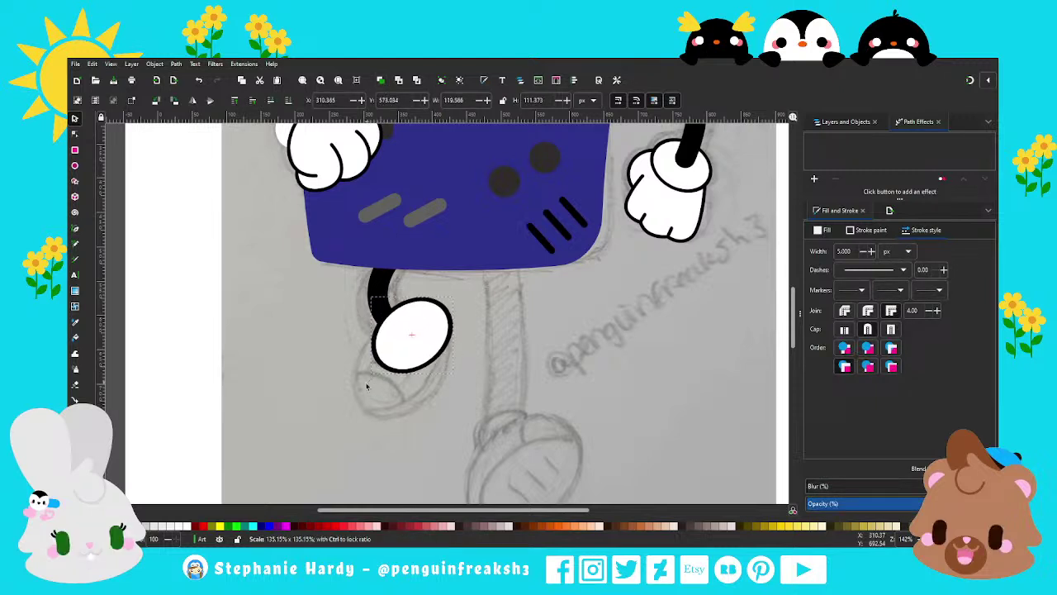
left_click_drag(451, 307, 441, 334)
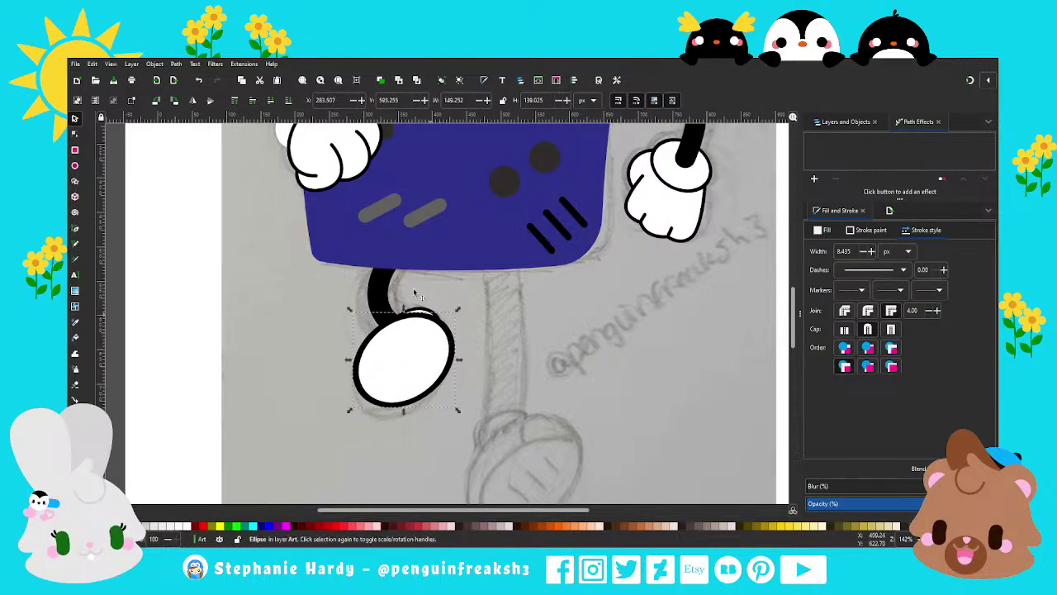
left_click(288, 100)
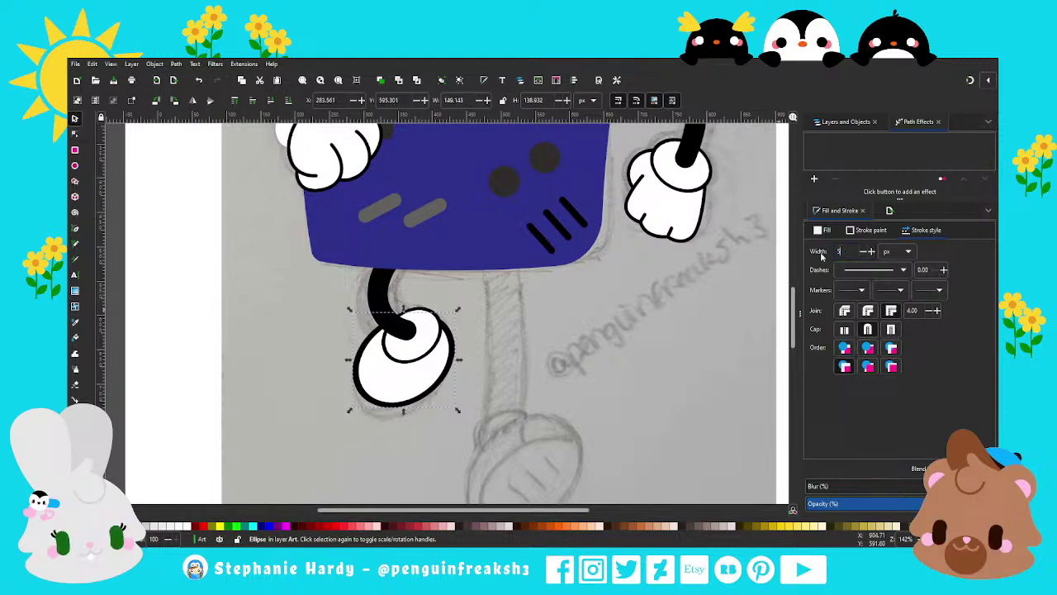
type("5")
key("Return")
left_click(440, 372)
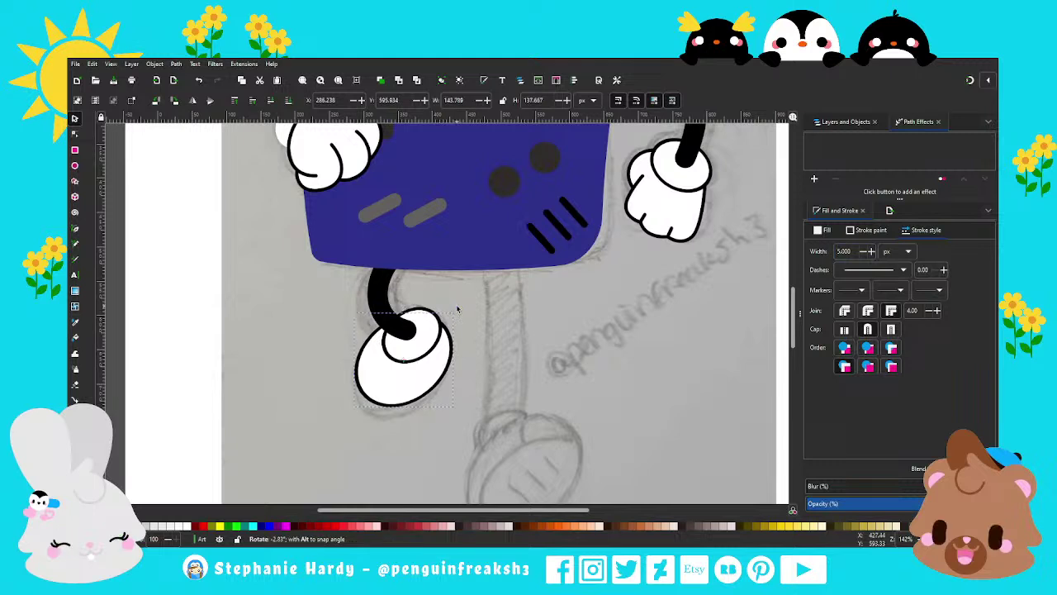
left_click_drag(456, 311, 451, 304)
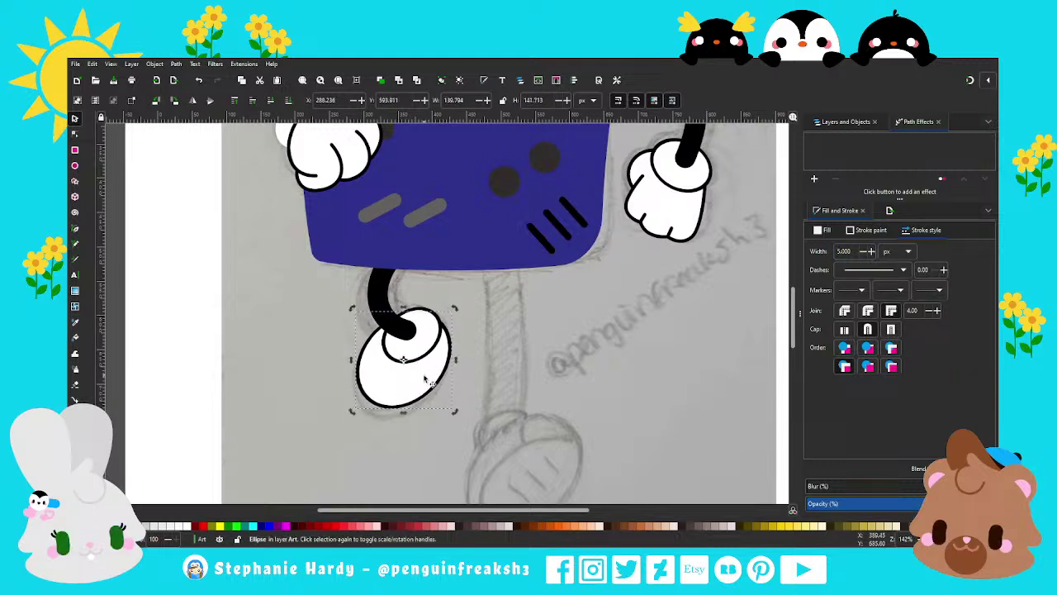
left_click_drag(426, 380, 427, 385)
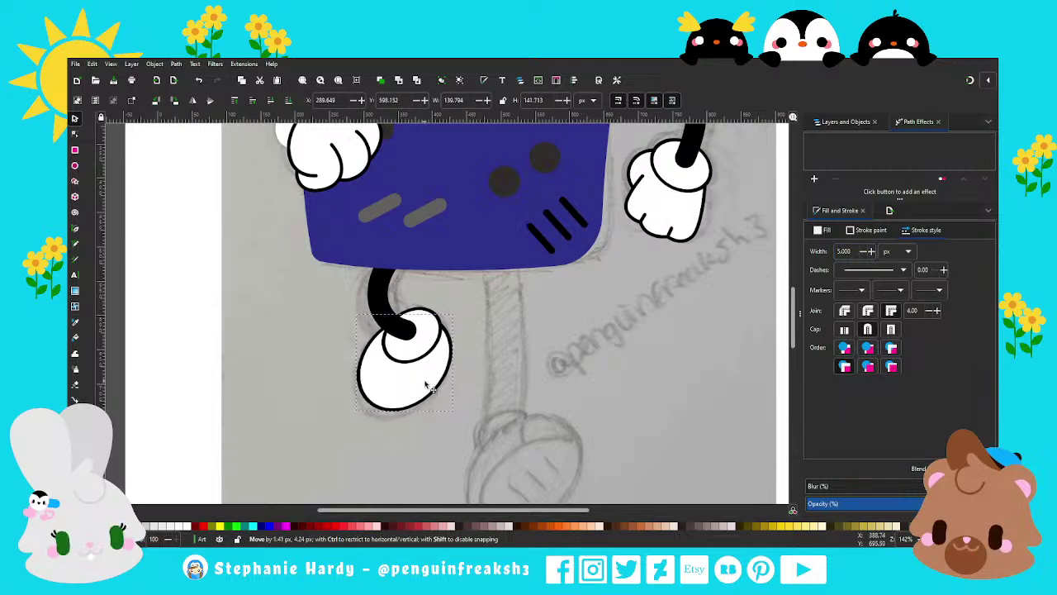
left_click(480, 365)
Step: Tilt the left shoe about 12° and nudge it right and down onto the leg's end
scroll(475, 371, "down", 1, "ctrl")
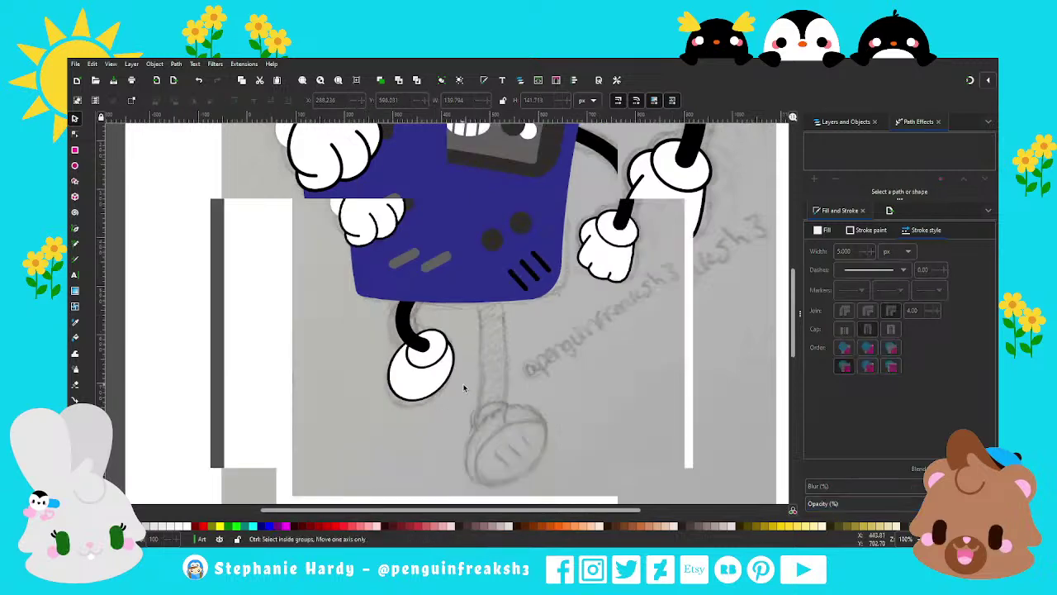
scroll(438, 397, "down", 2, "ctrl")
scroll(436, 395, "up", 2, "ctrl")
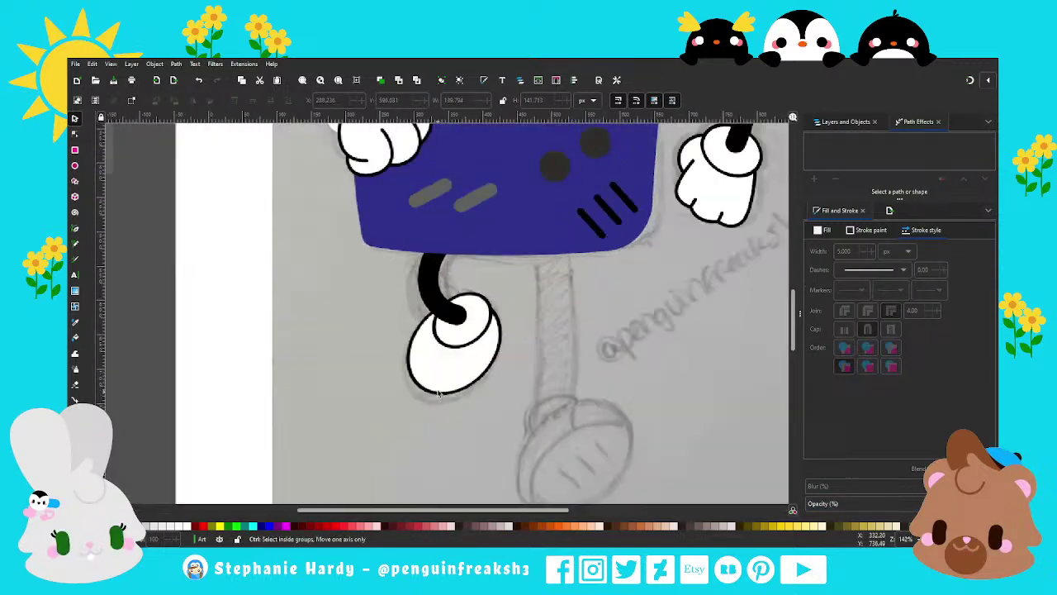
scroll(446, 388, "up", 2, "ctrl")
scroll(470, 384, "down", 3, "ctrl")
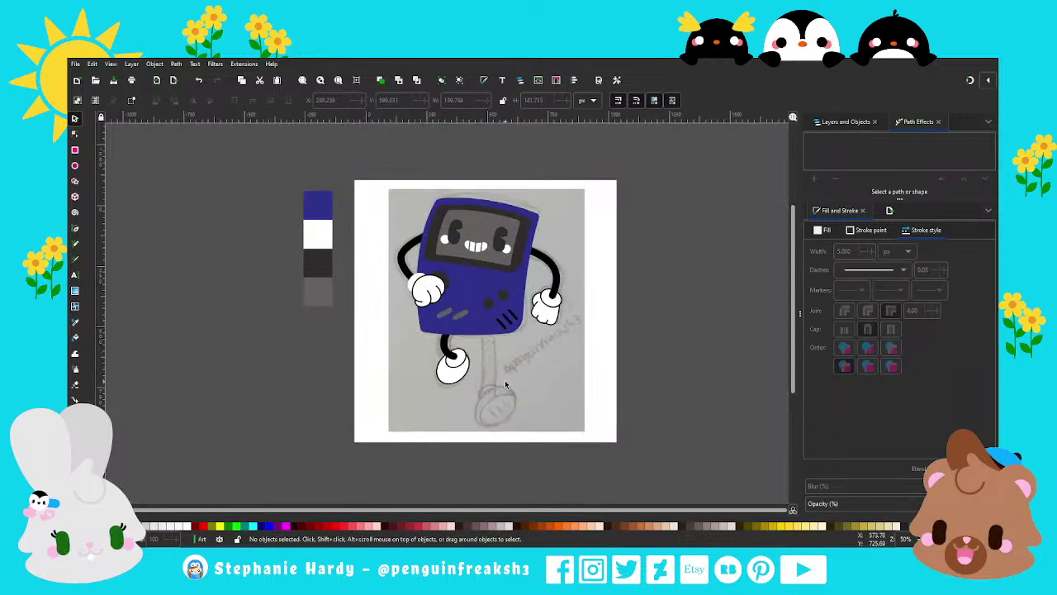
scroll(470, 384, "up", 1, "ctrl")
scroll(471, 372, "up", 1, "ctrl")
left_click(479, 343)
left_click(479, 343)
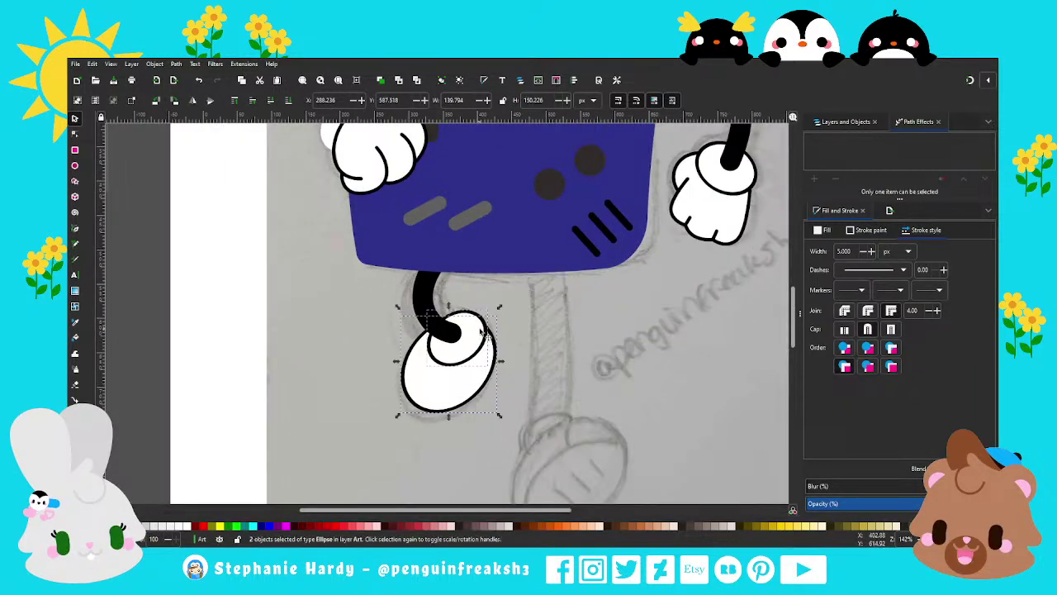
left_click_drag(499, 313, 490, 300)
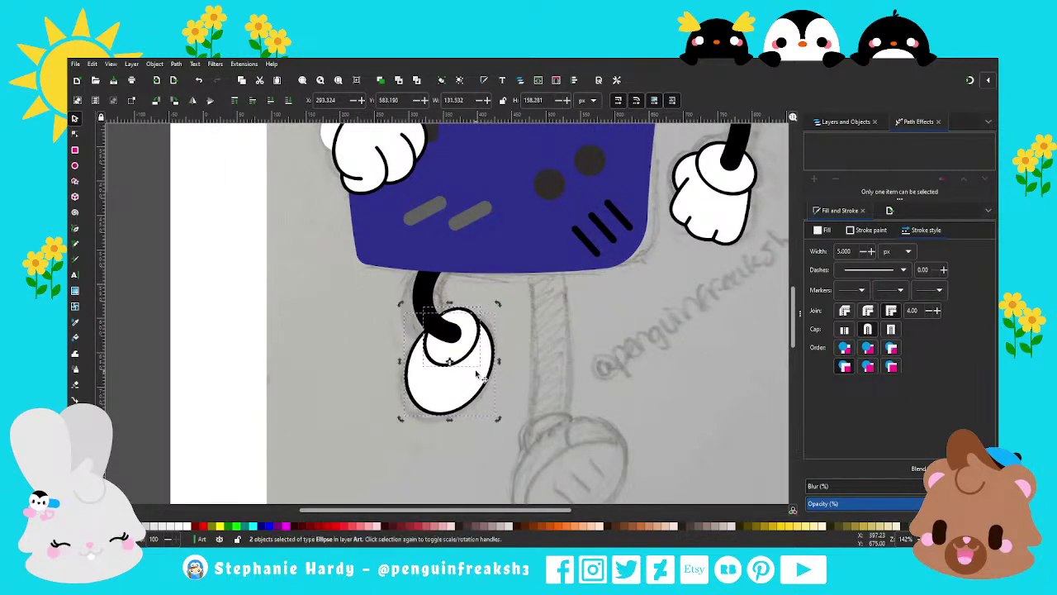
left_click_drag(476, 373, 482, 380)
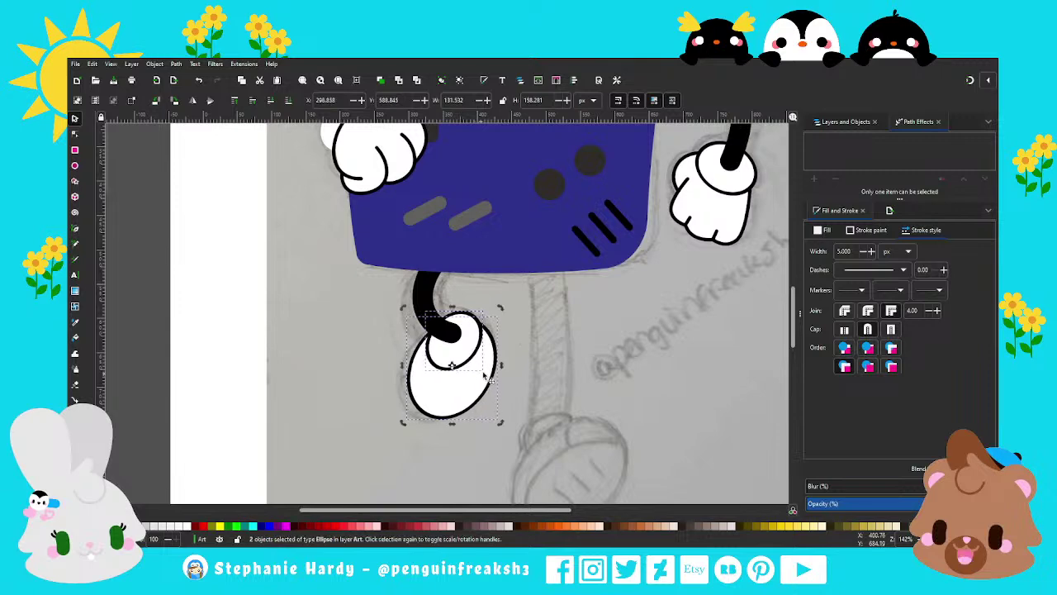
key("Escape")
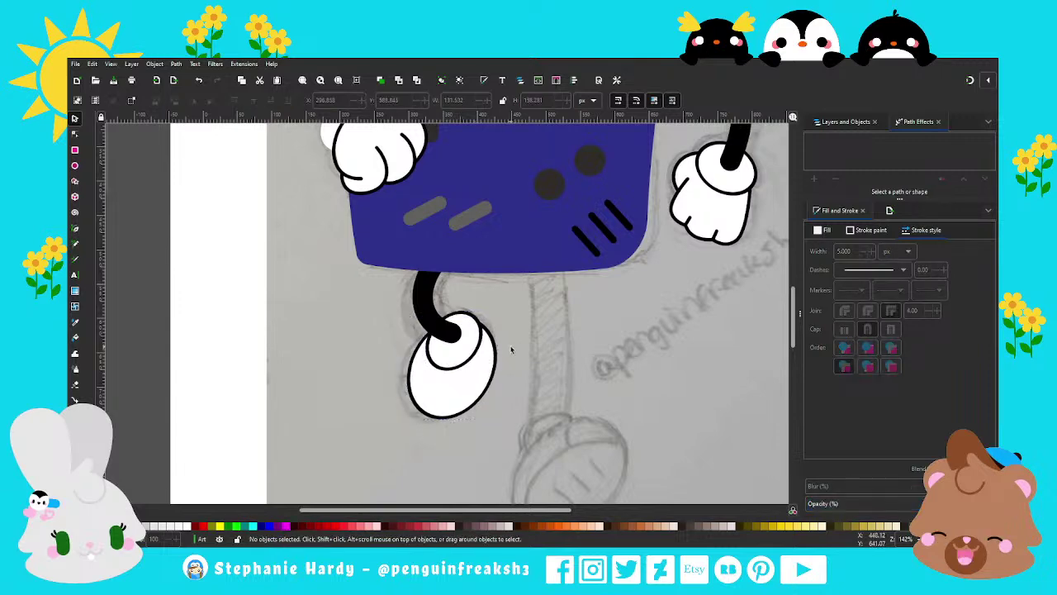
key("ctrl")
scroll(478, 367, "down", 1)
scroll(477, 367, "down", 1)
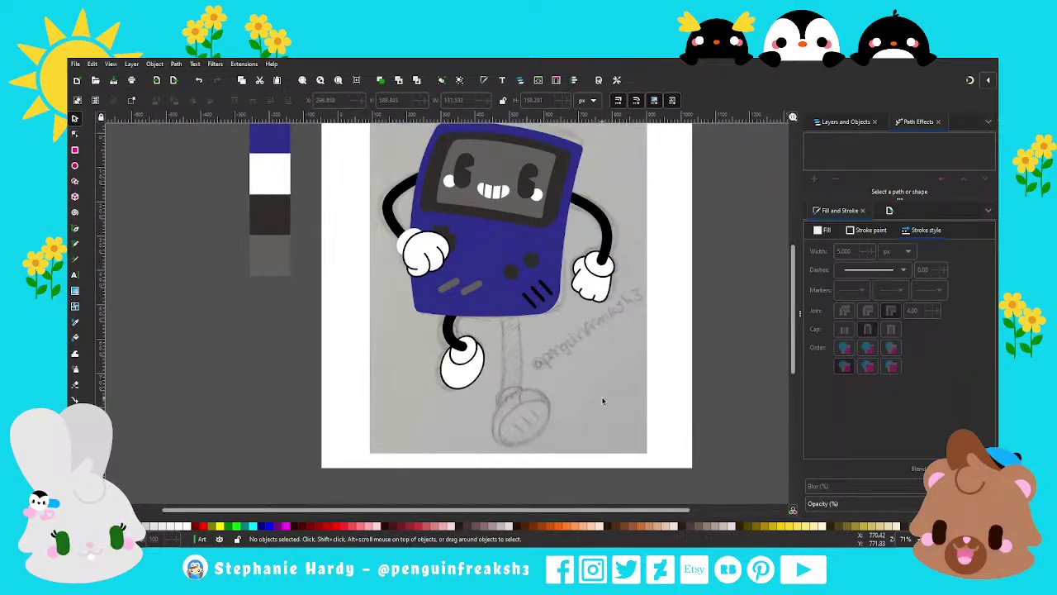
Step: Copy the left shoe's large ellipse onto the right foot, flipped horizontally and enlarged, with a 5 px outline
left_click(458, 381)
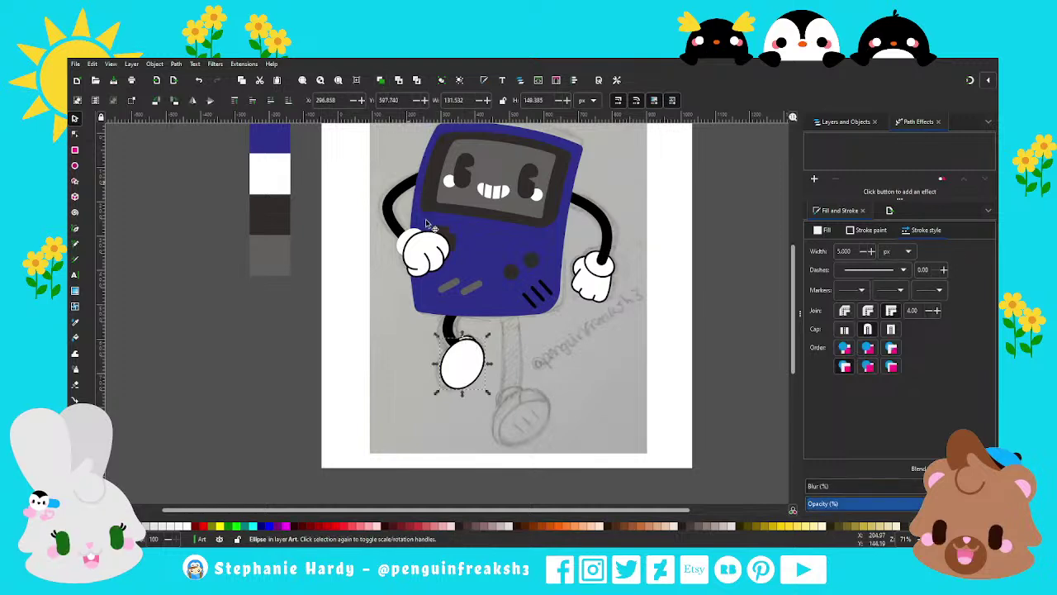
key("ctrl+d")
mouse_move(463, 361)
left_mouse_down()
mouse_move(523, 423)
mouse_move(555, 405)
left_mouse_up()
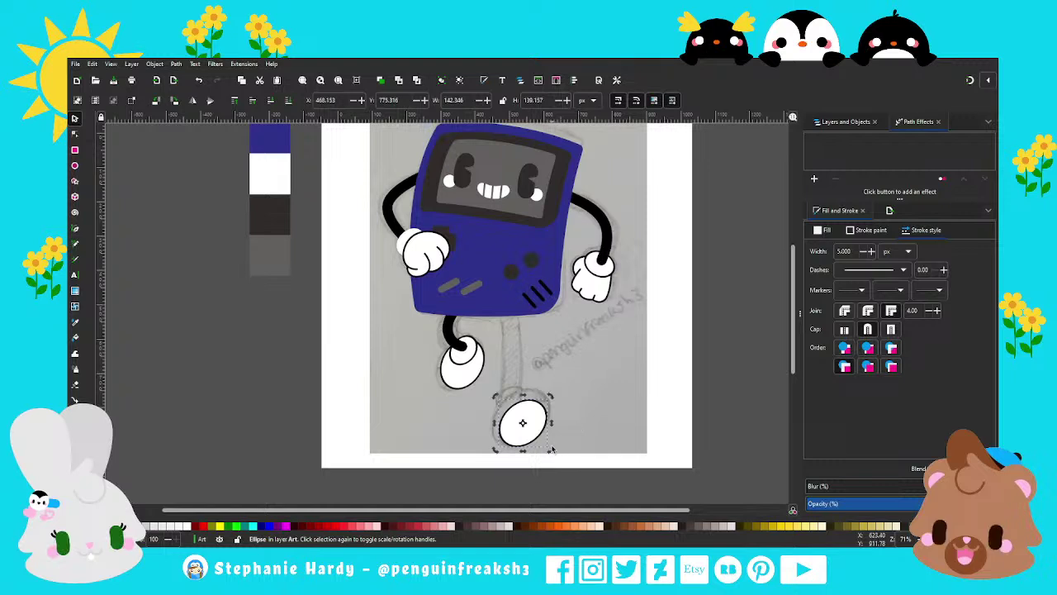
scroll(535, 451, "up", 1)
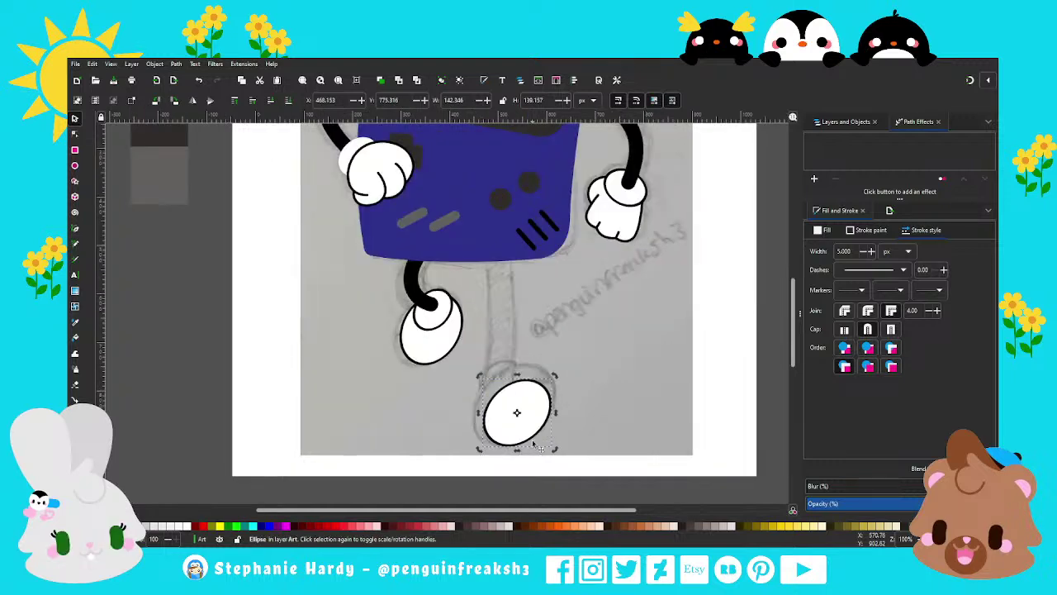
left_click_drag(535, 435, 535, 429)
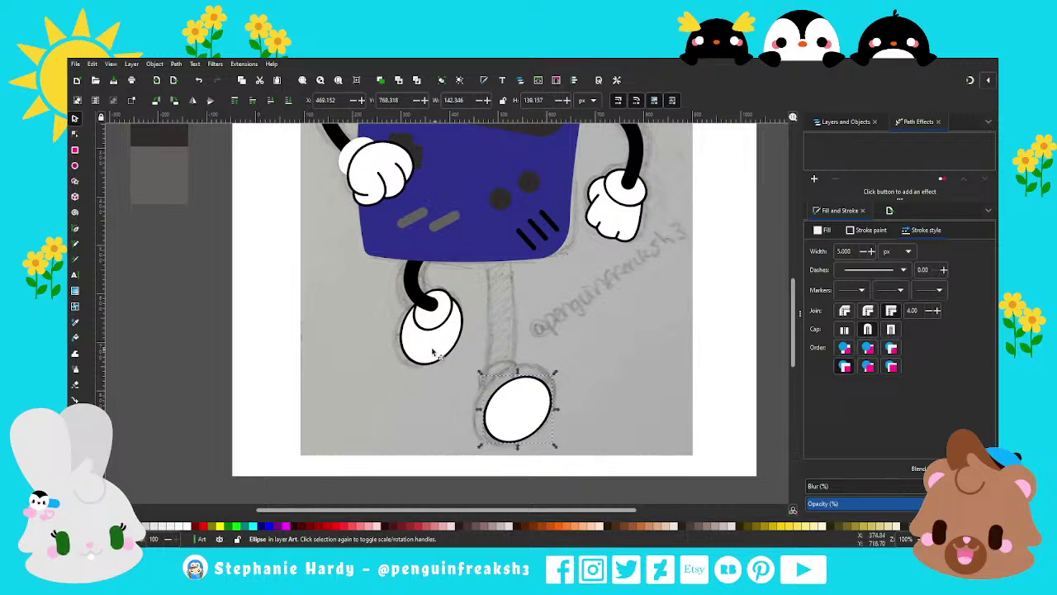
left_click_drag(539, 402, 525, 422)
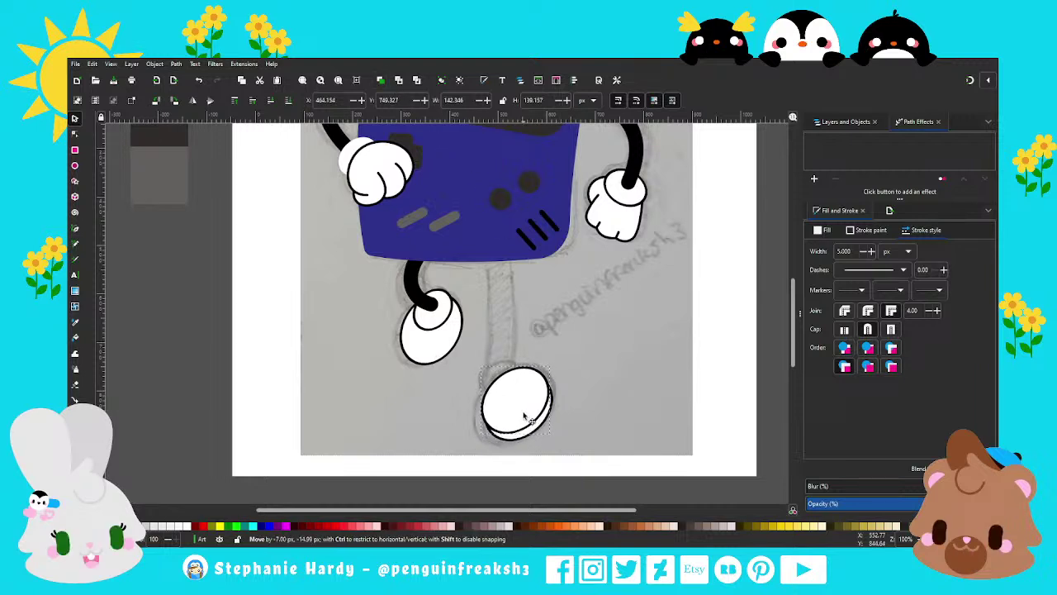
left_click(290, 100)
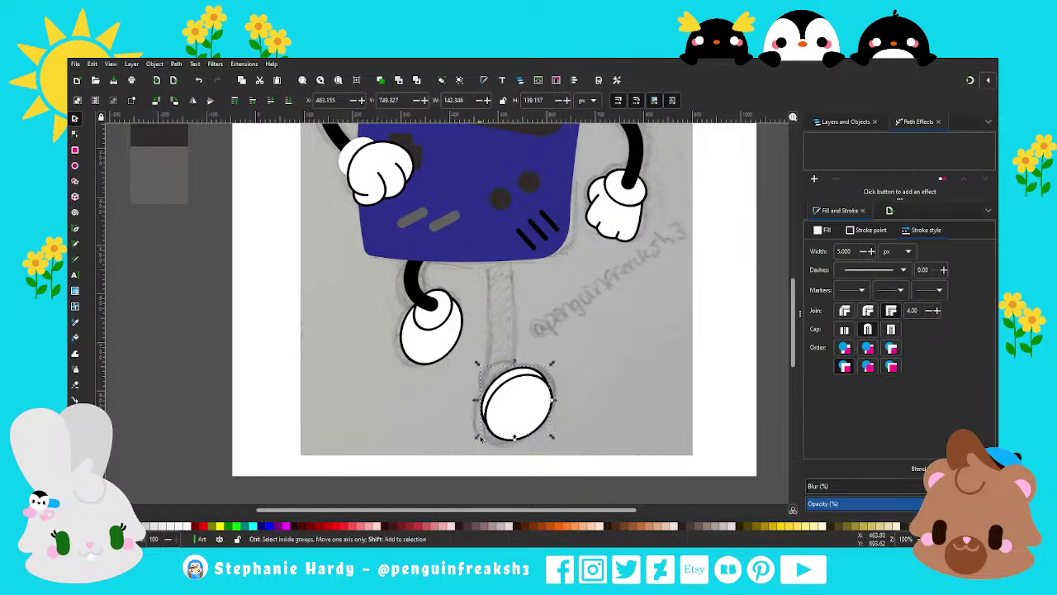
left_click_drag(478, 447, 473, 439)
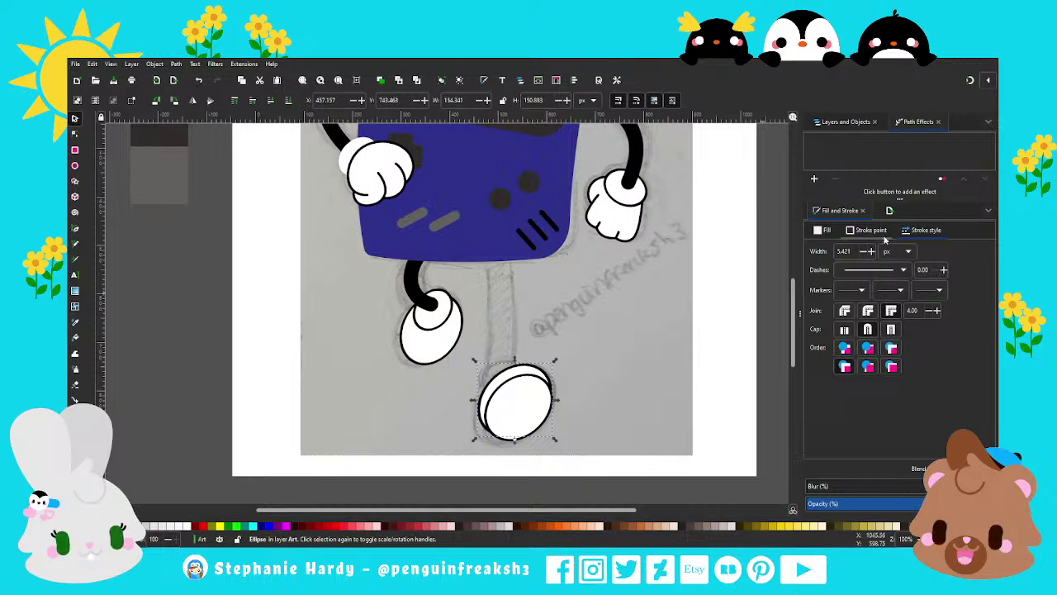
type("5")
key("Return")
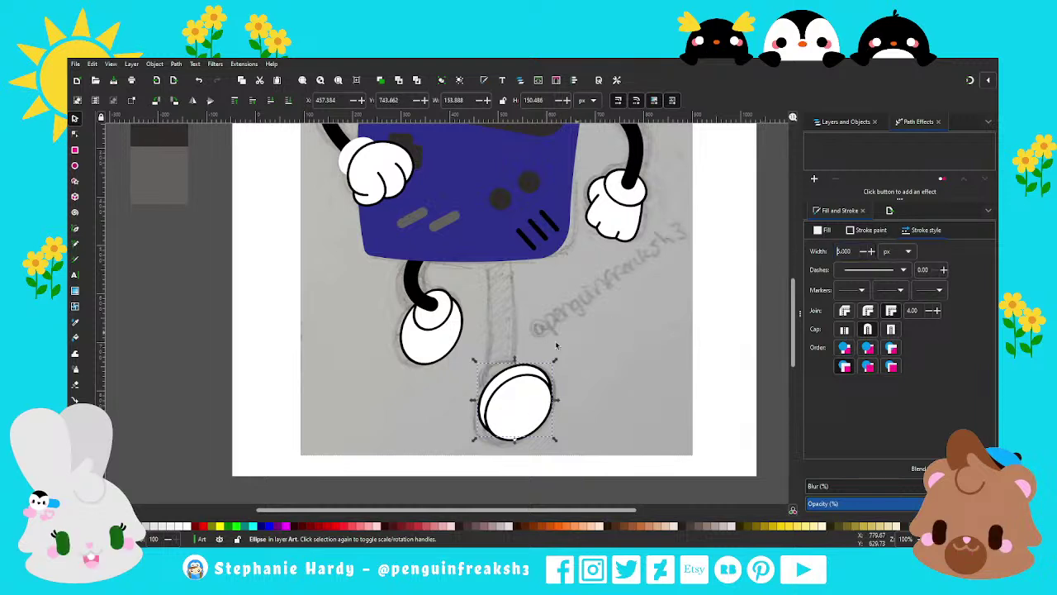
left_click_drag(533, 375, 533, 375)
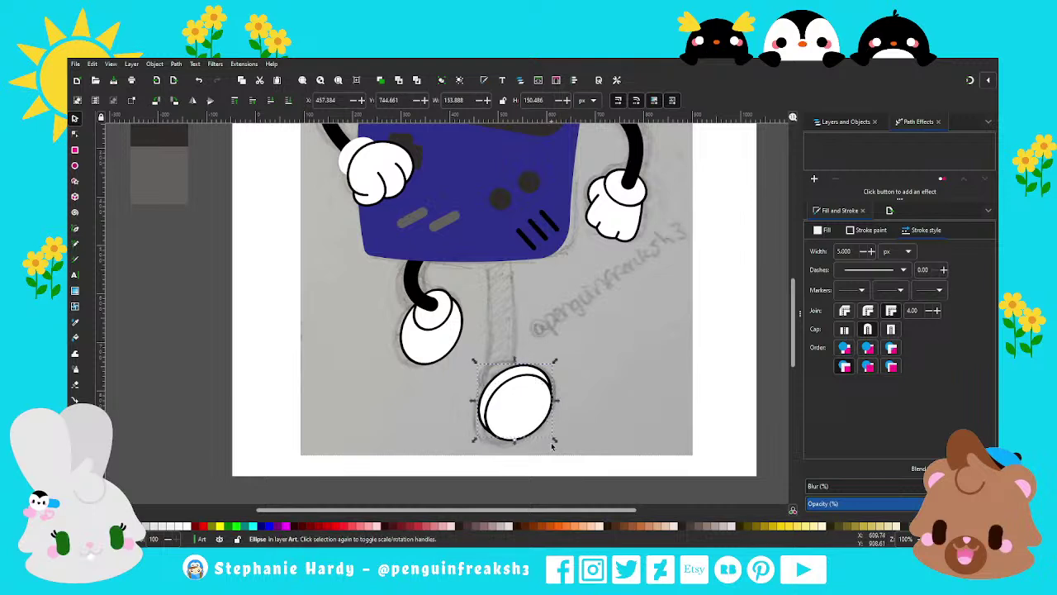
left_click_drag(554, 442, 558, 444)
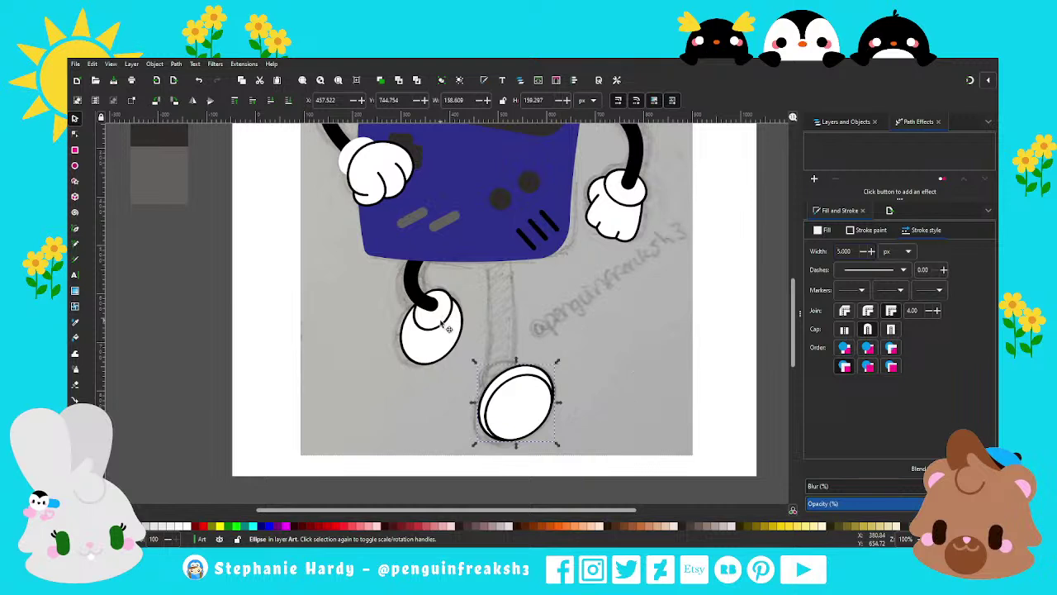
Step: Place a small white ellipse on the right shoe and lower it behind the big shoe
left_click_drag(448, 330, 513, 393)
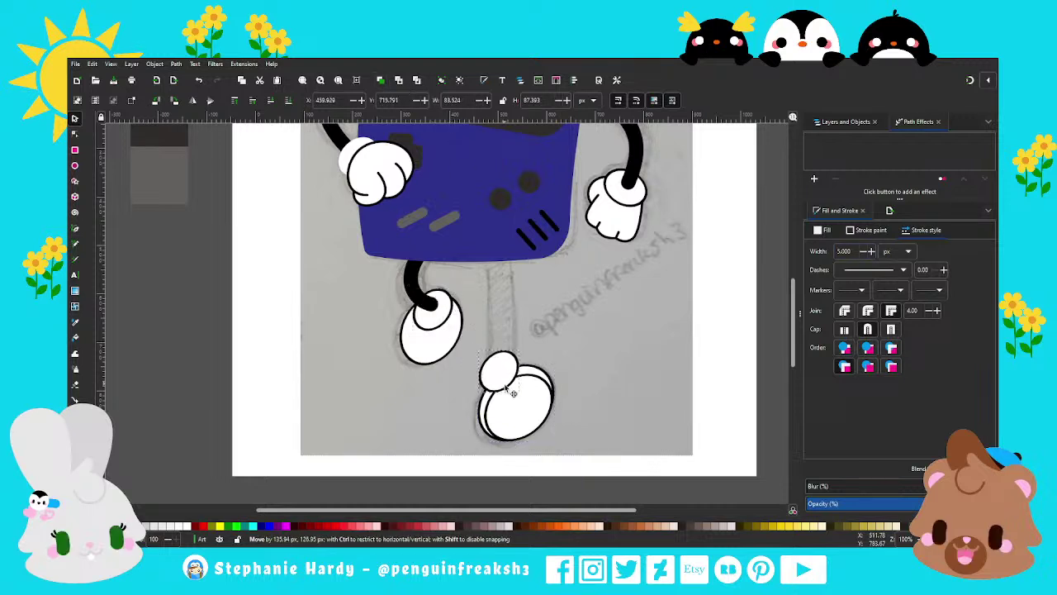
left_click(513, 393)
left_click(288, 100)
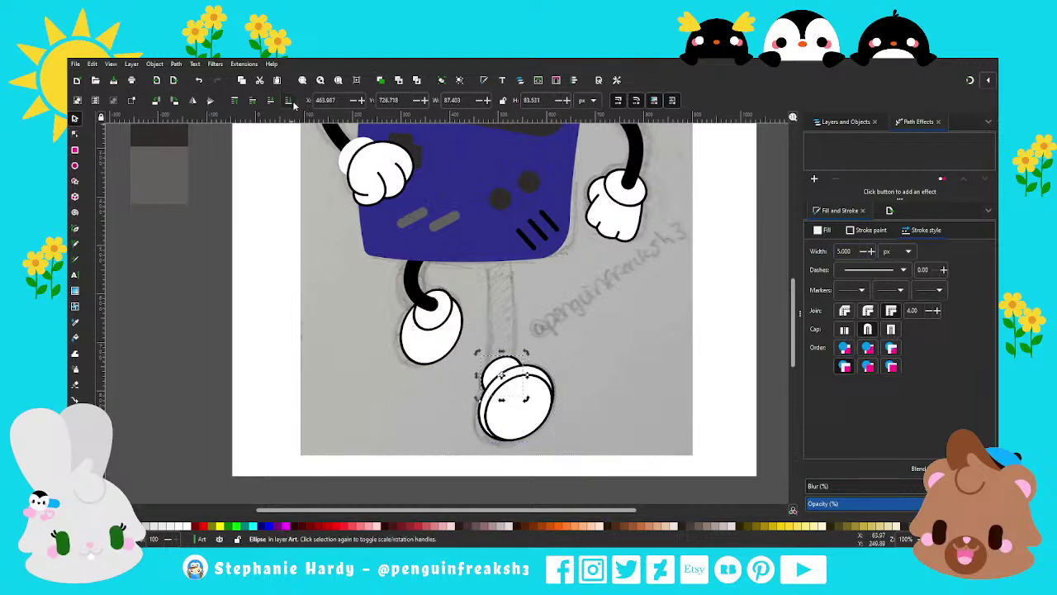
left_click_drag(527, 384, 526, 390)
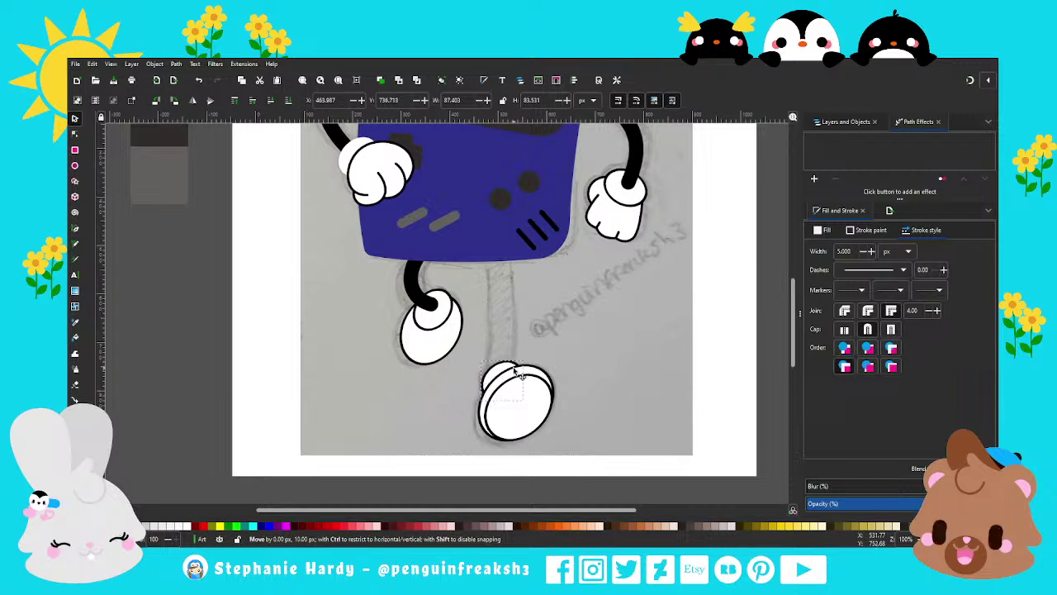
key("Escape")
scroll(509, 423, "down", 1)
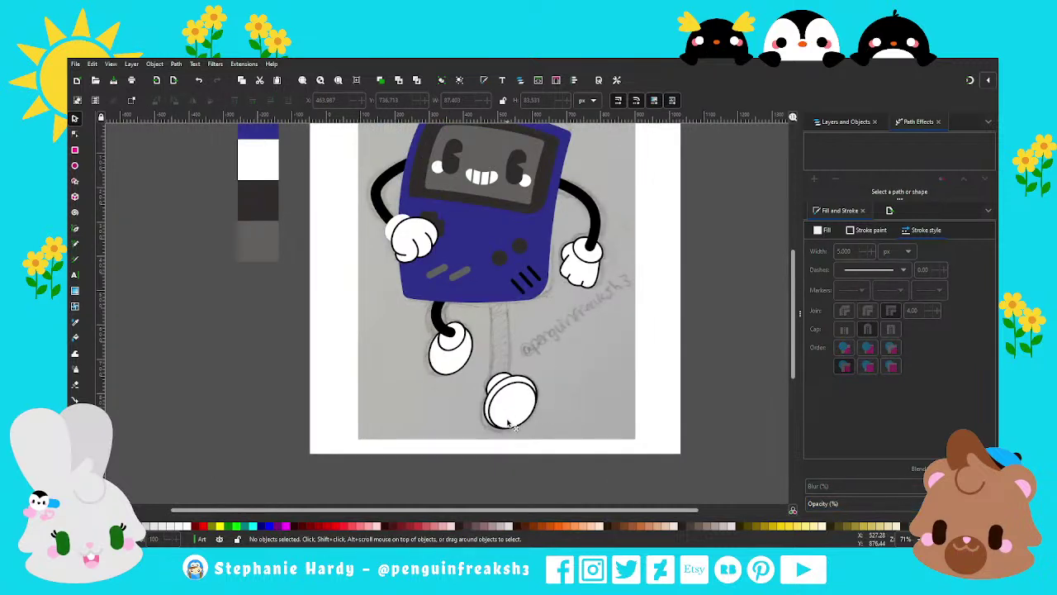
Step: Draw the right leg as a 30 px line under the body and bend it into a slight curve
left_click(74, 228)
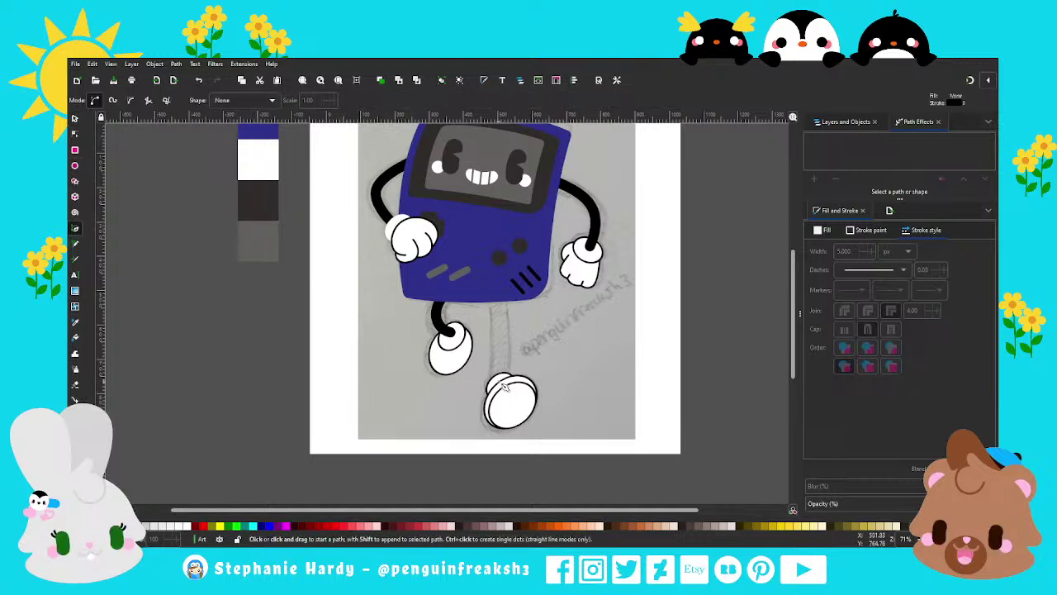
left_click(505, 385)
double_click(502, 297)
type("30")
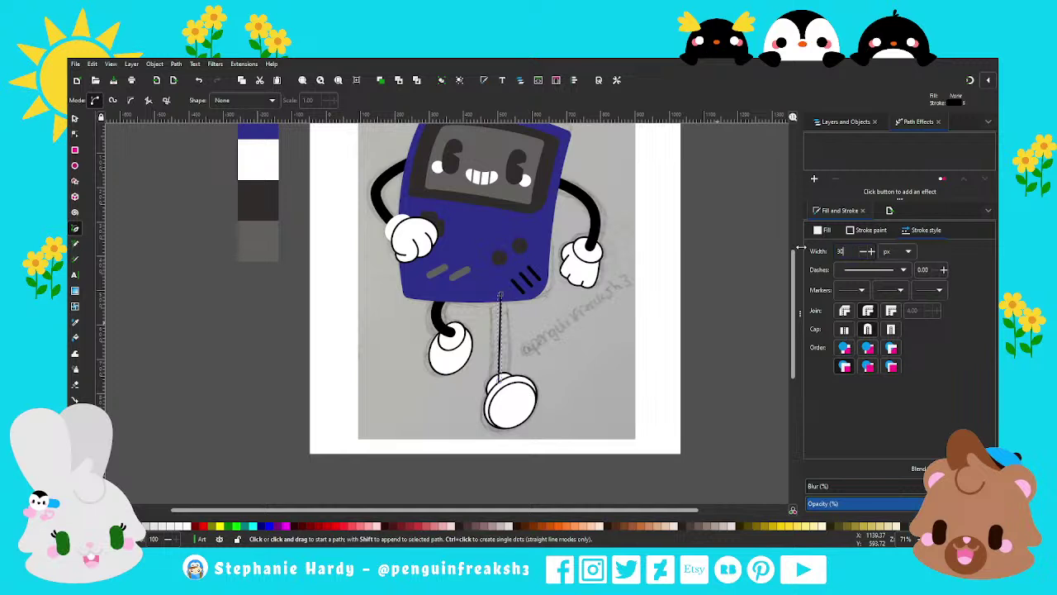
key("Return")
key("s")
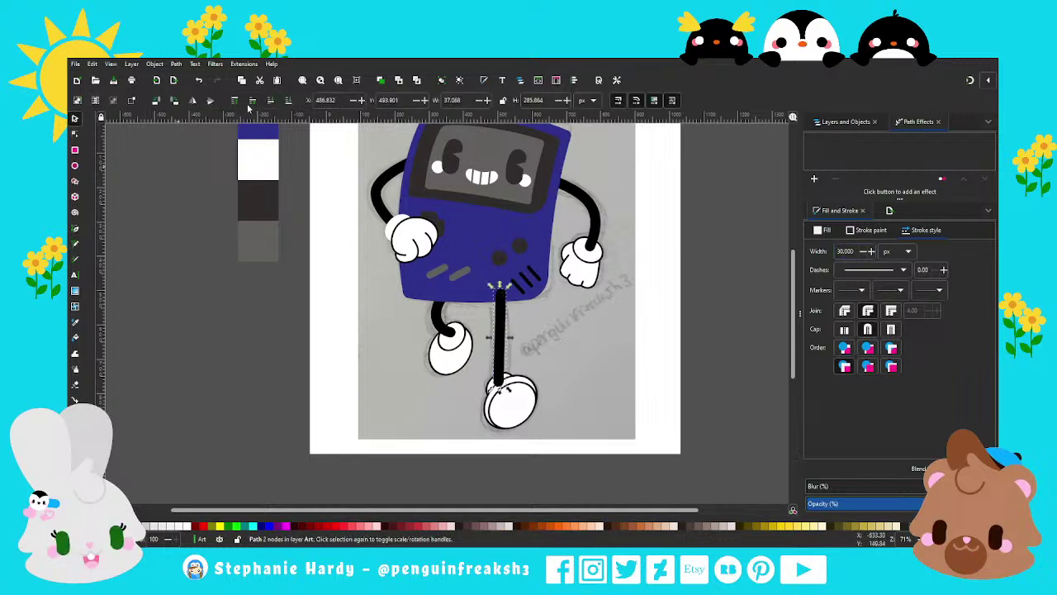
key("n")
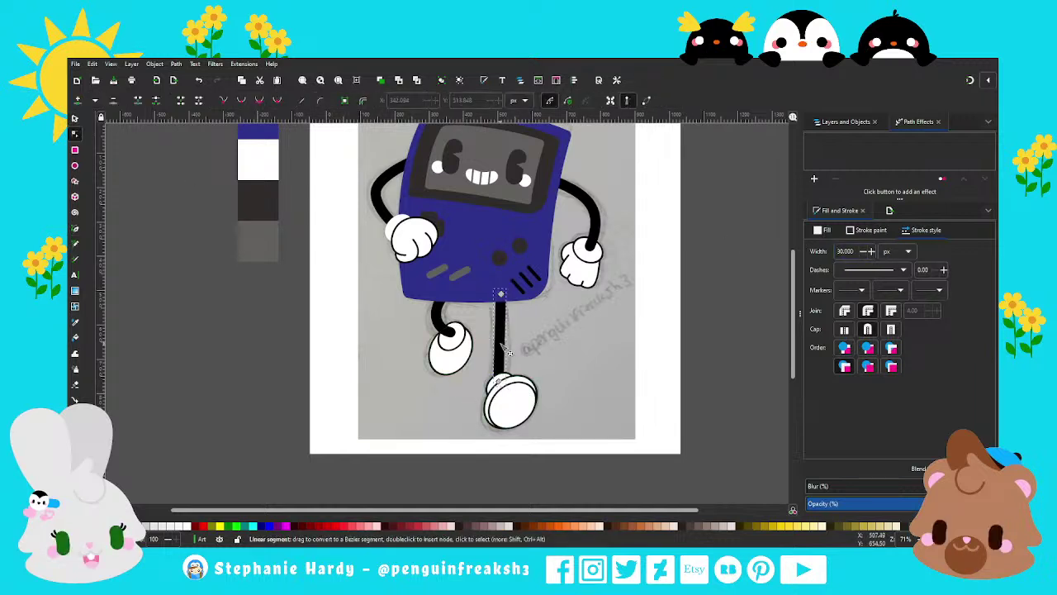
left_click_drag(512, 351, 500, 312)
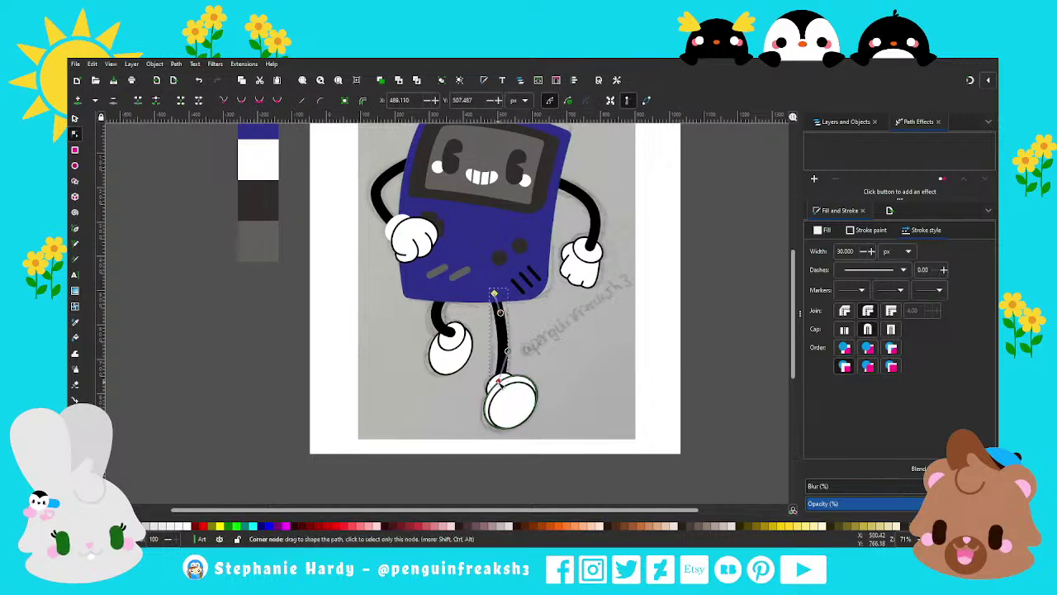
left_click_drag(500, 378, 496, 384)
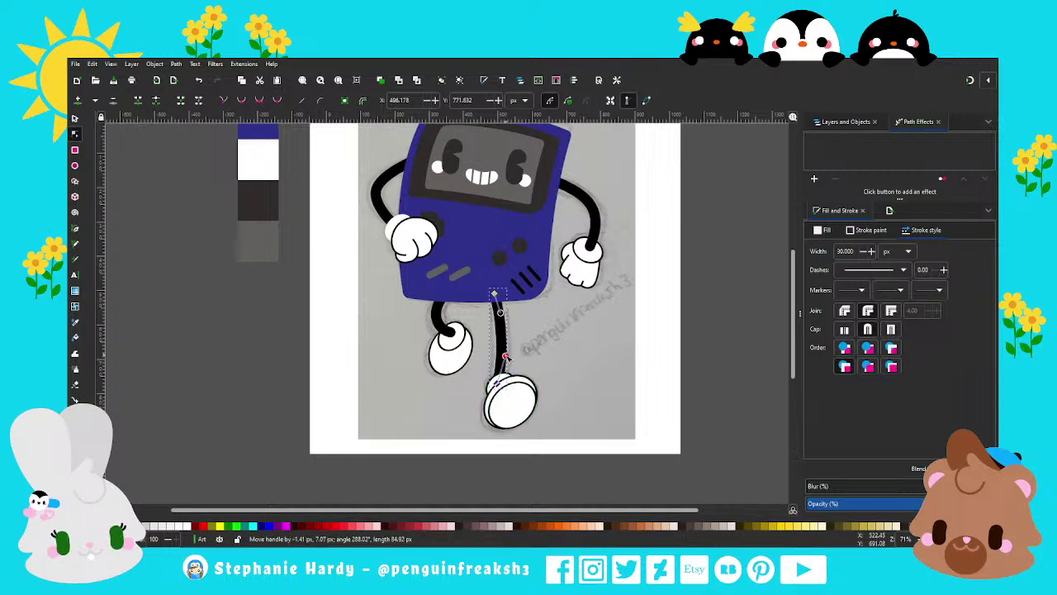
left_click(75, 118)
Step: Tilt the shoe on the curled left leg slightly more, then select the large lower shoe
scroll(587, 345, "down", 1)
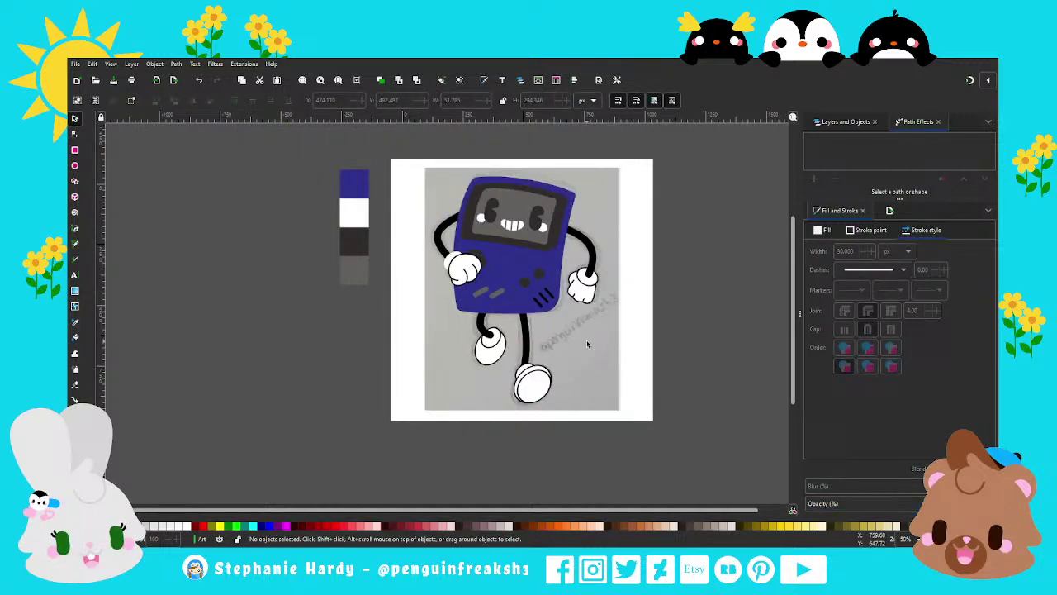
scroll(515, 342, "up", 1)
scroll(537, 351, "up", 1)
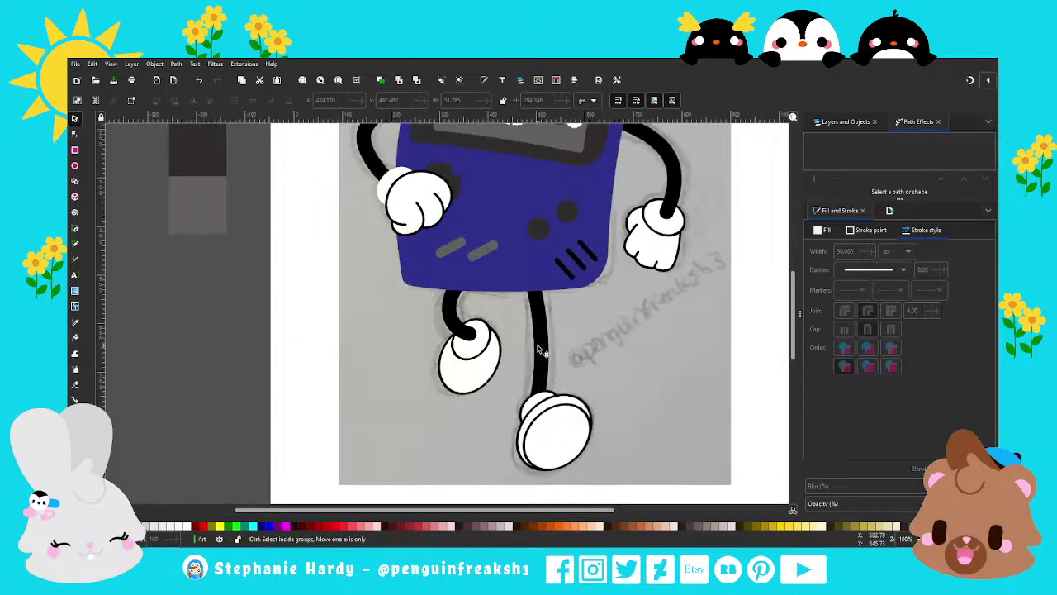
left_click(473, 390)
left_click(475, 377)
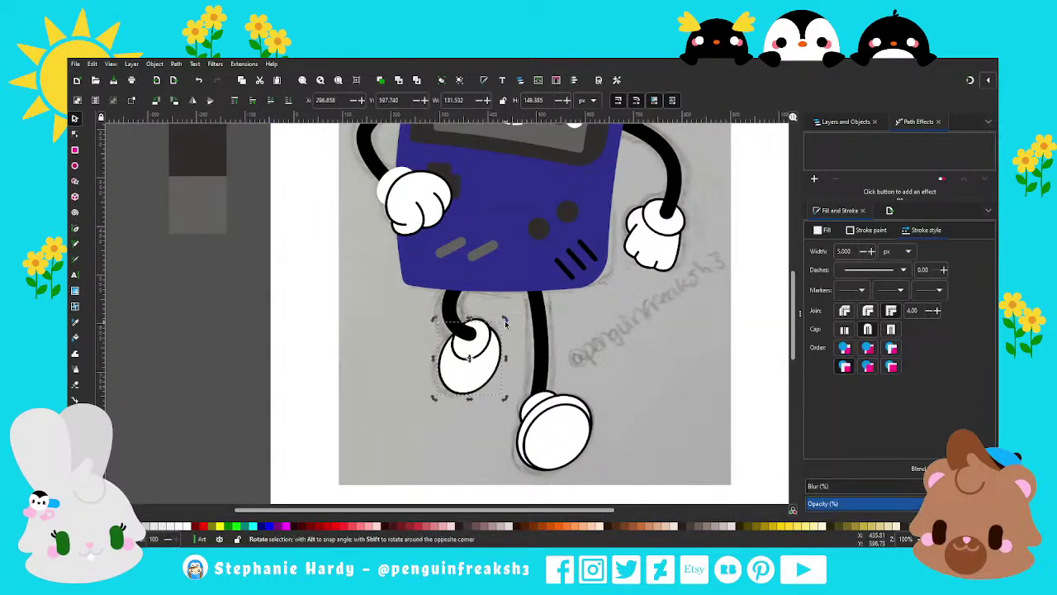
mouse_move(505, 318)
left_mouse_down()
mouse_move(506, 334)
mouse_move(502, 319)
left_mouse_up()
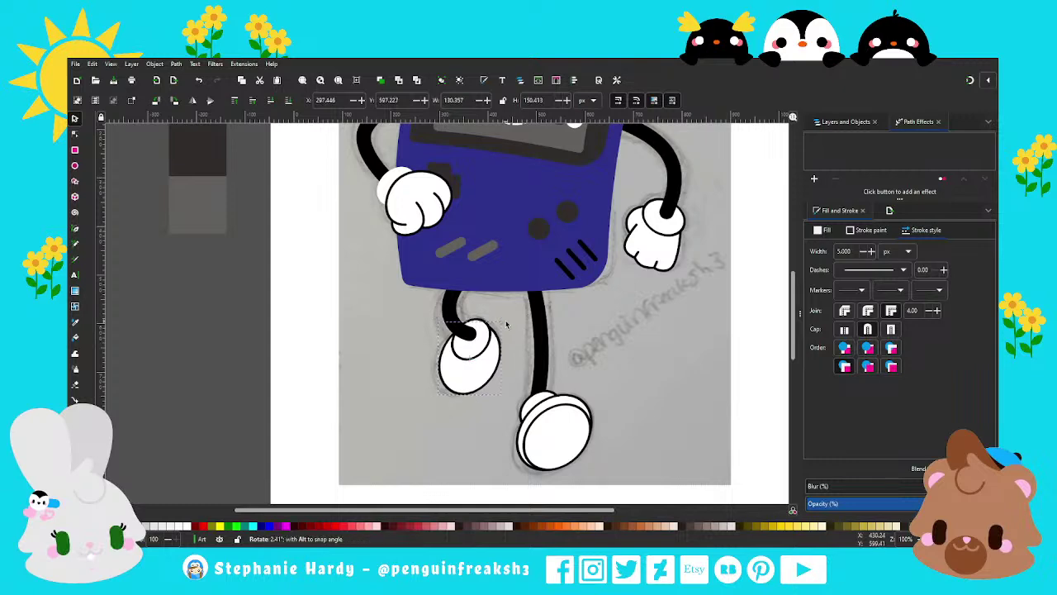
left_click(440, 369)
scroll(528, 404, "down", 1)
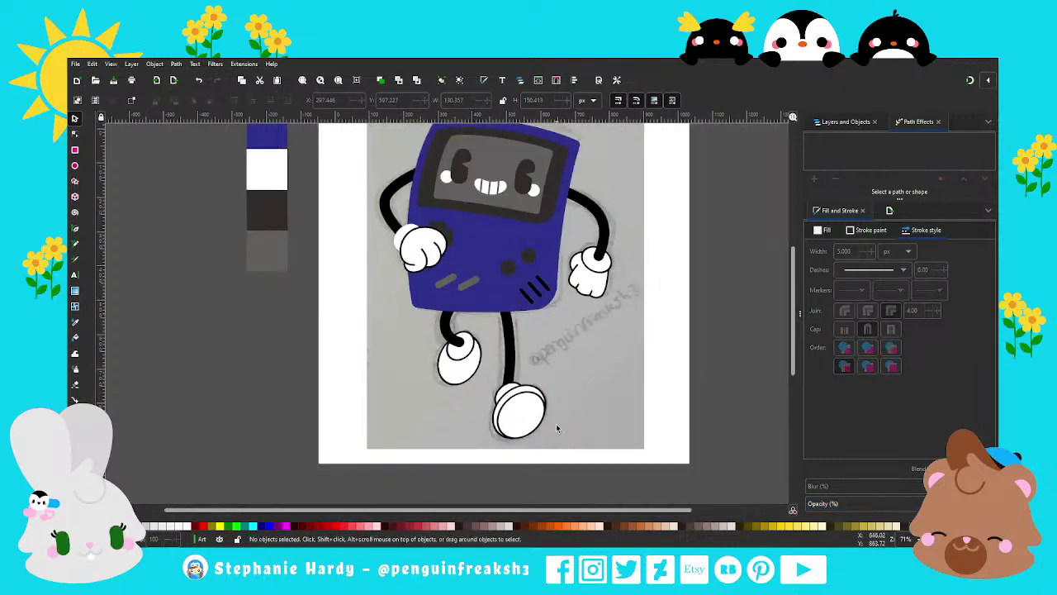
scroll(546, 405, "up", 1)
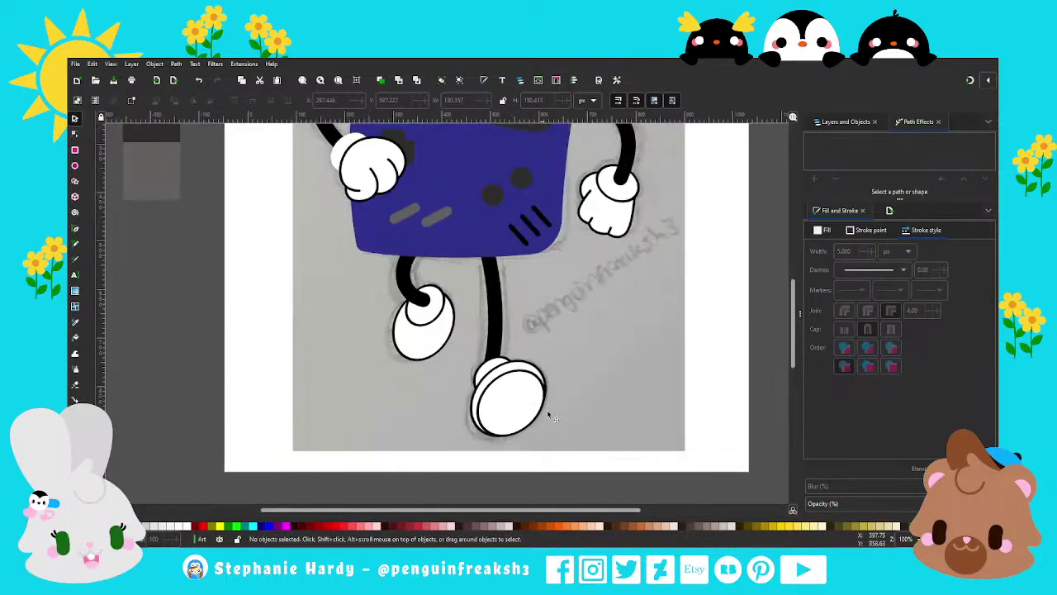
left_click(495, 390)
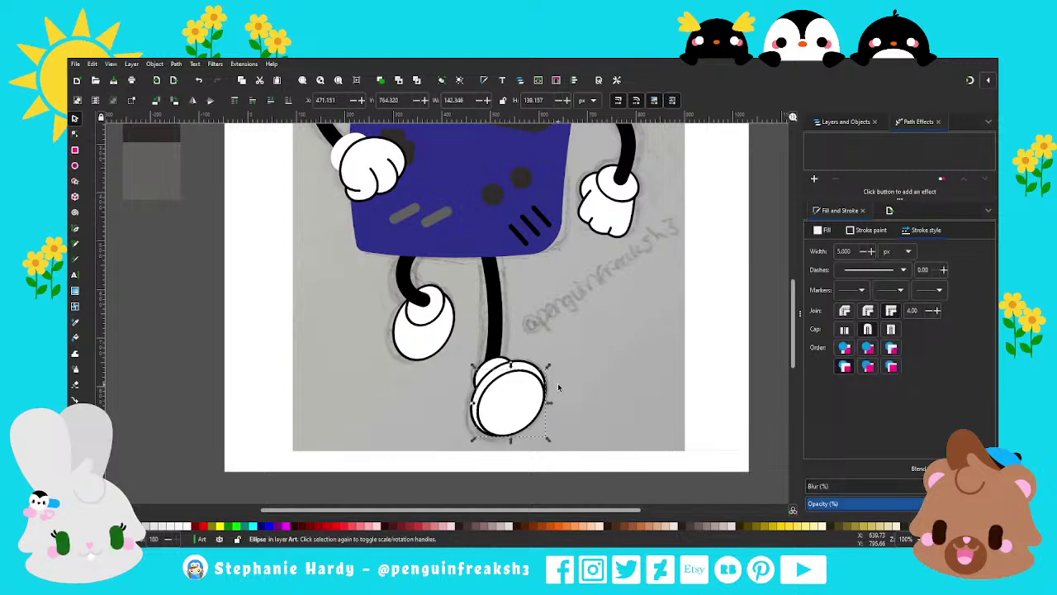
left_click(559, 387)
Step: Delete the large lower shoe and move the small shoe up beside the leg
left_click(541, 401)
key("Delete")
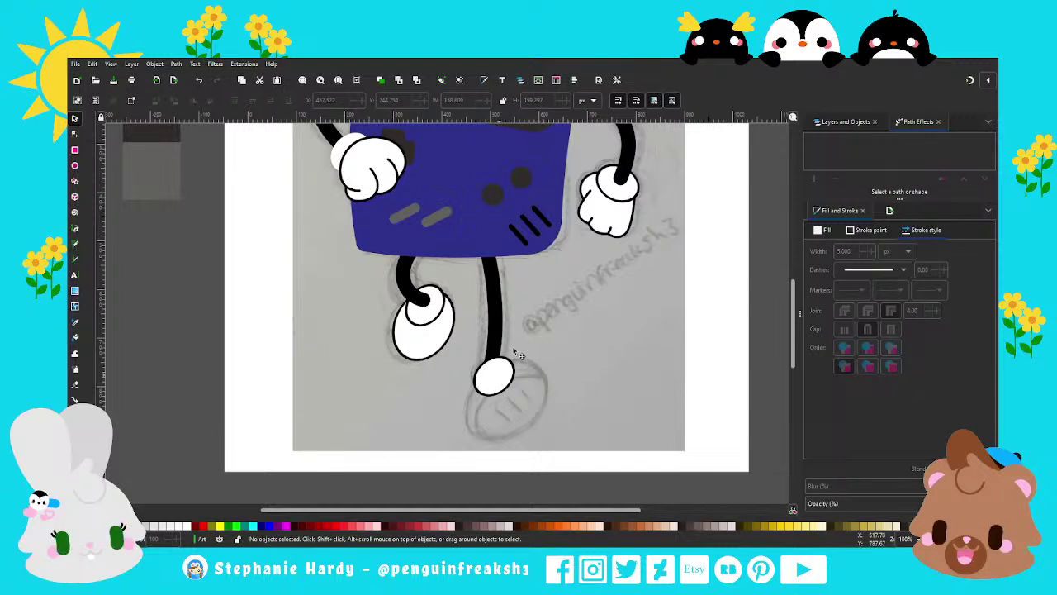
left_click_drag(519, 355, 557, 312)
scroll(541, 407, "down", 1)
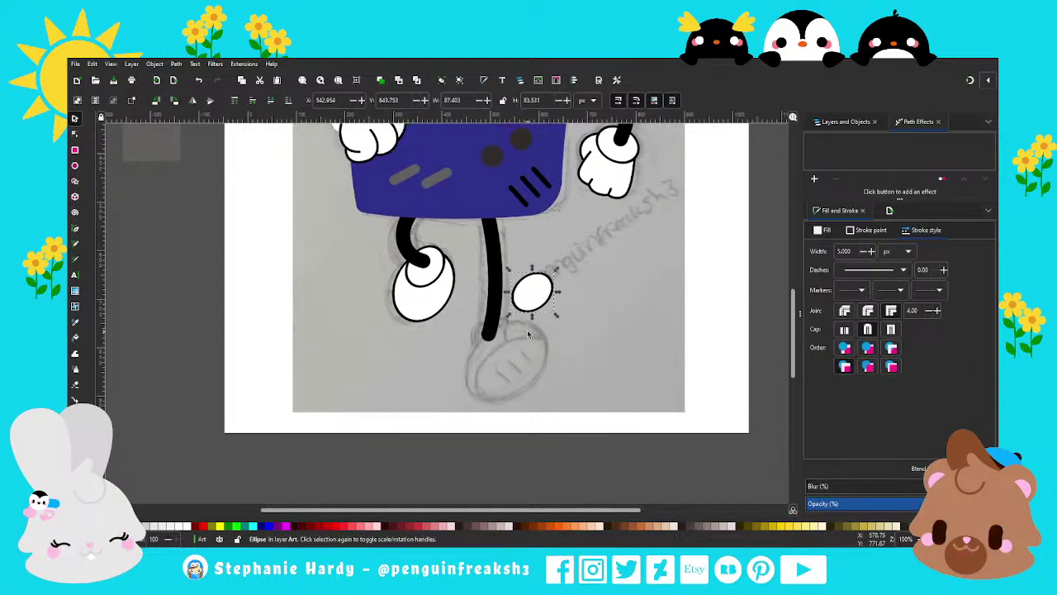
Step: Copy the left shoe onto the lower foot sketch and remove its fill, leaving only the outline
left_click(419, 315)
key("ctrl+d")
left_click_drag(455, 317, 516, 383)
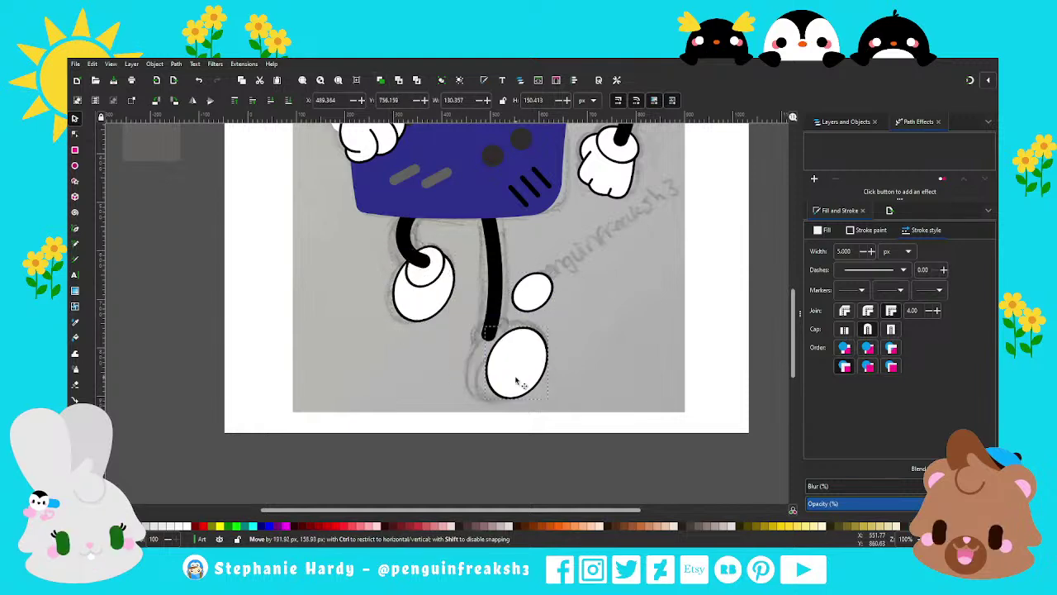
left_click(822, 230)
left_click(815, 248)
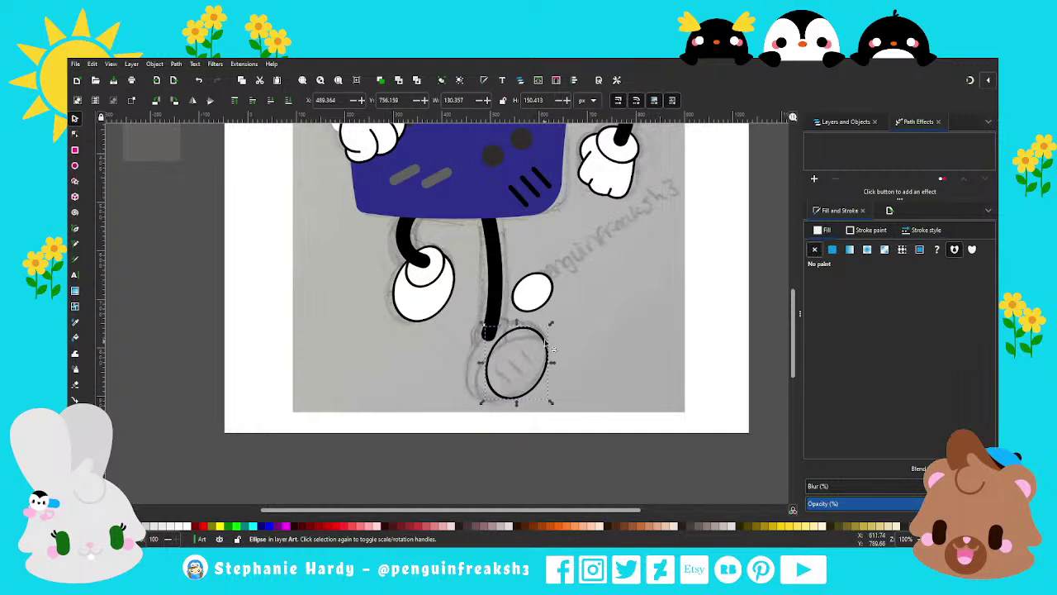
Step: Rotate and resize the outlined oval so it traces the sketched right shoe
left_click_drag(552, 348, 507, 341)
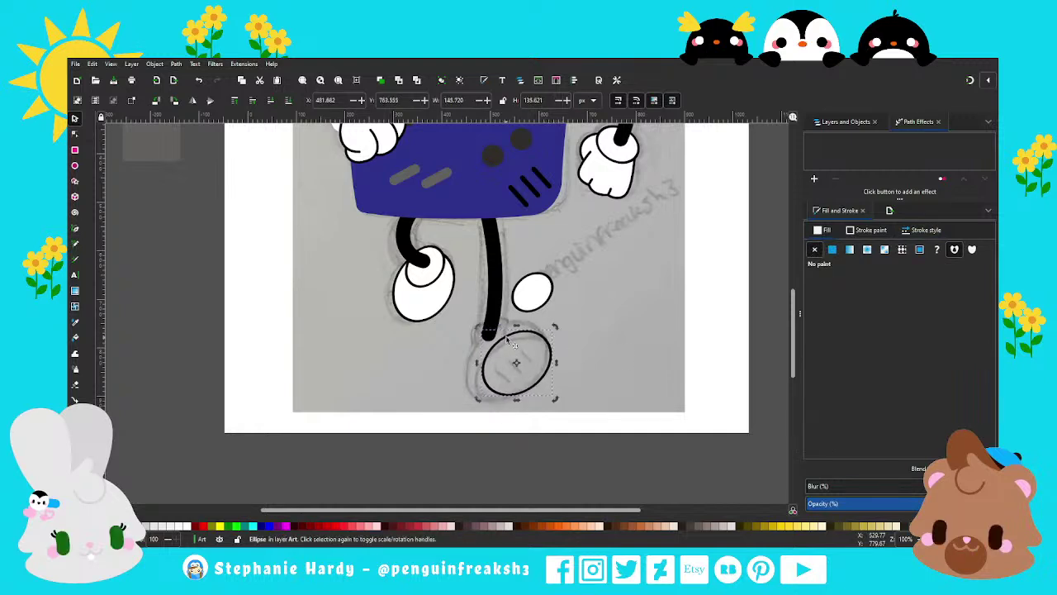
left_click(489, 392)
left_click_drag(477, 401, 470, 411)
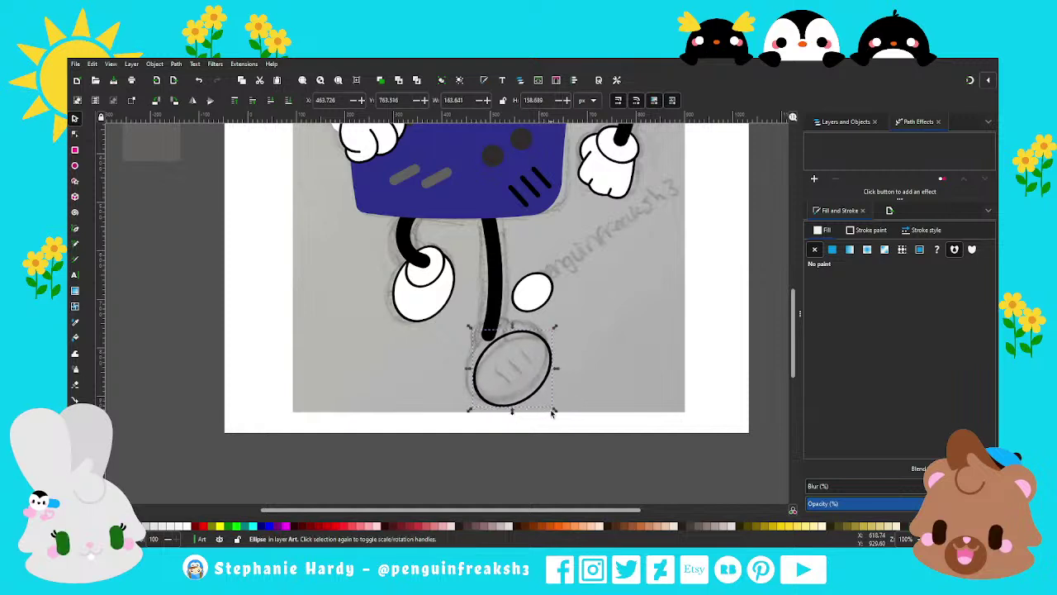
left_click_drag(552, 413, 551, 406)
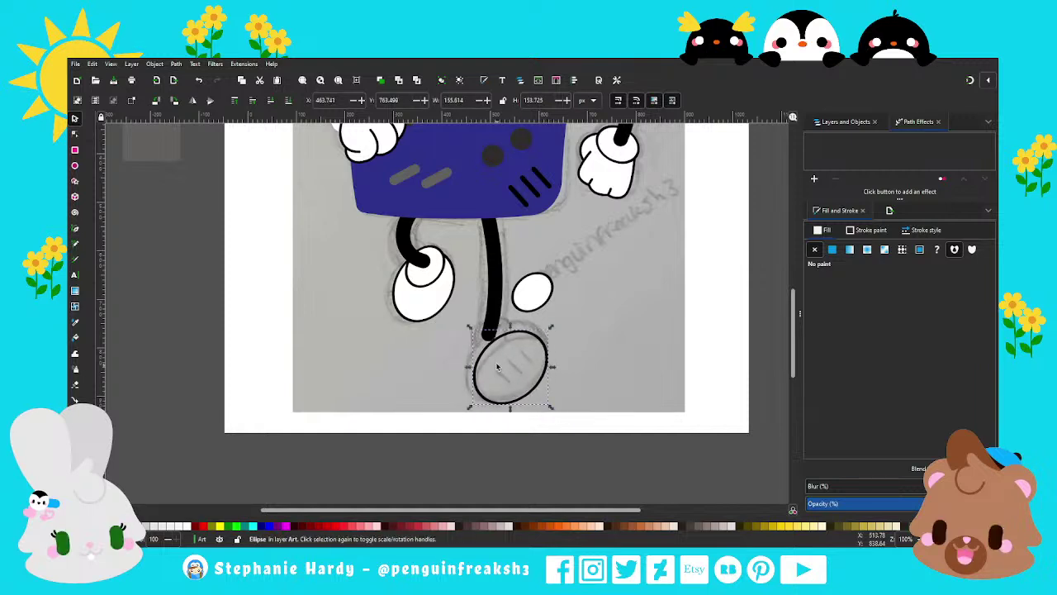
left_click_drag(471, 328, 478, 336)
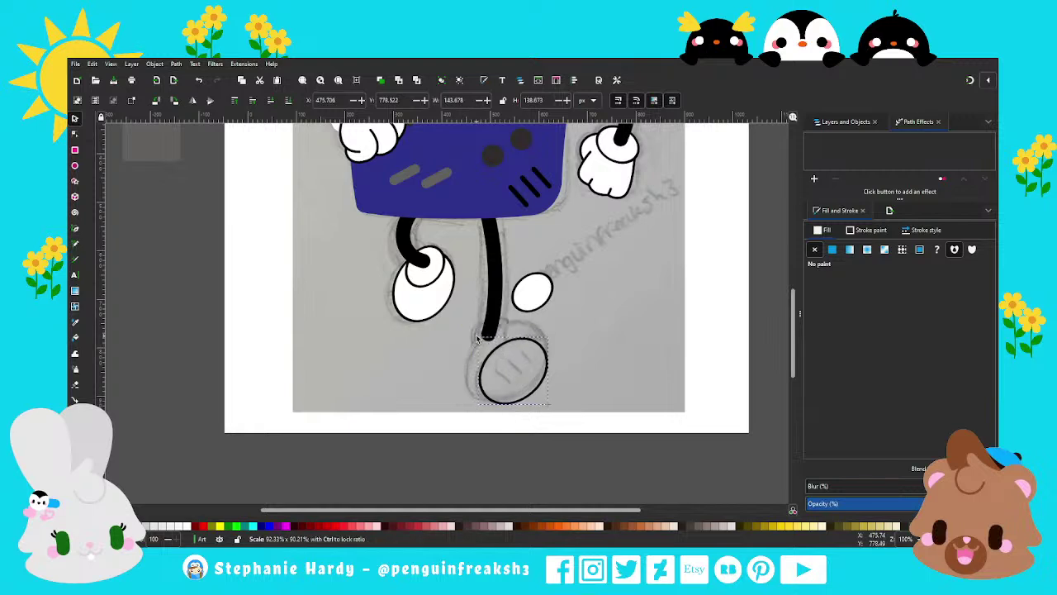
left_click_drag(552, 337, 552, 332)
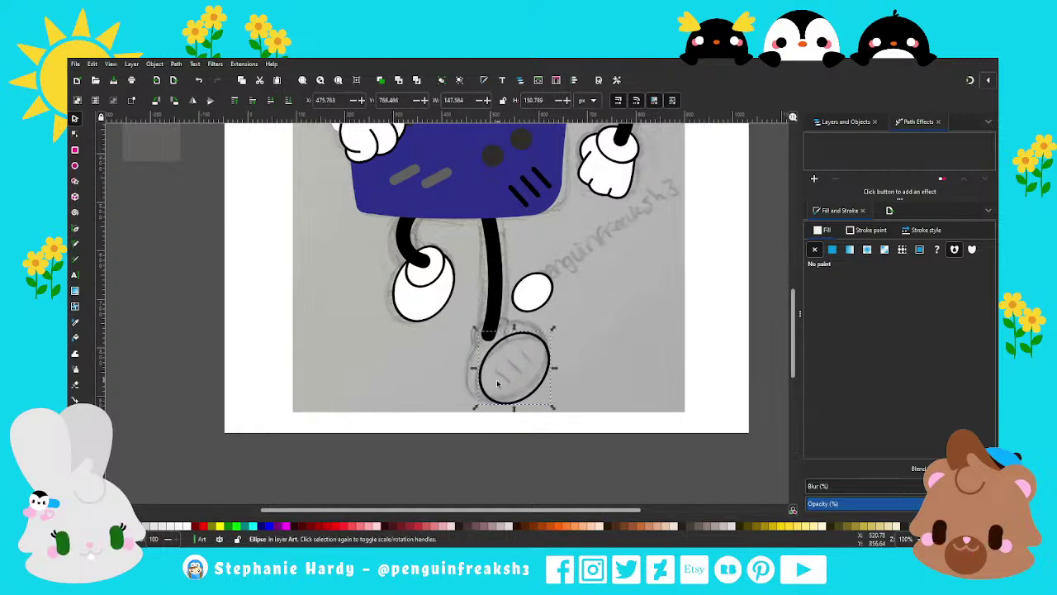
left_click_drag(477, 408, 468, 417)
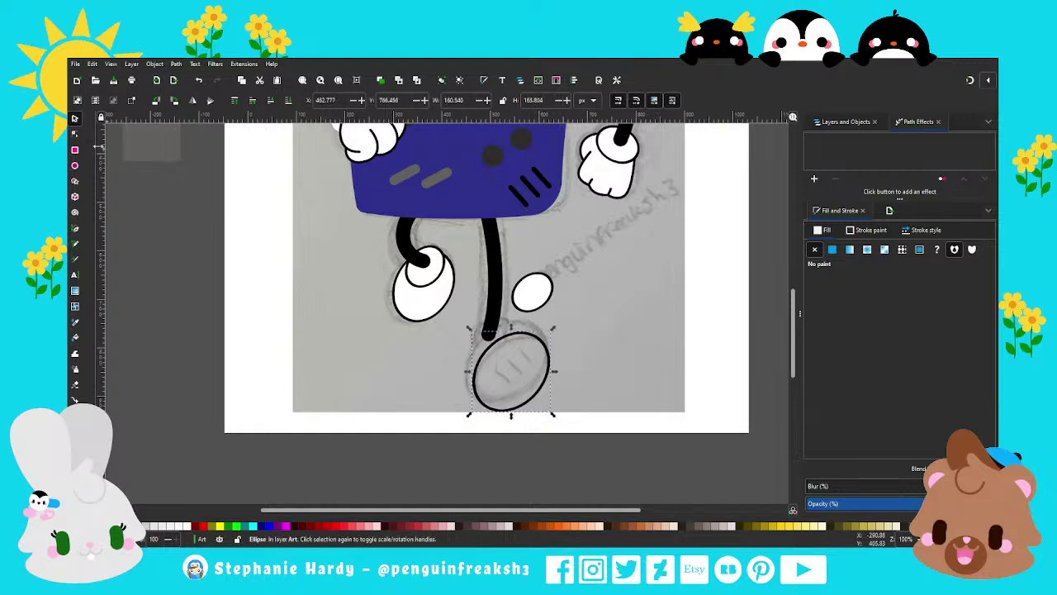
left_click(75, 134)
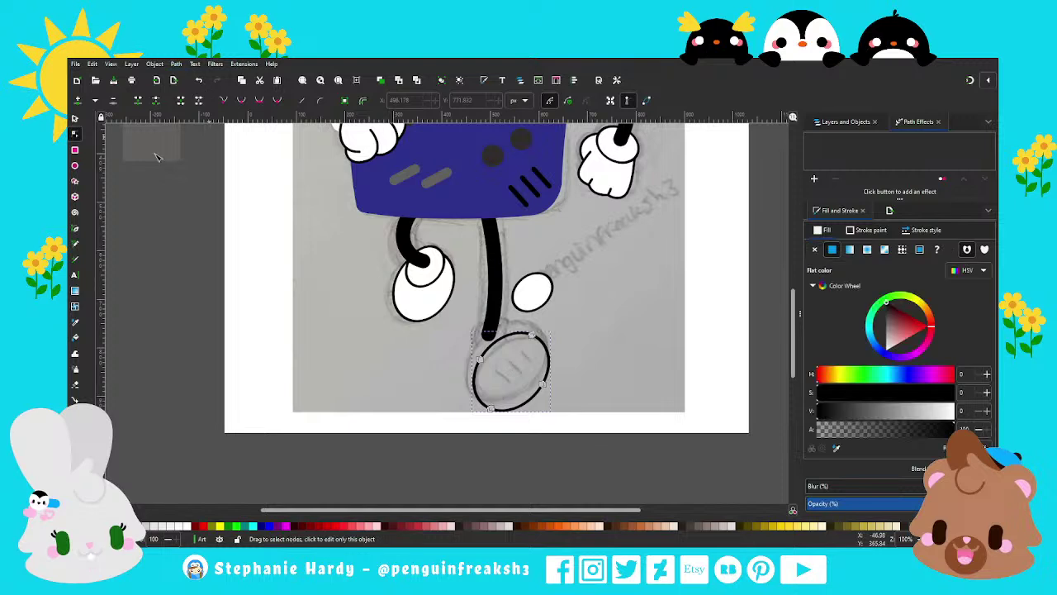
Step: Convert the outlined shoe oval to a path and shift its nodes to start fitting the sketch
key("ctrl+shift+c")
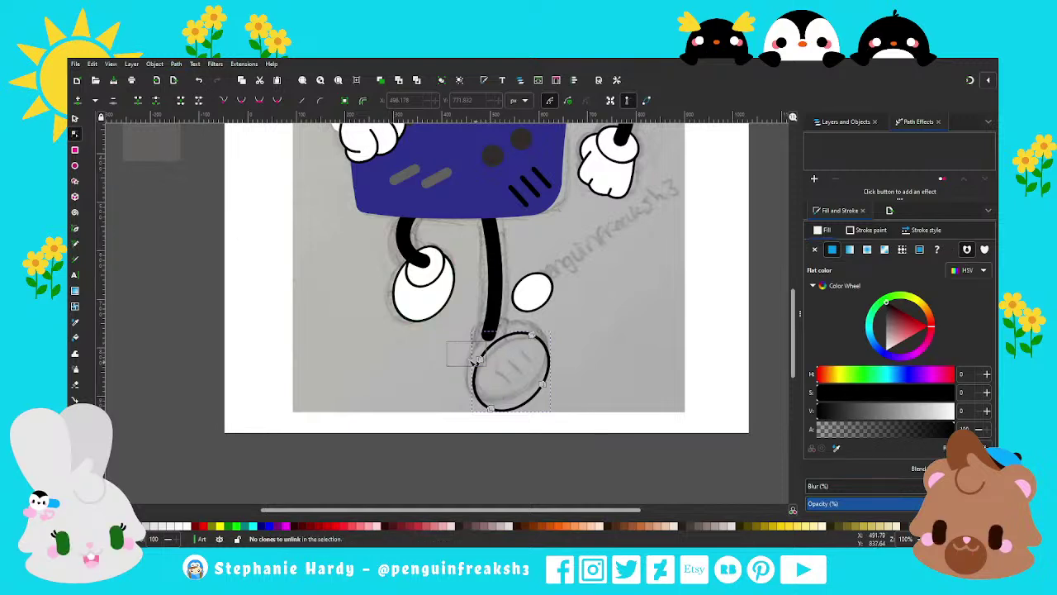
left_click(449, 351)
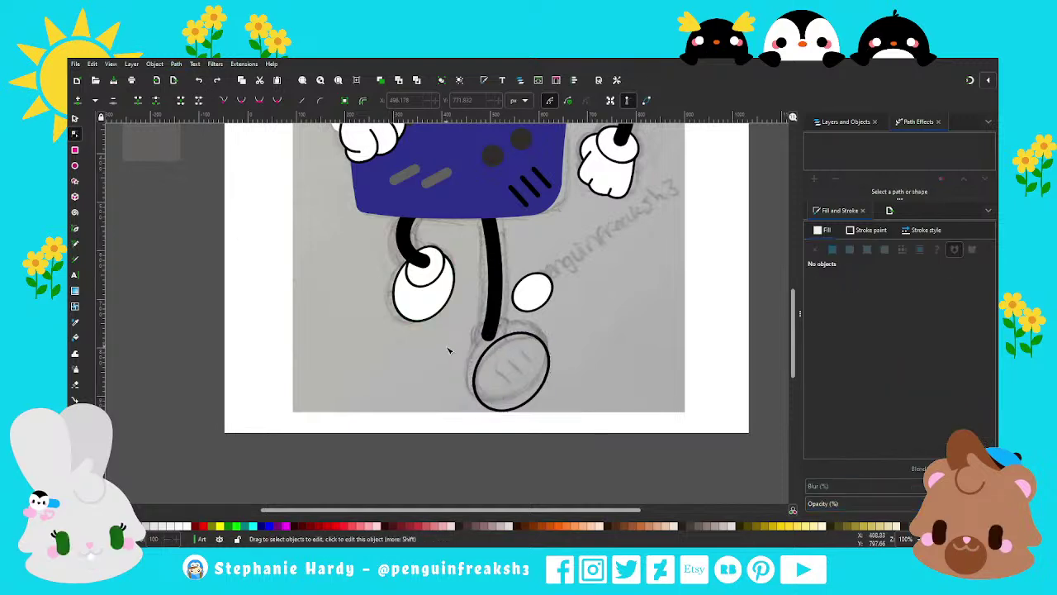
left_click(542, 347)
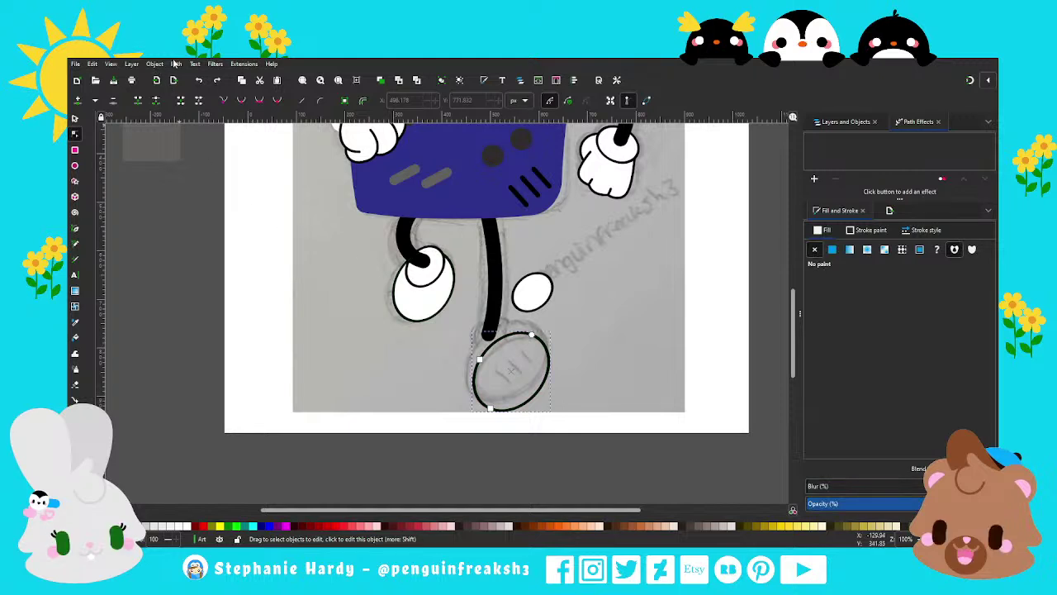
key("shift+alt+d")
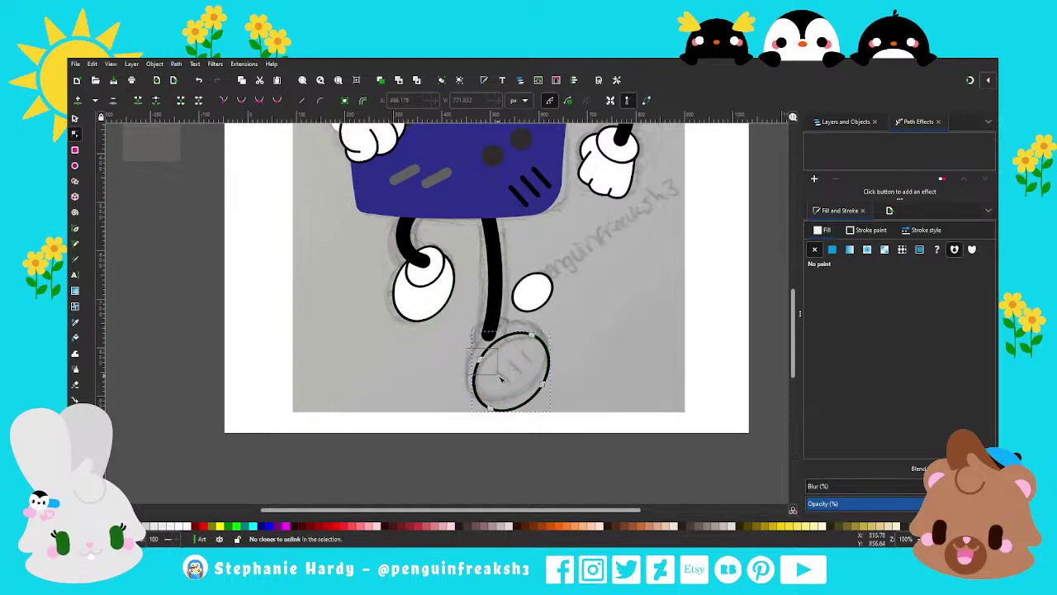
left_click(485, 360)
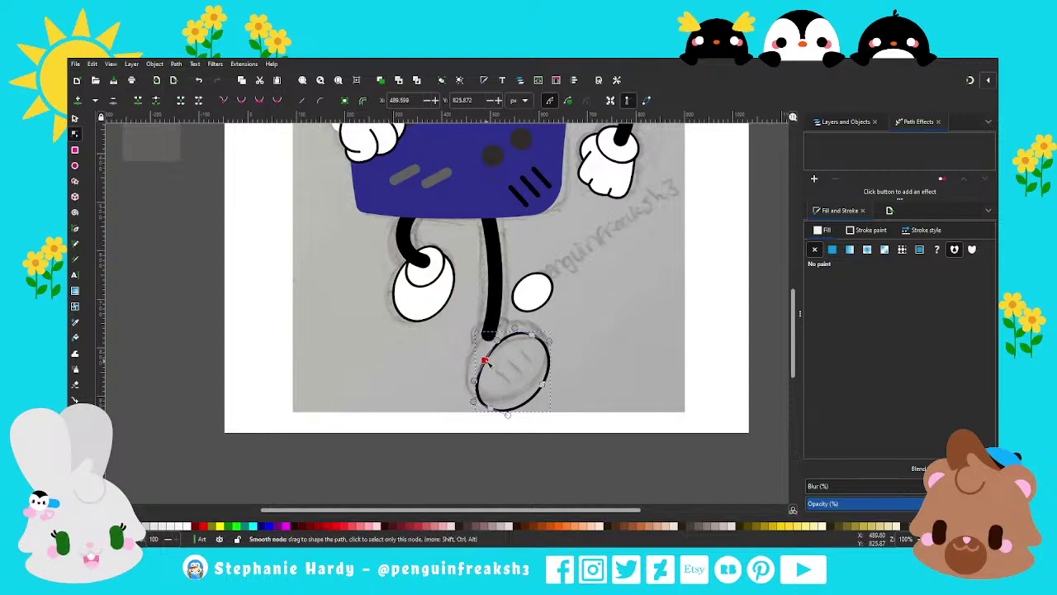
left_click_drag(572, 422, 453, 315)
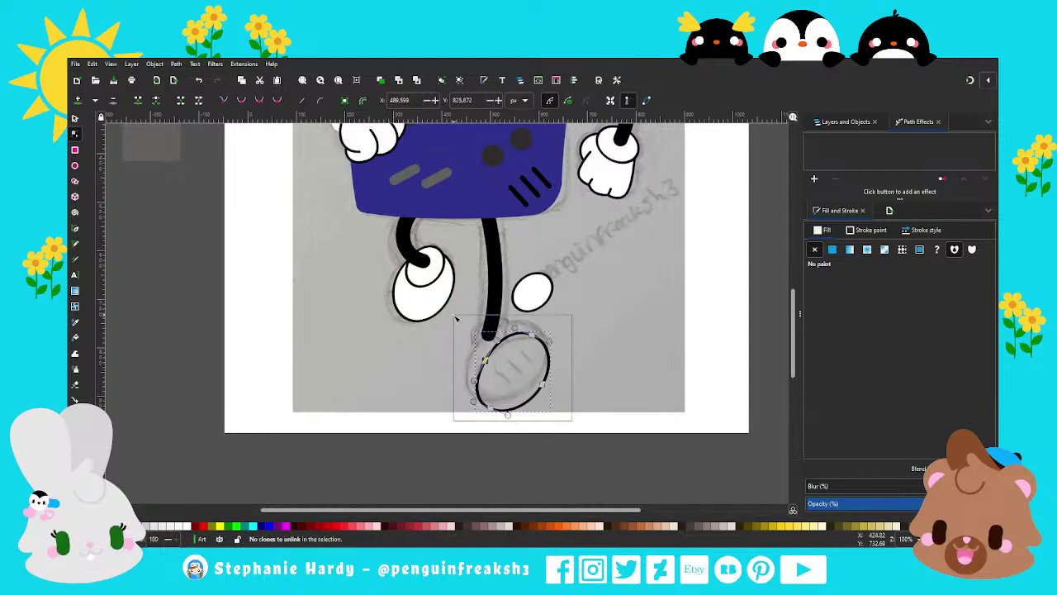
left_click_drag(493, 413, 489, 403)
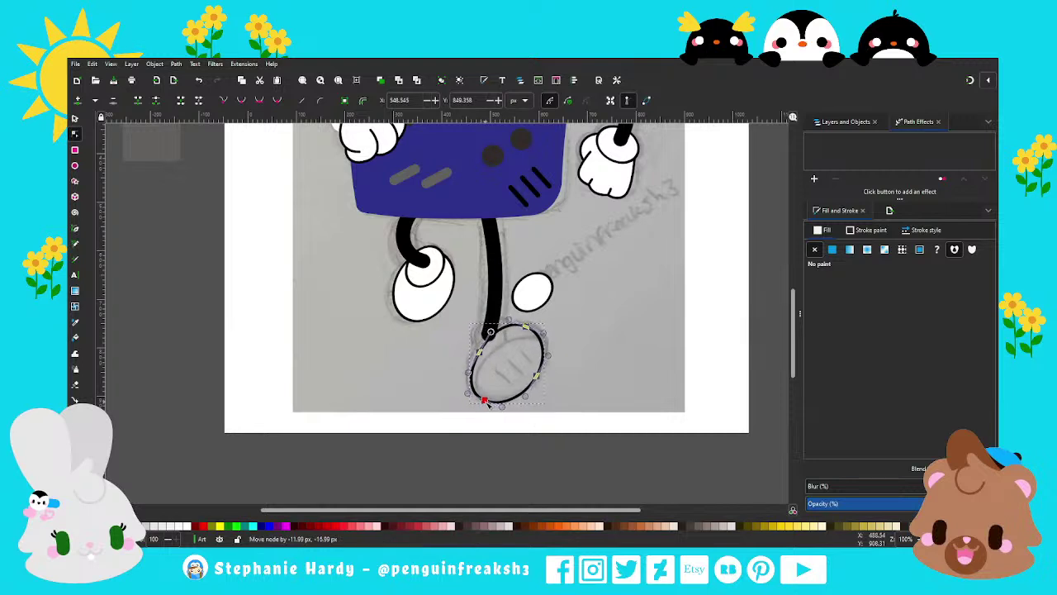
left_click(539, 378)
left_click_drag(539, 378, 535, 385)
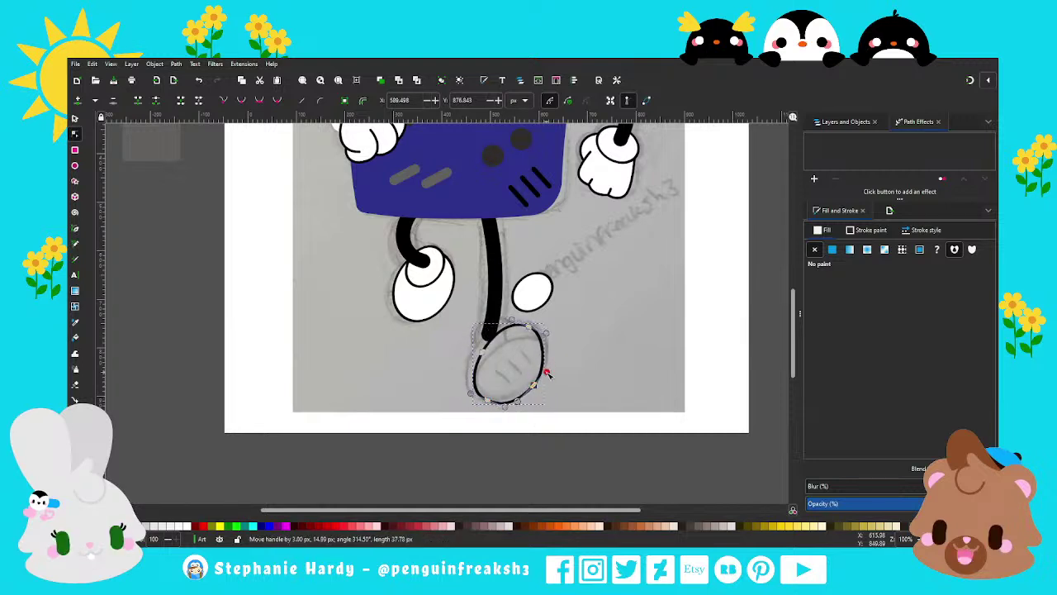
Step: Adjust the oval's top, bottom and lower-right curves to hug the sketched shoe, then return to the Selector
left_click(505, 406)
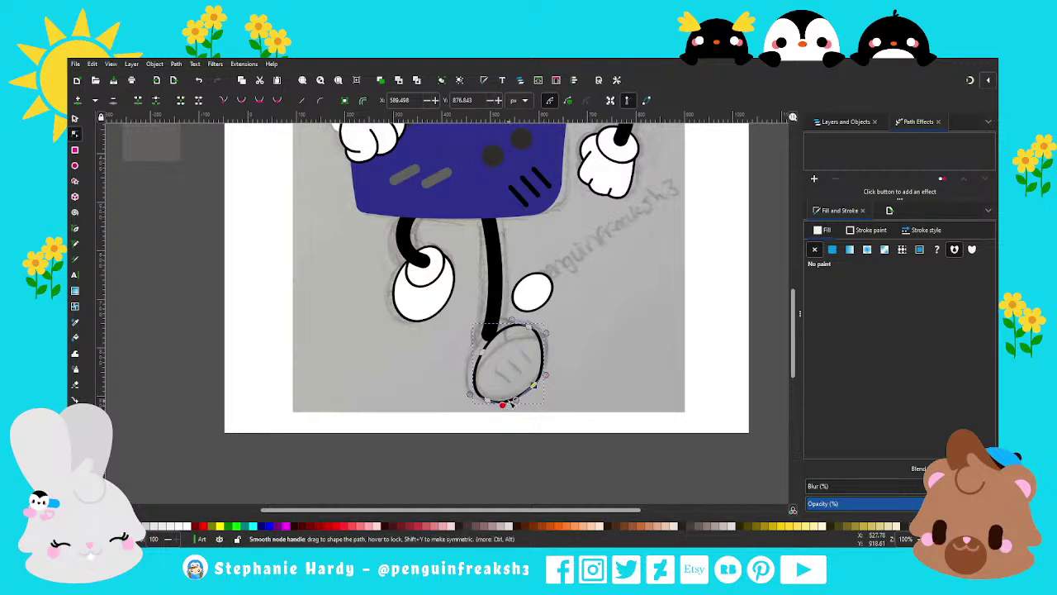
left_click_drag(529, 327, 541, 337)
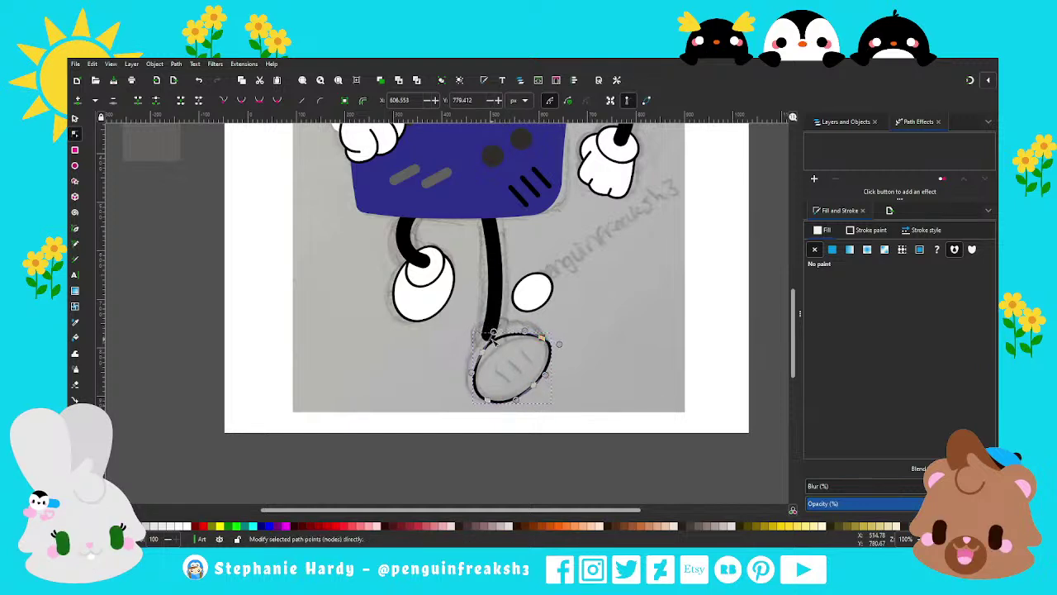
left_click(491, 355)
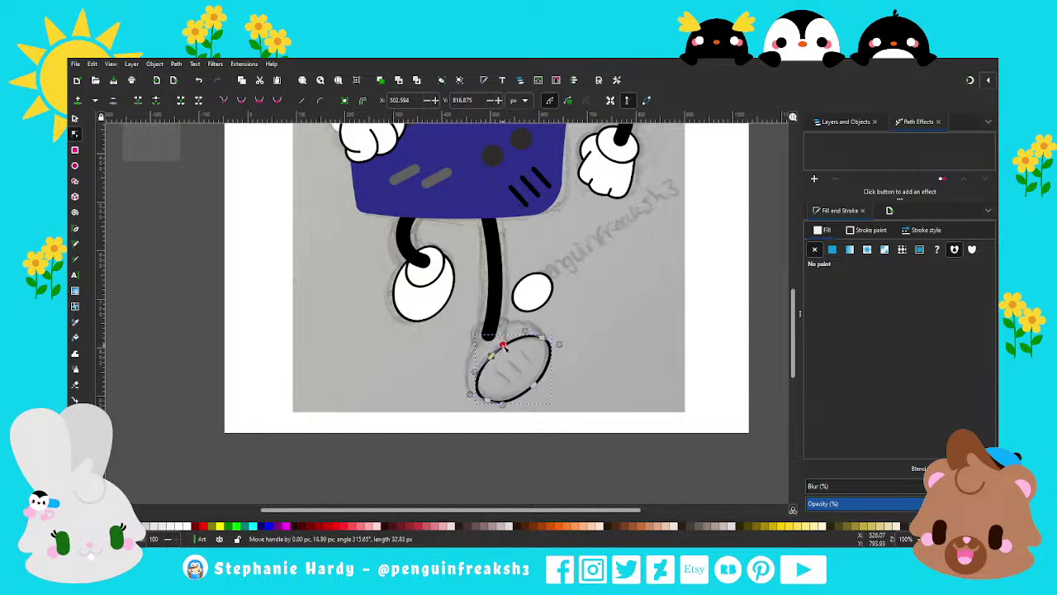
left_click_drag(560, 346, 556, 350)
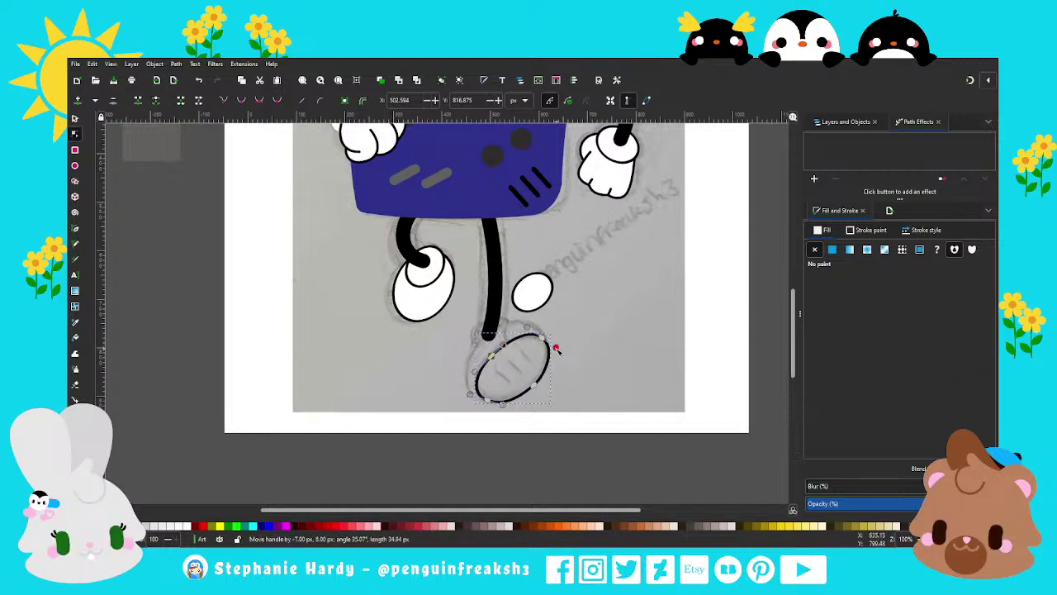
left_click_drag(506, 404, 502, 409)
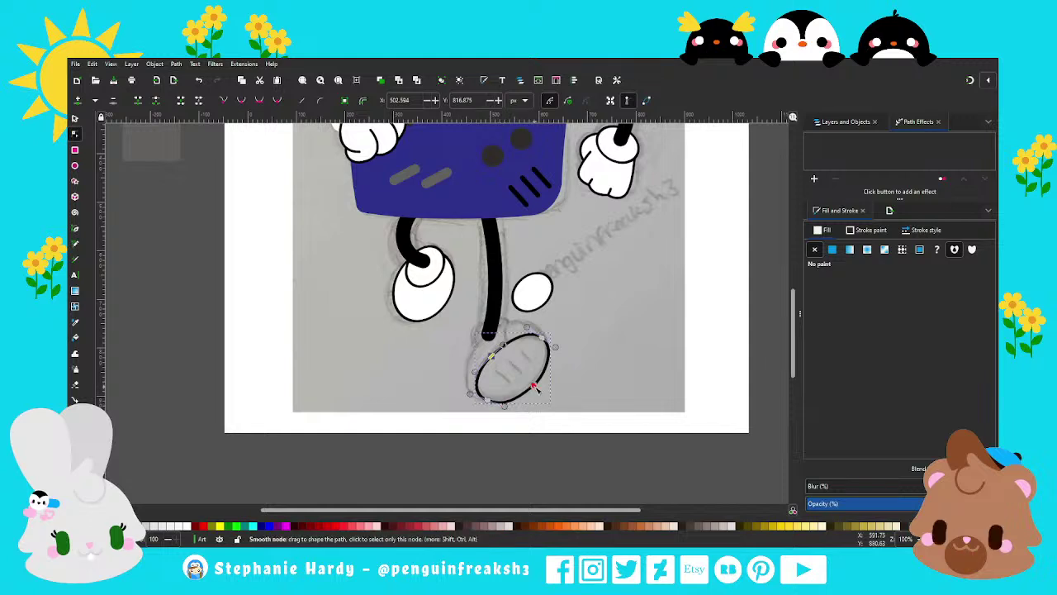
left_click_drag(537, 386, 502, 408)
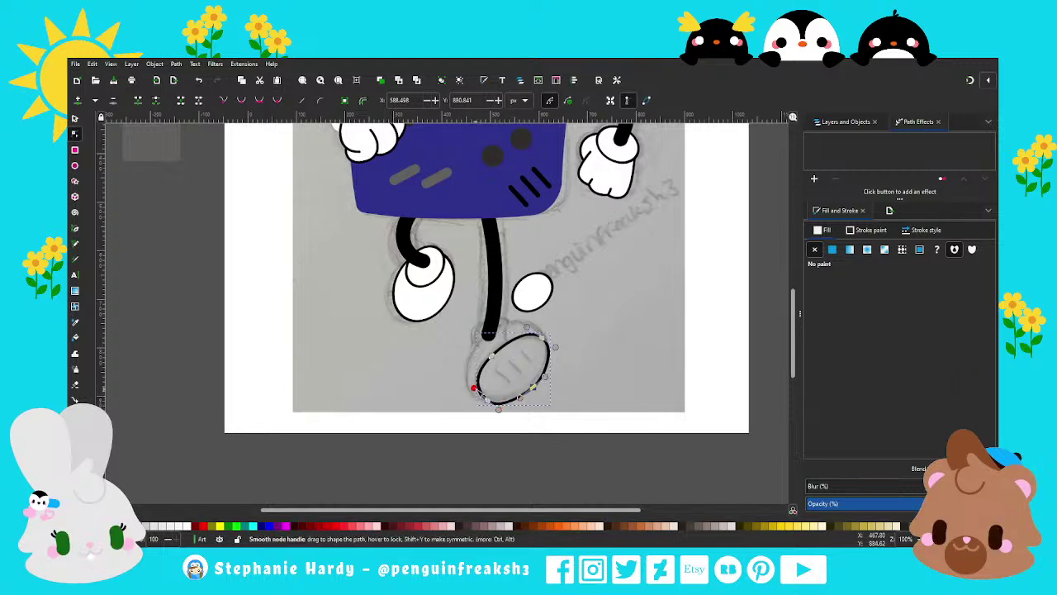
left_click_drag(489, 402, 484, 399)
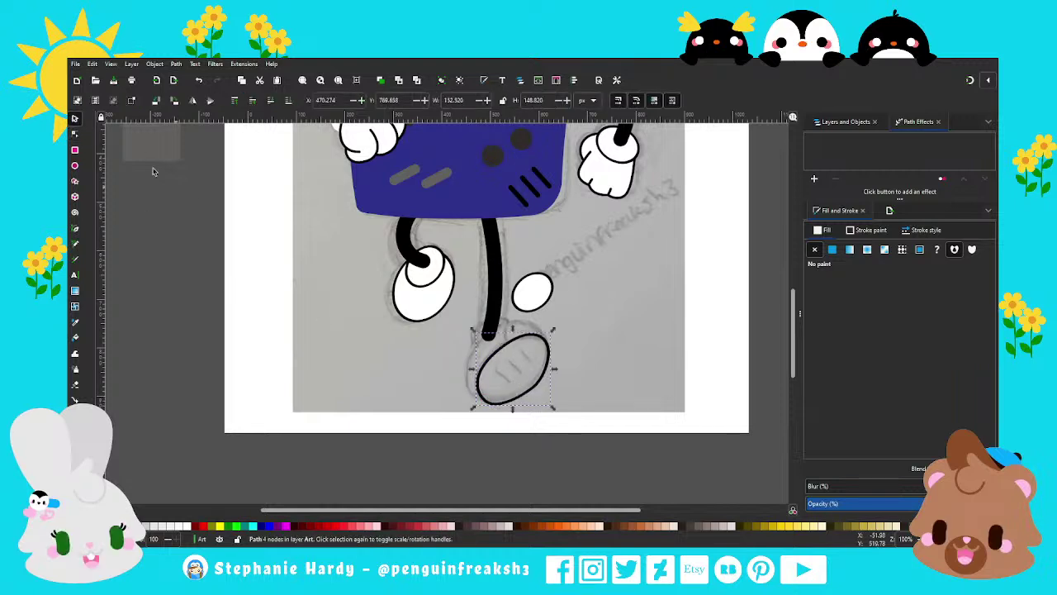
left_click(567, 367)
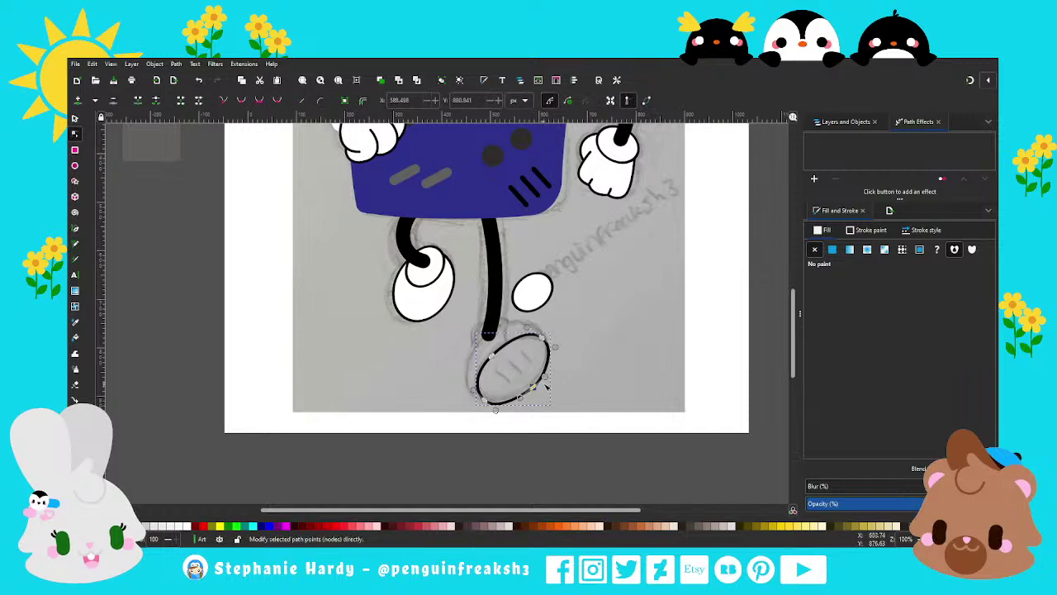
left_click(534, 387)
left_click_drag(543, 372, 550, 373)
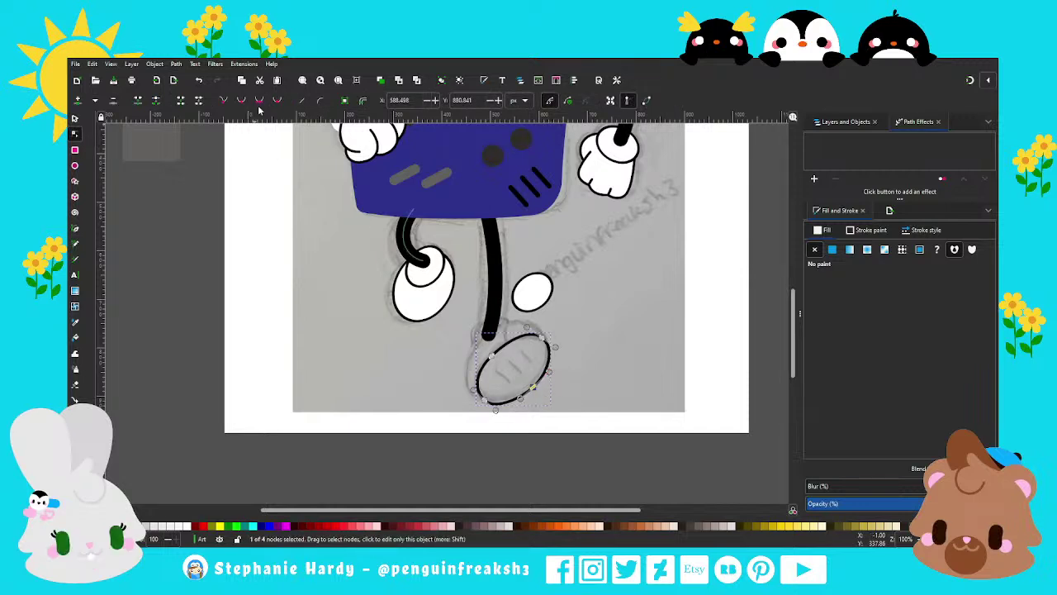
left_click_drag(585, 421, 429, 302)
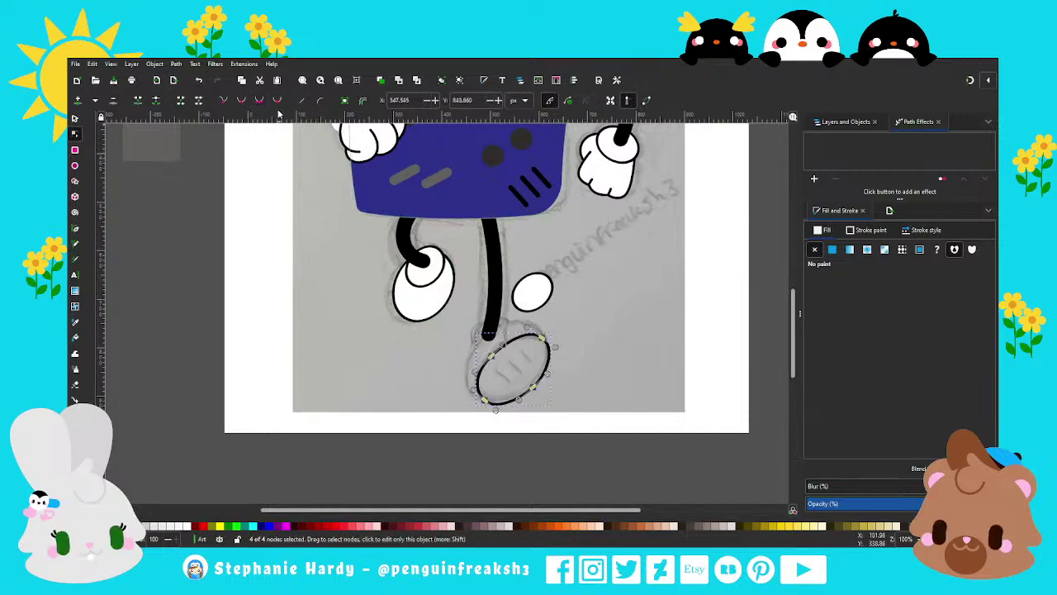
key("s")
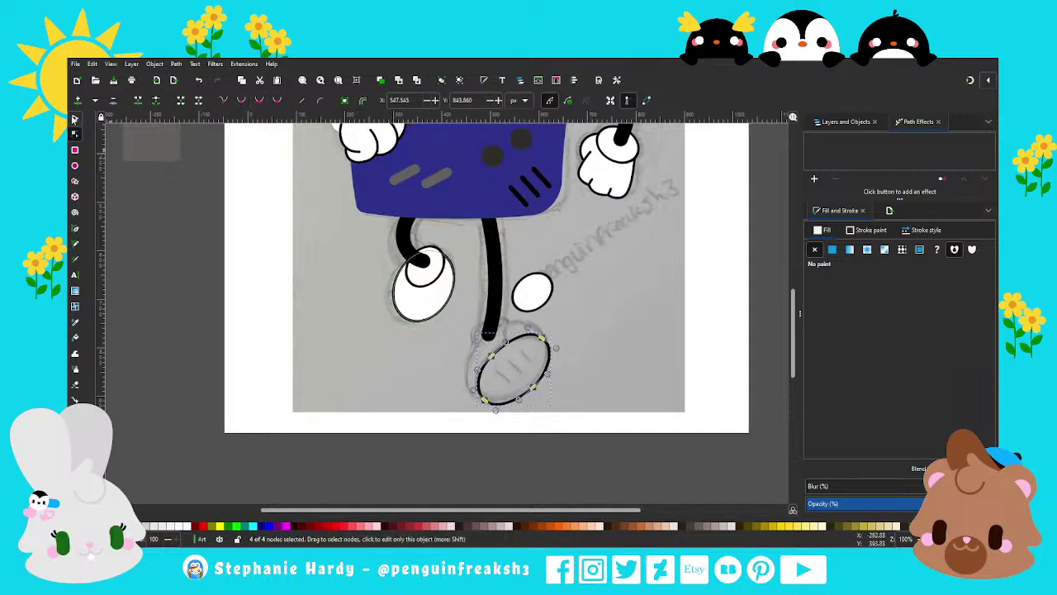
key("Escape")
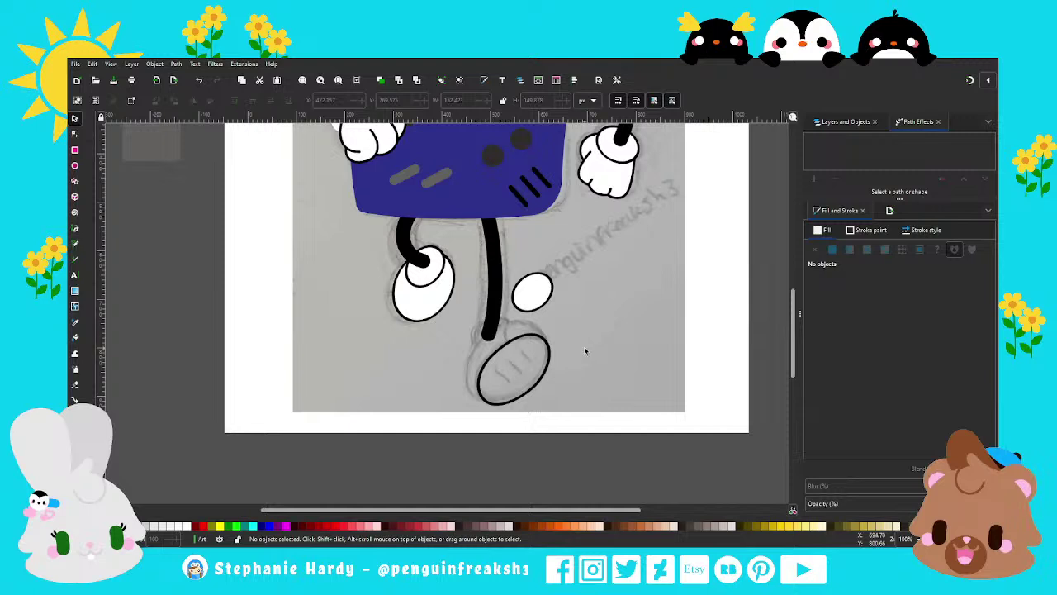
Step: Zoom in and refine the shoe oval's bottom-left, lower-right and upper curves against the sketch
scroll(541, 369, "up", 1, "ctrl")
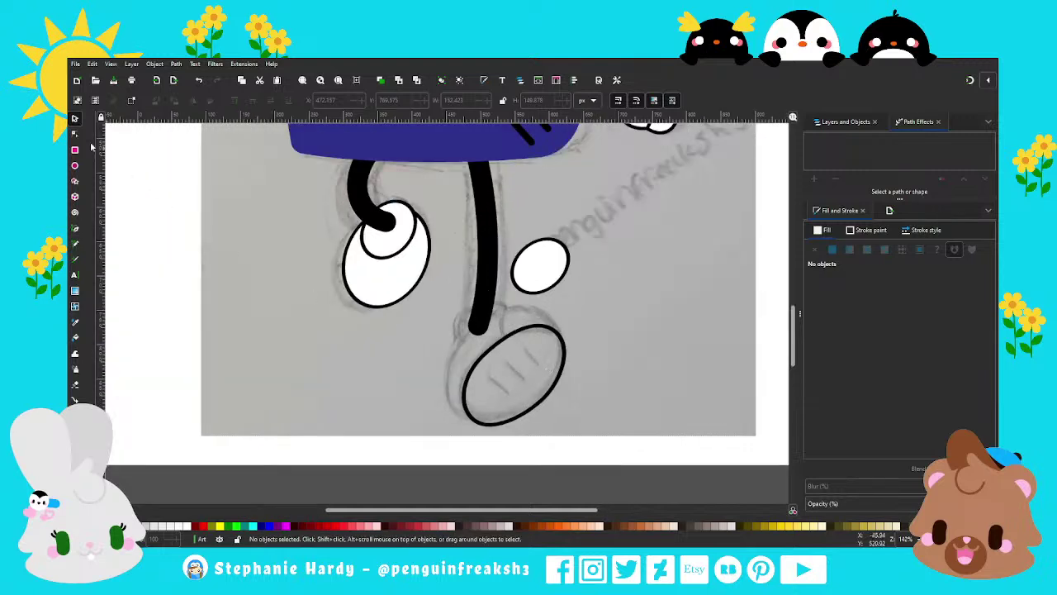
left_click(75, 133)
left_click(472, 420)
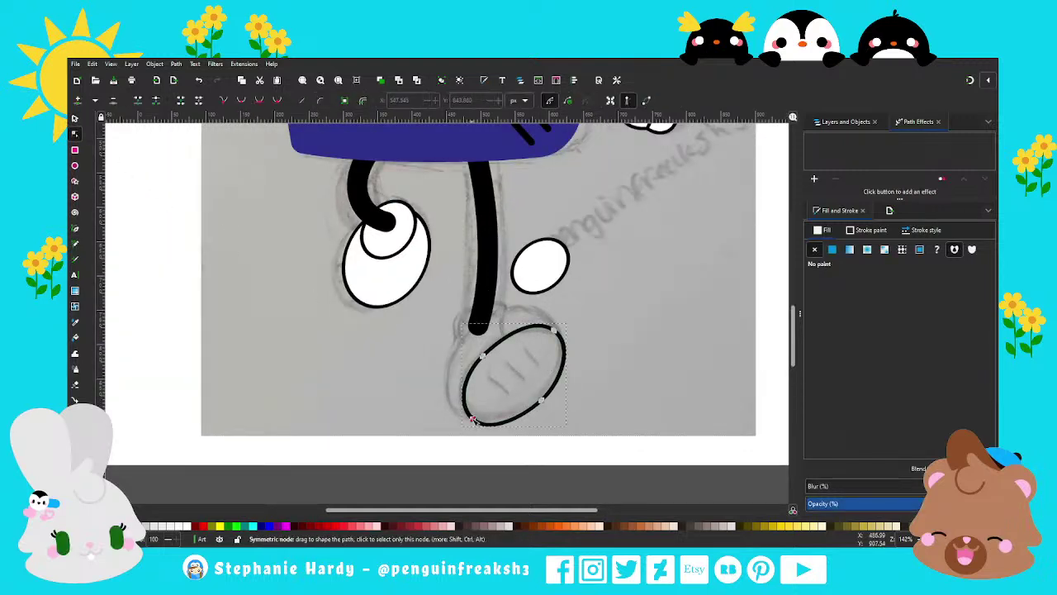
left_click_drag(472, 419, 467, 416)
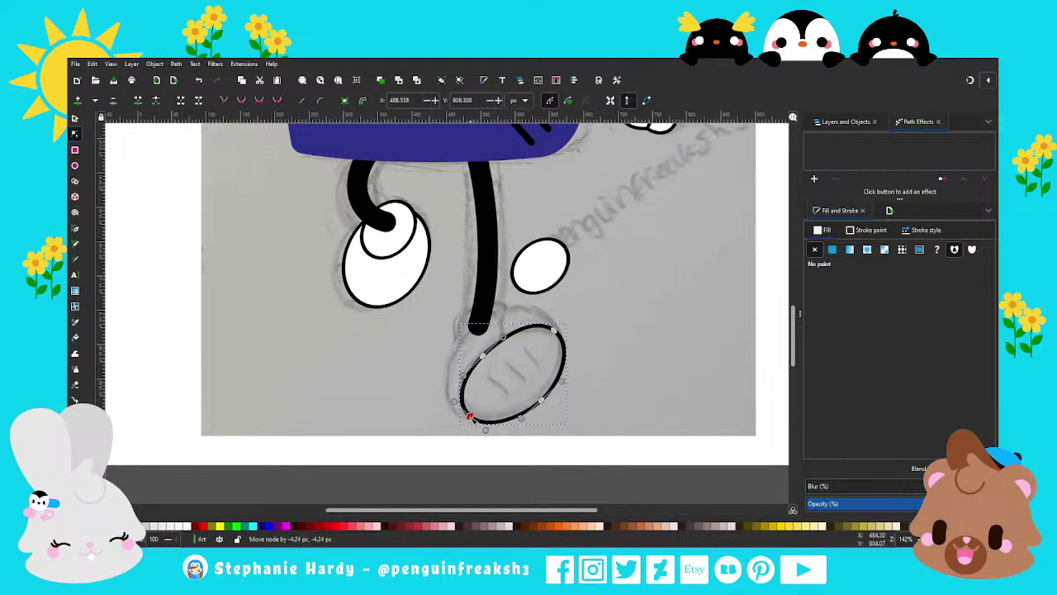
left_click(537, 402)
left_click_drag(543, 385, 562, 384)
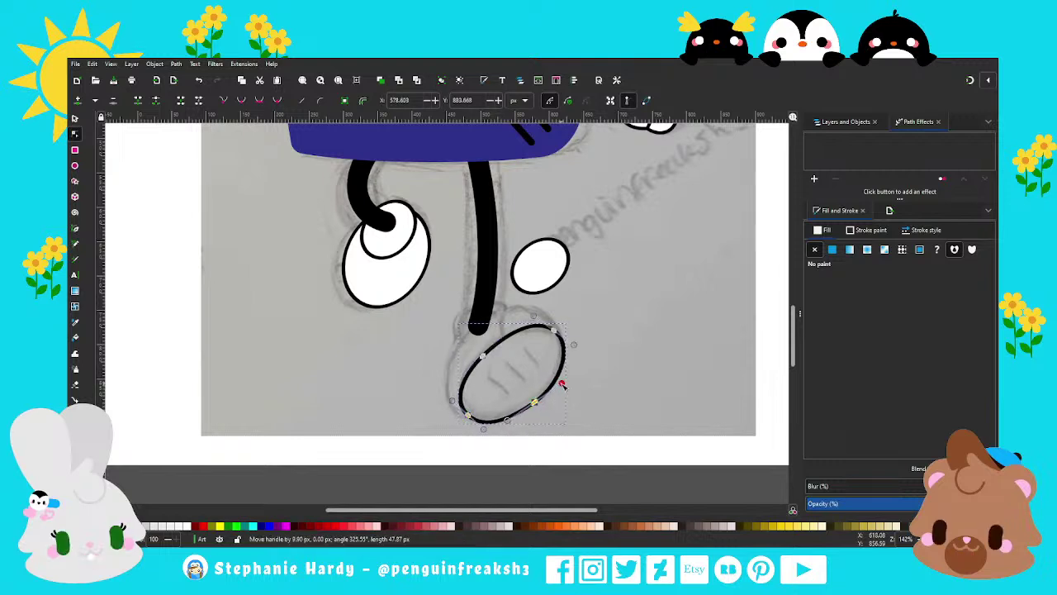
left_click_drag(573, 346, 557, 335)
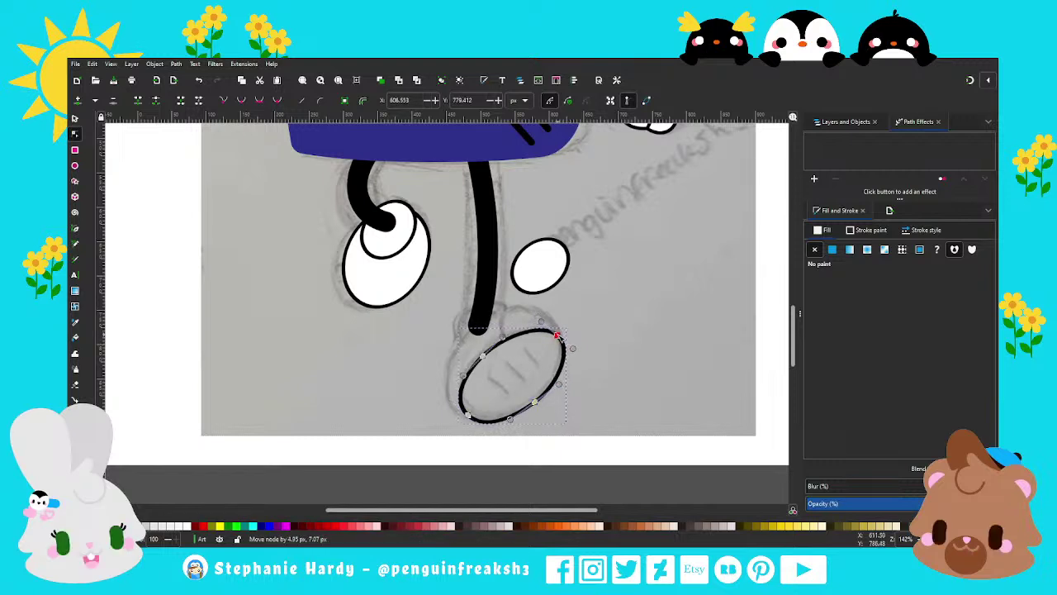
left_click_drag(482, 357, 487, 354)
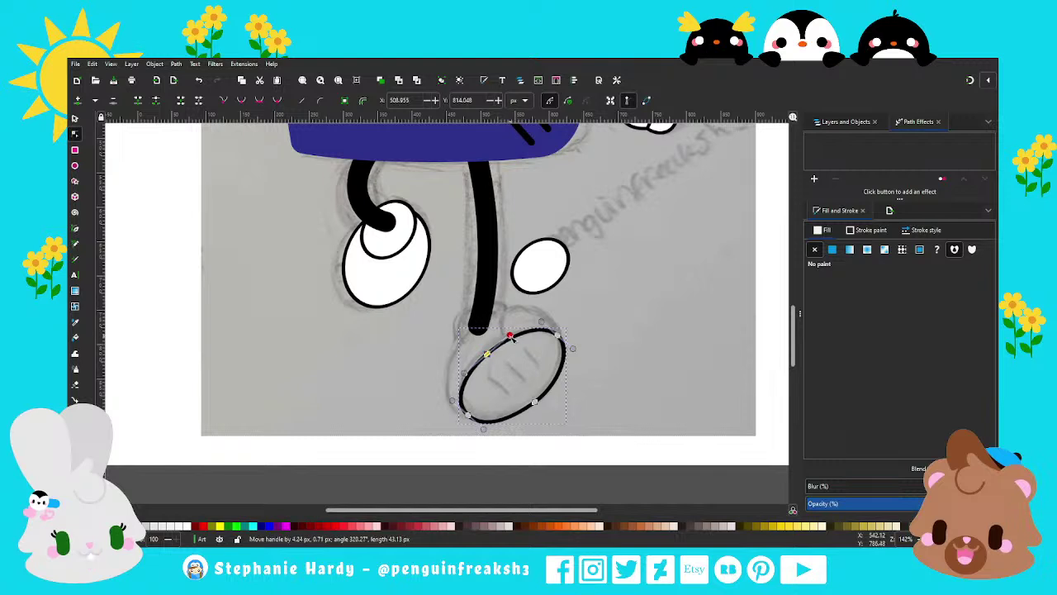
Step: Refine the oval's bottom and upper-right curves, then duplicate the finished oval
left_click(535, 404)
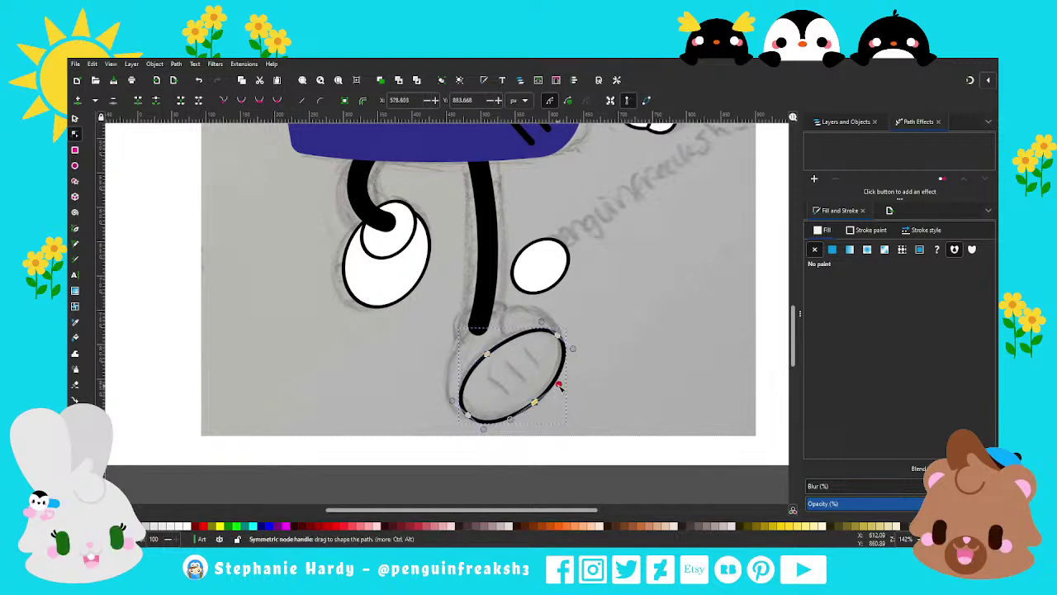
left_click_drag(560, 386, 558, 385)
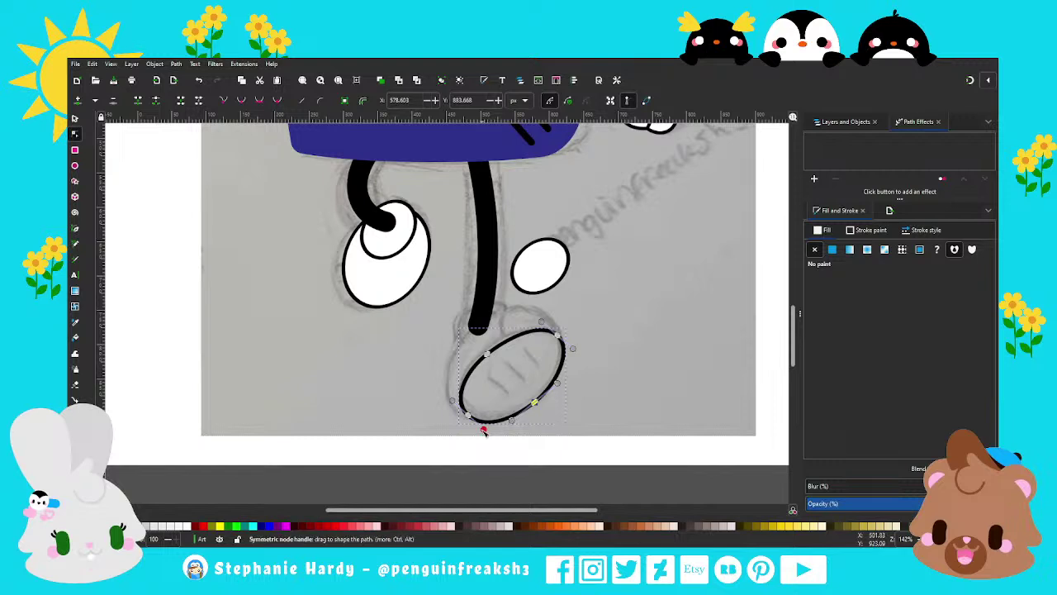
left_click_drag(483, 428, 478, 425)
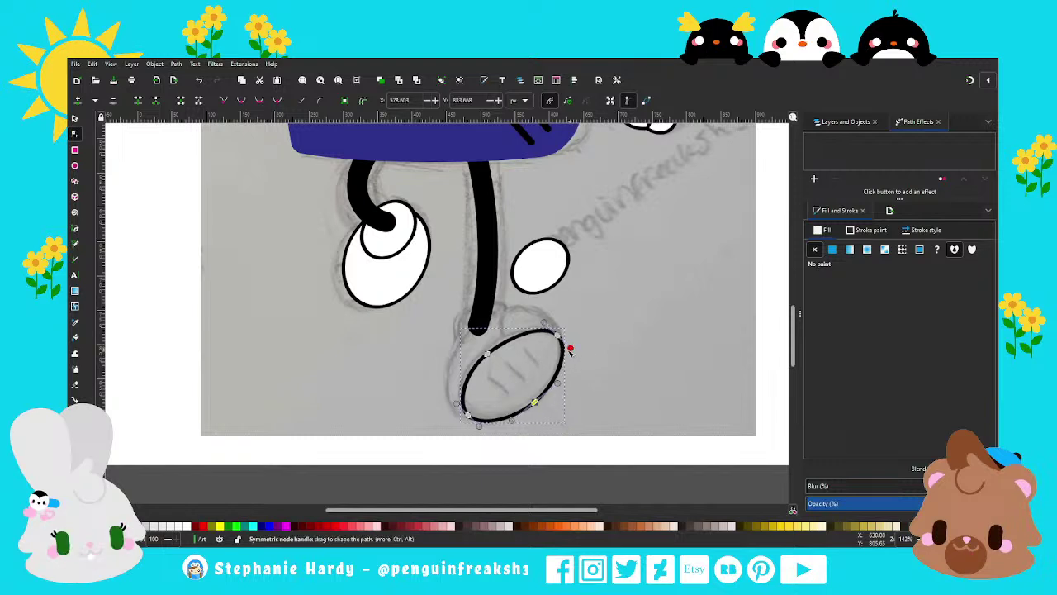
left_click_drag(487, 353, 509, 337)
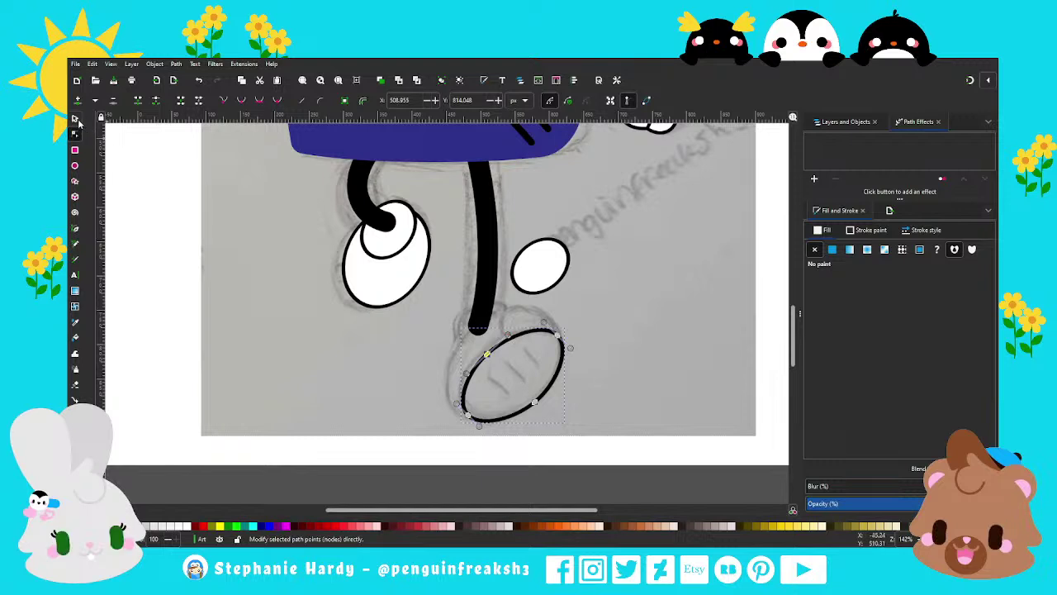
key("s")
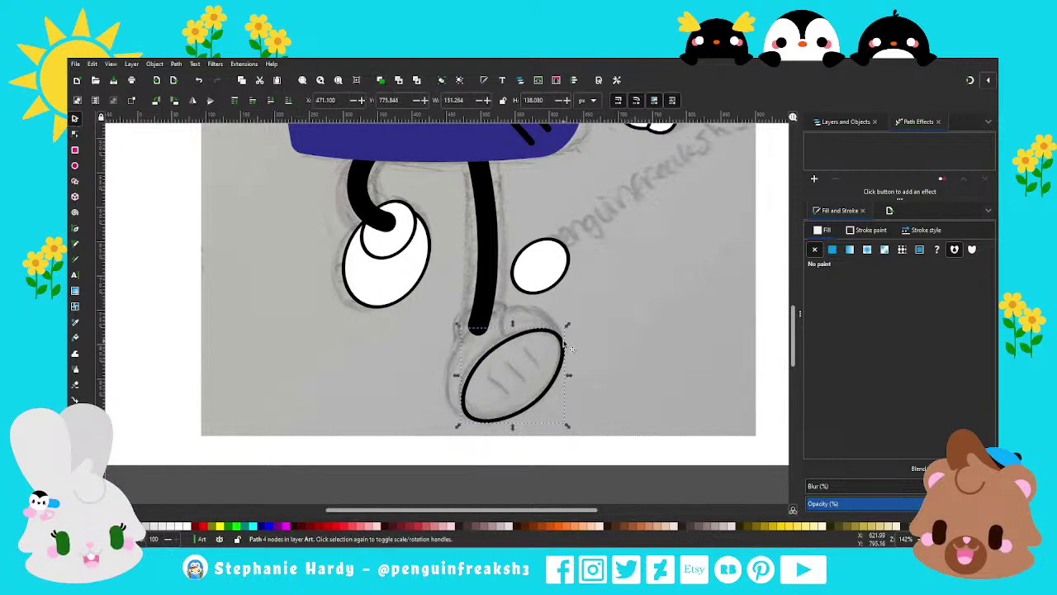
key("ctrl+d")
Step: Move the oval copy up-left to the leg's end and reshape its nodes to encircle the original shoe
left_click_drag(571, 349, 555, 325)
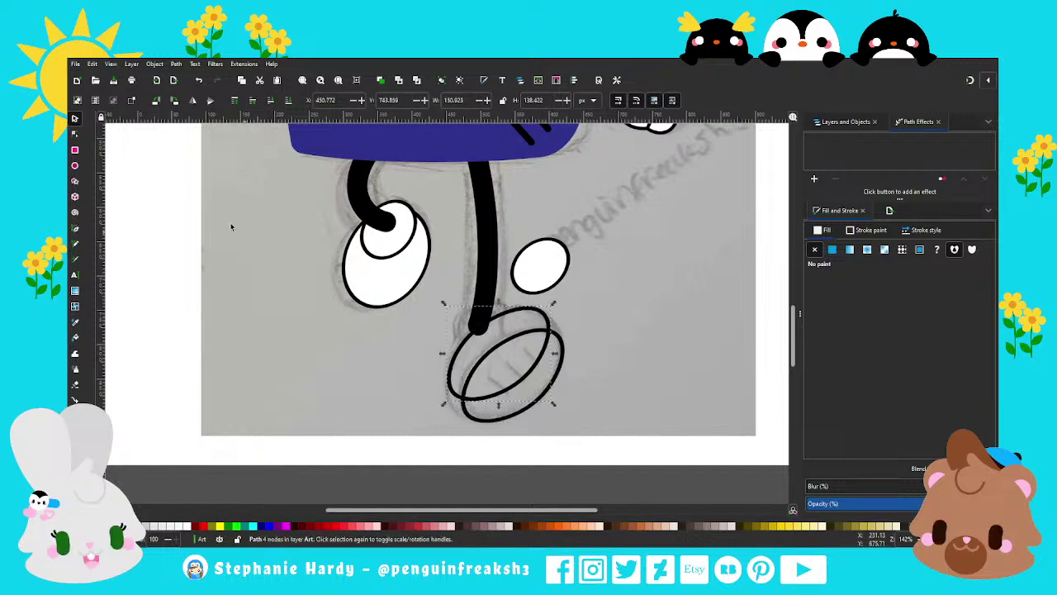
key("n")
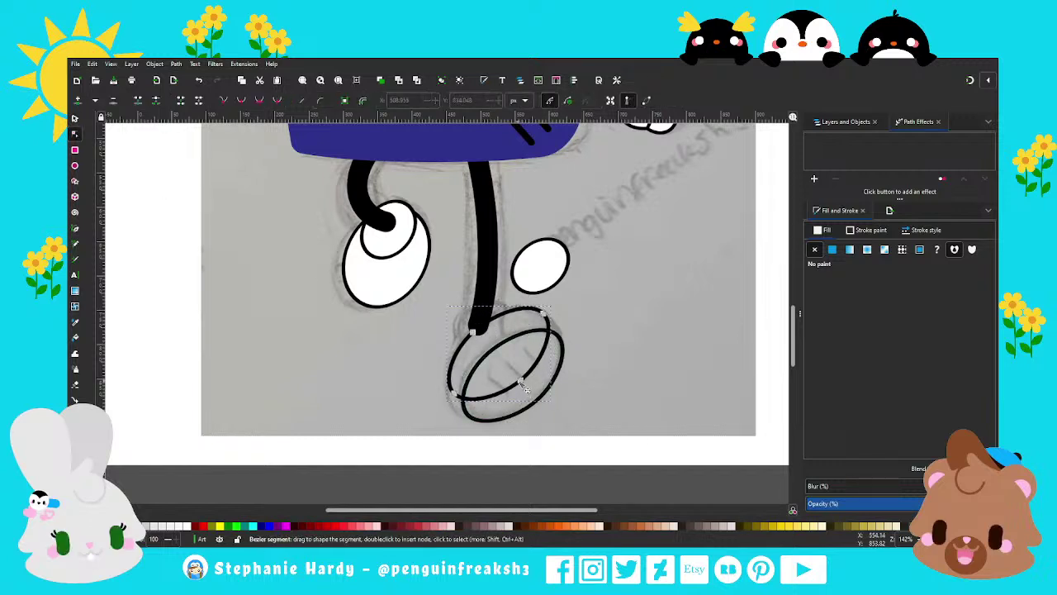
left_click_drag(543, 313, 549, 321)
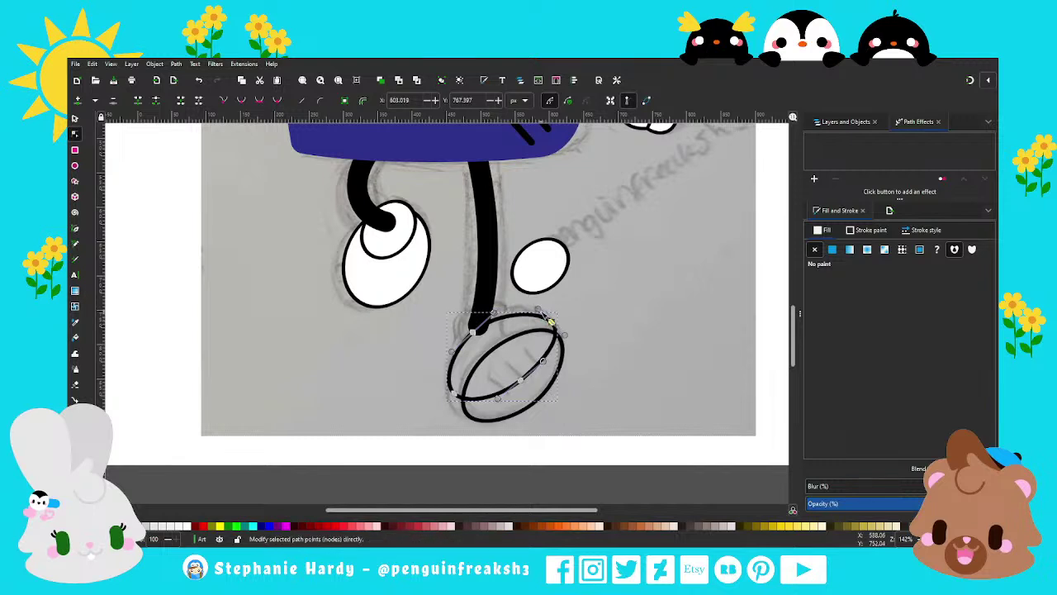
mouse_move(452, 385)
left_mouse_down()
mouse_move(455, 408)
mouse_move(442, 391)
left_mouse_up()
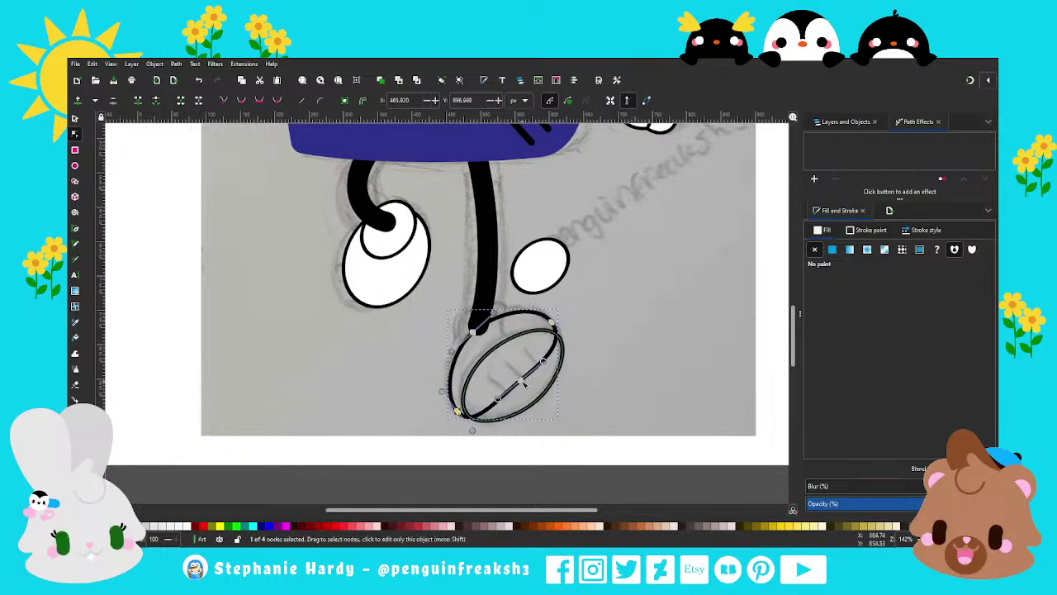
left_click_drag(523, 384, 563, 351)
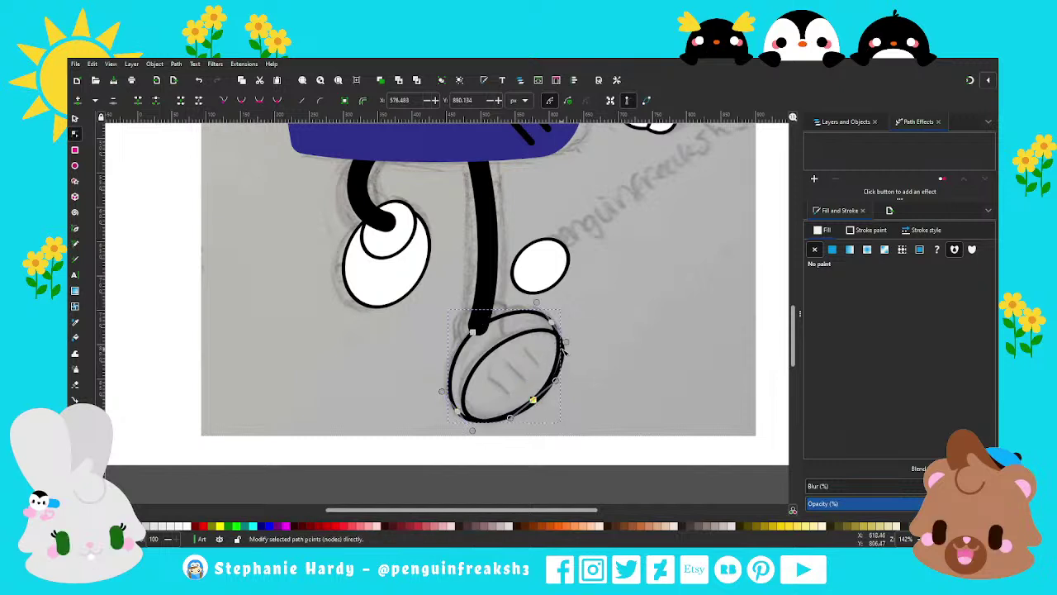
left_click_drag(565, 341, 574, 344)
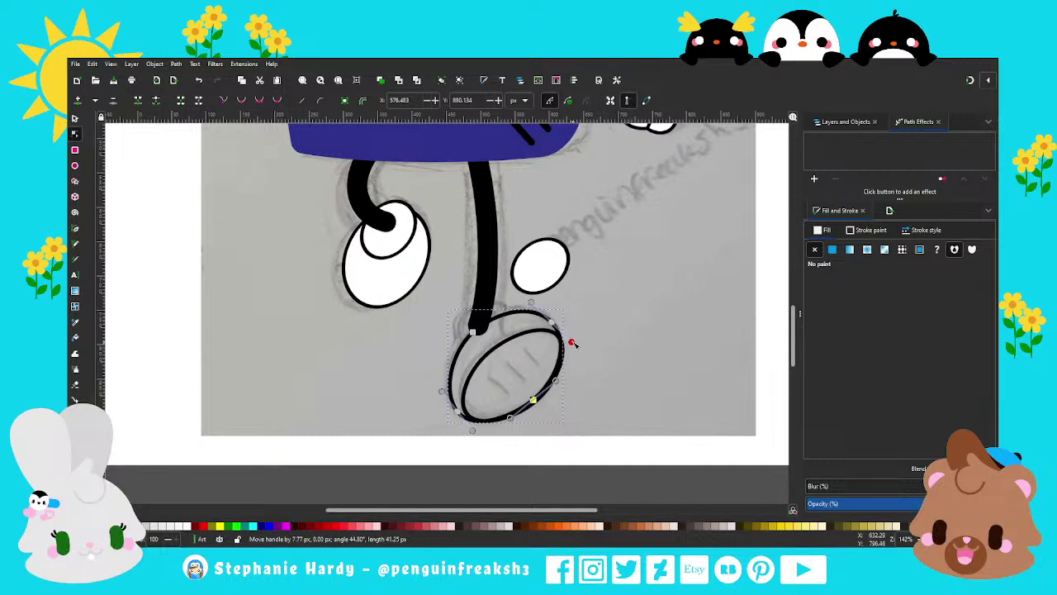
left_click_drag(551, 322, 554, 326)
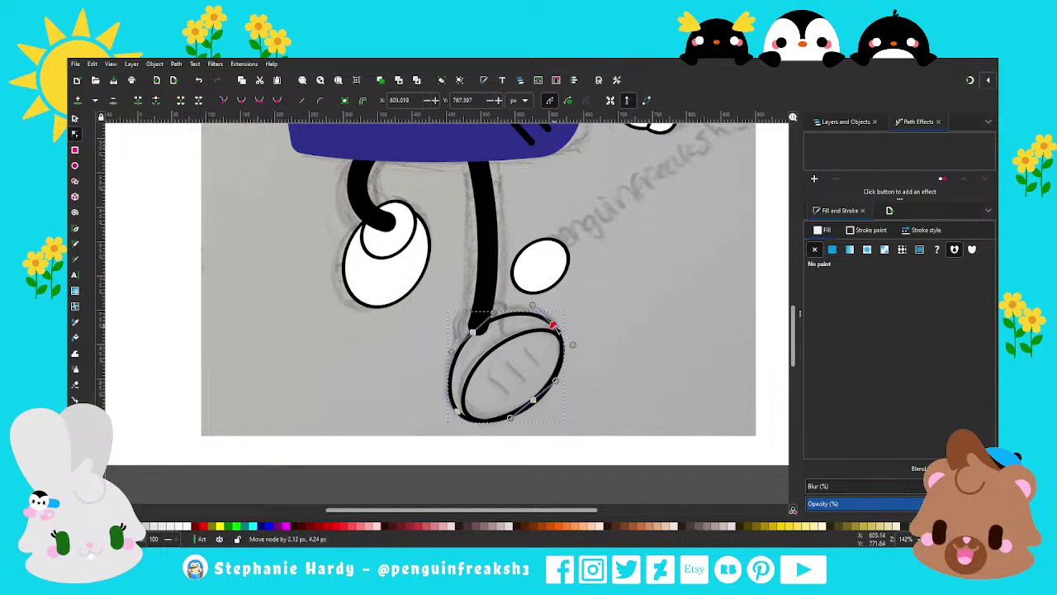
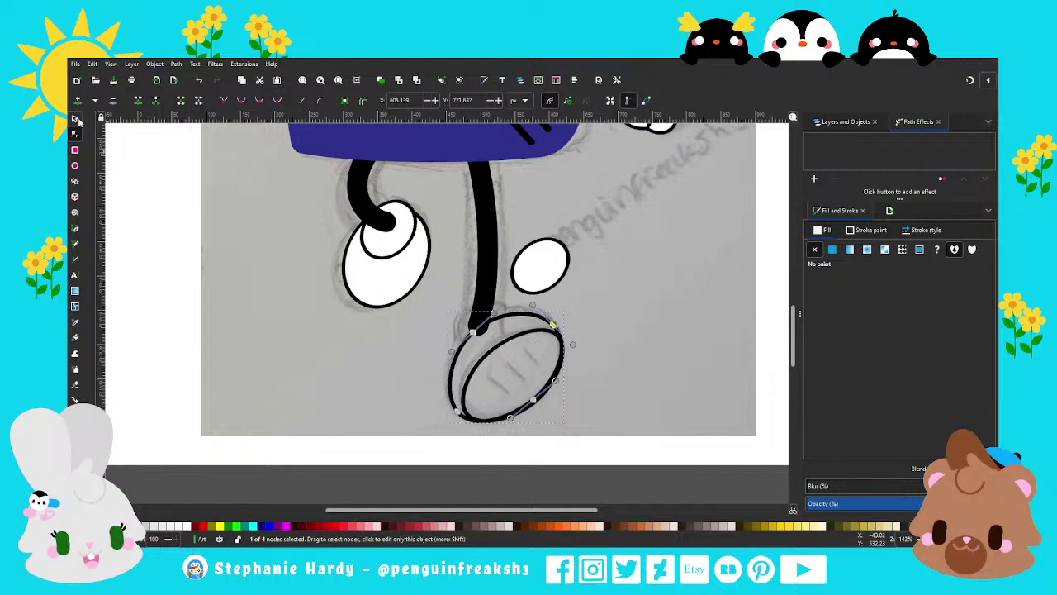
Step: Move the small white oval onto the top of the right shoe
left_click(76, 120)
left_click(541, 277)
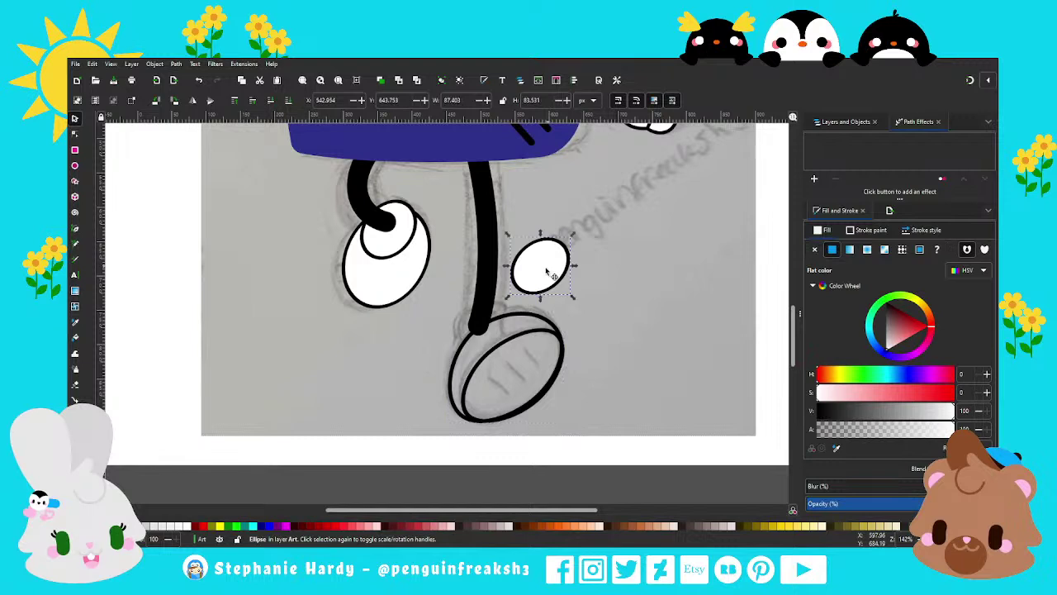
left_click_drag(547, 273, 494, 348)
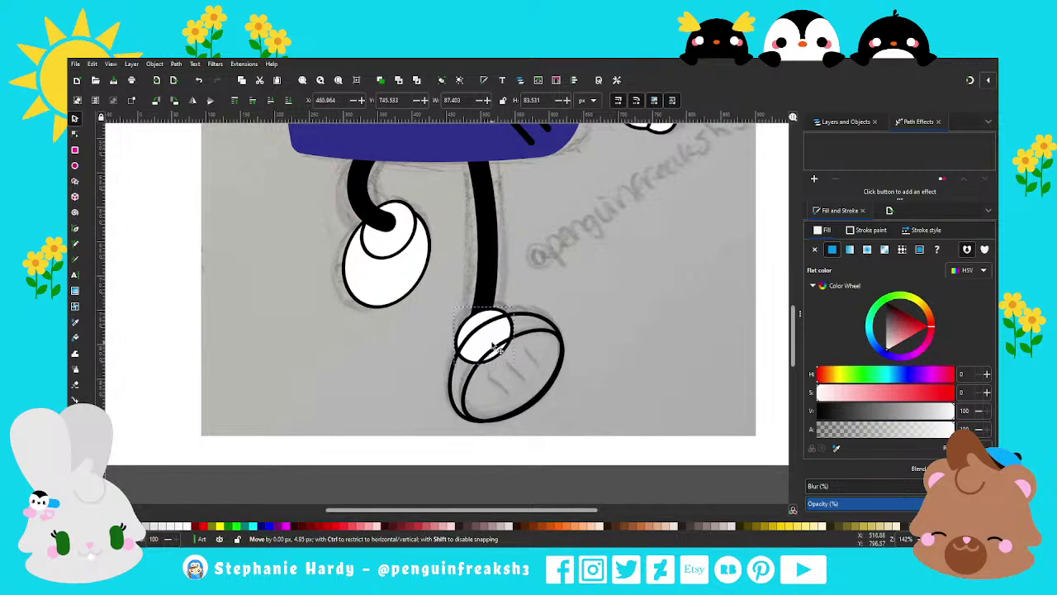
left_click(587, 327)
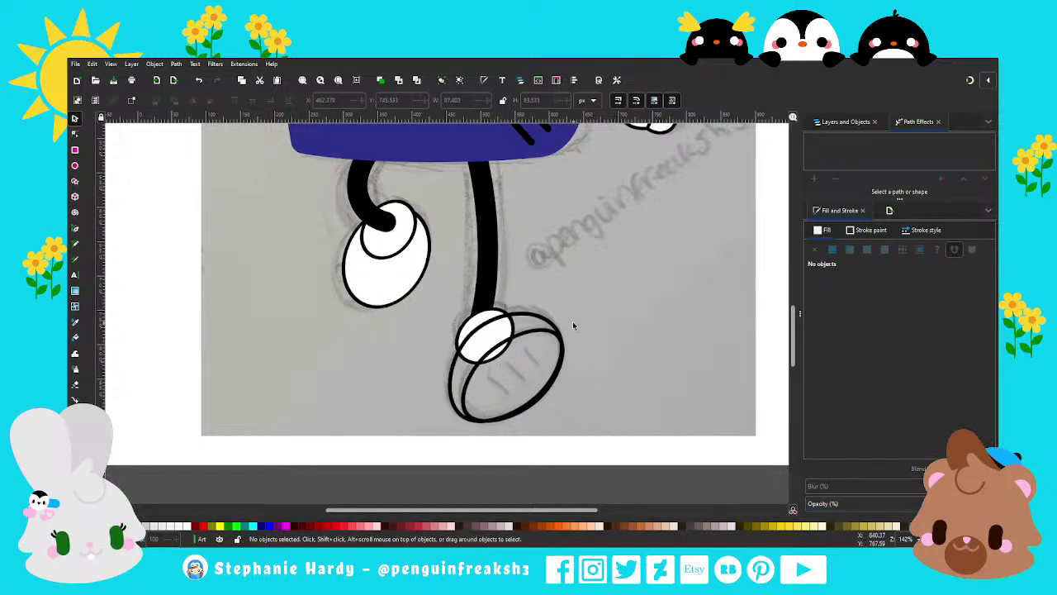
Step: Give the right shoe path a flat white fill
left_click(562, 337)
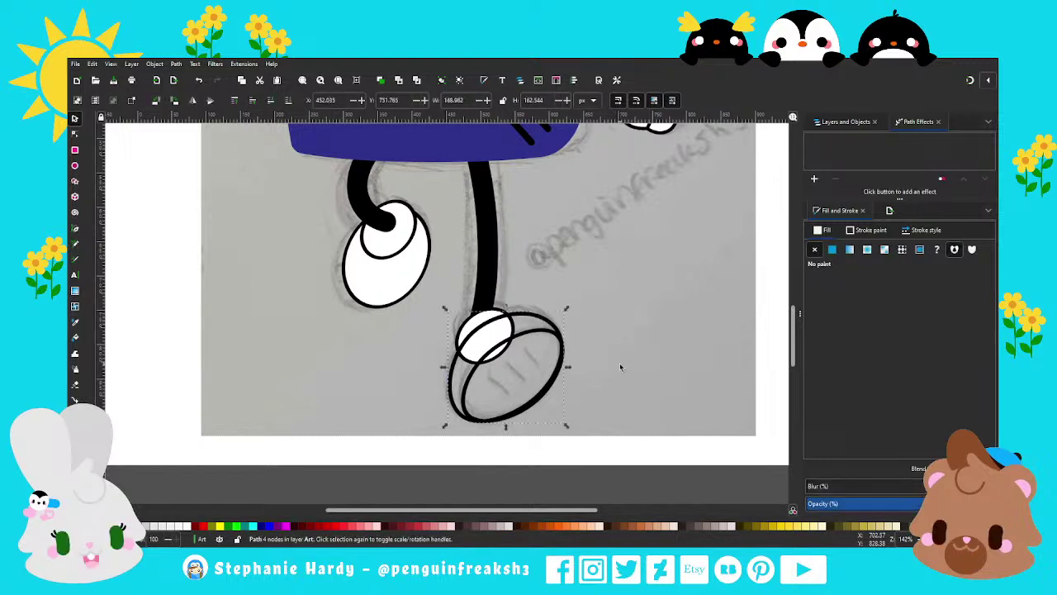
left_click(562, 342)
left_click(542, 335)
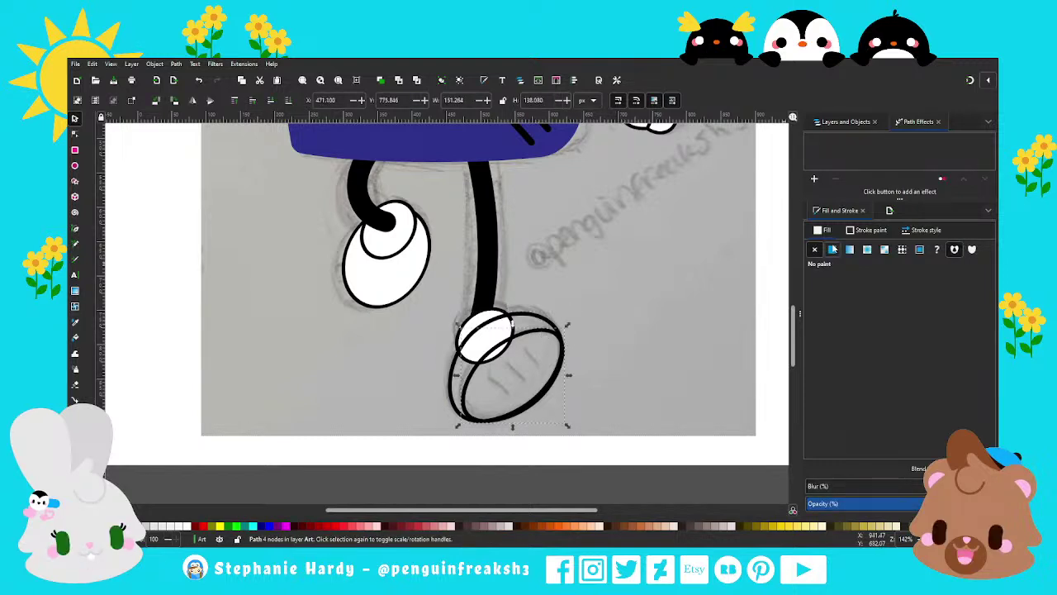
left_click(832, 249)
left_click(541, 325)
scroll(602, 325, "down", 1)
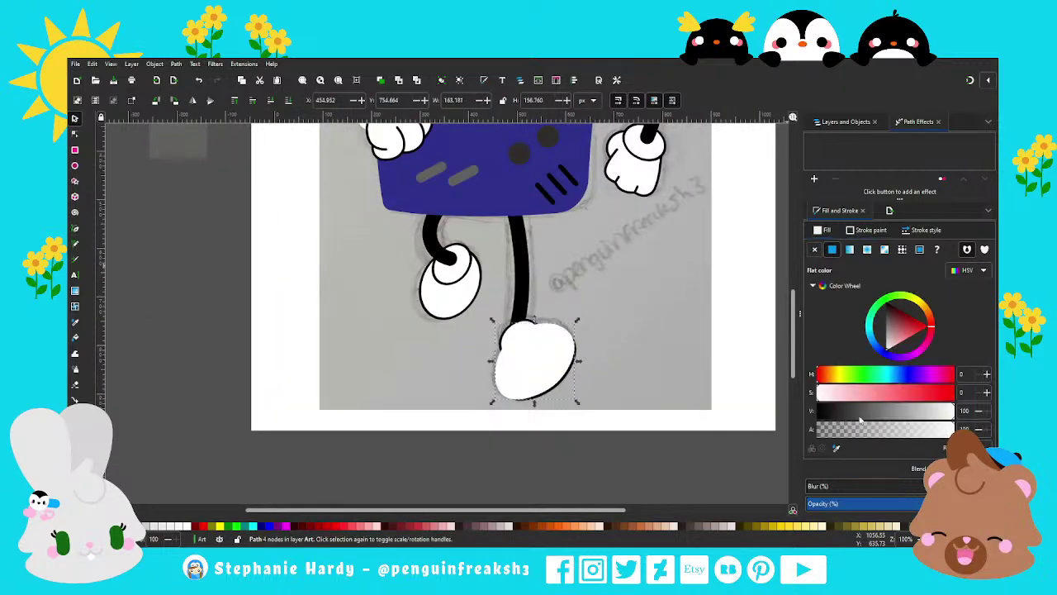
Step: Fill the shoe with the body's navy using the Dropper and raise the white shape above it
key("d")
left_click(506, 199)
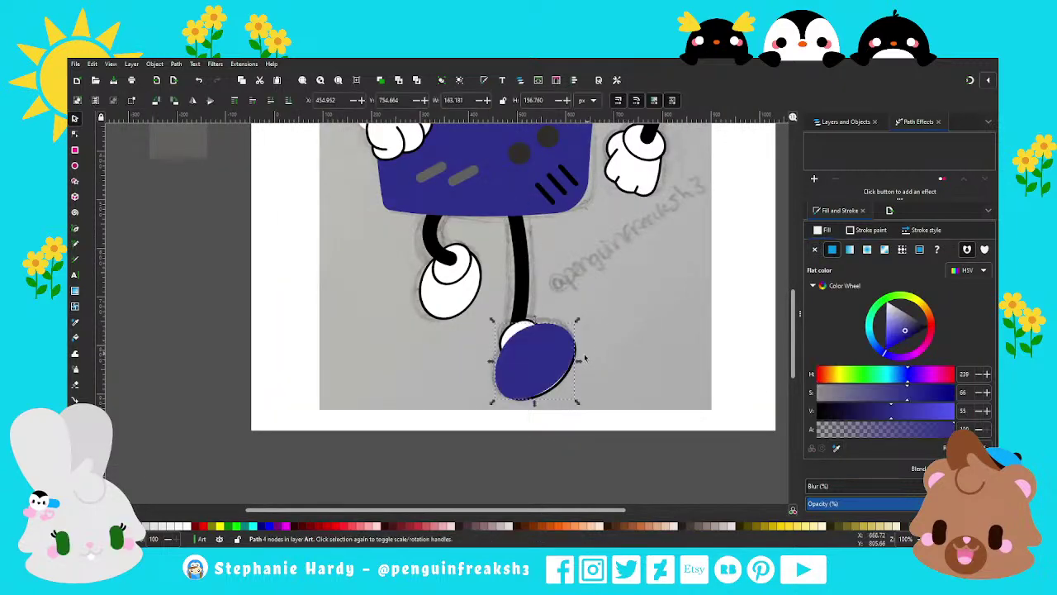
left_click(562, 394, "alt")
left_click(235, 102)
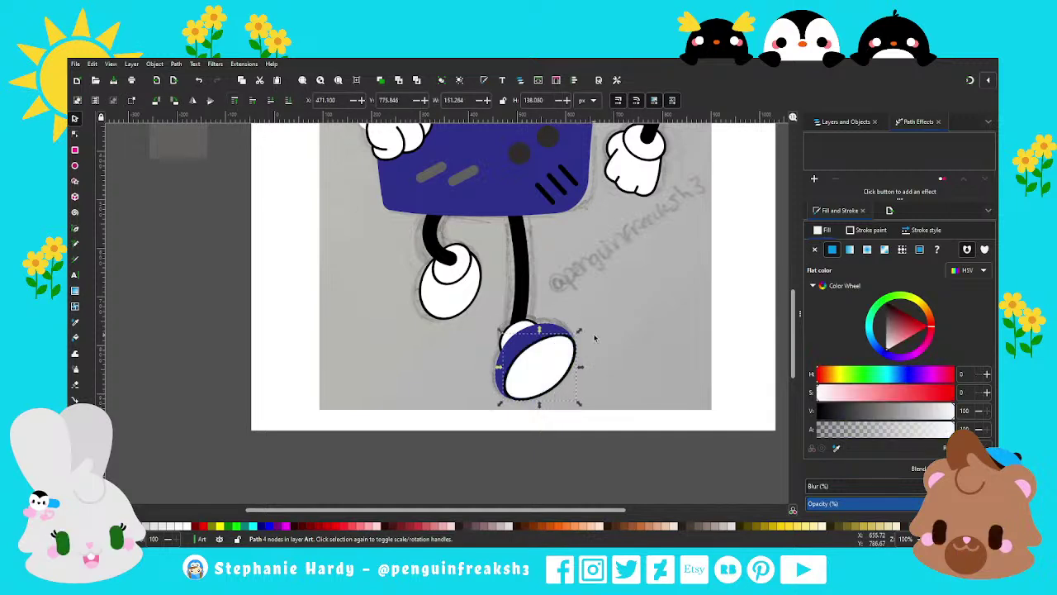
left_click(616, 381)
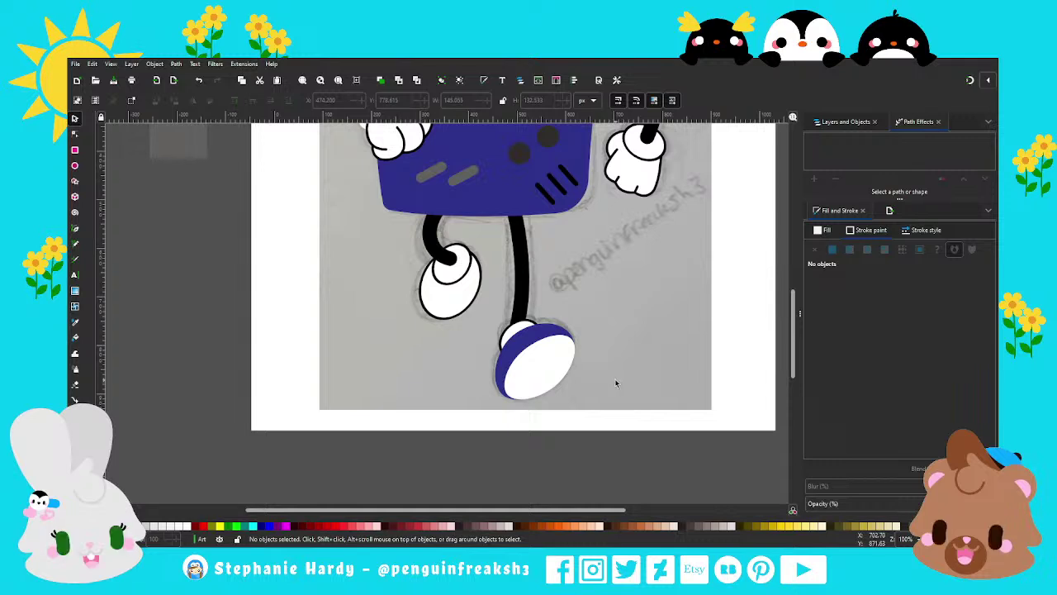
Step: Select both shoe pieces and nudge them slightly into place
left_click_drag(622, 460, 477, 324)
left_click(578, 324)
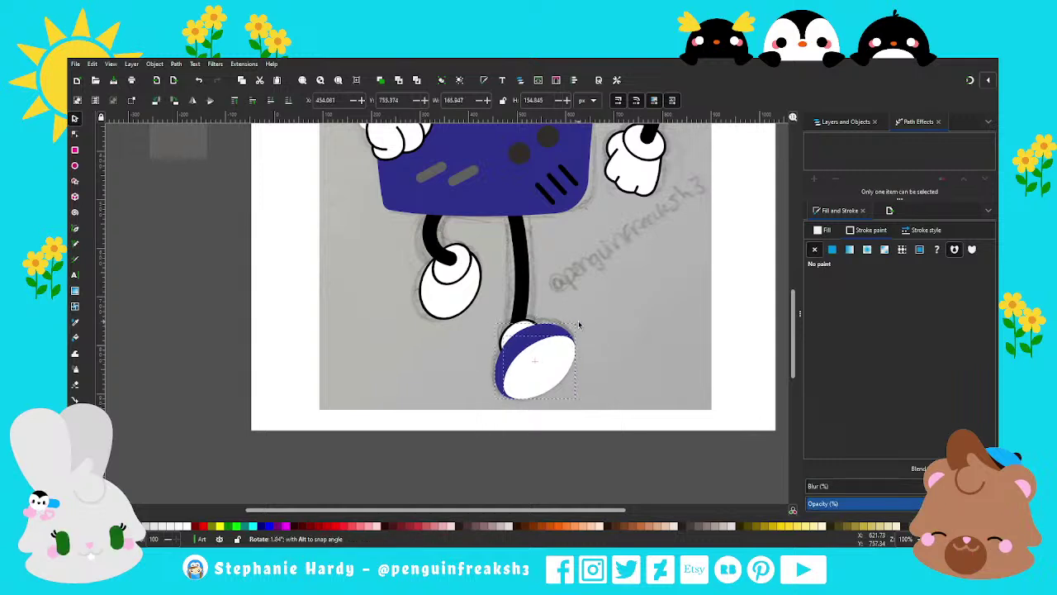
left_click_drag(556, 362, 557, 361)
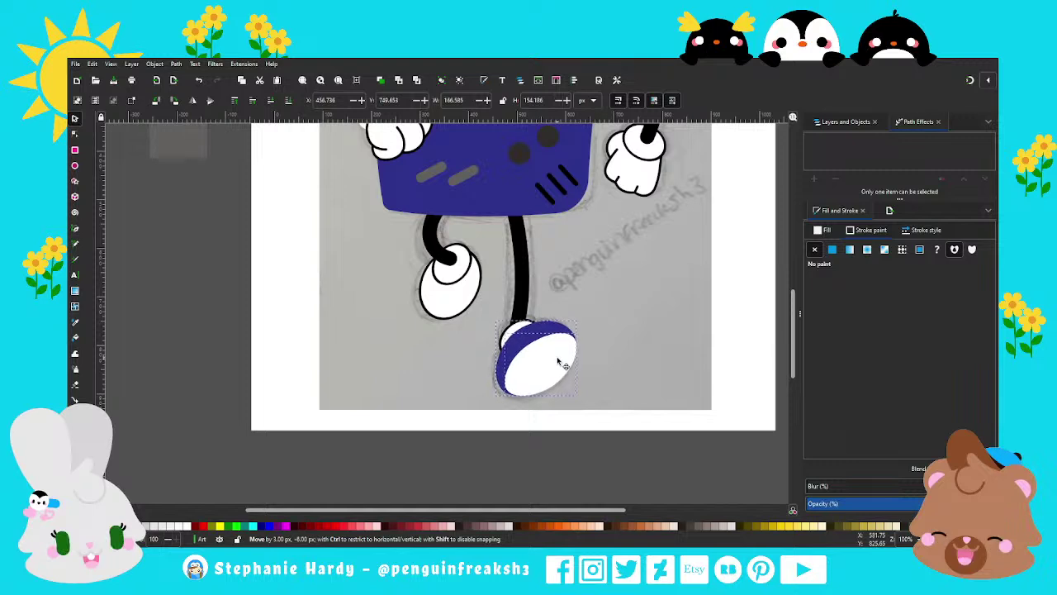
key("Escape")
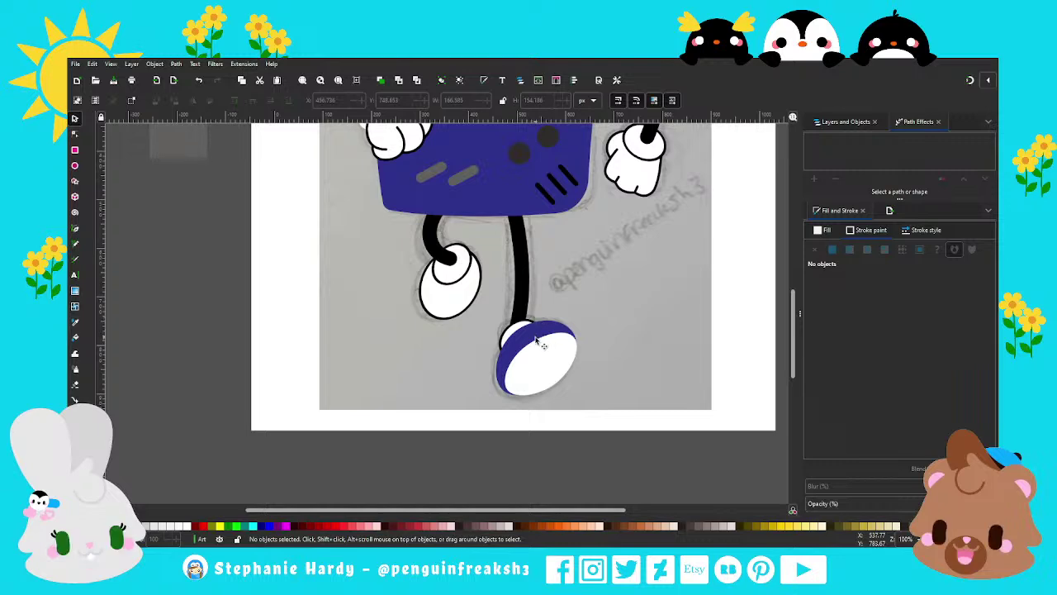
Step: Check the individual shoe pieces, then select the blue shoe shape
scroll(523, 332, "up", 1, "ctrl")
scroll(516, 333, "up", 1, "ctrl")
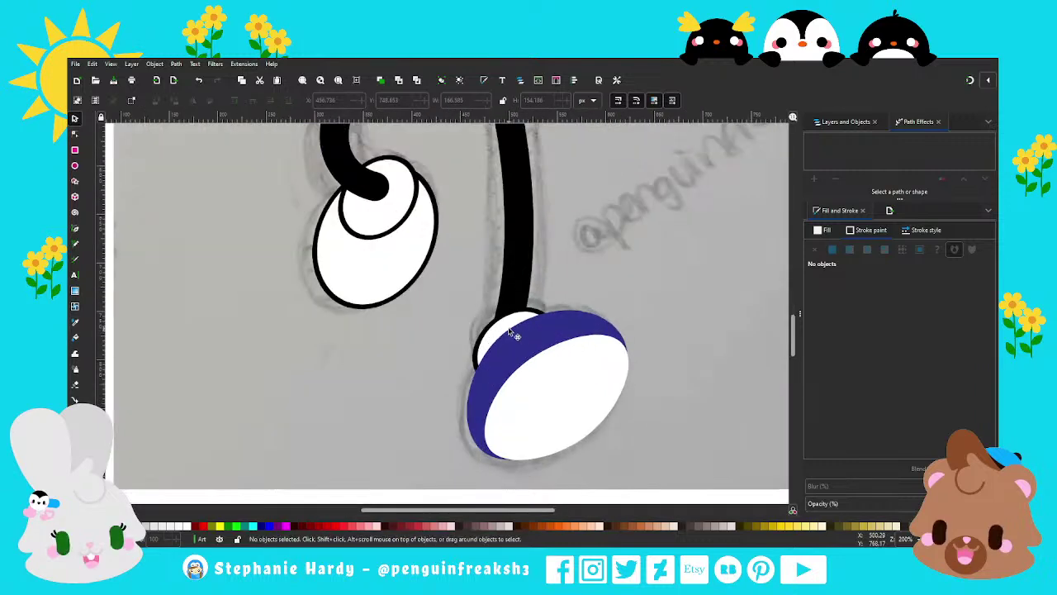
left_click(504, 324)
left_click(529, 355)
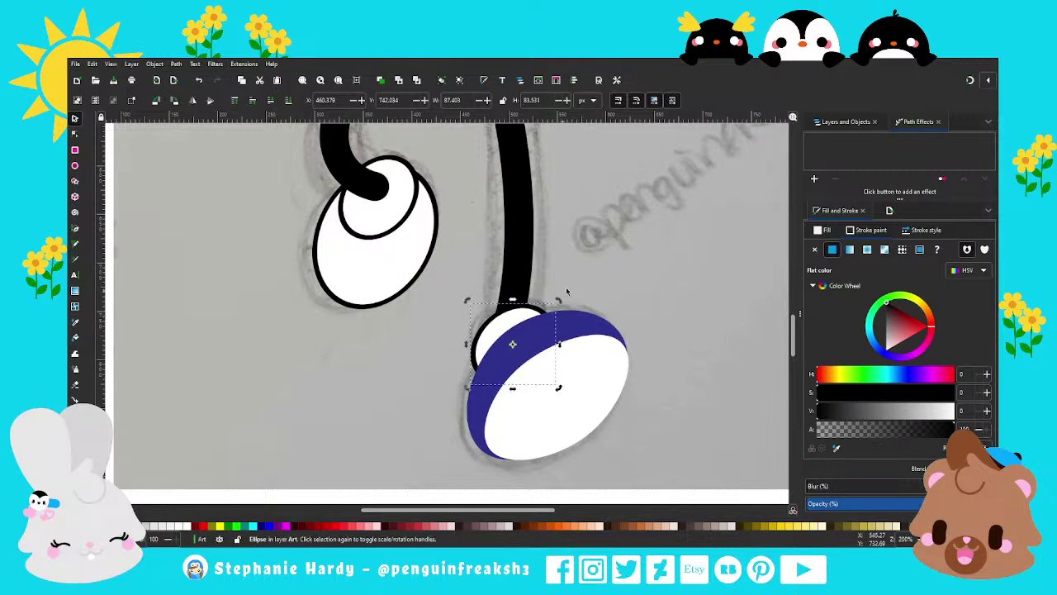
key("Escape")
scroll(564, 400, "down", 2, "ctrl")
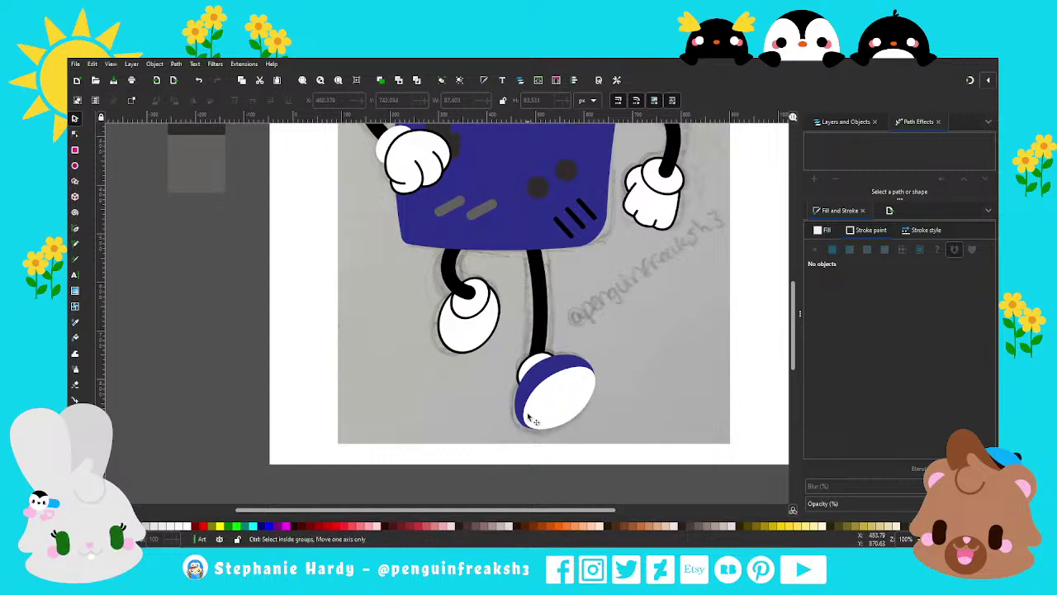
scroll(533, 419, "down", 1, "ctrl")
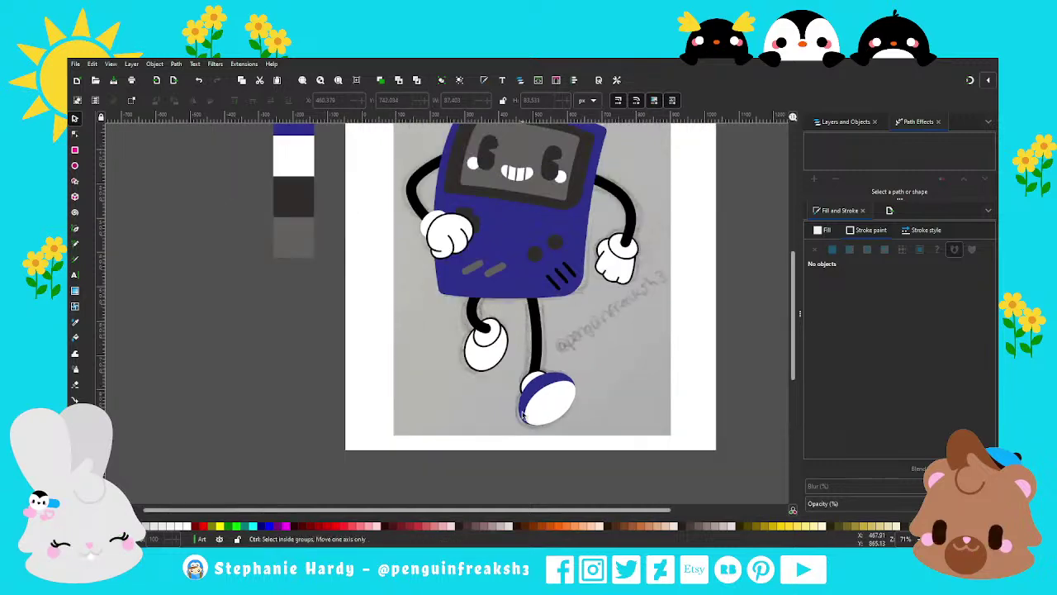
scroll(537, 405, "up", 1, "ctrl")
left_click(550, 381)
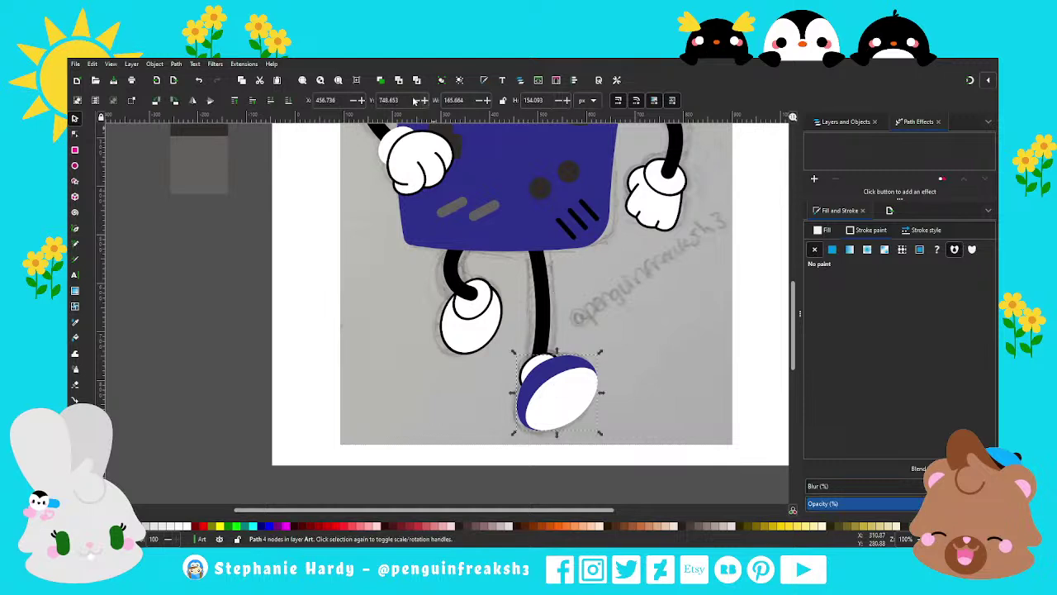
Step: Copy the blue shoe onto the left foot, tilt it, and lower it behind the white foot
key("Page_Up")
left_click_drag(576, 393, 498, 327)
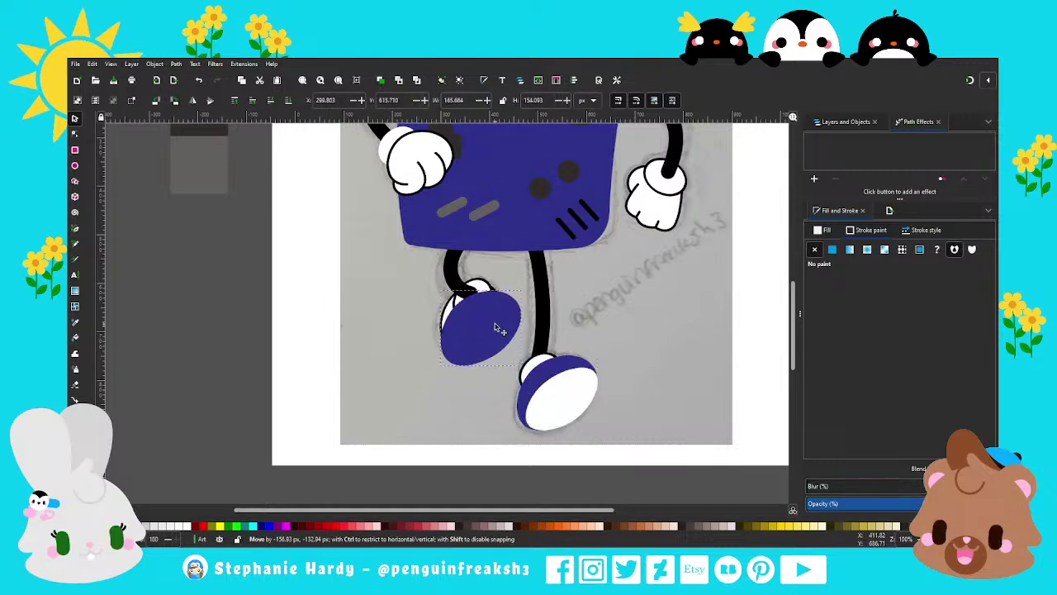
left_click(491, 326)
left_click_drag(506, 285, 502, 276)
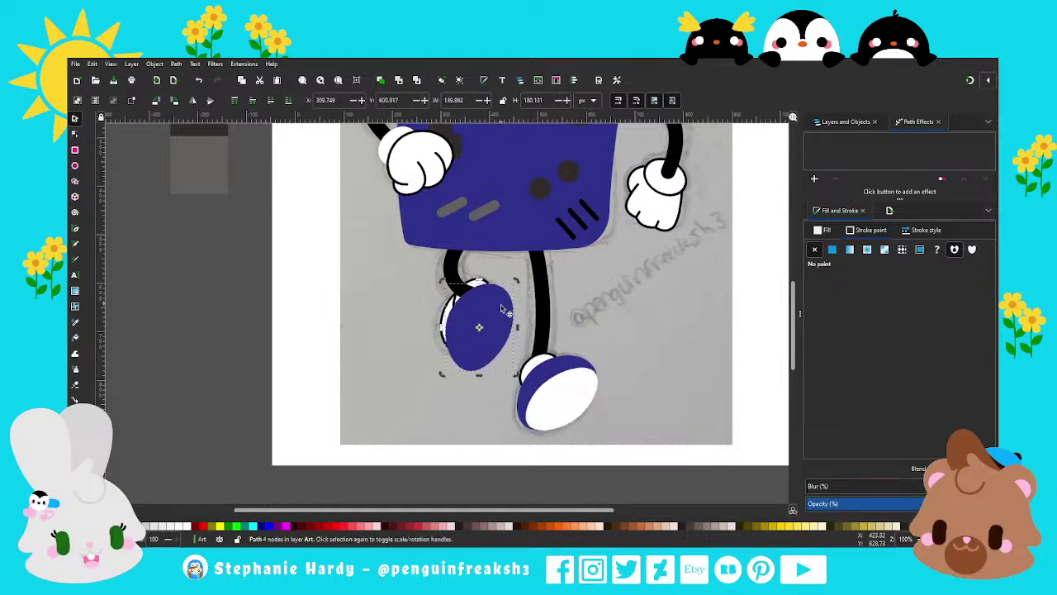
mouse_move(497, 314)
left_mouse_down()
mouse_move(508, 318)
mouse_move(488, 336)
left_mouse_up()
left_click(288, 100)
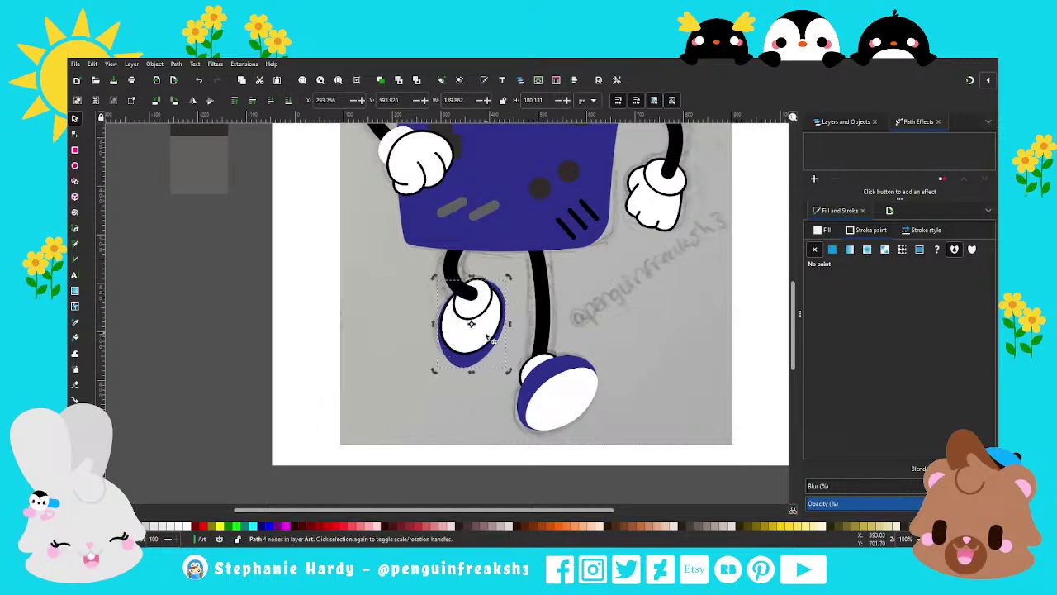
Step: Enlarge the white foot oval slightly and shift it down a little
left_click(493, 359)
left_click_drag(442, 365, 430, 373)
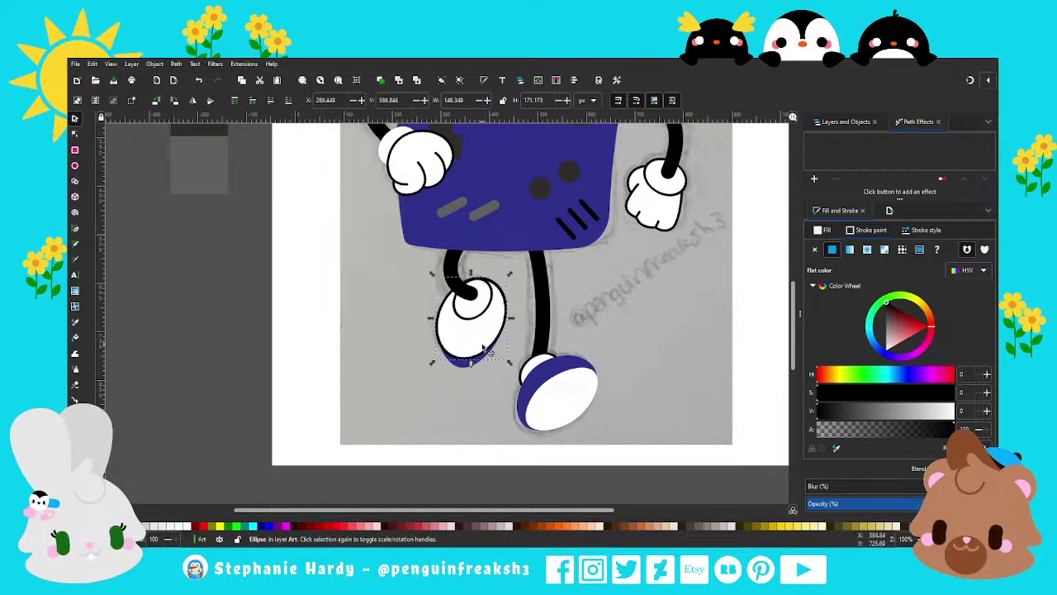
left_click_drag(486, 350, 487, 358)
left_click(468, 376)
key("Escape")
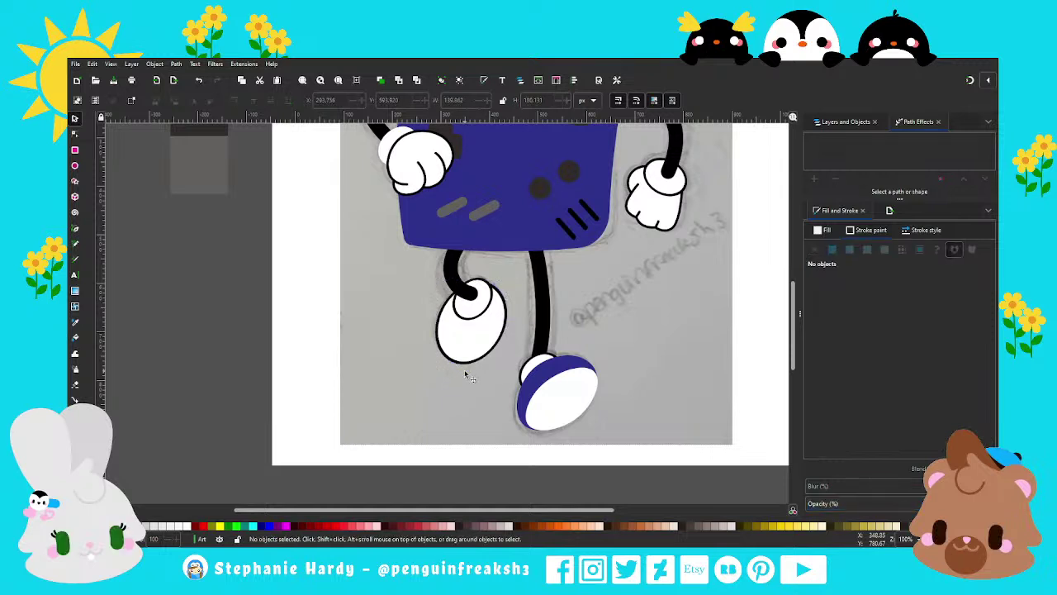
Step: Fill the left foot oval with the shoe's dark navy
left_click(474, 360)
left_click(814, 250)
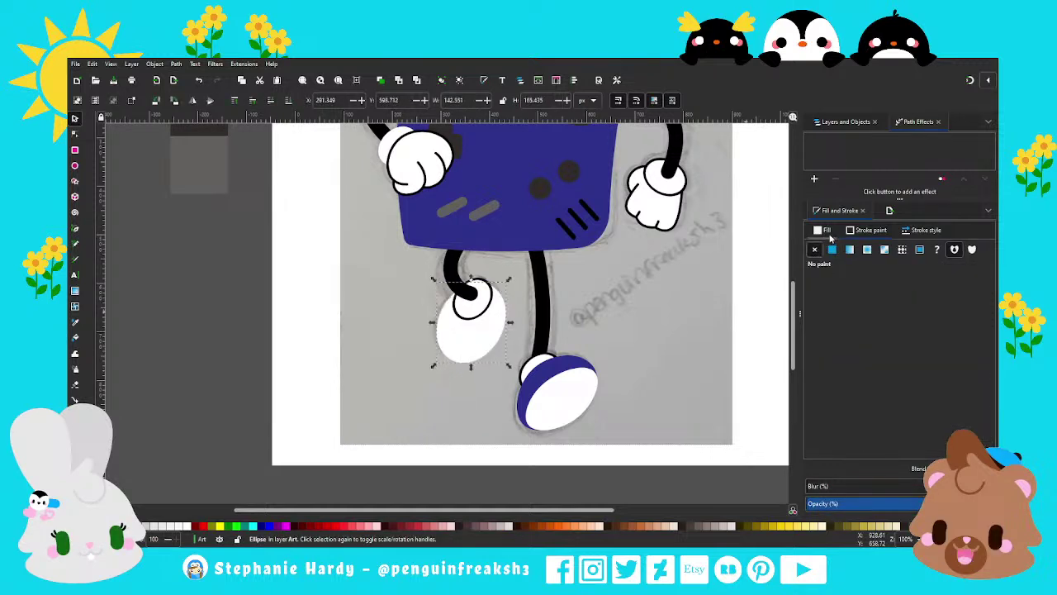
left_click(832, 249)
left_click(834, 449)
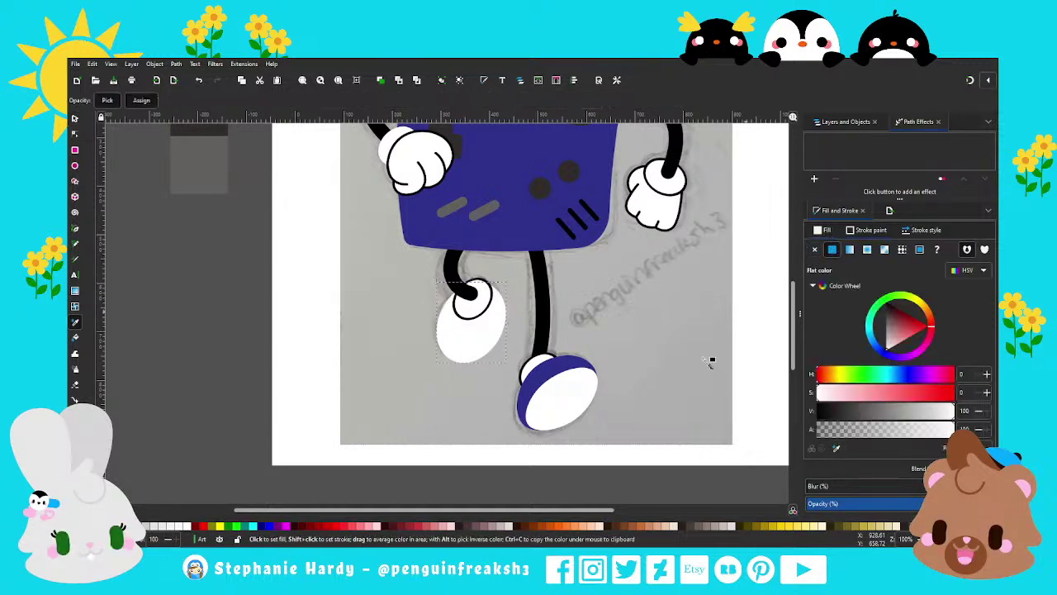
left_click(610, 237)
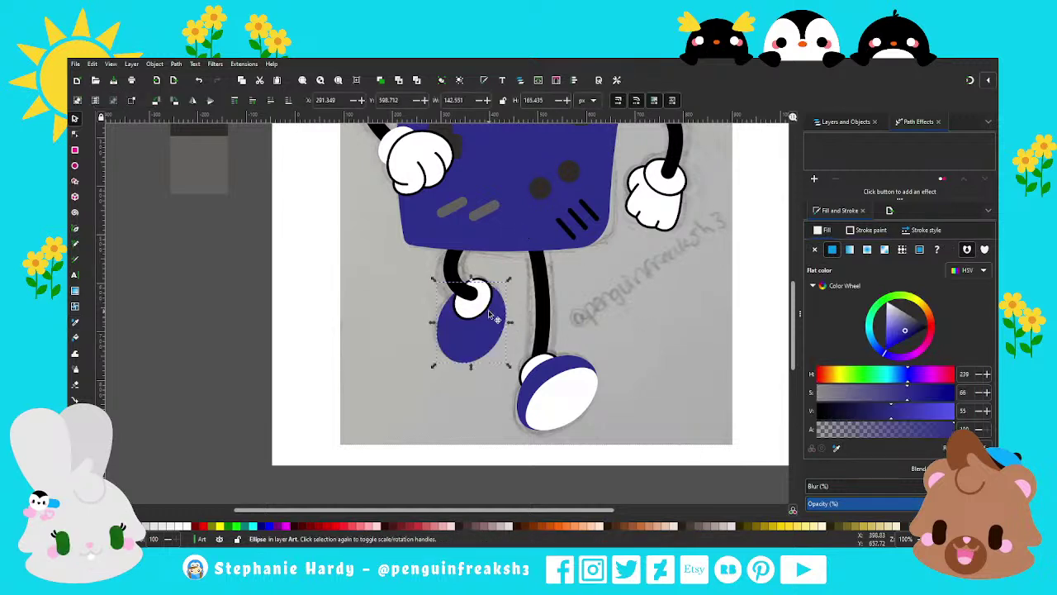
Step: Remove the black outline from the small white ankle circle
left_click(494, 317)
left_click(814, 251)
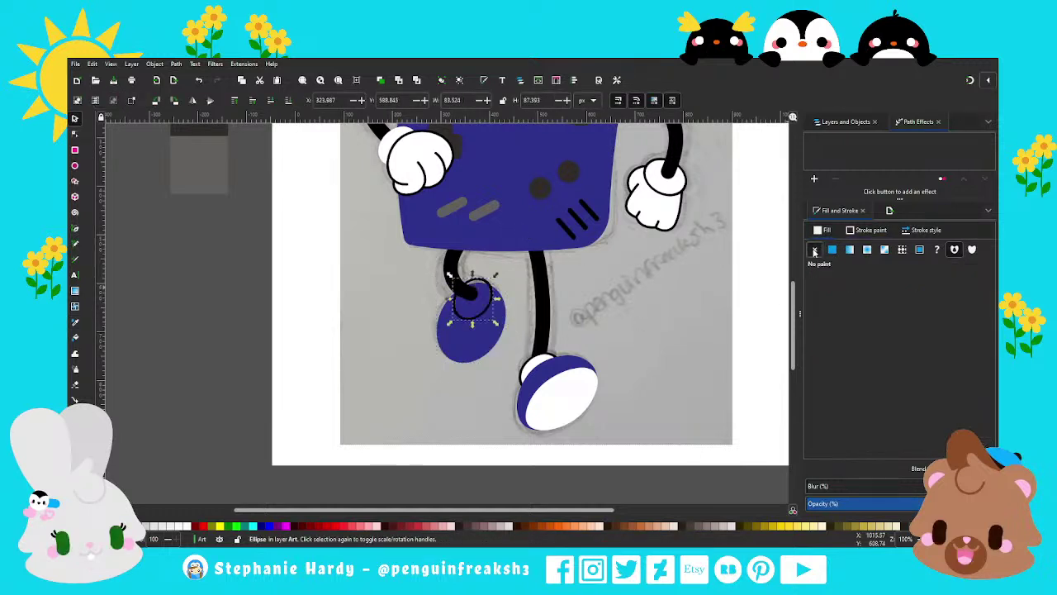
left_click(560, 360)
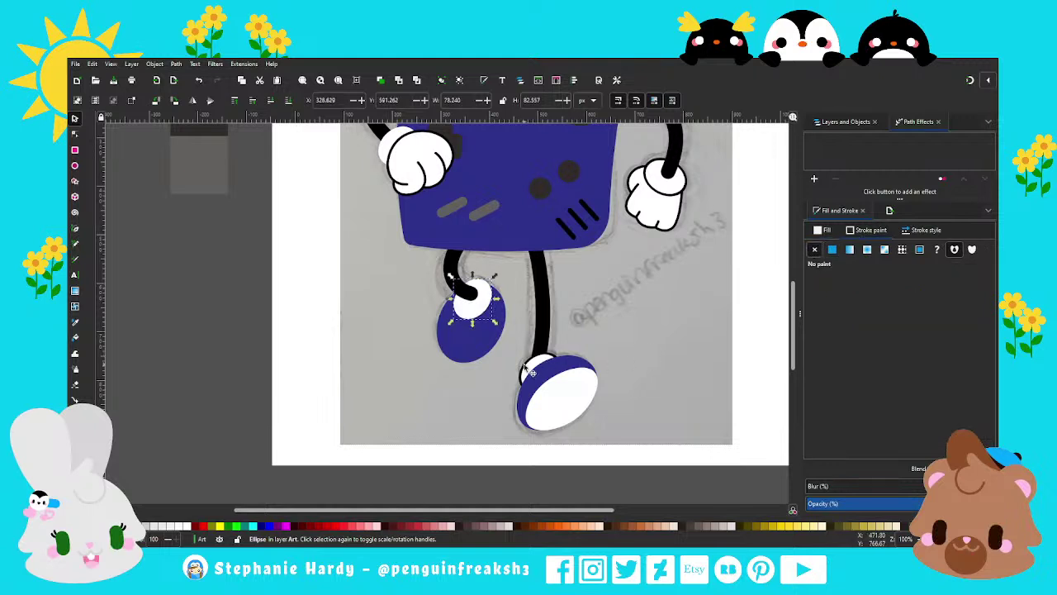
left_click(632, 324)
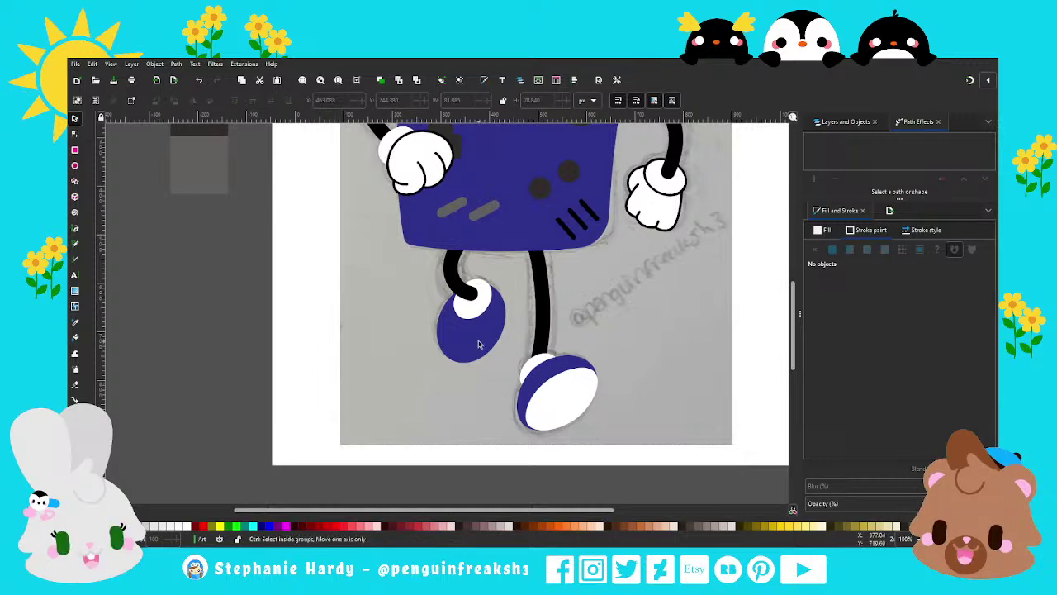
scroll(476, 331, "up", 3)
left_click(505, 242)
left_click(505, 242)
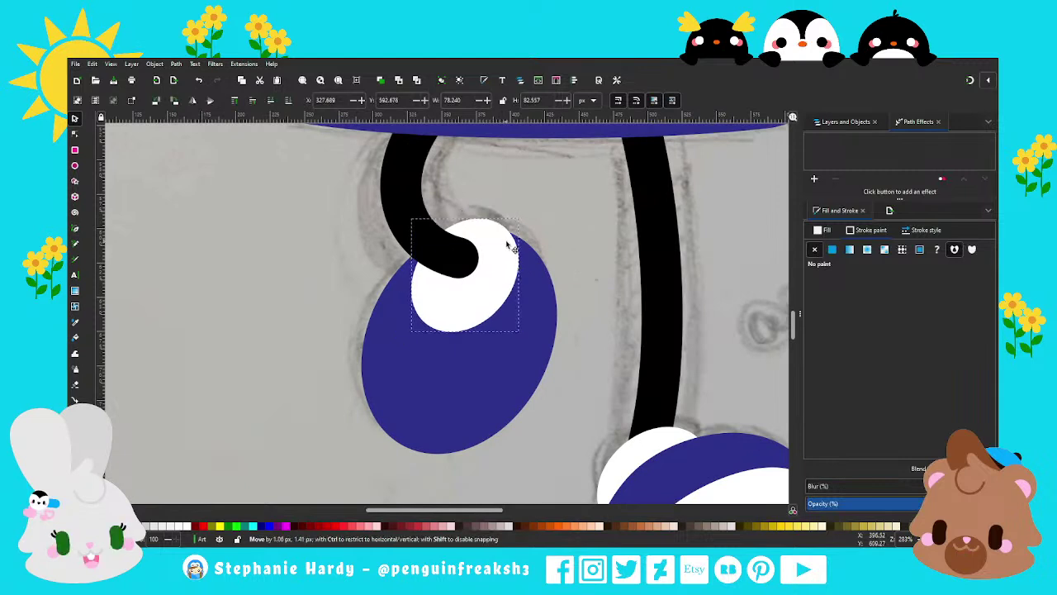
left_click_drag(520, 214, 551, 224)
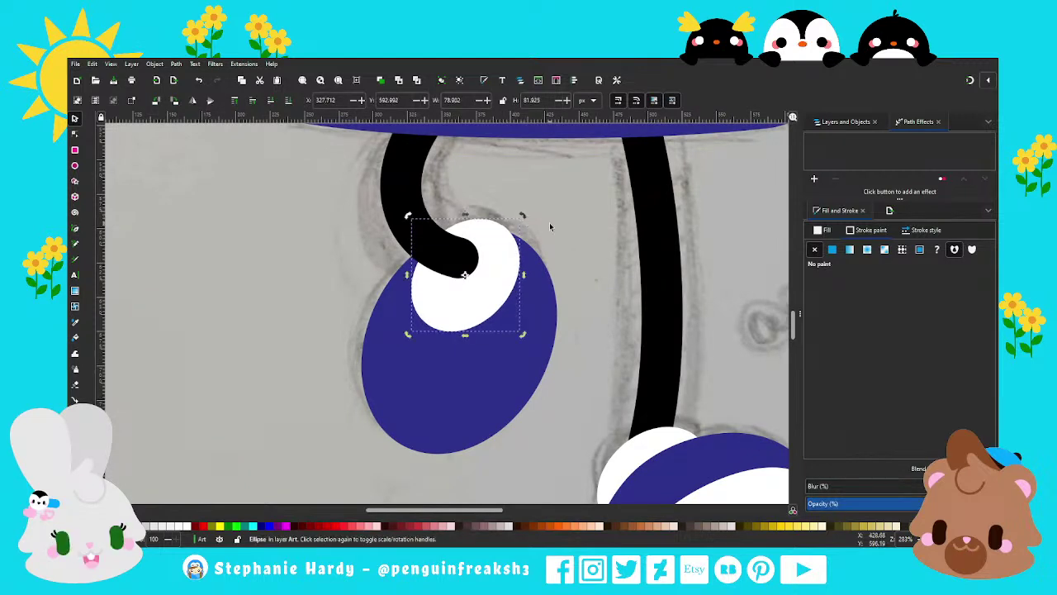
key("Escape")
scroll(510, 306, "down", 2)
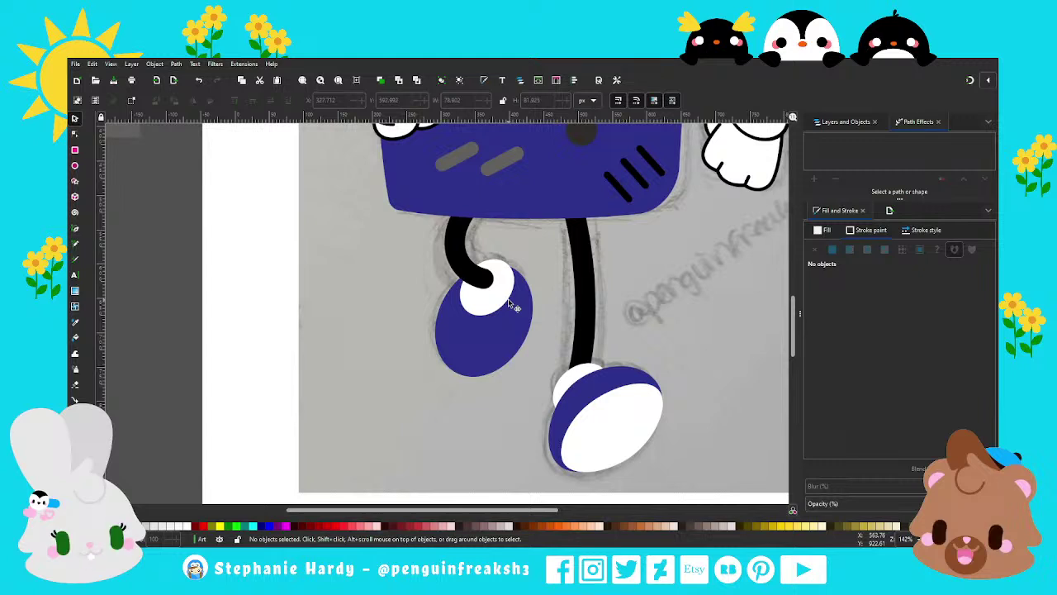
scroll(499, 346, "down", 1)
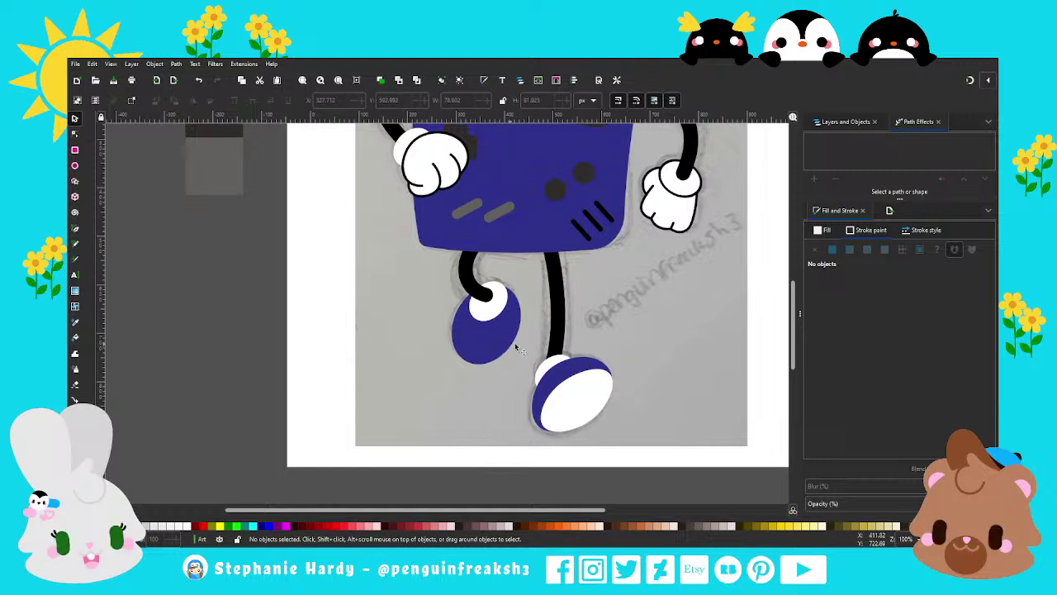
scroll(517, 381, "down", 1)
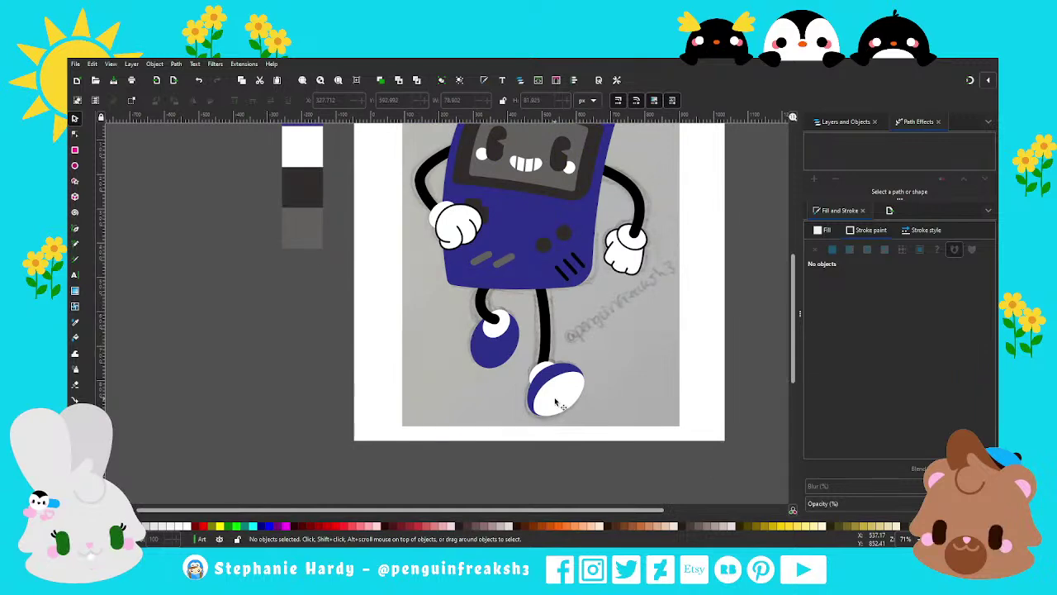
scroll(541, 400, "down", 1)
Step: Select the left sneaker's blue ellipse and raise it above the leg and toe
scroll(541, 401, "up", 3)
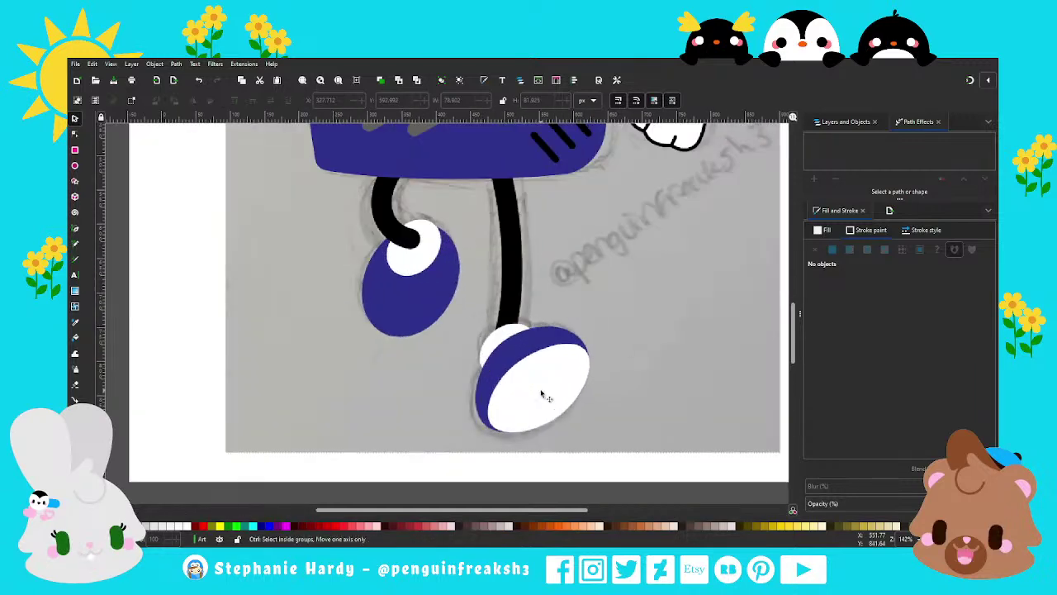
left_click(408, 307)
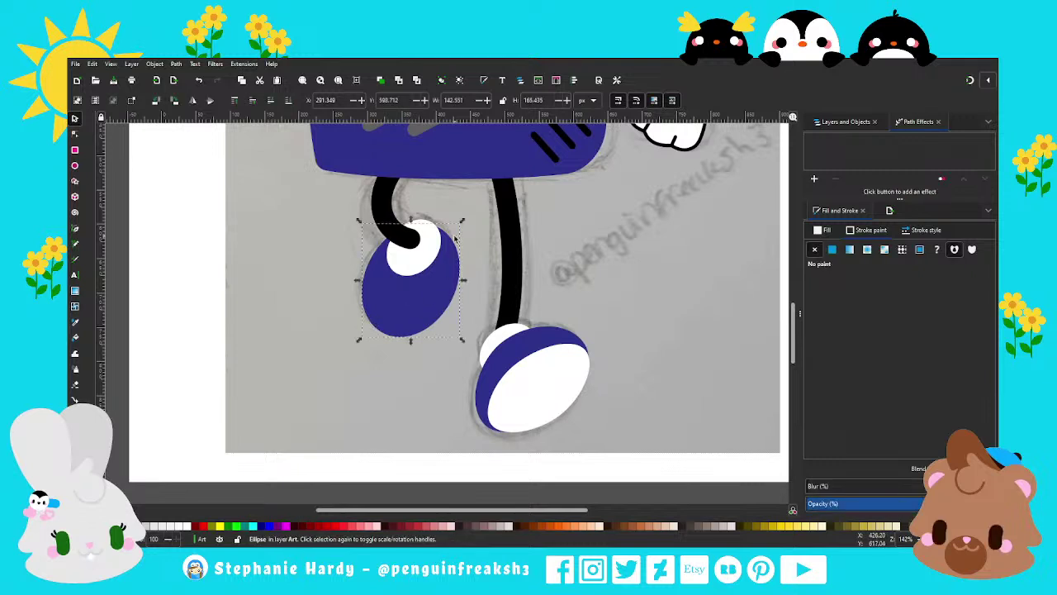
left_click(446, 300)
key("Home")
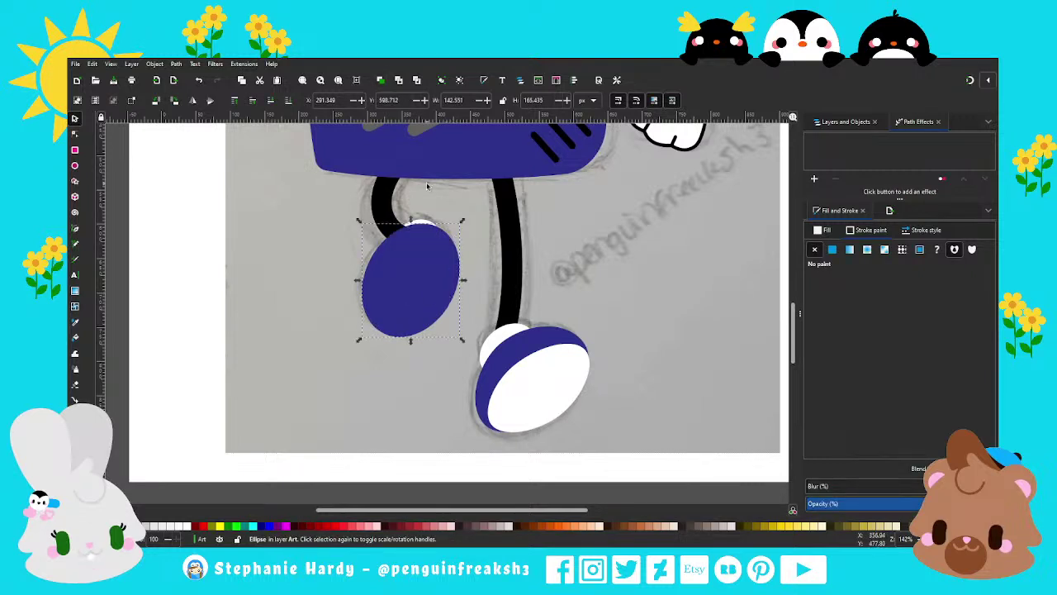
left_click_drag(446, 299, 438, 295)
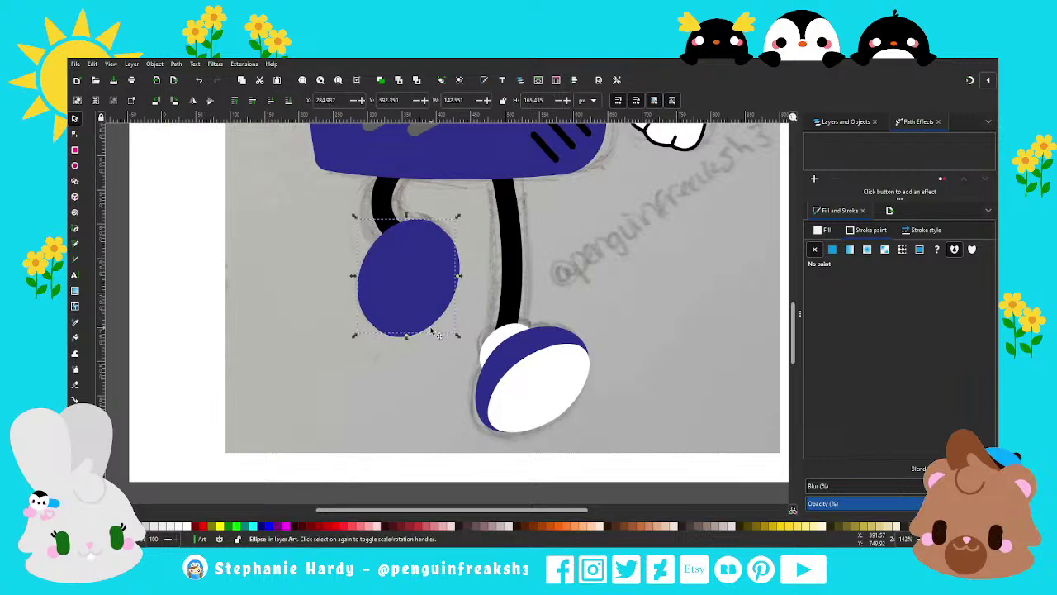
key("ctrl+z")
Step: Fill the ellipse flat white and cut both sneaker ellipses into one shape with Difference
left_click(834, 249)
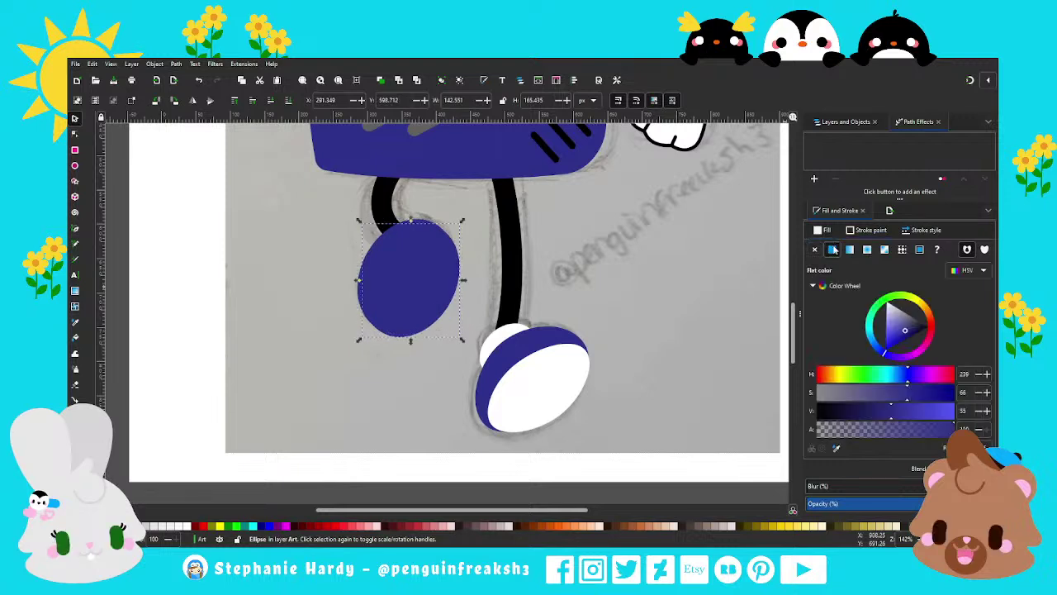
left_click_drag(905, 336, 886, 304)
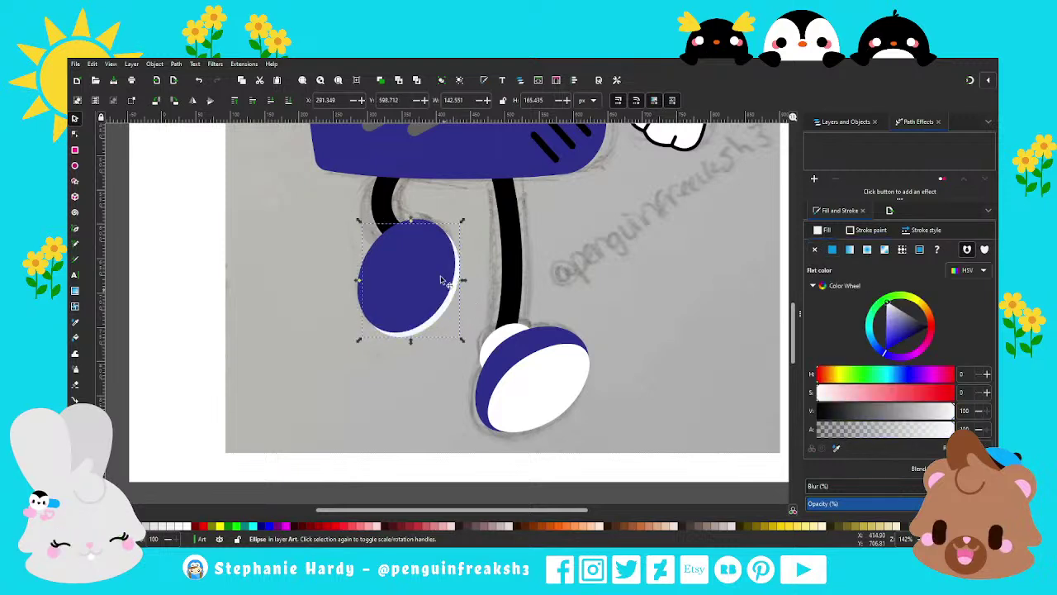
left_click(384, 83)
left_click(378, 245, "alt+shift")
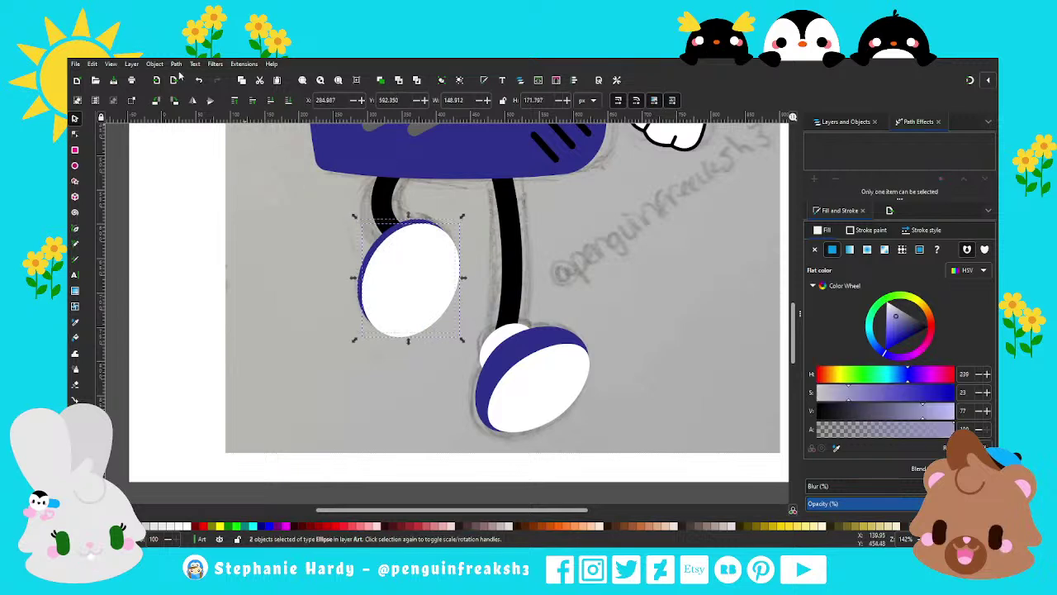
key("ctrl+minus")
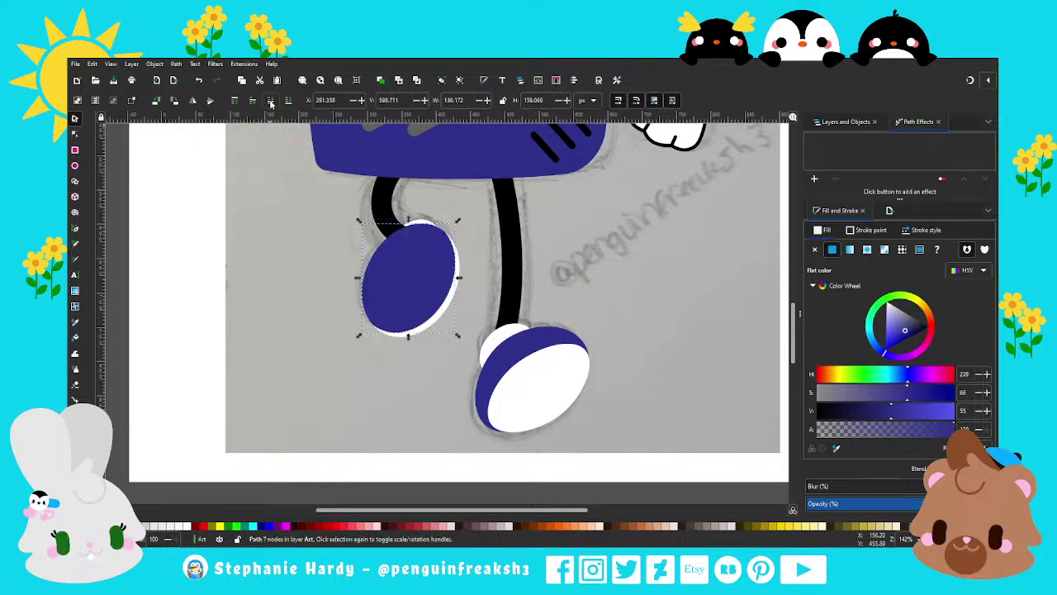
Step: Lower the left shoe shape beneath the leg and toe highlight
left_click(271, 104)
left_click(271, 103)
left_click(470, 321)
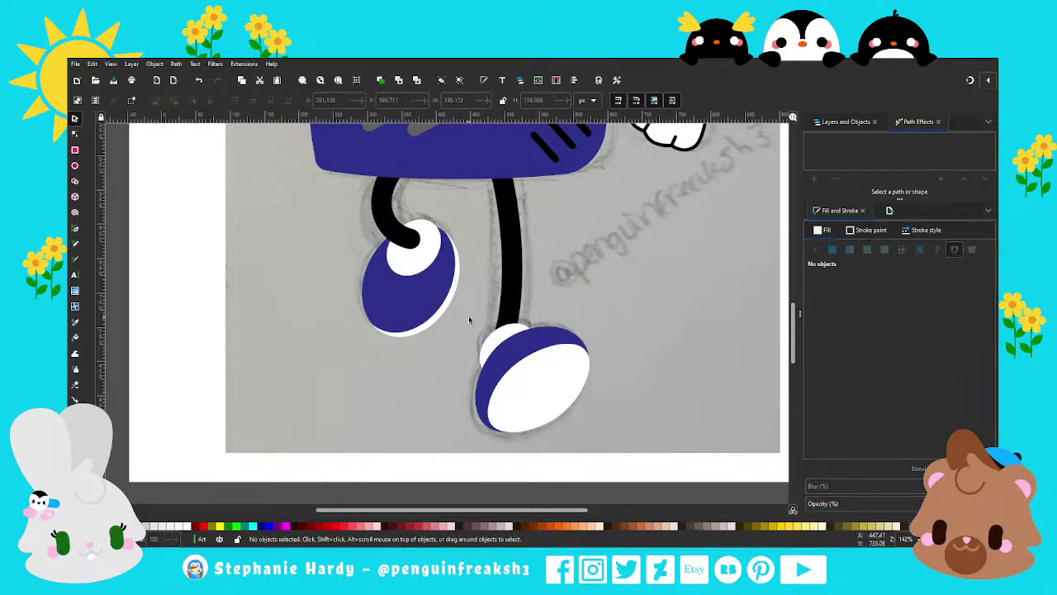
scroll(469, 320, "down", 1)
scroll(495, 363, "down", 1)
scroll(529, 388, "down", 1)
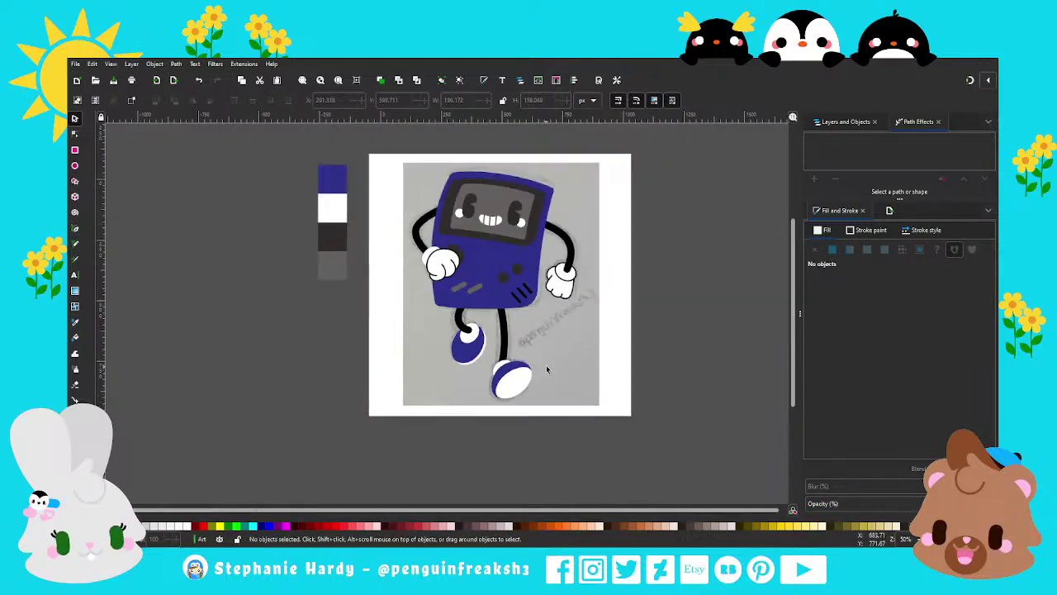
scroll(546, 369, "up", 1)
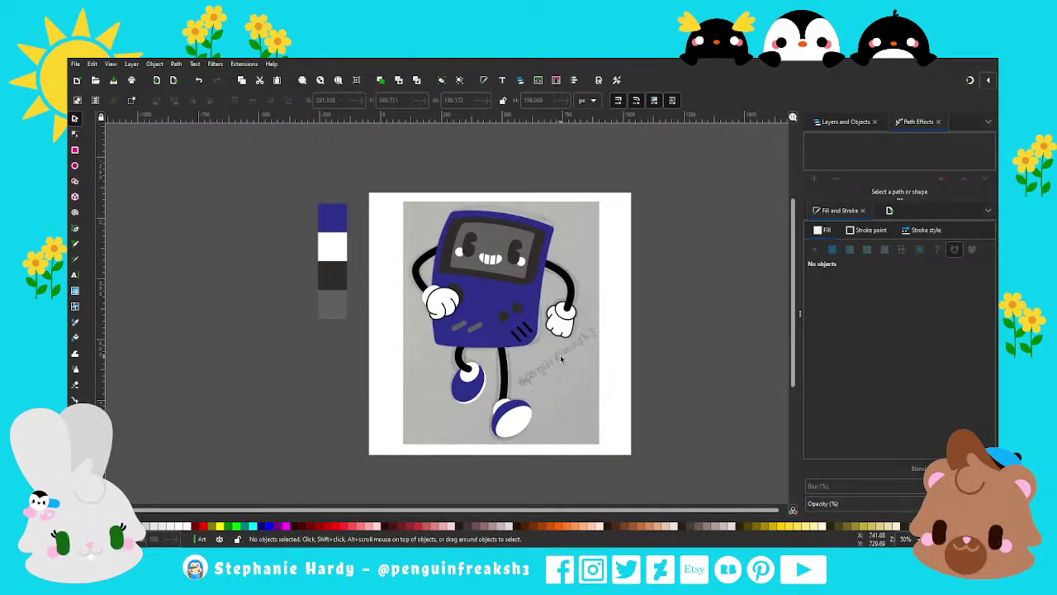
scroll(524, 438, "up", 3)
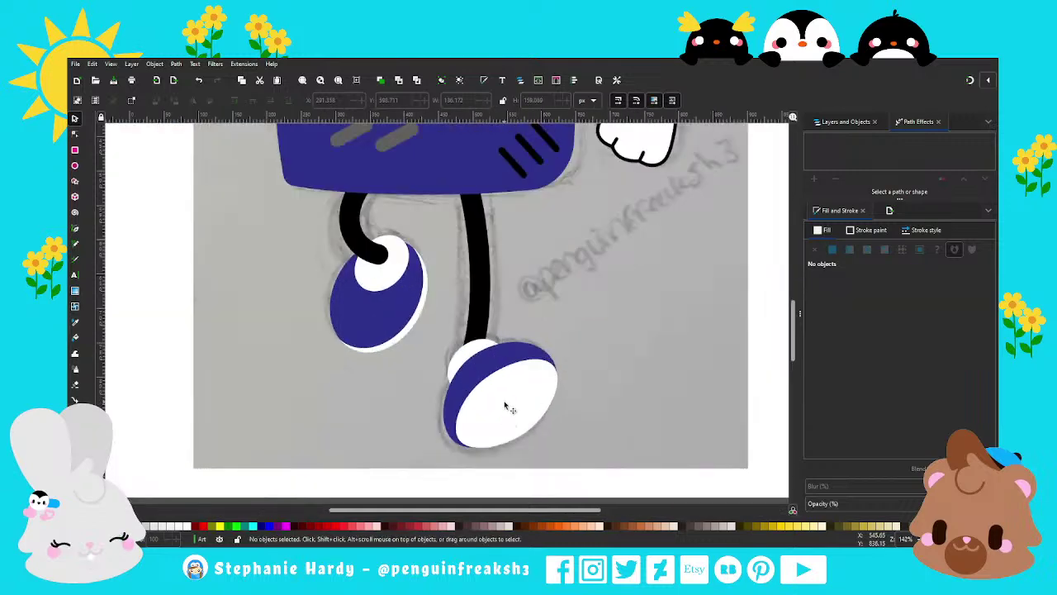
Step: Reshape the right sneaker's white toe by pulling a node up and left
left_click(504, 393)
left_click(74, 134)
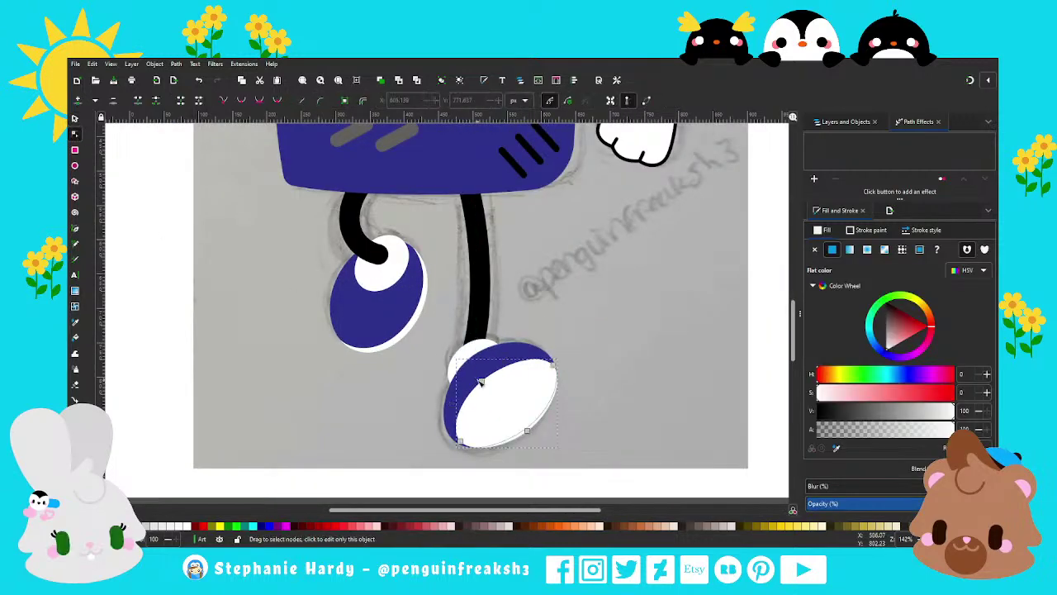
mouse_move(488, 387)
left_mouse_down()
mouse_move(476, 370)
mouse_move(504, 346)
left_mouse_up()
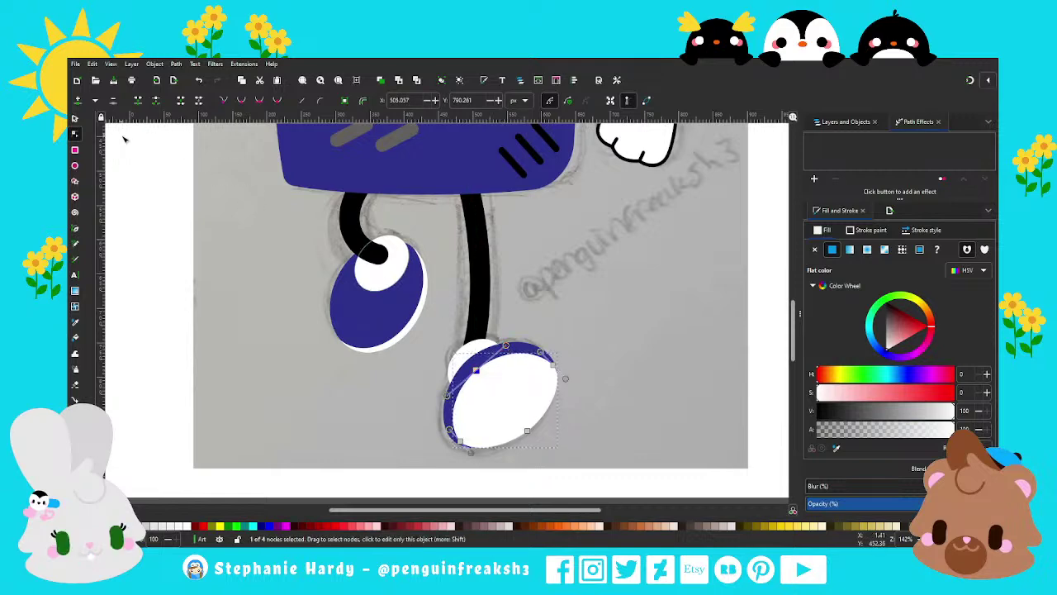
key("Escape")
key("s")
scroll(528, 405, "down", 2)
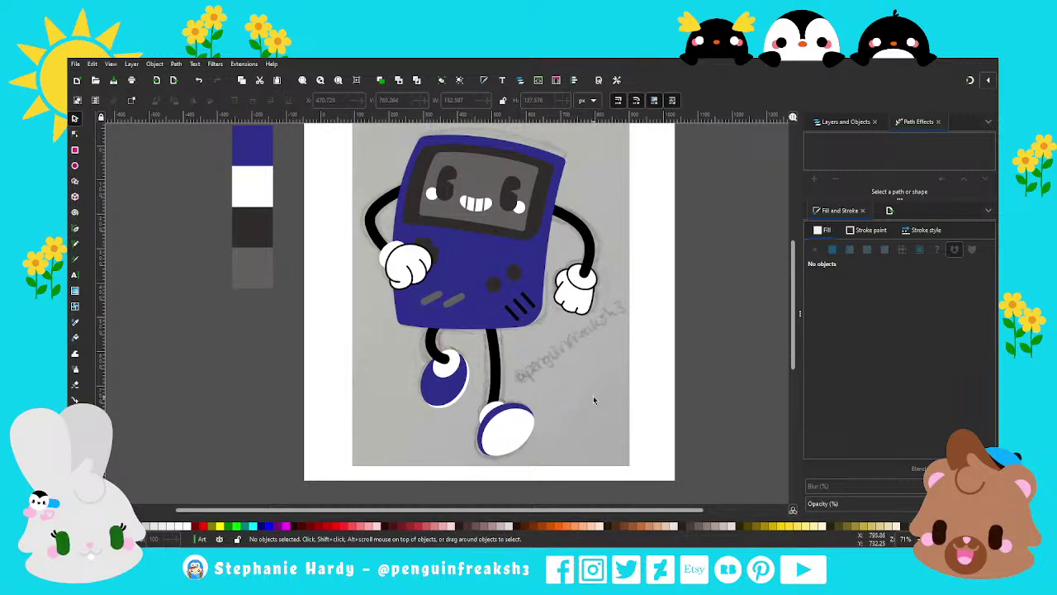
Step: Deselect the sneaker, zoom out, and show the Layers and Objects panel with Art, Sketch and BG
mouse_move(556, 478)
left_mouse_down()
mouse_move(492, 416)
mouse_move(519, 443)
left_mouse_up()
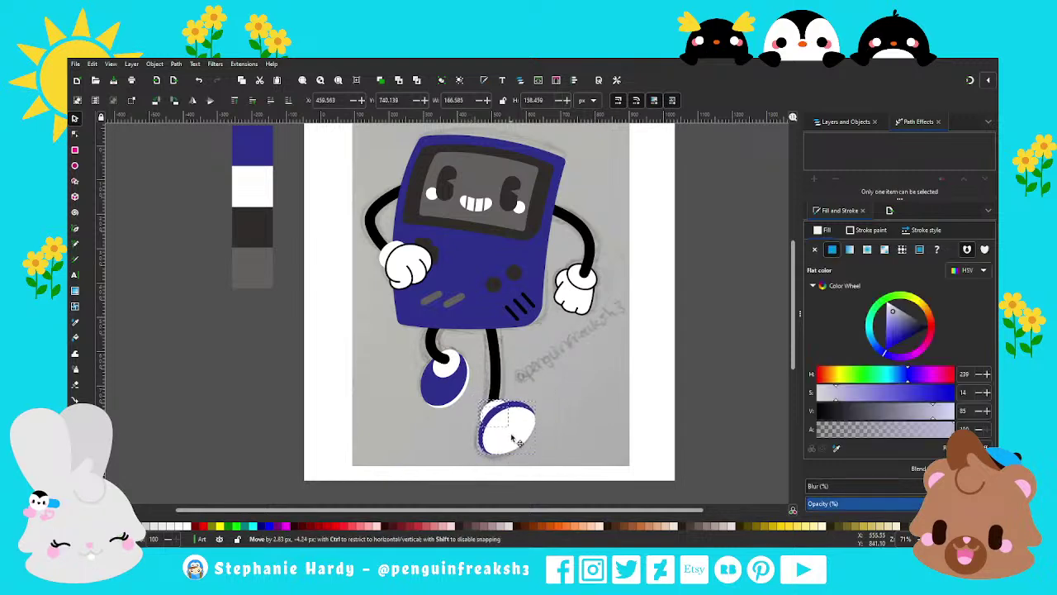
left_click(574, 402)
scroll(573, 402, "down", 2)
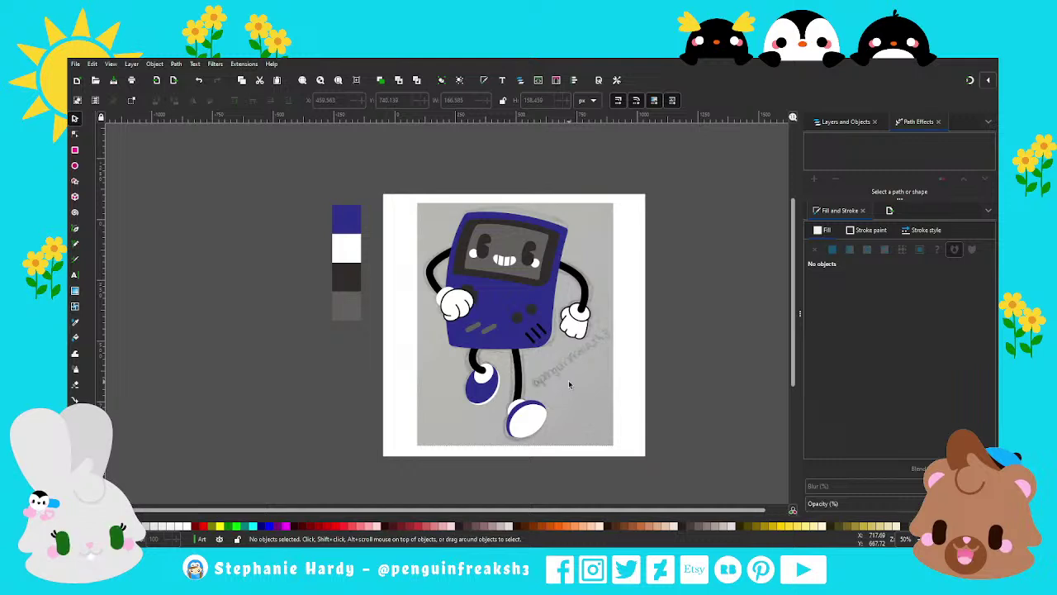
scroll(562, 384, "up", 1)
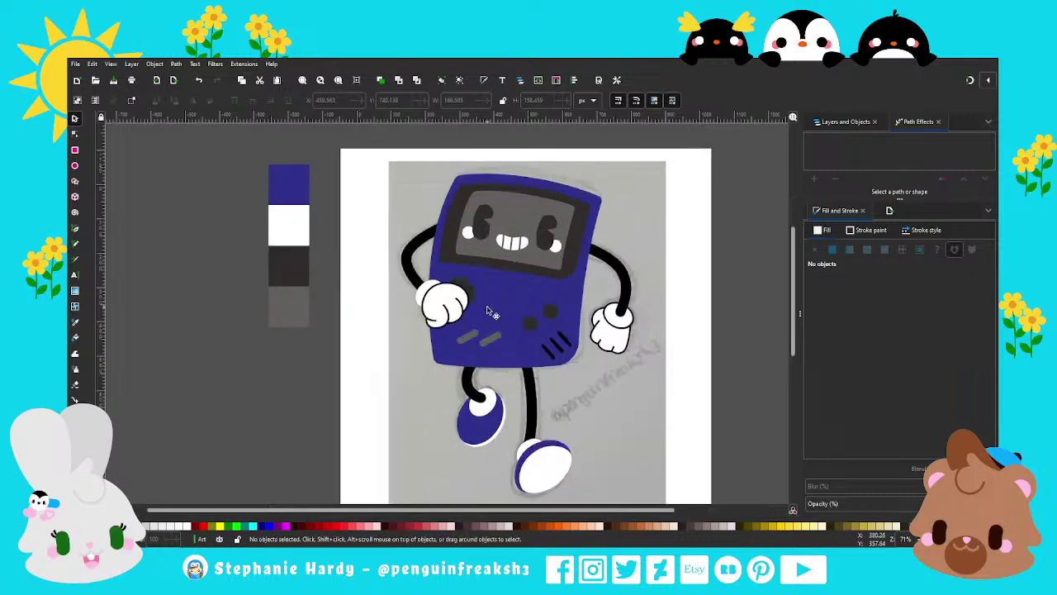
scroll(593, 340, "down", 1)
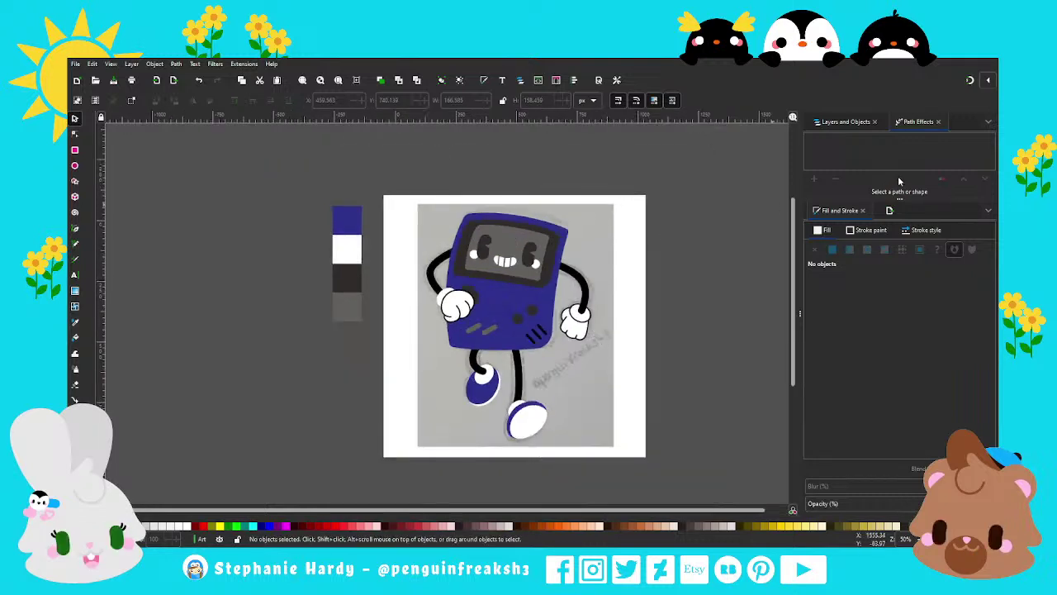
left_click(856, 124)
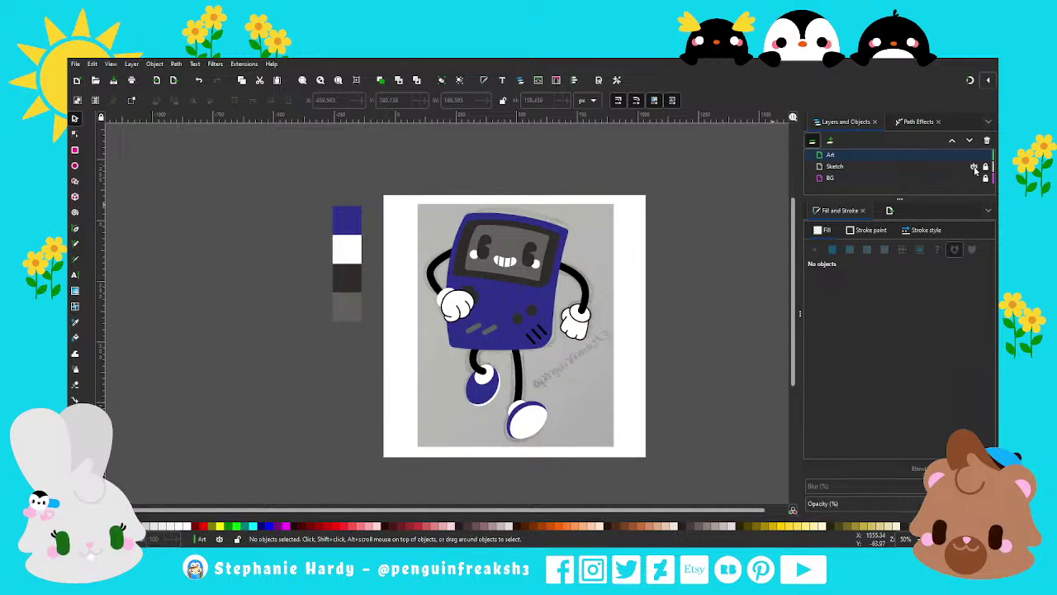
Step: Hide the Sketch layer and nudge the whole character slightly down-right
left_click(974, 167)
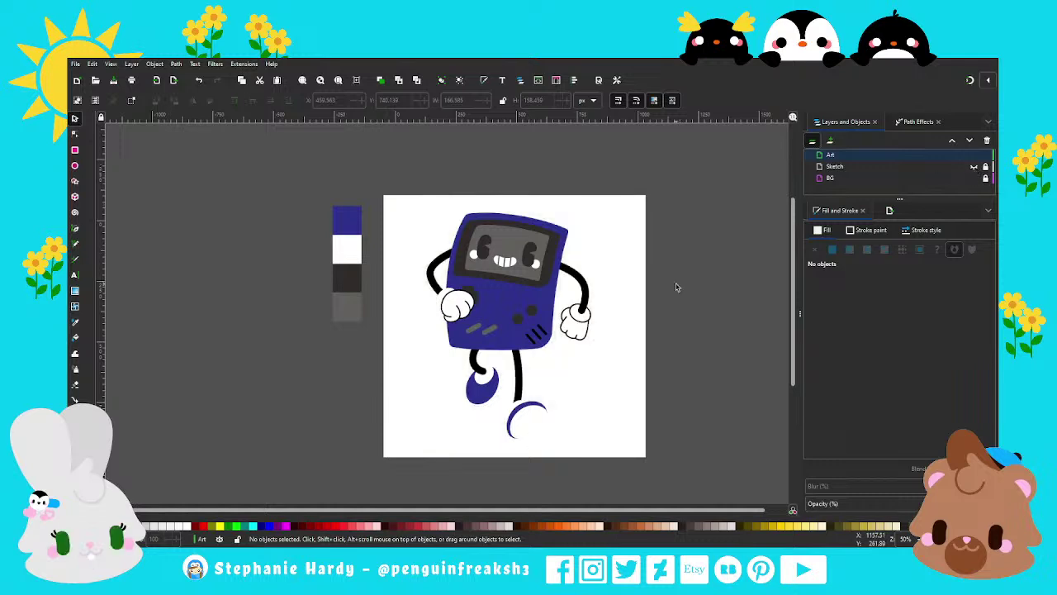
scroll(656, 369, "down", 1)
left_click_drag(636, 419, 388, 150)
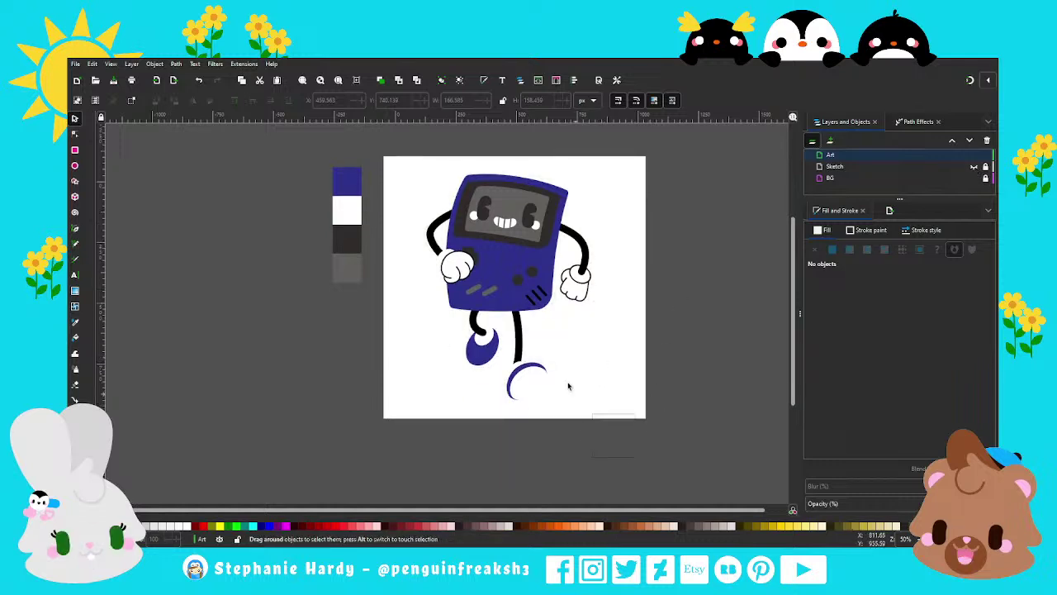
left_click_drag(516, 268, 514, 270)
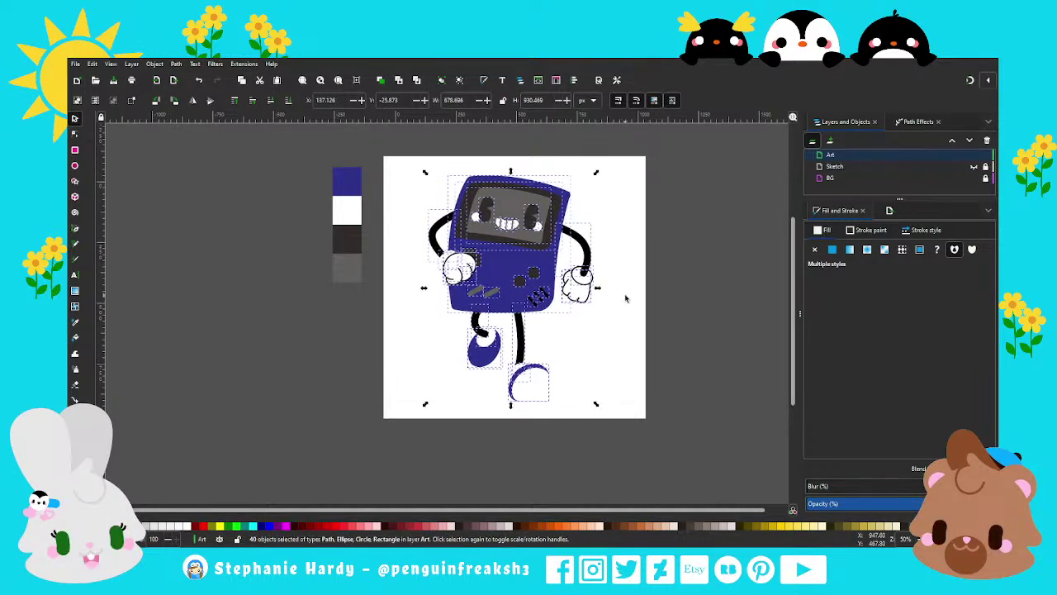
left_click(677, 402)
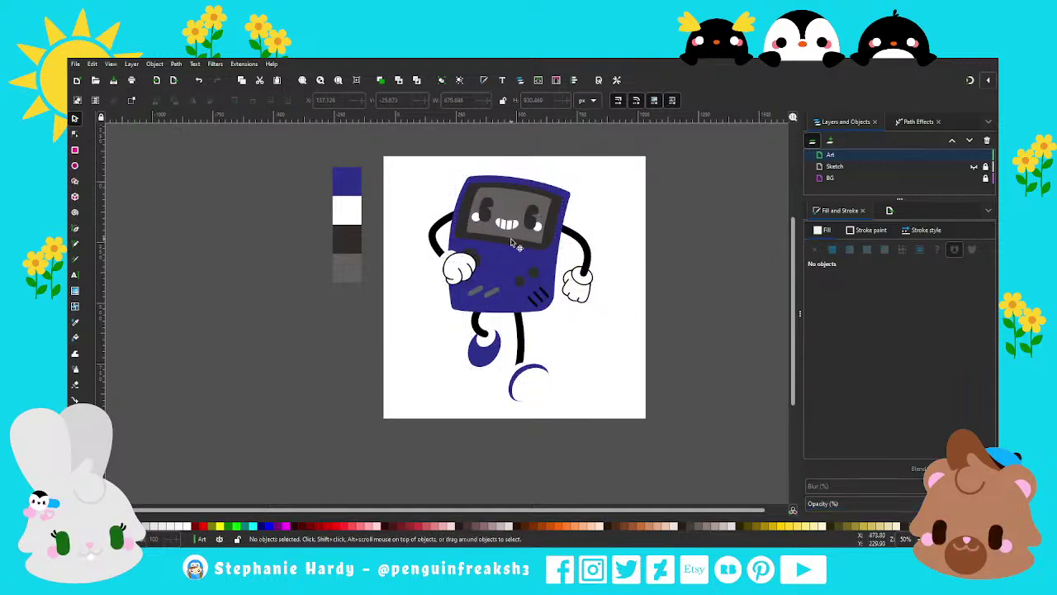
scroll(528, 282, "up", 1, "ctrl")
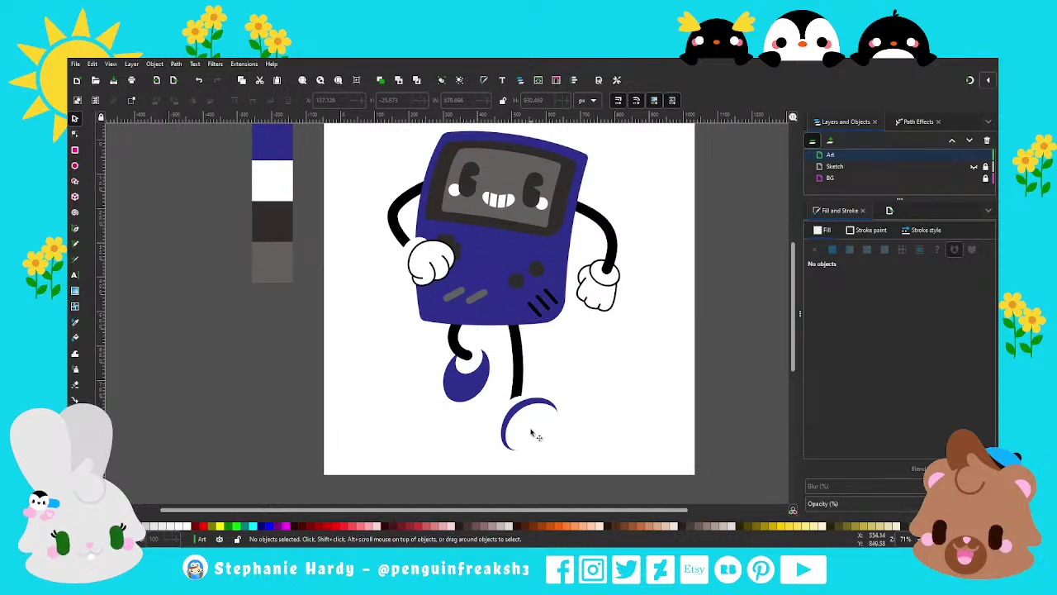
left_click(535, 435)
Step: Set flat-colour paint on the sneaker ellipses, sampling the foot's blue stroke
left_click(832, 249)
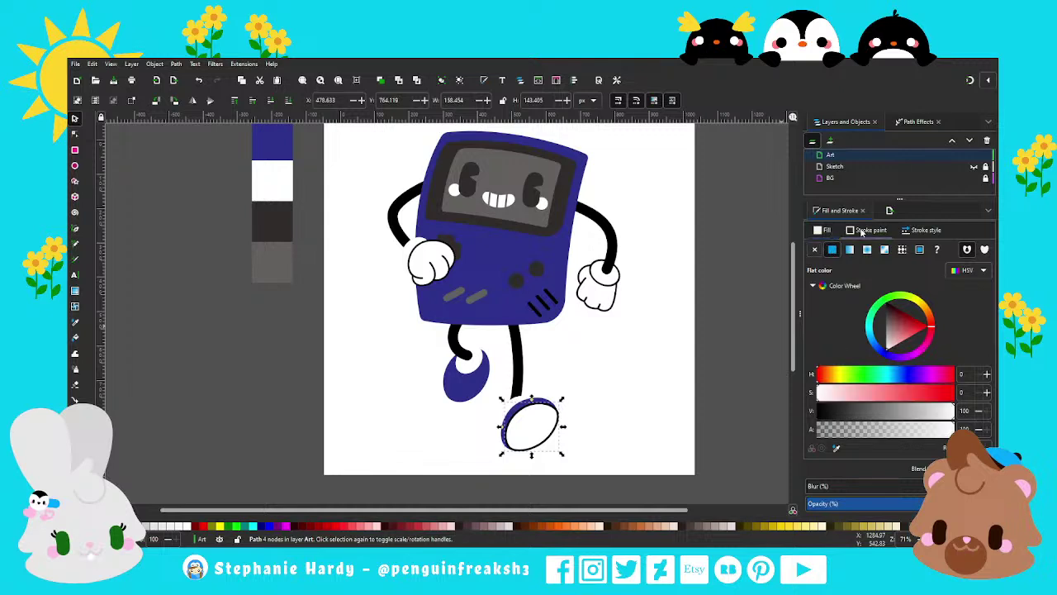
left_click(867, 232)
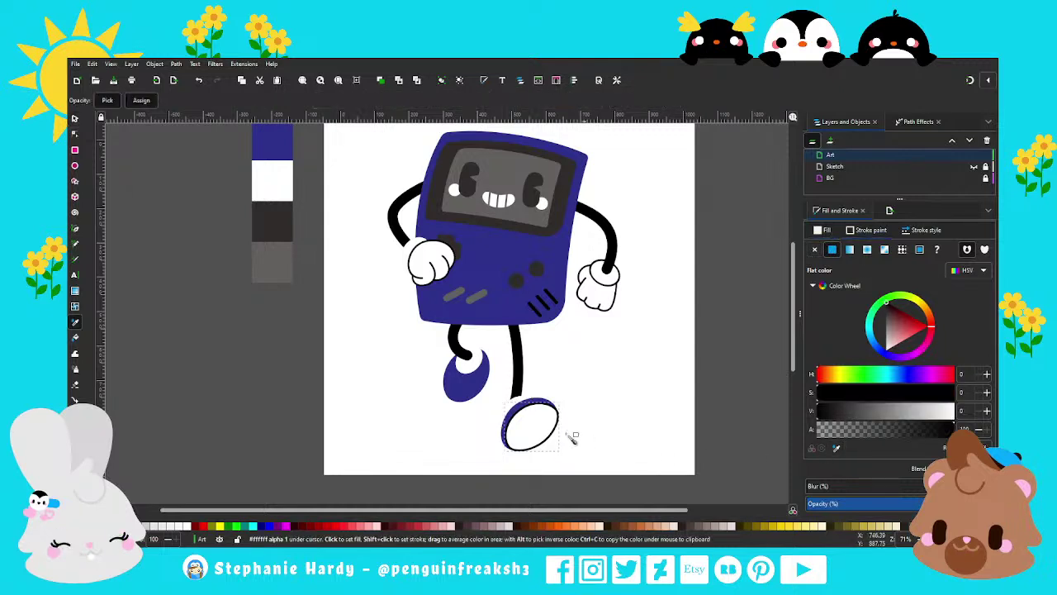
left_click(513, 410)
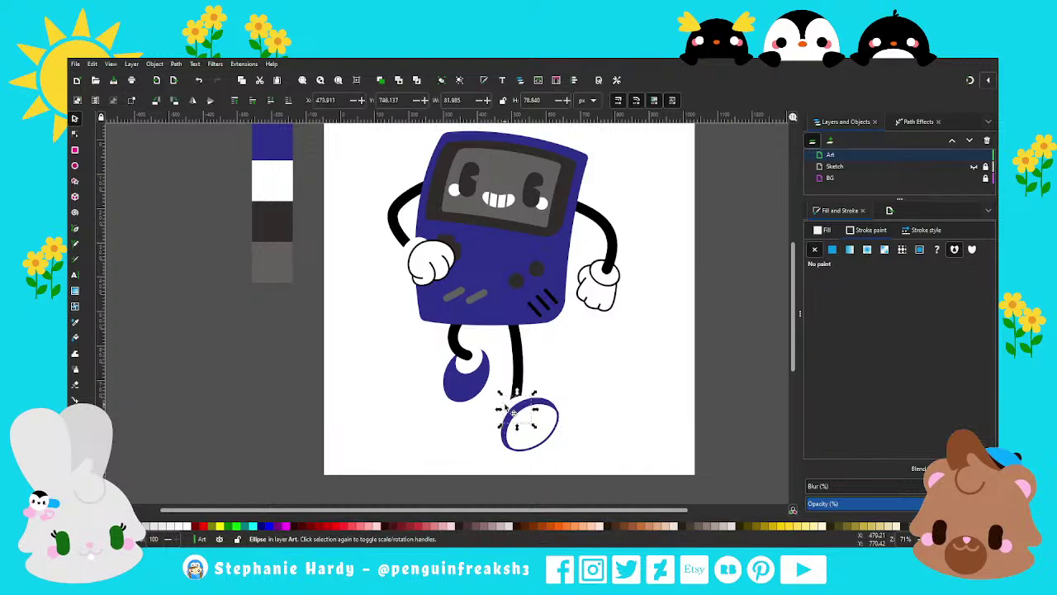
left_click(831, 249)
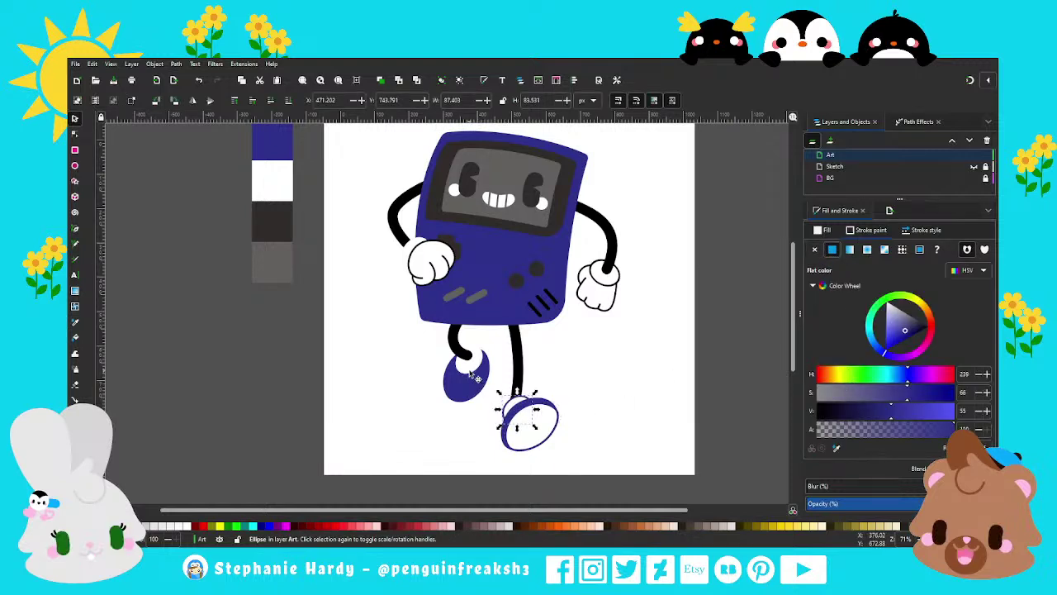
left_click(475, 377)
left_click(832, 250)
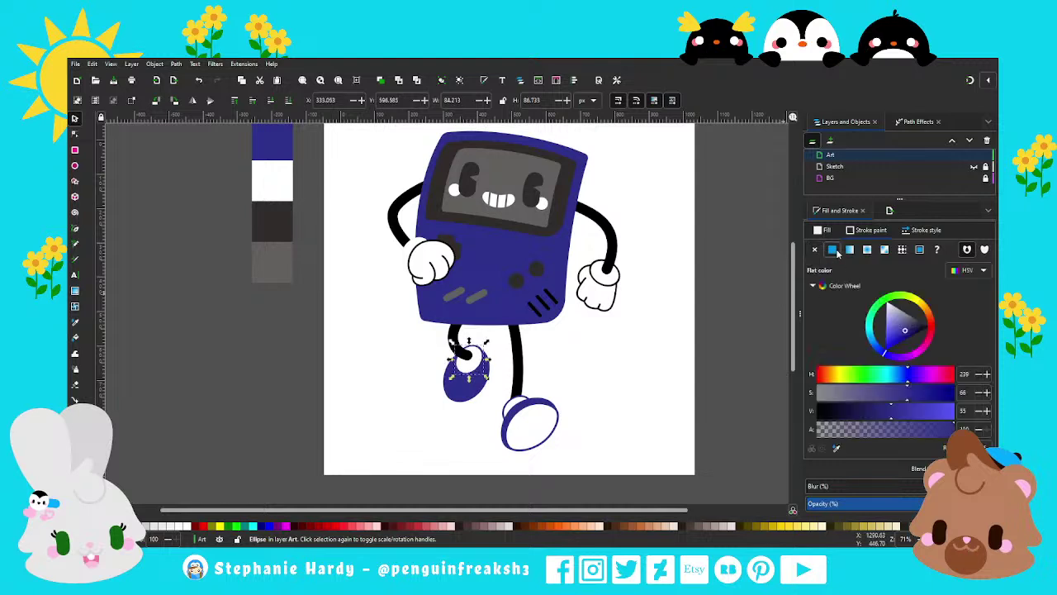
left_click(689, 371)
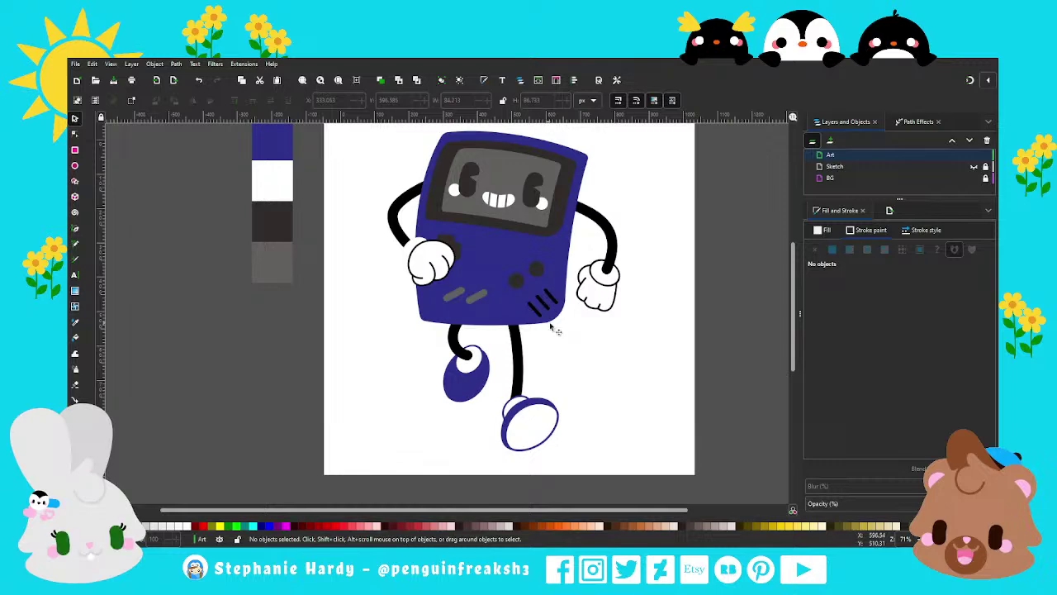
Step: Give the left shoe's blue ellipse a white outline and view the whole character
scroll(486, 410, "up", 3)
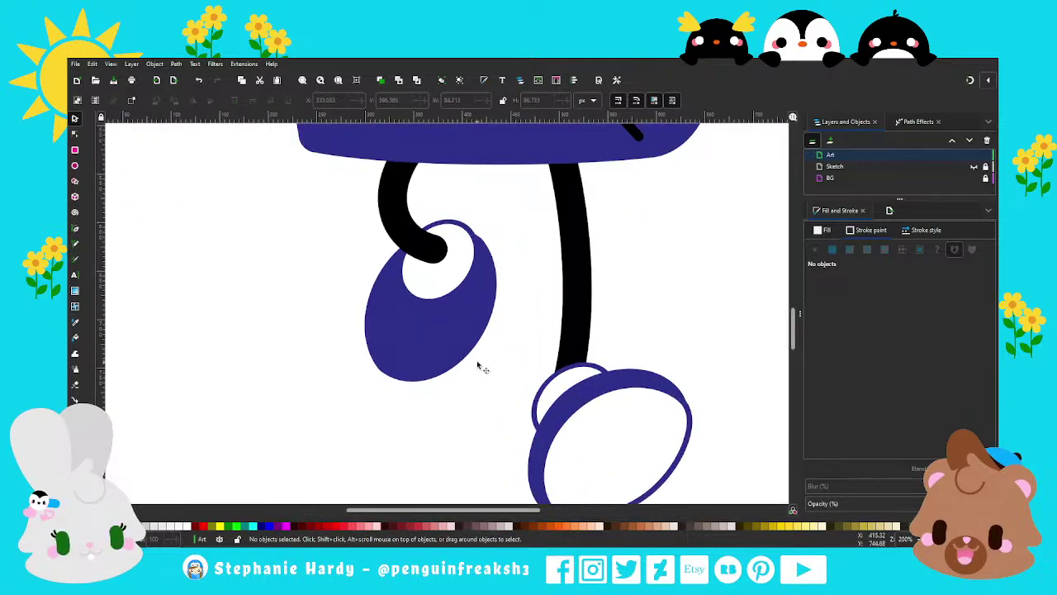
left_click(480, 362)
left_click(832, 250)
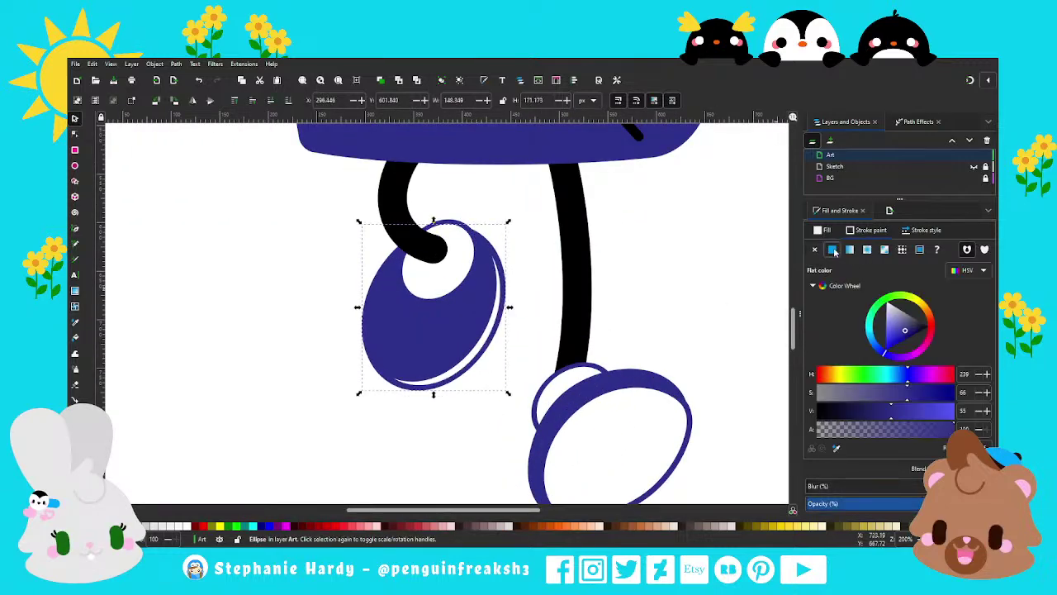
scroll(579, 328, "down", 2)
scroll(570, 396, "down", 1)
key("Escape")
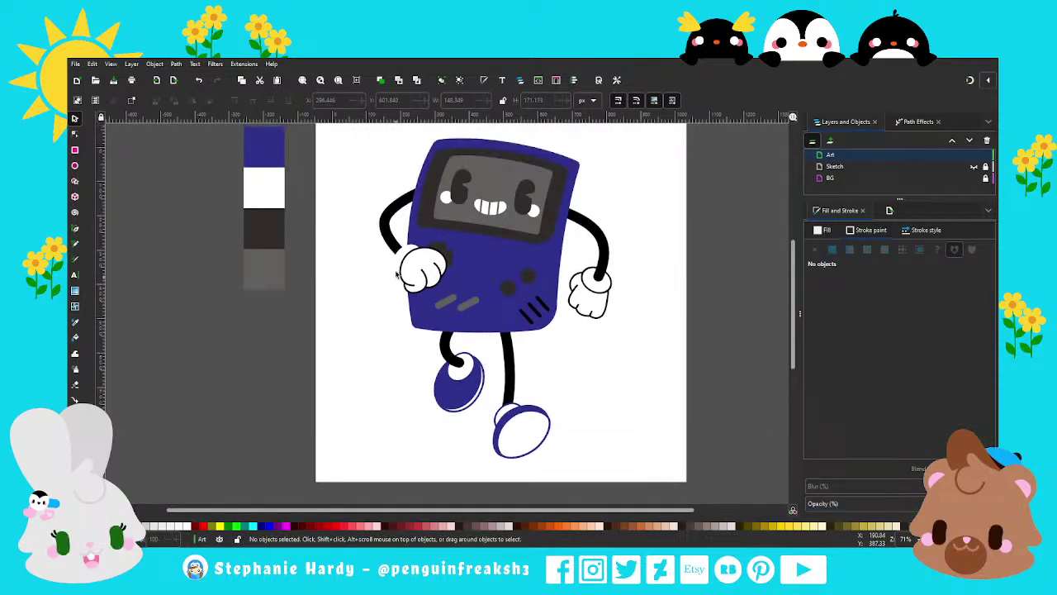
scroll(397, 261, "up", 3)
Step: Outline the left glove, knuckle strokes and cuff in navy at 5 px width
left_click(454, 249)
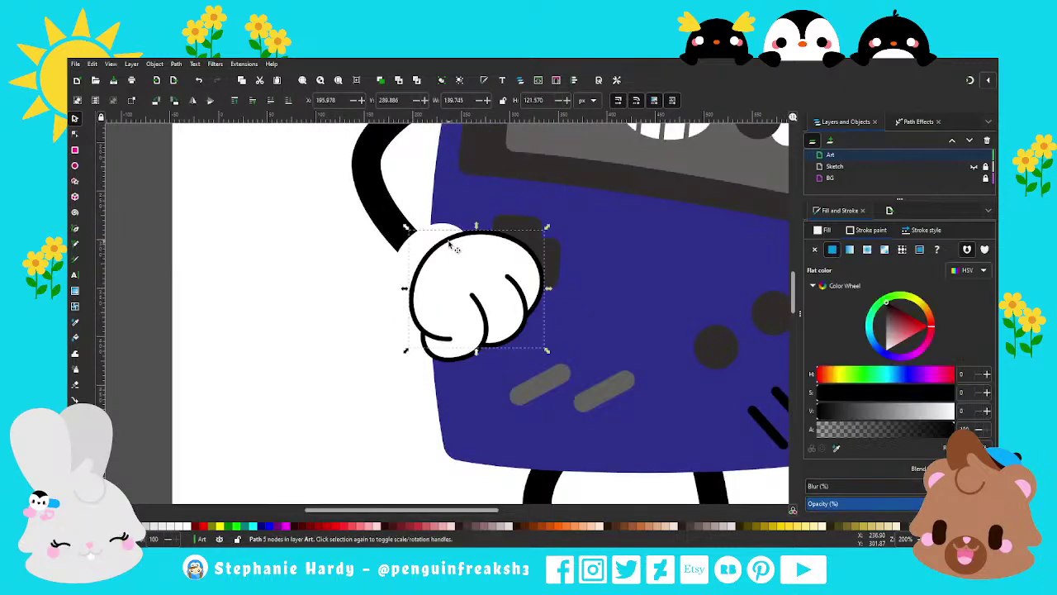
left_click(506, 310, "shift")
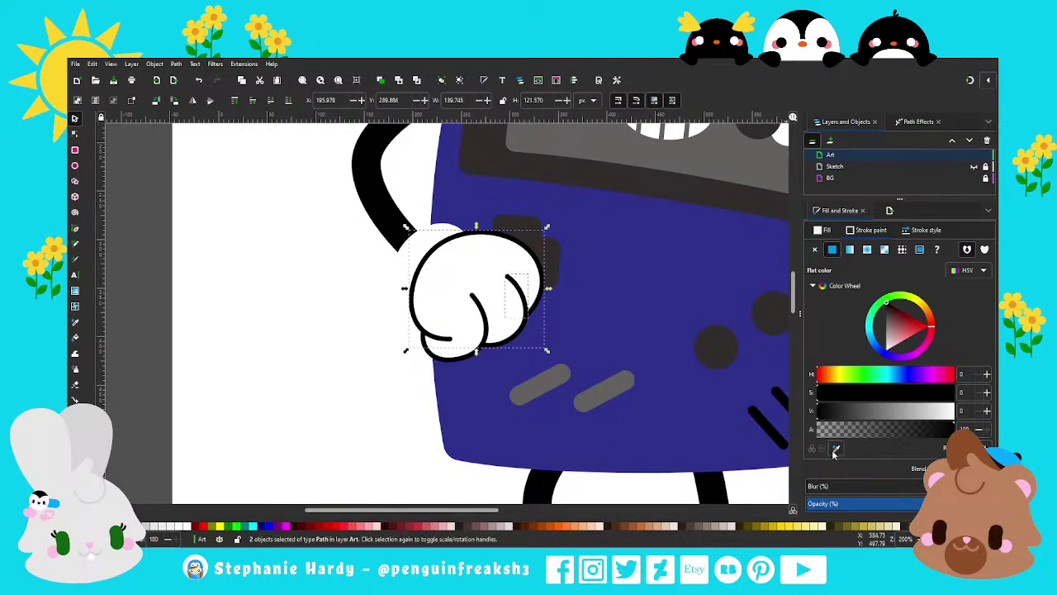
key("Tab")
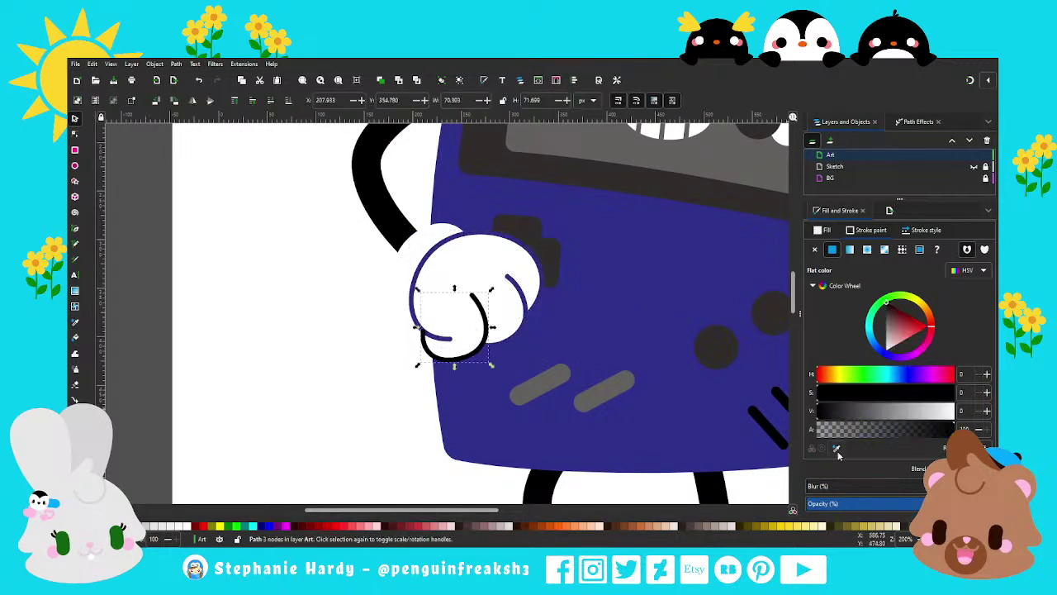
key("Tab")
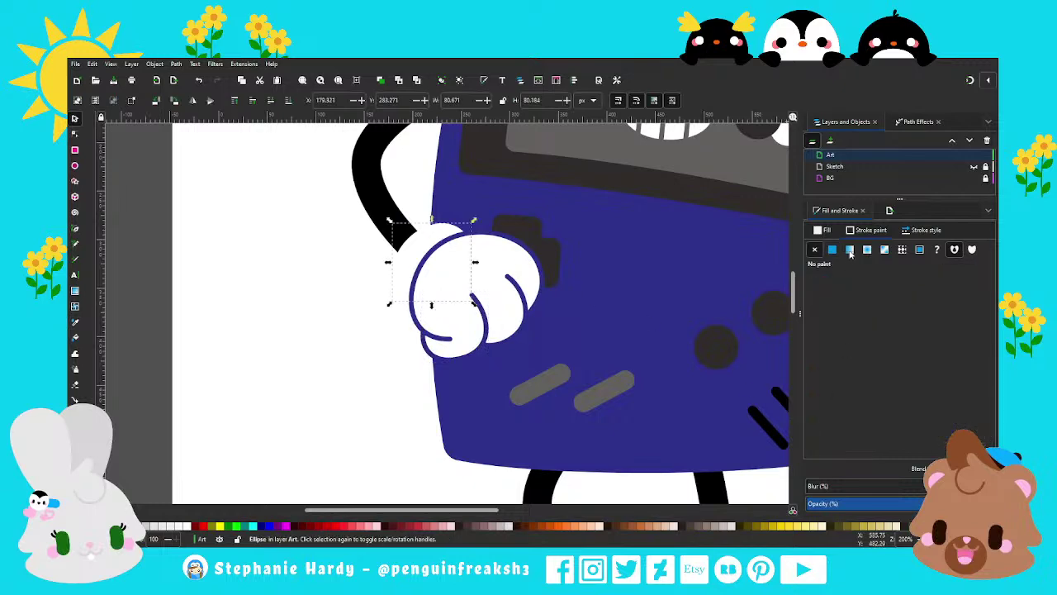
left_click(850, 250)
left_click(917, 230)
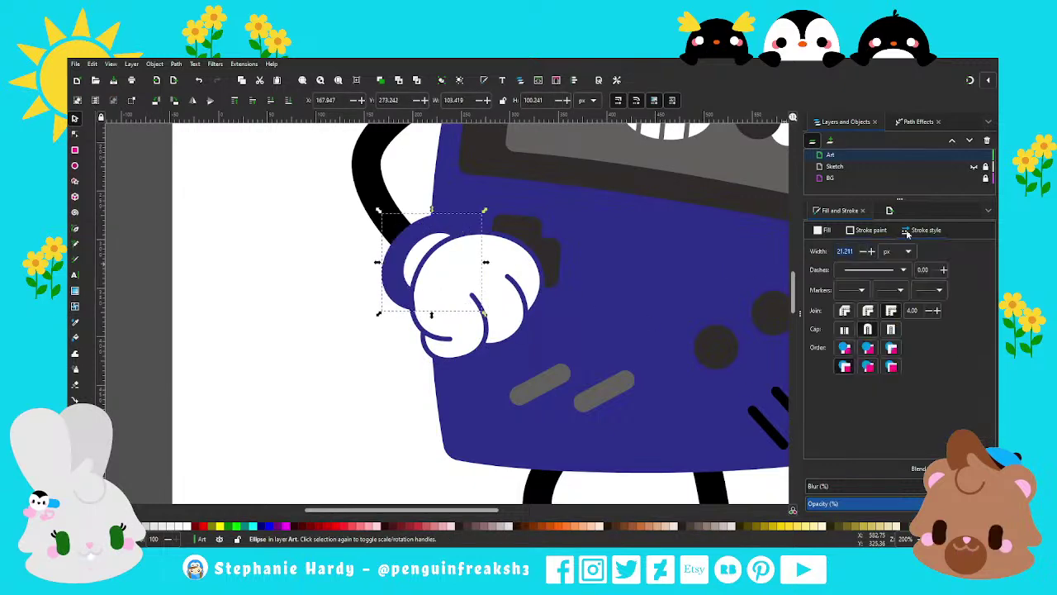
type("5")
key("Return")
scroll(303, 368, "down", 1, "ctrl")
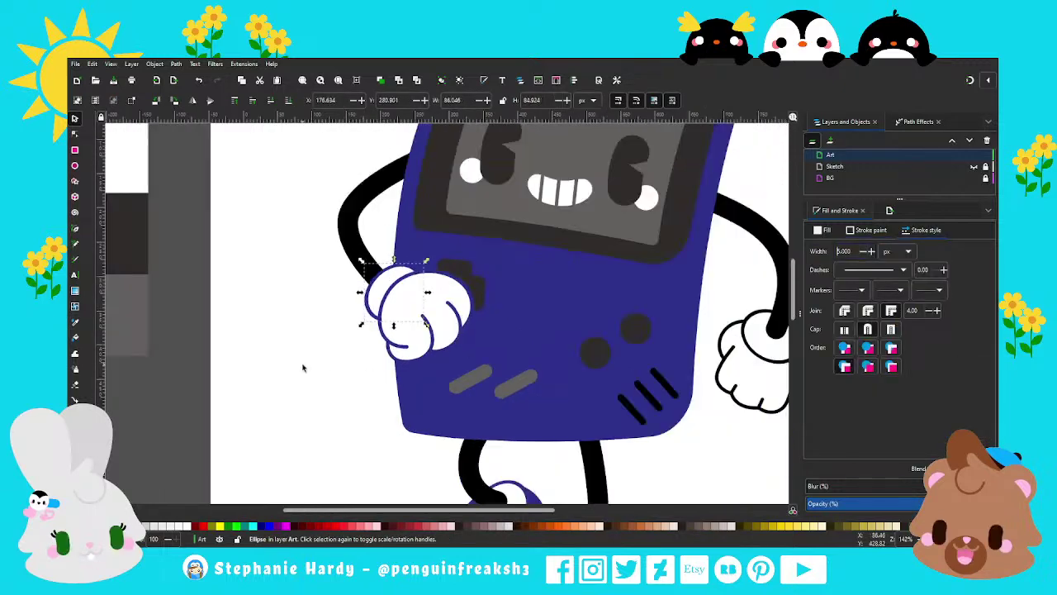
scroll(347, 325, "up", 2, "ctrl")
Step: Adjust the curve of the left glove's left edge with the Node tool
key("n")
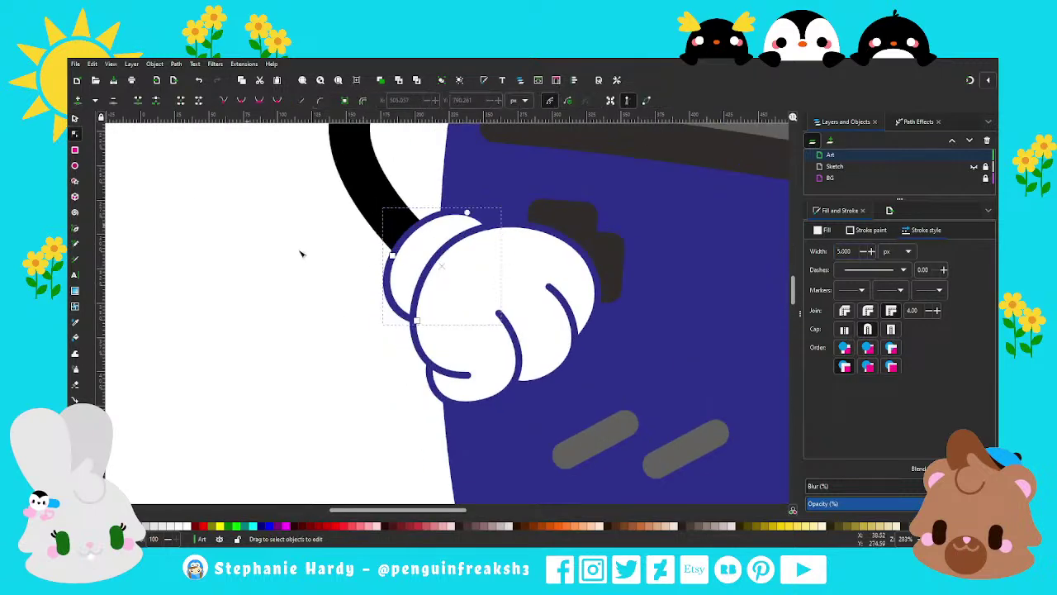
left_click(452, 333)
left_click(450, 240)
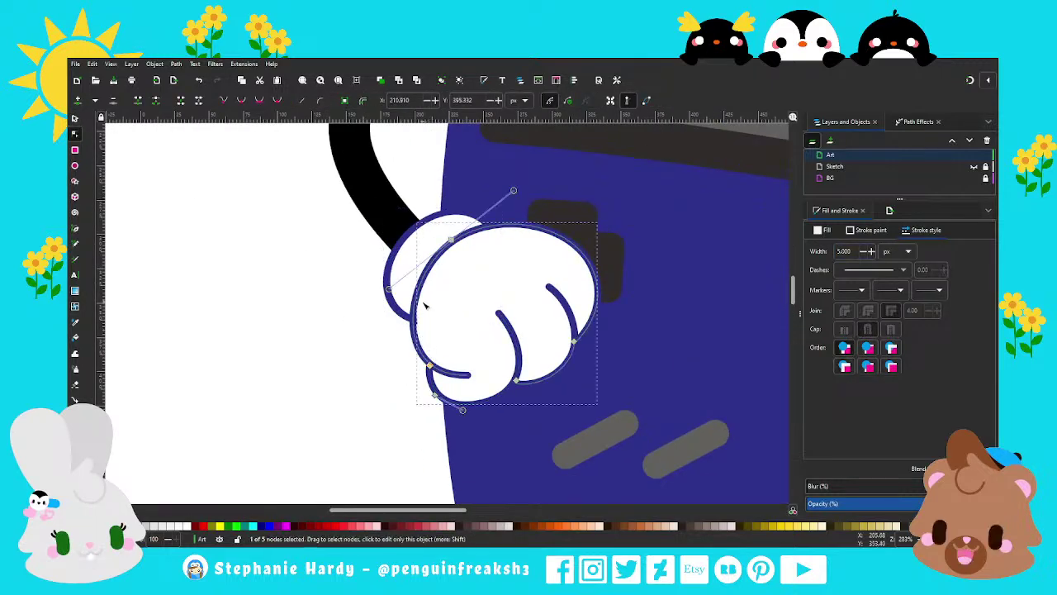
left_click_drag(389, 289, 383, 294)
key("s")
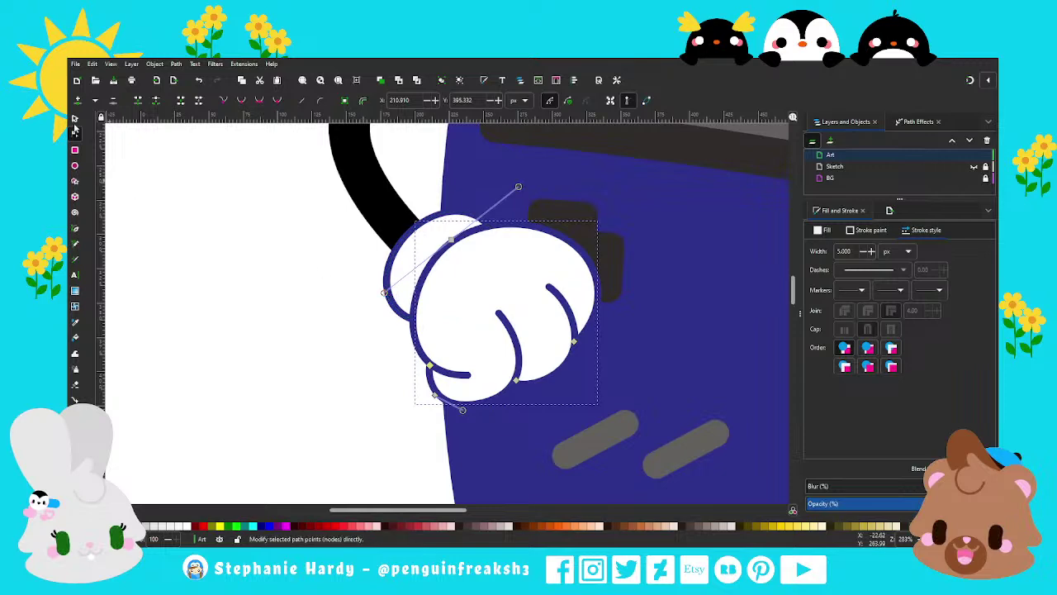
key("Escape")
scroll(359, 314, "down", 4, "ctrl")
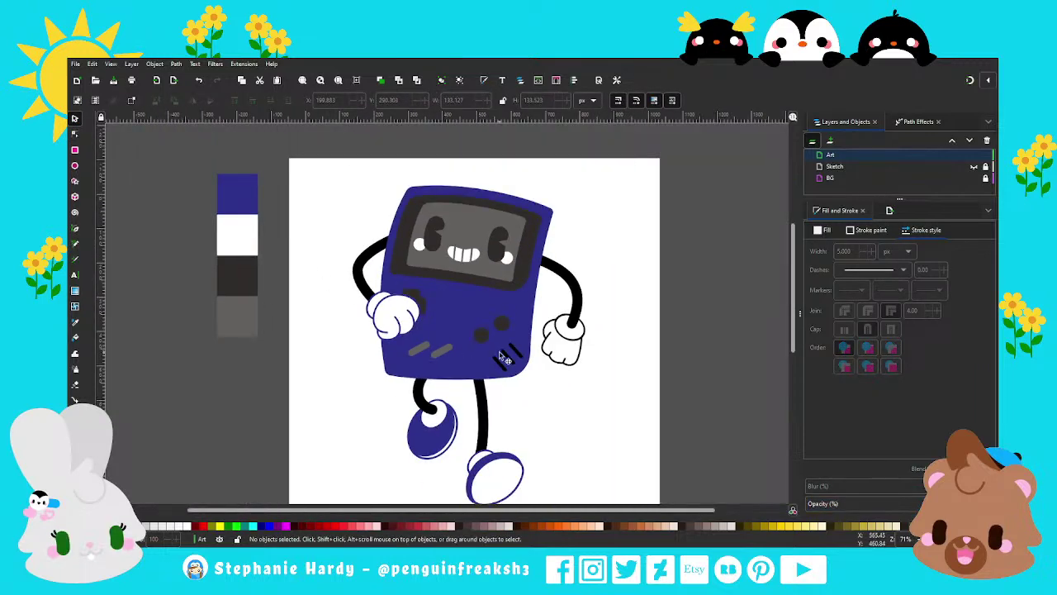
Step: Select all right-glove parts and recolour their outlines navy
scroll(552, 354, "up", 2, "ctrl")
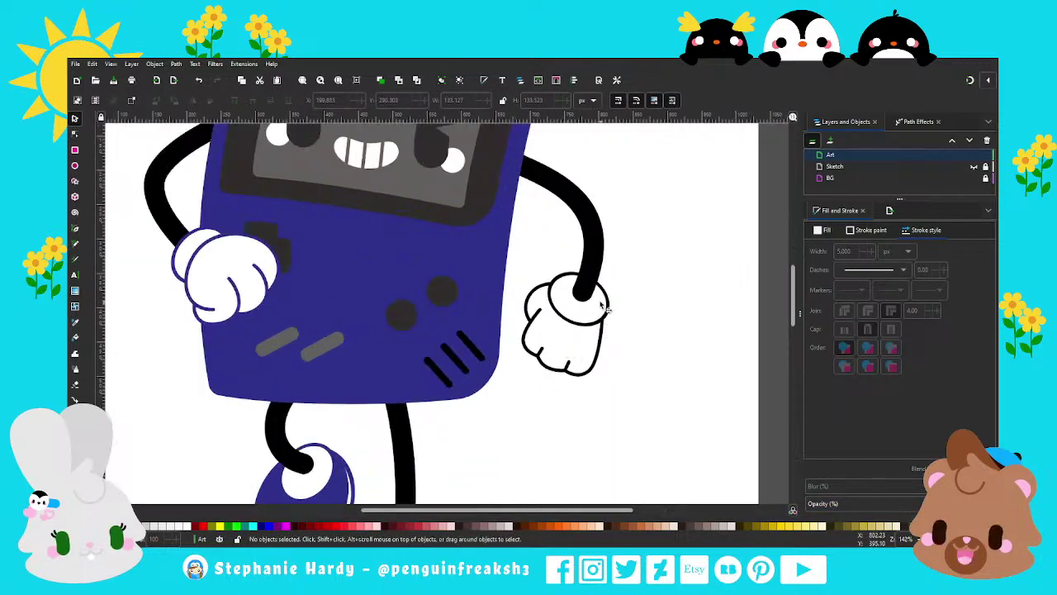
scroll(616, 299, "down", 1, "ctrl")
scroll(627, 295, "down", 1, "ctrl")
scroll(628, 300, "up", 2, "ctrl")
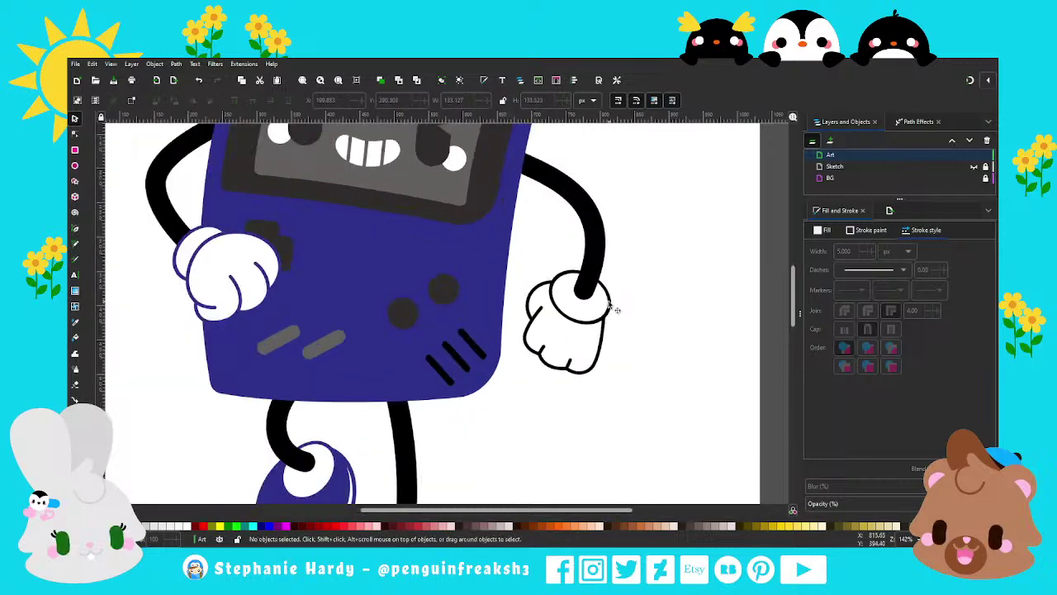
left_click(609, 293)
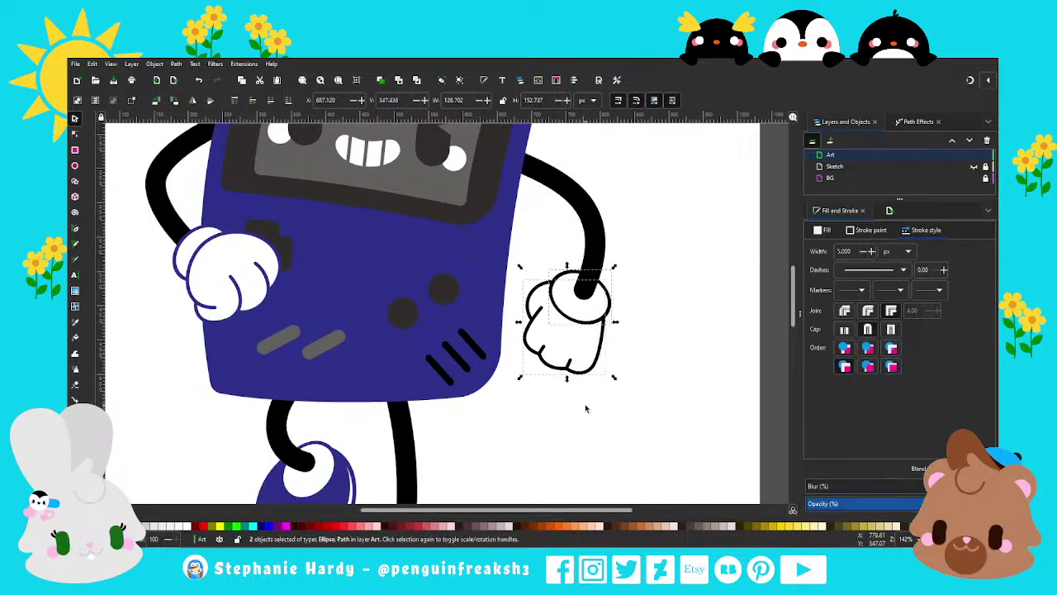
left_click_drag(586, 408, 537, 340)
left_click(868, 230)
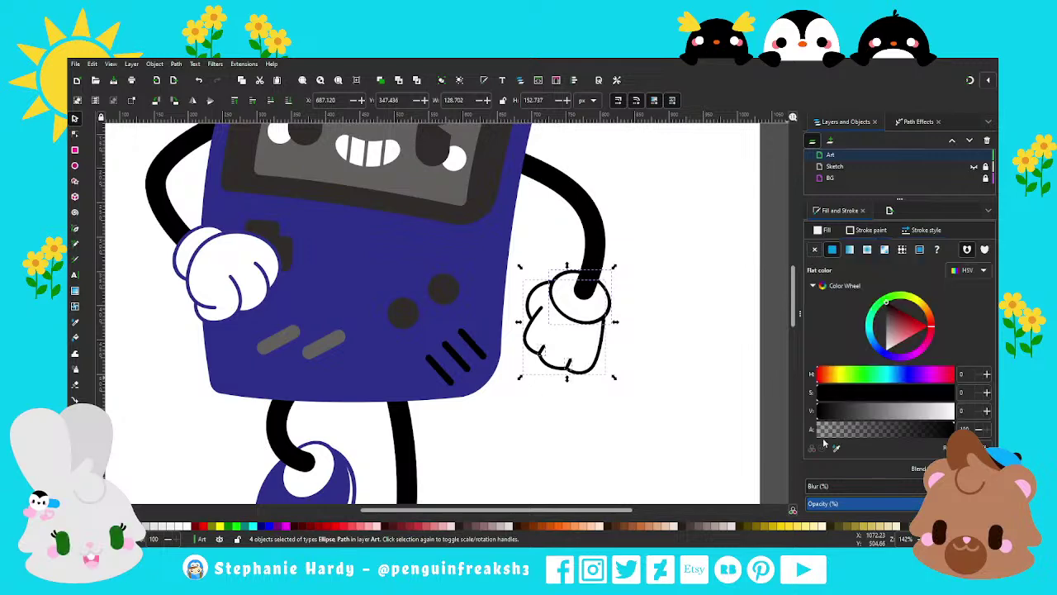
left_click(650, 314)
Step: Bulge the right glove's right side outward with the Node tool
scroll(650, 314, "down", 1, "ctrl")
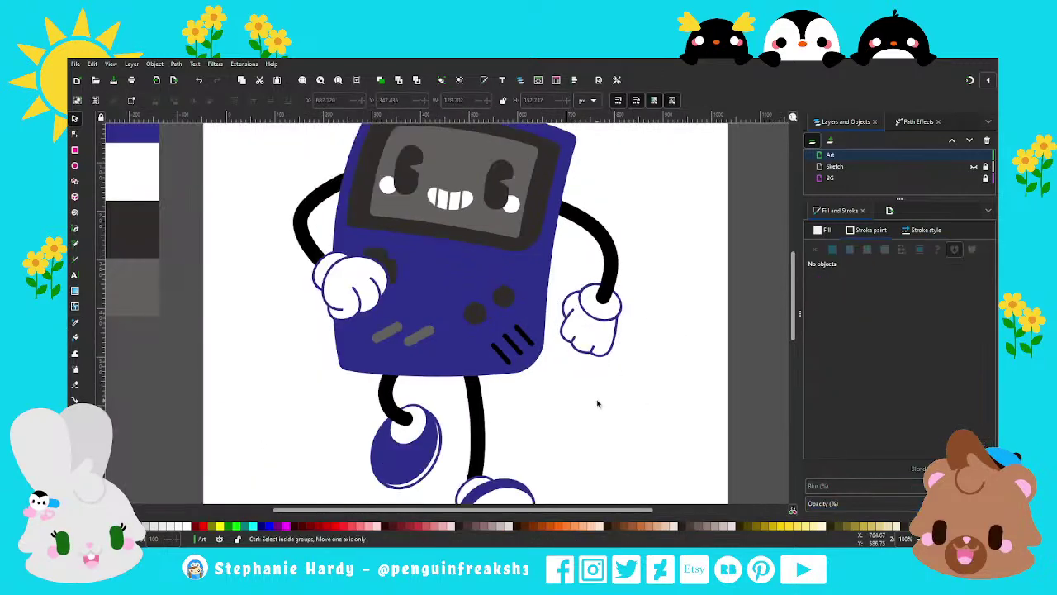
scroll(595, 388, "down", 1, "ctrl")
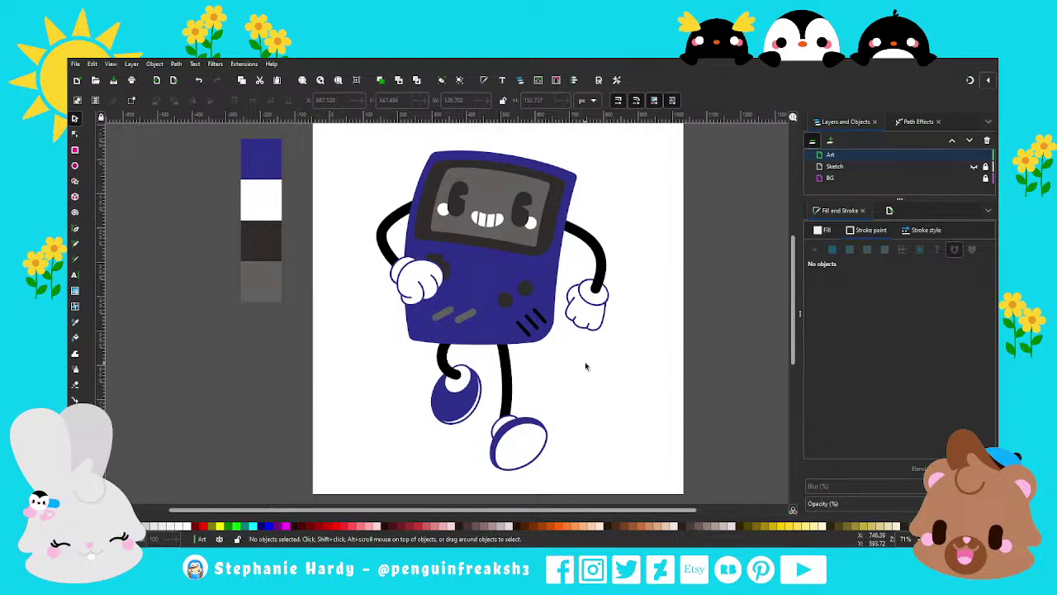
scroll(611, 310, "up", 3, "ctrl")
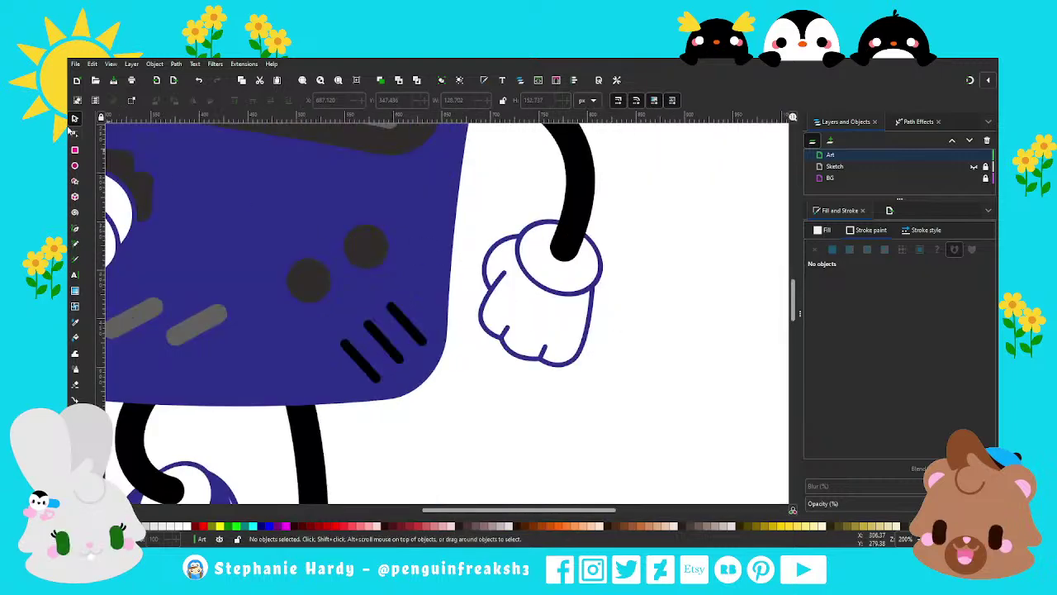
key("n")
left_click(590, 312)
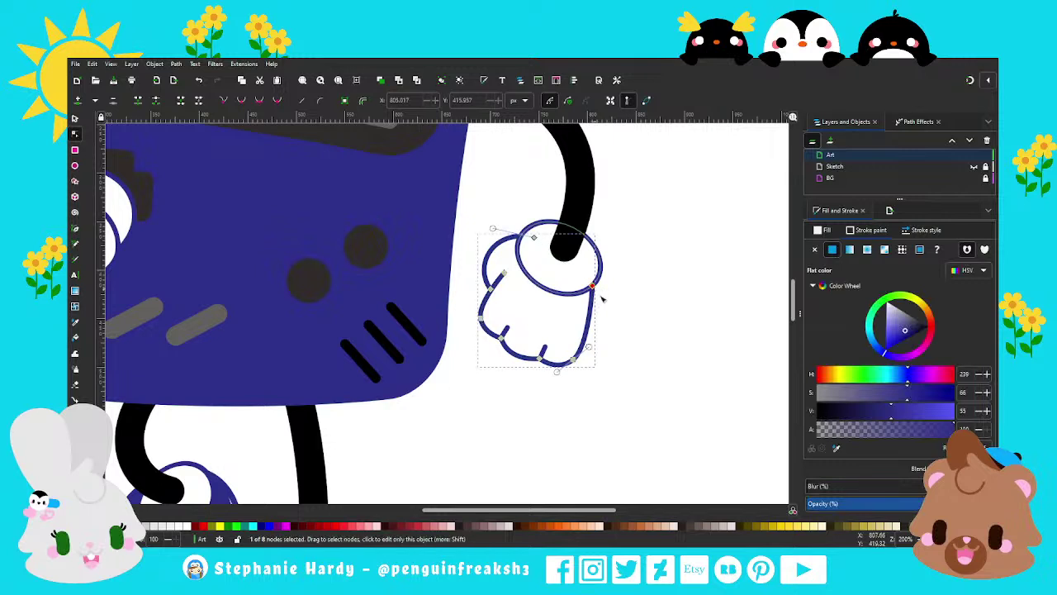
left_click_drag(599, 291, 598, 314)
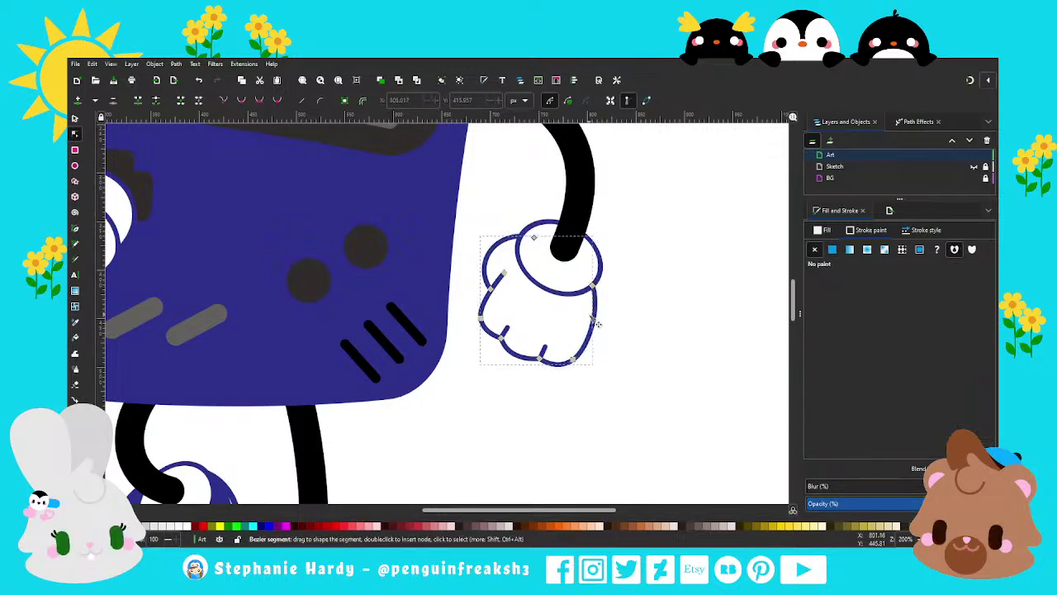
key("s")
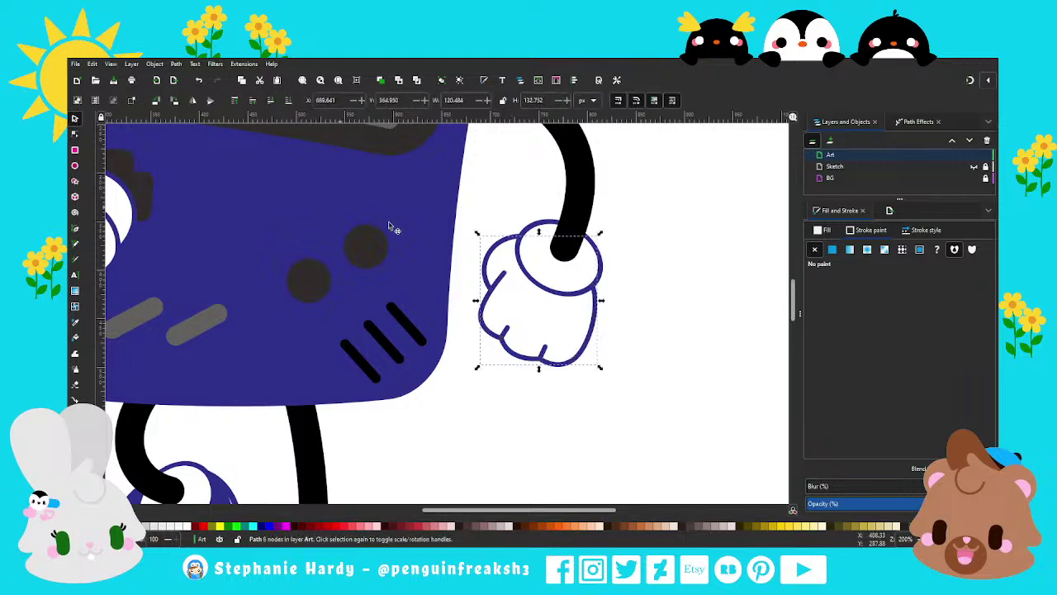
left_click(661, 307)
scroll(661, 307, "down", 3)
scroll(619, 333, "down", 1)
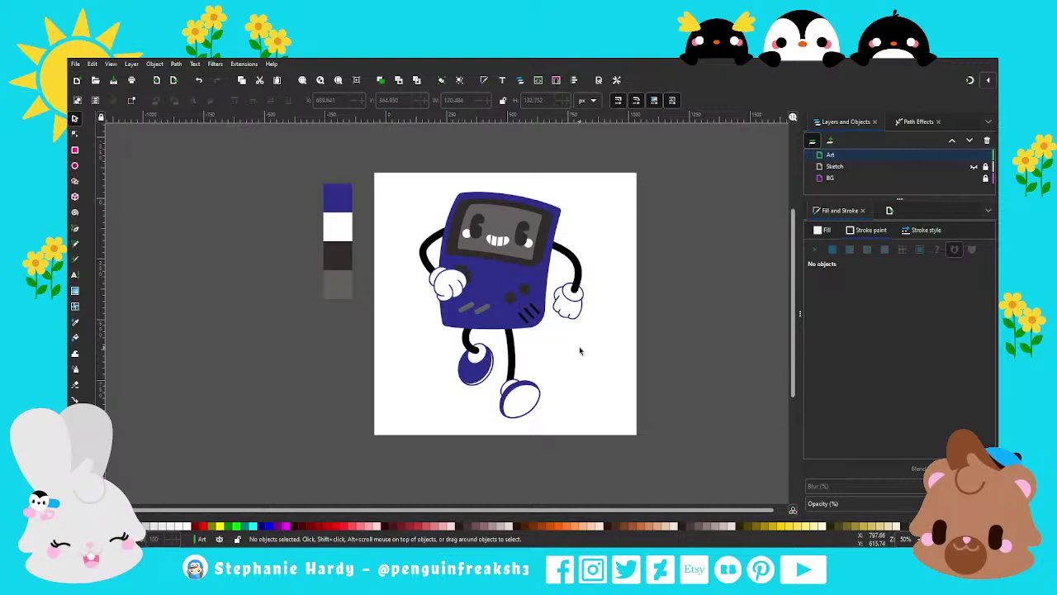
Step: Widen the right sneaker's white toe by reshaping the top-right curve of its navy rim ellipse
scroll(533, 436, "up", 4)
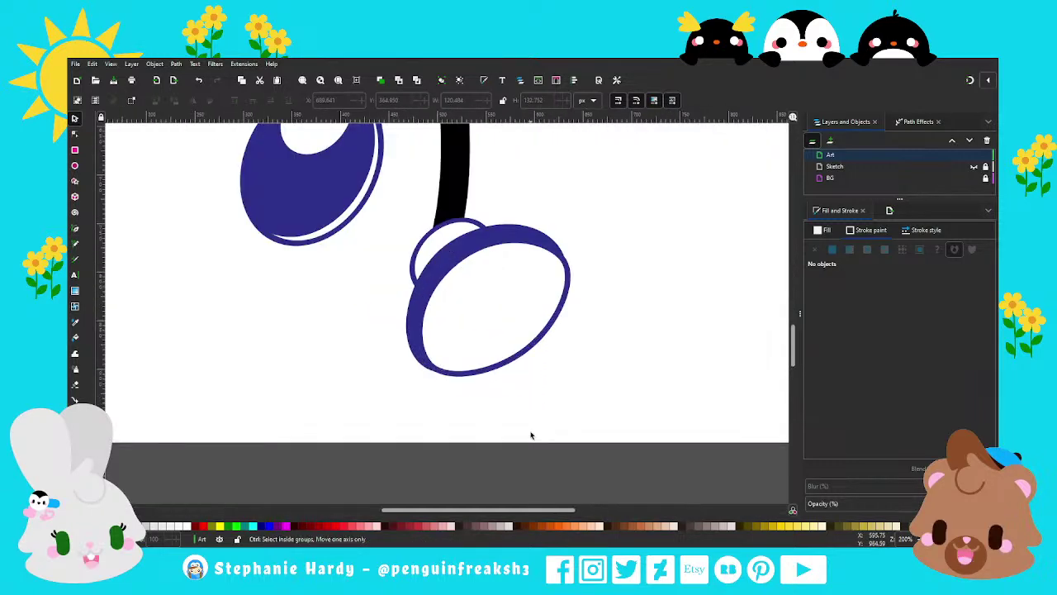
scroll(508, 279, "up", 1)
key("n")
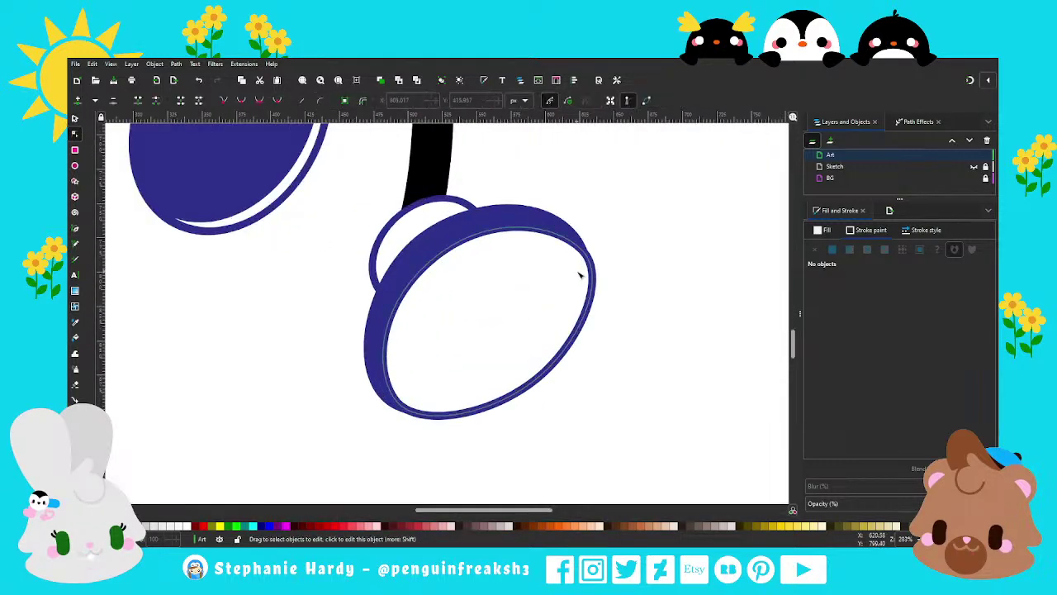
left_click(591, 266)
left_click_drag(605, 275, 600, 278)
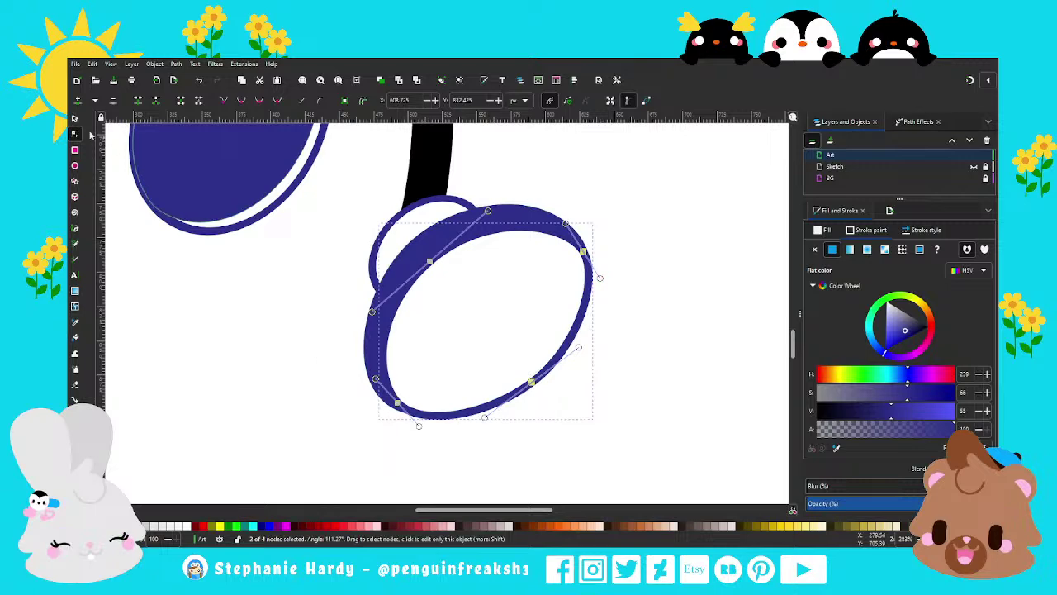
key("s")
key("Escape")
Step: Begin a short straight Pen line diagonally across the white sneaker's sole
scroll(573, 404, "down", 2)
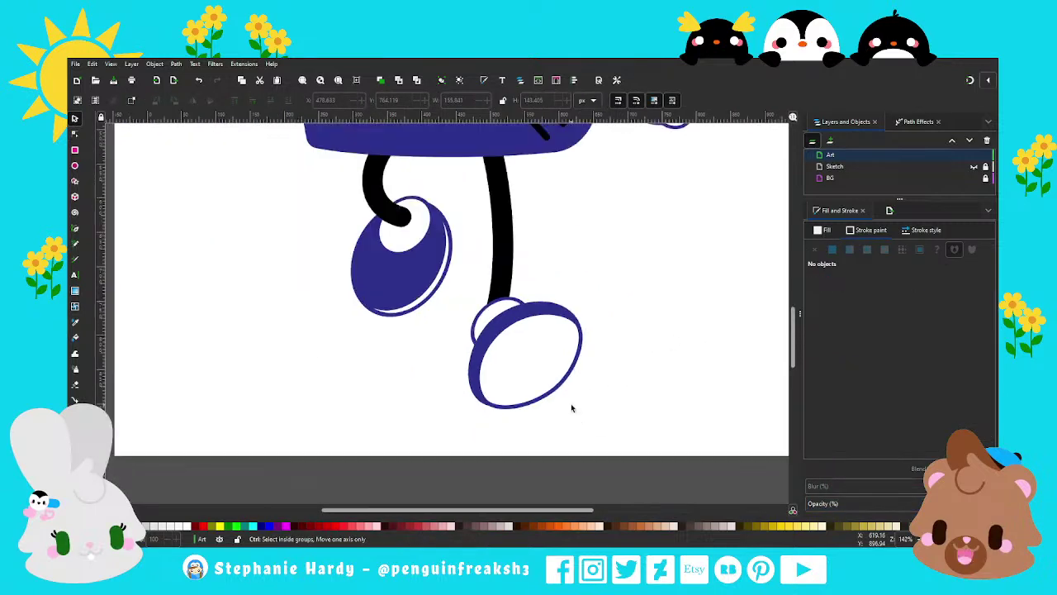
scroll(573, 404, "down", 1)
scroll(573, 404, "up", 2)
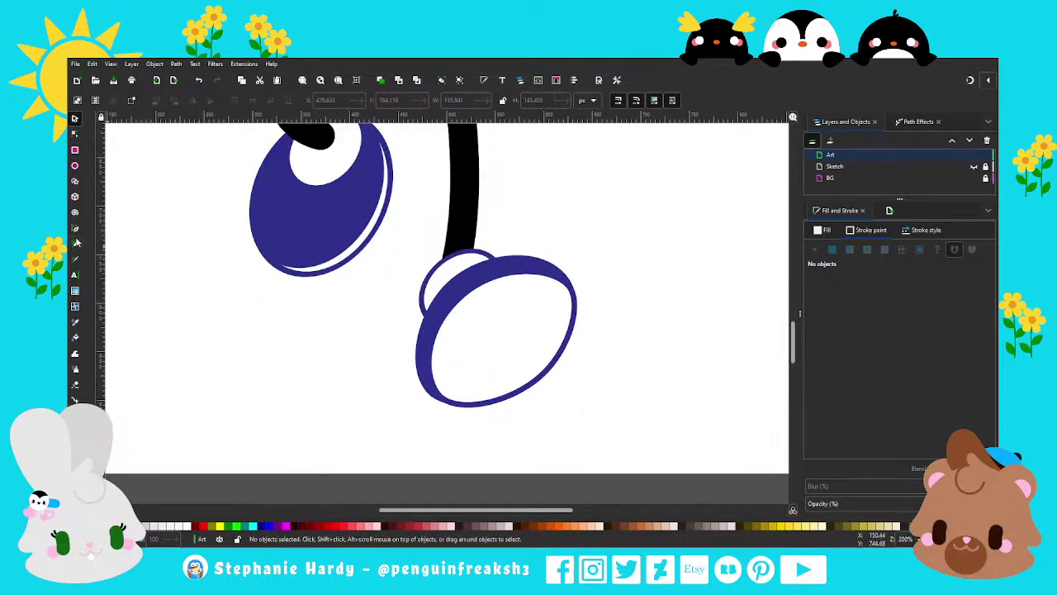
left_click(74, 228)
left_click(454, 349)
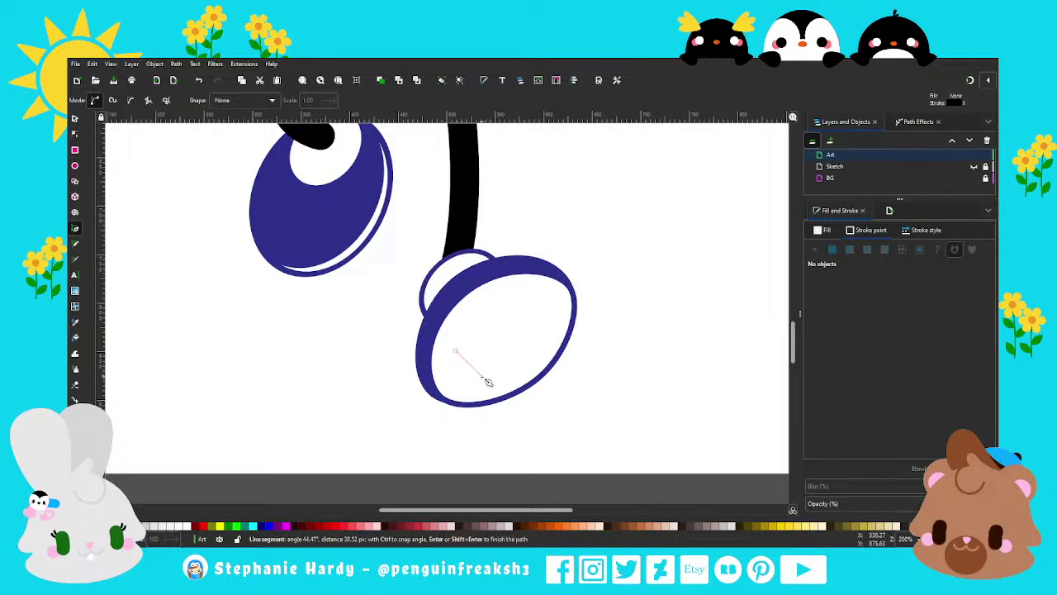
Step: Finish the short diagonal line and colour it the sneaker's navy with the Dropper
double_click(484, 378)
left_click(836, 448)
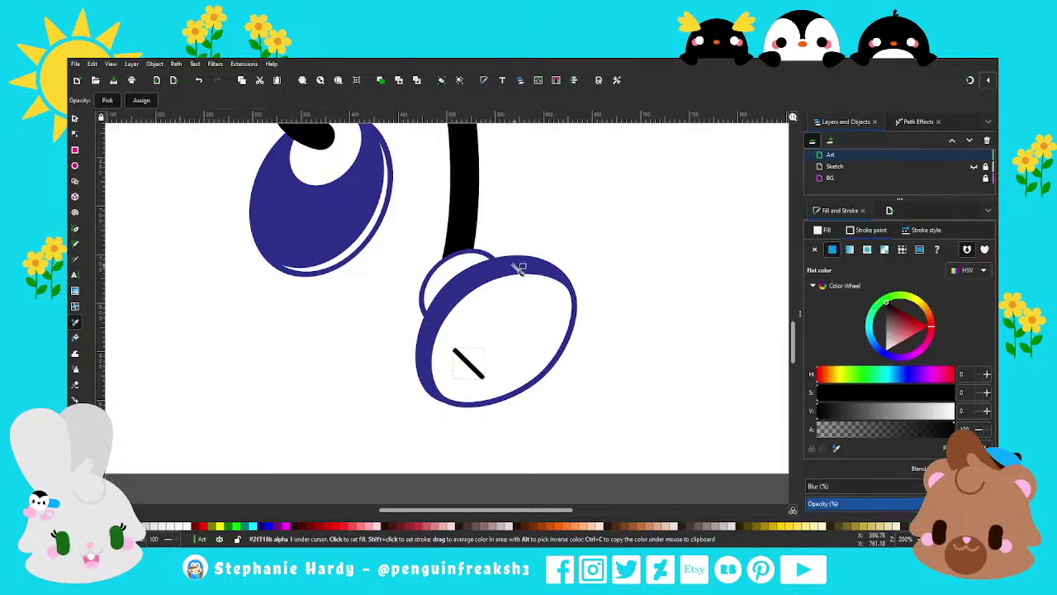
left_click(261, 233)
Step: Duplicate the navy line twice, shifting copies up-right to form three parallel stripes
left_click(75, 119)
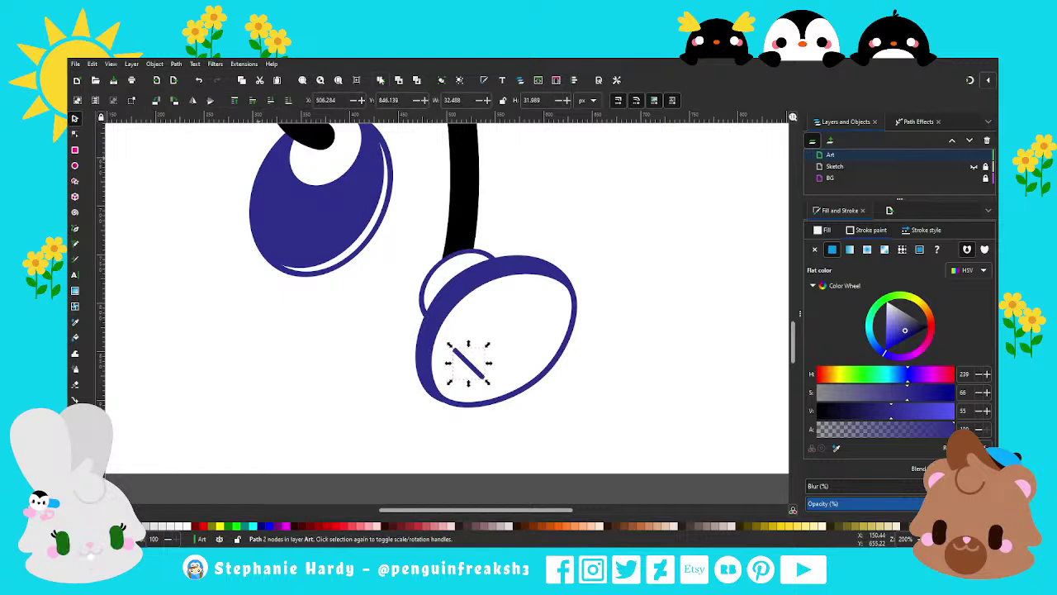
key("ctrl+d")
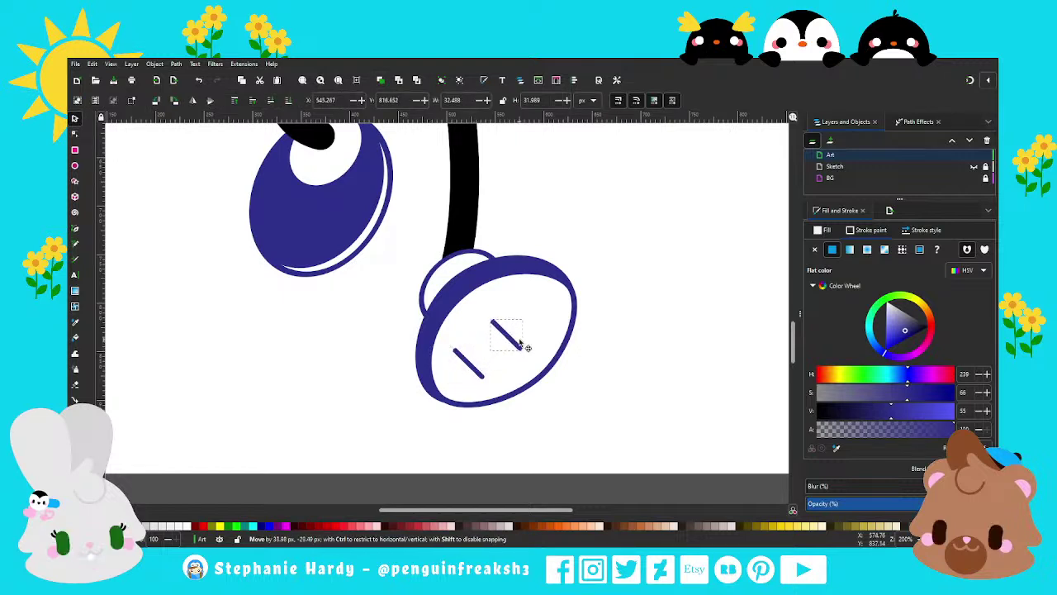
mouse_move(472, 376)
left_mouse_down()
mouse_move(510, 347)
mouse_move(497, 378)
mouse_move(547, 317)
left_mouse_up()
key("ctrl+d")
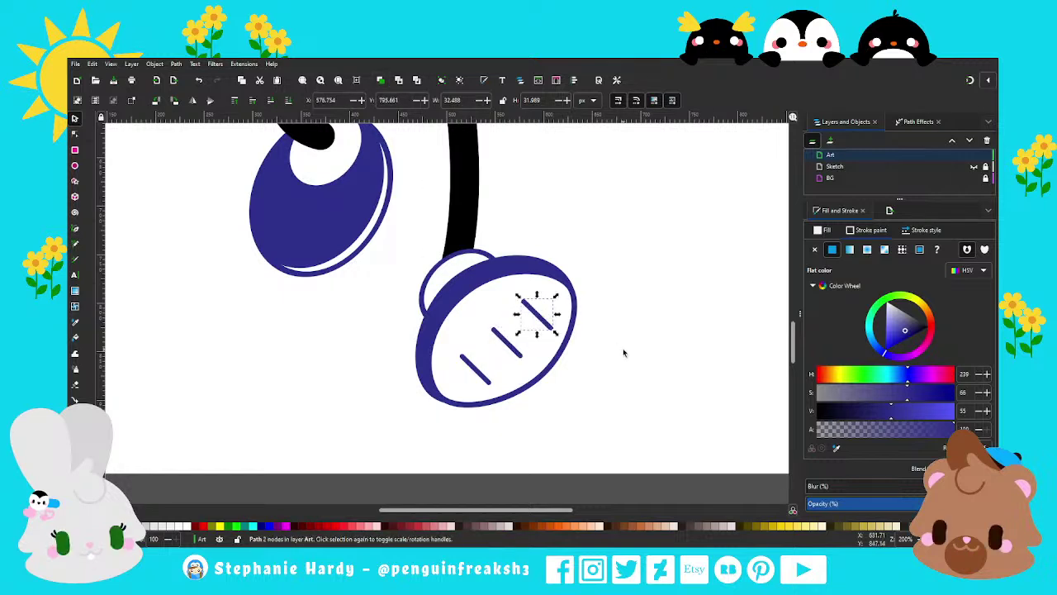
left_click(512, 419)
scroll(513, 419, "down", 3)
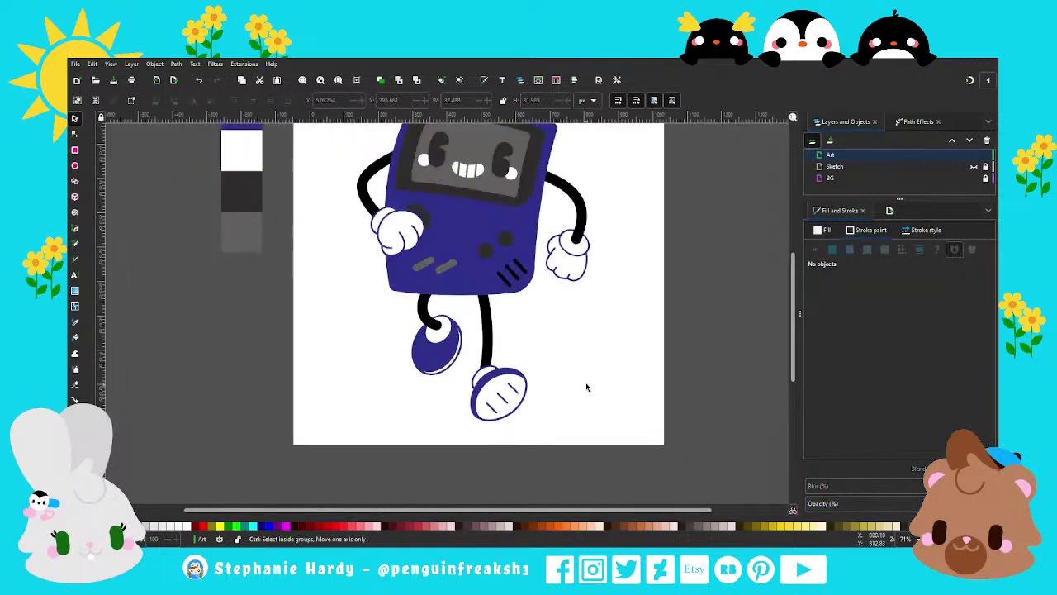
scroll(586, 386, "down", 1)
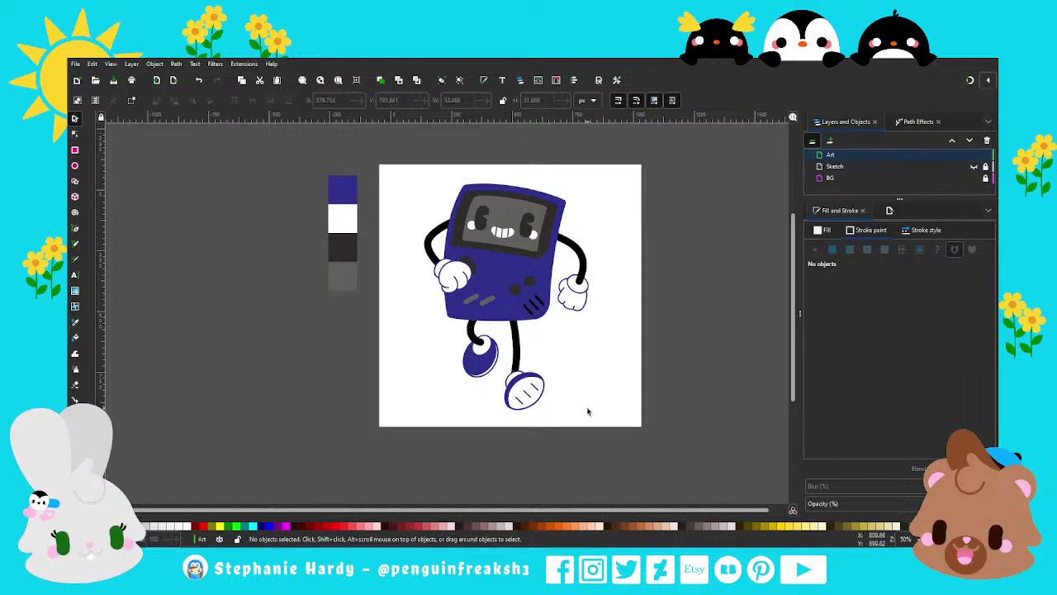
Step: Select all parts of the white sneaker and nudge it slightly upward
left_click_drag(554, 428, 497, 363)
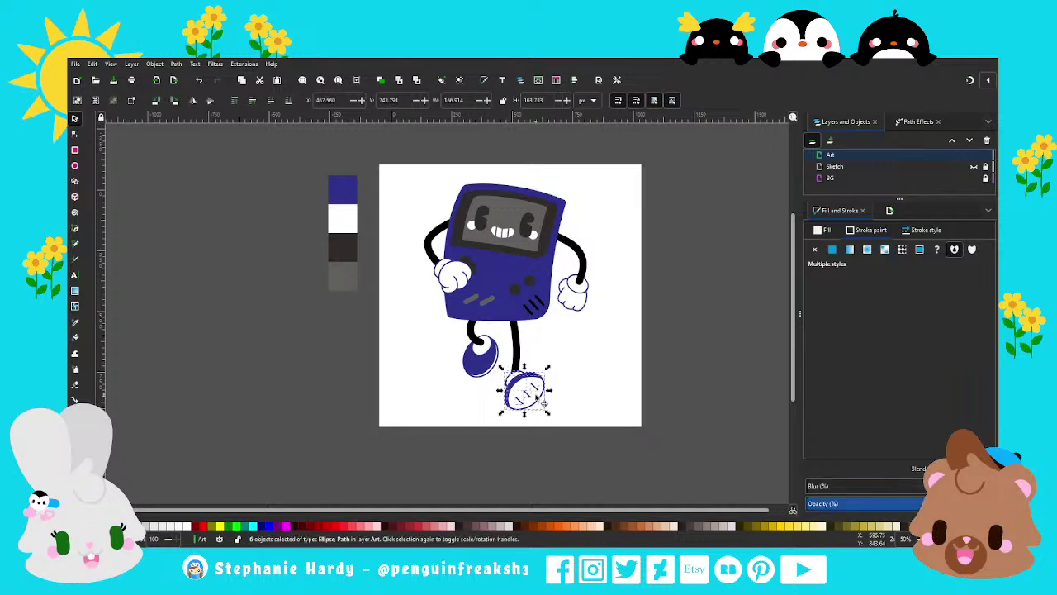
left_click_drag(544, 405, 543, 396)
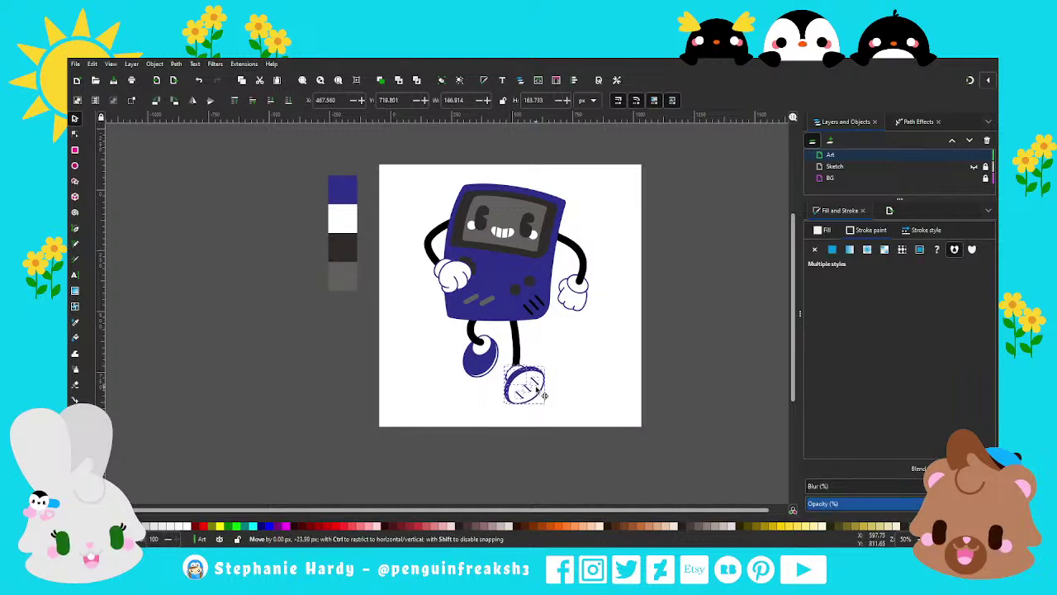
left_click(538, 447)
scroll(606, 420, "up", 1)
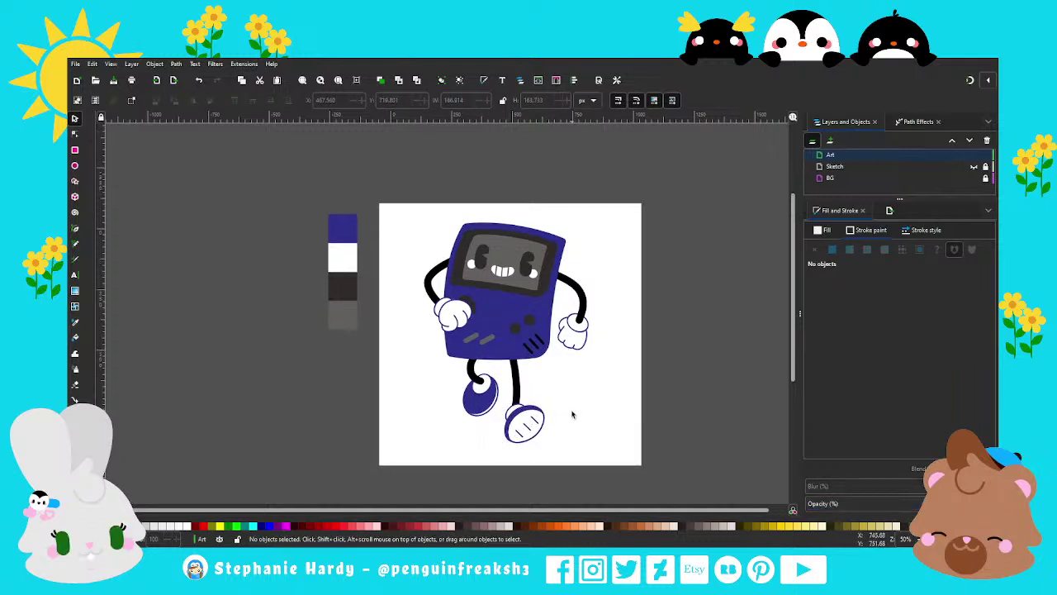
scroll(541, 454, "up", 3, "ctrl")
Step: Reshape the lower-right curve of the sneaker's outline by dragging a Bezier handle
left_click(74, 133)
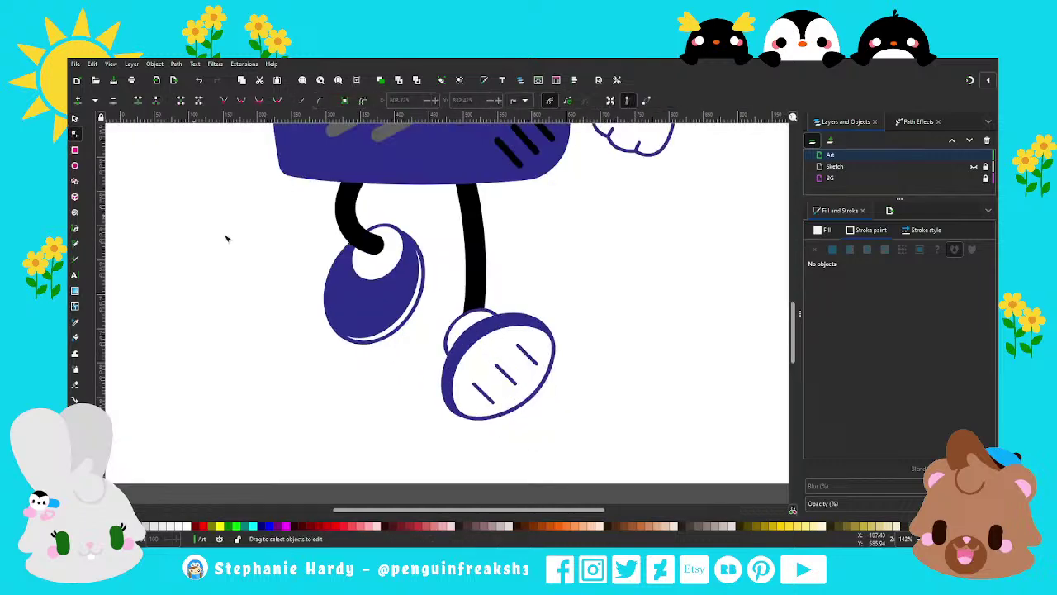
scroll(522, 413, "up", 1, "ctrl")
scroll(522, 405, "up", 1, "ctrl")
left_click(526, 383)
left_click(527, 380)
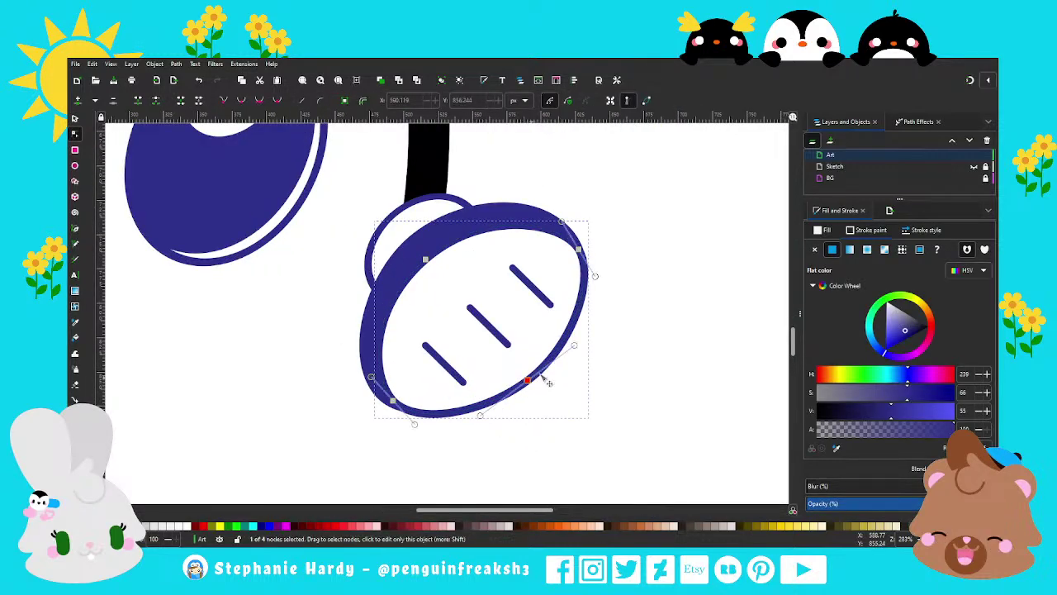
left_click_drag(574, 345, 577, 341)
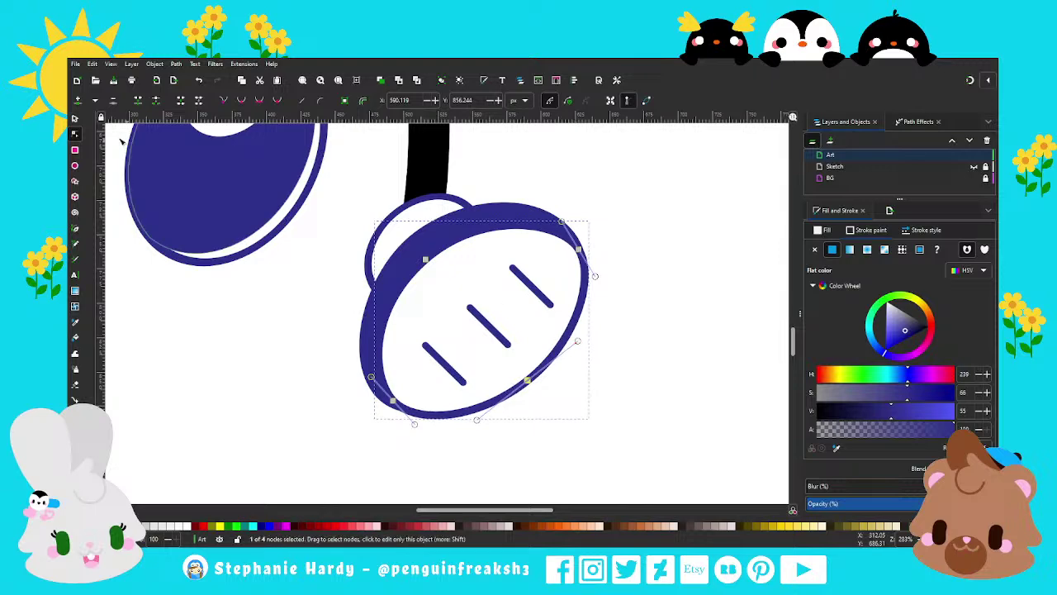
left_click(74, 118)
left_click(298, 408)
scroll(541, 425, "down", 1, "ctrl")
scroll(540, 428, "down", 2, "ctrl")
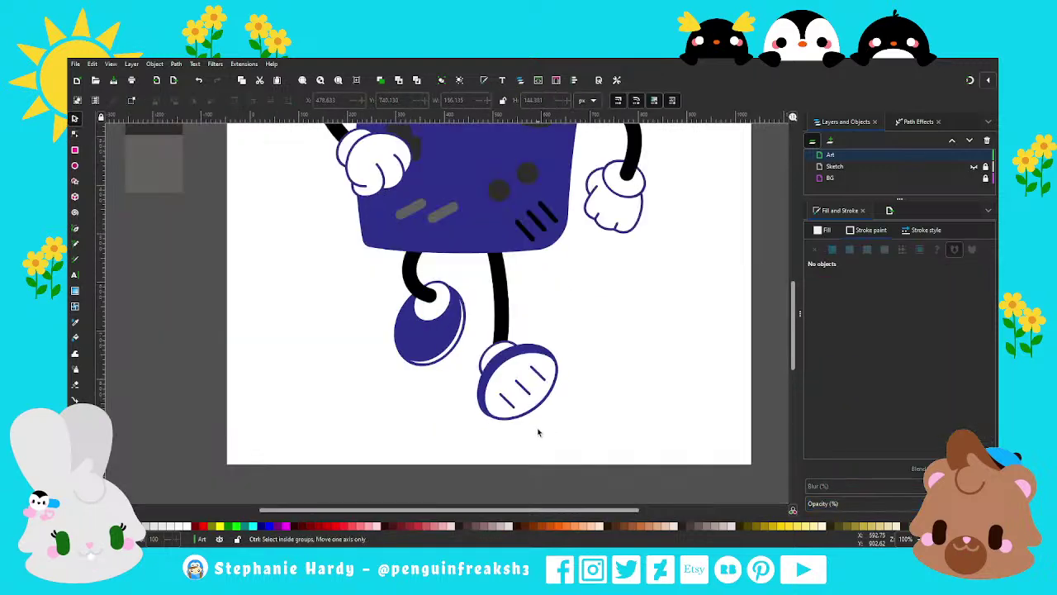
scroll(538, 431, "down", 1, "ctrl")
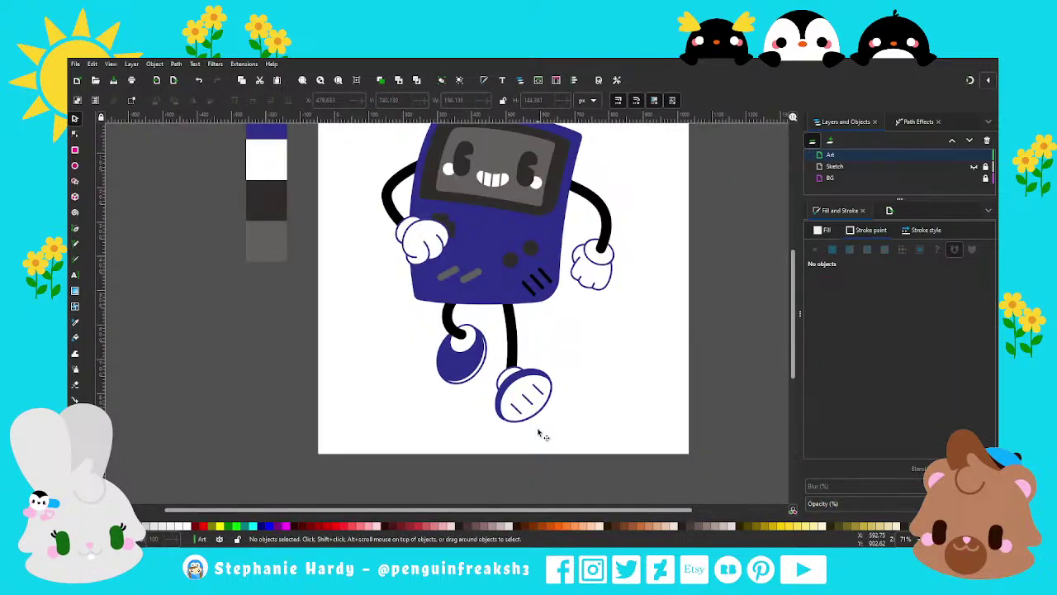
scroll(539, 433, "up", 3, "ctrl")
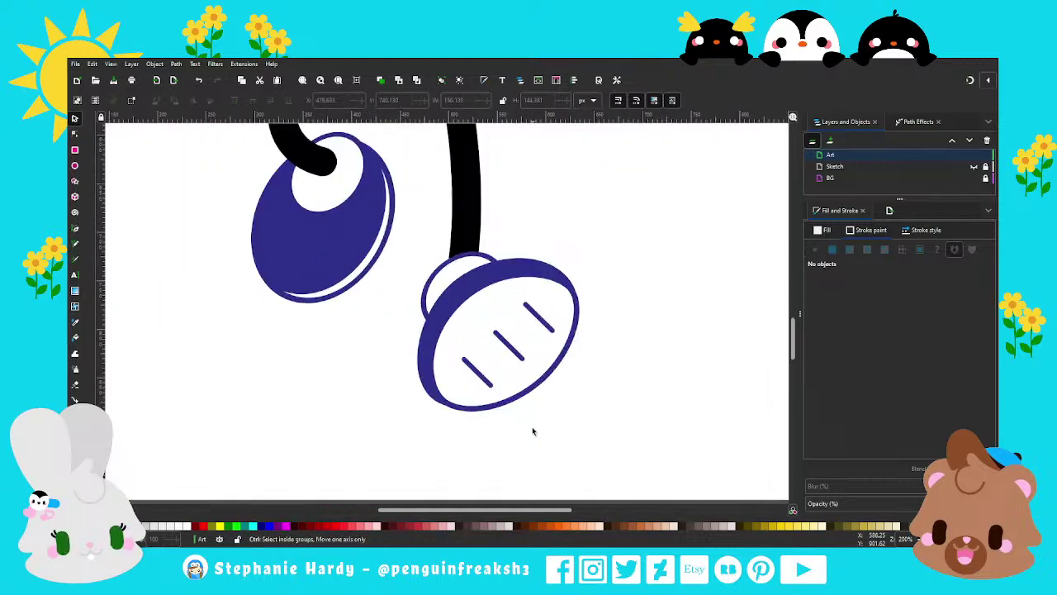
Step: Reselect the sneaker outline's lower-right node for inspection, then deselect
left_click(423, 366)
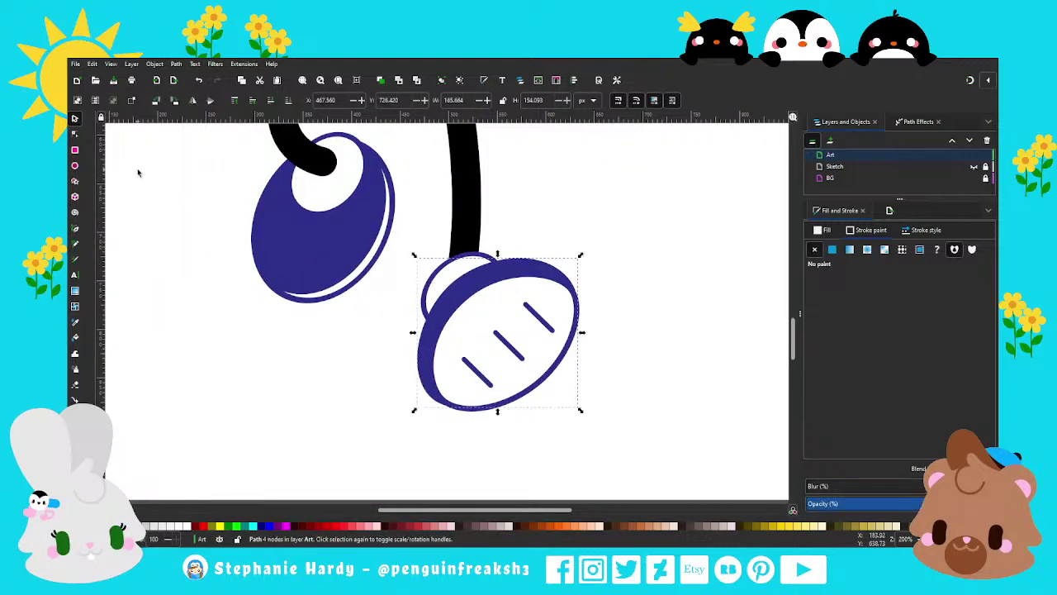
left_click(74, 134)
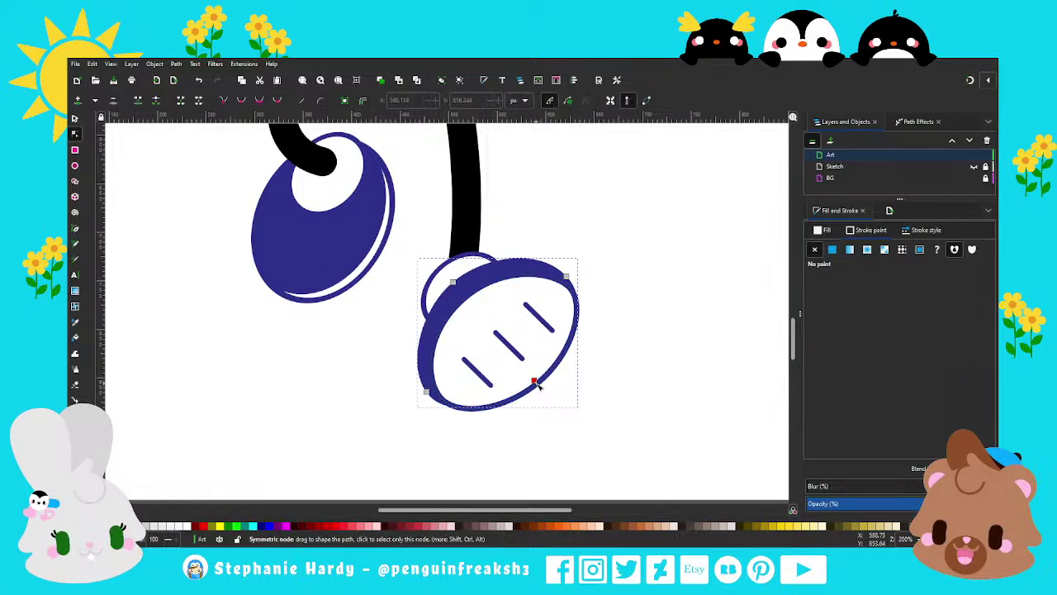
left_click(536, 381)
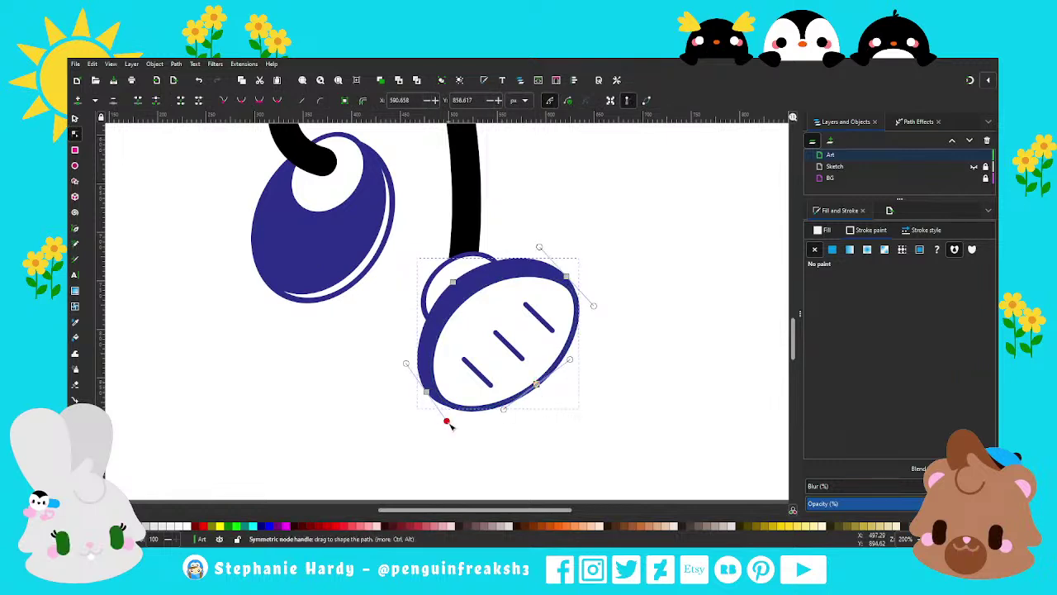
scroll(484, 425, "down", 1, "ctrl")
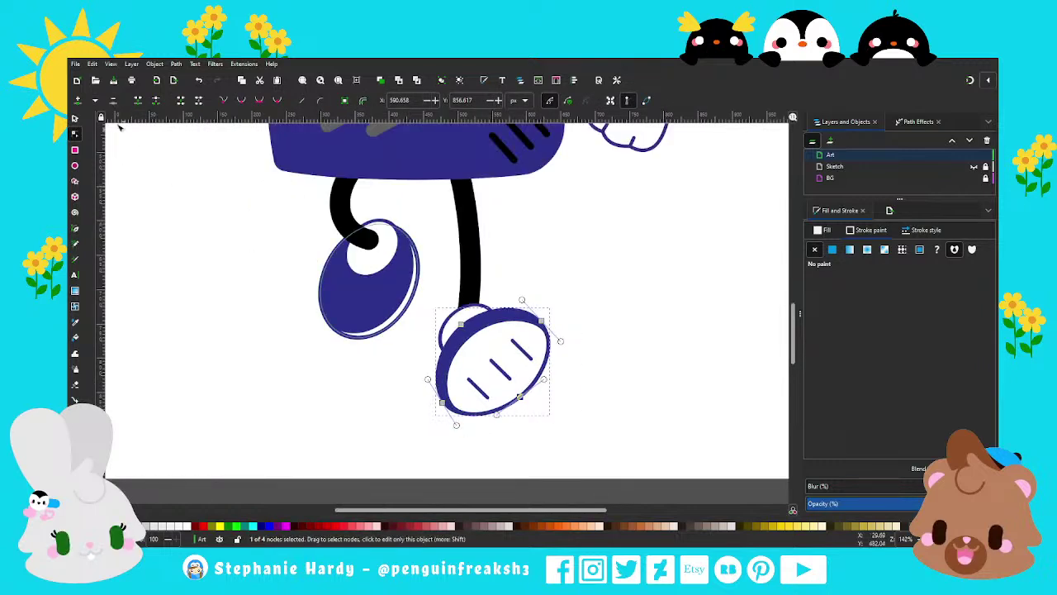
left_click(74, 118)
left_click(436, 456)
scroll(573, 440, "down", 2, "ctrl")
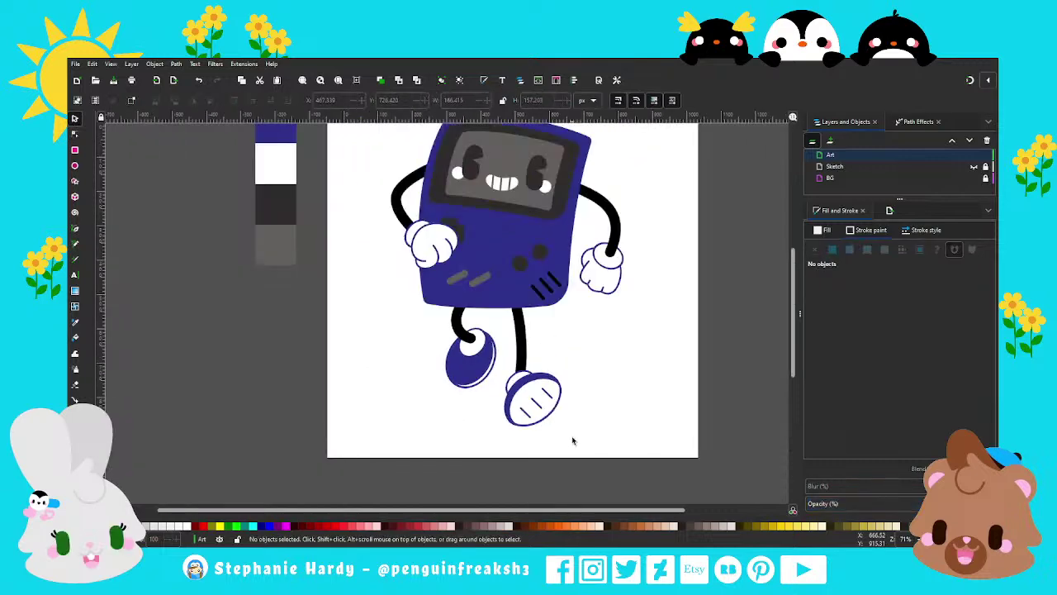
scroll(432, 432, "down", 1, "ctrl")
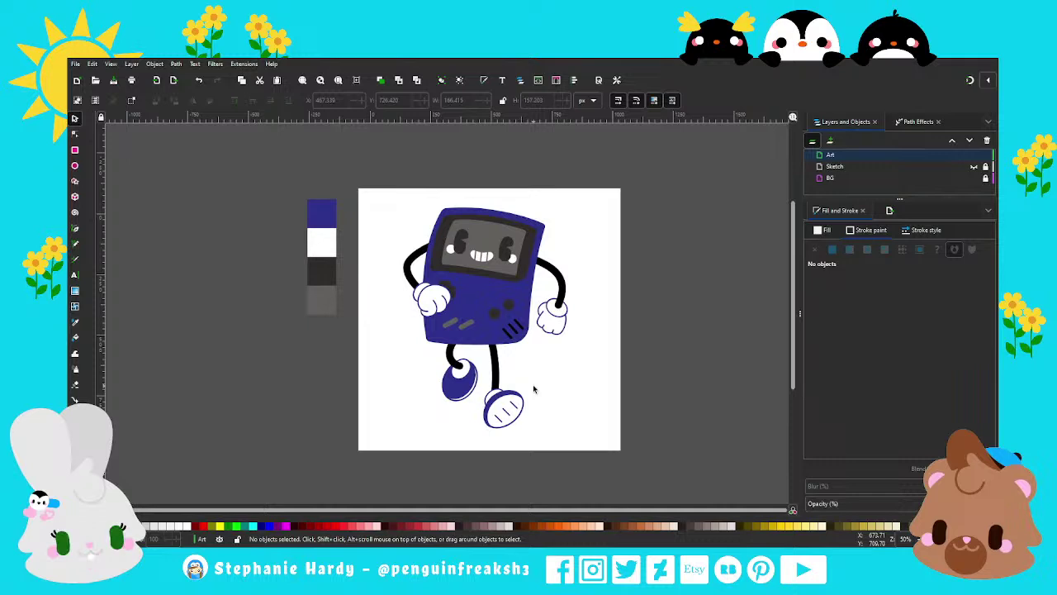
scroll(476, 376, "up", 1)
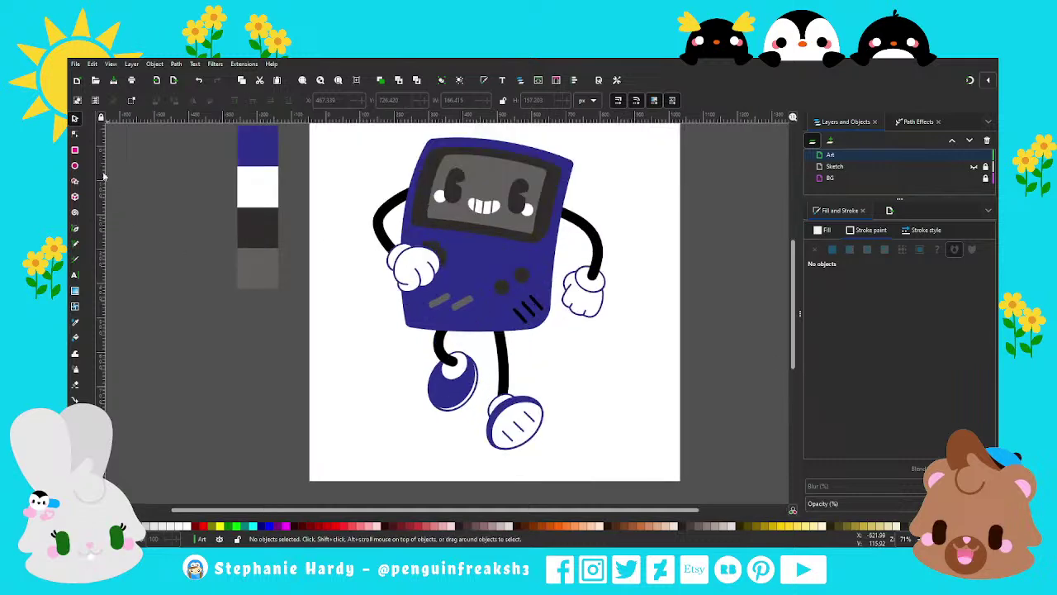
Step: Straighten the leg above the white sneaker by shifting its top node slightly left
key("n")
left_click(501, 350)
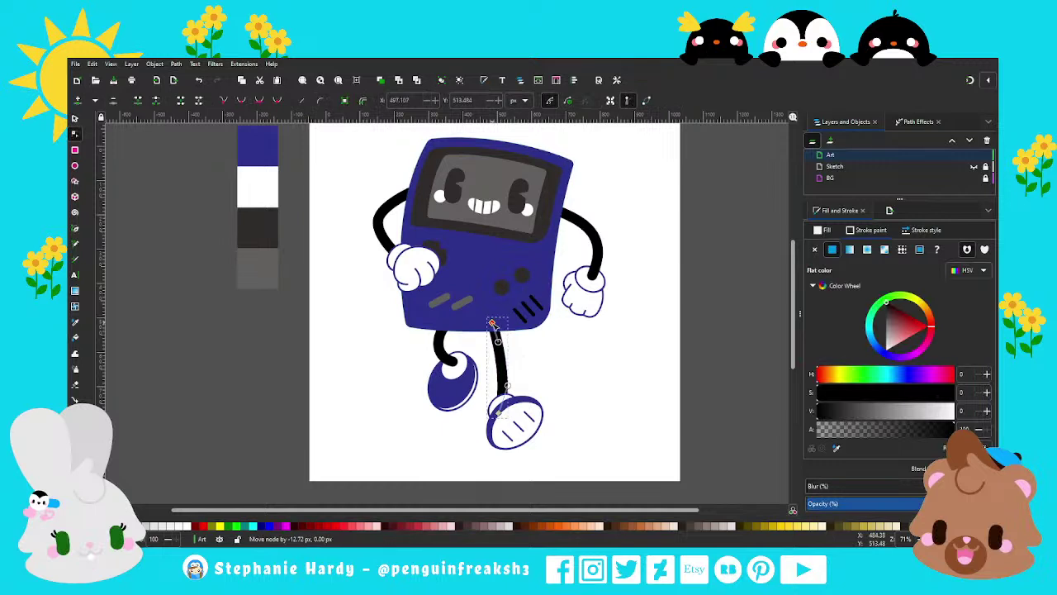
left_click_drag(499, 344, 497, 347)
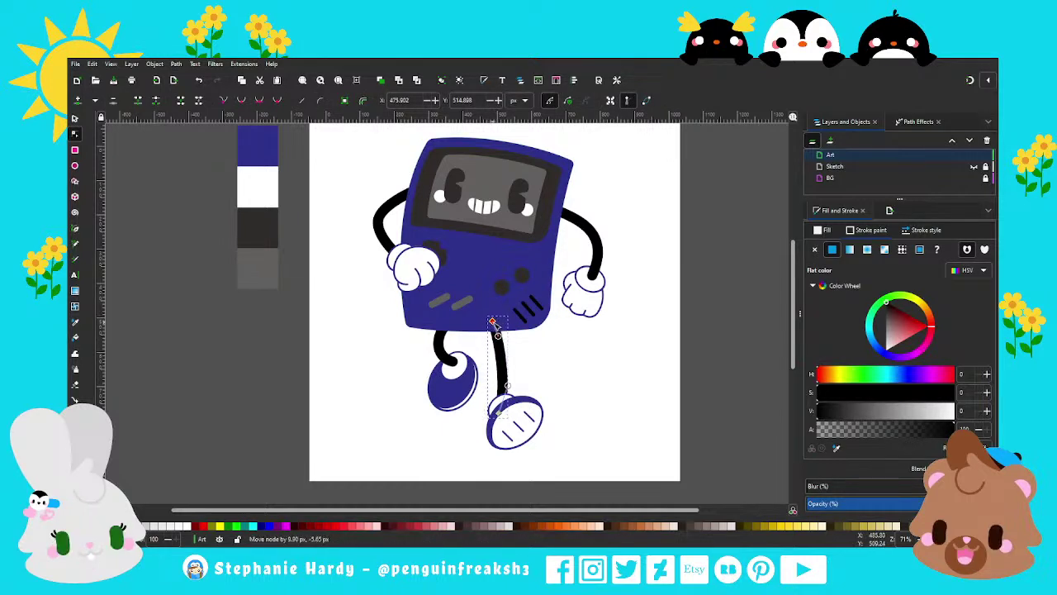
left_click(290, 352)
key("s")
Step: Select all six parts of the white sneaker
scroll(523, 397, "down", 1)
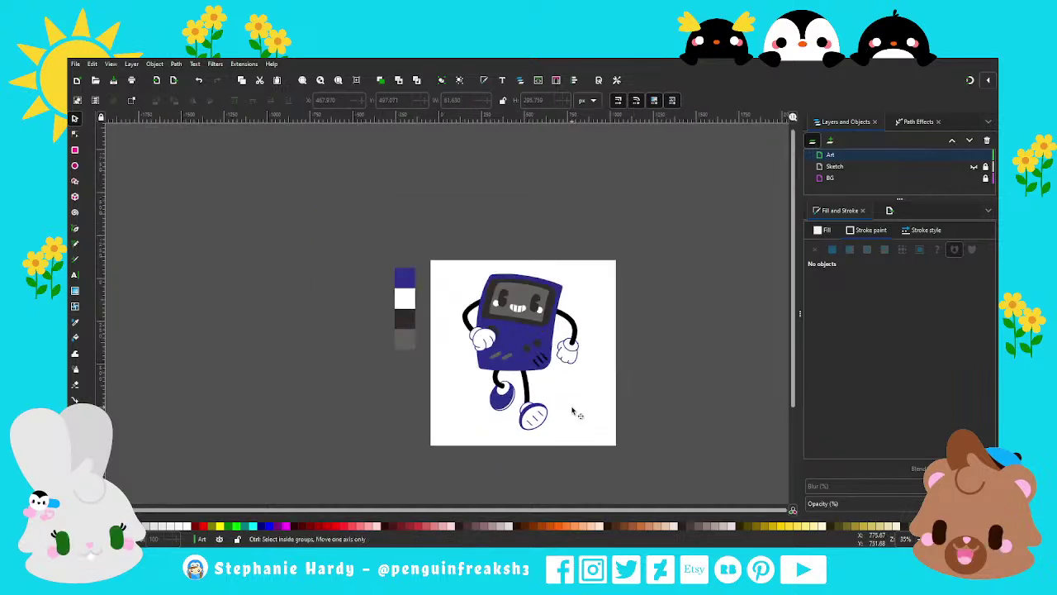
scroll(572, 407, "down", 1)
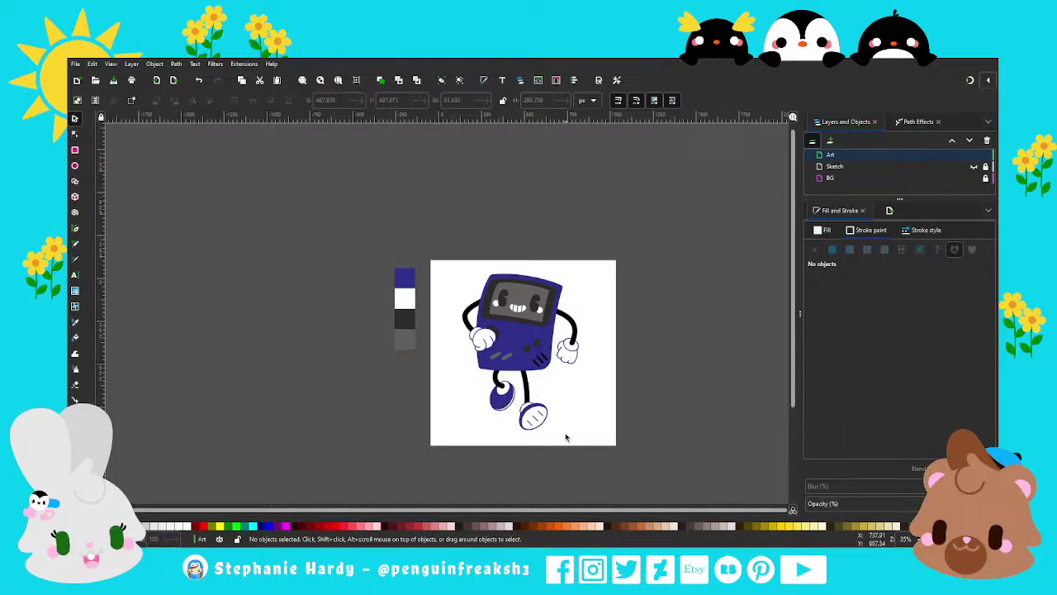
scroll(550, 432, "up", 1)
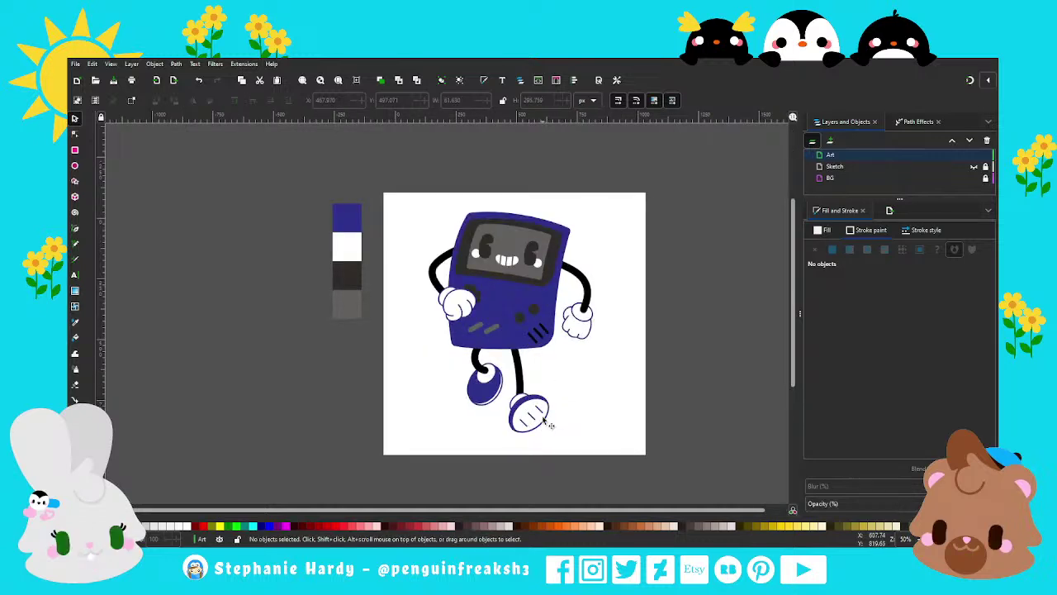
scroll(546, 438, "up", 2)
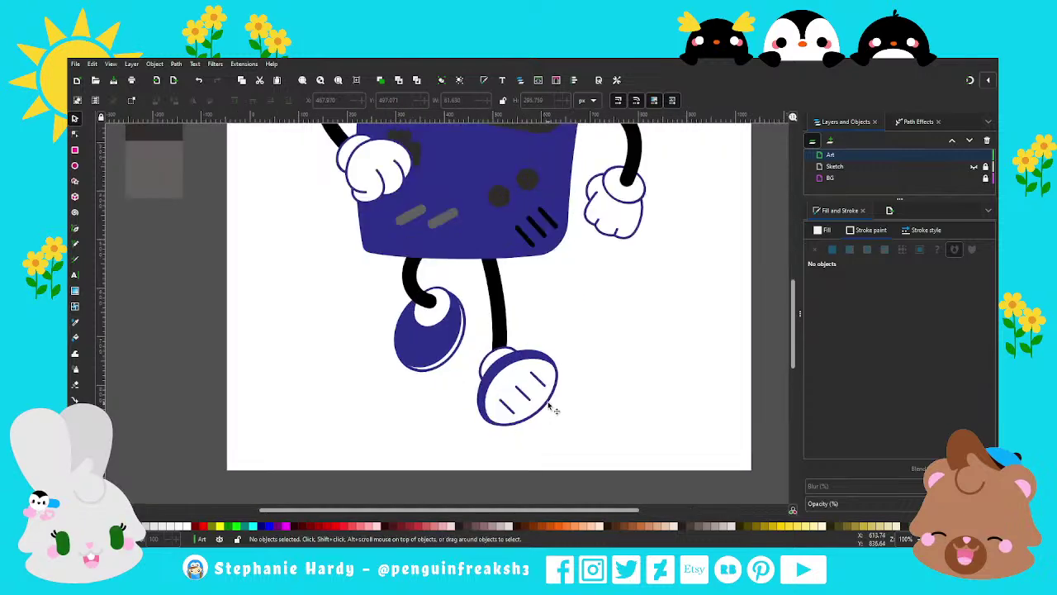
scroll(549, 442, "down", 1)
mouse_move(584, 451)
left_mouse_down()
mouse_move(495, 371)
mouse_move(489, 351)
left_mouse_up()
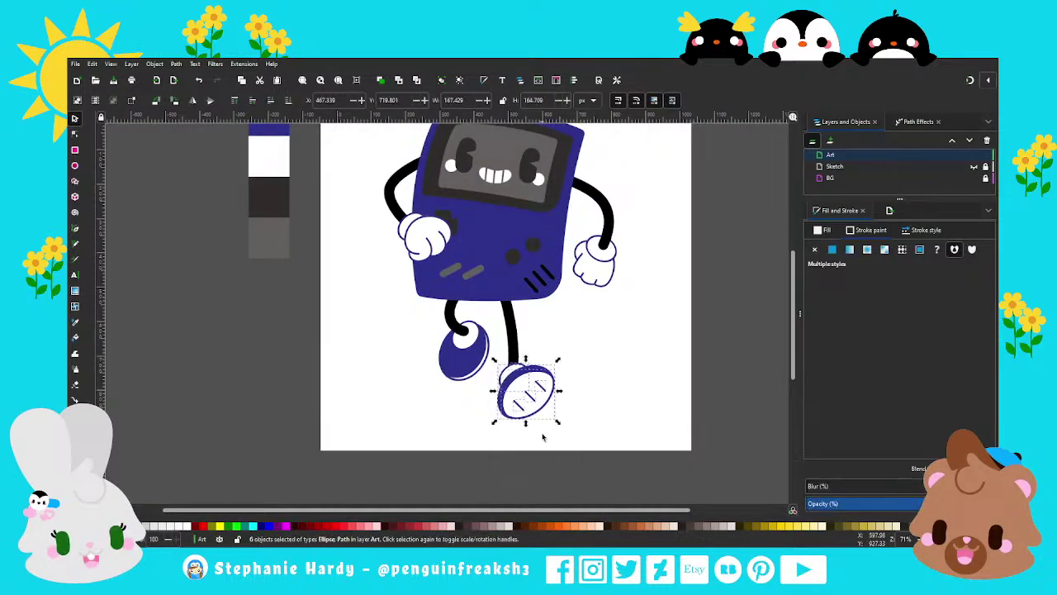
Step: Delete the white sneaker and place a horizontally flipped copy of the navy sneaker under the other leg
key("Delete")
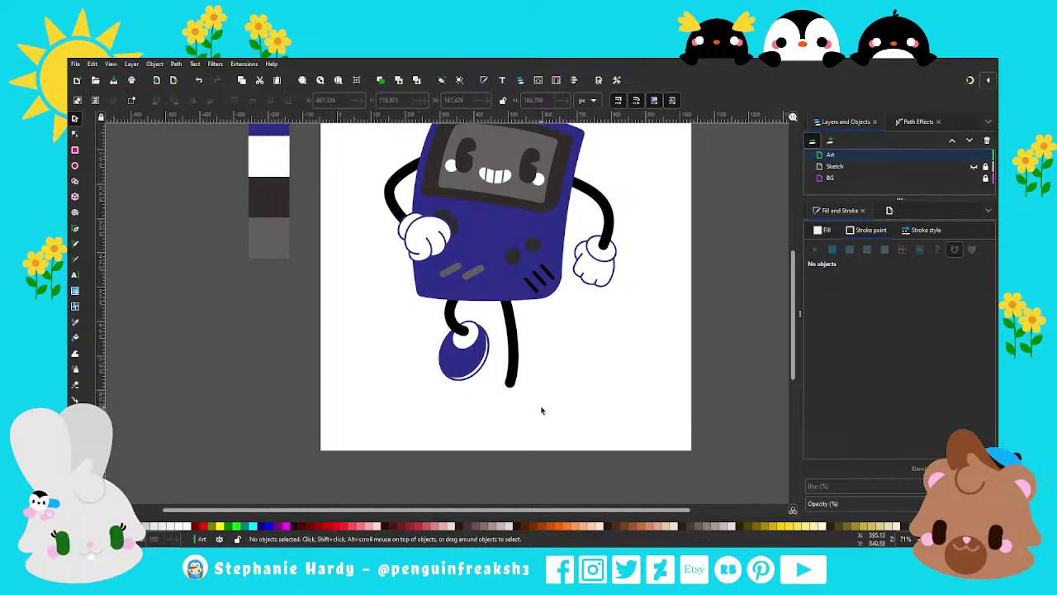
scroll(429, 388, "up", 1)
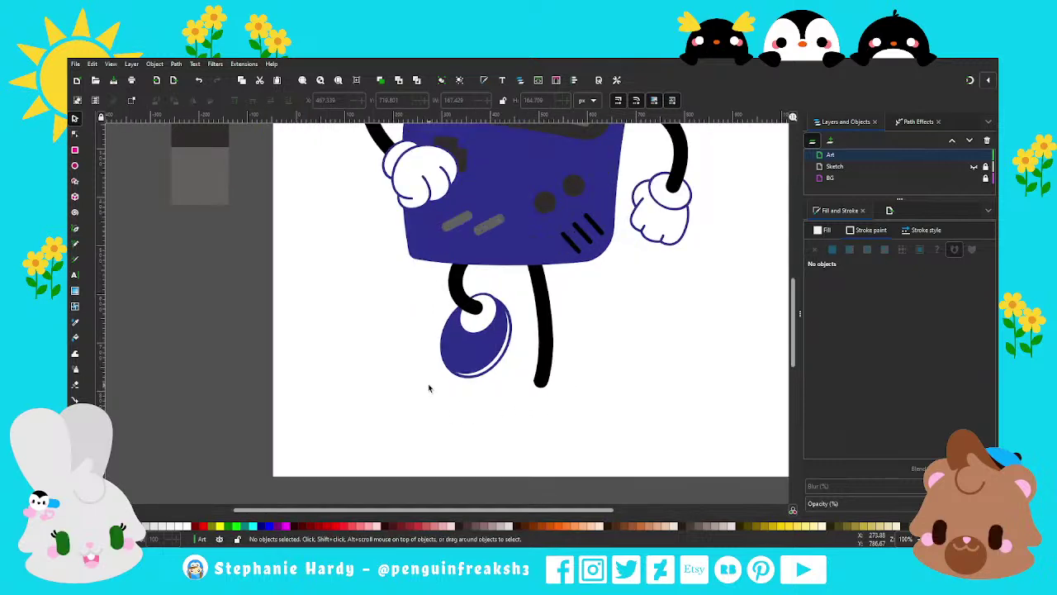
left_click(471, 373)
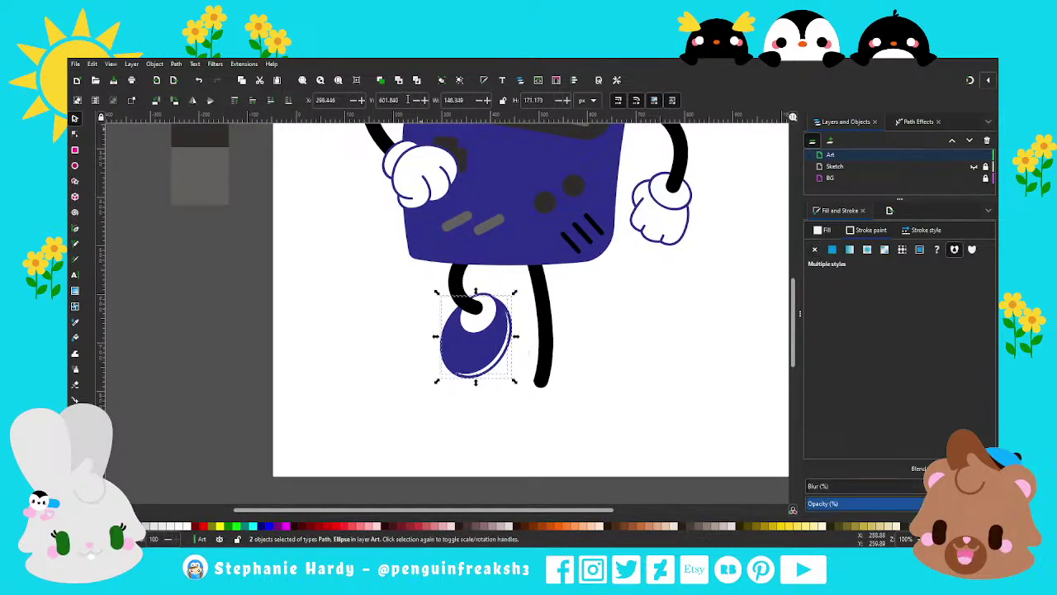
key("ctrl+d")
left_click_drag(475, 335, 551, 397)
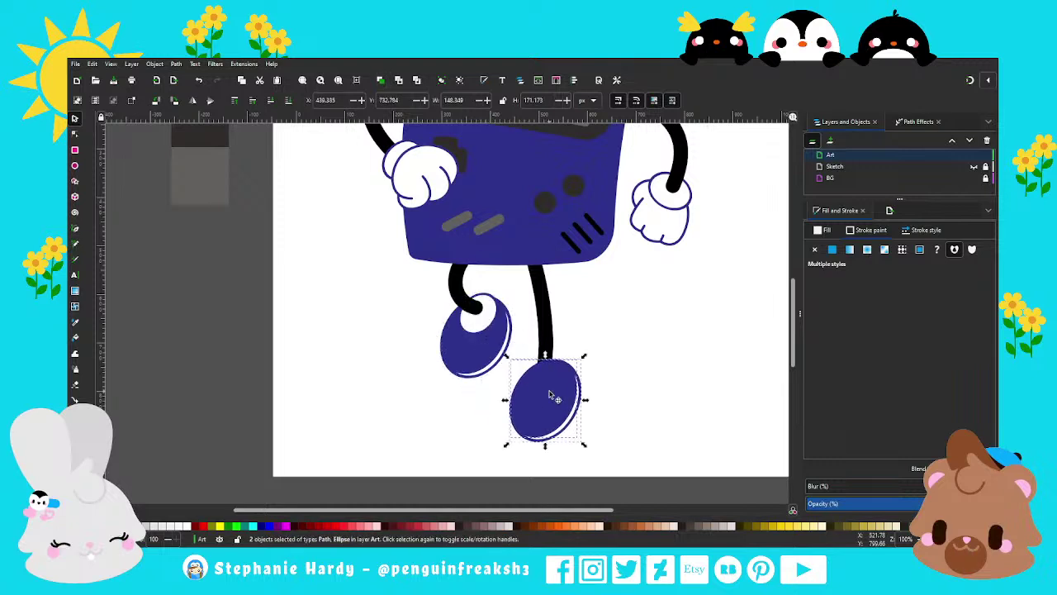
key("h")
Step: Tilt the mirrored navy sneaker slightly and move it up against the leg
left_click(552, 396)
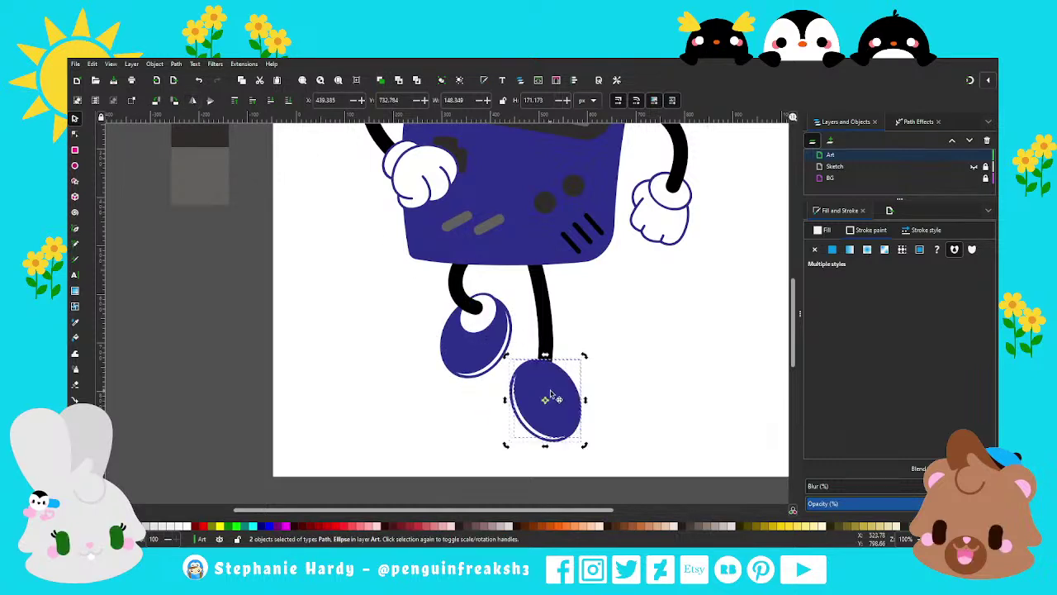
mouse_move(585, 400)
left_mouse_down()
mouse_move(597, 408)
mouse_move(600, 337)
mouse_move(582, 353)
mouse_move(582, 374)
mouse_move(605, 351)
left_mouse_up()
left_click(595, 370)
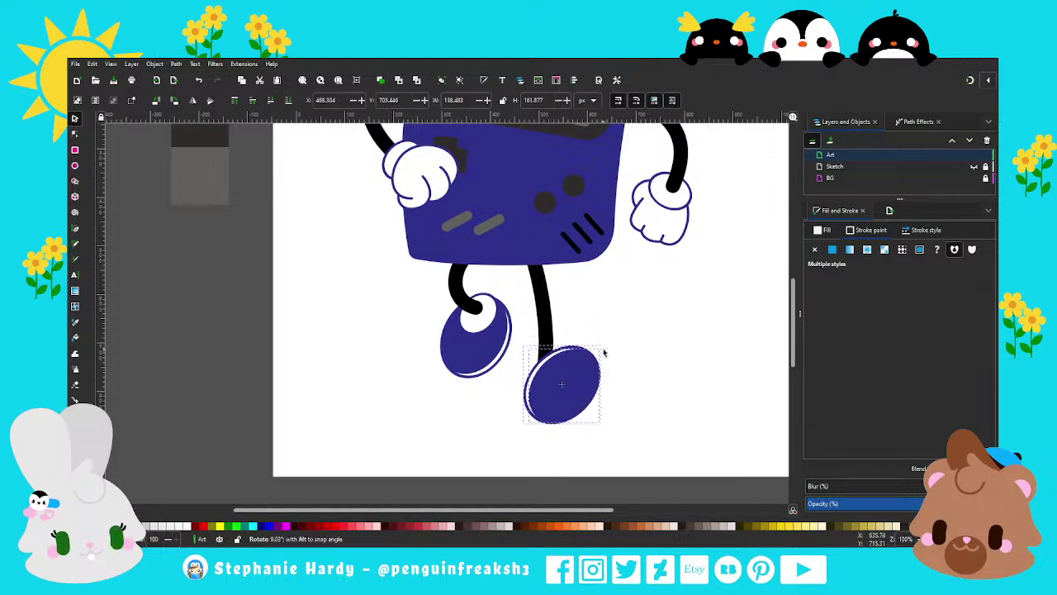
scroll(582, 376, "down", 1)
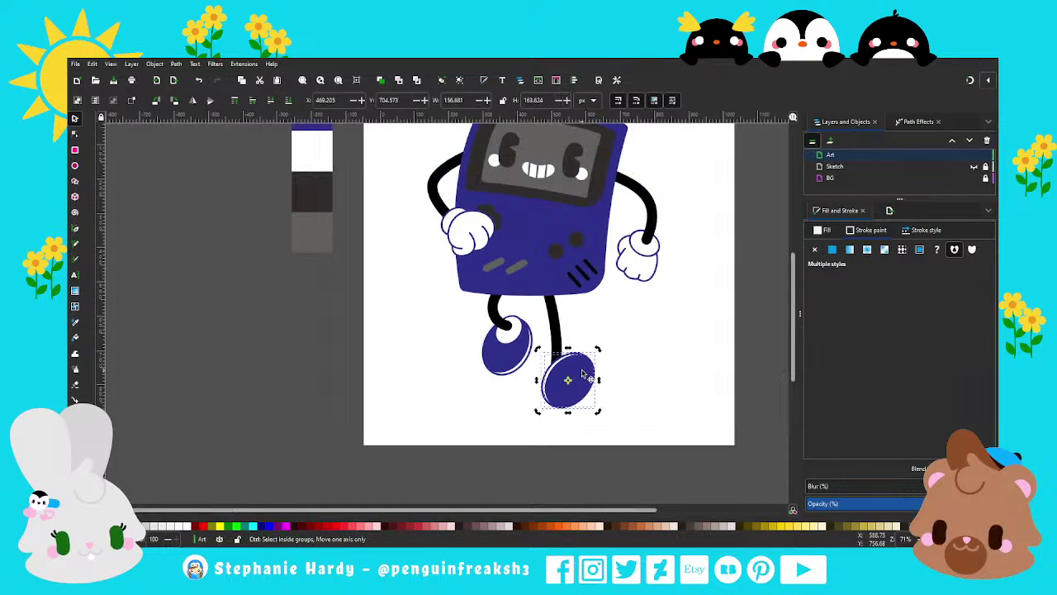
left_click(634, 420)
scroll(635, 420, "down", 2)
scroll(634, 419, "up", 2)
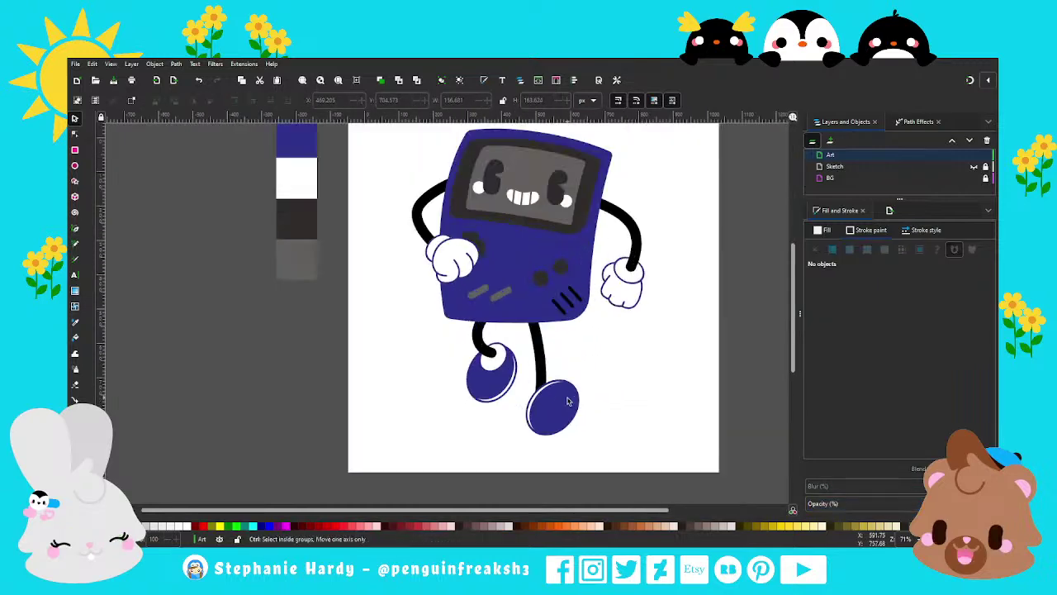
scroll(512, 432, "up", 2)
Step: Give the second sneaker's shoe shape a white fill and a solid outline
scroll(529, 408, "up", 1)
left_click(533, 406)
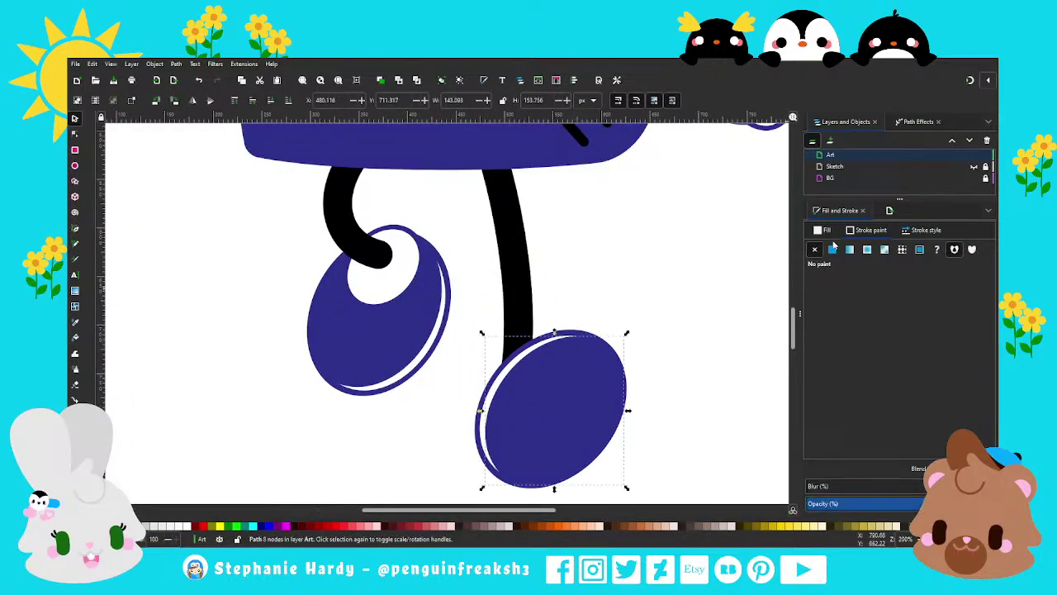
left_click(833, 248)
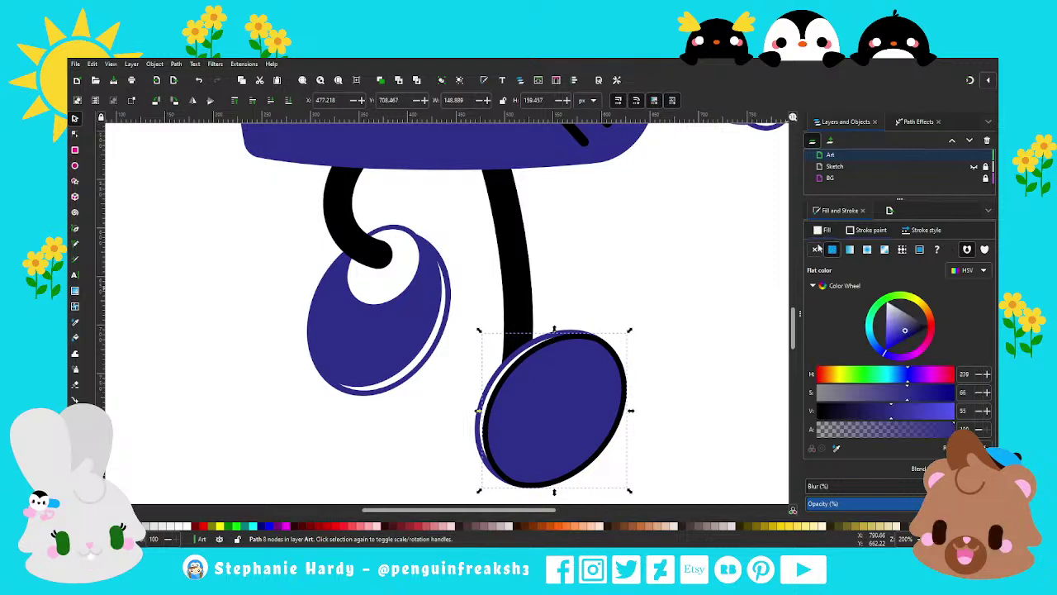
left_click(816, 249)
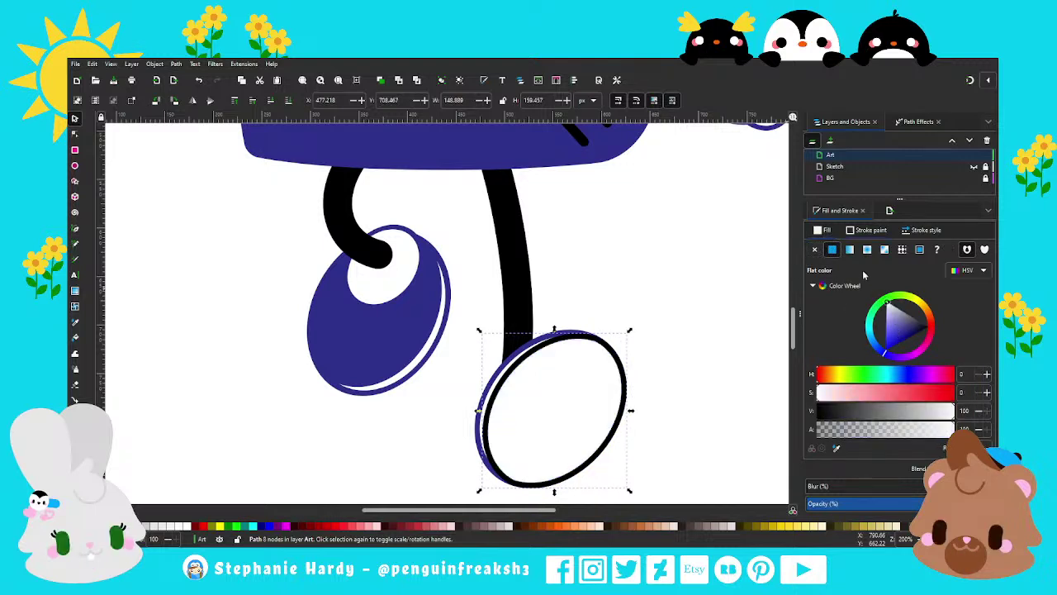
Step: Try making the navy ellipse underneath white, then undo that change
key("Escape")
left_click(500, 378)
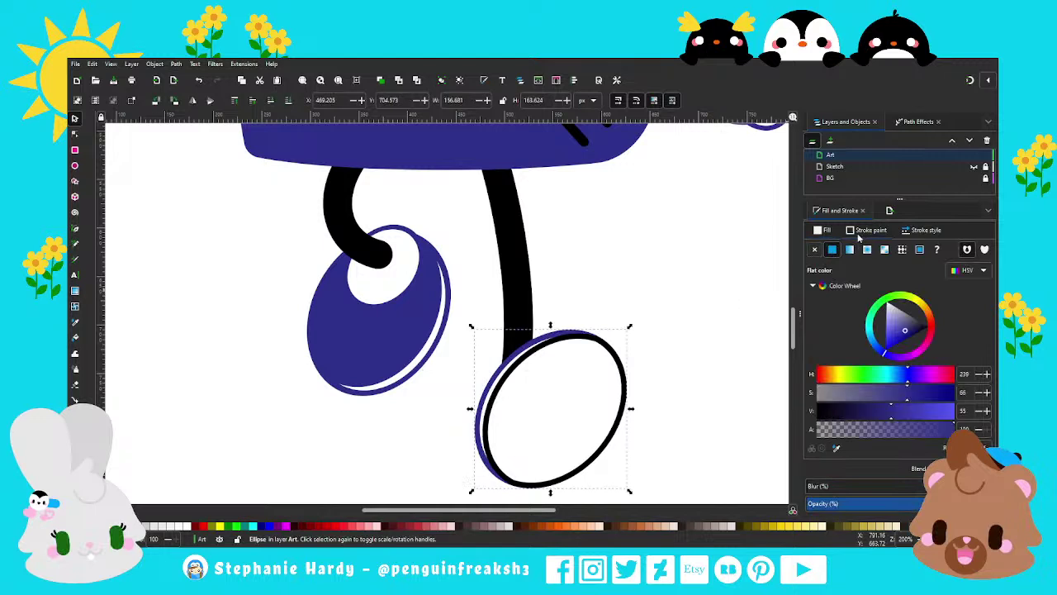
left_click(815, 250)
left_click(832, 249)
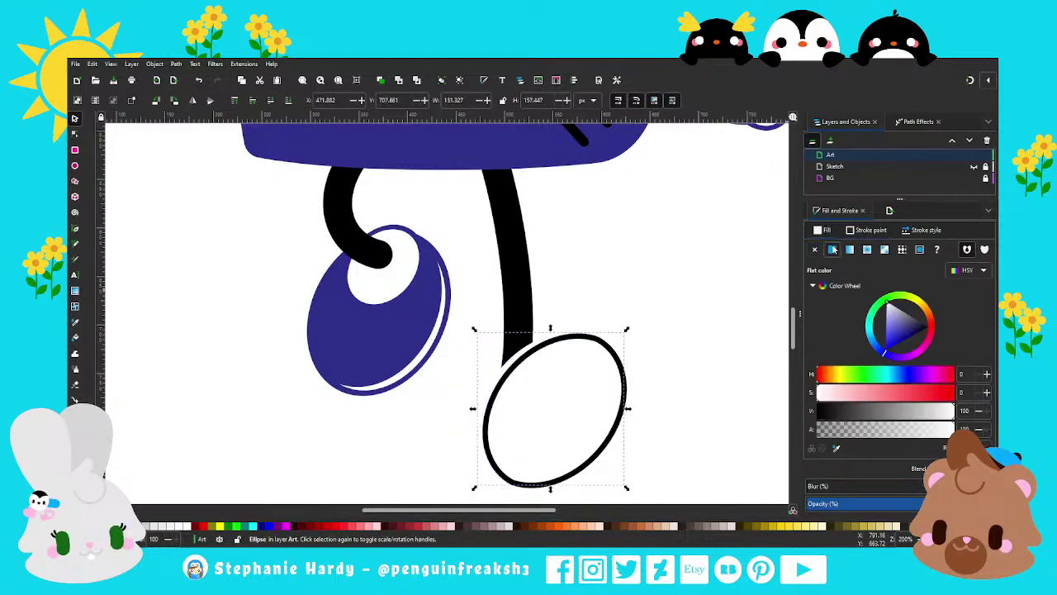
key("ctrl+z")
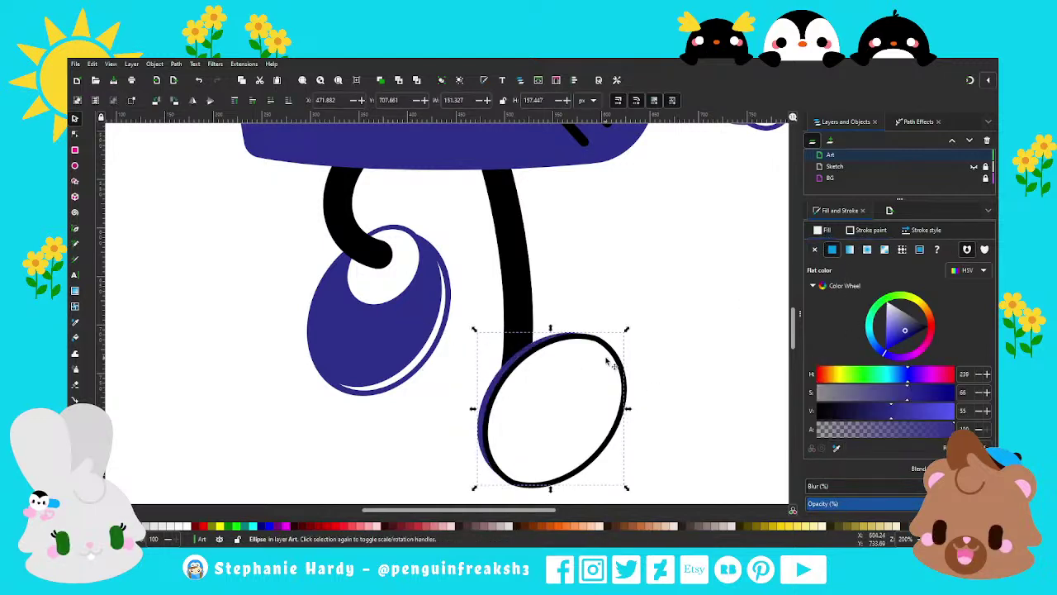
Step: Pick navy from the drawing for the shoe outline's stroke and zoom to the whole character
key("d")
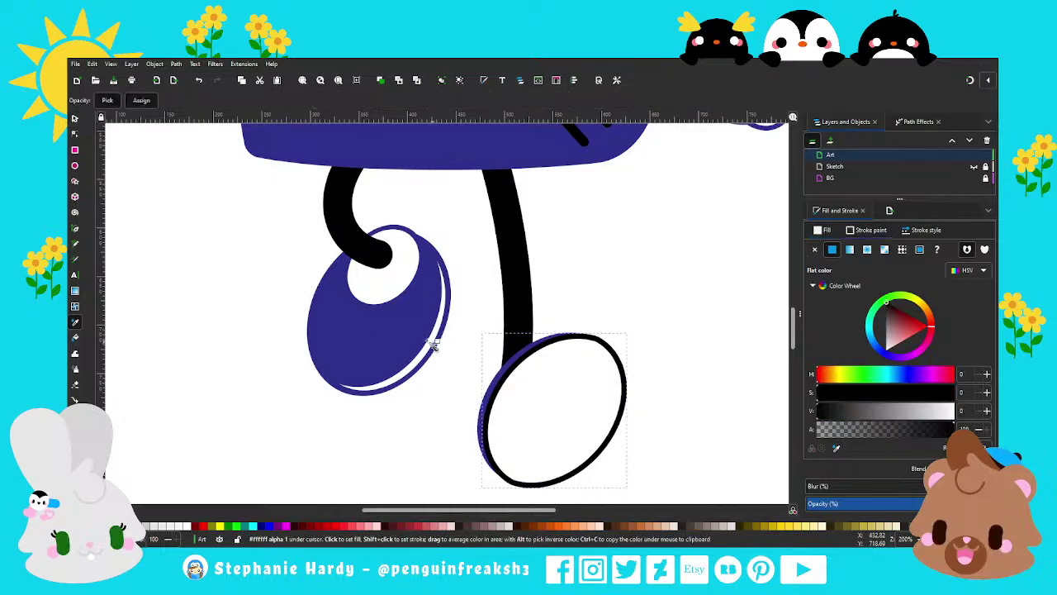
left_click(432, 346, "shift")
key("s")
key("5")
key("Escape")
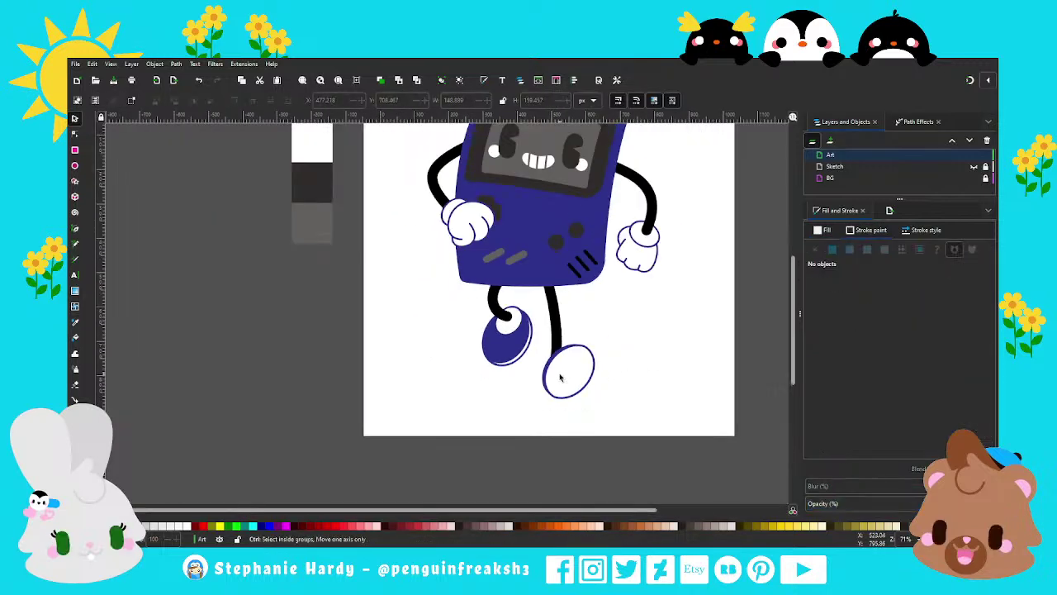
Step: Reshape the top-right curve of the white sneaker's navy outline
scroll(592, 394, "down", 1, "ctrl")
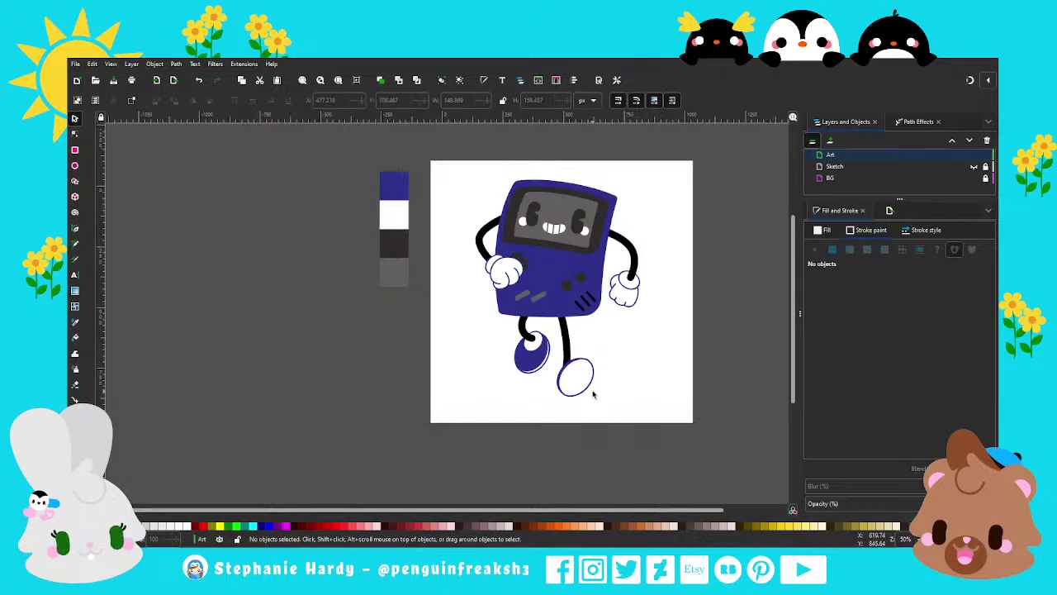
scroll(592, 394, "up", 3, "ctrl")
scroll(583, 394, "up", 1, "ctrl")
left_click(75, 134)
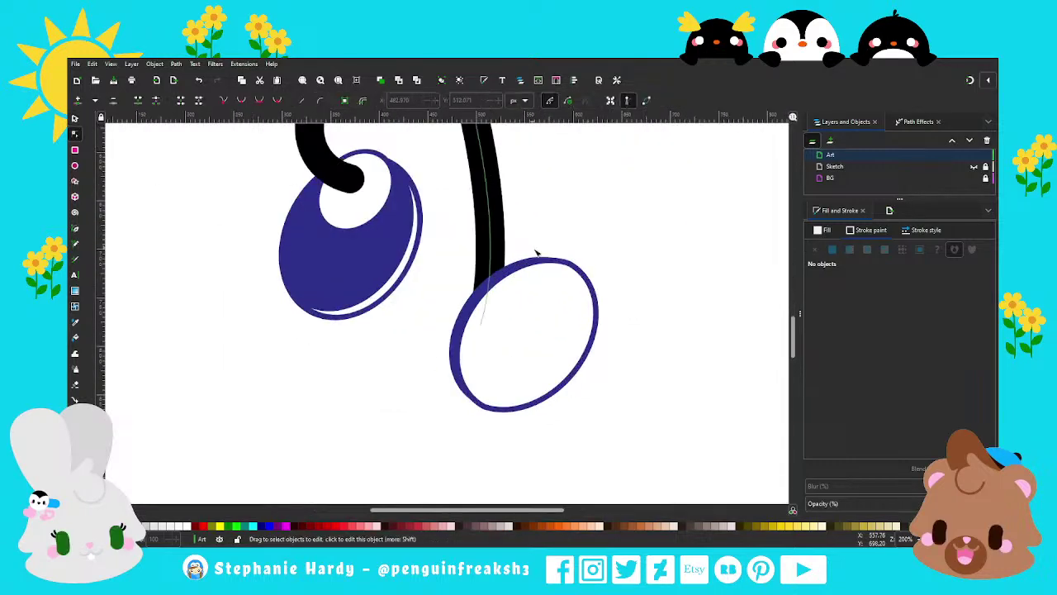
left_click(584, 269)
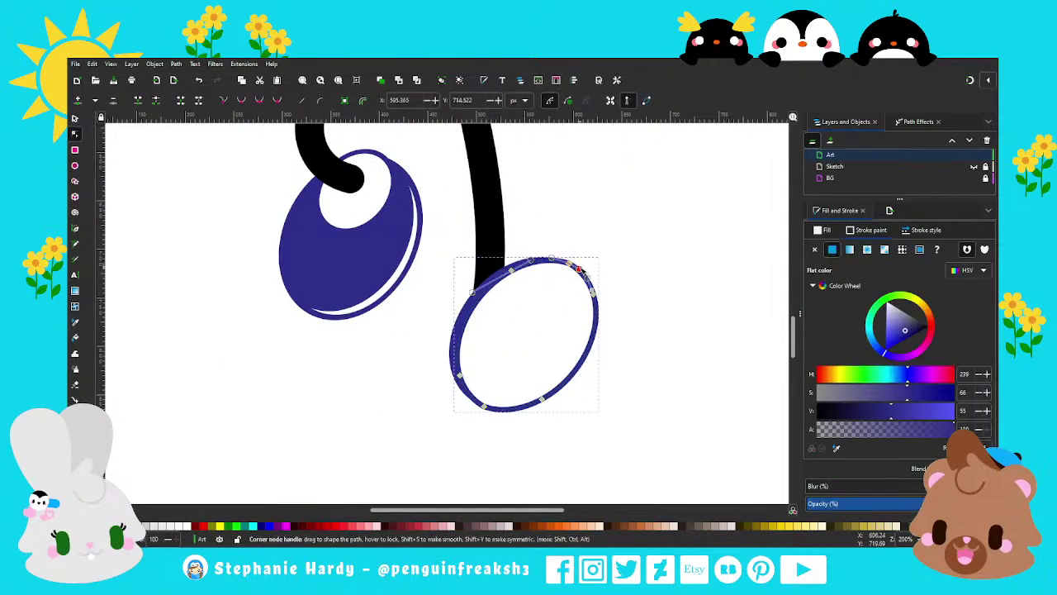
left_click(581, 266)
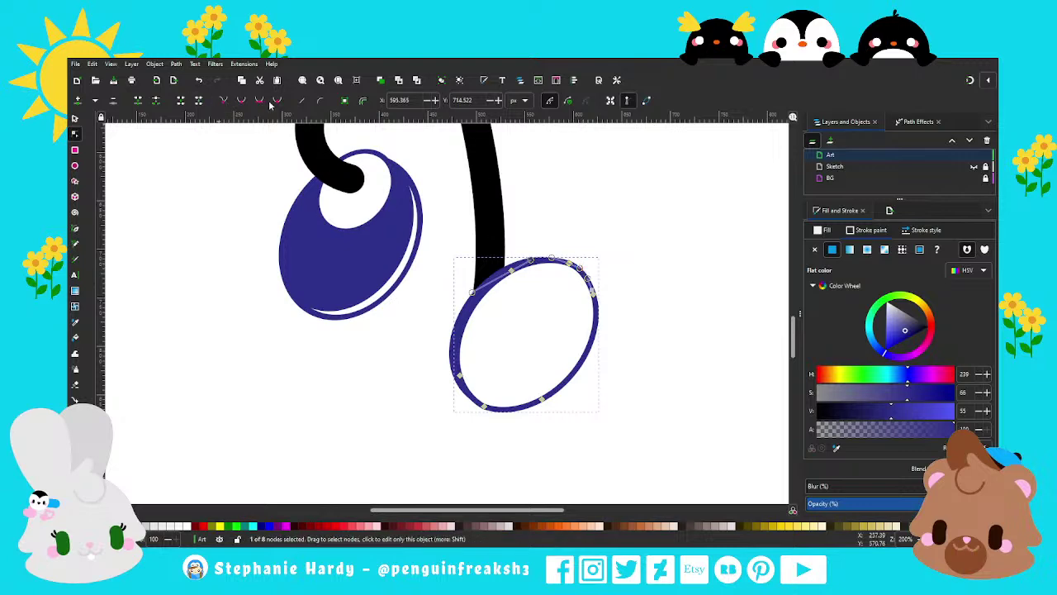
scroll(607, 268, "up", 2, "ctrl")
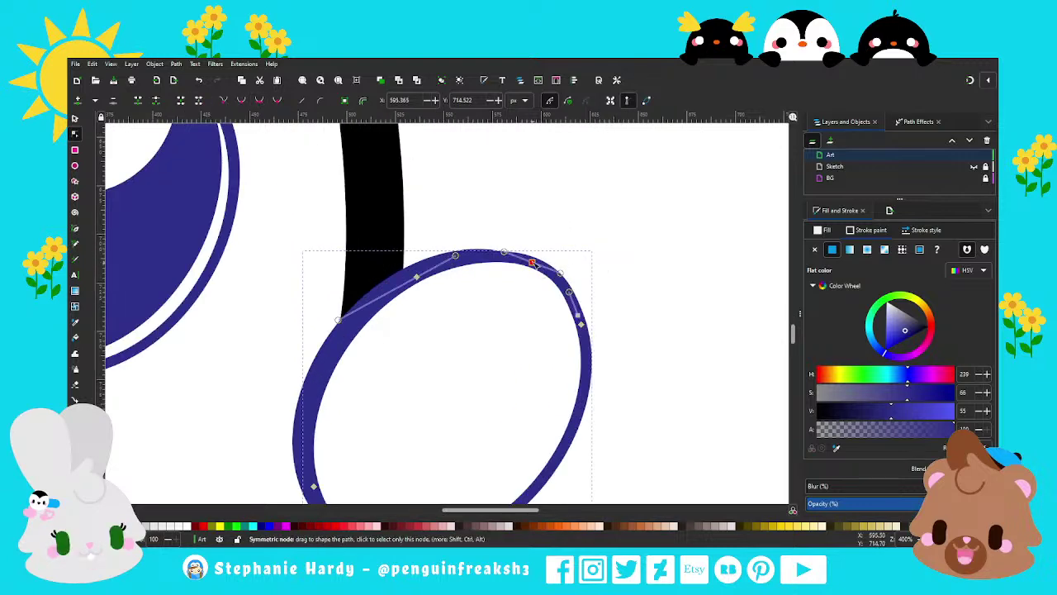
left_click_drag(533, 262, 554, 272)
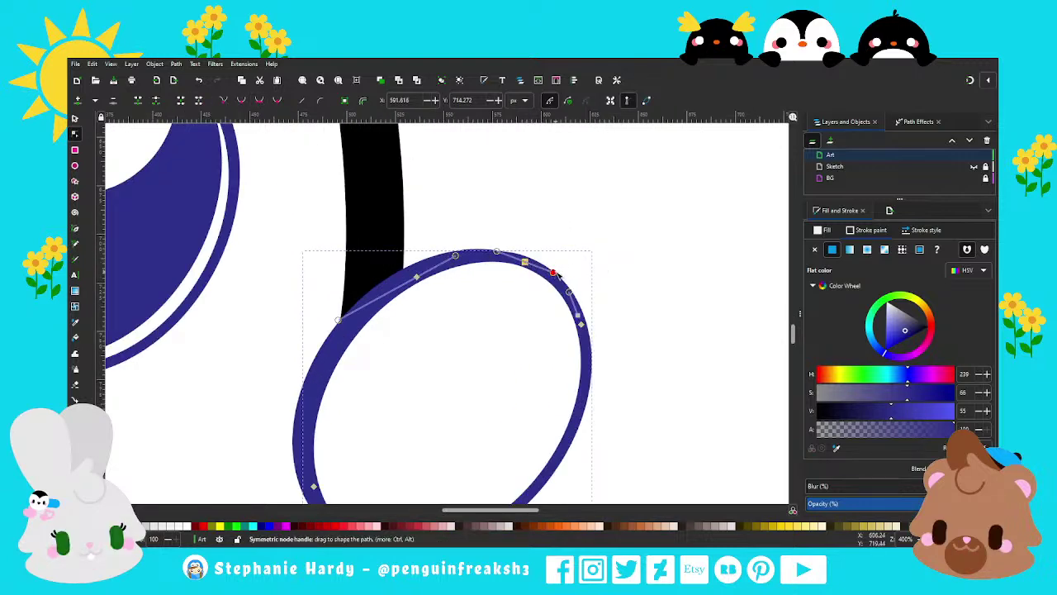
Step: Nudge a bottom node of the sneaker outline slightly upward
scroll(590, 264, "down", 1, "ctrl")
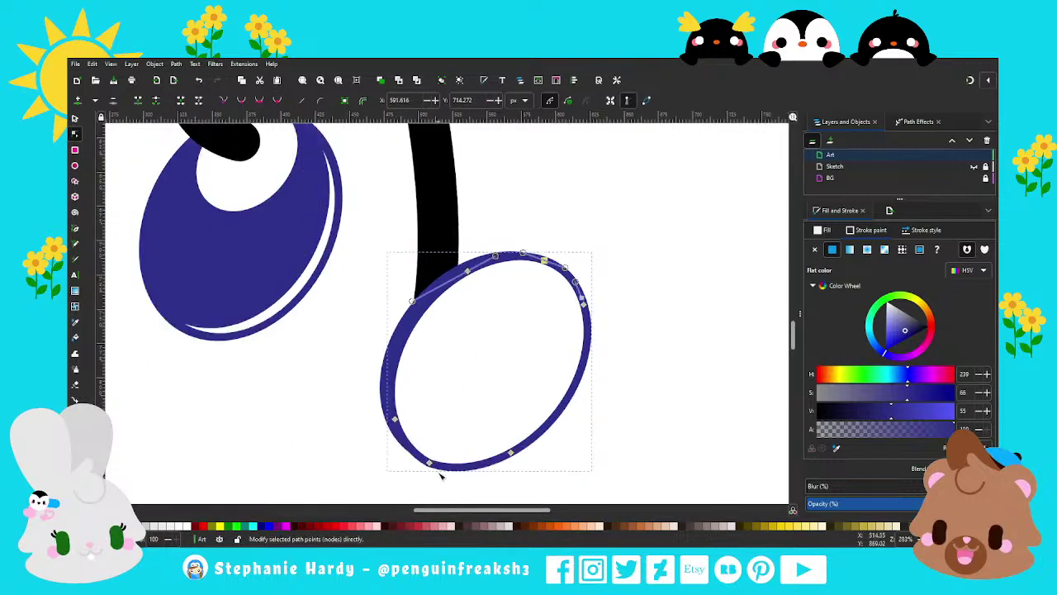
scroll(436, 477, "up", 2, "ctrl")
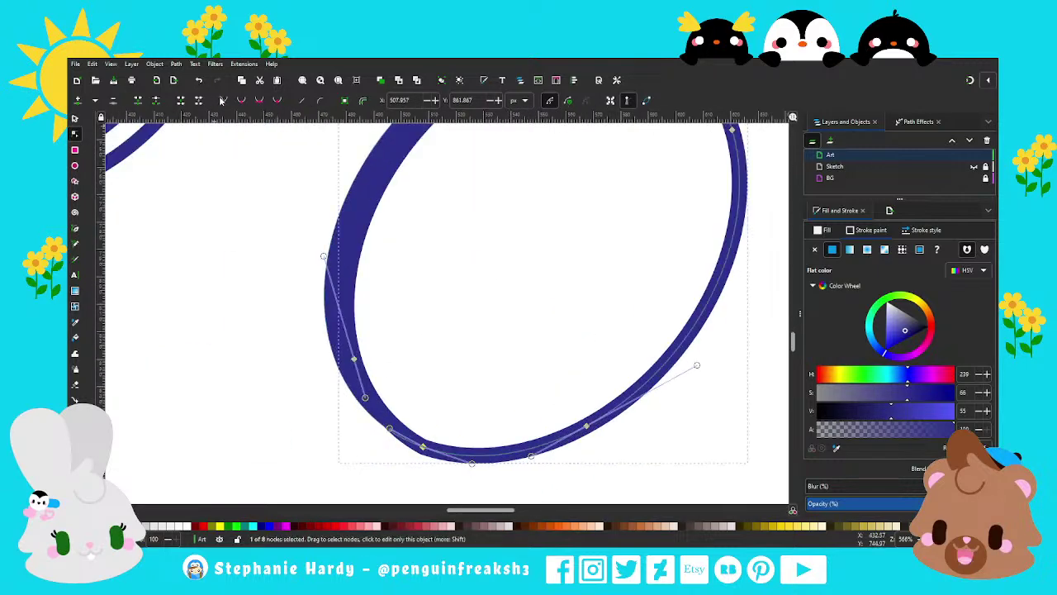
left_click_drag(422, 447, 424, 443)
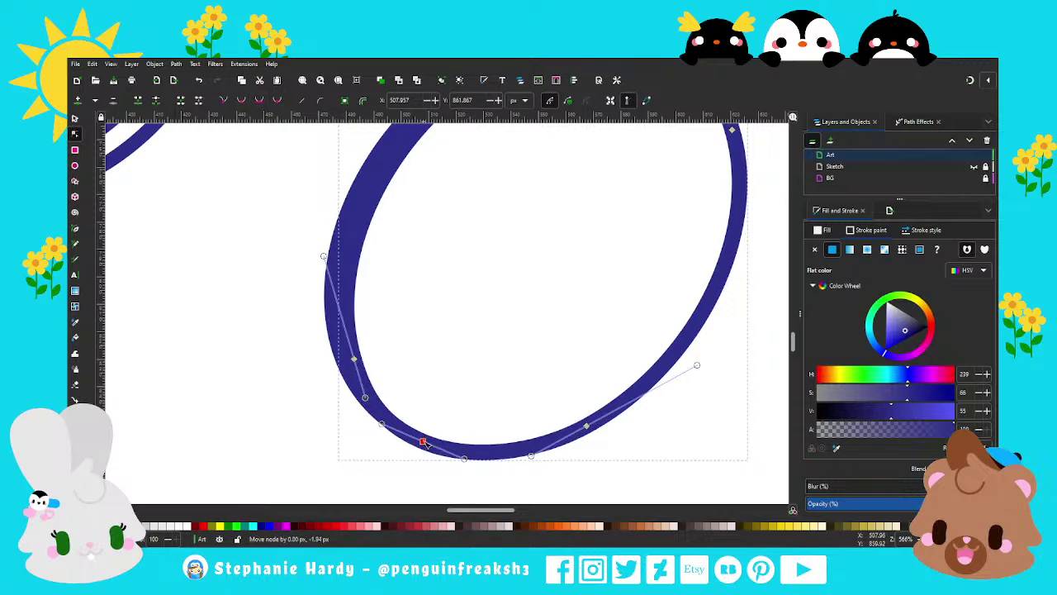
scroll(456, 411, "down", 2, "ctrl")
scroll(316, 290, "down", 1, "ctrl")
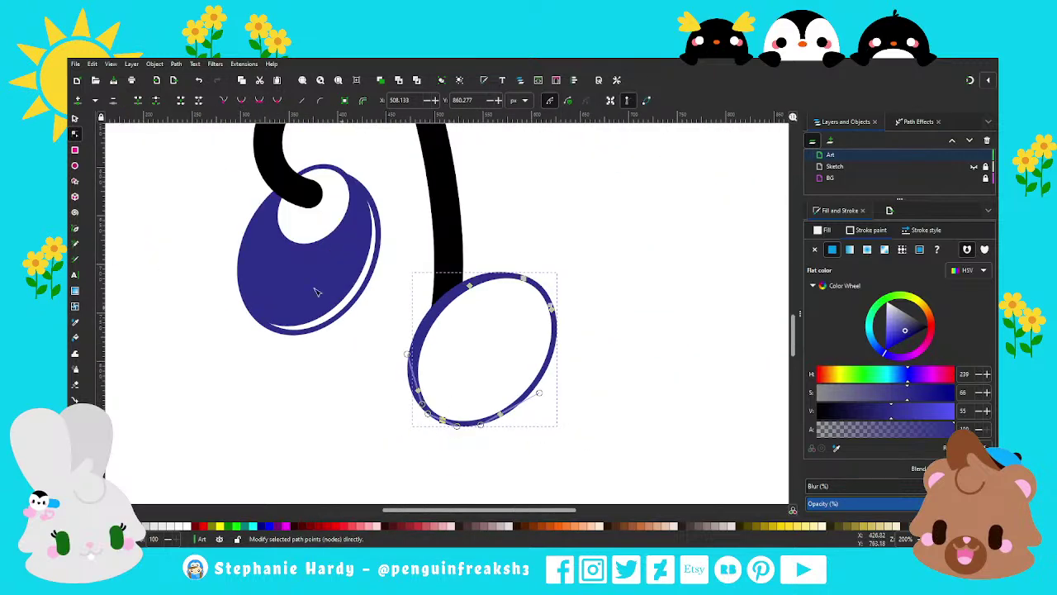
key("s")
scroll(506, 408, "down", 2, "ctrl")
left_click(592, 405)
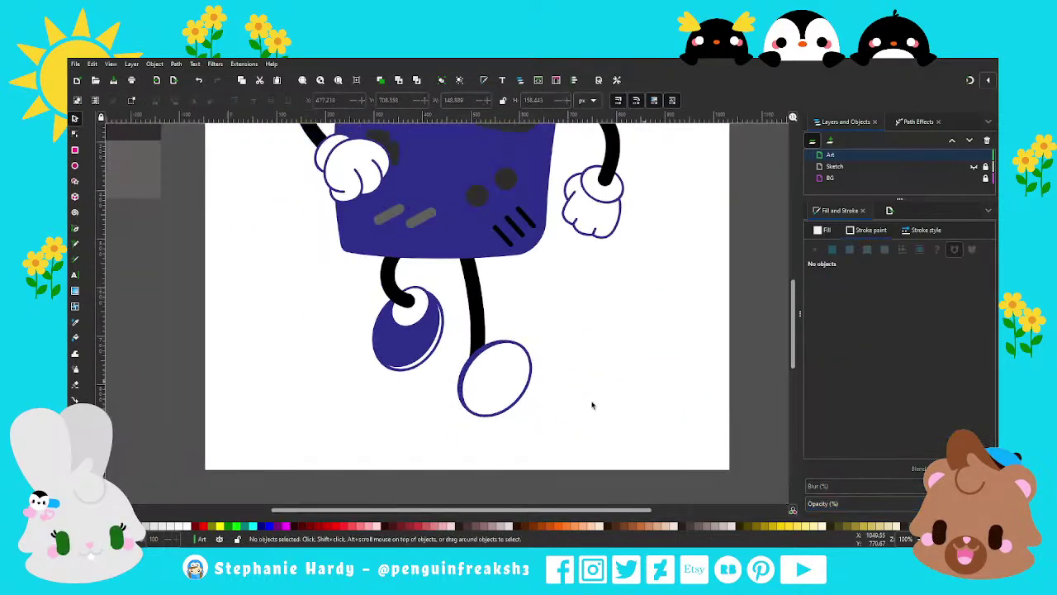
scroll(592, 405, "down", 1, "ctrl")
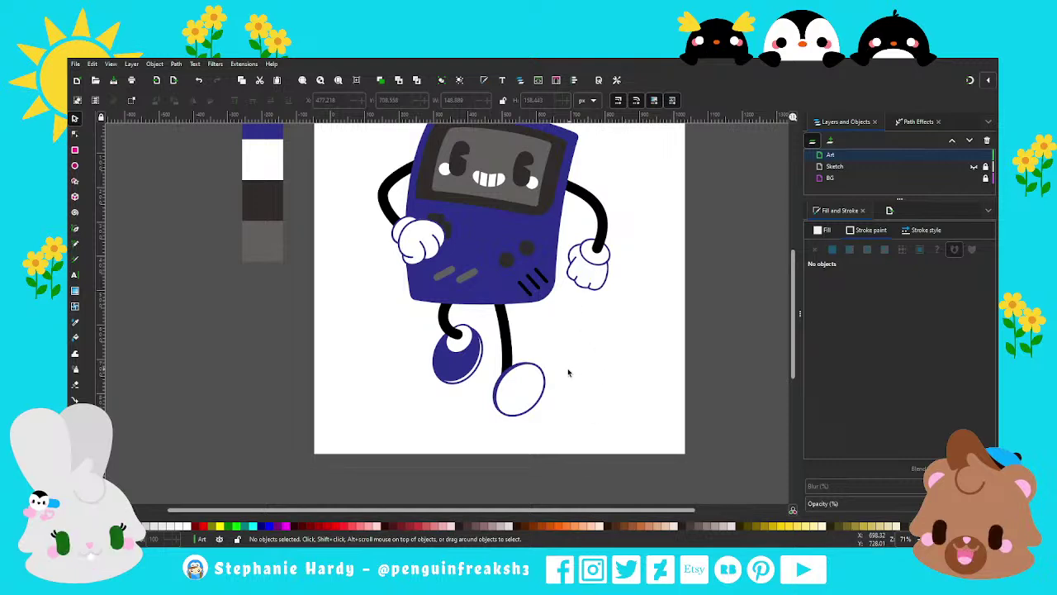
scroll(568, 373, "down", 1)
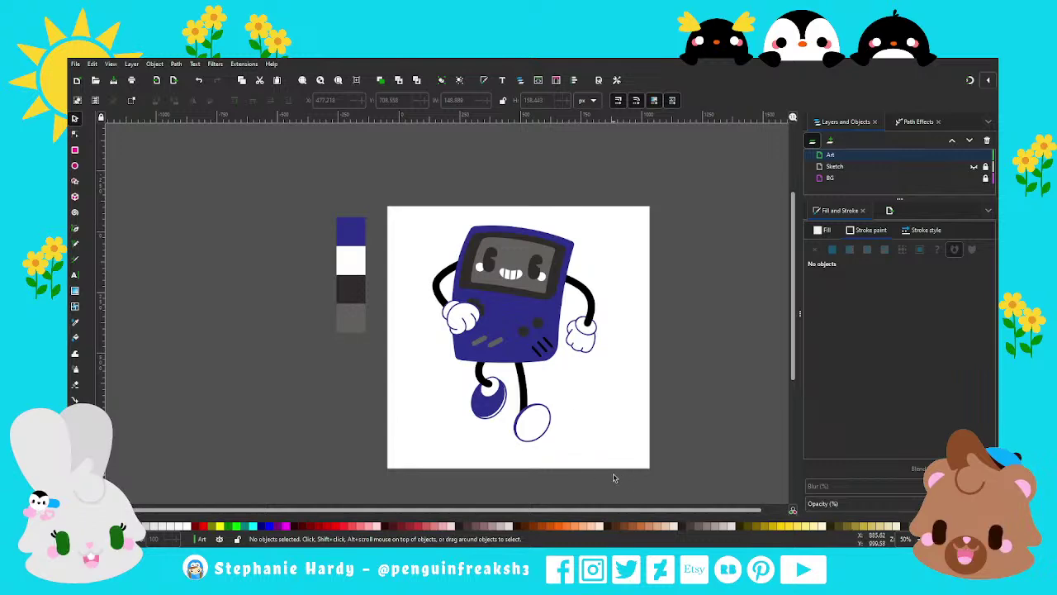
Step: Move the white shoe highlight to the white sneaker and place it behind the sneaker
scroll(609, 477, "up", 1)
scroll(482, 377, "up", 3)
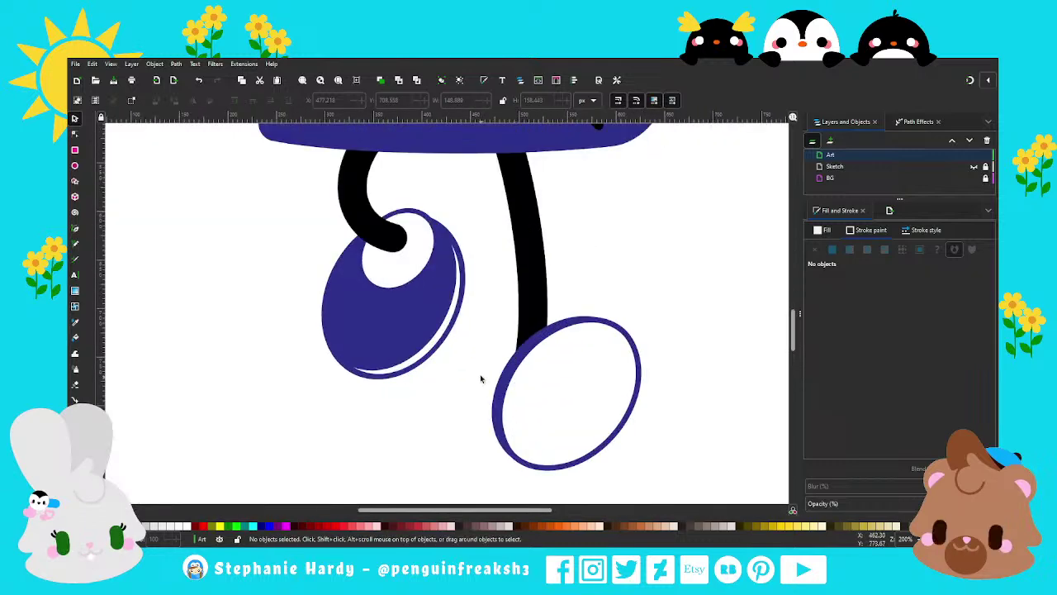
left_click(417, 261)
mouse_move(417, 262)
left_mouse_down()
mouse_move(554, 357)
mouse_move(539, 341)
left_mouse_up()
left_click(270, 100)
key("Escape")
Step: Select the entire character and shift it slightly down and right
scroll(558, 409, "down", 3, "ctrl")
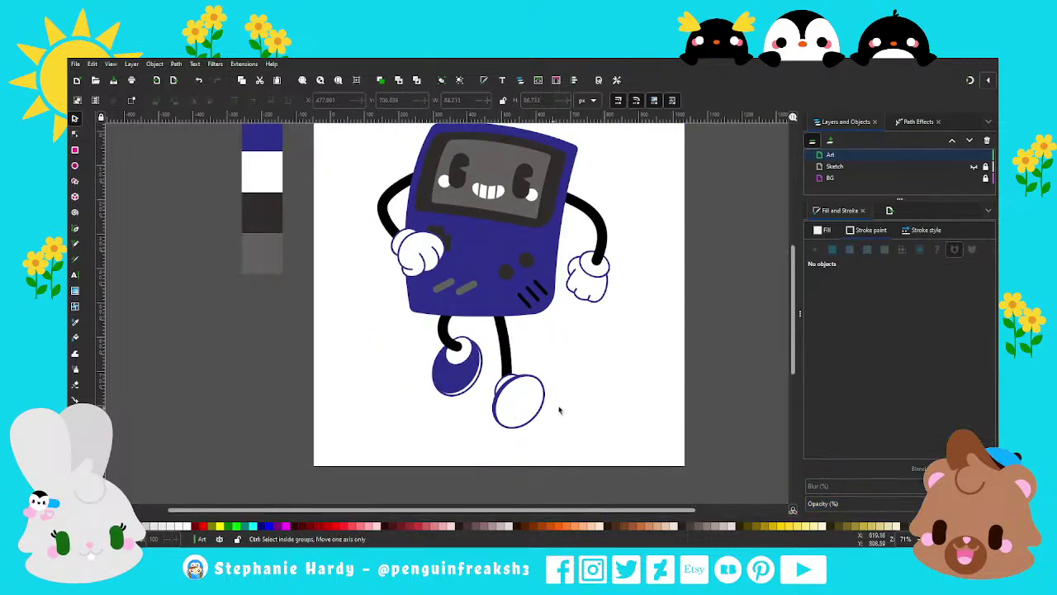
scroll(558, 409, "down", 1, "ctrl")
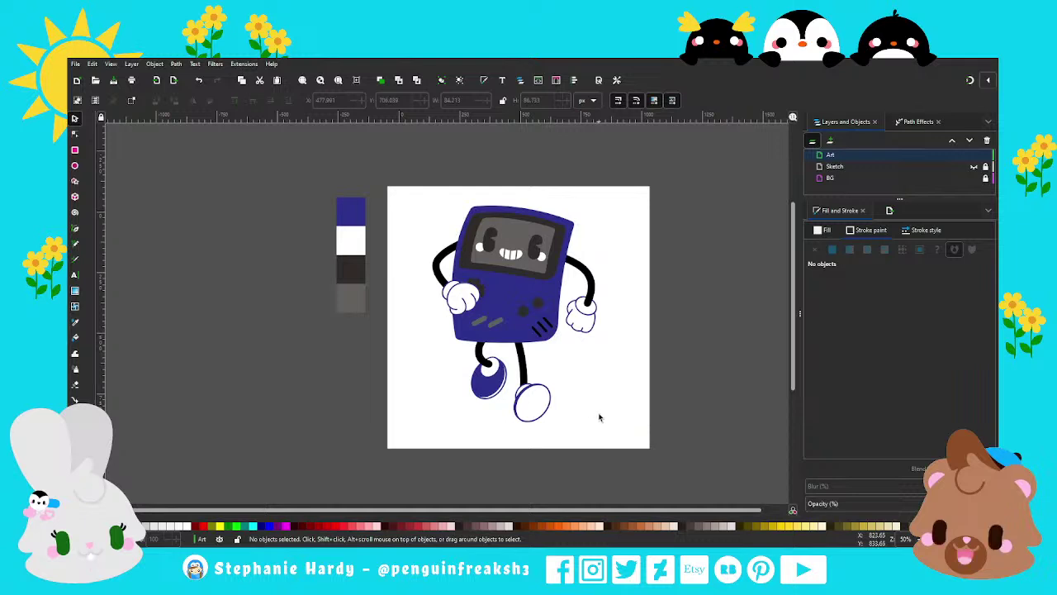
left_click_drag(601, 421, 428, 202)
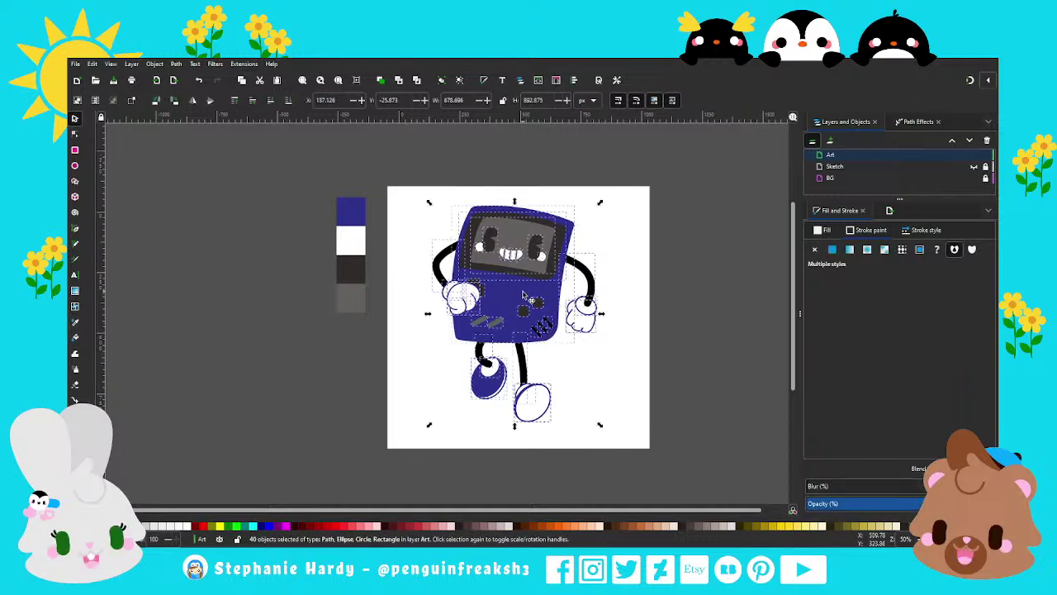
left_click_drag(523, 294, 525, 303)
left_click(666, 385)
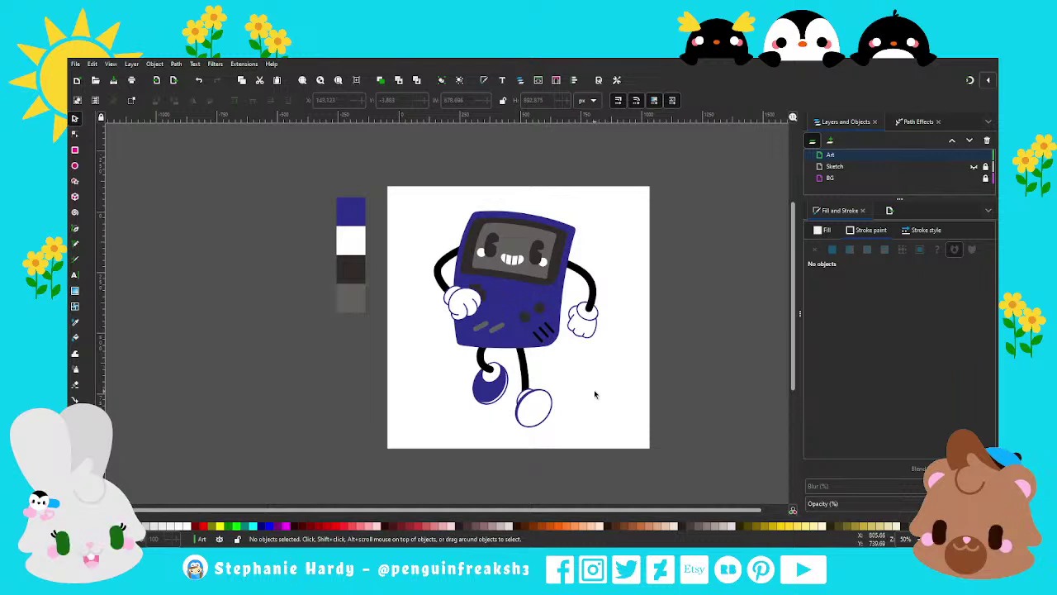
Step: Move the black leg above the white sneaker a few pixels left
scroll(533, 393, "up", 2)
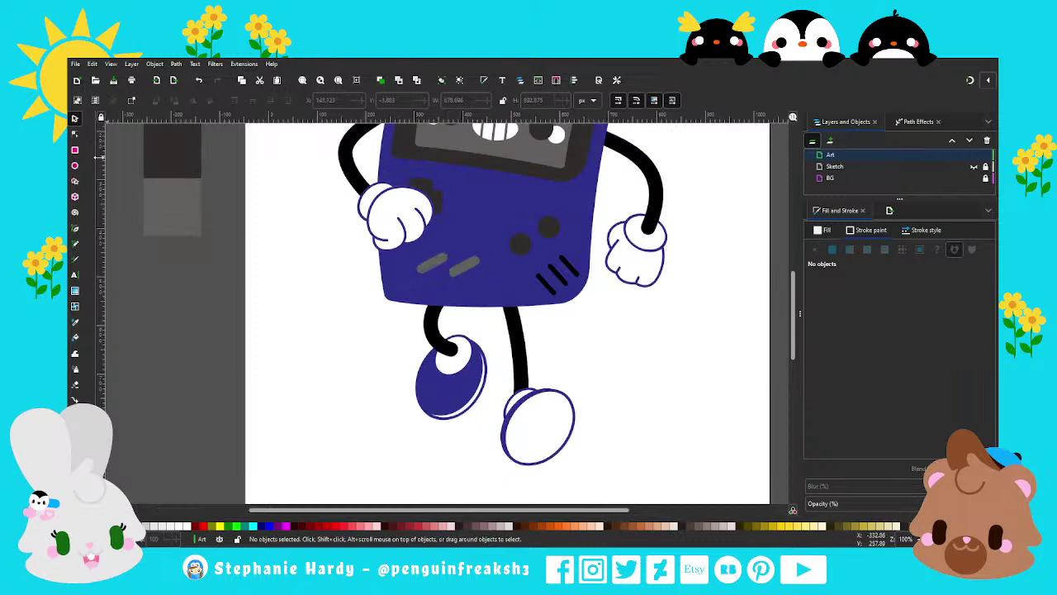
key("n")
left_click(525, 352)
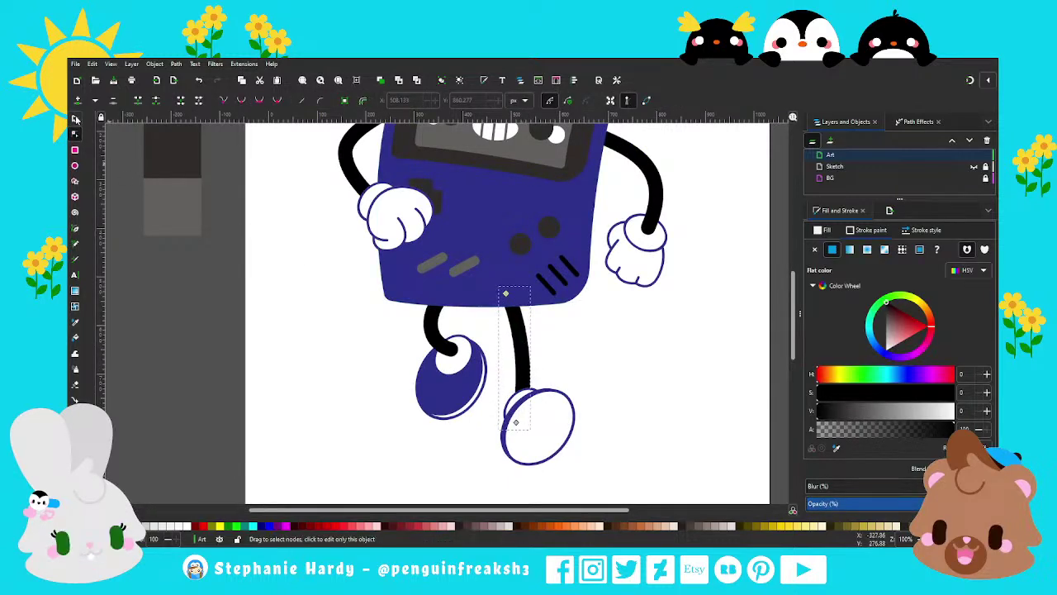
key("s")
left_click(319, 245)
scroll(526, 367, "down", 2)
scroll(526, 367, "up", 2)
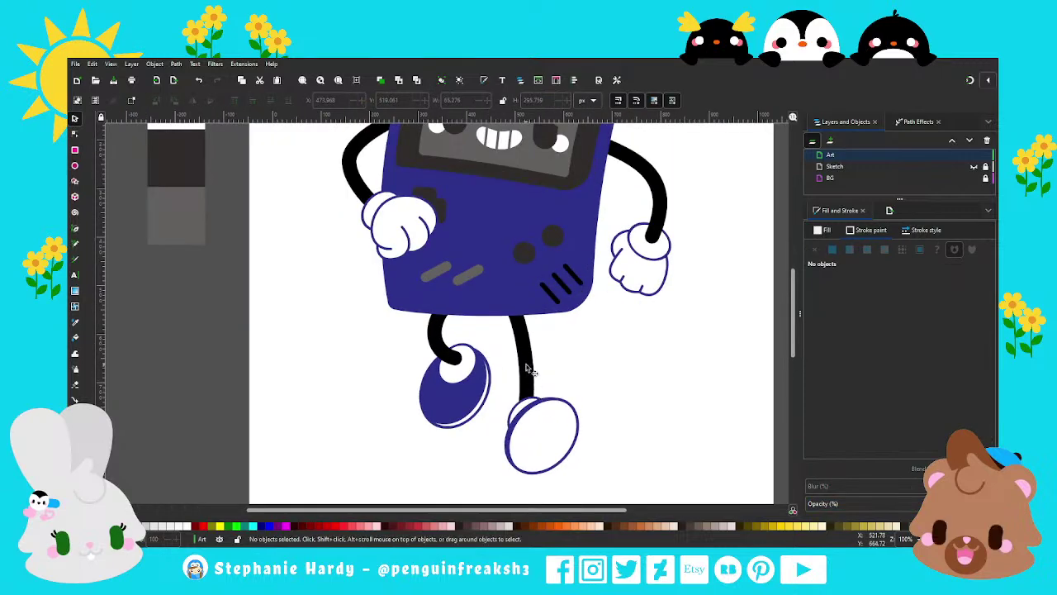
left_click_drag(526, 367, 526, 364)
left_click(525, 363)
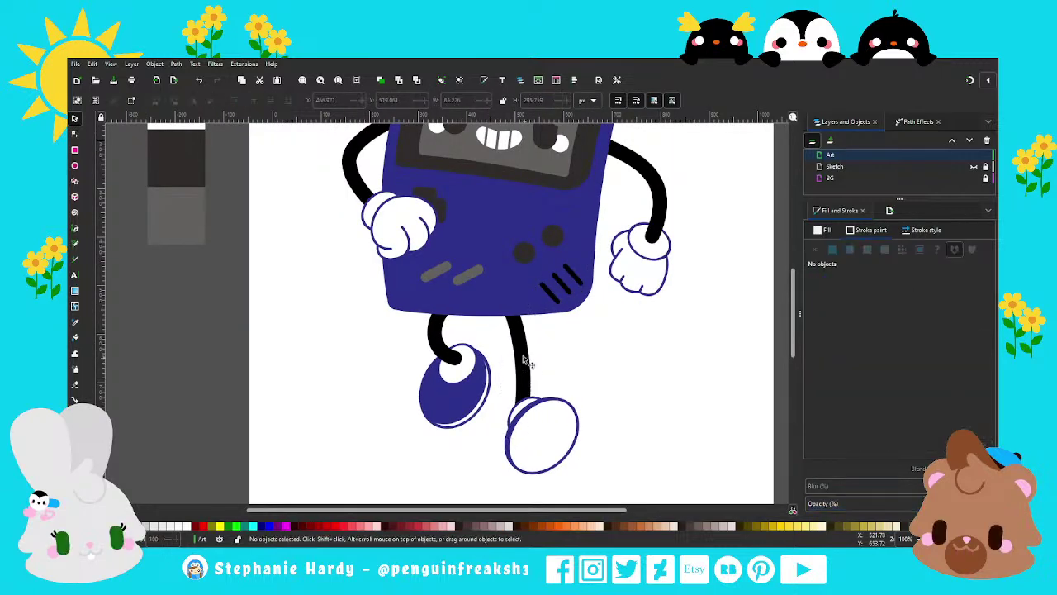
left_click(526, 362)
key("Escape")
Step: Select the white outlined sneaker and rotate it about 5°
scroll(539, 417, "down", 2, "ctrl")
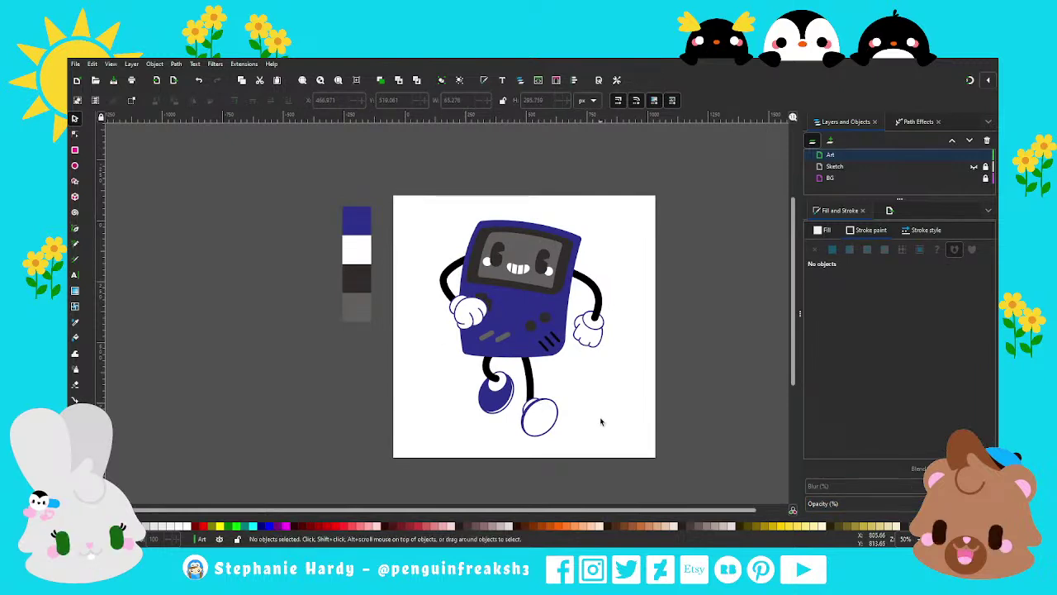
left_click_drag(583, 469, 514, 390)
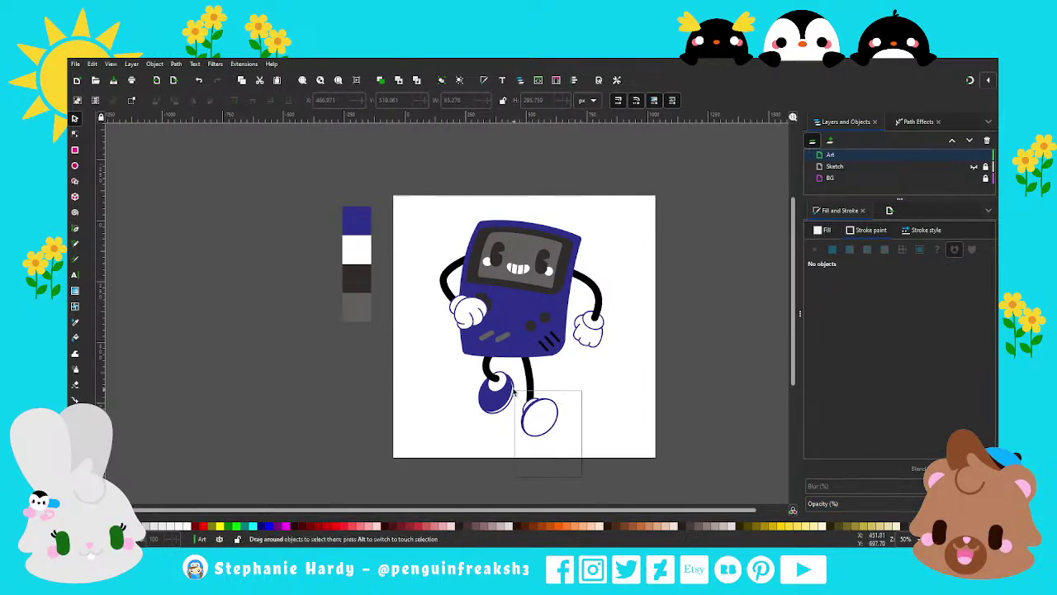
left_click(539, 418)
key("Escape")
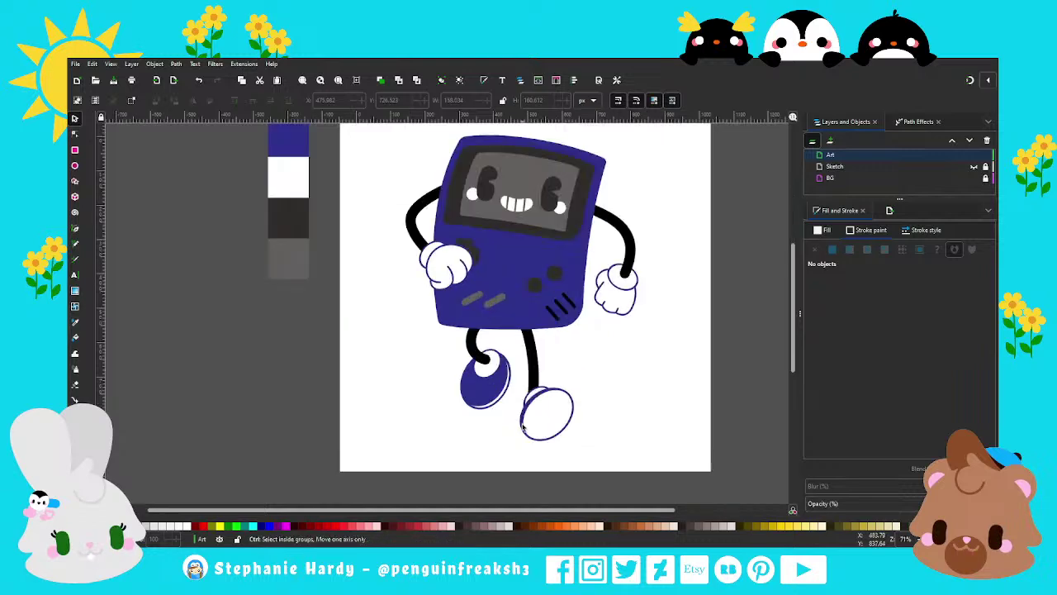
scroll(525, 429, "up", 1)
scroll(490, 405, "up", 2)
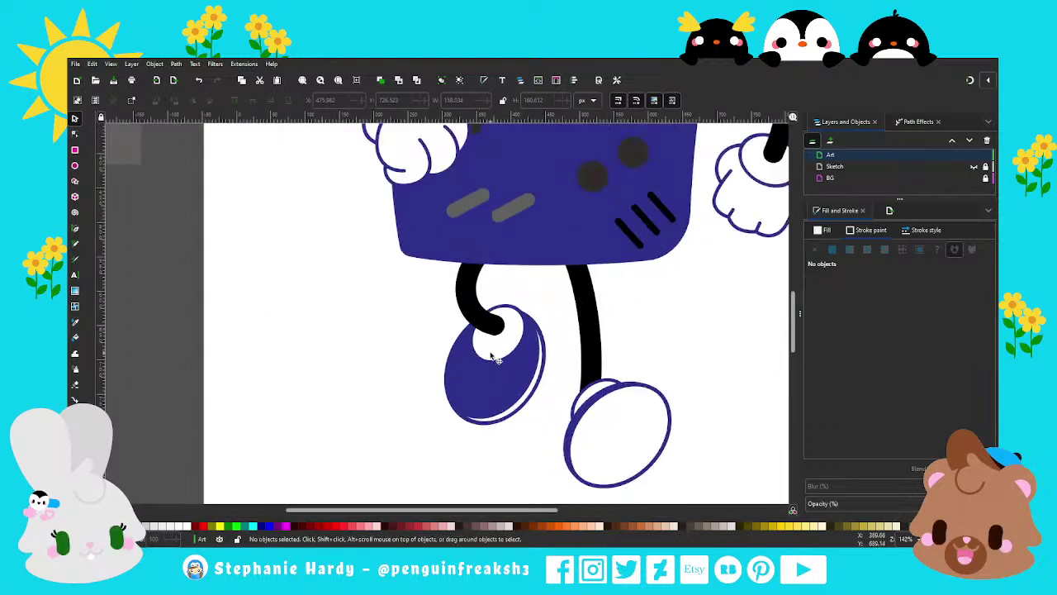
left_click(492, 357)
scroll(493, 368, "down", 1)
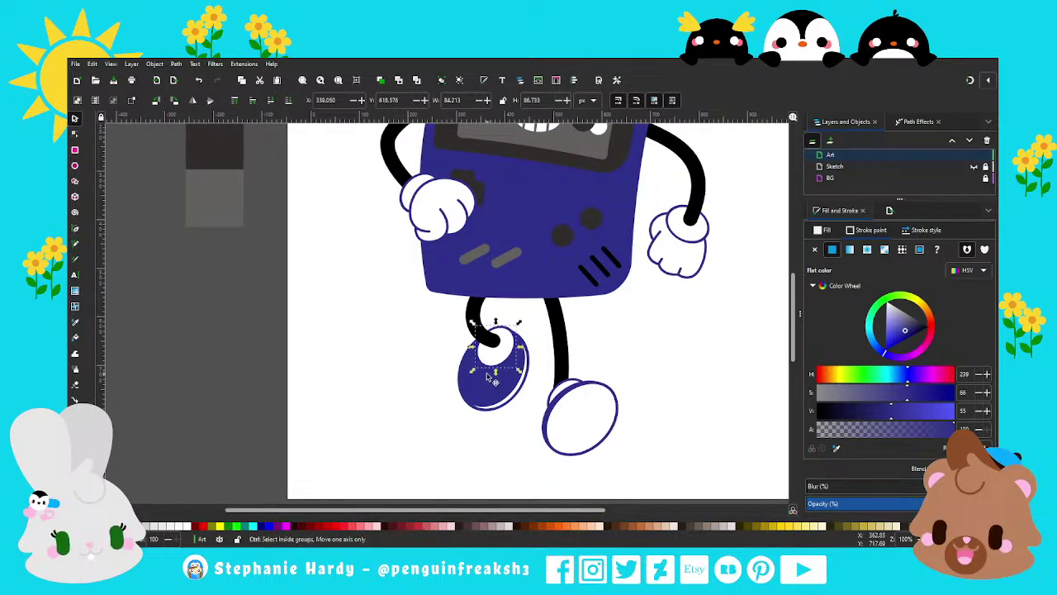
scroll(487, 378, "up", 2)
left_click(170, 234)
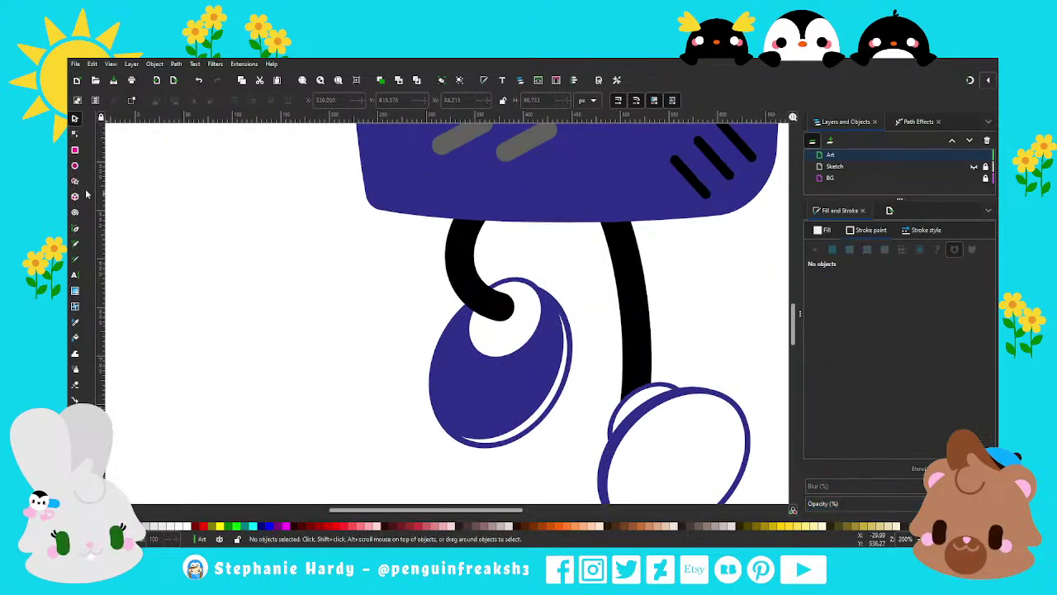
left_click(681, 175)
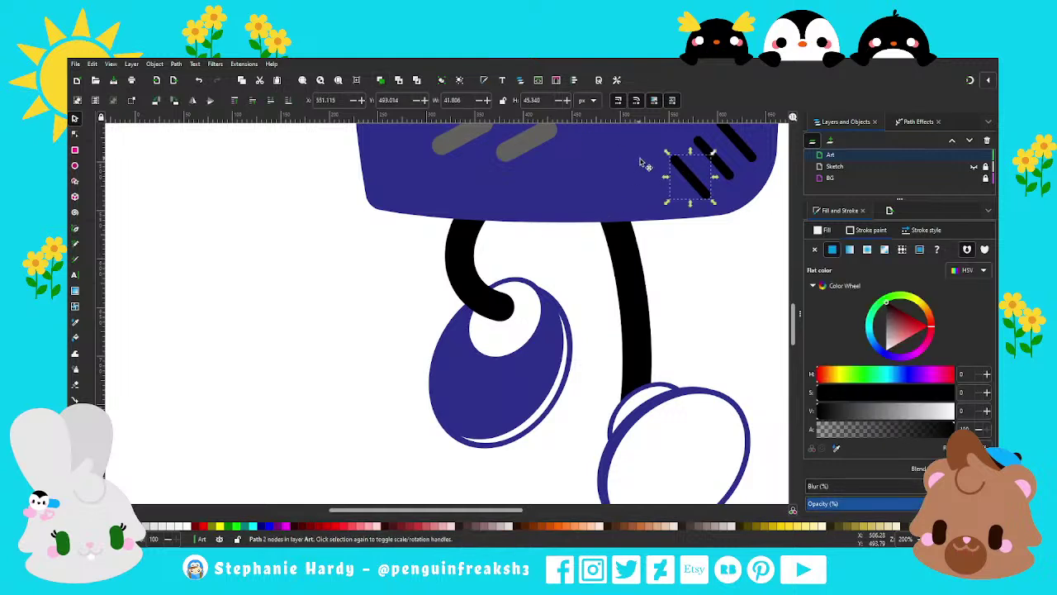
Step: Place a duplicate of the black speaker stripe on the navy sneaker
key("ctrl+d")
mouse_move(679, 189)
left_mouse_down()
mouse_move(471, 375)
mouse_move(496, 346)
mouse_move(477, 385)
mouse_move(488, 355)
left_mouse_up()
left_click(475, 374)
Step: Bend the stripe copy into a curve with the Node tool
key("n")
scroll(469, 400, "up", 1, "ctrl")
scroll(469, 400, "up", 1, "ctrl")
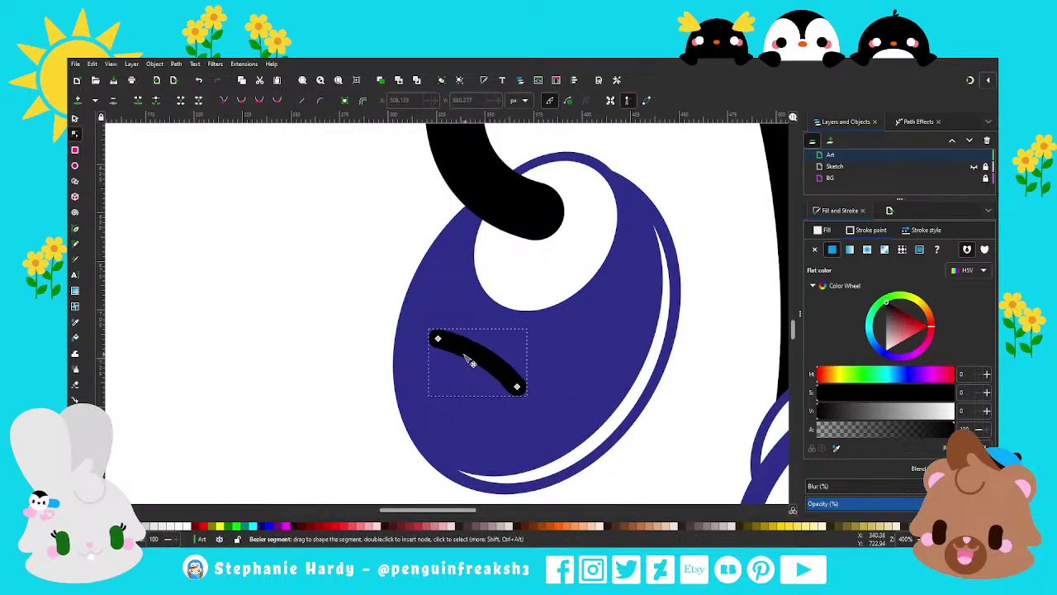
left_click(477, 350)
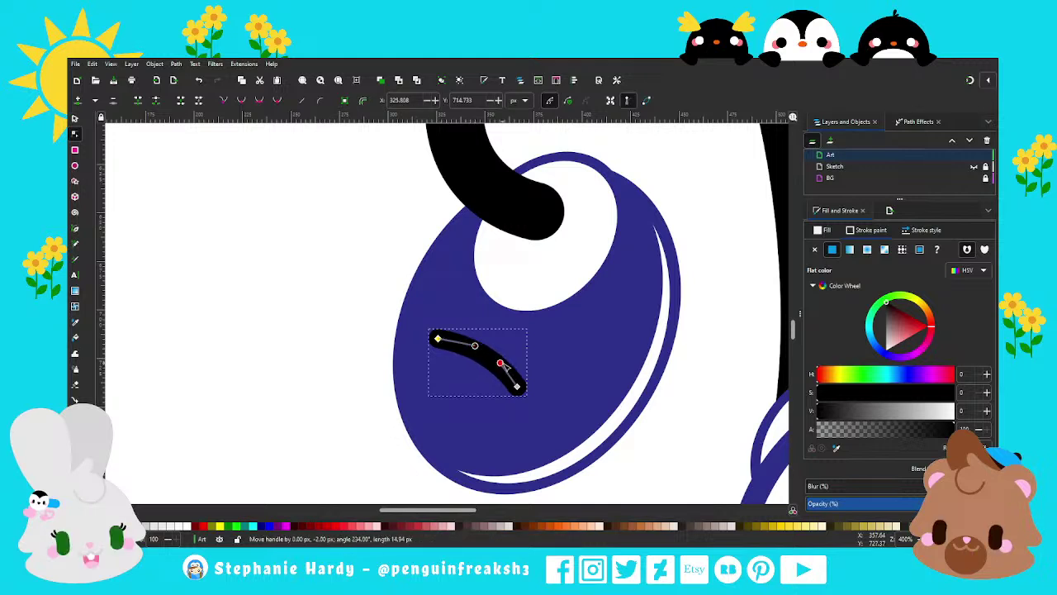
mouse_move(475, 345)
left_mouse_down()
mouse_move(520, 357)
mouse_move(531, 338)
left_mouse_up()
Step: Leave a second curved black stripe copy on the navy sneaker
left_click(74, 118)
key("space")
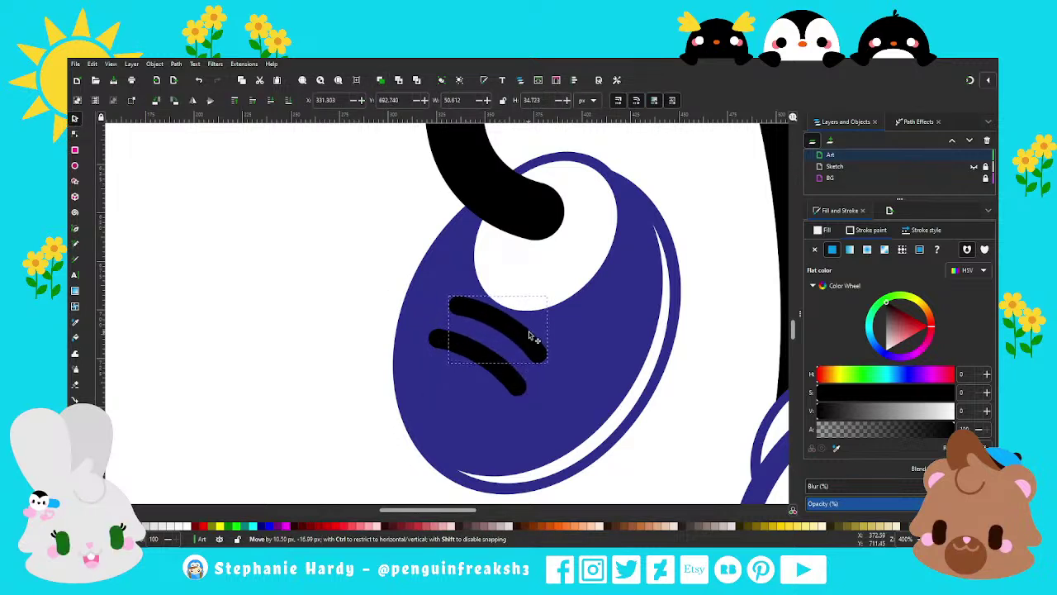
left_click(347, 273)
scroll(455, 385, "down", 2)
scroll(455, 379, "down", 2)
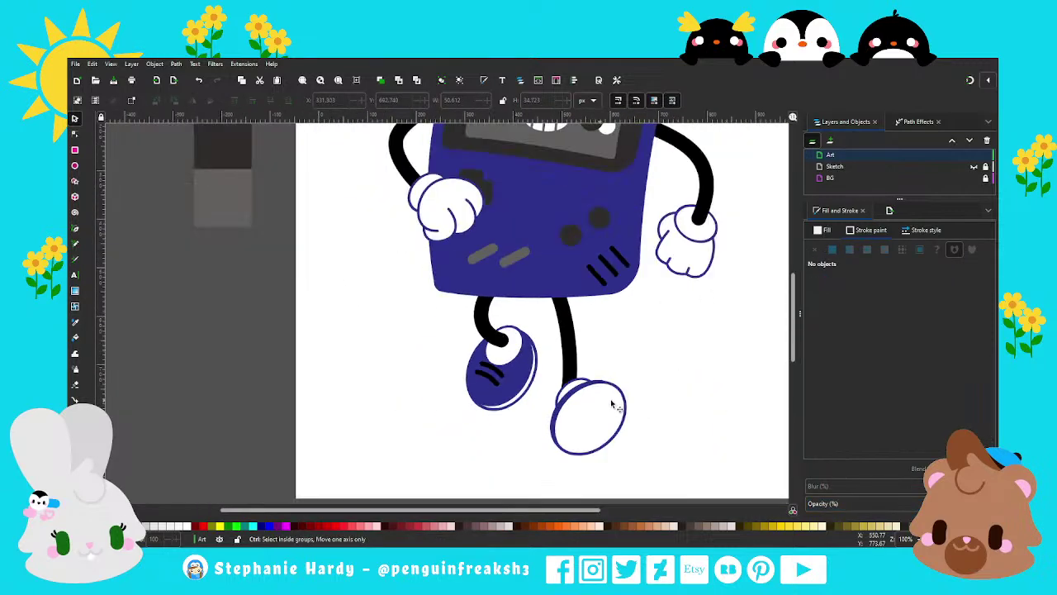
scroll(604, 403, "down", 1)
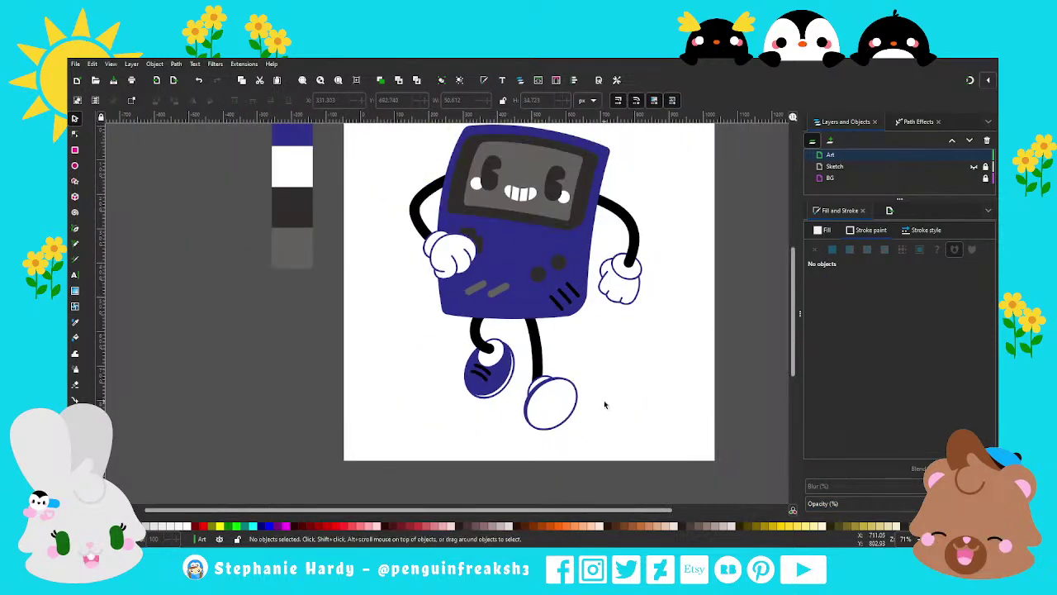
Step: Shrink the white opening on the navy sneaker slightly
scroll(487, 372, "up", 4)
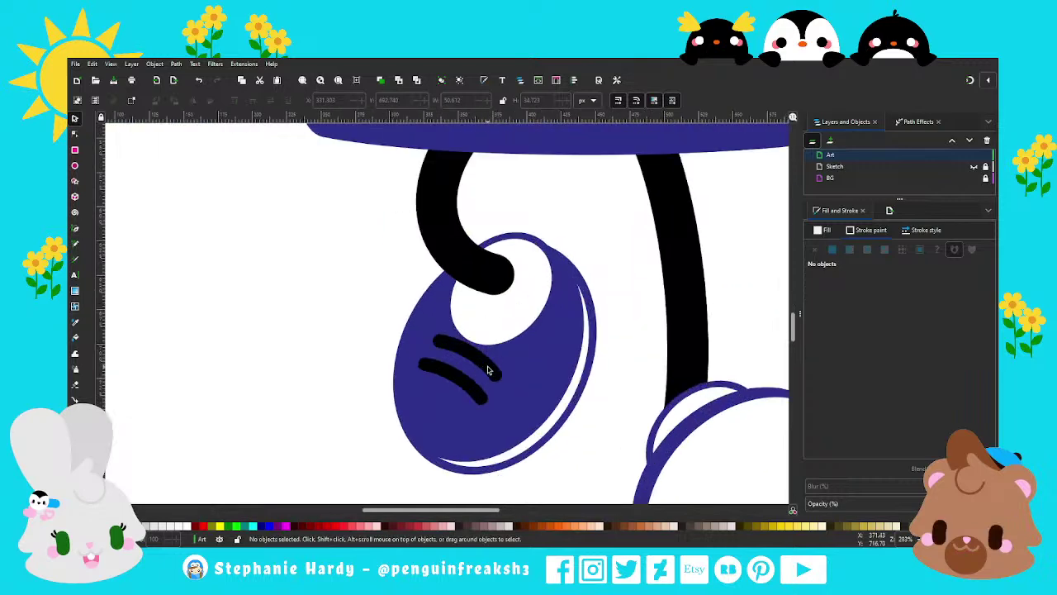
left_click(488, 329)
left_click_drag(442, 357, 446, 346)
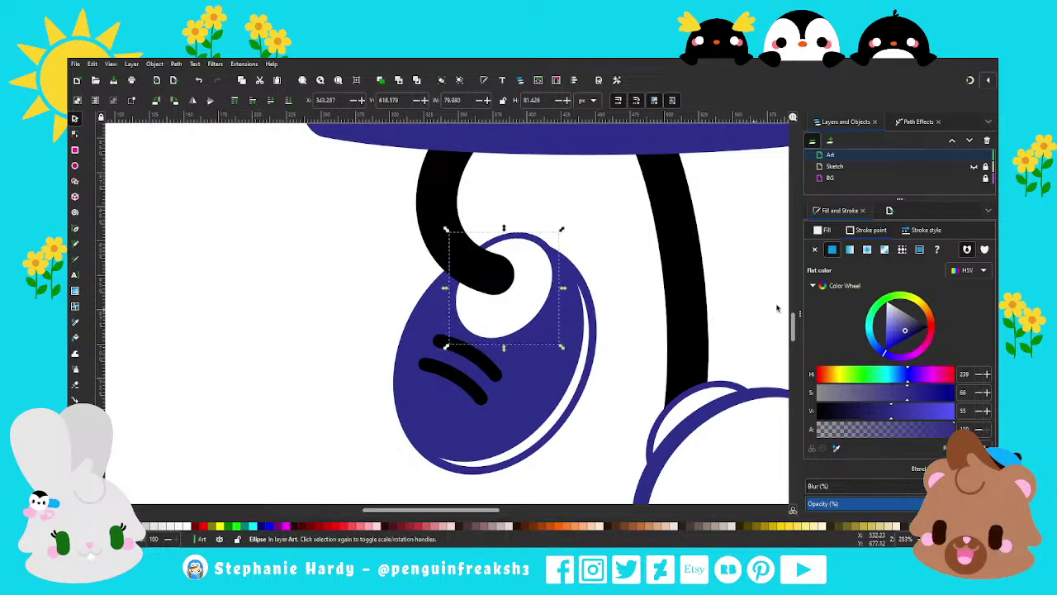
left_click(927, 229)
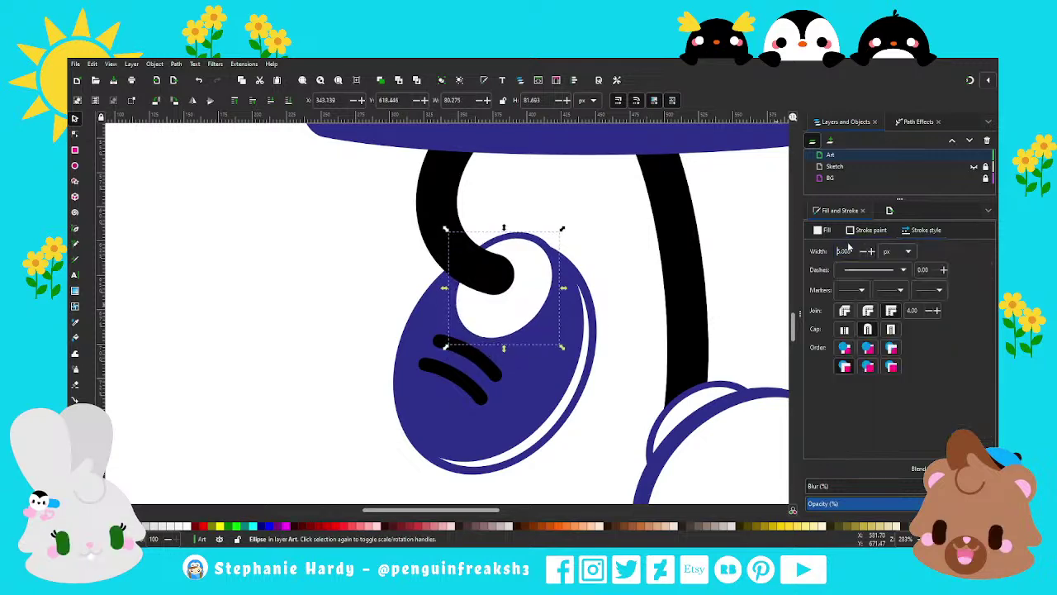
left_click(368, 386)
scroll(369, 386, "down", 1, "ctrl")
scroll(369, 386, "down", 2, "ctrl")
scroll(368, 386, "down", 1, "ctrl")
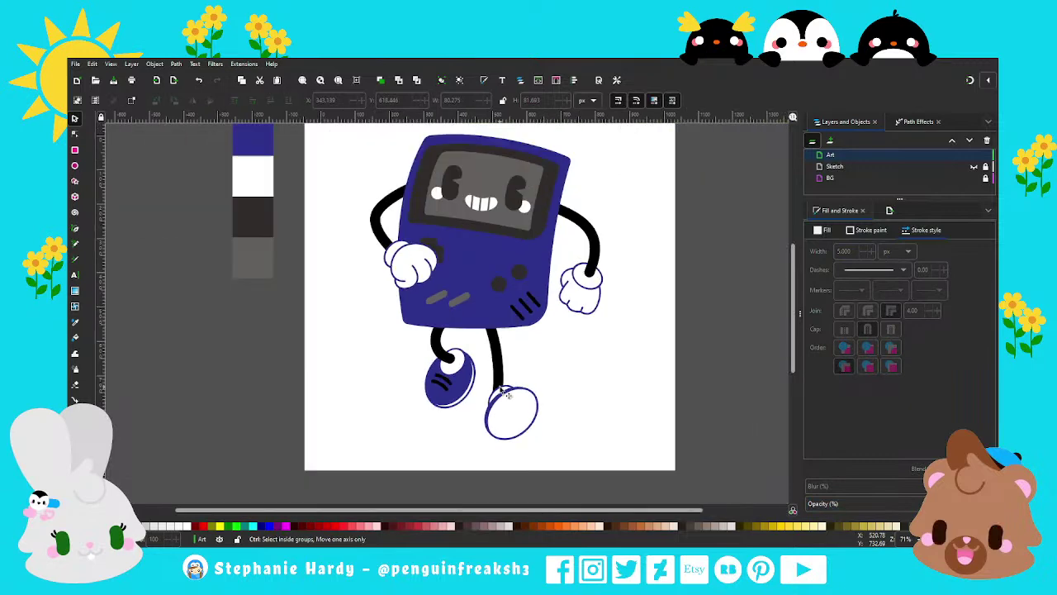
scroll(453, 358, "up", 4, "ctrl")
Step: Rotate the white opening more upright and widen it a little
left_click(453, 358)
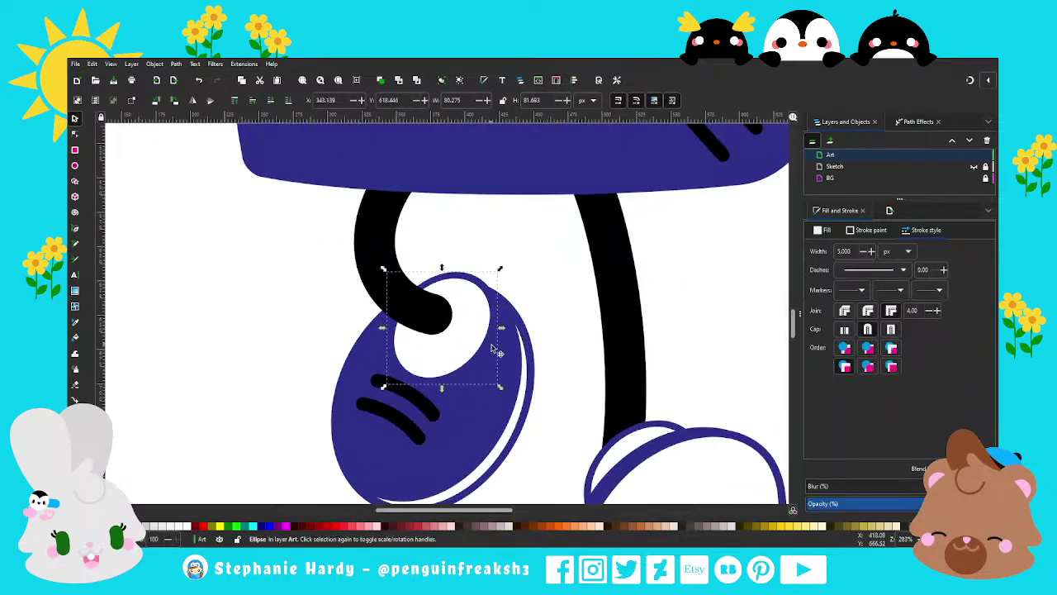
left_click_drag(501, 268, 458, 258)
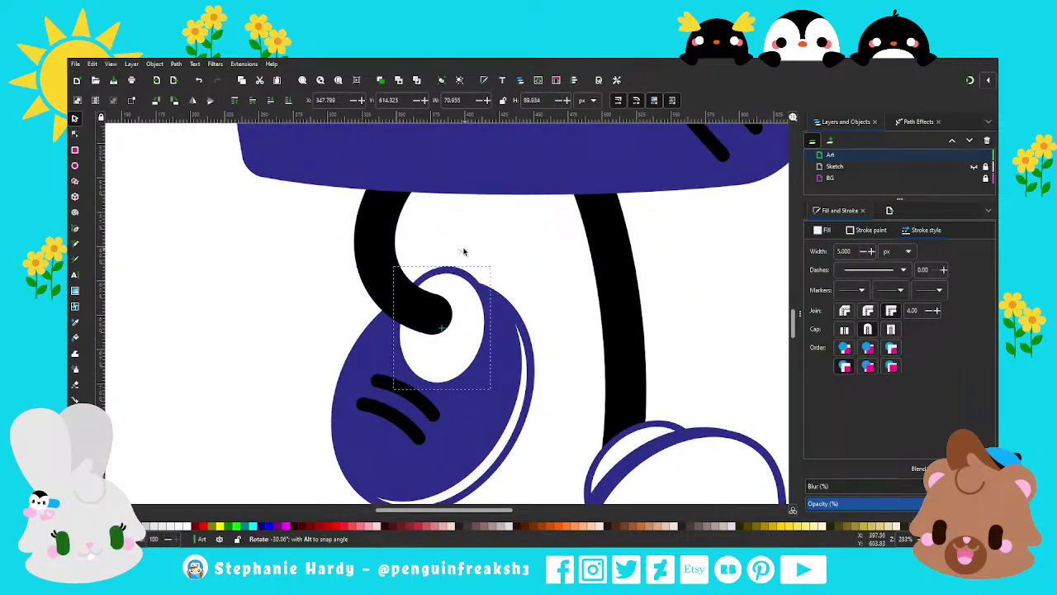
left_click(472, 334)
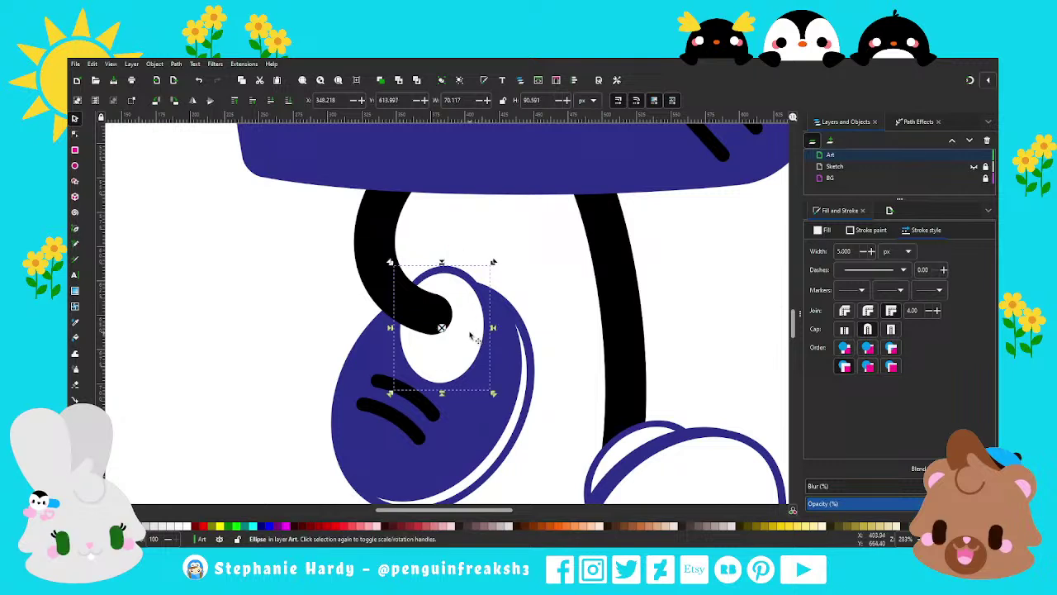
left_click_drag(493, 328, 500, 329)
left_click(496, 330)
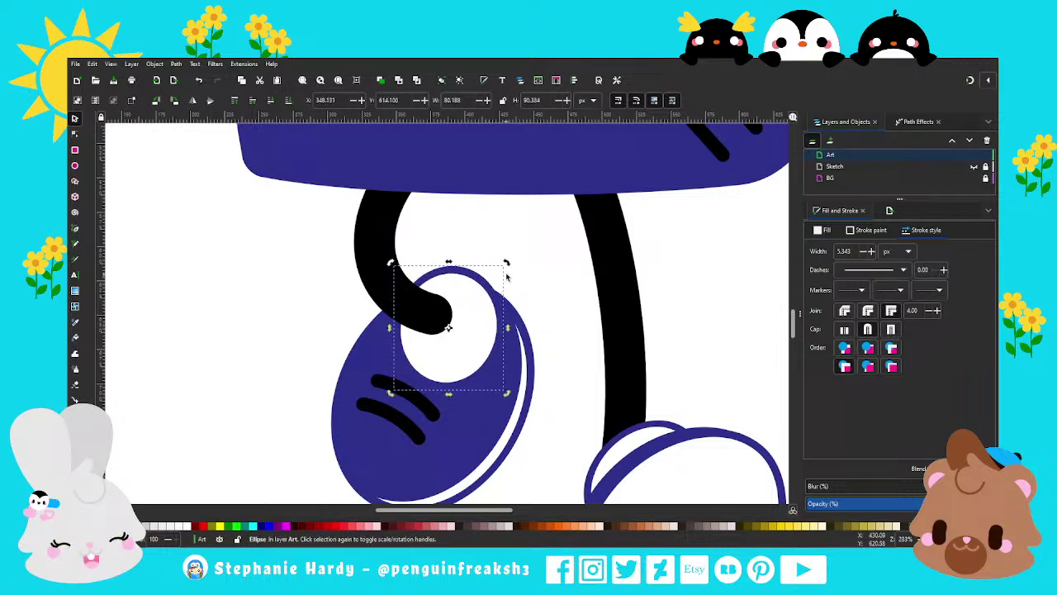
mouse_move(499, 266)
left_mouse_down()
mouse_move(516, 310)
mouse_move(484, 338)
left_mouse_up()
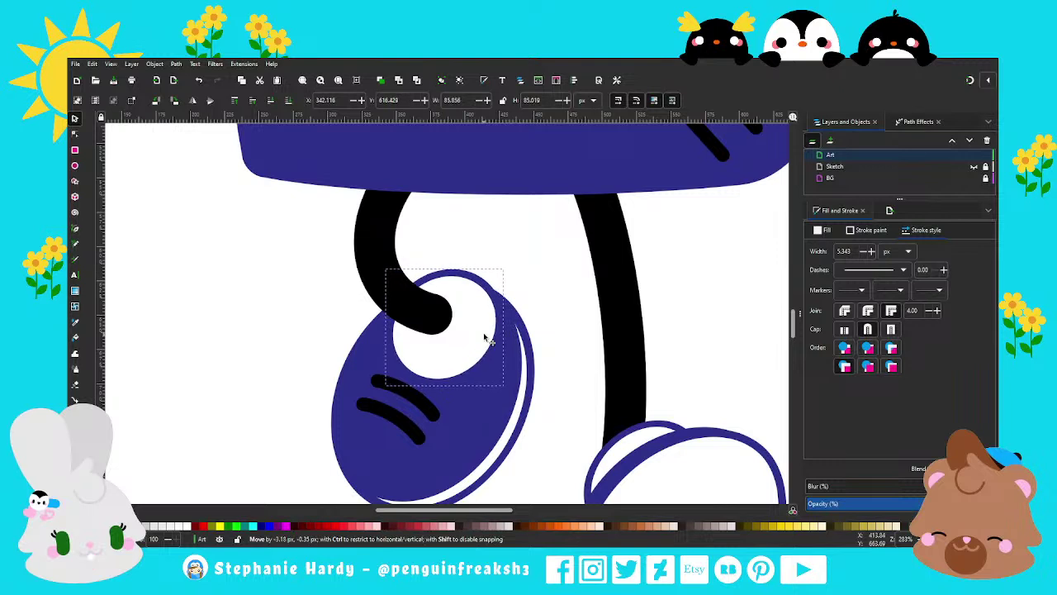
Step: Give the white opening a 5 px outline and nudge it into place
type("5")
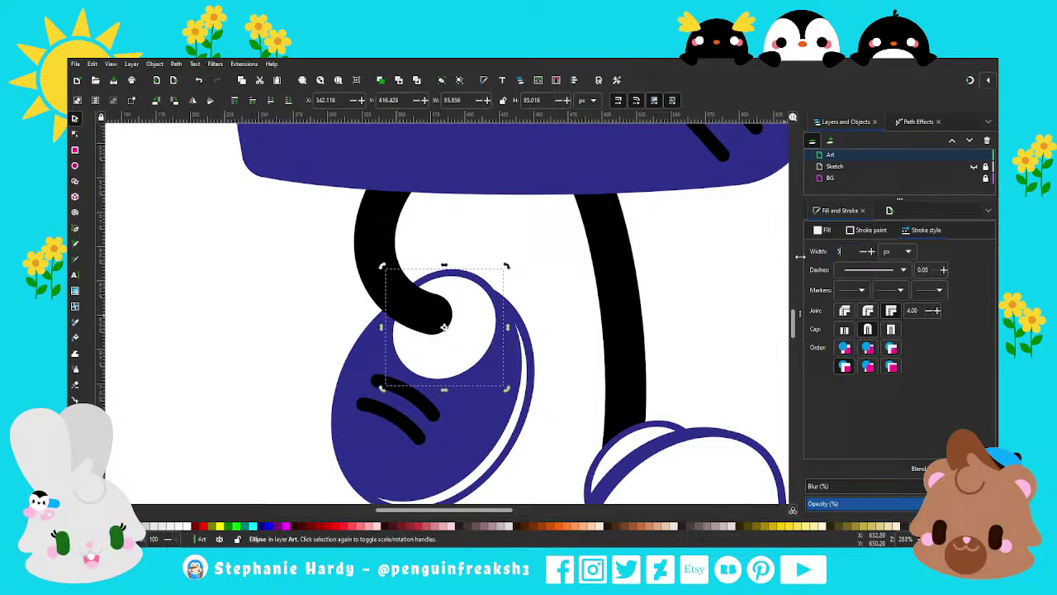
key("Return")
left_click_drag(472, 349, 472, 351)
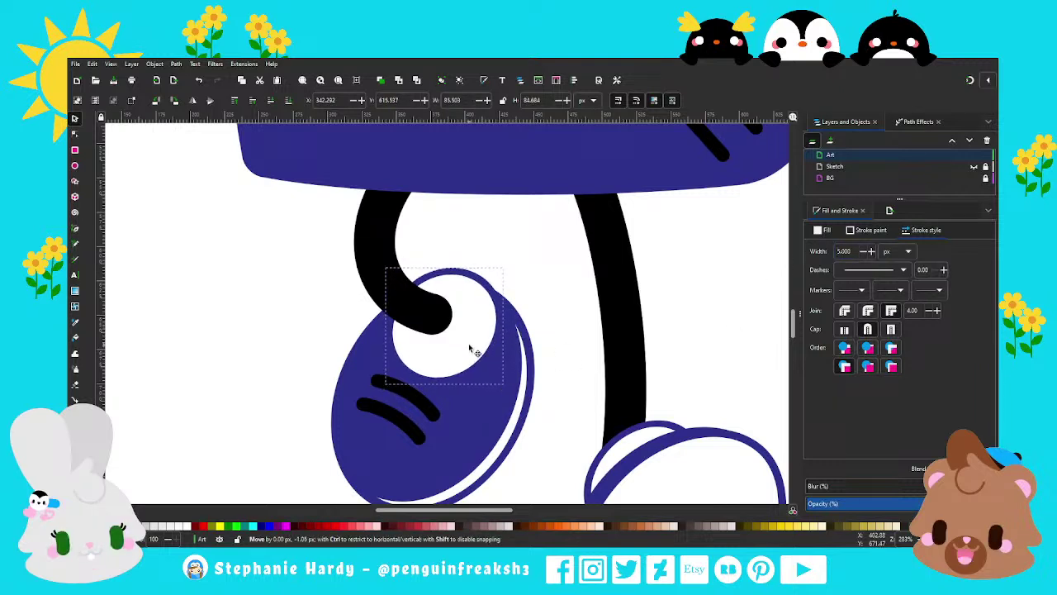
left_click_drag(473, 353, 472, 354)
scroll(474, 355, "down", 2, "ctrl")
scroll(473, 354, "down", 1, "ctrl")
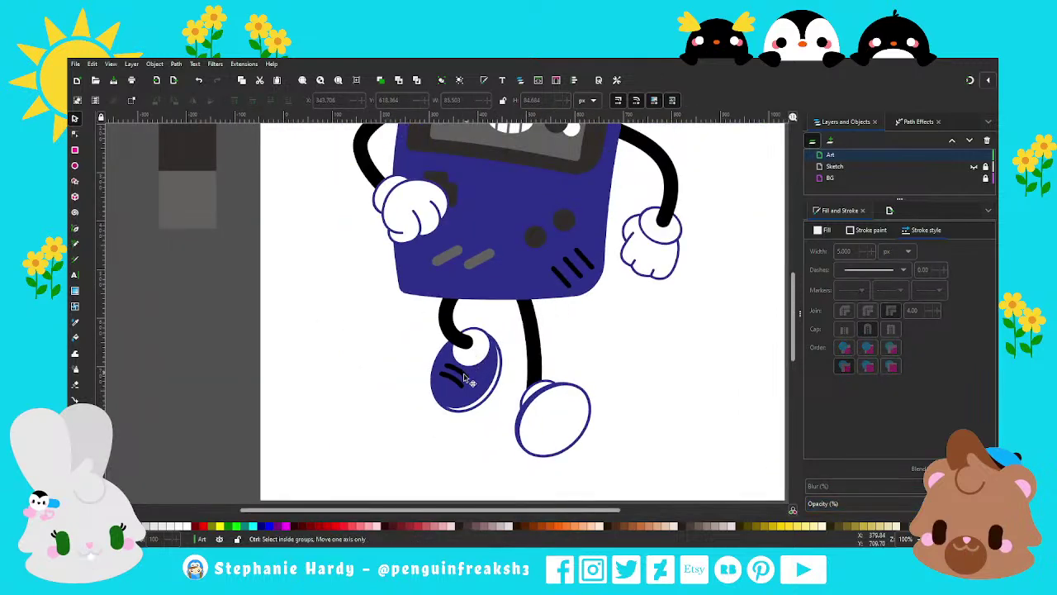
scroll(474, 354, "down", 1, "ctrl")
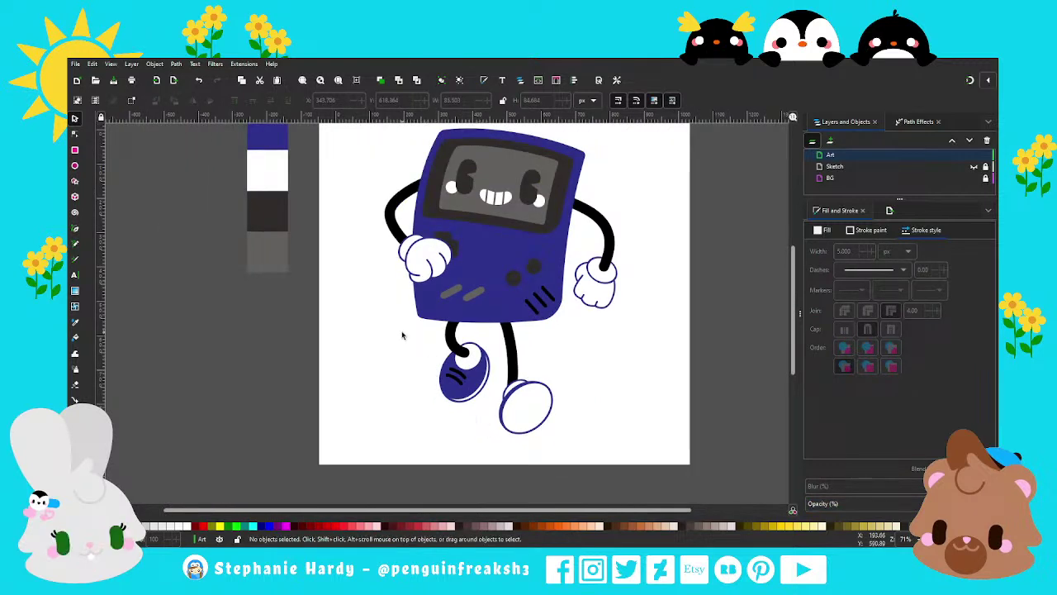
Step: Tilt the whole left foot, navy shoe and white opening, about 12 degrees
mouse_move(403, 331)
left_mouse_down()
mouse_move(501, 411)
mouse_move(474, 378)
left_mouse_up()
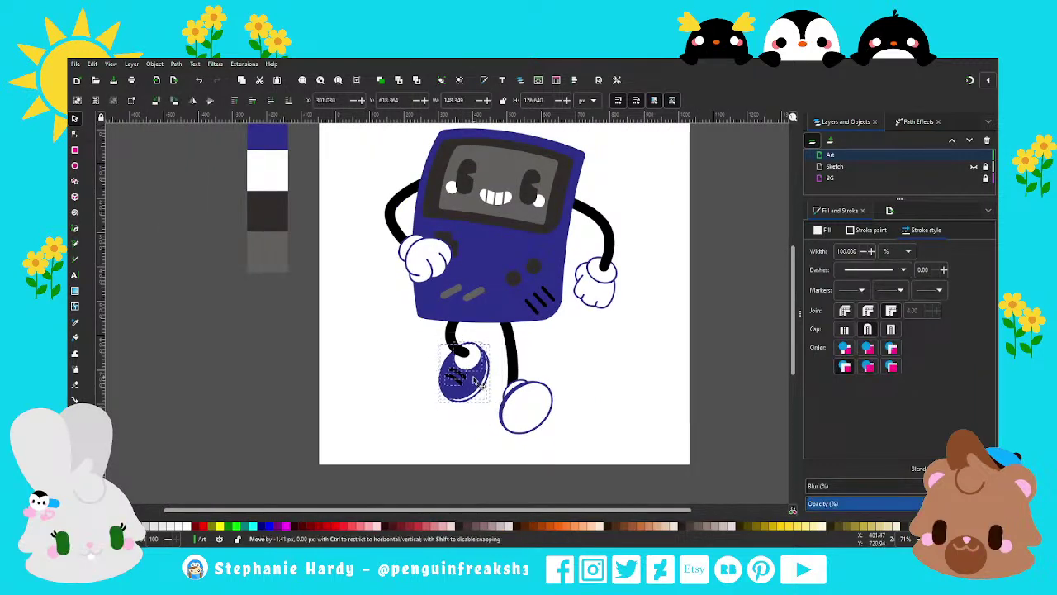
left_click(479, 421)
scroll(477, 413, "down", 1, "ctrl")
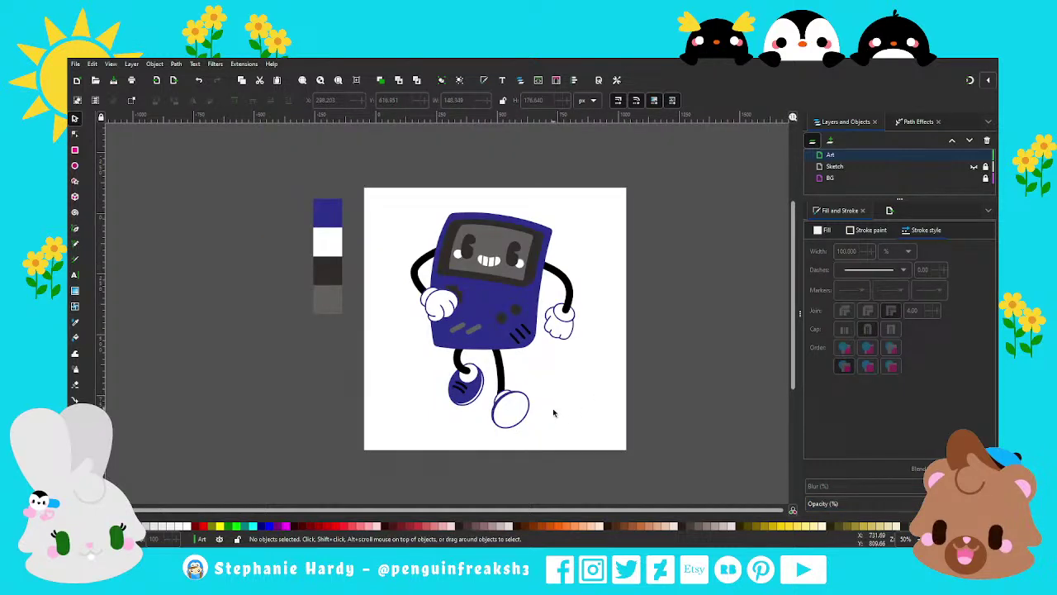
scroll(467, 382, "up", 1, "ctrl")
left_click_drag(403, 344, 479, 417)
left_click(483, 384)
left_click_drag(493, 354, 485, 357)
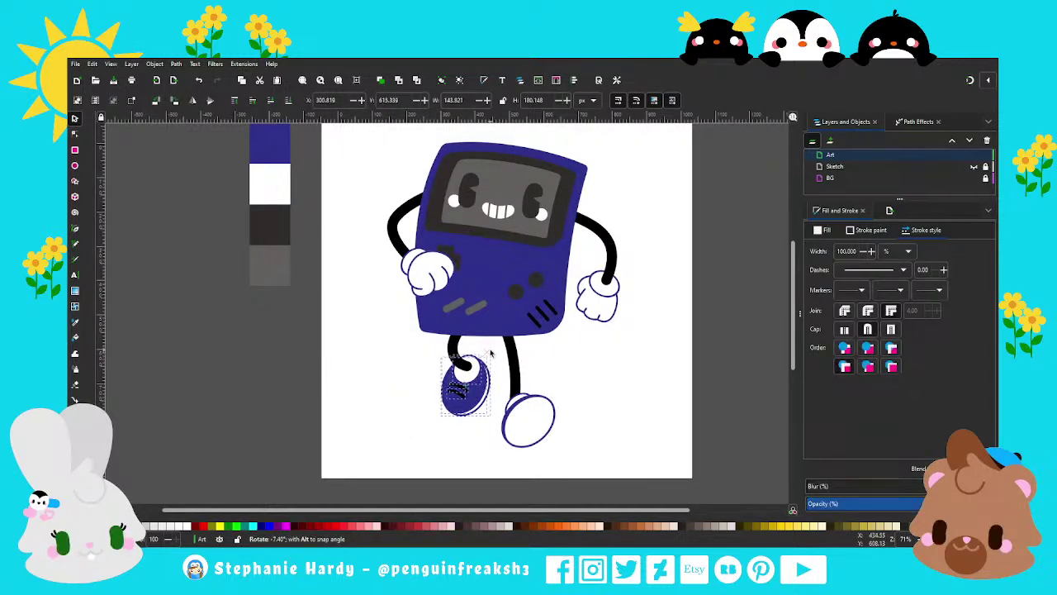
left_click(422, 399)
scroll(450, 405, "down", 1, "ctrl")
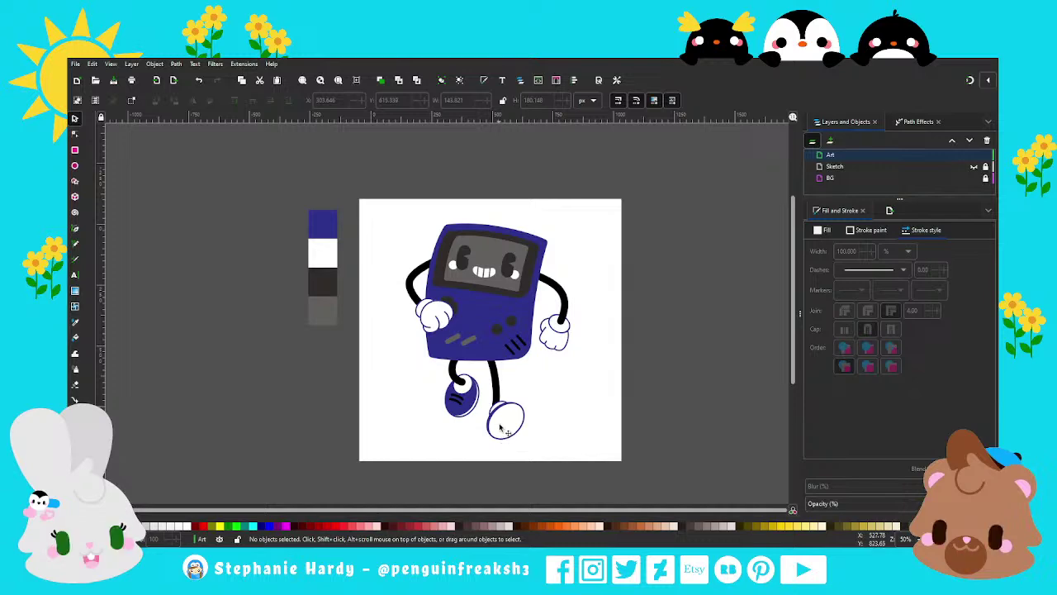
scroll(466, 417, "up", 1)
scroll(466, 417, "up", 1)
scroll(515, 378, "down", 1)
Step: Move the white outlined right foot off to the right
left_click_drag(598, 470, 492, 372)
left_click_drag(533, 413, 632, 403)
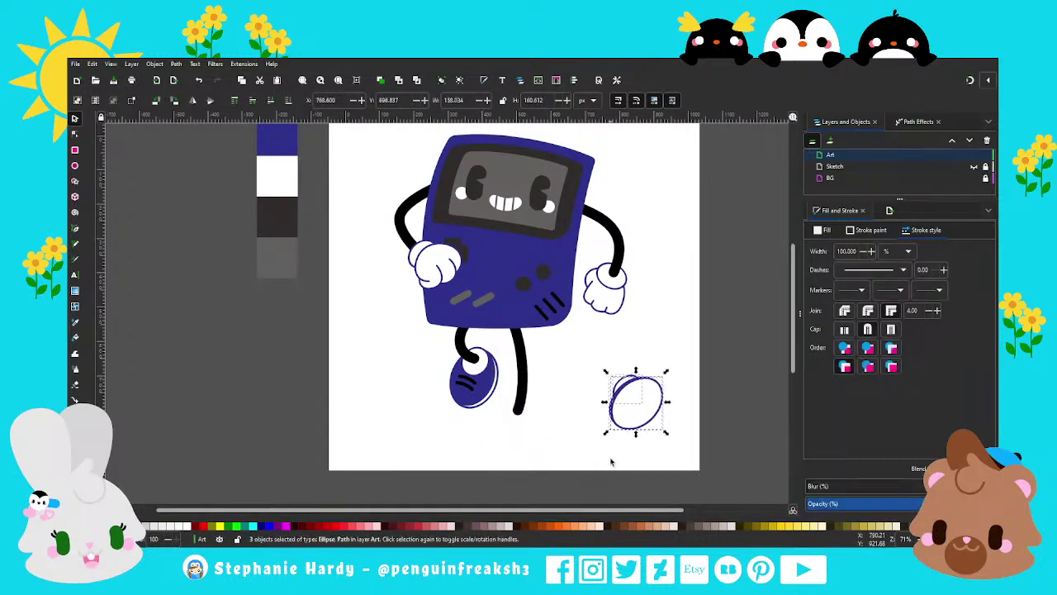
left_click(549, 460)
scroll(504, 445, "up", 1)
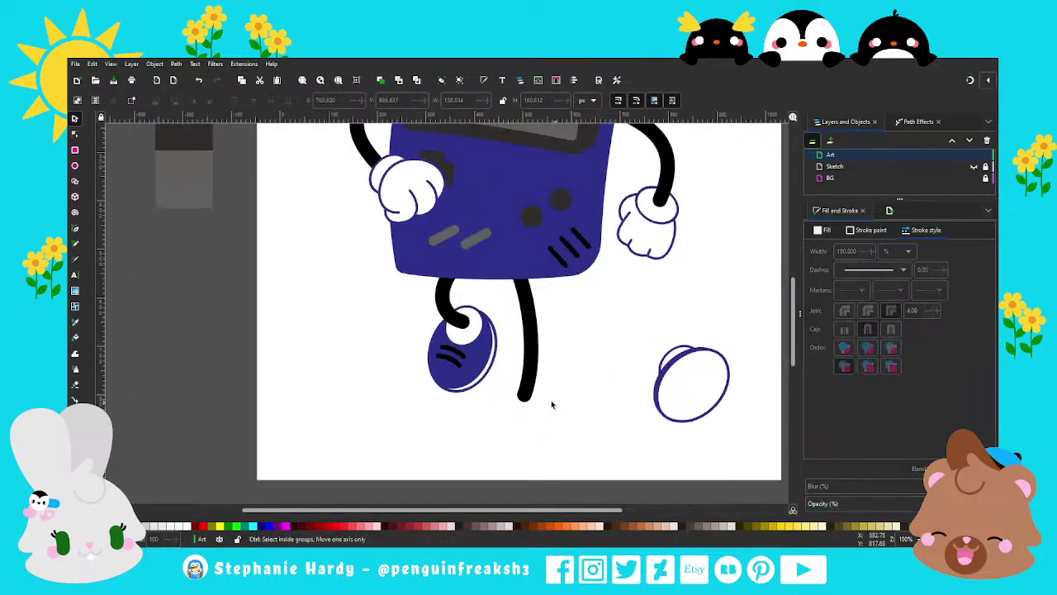
scroll(525, 398, "up", 1)
Step: Place a copy of the navy shoe oval, rotated about 97°, under the right leg; duplicate the white highlight
left_click(433, 347)
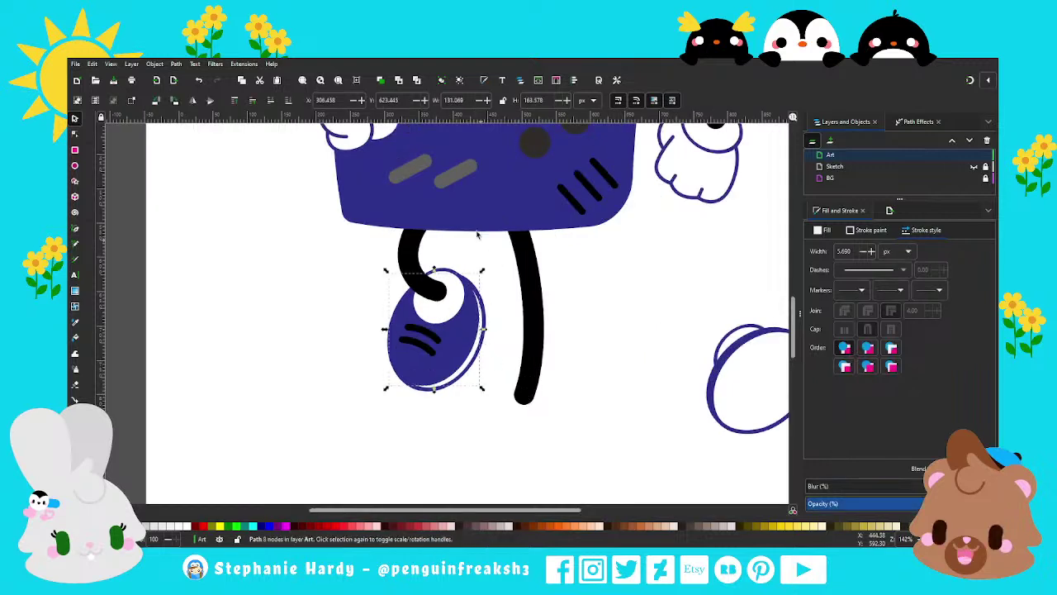
left_click(381, 80)
left_click_drag(455, 313, 533, 384)
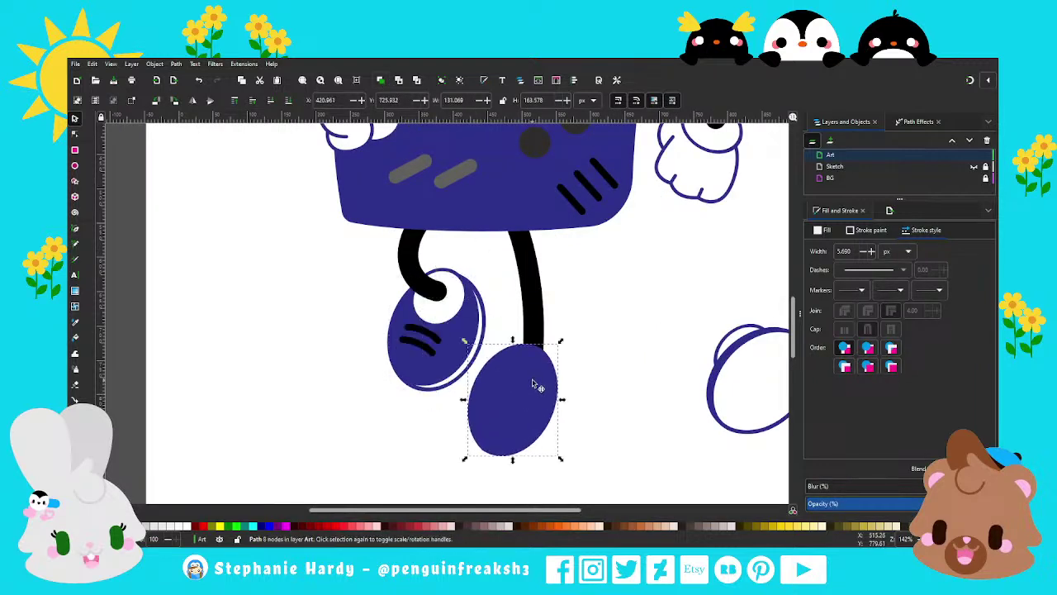
left_click(533, 379)
left_click_drag(560, 340, 441, 352)
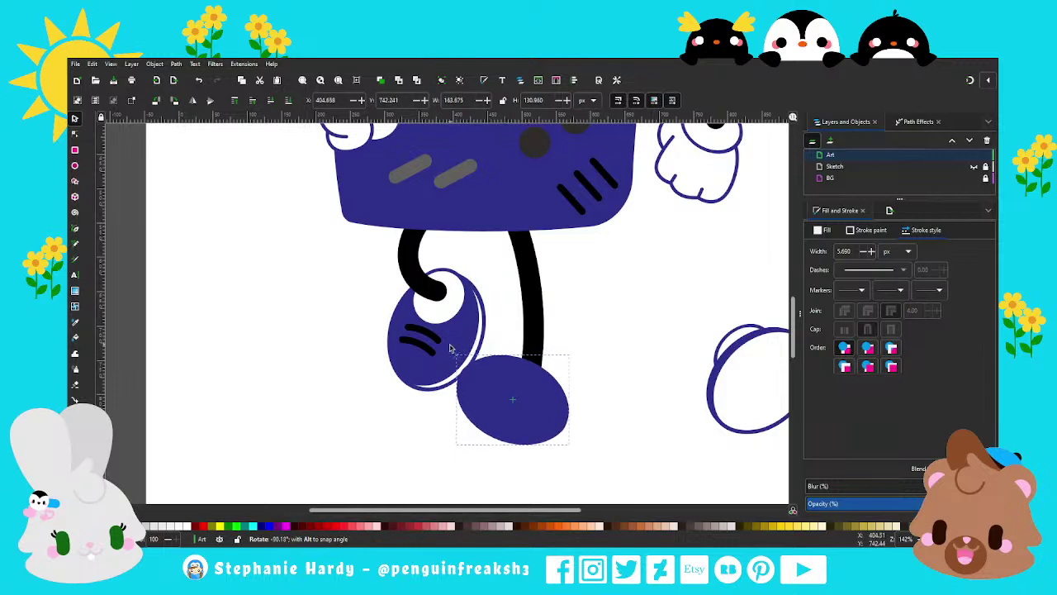
scroll(544, 299, "down", 1)
left_click_drag(536, 358, 571, 391)
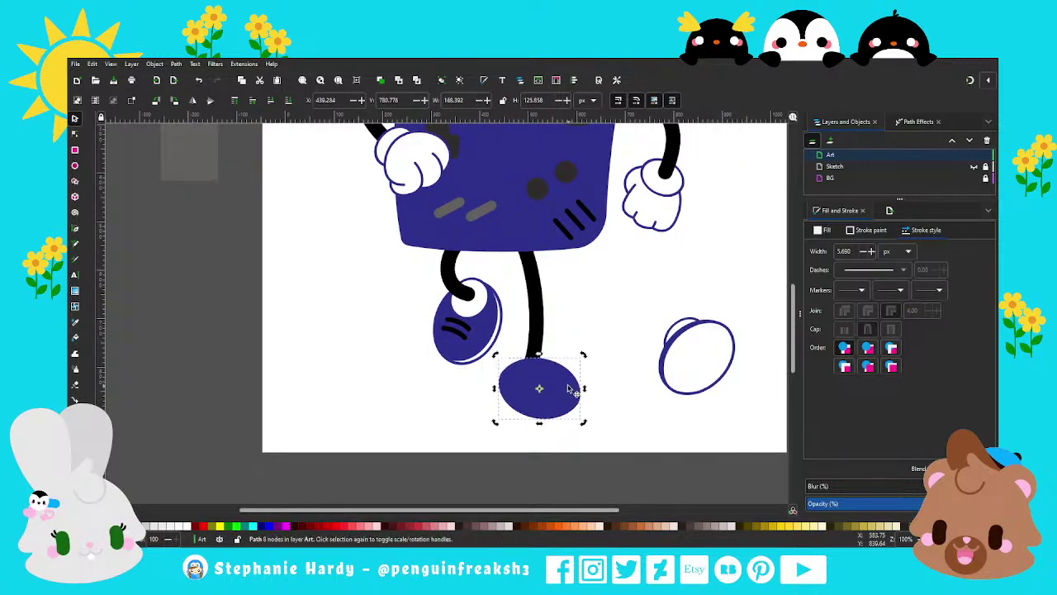
left_click(486, 308)
key("ctrl+d")
Step: Put the white highlight copy on the new foot, lower it and squash it vertically
mouse_move(486, 308)
left_mouse_down()
mouse_move(565, 382)
mouse_move(555, 368)
mouse_move(565, 362)
left_mouse_up()
left_click(545, 362)
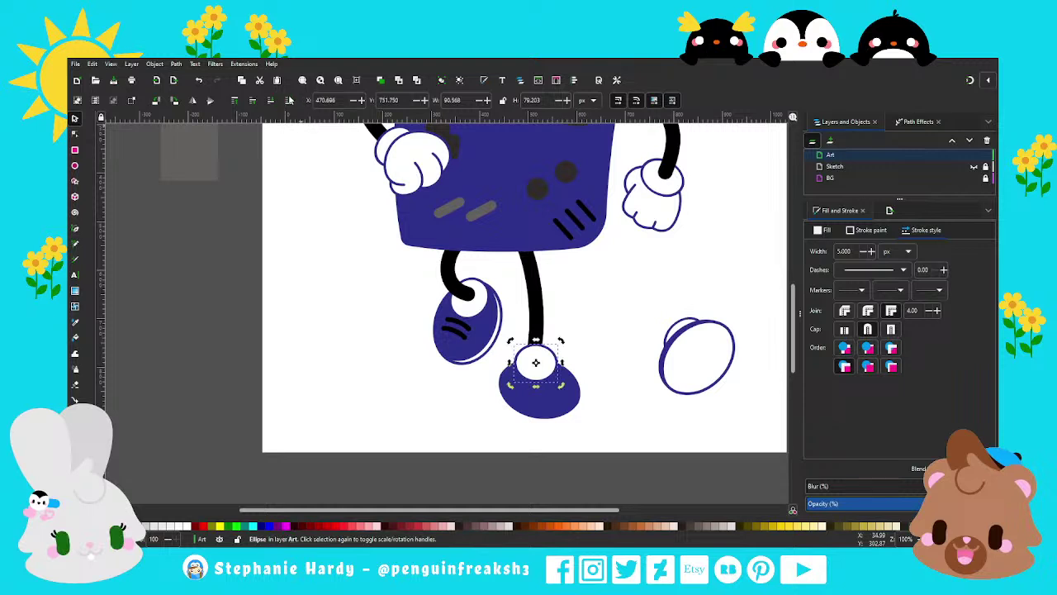
left_click_drag(542, 410, 544, 442)
left_click(534, 363)
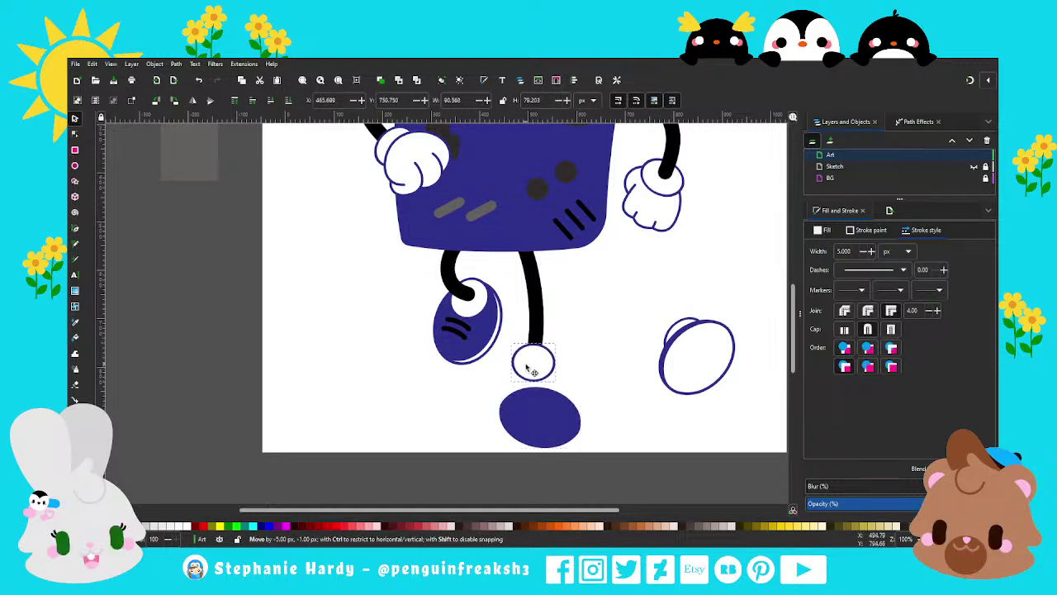
key("Page_Down")
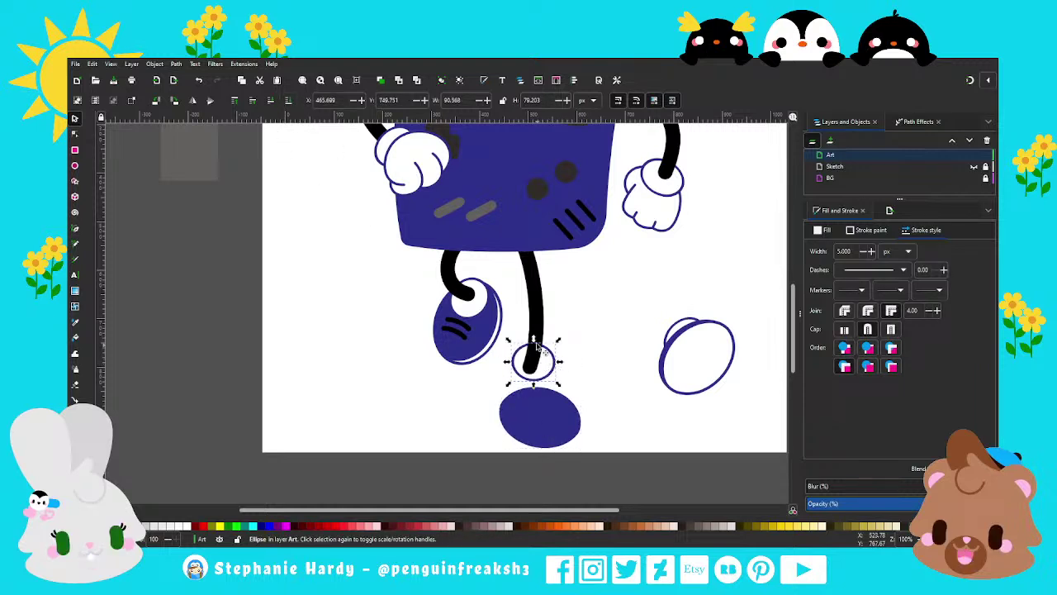
left_click_drag(534, 340, 533, 354)
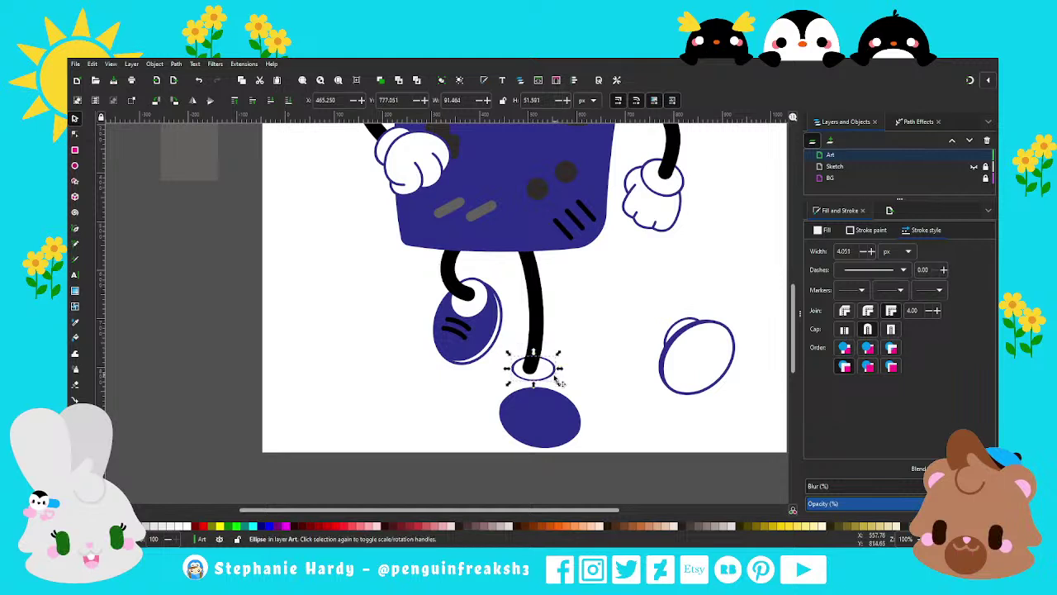
Step: Remove the white highlight oval's outline, leaving stroke width 0
type("5")
key("Return")
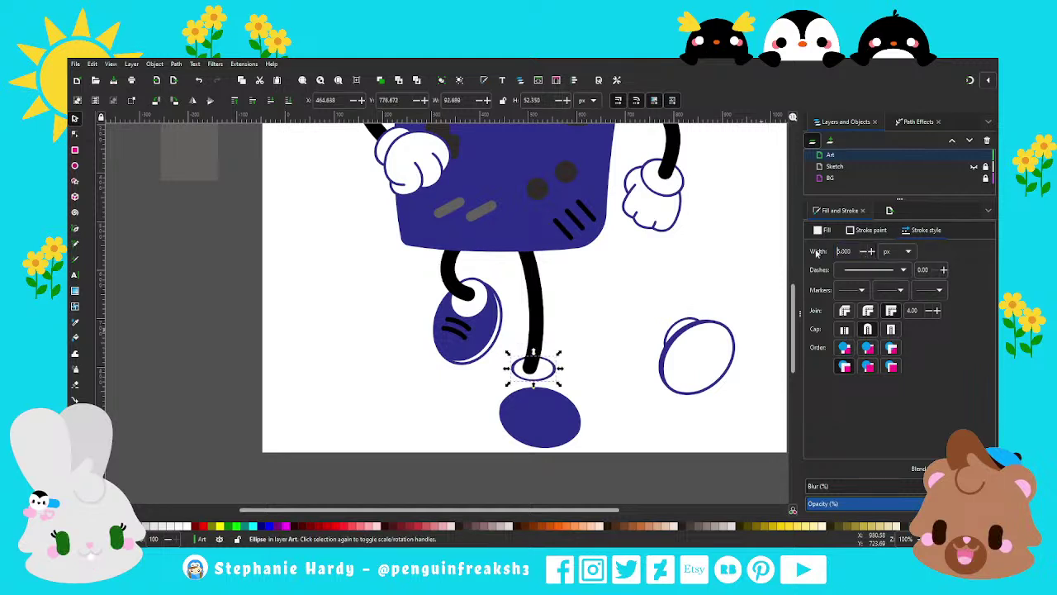
scroll(507, 398, "up", 1, "ctrl")
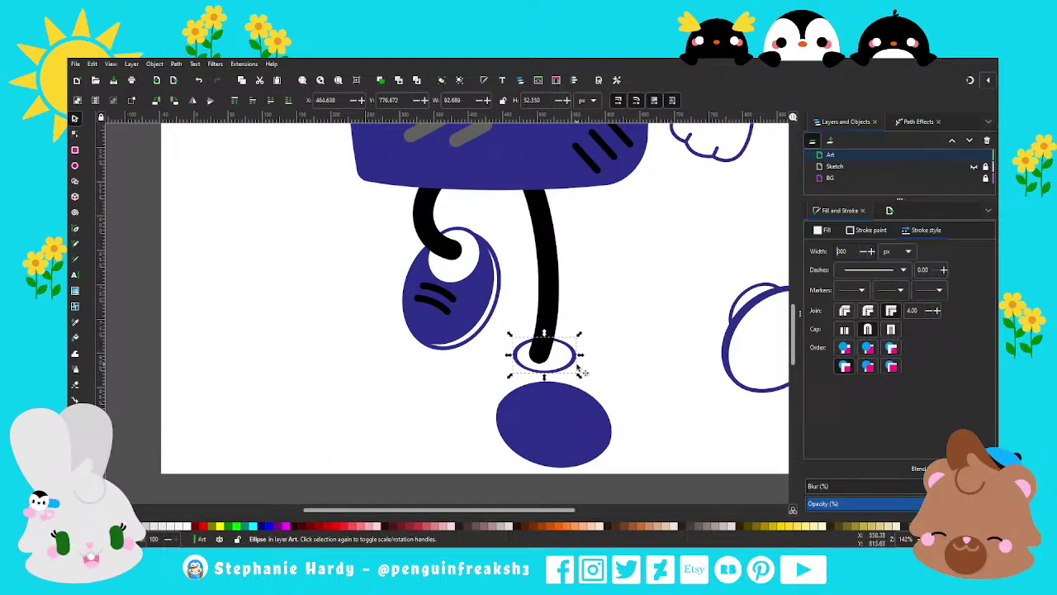
key("Return")
key("Escape")
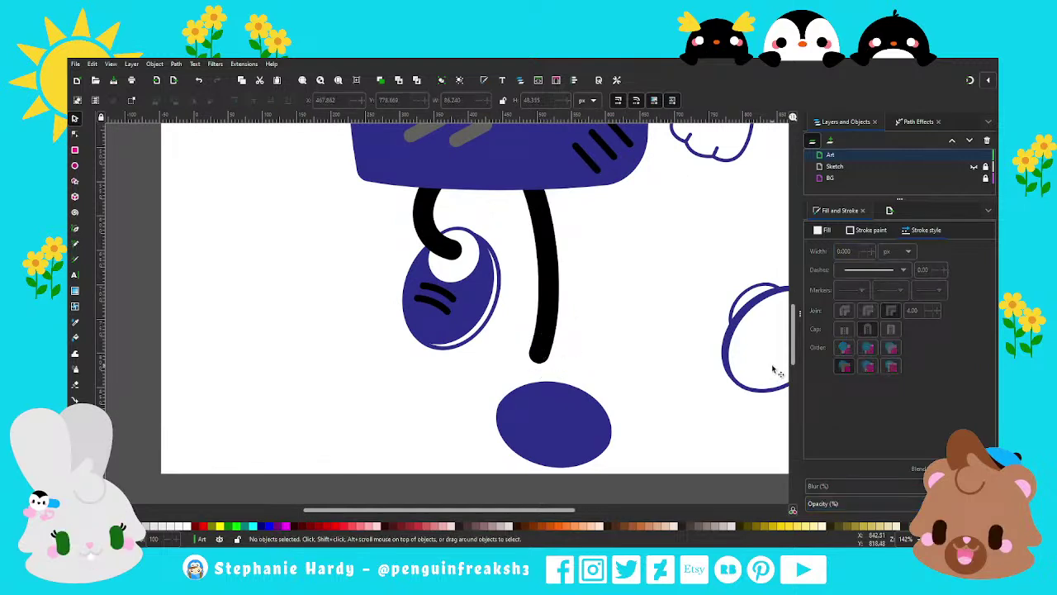
Step: Rotate the white oval about 55° and place it behind the black leg
left_click(453, 256)
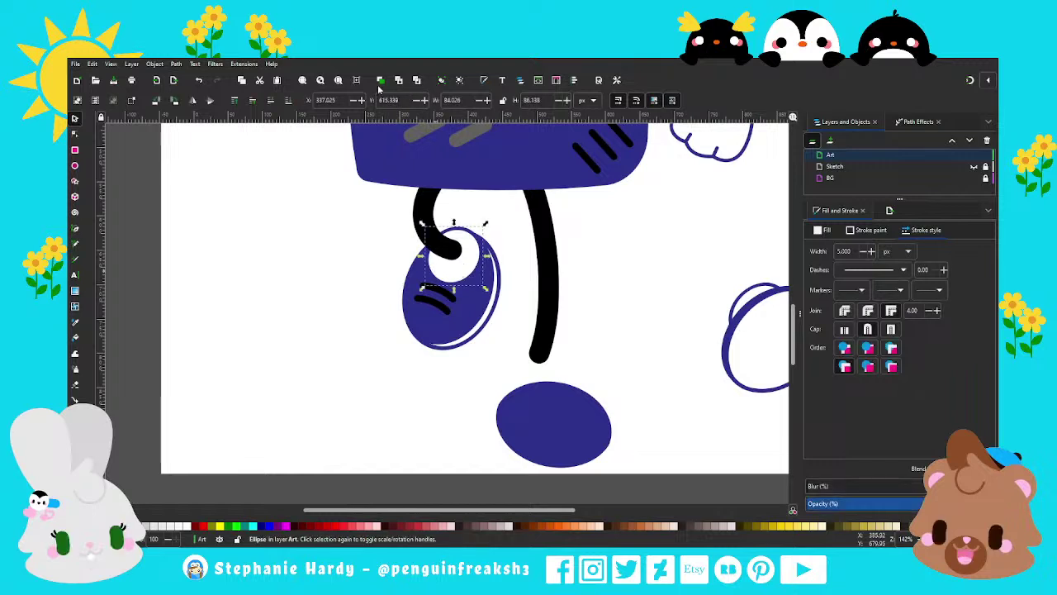
left_click(535, 337)
mouse_move(452, 256)
left_mouse_down()
mouse_move(535, 337)
mouse_move(576, 347)
mouse_move(574, 372)
left_mouse_up()
left_click(288, 99)
left_click(574, 372)
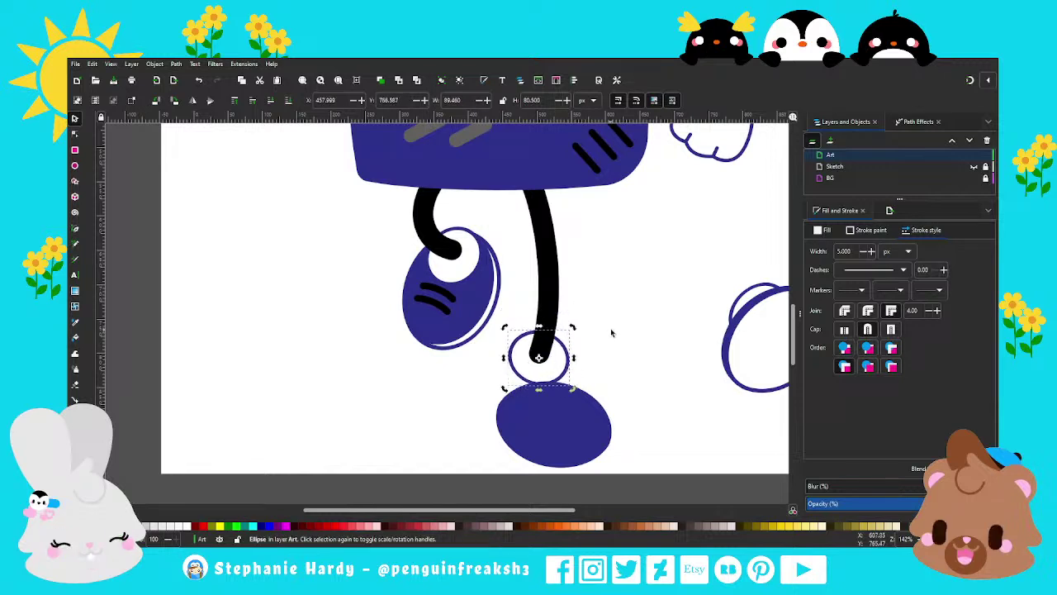
scroll(612, 332, "down", 1)
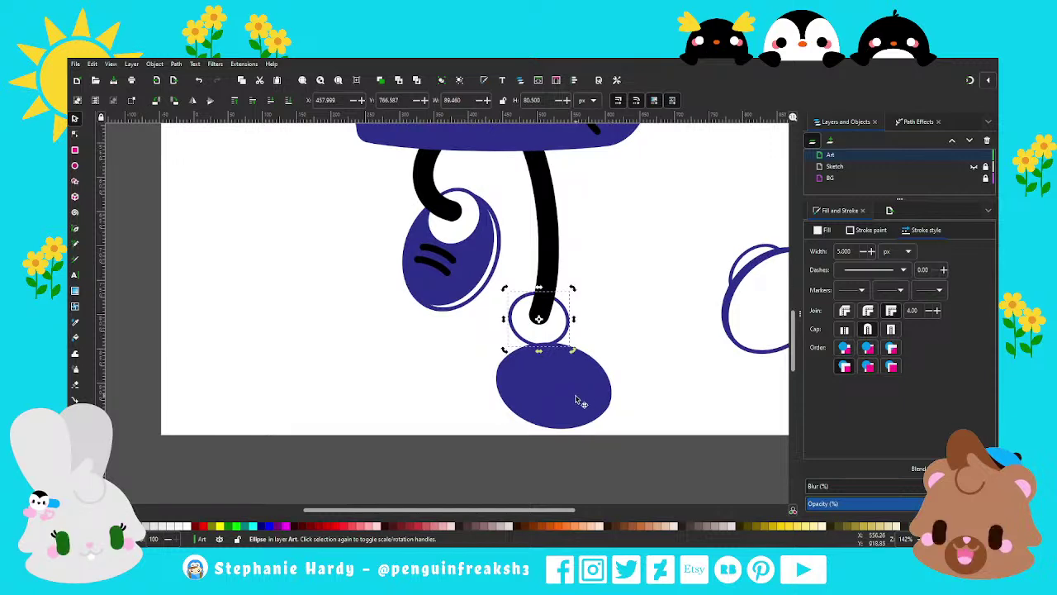
scroll(542, 389, "down", 1)
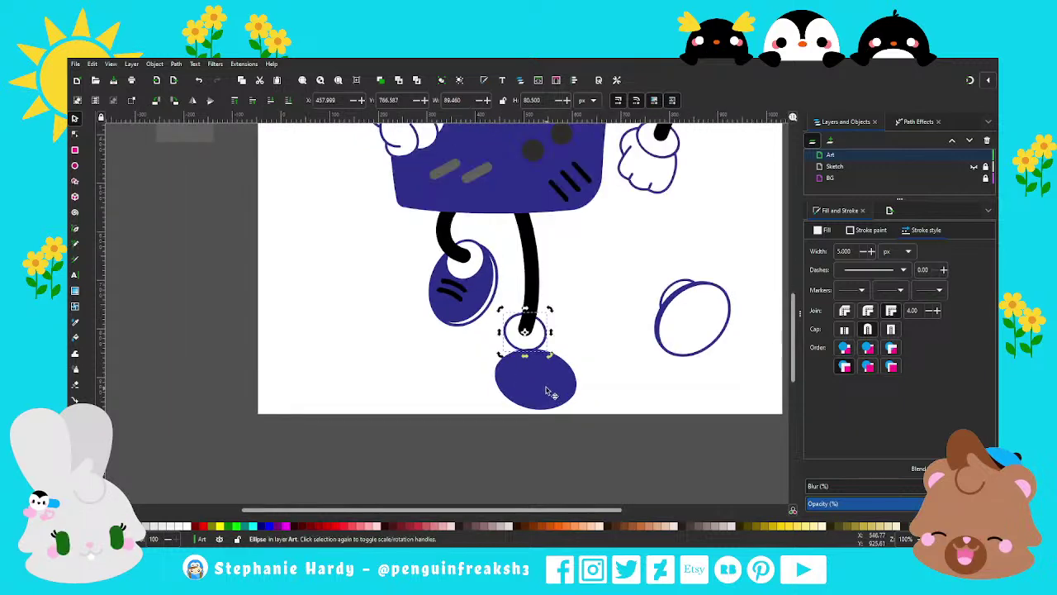
Step: Shift the navy foot oval down-left, tilt it about 11° and adjust its height
mouse_move(549, 389)
left_mouse_down()
mouse_move(529, 411)
mouse_move(541, 372)
left_mouse_up()
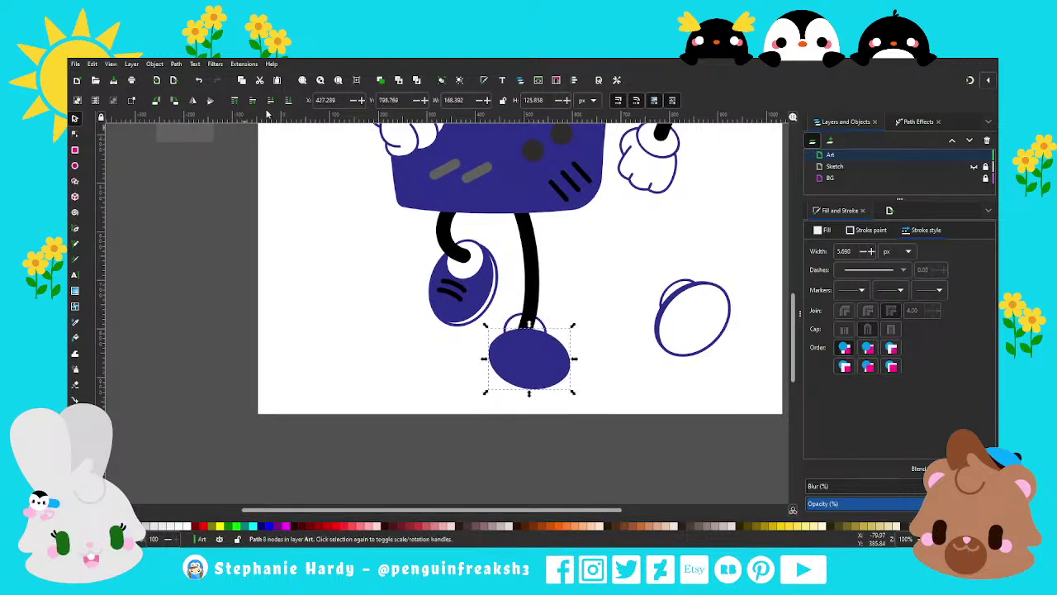
left_click(552, 366)
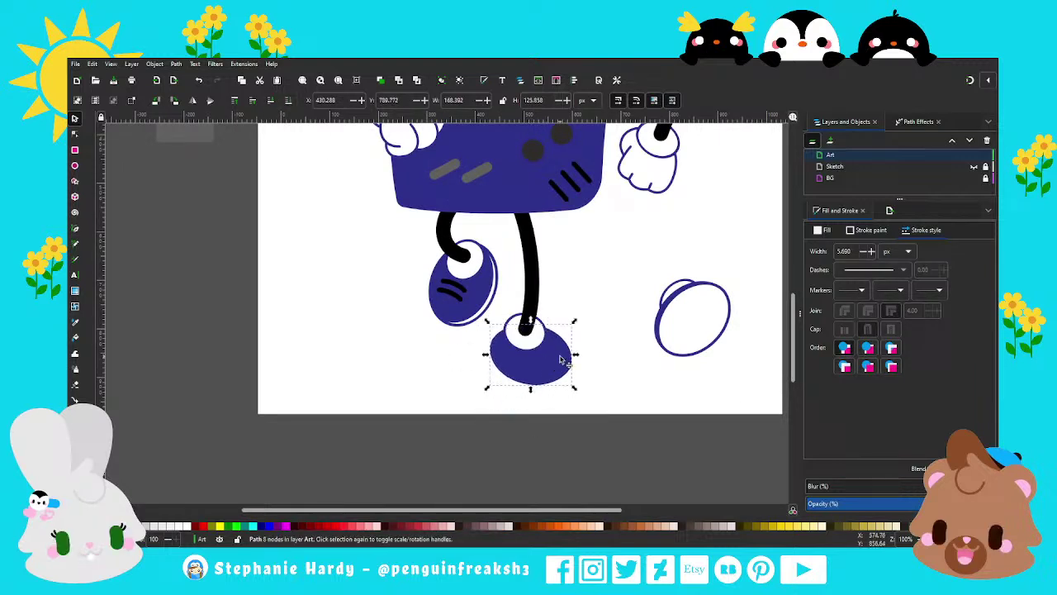
left_click_drag(572, 325, 560, 381)
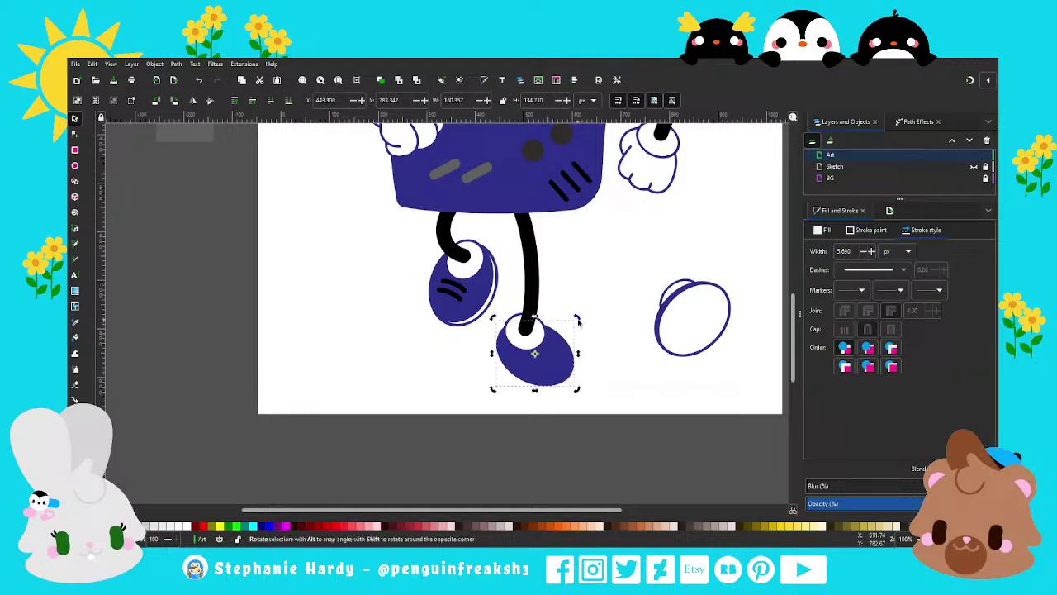
left_click_drag(577, 322, 579, 323)
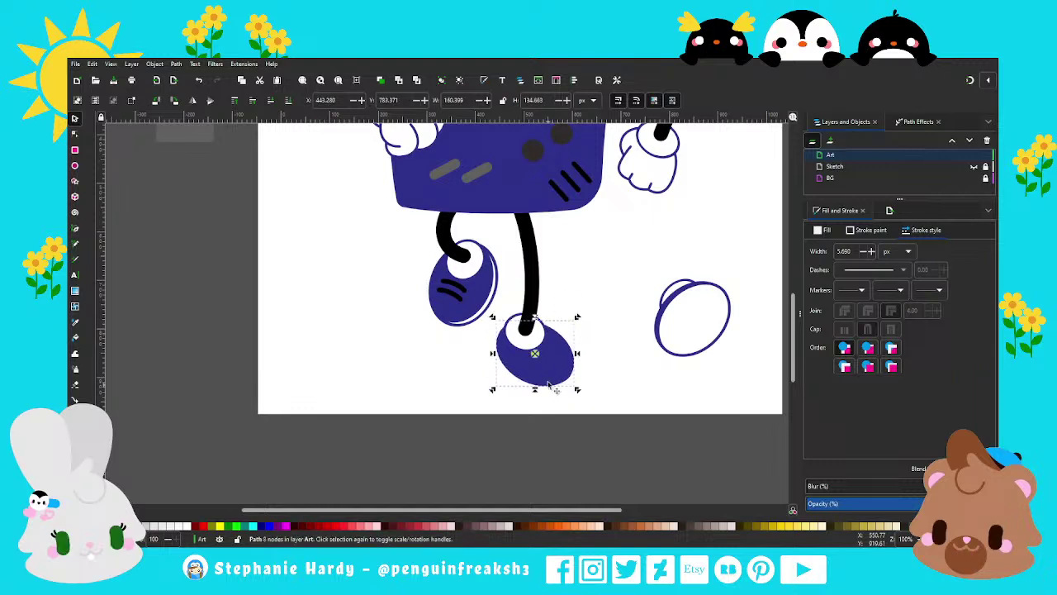
left_click(555, 380)
left_click_drag(535, 394, 535, 395)
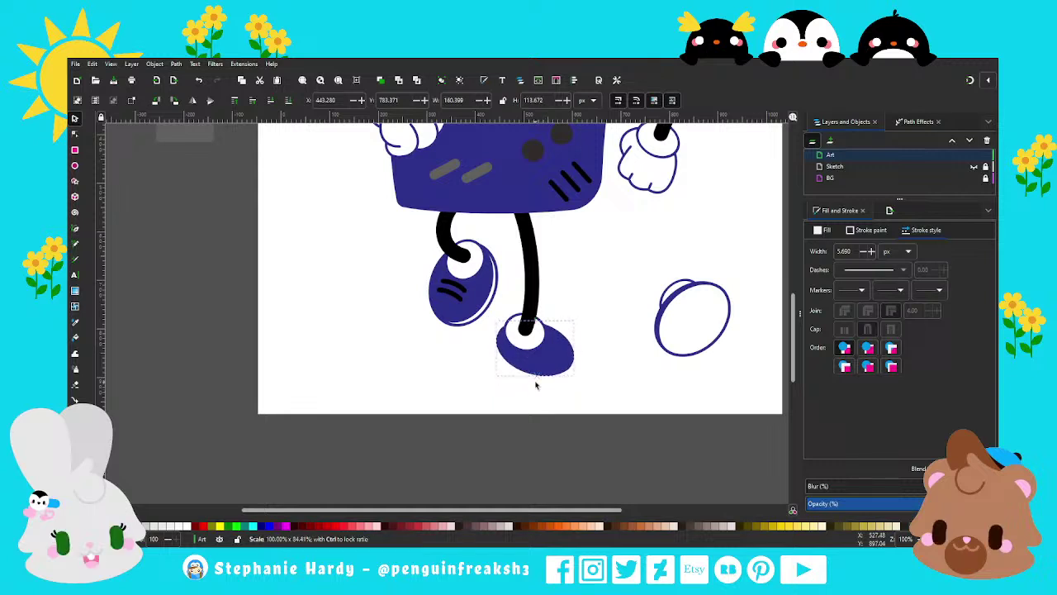
scroll(528, 427, "down", 1, "ctrl")
left_click(528, 424)
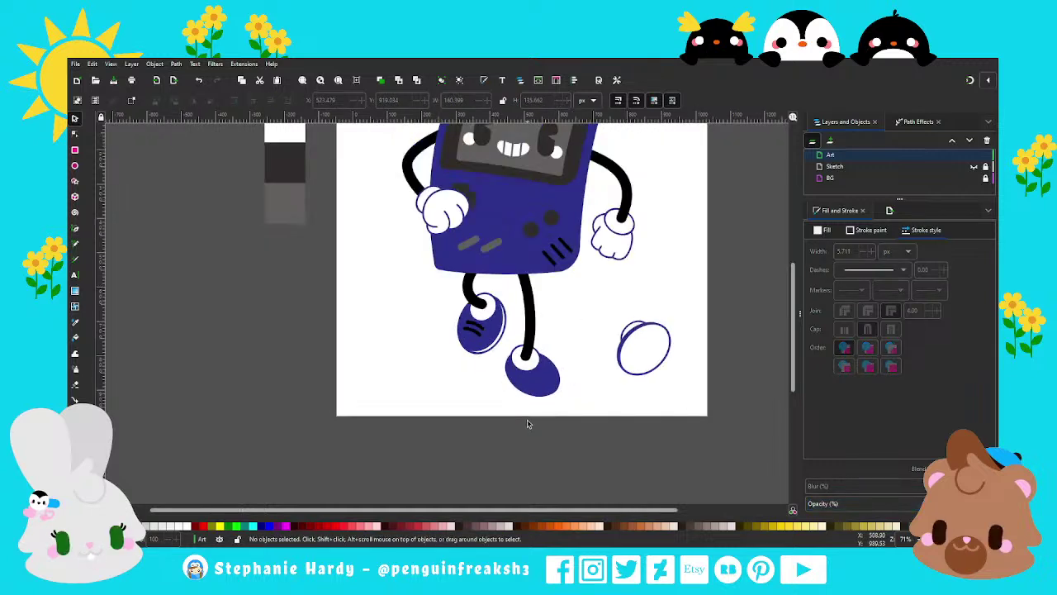
Step: Tilt the whole new right foot about 11° and nudge it down-left
left_click_drag(587, 421, 496, 337)
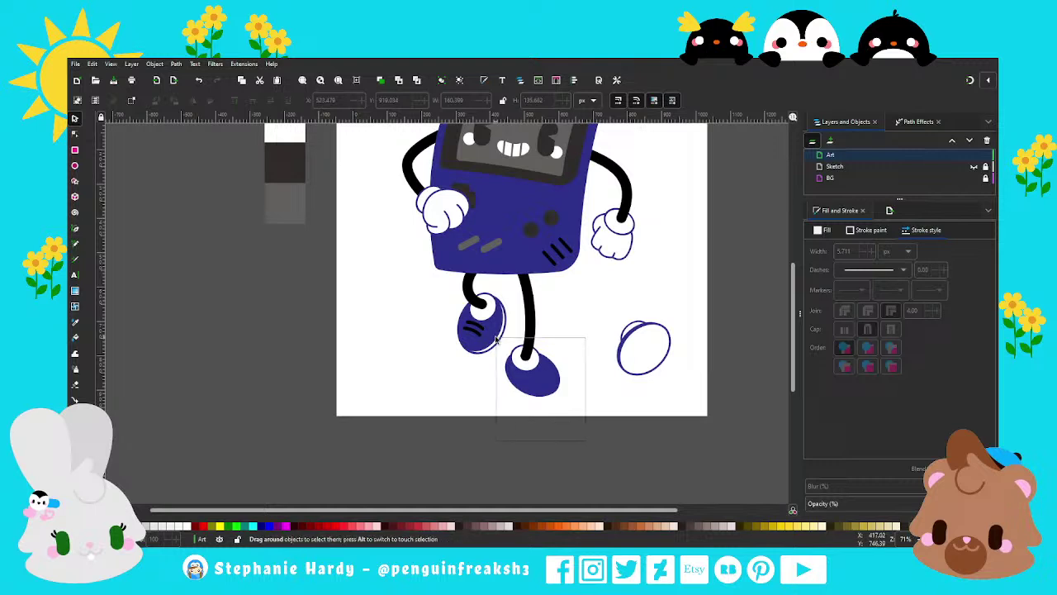
left_click(533, 376)
left_click_drag(567, 347, 560, 355)
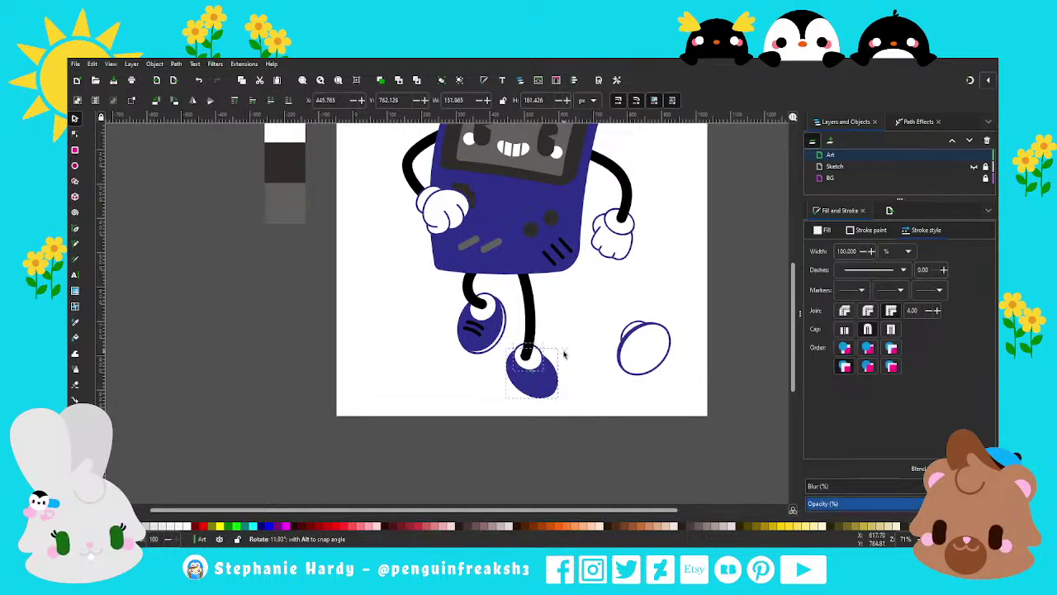
left_click_drag(555, 393, 551, 397)
Step: Select the navy right shoe's path and ellipse together and delete them
left_click(537, 444)
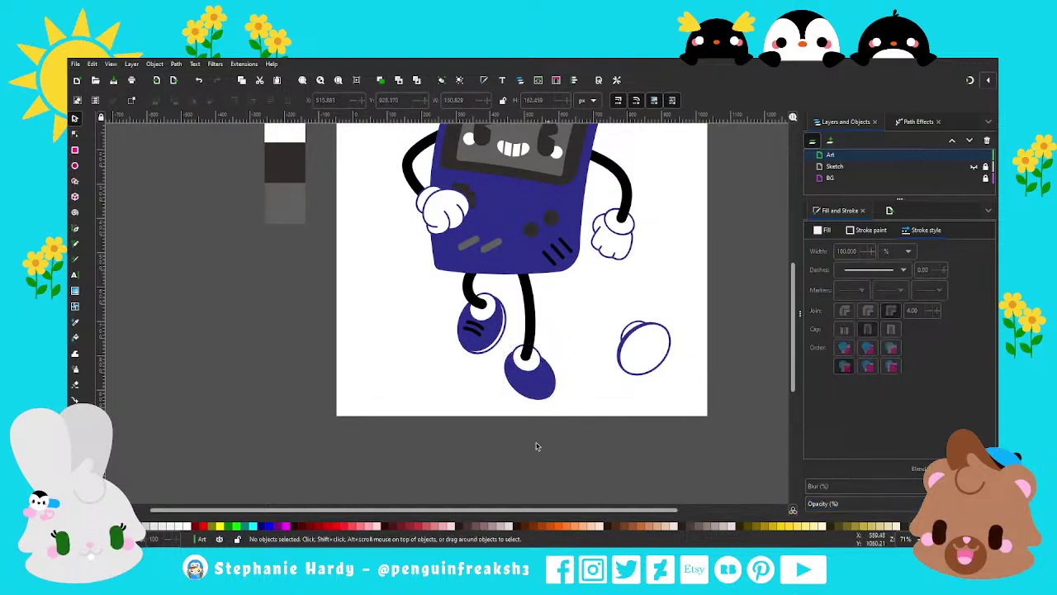
scroll(537, 444, "down", 1, "ctrl")
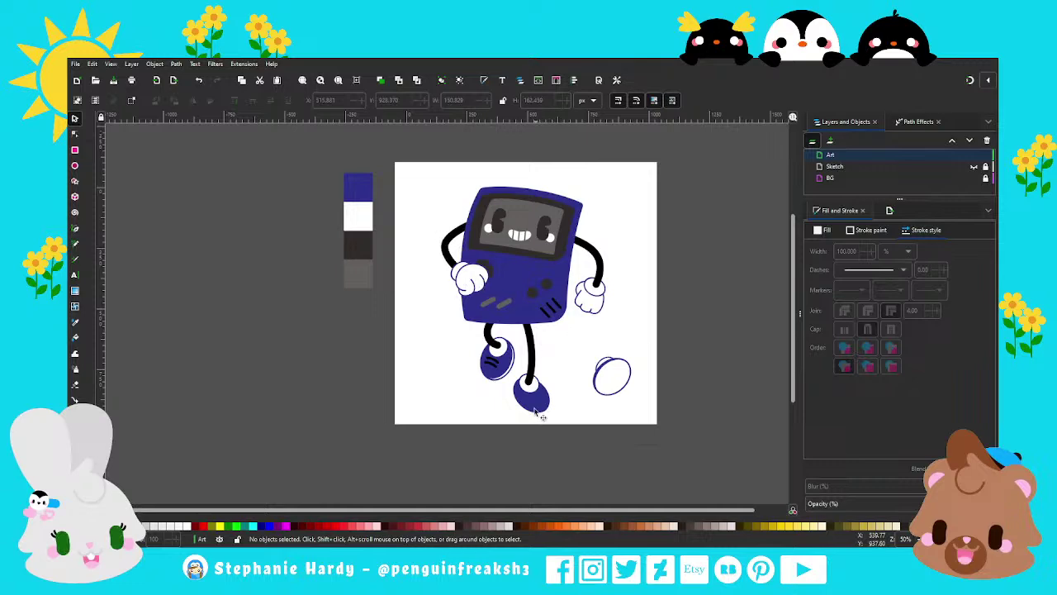
scroll(523, 371, "up", 2)
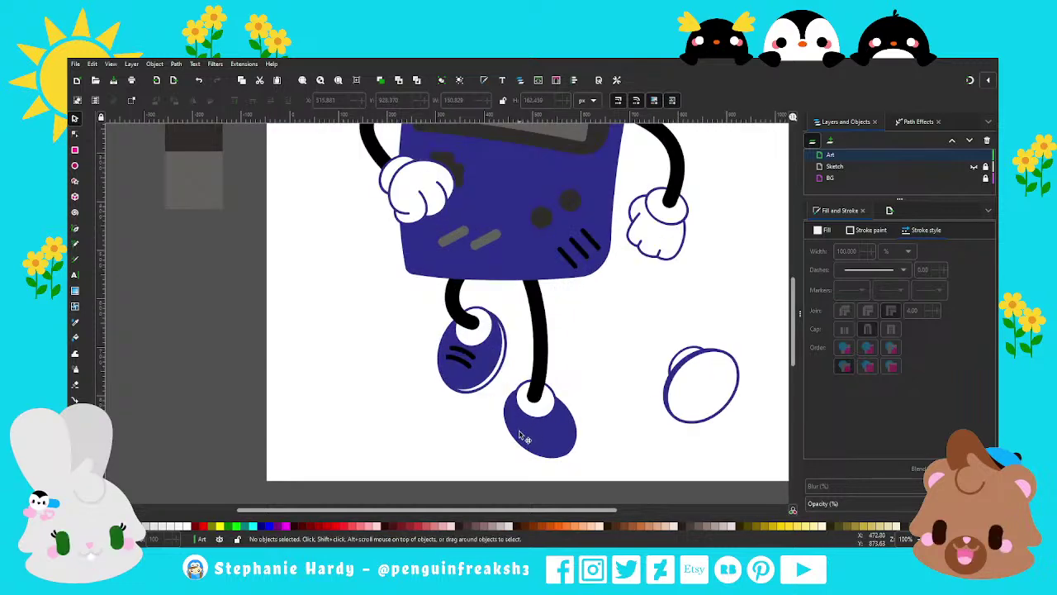
scroll(521, 437, "down", 1)
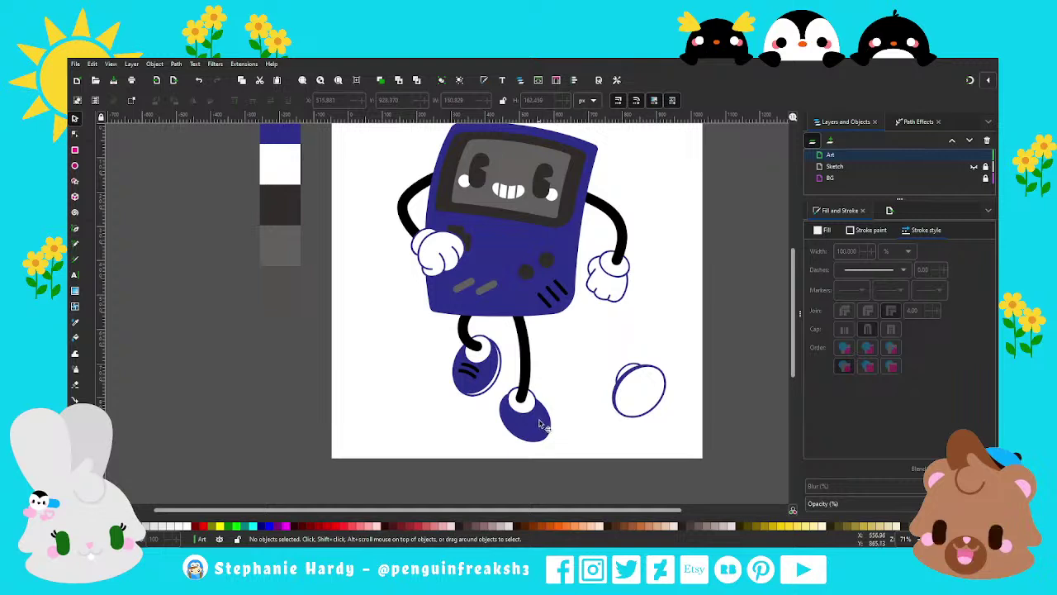
scroll(549, 409, "down", 1)
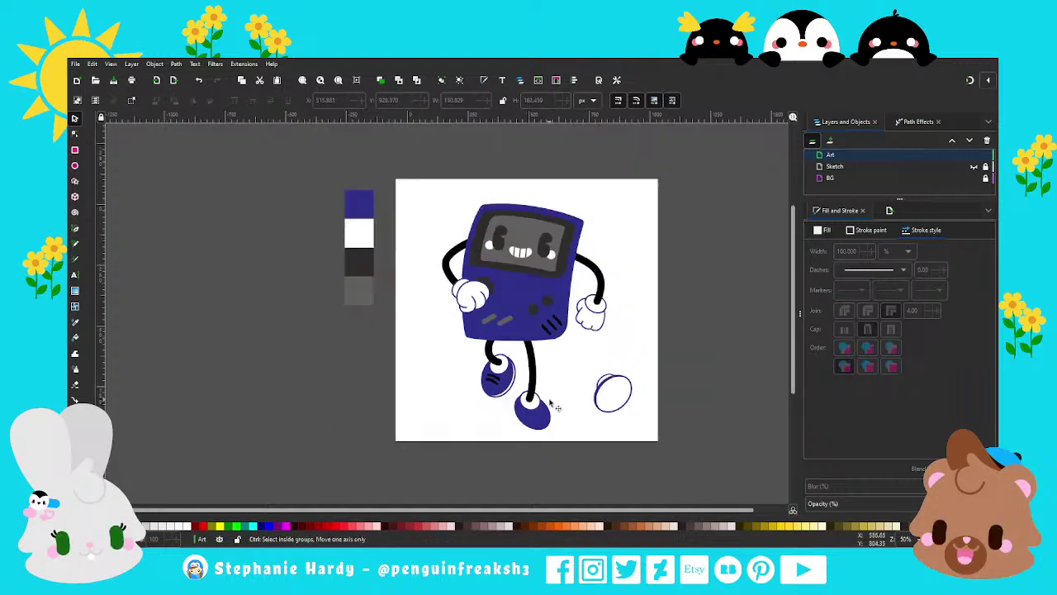
left_click_drag(553, 461, 509, 382)
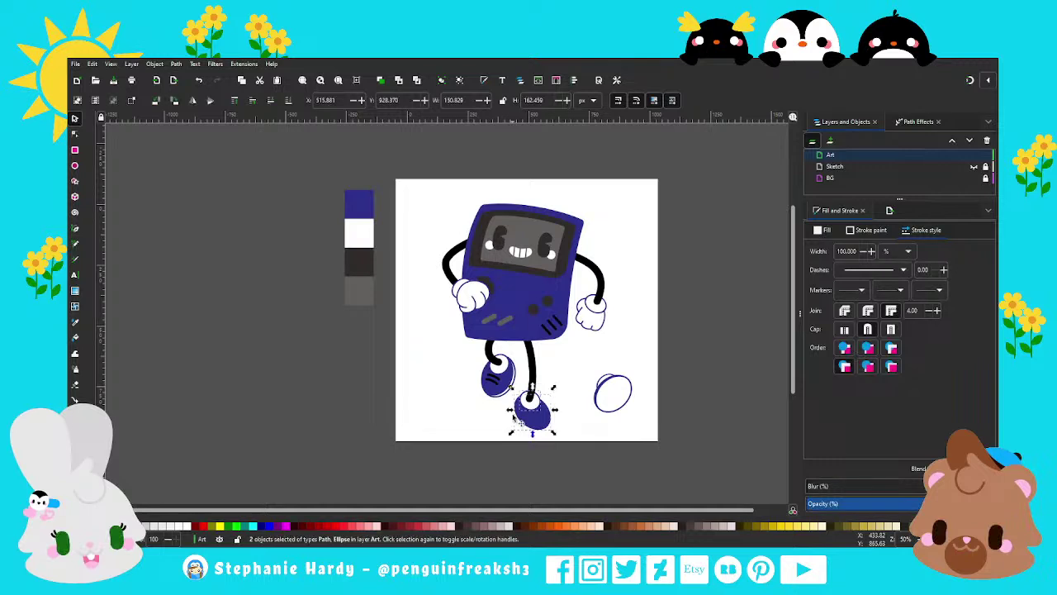
key("Delete")
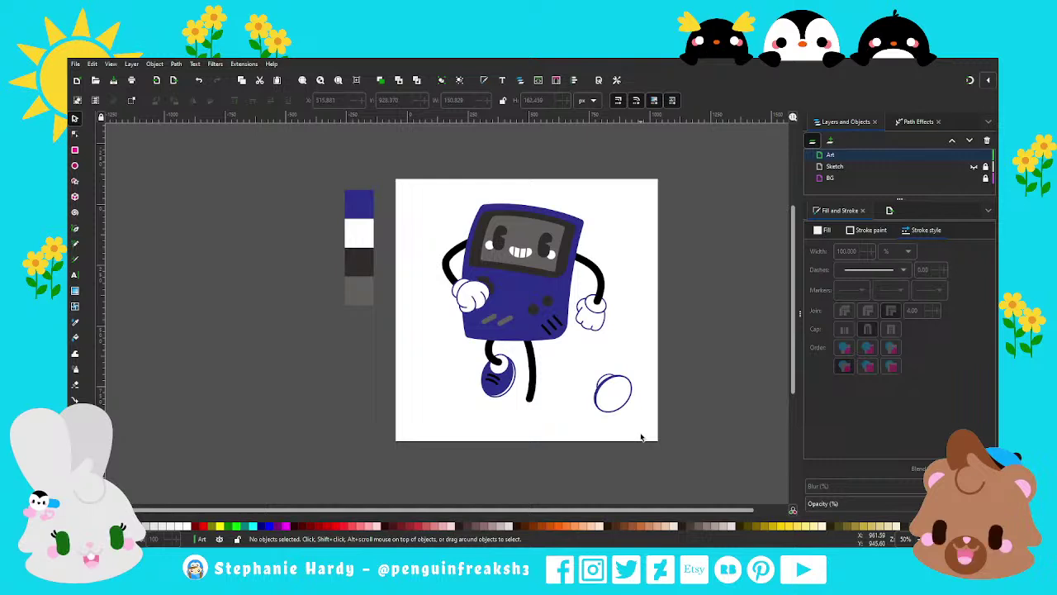
scroll(560, 399, "up", 1)
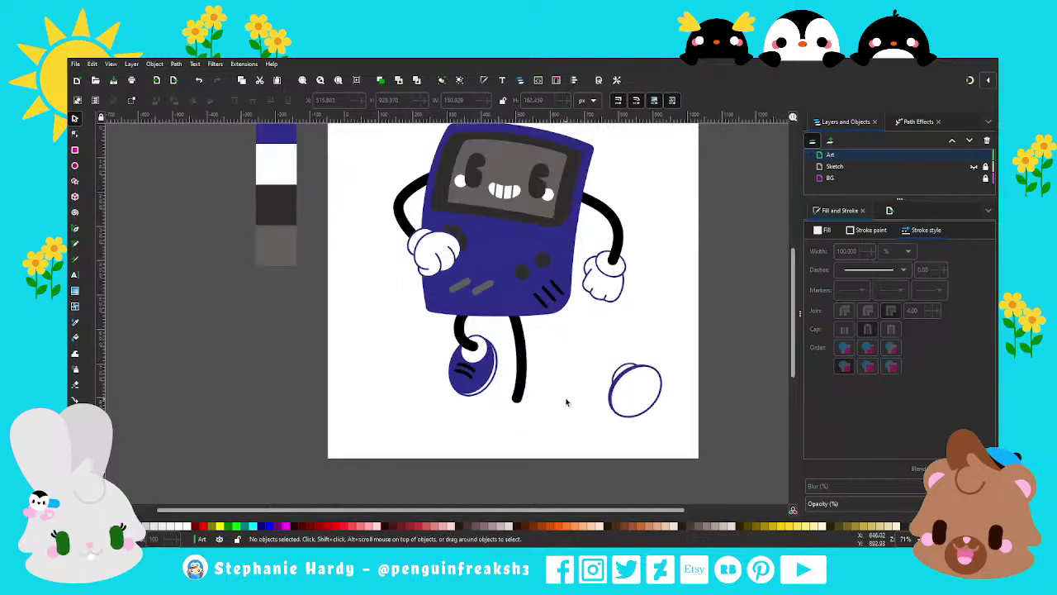
Step: Move the white outlined oval onto the bare right leg and nudge it into place
left_click_drag(671, 450, 585, 359)
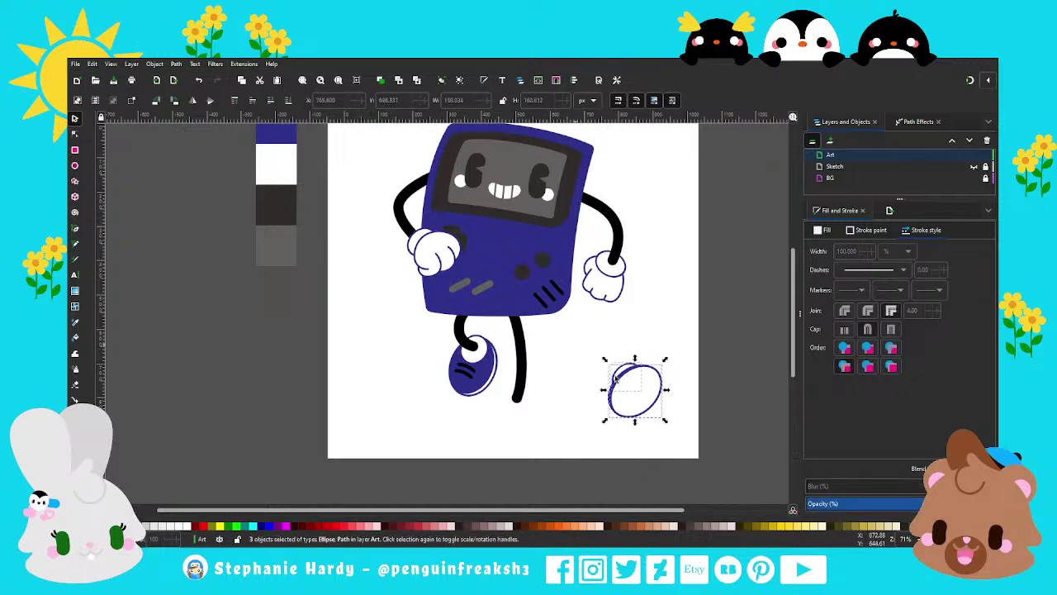
left_click_drag(618, 405, 541, 411)
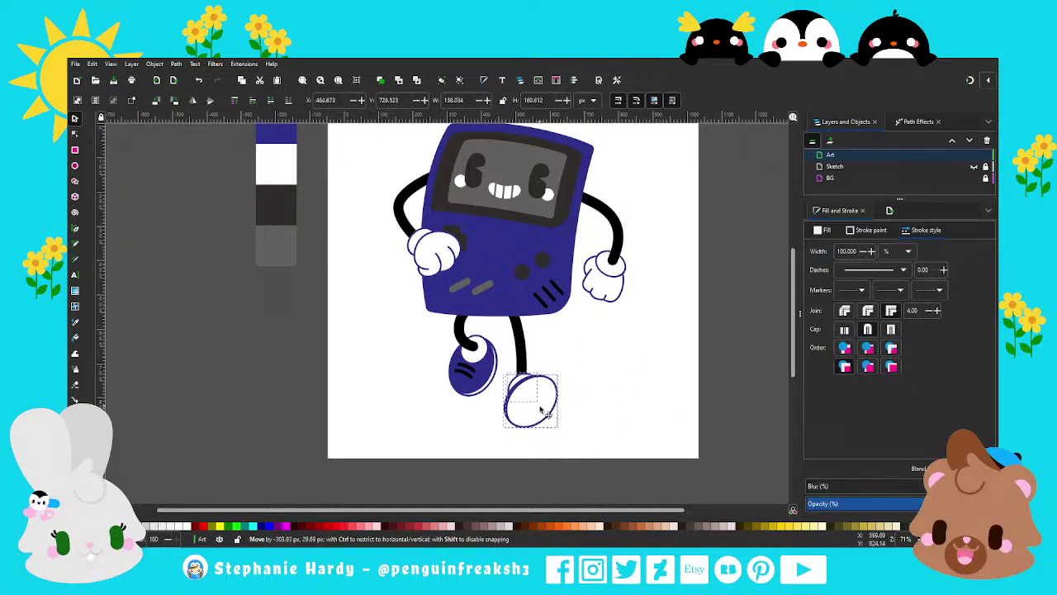
left_click(552, 435)
scroll(553, 435, "down", 1)
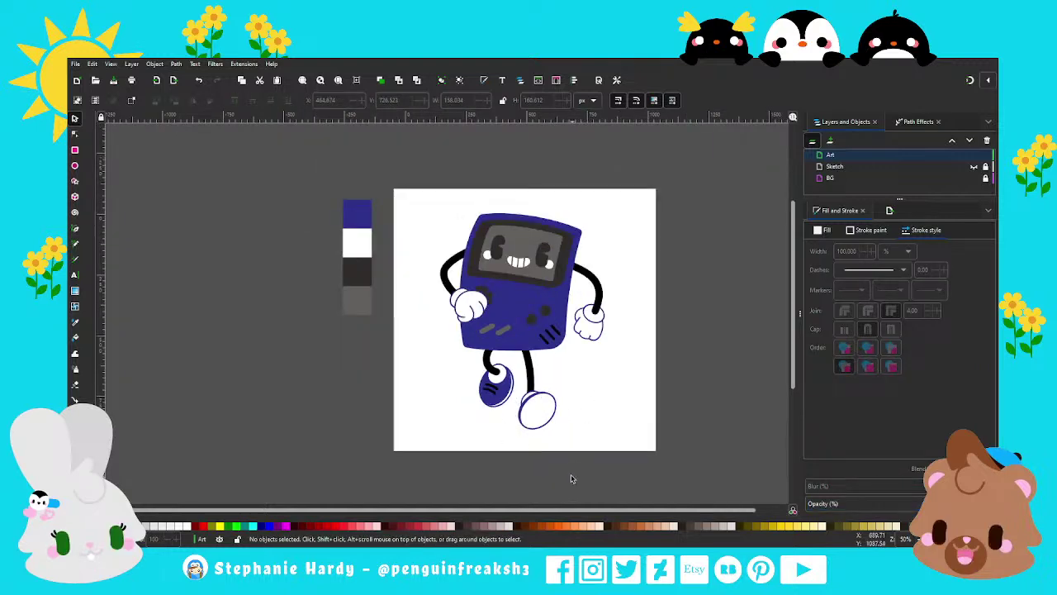
left_click_drag(573, 475, 507, 382)
left_click_drag(543, 423, 547, 415)
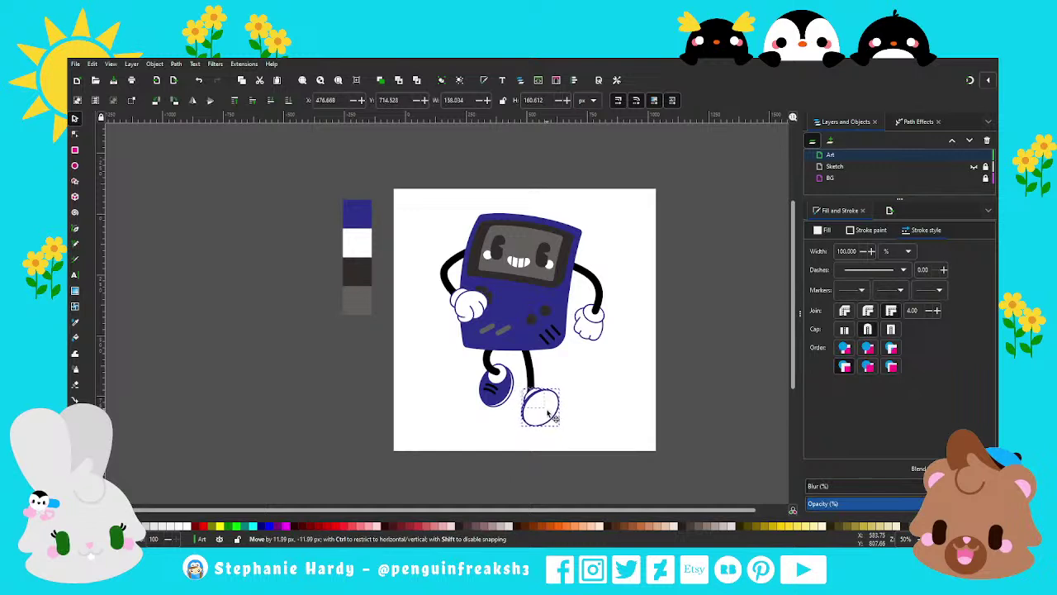
left_click(628, 424)
Step: Select the whole character, clear the selection, and fit the page in view
scroll(628, 425, "up", 1)
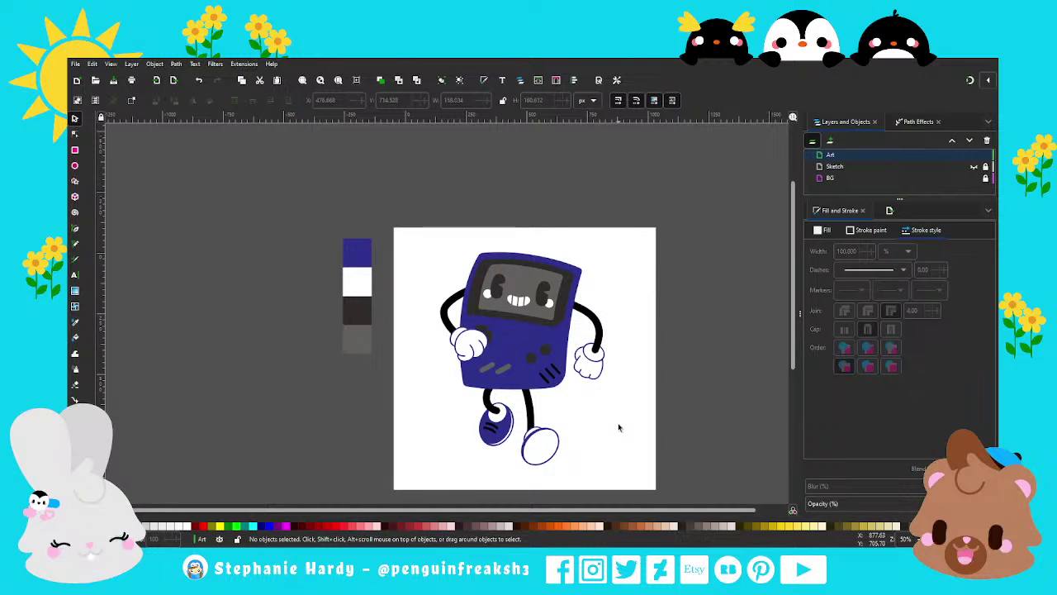
scroll(619, 427, "down", 1)
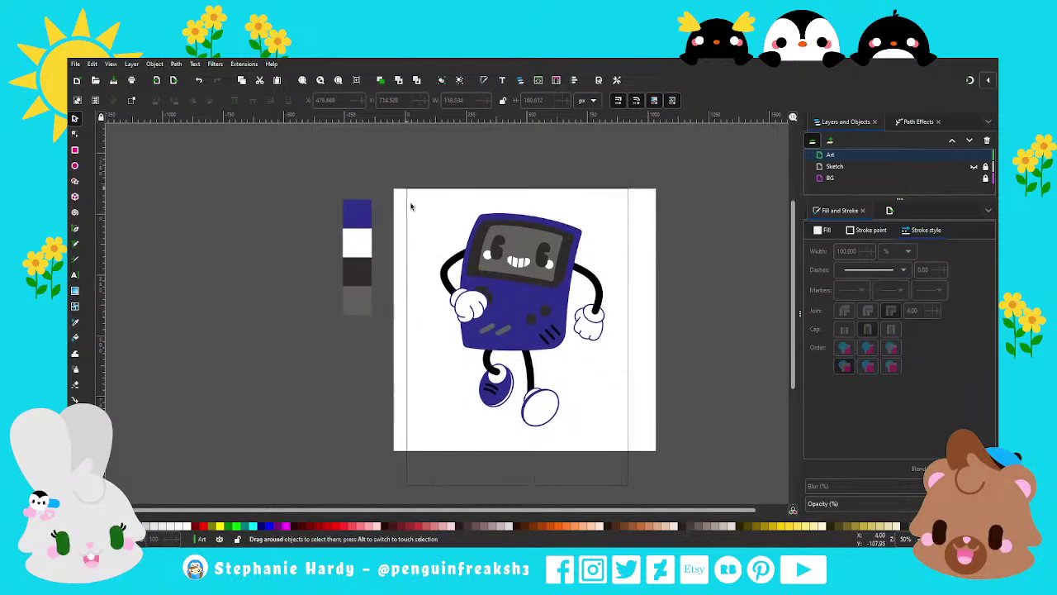
left_click_drag(546, 391, 412, 205)
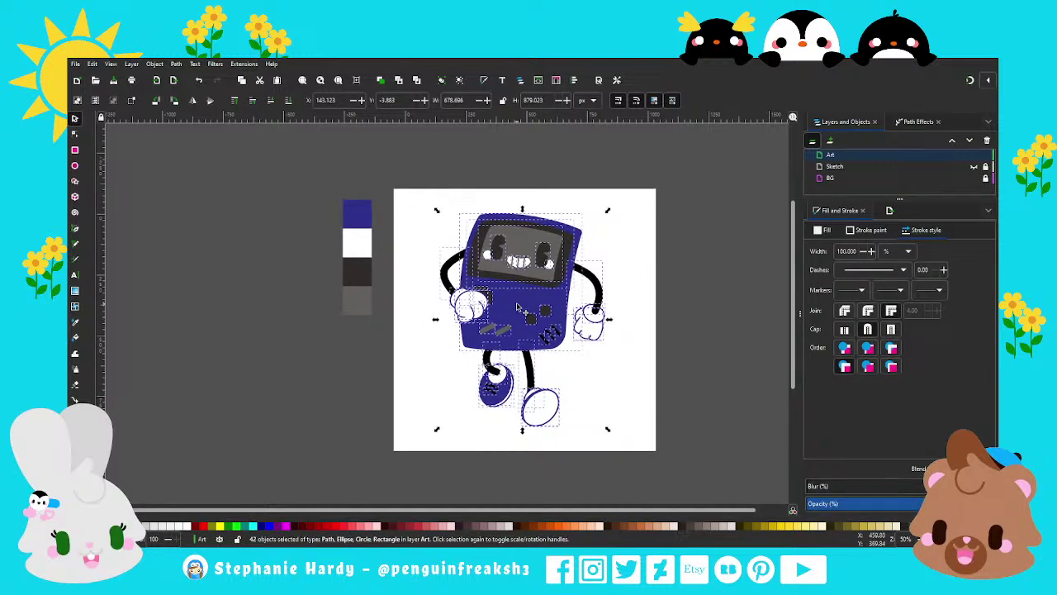
left_click(627, 400)
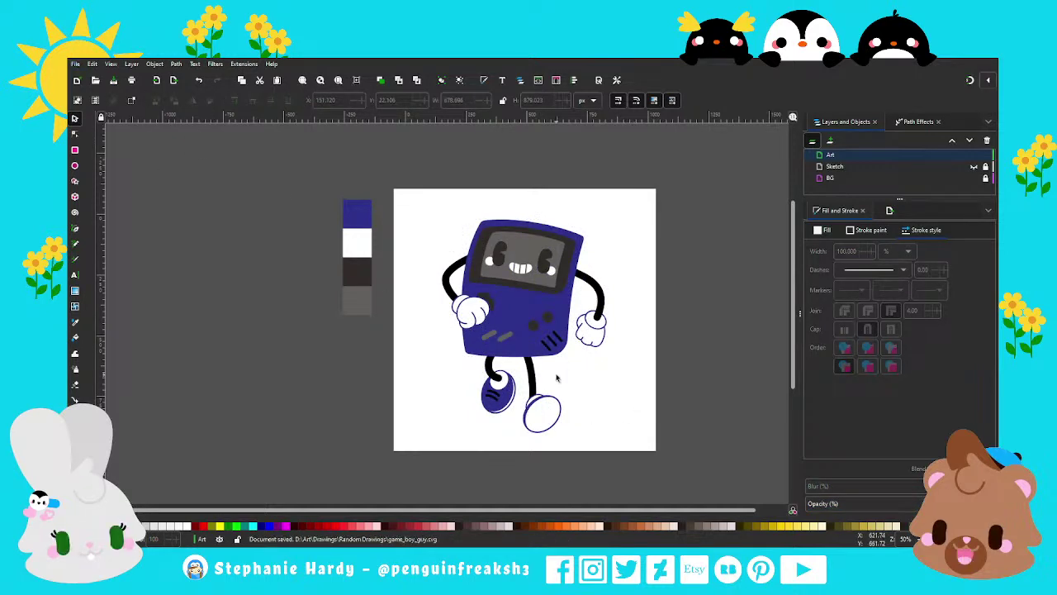
key("5")
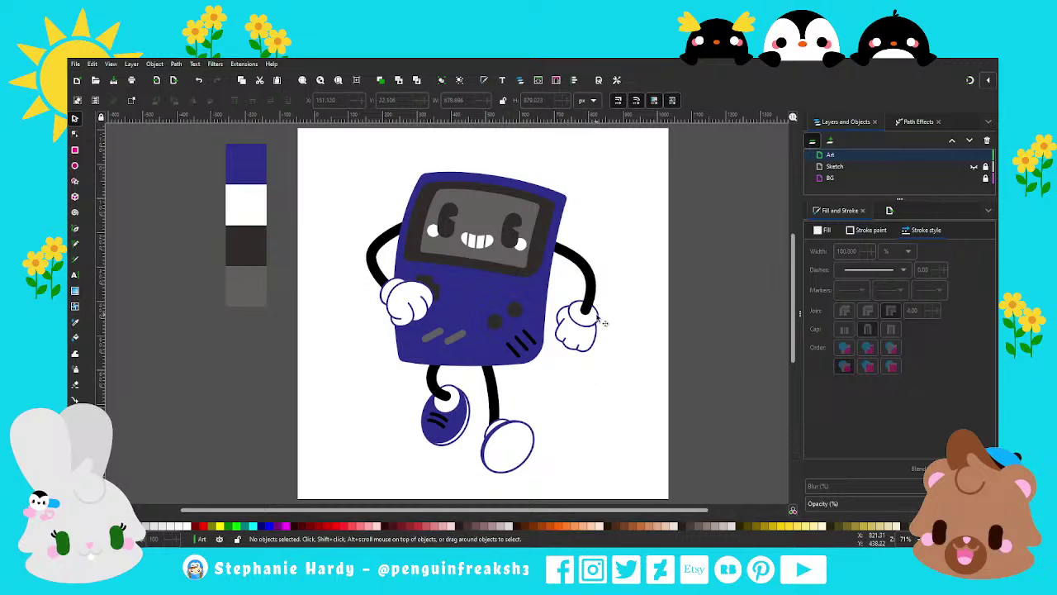
Step: Raise the right glove's outline width from 5 to 10 px
left_click(603, 322)
left_click(579, 407)
left_click(529, 340)
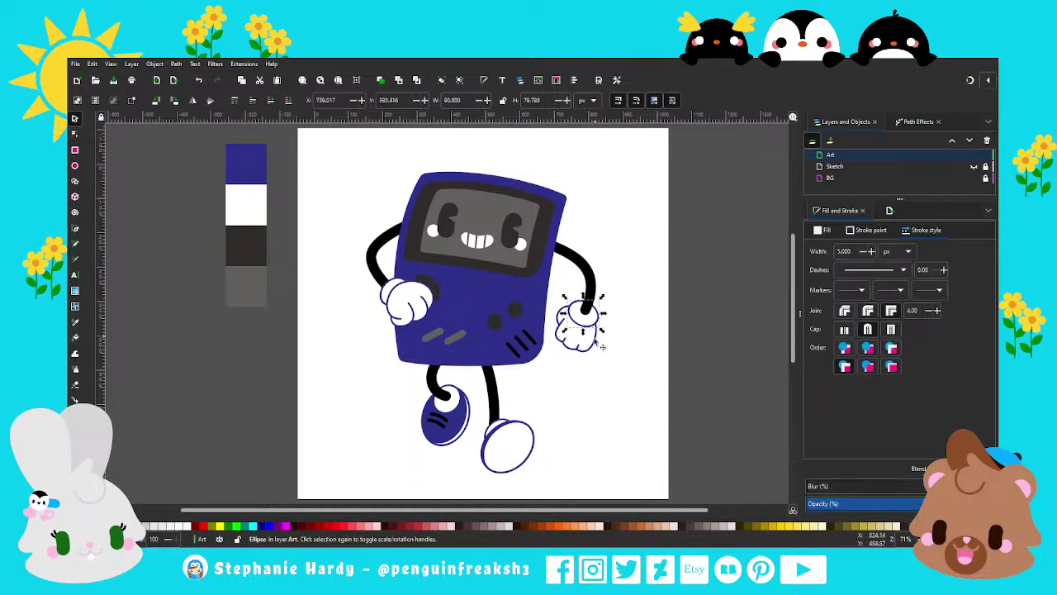
left_click_drag(541, 284, 615, 364)
left_click_drag(677, 387, 557, 332)
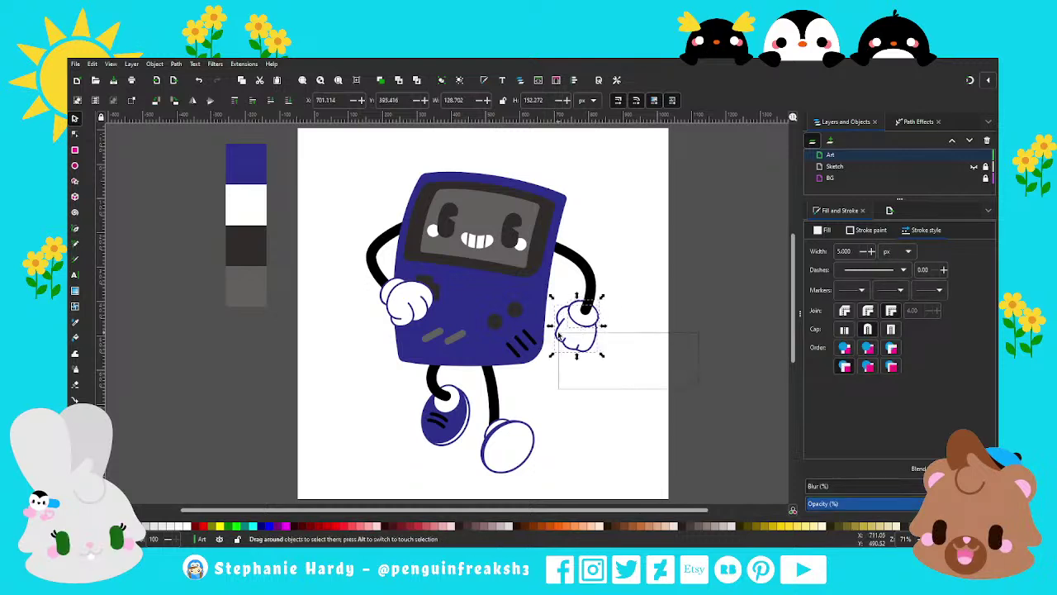
triple_click(844, 251)
type("10")
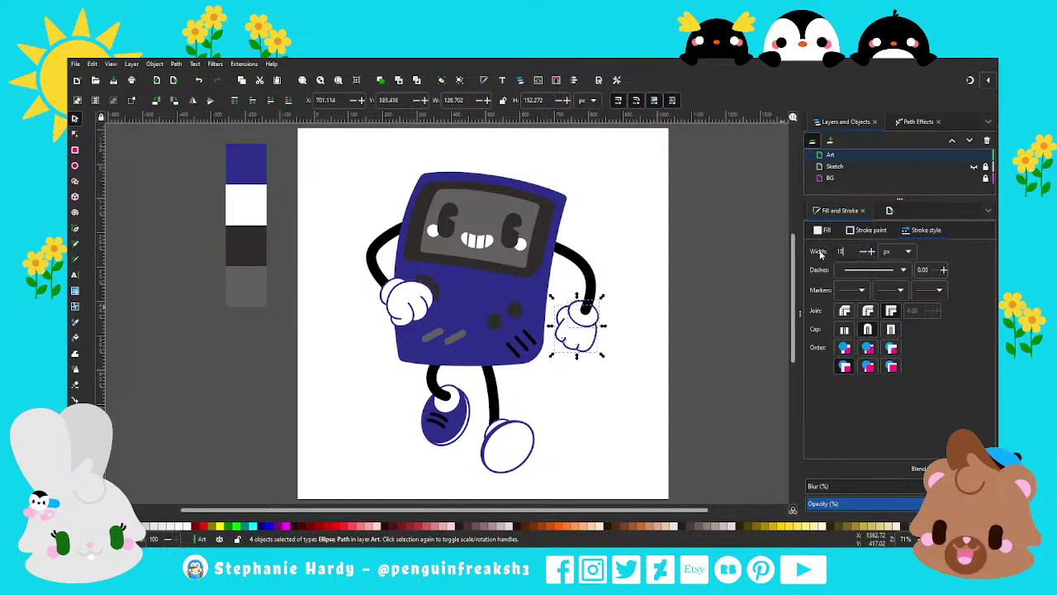
key("Return")
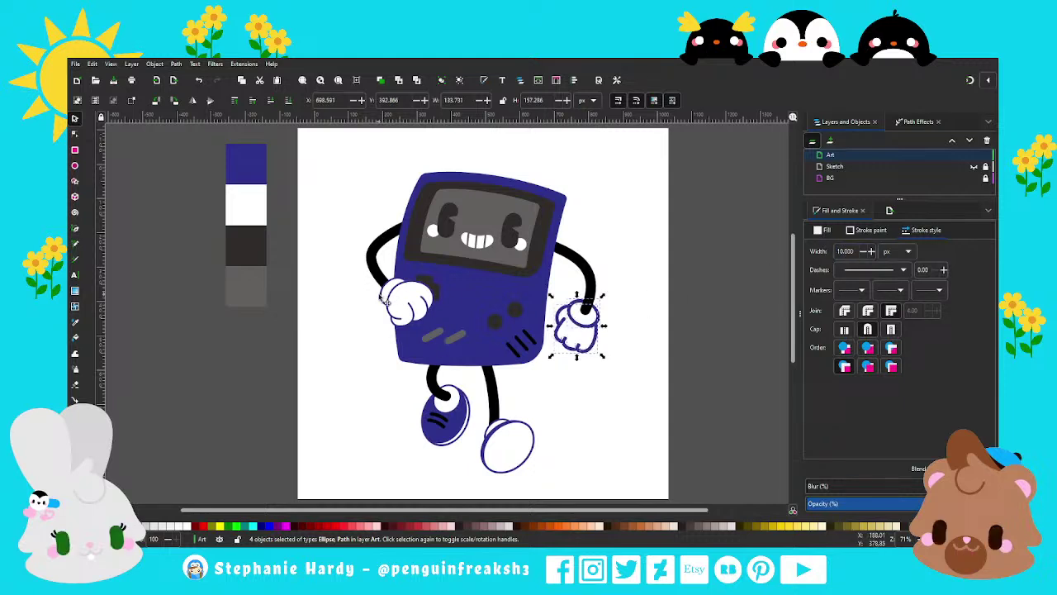
Step: Raise the left glove's outline width to 10 px
left_click_drag(372, 274, 436, 332)
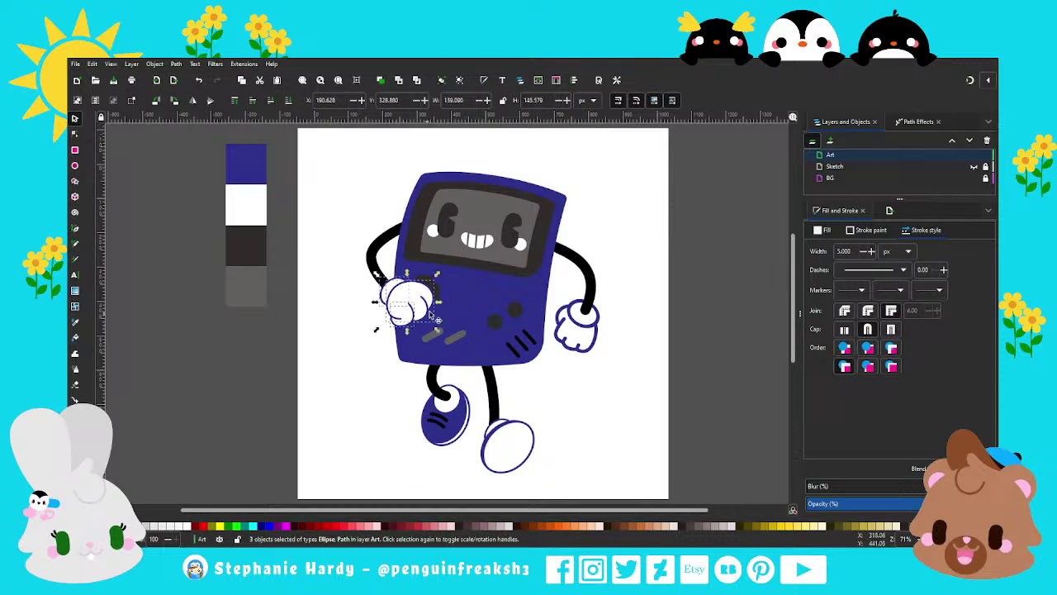
left_click(428, 314, "shift")
triple_click(856, 251)
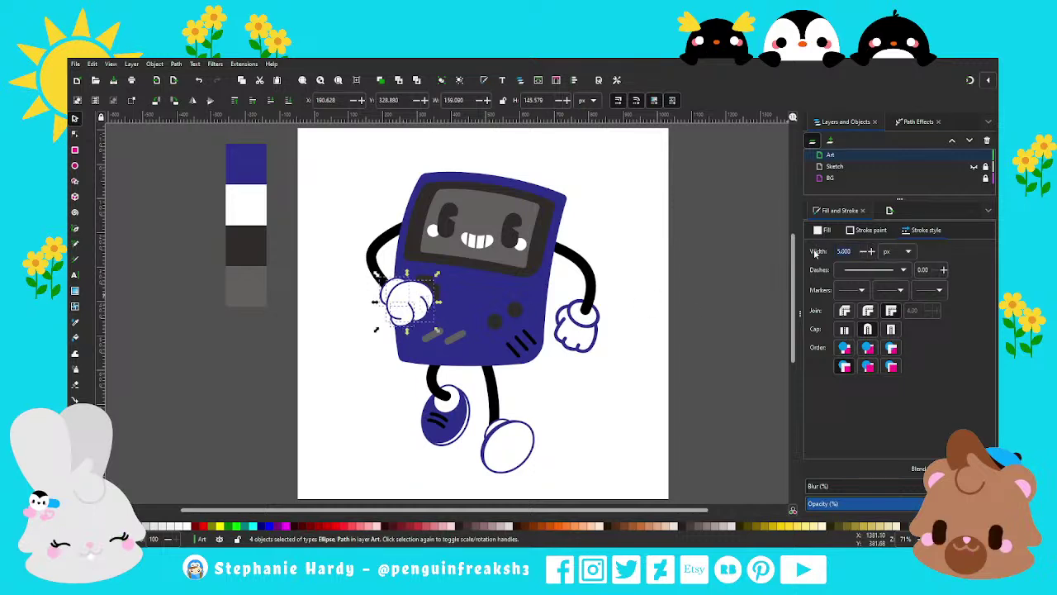
type("10")
key("Return")
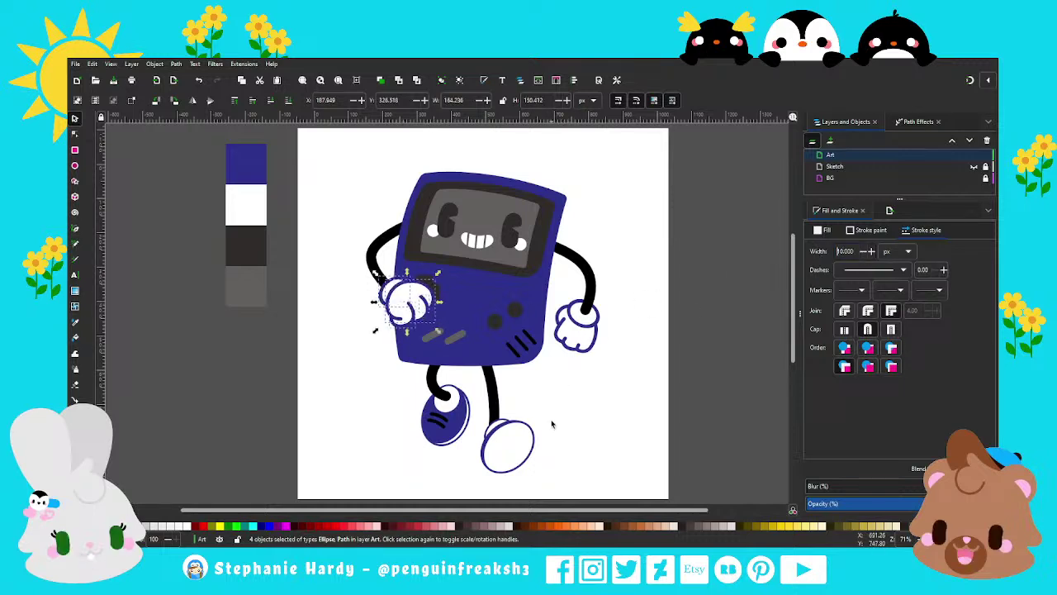
left_click(666, 471)
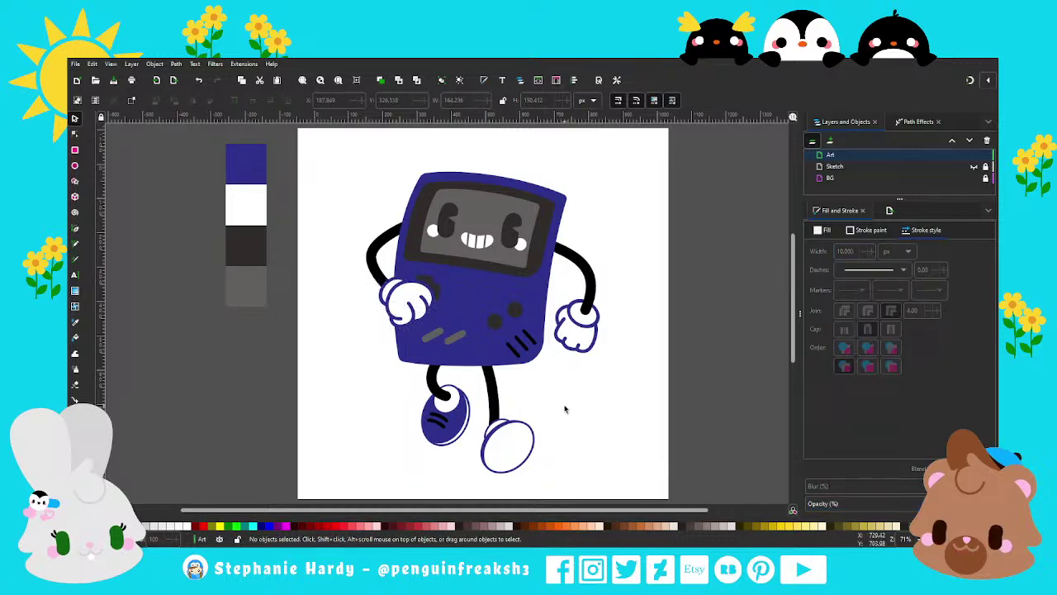
Step: Undo the left glove's 10 px outline change, restoring its thinner outline
key("ctrl+z")
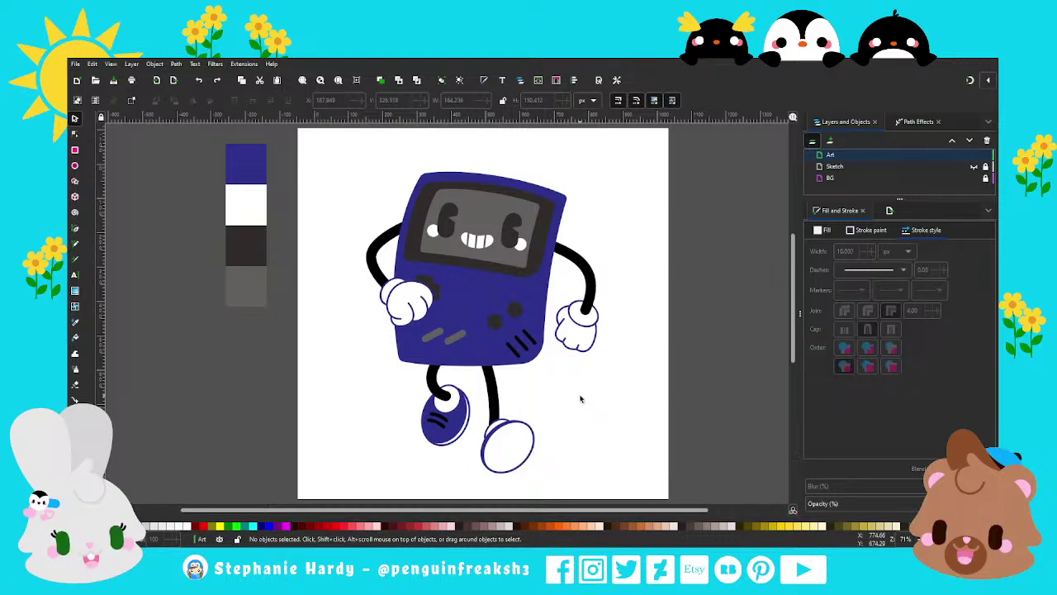
scroll(557, 437, "down", 1)
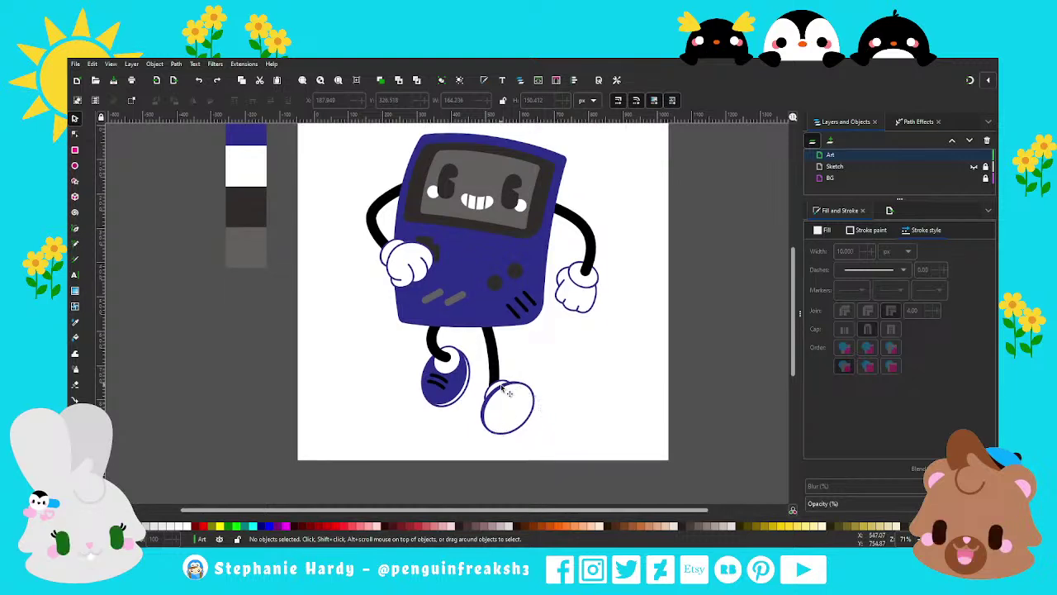
scroll(587, 431, "up", 1)
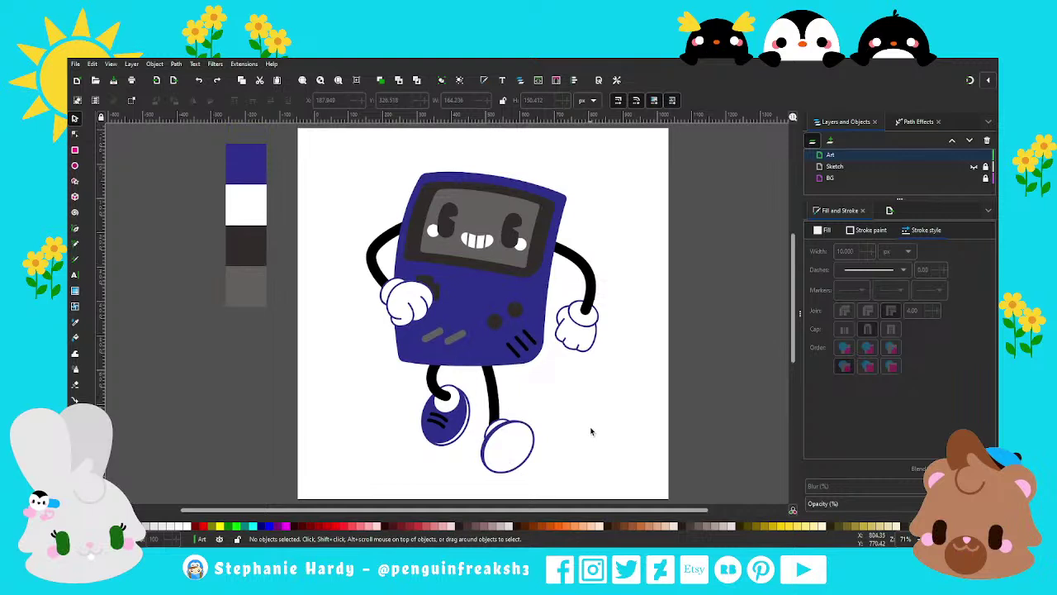
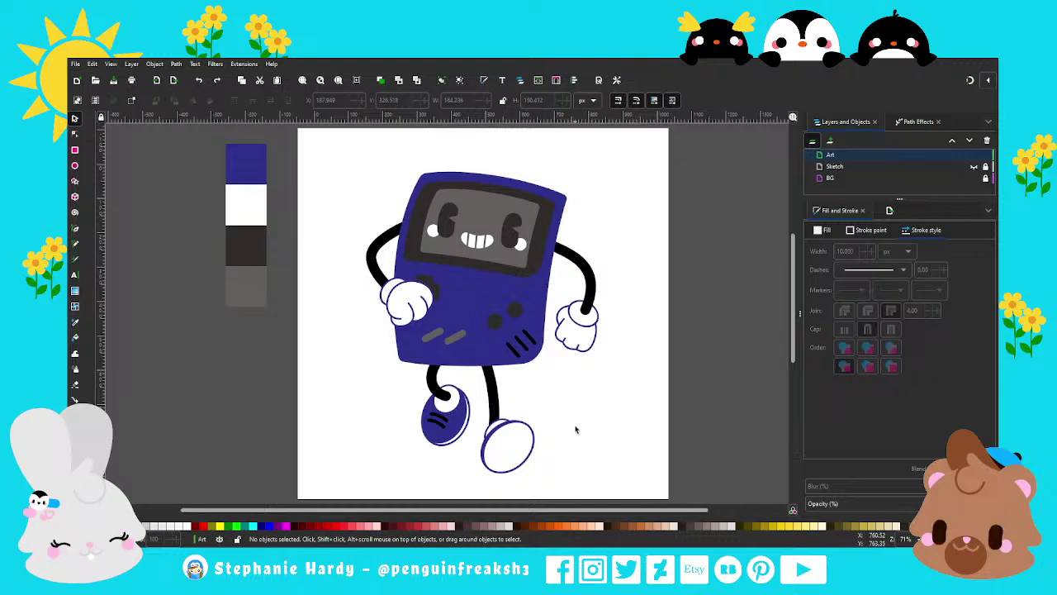
Step: Copy a body stripe onto the right shoe, rotate it to fit, and duplicate it
scroll(507, 425, "up", 2, "ctrl")
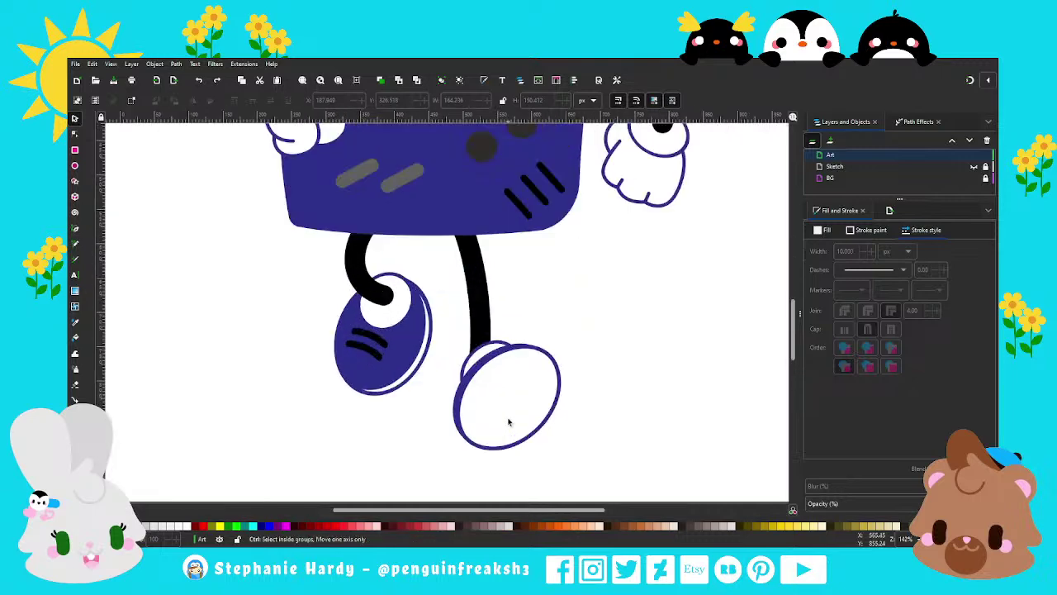
left_click(522, 217)
key("ctrl+c")
key("ctrl+v")
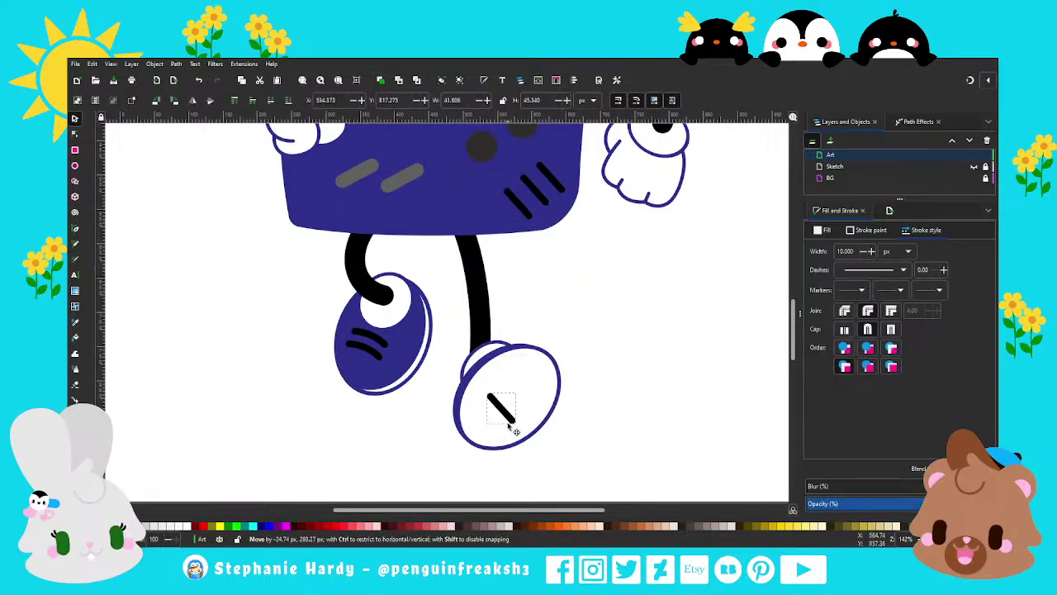
left_click(501, 410)
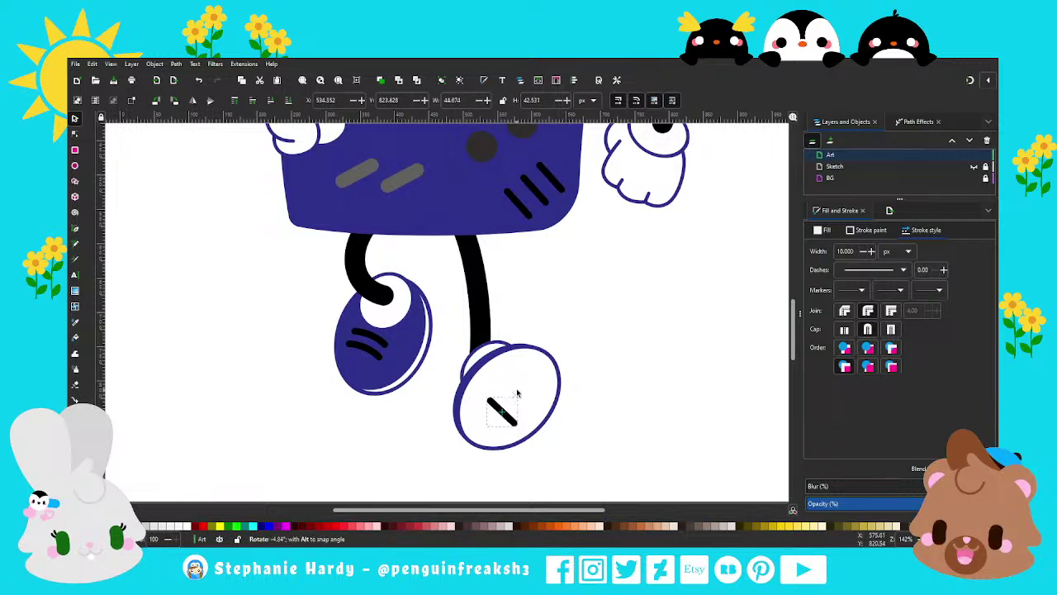
left_click_drag(514, 421, 552, 397)
key("ctrl+d")
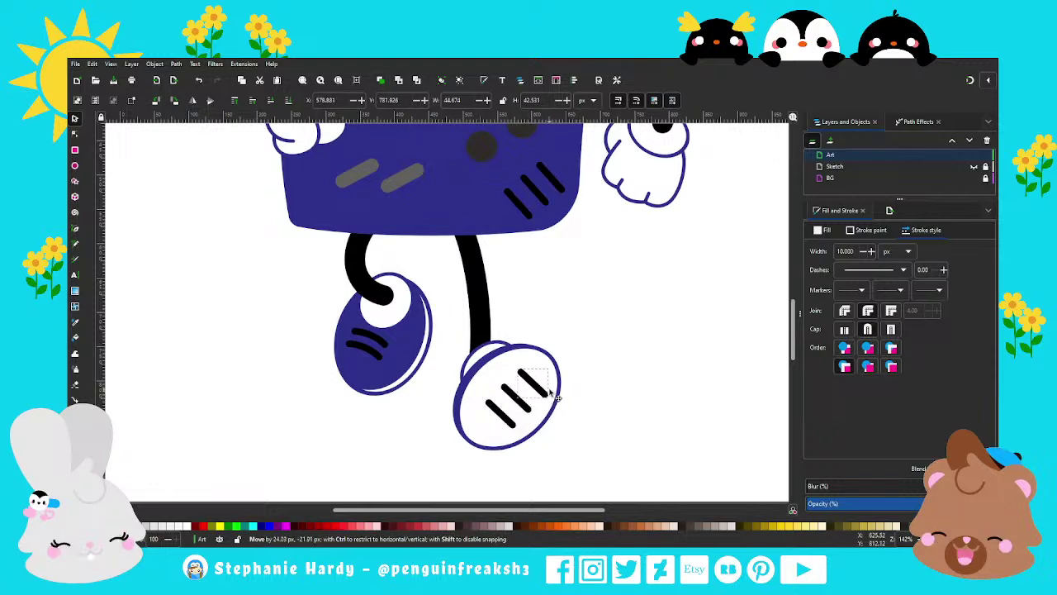
Step: Give the three shoe stripes a 5 px stroke width and the sampled navy stroke colour
left_click(514, 424, "shift")
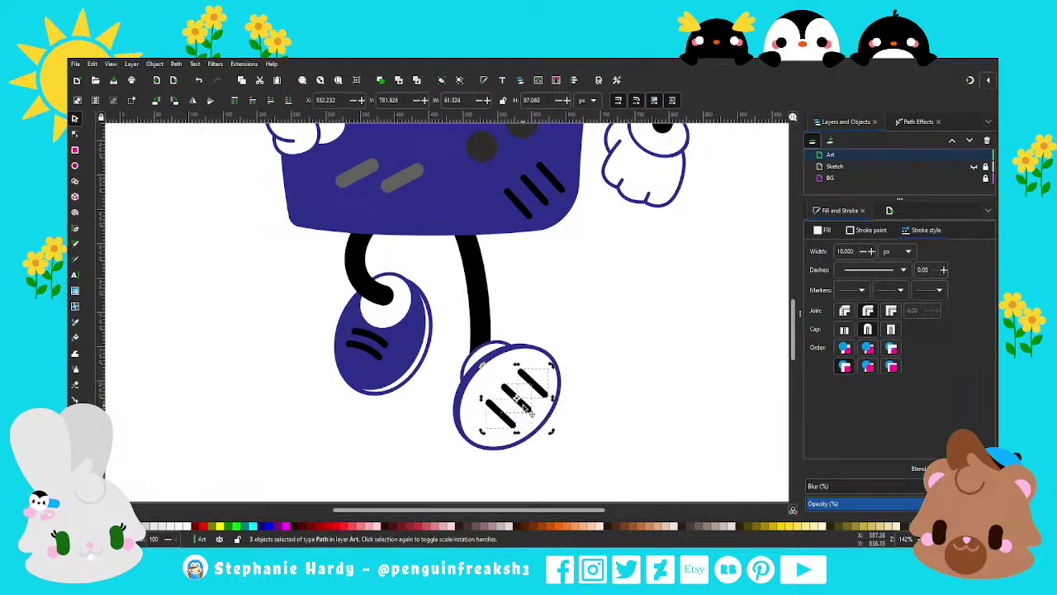
left_click(497, 412, "shift")
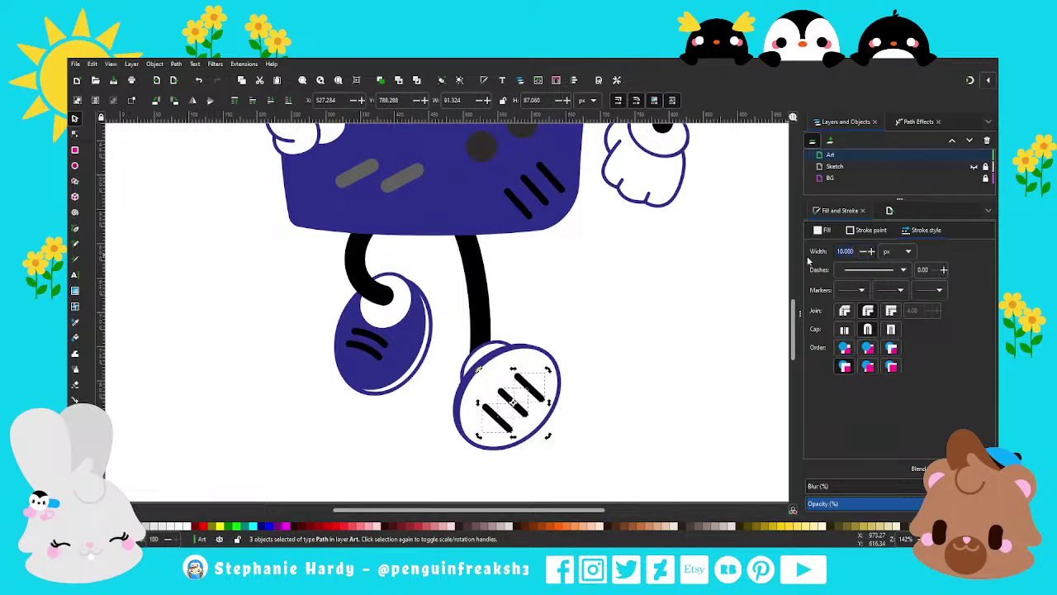
type("5")
key("Return")
left_click(867, 230)
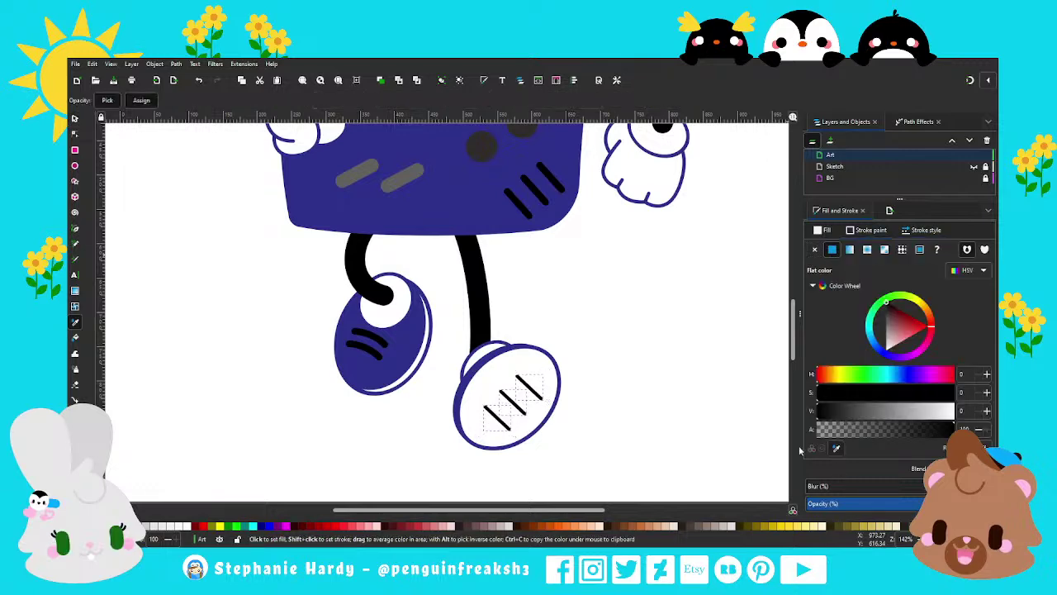
left_click(174, 525, "shift")
left_click(578, 445)
Step: Inspect the striped right shoe, selecting two of its stripes and then deselecting
scroll(578, 444, "down", 1, "ctrl")
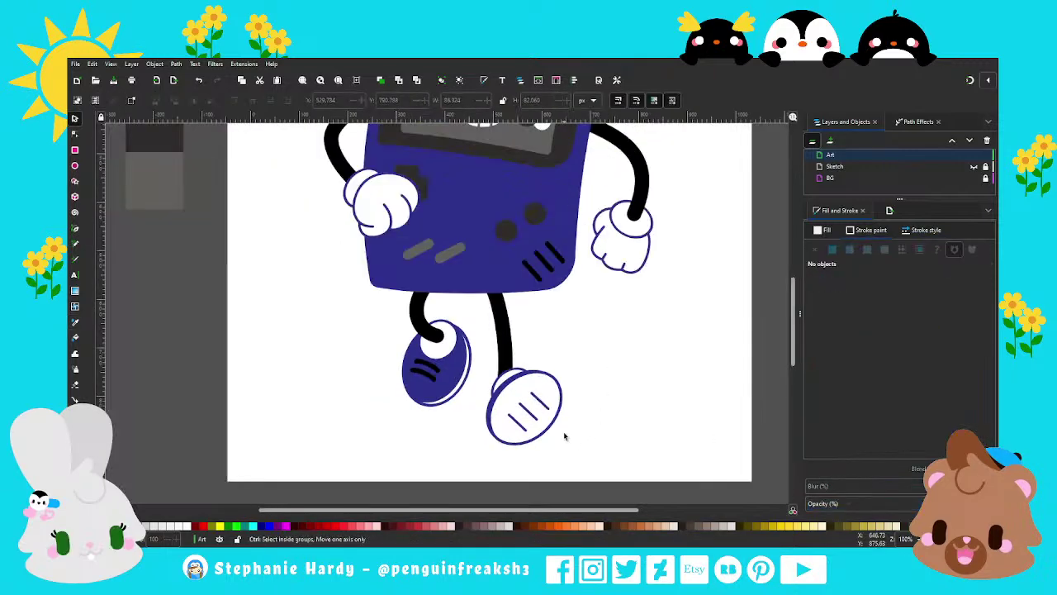
scroll(570, 446, "down", 1, "ctrl")
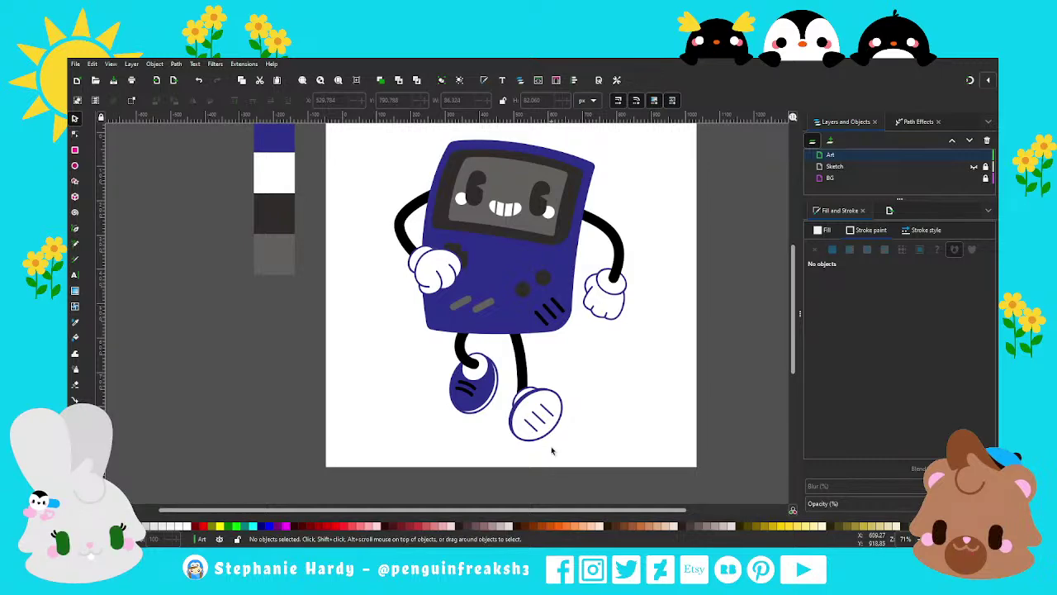
scroll(552, 451, "up", 2, "ctrl")
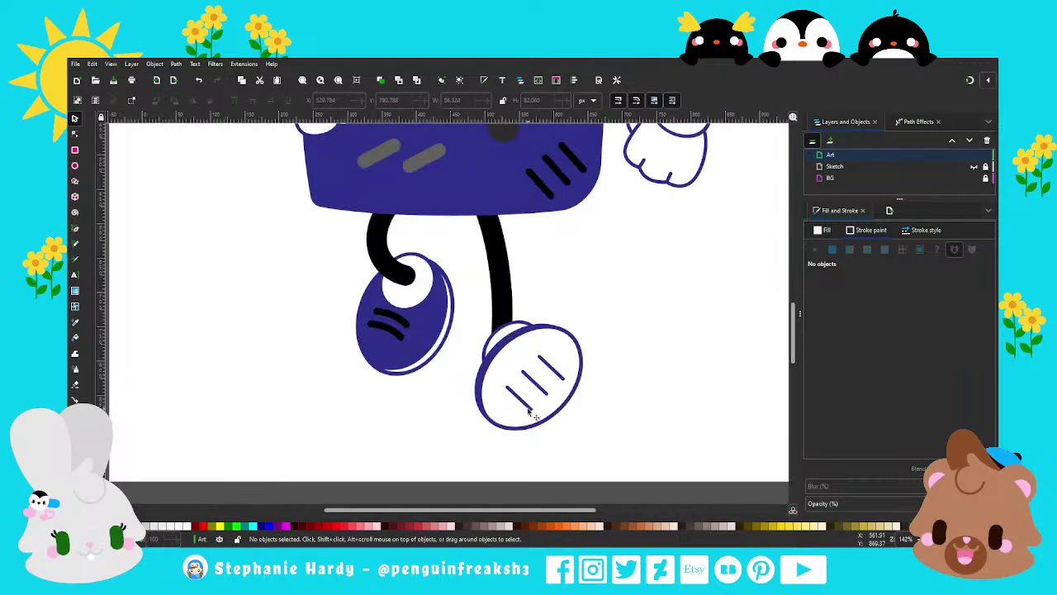
left_click(527, 413)
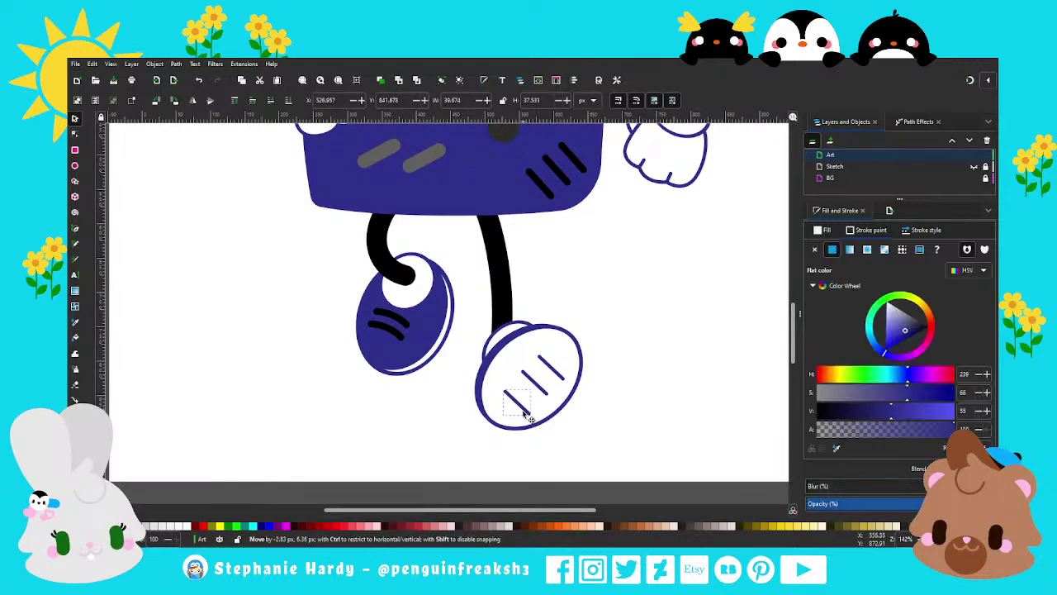
left_click(559, 376, "shift")
left_click(509, 463)
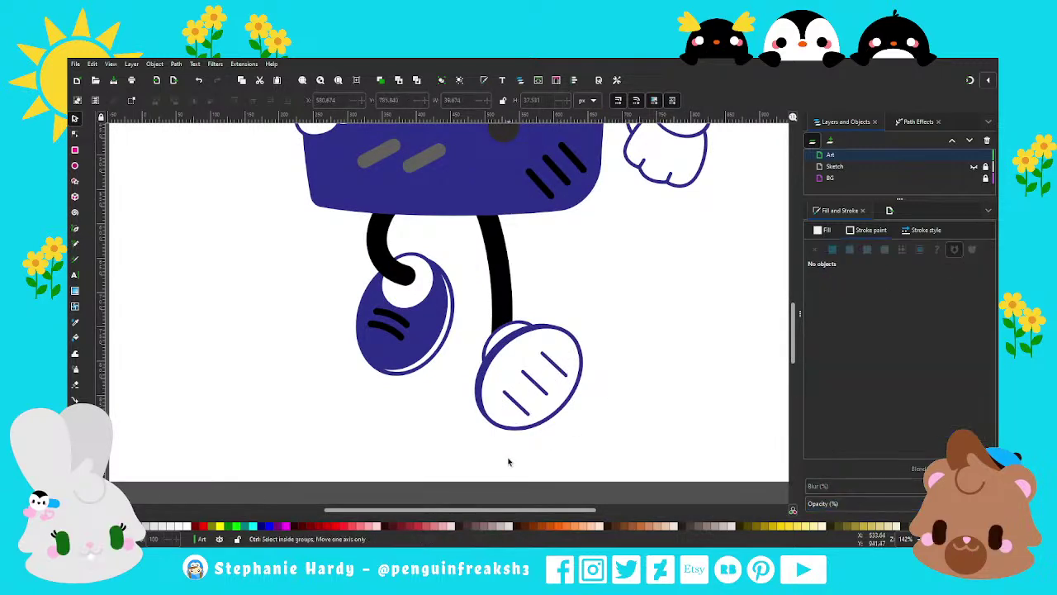
scroll(511, 461, "down", 1, "ctrl")
scroll(518, 463, "down", 1, "ctrl")
scroll(578, 450, "down", 2, "ctrl")
scroll(585, 447, "up", 1, "ctrl")
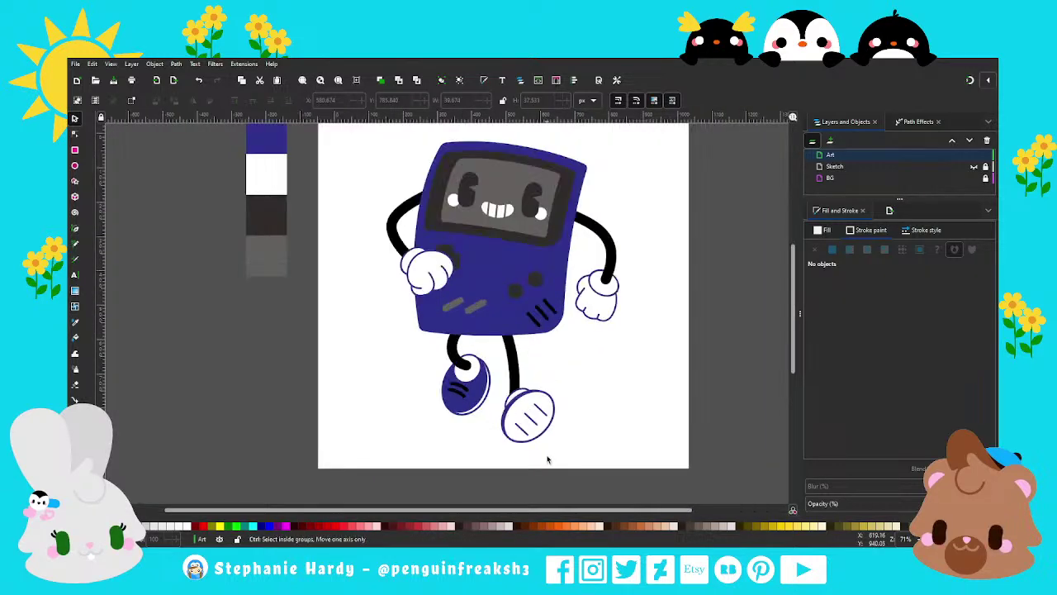
scroll(568, 462, "up", 1, "ctrl")
Step: Check the right shoe's parts, then save the drawing as game_boy_guy.svg with Ctrl+S
mouse_move(567, 471)
left_mouse_down()
mouse_move(510, 398)
mouse_move(529, 418)
left_mouse_up()
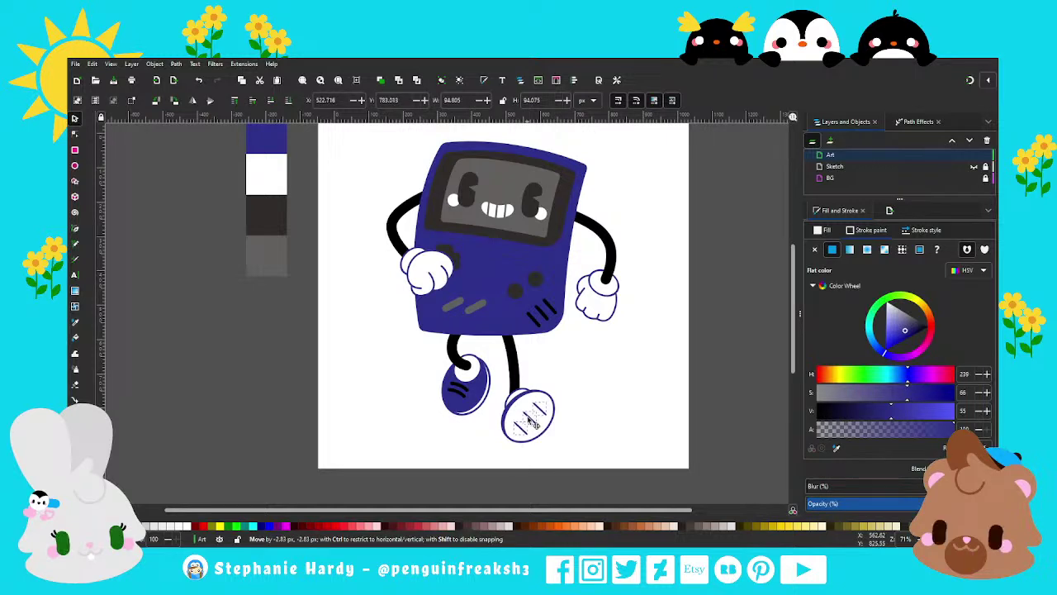
left_click(602, 418)
scroll(565, 417, "down", 1, "ctrl")
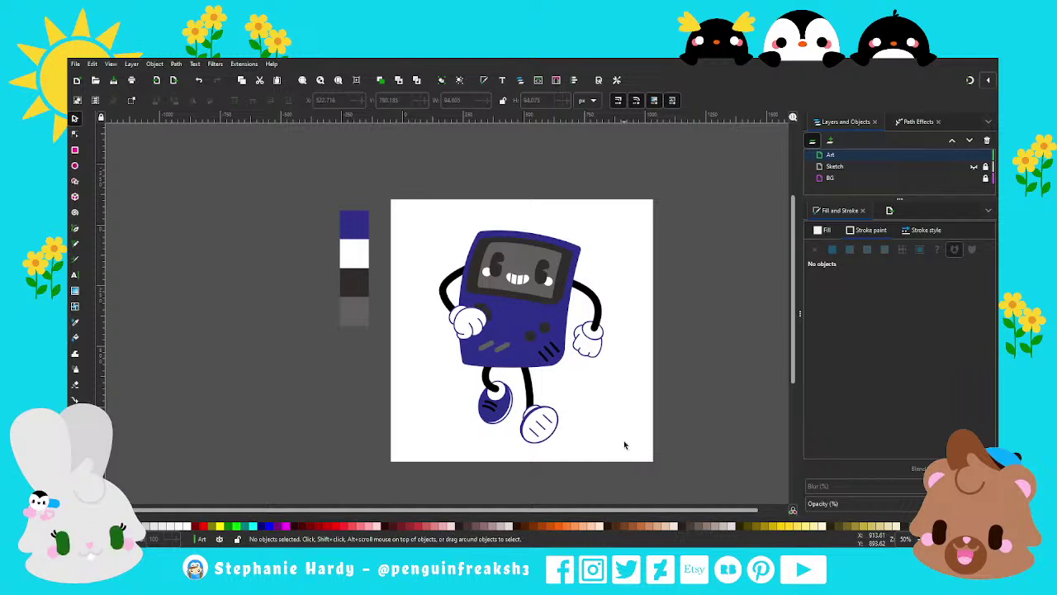
key("ctrl+s")
Step: Inspect the right arm and right foot parts, then deselect everything
left_click(599, 305)
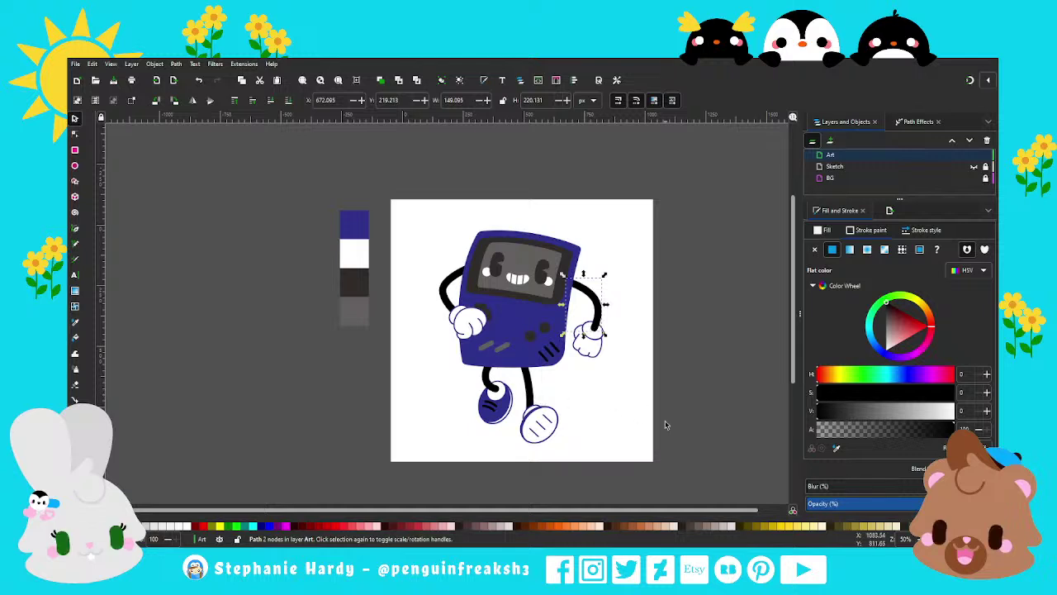
mouse_move(575, 487)
left_mouse_down()
mouse_move(517, 399)
mouse_move(566, 404)
left_mouse_up()
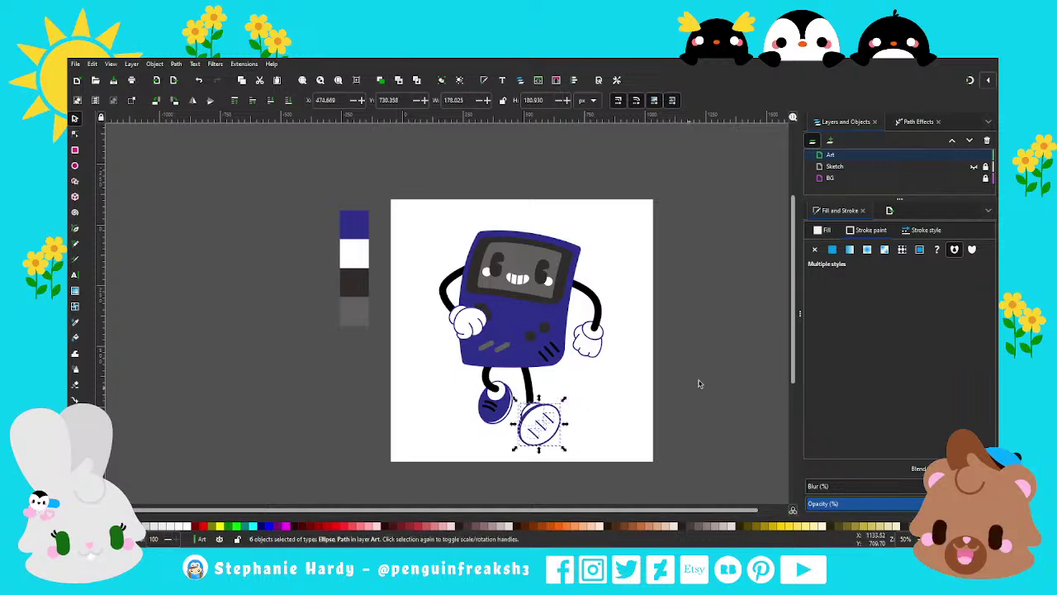
left_click(626, 465)
scroll(529, 396, "up", 1, "ctrl")
scroll(533, 388, "up", 1, "ctrl")
scroll(541, 366, "up", 1, "ctrl")
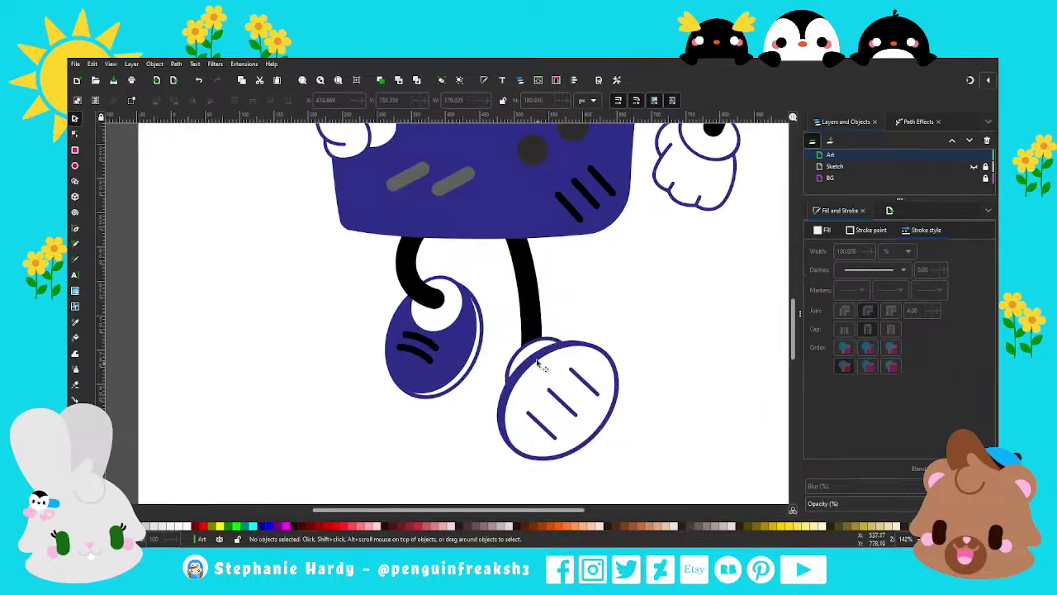
scroll(558, 394, "down", 2, "ctrl")
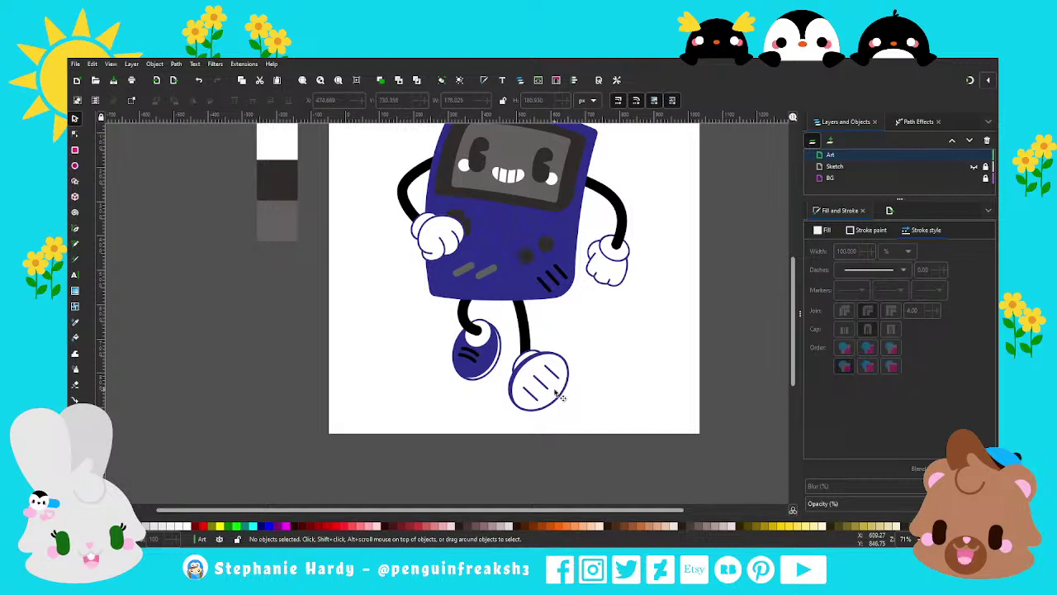
scroll(562, 395, "up", 1, "ctrl")
Step: Select only the right shoe's stripes and give them a 5 px stroke width
left_click(567, 377)
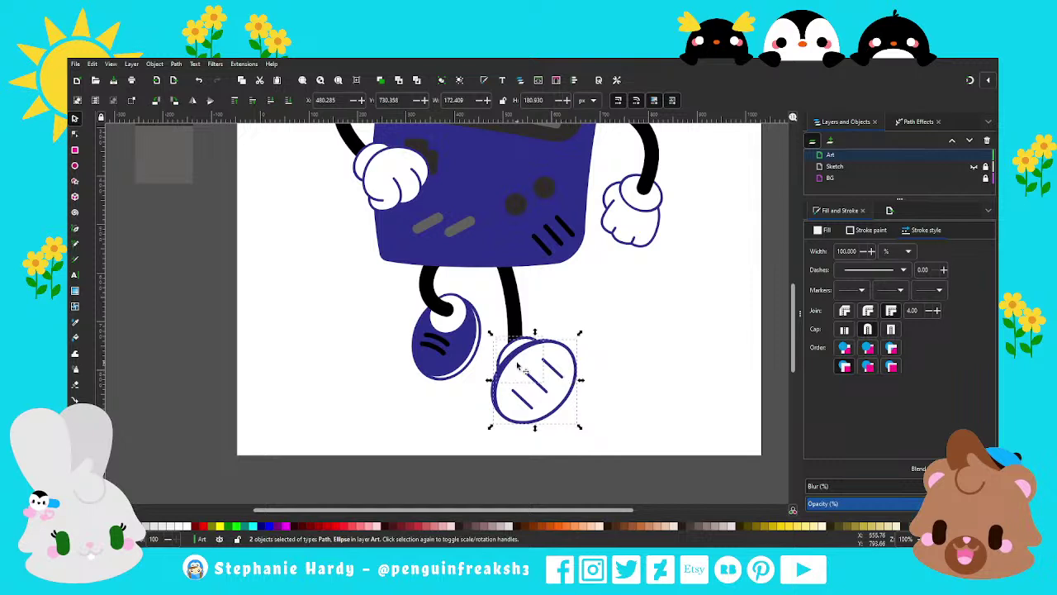
left_click(545, 358)
triple_click(855, 251)
type("5")
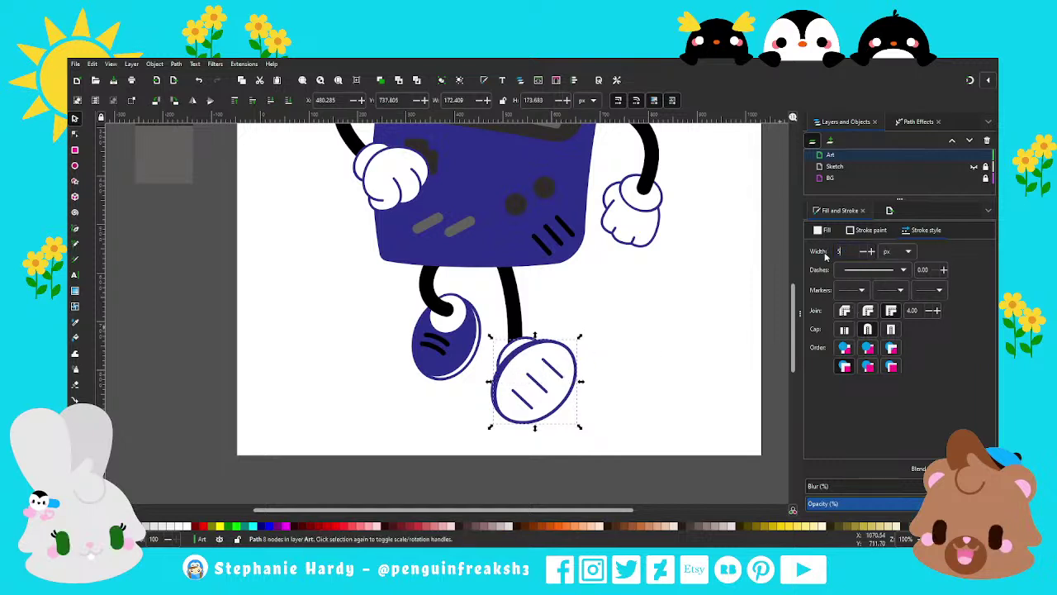
key("Return")
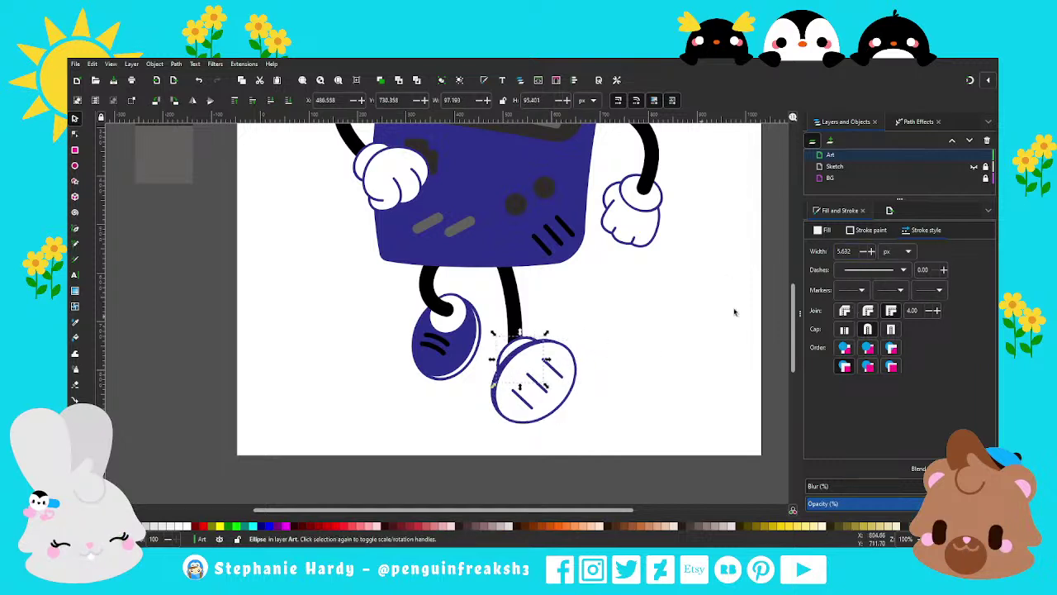
Step: Give the shoe's outline ellipse a 5 px stroke, reapply 5 px to the stripes, and deselect
left_click(509, 357)
type("5")
key("Return")
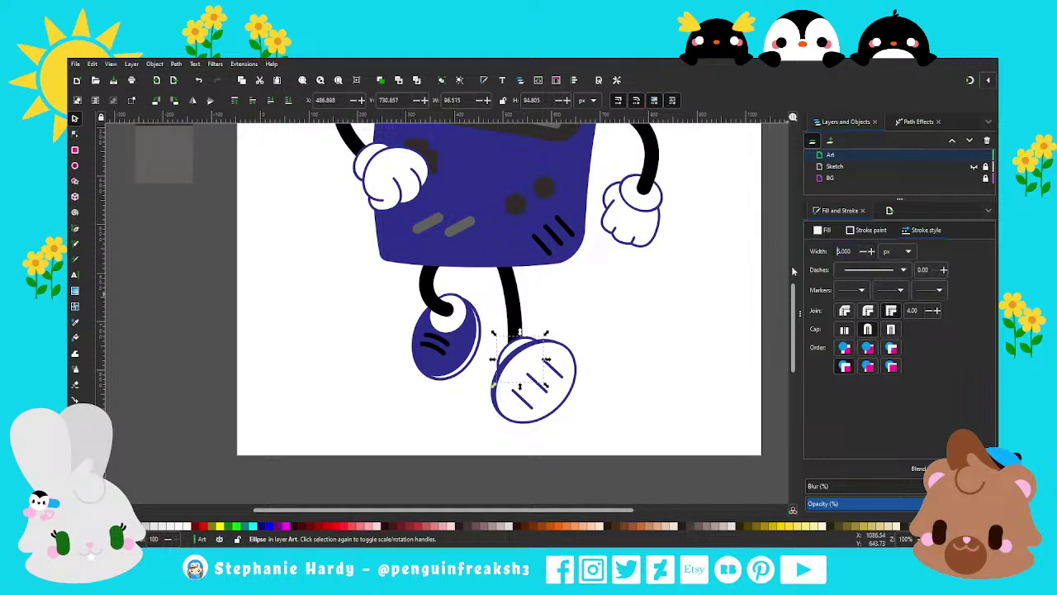
left_click_drag(597, 475, 501, 356)
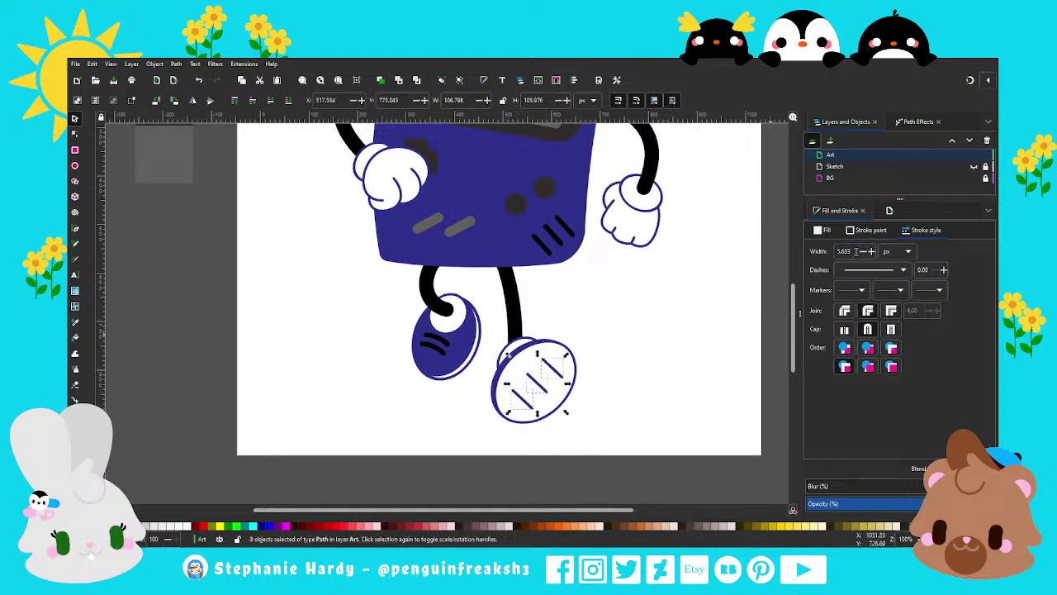
type("5")
key("Return")
left_click(576, 475)
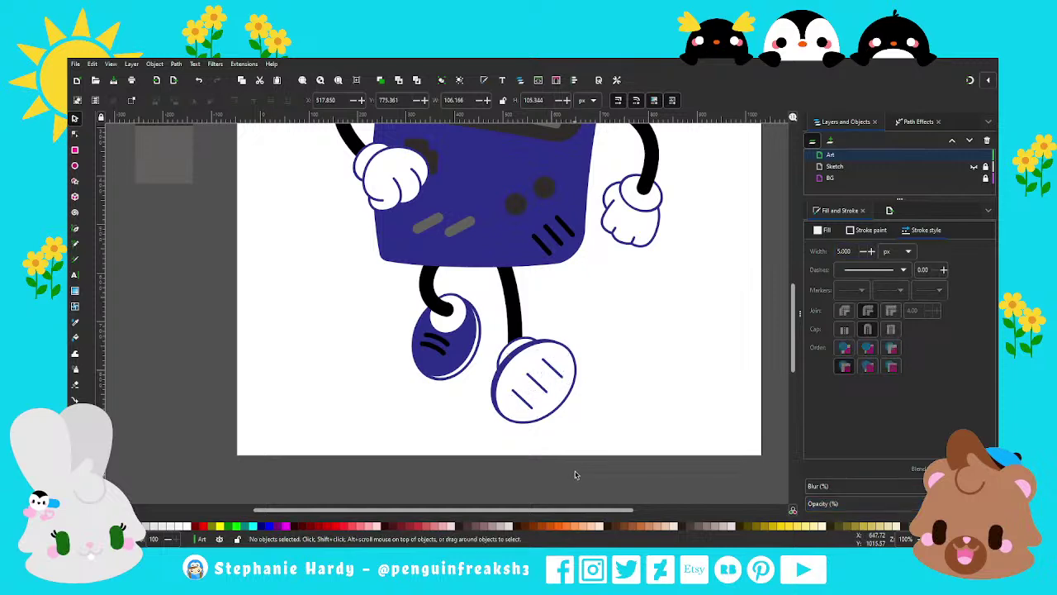
scroll(576, 475, "down", 1)
scroll(575, 475, "down", 1)
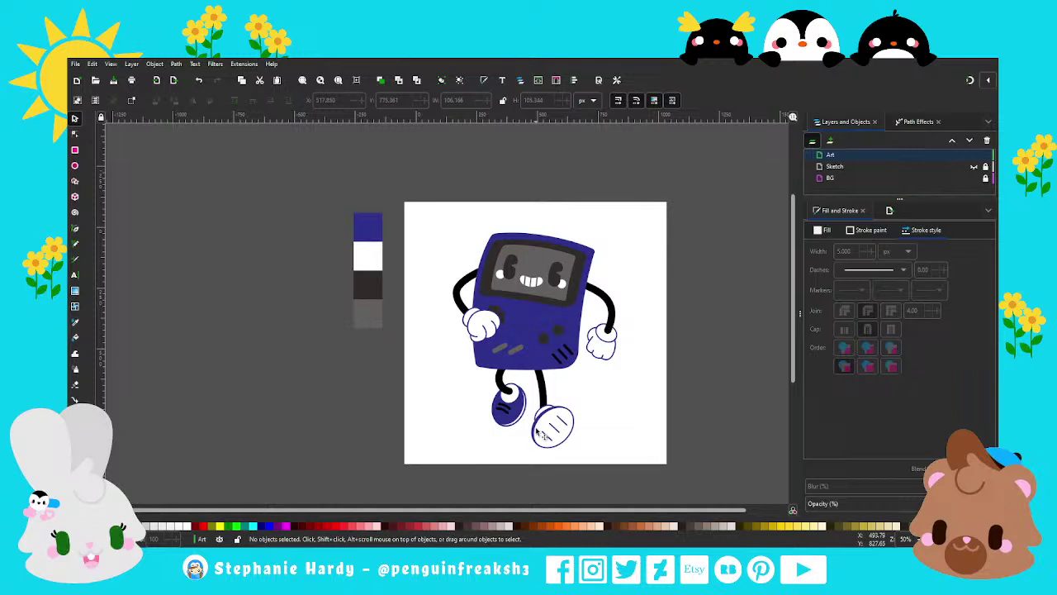
scroll(570, 443, "up", 2)
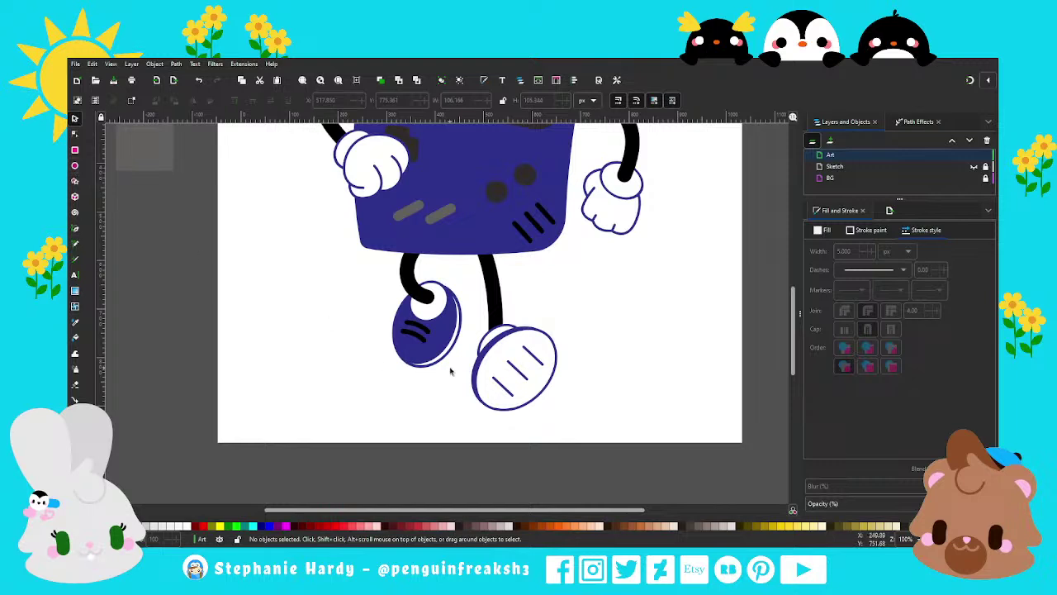
Step: Copy the right shoe's outline ellipse, move it right of the shoe, and flatten it to about 171 × 129 px
left_click(558, 388)
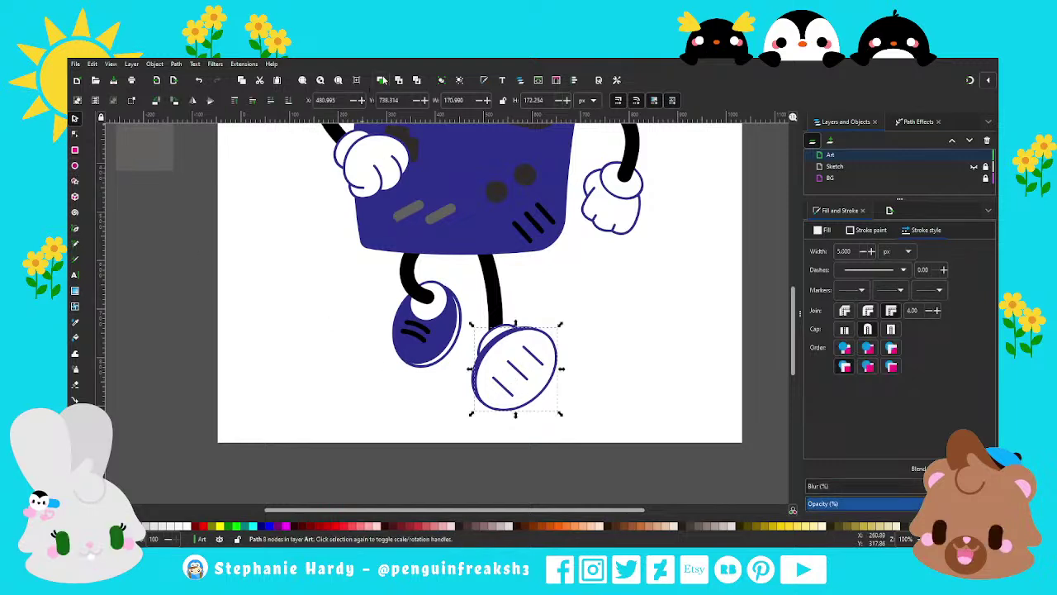
key("Home")
left_click_drag(560, 355, 669, 352)
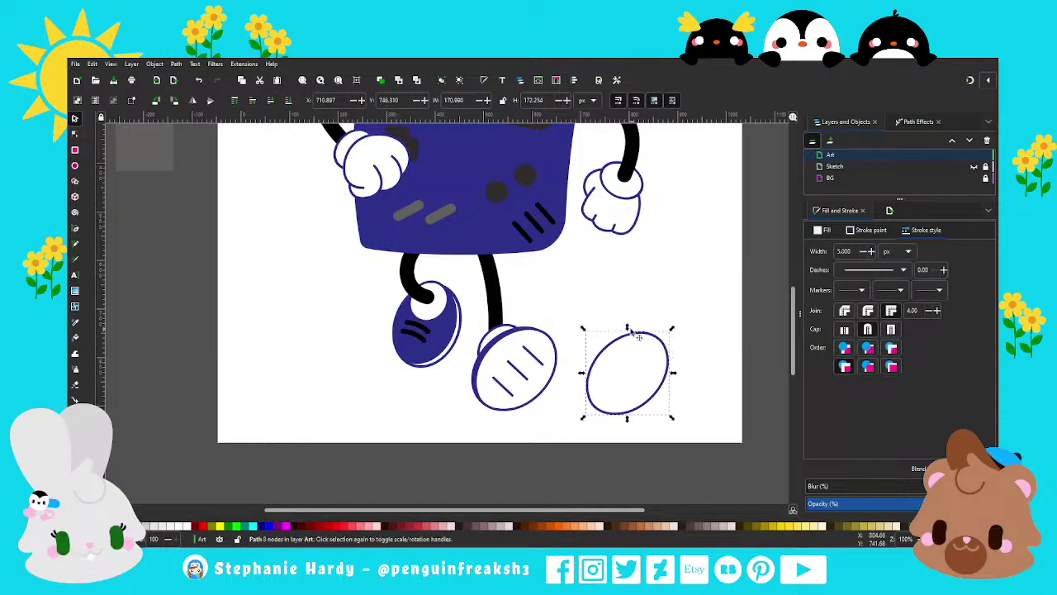
left_click_drag(627, 329, 632, 353)
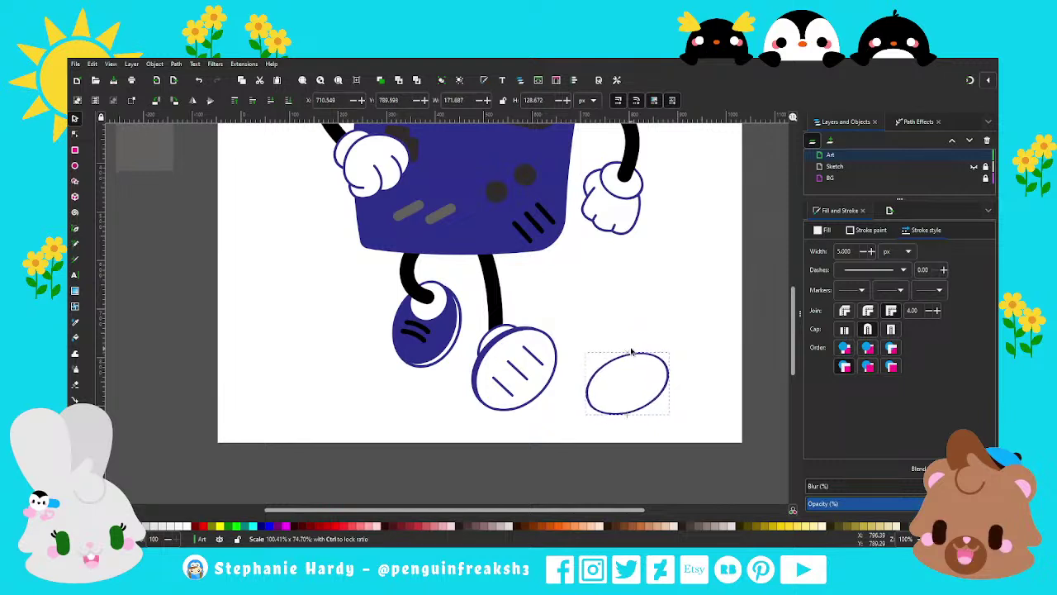
left_click_drag(632, 353, 632, 352)
scroll(526, 376, "down", 3)
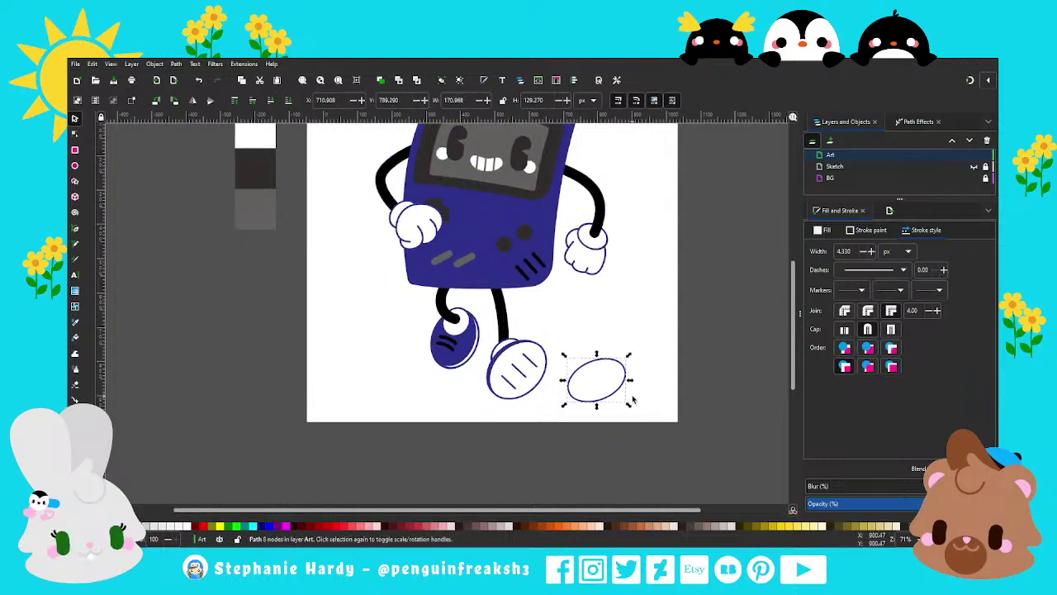
scroll(628, 395, "up", 3)
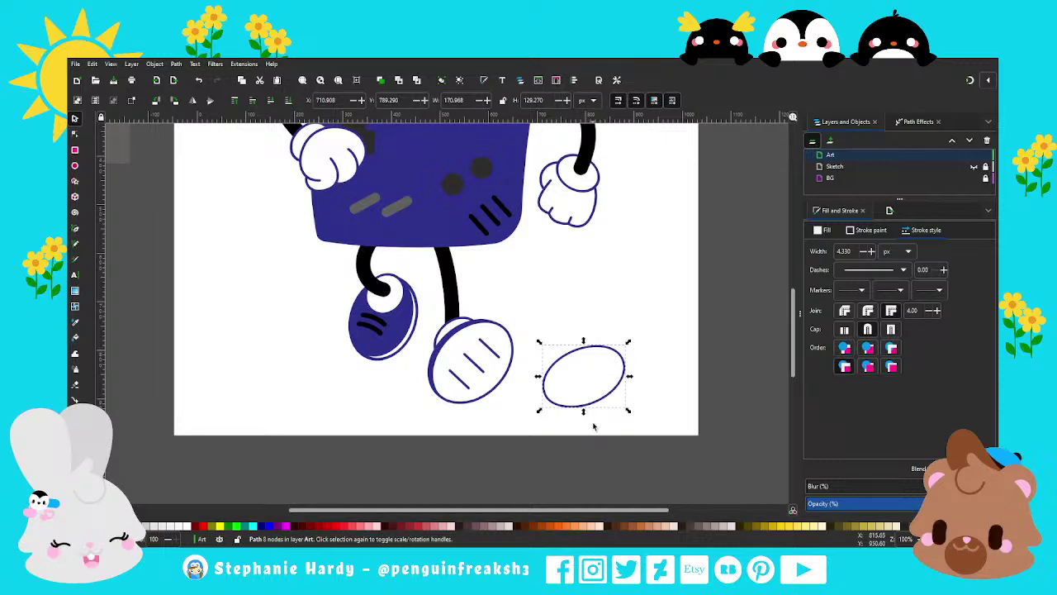
key("Delete")
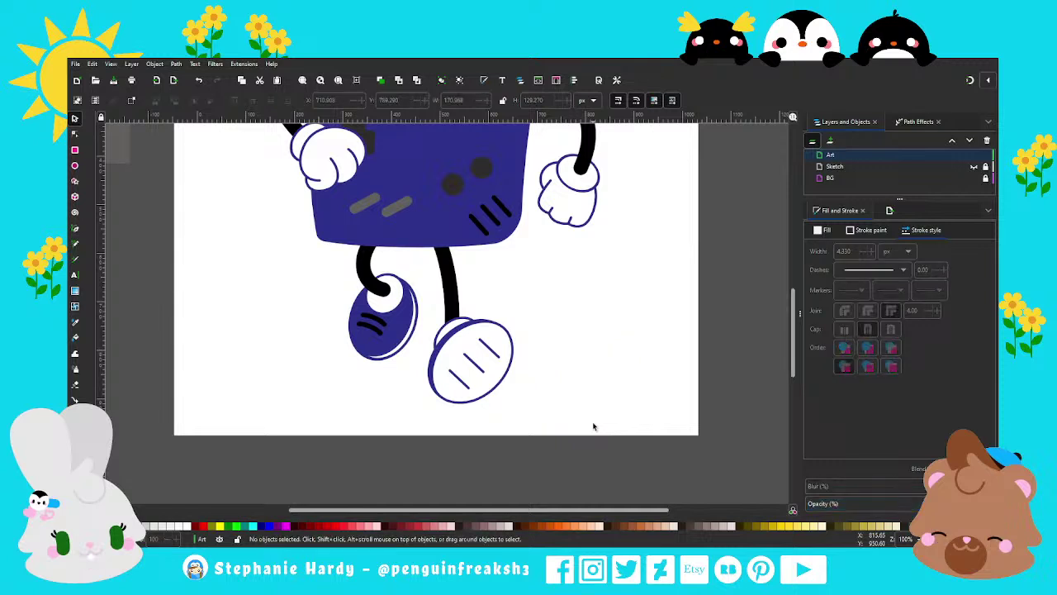
left_click(74, 165)
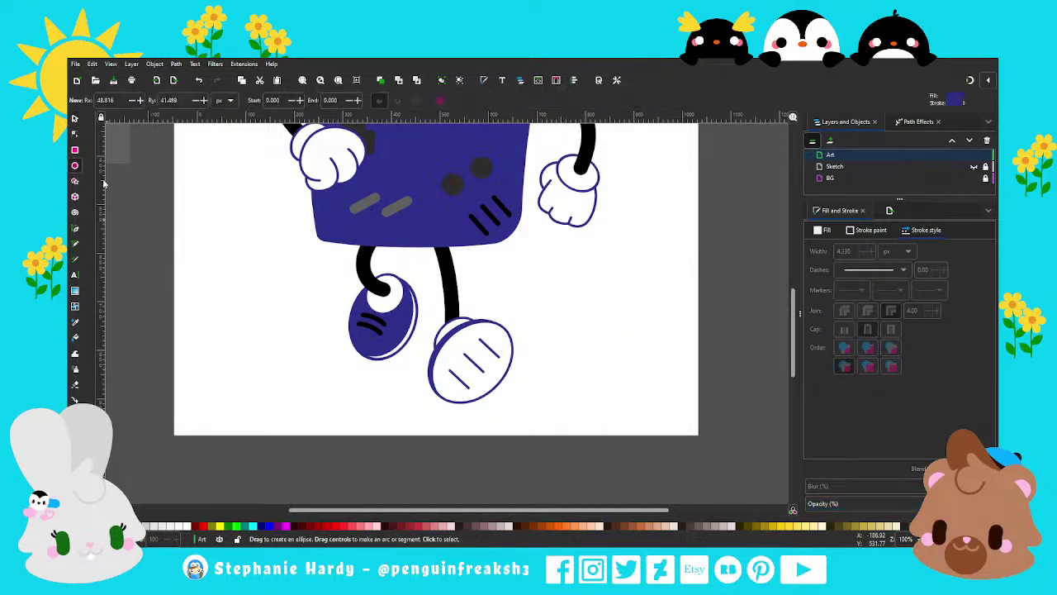
left_click_drag(535, 348, 605, 409)
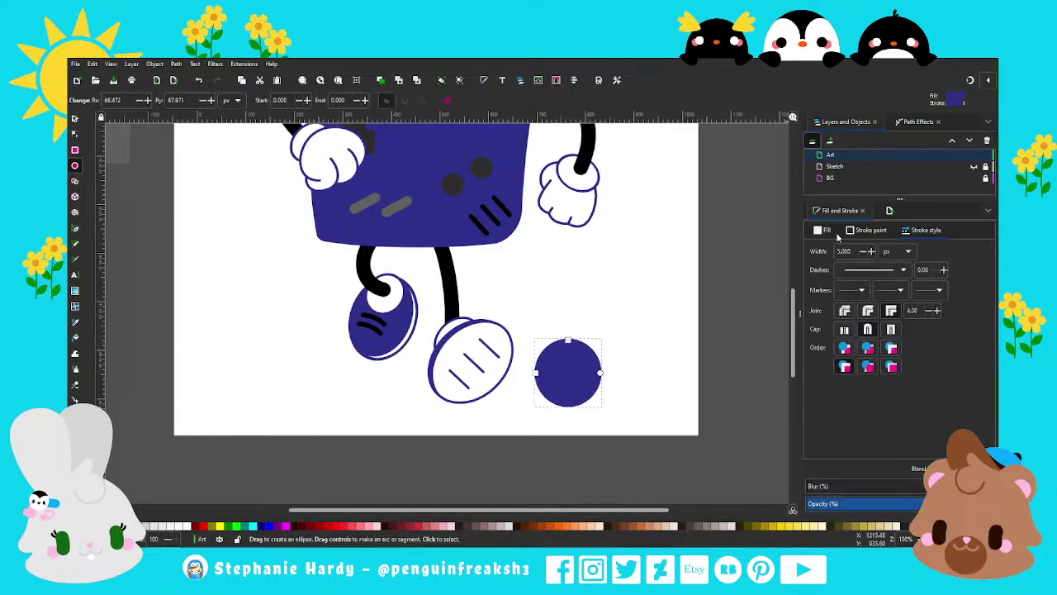
left_click(831, 232)
left_click_drag(885, 328, 888, 303)
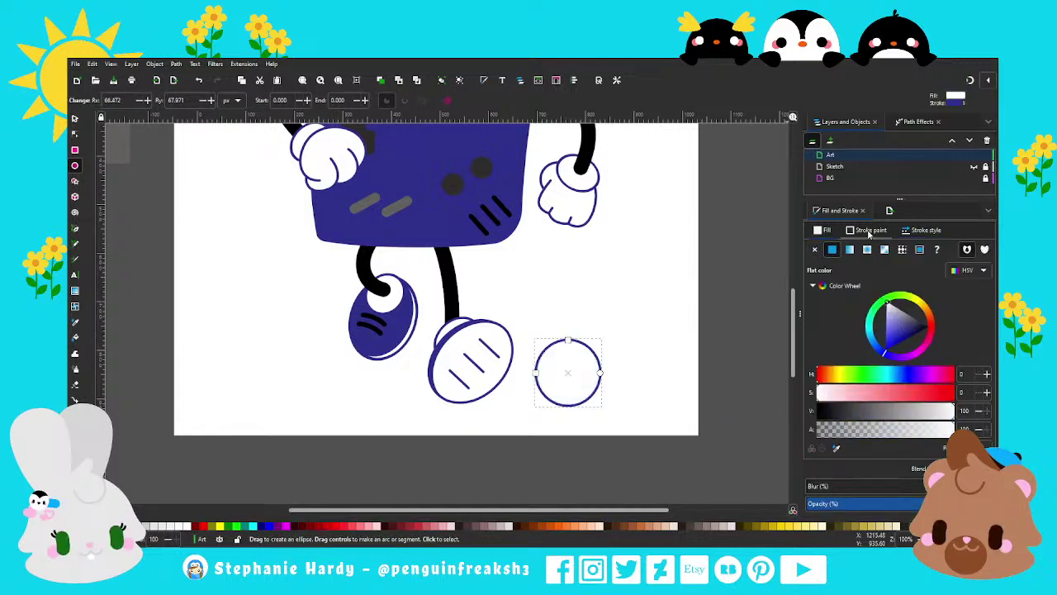
left_click(74, 118)
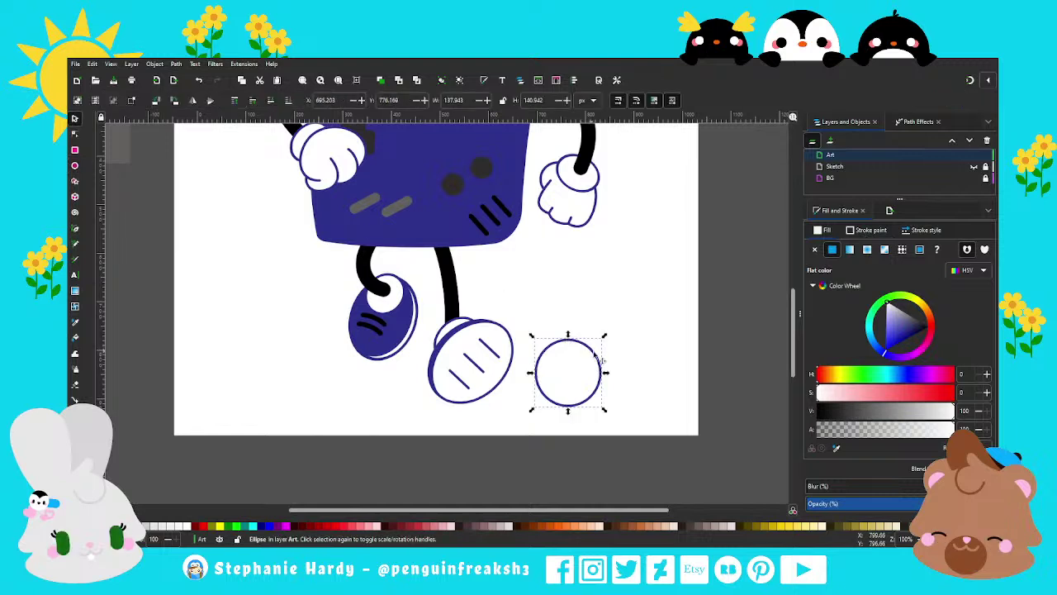
left_click_drag(607, 372, 608, 376)
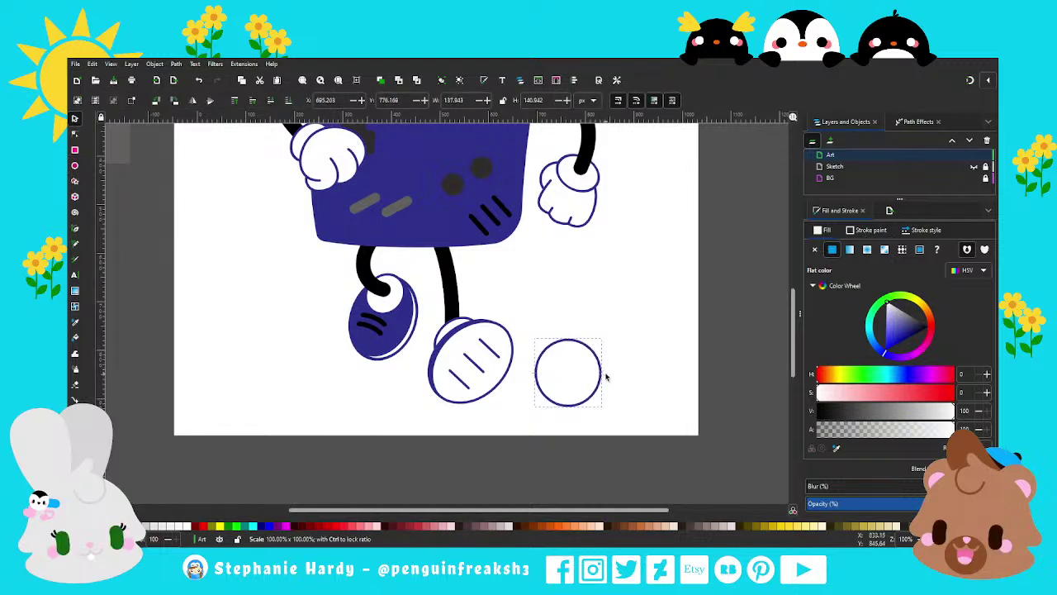
left_click_drag(569, 335, 573, 348)
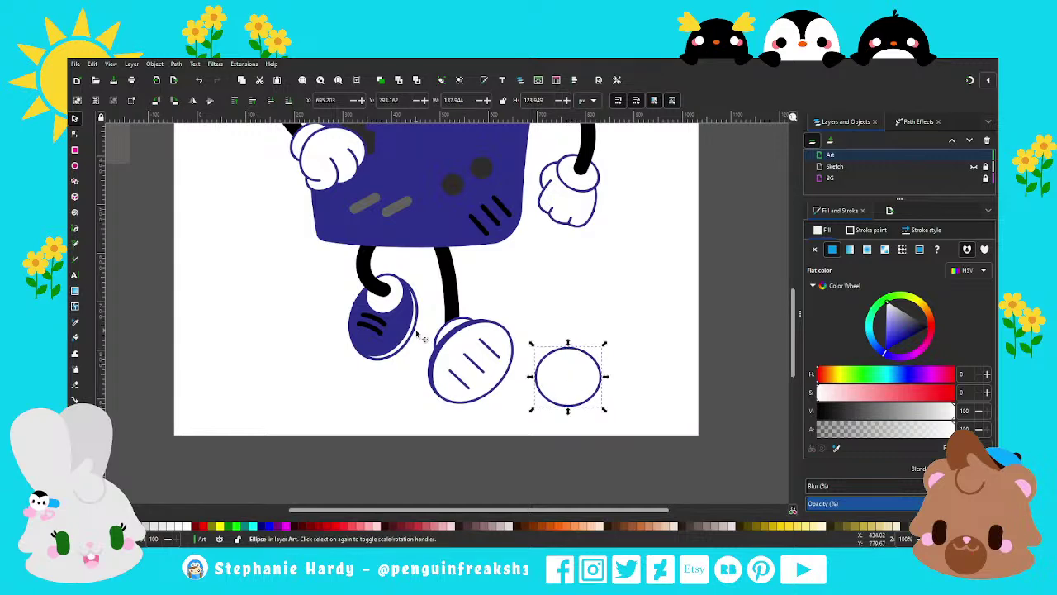
scroll(567, 381, "up", 2)
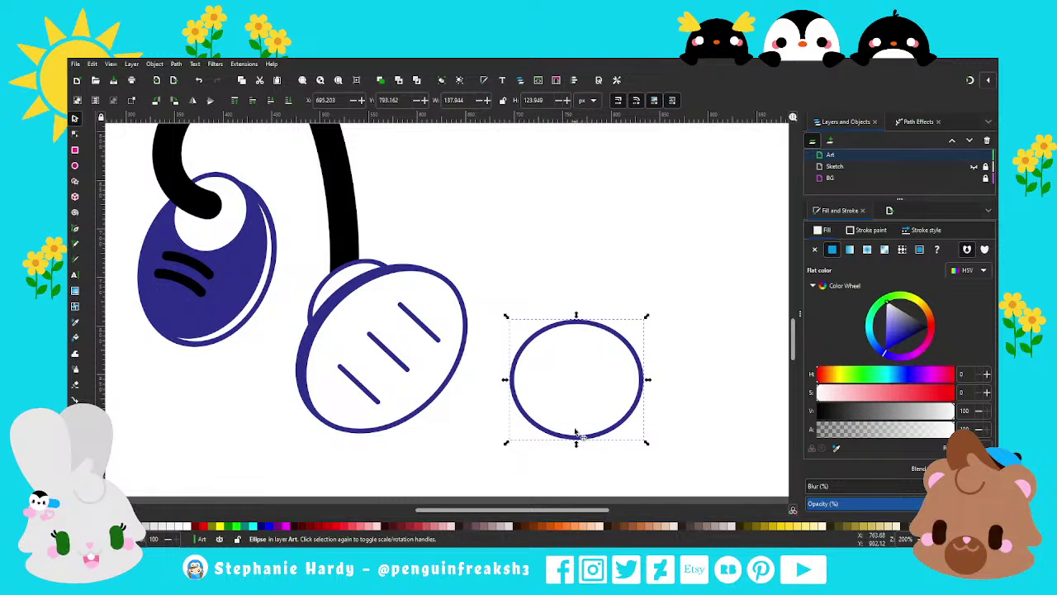
scroll(581, 372, "down", 1)
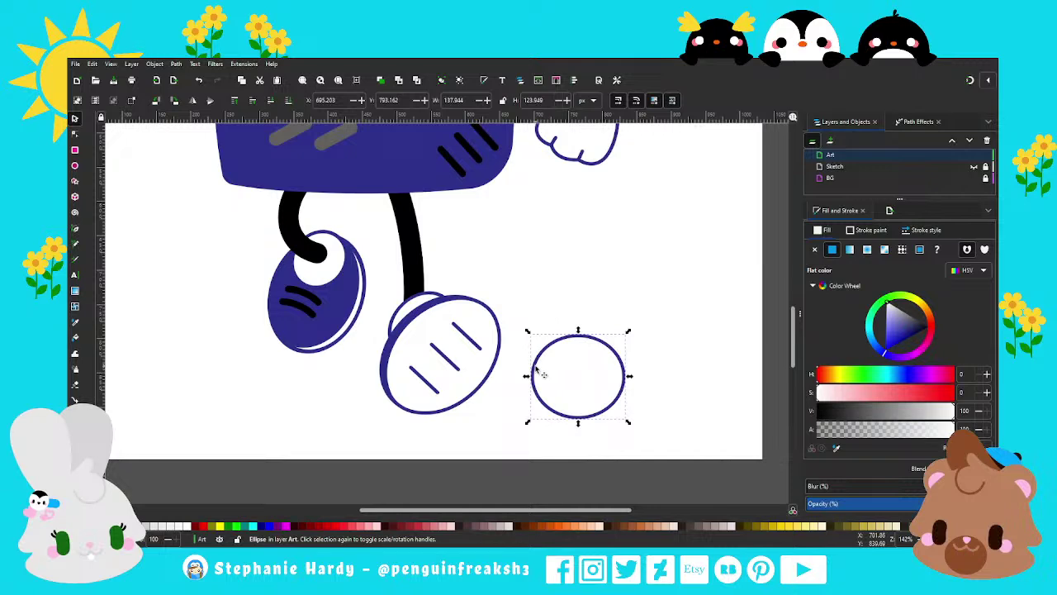
scroll(604, 398, "down", 2)
key("Delete")
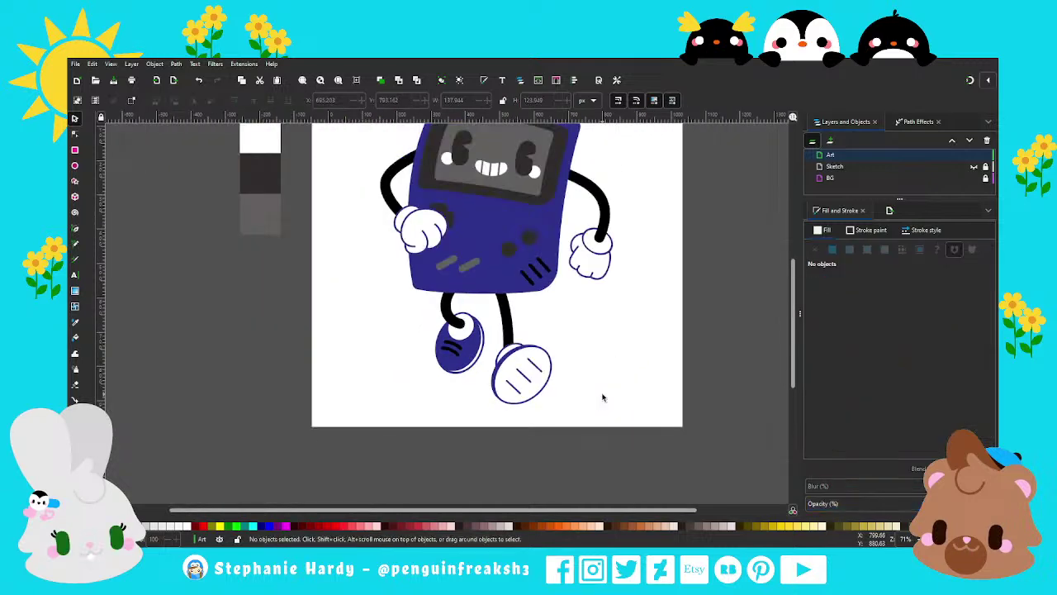
scroll(597, 385, "up", 1)
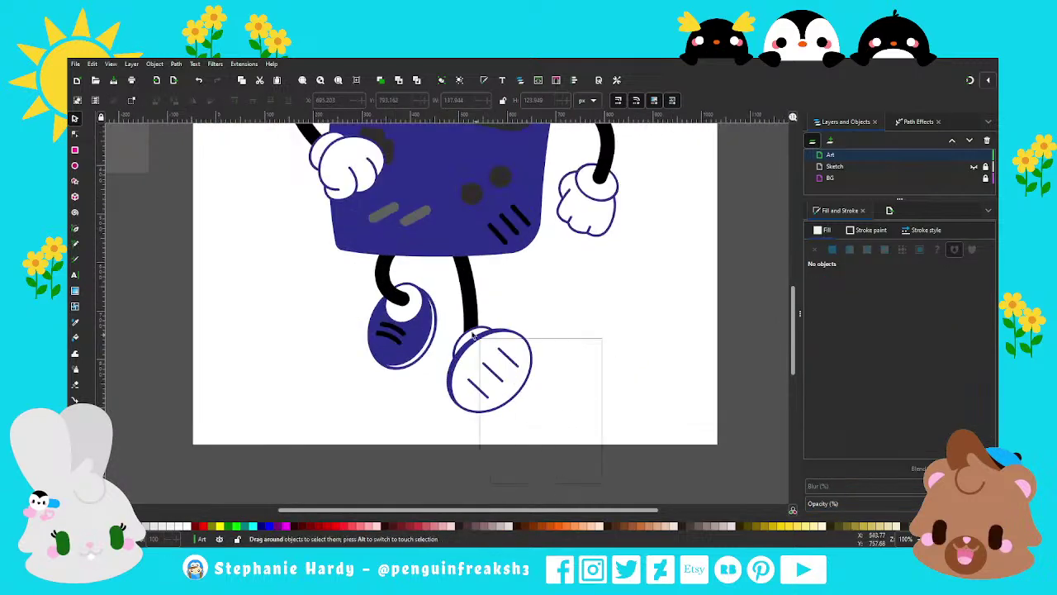
Step: Duplicate the whole right shoe and move the copy to the right of the original
left_click_drag(603, 451, 435, 314)
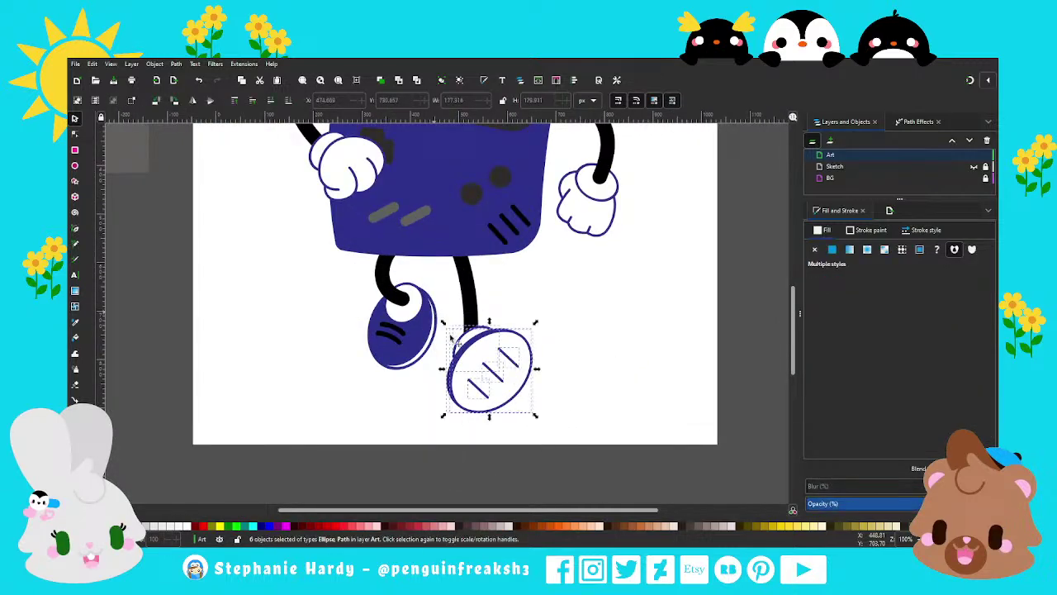
left_click(382, 80)
mouse_move(500, 353)
left_mouse_down()
mouse_move(610, 353)
mouse_move(605, 341)
left_mouse_up()
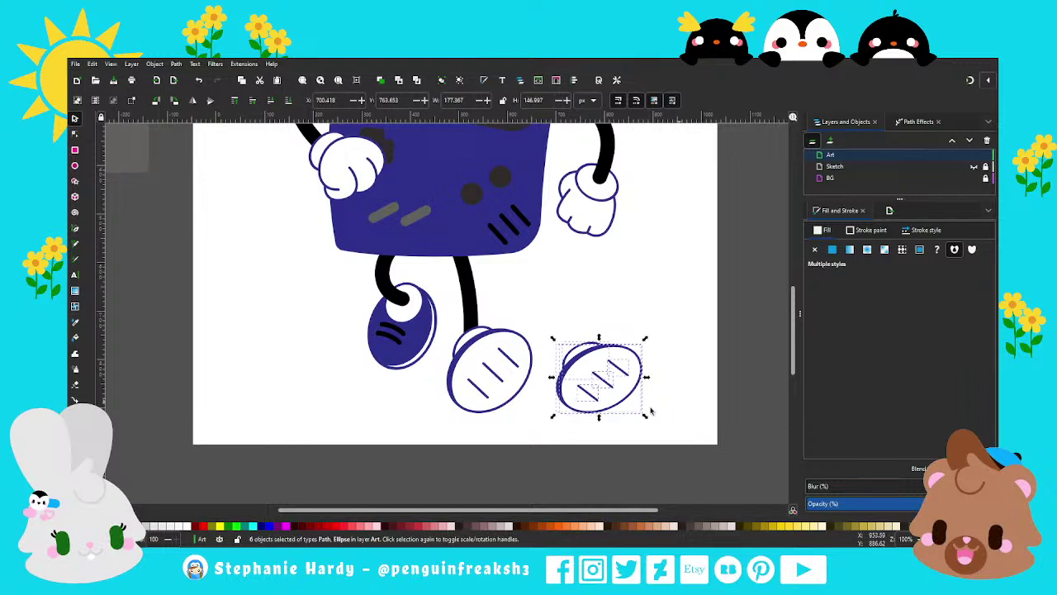
key("Escape")
scroll(599, 432, "up", 1, "ctrl")
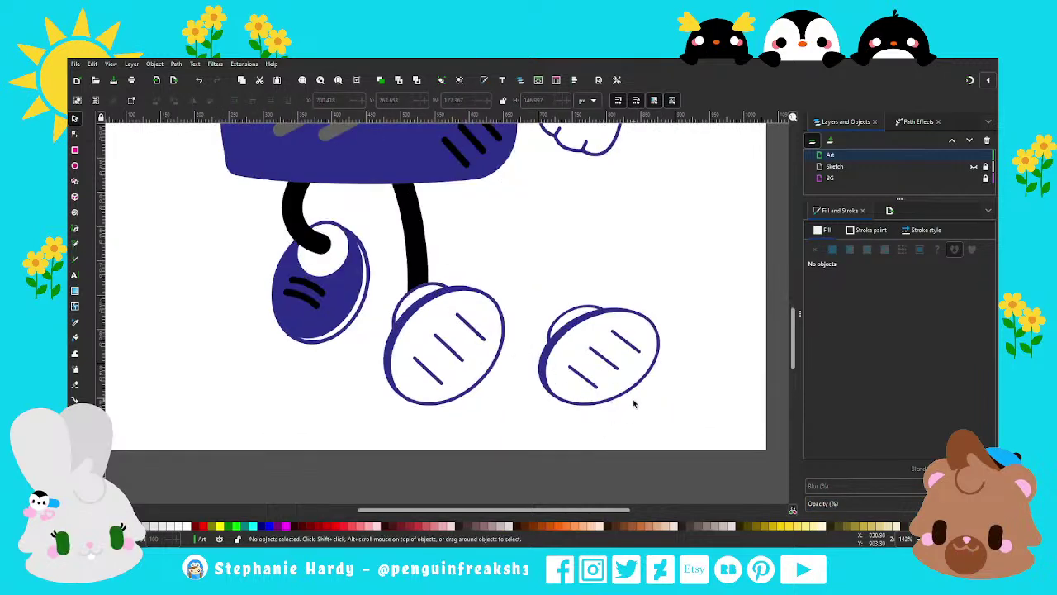
key("ctrl+z")
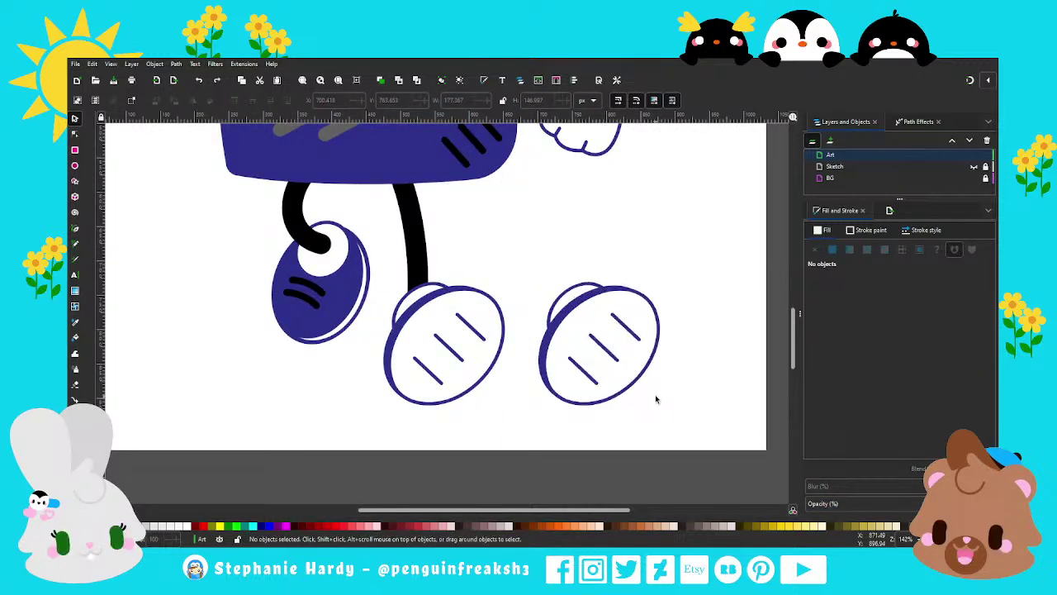
Step: Delete the three hatch lines from the shoe copy, leaving a plain outlined oval
key("n")
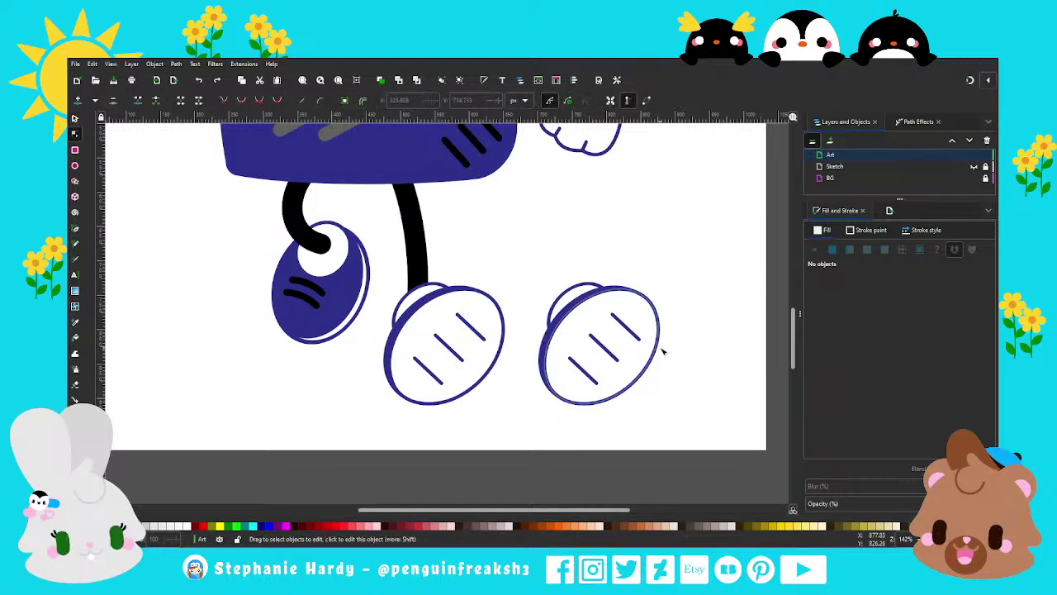
left_click(660, 354)
key("s")
left_click_drag(670, 447, 558, 302)
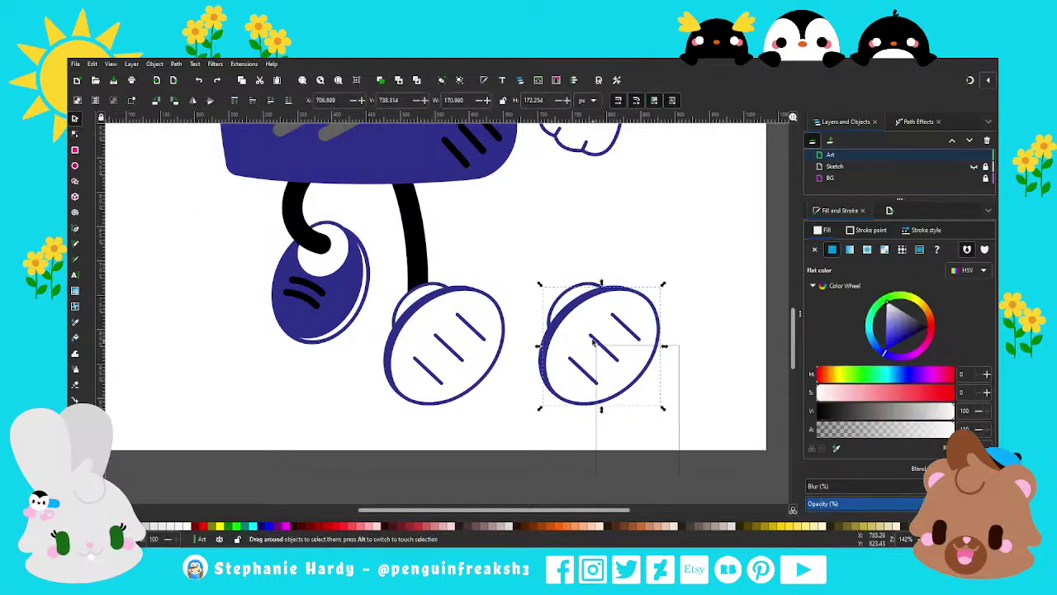
key("Delete")
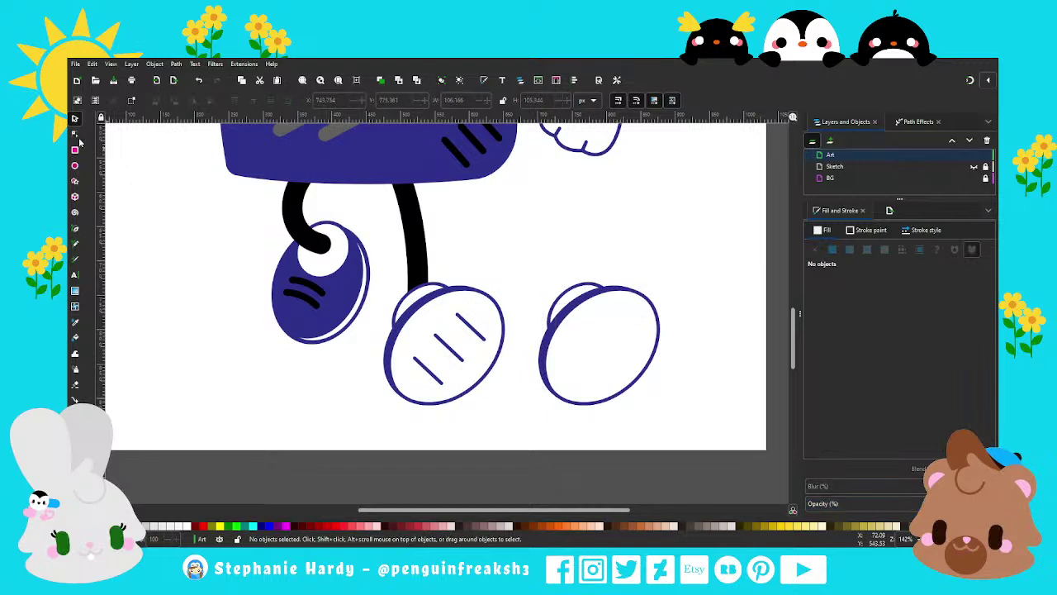
left_click(75, 135)
Step: Inspect the shoe copy's nodes and try pulling its top-right node, undoing the move
left_click(661, 350)
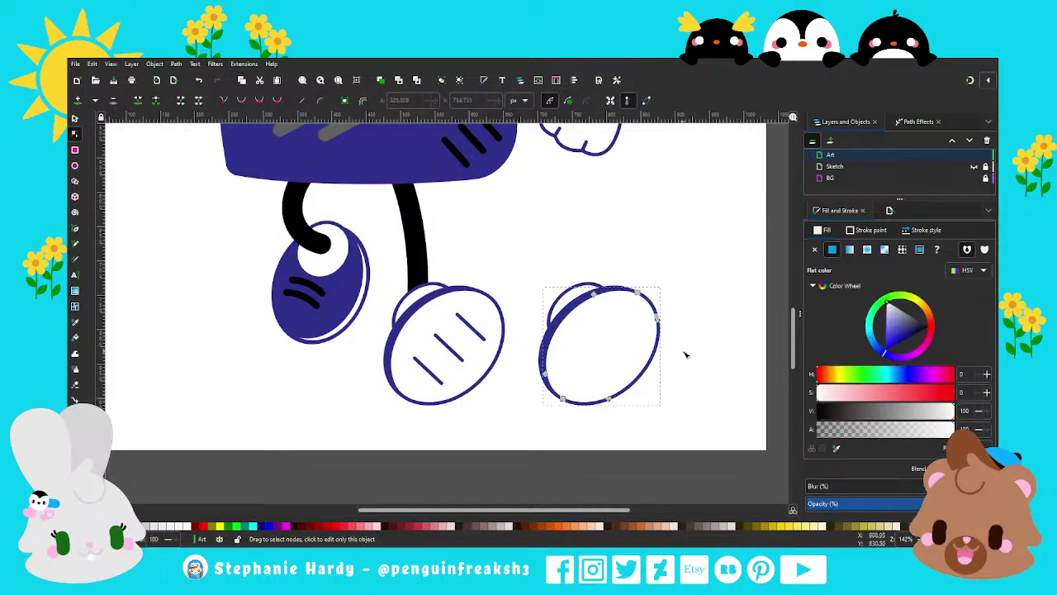
left_click_drag(552, 411, 638, 389)
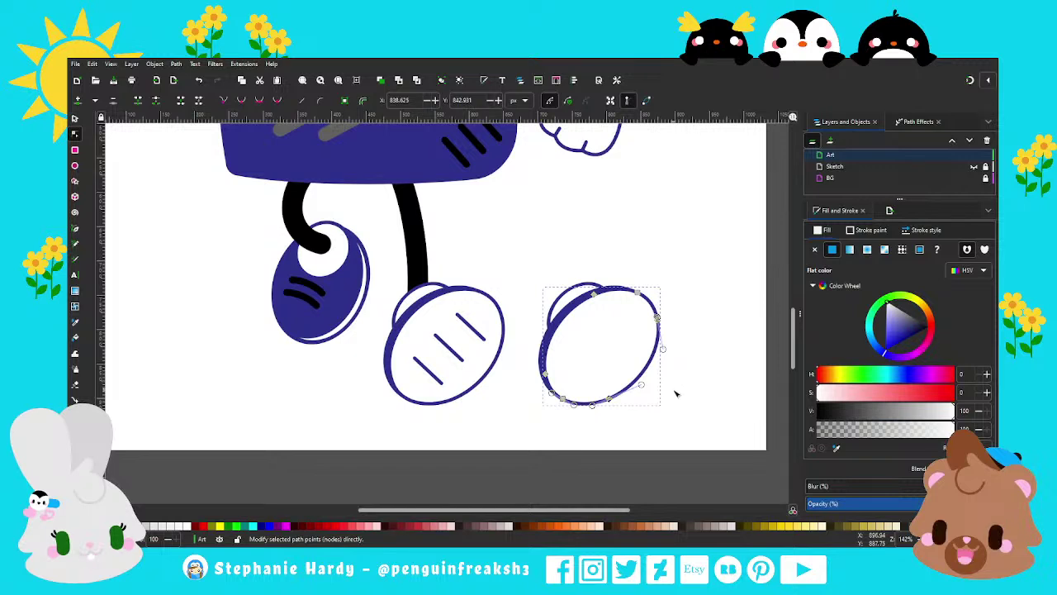
key("s")
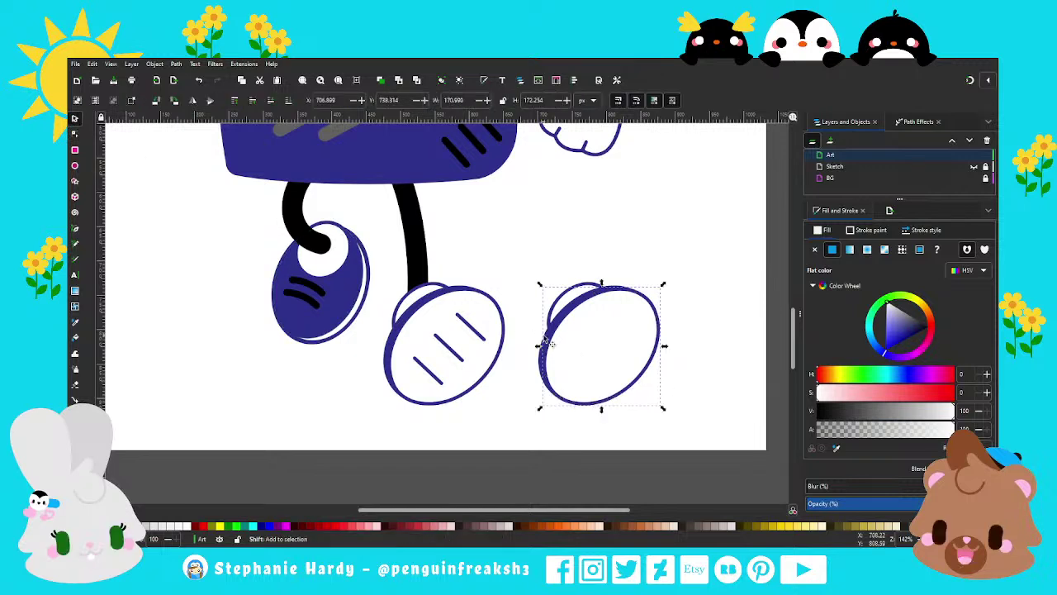
left_click(548, 344, "shift")
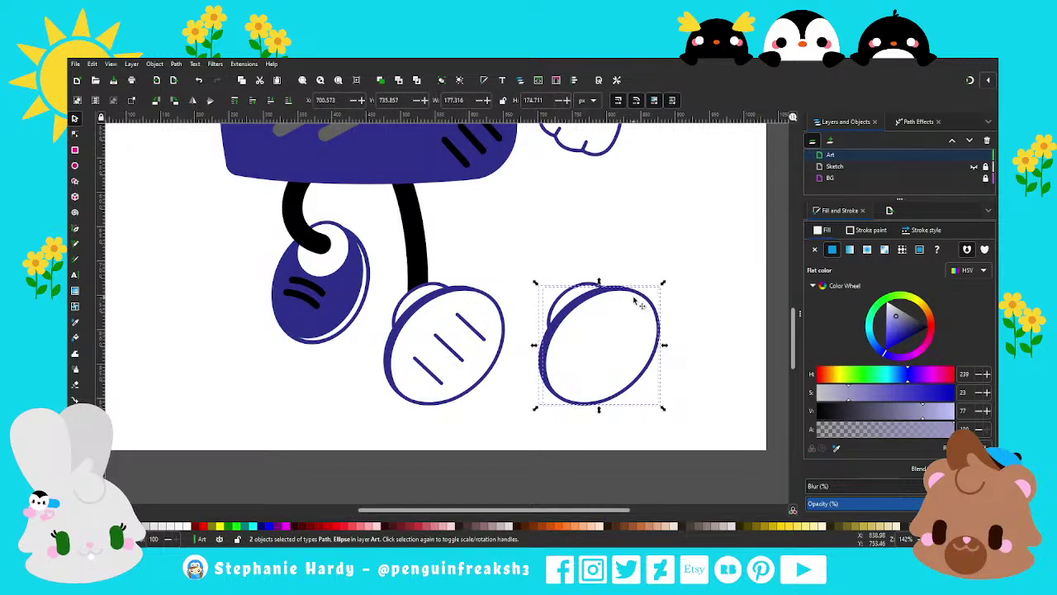
left_click(75, 134)
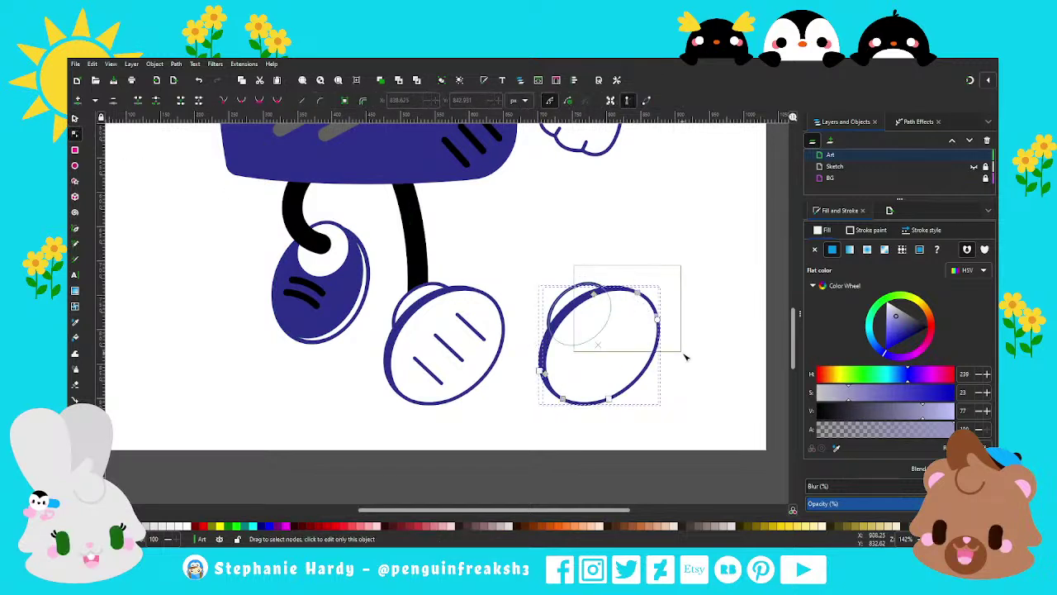
left_click_drag(545, 279, 685, 355)
left_click_drag(638, 292, 652, 321)
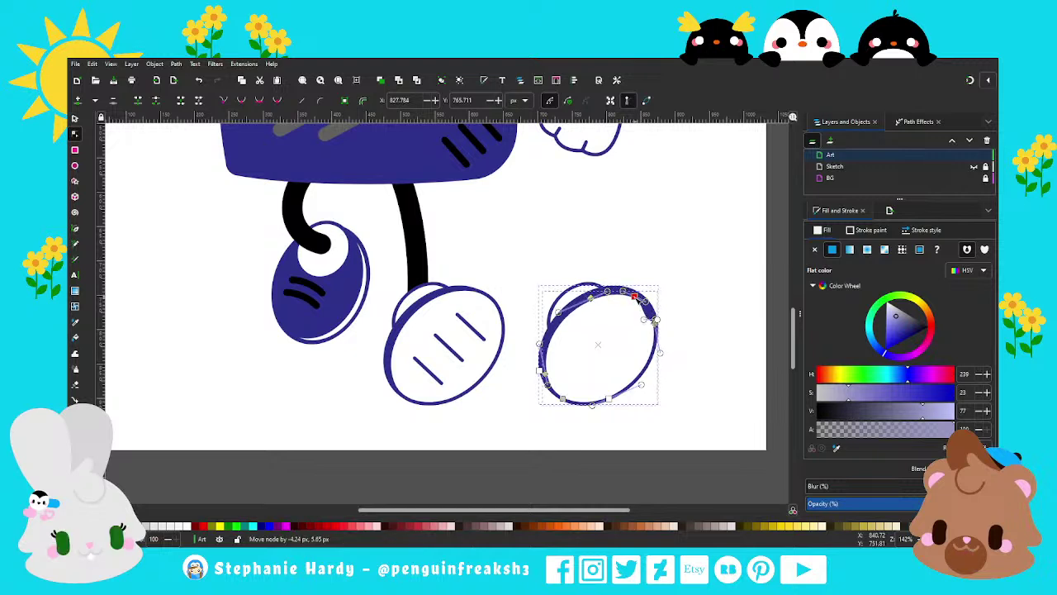
key("ctrl+z")
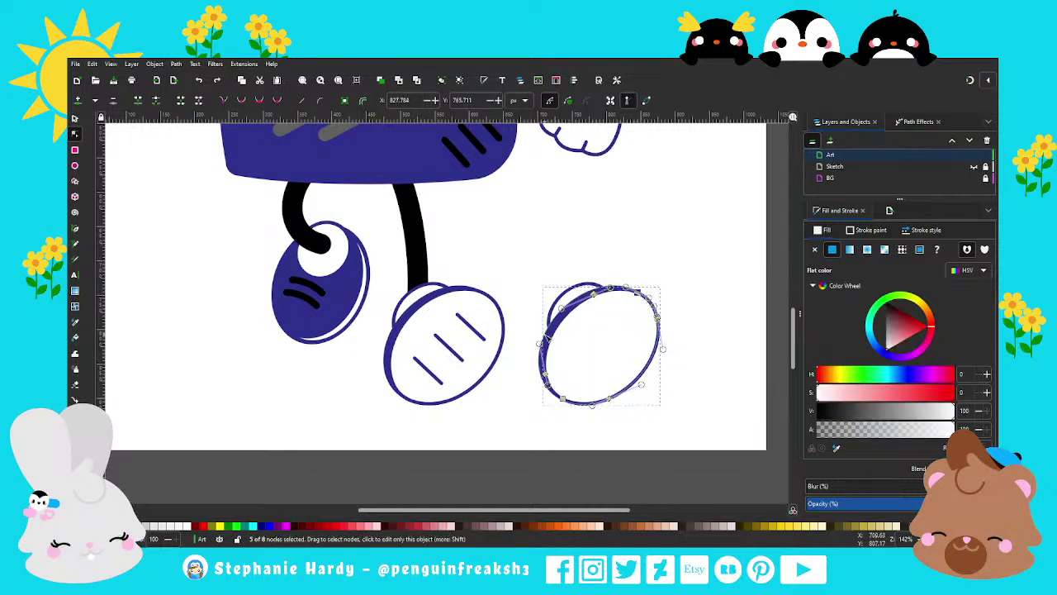
left_click(160, 146)
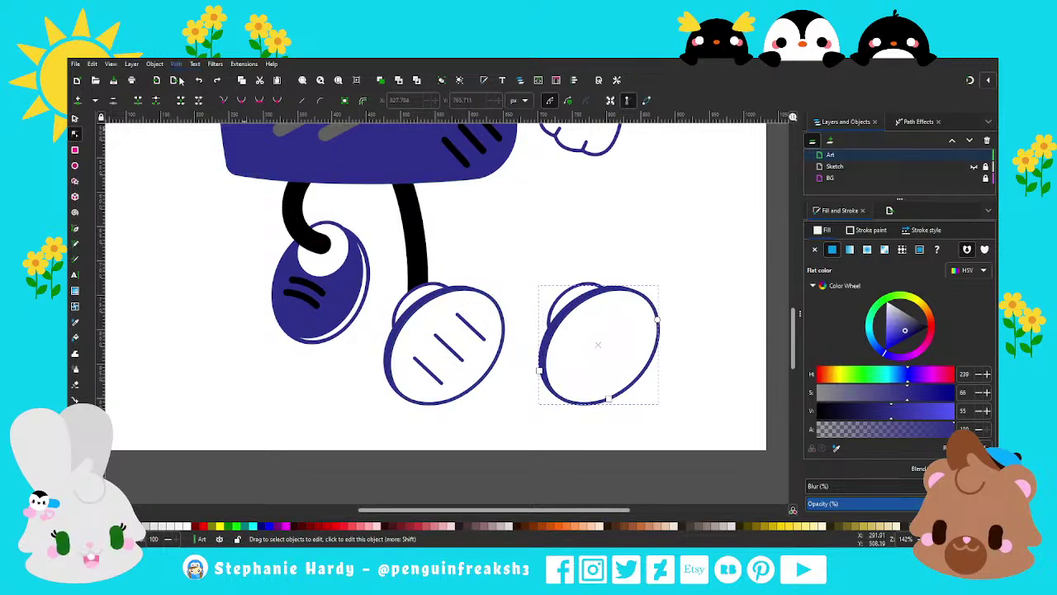
Step: Reshape the copy's outline by moving its top-right node down and its top point slightly left
key("ctrl+alt+c")
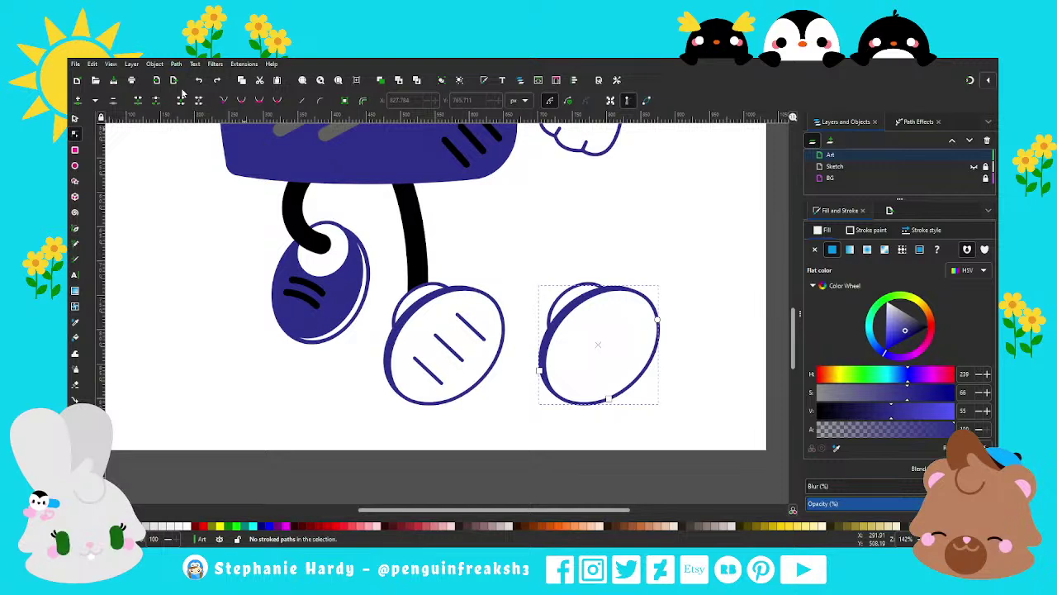
left_click(547, 352)
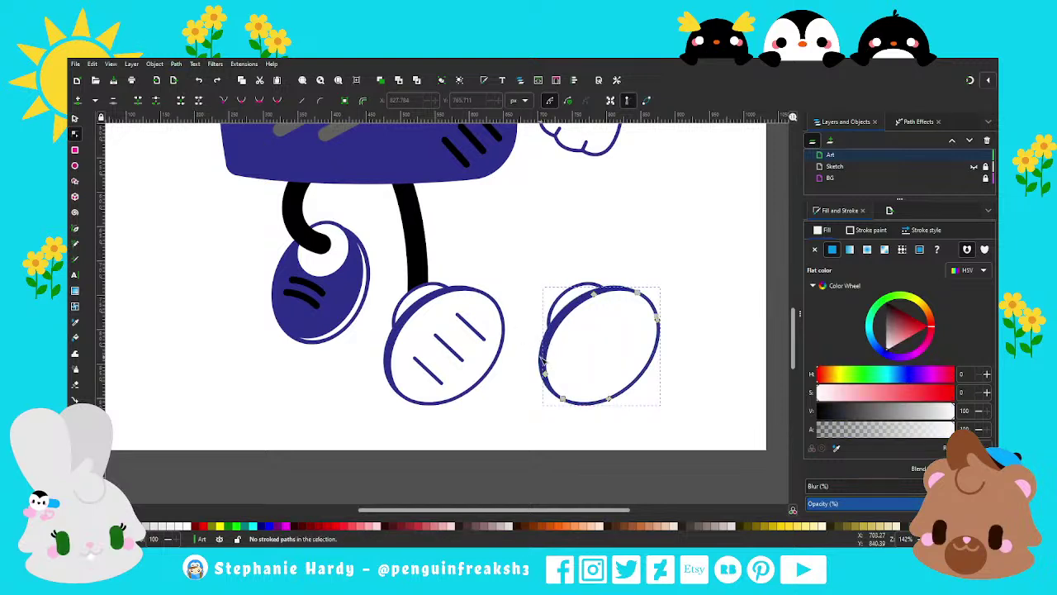
left_click(542, 360)
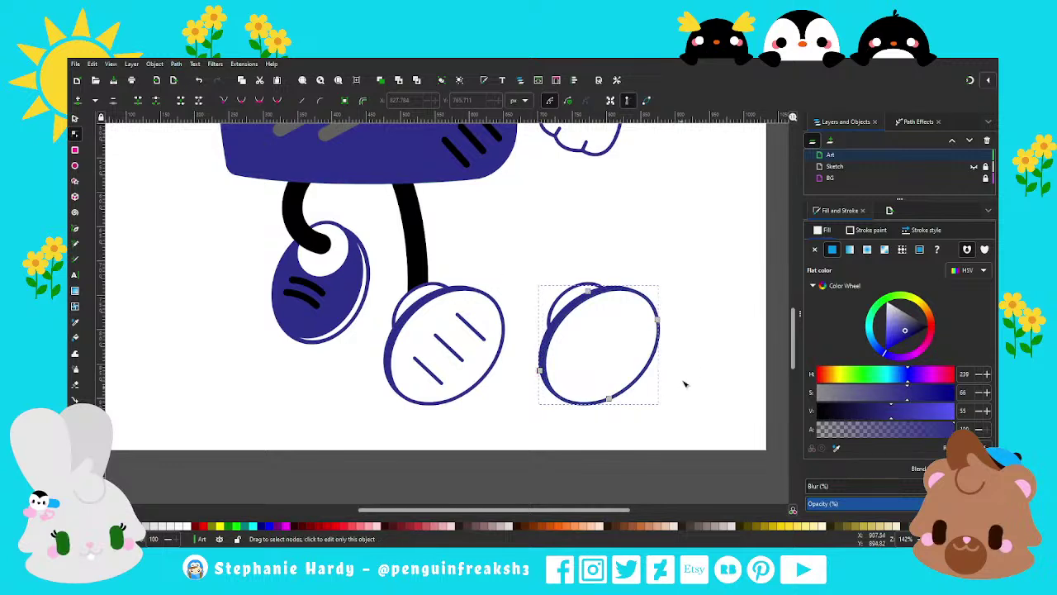
left_click(624, 341)
left_click_drag(713, 366, 576, 260)
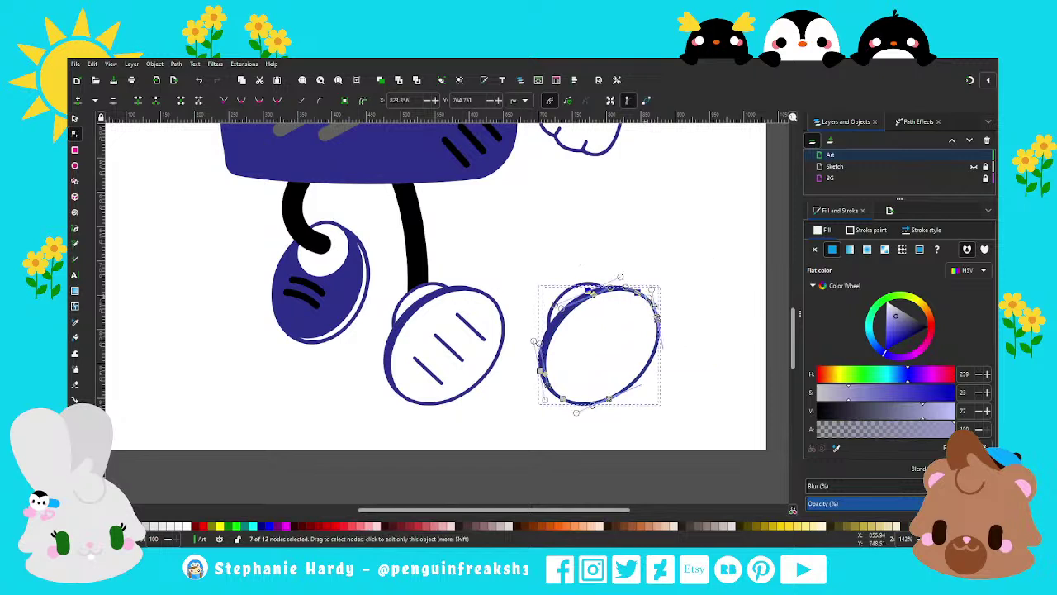
left_click_drag(638, 293, 643, 327)
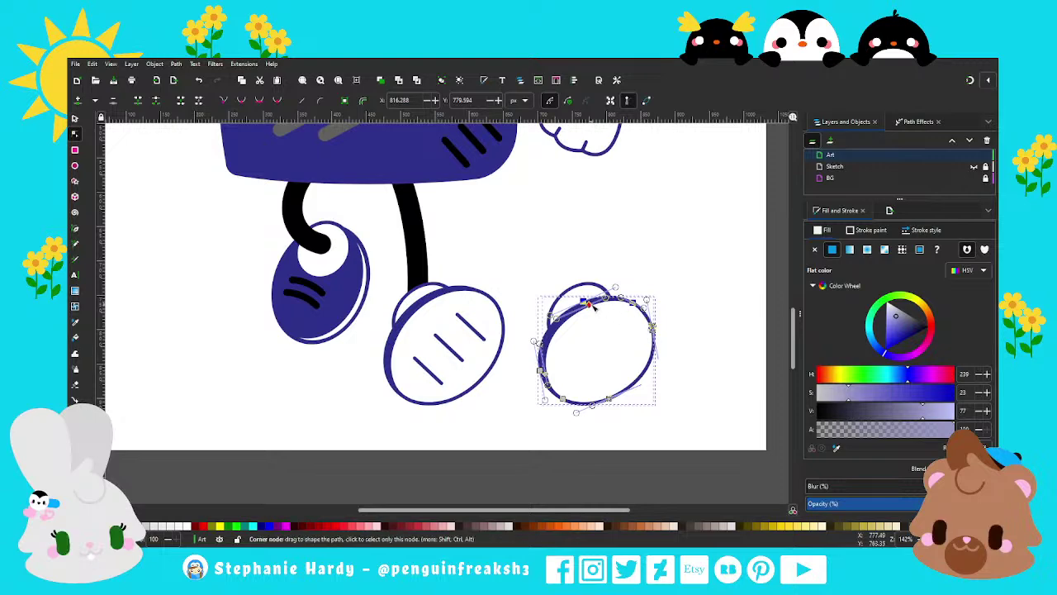
left_click_drag(588, 303, 584, 307)
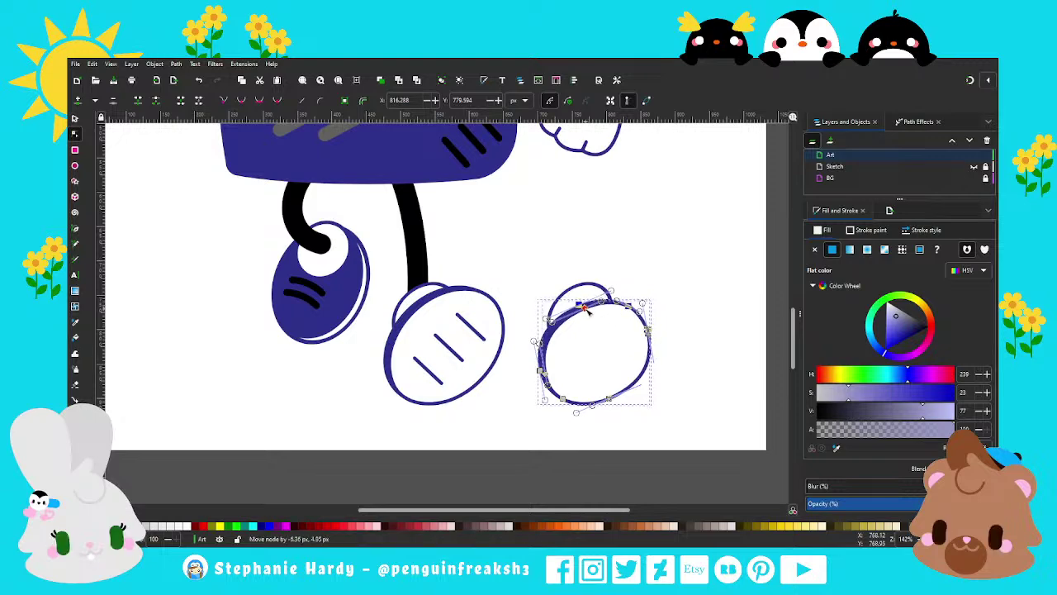
scroll(611, 339, "up", 1)
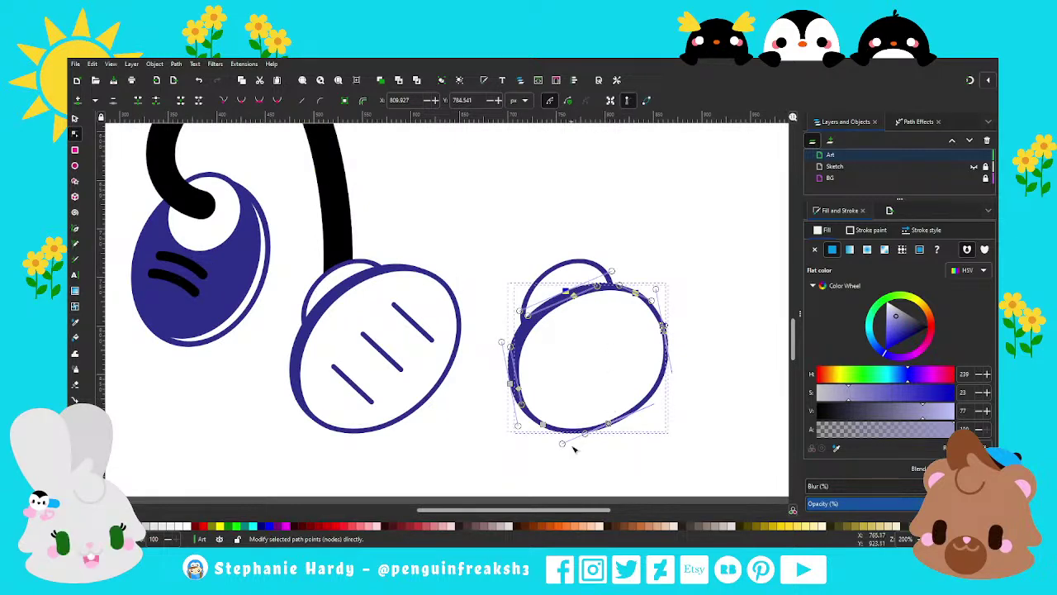
scroll(575, 447, "up", 1)
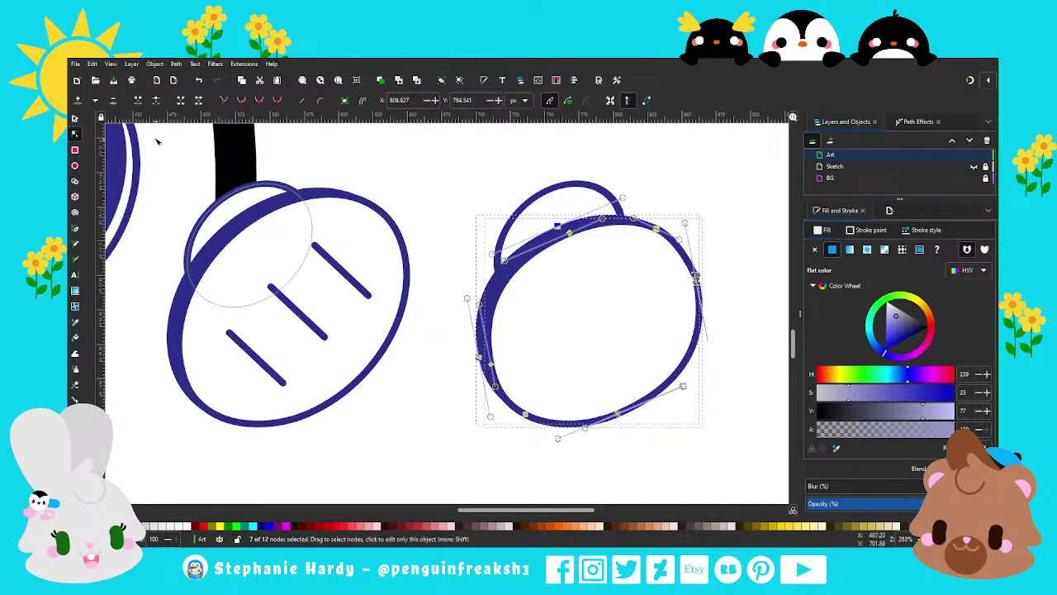
Step: Leave node editing and rubber-band select the reshaped oval beside the sneaker
left_click(74, 118)
left_click(401, 394)
scroll(496, 364, "down", 1)
scroll(595, 342, "down", 1)
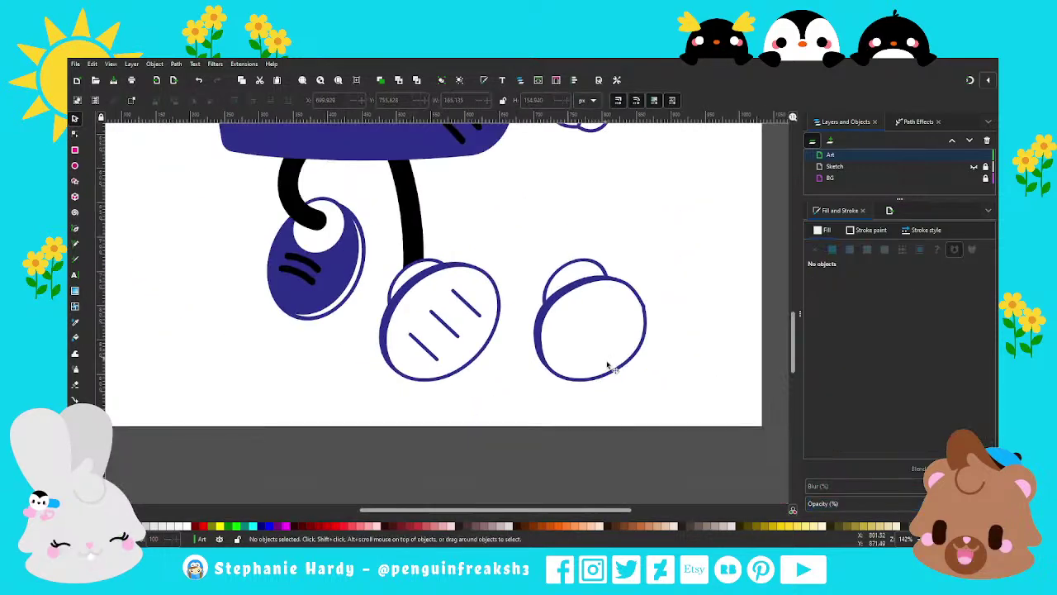
left_click_drag(668, 427, 514, 209)
Step: Replace the reshaped oval with a fresh duplicate of the sneaker's outline oval, placed to its right
key("Delete")
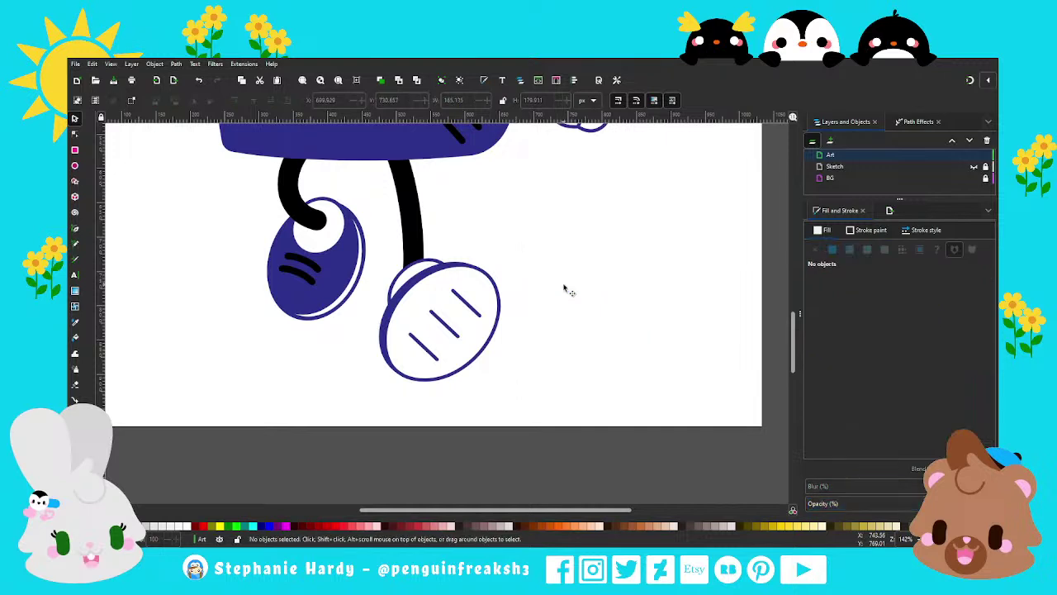
left_click(499, 294)
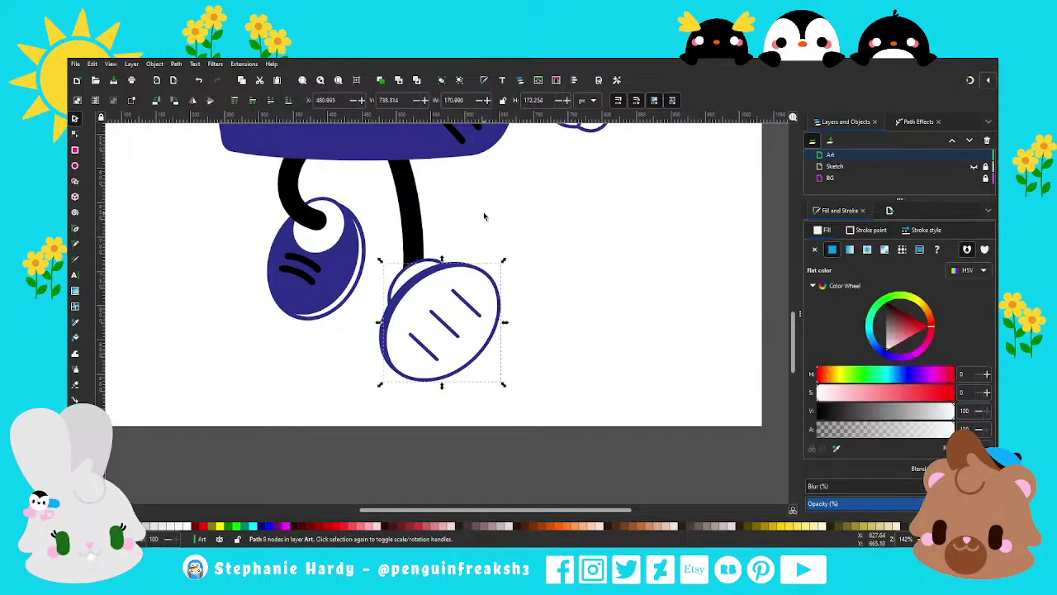
left_click(380, 79)
left_click_drag(496, 285, 637, 295)
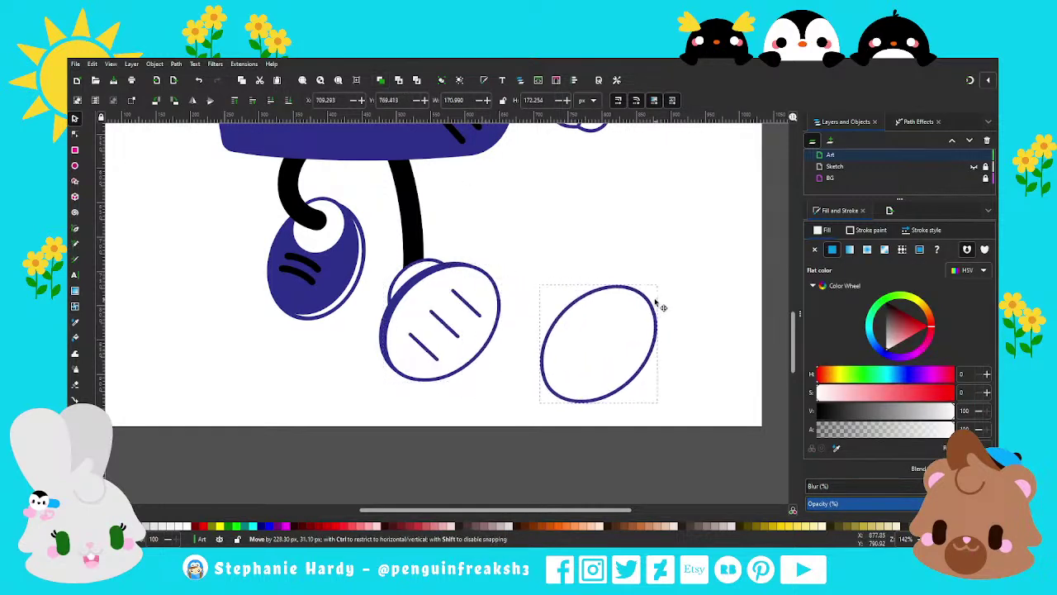
Step: Reshape the copy's top-right, left and right-side curves with the Node tool
key("n")
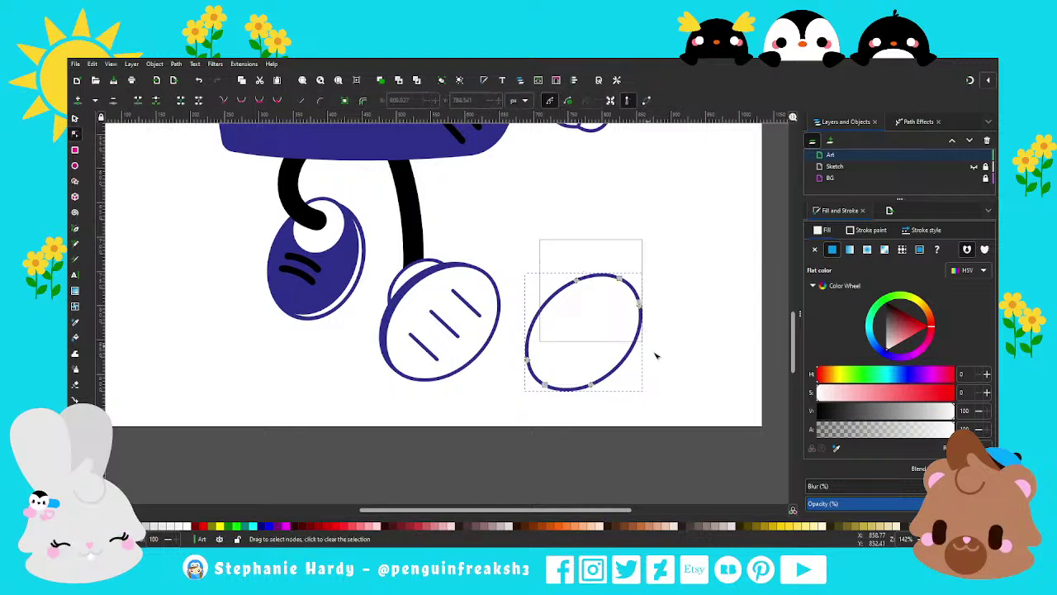
left_click_drag(619, 277, 610, 295)
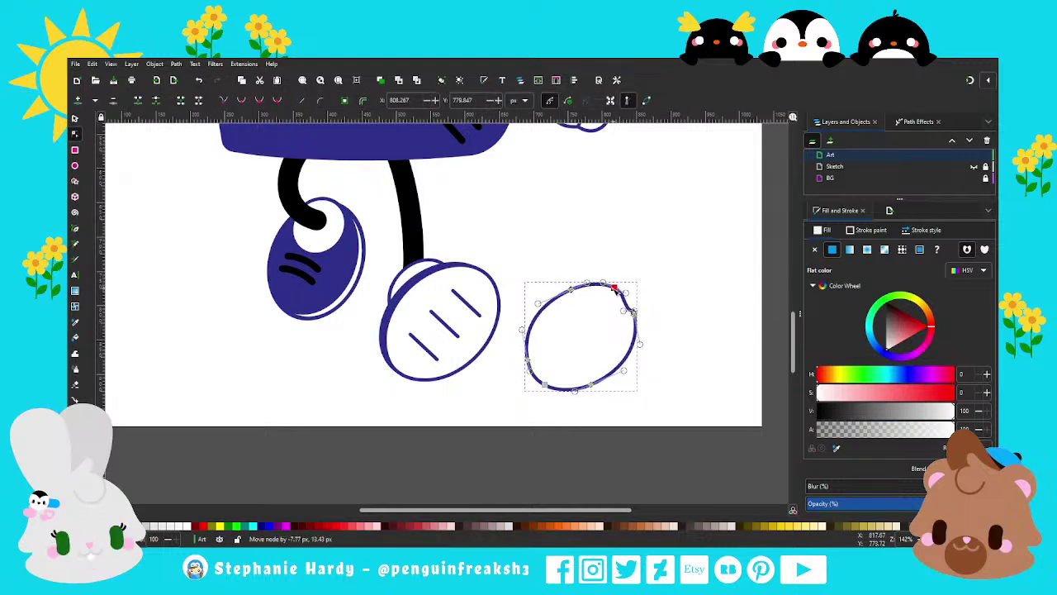
scroll(589, 322, "up", 2)
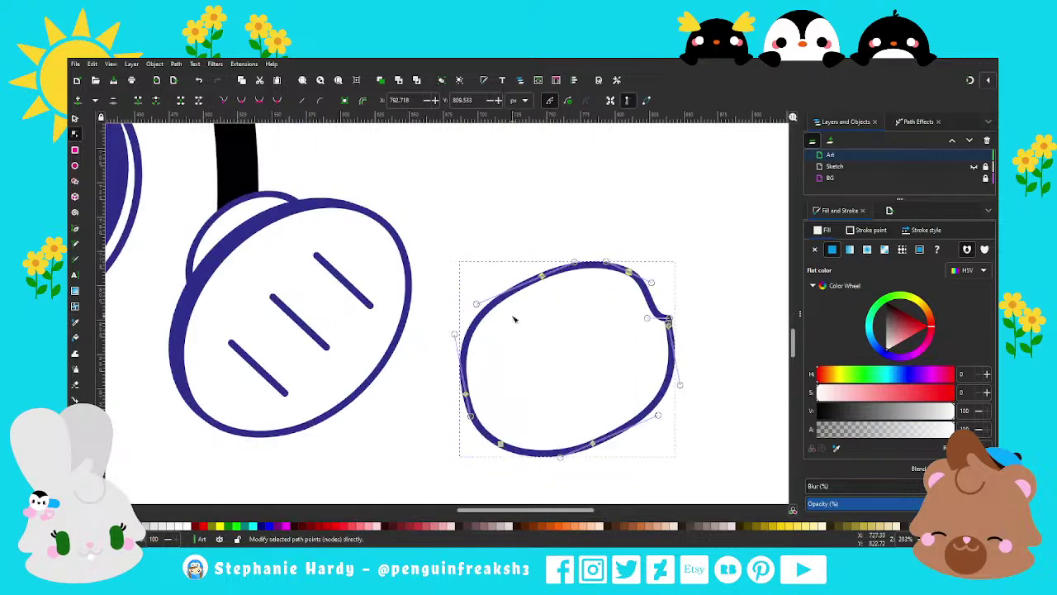
left_click_drag(474, 299, 509, 289)
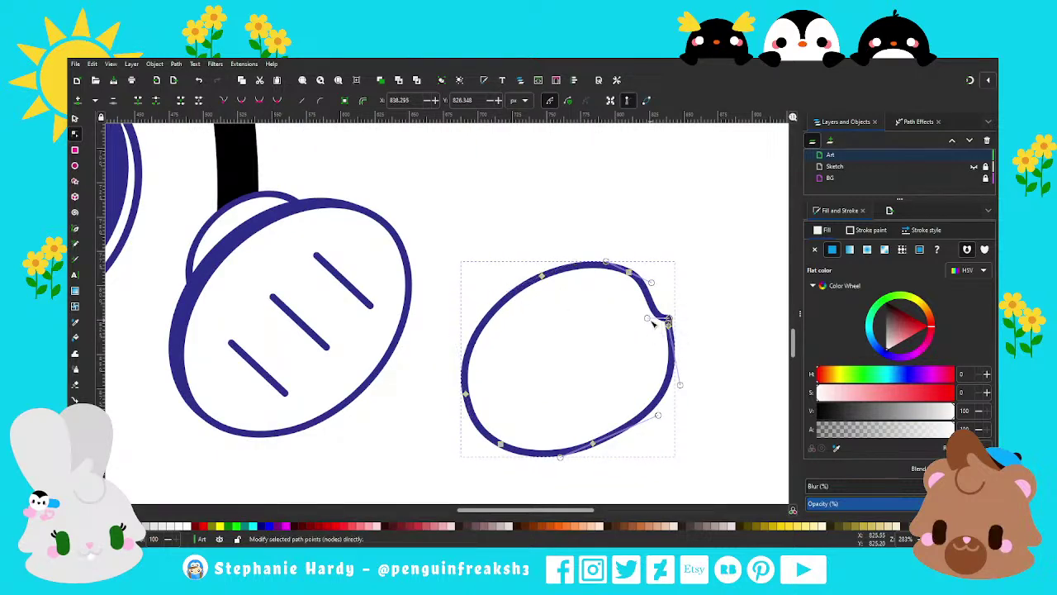
left_click_drag(647, 317, 667, 322)
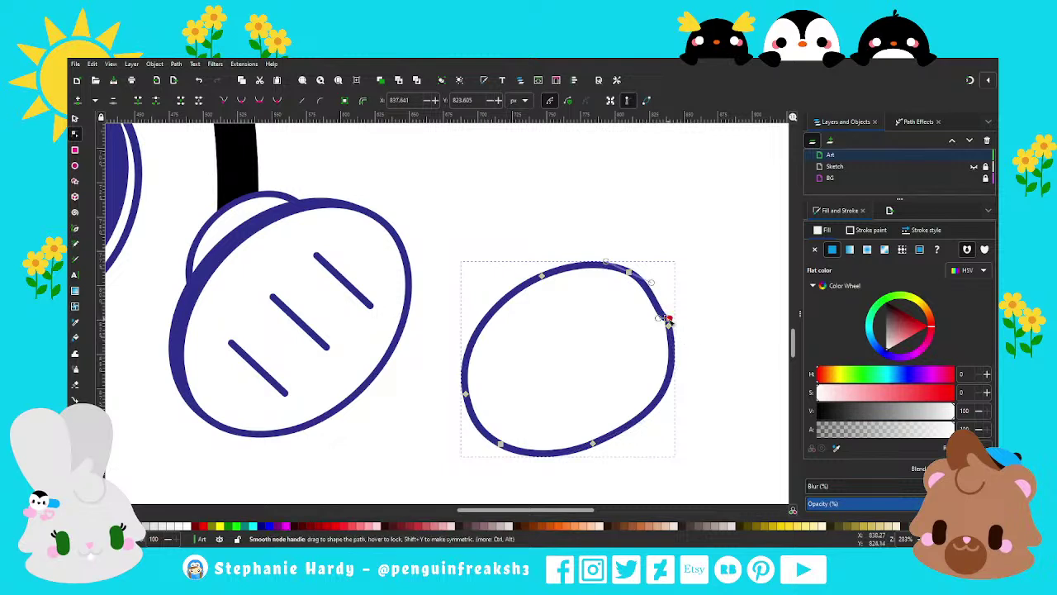
left_click(669, 319)
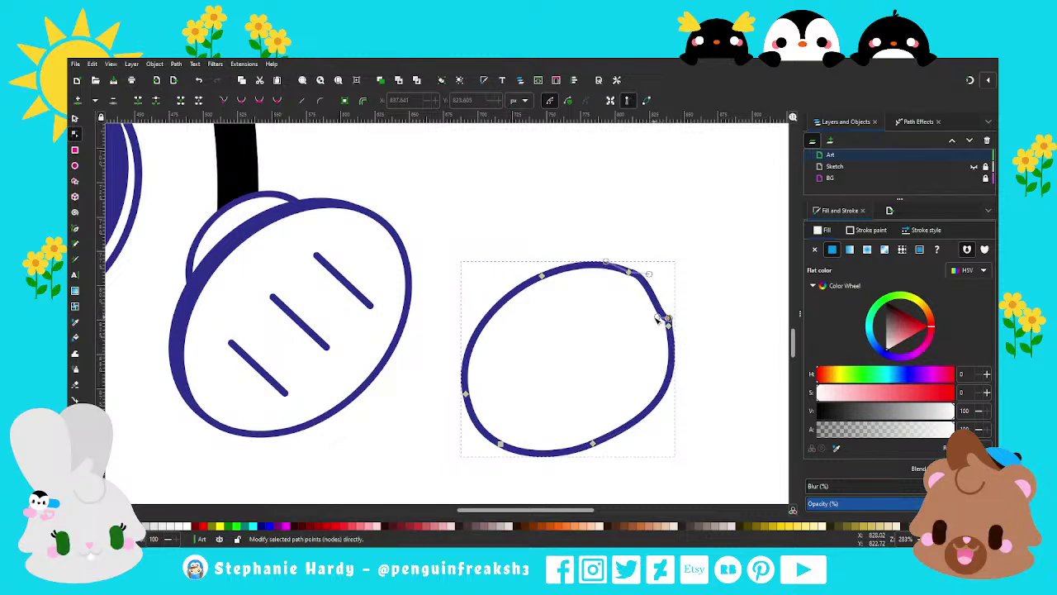
left_click(669, 324)
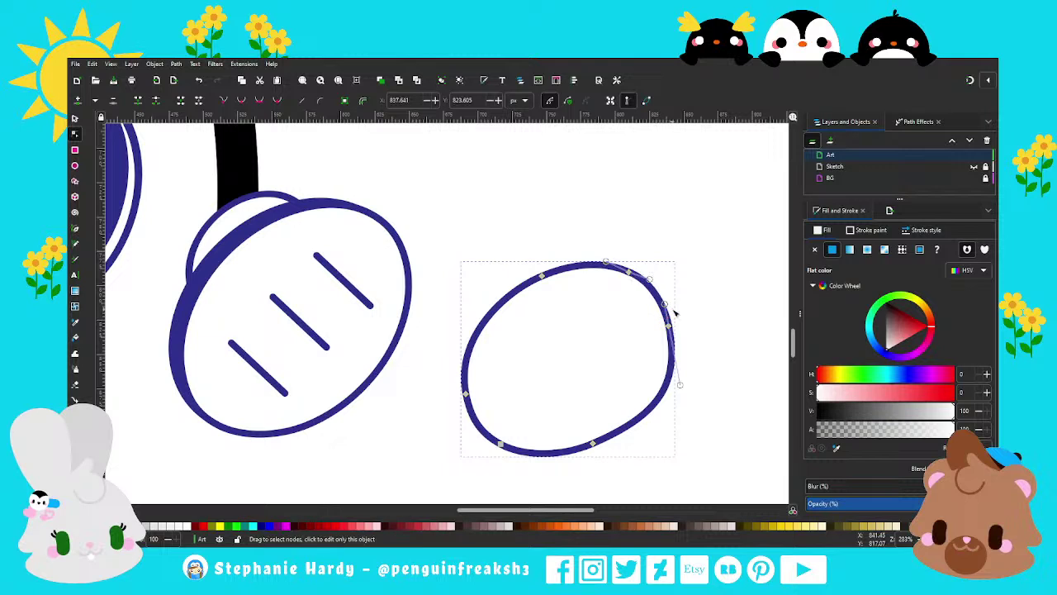
left_click_drag(682, 382, 548, 215)
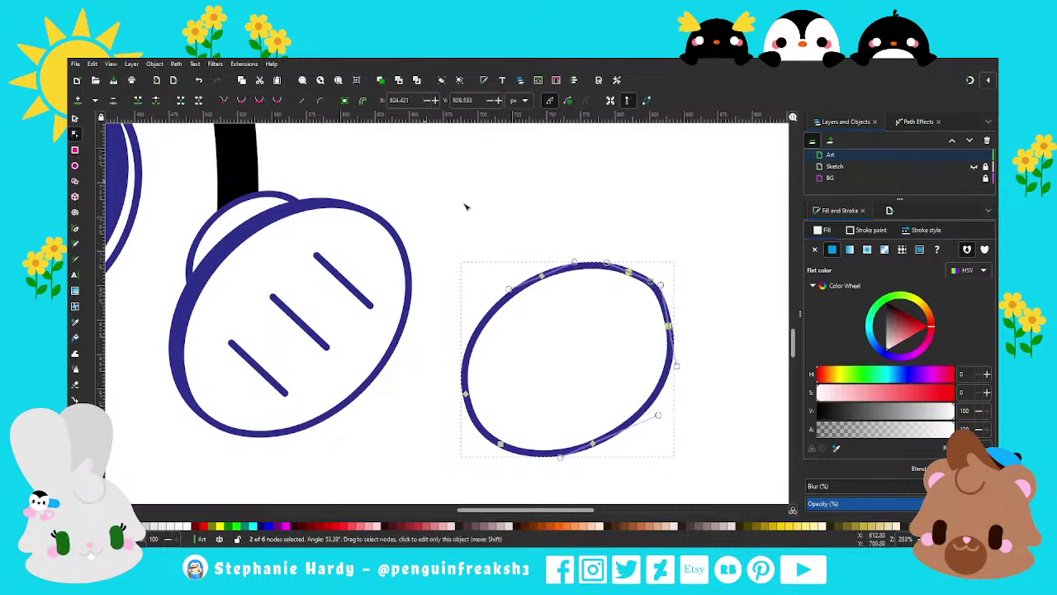
mouse_move(660, 284)
left_mouse_down()
mouse_move(662, 296)
mouse_move(648, 279)
left_mouse_up()
Step: Round out the oval's lower-left curve, then return to the Selector to check it
scroll(653, 280, "down", 1)
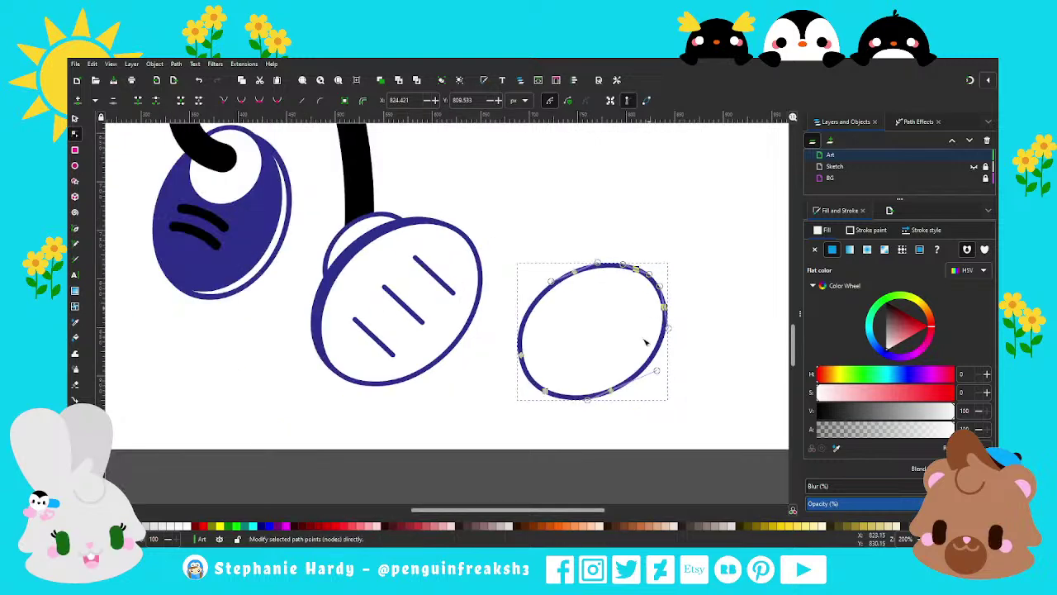
scroll(581, 410, "up", 1)
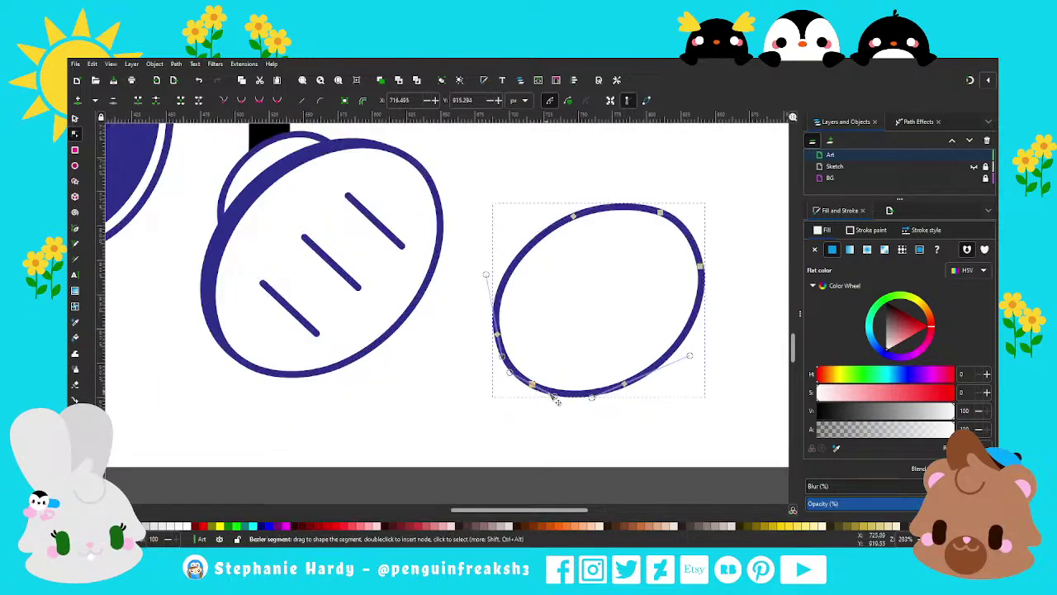
left_click_drag(560, 396, 594, 392)
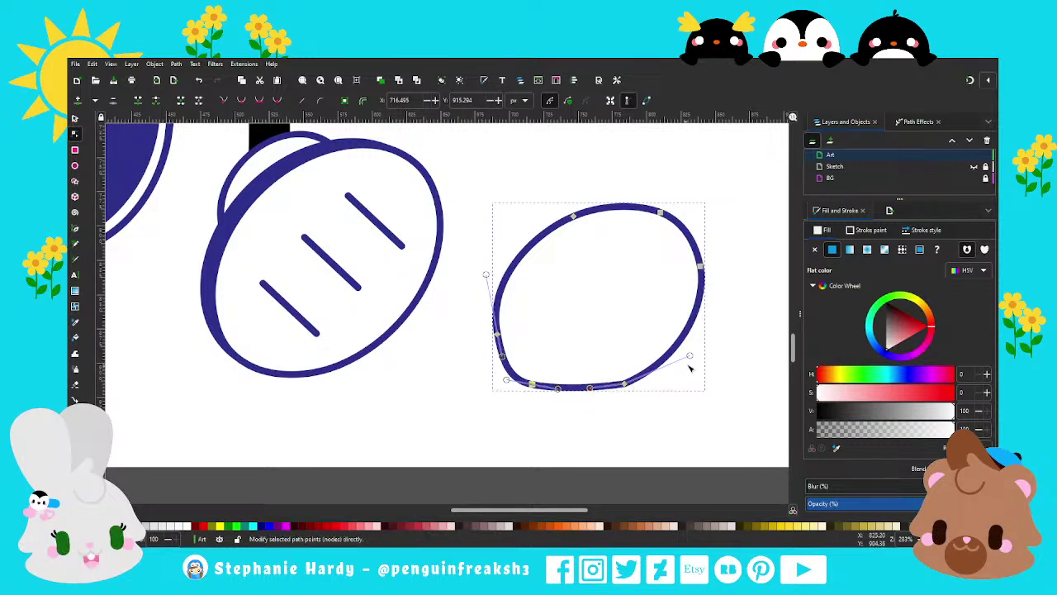
left_click_drag(559, 394, 557, 393)
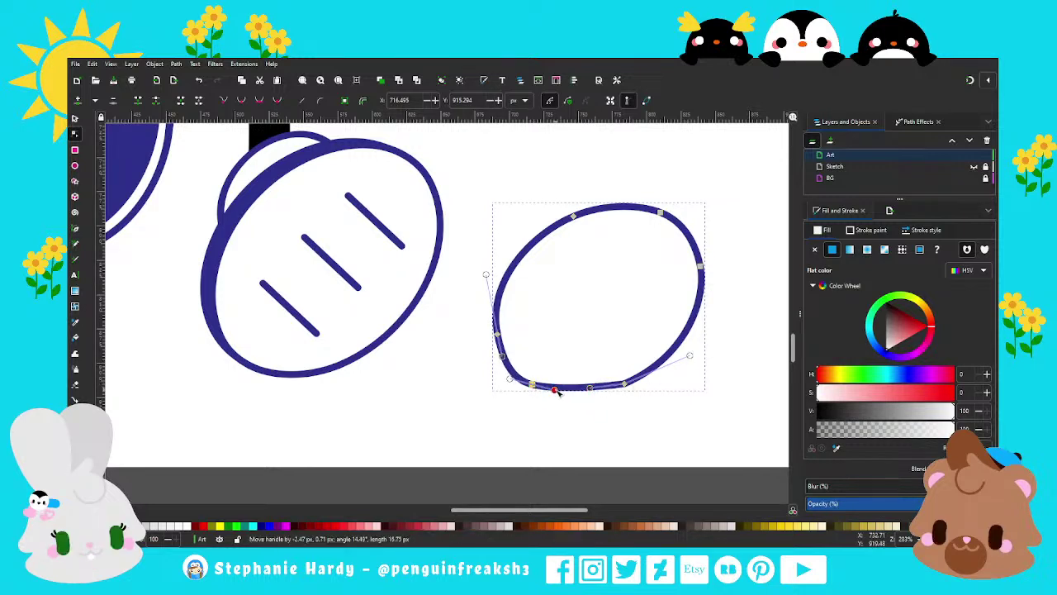
scroll(560, 399, "down", 1, "ctrl")
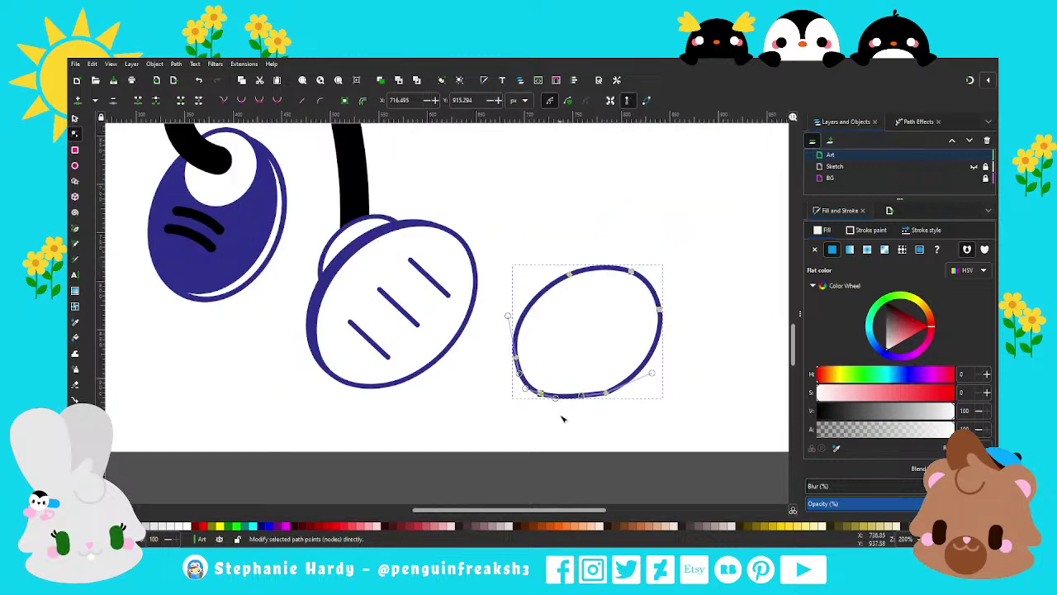
key("s")
left_click(567, 434)
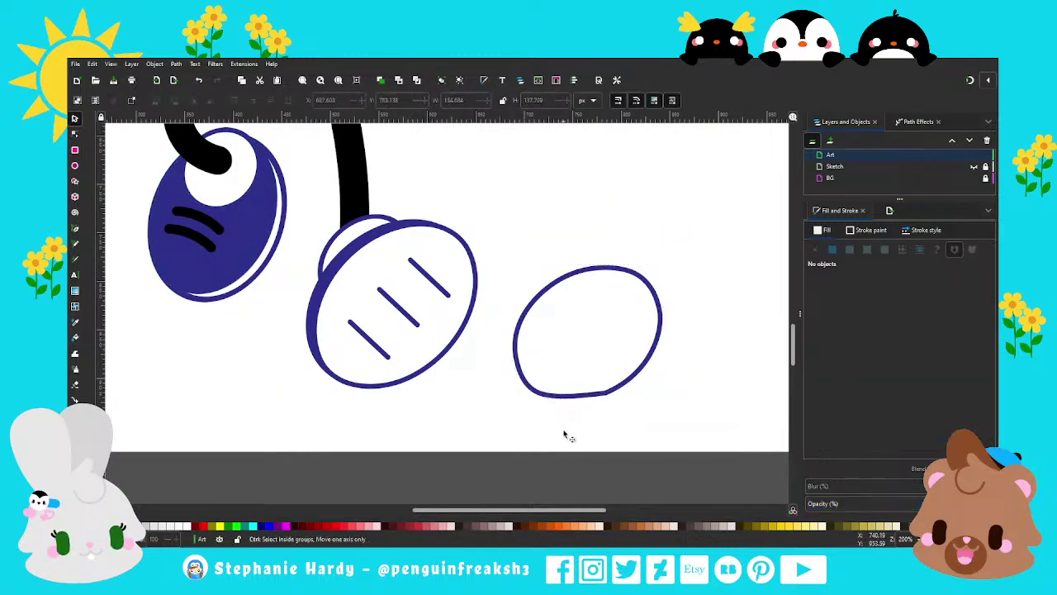
Step: Make the oval's bottom node symmetric and reshape its bottom and right-side curves
scroll(565, 435, "down", 2, "ctrl")
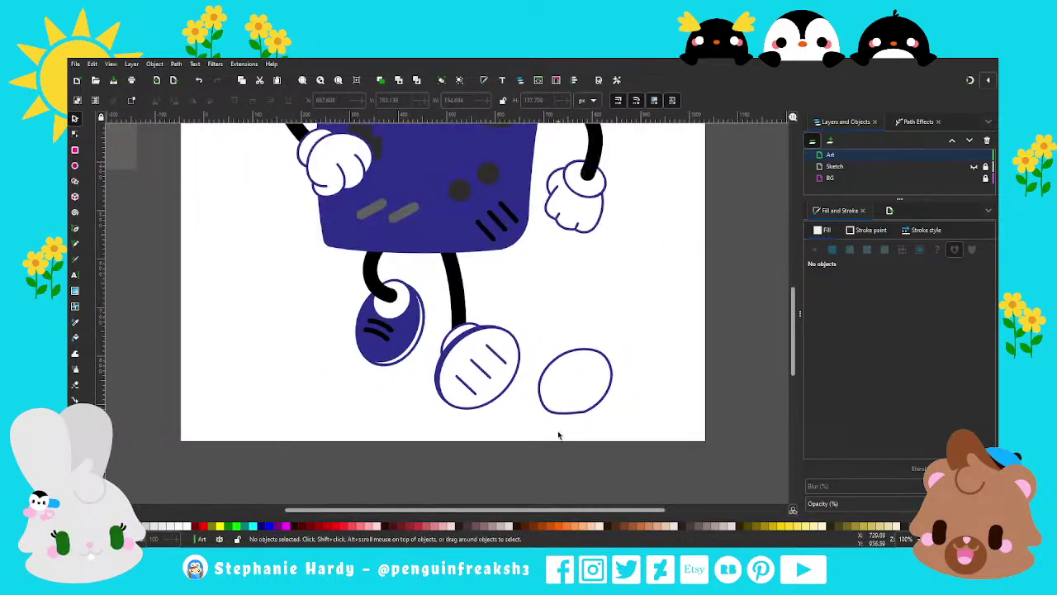
scroll(585, 400, "up", 1, "ctrl")
scroll(584, 401, "up", 2, "ctrl")
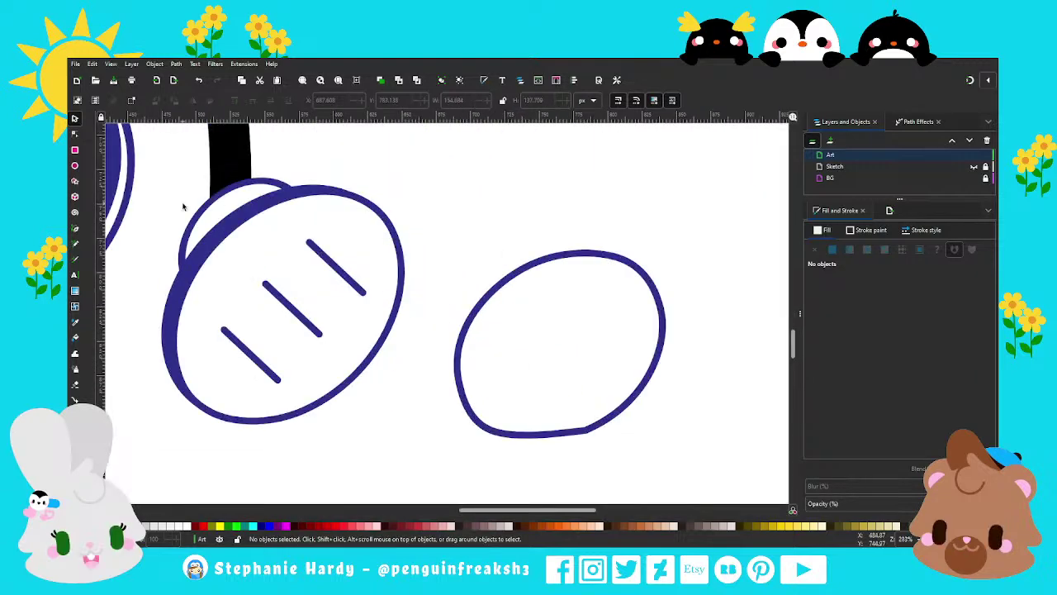
left_click(75, 134)
left_click(579, 432)
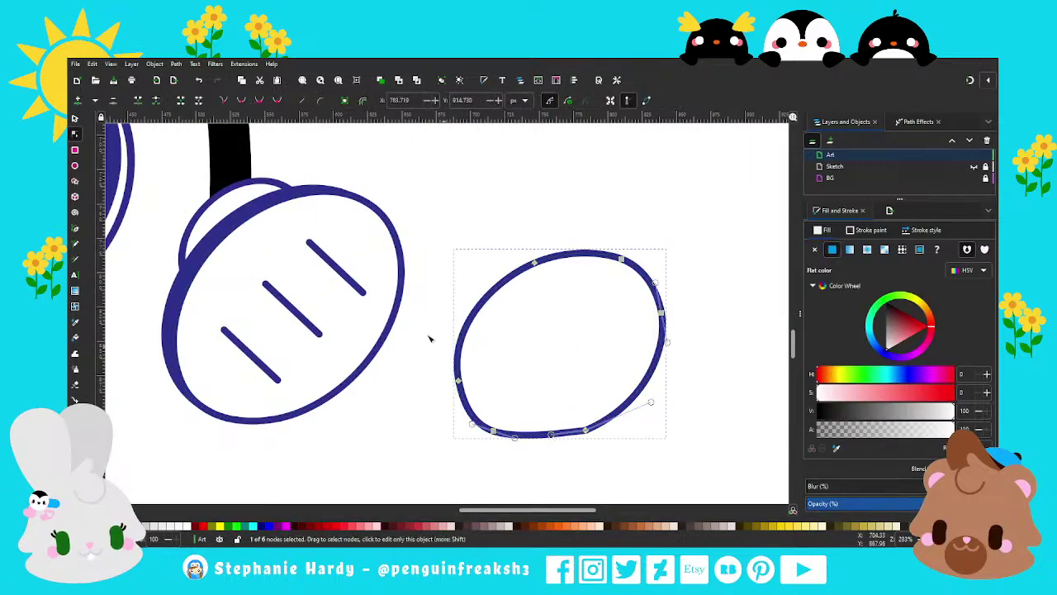
left_click(241, 101)
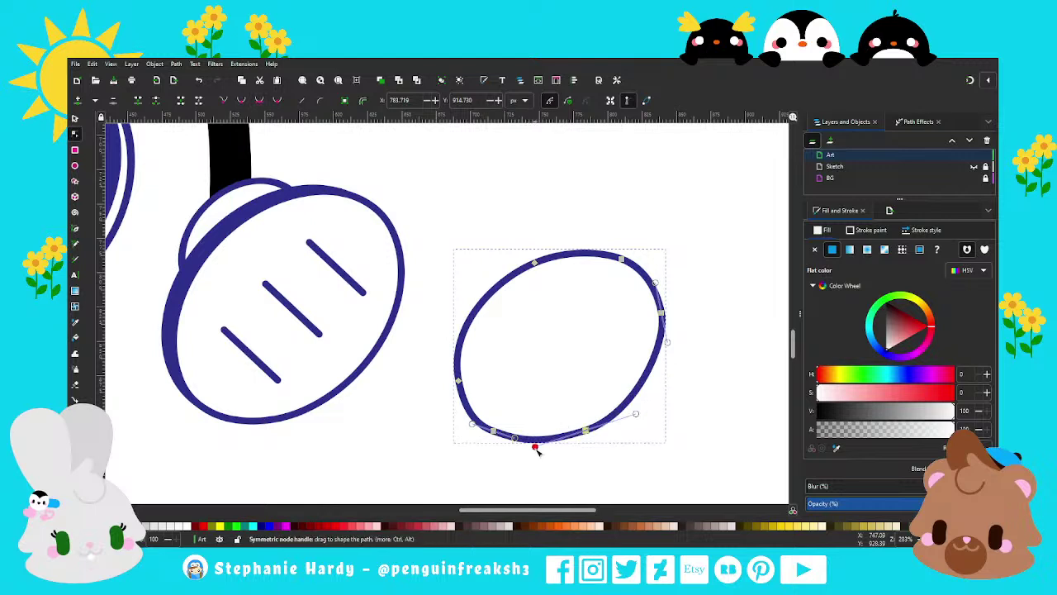
left_click_drag(536, 446, 545, 442)
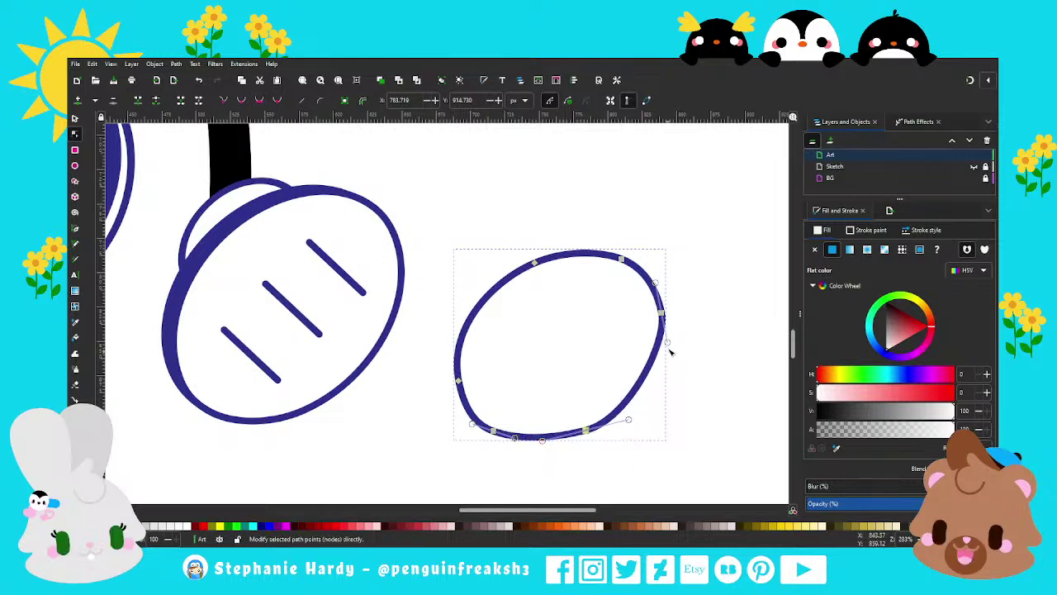
left_click_drag(666, 342, 661, 350)
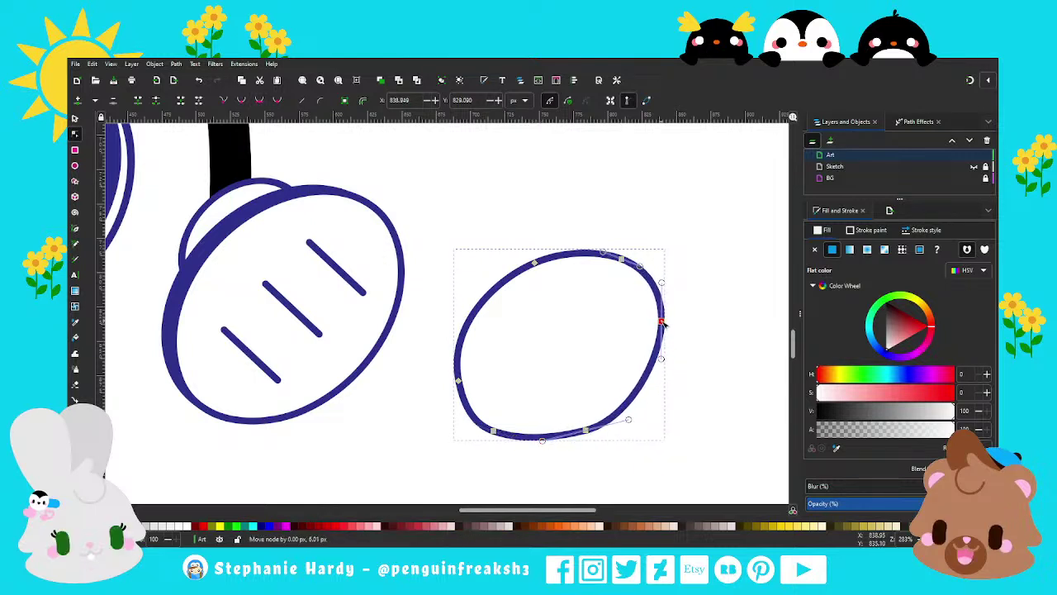
left_click_drag(661, 312, 662, 326)
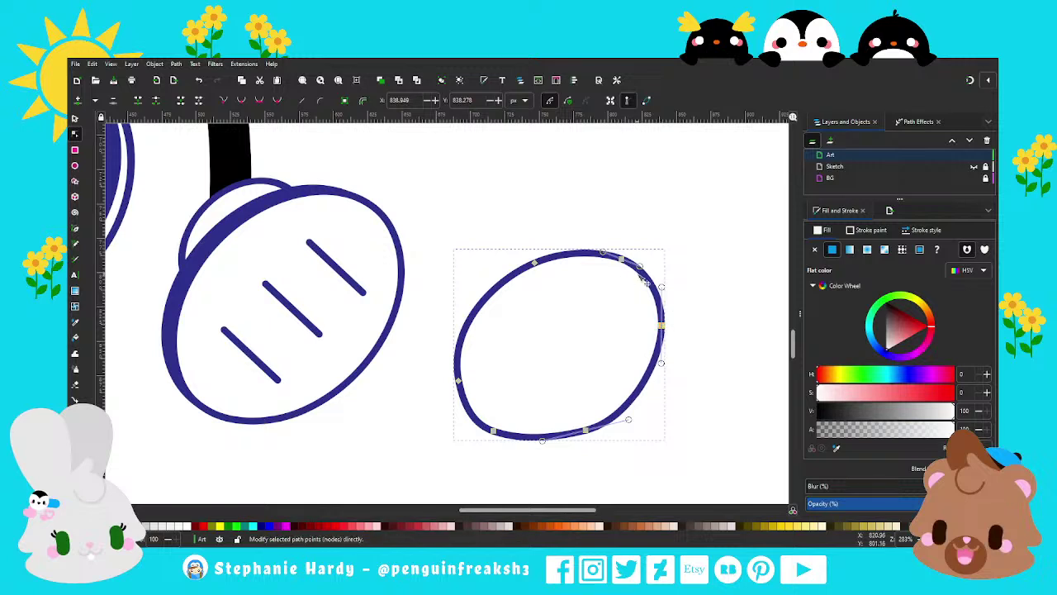
Step: Raise the oval's left point and refine its bottom and top curves
left_click(459, 380)
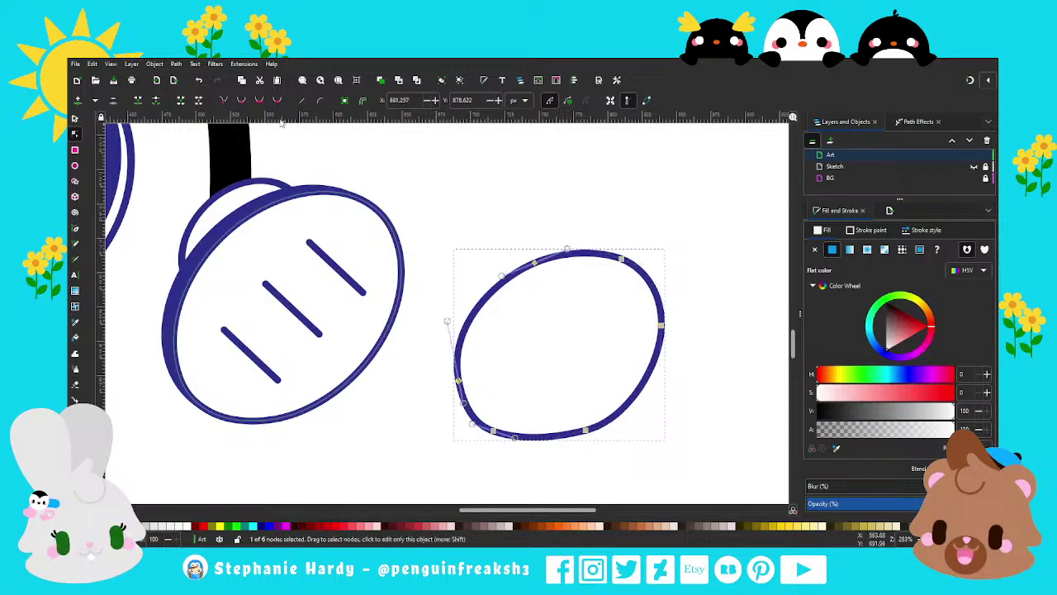
left_click_drag(458, 380, 458, 364)
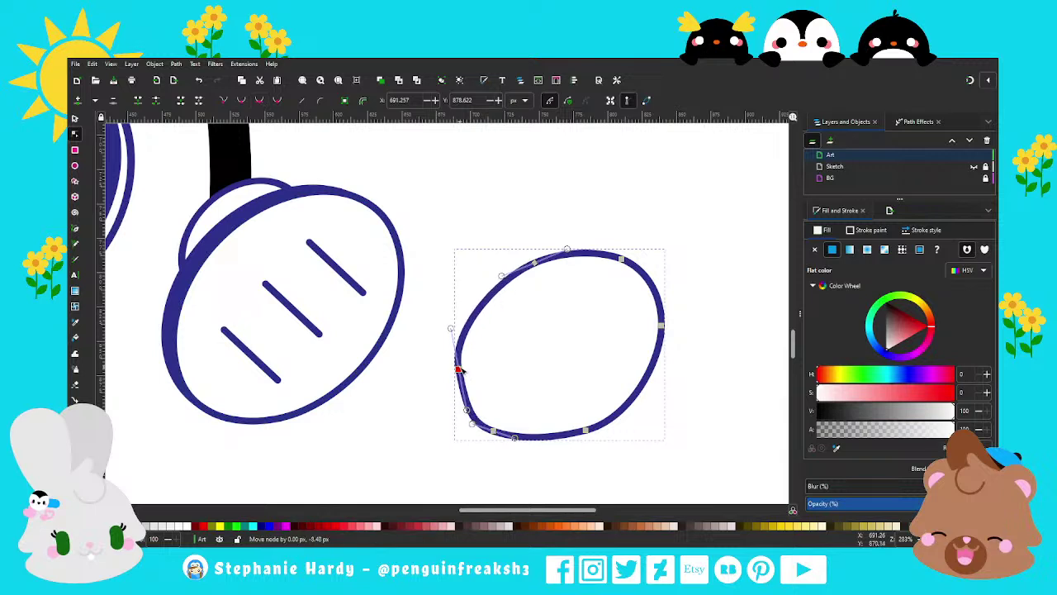
left_click_drag(454, 323, 456, 322)
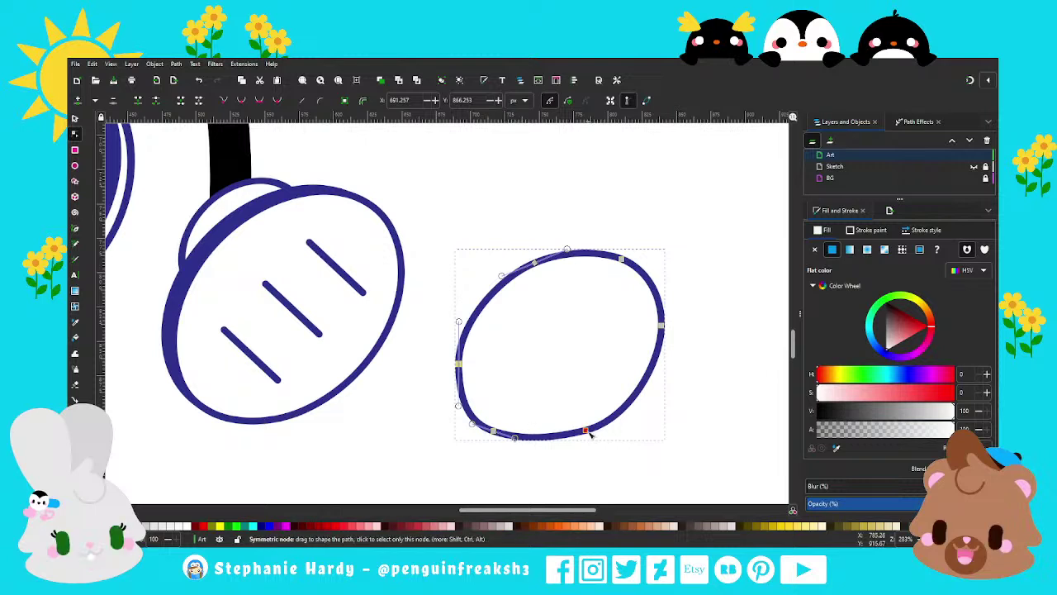
left_click_drag(585, 431, 546, 441)
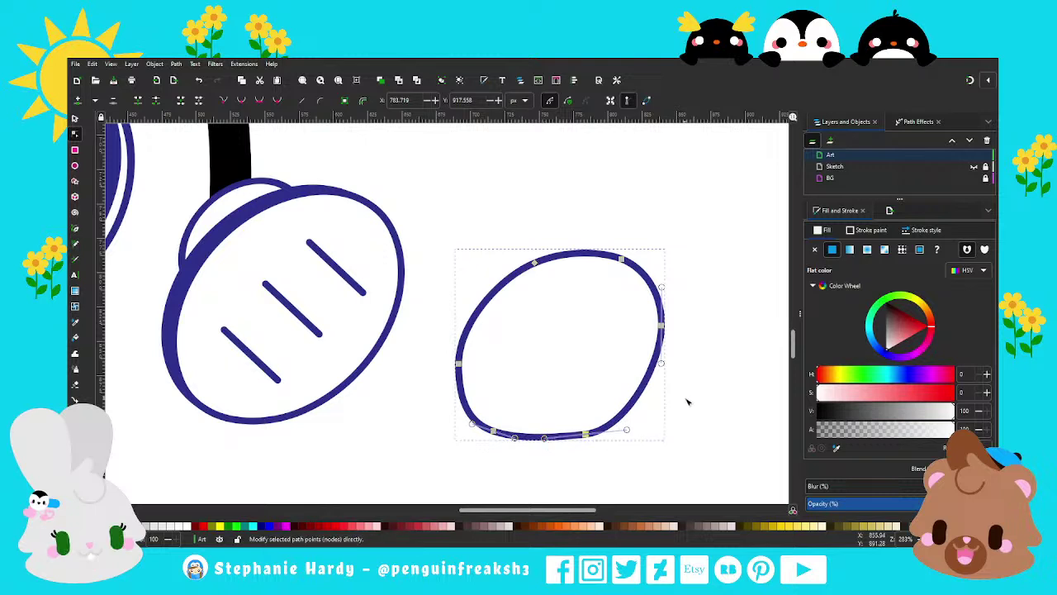
left_click_drag(627, 431, 625, 424)
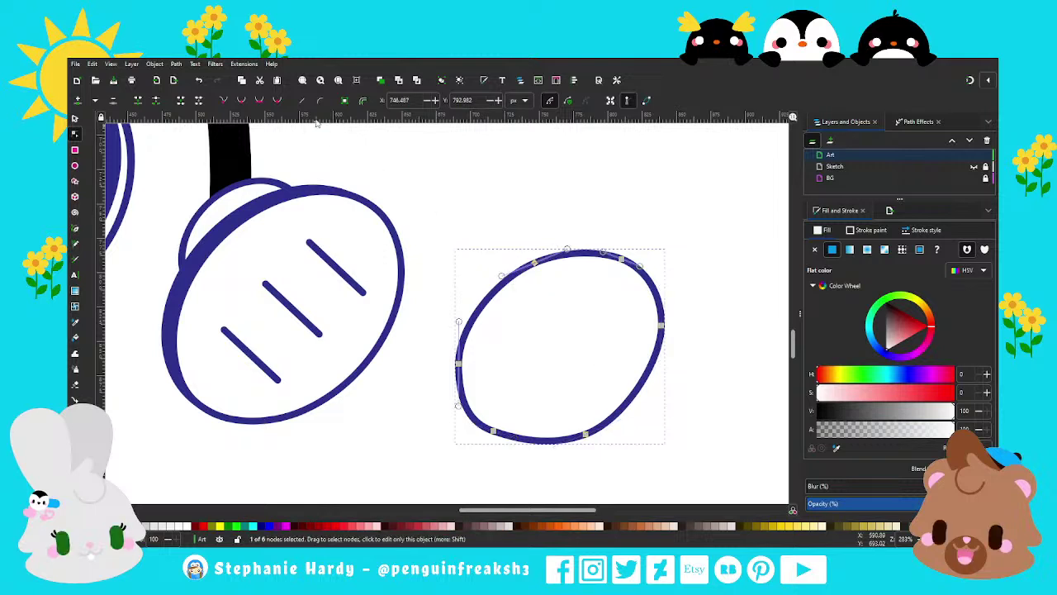
left_click(535, 262)
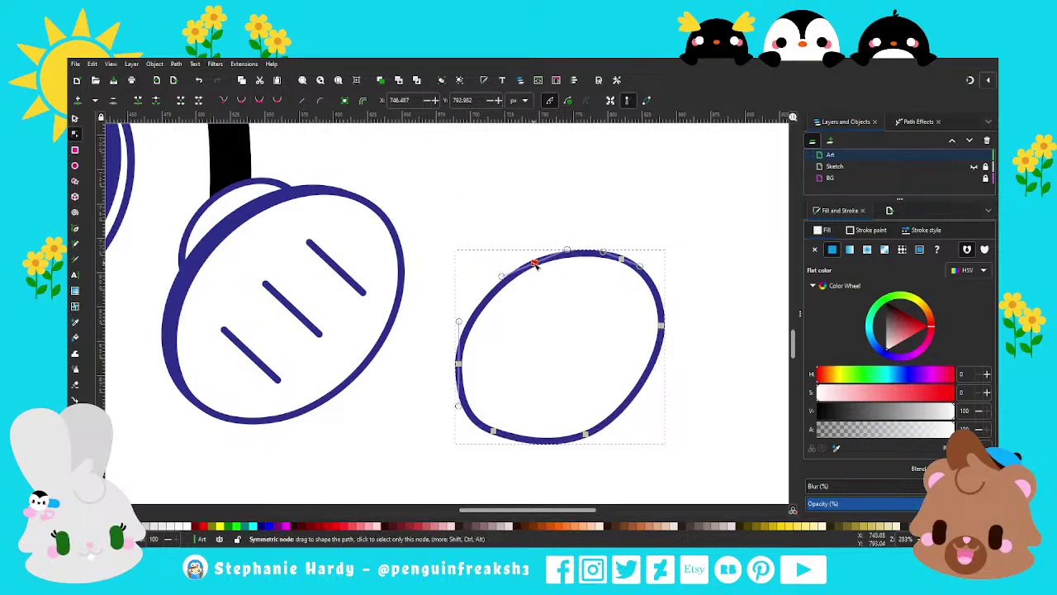
left_click_drag(566, 249, 562, 248)
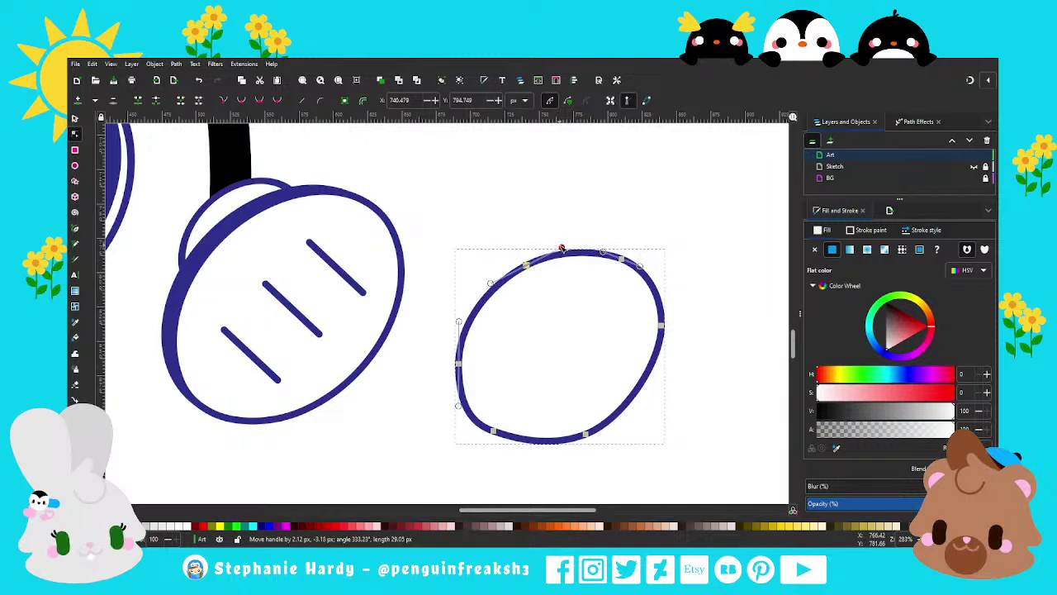
left_click_drag(634, 266, 640, 266)
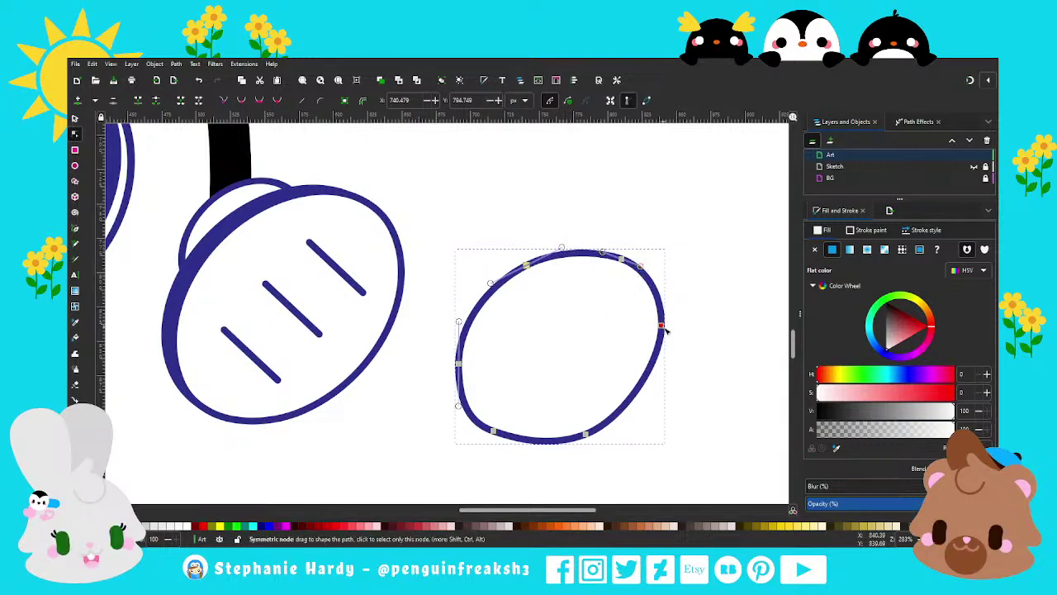
Step: Fine-tune the oval's right, left, bottom and upper-right curves, dropping its top node
left_click_drag(662, 330, 665, 338)
left_click_drag(662, 297, 664, 289)
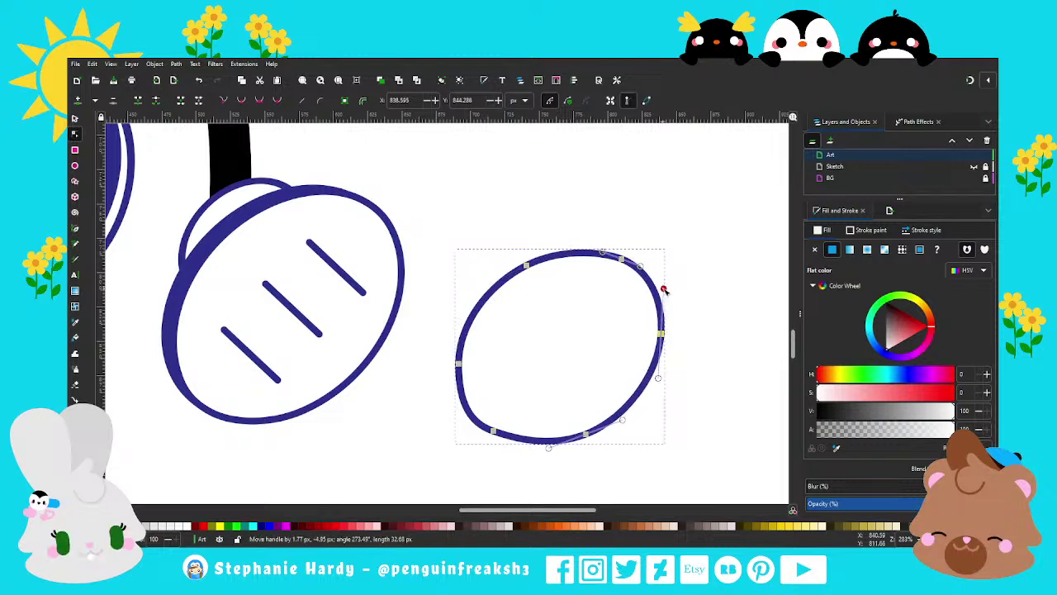
left_click(458, 363)
left_click_drag(459, 405, 459, 402)
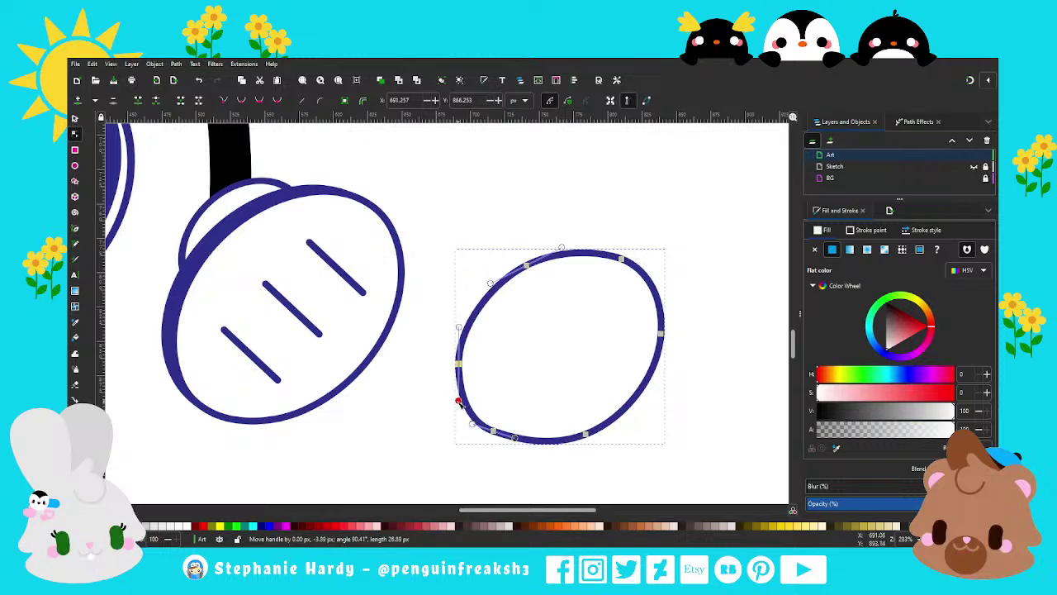
left_click(494, 435)
left_click_drag(515, 443, 513, 446)
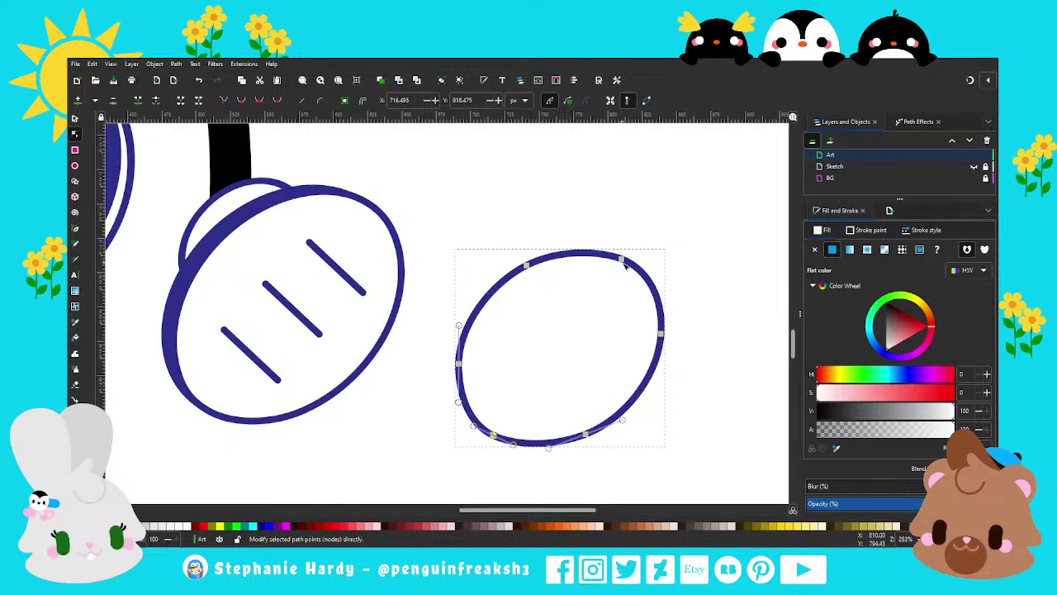
left_click(622, 259)
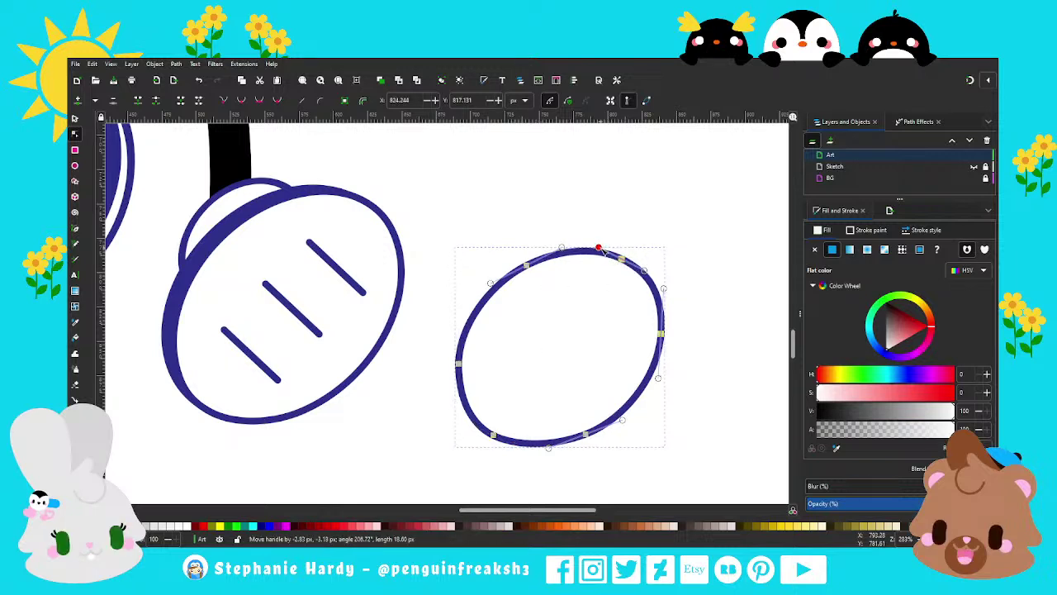
left_click_drag(661, 334, 661, 337)
key("ctrl+z")
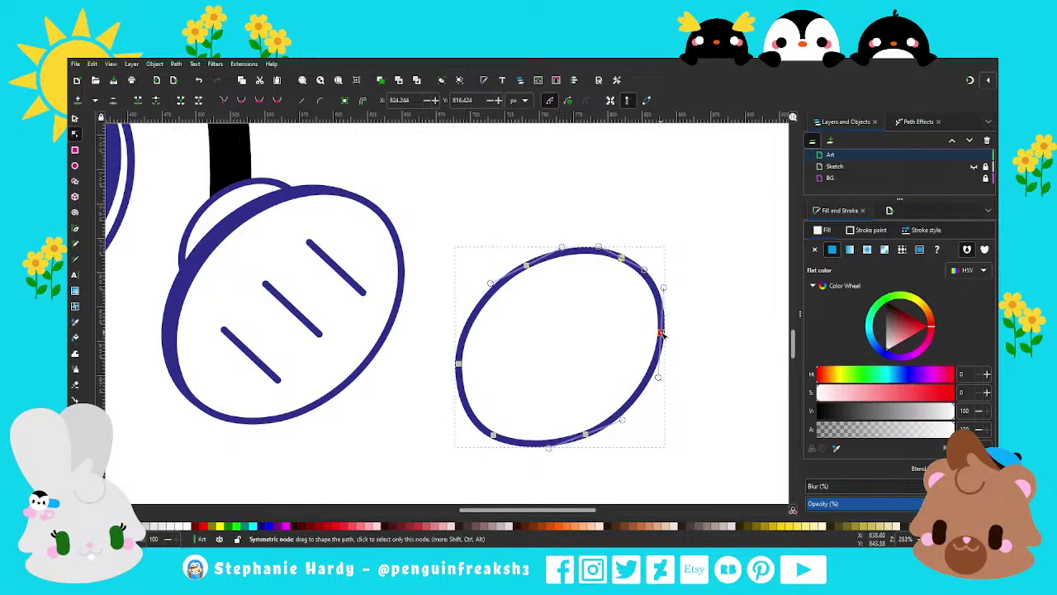
left_click_drag(644, 269, 645, 268)
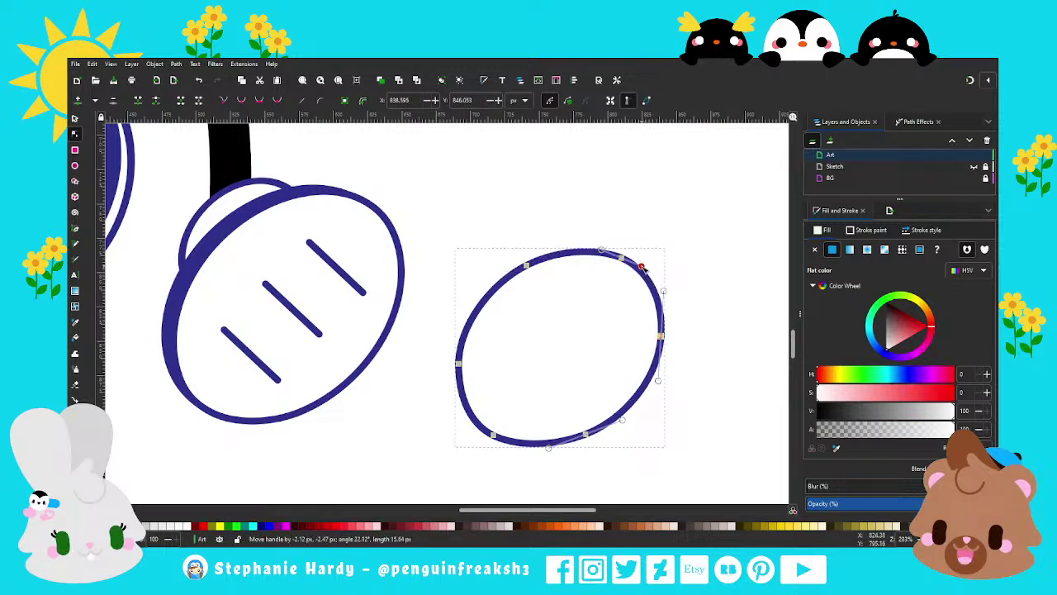
Step: Review the oval, raise its left point slightly, and finish back in the Selector
scroll(579, 323, "down", 1, "ctrl")
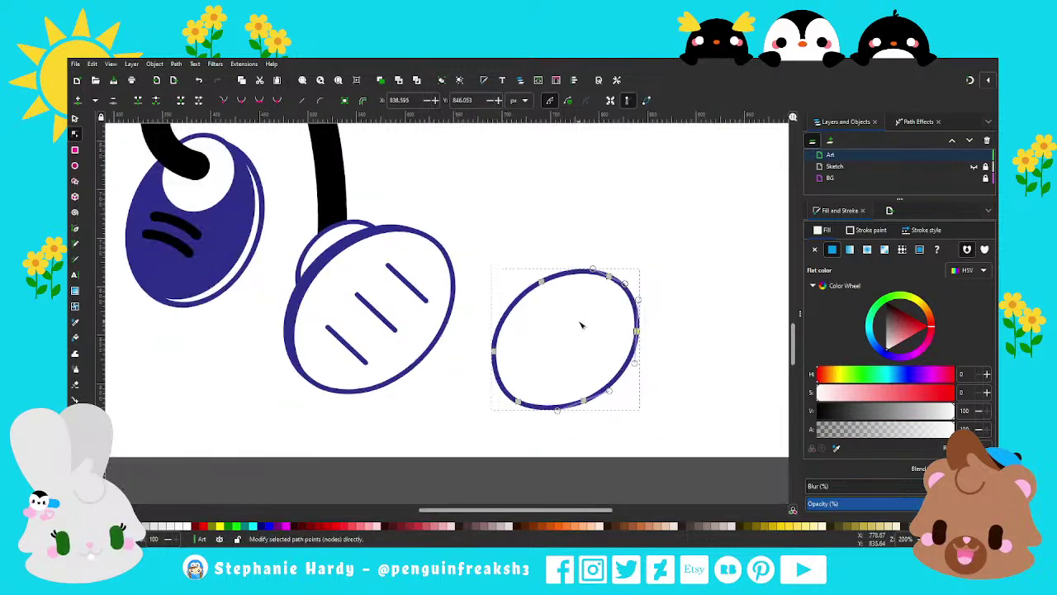
left_click(73, 119)
left_click(578, 433)
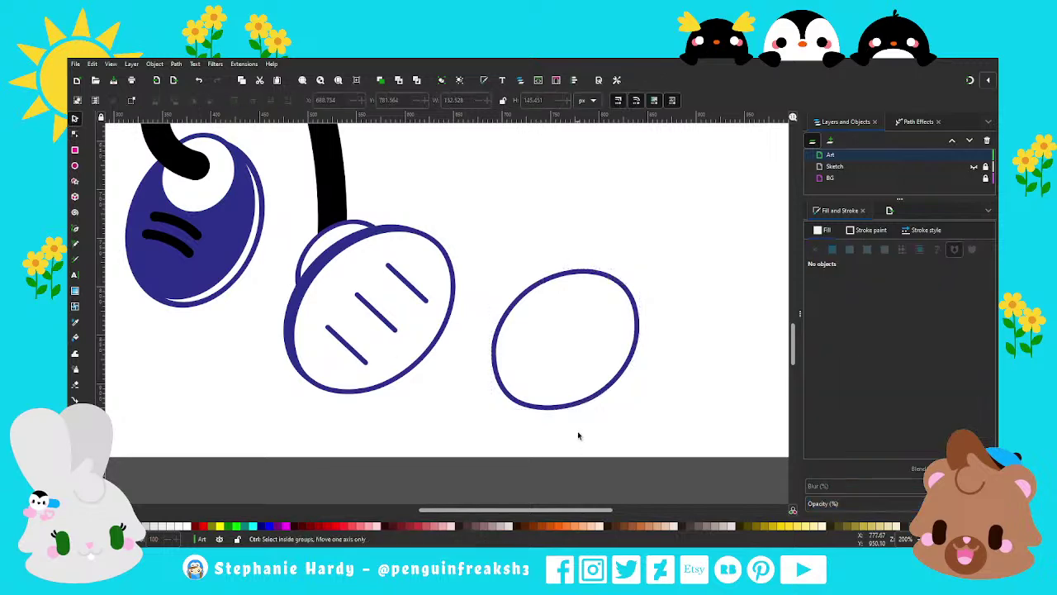
scroll(578, 436, "down", 1, "ctrl")
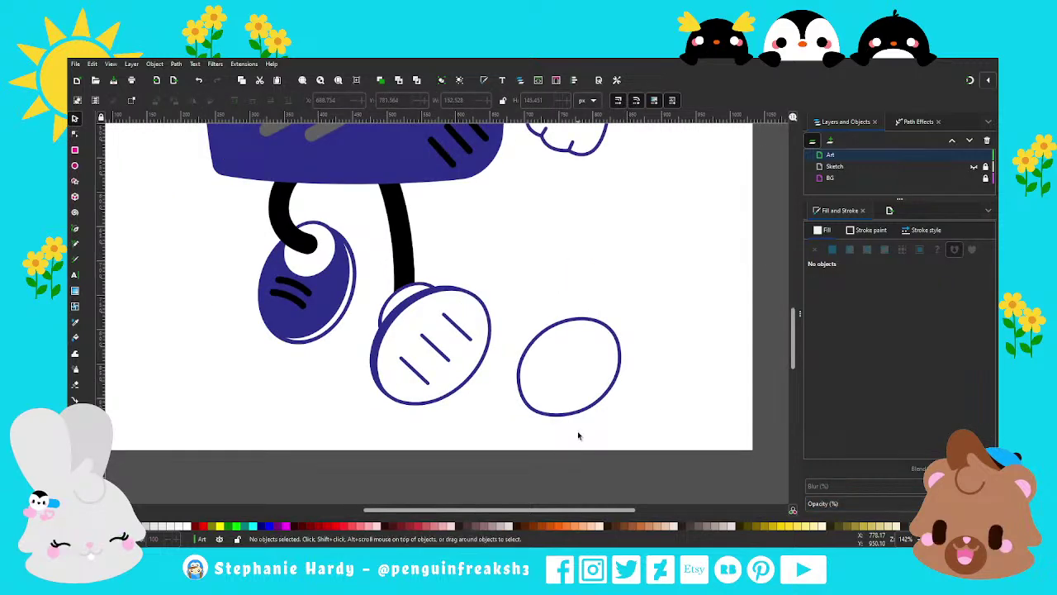
scroll(578, 435, "up", 1, "ctrl")
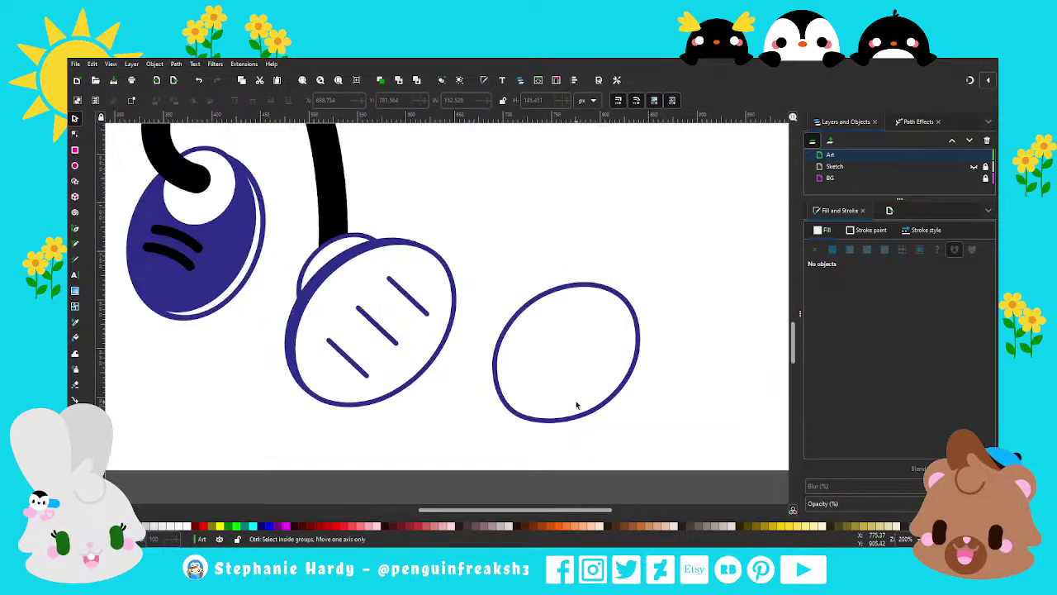
left_click(76, 136)
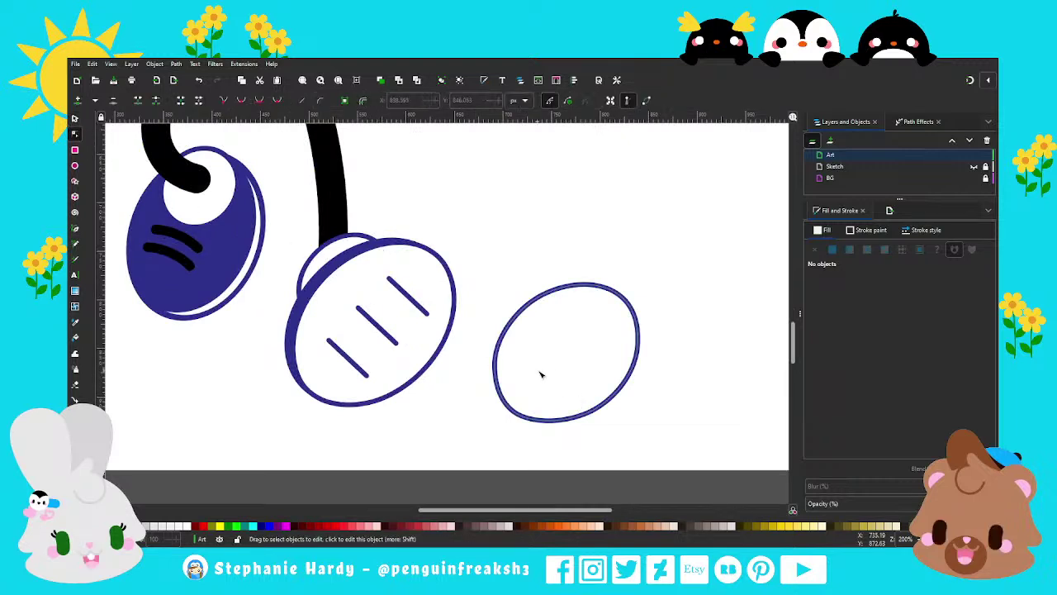
left_click(496, 357)
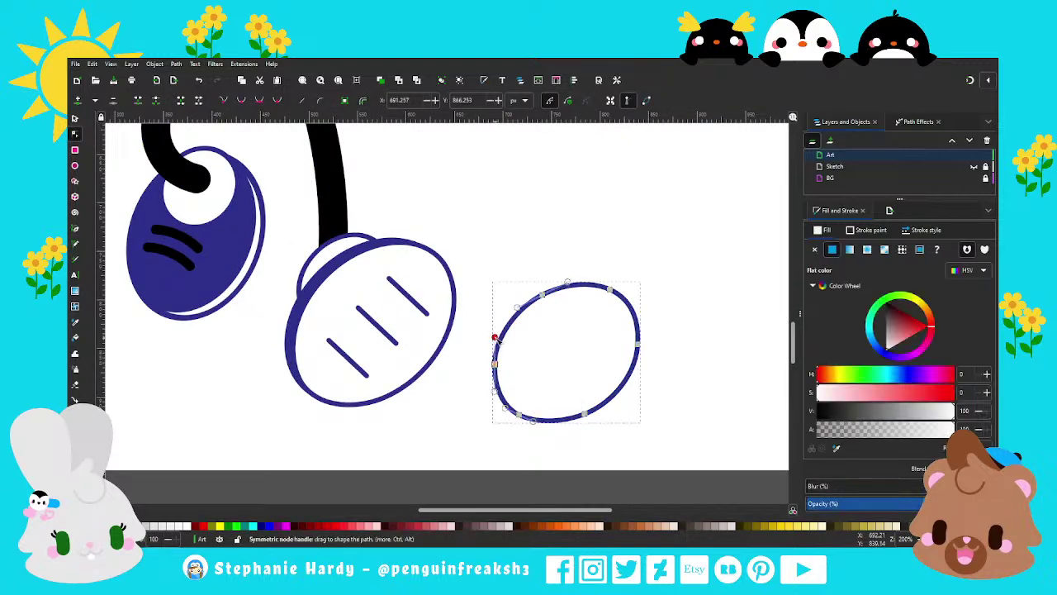
left_click_drag(496, 366, 497, 365)
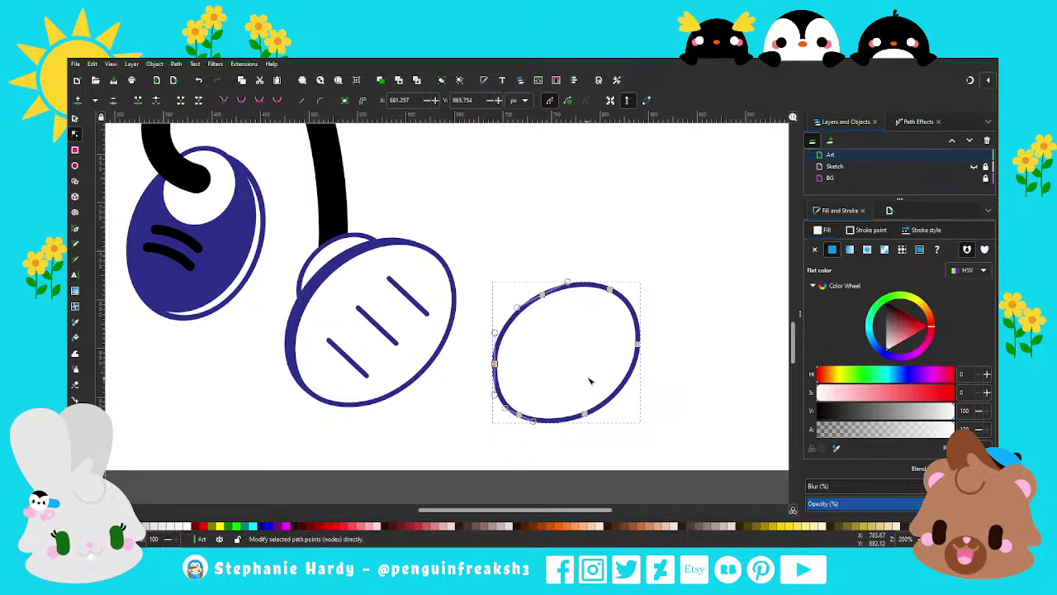
key("s")
left_click(565, 487)
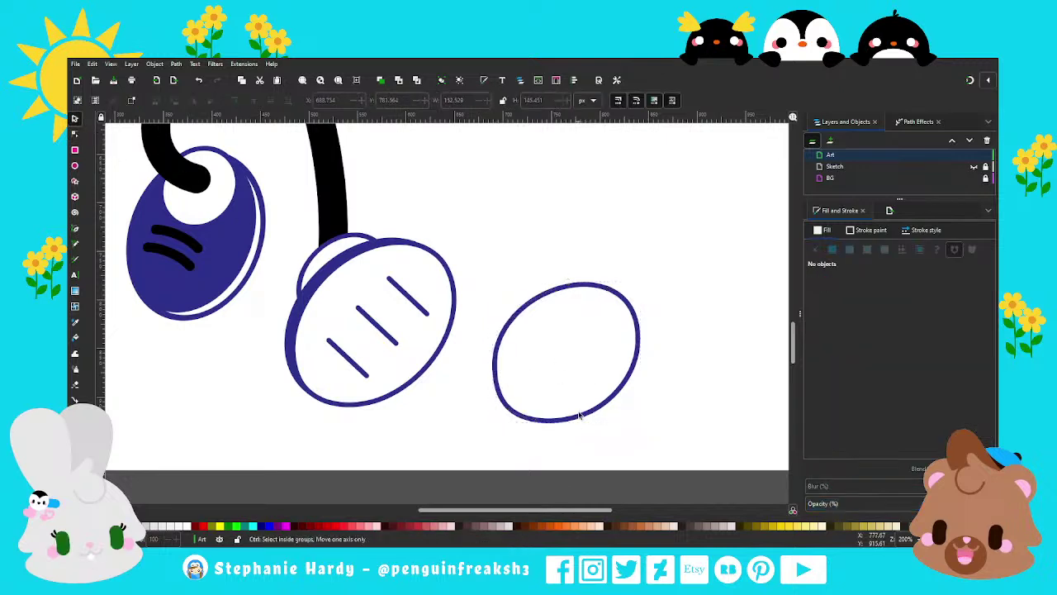
scroll(582, 415, "down", 2)
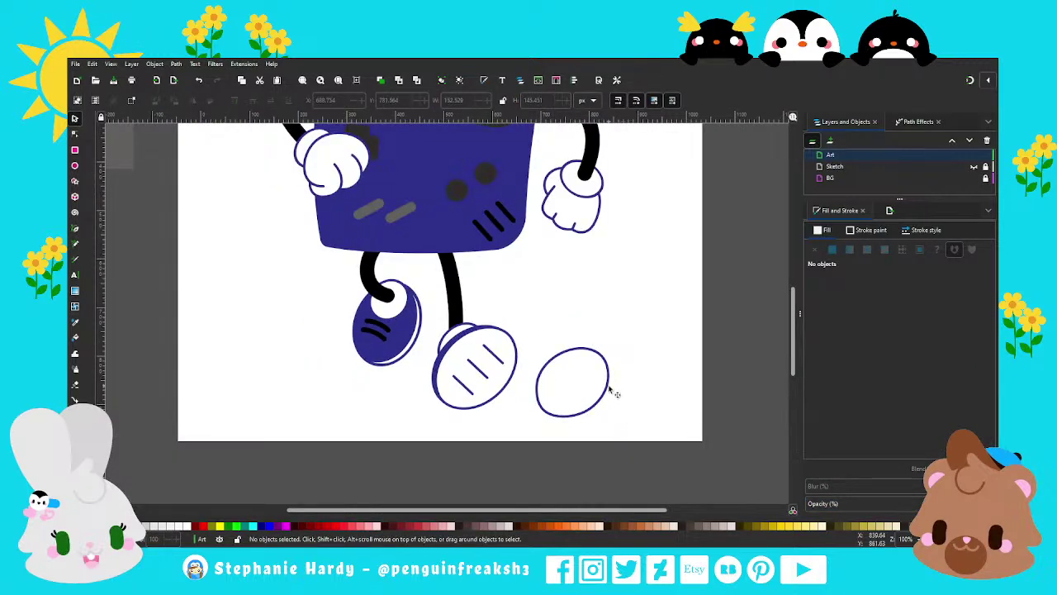
Step: Compare the empty oval against the front shoe, then return it beside the right shoe
left_click(610, 384)
left_click_drag(593, 364, 494, 356)
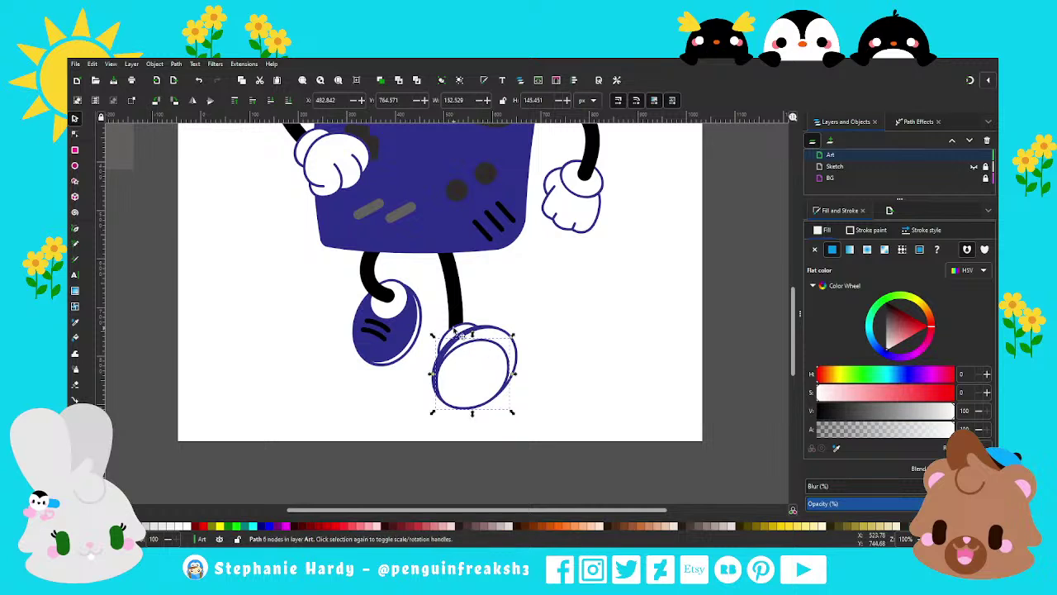
key("plus")
mouse_move(492, 354)
left_mouse_down()
mouse_move(507, 412)
mouse_move(665, 403)
left_mouse_up()
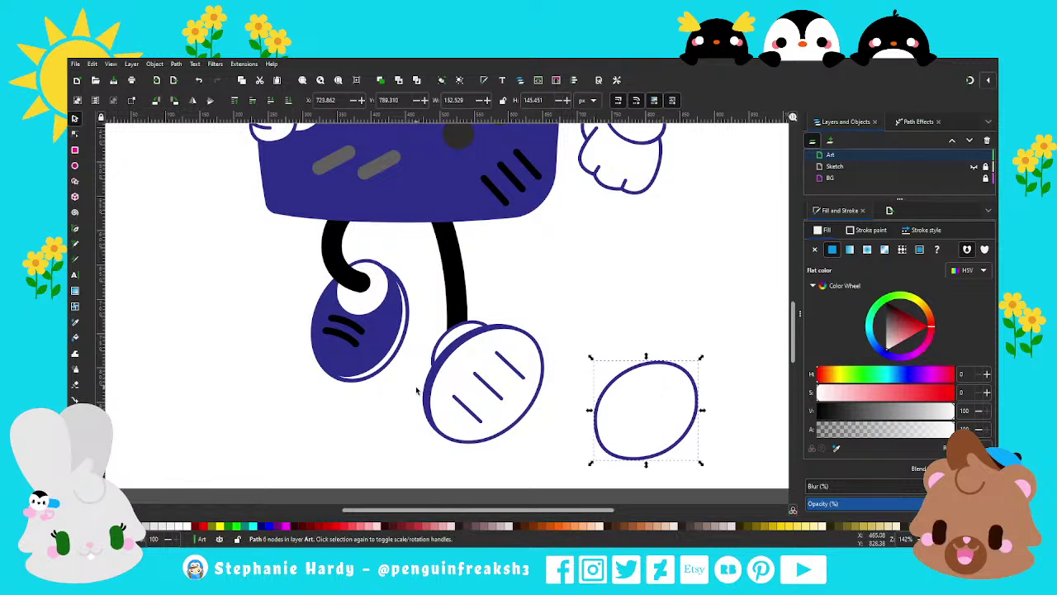
Step: Duplicate the front shoe's blue ellipse, set it behind the new oval, and resize it into a rim
left_click(425, 387)
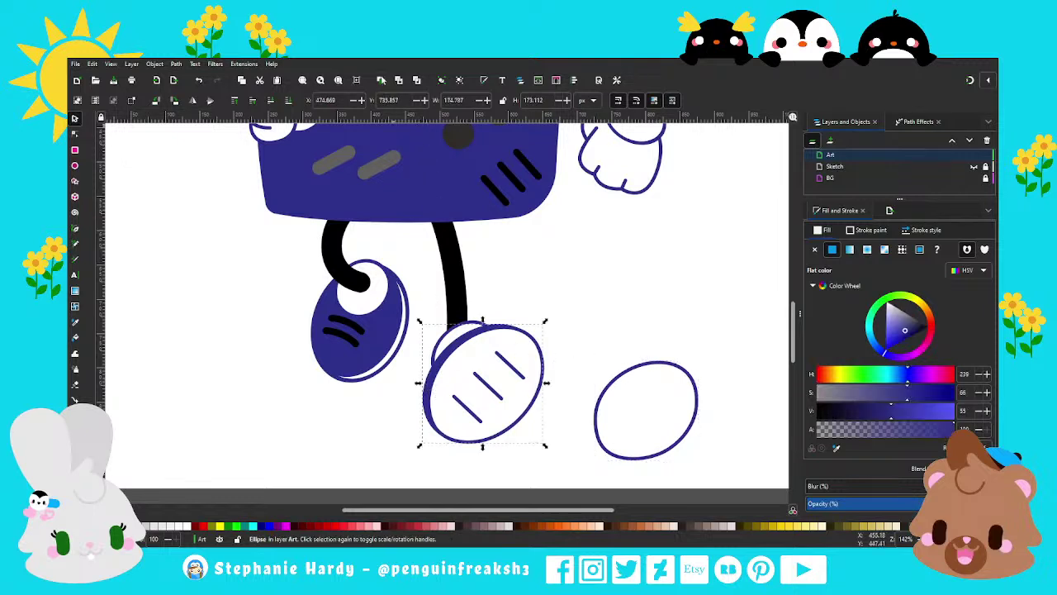
key("ctrl+d")
left_click_drag(514, 363, 669, 369)
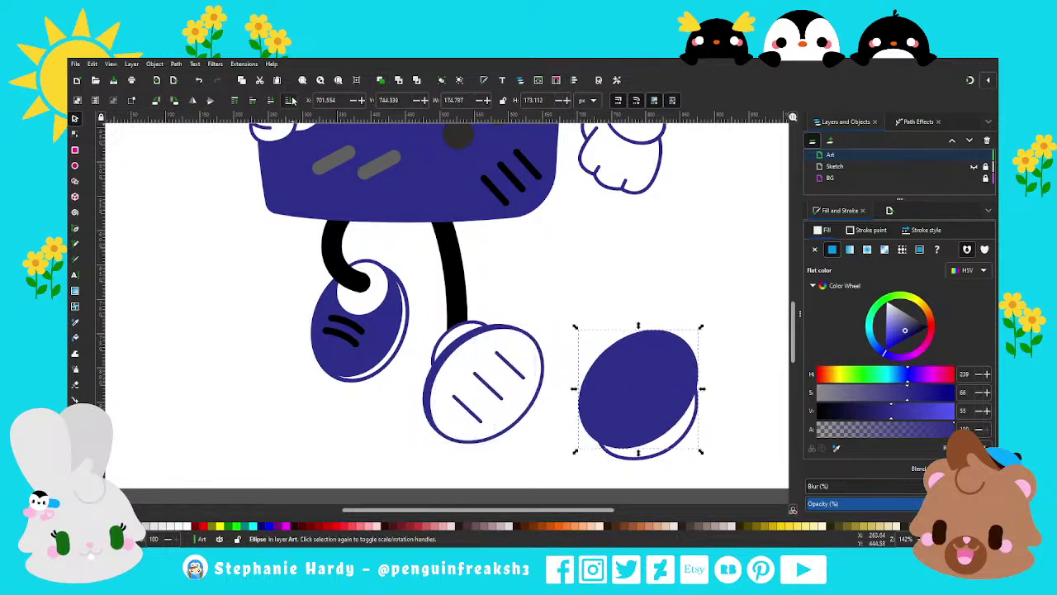
left_click(292, 100)
left_click_drag(638, 327, 638, 345)
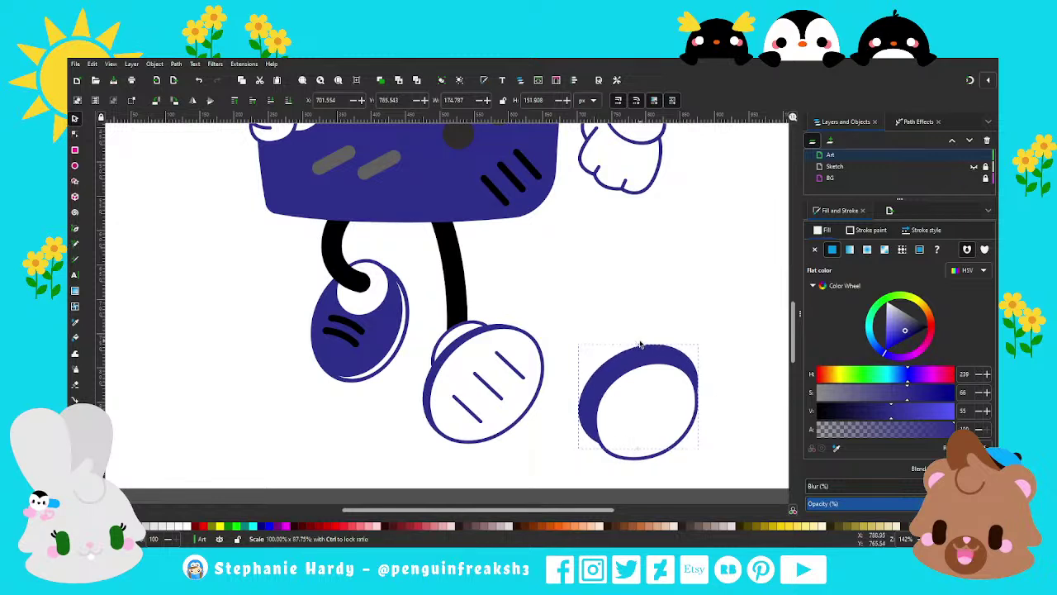
left_click_drag(584, 414, 591, 431)
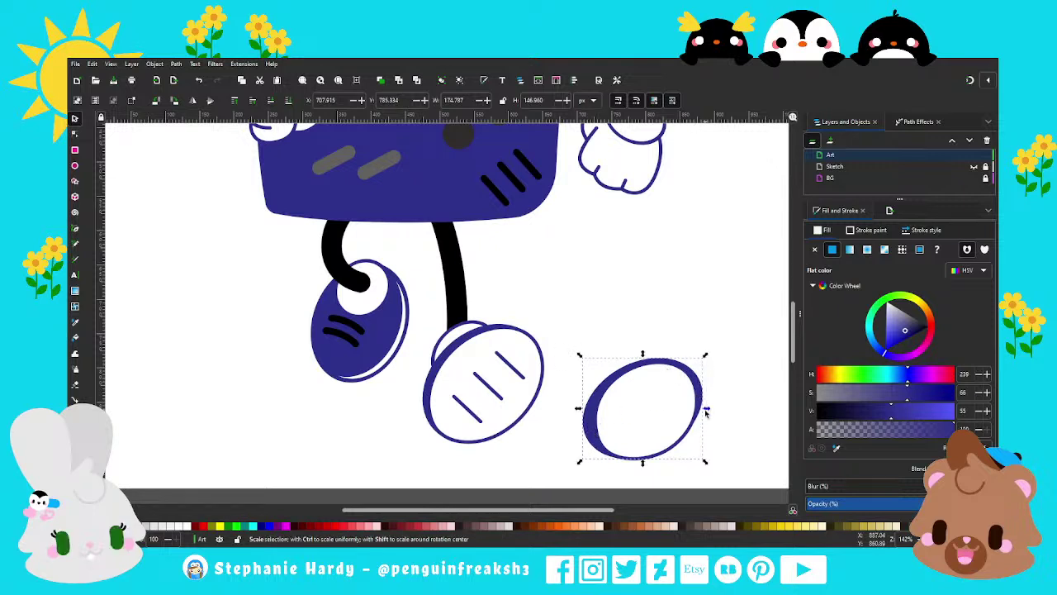
left_click_drag(708, 405, 702, 415)
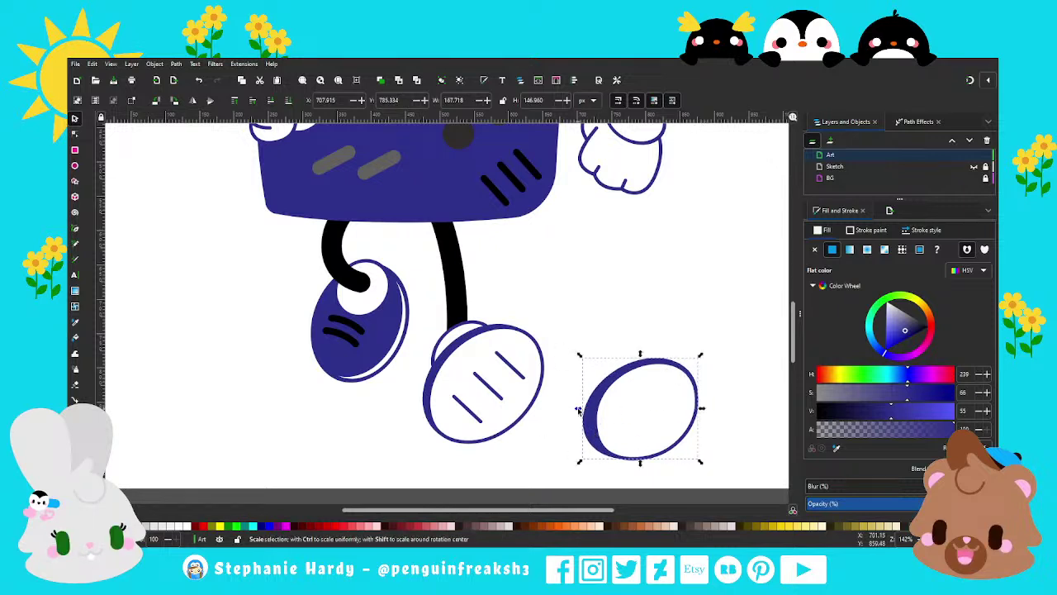
left_click_drag(581, 411, 589, 411)
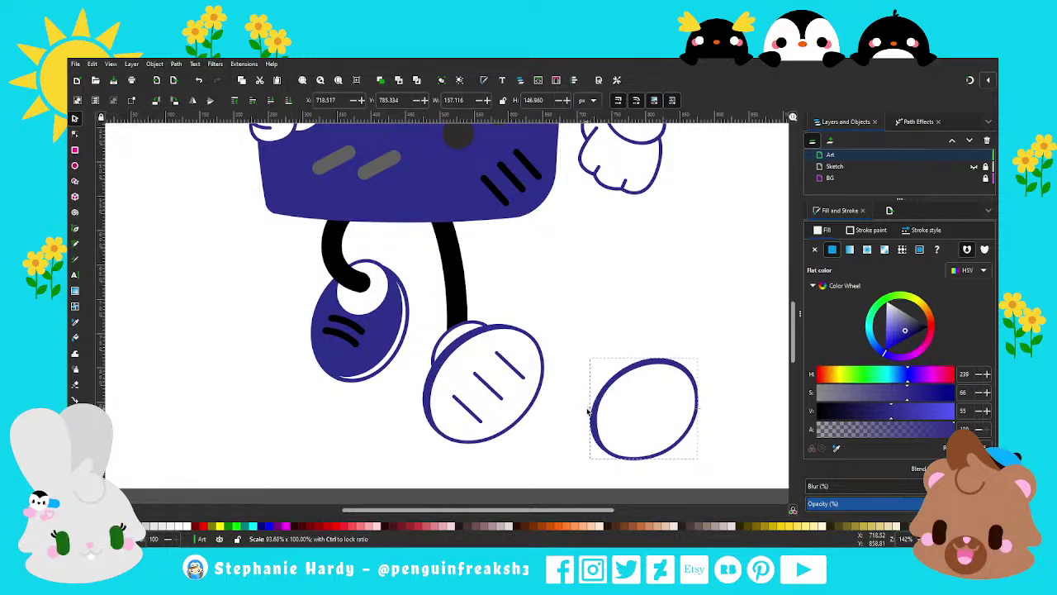
left_click(628, 355)
Step: Paste the dark blue style onto the outline oval, reset it to flat dark blue, and nudge it into place
scroll(619, 372, "down", 3)
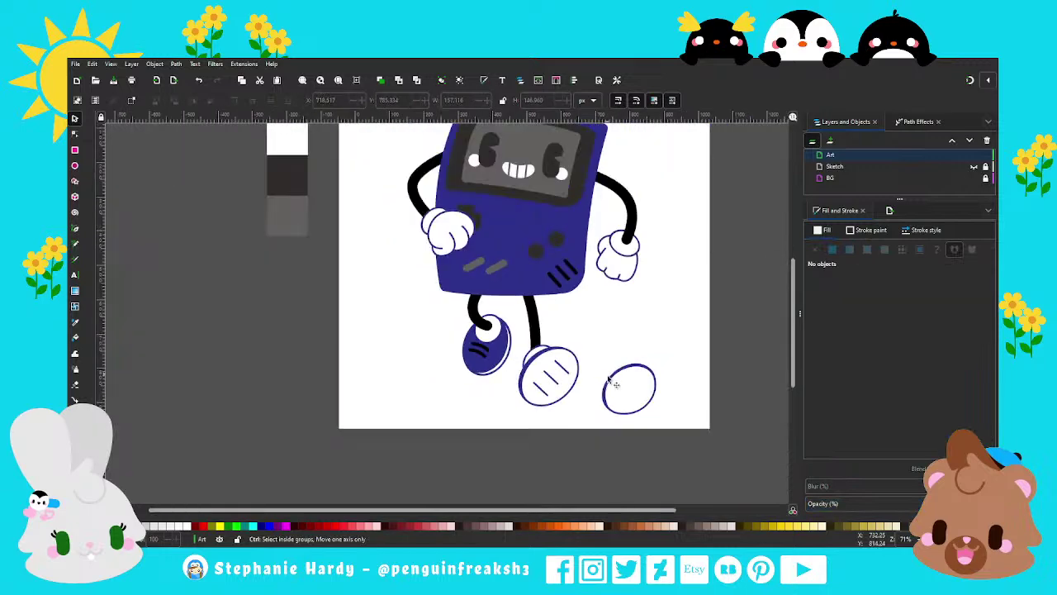
scroll(663, 401, "up", 2)
scroll(653, 398, "up", 1)
left_click(649, 397)
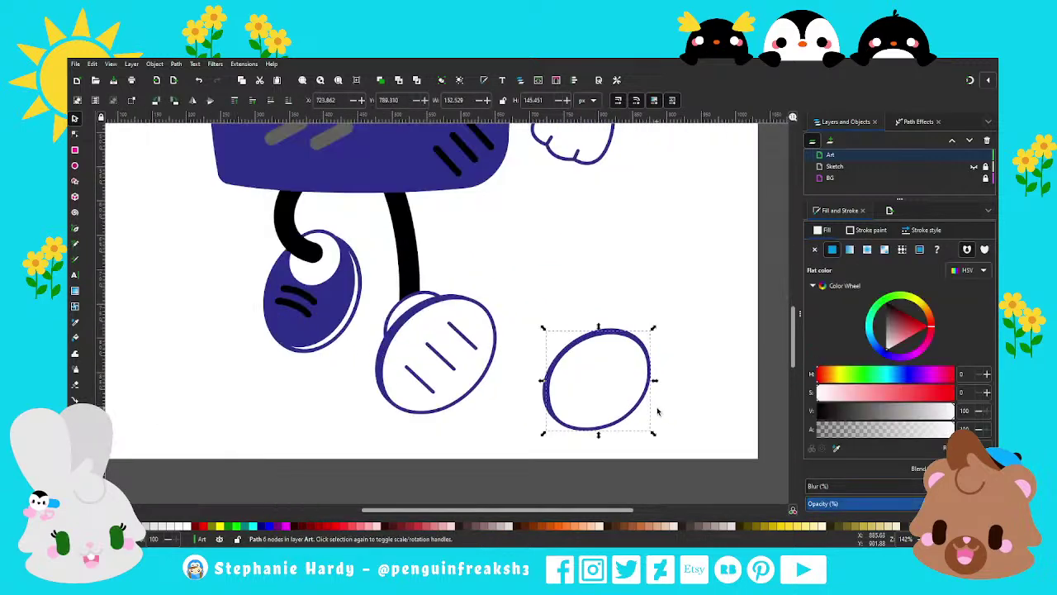
key("ctrl+shift+v")
key("Escape")
left_click(611, 380)
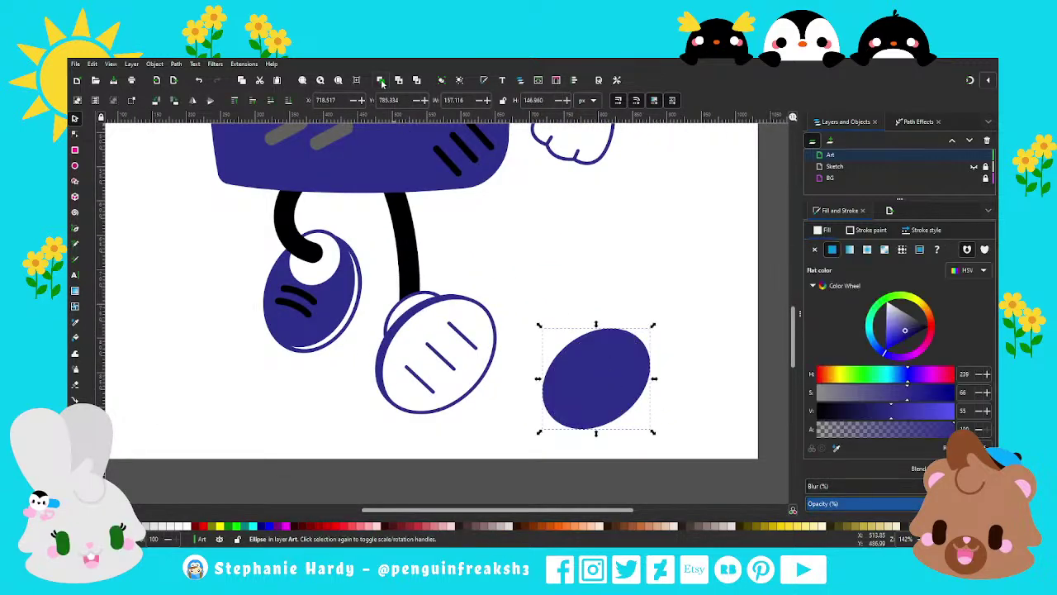
left_click(815, 249)
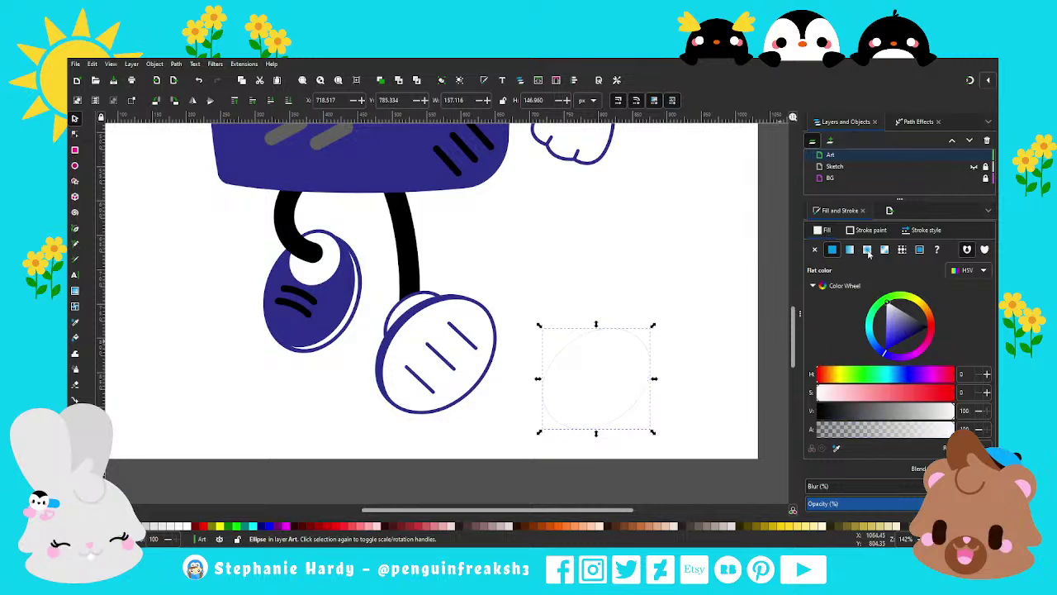
left_click(830, 250)
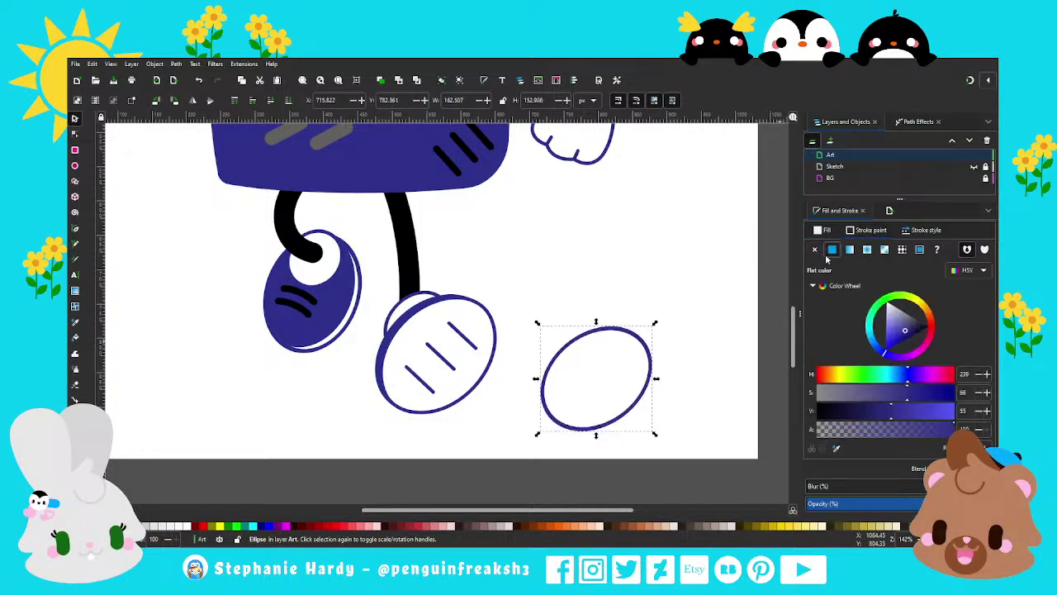
mouse_move(606, 338)
left_mouse_down()
mouse_move(613, 342)
mouse_move(601, 346)
left_mouse_up()
left_click(600, 349)
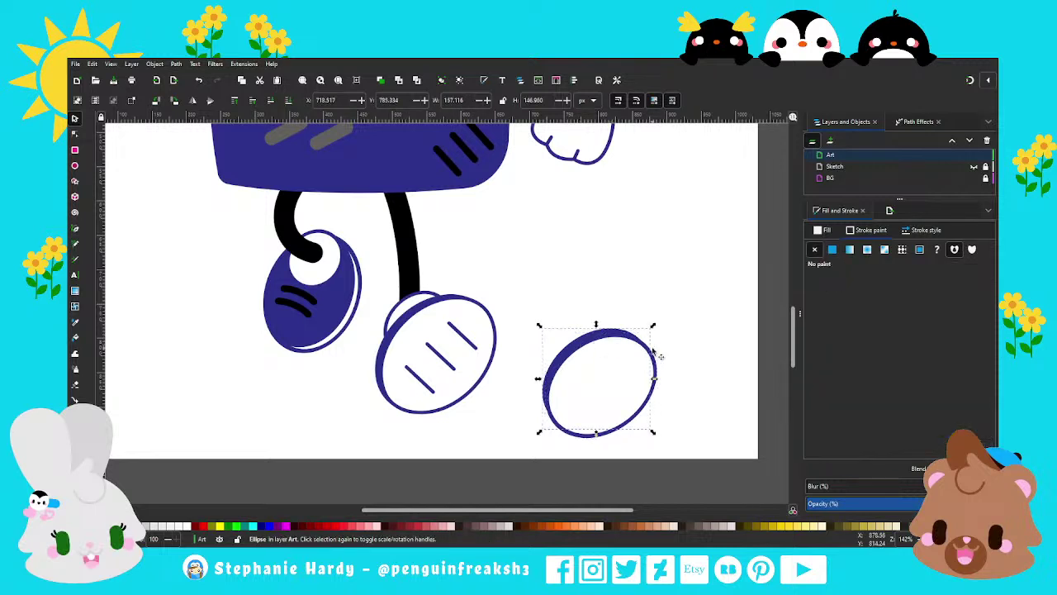
Step: Enlarge the plain ellipse slightly taller and wider
left_click_drag(595, 438, 597, 446)
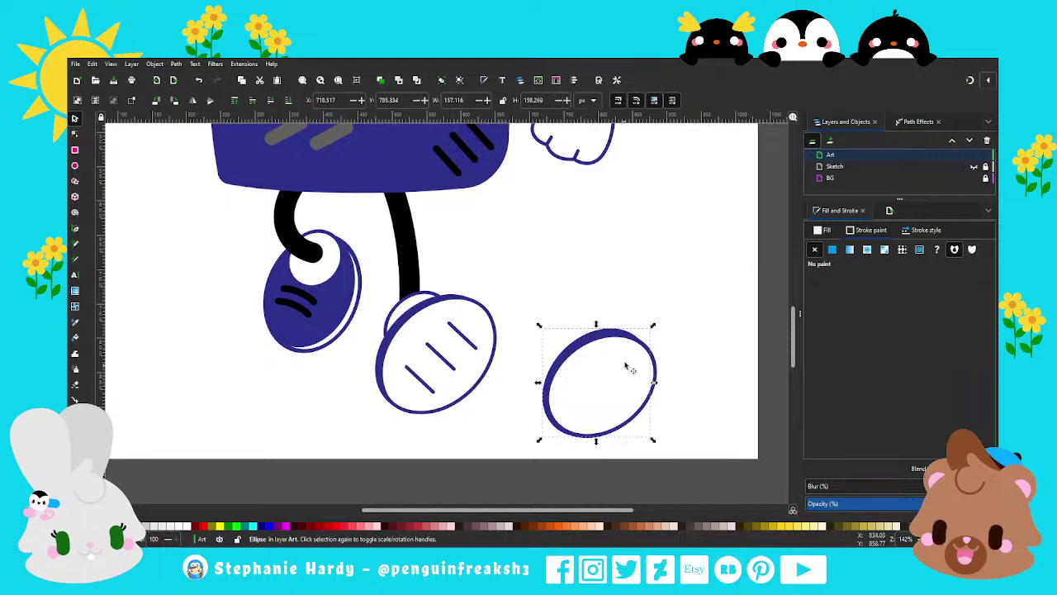
left_click_drag(650, 384, 663, 385)
left_click(664, 381)
left_click(646, 342)
left_click(679, 372)
scroll(614, 409, "down", 1, "ctrl")
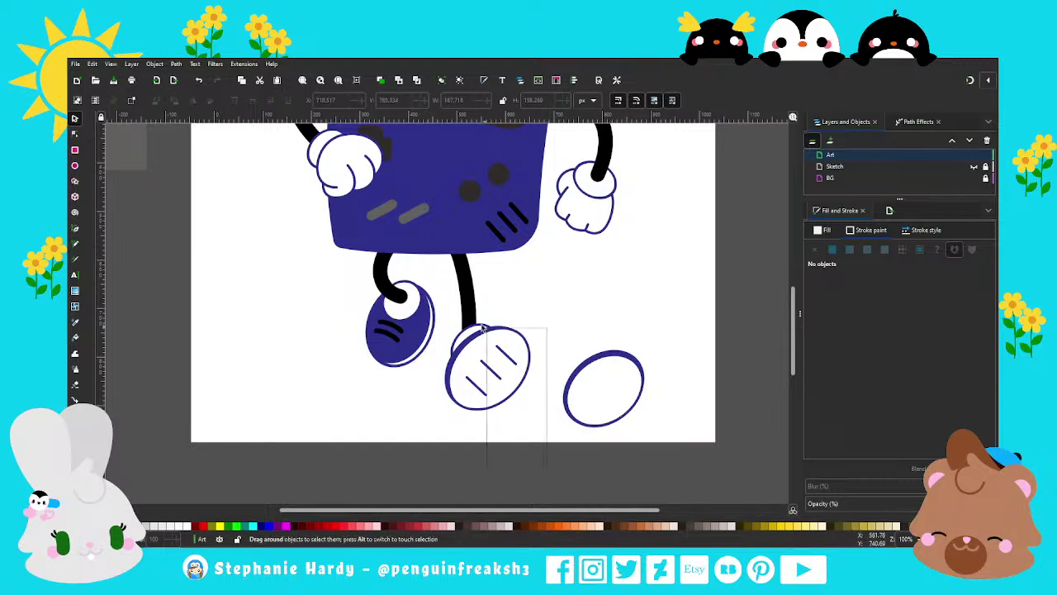
Step: Move the striped shoe aside and place the plain ellipse on the right leg
left_click_drag(554, 458, 438, 316)
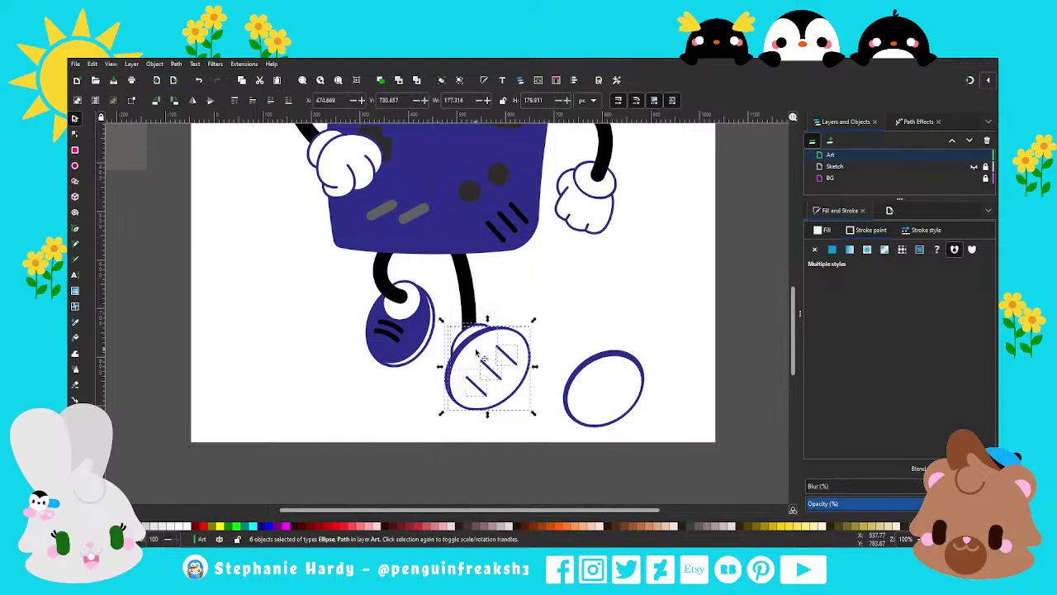
left_click(532, 453)
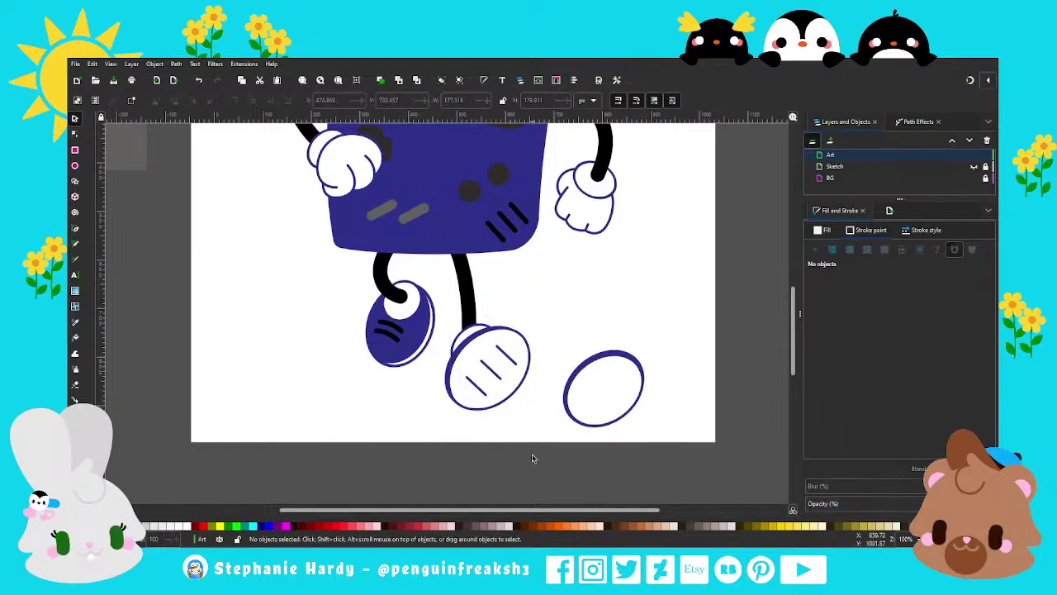
mouse_move(532, 458)
left_mouse_down()
mouse_move(501, 340)
mouse_move(442, 323)
left_mouse_up()
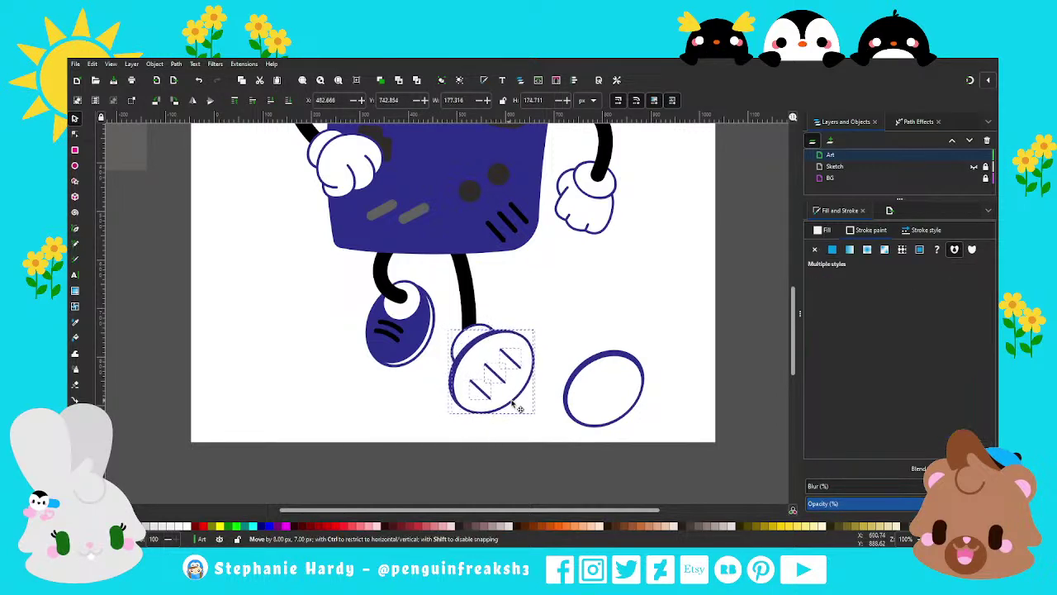
left_click_drag(512, 401, 694, 324)
left_click_drag(661, 479, 550, 331)
mouse_move(604, 388)
left_mouse_down()
mouse_move(473, 385)
mouse_move(515, 372)
left_mouse_up()
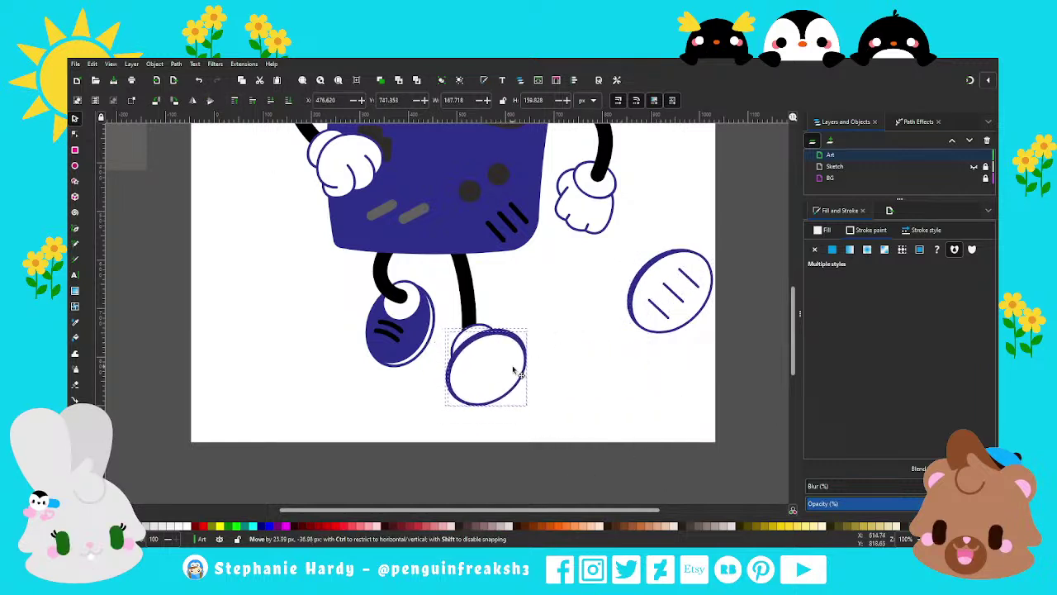
Step: Select both shoe ellipses and tilt them together around their centre
left_click(515, 372)
left_click(570, 388)
scroll(559, 396, "down", 2)
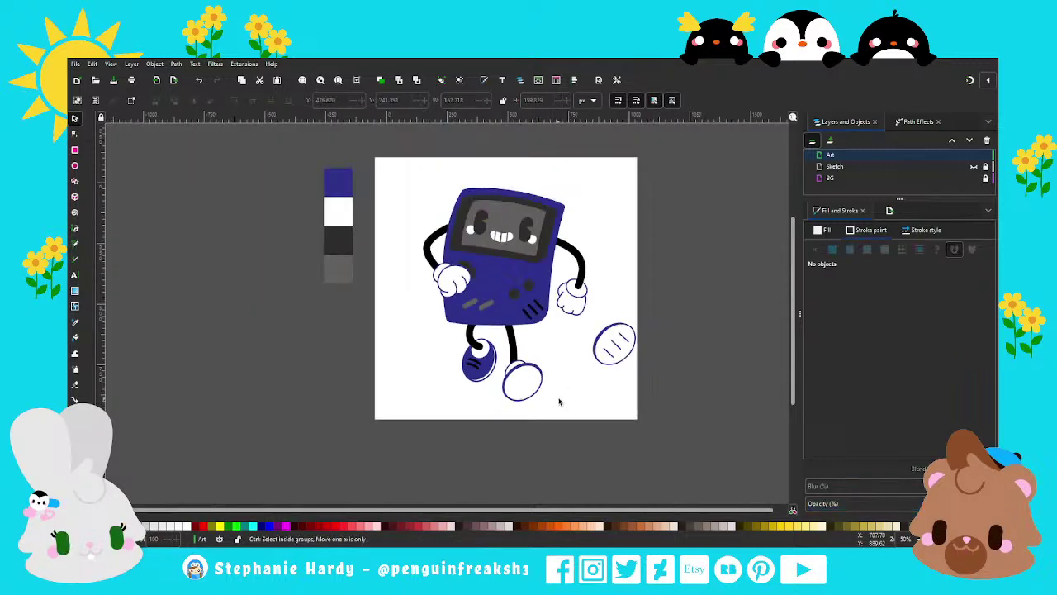
scroll(559, 402, "up", 1)
scroll(565, 421, "up", 2)
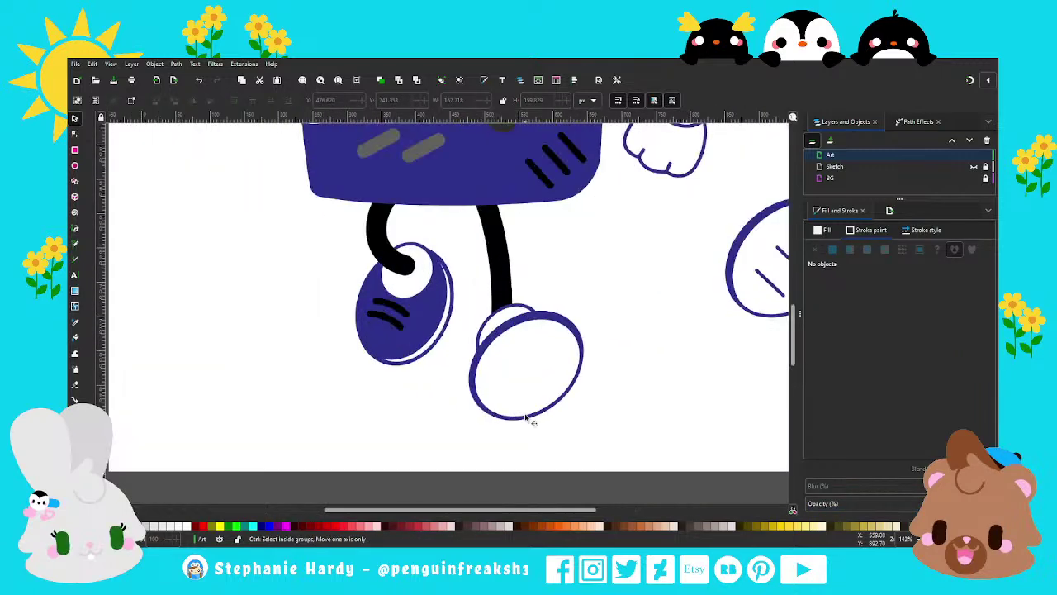
left_click(537, 361)
left_click(560, 321, "shift")
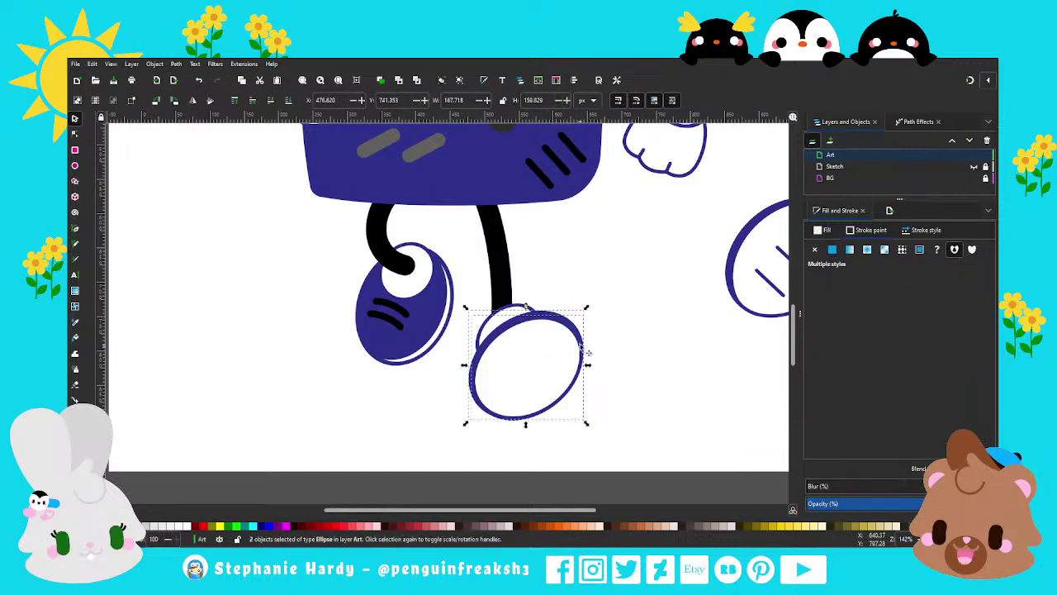
left_click(582, 347)
left_click_drag(587, 307, 529, 283)
key("Escape")
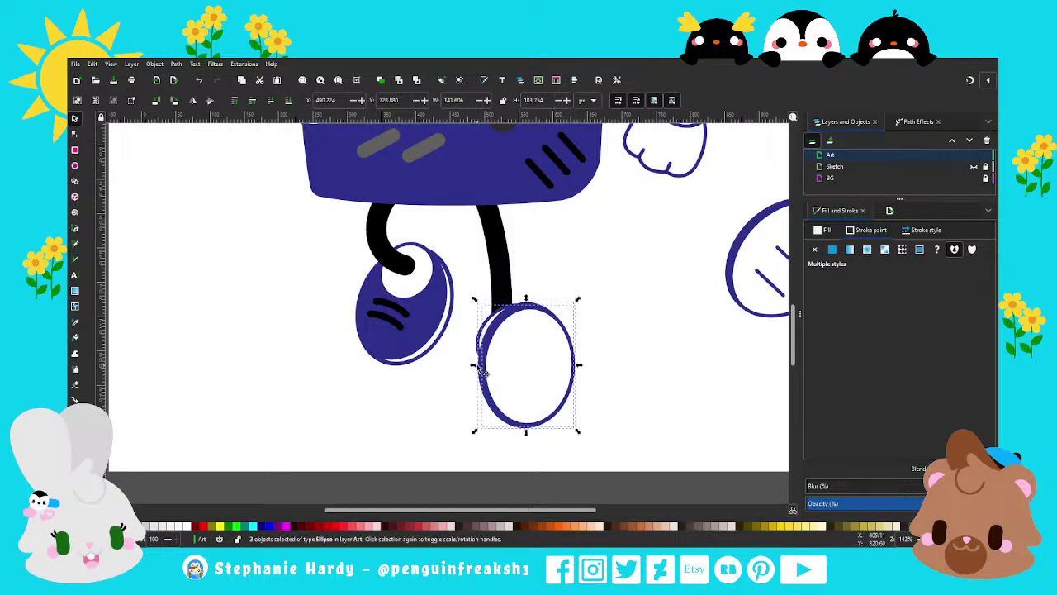
left_click_drag(484, 375, 475, 369)
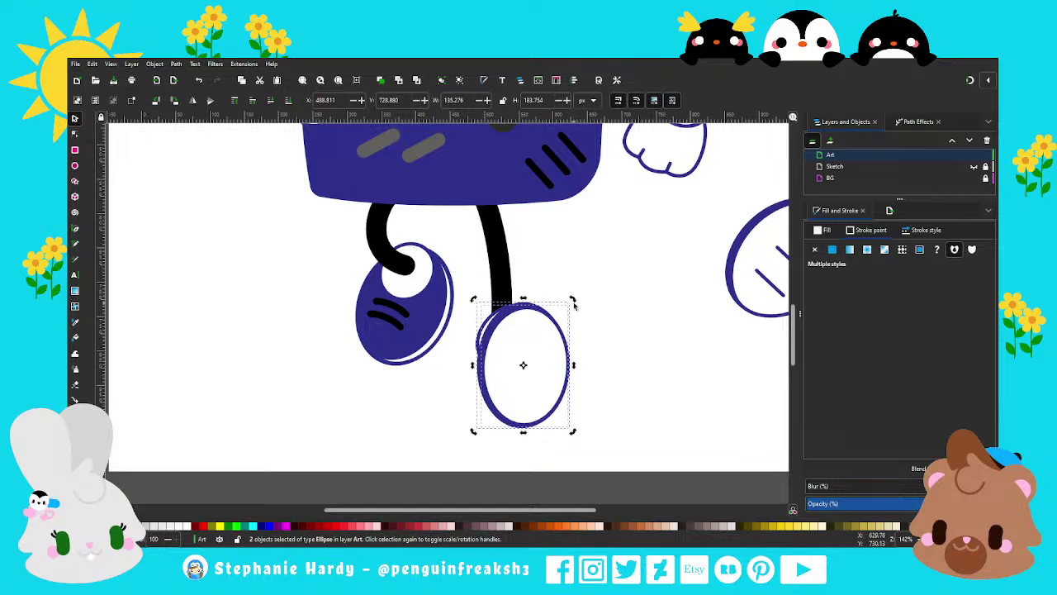
mouse_move(575, 305)
left_mouse_down()
mouse_move(580, 357)
mouse_move(564, 357)
left_mouse_up()
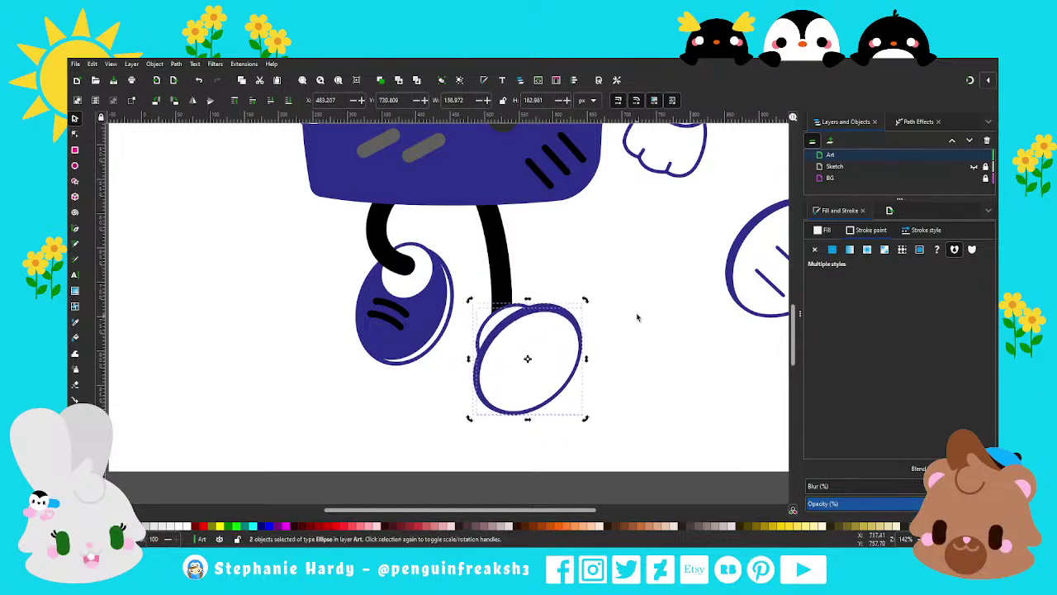
Step: Give the shoe's outer ellipse a 5 px navy outline
scroll(611, 415, "down", 1)
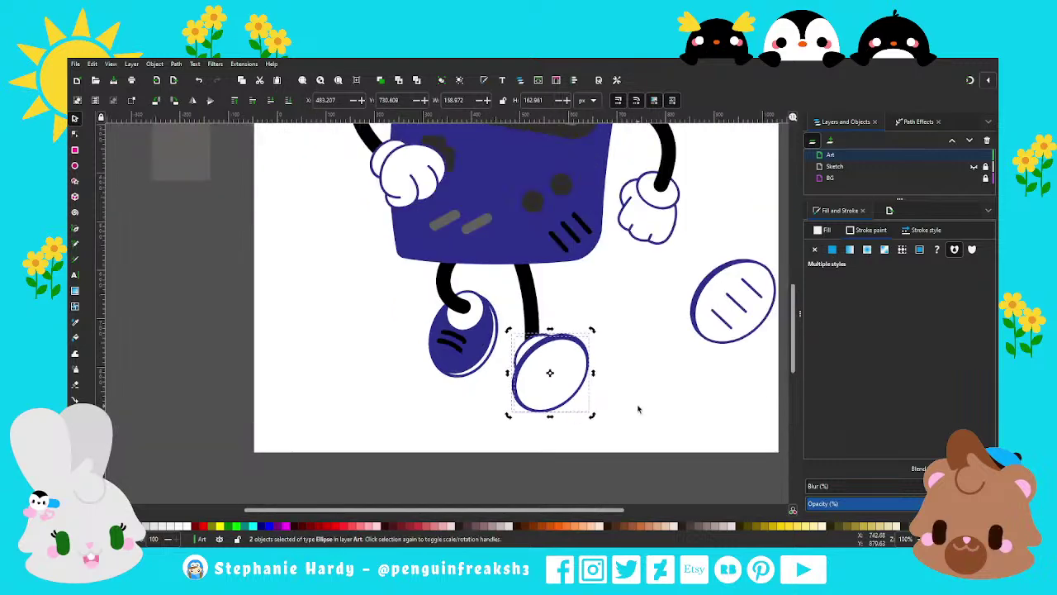
left_click(632, 411)
scroll(529, 424, "up", 1)
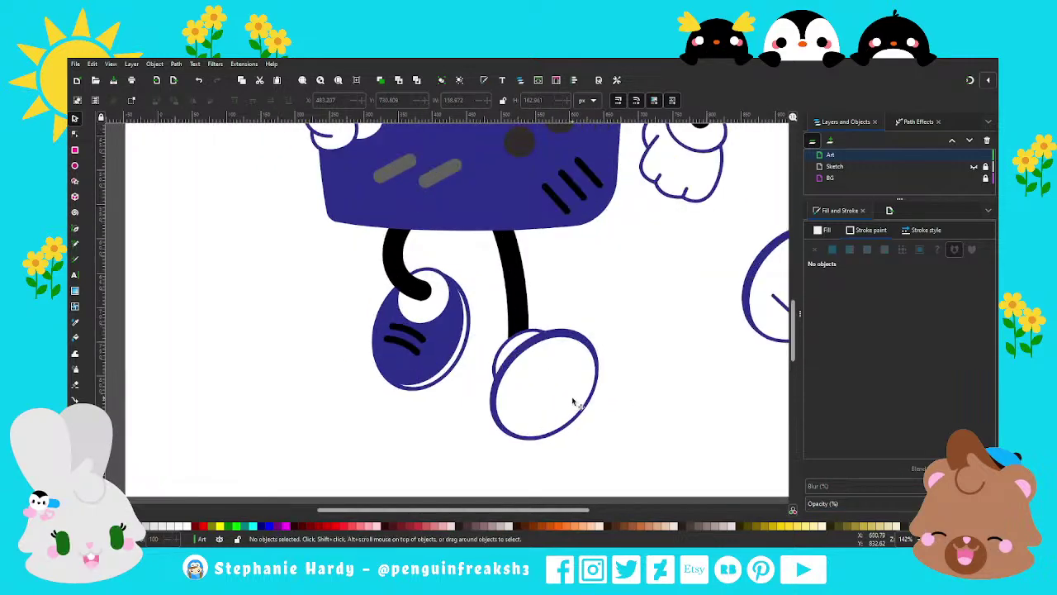
left_click(578, 417)
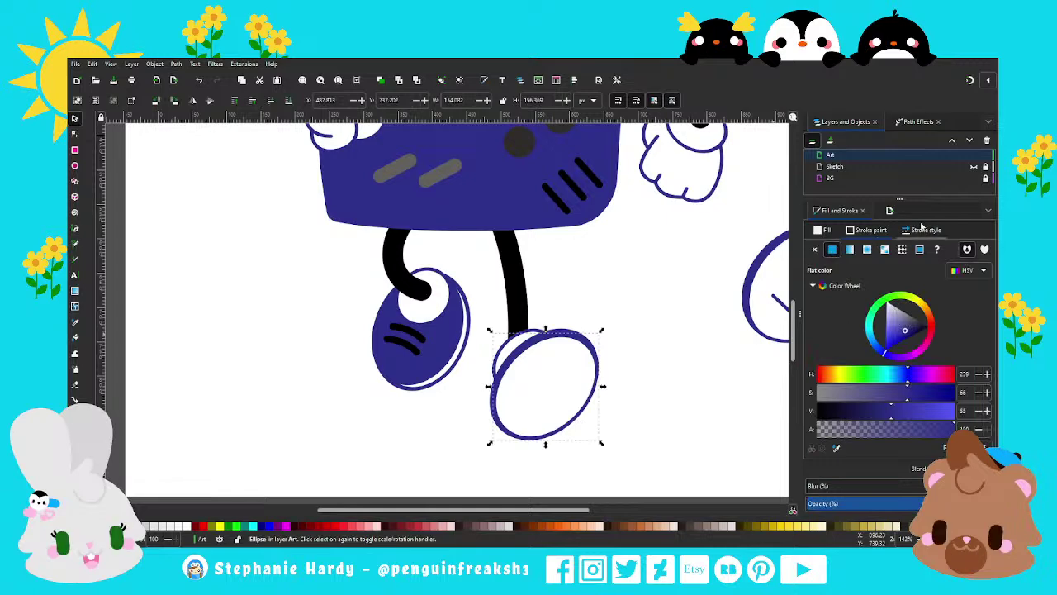
left_click(921, 230)
type("5.000")
key("Return")
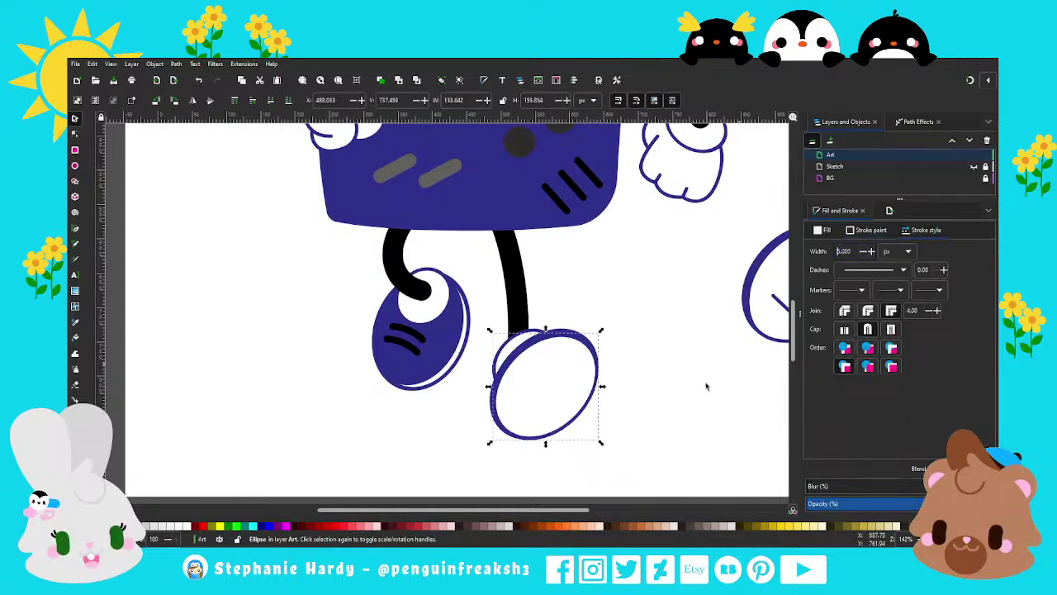
key("Escape")
Step: Enlarge the shoe ellipses to roughly 165 × 168 px and nudge them into place
scroll(520, 398, "down", 1)
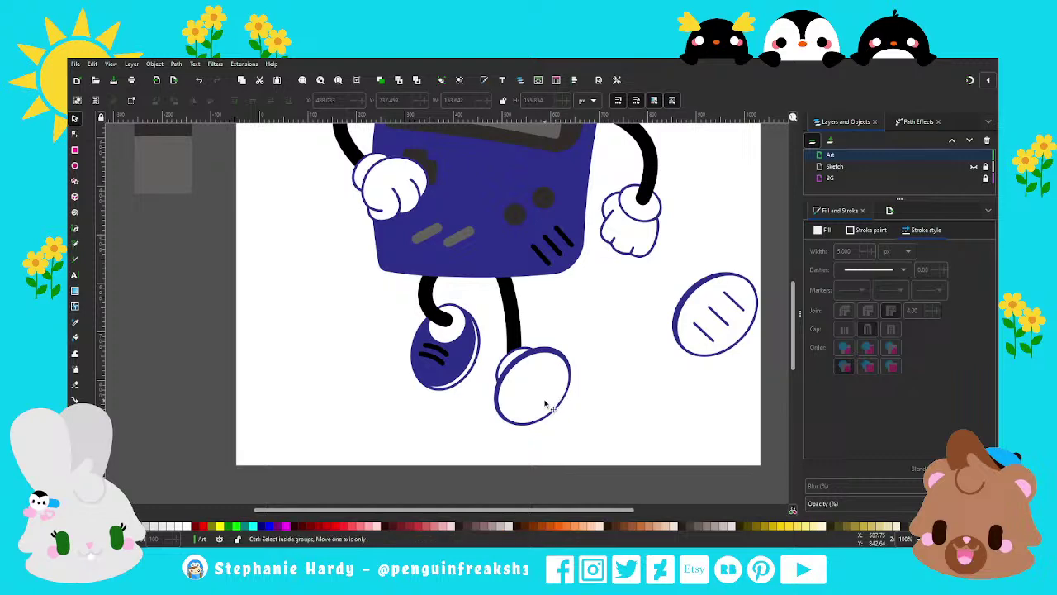
scroll(548, 411, "down", 1)
scroll(577, 423, "up", 1)
scroll(594, 450, "up", 1)
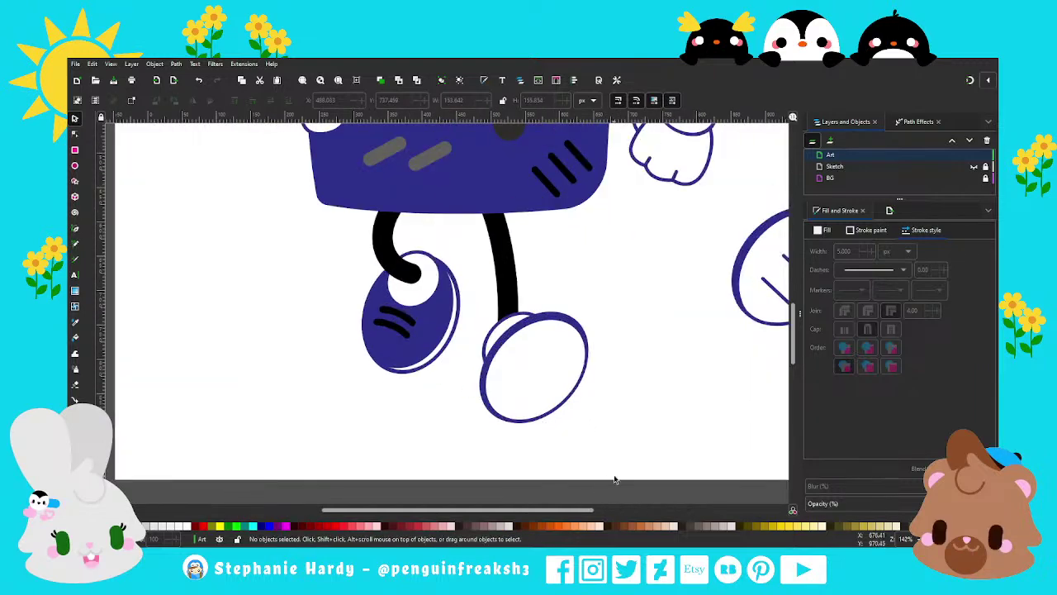
left_click_drag(618, 491, 479, 323)
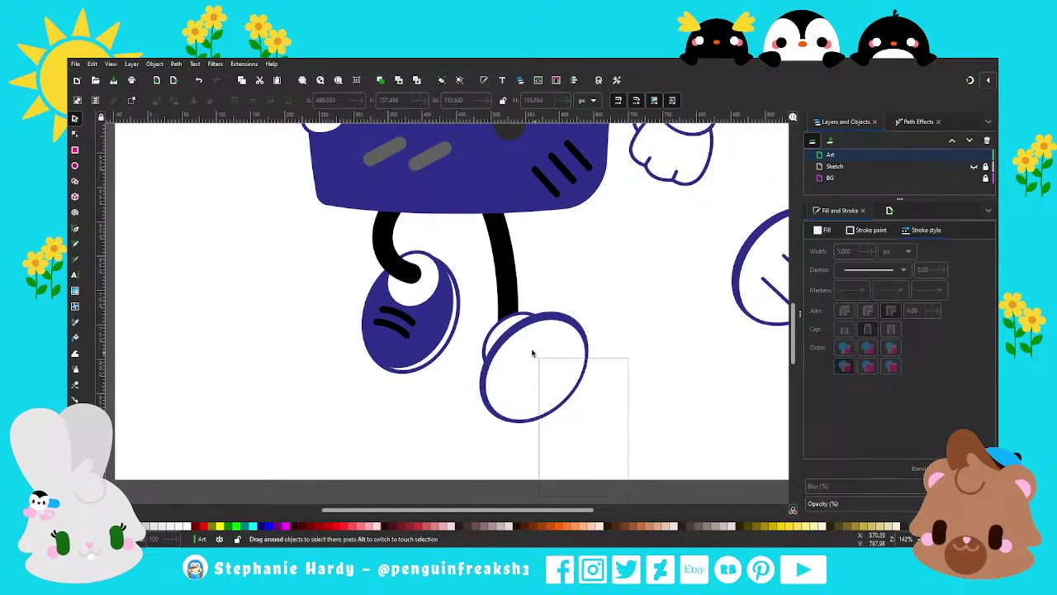
left_click(557, 407)
left_click(600, 384)
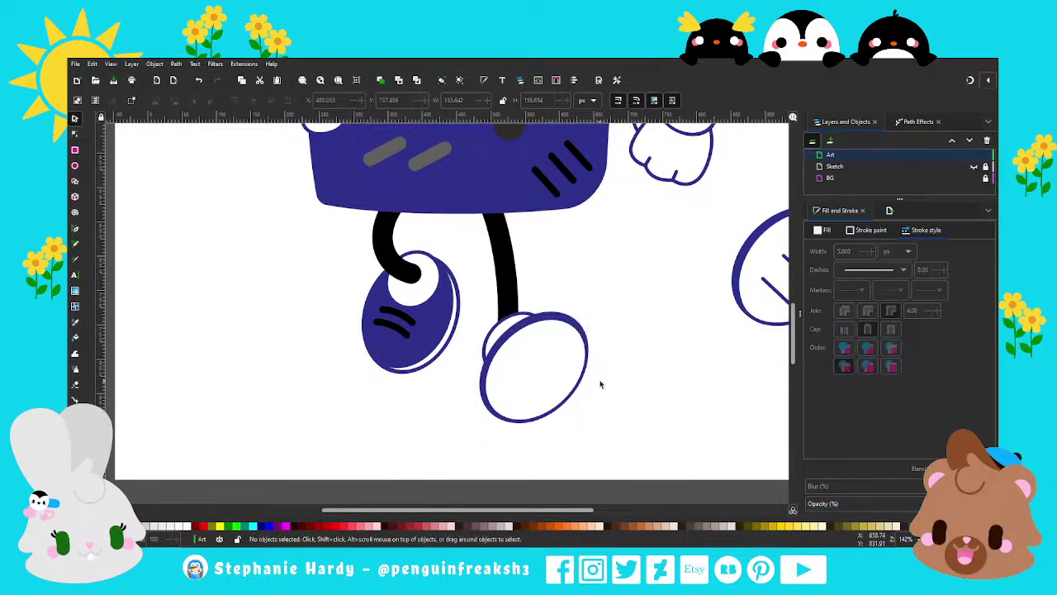
left_click(575, 327)
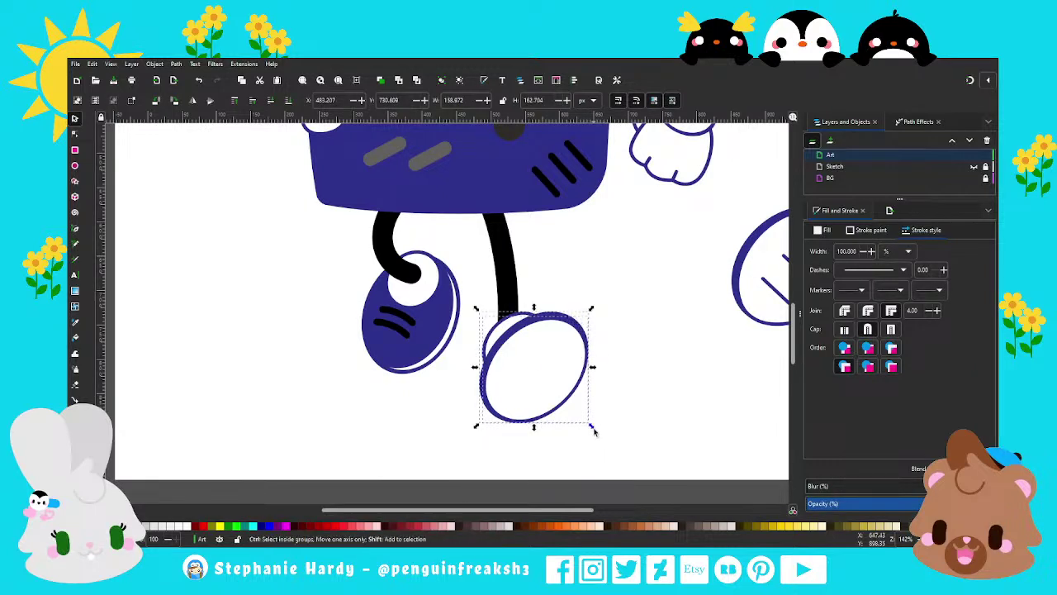
left_click_drag(593, 430, 598, 434)
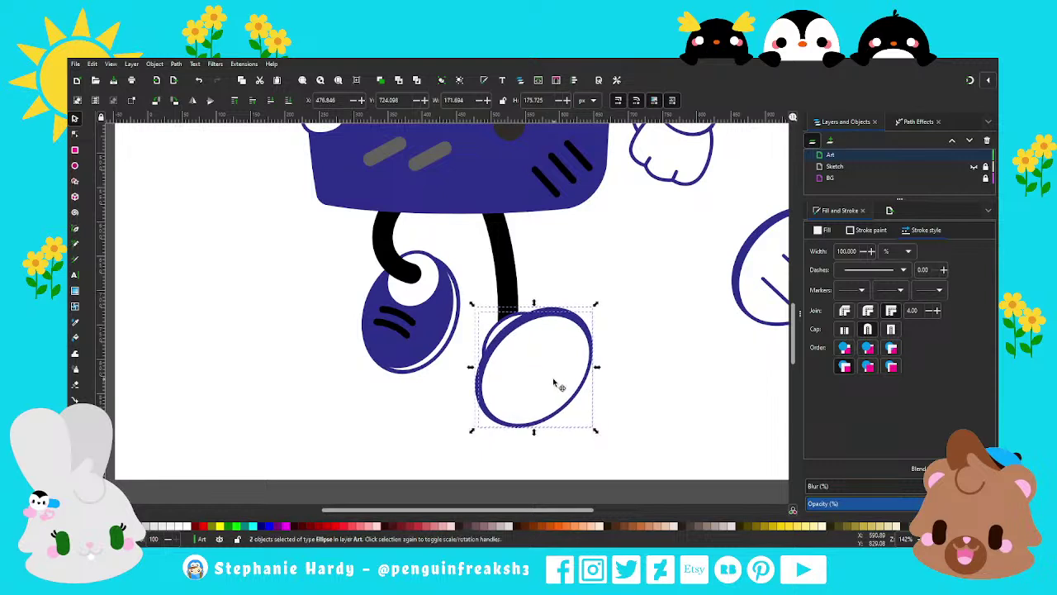
left_click_drag(557, 385, 558, 383)
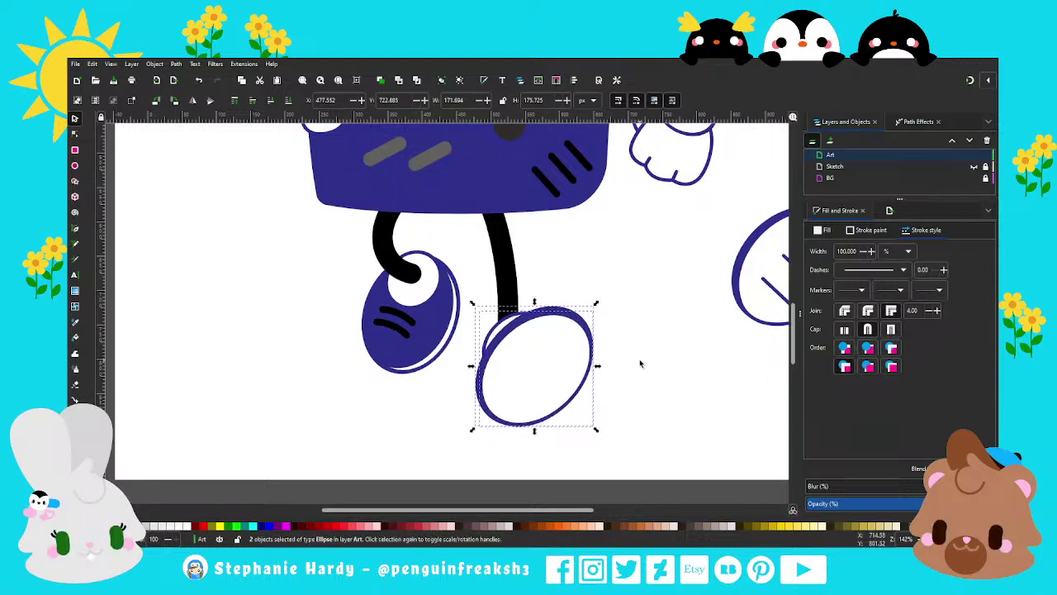
left_click(640, 364)
left_click(556, 413)
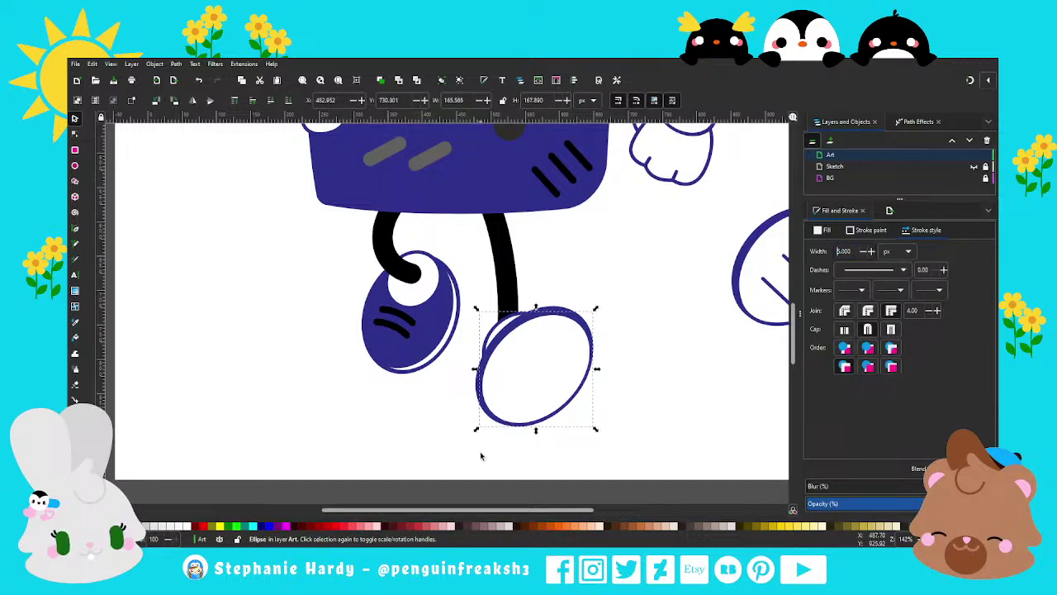
left_click(528, 444)
scroll(532, 447, "down", 1)
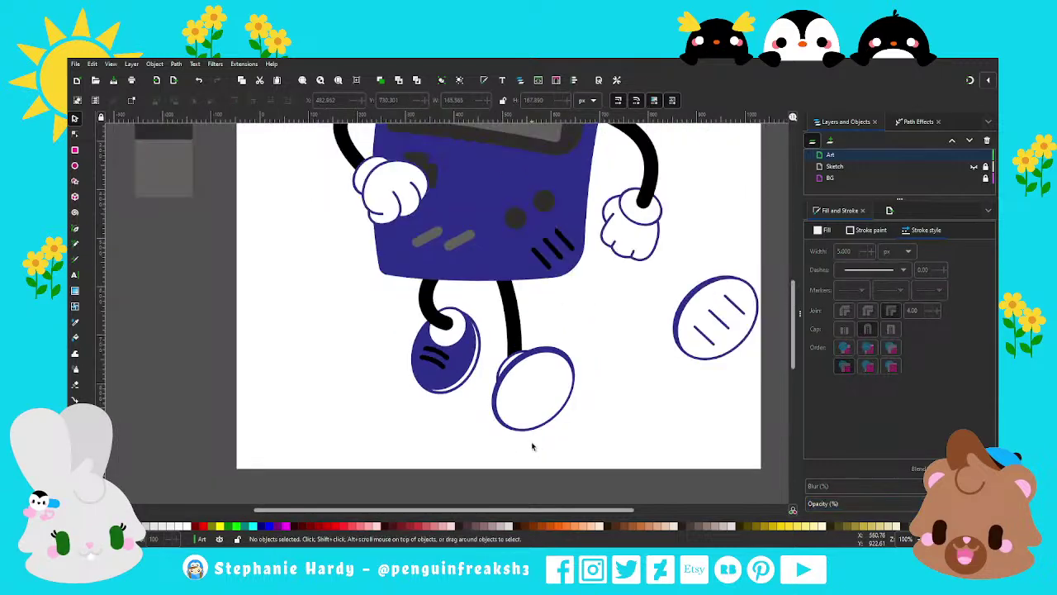
scroll(532, 447, "down", 1)
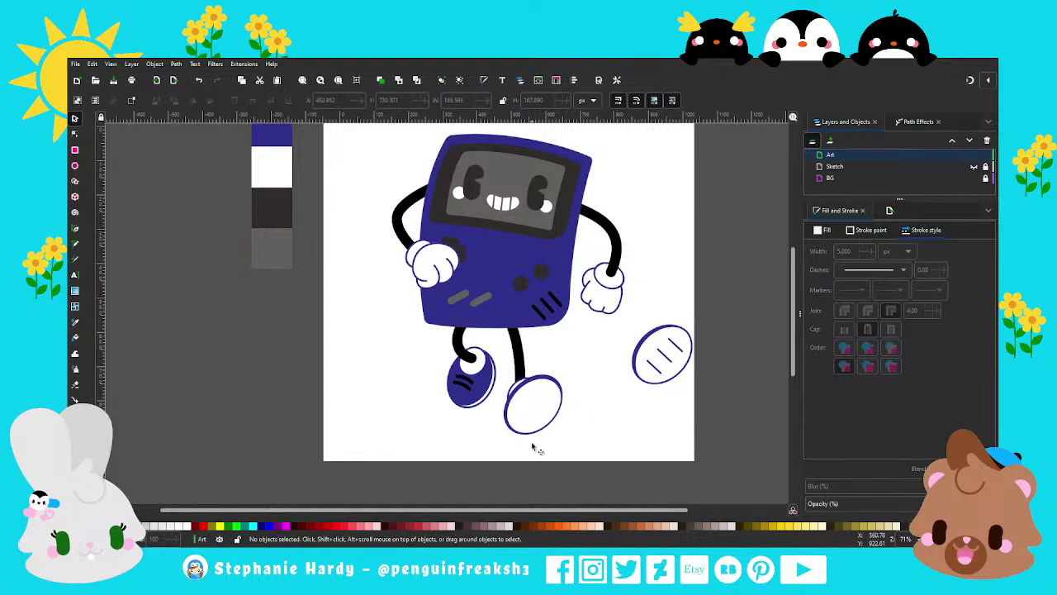
Step: Move the detached stripes onto the right-leg shoe
mouse_move(716, 409)
left_mouse_down()
mouse_move(636, 330)
mouse_move(536, 405)
left_mouse_up()
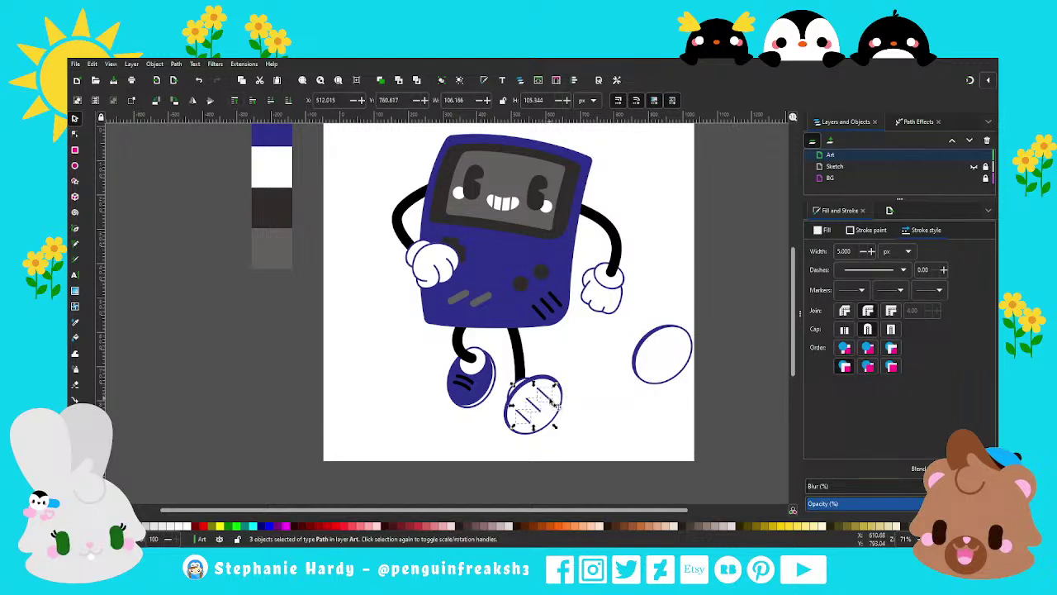
left_click_drag(551, 401, 557, 413)
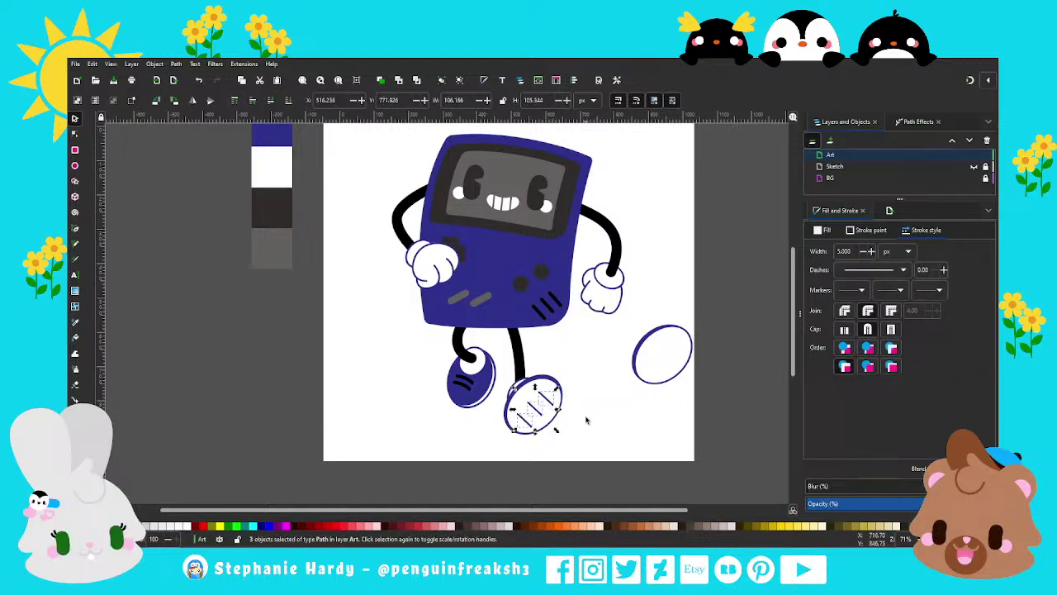
left_click(586, 420)
scroll(586, 432, "down", 2)
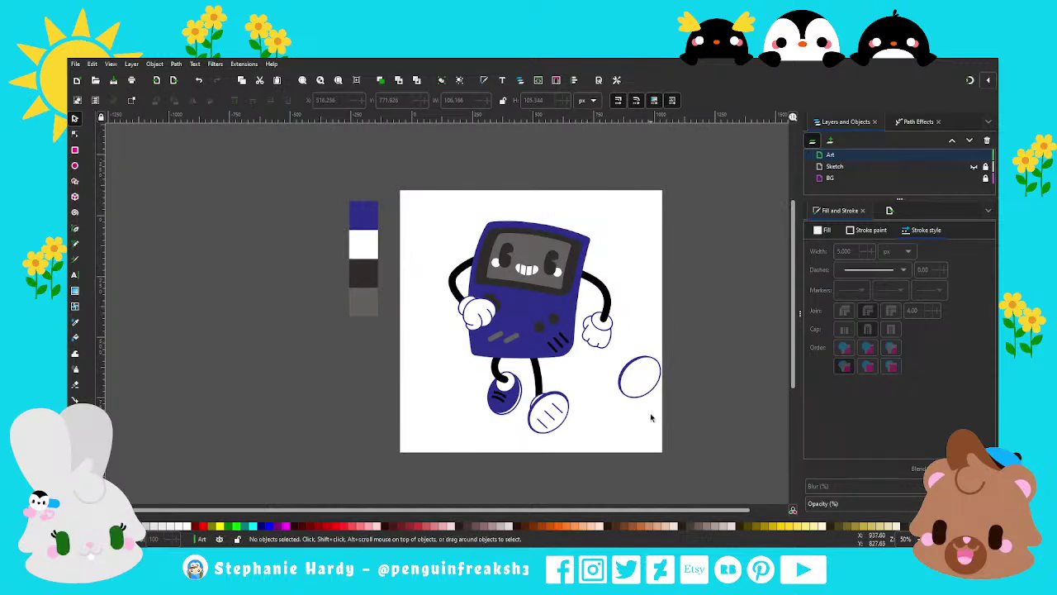
Step: Delete the leftover empty ellipse beside the hand
mouse_move(651, 417)
left_mouse_down()
mouse_move(638, 384)
mouse_move(625, 395)
left_mouse_up()
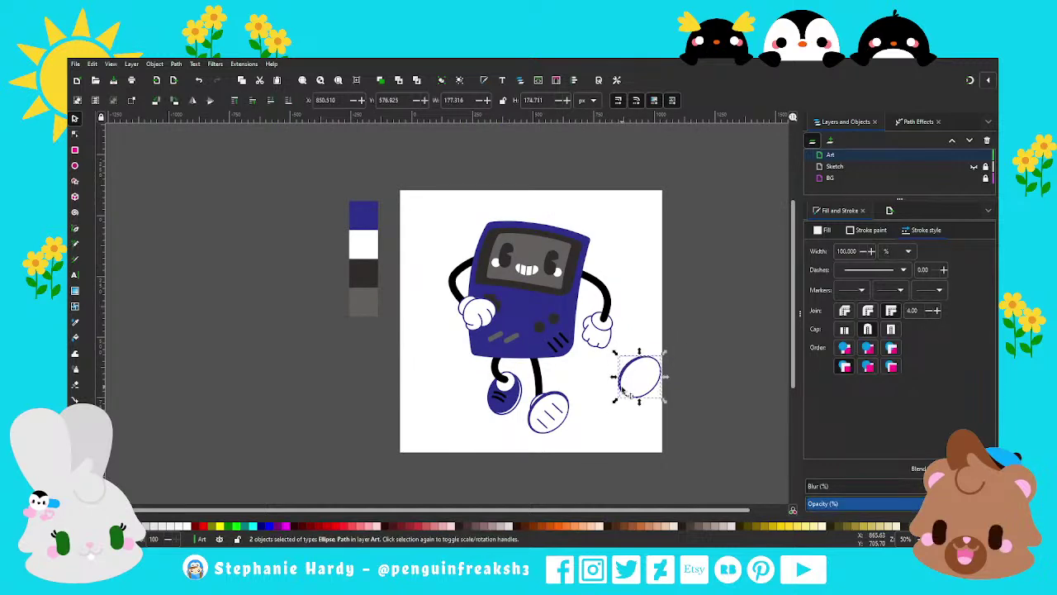
key("Delete")
scroll(555, 423, "up", 2, "ctrl")
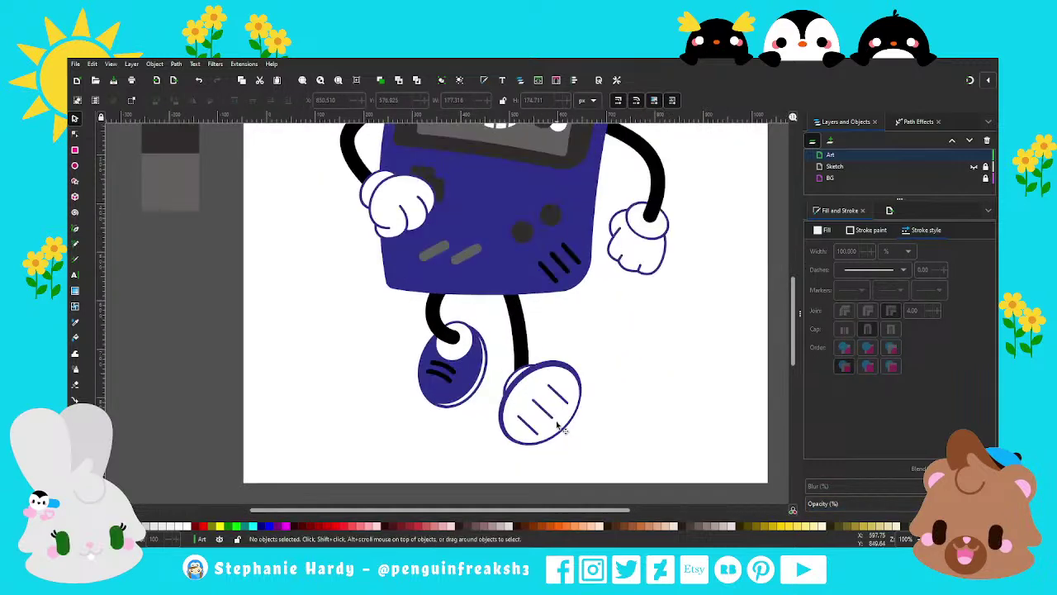
scroll(558, 426, "down", 2, "ctrl")
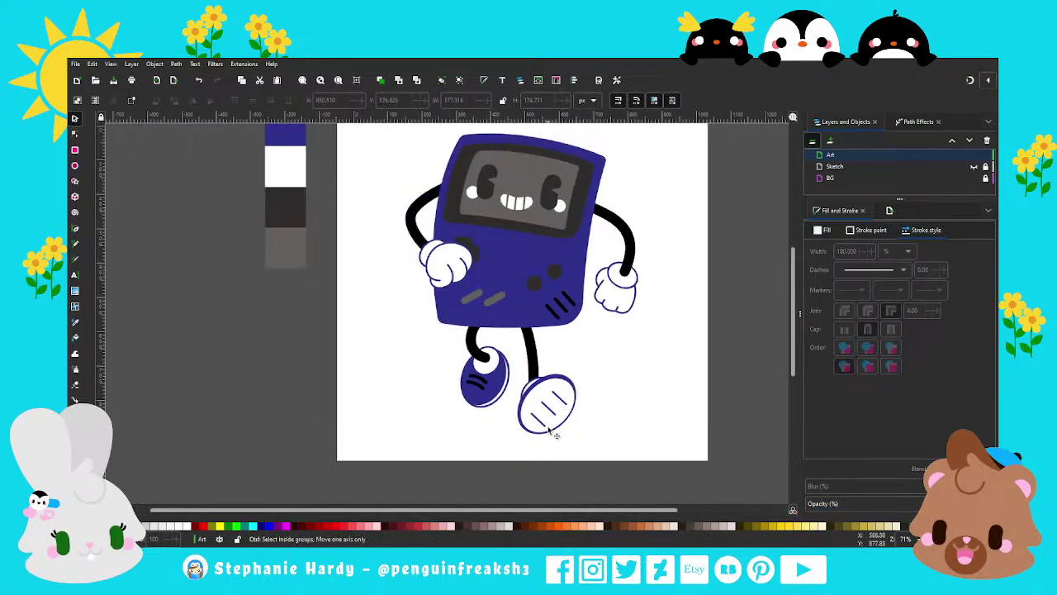
scroll(547, 430, "up", 3, "ctrl")
scroll(570, 425, "down", 1, "ctrl")
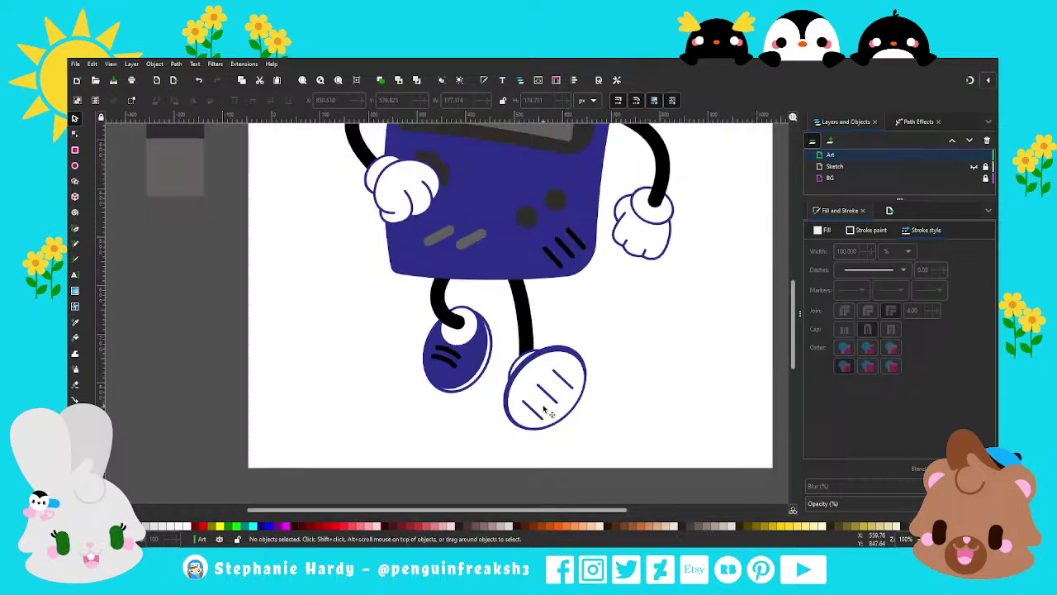
scroll(615, 412, "down", 1, "ctrl")
Step: Nudge the whole right shoe slightly into place beneath the right leg
left_click_drag(591, 446, 503, 350)
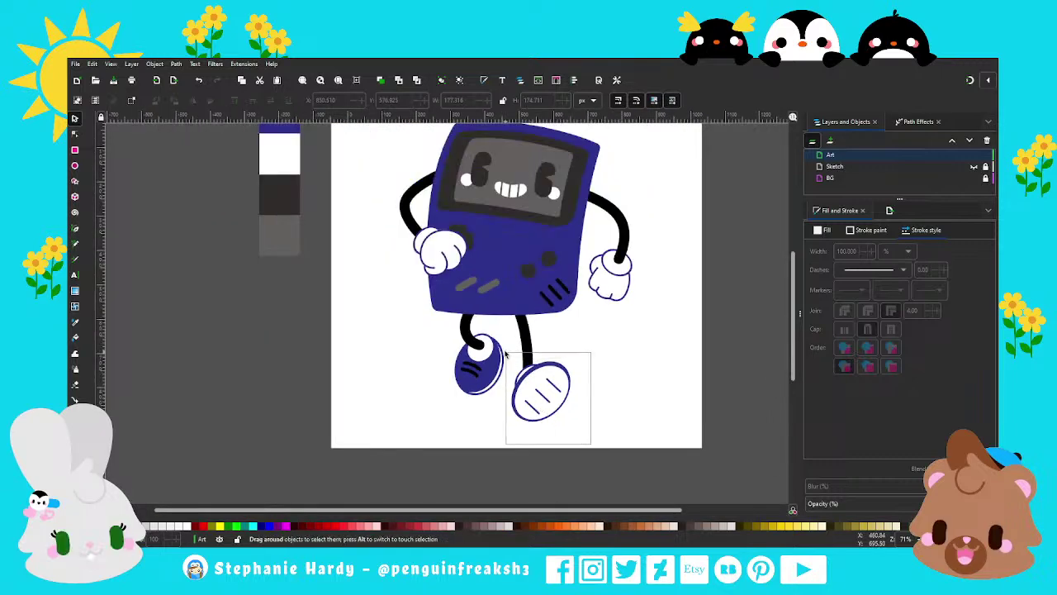
left_click_drag(539, 404, 541, 398)
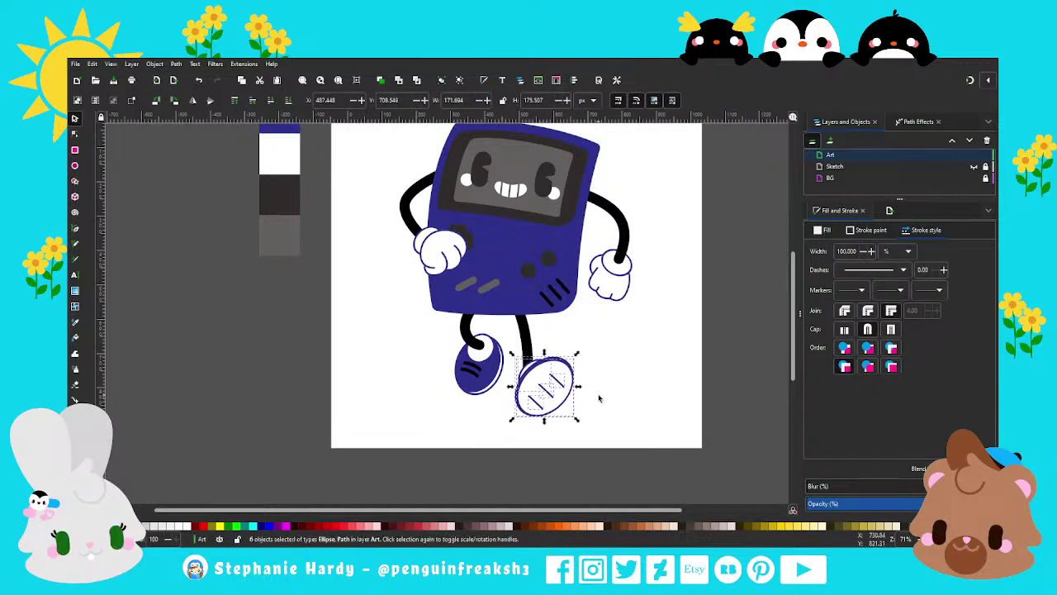
left_click(583, 435)
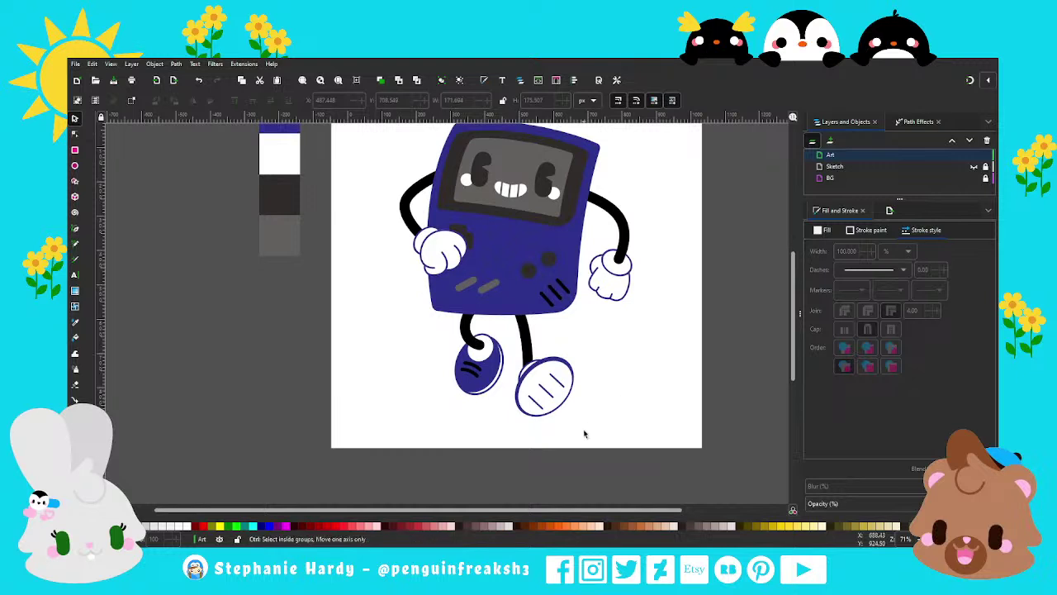
scroll(585, 430, "down", 1, "ctrl")
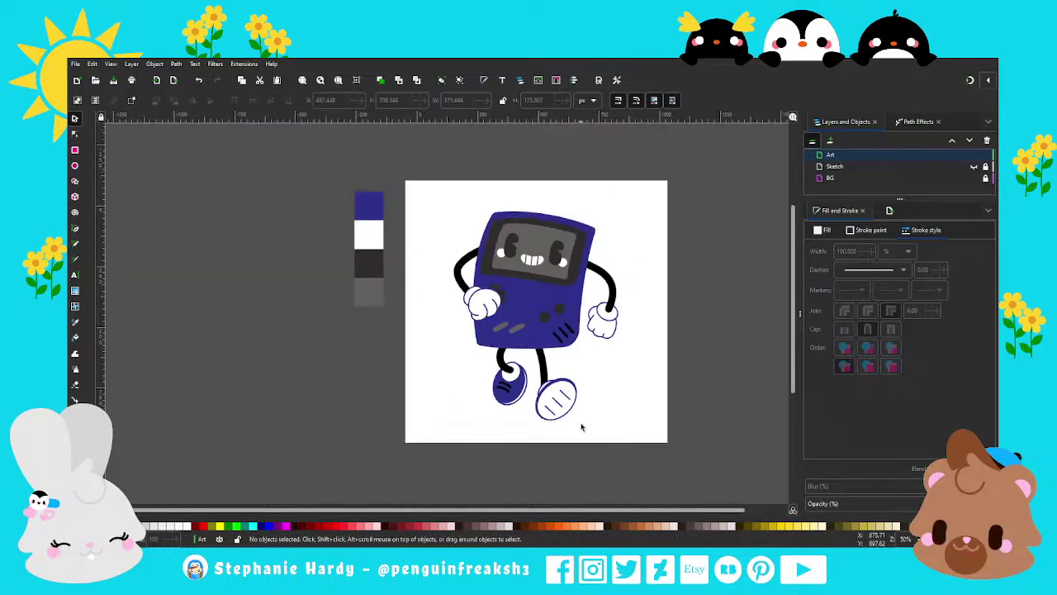
scroll(580, 427, "up", 1, "ctrl")
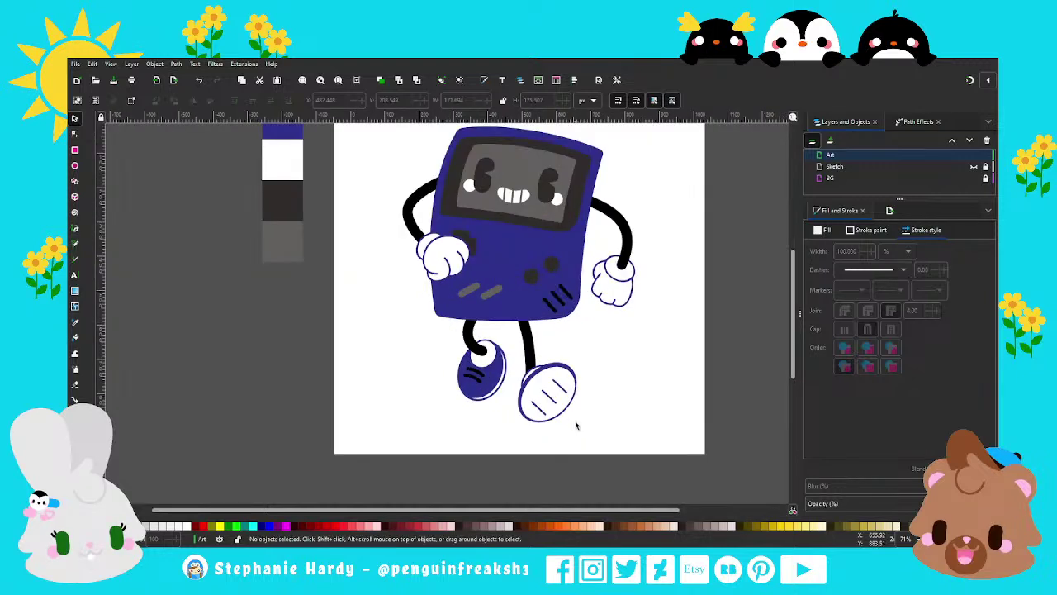
scroll(568, 422, "up", 3, "ctrl")
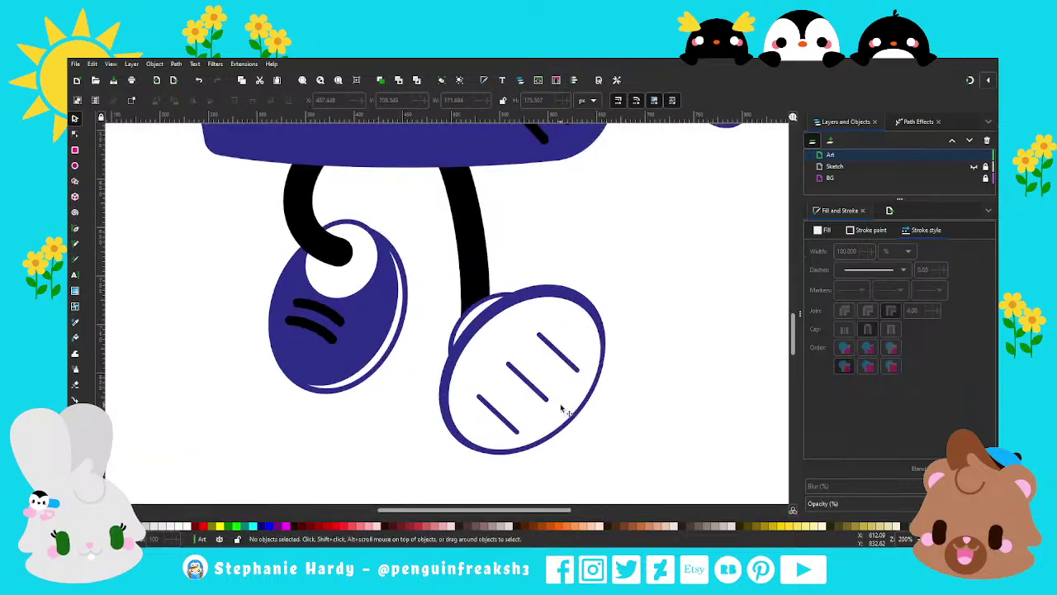
Step: Reshape the right shoe outline's top node, pulling it down and slightly left
left_click(75, 134)
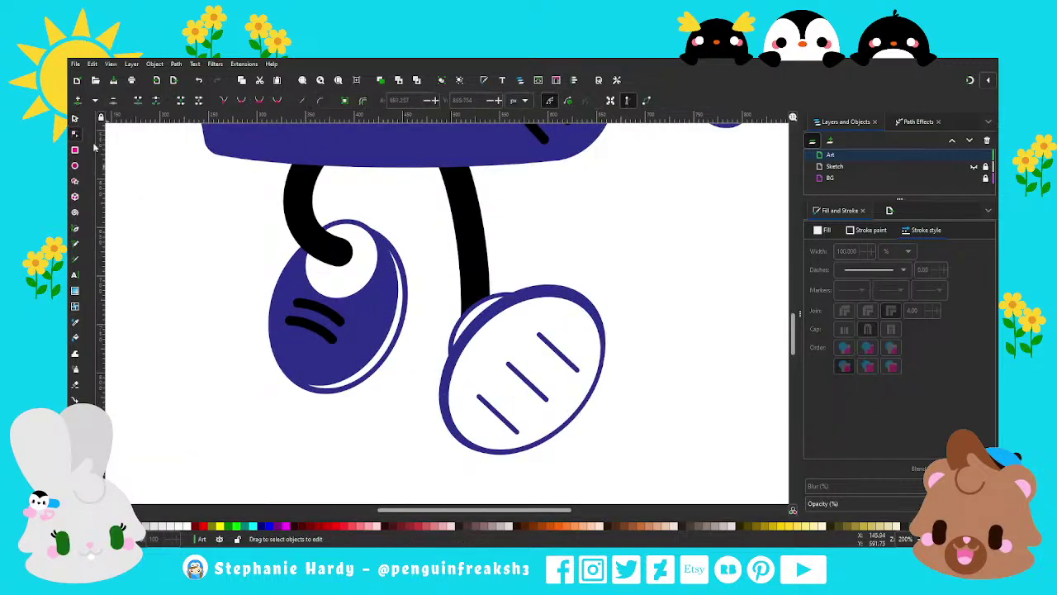
left_click(512, 309)
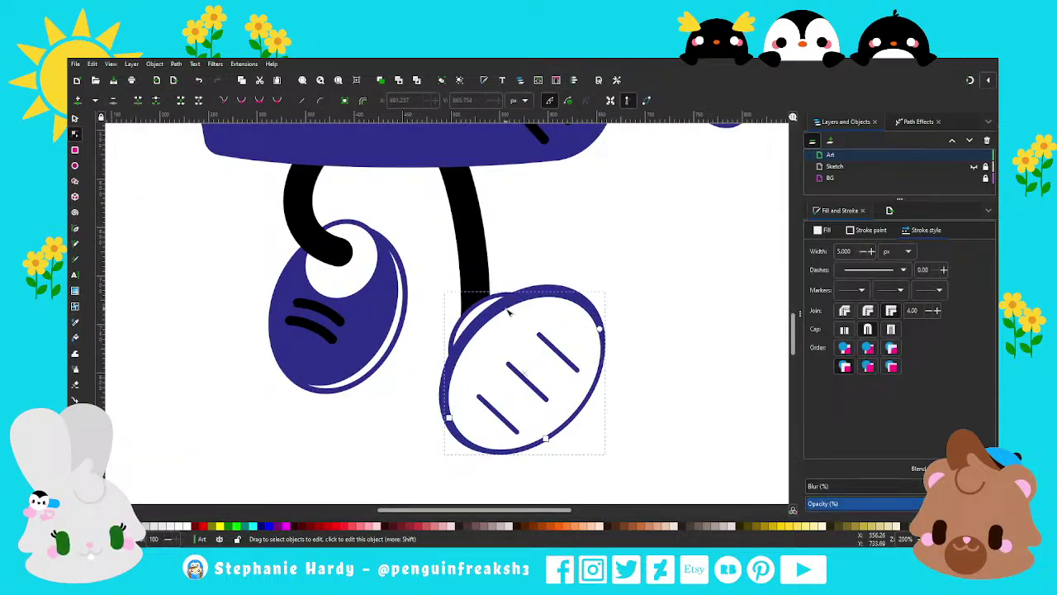
left_click(197, 80)
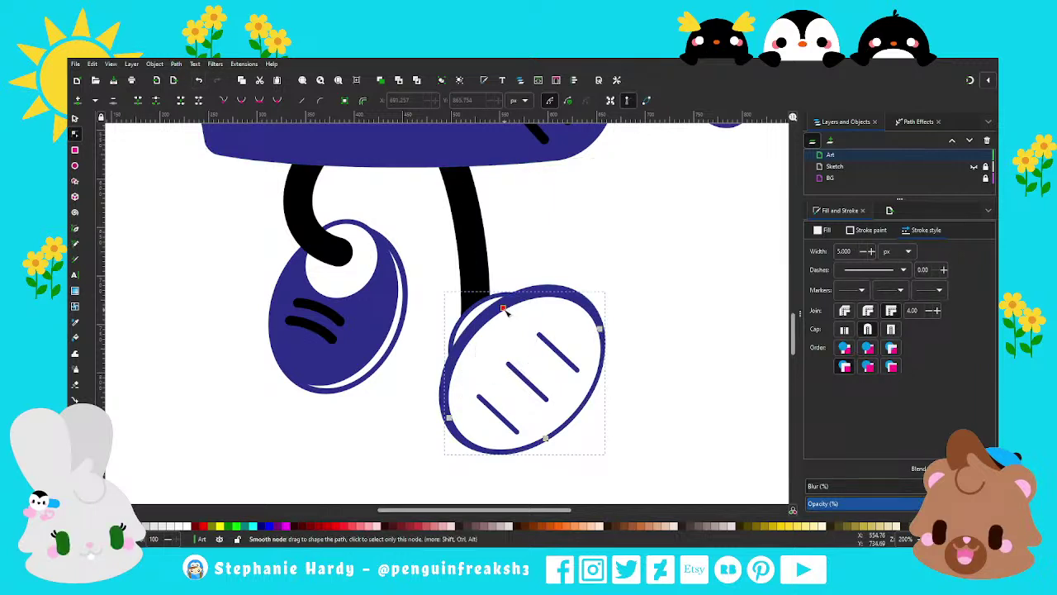
left_click_drag(424, 279, 541, 355)
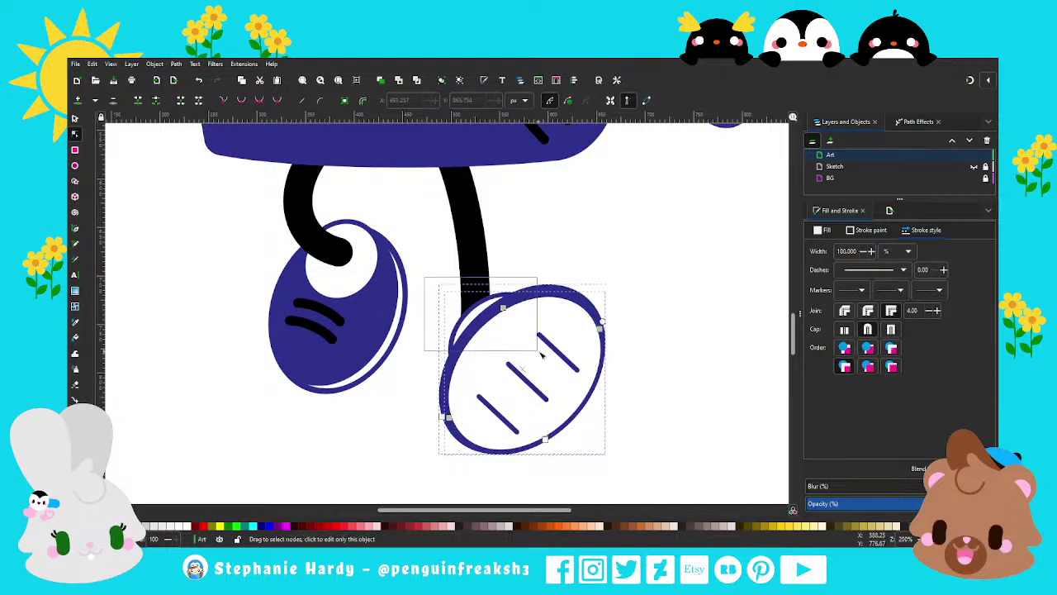
left_click_drag(503, 308, 510, 319)
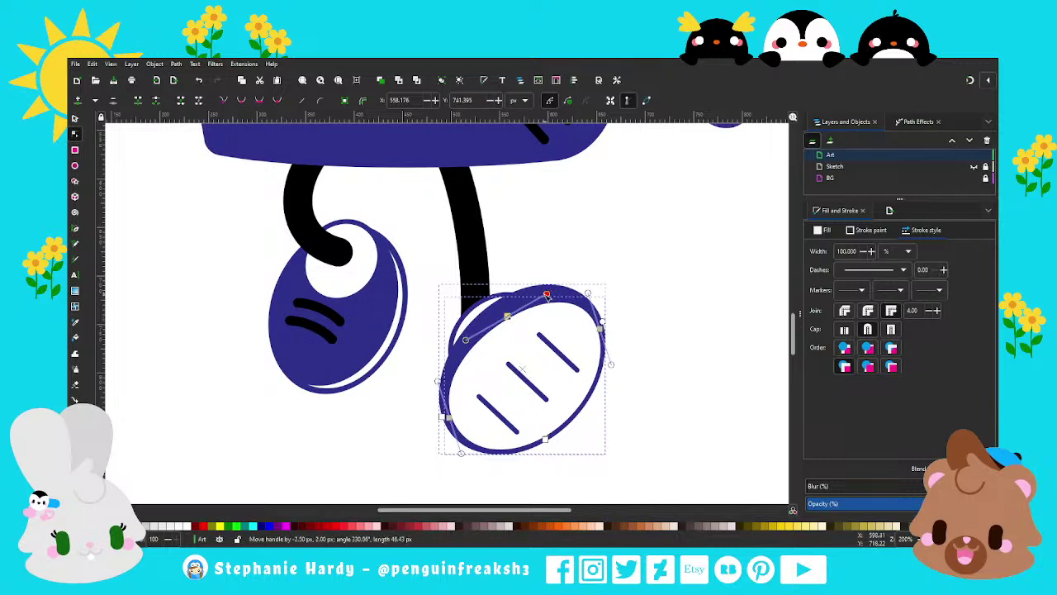
left_click_drag(549, 293, 540, 295)
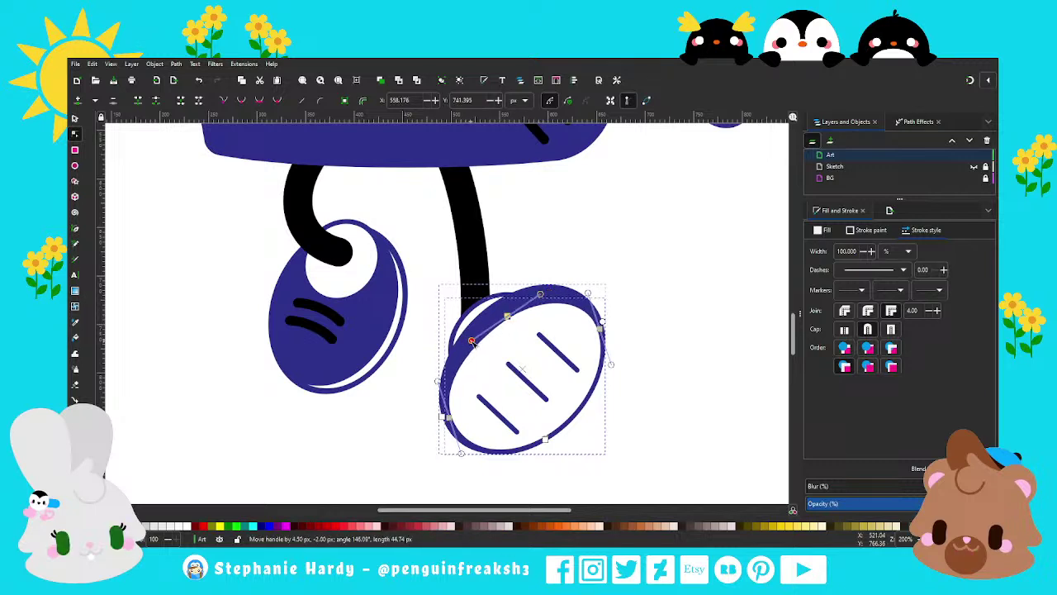
left_click(519, 313)
Step: Try selecting the stripe nodes, undoing an accidental reshape of the shoe highlight
scroll(512, 347, "down", 2, "ctrl")
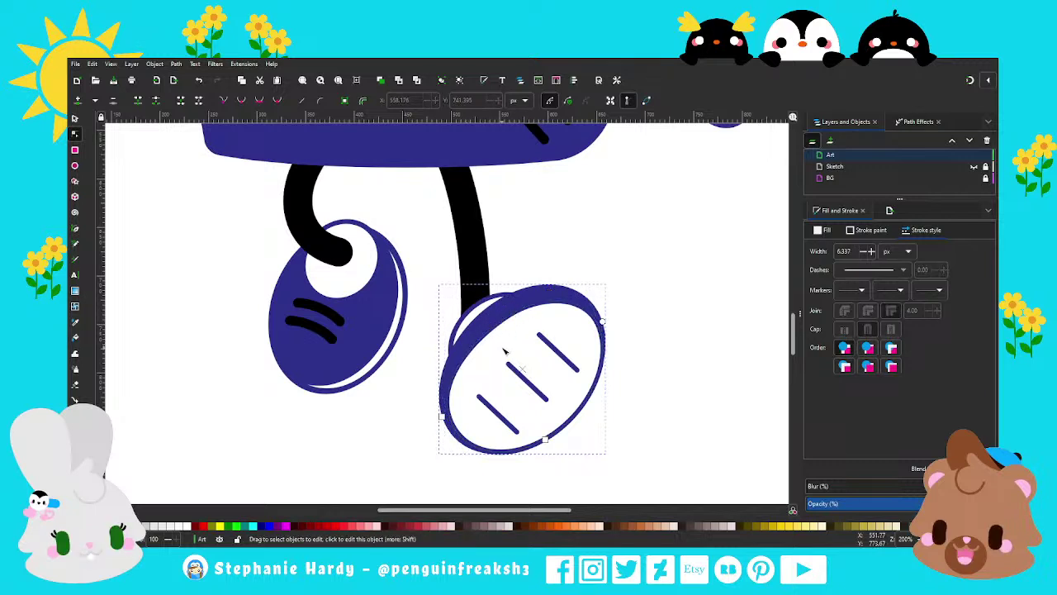
scroll(521, 364, "down", 1, "ctrl")
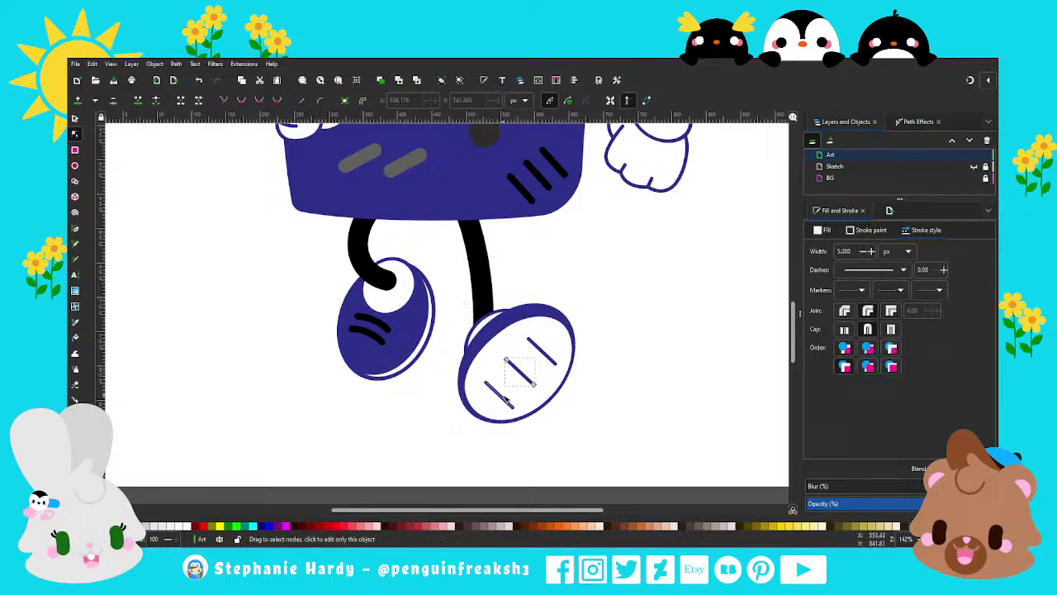
left_click(529, 378)
left_click(533, 348)
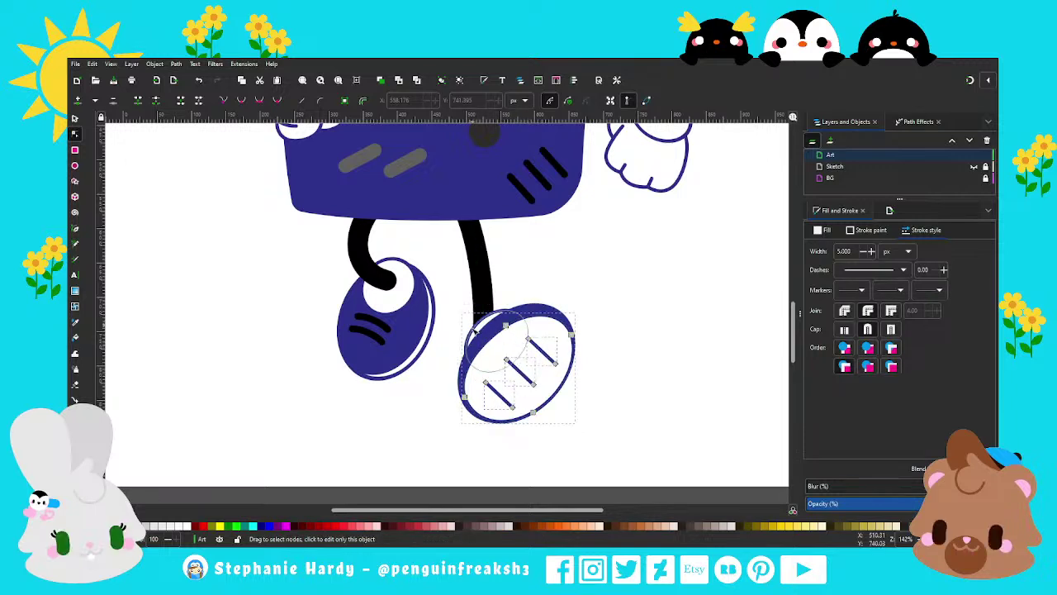
left_click(579, 361)
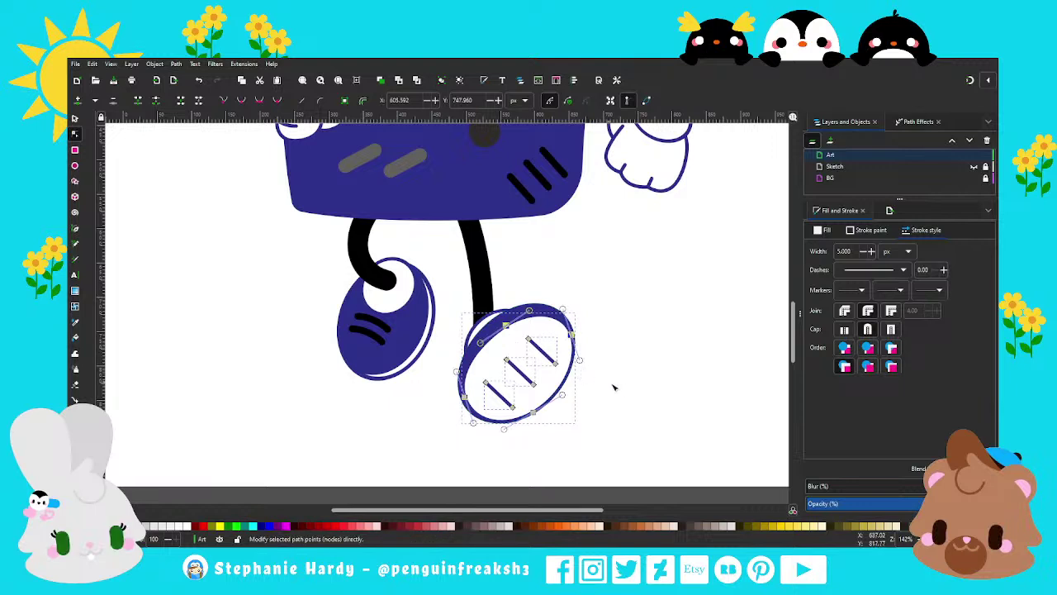
left_click_drag(474, 370, 512, 394)
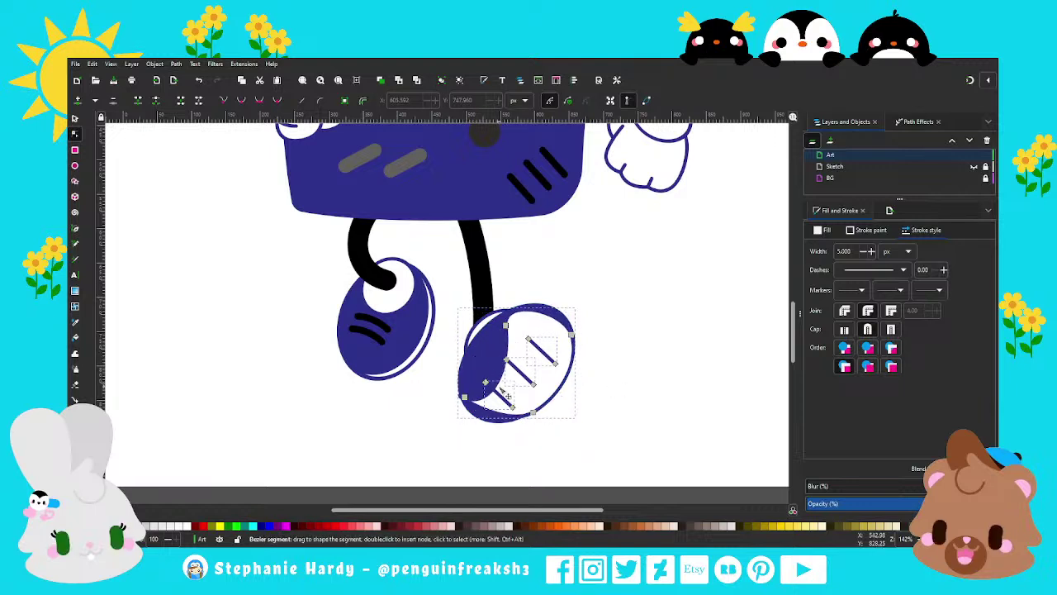
key("ctrl+z")
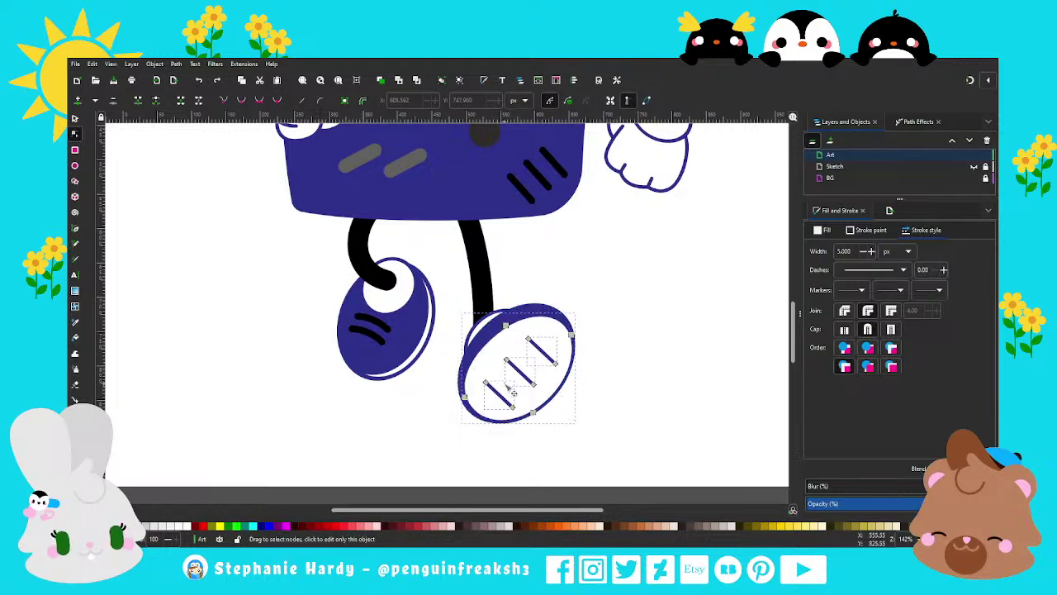
Step: Select all three shoe stripes and shift them slightly down and right
left_click(75, 118)
left_click(118, 199)
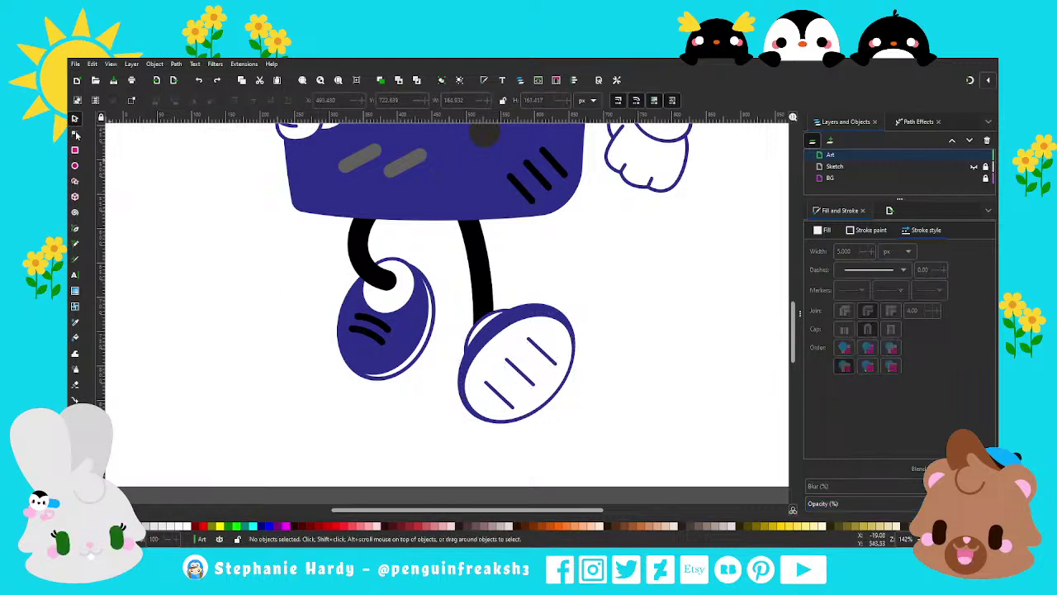
key("n")
left_click(542, 352)
left_click(520, 373, "shift")
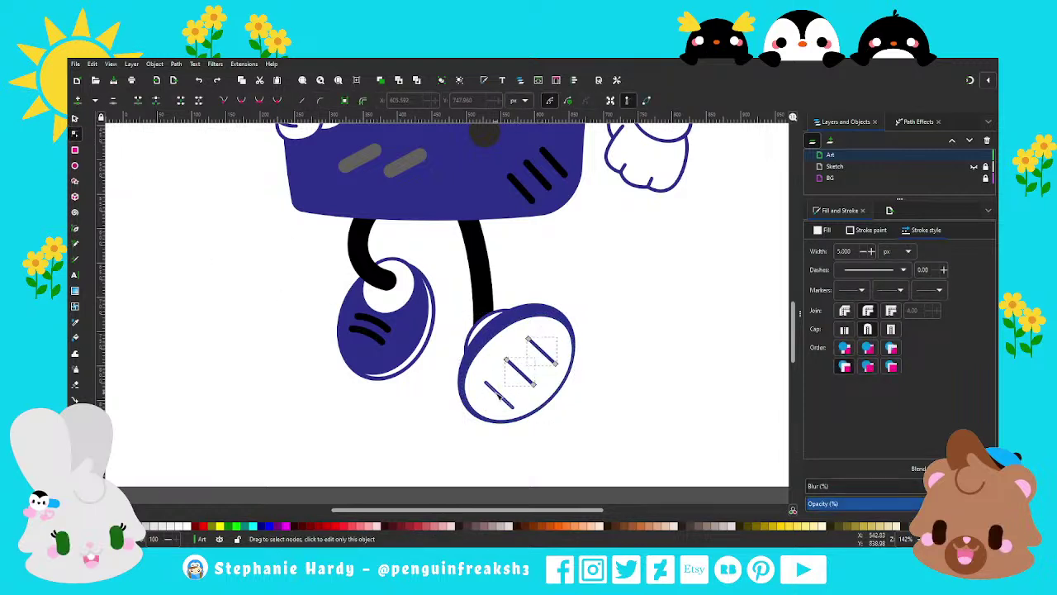
left_click(499, 397, "shift")
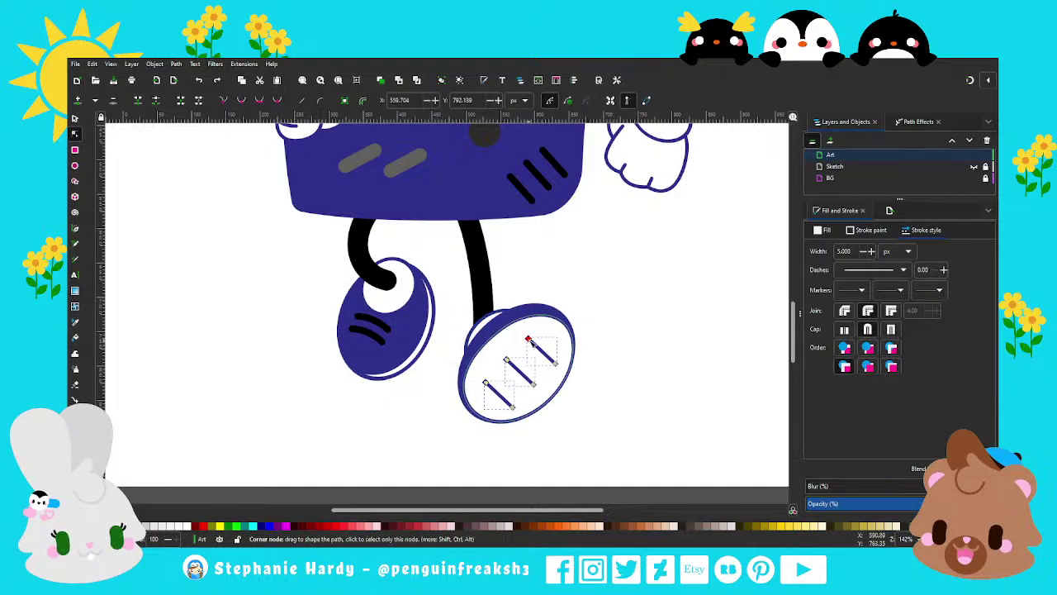
left_click_drag(529, 339, 534, 343)
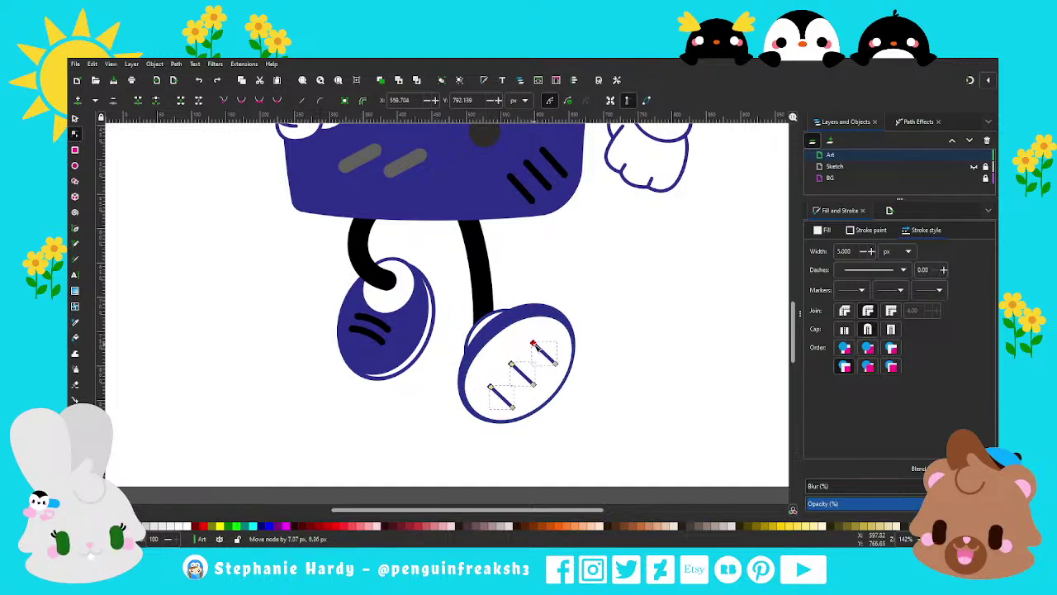
key("s")
left_click(556, 438)
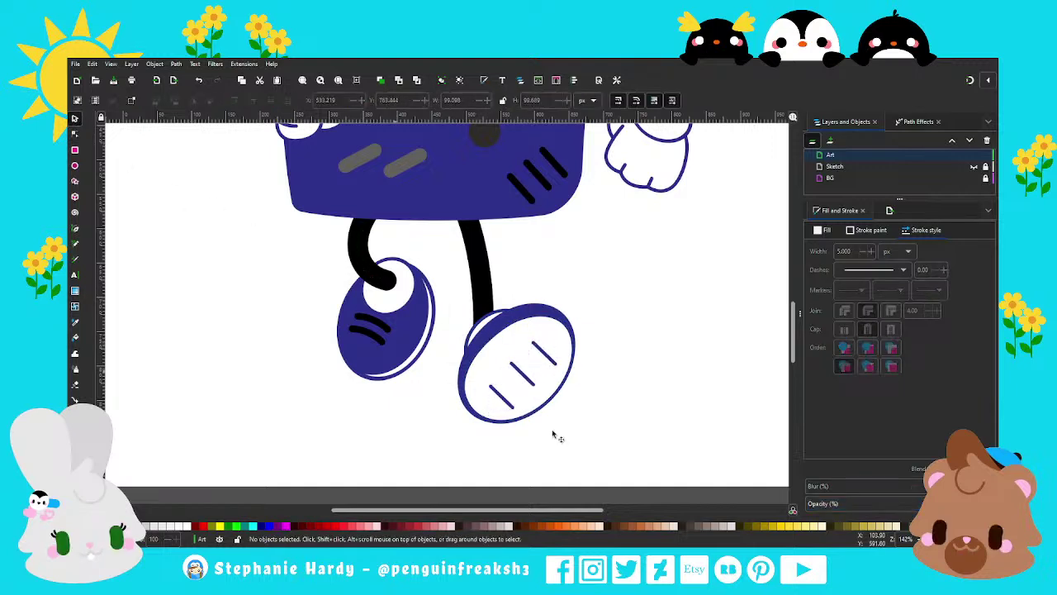
Step: Tweak the shoe outline's top-curve handle, undoing a trial nudge of its bottom node
scroll(566, 409, "down", 2, "ctrl")
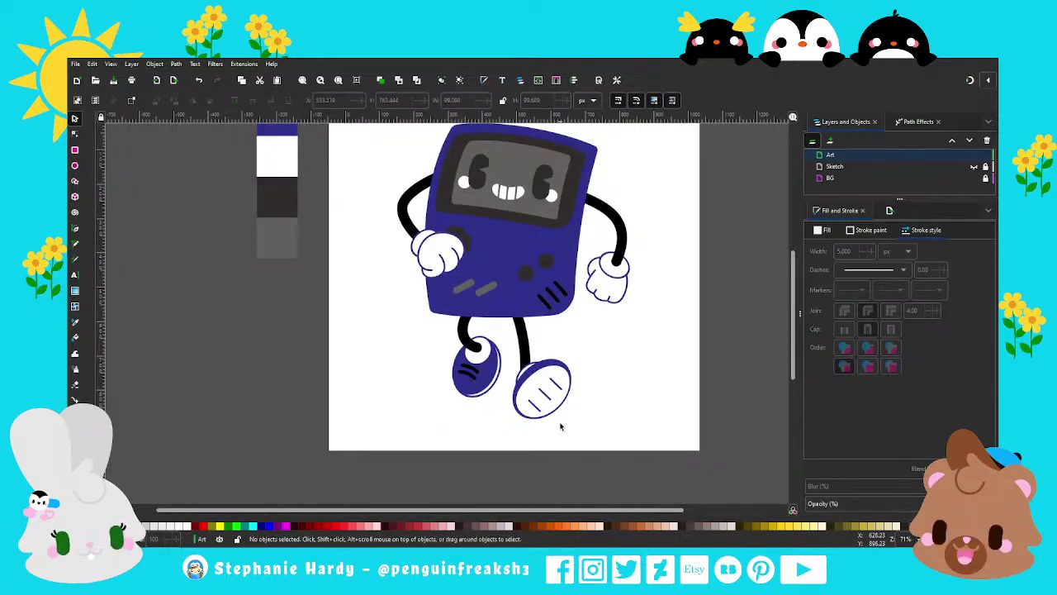
scroll(563, 426, "up", 3, "ctrl")
left_click(74, 134)
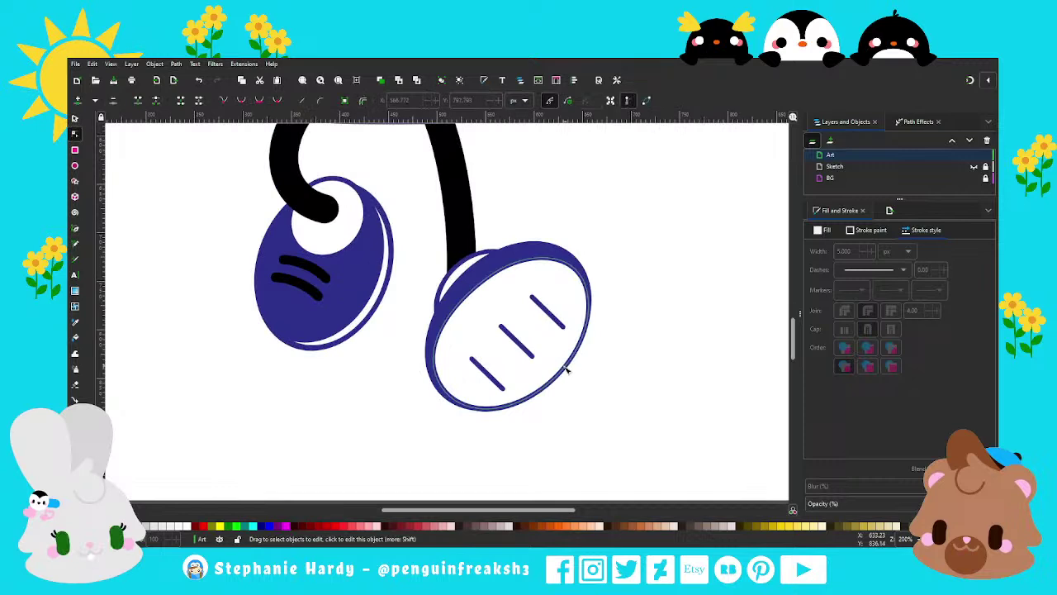
left_click(545, 397)
left_click(531, 395)
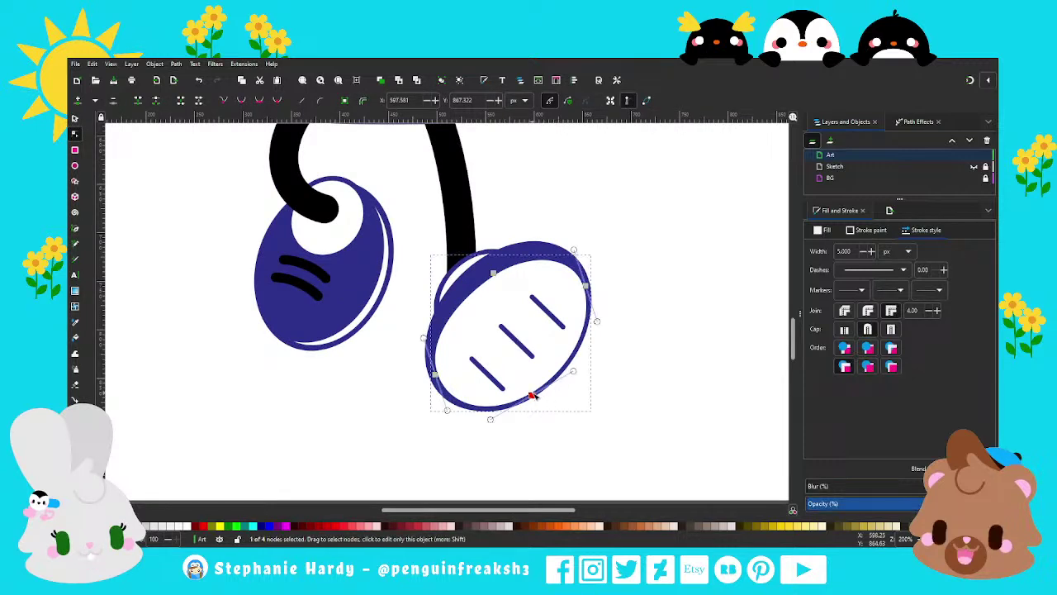
left_click_drag(532, 397, 529, 394)
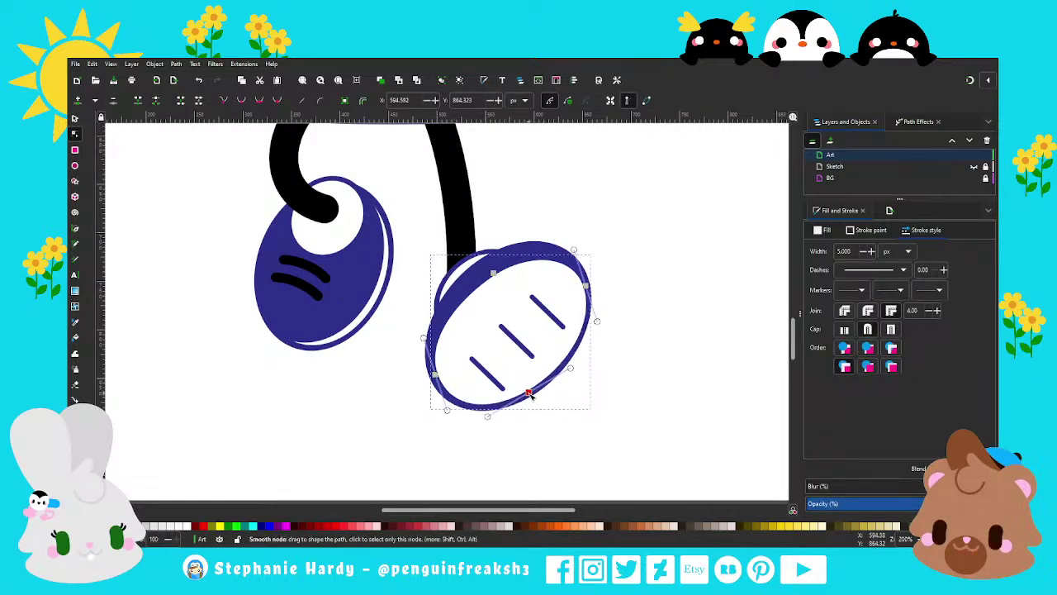
key("ctrl+z")
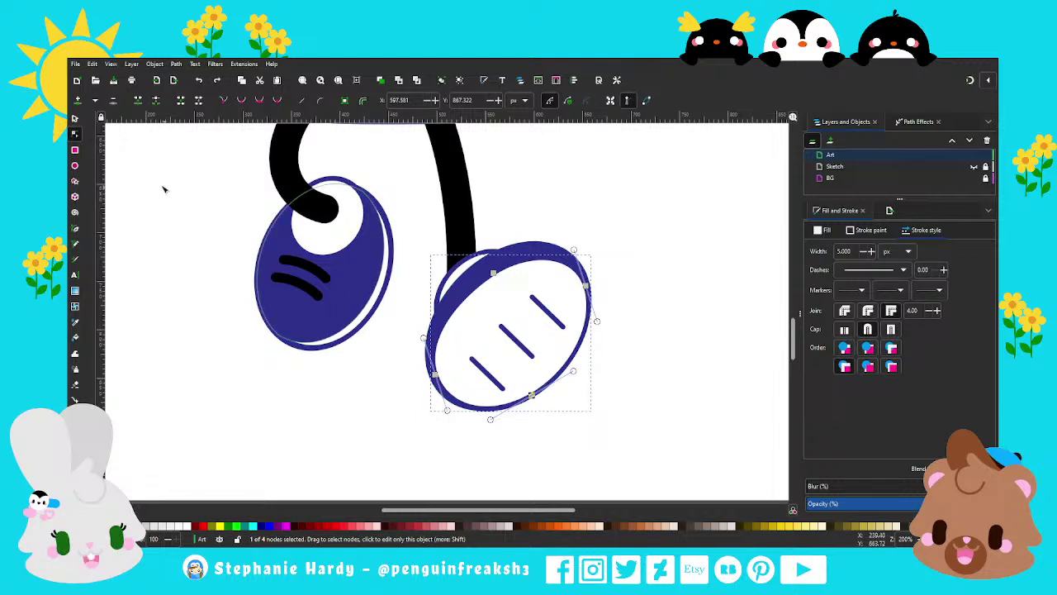
key("s")
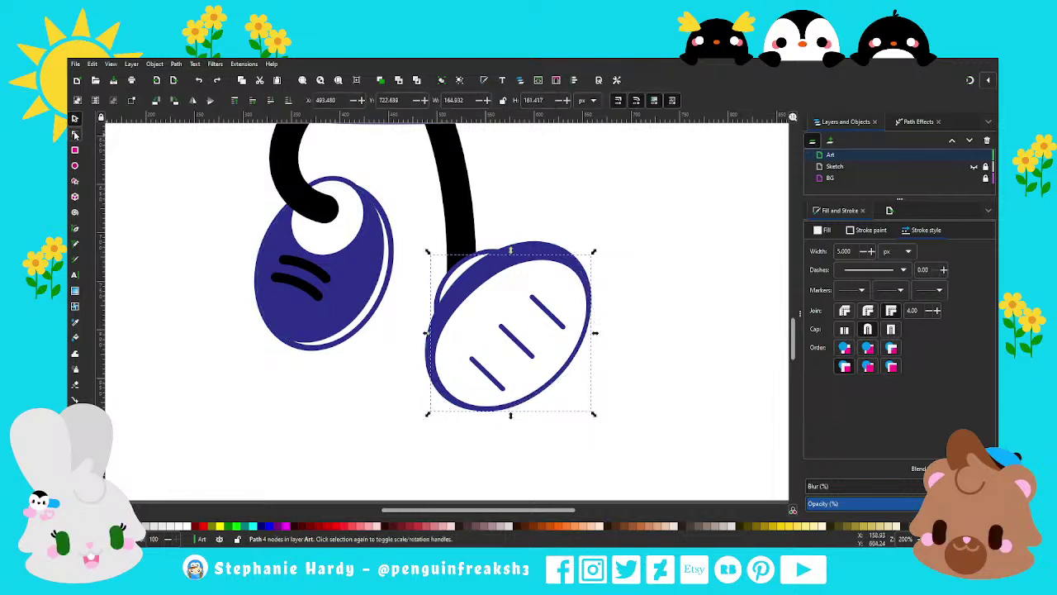
key("n")
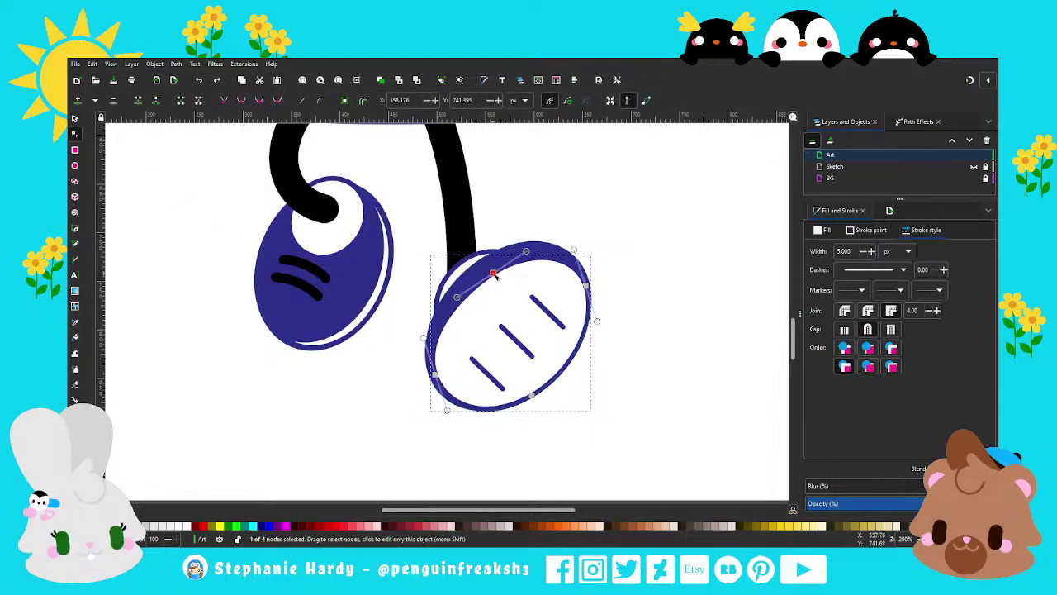
left_click(495, 275)
left_click_drag(523, 251, 527, 249)
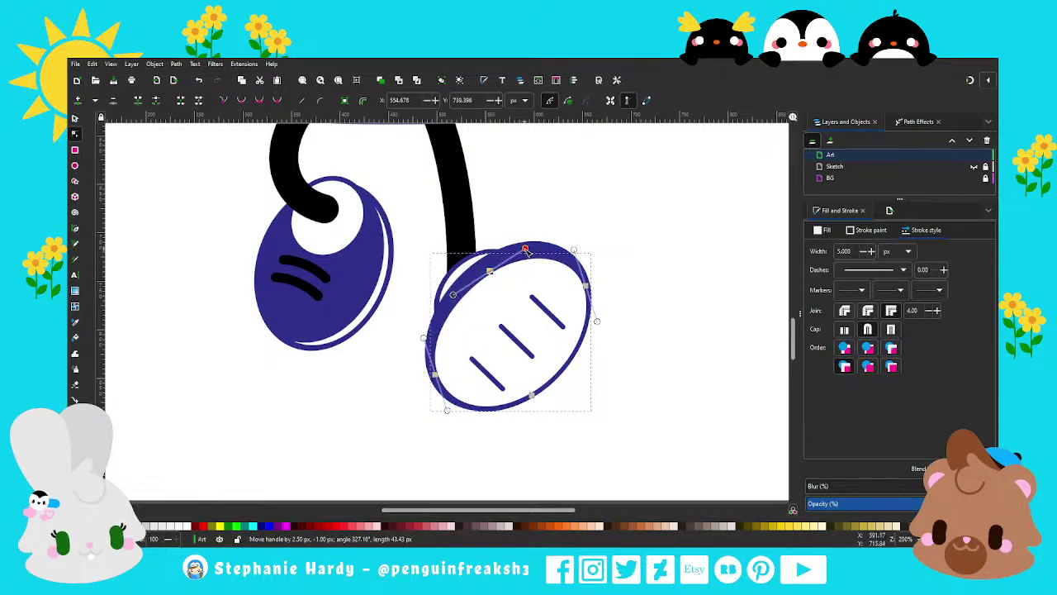
scroll(493, 308, "down", 1)
Step: Rotate the whole right foot clockwise
left_click(74, 118)
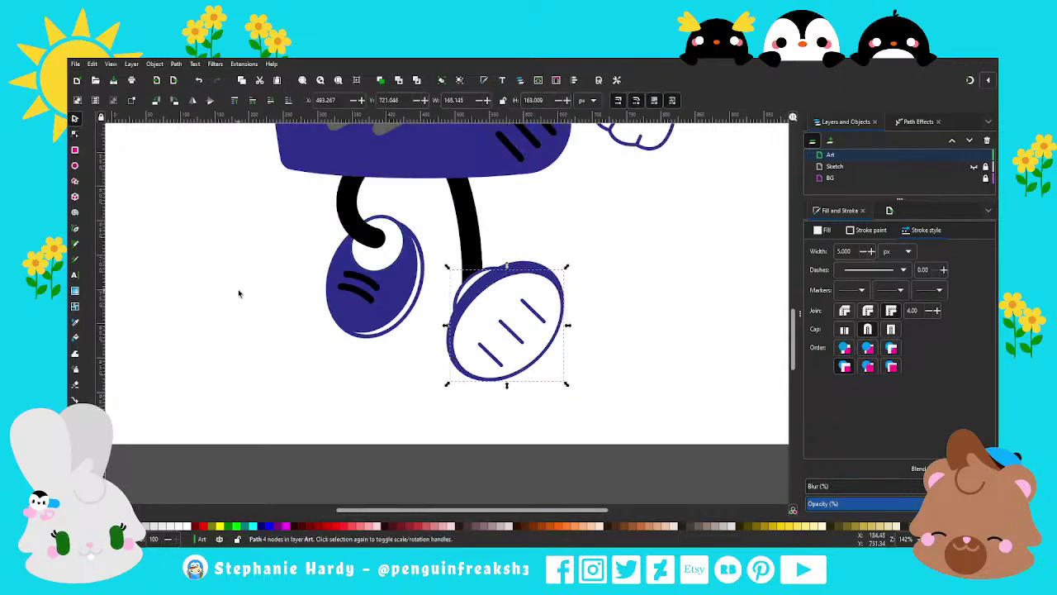
scroll(567, 432, "down", 1)
scroll(548, 441, "down", 1)
scroll(561, 442, "down", 1)
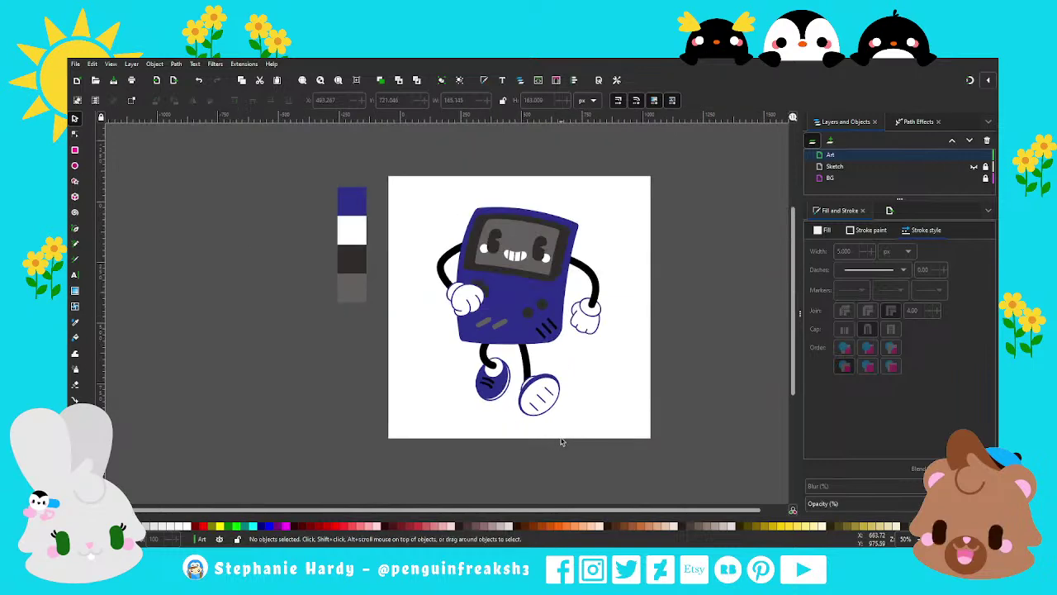
scroll(561, 442, "up", 1)
left_click_drag(600, 464, 496, 337)
left_click(536, 381)
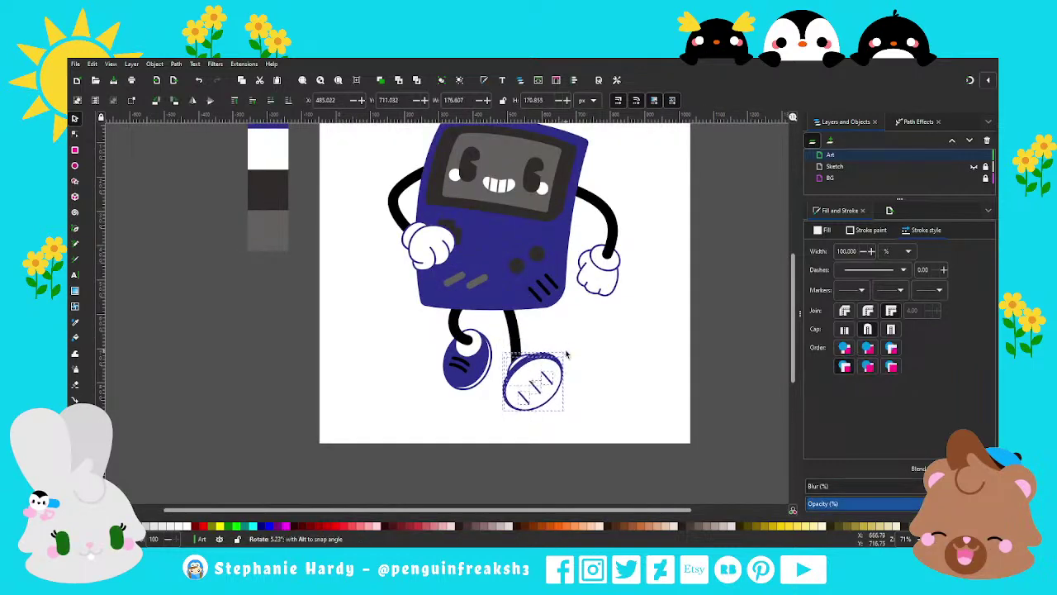
left_click_drag(565, 350, 546, 377)
left_click(552, 457)
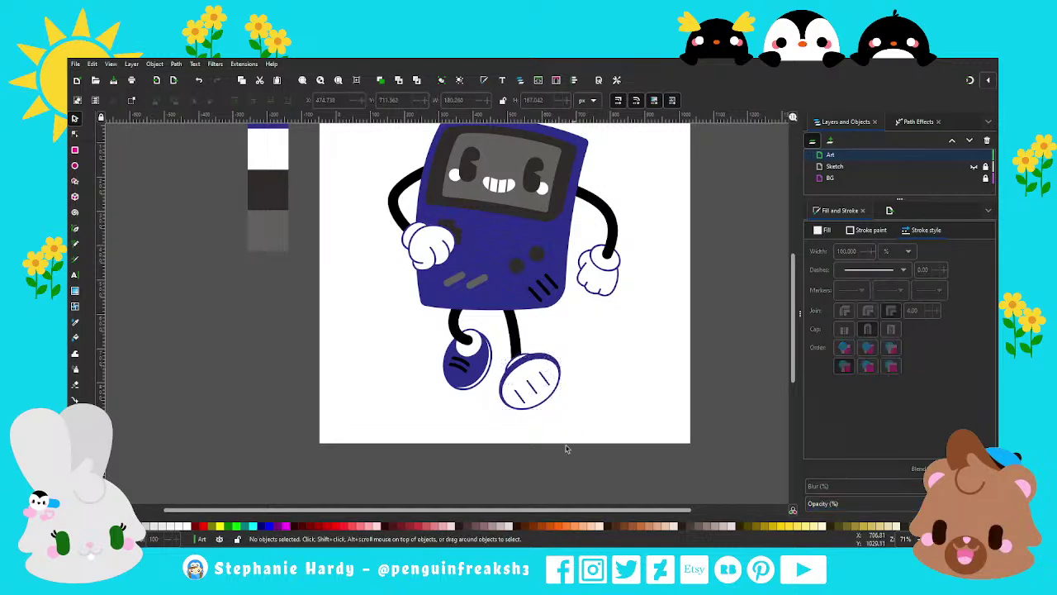
Step: Rotate the right foot more upright and nudge it up to meet the leg
left_click_drag(579, 446, 494, 339)
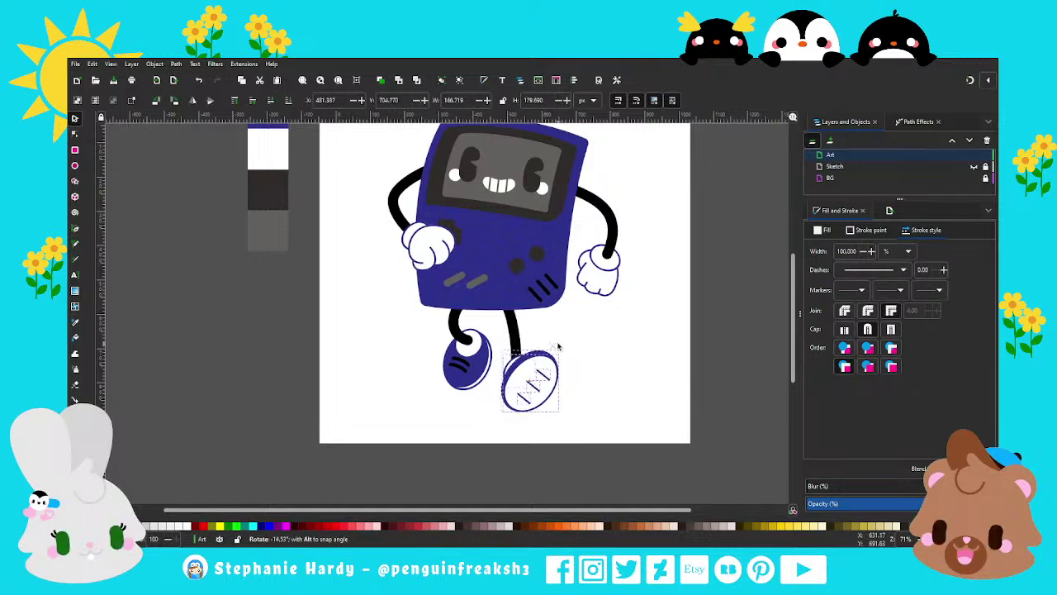
left_click_drag(563, 354, 554, 345)
left_click_drag(545, 390, 511, 369)
key("n")
left_click(519, 395)
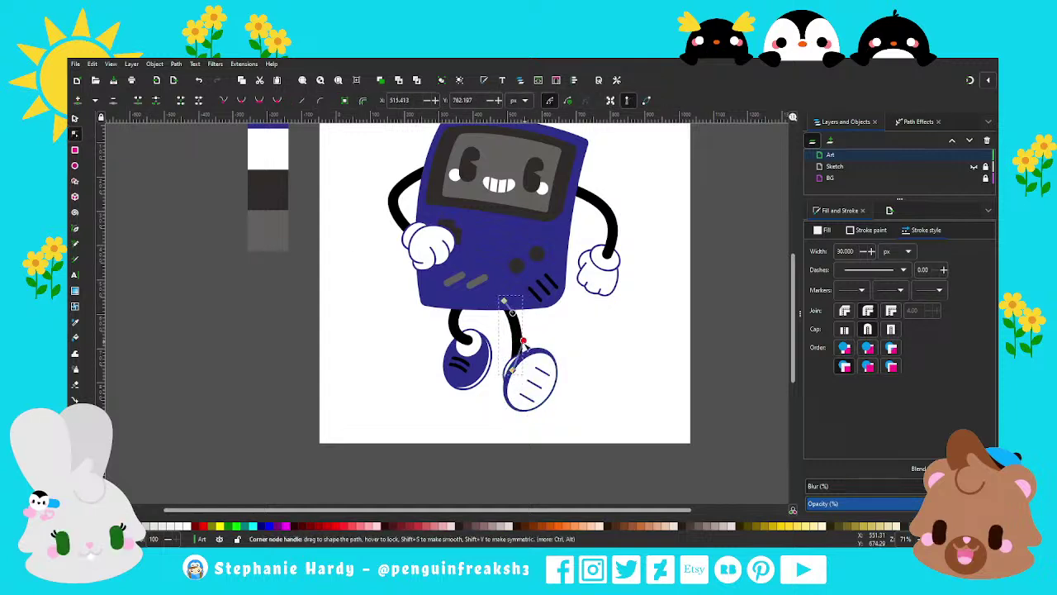
key("s")
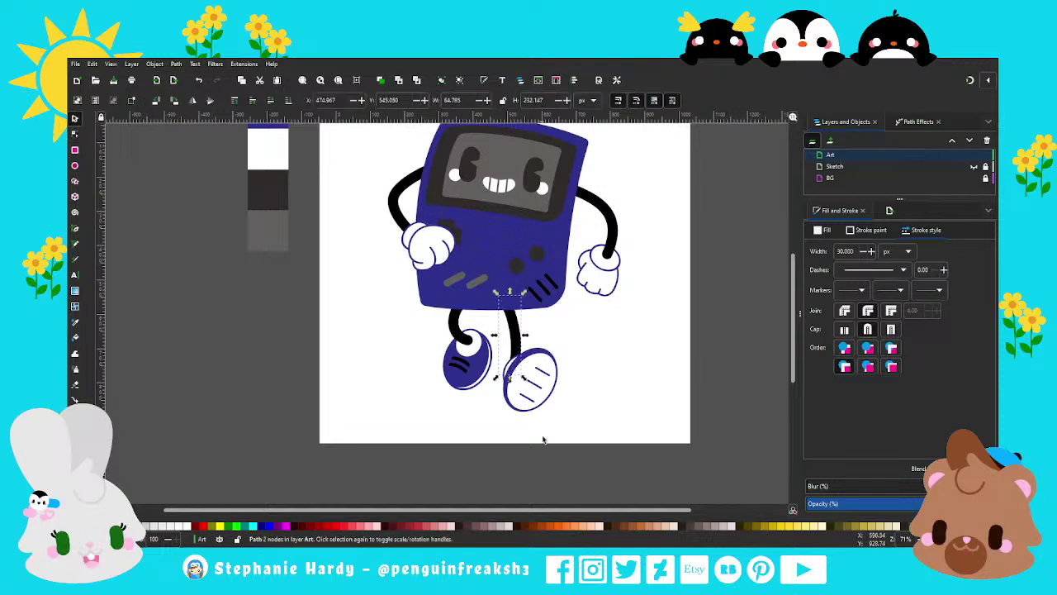
left_click_drag(598, 442, 494, 334)
left_click_drag(530, 394, 535, 392)
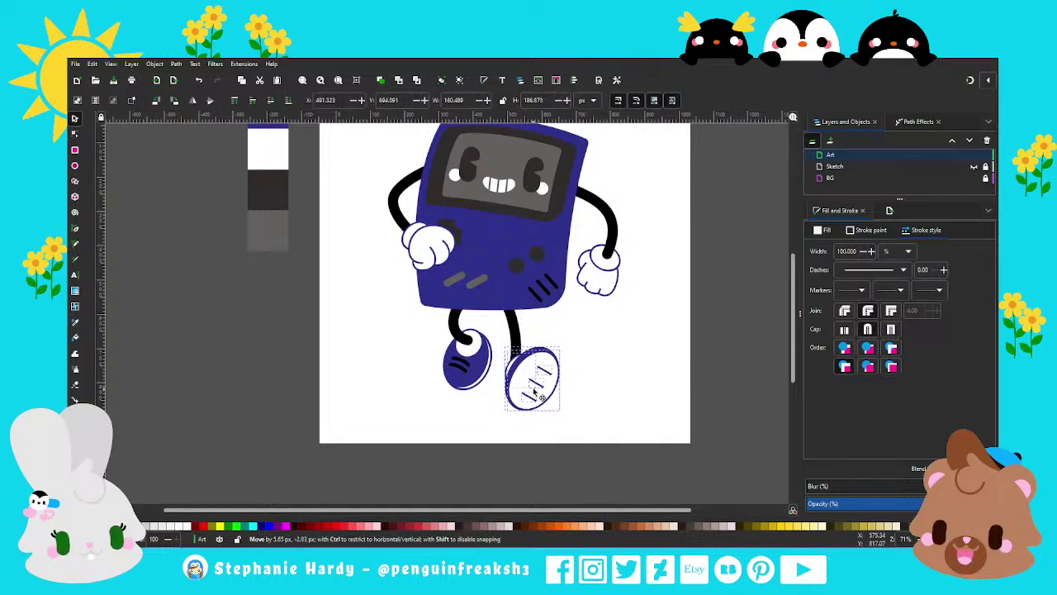
left_click(531, 465)
Step: Tilt the right foot about 7 degrees further
scroll(570, 436, "down", 1)
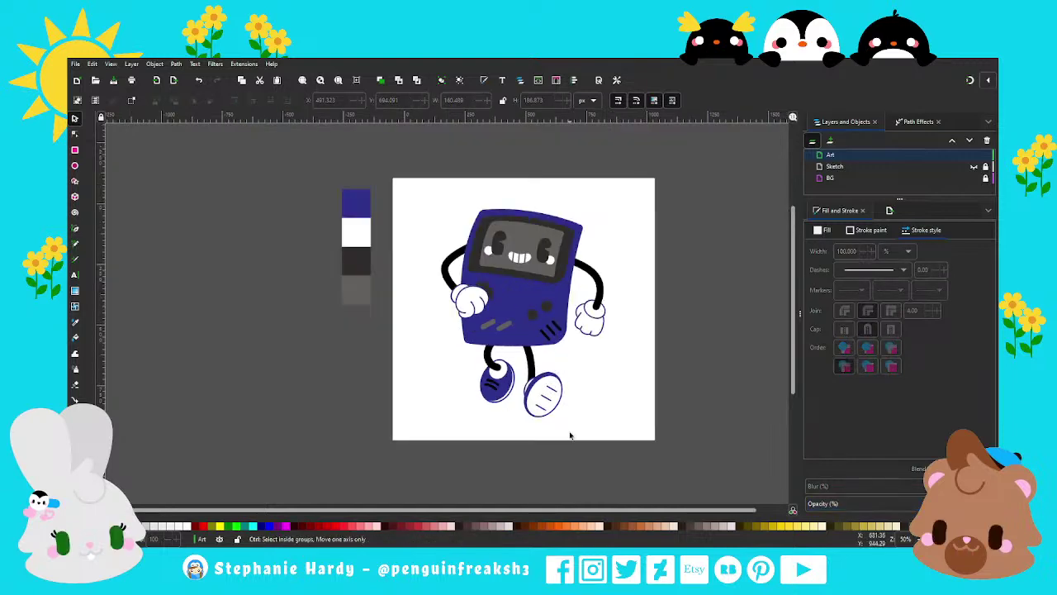
scroll(539, 451, "up", 1)
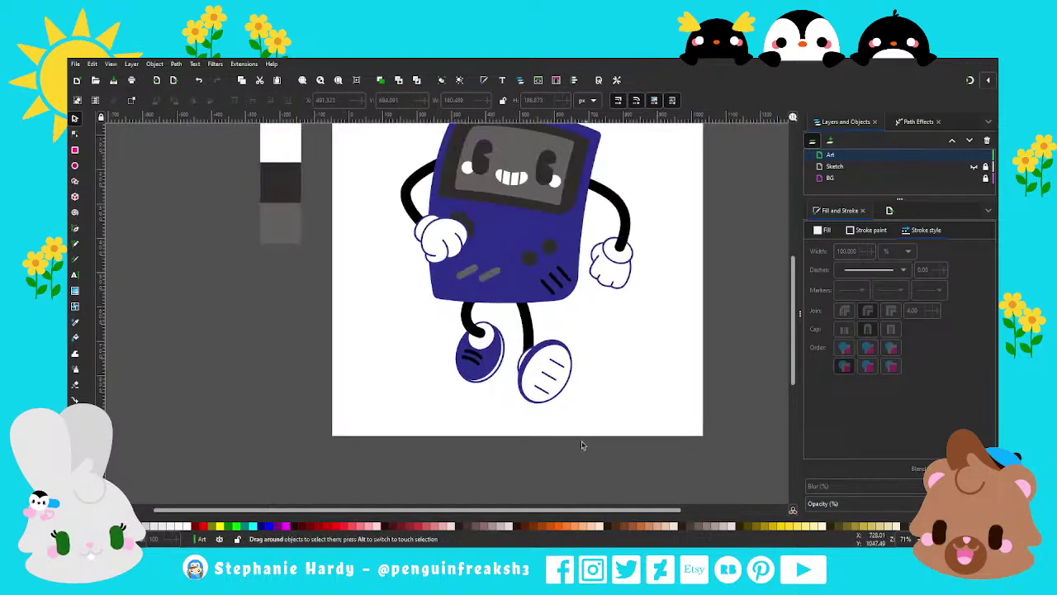
left_click_drag(508, 332, 508, 332)
left_click_drag(572, 339, 576, 344)
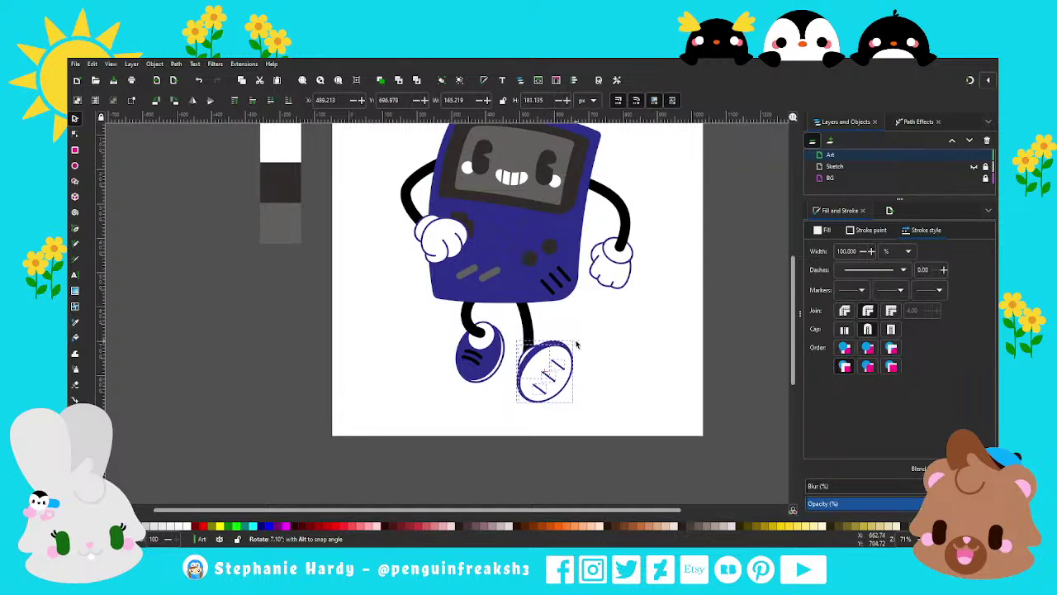
left_click(546, 450)
scroll(543, 454, "down", 1)
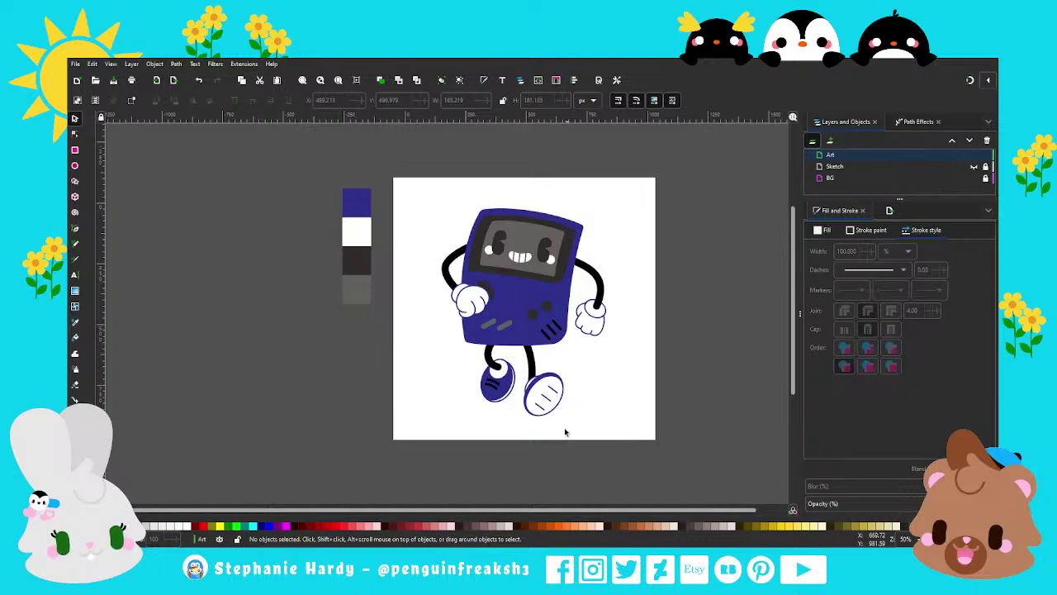
Step: Squash the right shoe outline to about 93% of its height
scroll(552, 416, "up", 2, "ctrl")
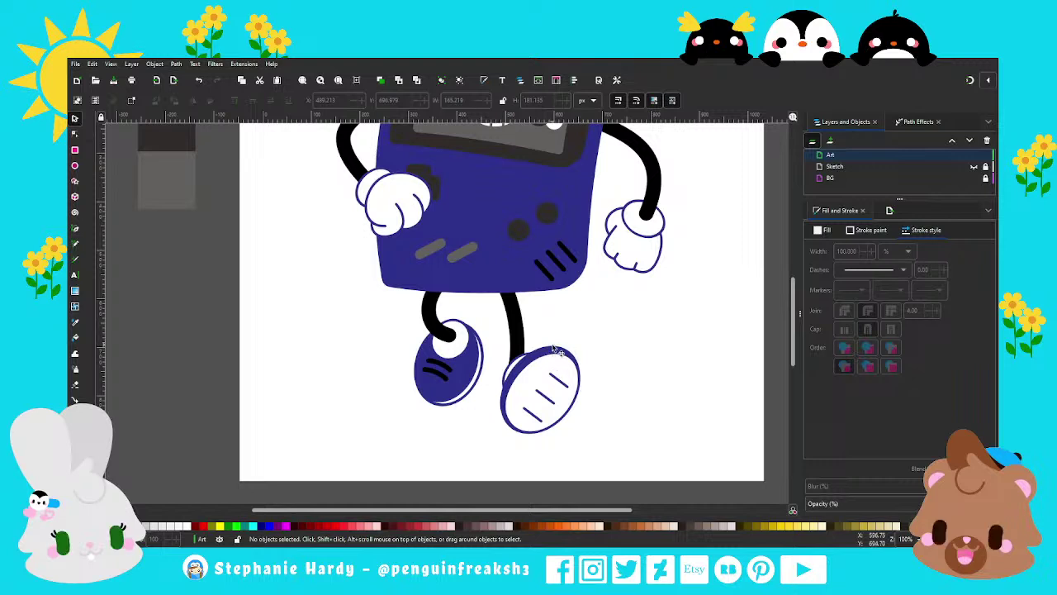
left_click(555, 351)
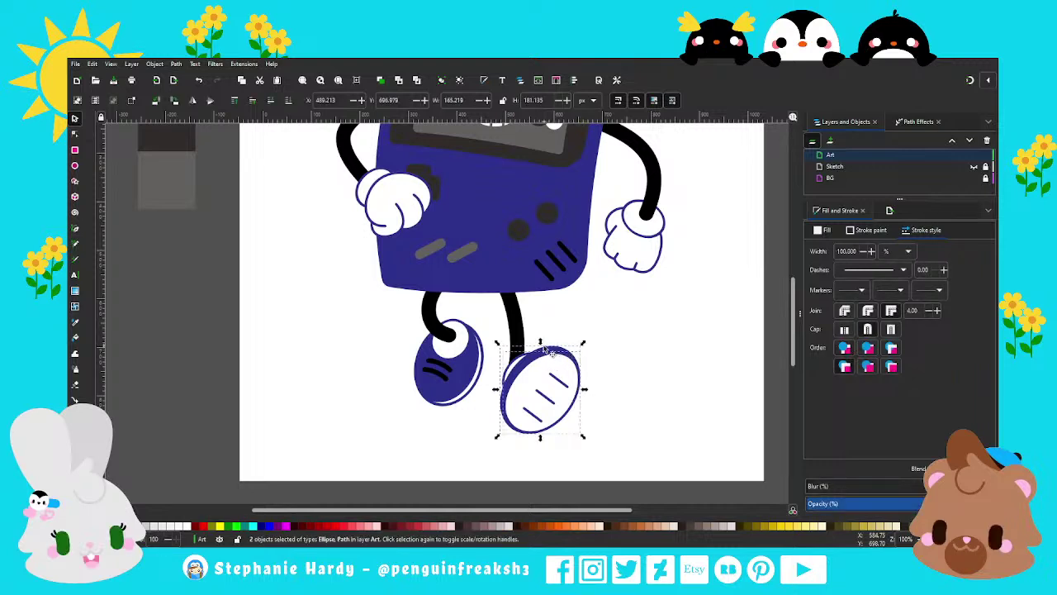
left_click_drag(540, 341, 541, 355)
Step: Move the right shoe outline and sole lines up about 8 px
mouse_move(597, 457)
left_mouse_down()
mouse_move(510, 366)
mouse_move(559, 388)
left_mouse_up()
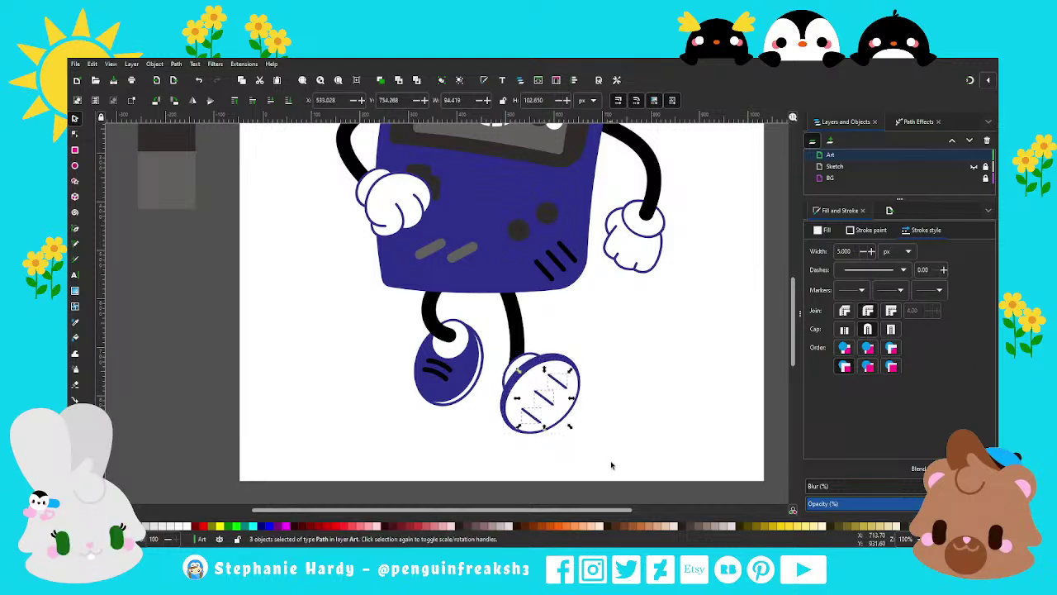
left_click_drag(620, 466, 494, 349)
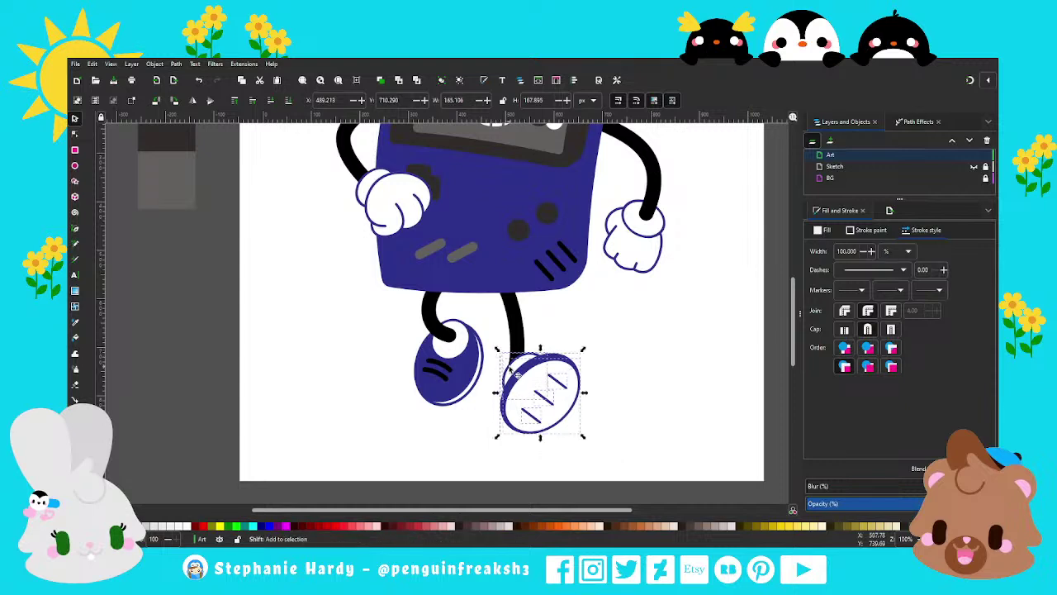
left_click_drag(554, 376, 554, 369)
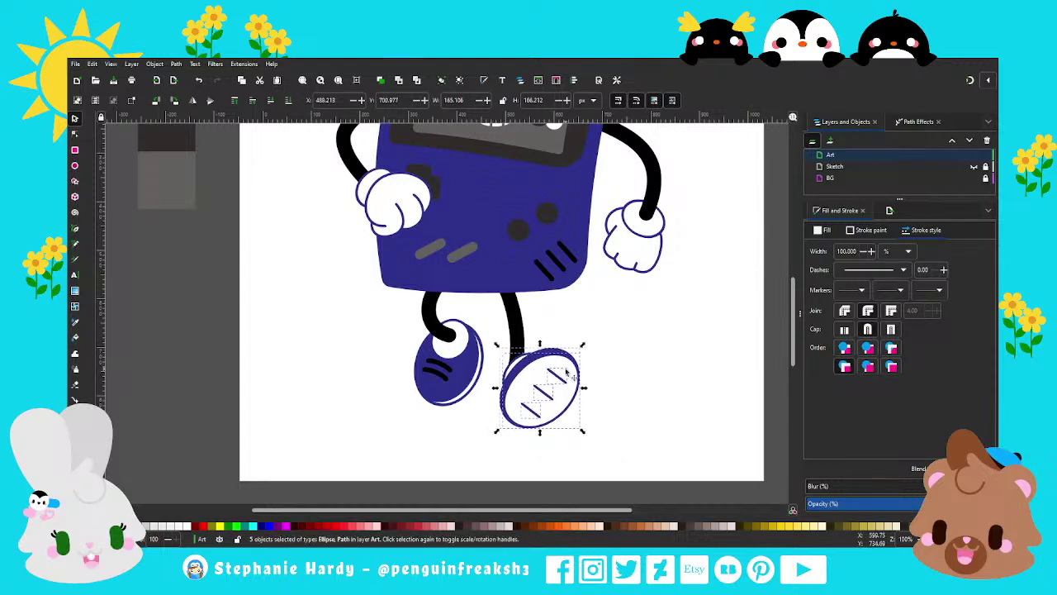
left_click(569, 417)
scroll(567, 411, "down", 1)
left_click(569, 416)
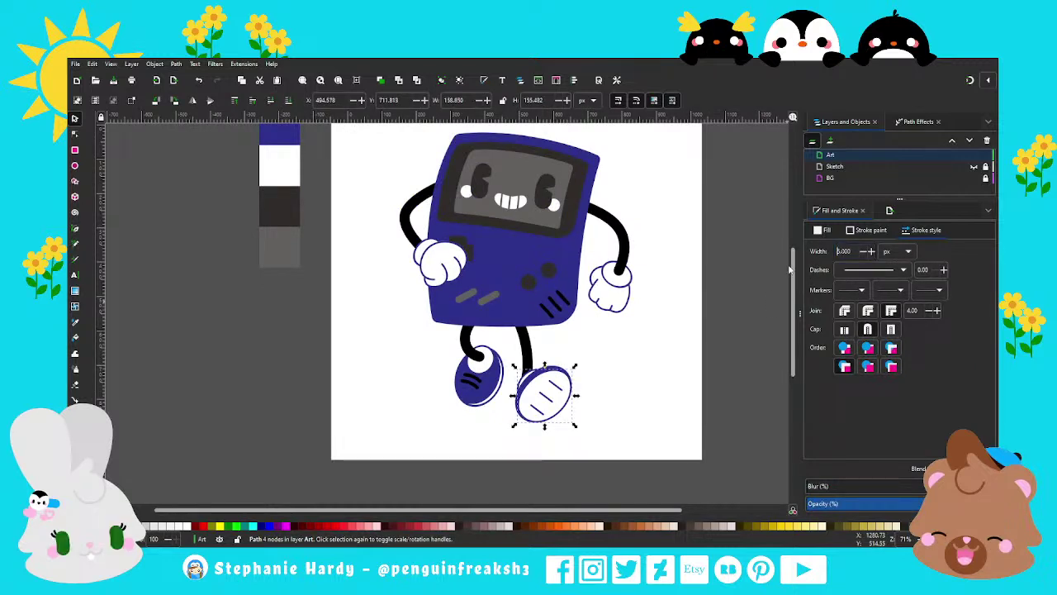
Step: Rotate the whole right shoe a little further
left_click(636, 425)
scroll(574, 427, "down", 1)
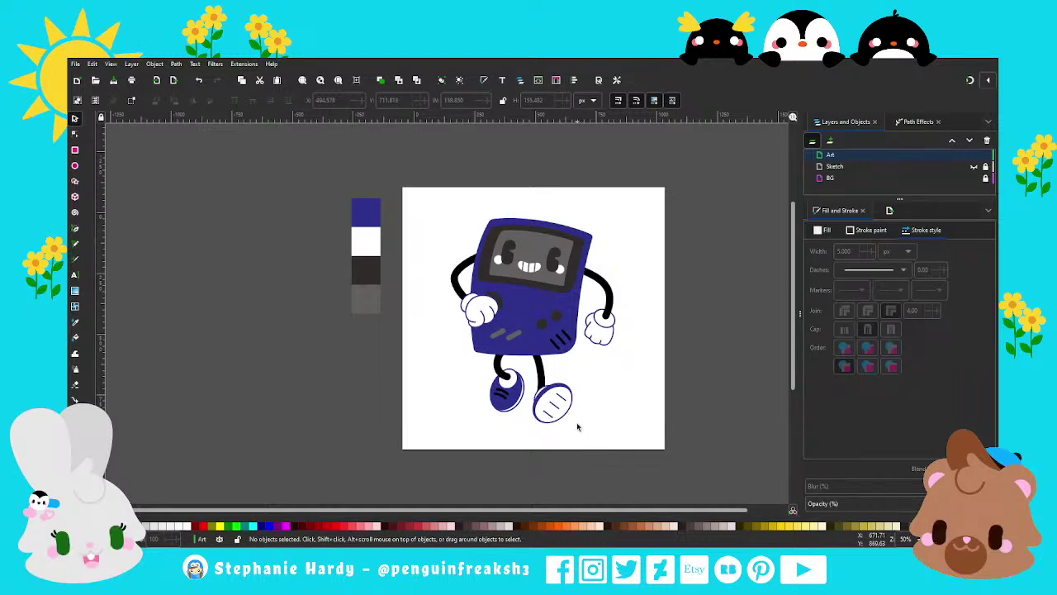
scroll(577, 427, "up", 1)
left_click_drag(603, 466, 507, 357)
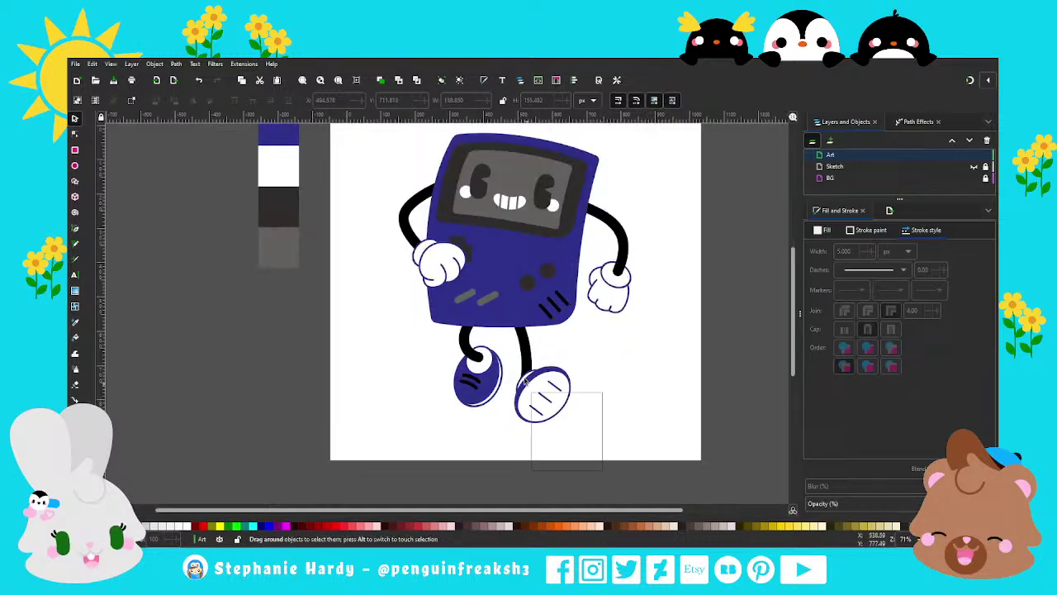
left_click(570, 372)
left_click_drag(573, 362, 578, 369)
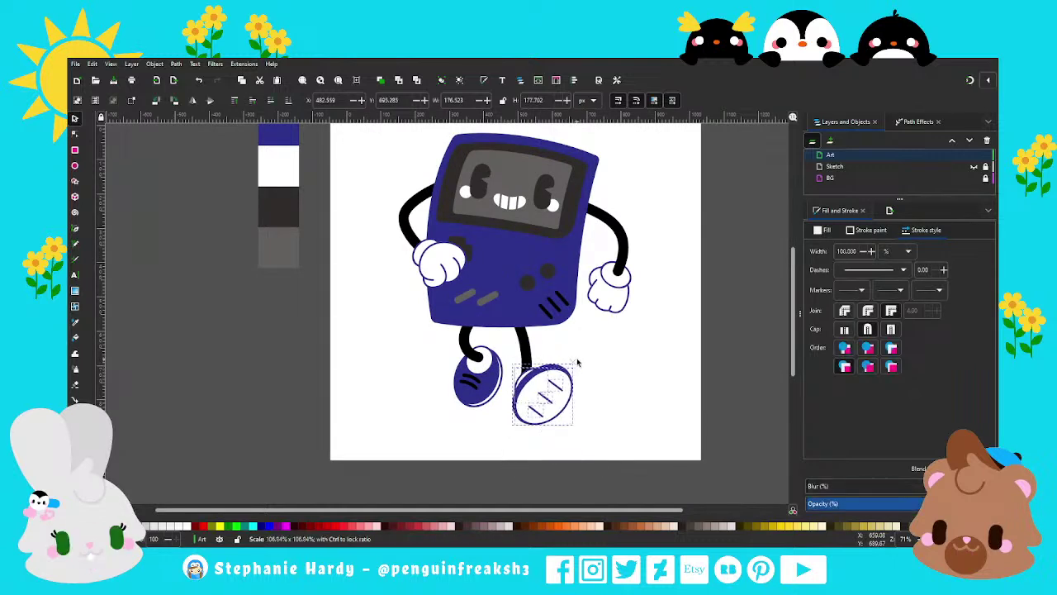
key("Escape")
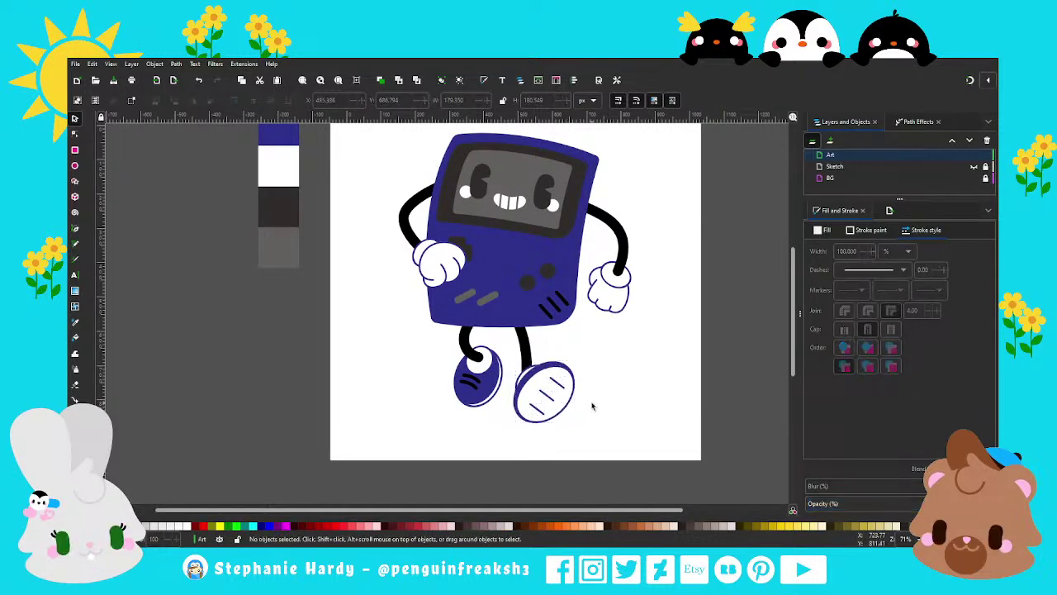
Step: Give the left shoe ellipse a 5 px stroke width
left_click_drag(588, 452, 523, 377)
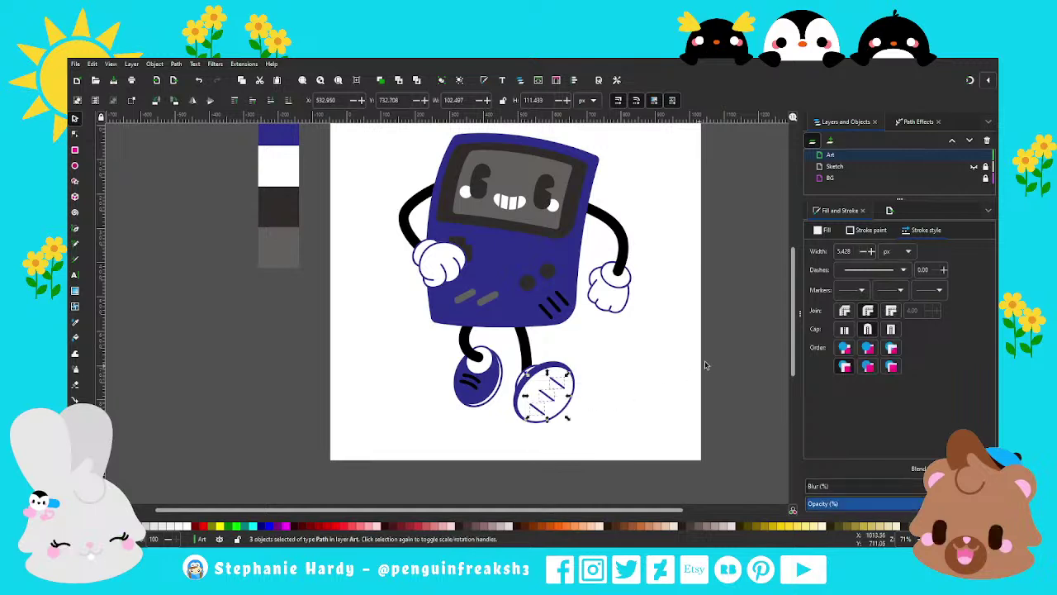
left_click_drag(854, 252, 824, 254)
type("5.000")
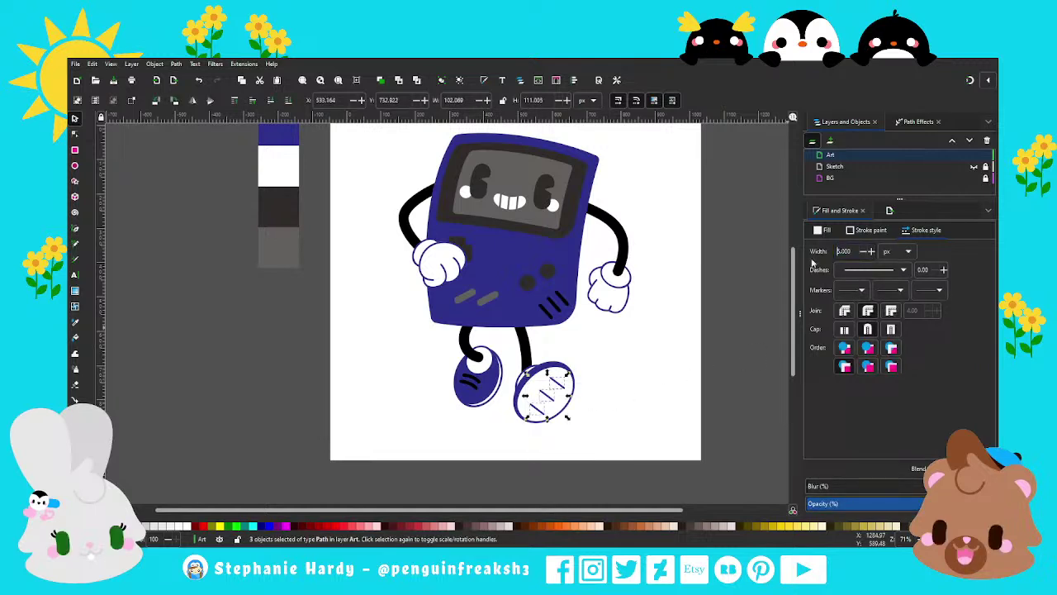
left_click(570, 419)
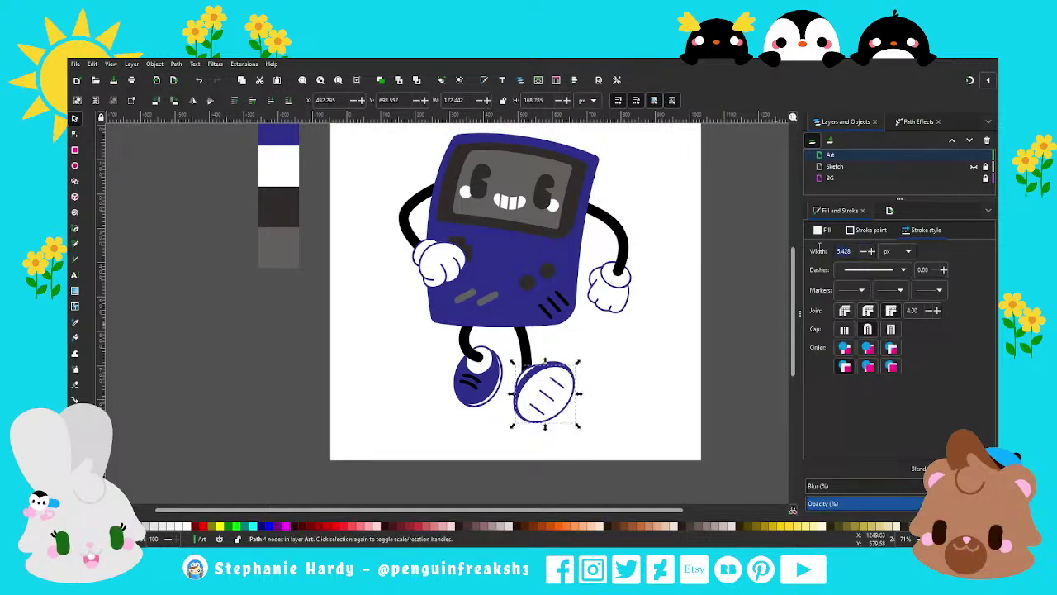
left_click(524, 382)
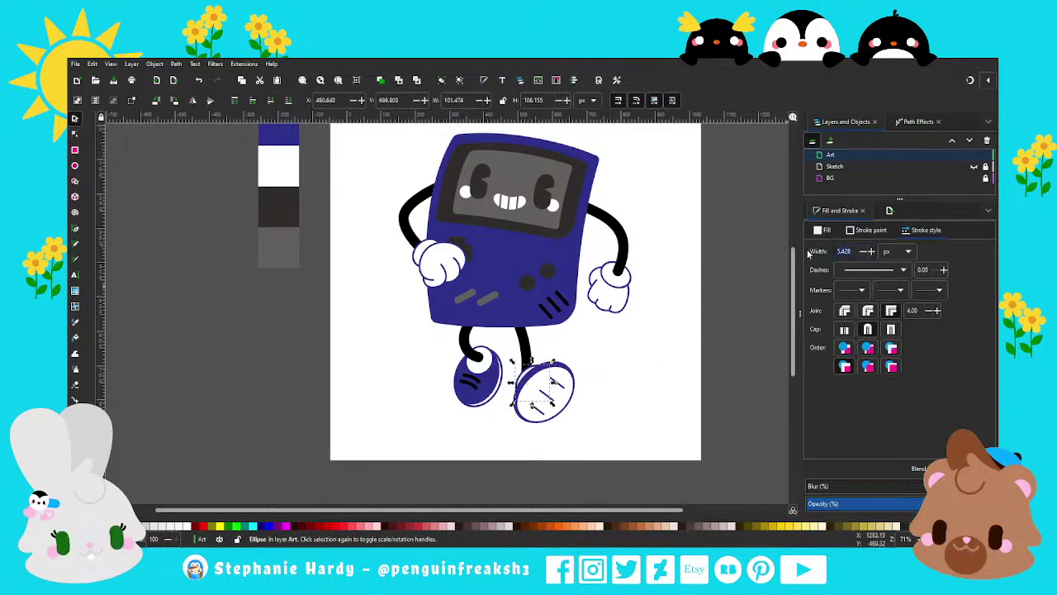
left_click(489, 378)
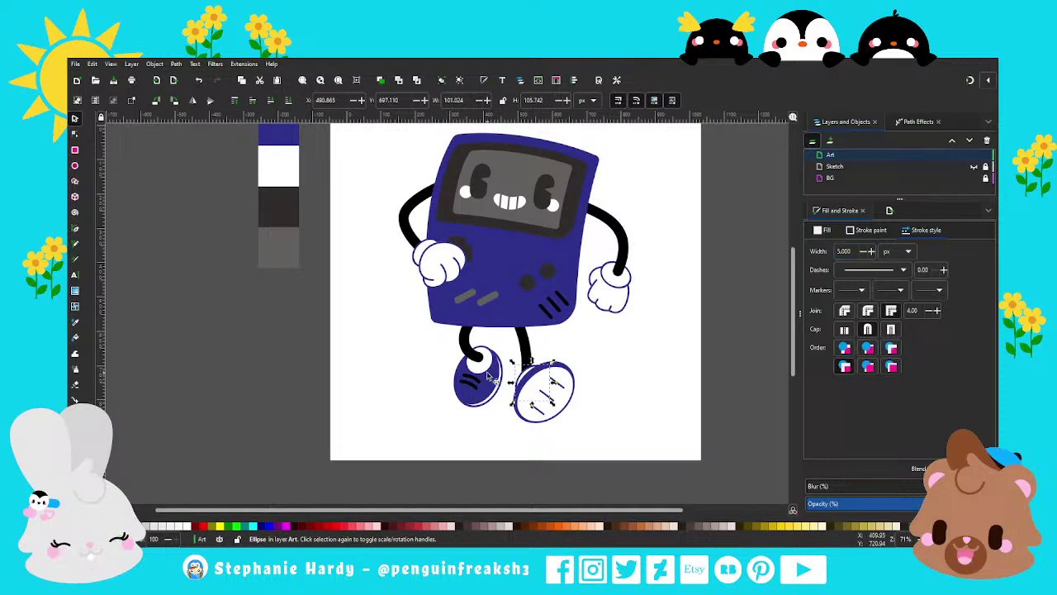
left_click(495, 440)
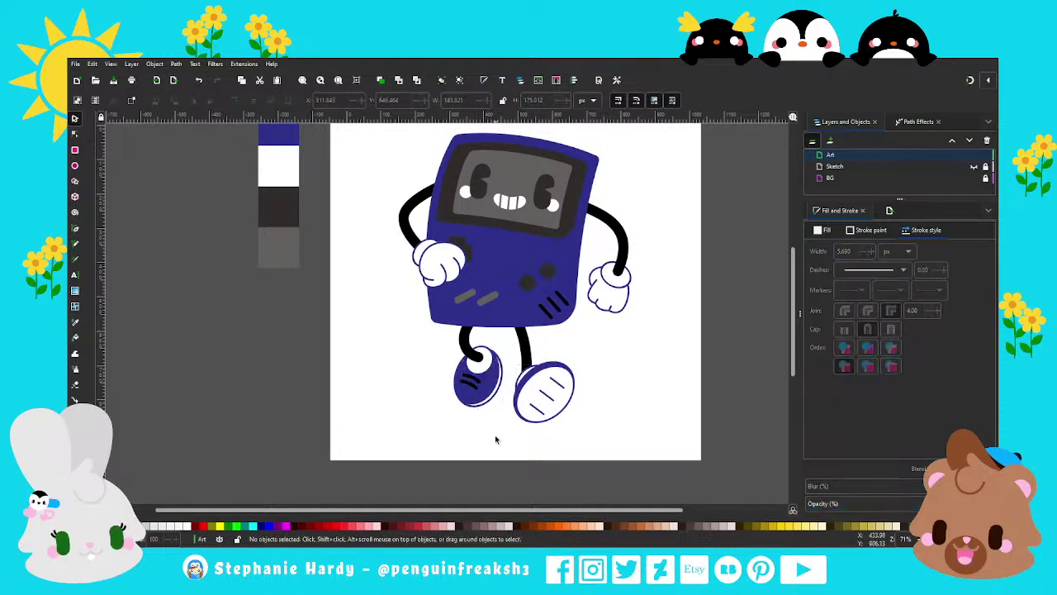
left_click(491, 405)
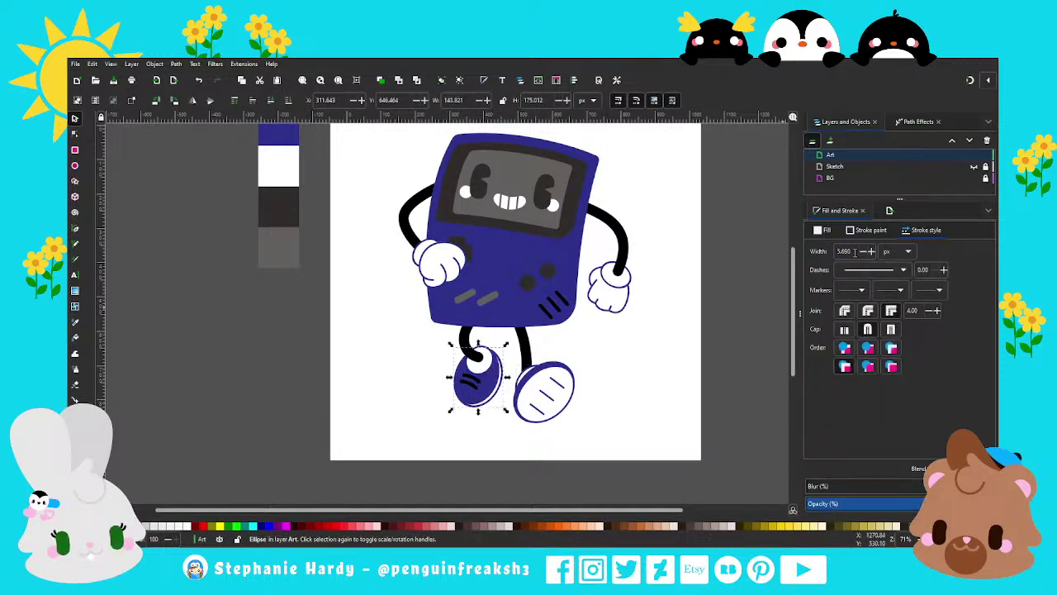
left_click(855, 251)
type("5")
key("Return")
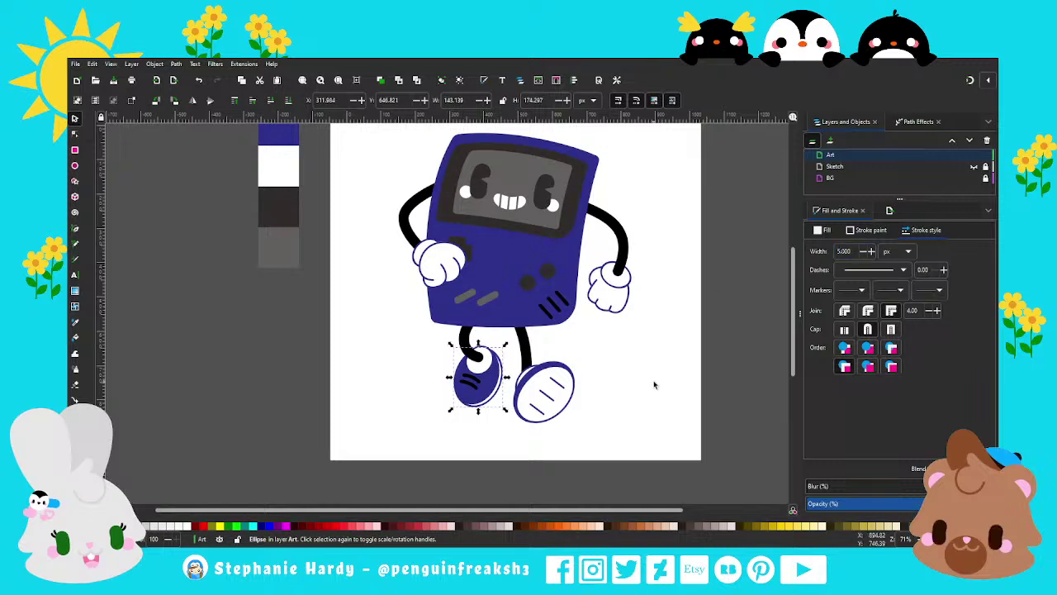
left_click(637, 383)
scroll(637, 382, "down", 1)
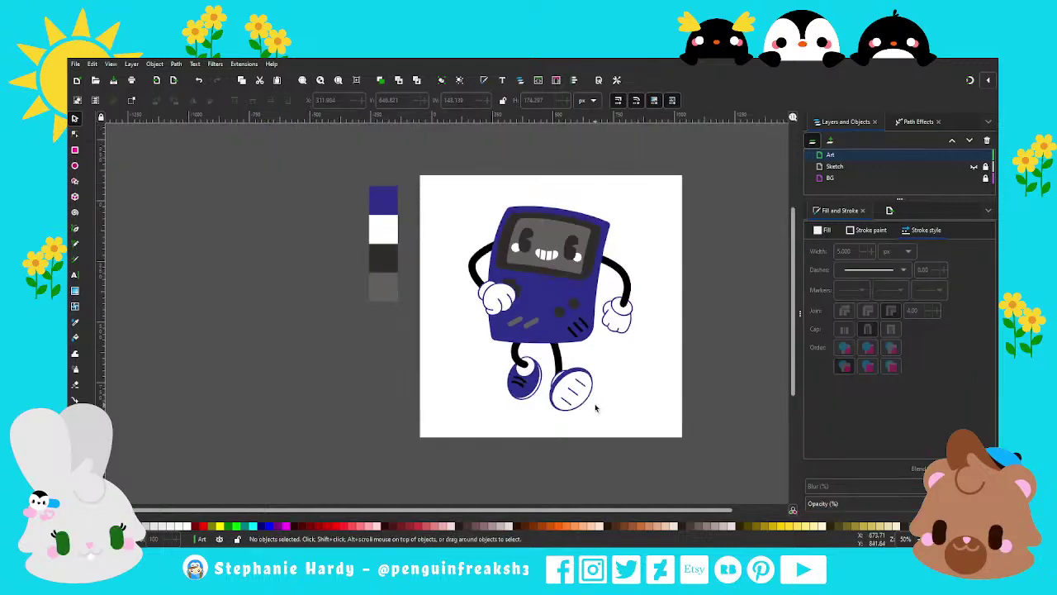
Step: Tilt the right shoe slightly
scroll(574, 376, "up", 1)
scroll(521, 417, "down", 1)
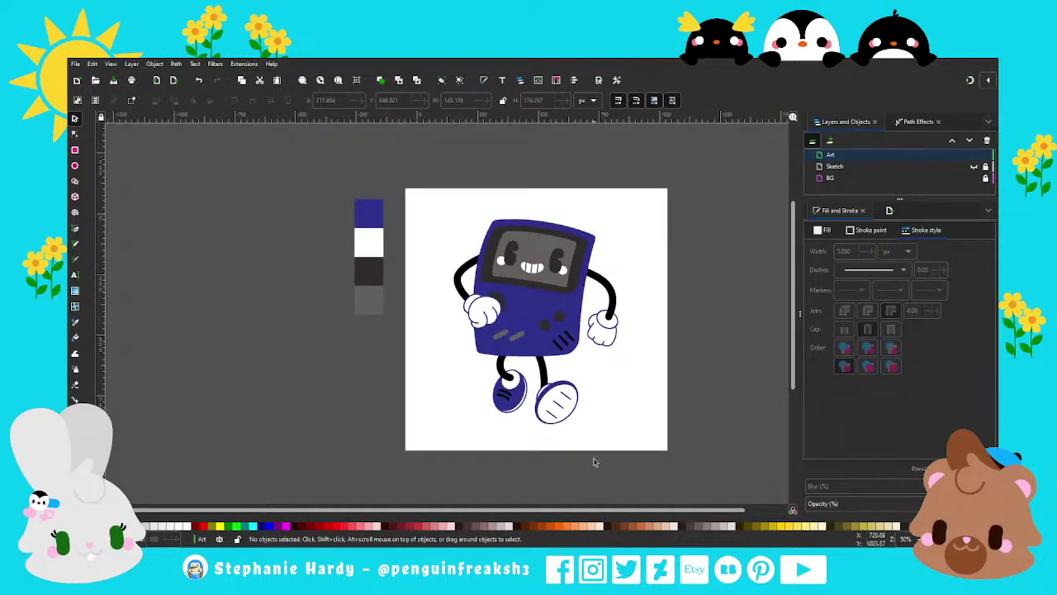
mouse_move(594, 461)
left_mouse_down()
mouse_move(533, 376)
mouse_move(584, 383)
left_mouse_up()
left_click(557, 402)
left_click(590, 453)
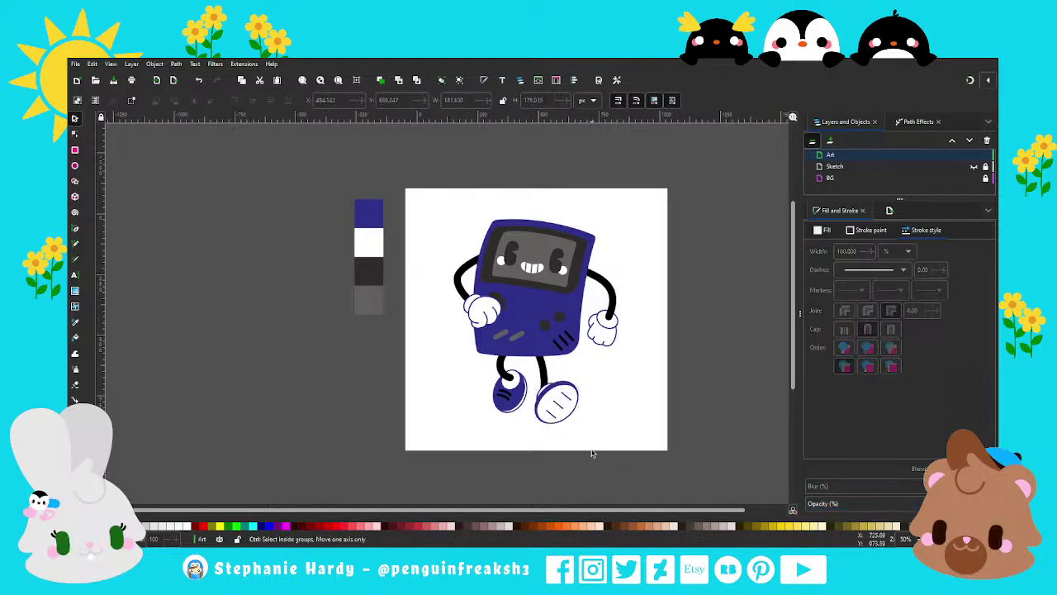
scroll(594, 452, "down", 1, "ctrl")
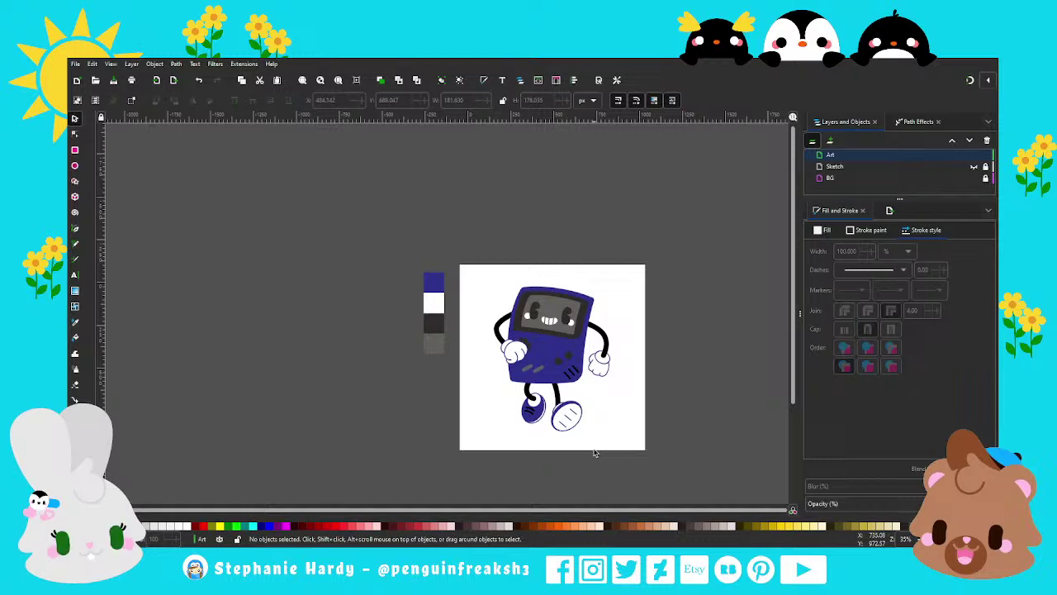
scroll(594, 428, "up", 1)
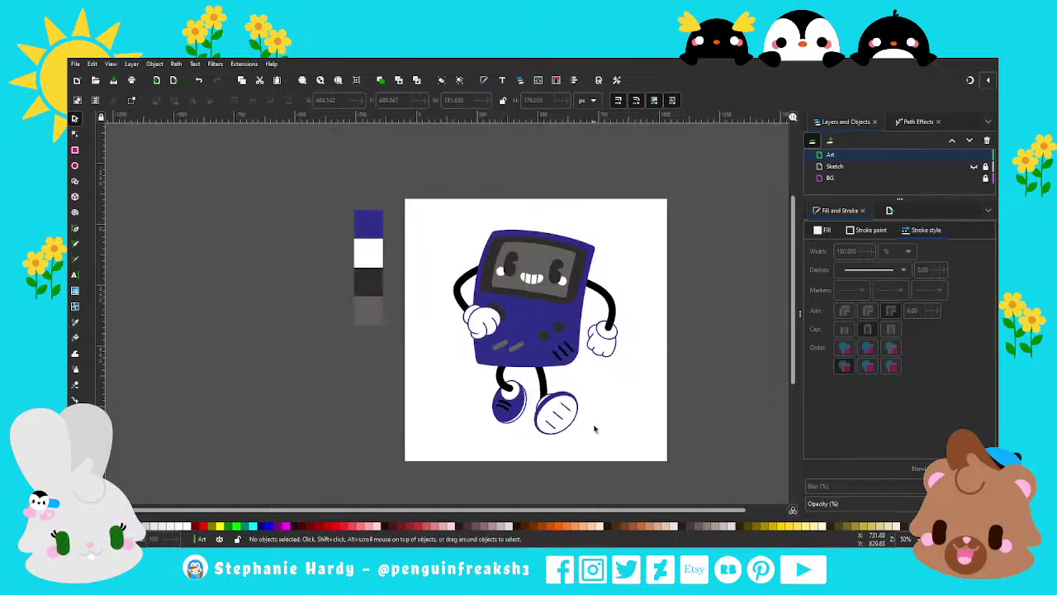
Step: Enlarge all the artwork to about 105% and nudge it up slightly
left_click_drag(638, 475, 444, 215)
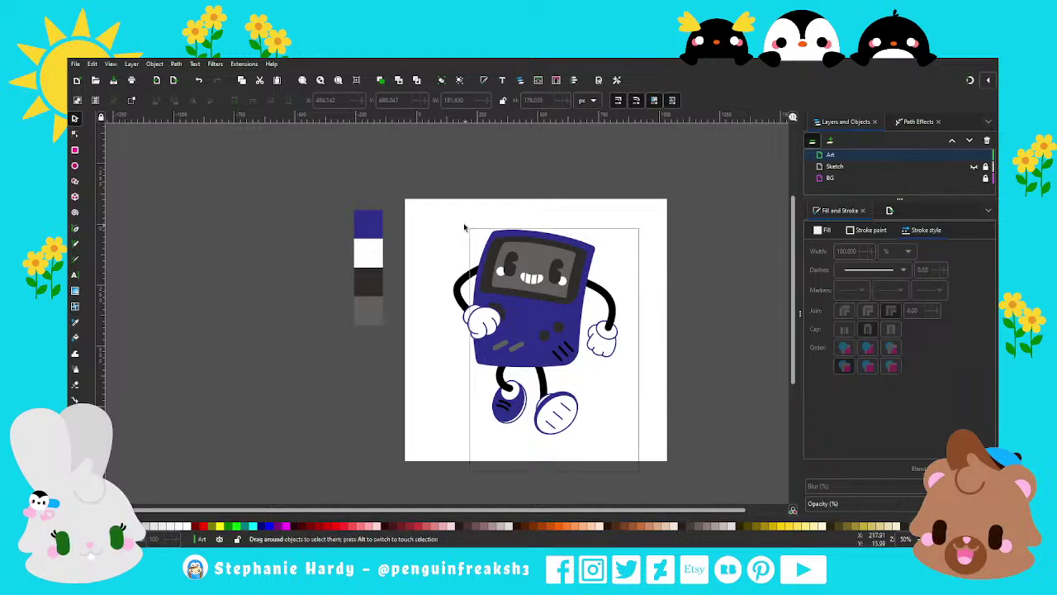
left_click_drag(618, 233, 633, 217)
left_click_drag(575, 315, 577, 313)
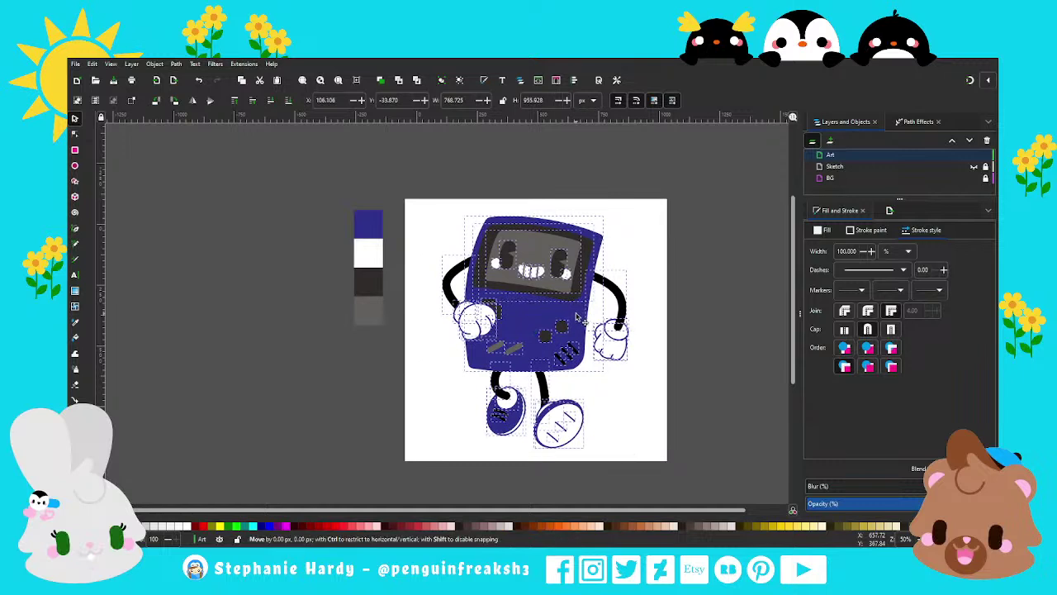
left_click(634, 325)
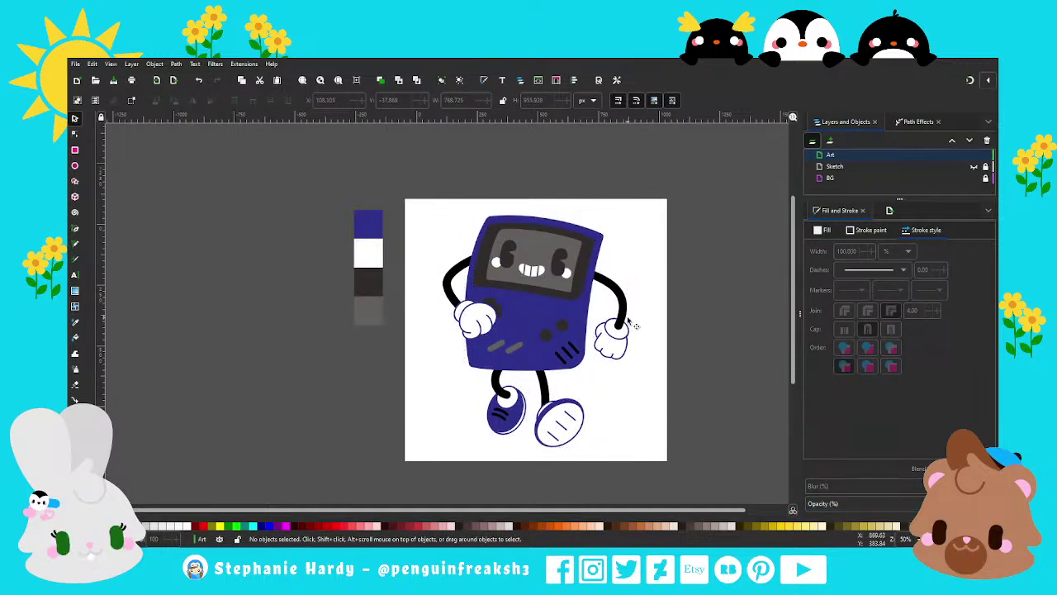
Step: Fill both white face circles with the body's blue
scroll(533, 285, "up", 1, "ctrl")
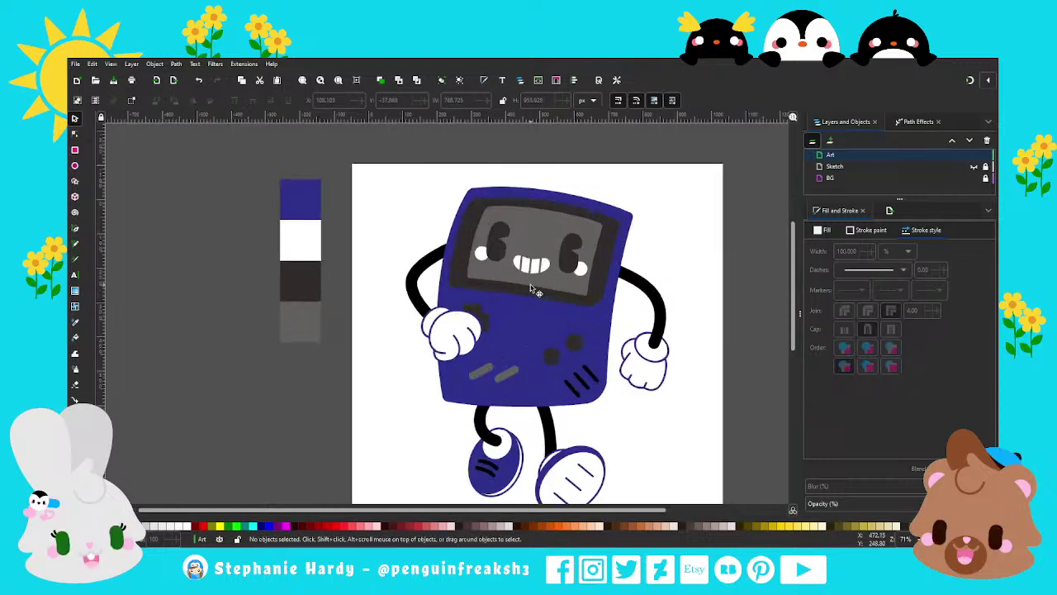
left_click(480, 256)
left_click(584, 278, "shift")
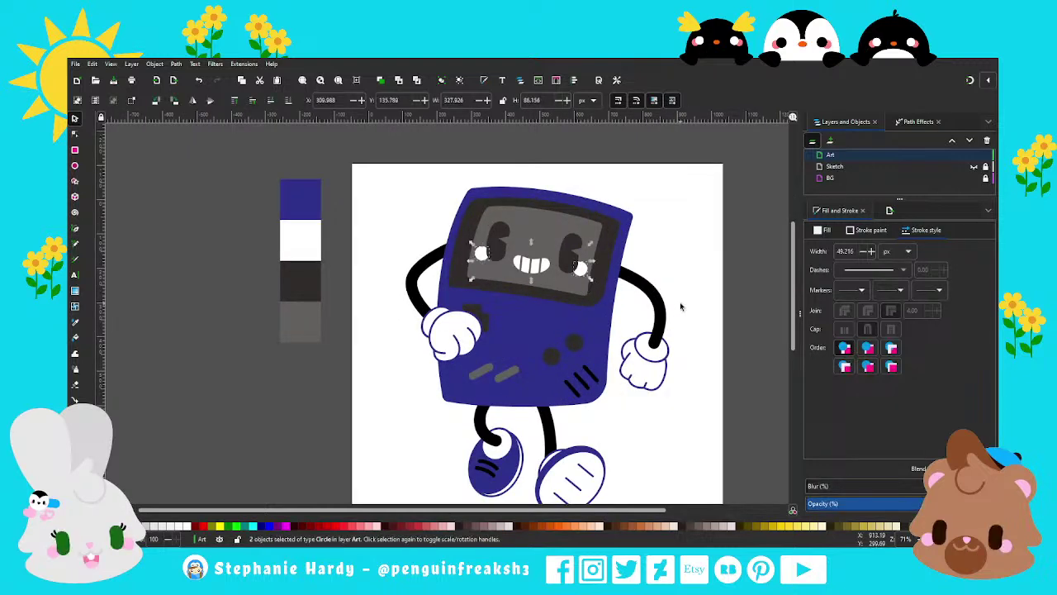
left_click(882, 231)
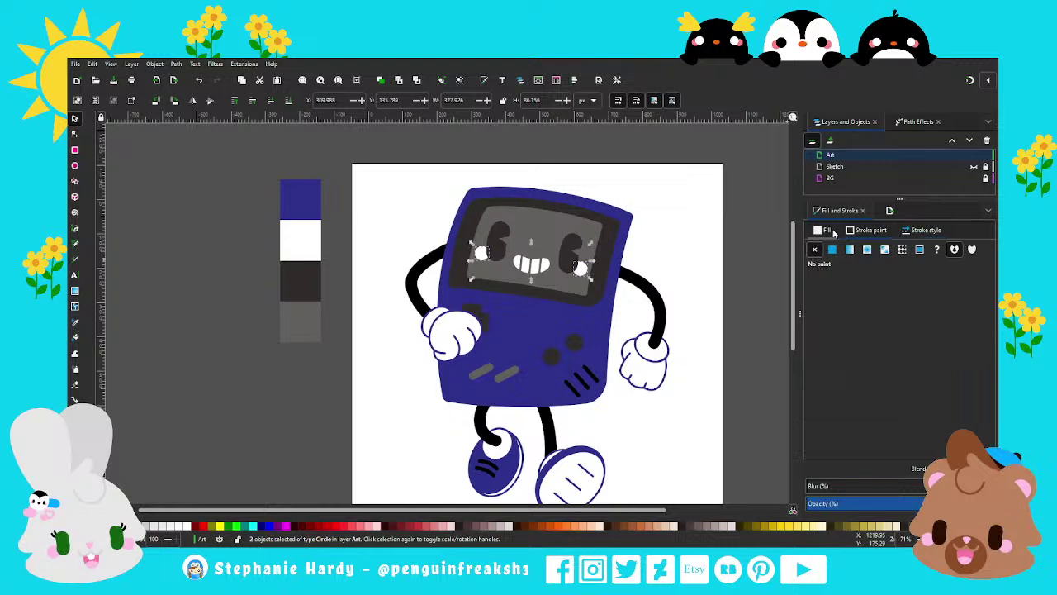
left_click(830, 233)
left_click(836, 448)
left_click(593, 320)
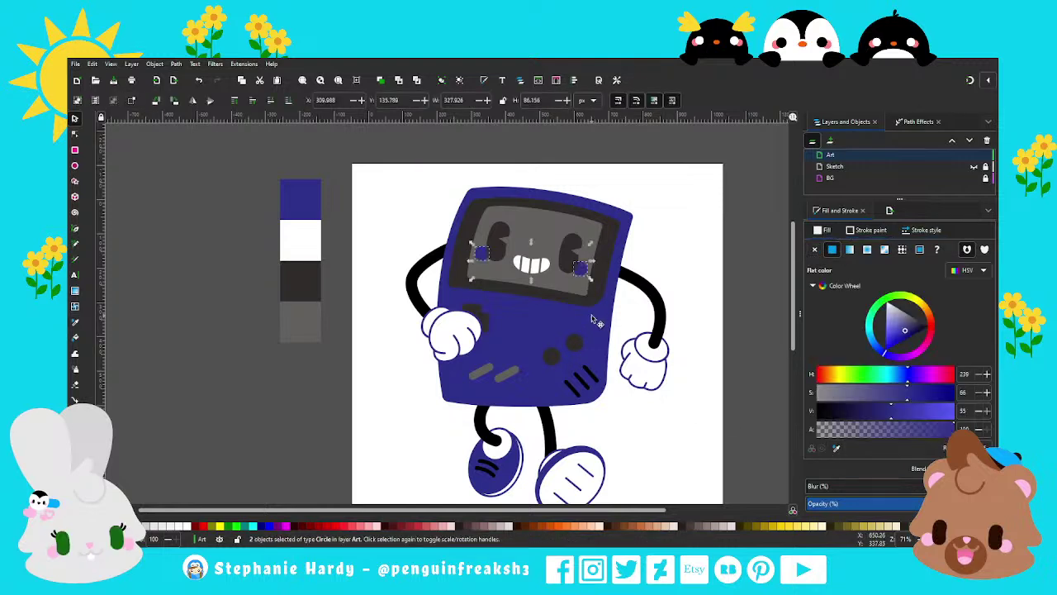
key("Escape")
Step: Raise the teeth group slightly up and to the left
scroll(537, 302, "down", 1)
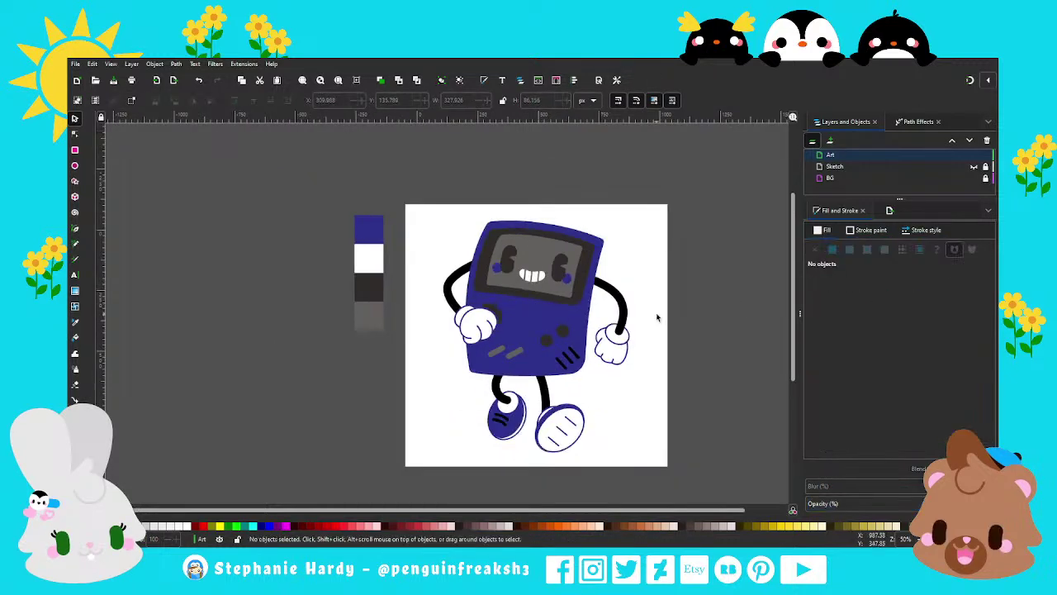
scroll(527, 312, "up", 1)
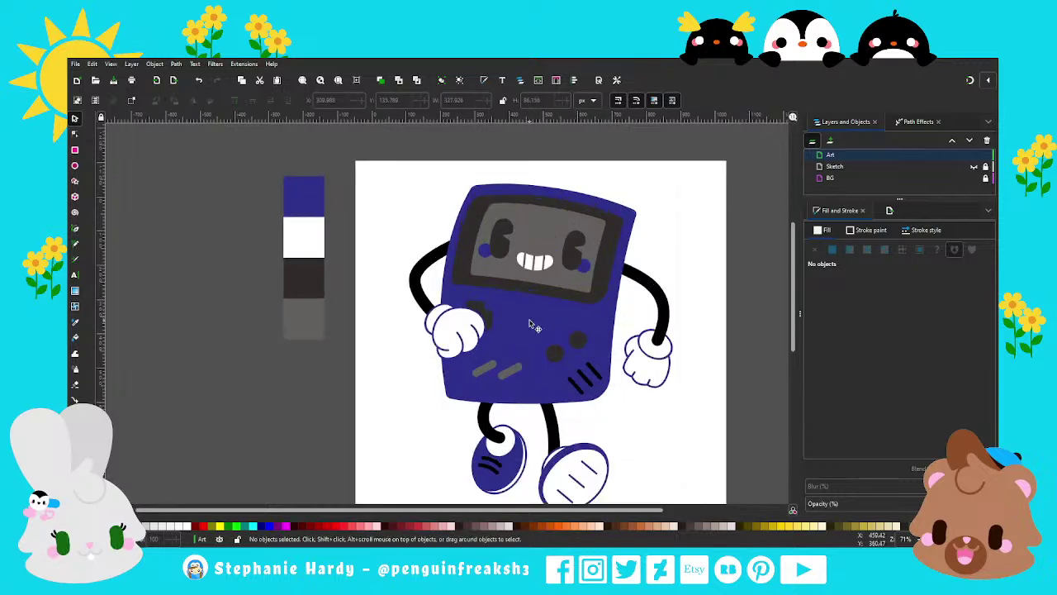
left_click_drag(796, 306, 795, 318)
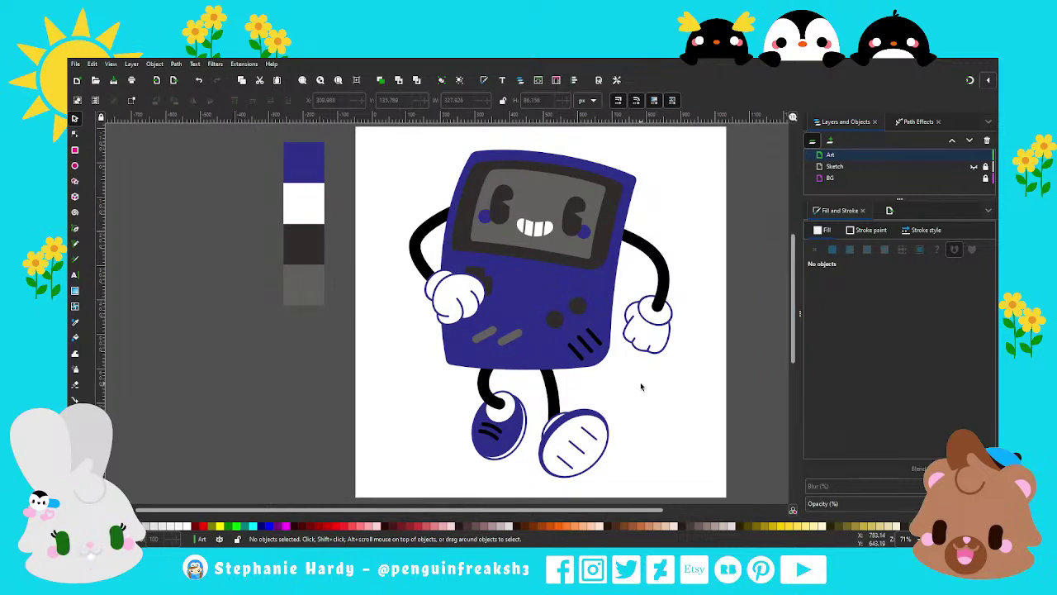
scroll(545, 155, "up", 1)
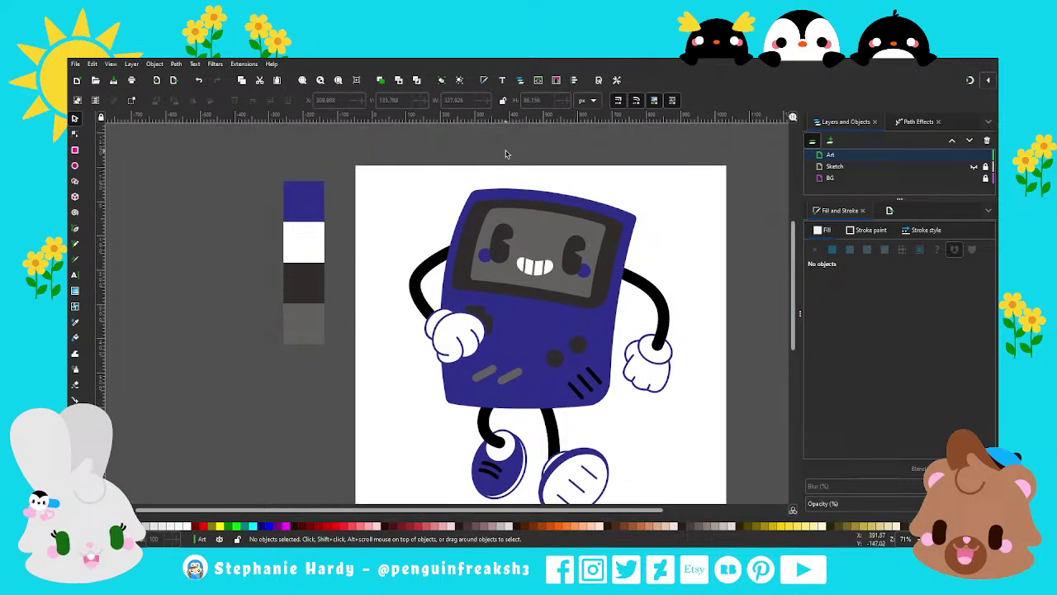
left_click(552, 271)
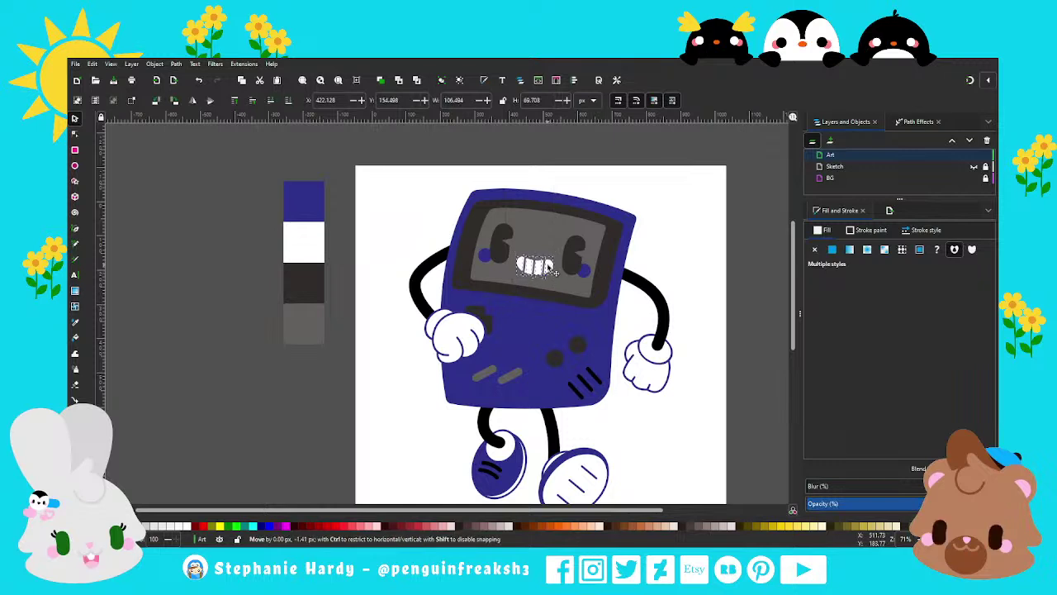
left_click_drag(549, 268, 549, 265)
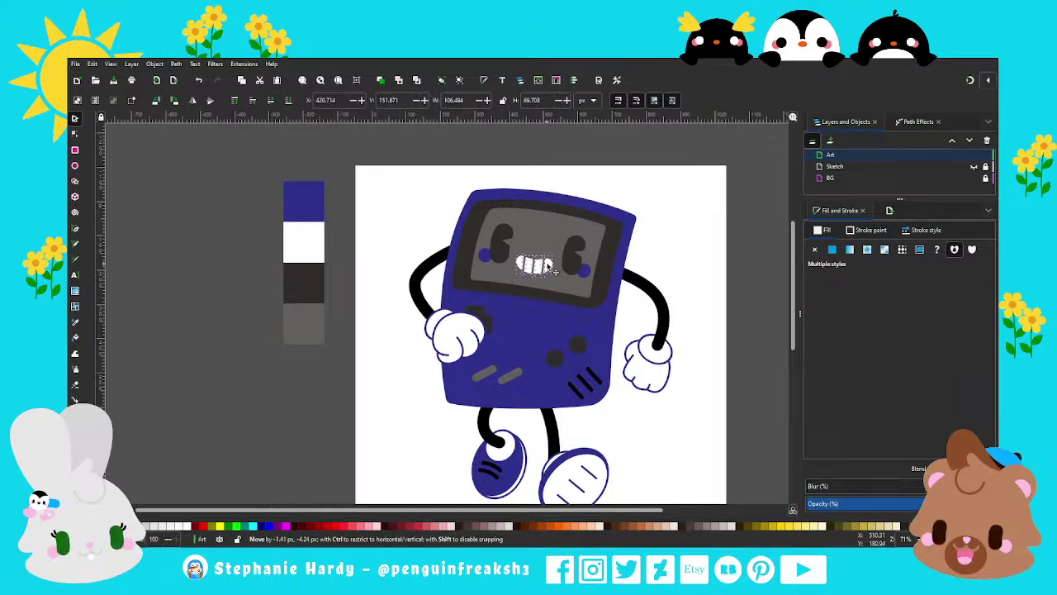
key("Escape")
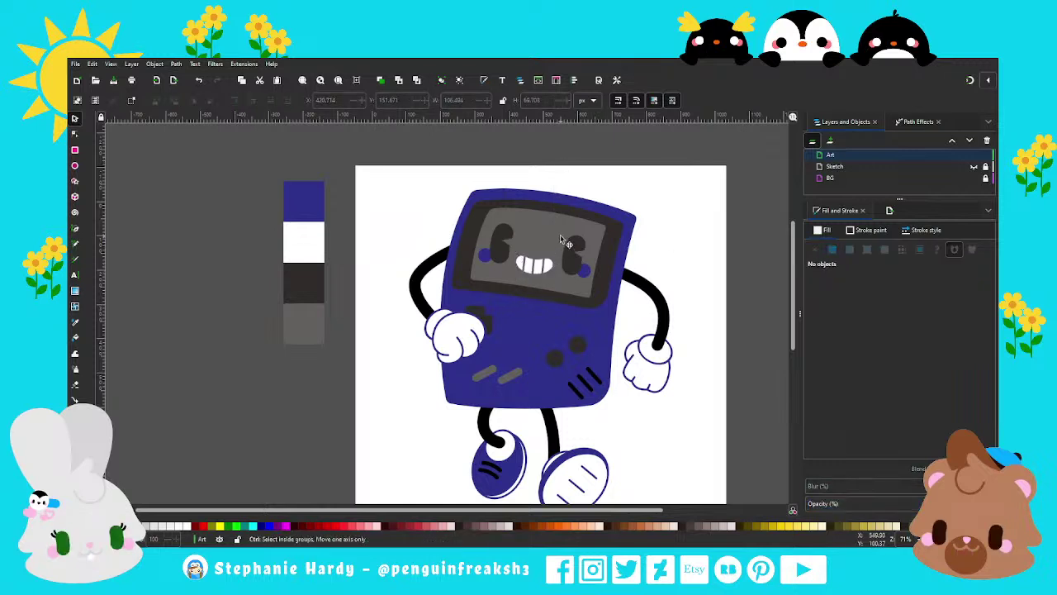
scroll(570, 245, "down", 1, "ctrl")
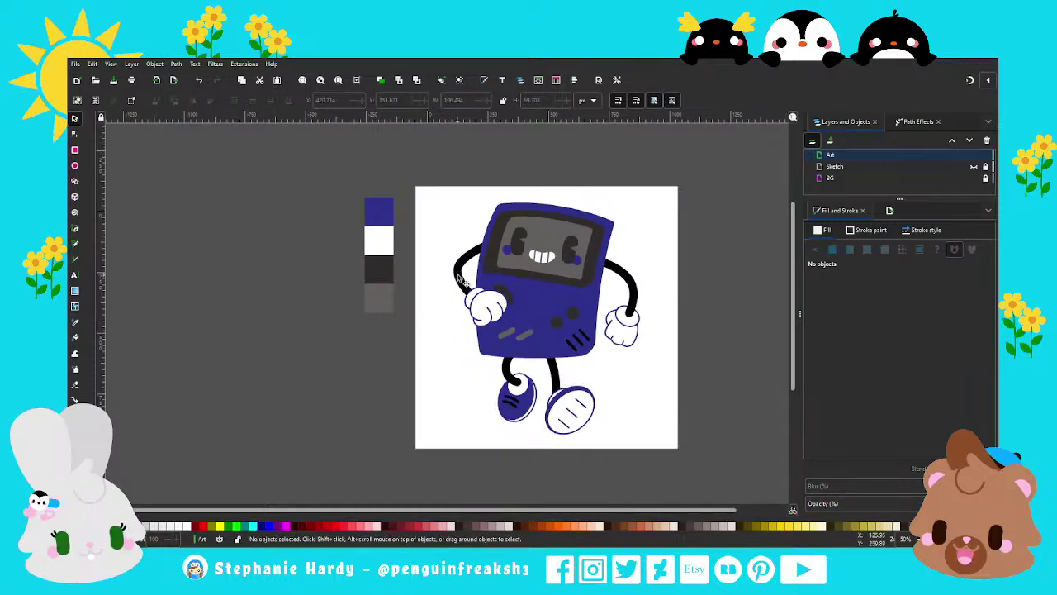
left_click(460, 279)
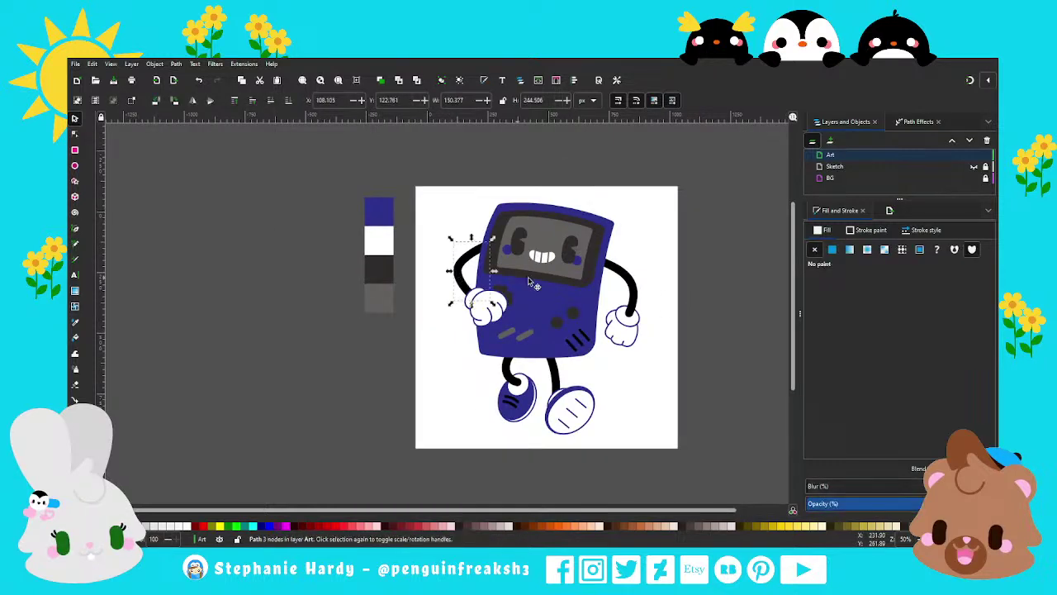
Step: Fill all the arms and legs with the dark grey picked from the swatch
left_click(636, 285, "shift")
left_click(578, 363, "shift")
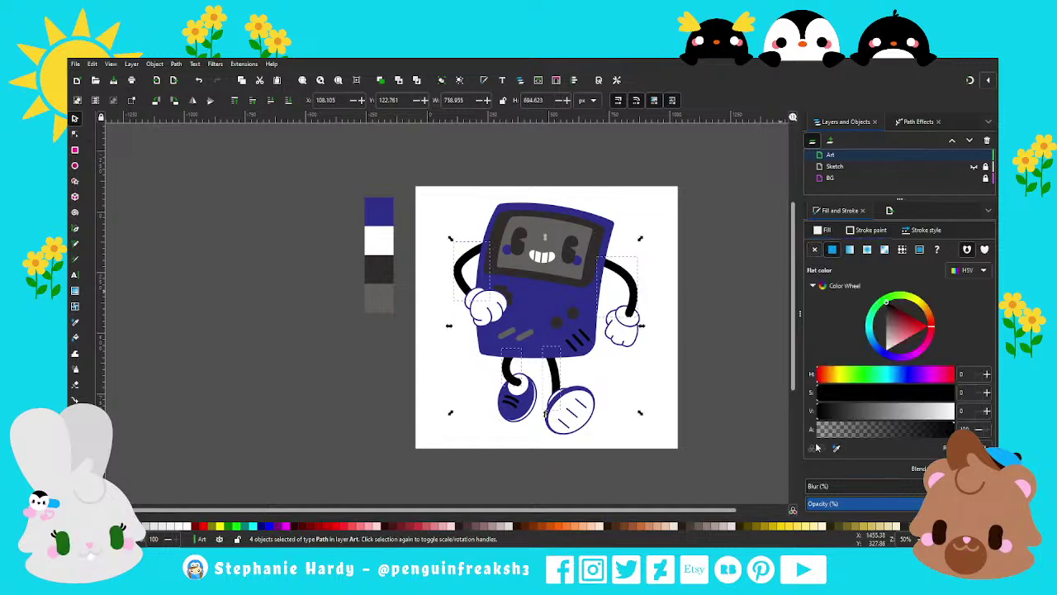
left_click(836, 449)
left_click(386, 270)
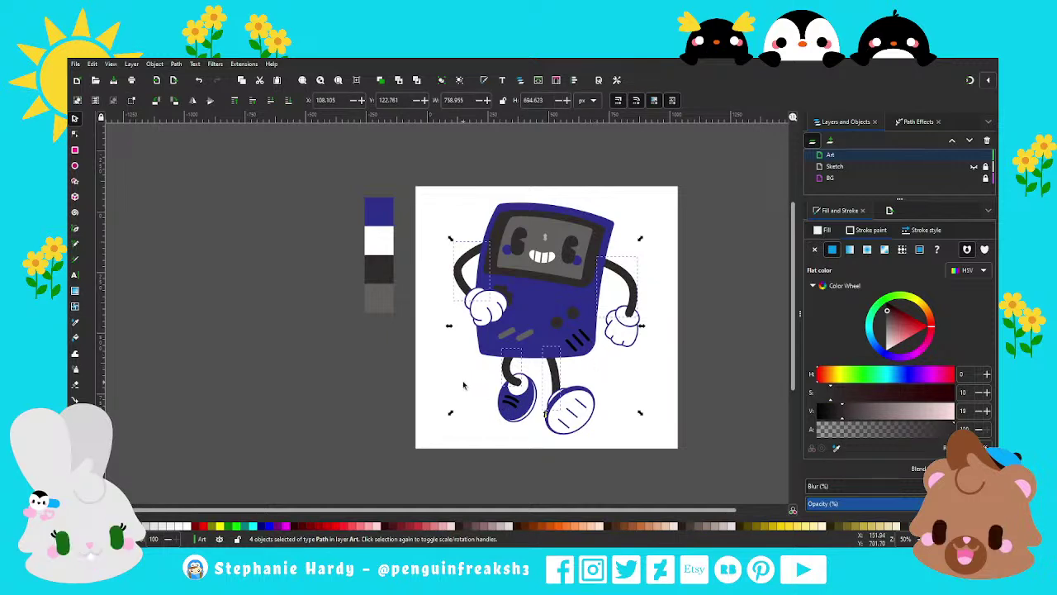
Step: Make the stripes on the left shoe white
left_click_drag(462, 389, 531, 420)
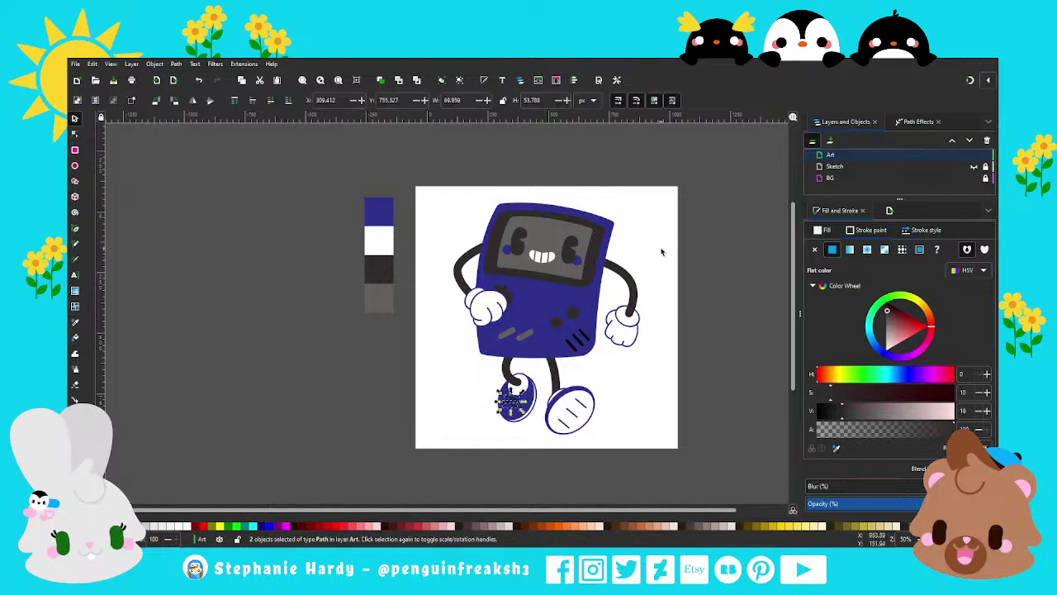
left_click(688, 370)
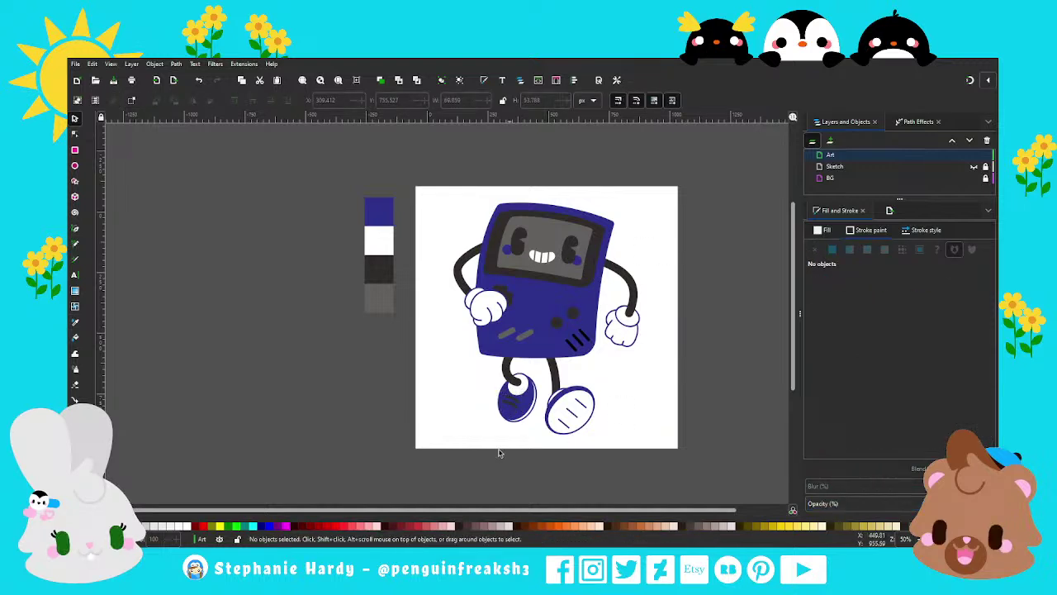
left_click_drag(482, 393, 528, 419)
left_click(187, 526)
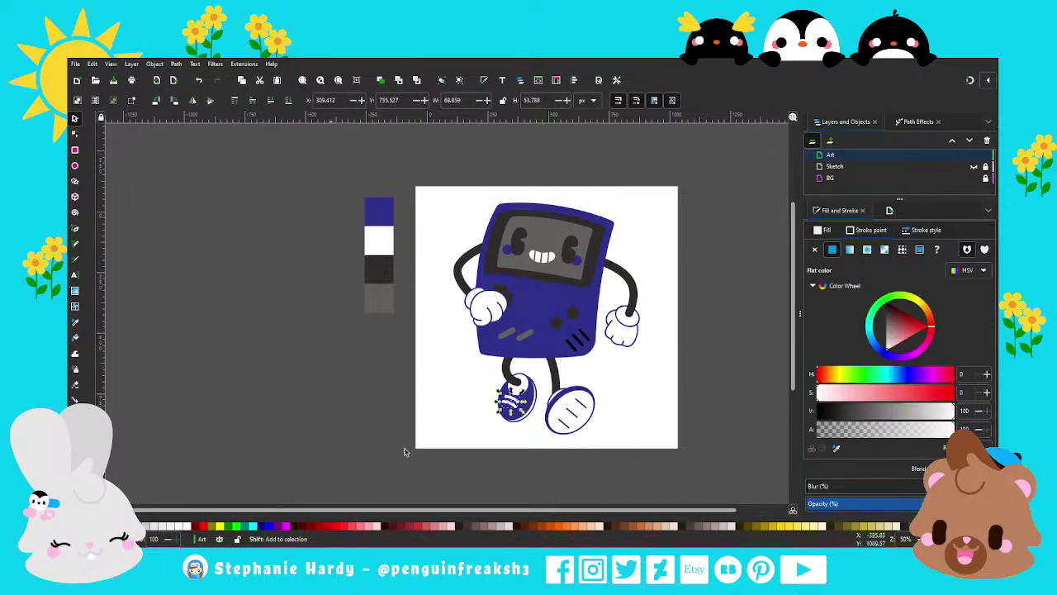
left_click(725, 366)
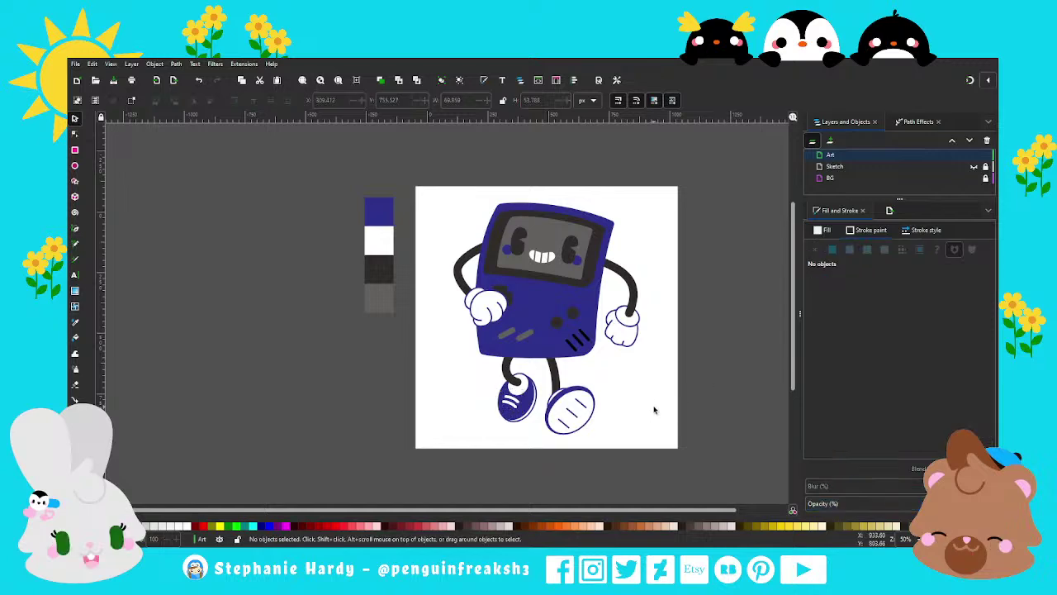
Step: Reshape the left leg's bottom node so it drops straighter into the navy shoe
scroll(517, 398, "up", 1)
scroll(516, 398, "up", 1)
left_click(75, 134)
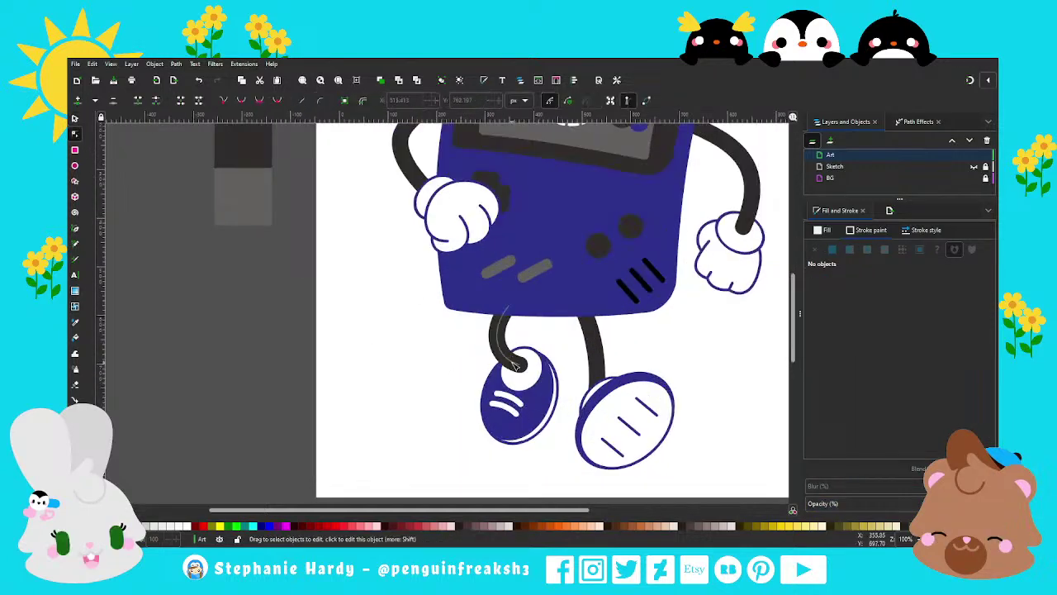
left_click(518, 366)
left_click(518, 365)
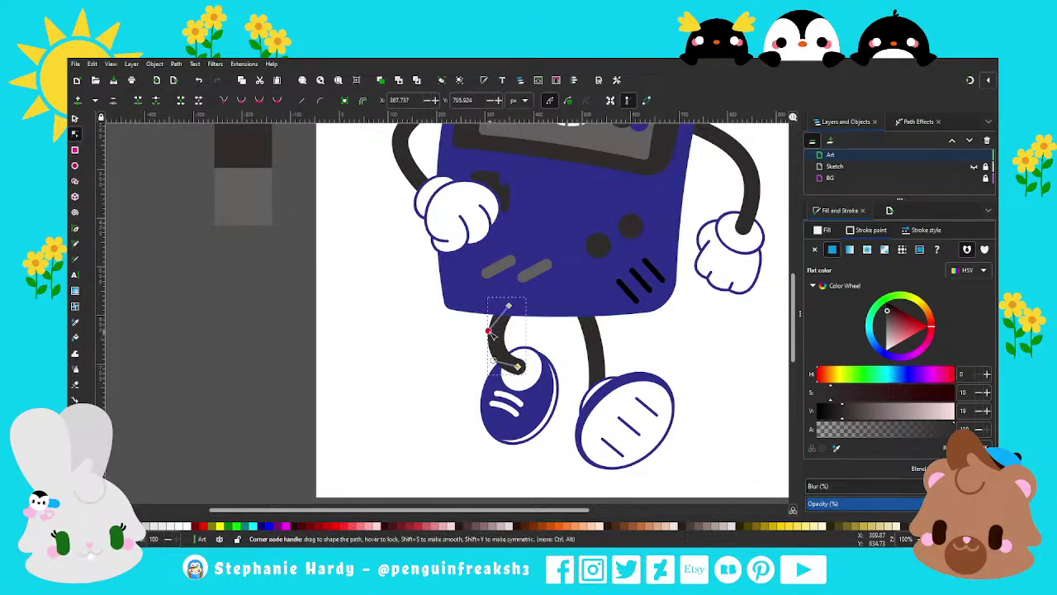
left_click(75, 118)
left_click(472, 371)
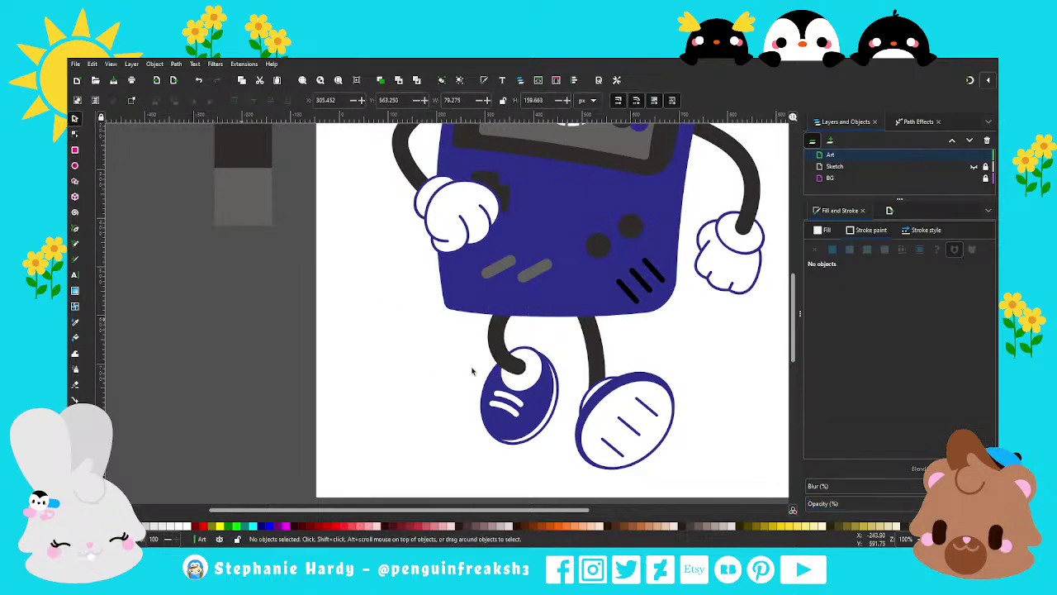
scroll(496, 372, "down", 1)
scroll(591, 438, "down", 1)
scroll(647, 424, "up", 1)
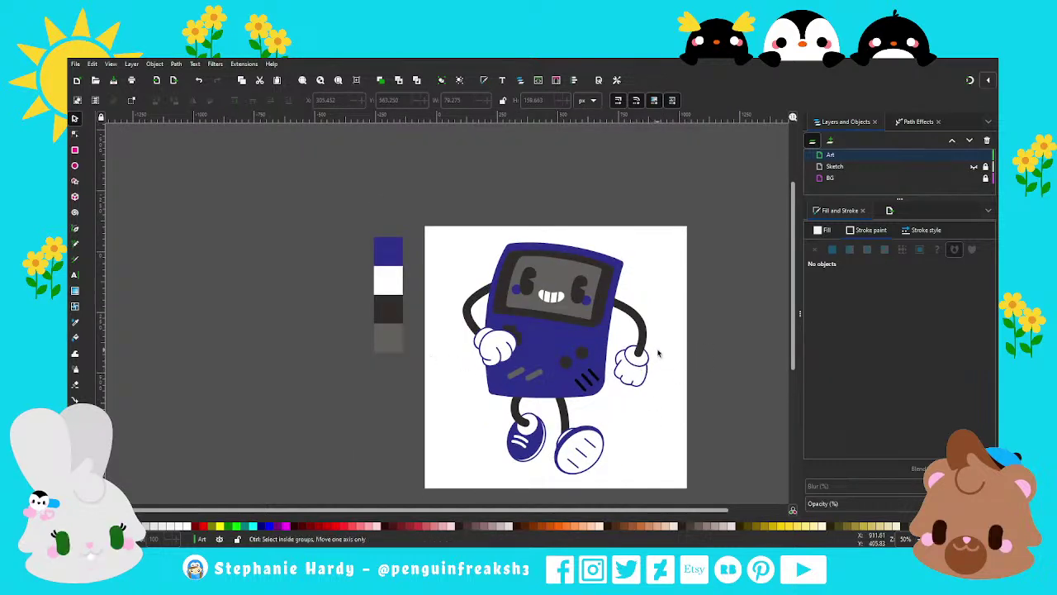
scroll(603, 459, "down", 1)
scroll(661, 446, "up", 1)
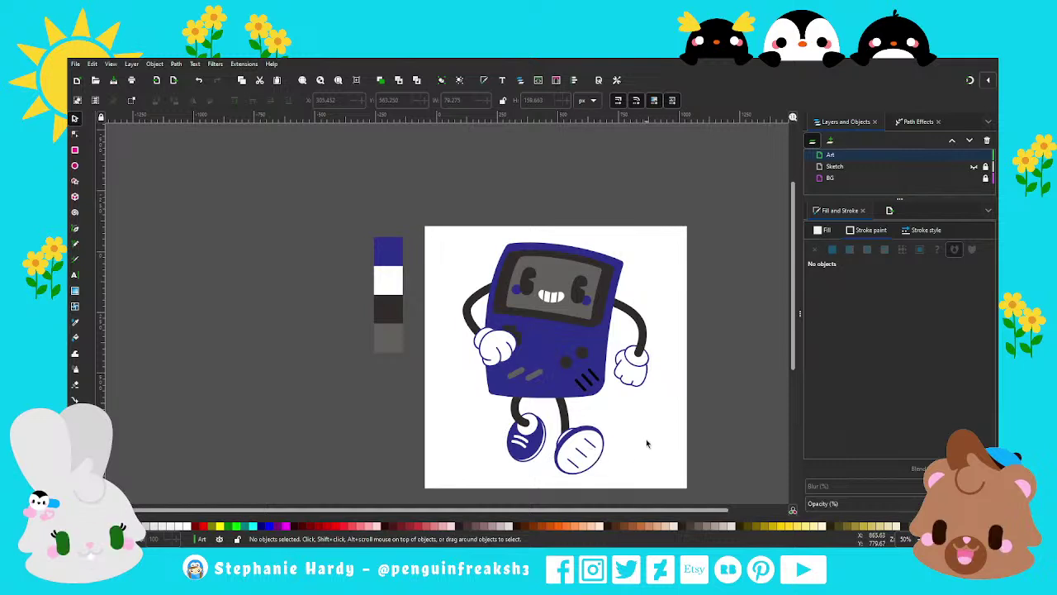
Step: Tilt the right shoe about 21° and shift it slightly
scroll(640, 450, "down", 1)
mouse_move(638, 478)
left_mouse_down()
mouse_move(584, 400)
mouse_move(589, 426)
mouse_move(612, 436)
mouse_move(592, 436)
left_mouse_up()
left_click(586, 417)
left_click(578, 413)
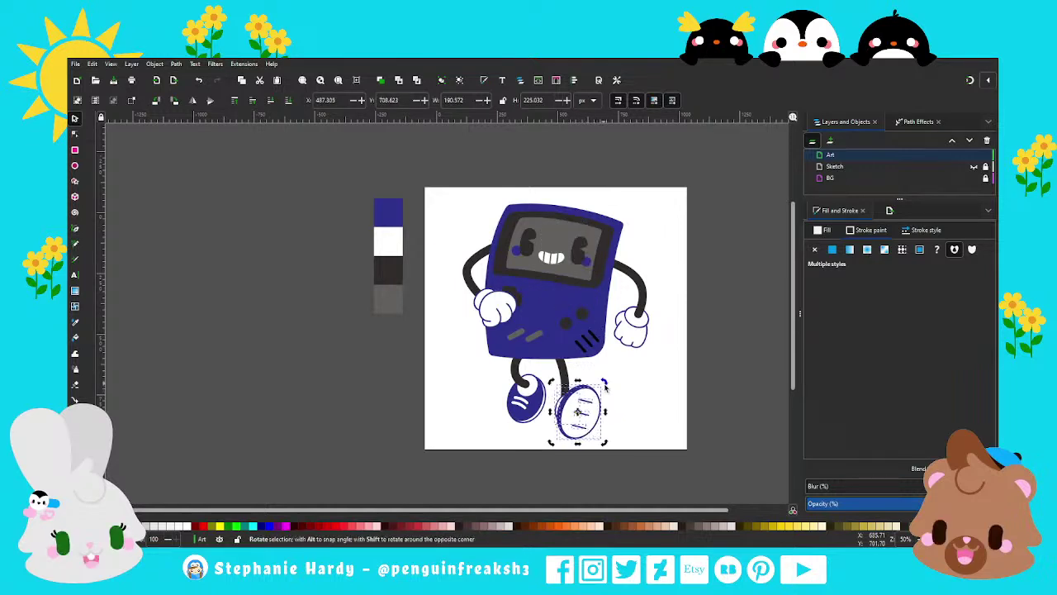
mouse_move(600, 386)
left_mouse_down()
mouse_move(608, 399)
mouse_move(606, 390)
mouse_move(634, 391)
left_mouse_up()
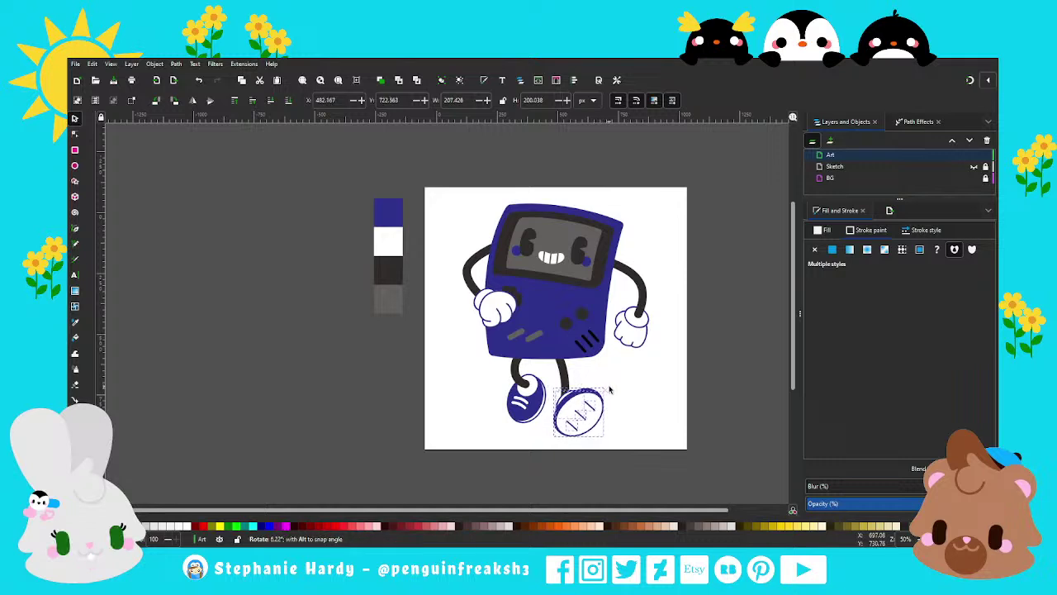
left_click(642, 456)
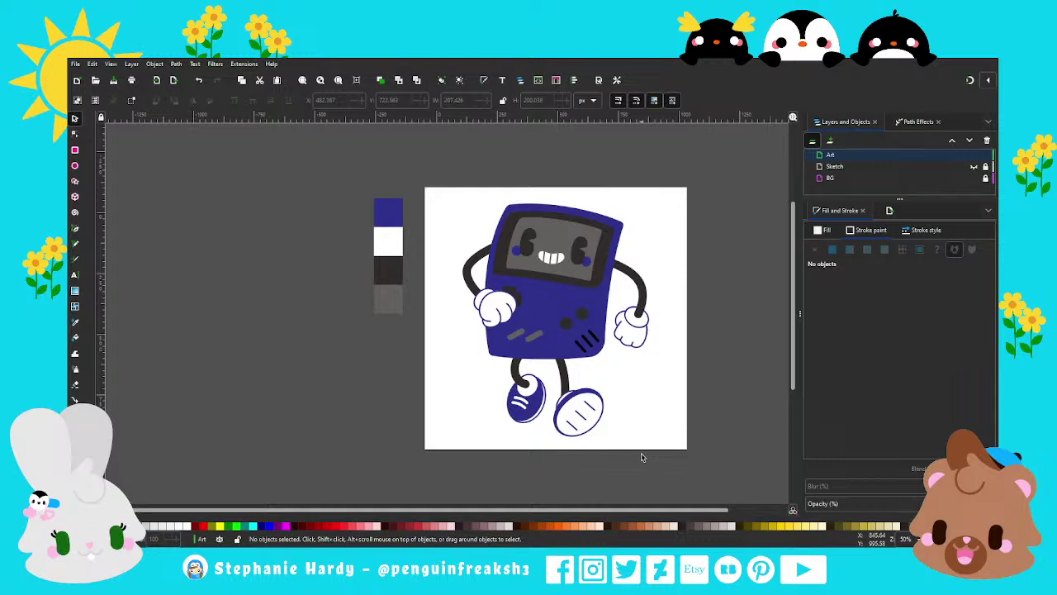
Step: Save the drawing, then reselect and check the adjusted right shoe
scroll(609, 435, "up", 1, "ctrl")
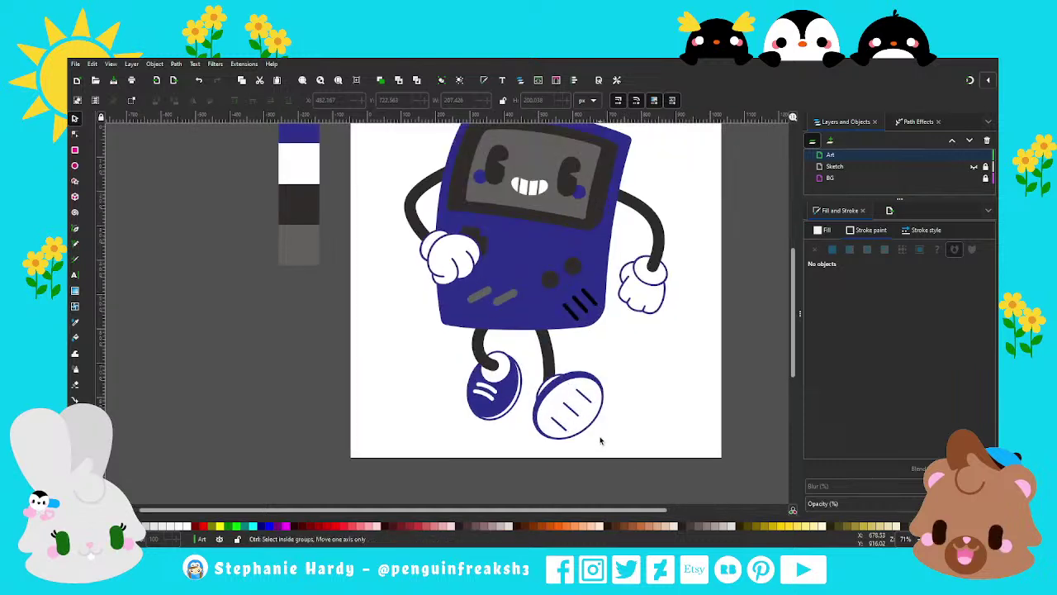
scroll(561, 455, "down", 1, "ctrl")
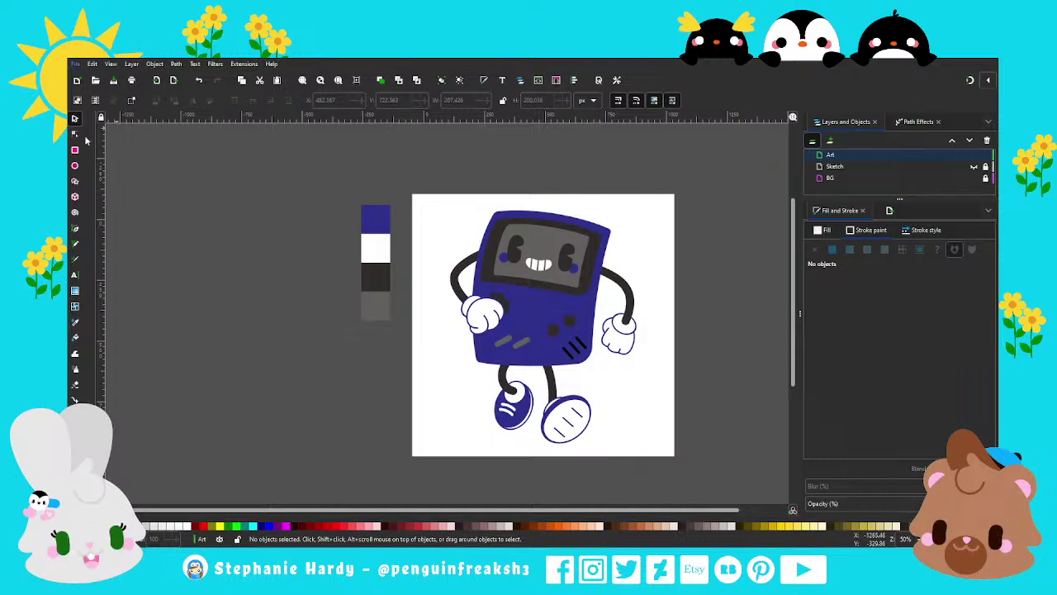
key("ctrl+s")
mouse_move(618, 454)
left_mouse_down()
mouse_move(536, 387)
mouse_move(589, 394)
left_mouse_up()
left_click(578, 413)
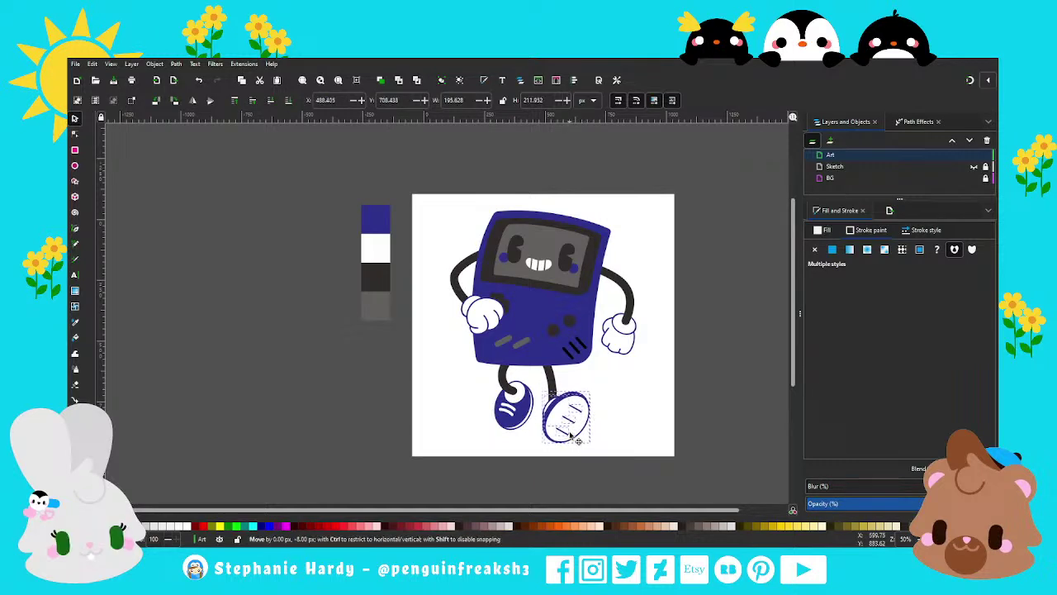
left_click(634, 418)
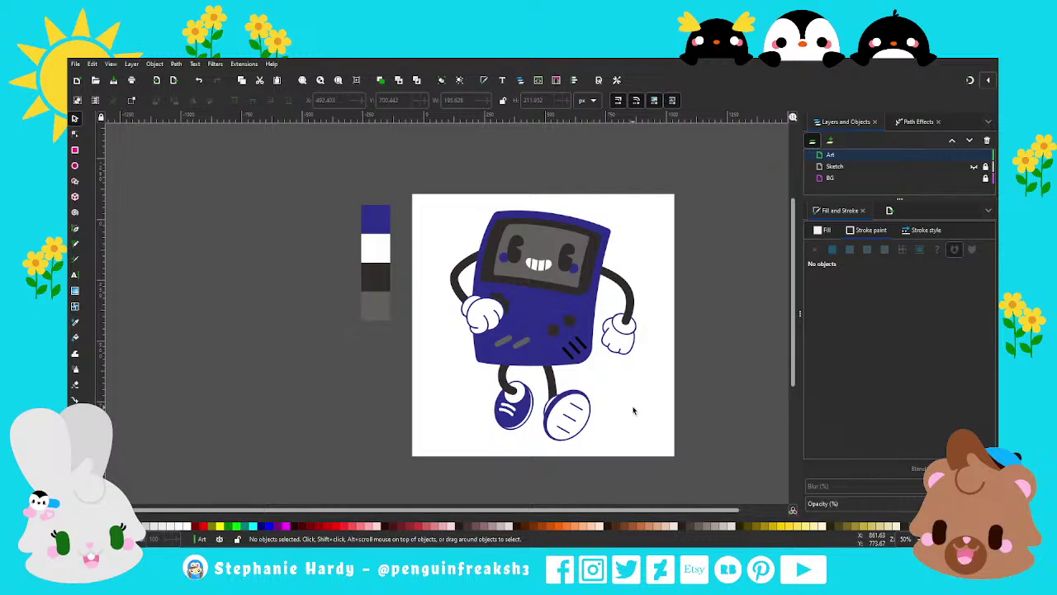
Step: Shrink and reshape the right shoe to roughly 185.5 × 176 px at the leg's end
scroll(633, 410, "up", 2)
mouse_move(638, 479)
left_mouse_down()
mouse_move(504, 334)
mouse_move(558, 375)
left_mouse_up()
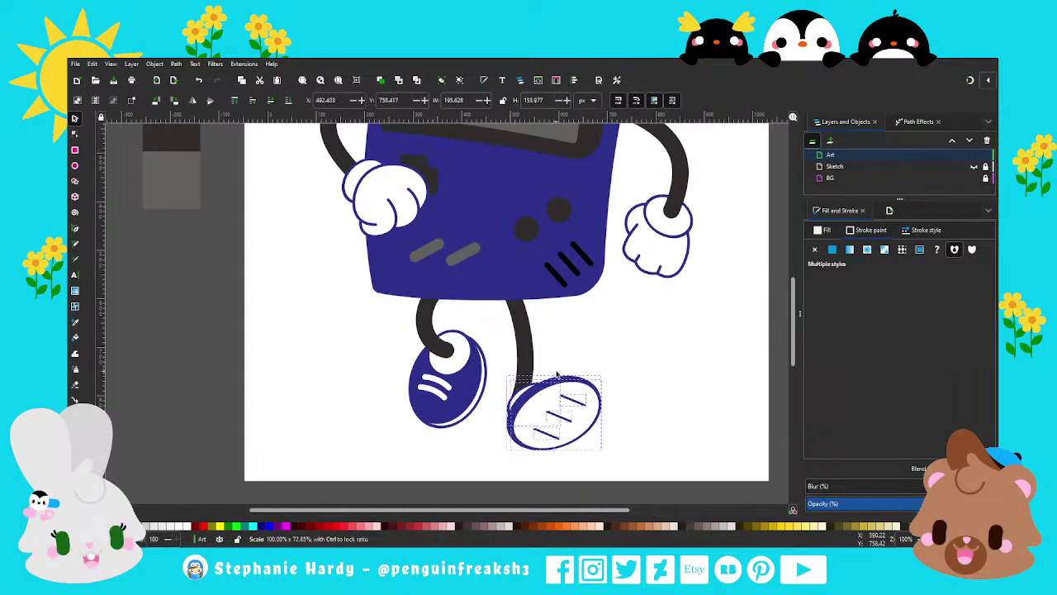
scroll(598, 417, "down", 2)
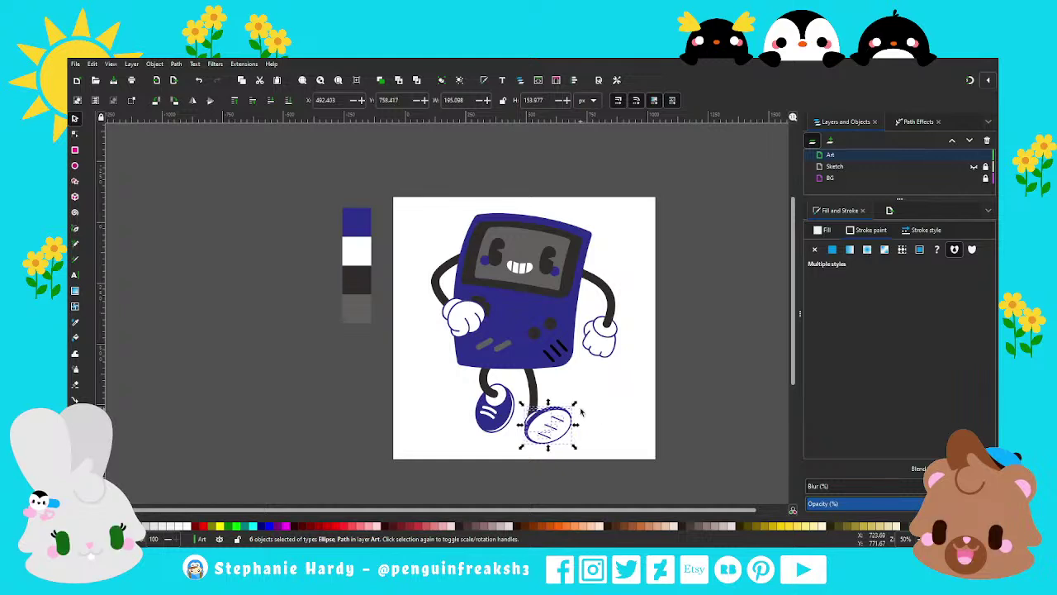
mouse_move(576, 405)
left_mouse_down()
mouse_move(567, 409)
mouse_move(574, 385)
mouse_move(574, 402)
left_mouse_up()
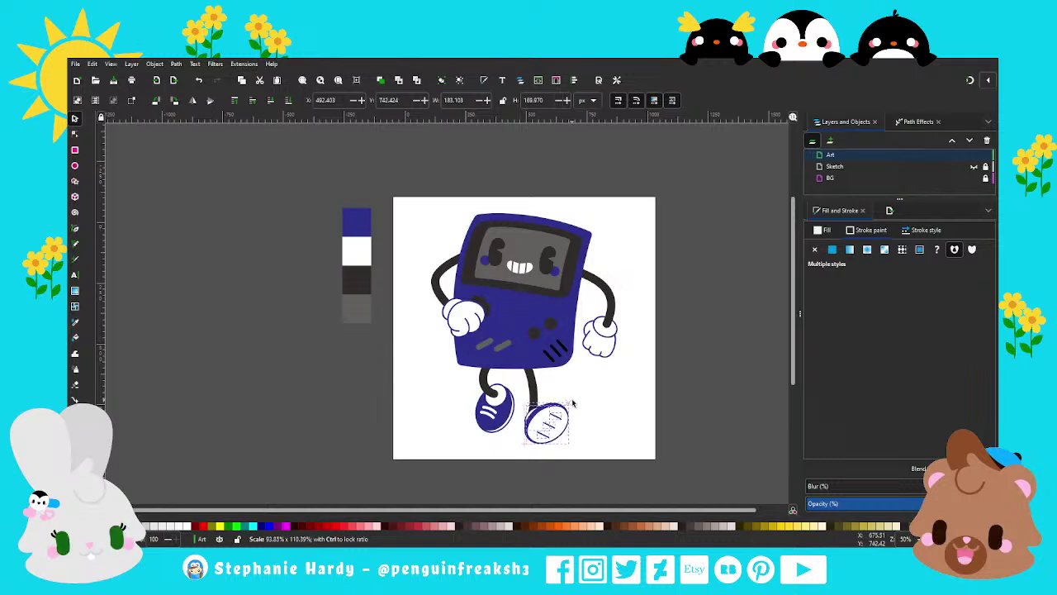
left_click_drag(573, 402, 572, 402)
left_click(628, 463)
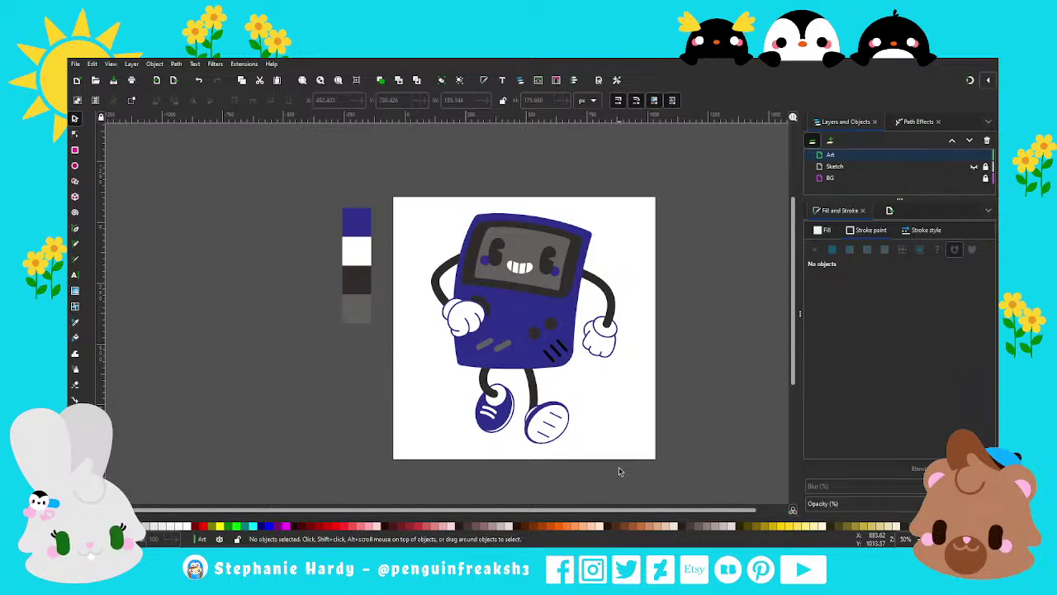
scroll(581, 461, "up", 2, "ctrl")
Step: Give the right shoe's three stripes a 5.000 px stroke width, matching the outline
scroll(484, 376, "up", 1, "ctrl")
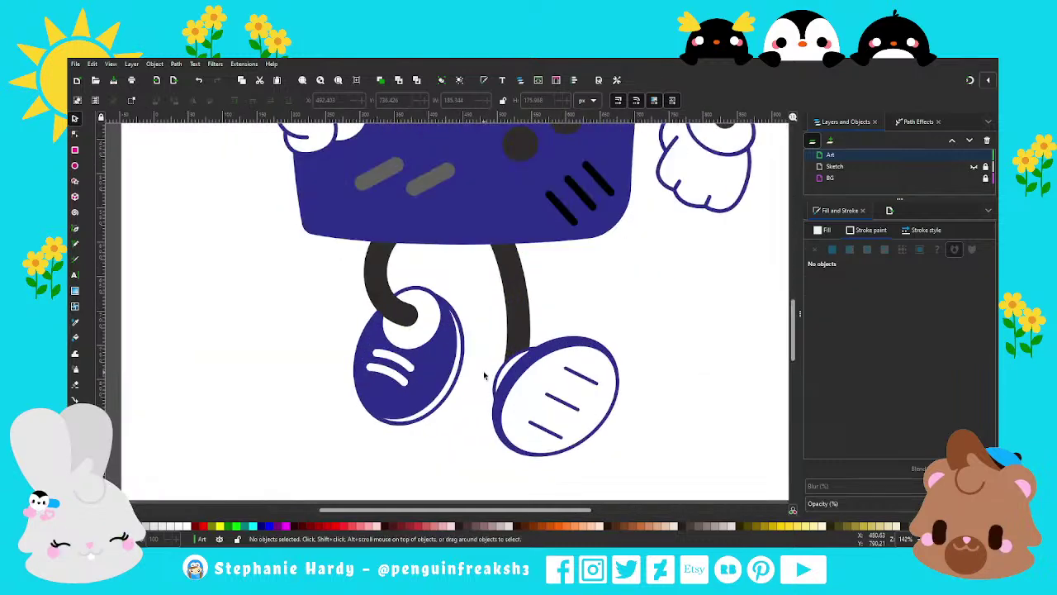
left_click(498, 376)
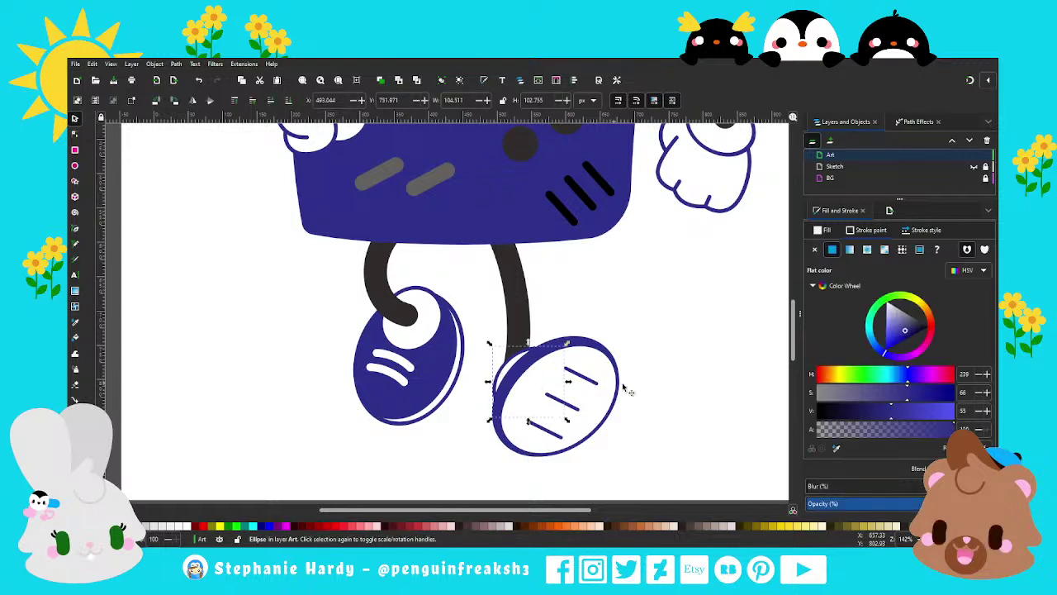
left_click(921, 229)
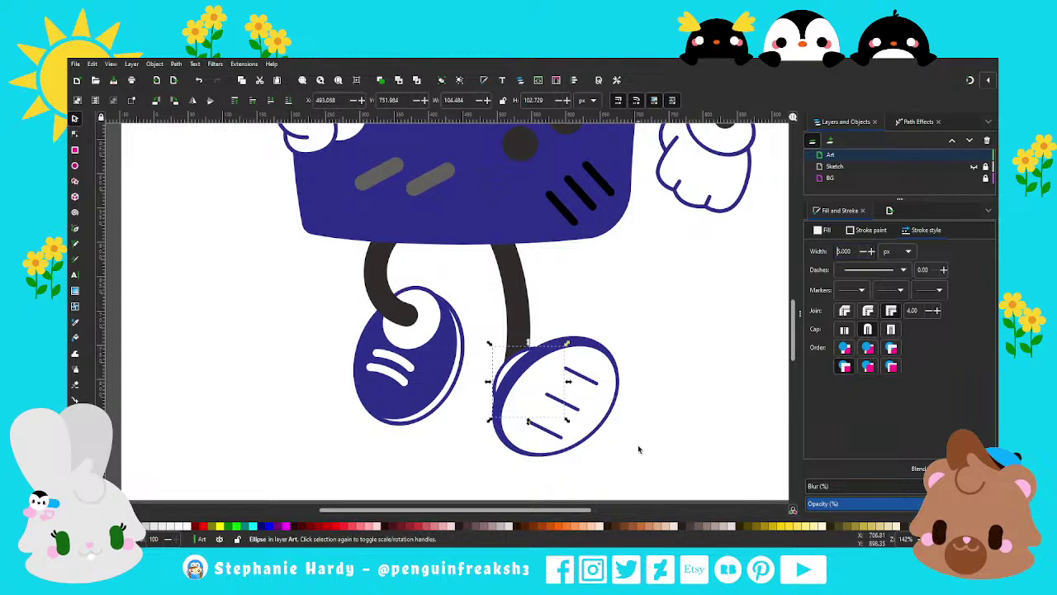
left_click(604, 439)
triple_click(831, 251)
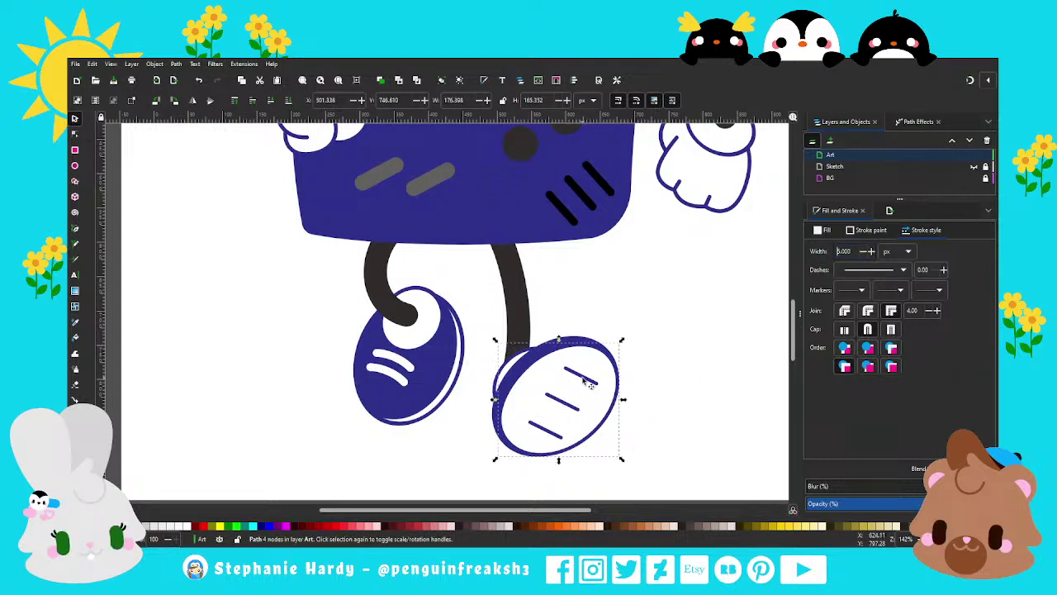
left_click_drag(636, 351, 517, 451)
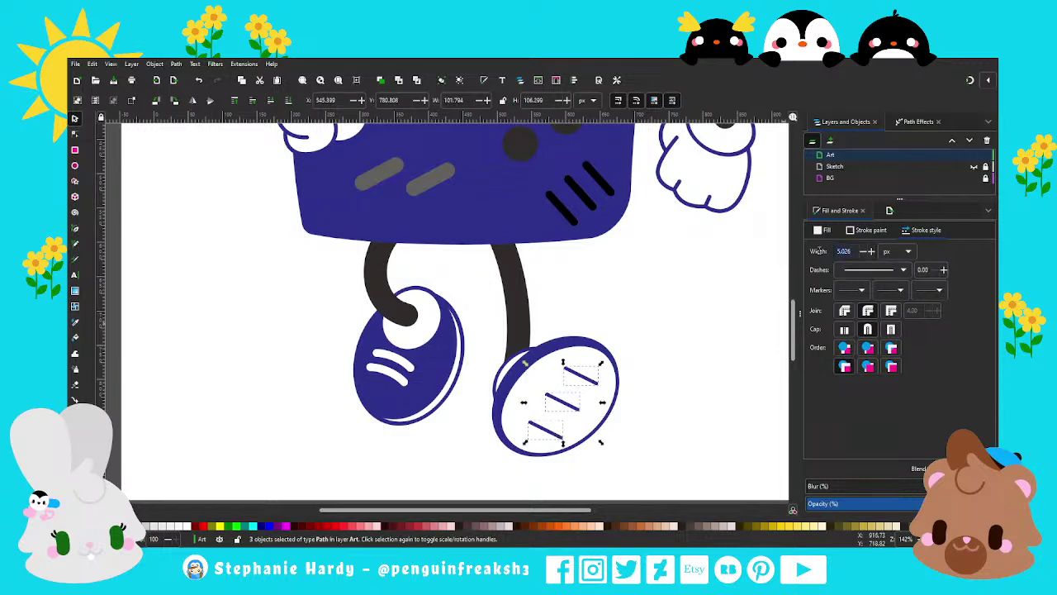
scroll(579, 413, "down", 2)
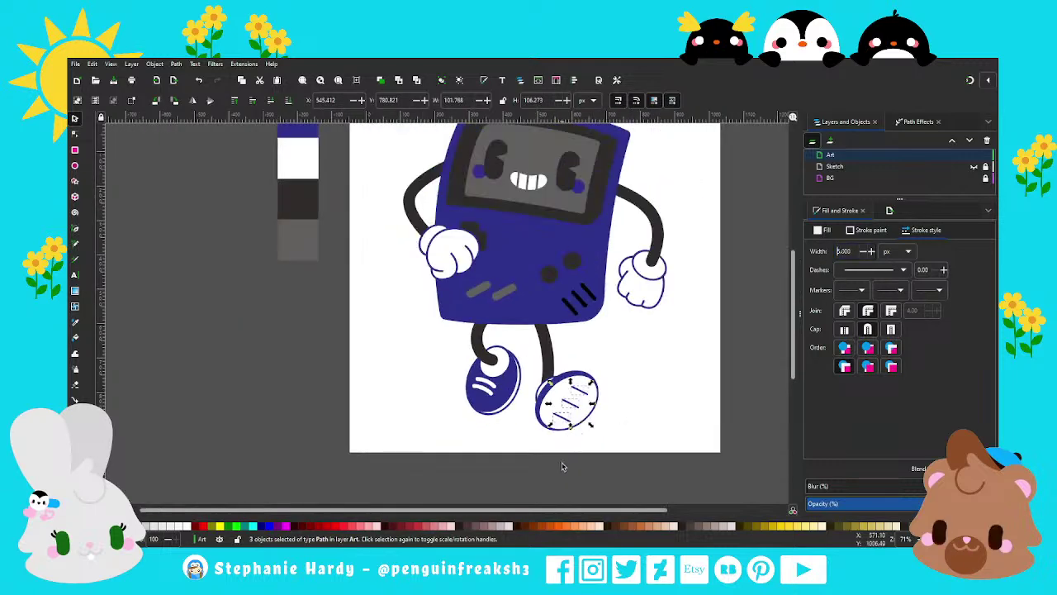
left_click(565, 462)
scroll(596, 483, "down", 1)
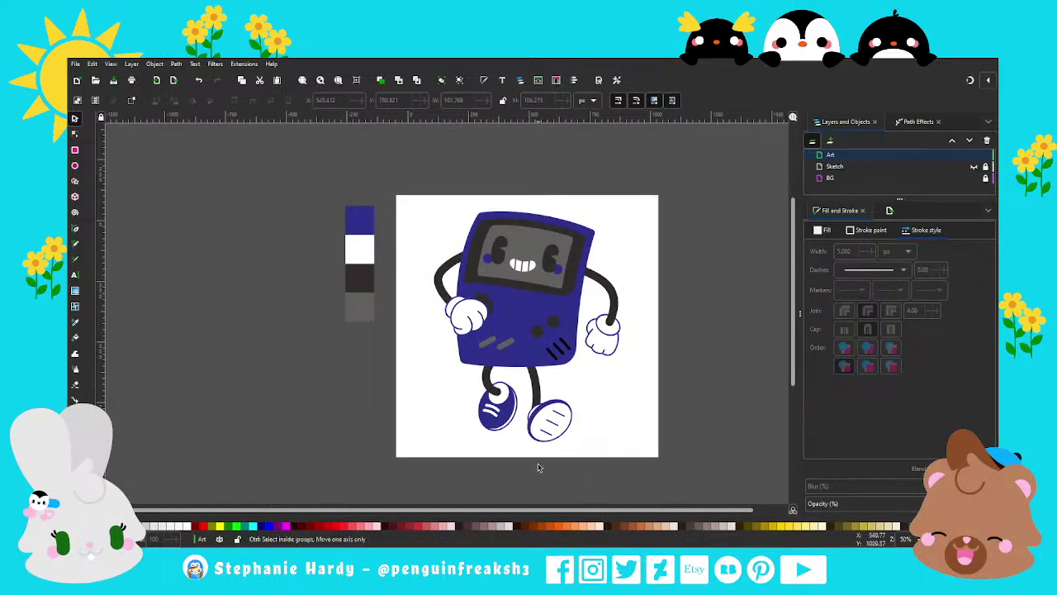
scroll(611, 487, "up", 1)
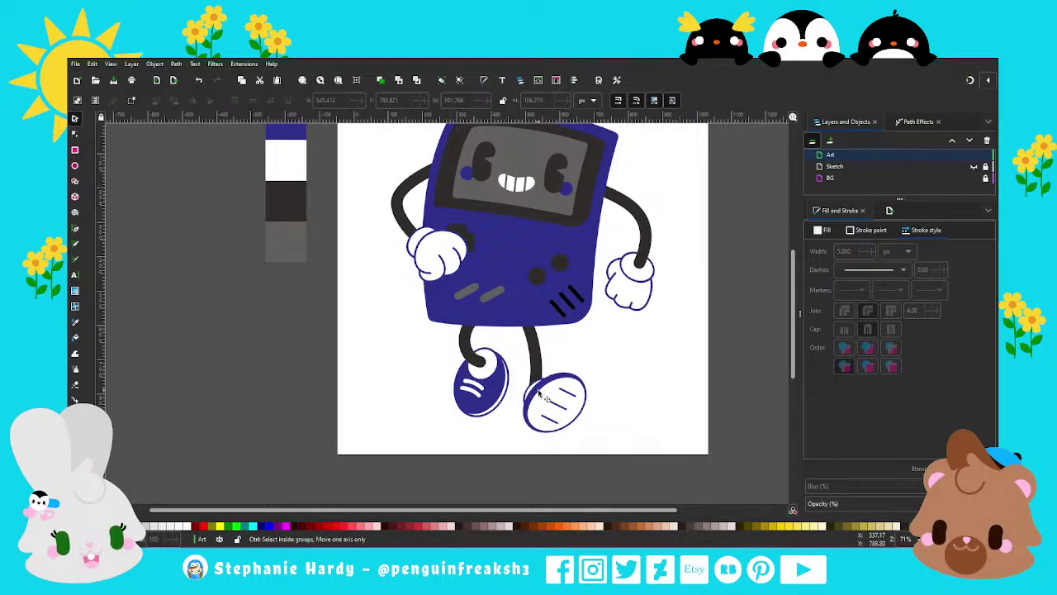
scroll(542, 395, "up", 1)
scroll(542, 398, "up", 1)
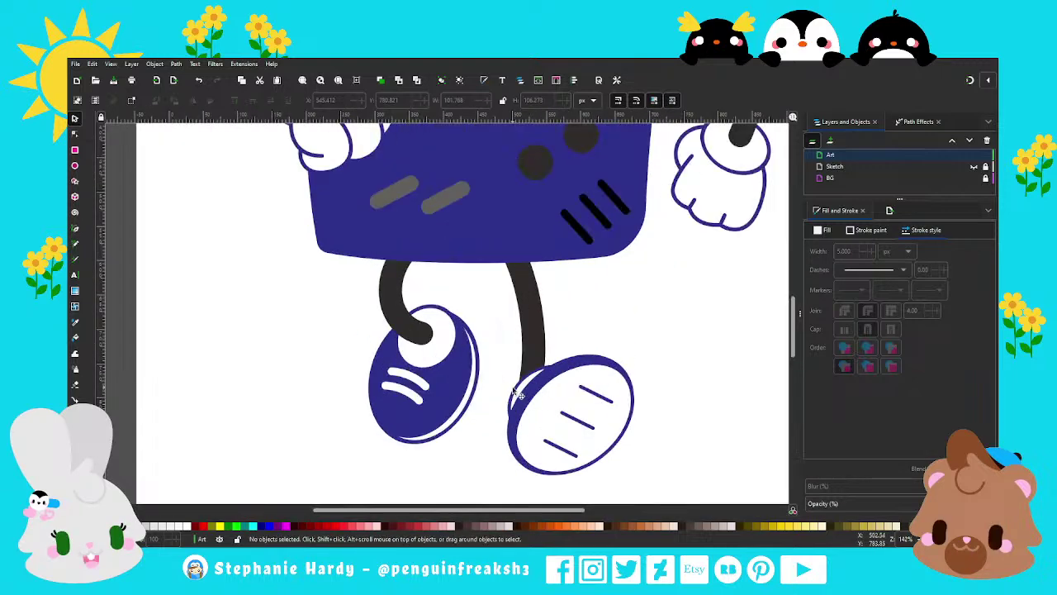
Step: Reposition the right shoe's white ellipse and restack it below the stripes
left_click(514, 393)
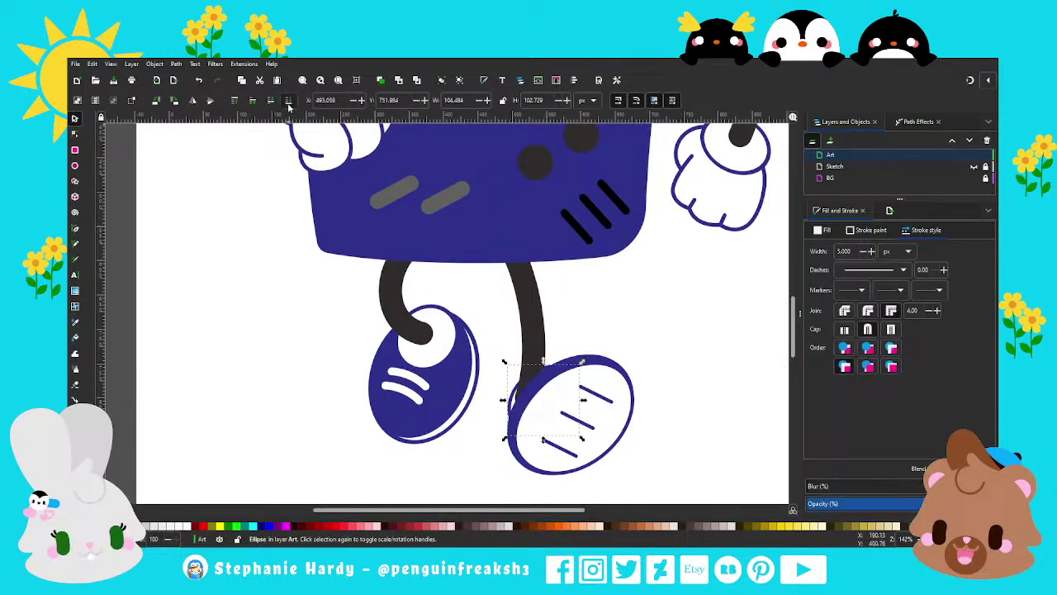
left_click(234, 100)
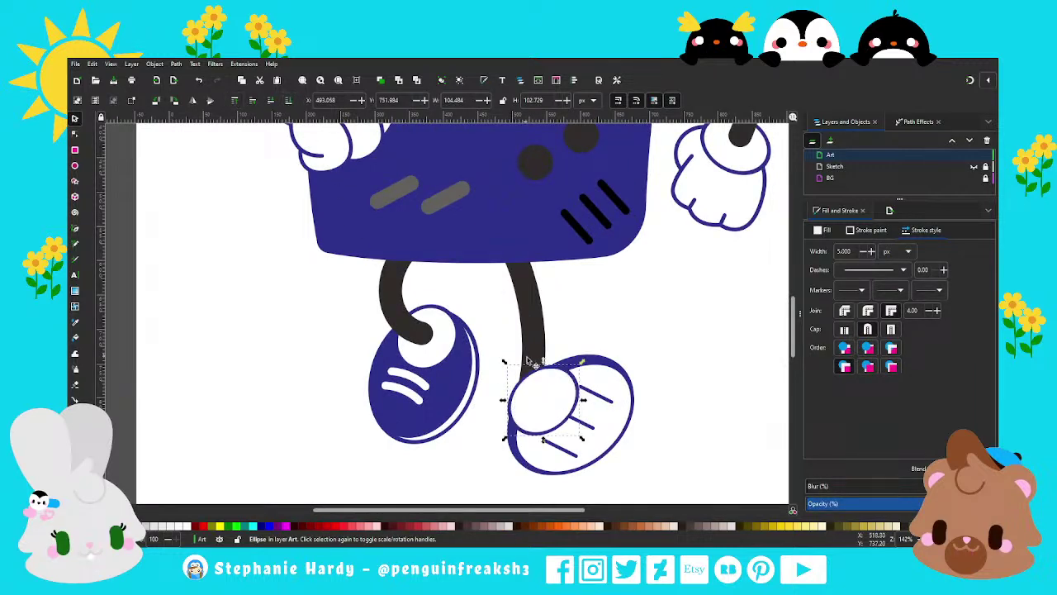
left_click_drag(554, 403, 551, 398)
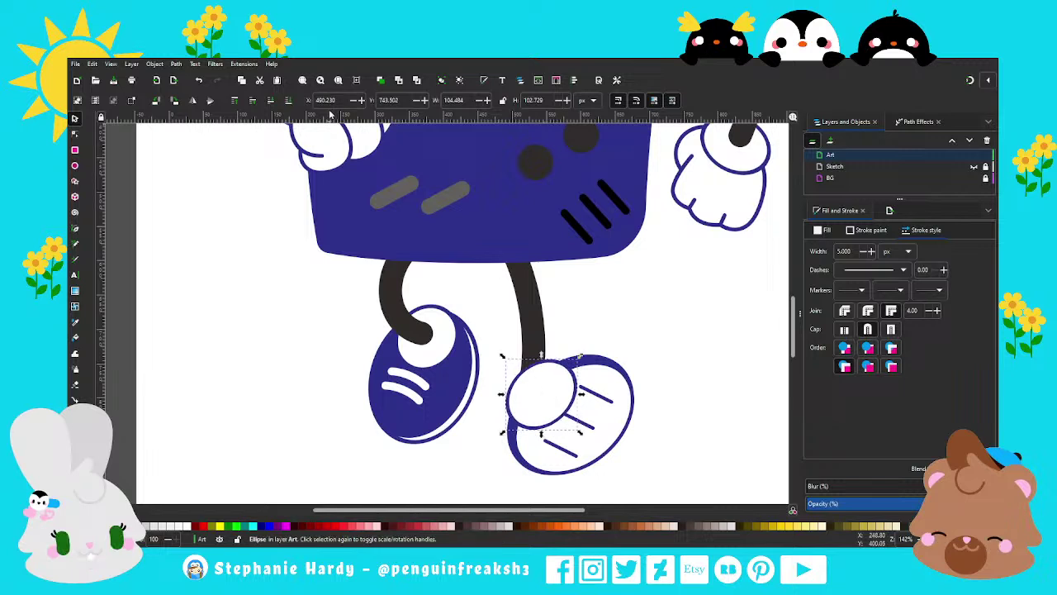
left_click(271, 101)
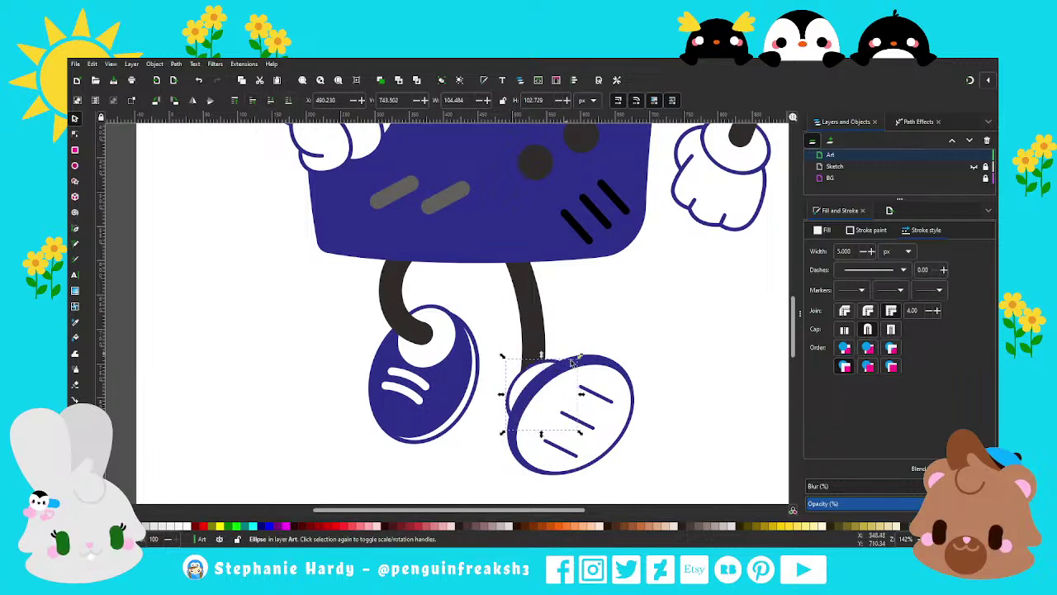
left_click_drag(529, 384, 524, 385)
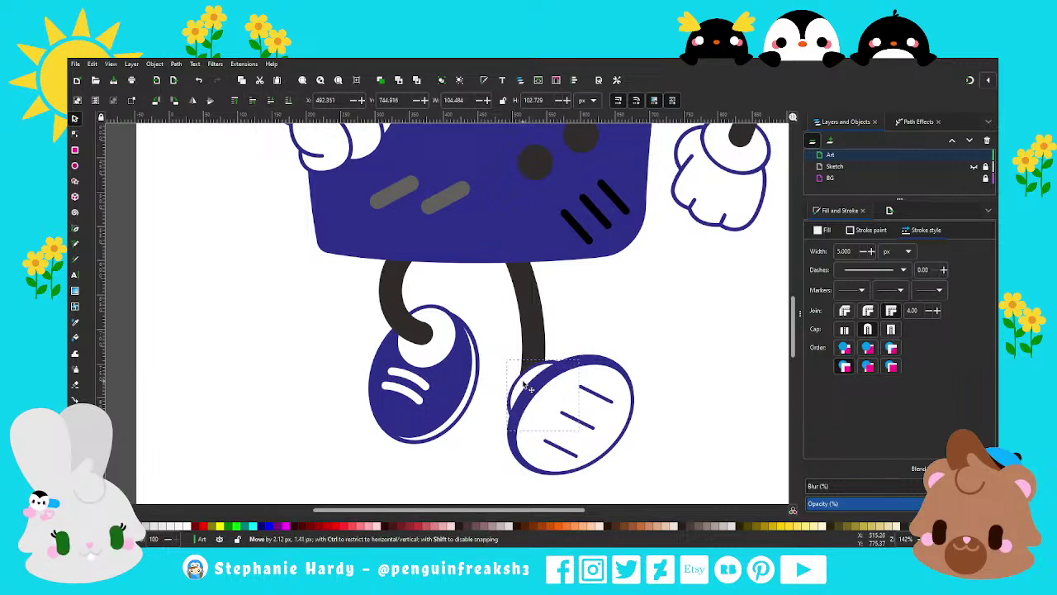
scroll(564, 376, "up", 1, "ctrl")
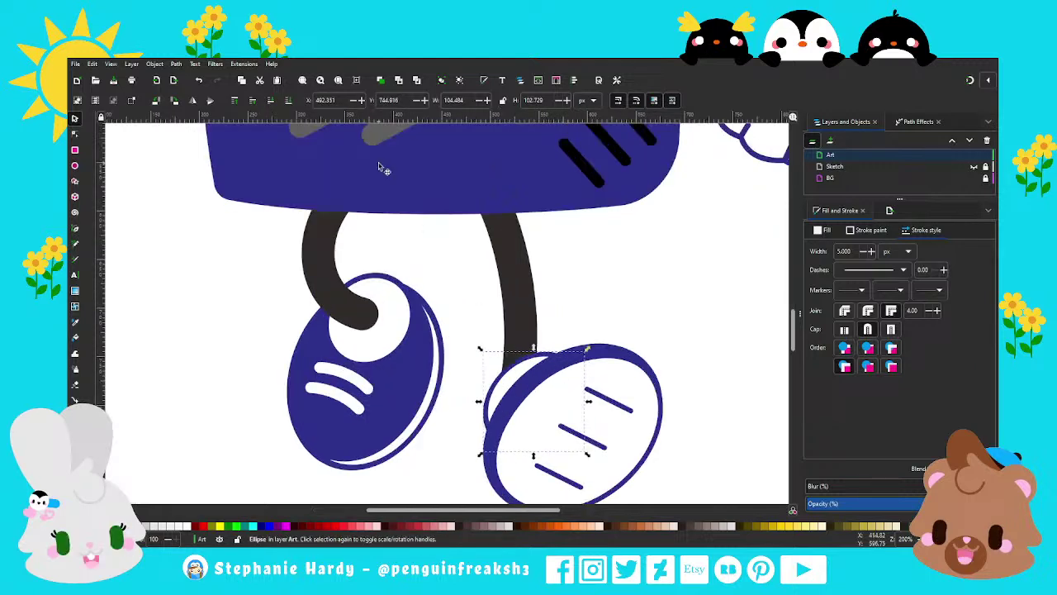
Step: Duplicate the white ellipse below the stripes and resize it to about 106.5 × 102.7 px
left_click(382, 80)
left_click_drag(516, 413, 514, 402)
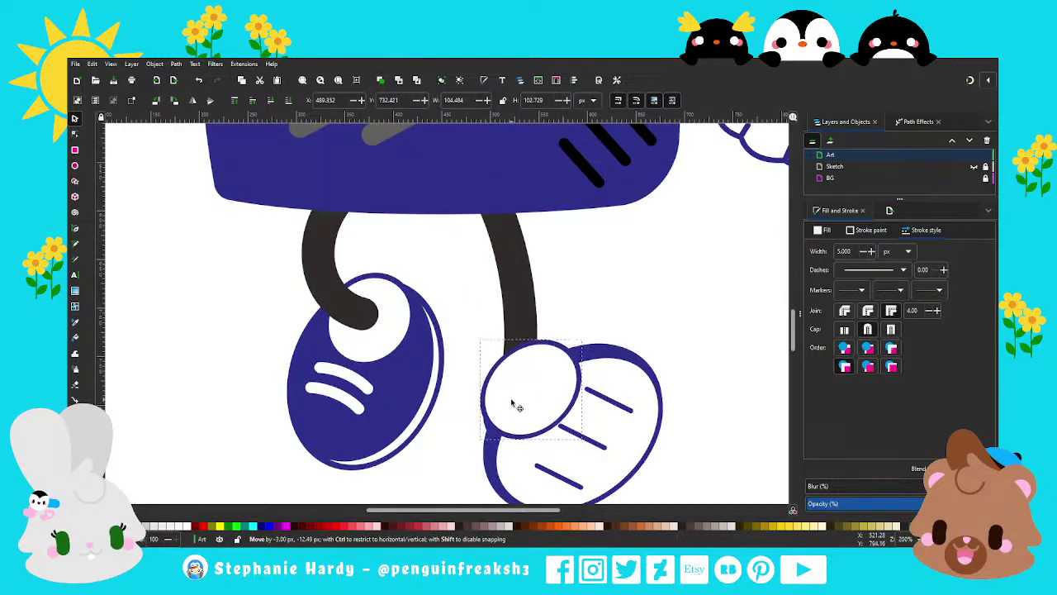
left_click(287, 102)
scroll(514, 352, "up", 1, "ctrl")
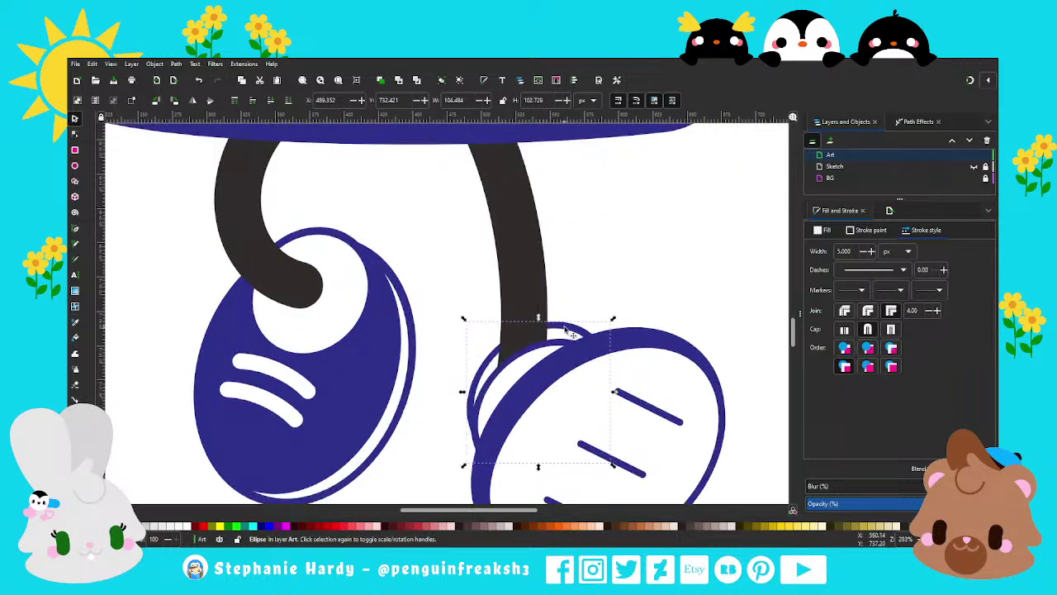
left_click_drag(568, 331, 557, 342)
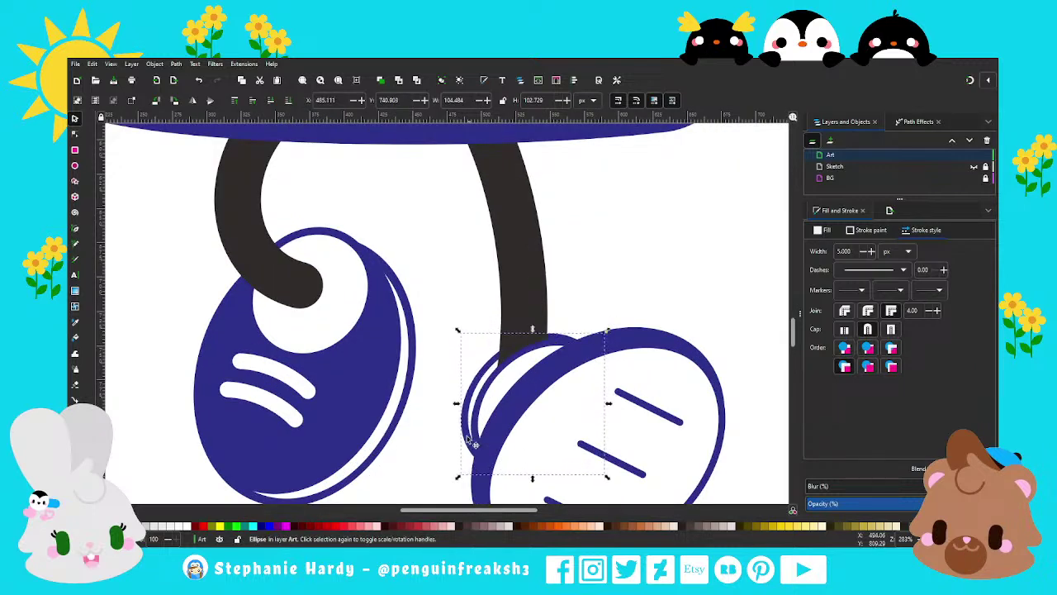
left_click_drag(460, 475, 468, 449)
left_click_drag(537, 330, 559, 337)
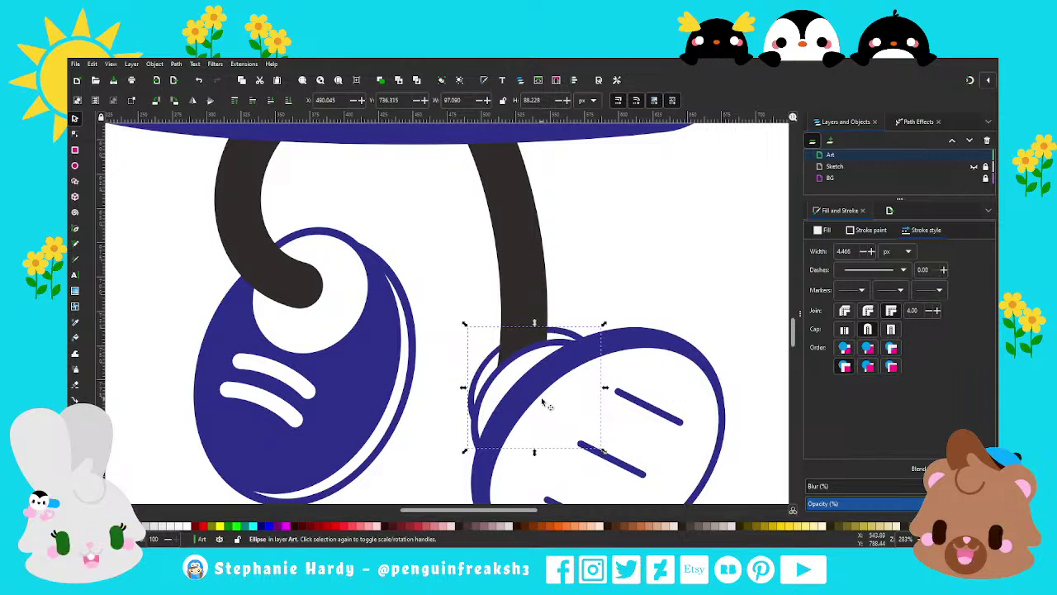
key("Escape")
Step: Send the white ellipse behind the black leg
left_click(491, 402)
key("e")
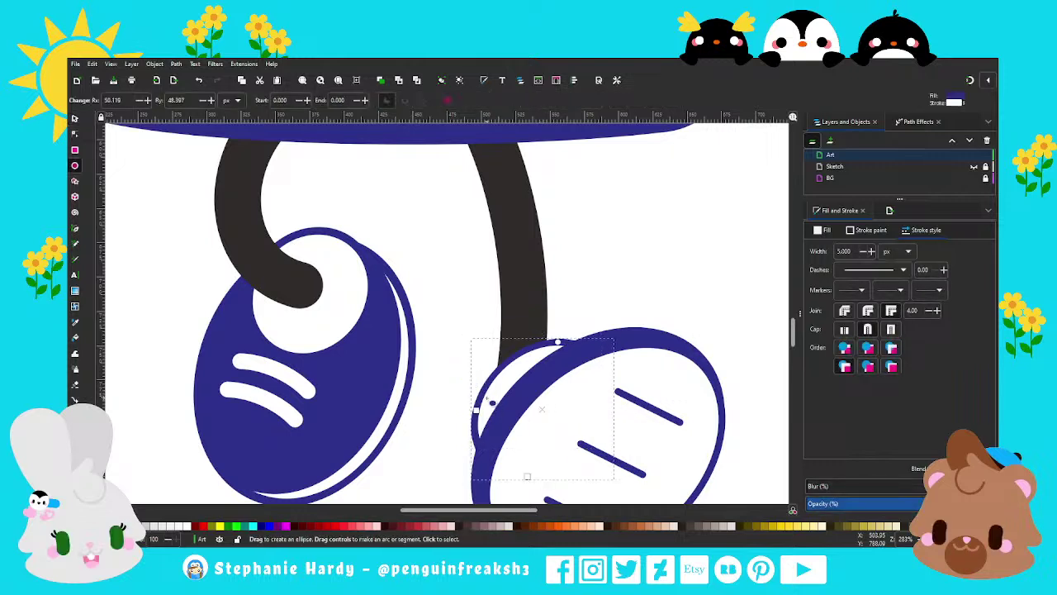
left_click(74, 118)
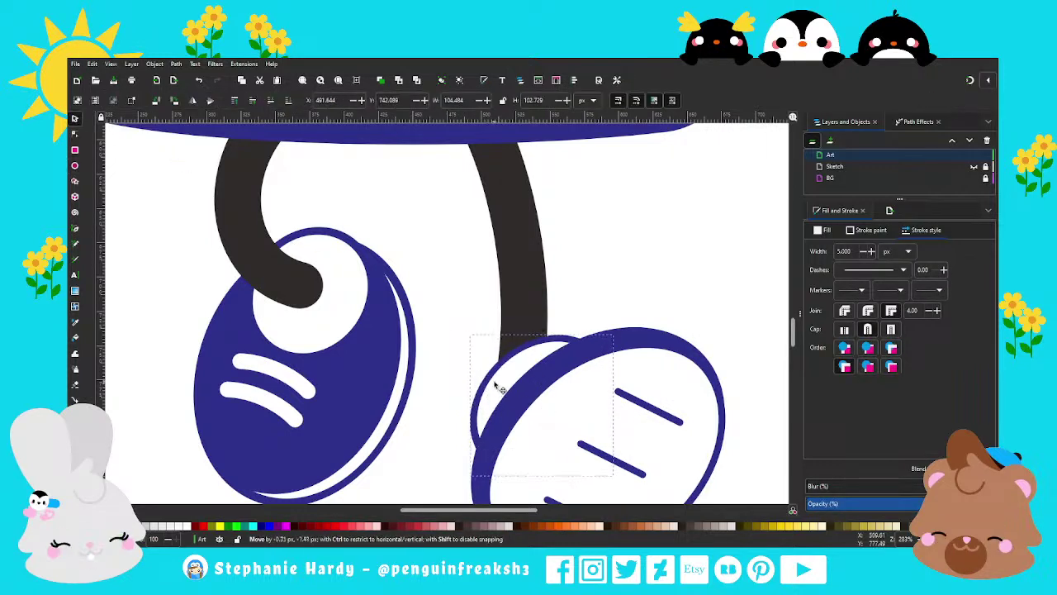
left_click(289, 100)
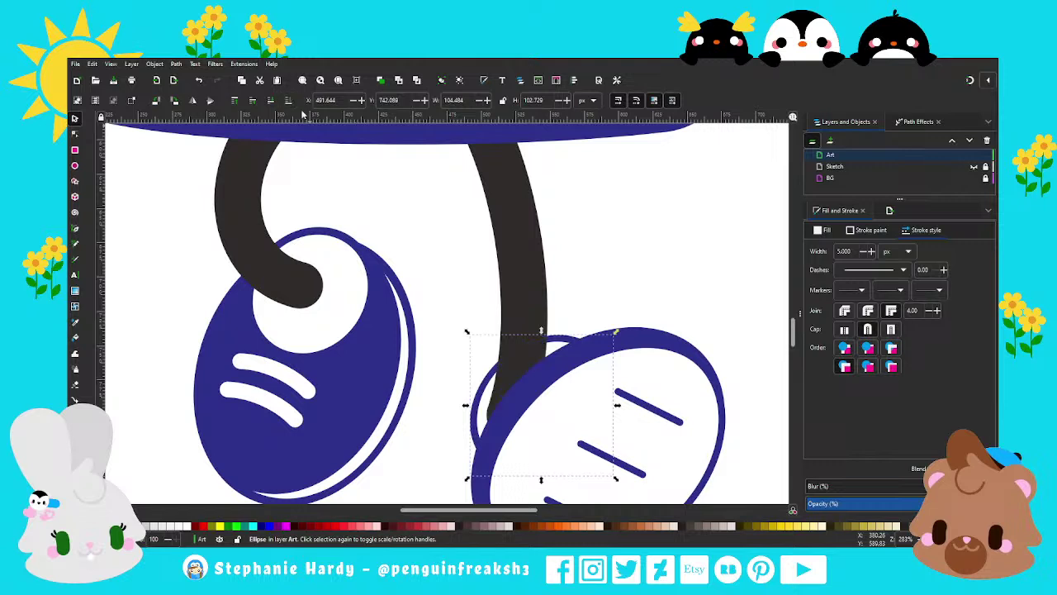
left_click(75, 228)
Step: Draw a closed shape with the Pen tool over the right leg's end
left_click(493, 385)
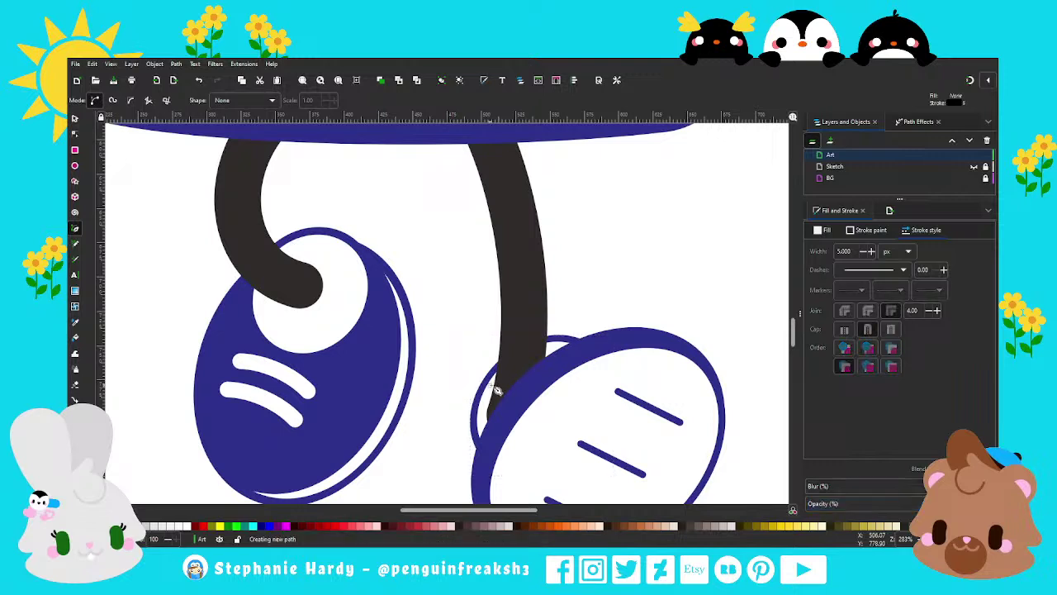
left_click(551, 350)
left_click(568, 435)
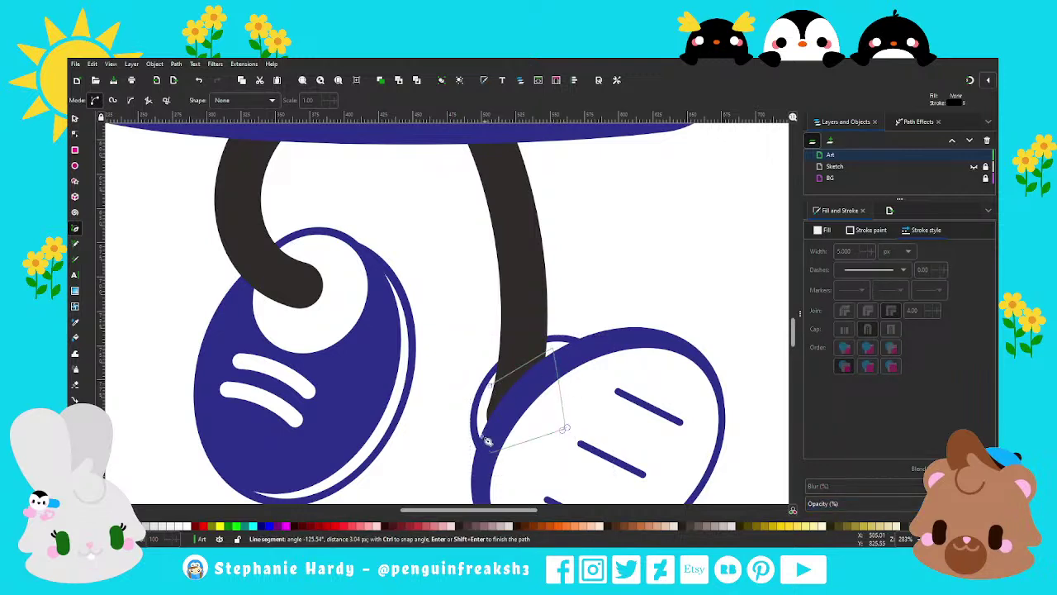
left_click(489, 453)
left_click(479, 417)
left_click(493, 386)
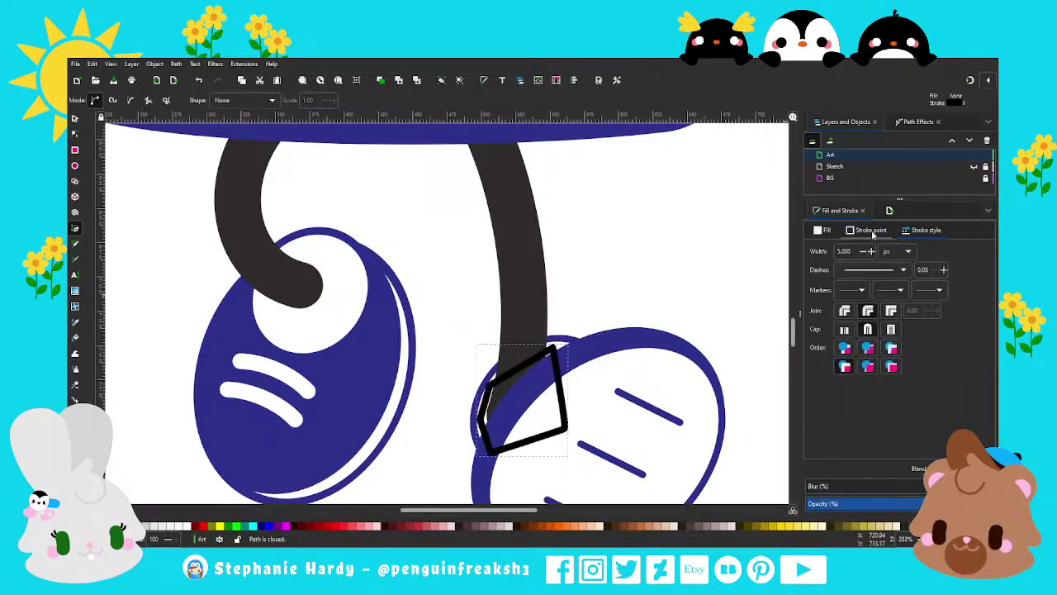
Step: Remove the shape's outline, fill it flat white, and lower it behind the blue rim
left_click(868, 230)
left_click(815, 249)
left_click(823, 229)
left_click(832, 249)
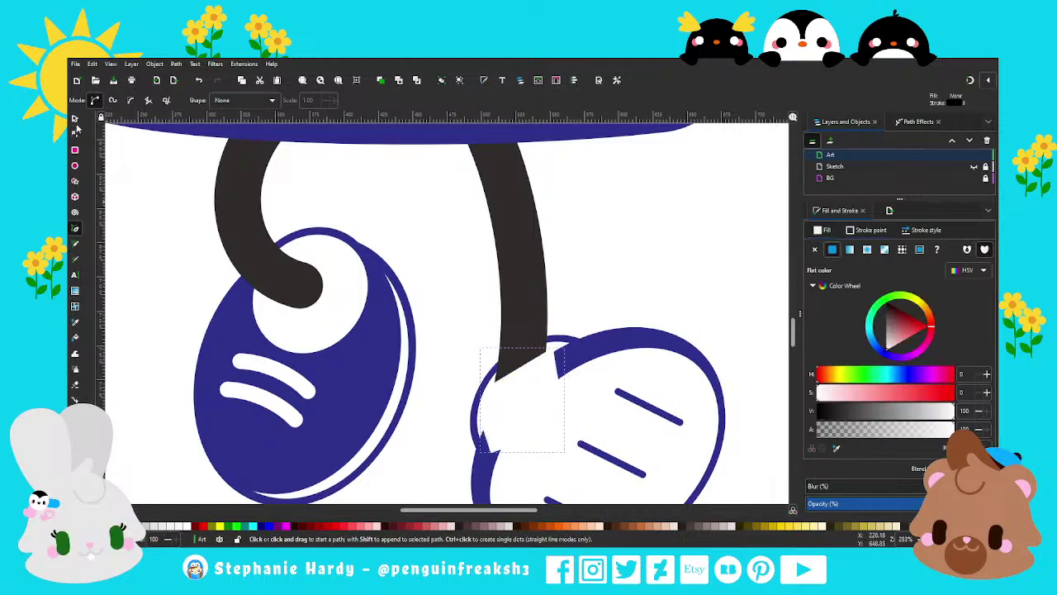
left_click(75, 118)
key("Page_Down")
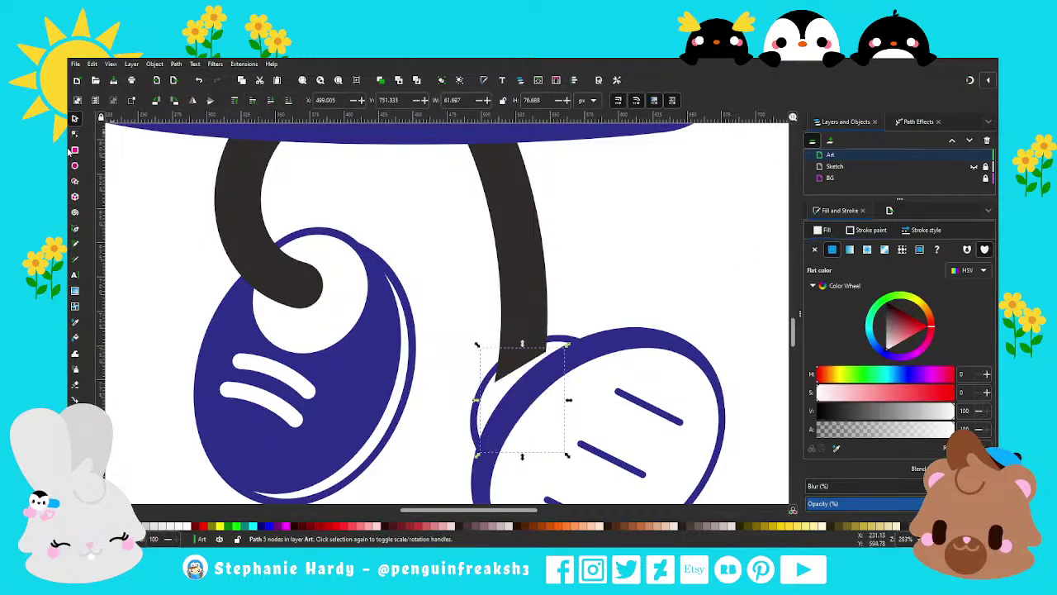
left_click(74, 134)
scroll(526, 357, "up", 2, "ctrl")
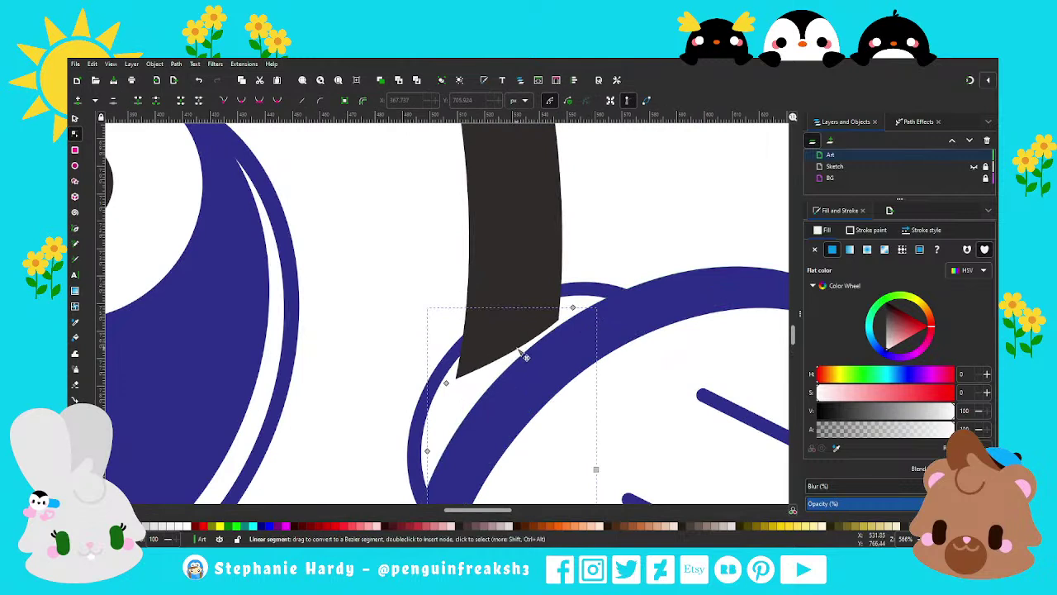
Step: Curve the white patch's lower edge to follow the shoe rim
left_click_drag(525, 357, 523, 361)
left_click_drag(446, 382, 496, 393)
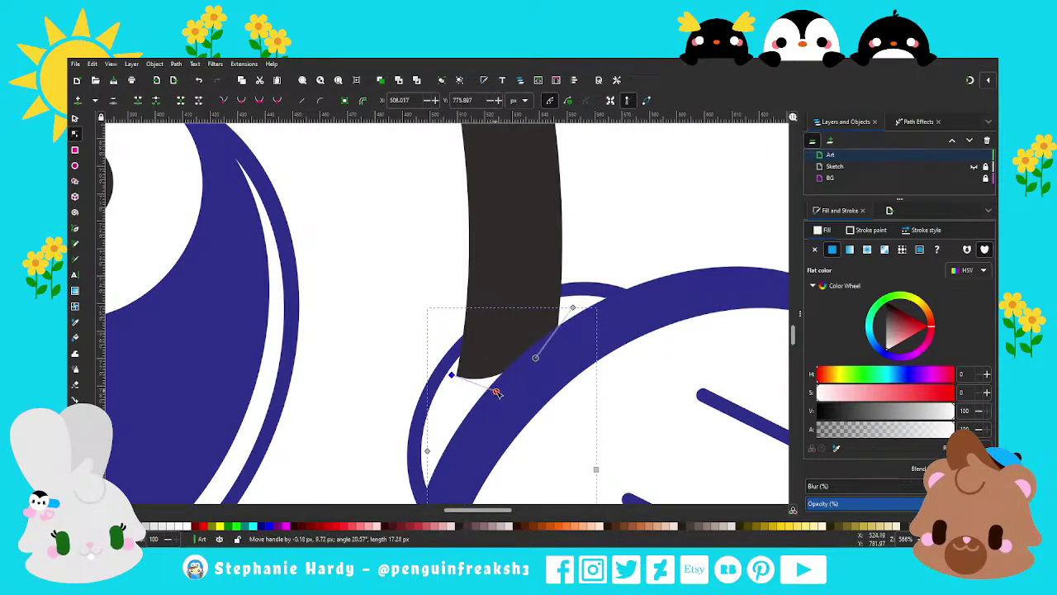
left_click_drag(536, 356, 549, 381)
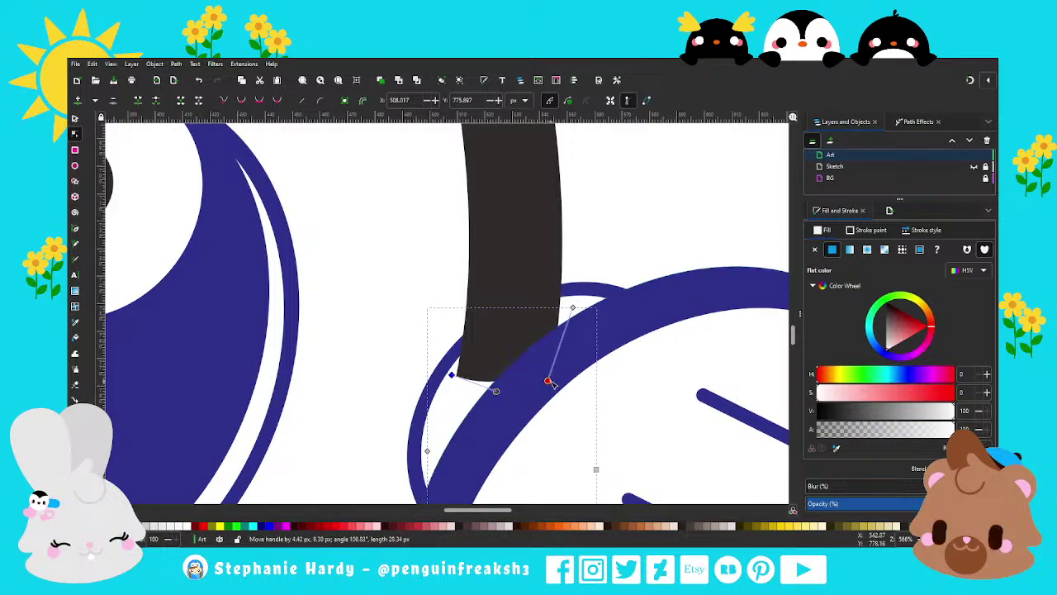
scroll(552, 384, "up", 1)
scroll(552, 384, "up", 1)
scroll(552, 384, "up", 1)
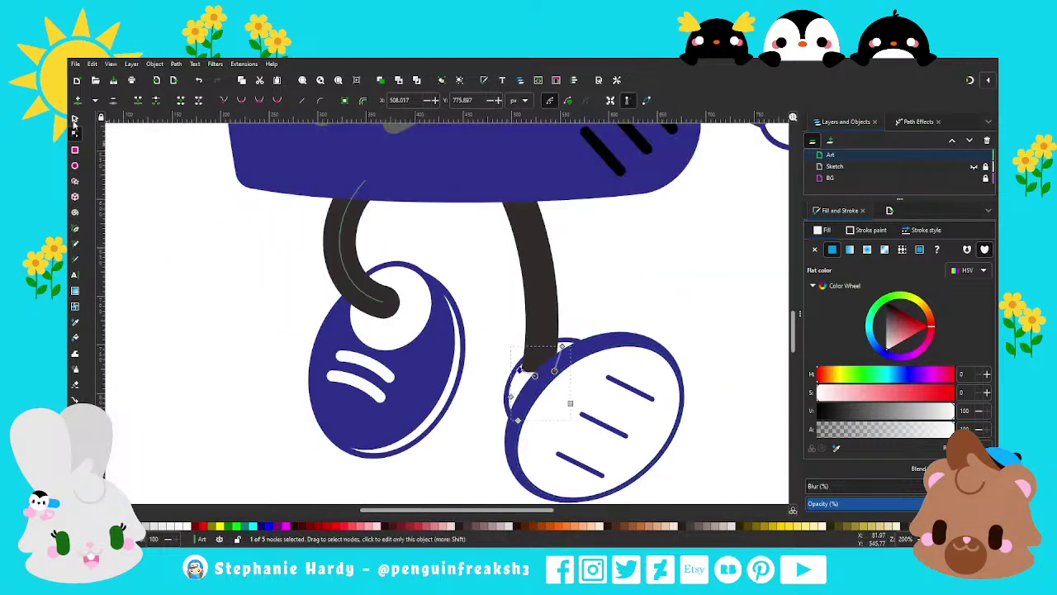
left_click(75, 119)
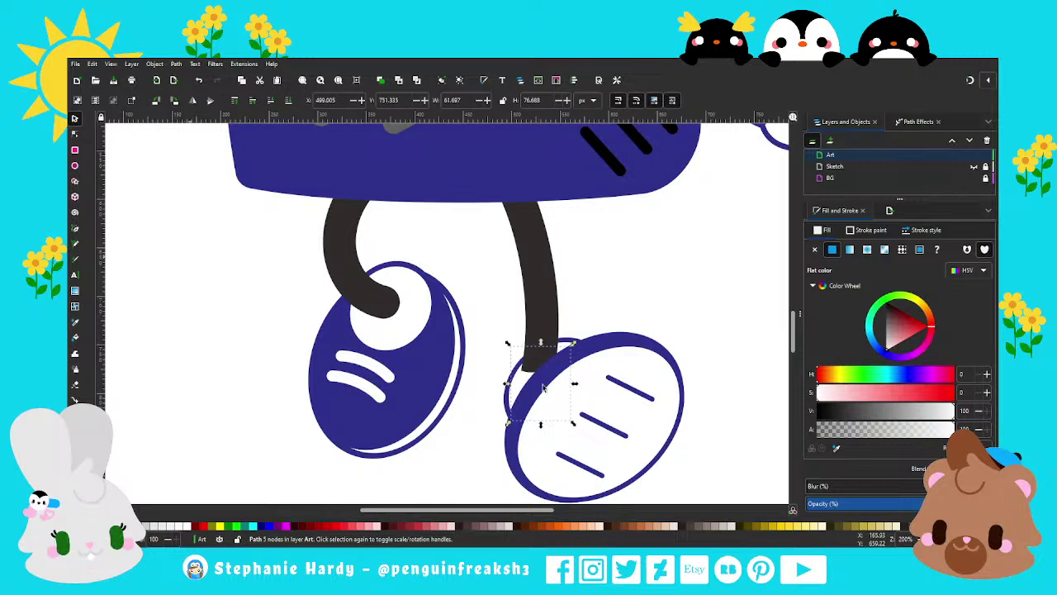
key("Escape")
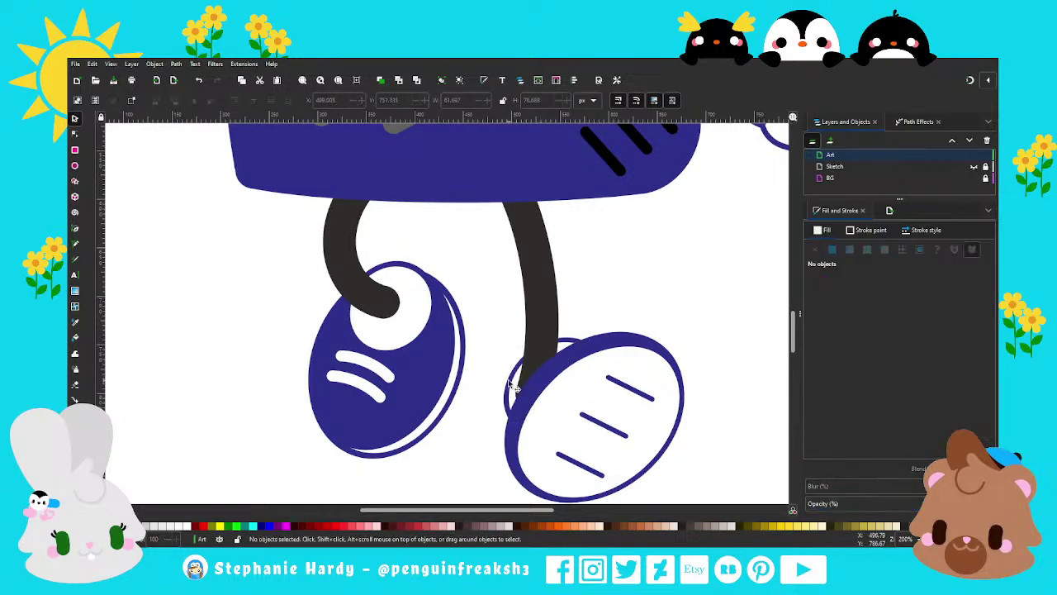
Step: Move the whole right shoe about 40 px right, away from the leg
scroll(582, 366, "down", 3, "ctrl")
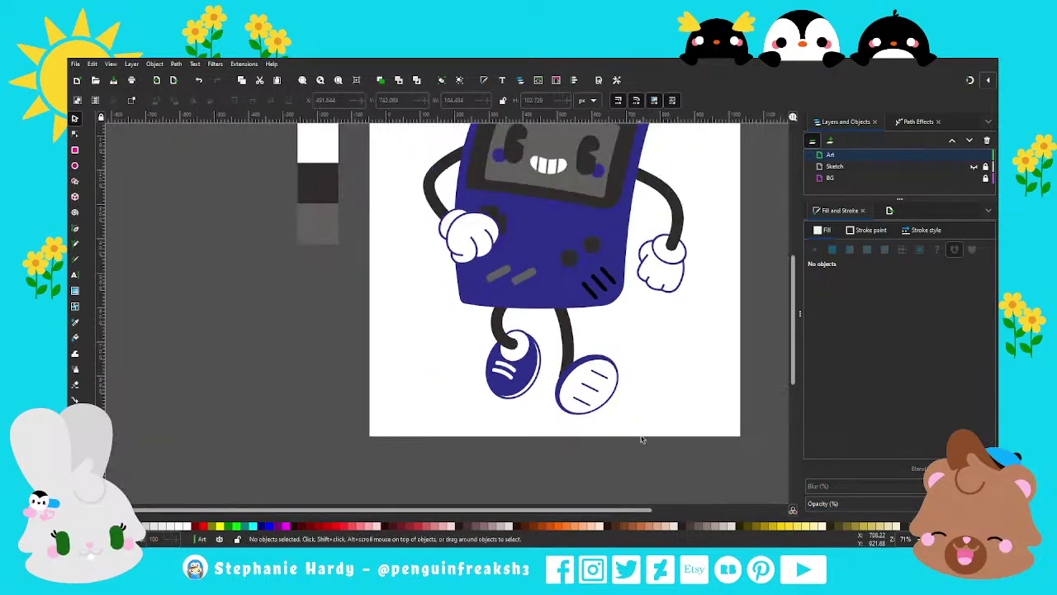
mouse_move(651, 438)
left_mouse_down()
mouse_move(573, 344)
mouse_move(552, 342)
left_mouse_up()
left_click_drag(595, 386, 629, 386)
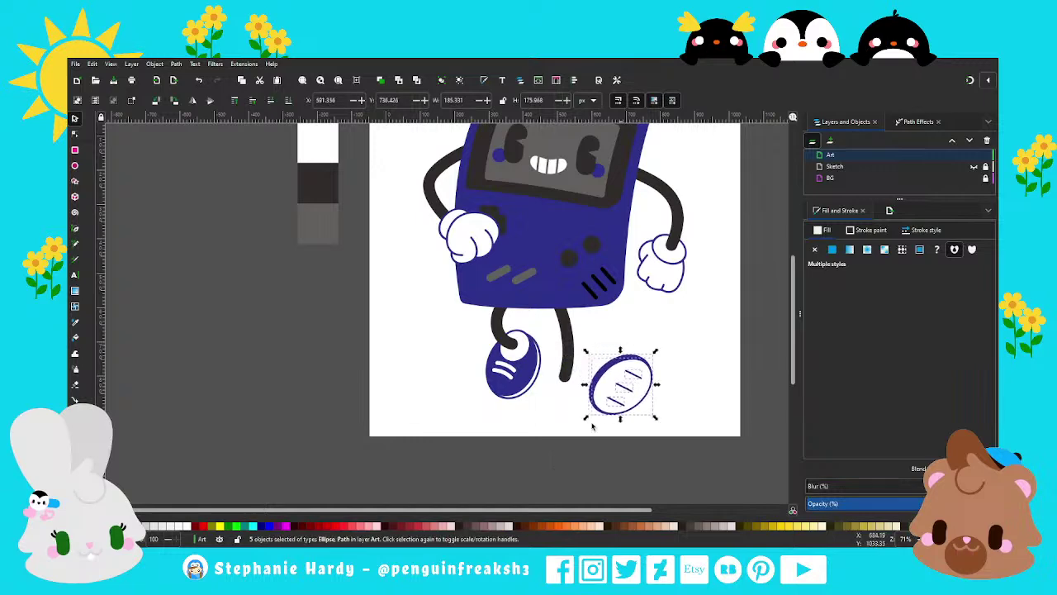
key("Escape")
scroll(578, 367, "up", 1, "ctrl")
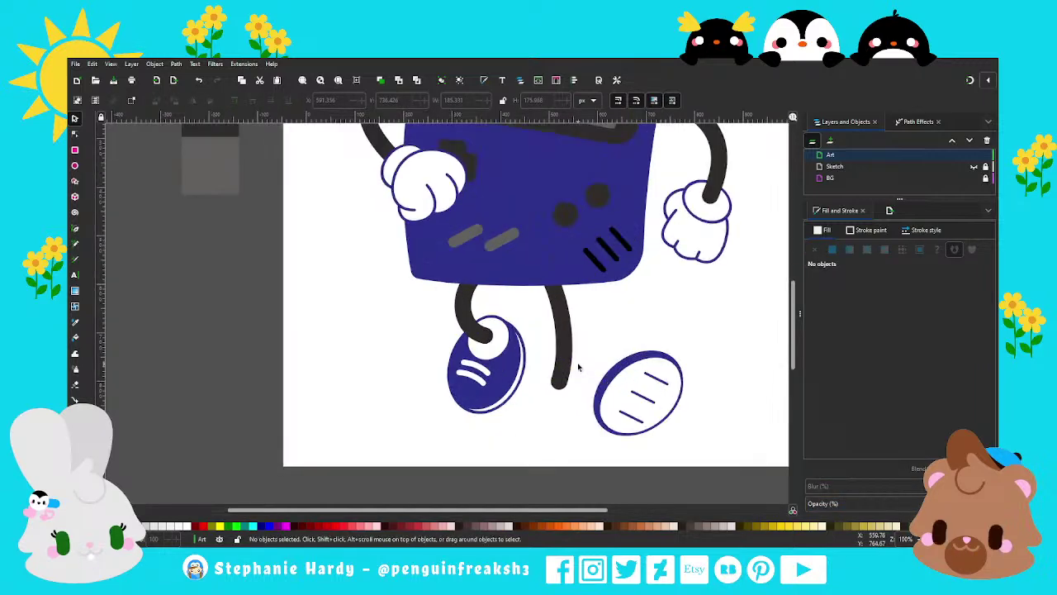
Step: Copy the left shoe's white ankle ellipse, tilt it, and tuck it behind the right leg
left_click(488, 341)
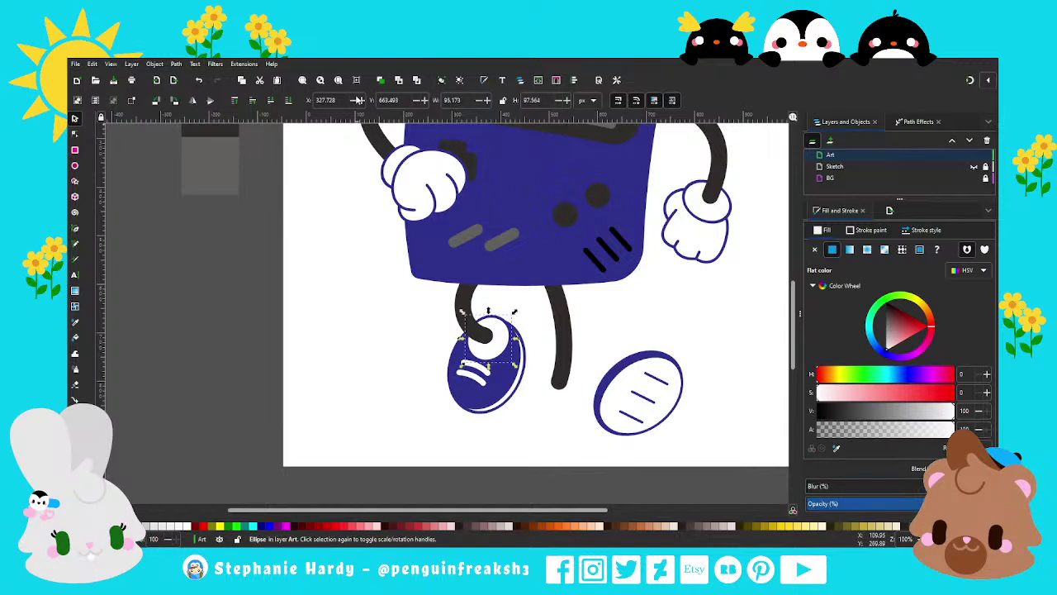
left_click(380, 80)
mouse_move(502, 340)
left_mouse_down()
mouse_move(570, 390)
mouse_move(592, 378)
left_mouse_up()
left_click(570, 389)
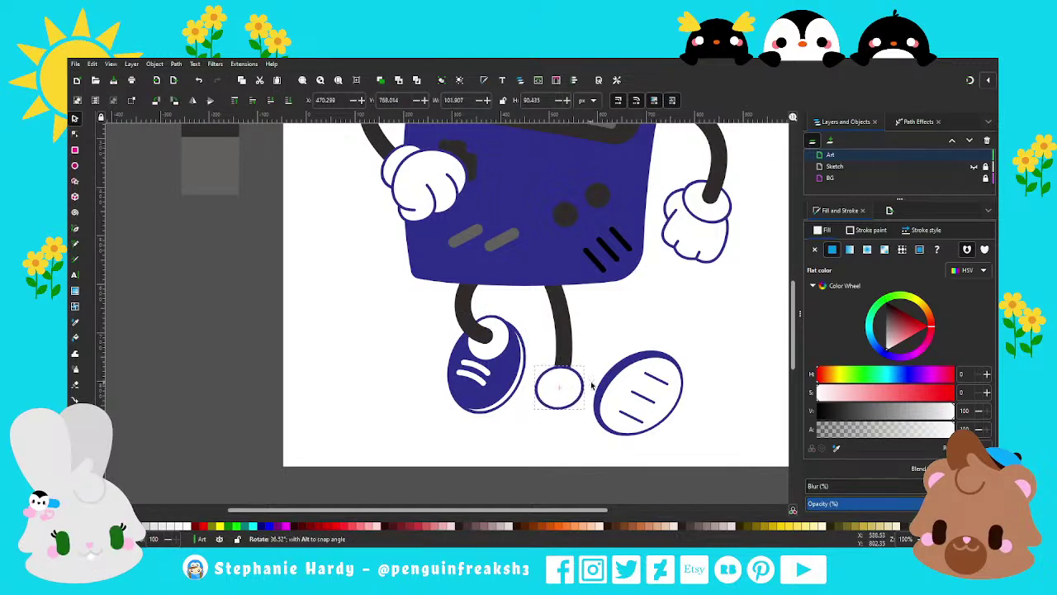
key("Page_Down")
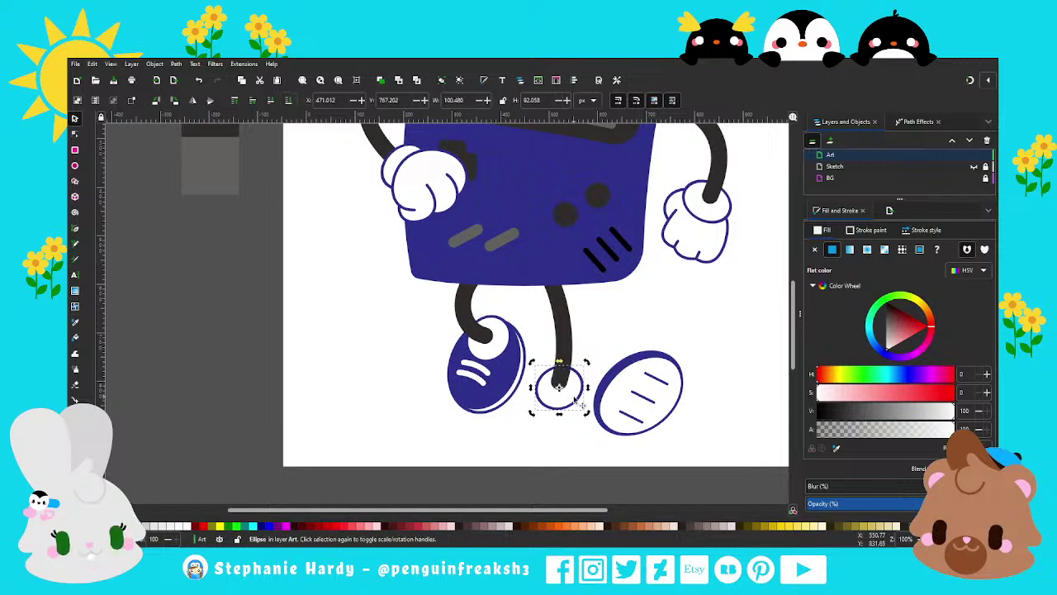
left_click_drag(581, 402, 583, 397)
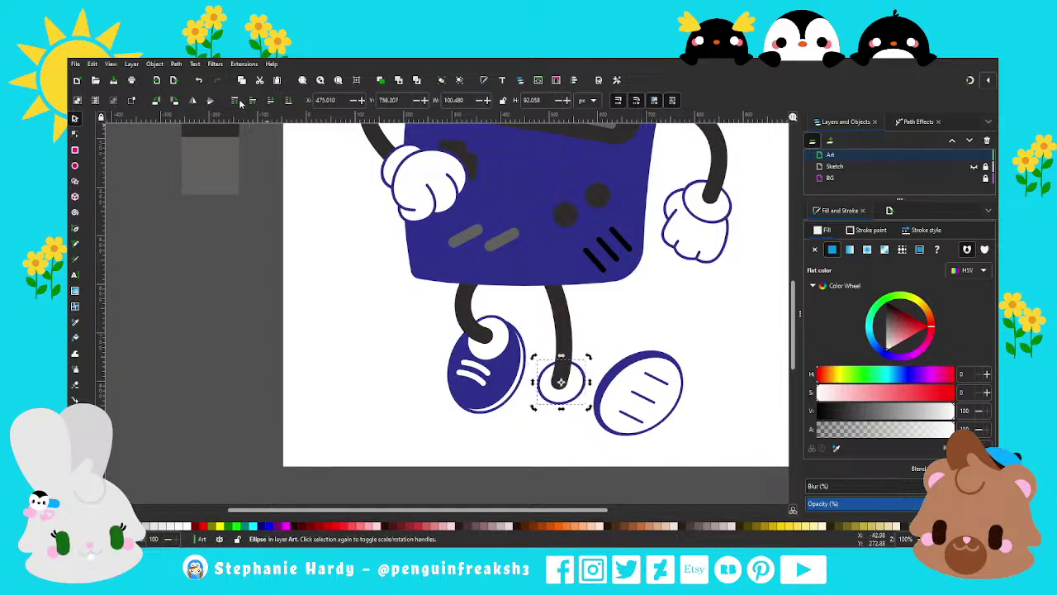
left_click_drag(586, 359, 589, 356)
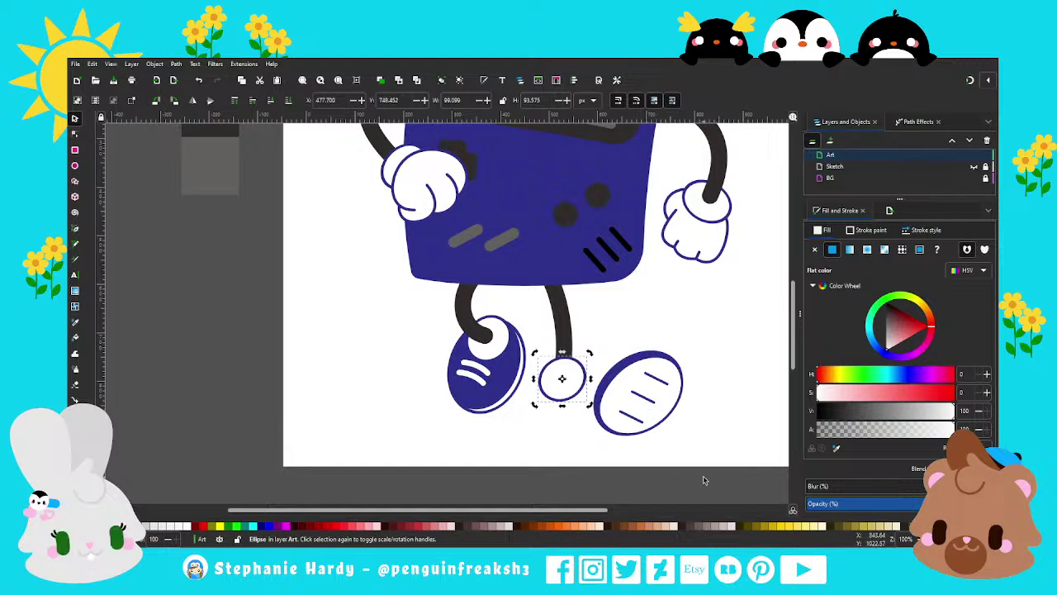
Step: Move the right shoe back onto the small ellipse and raise its parts above it
left_click_drag(704, 480, 582, 343)
left_click_drag(633, 406, 579, 410)
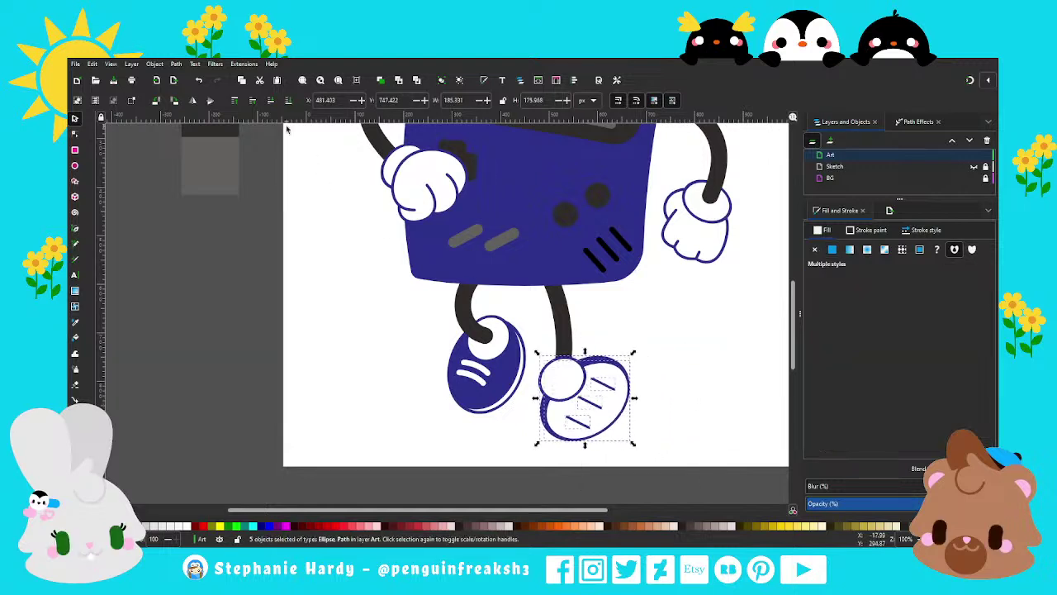
left_click(235, 100)
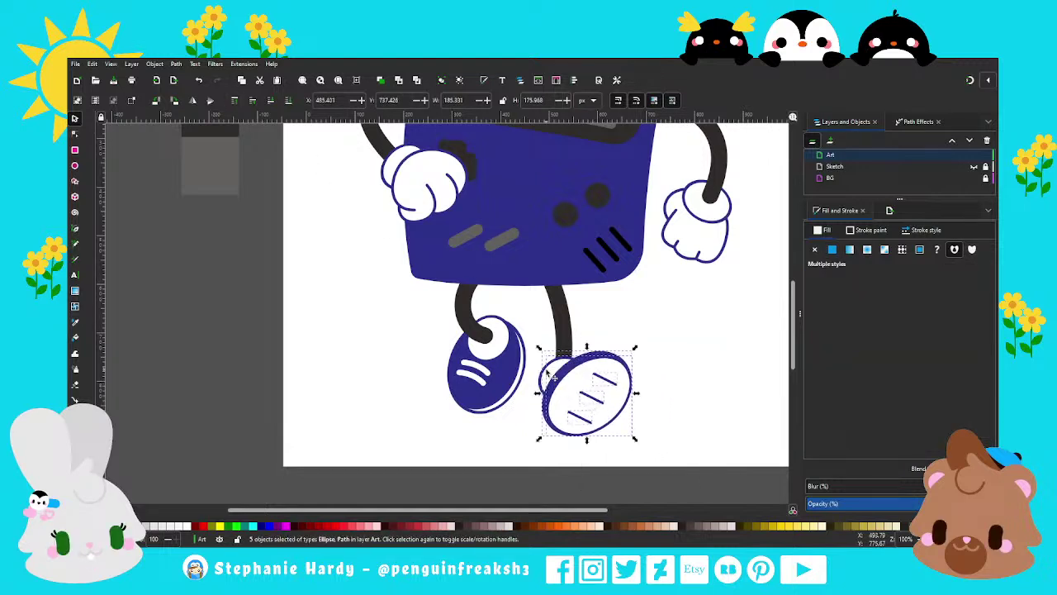
left_click_drag(547, 377, 555, 374)
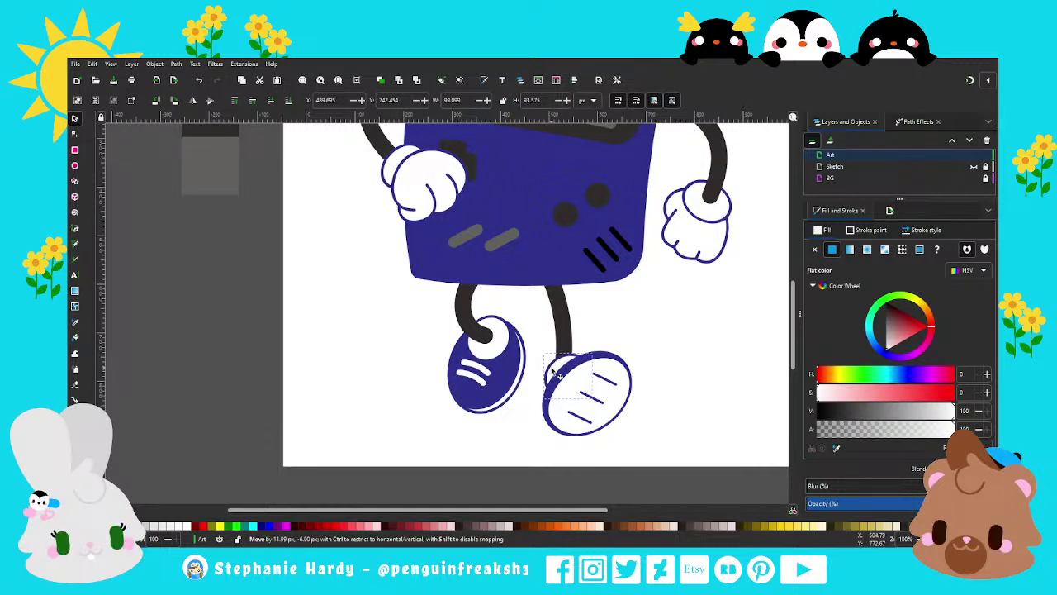
left_click_drag(553, 373, 555, 373)
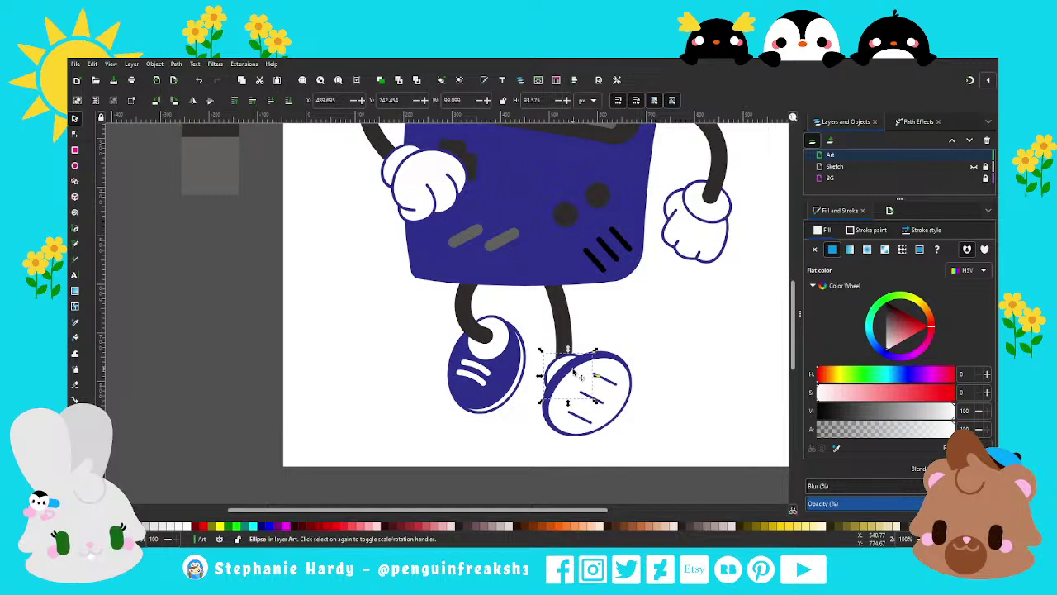
scroll(578, 376, "up", 2, "ctrl")
Step: Cut the right shoe's collar ellipse into an arc, then restore it to a whole ellipse
scroll(570, 372, "up", 2, "ctrl")
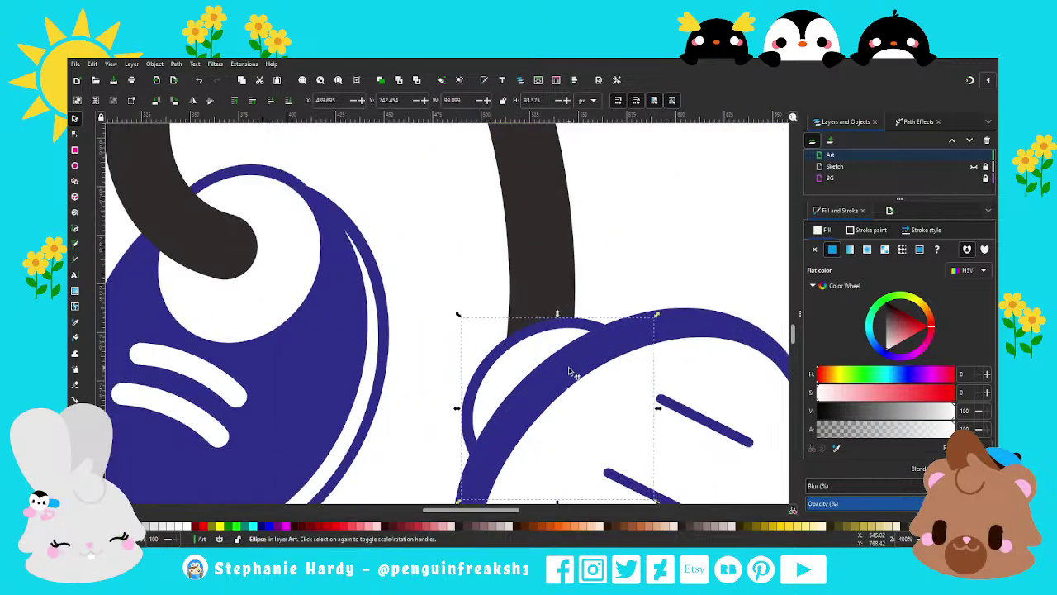
left_click(74, 166)
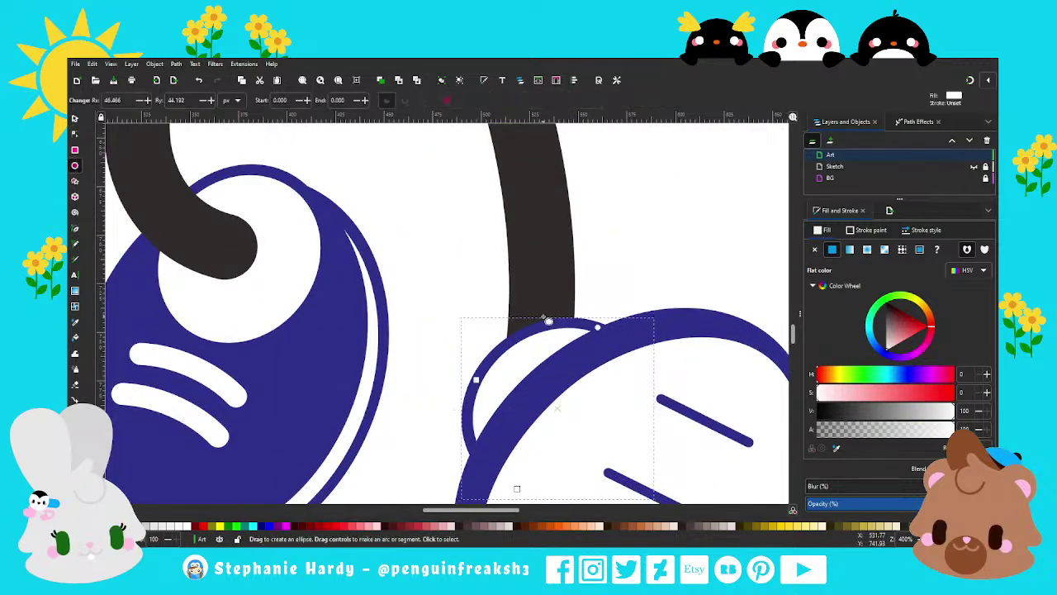
left_click_drag(598, 328, 492, 357)
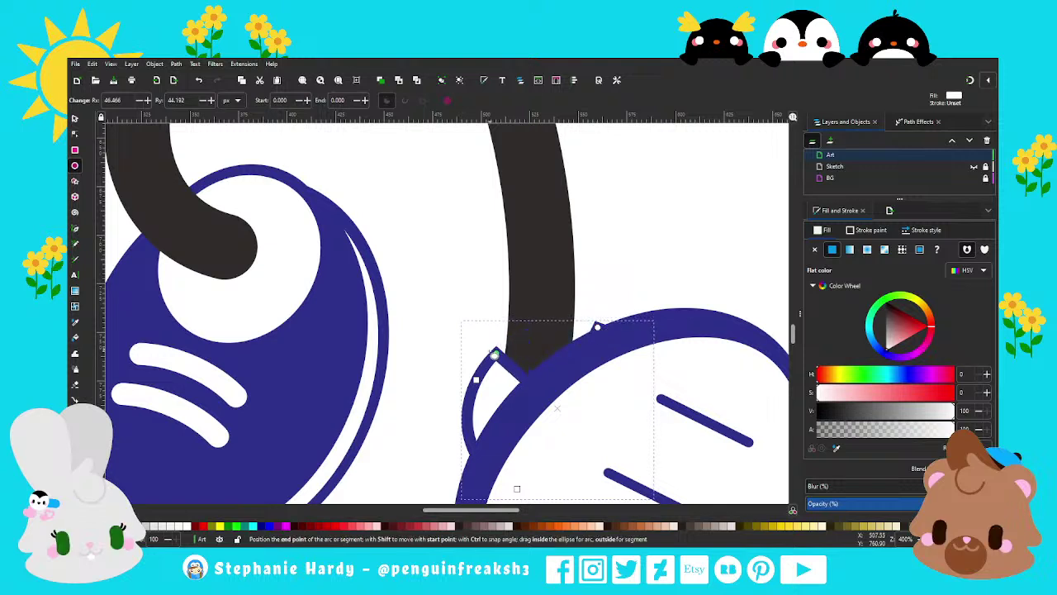
left_click(406, 101)
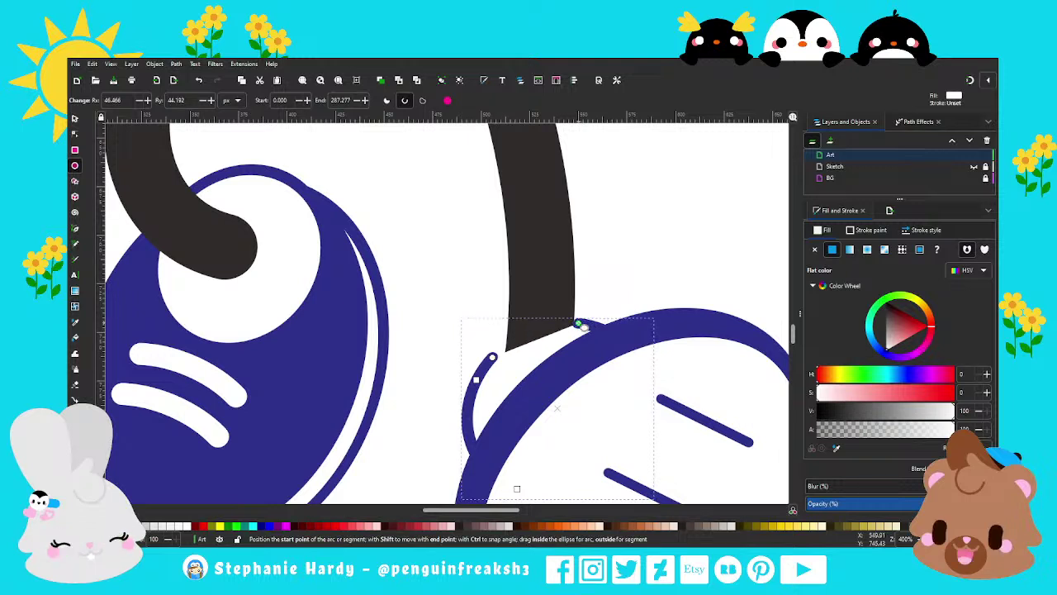
left_click_drag(578, 326, 590, 325)
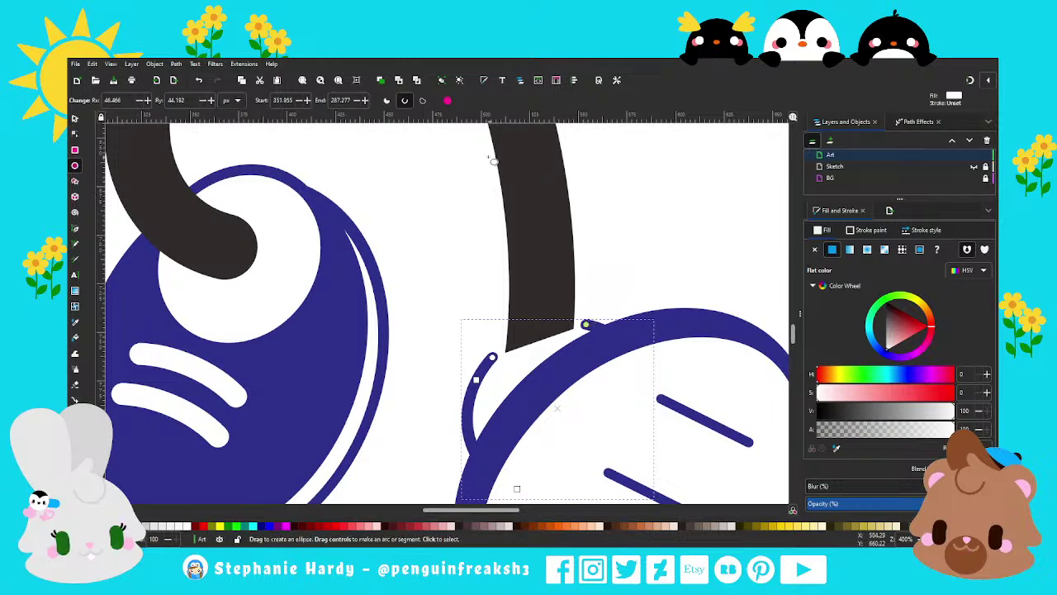
left_click(449, 100)
scroll(486, 351, "down", 2)
key("s")
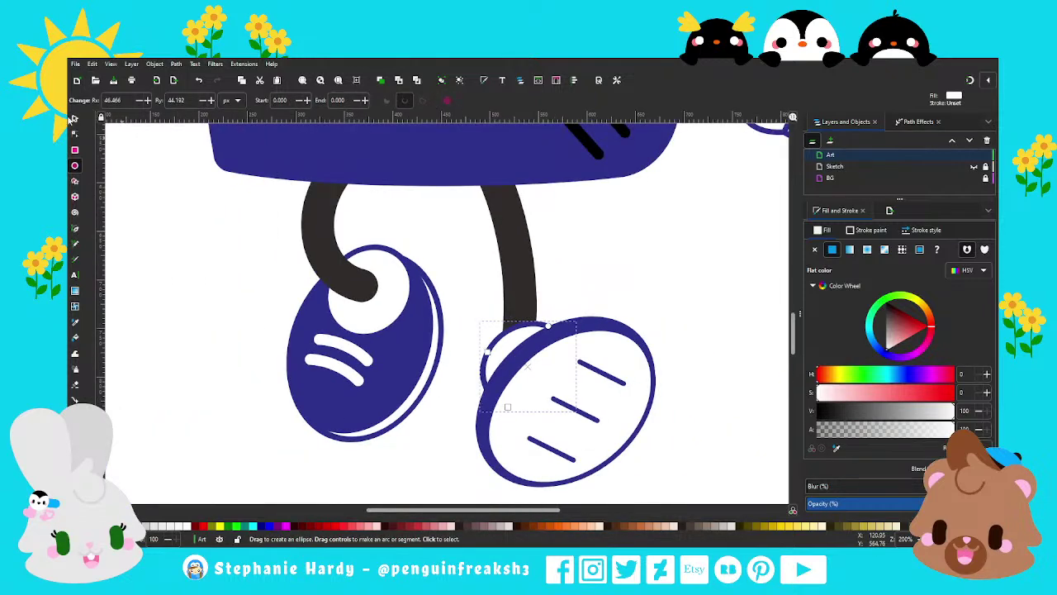
scroll(521, 359, "down", 2)
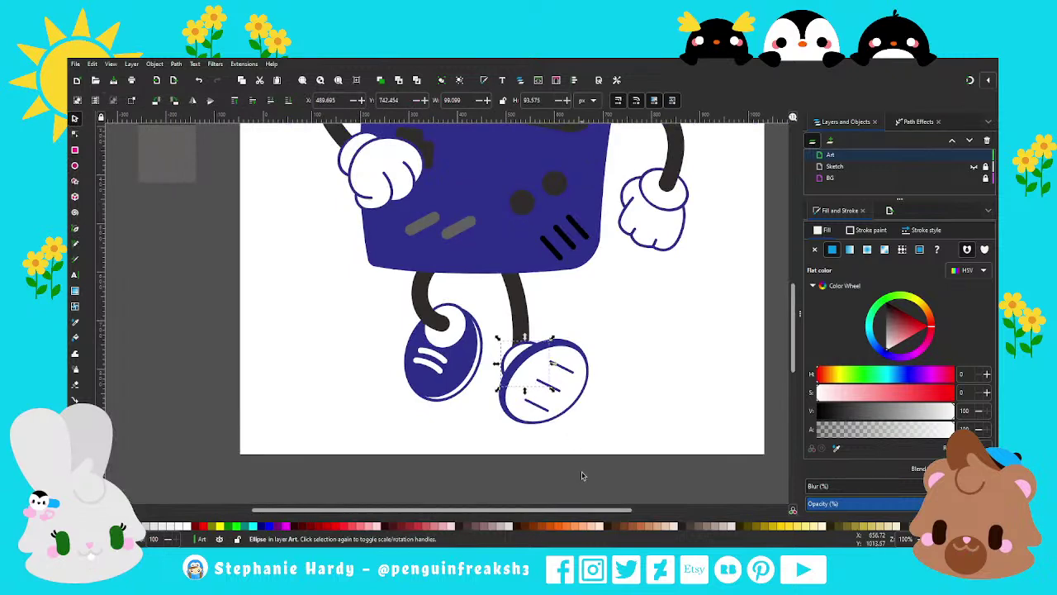
Step: Nudge the right shoe slightly up and left
left_click(619, 411)
scroll(579, 438, "down", 2)
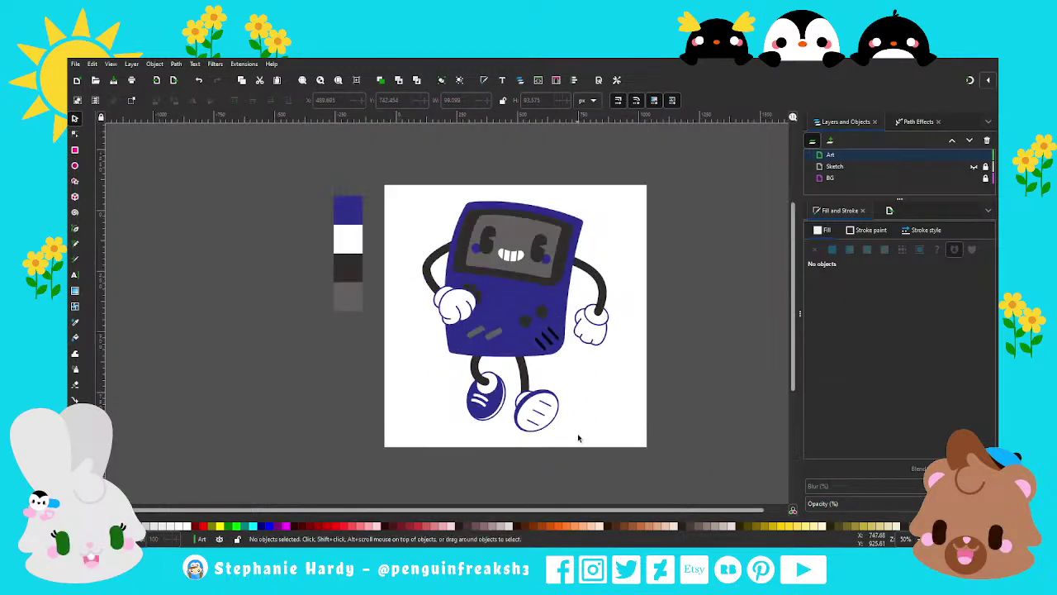
scroll(545, 448, "up", 2)
left_click_drag(661, 467, 530, 334)
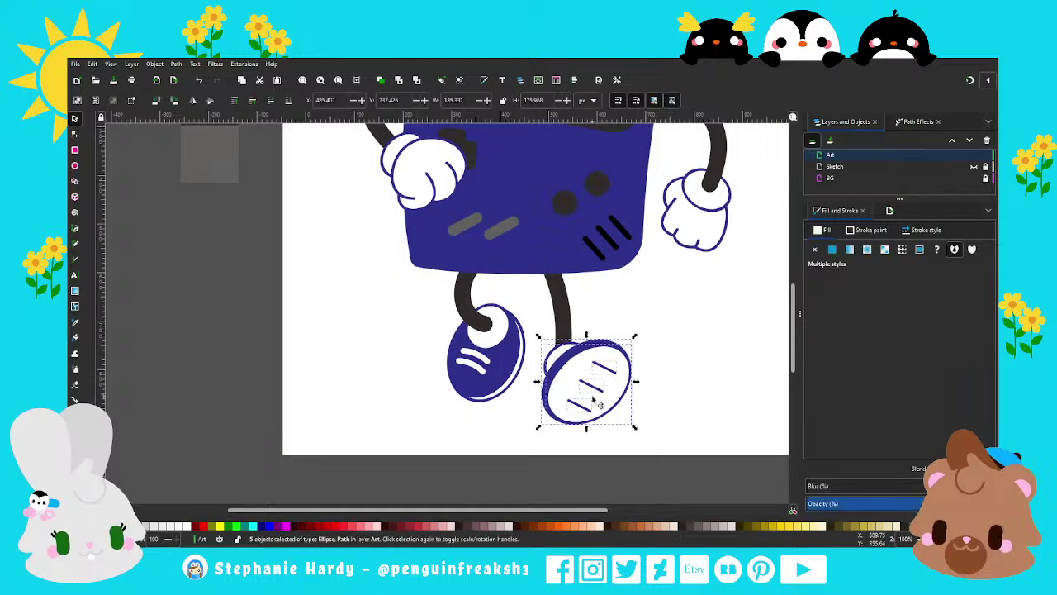
left_click_drag(594, 404, 592, 394)
left_click(590, 392)
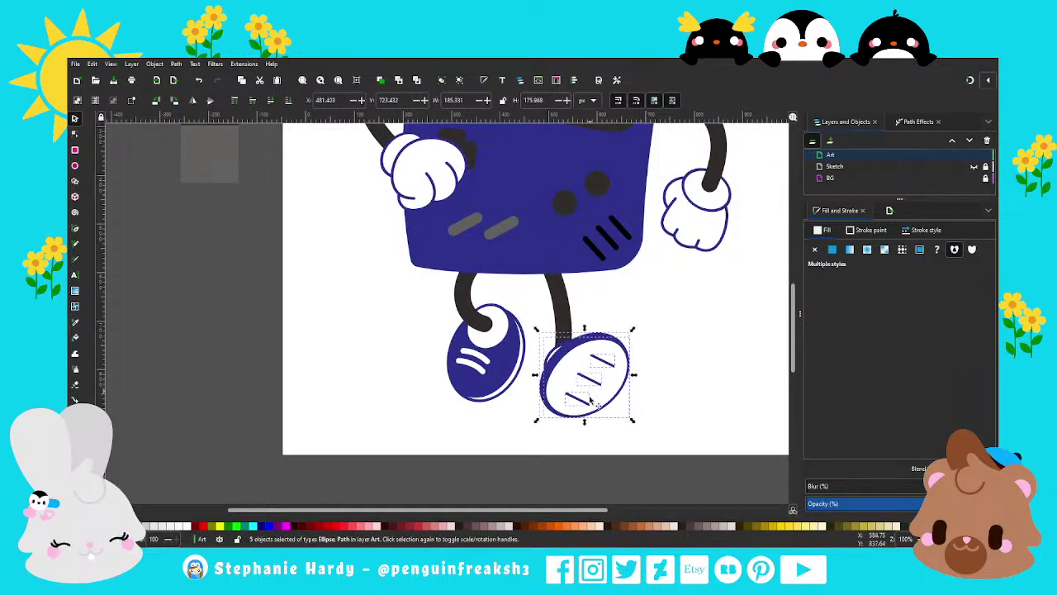
left_click(559, 449)
Step: Move the small collar ellipse off to the right of the shoe
scroll(552, 447, "down", 2)
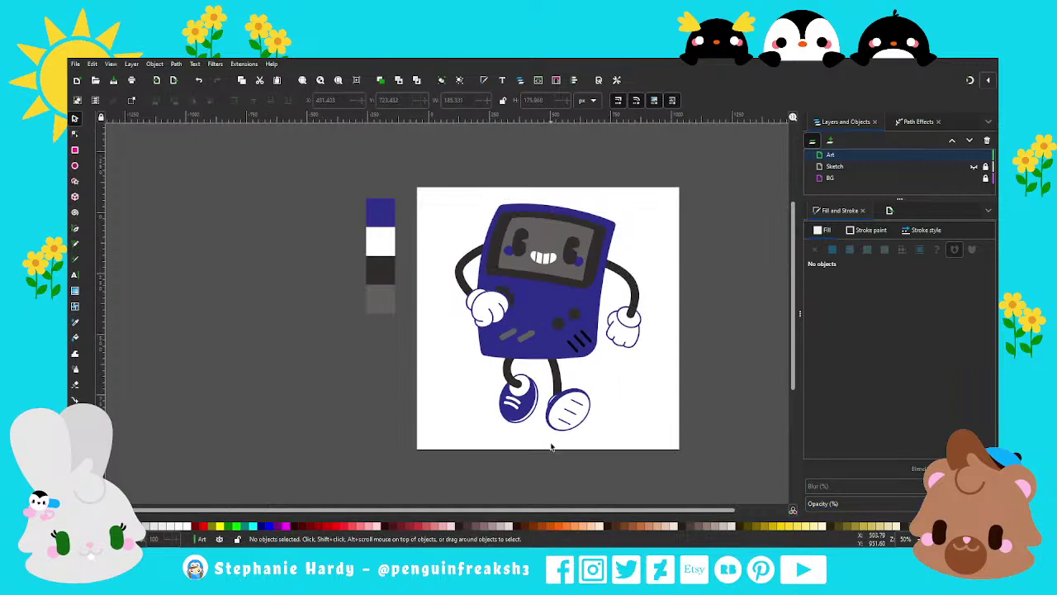
scroll(552, 447, "up", 2)
mouse_move(663, 497)
left_mouse_down()
mouse_move(543, 408)
mouse_move(540, 422)
left_mouse_up()
left_click(536, 376)
left_click_drag(535, 375, 664, 371)
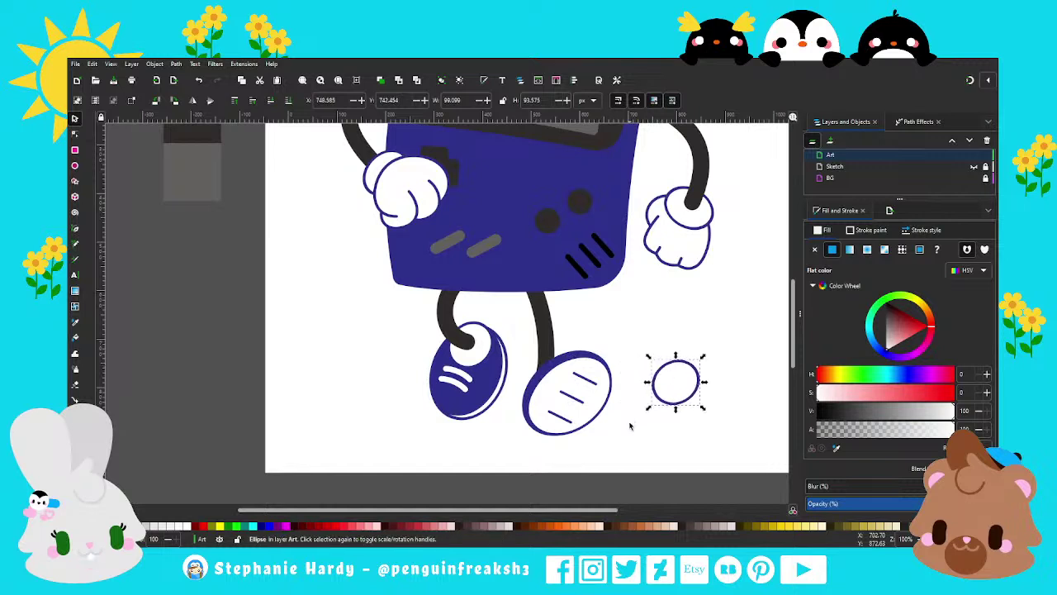
Step: Tilt the right shoe slightly and shift it up and left
left_click_drag(633, 504, 512, 341)
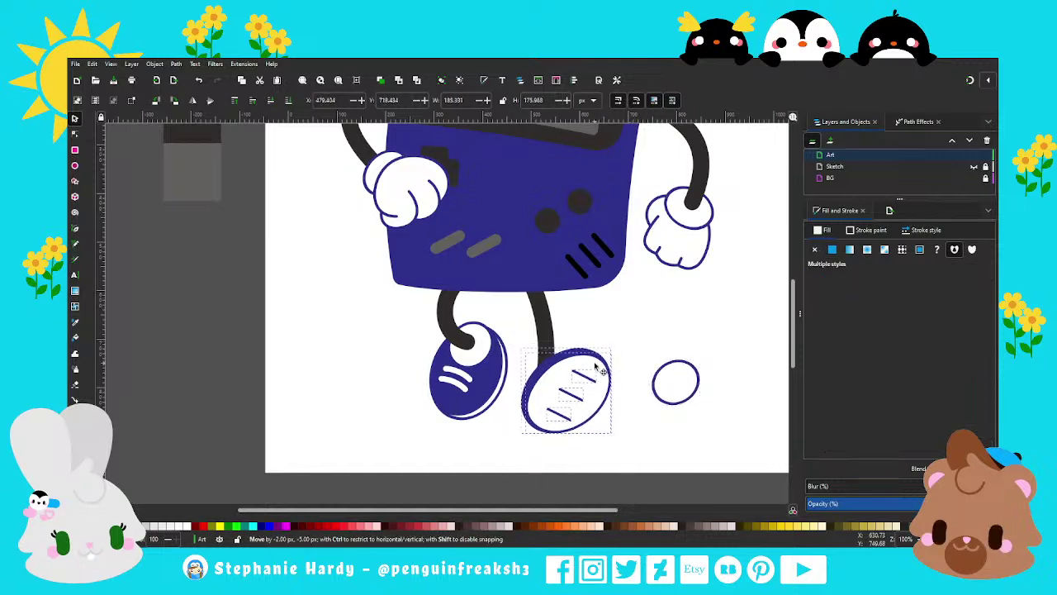
left_click(595, 366)
left_click_drag(613, 344, 599, 338)
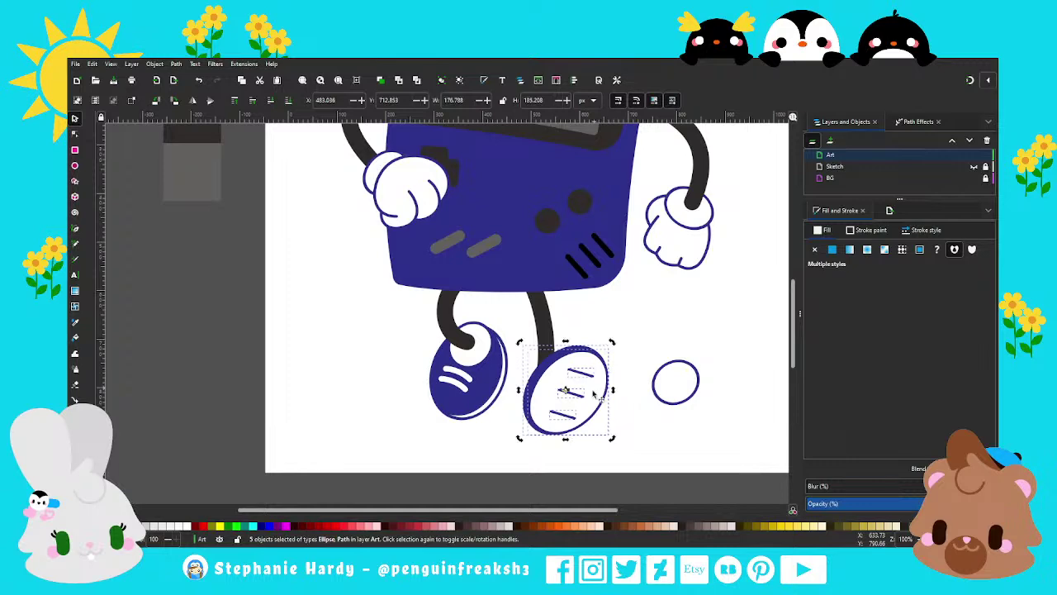
left_click_drag(591, 409, 596, 398)
scroll(596, 398, "down", 1)
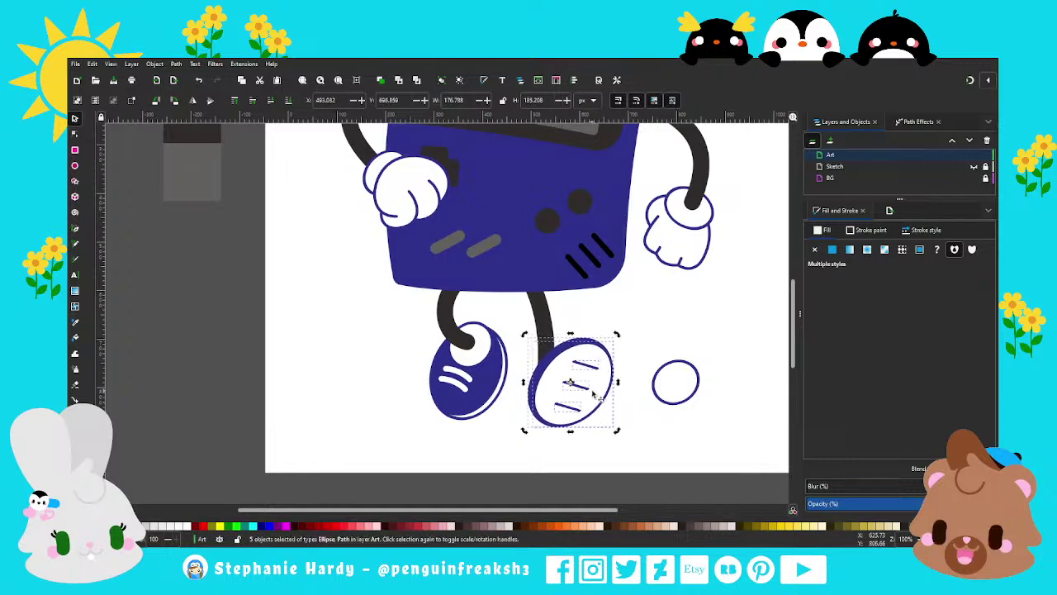
scroll(560, 471, "down", 1)
left_click(667, 448)
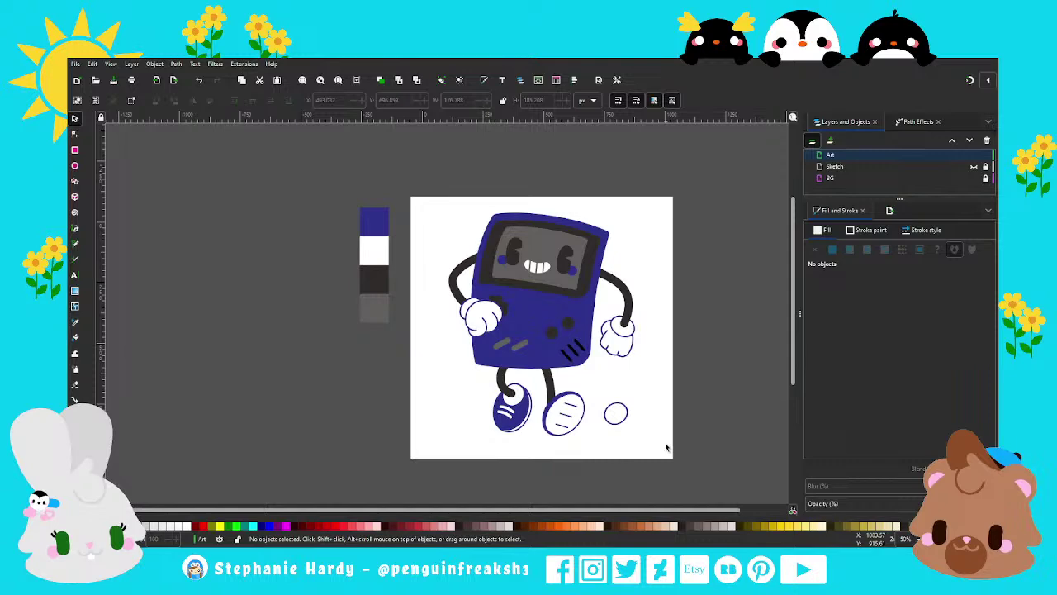
scroll(584, 431, "up", 2)
Step: Return the small ellipse to the right shoe and copy the left shoe's white patch onto it
scroll(584, 430, "up", 1)
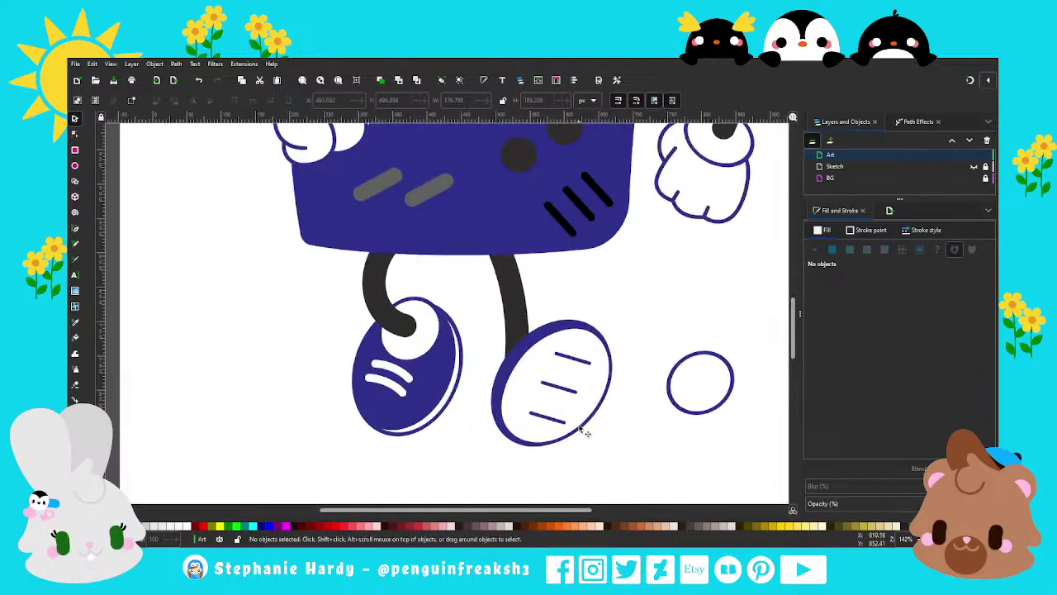
left_click_drag(716, 377, 545, 355)
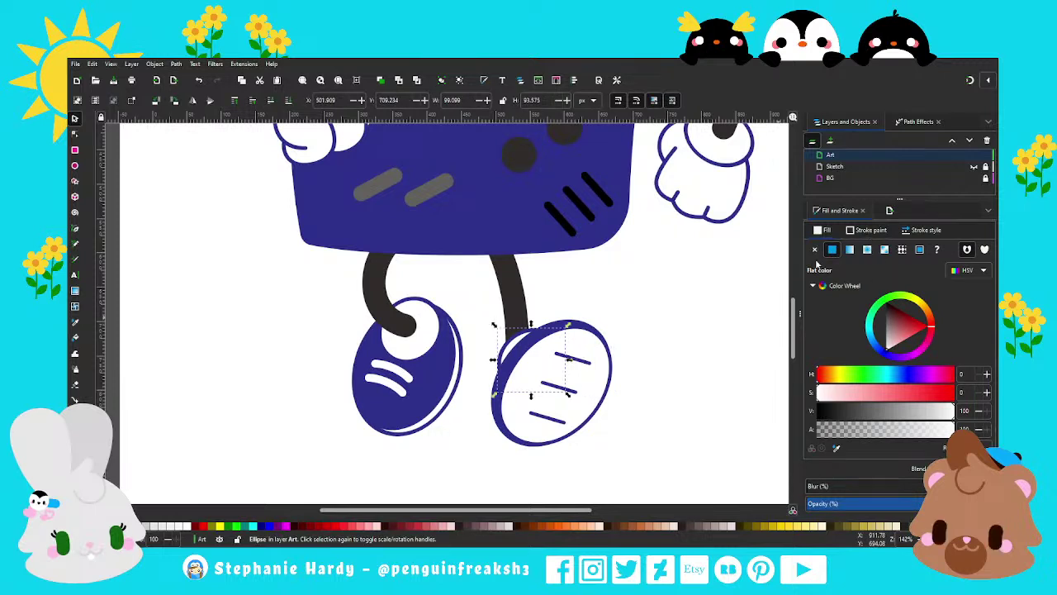
left_click(410, 329)
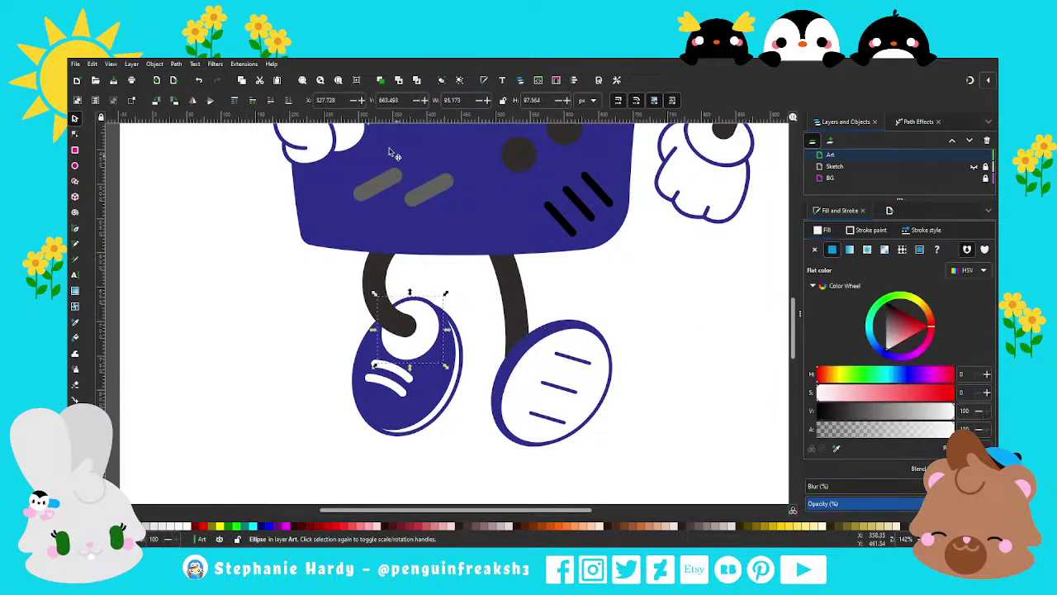
left_click(380, 80)
left_click_drag(410, 329, 529, 353)
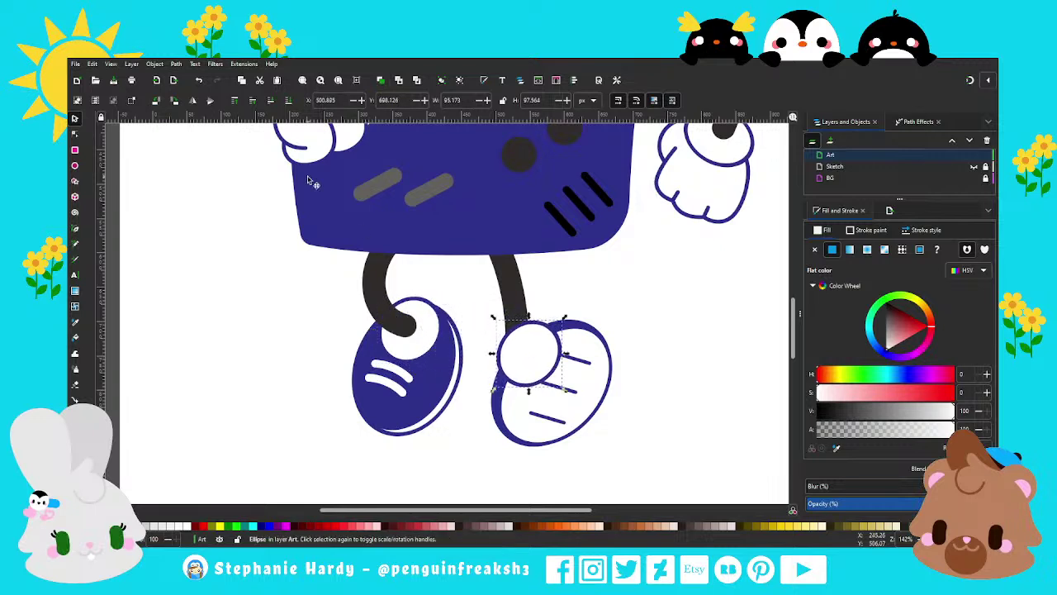
Step: Layer the copied patch behind the shoe but above the leg, and nudge it down
left_click(270, 100)
left_click(270, 100)
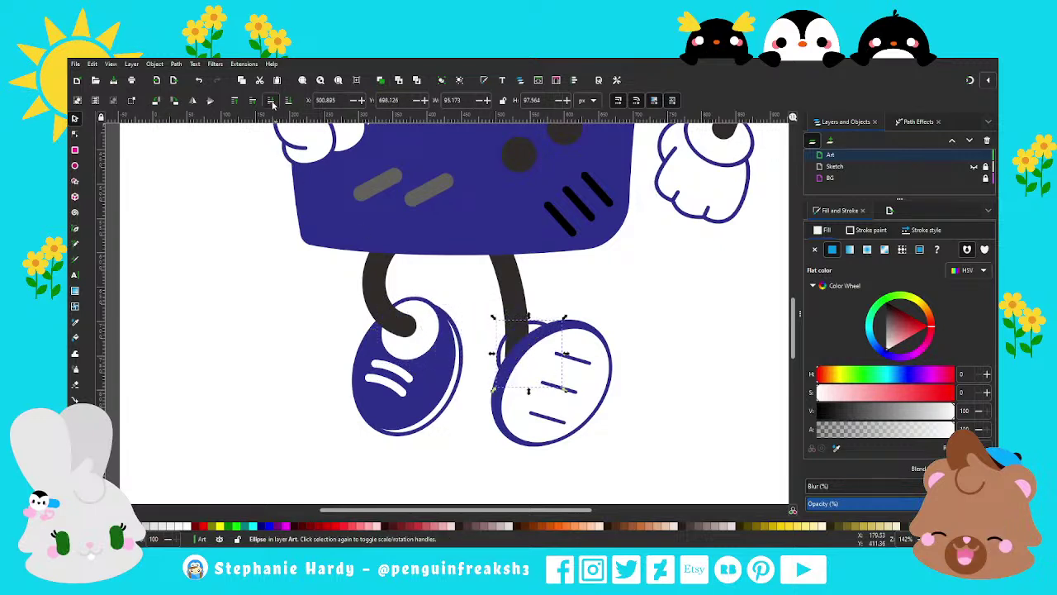
left_click(255, 101)
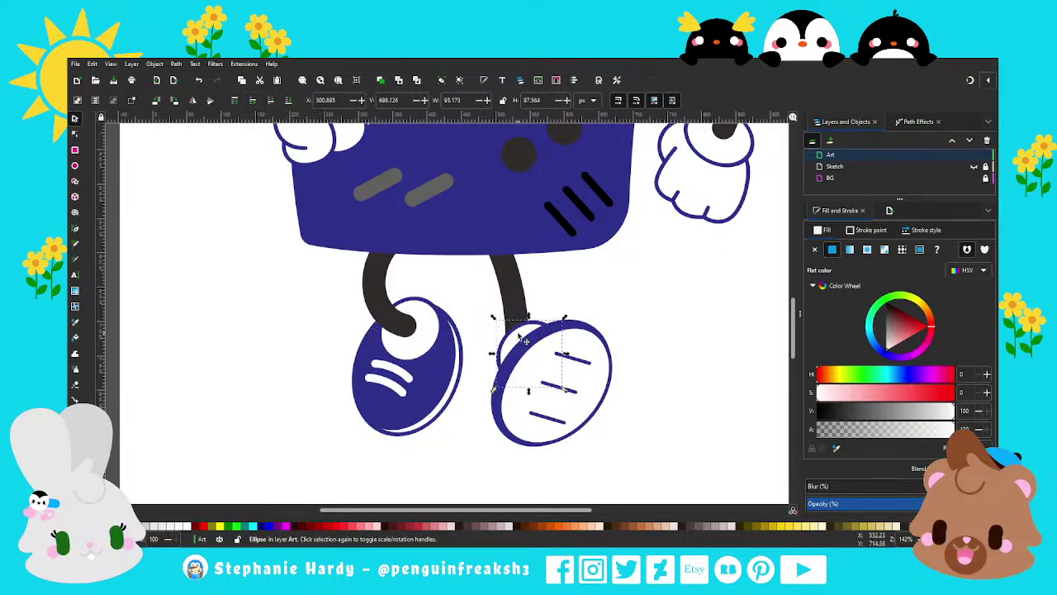
left_click_drag(526, 342, 522, 350)
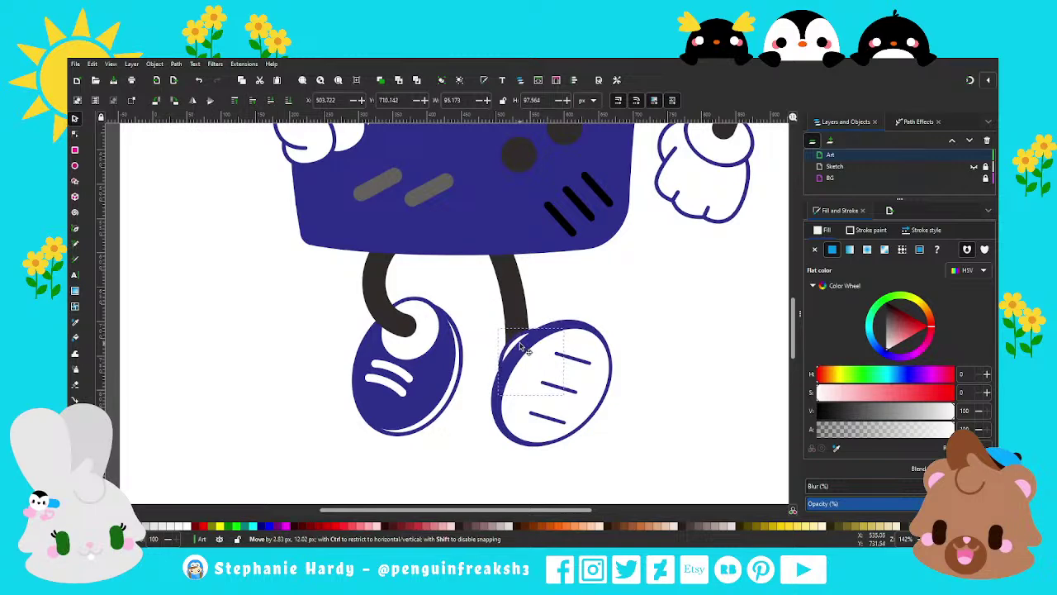
left_click(661, 405)
key("5")
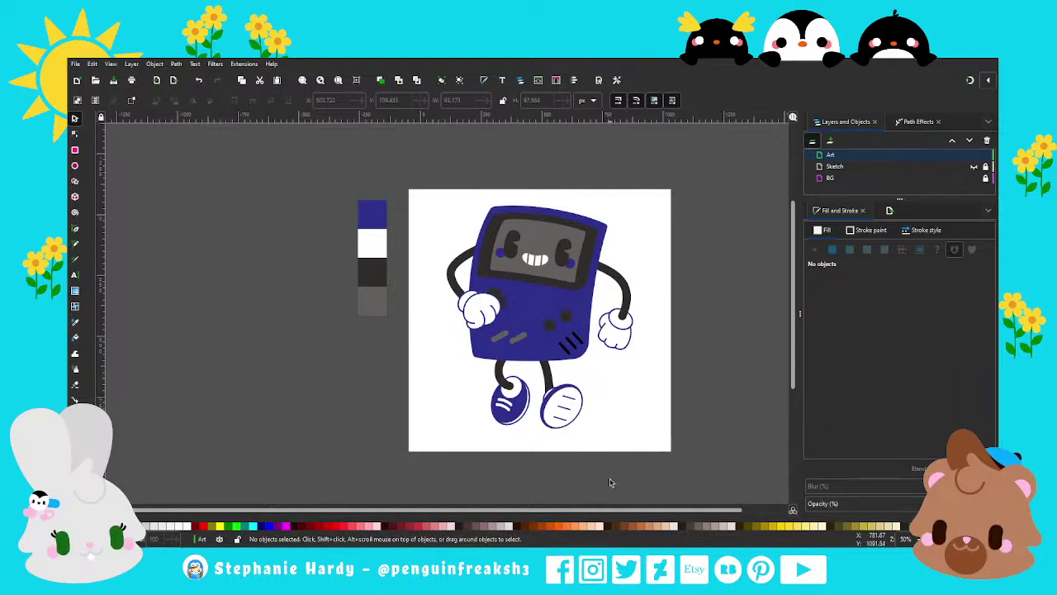
Step: Recolour the diagonal body stripes with the eyes' darker shade and save as game_boy_guy.svg
left_click_drag(610, 452, 534, 379)
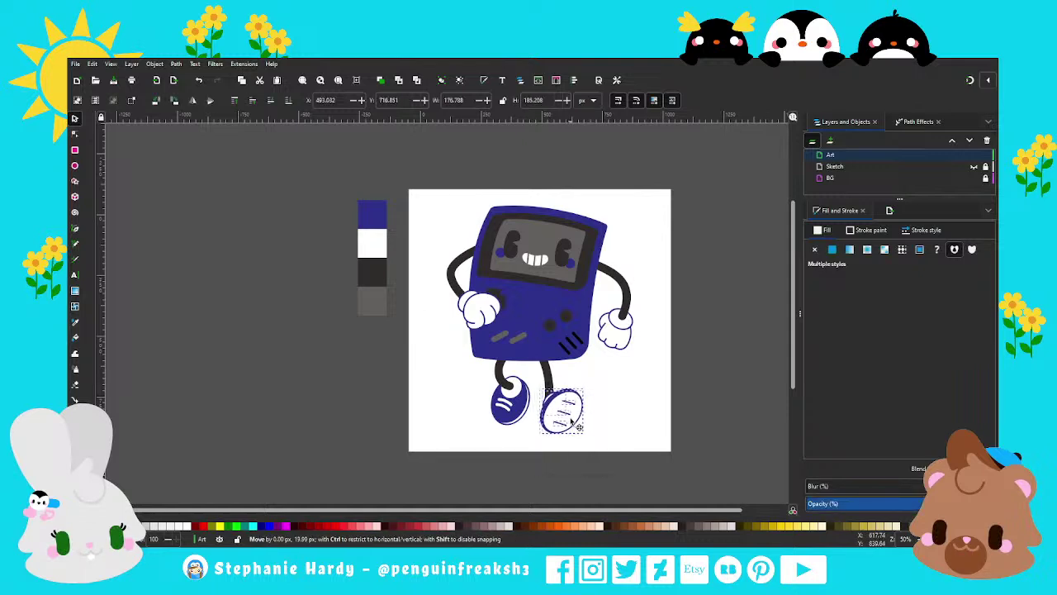
left_click(721, 406)
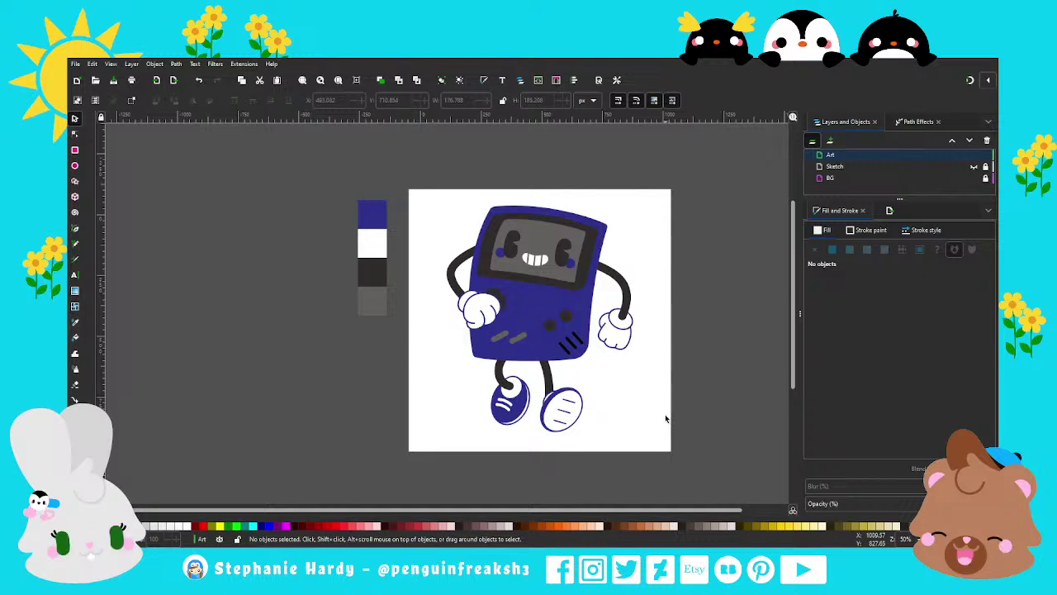
left_click_drag(609, 384, 561, 334)
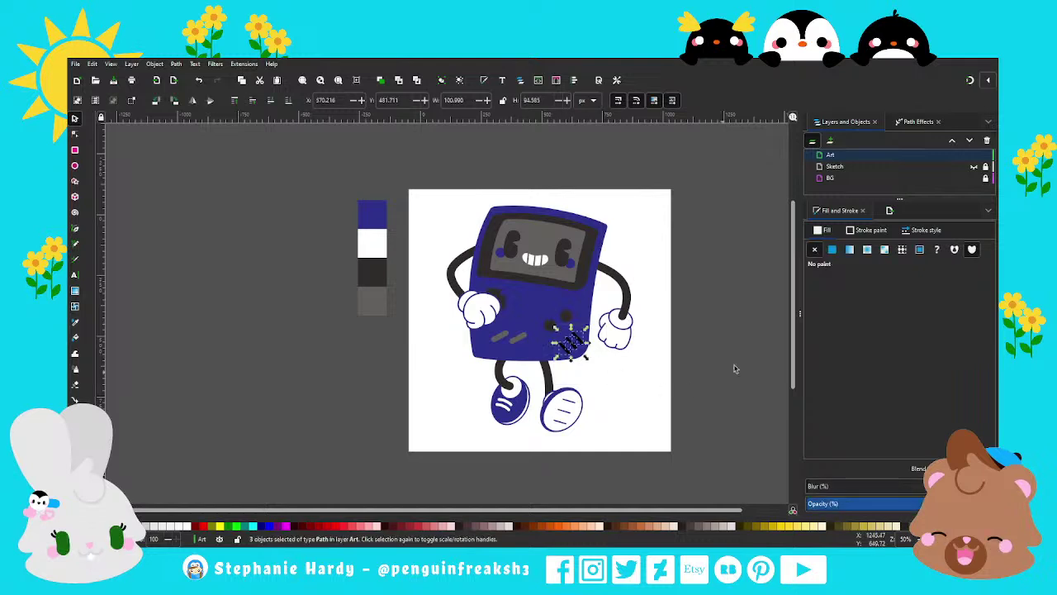
key("d")
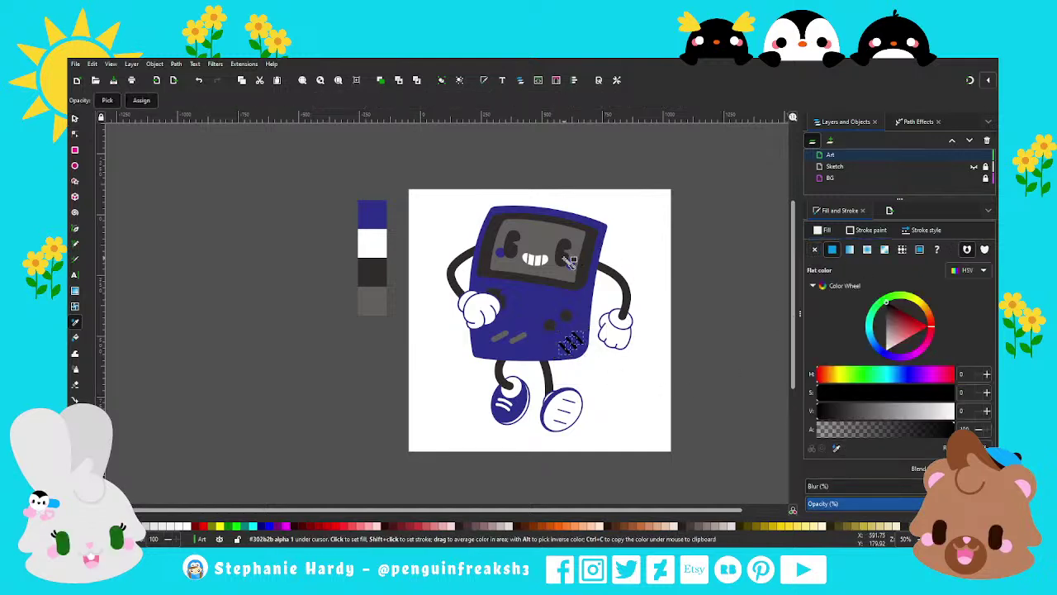
key("s")
key("Escape")
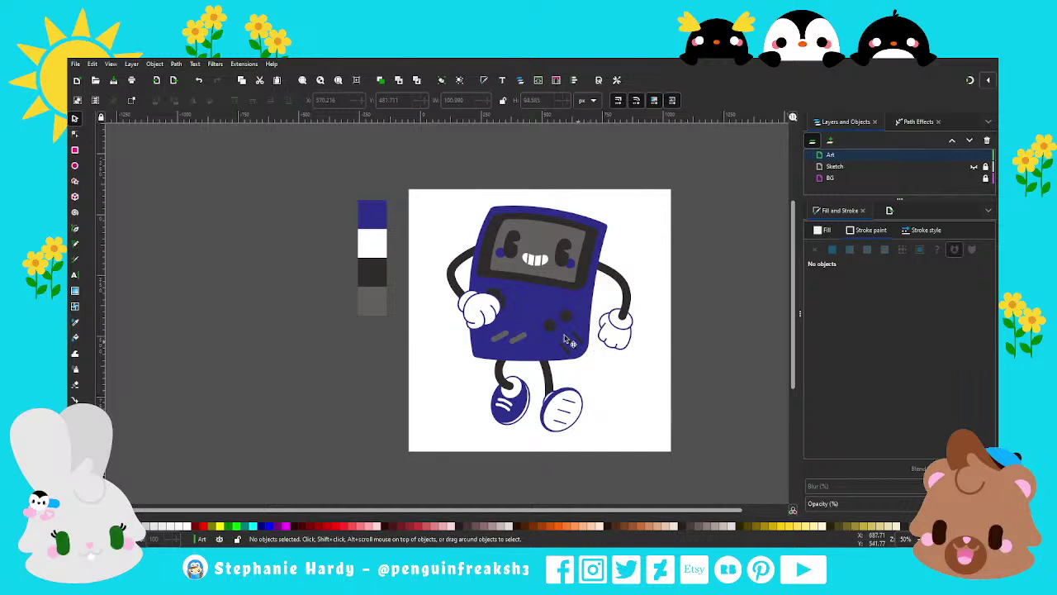
scroll(565, 307, "up", 2, "ctrl")
scroll(564, 307, "down", 2, "ctrl")
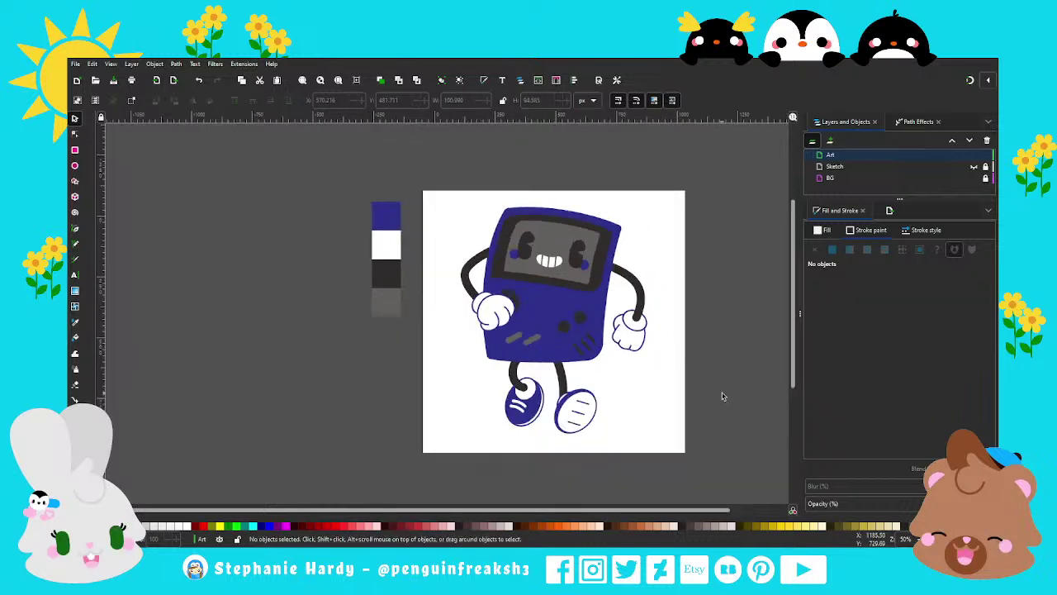
scroll(596, 335, "up", 1, "ctrl")
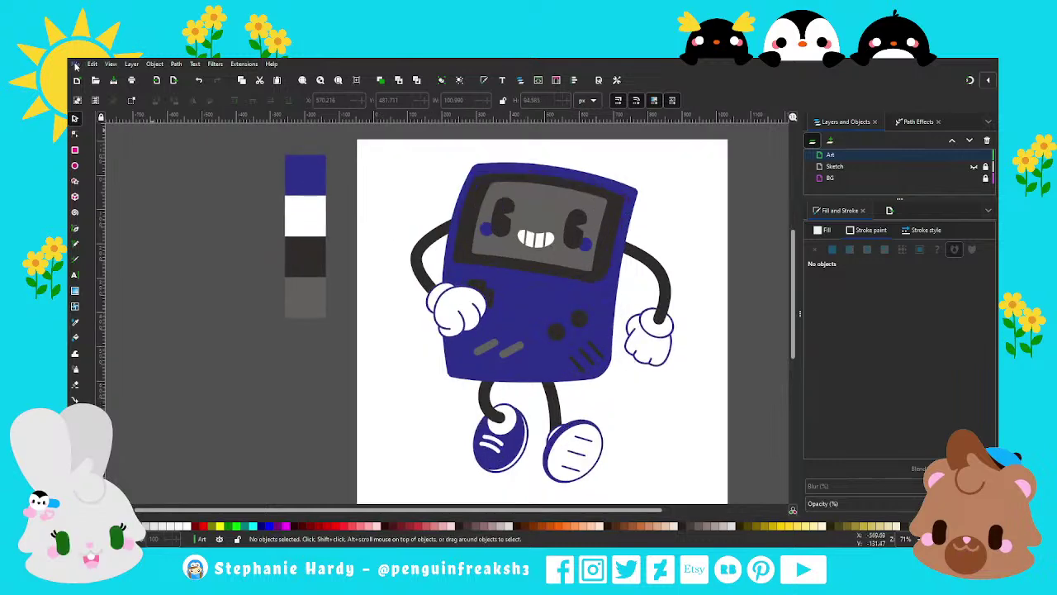
scroll(512, 273, "up", 1, "ctrl")
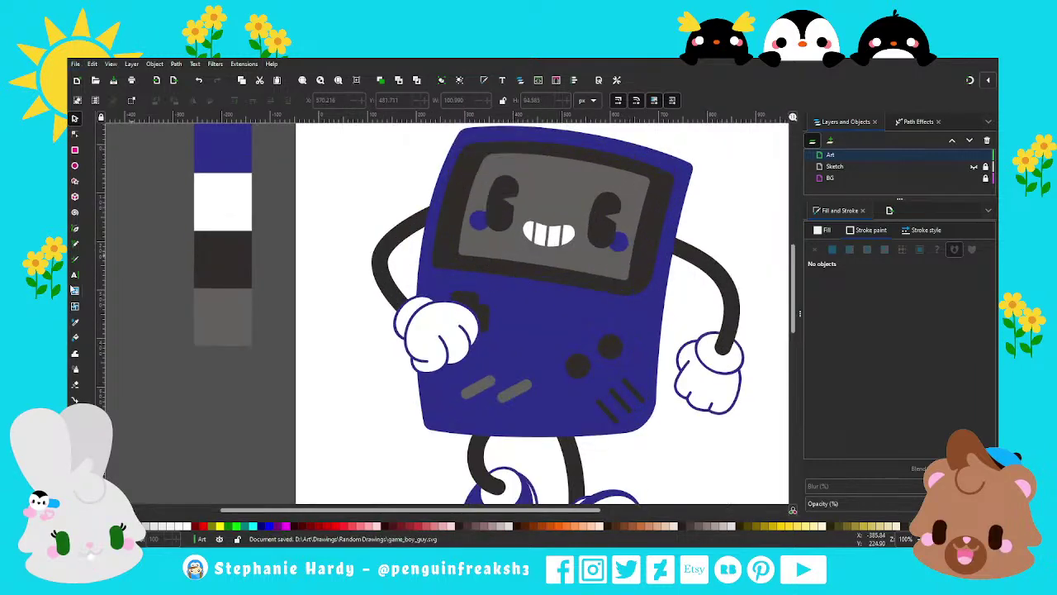
Step: Add 'Game Guy' text on the body, remove its outline and shrink it
key("t")
left_click(514, 332)
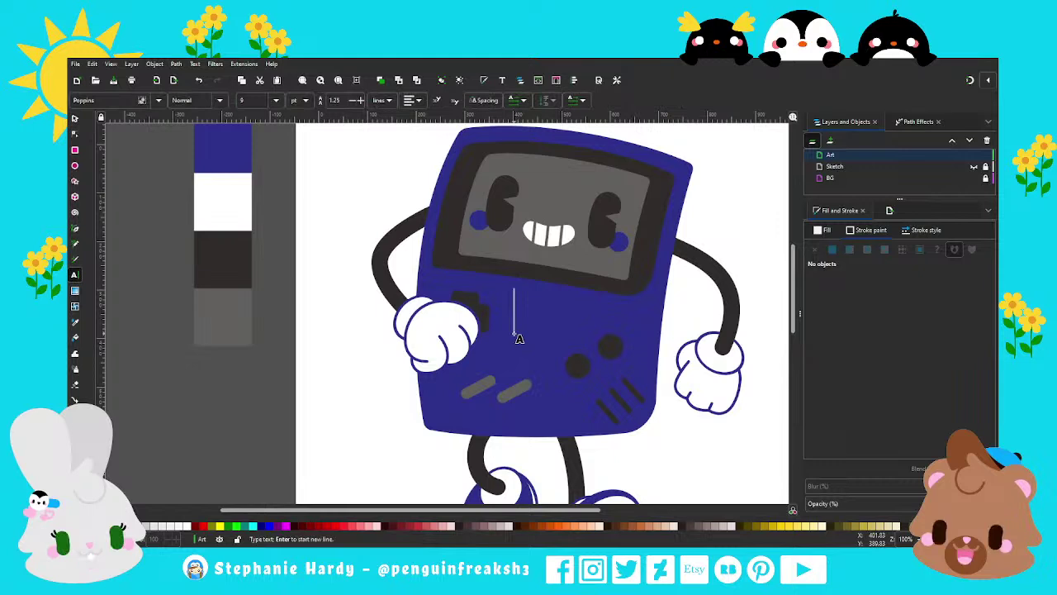
type("Game ")
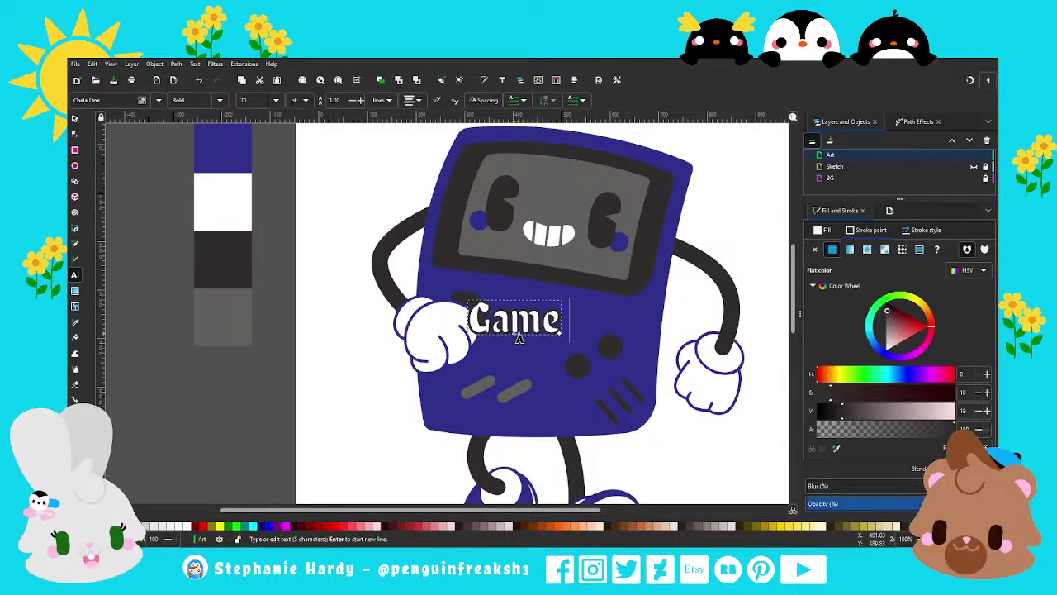
type("Guy")
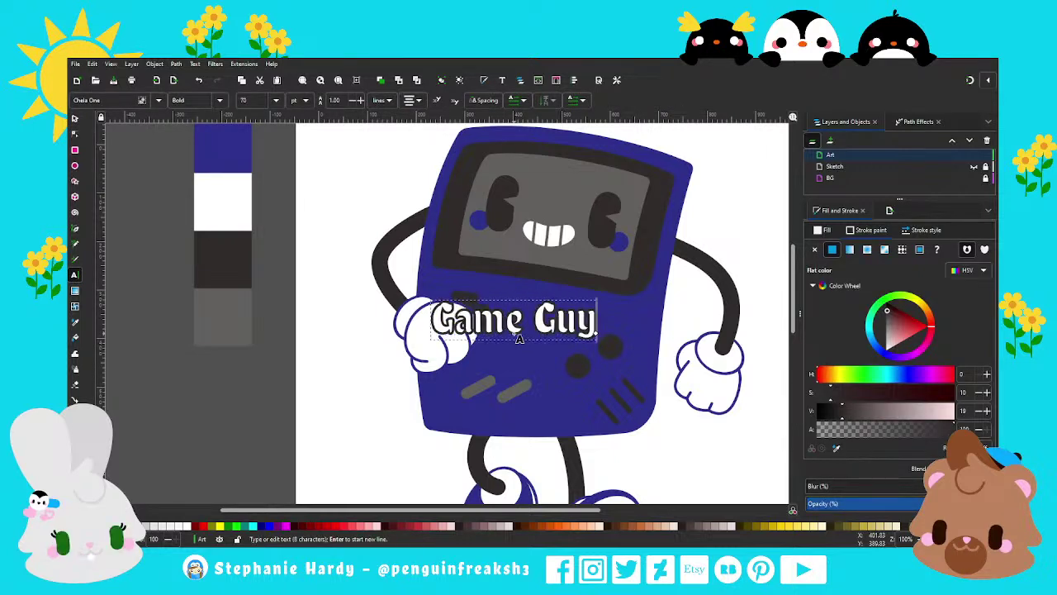
key("Escape")
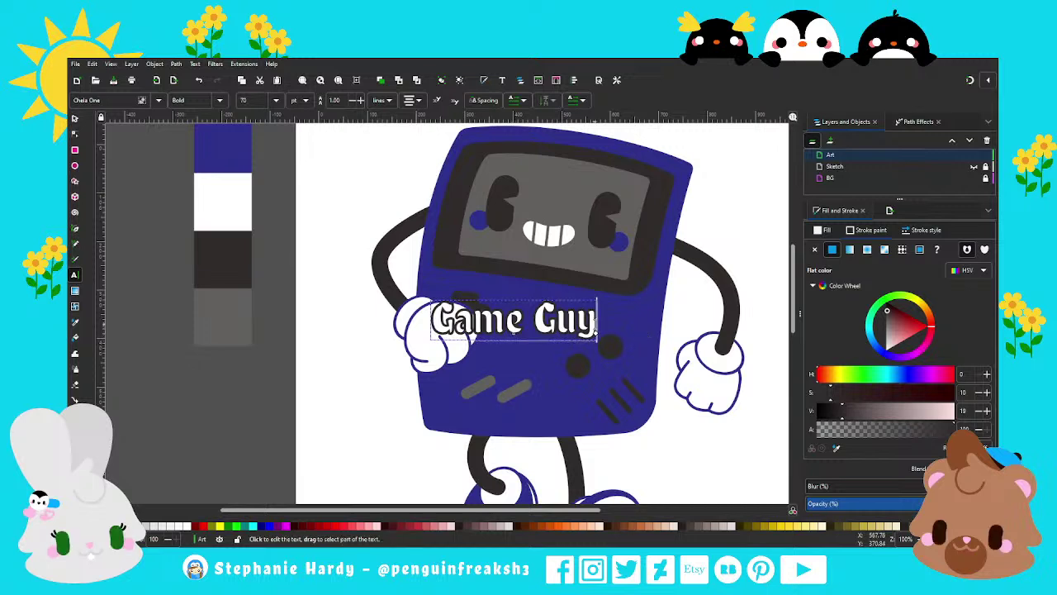
left_click(815, 249)
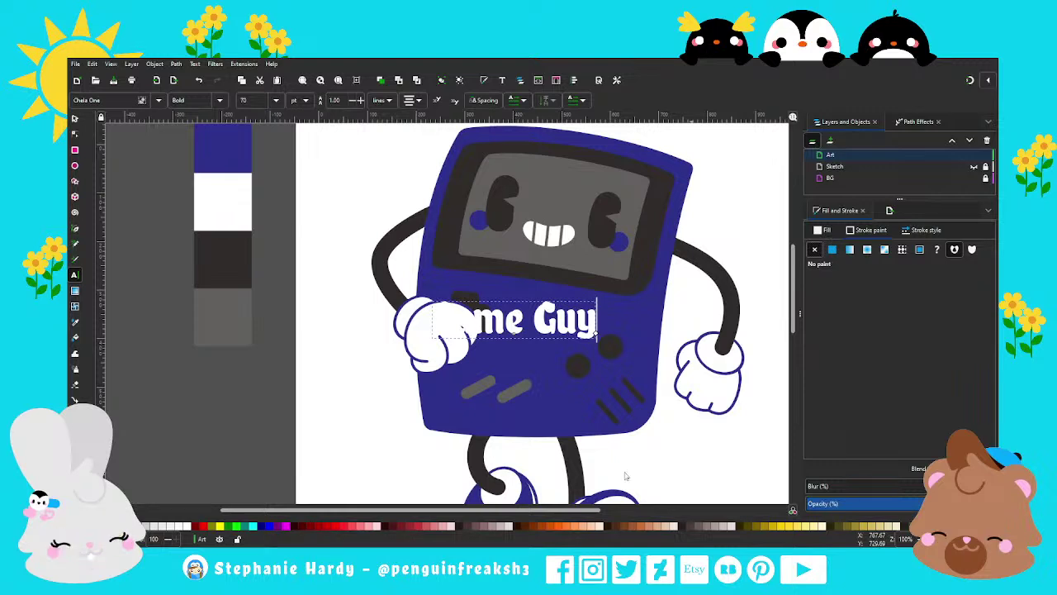
key("F1")
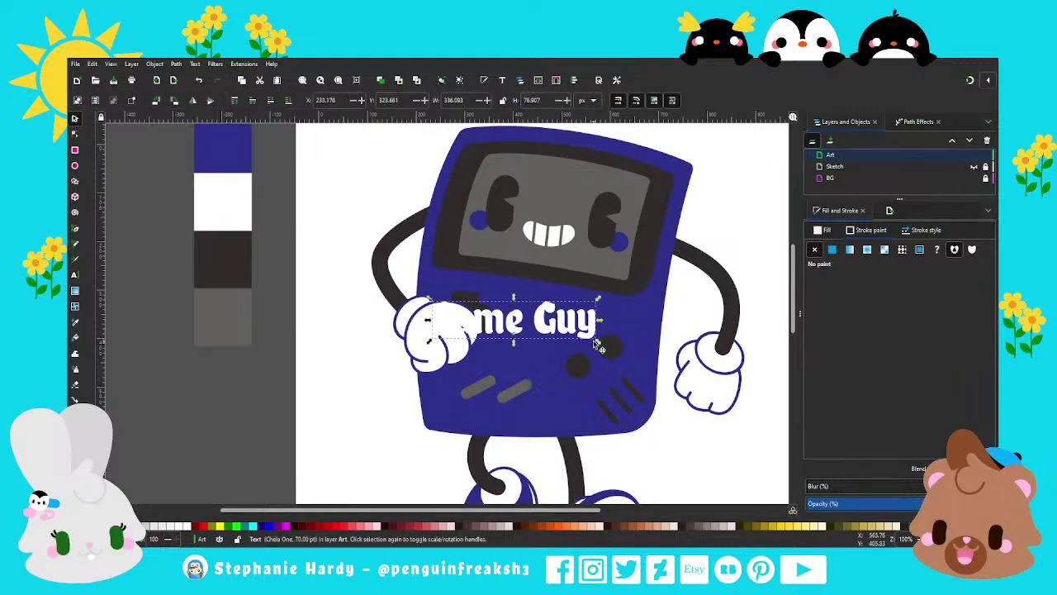
mouse_move(595, 336)
left_mouse_down()
mouse_move(543, 330)
mouse_move(541, 299)
left_mouse_up()
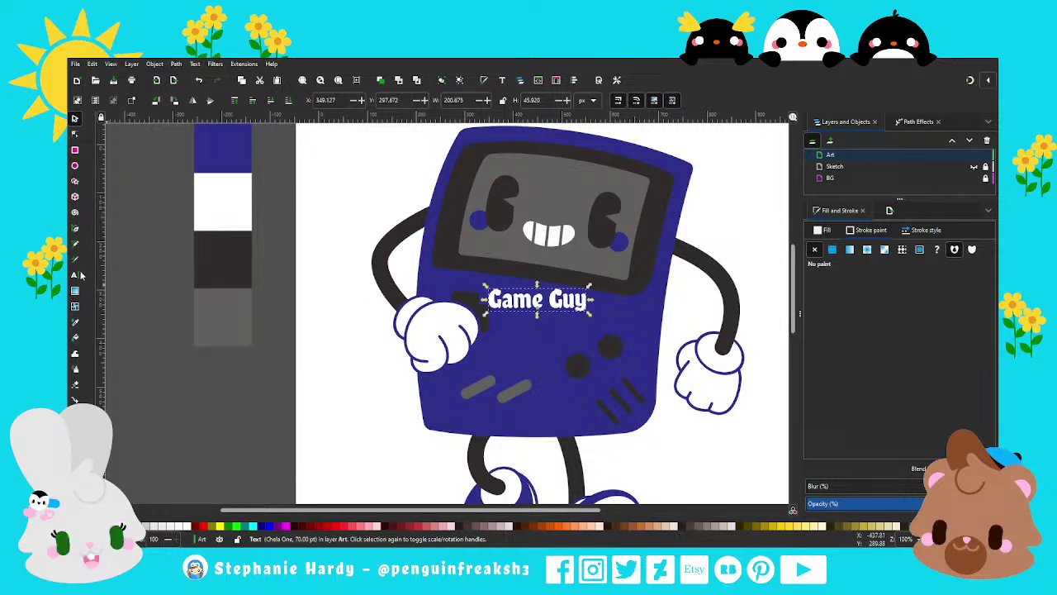
Step: Change the label's letters to capitals so it reads 'GAME GUY'
left_click(75, 274)
left_click_drag(542, 299, 499, 299)
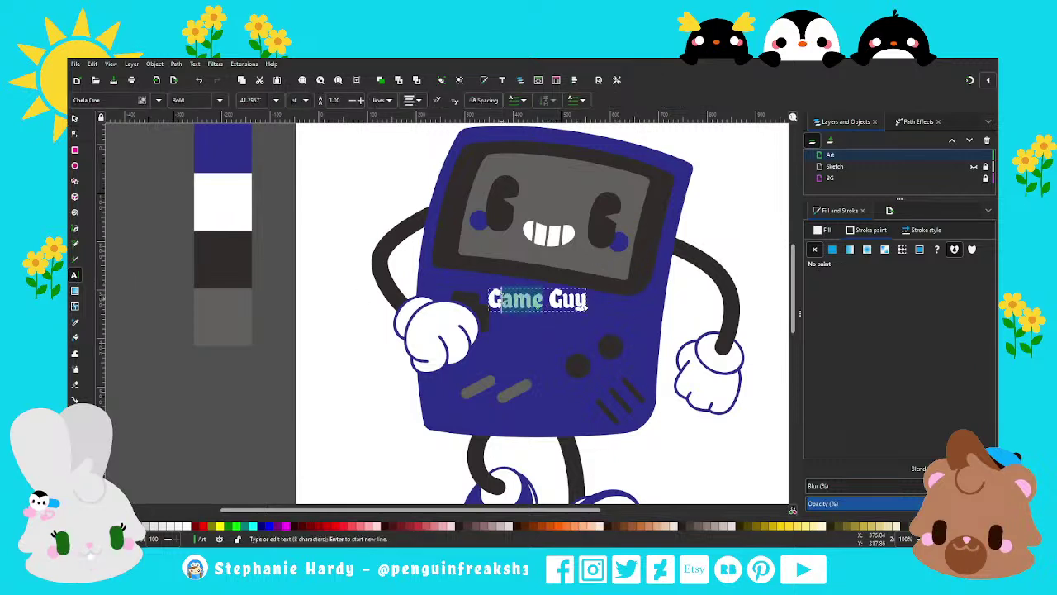
type("AME")
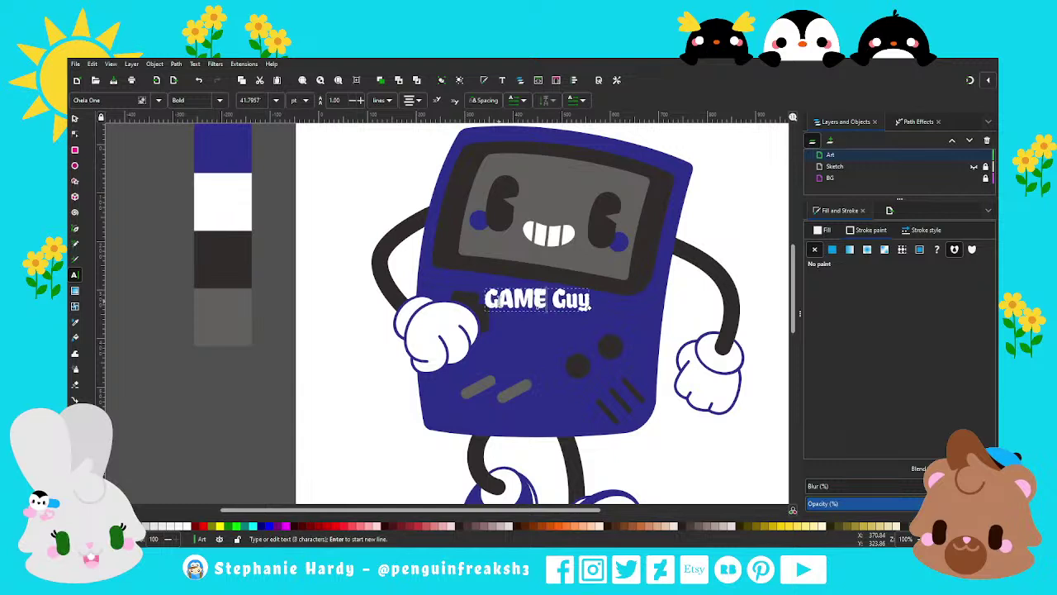
left_click_drag(591, 301, 566, 302)
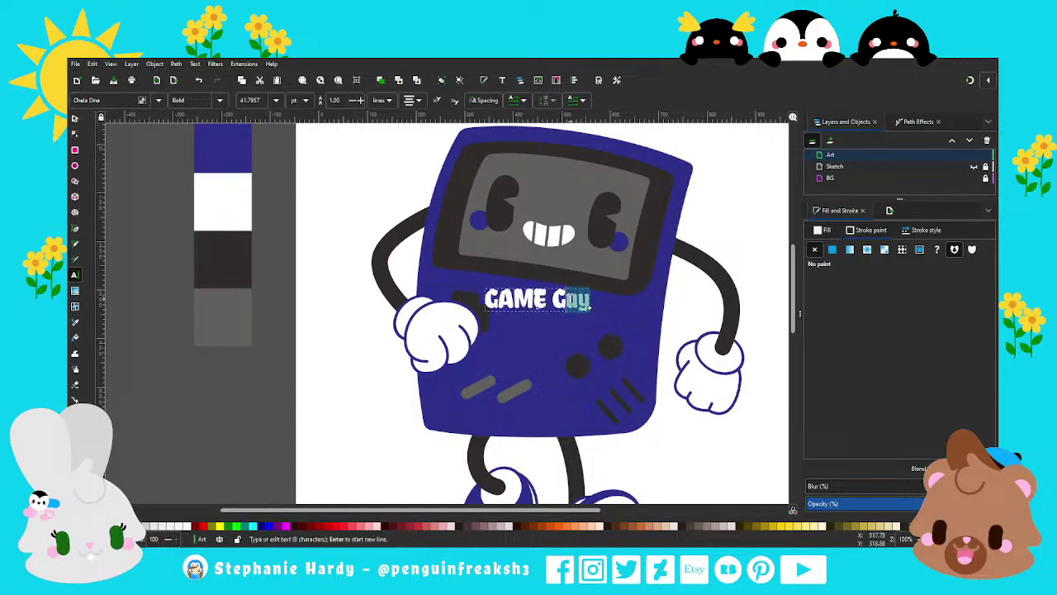
type("UY")
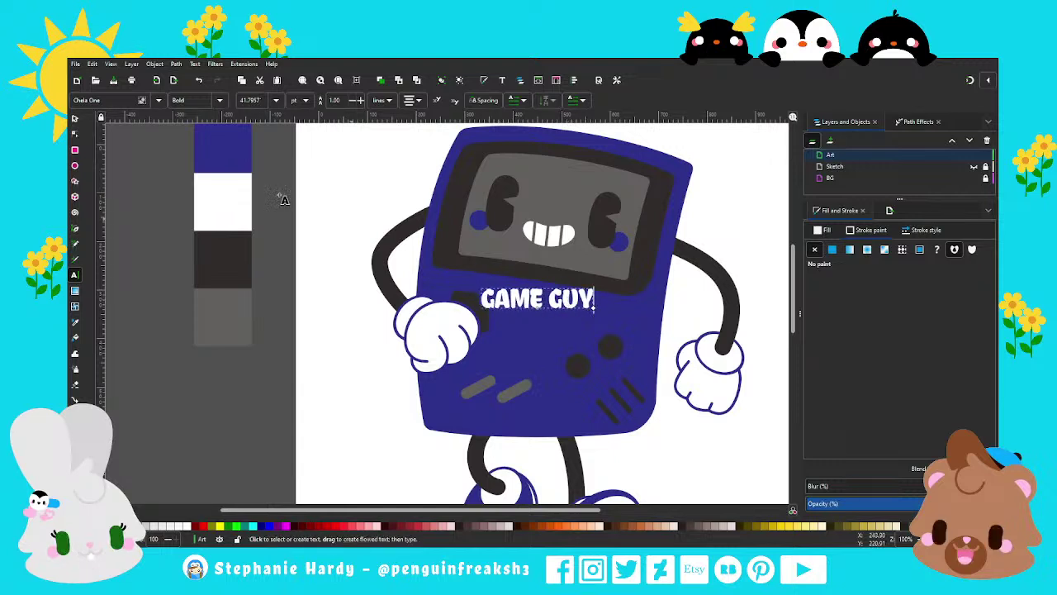
Step: Scale GAME GUY down and move it just below the screen
left_click(485, 100)
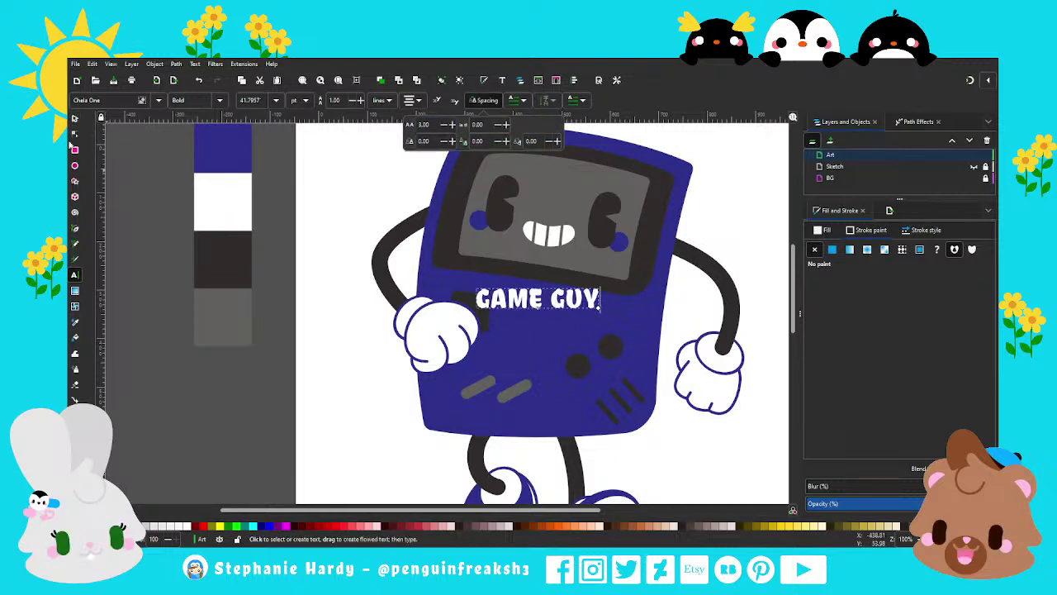
left_click(75, 118)
mouse_move(602, 312)
left_mouse_down()
mouse_move(506, 293)
mouse_move(514, 272)
left_mouse_up()
left_click(507, 291)
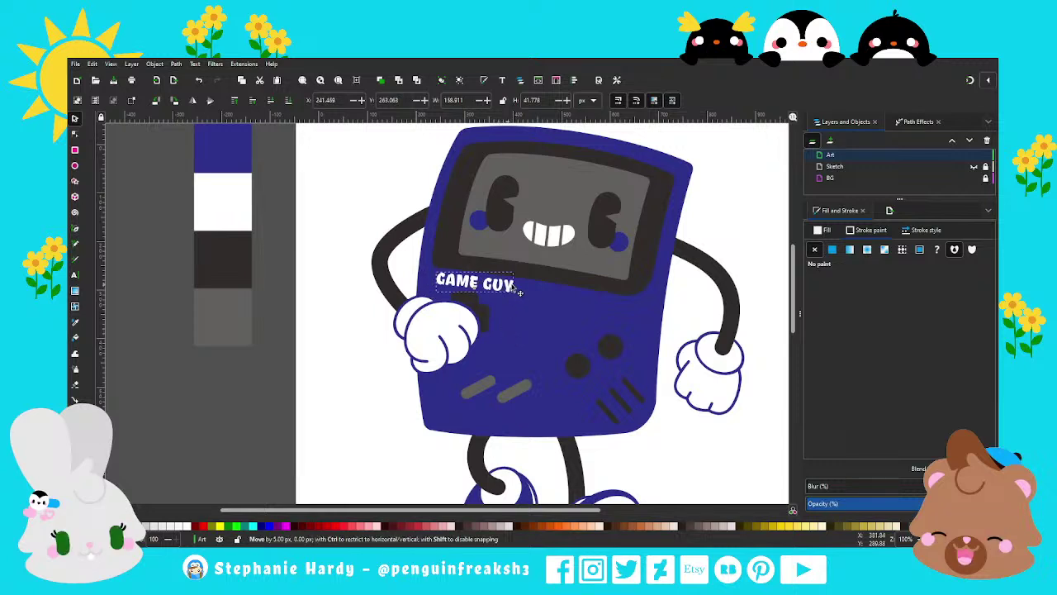
mouse_move(509, 290)
left_mouse_down()
mouse_move(559, 297)
mouse_move(564, 273)
left_mouse_up()
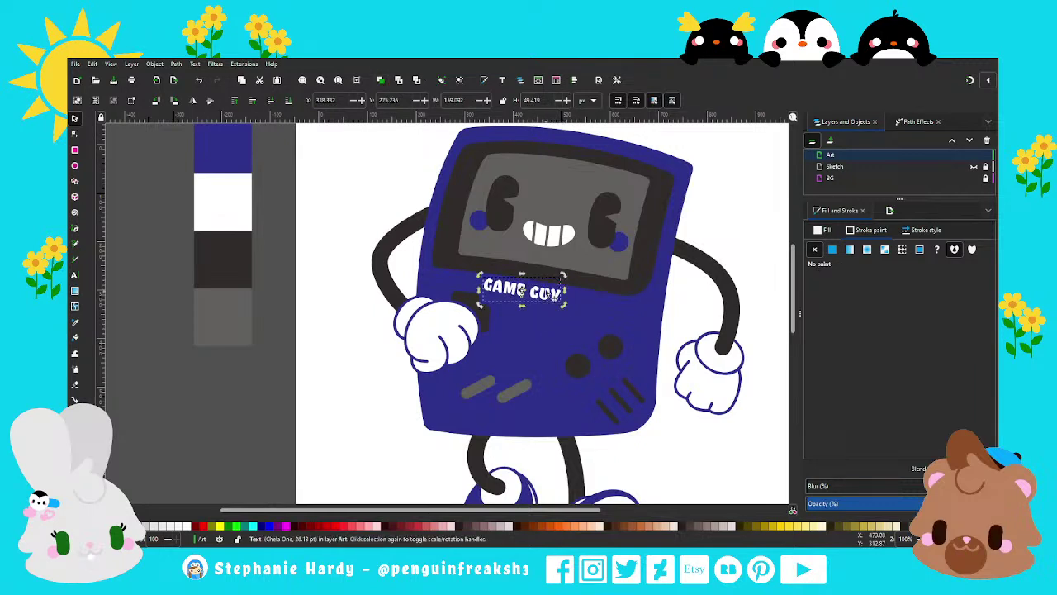
Step: Duplicate GAME GUY and place the copy underneath the original
key("ctrl+d")
mouse_move(521, 291)
left_mouse_down()
mouse_move(525, 335)
mouse_move(565, 316)
mouse_move(486, 335)
left_mouse_up()
left_click(525, 334)
Step: Retype the copied text as 'Nimblembo', correcting the typos along the way
key("t")
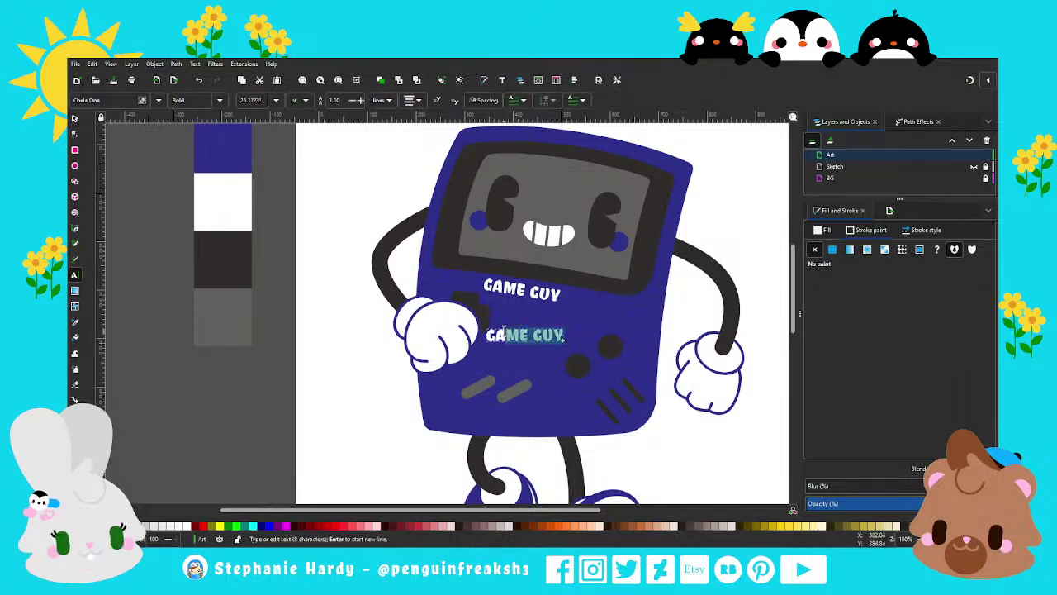
type("Ni")
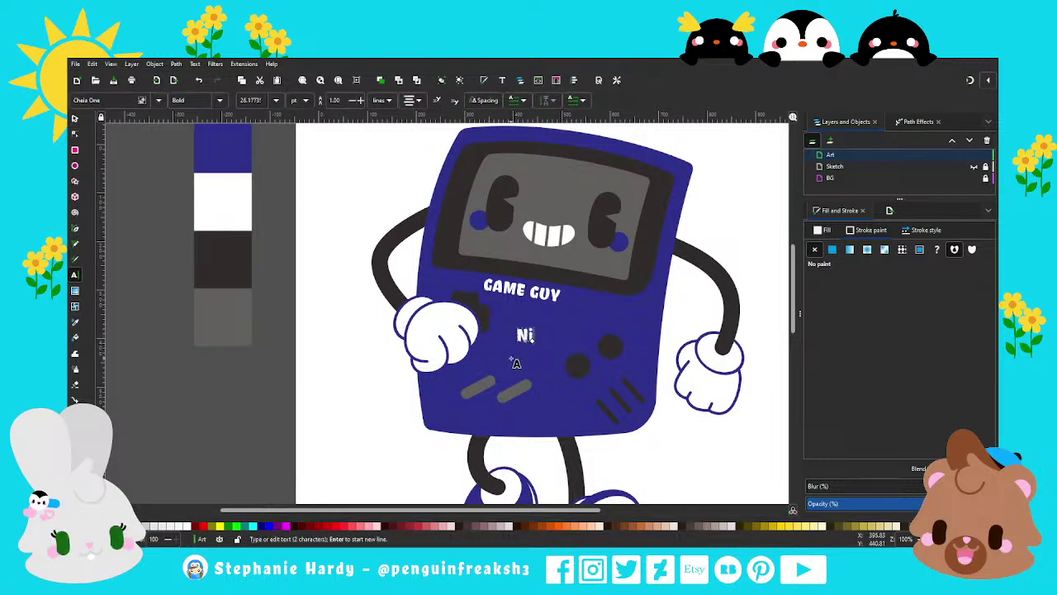
type("n")
type("bli")
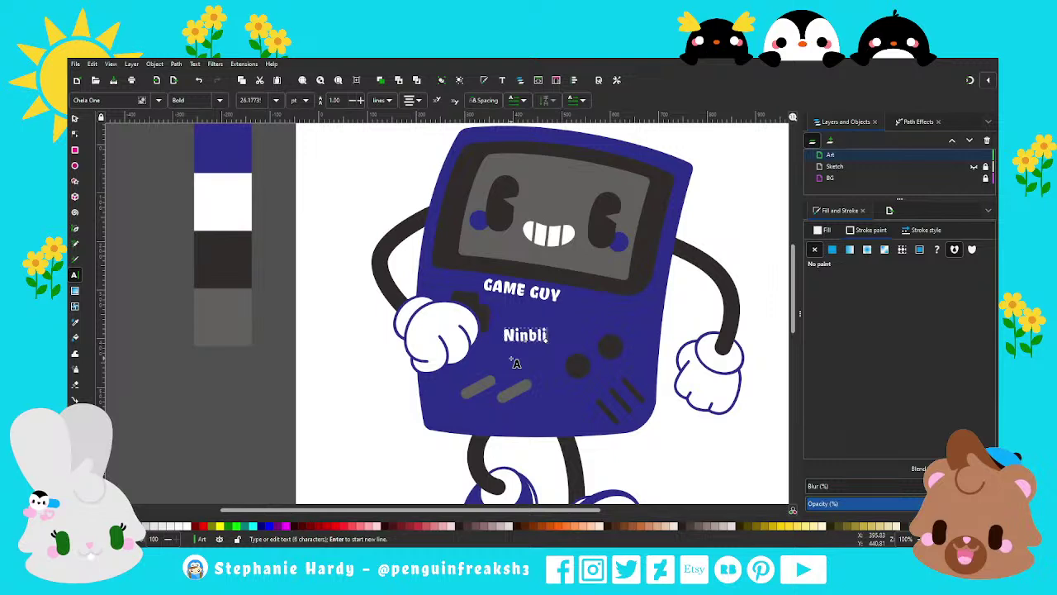
type("ndo")
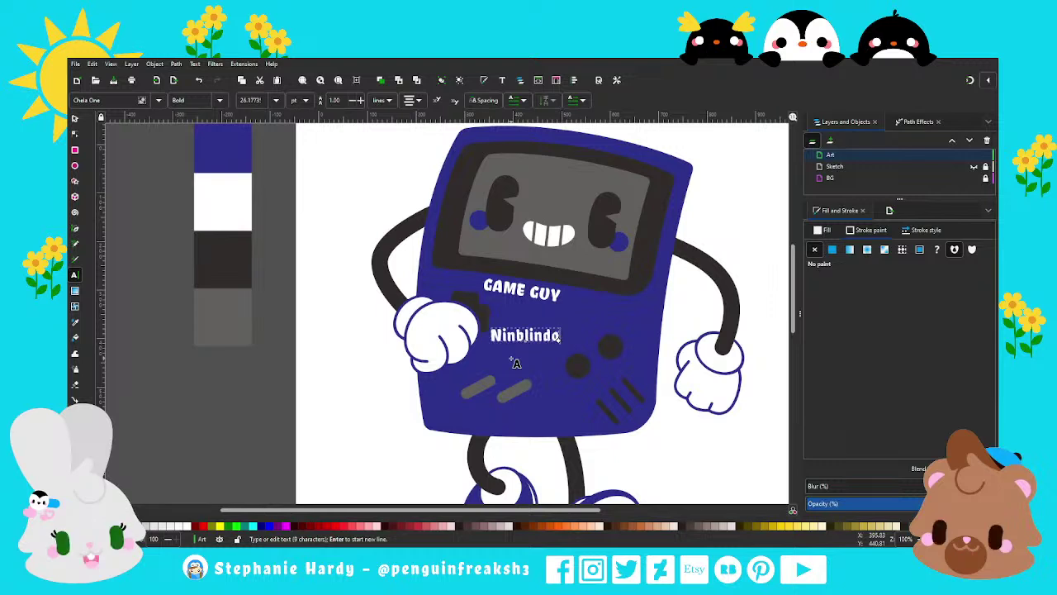
key("BackSpace")
key("BackSpace")
key("BackSpace")
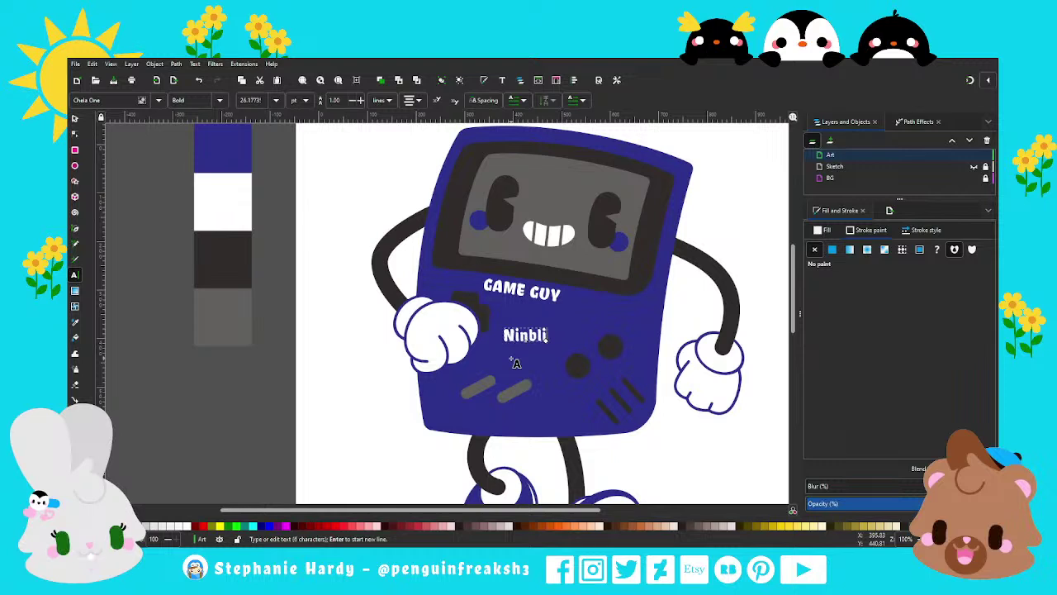
key("BackSpace")
type("embo")
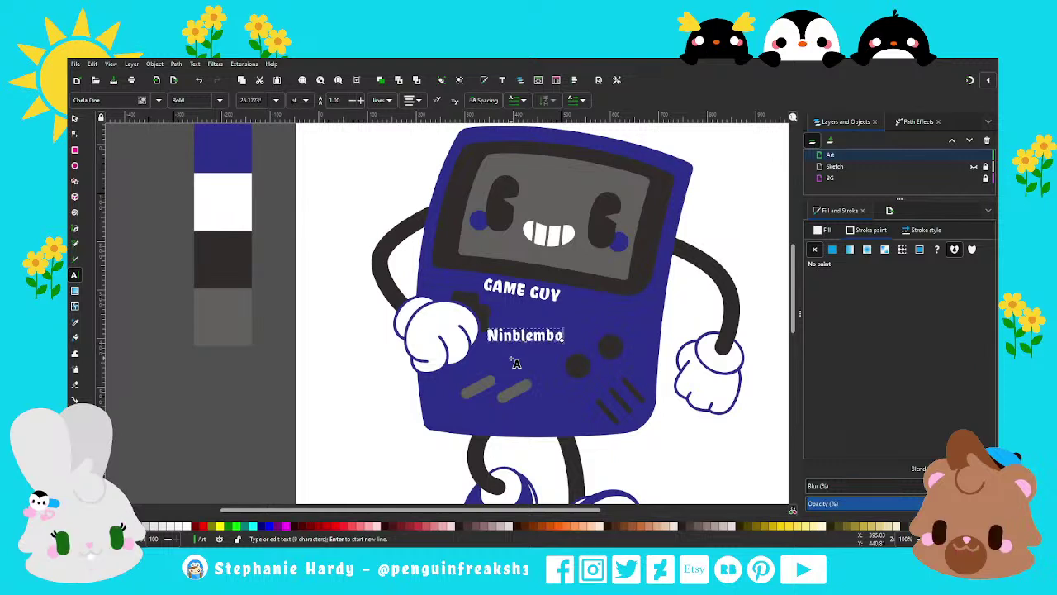
left_click(511, 336)
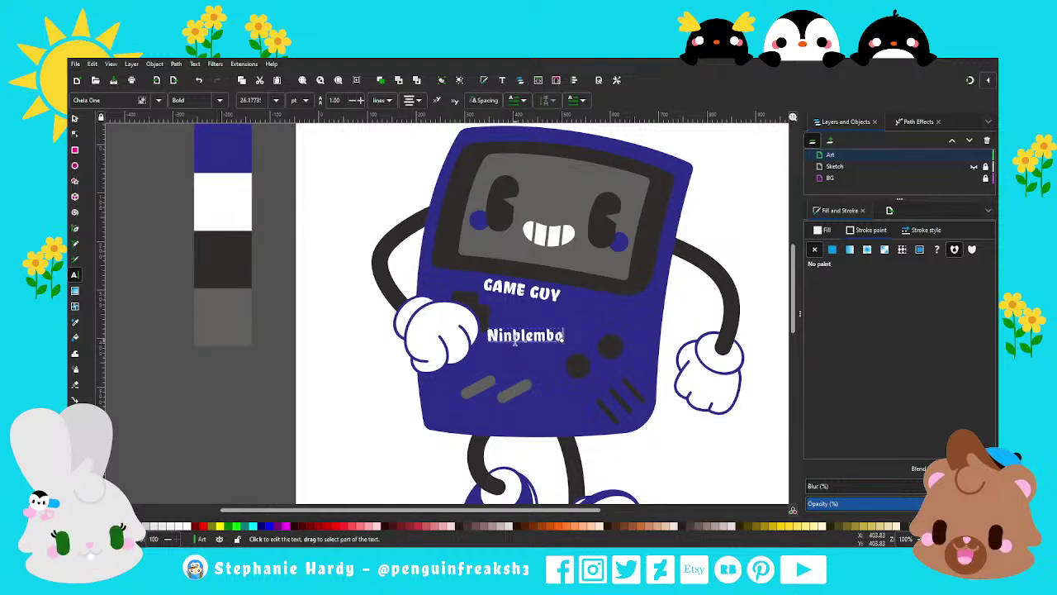
key("BackSpace")
type("m")
key("Escape")
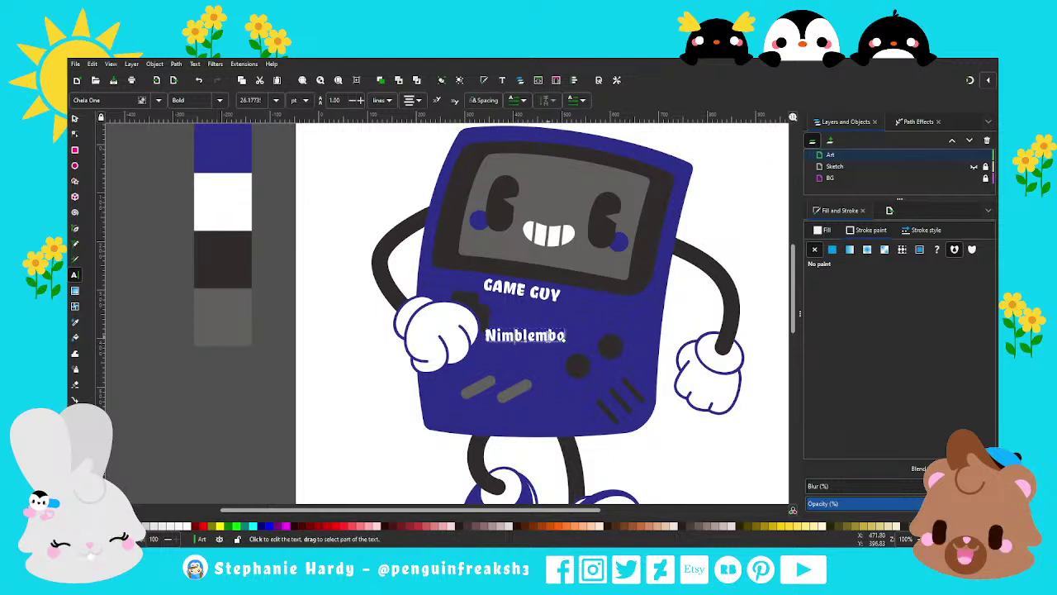
Step: Try swapping a letter, then undo it to keep 'Nimblembo' and finish editing
key("BackSpace")
type("n")
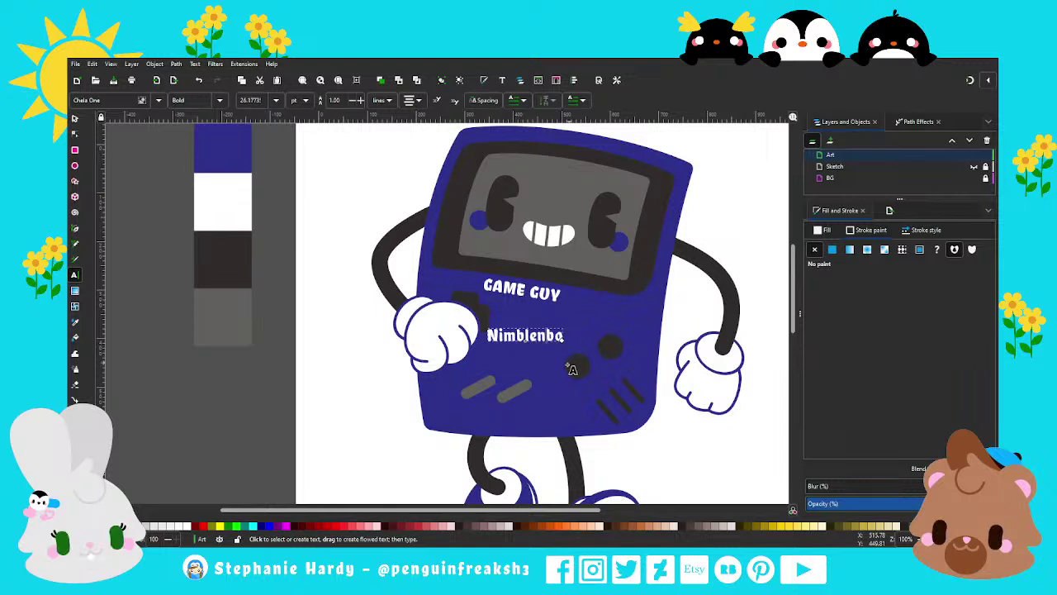
key("ctrl+z")
key("Escape")
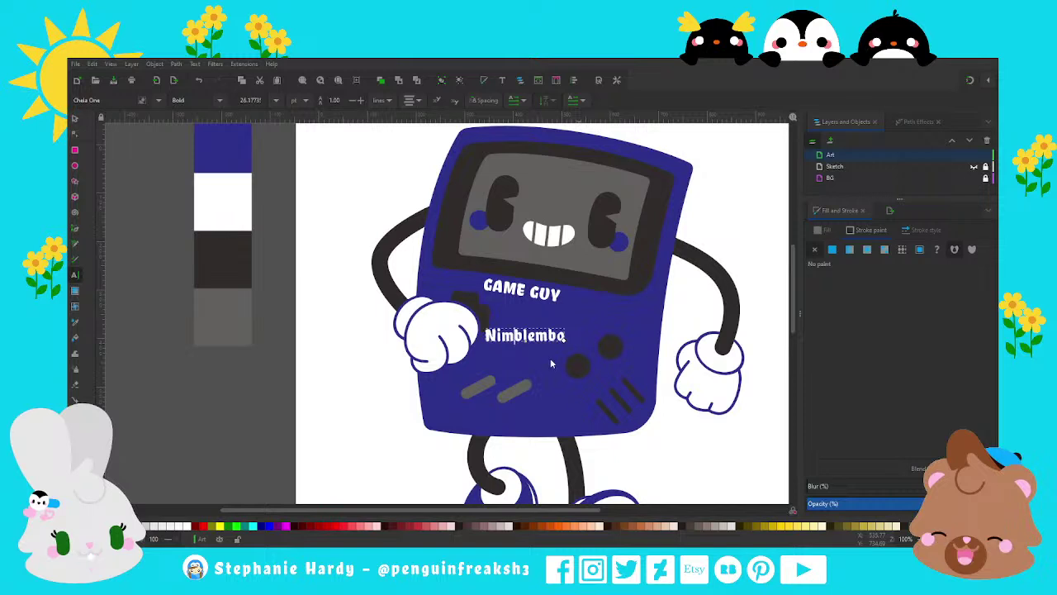
key("alt+Tab")
Step: Change the Nimblembo font, first to Arial, then to Century Gothic from the font list
left_click_drag(565, 336, 484, 336)
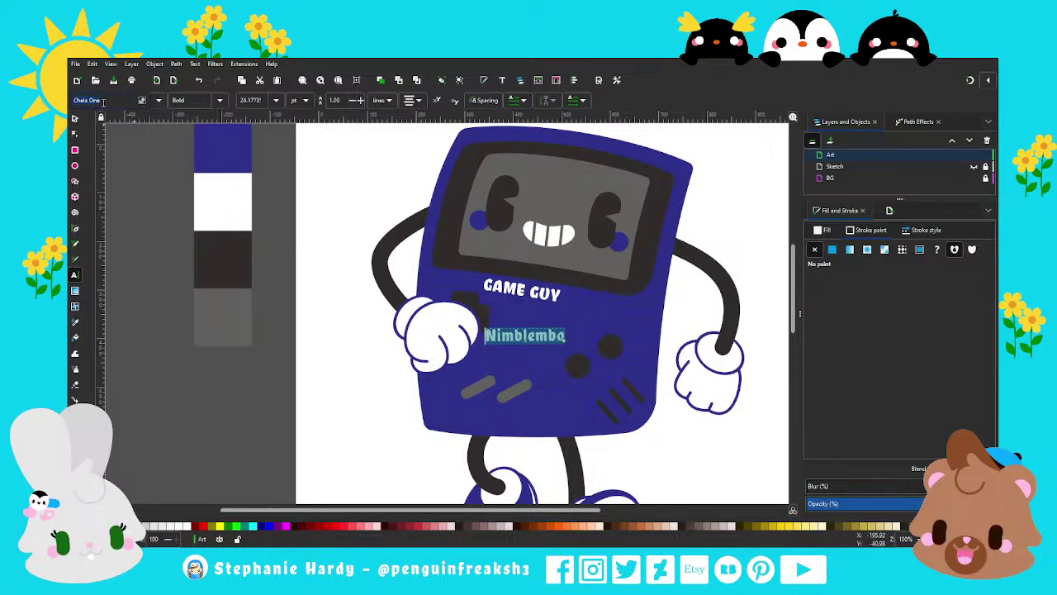
type("Arial")
key("Return")
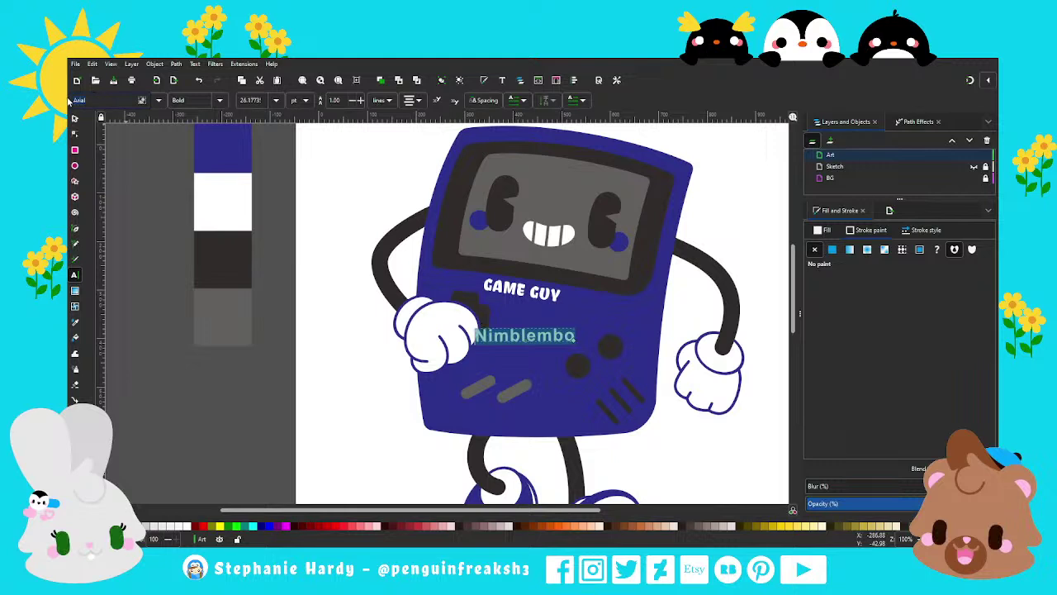
scroll(69, 99, "down", 1)
scroll(69, 99, "down", 1)
scroll(69, 99, "down", 1)
scroll(69, 99, "down", 1)
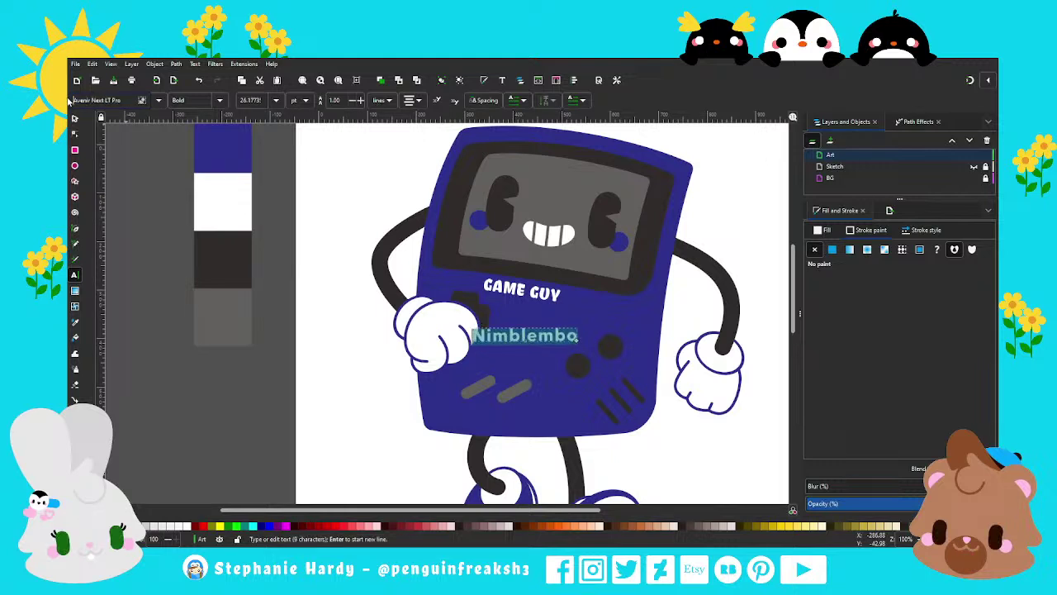
scroll(70, 99, "down", 2)
scroll(70, 99, "down", 1)
scroll(70, 99, "down", 1)
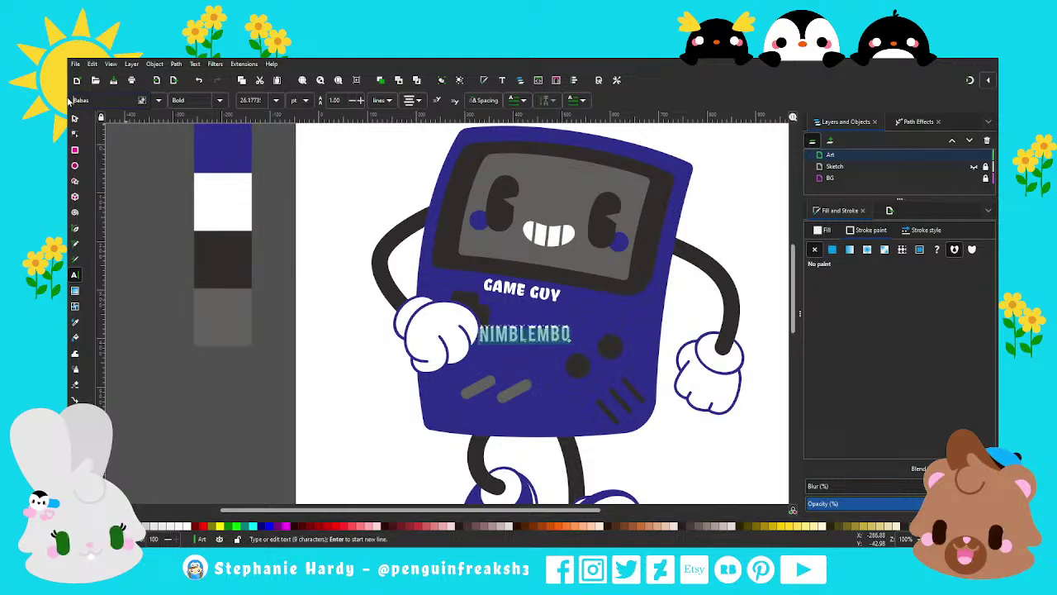
scroll(69, 100, "down", 1)
scroll(69, 99, "down", 1)
scroll(70, 99, "down", 2)
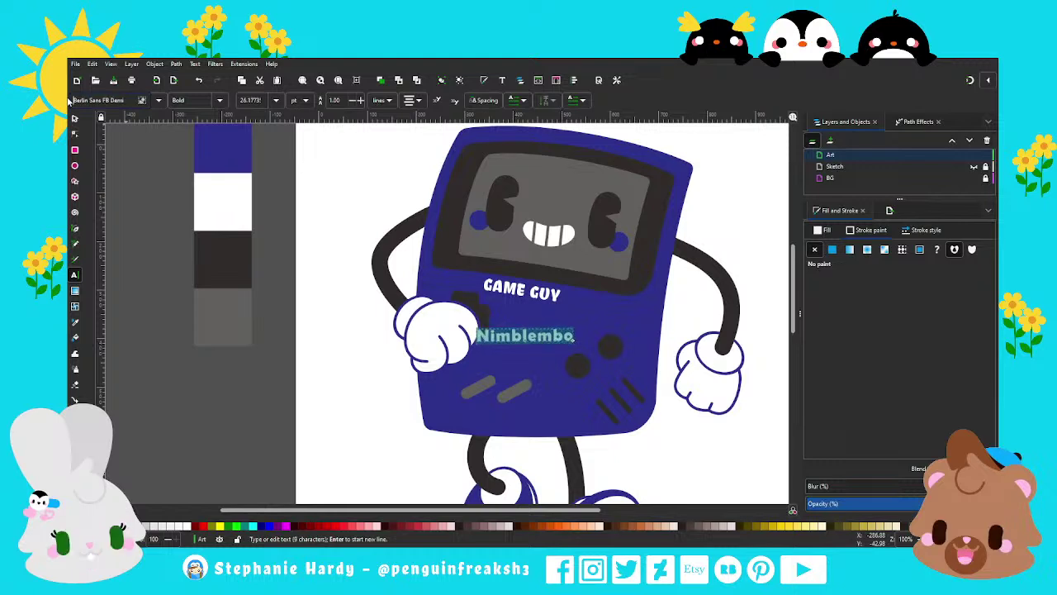
scroll(70, 99, "down", 1)
scroll(69, 99, "down", 1)
scroll(69, 100, "down", 1)
scroll(70, 99, "down", 1)
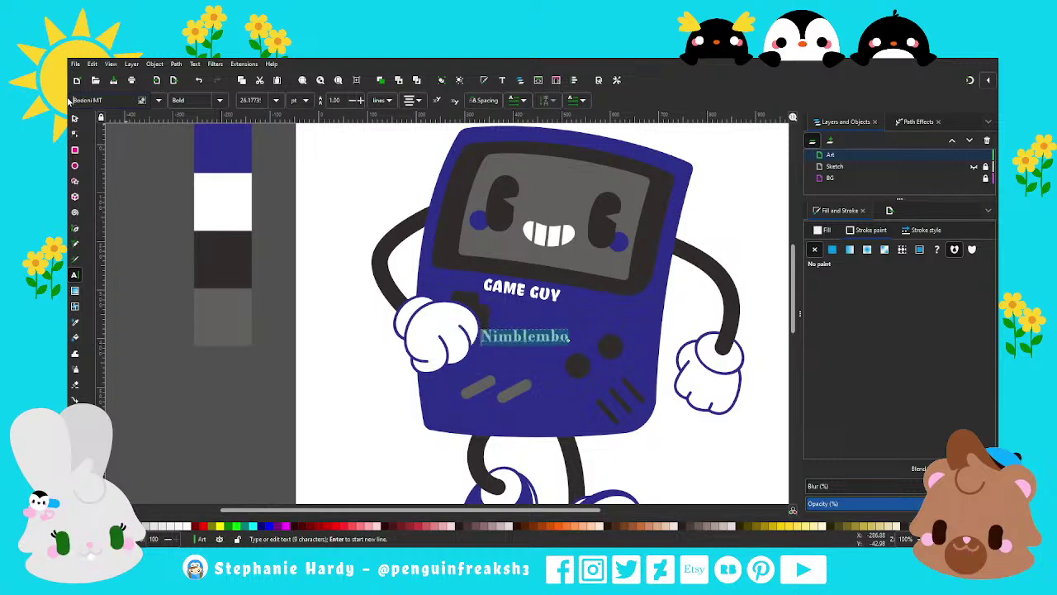
scroll(70, 99, "down", 1)
scroll(70, 99, "down", 1)
scroll(70, 99, "down", 1)
scroll(69, 99, "down", 1)
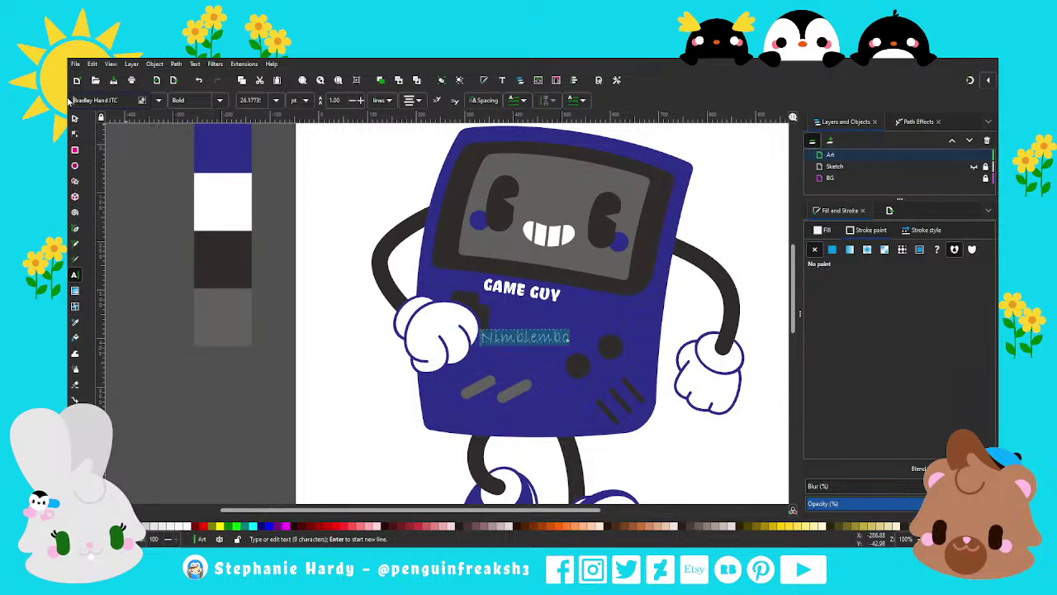
scroll(70, 99, "down", 2)
scroll(70, 99, "down", 1)
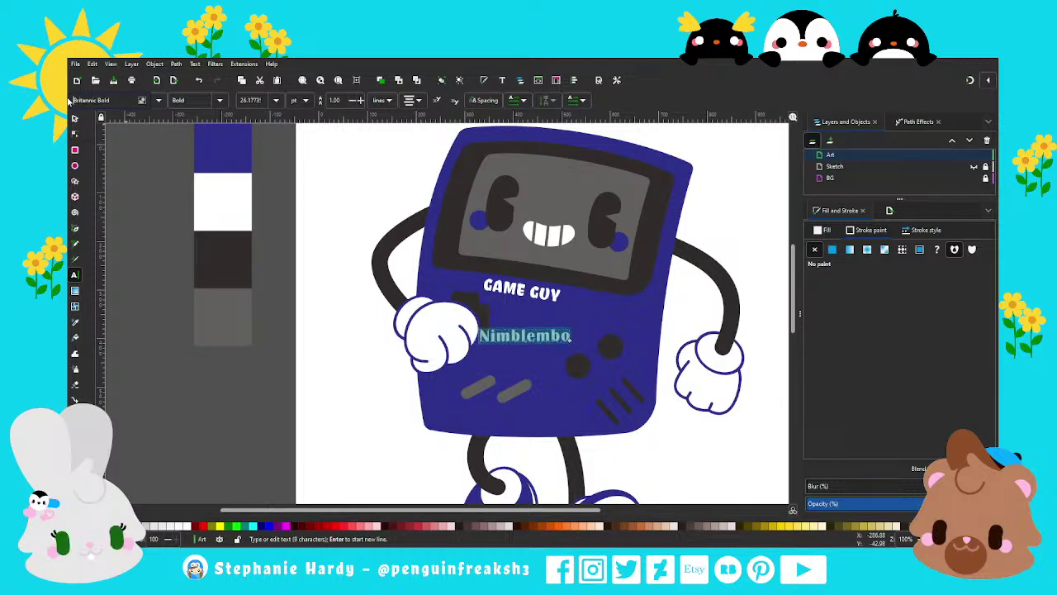
scroll(69, 99, "down", 1)
scroll(70, 100, "down", 1)
scroll(69, 99, "down", 1)
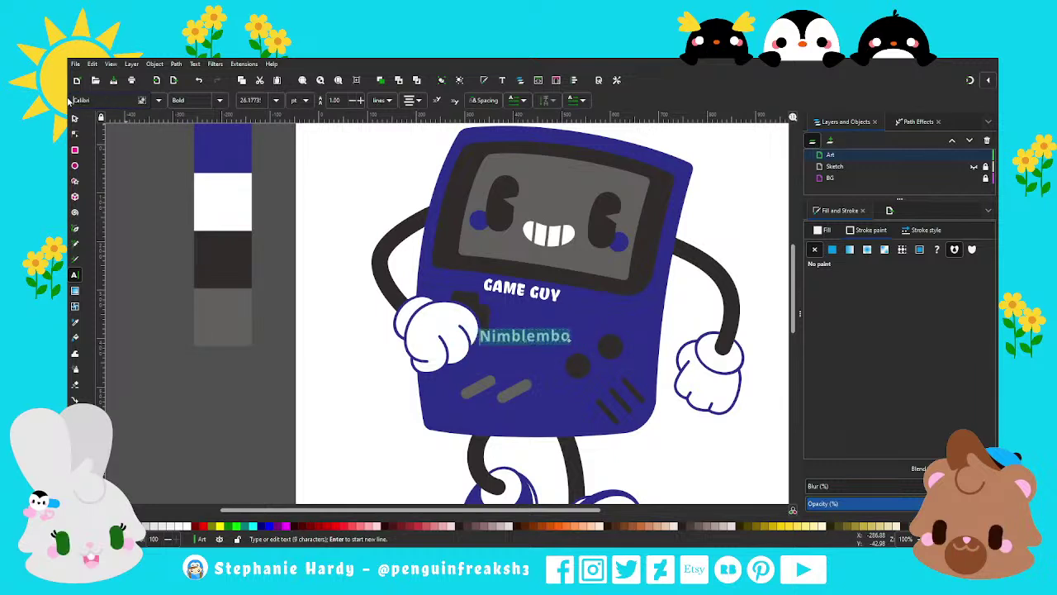
scroll(69, 99, "down", 1)
scroll(69, 99, "down", 1)
scroll(69, 100, "down", 1)
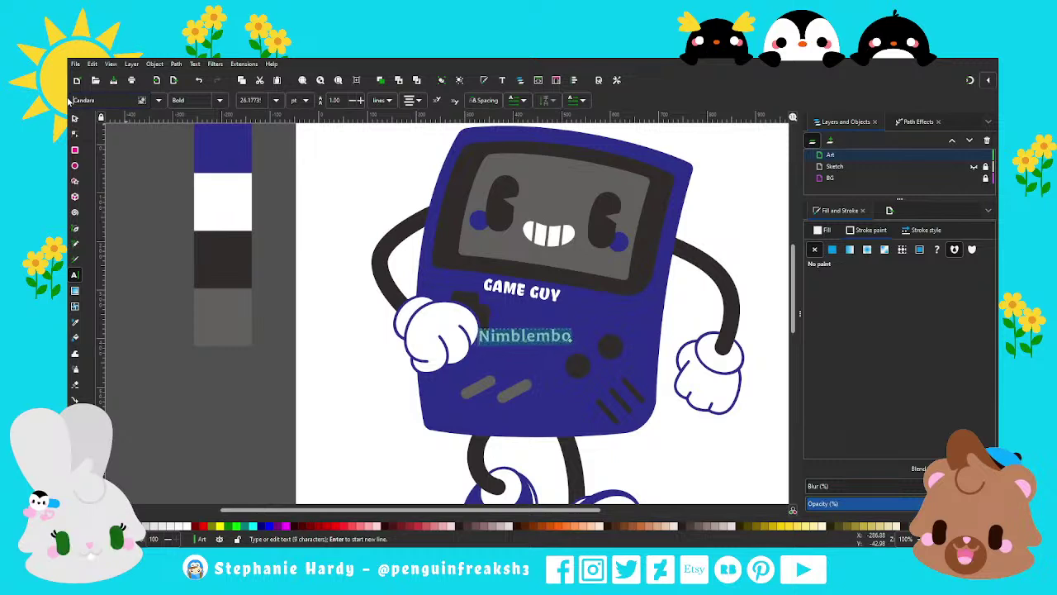
scroll(69, 99, "down", 1)
scroll(70, 99, "down", 1)
scroll(69, 99, "down", 1)
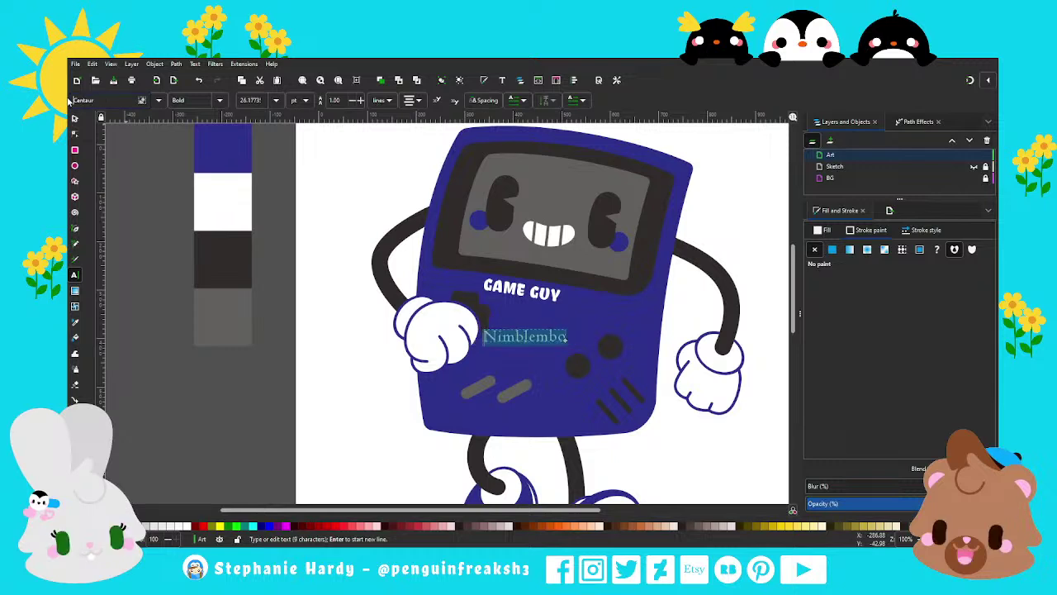
scroll(70, 99, "down", 1)
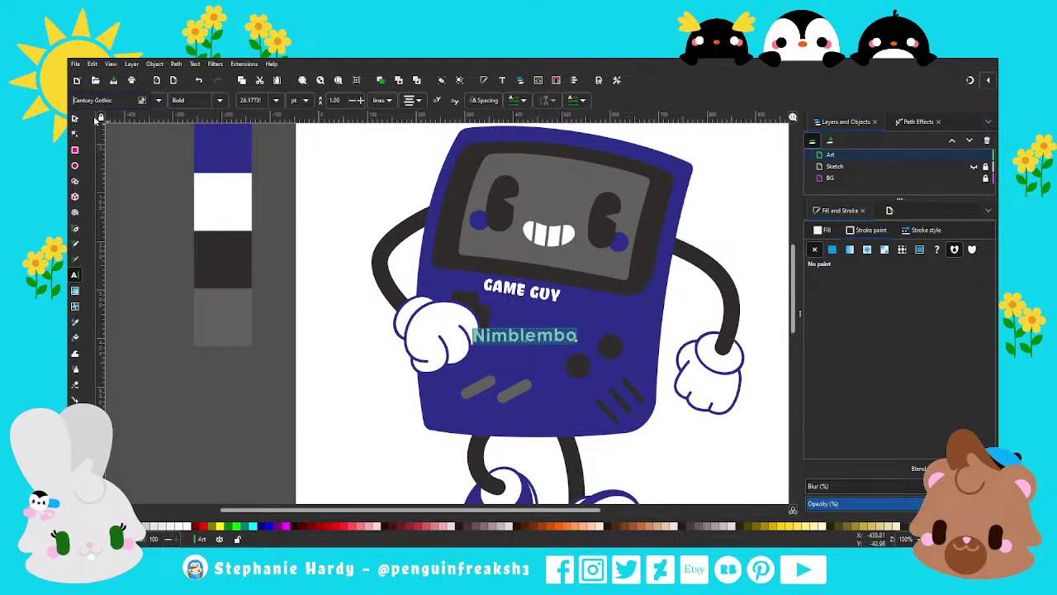
Step: Move Nimblembo up beside GAME GUY and shrink it slightly
key("F1")
mouse_move(552, 346)
left_mouse_down()
mouse_move(553, 328)
mouse_move(511, 290)
mouse_move(531, 303)
left_mouse_up()
left_click(510, 290)
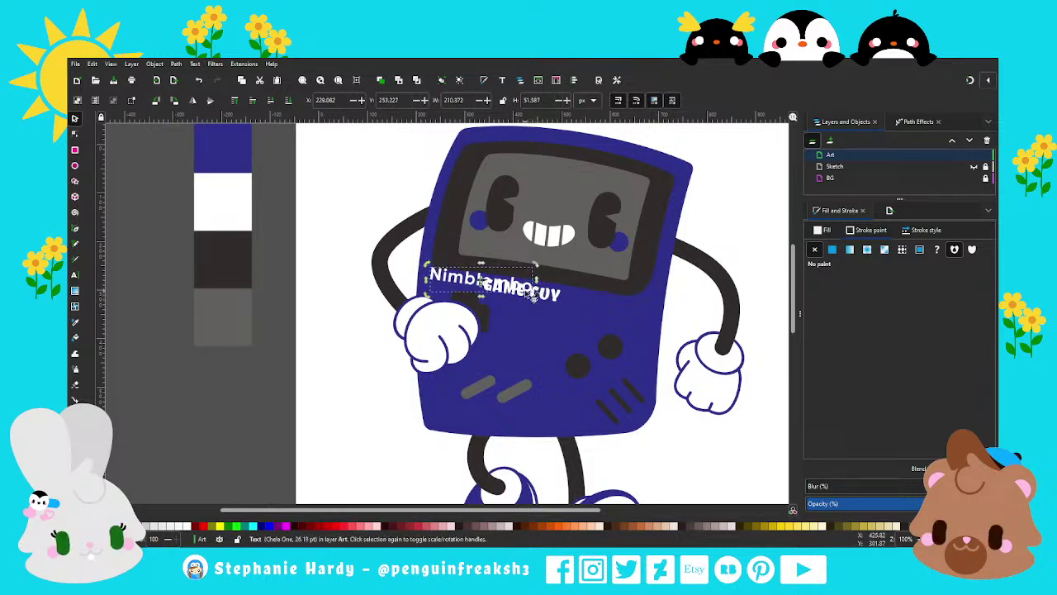
left_click_drag(533, 298, 534, 309)
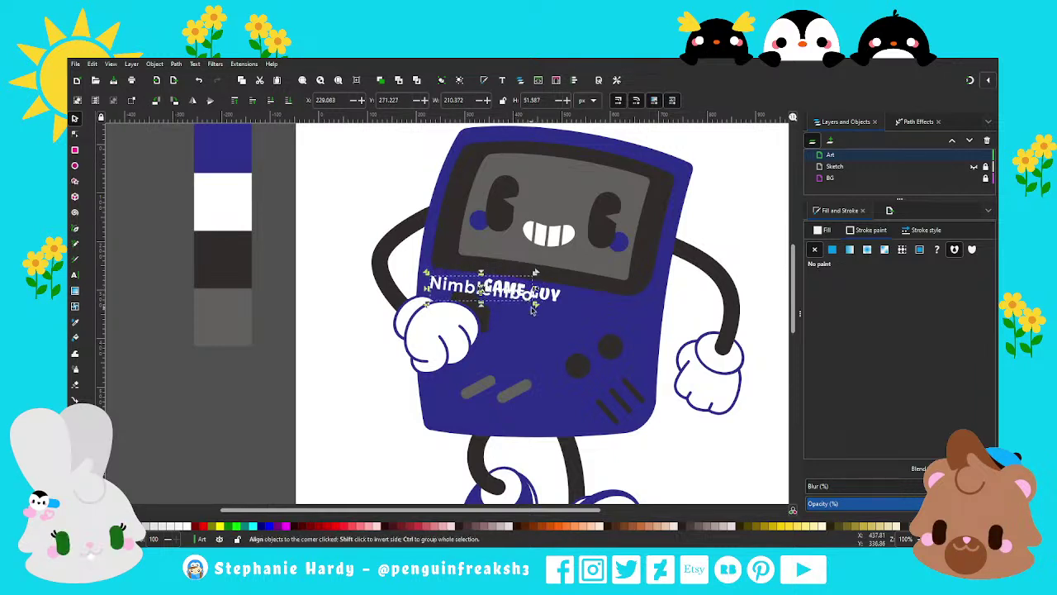
key("Up")
key("Up")
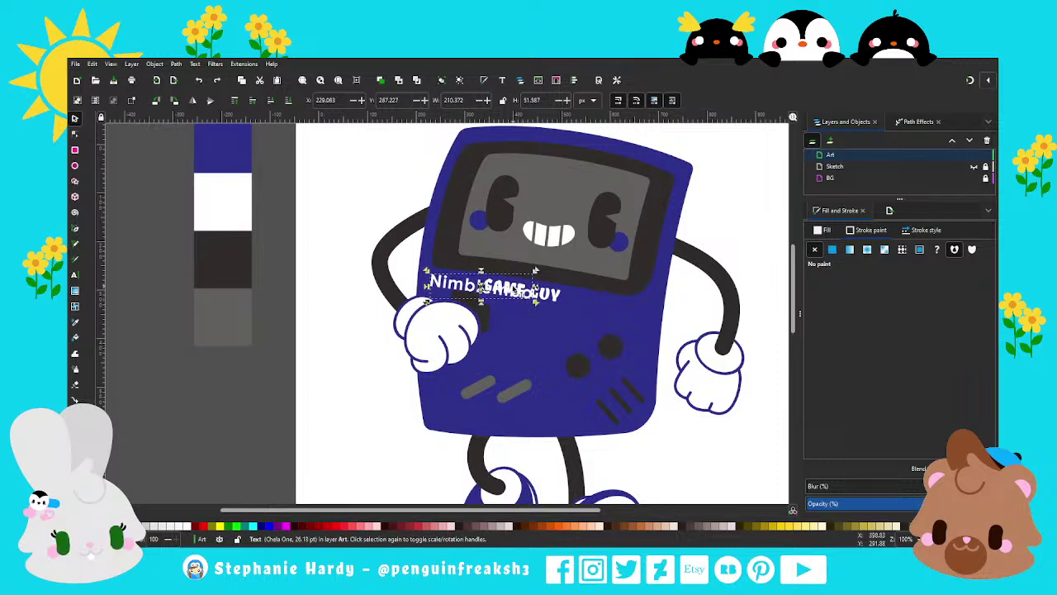
left_click_drag(535, 302, 499, 294)
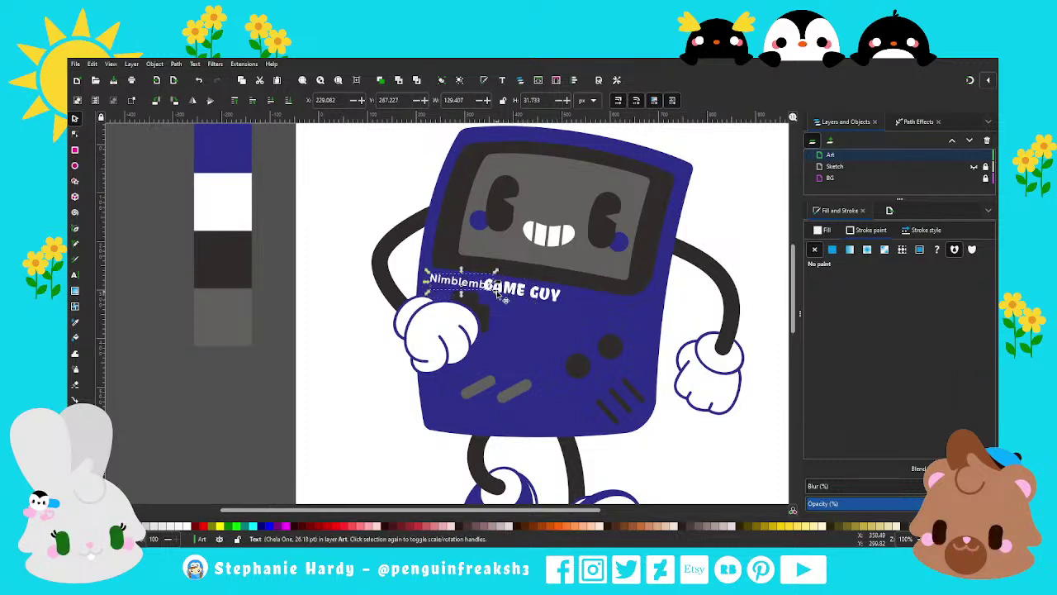
scroll(493, 309, "up", 1, "ctrl")
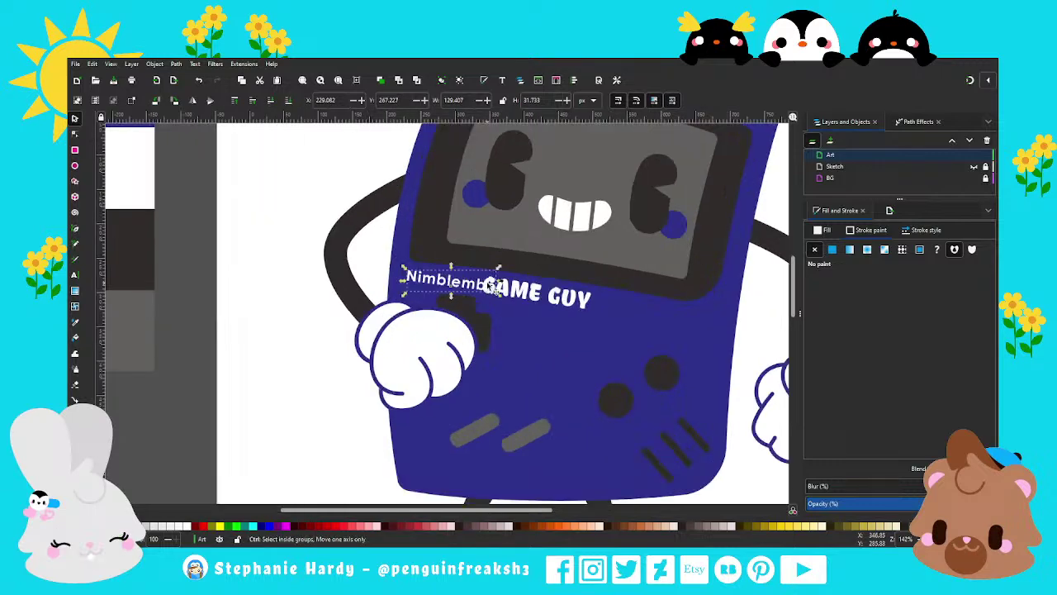
scroll(474, 290, "up", 2, "ctrl")
Step: Shift GAME GUY right and tilt Nimblembo to follow the body's angle
left_click_drag(474, 290, 483, 278)
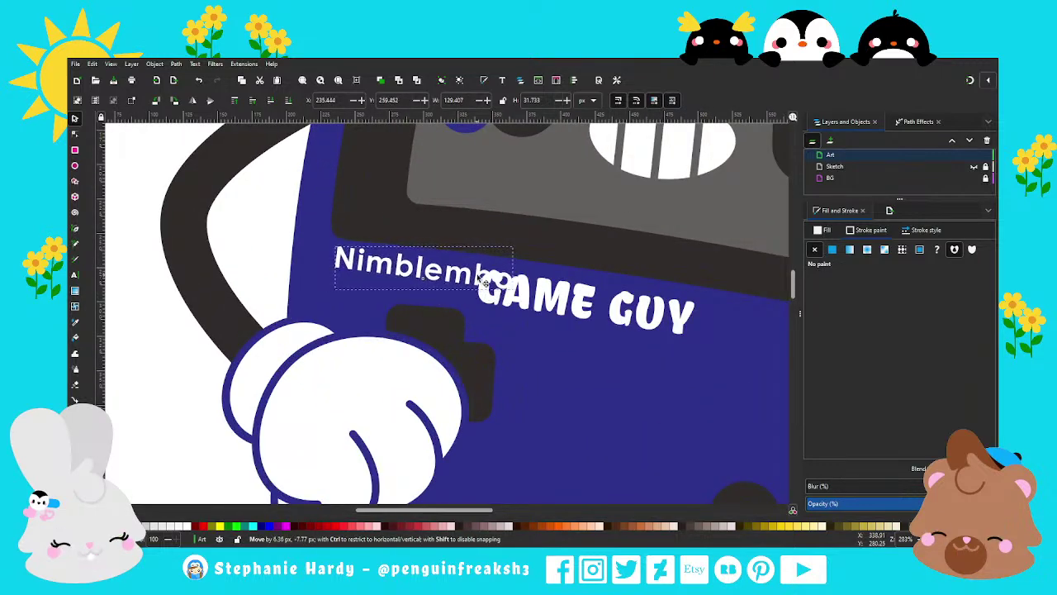
left_click_drag(596, 312, 635, 312)
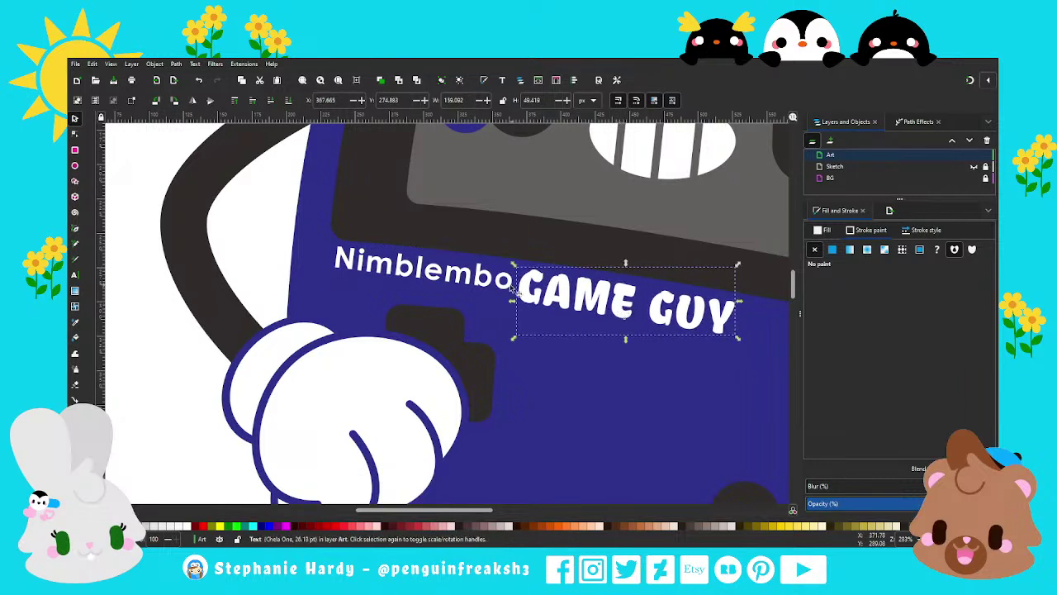
left_click_drag(497, 284, 501, 288)
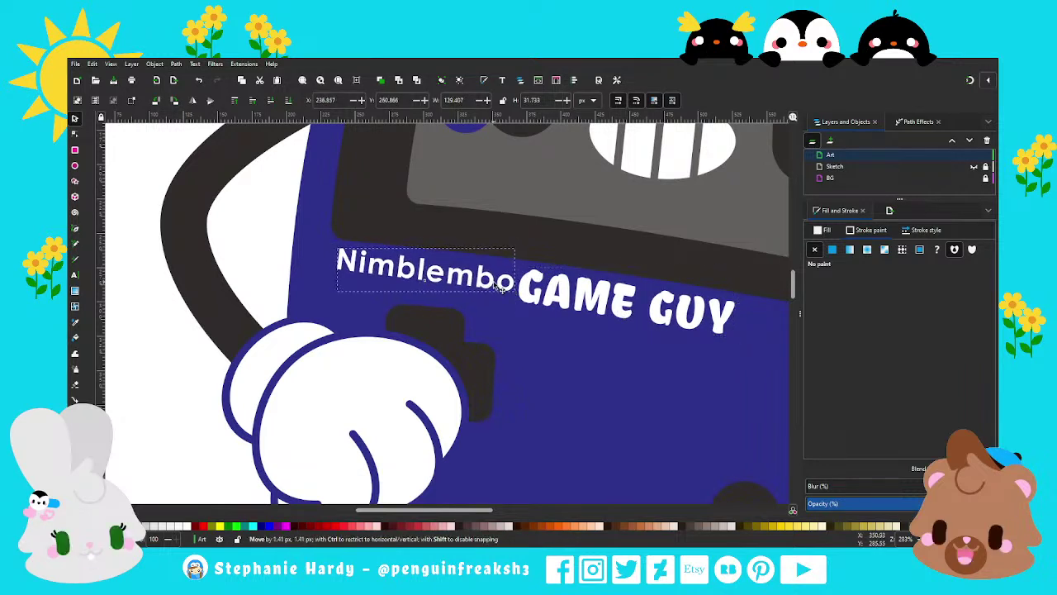
left_click(501, 286)
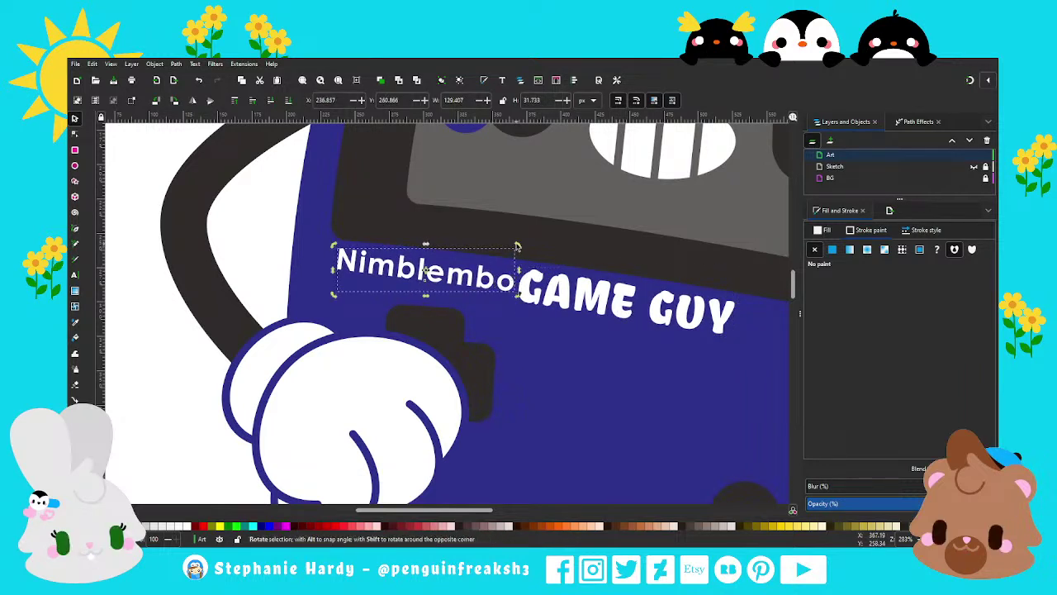
left_click_drag(517, 246, 515, 242)
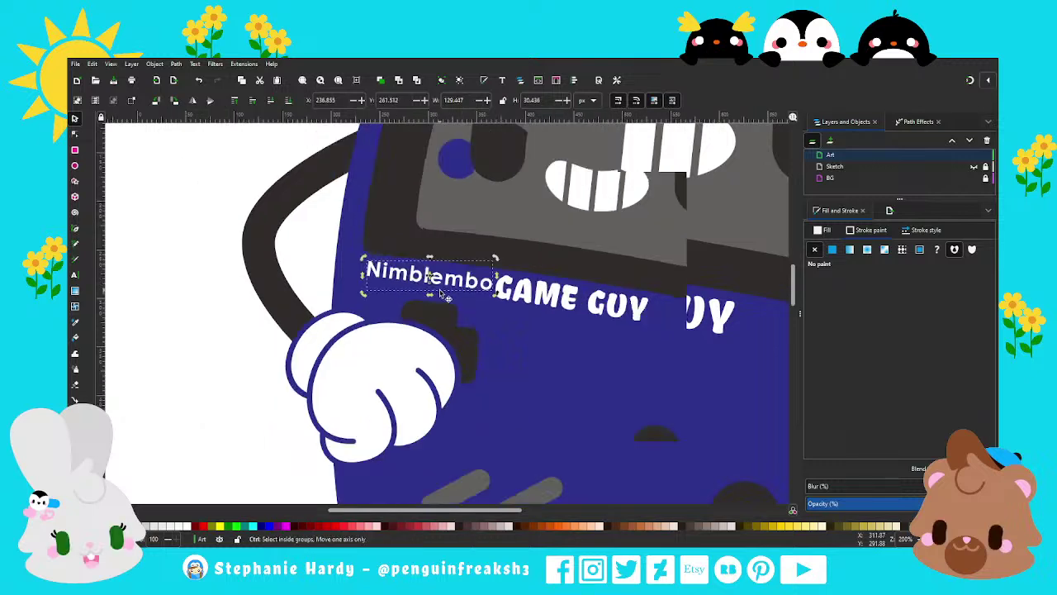
scroll(462, 283, "down", 1)
left_click_drag(558, 301, 560, 305)
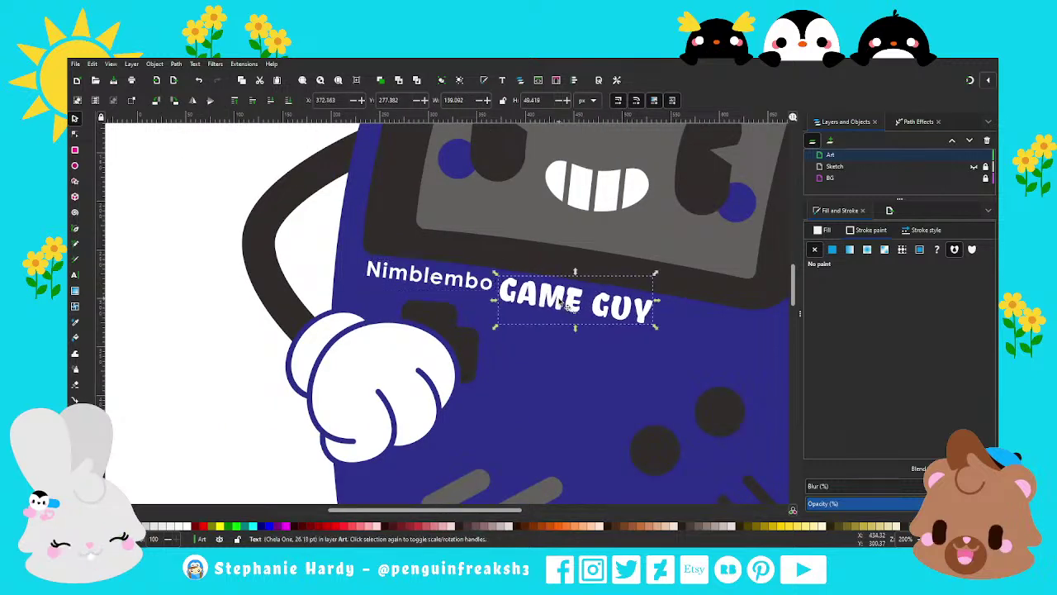
left_click(76, 274)
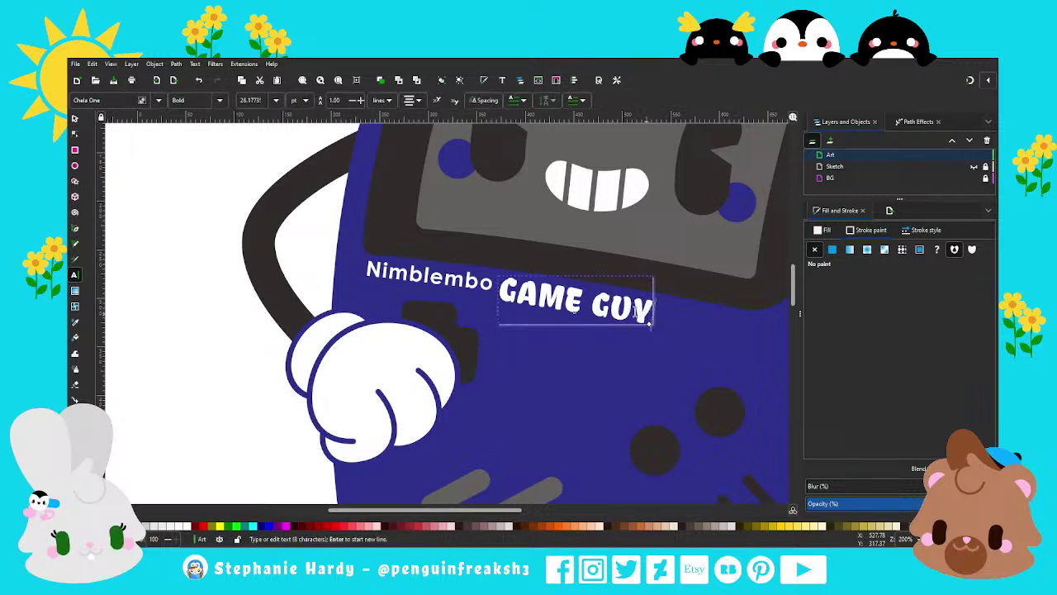
Step: Change the GAME GUY font to Corbel
key("ctrl+a")
left_click(111, 99)
key("Down")
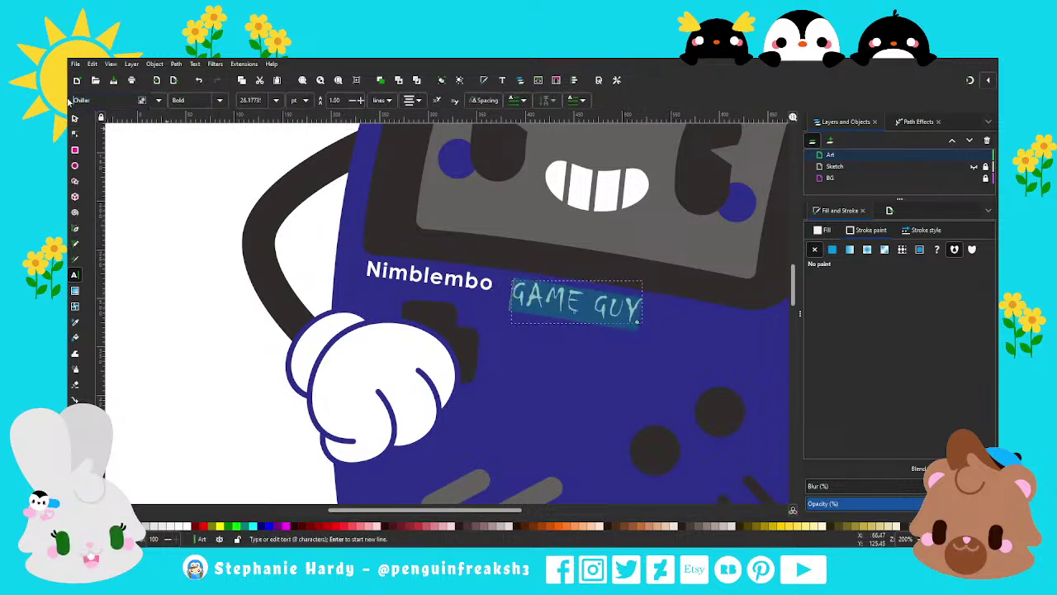
key("Down")
key("Down")
key("Down")
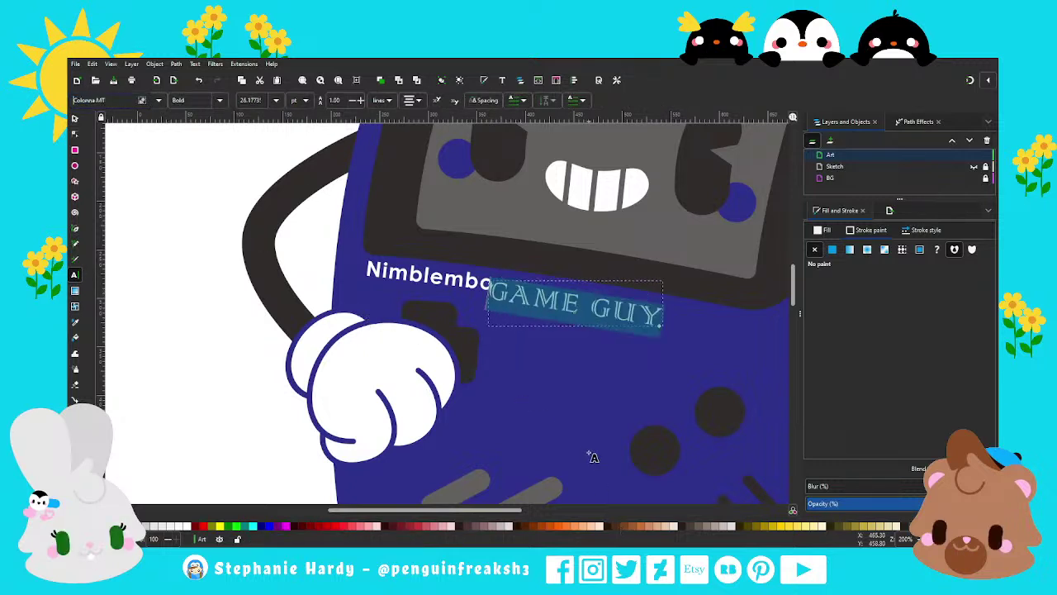
key("Down")
key("Down")
key("Down")
key("Down")
key("Down")
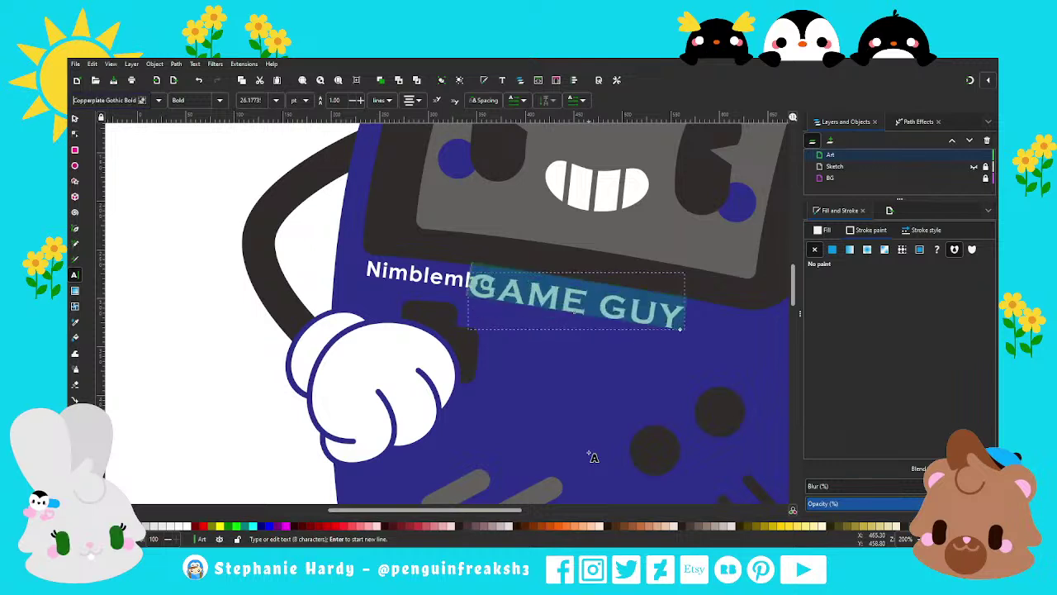
key("Down")
key("Down")
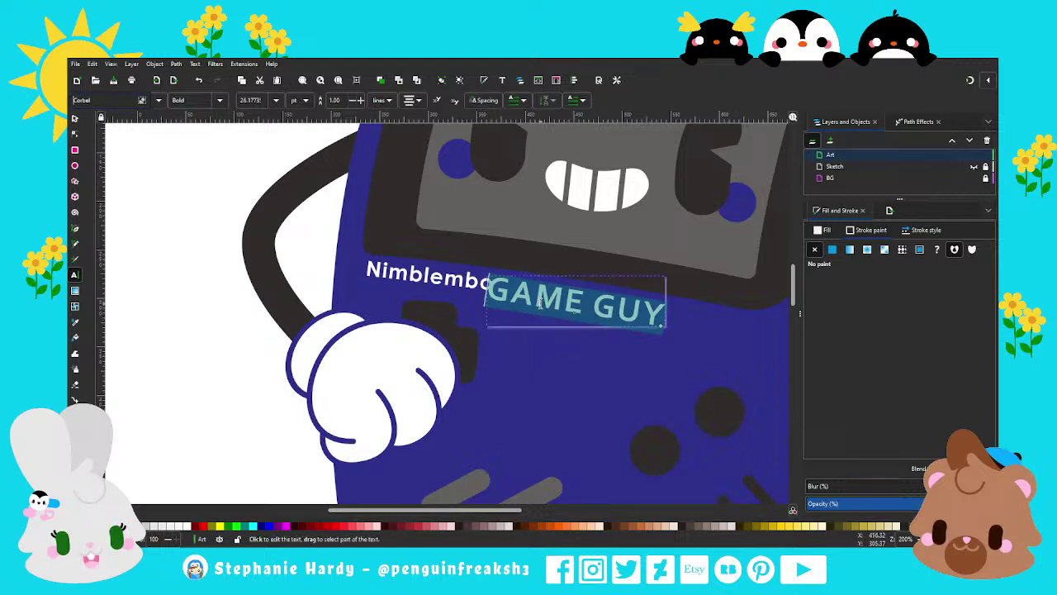
Step: Skew GAME GUY to match the body's tilt and zoom out to the whole character
key("F1")
left_click(578, 306)
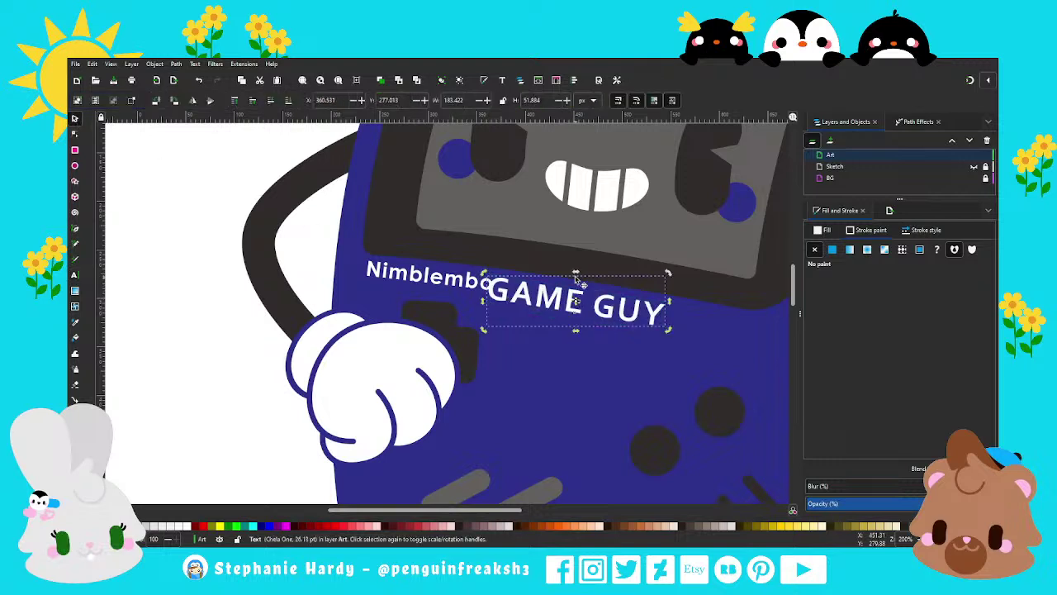
left_click_drag(576, 273, 586, 312)
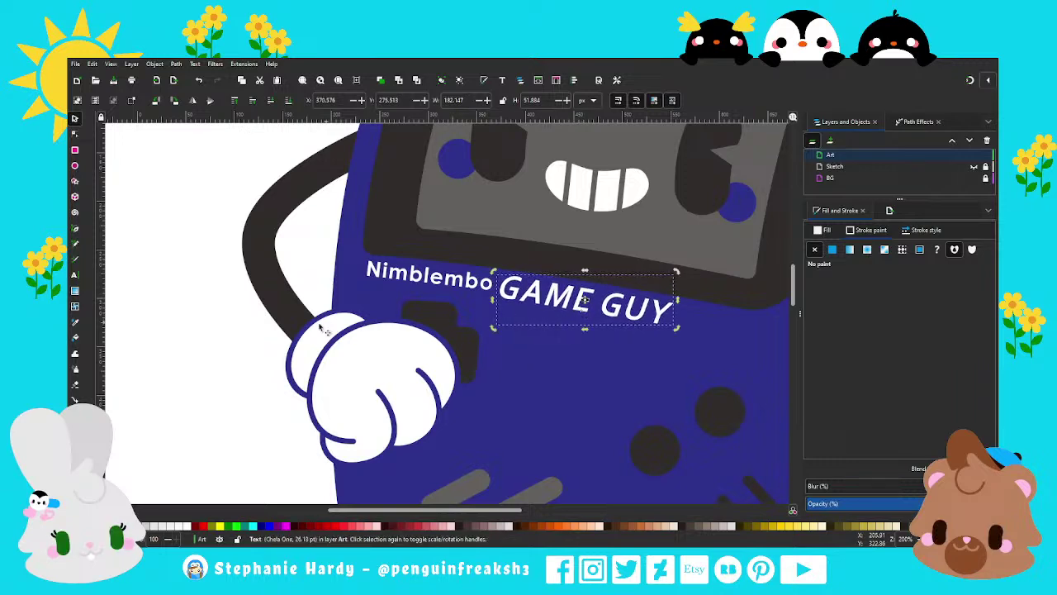
left_click(239, 329)
key("1")
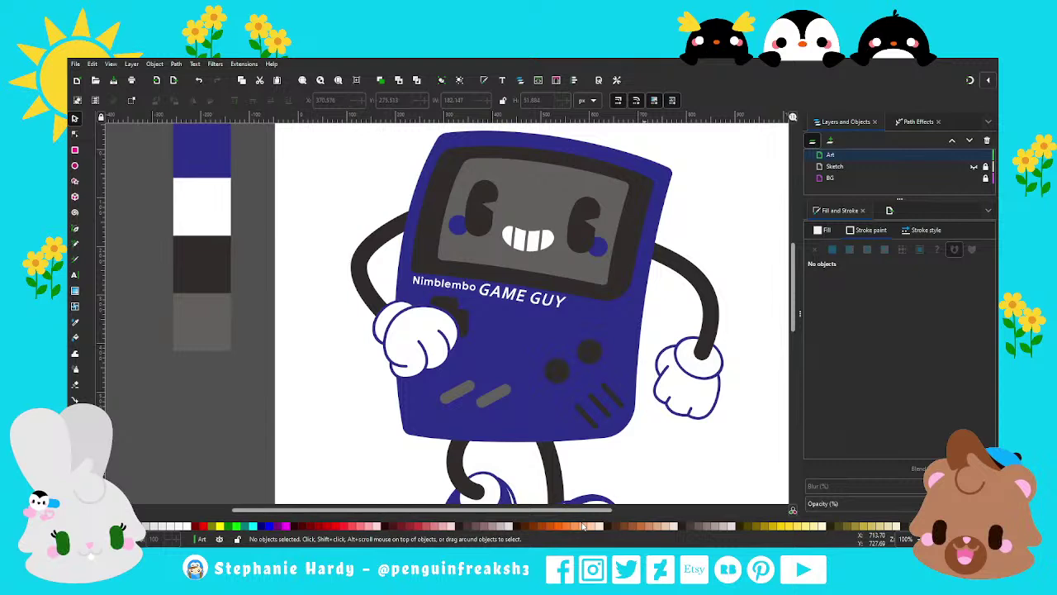
Step: Shrink Nimblembo and GAME GUY together, GAME GUY to about 154 × 41 px, sitting snugly side by side
scroll(533, 310, "up", 1)
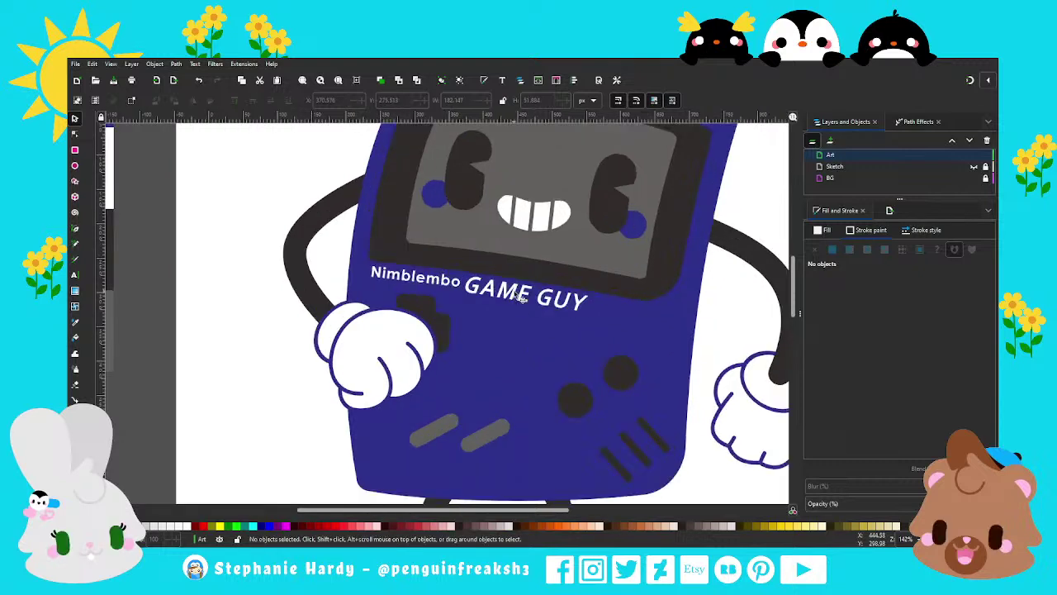
left_click_drag(519, 295, 515, 293)
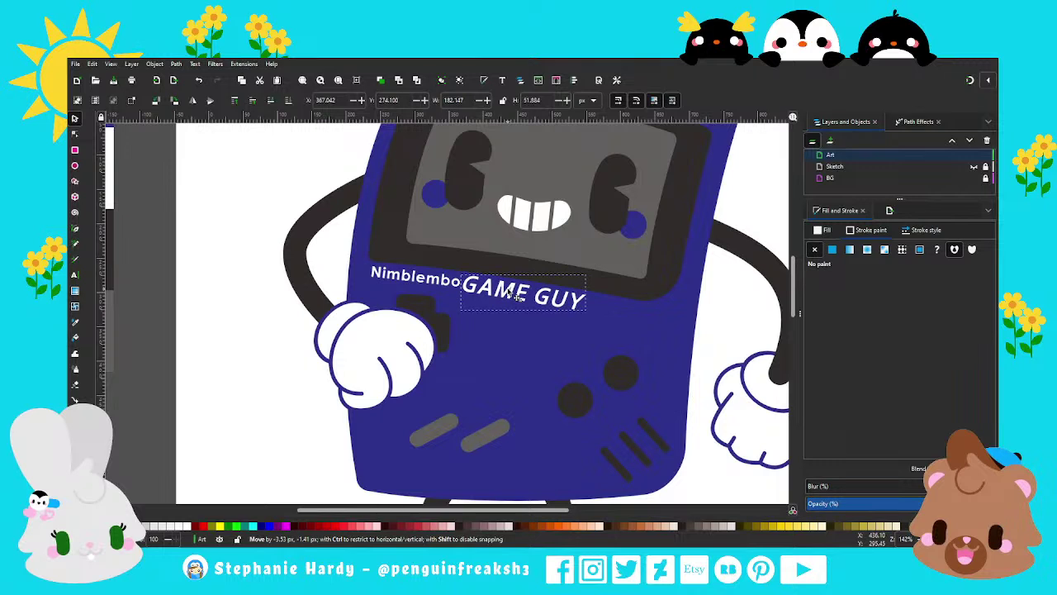
left_click(442, 279, "shift")
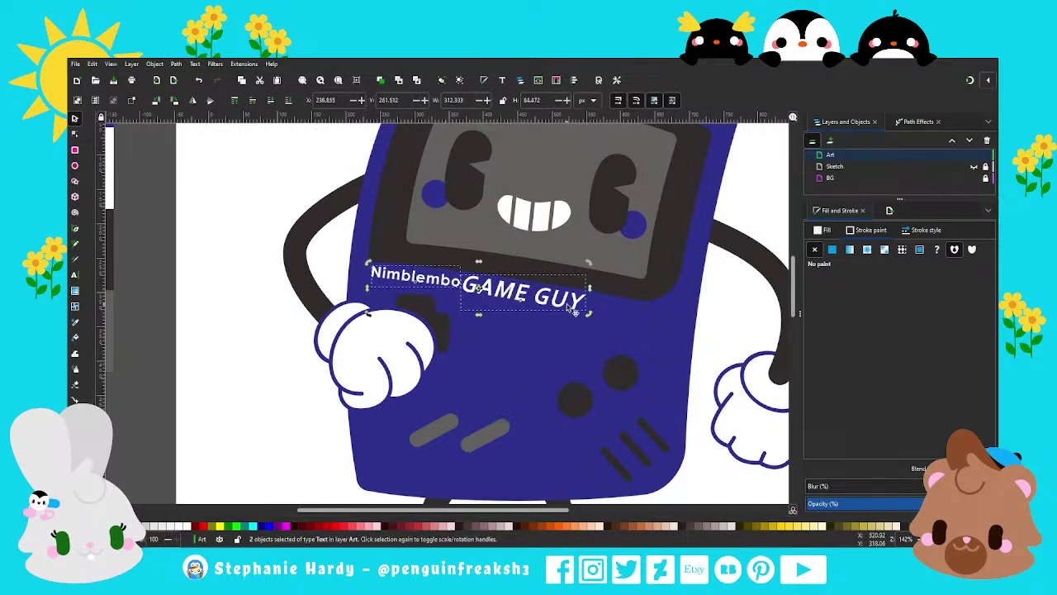
left_click(572, 312)
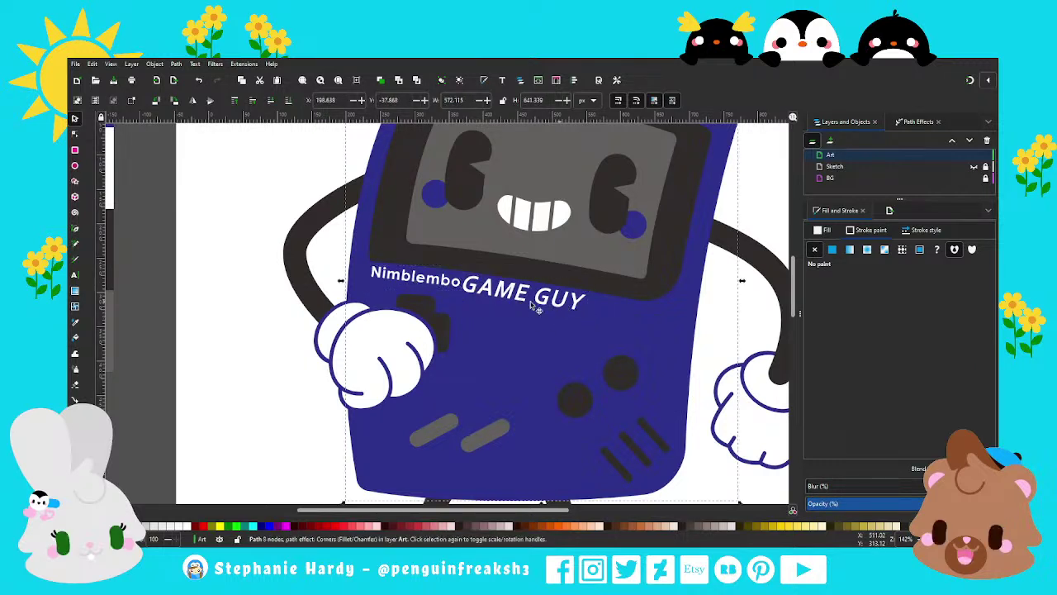
left_click_drag(581, 316, 505, 297)
scroll(522, 297, "down", 1)
key("Escape")
scroll(472, 302, "down", 3)
scroll(470, 288, "up", 2)
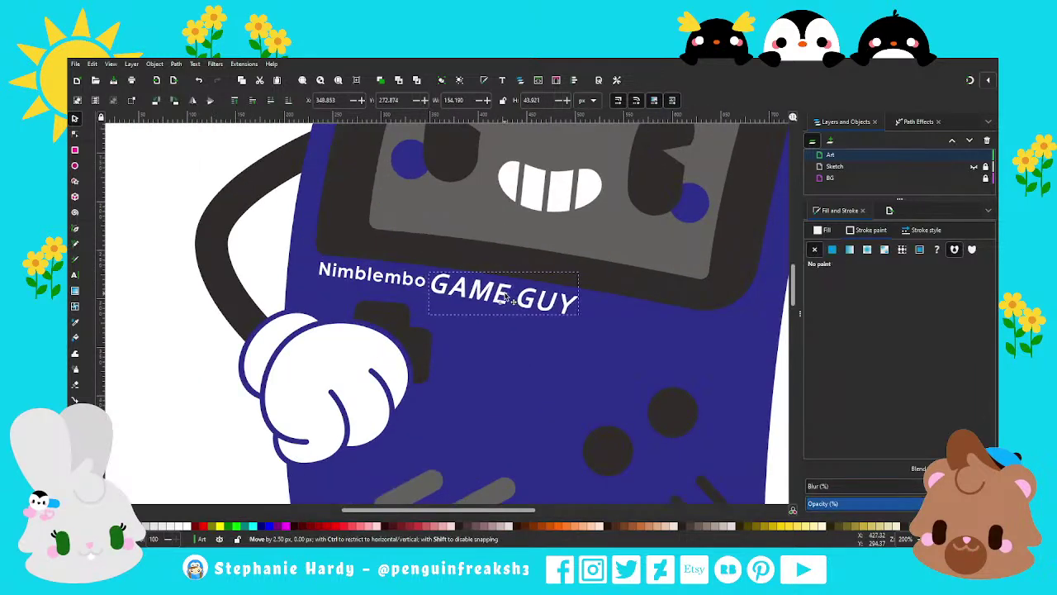
left_click(177, 272)
scroll(434, 281, "down", 3)
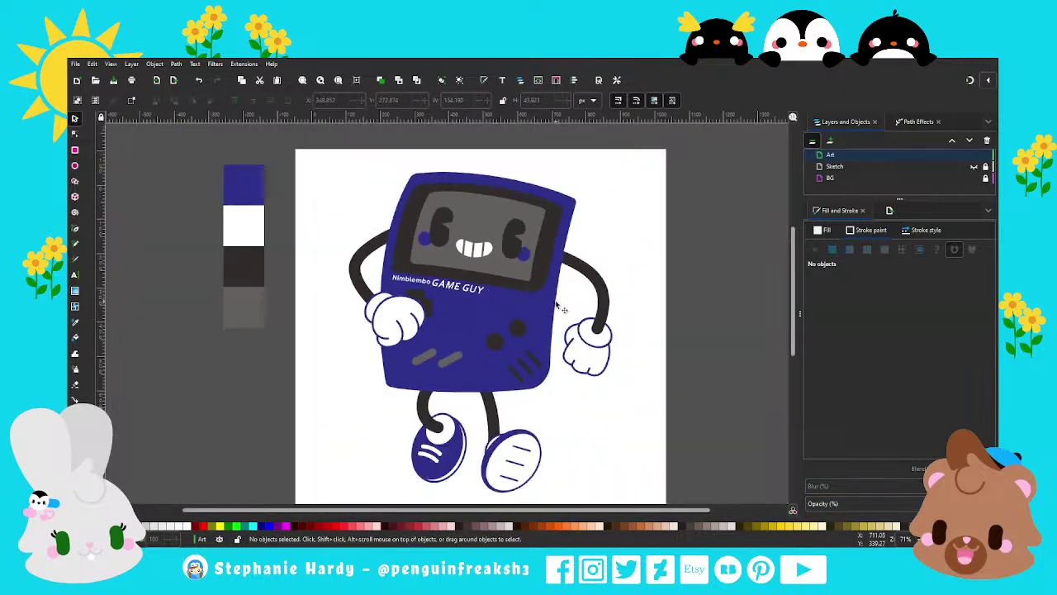
Step: Nudge the whole character artwork a few pixels down-left on the page
scroll(570, 273, "down", 1)
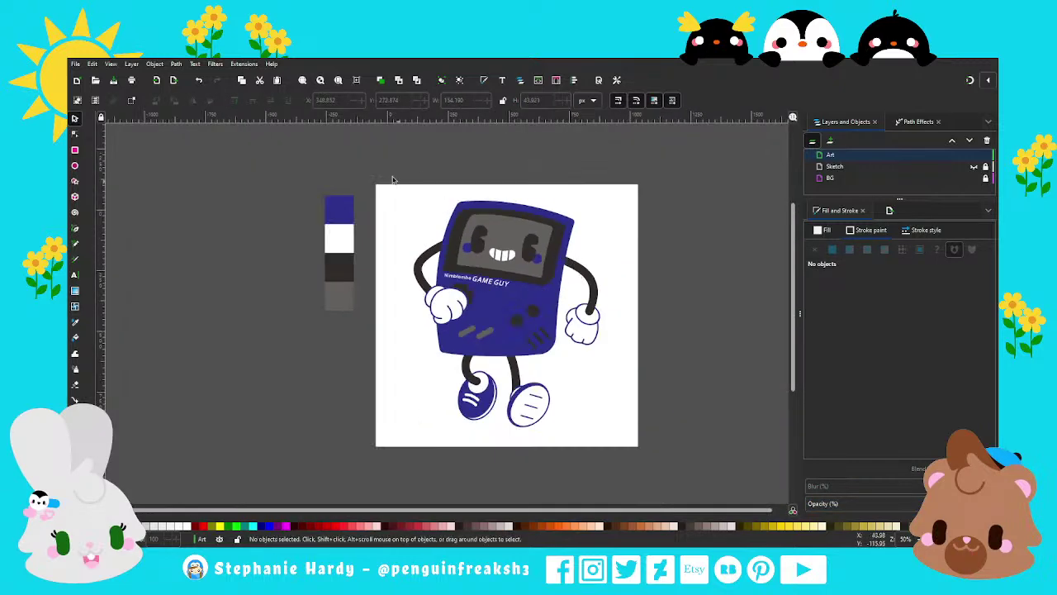
left_click_drag(398, 153, 615, 433)
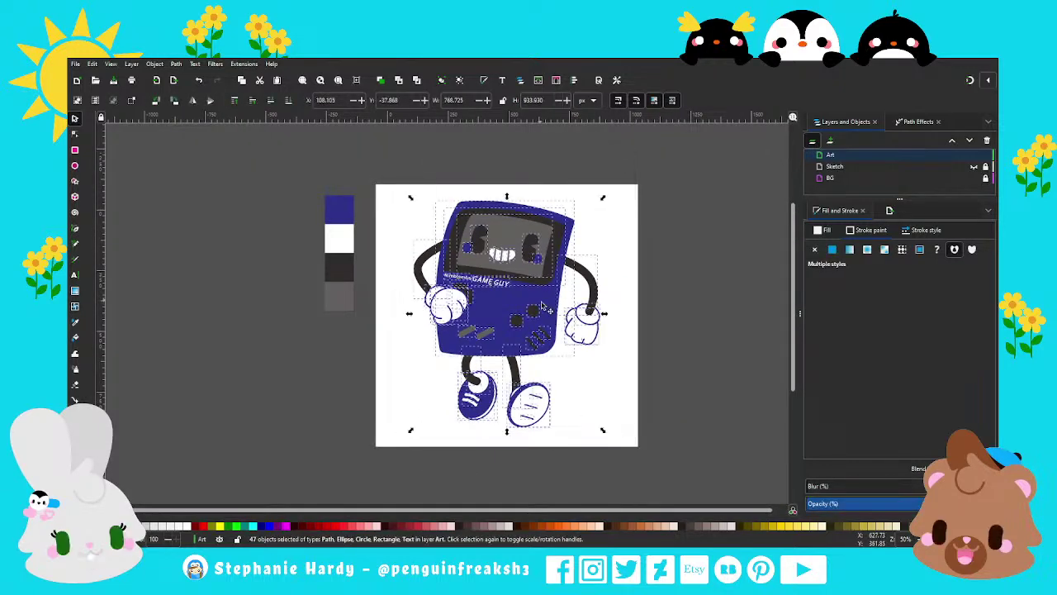
left_click_drag(544, 305, 544, 308)
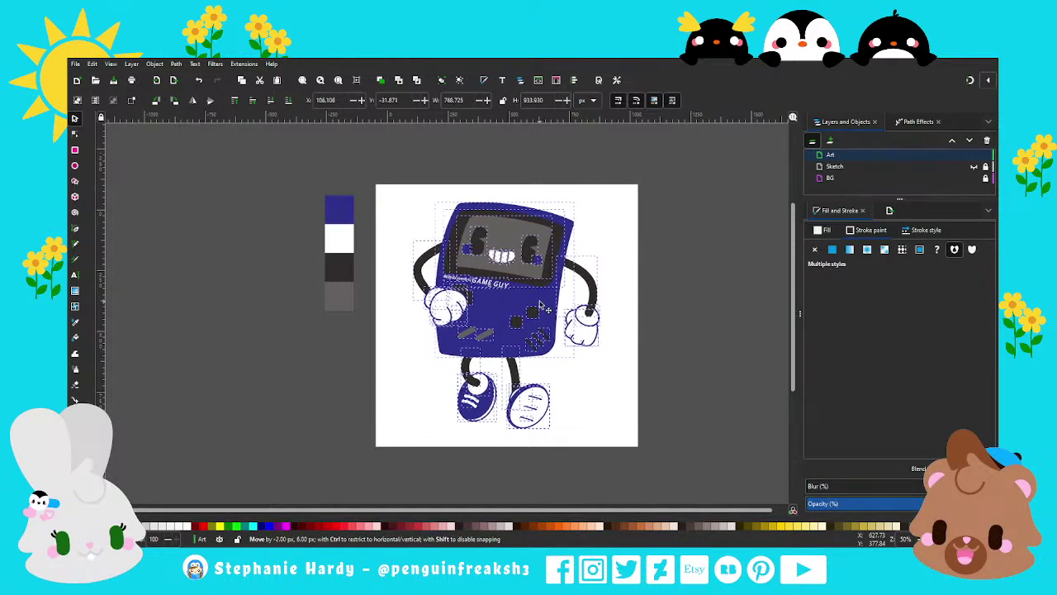
left_click(612, 359)
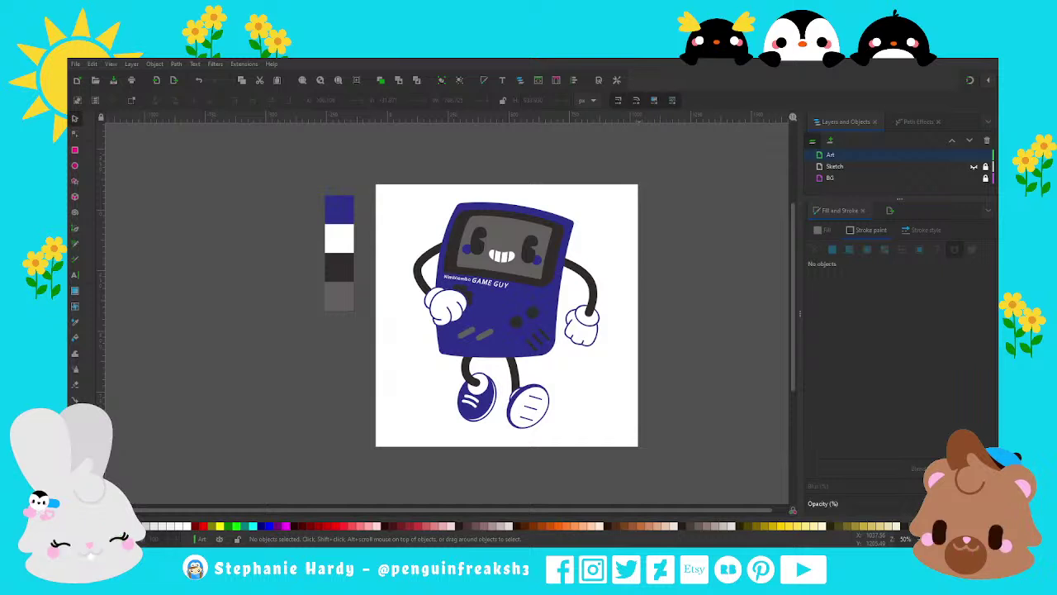
left_click(597, 418)
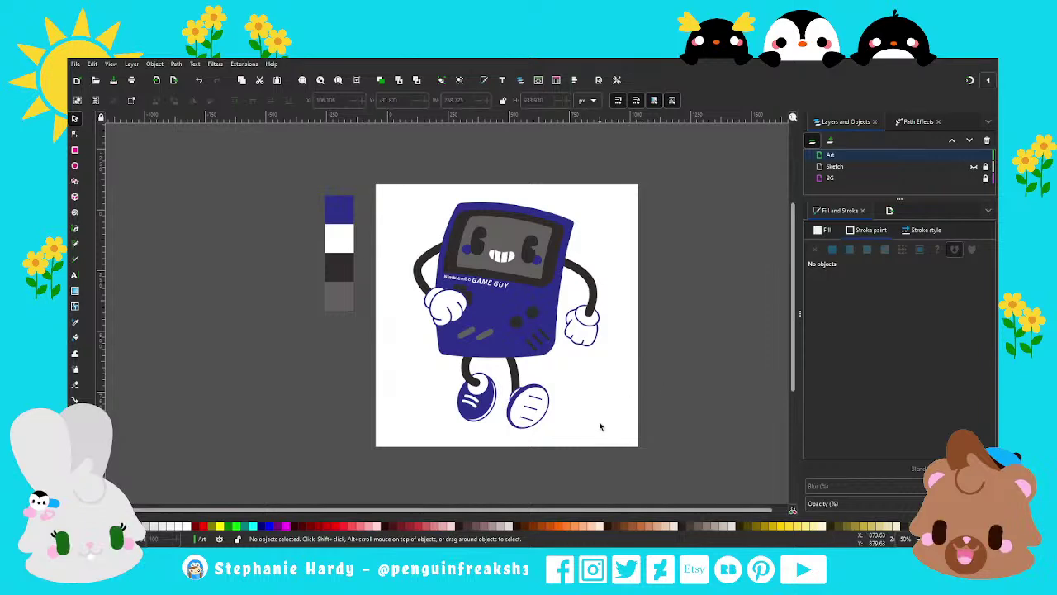
left_click_drag(653, 454, 410, 190)
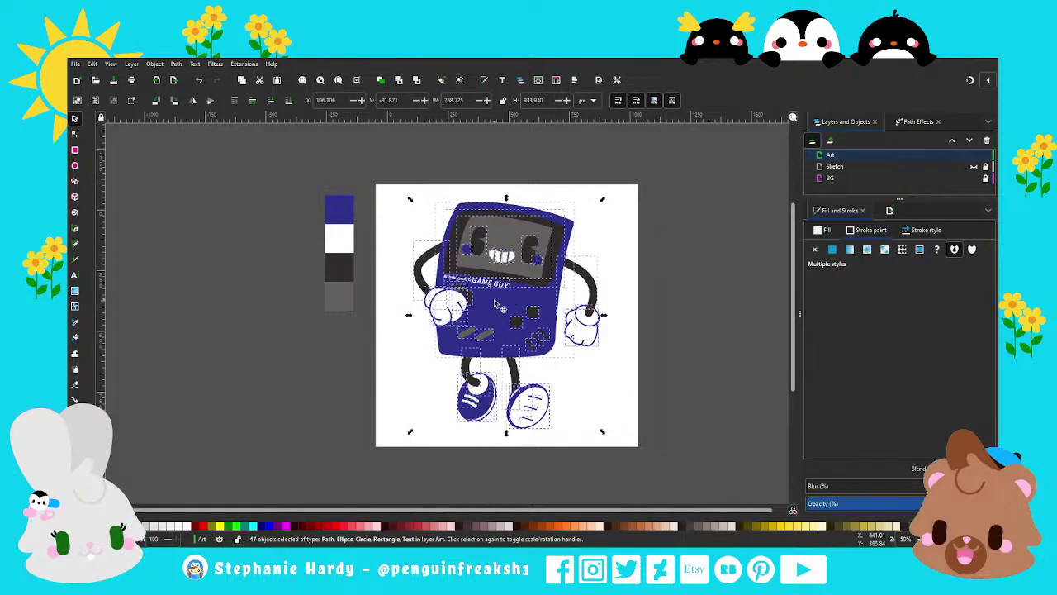
left_click_drag(498, 308, 499, 313)
left_click(637, 314)
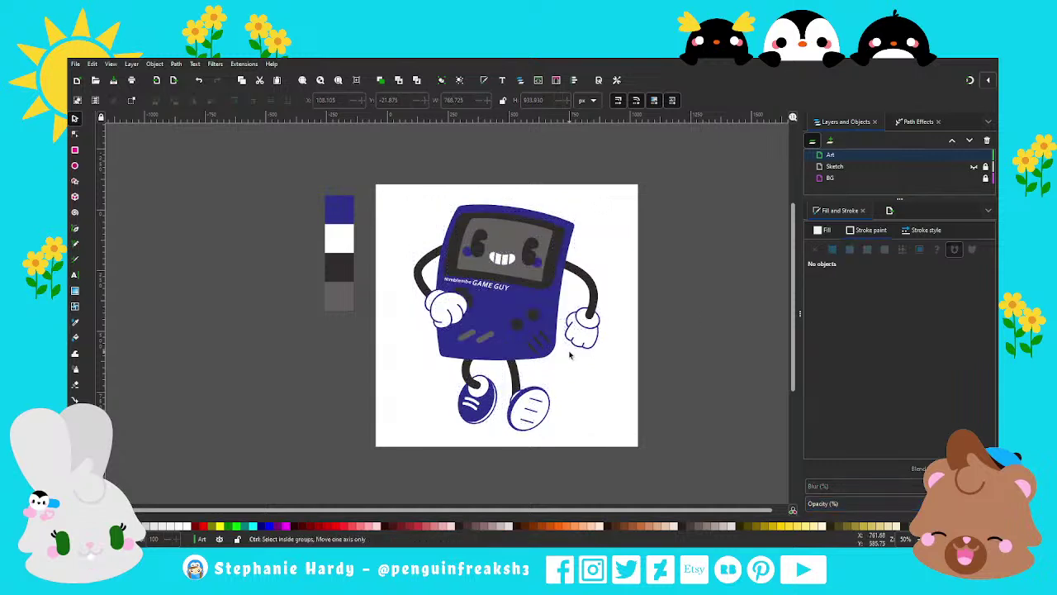
scroll(514, 327, "up", 1, "ctrl")
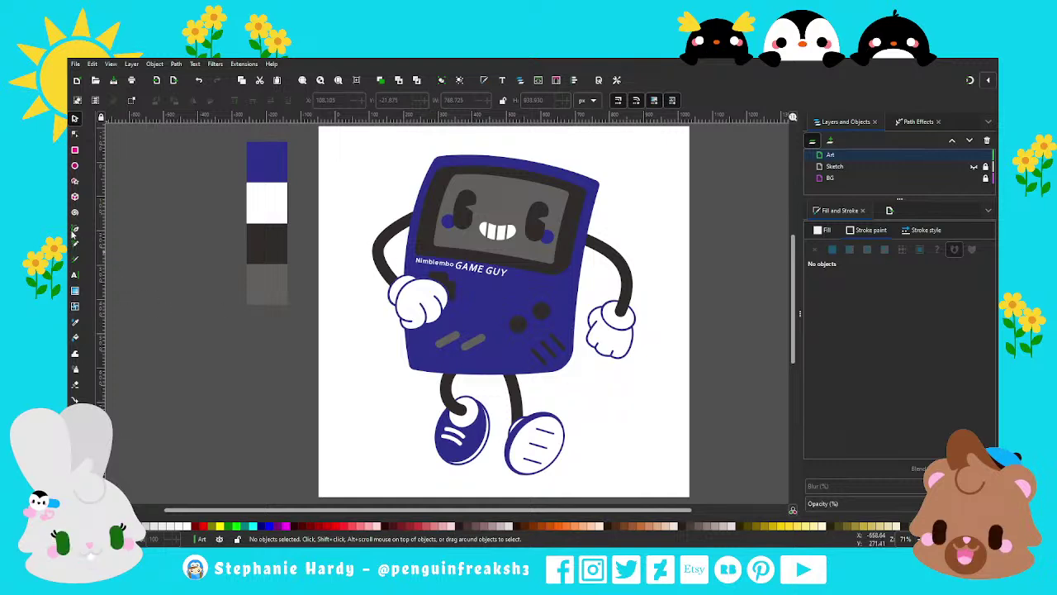
Step: Type the artist's handle as signature text beside the right shoe, in Chela One
left_click(76, 275)
left_click(578, 423)
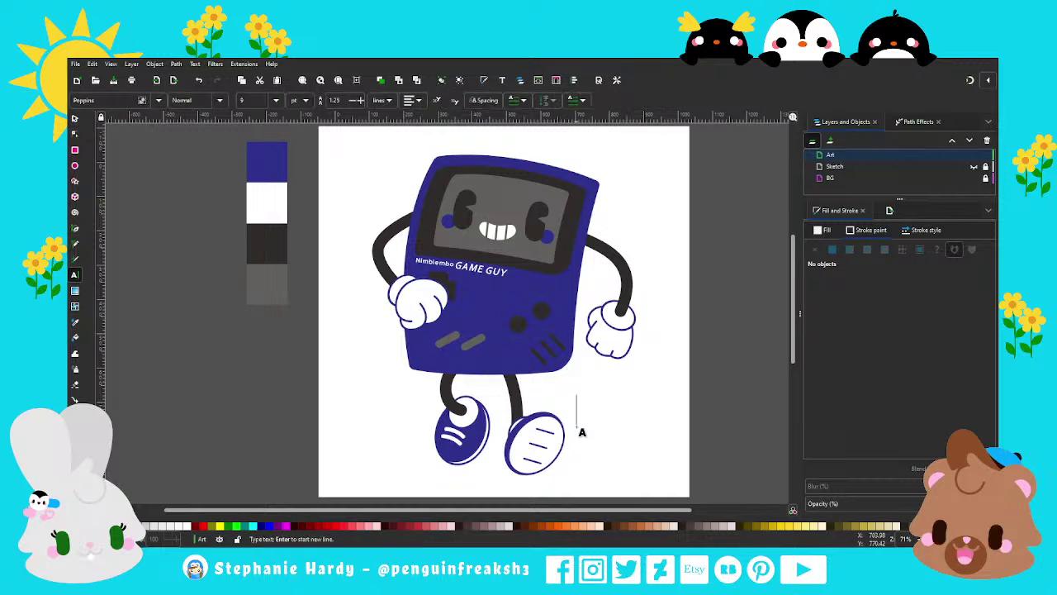
key("ctrl+v")
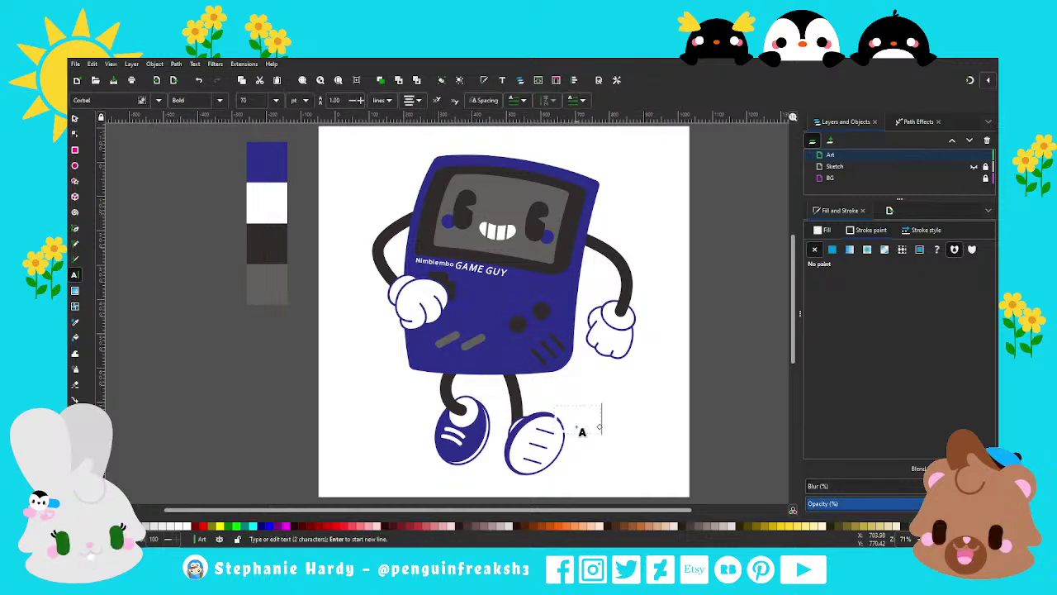
type("uinfrea")
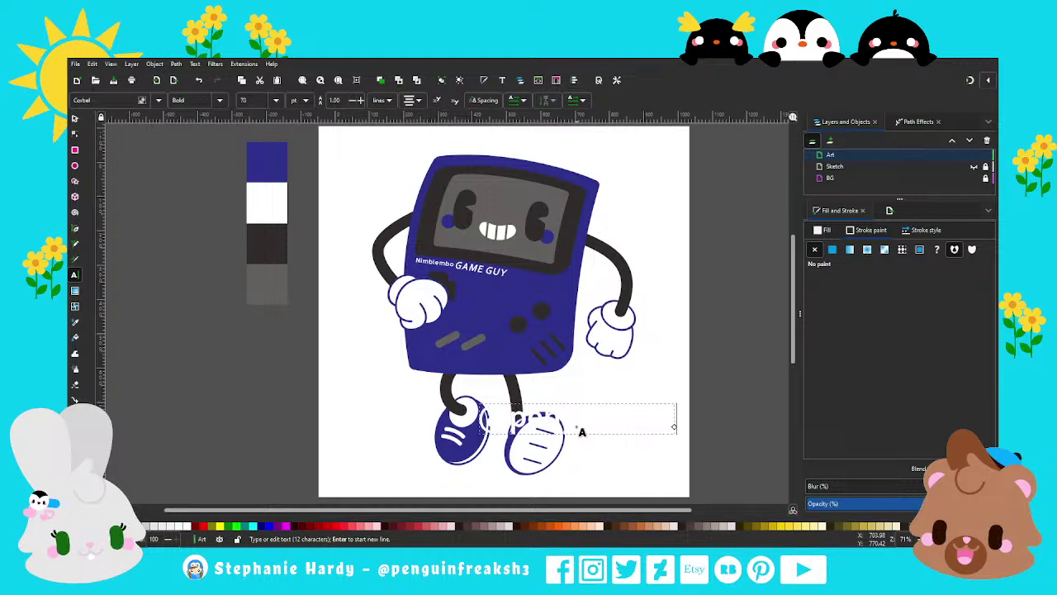
type("ksh3")
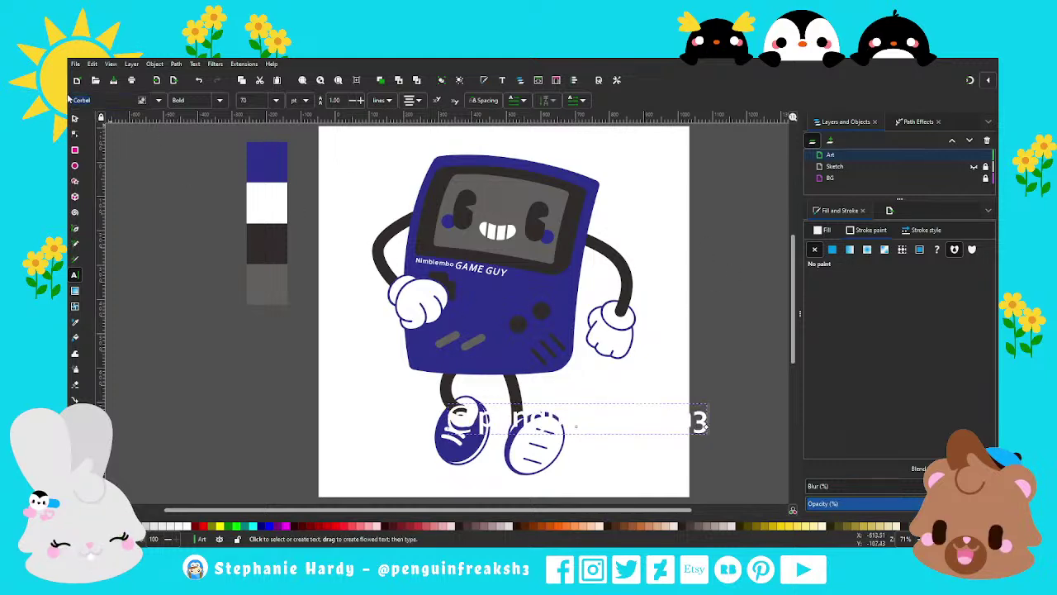
type("la One")
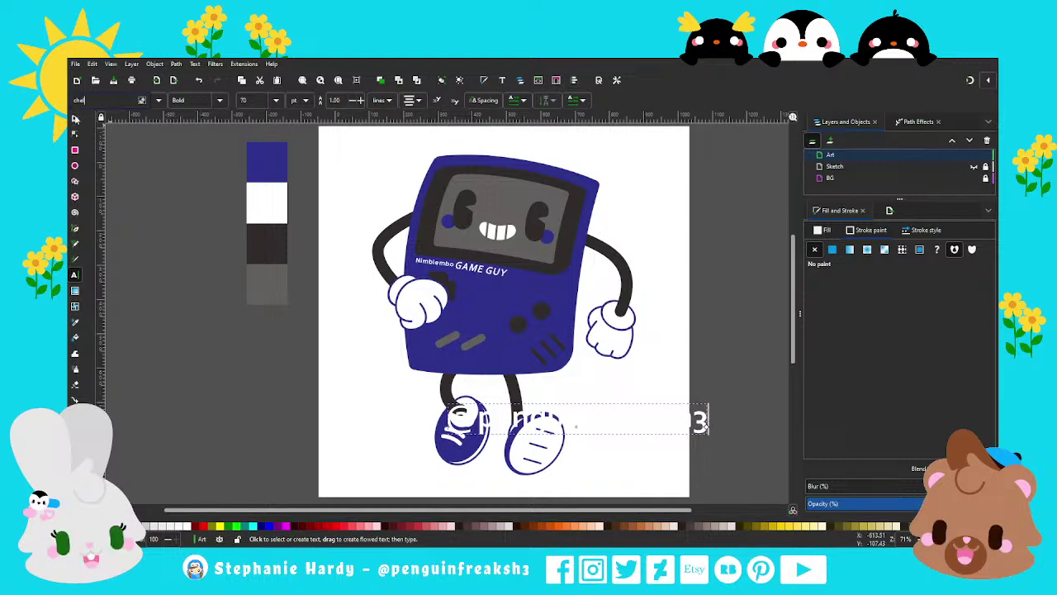
key("Return")
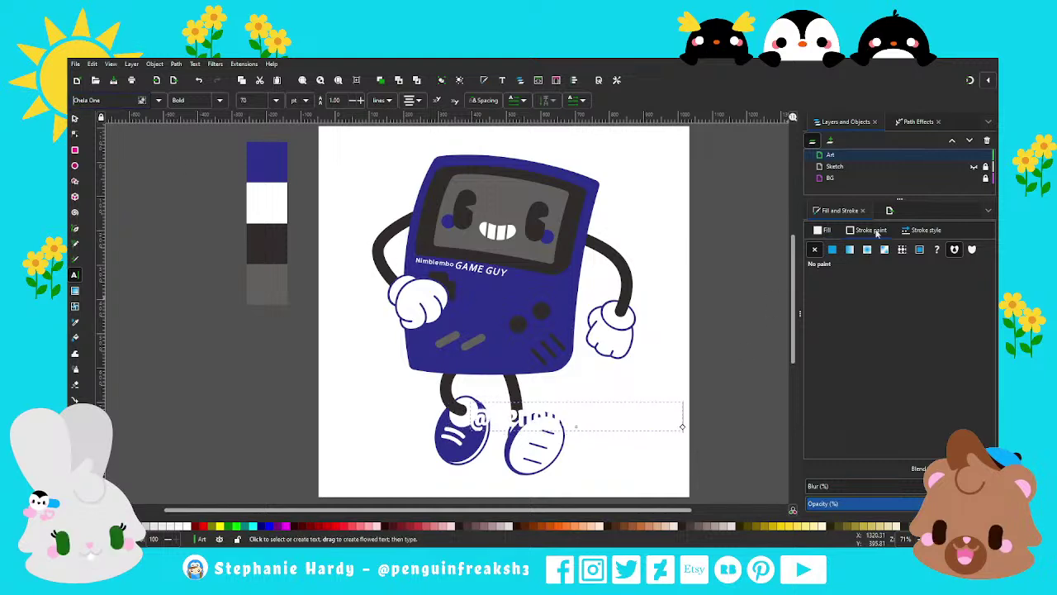
Step: Fill the signature dark grey, shrink it, and move it beside the character's screen
left_click(822, 231)
left_click(836, 448)
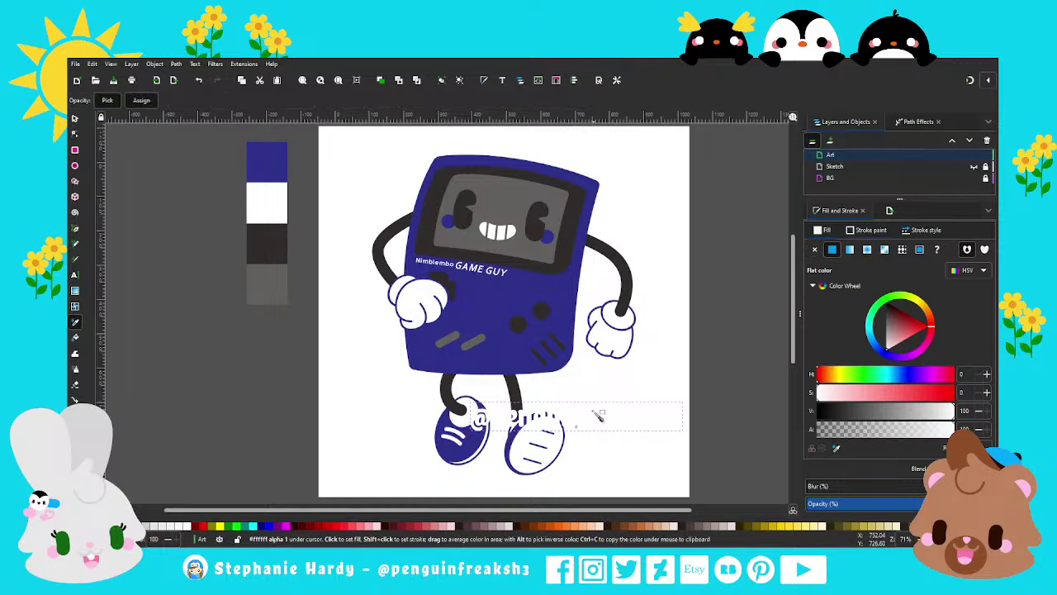
left_click(267, 244)
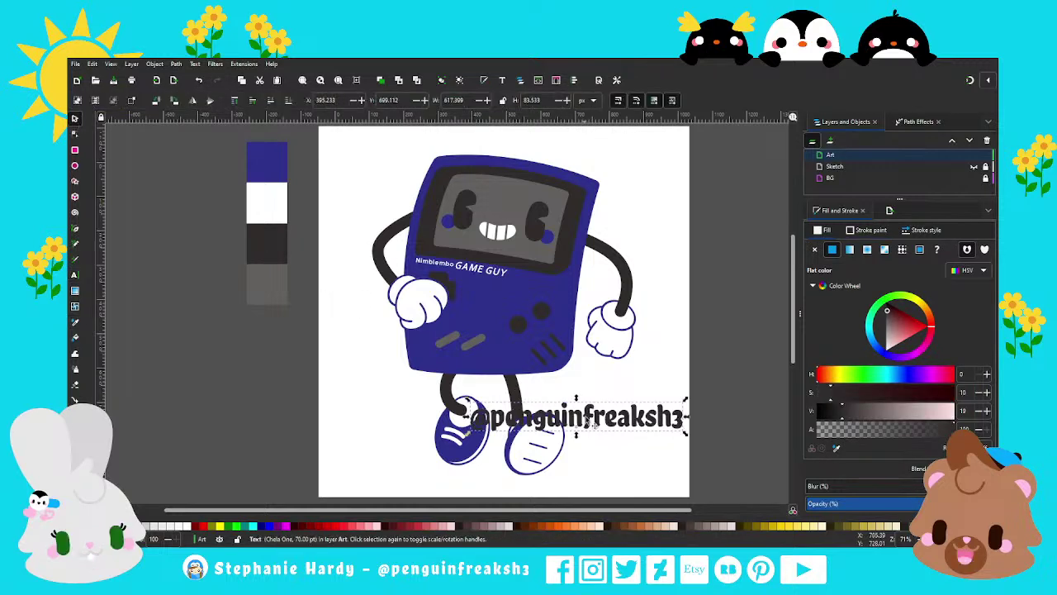
left_click(74, 118)
mouse_move(685, 438)
left_mouse_down()
mouse_move(576, 409)
mouse_move(650, 401)
left_mouse_up()
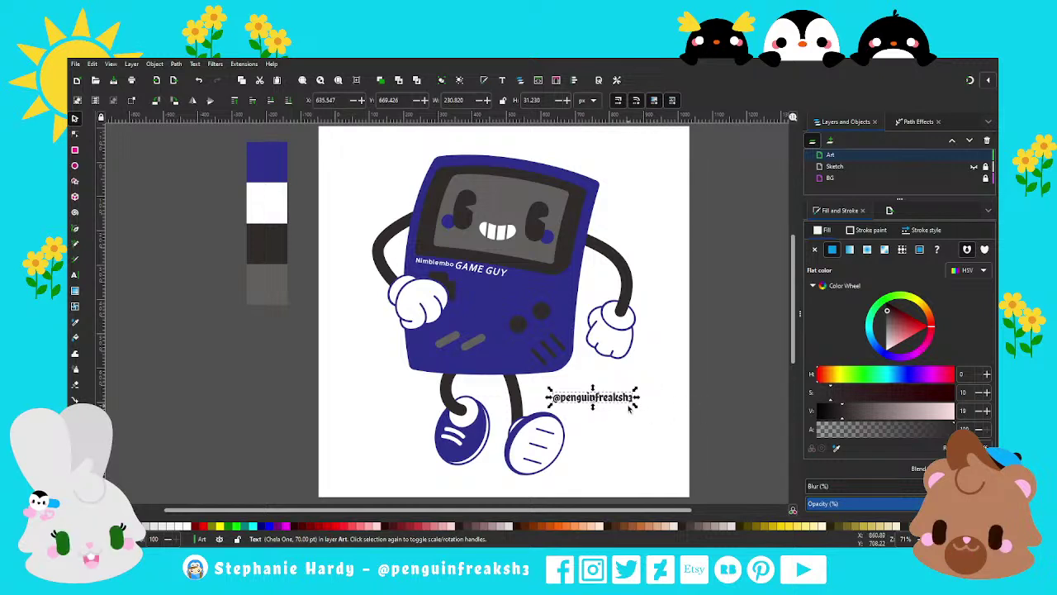
left_click_drag(614, 406, 661, 228)
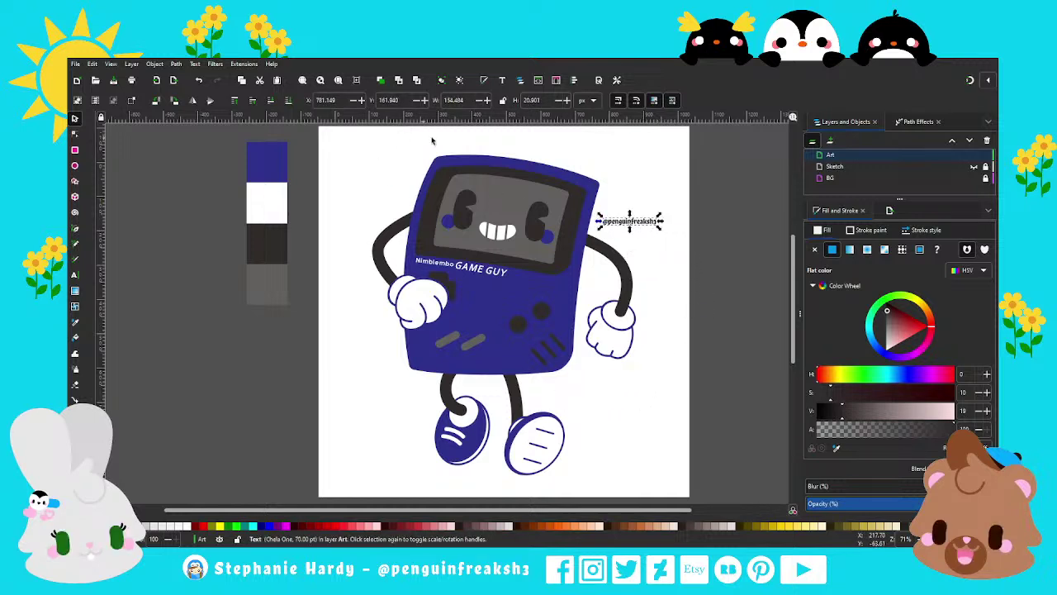
Step: Widen the signature's letter spacing, then deselect it
left_click(74, 273)
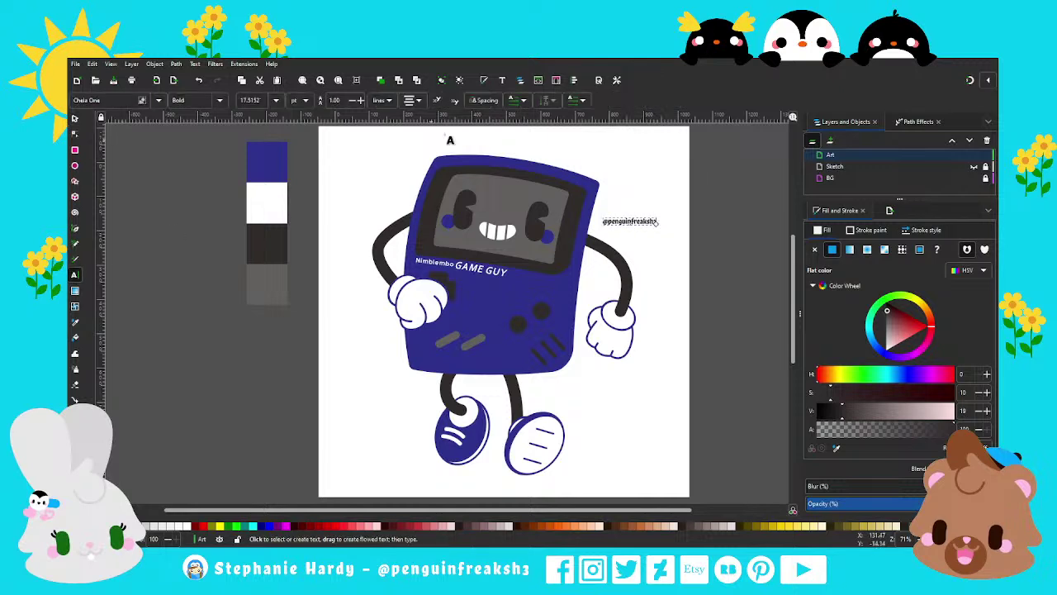
left_click(485, 100)
key("Return")
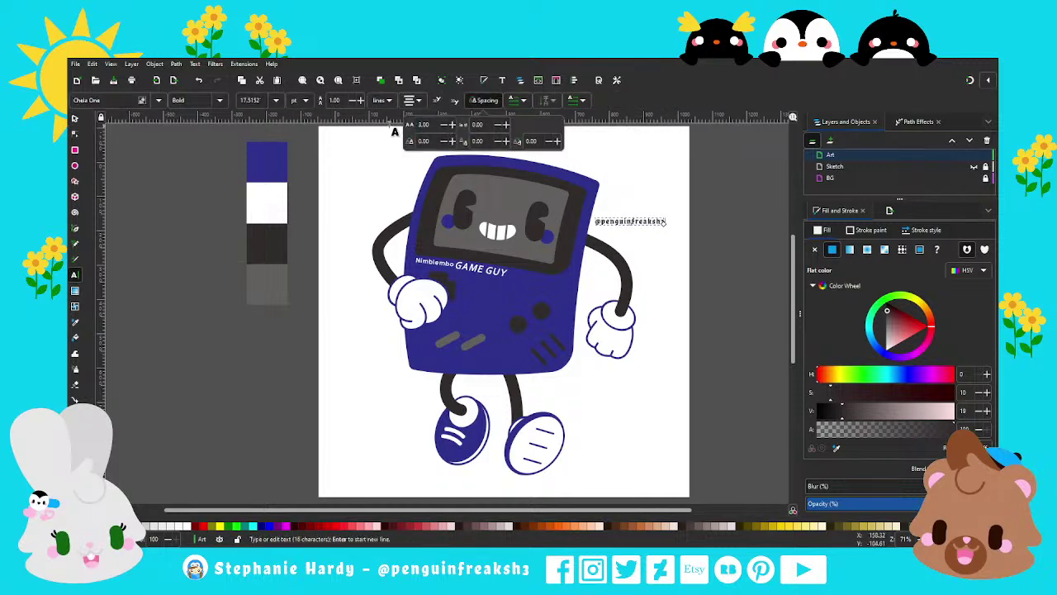
left_click(74, 118)
left_click(719, 265)
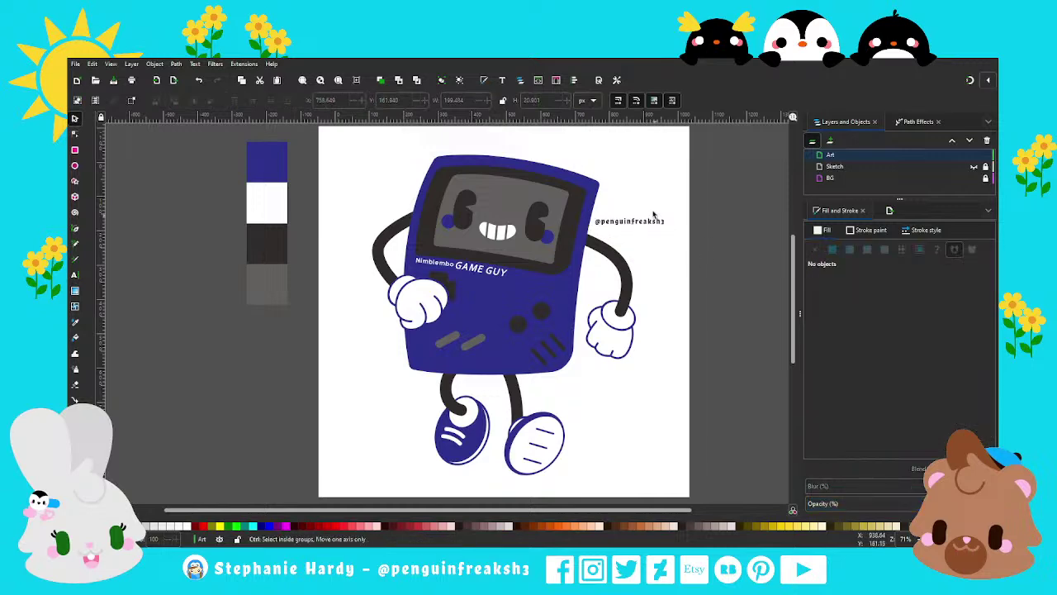
scroll(653, 213, "up", 1)
Step: Draw a short guide path along the right arm and put the signature text on it
key("b")
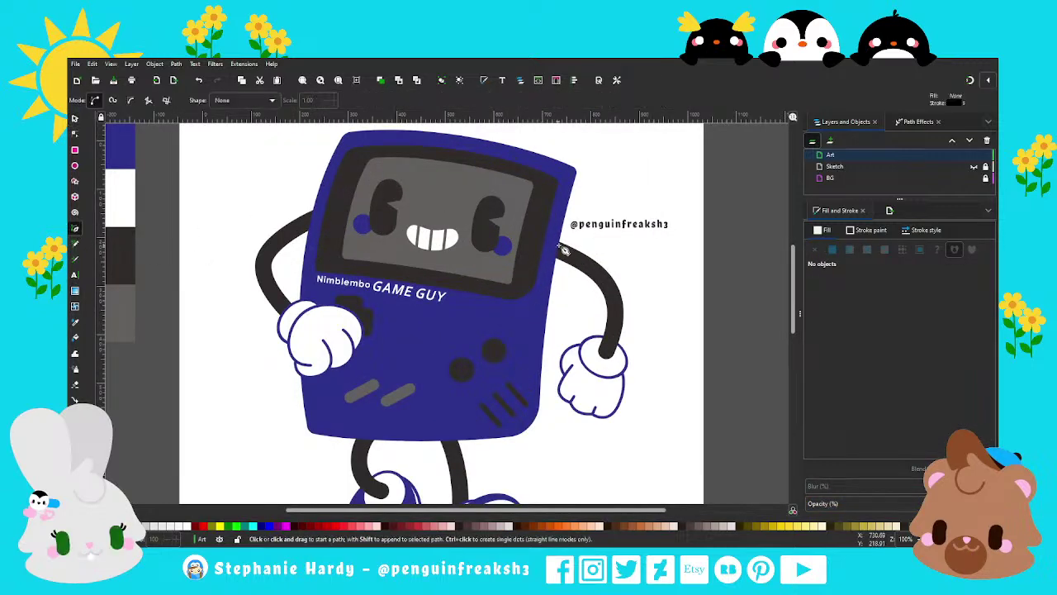
left_click(562, 239)
double_click(628, 294)
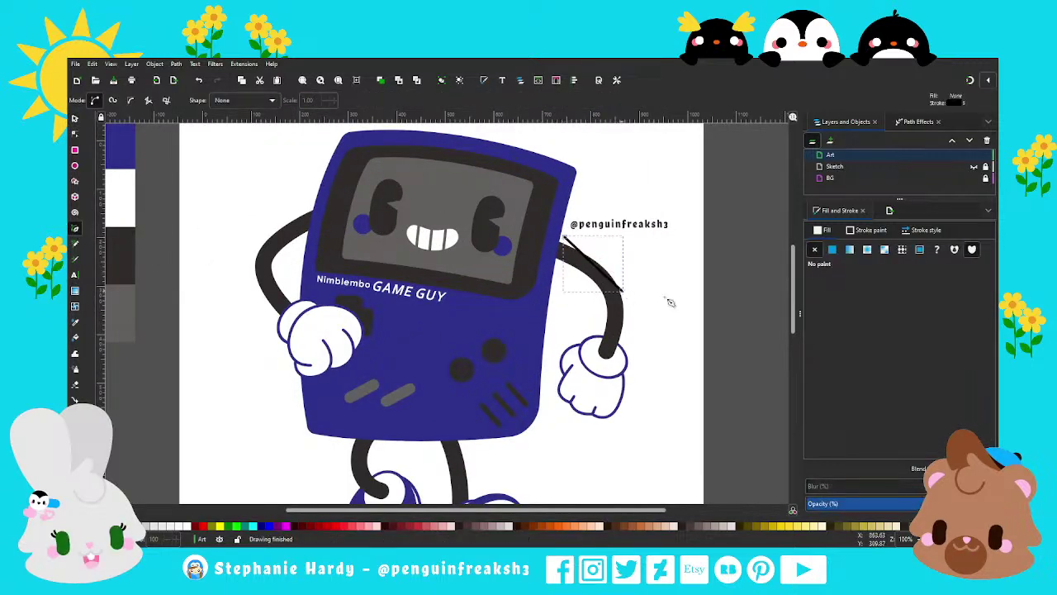
left_click(74, 118)
left_click(661, 230, "shift")
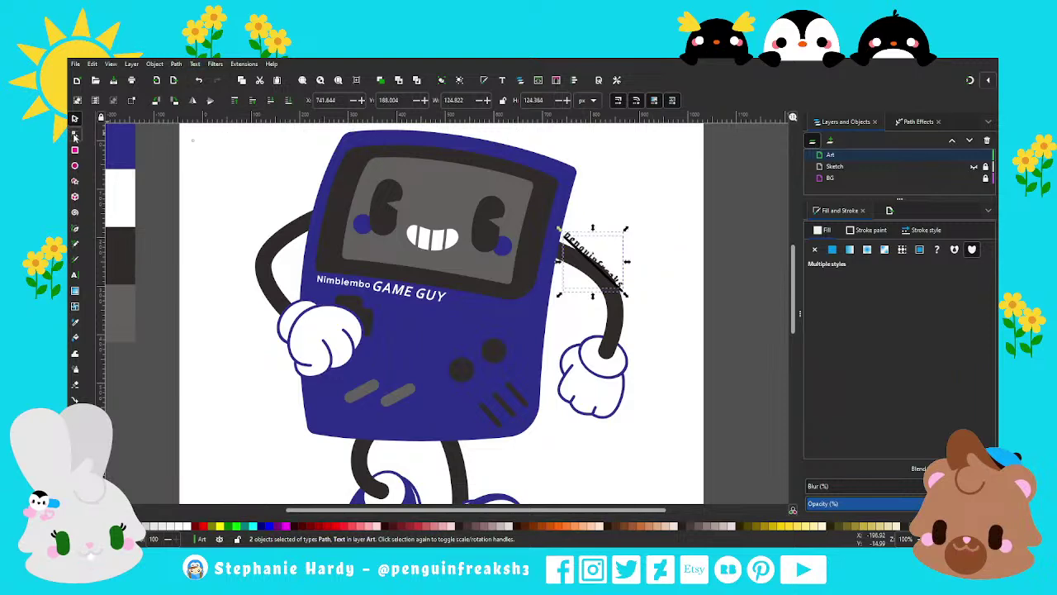
left_click(73, 134)
Step: Bend the text path so the full signature curves around the arm, then select the path alone
scroll(634, 298, "up", 2)
left_click_drag(590, 291, 602, 314)
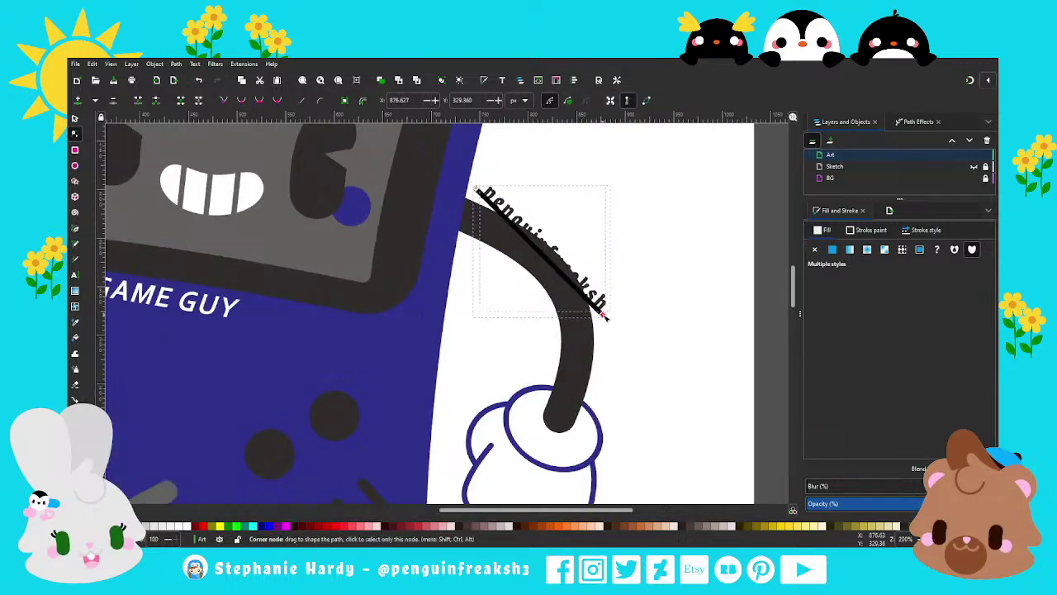
left_click_drag(475, 186, 476, 194)
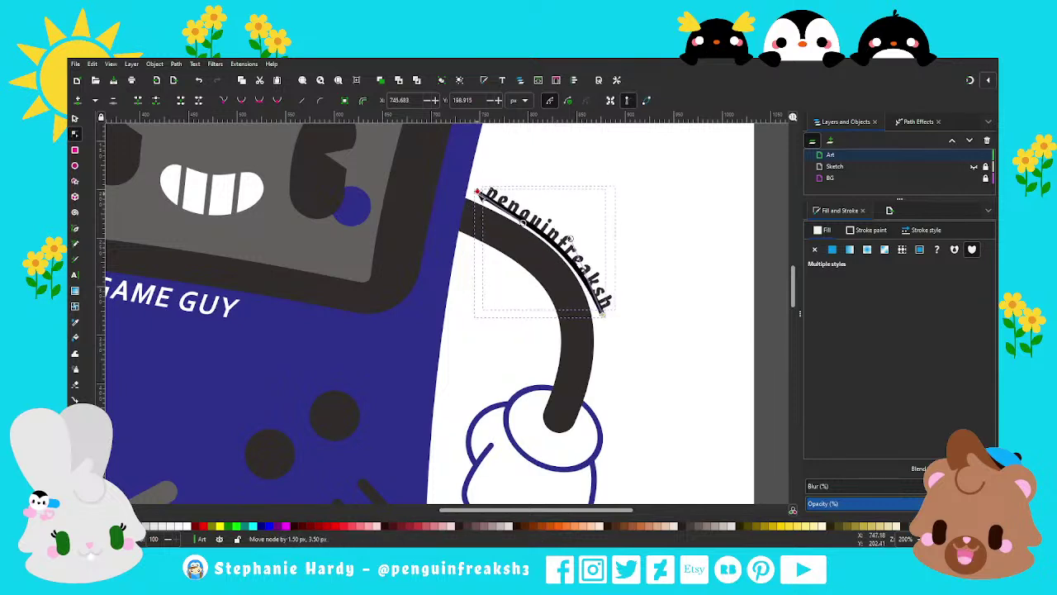
left_click_drag(603, 313, 603, 327)
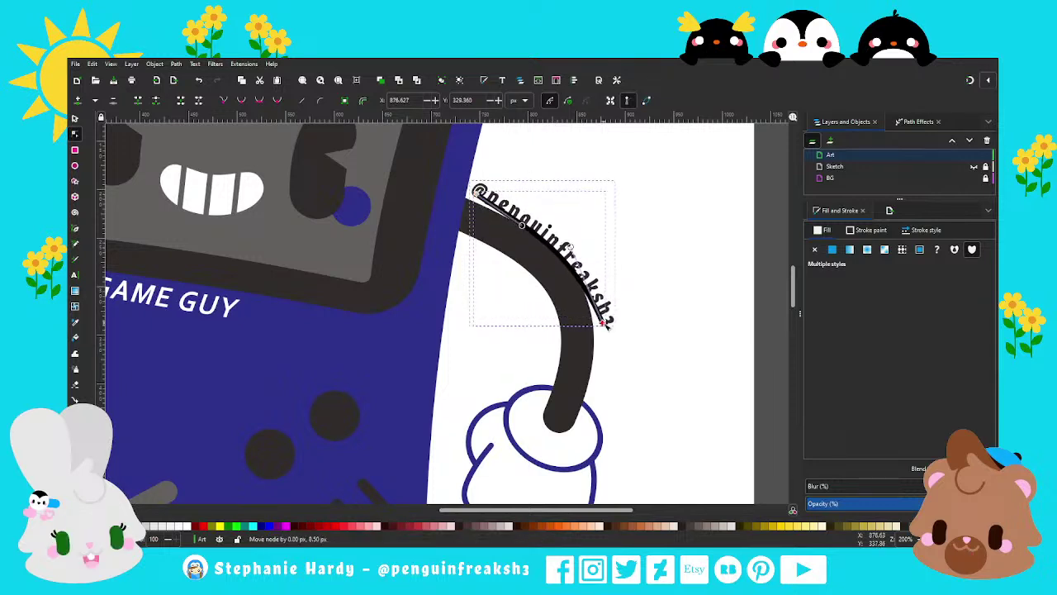
left_click_drag(571, 251, 528, 232)
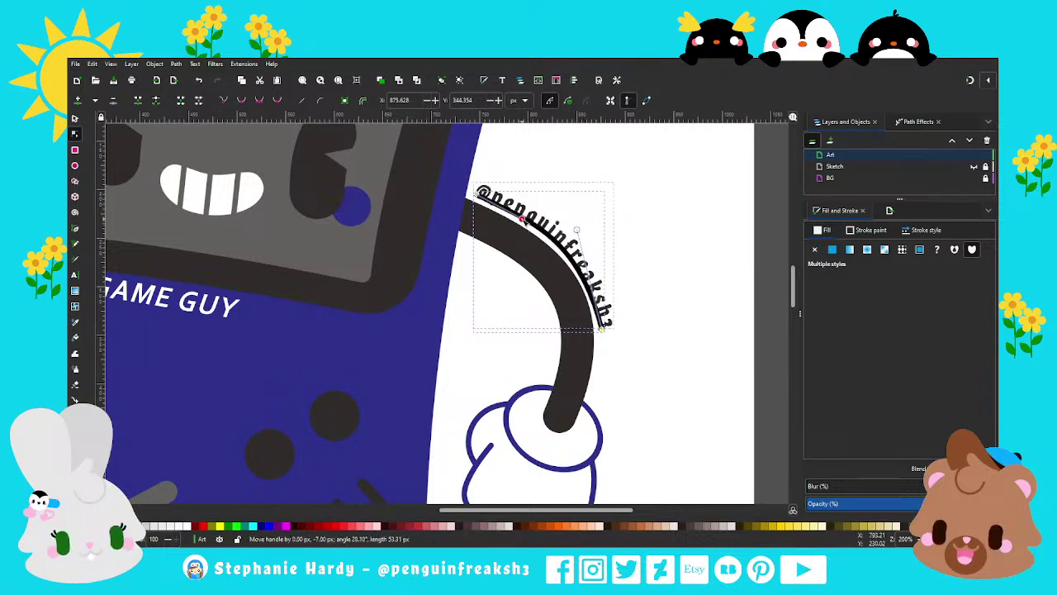
left_click_drag(578, 230, 583, 246)
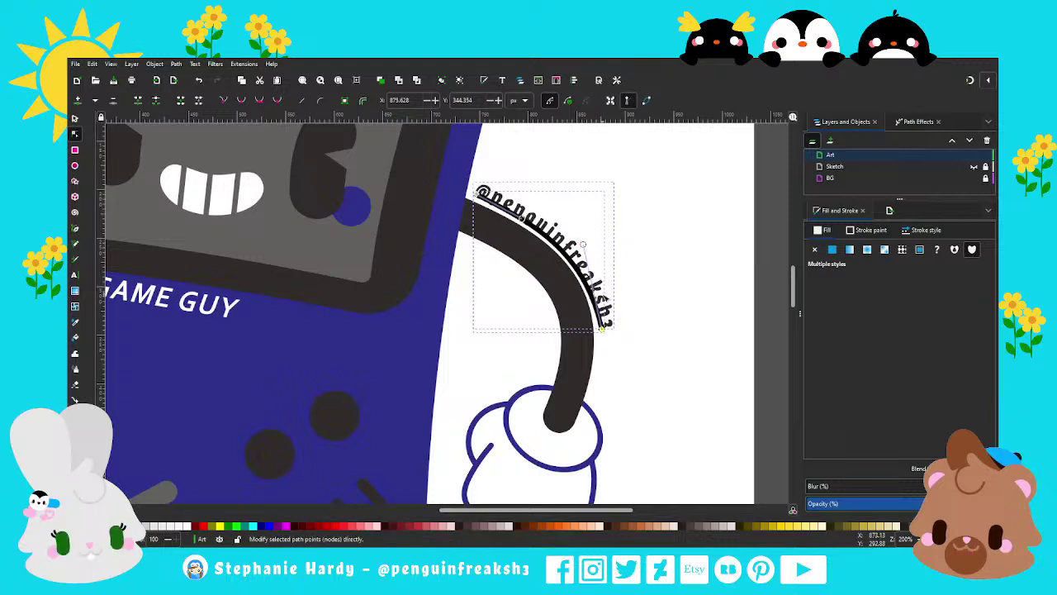
left_click_drag(583, 246, 596, 270)
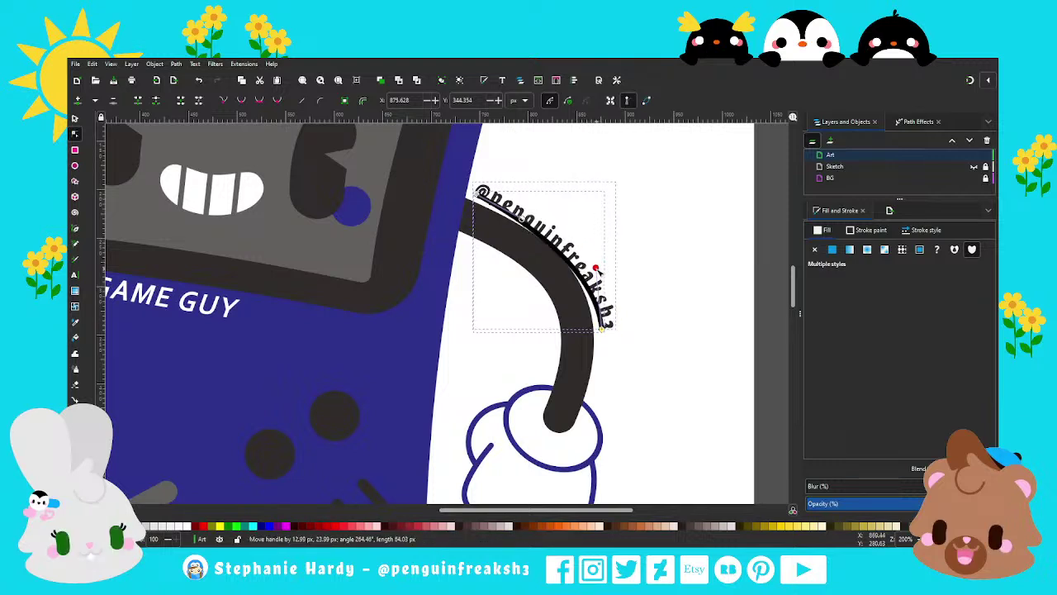
left_click_drag(508, 219, 540, 219)
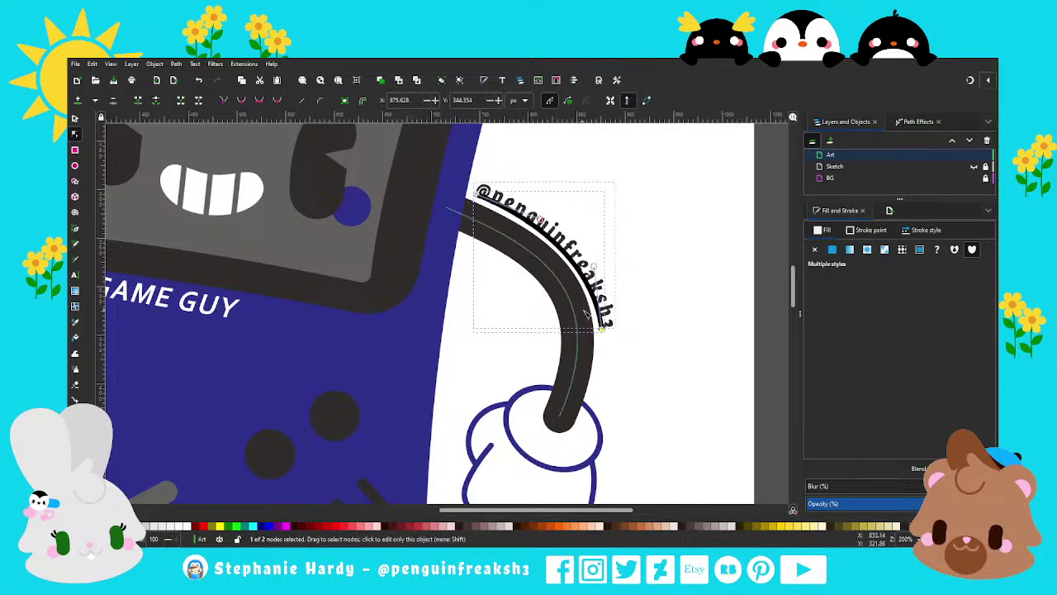
left_click_drag(602, 329, 599, 265)
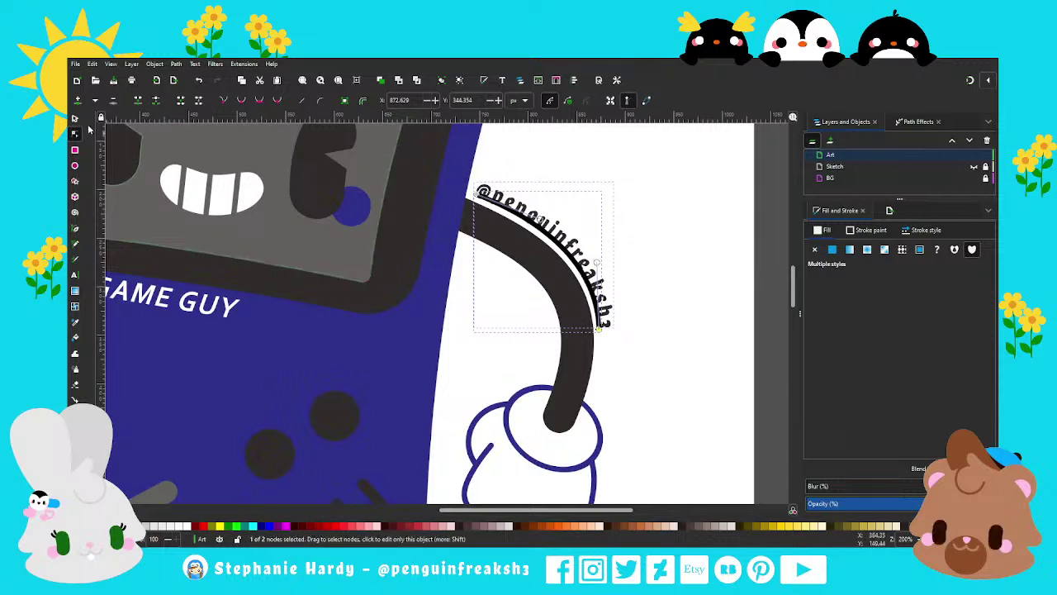
key("s")
left_click(652, 246)
left_click(581, 263)
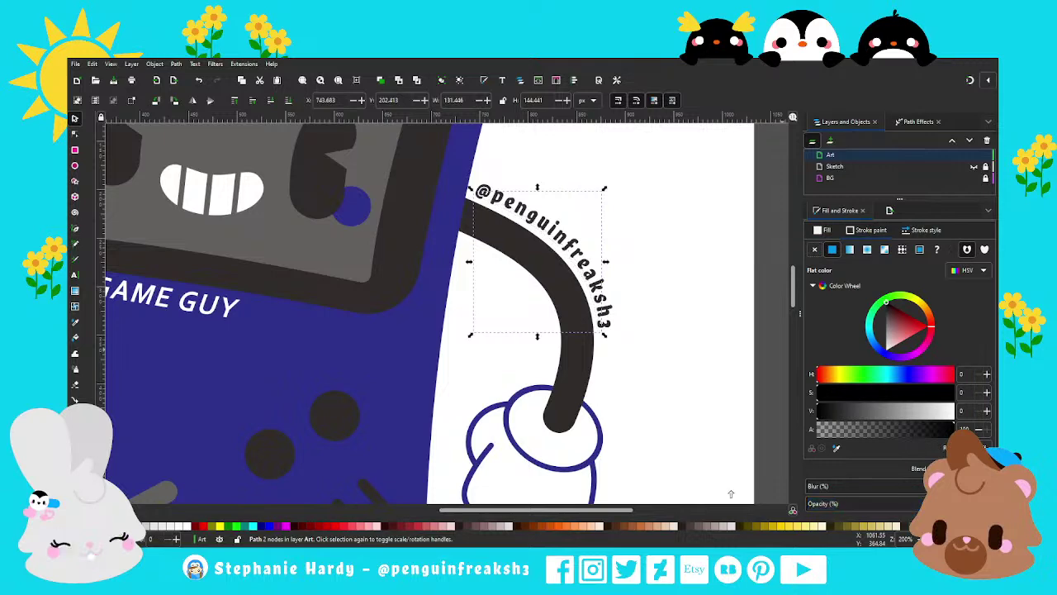
Step: Deselect, fit the page in view, and save the drawing as game_boy_guy.svg
key("Escape")
key("5")
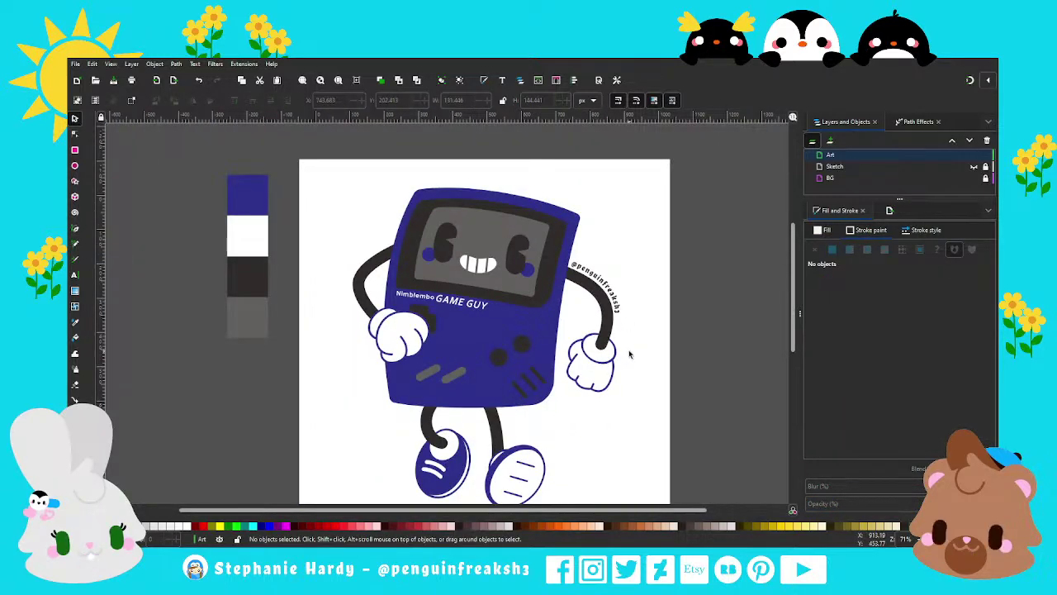
scroll(629, 353, "down", 1)
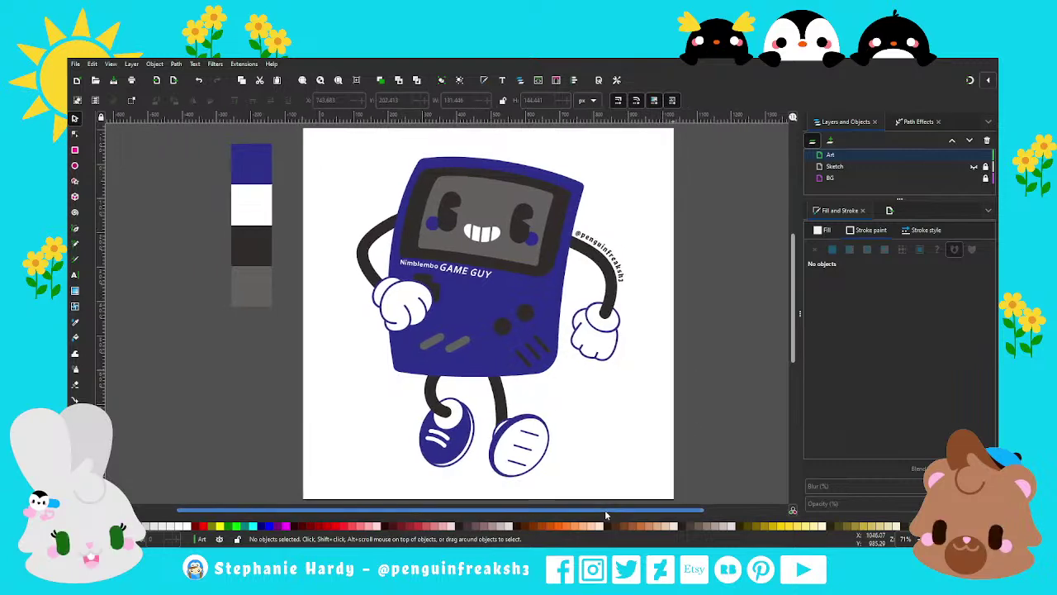
scroll(727, 388, "left", 2)
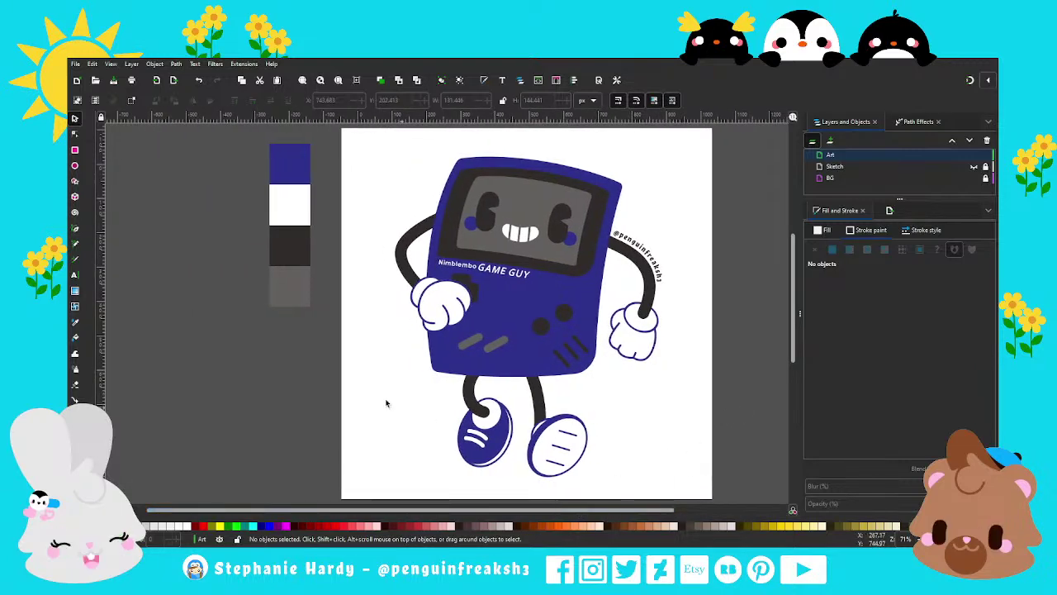
scroll(418, 315, "down", 1)
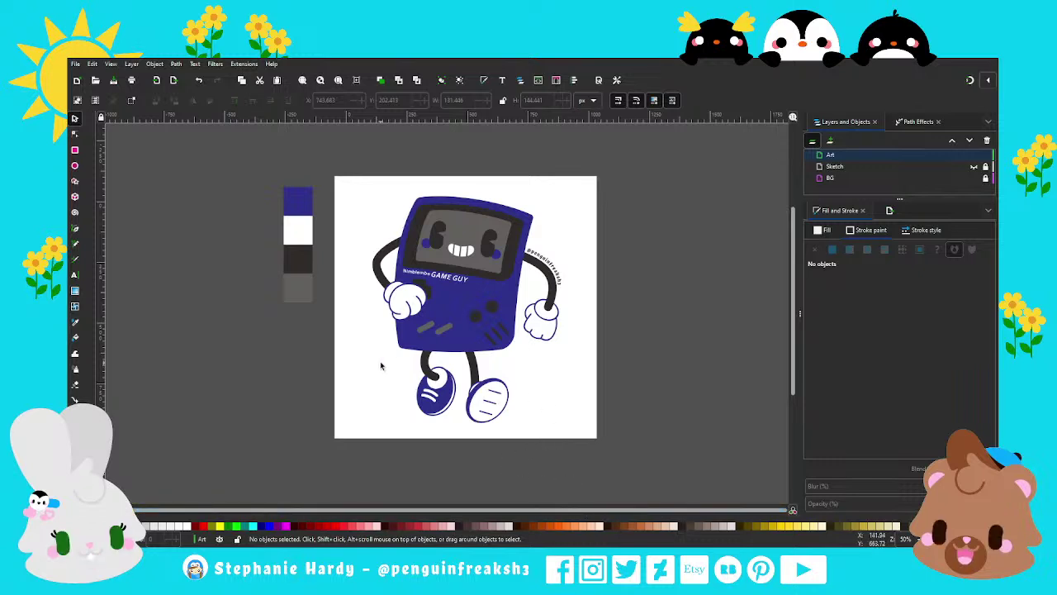
scroll(628, 379, "right", 3)
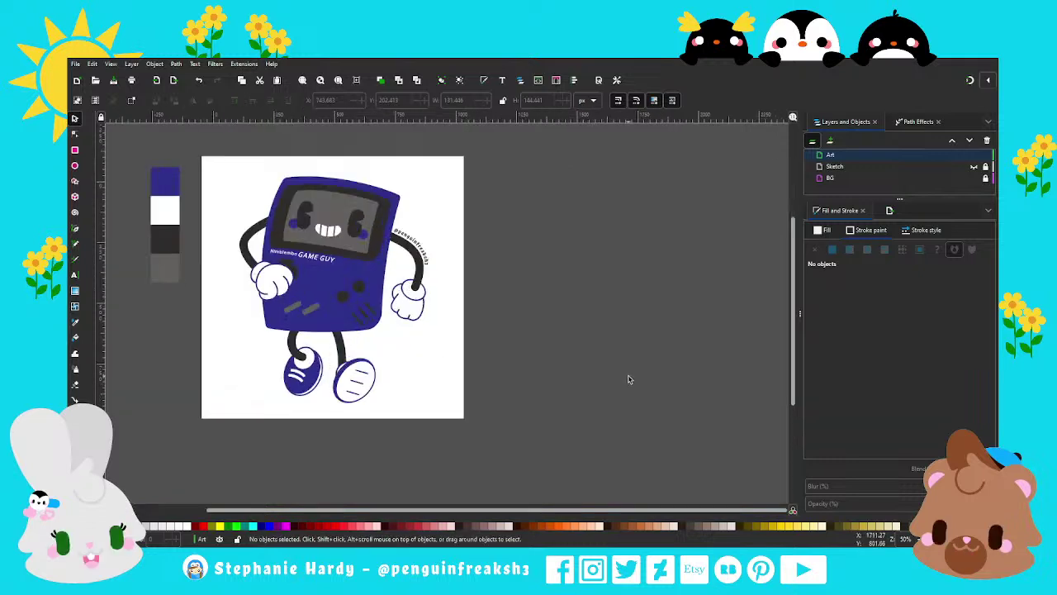
scroll(628, 379, "up", 1)
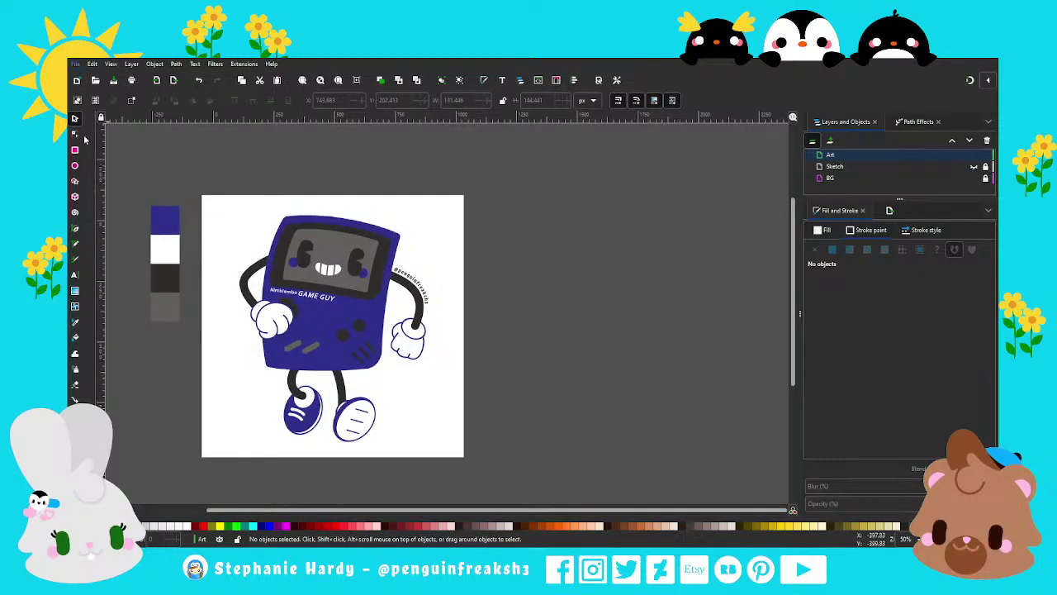
key("ctrl+s")
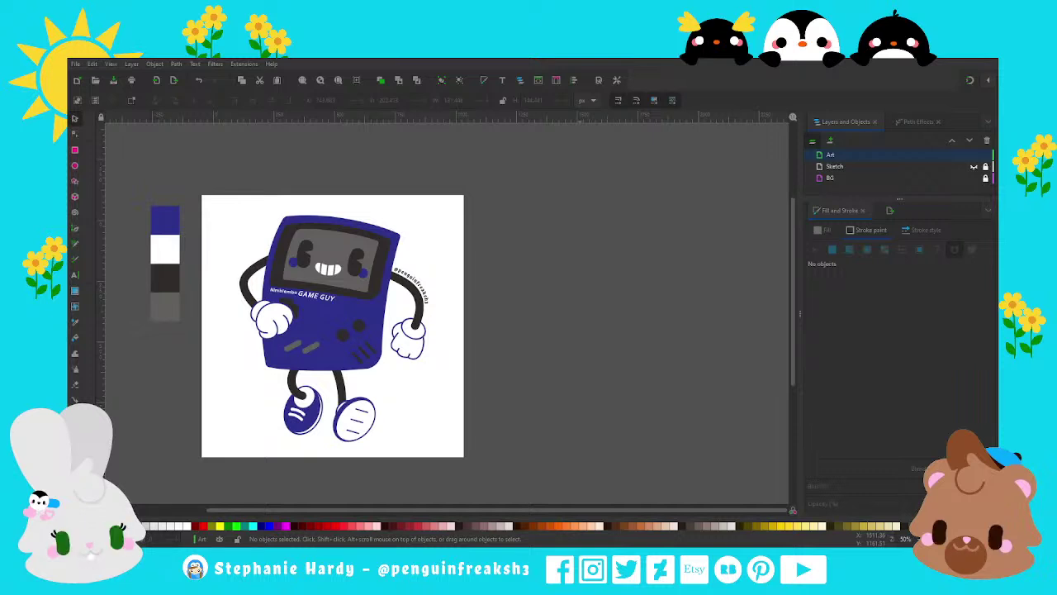
left_click(76, 70)
Step: Paste the older Game Guy image, place it right of the page, and enlarge it
key("ctrl+v")
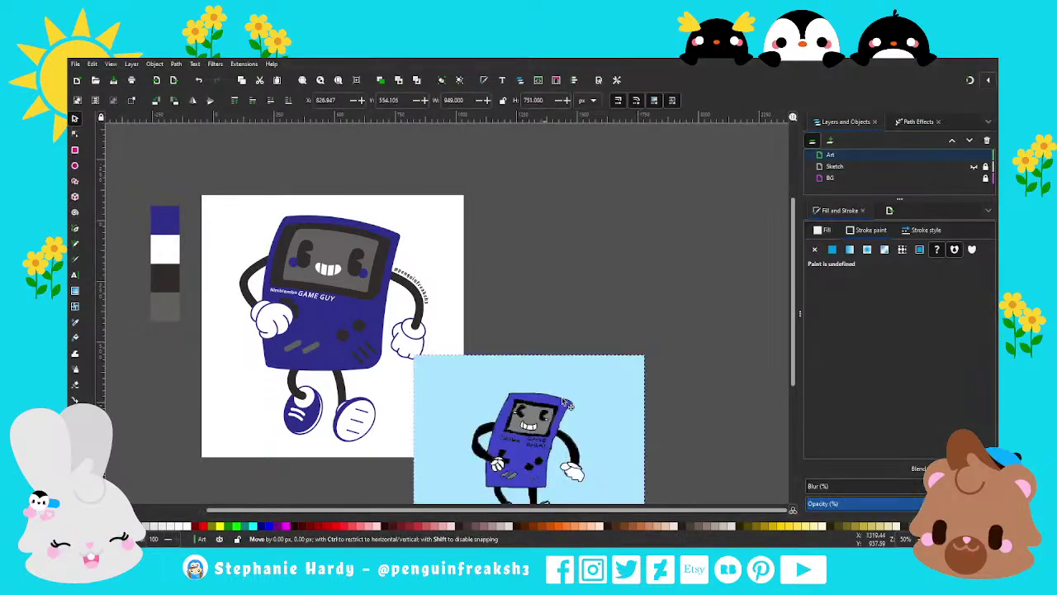
left_click_drag(536, 458, 609, 306)
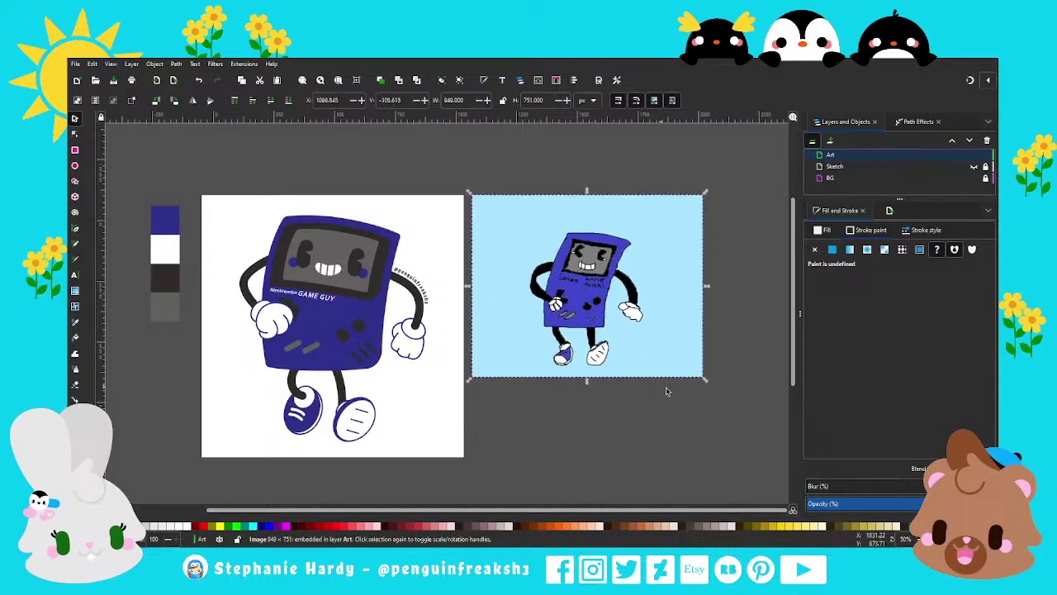
mouse_move(717, 385)
left_mouse_down()
mouse_move(741, 438)
mouse_move(764, 458)
left_mouse_up()
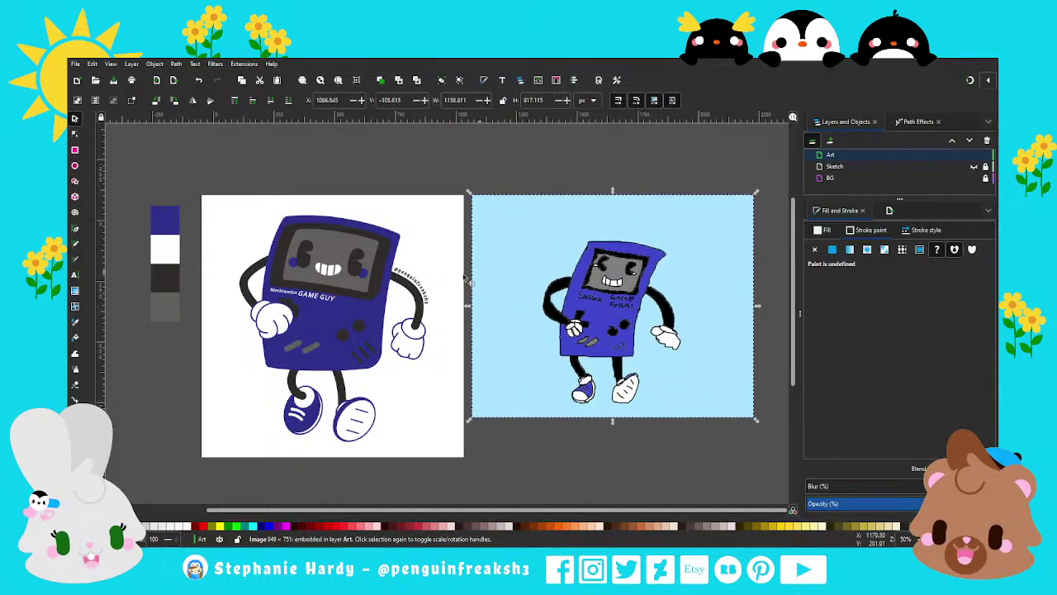
scroll(359, 290, "down", 1)
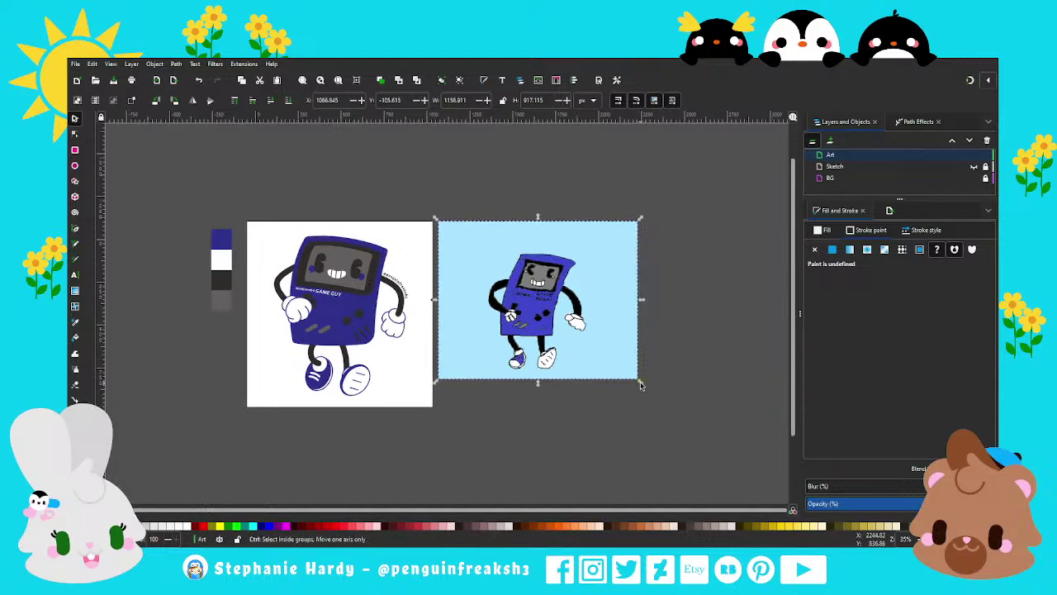
left_click_drag(641, 381, 677, 433)
left_click(487, 422)
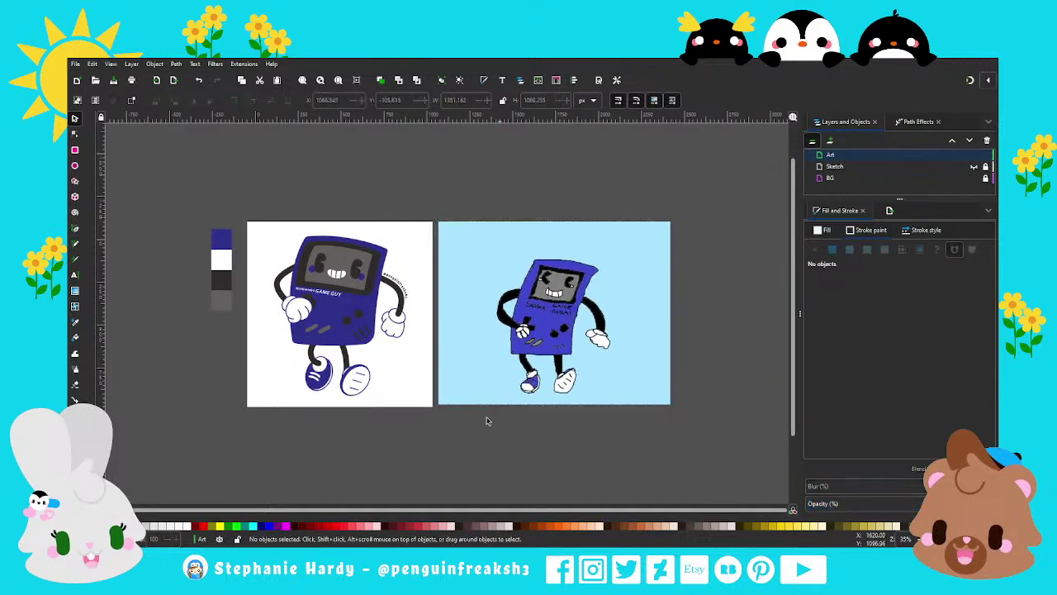
key("4")
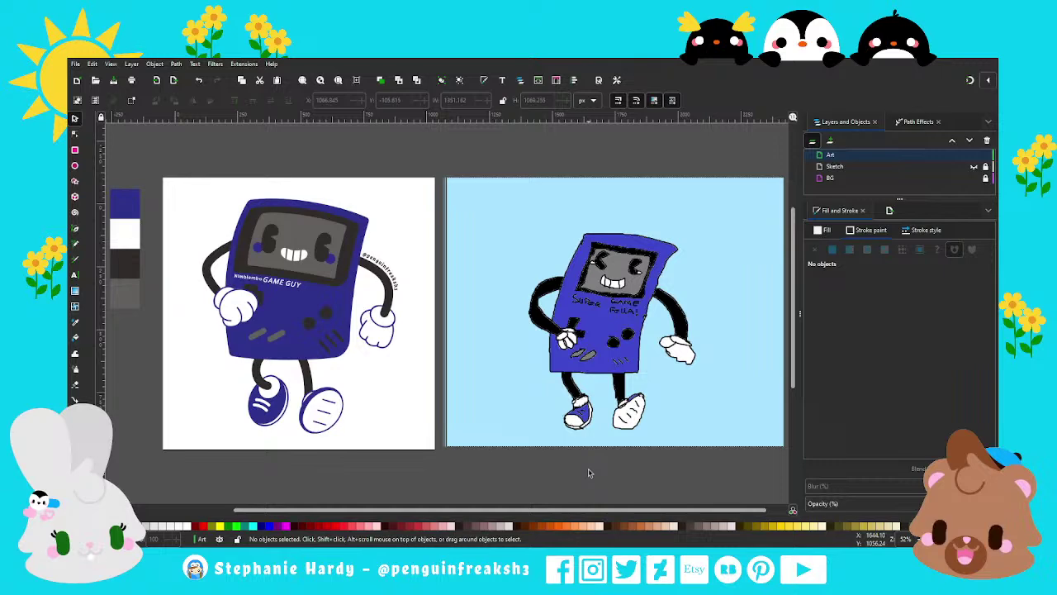
Step: Select the left shoe group and move it up slightly
scroll(305, 458, "up", 2)
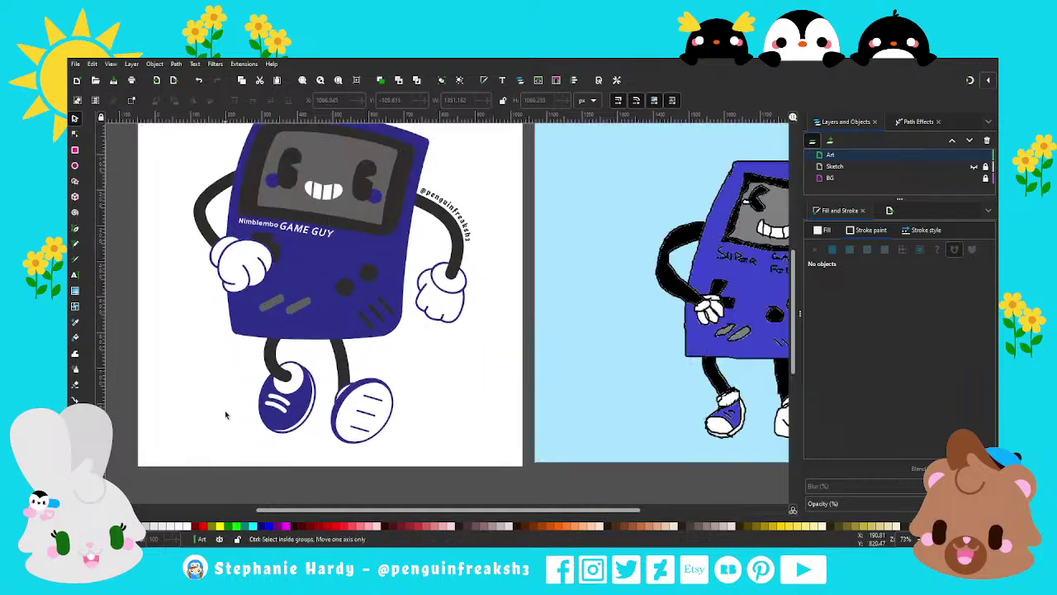
scroll(289, 413, "up", 2)
scroll(334, 438, "down", 2)
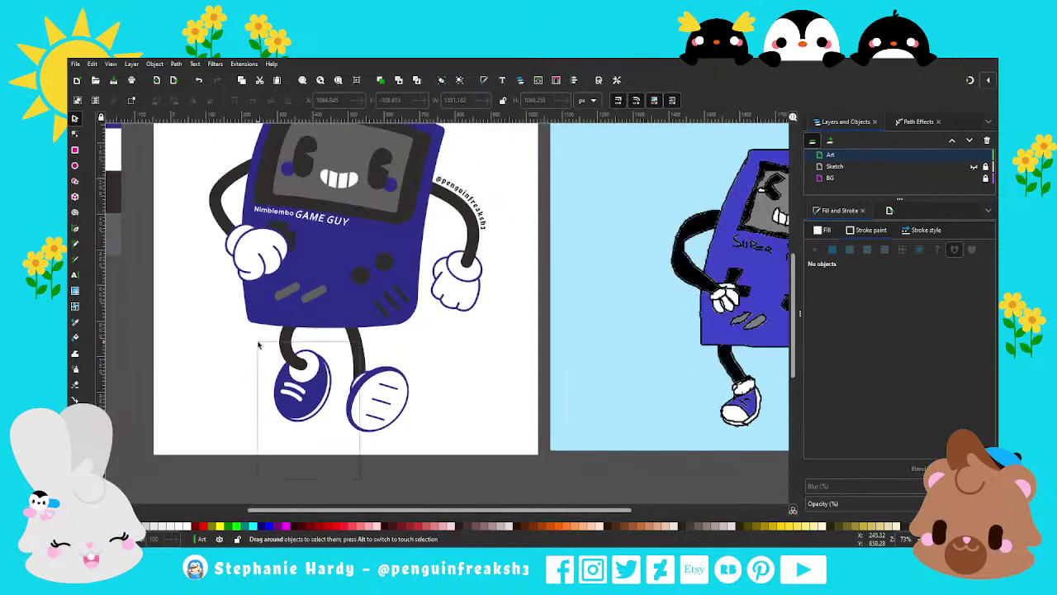
left_click_drag(363, 480, 261, 342)
mouse_move(303, 413)
left_mouse_down()
mouse_move(312, 400)
mouse_move(302, 357)
left_mouse_up()
Step: Drag the left leg's end node so the leg meets the raised shoe
left_click(75, 134)
left_click(285, 334)
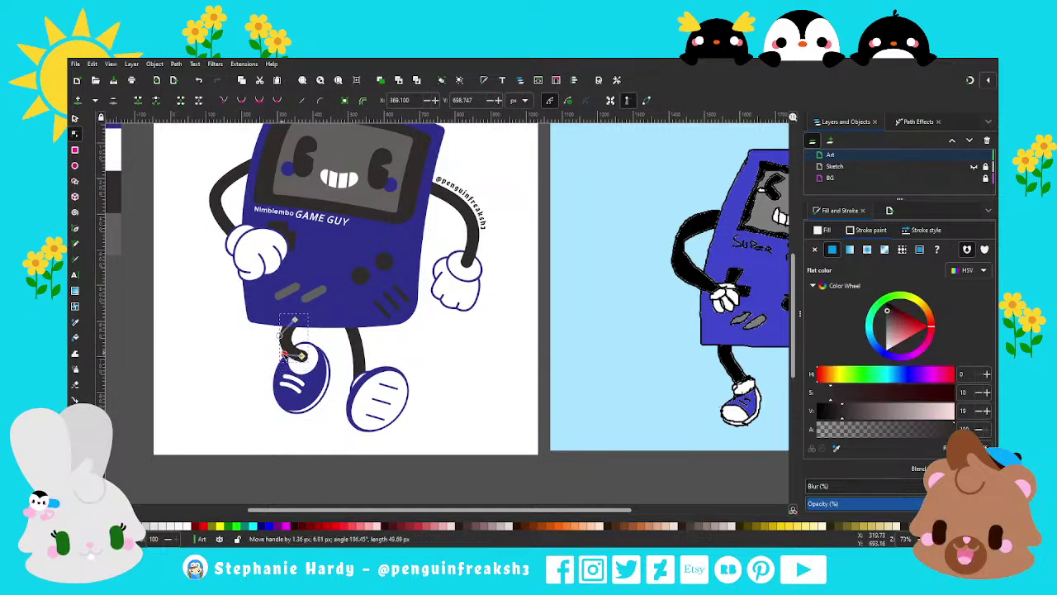
left_click_drag(301, 357, 277, 337)
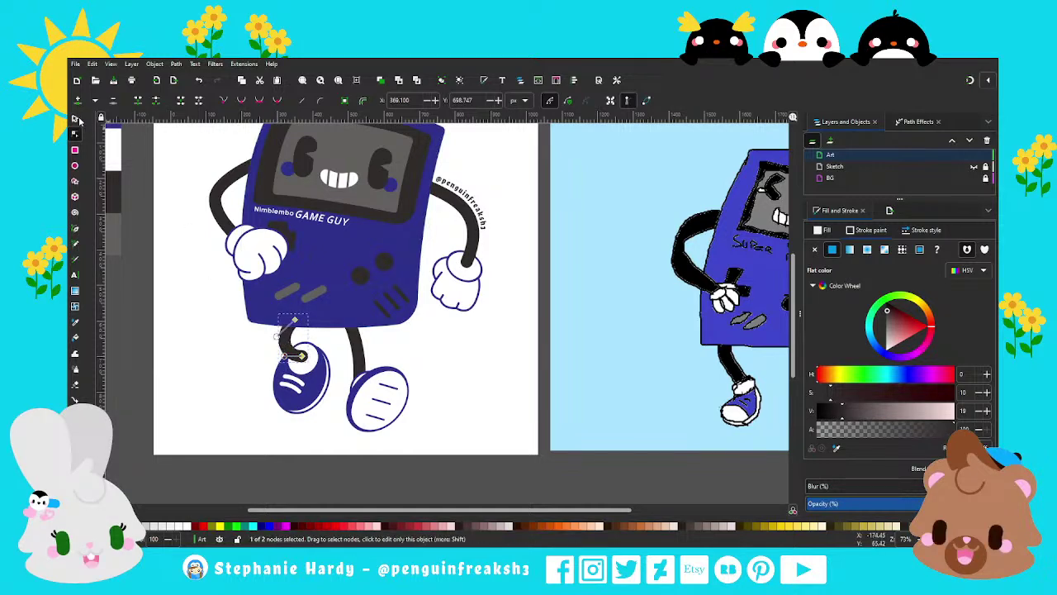
key("s")
left_click(260, 400)
scroll(261, 400, "down", 2)
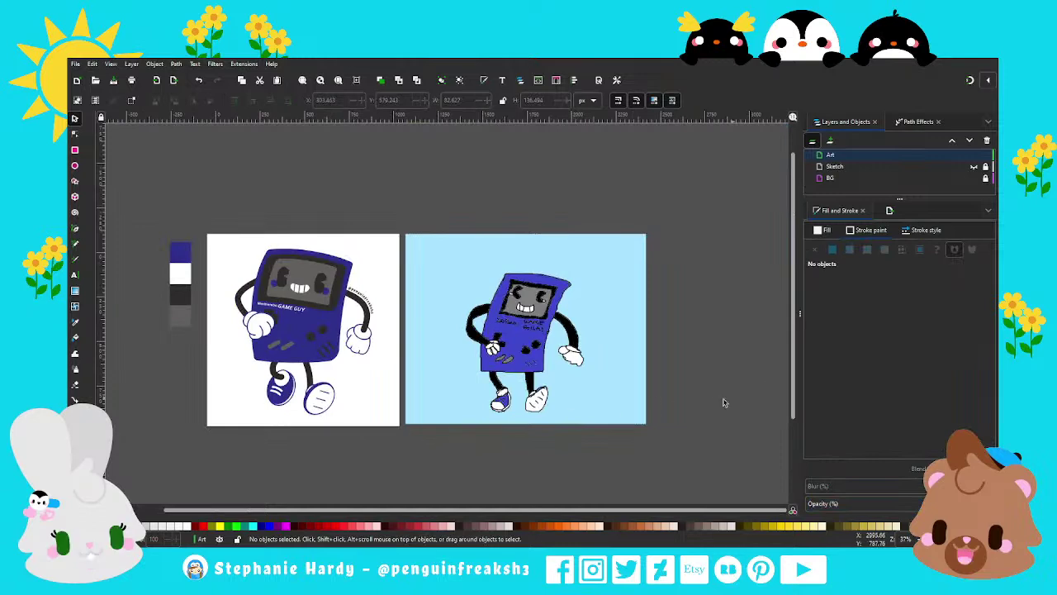
scroll(697, 373, "down", 1)
scroll(557, 385, "up", 1)
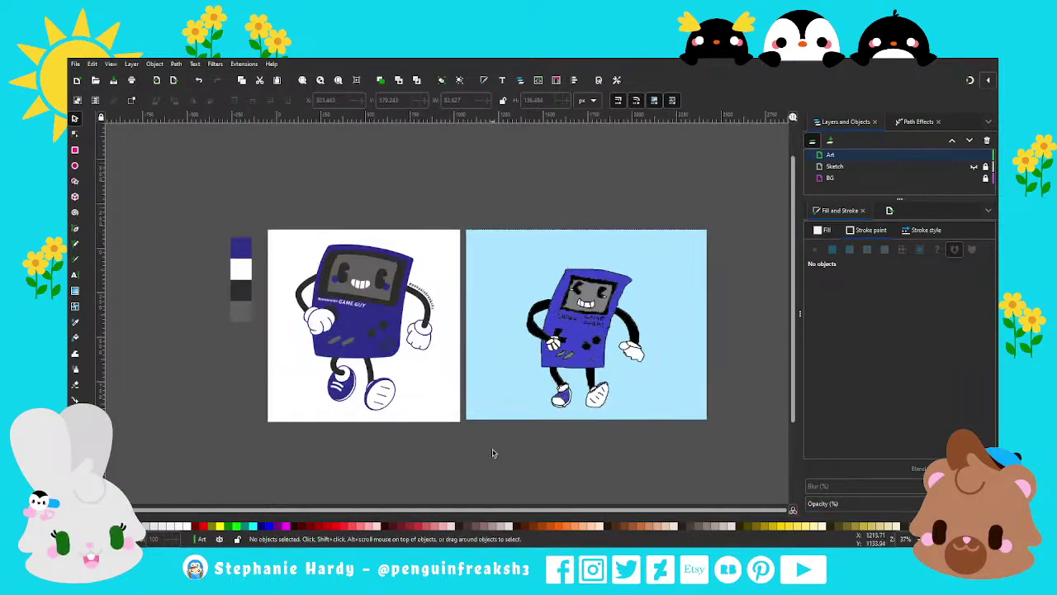
scroll(491, 450, "up", 1)
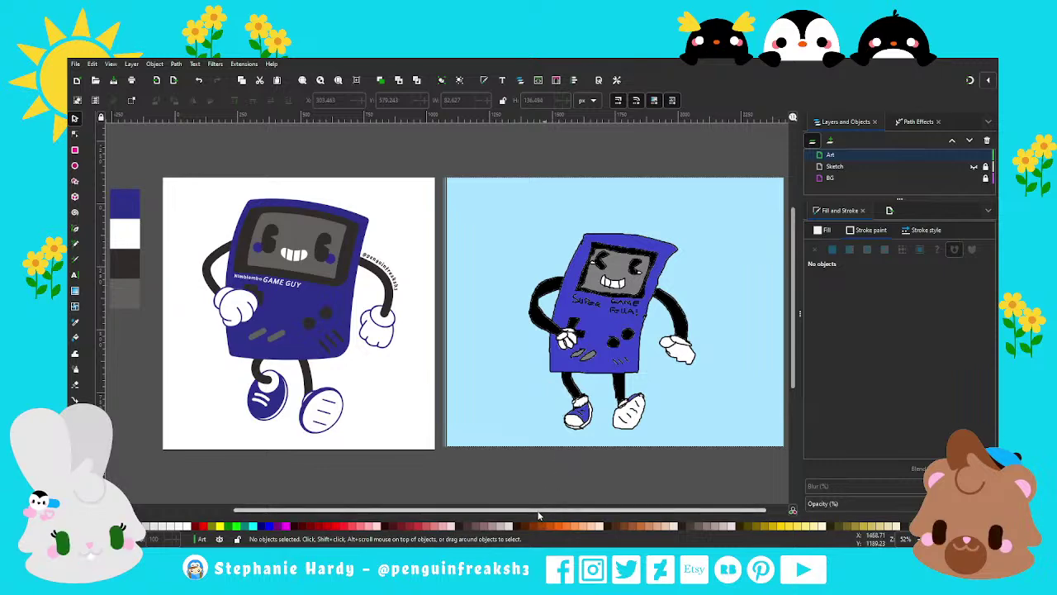
Step: Make two small drags near the canvas bottom, then save the drawing to game_boy_guy.svg
left_click_drag(540, 514, 548, 517)
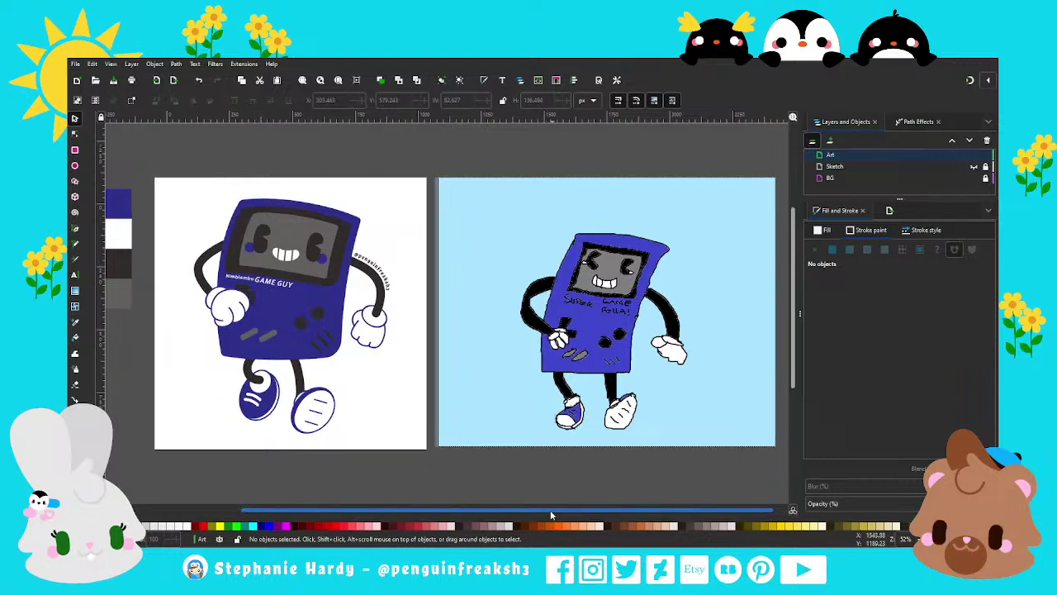
left_click_drag(552, 514, 551, 515)
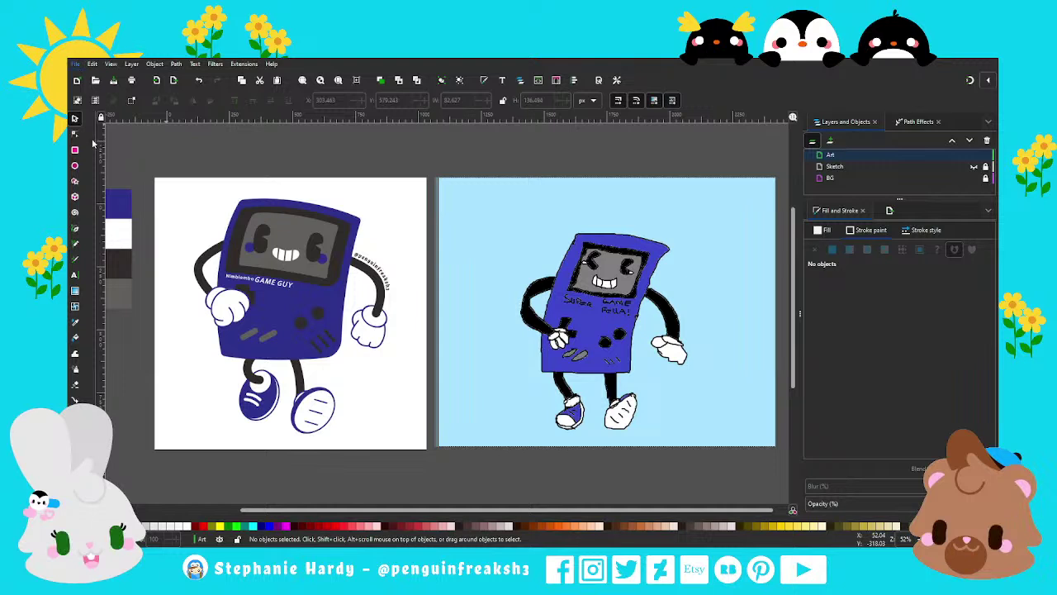
key("ctrl+s")
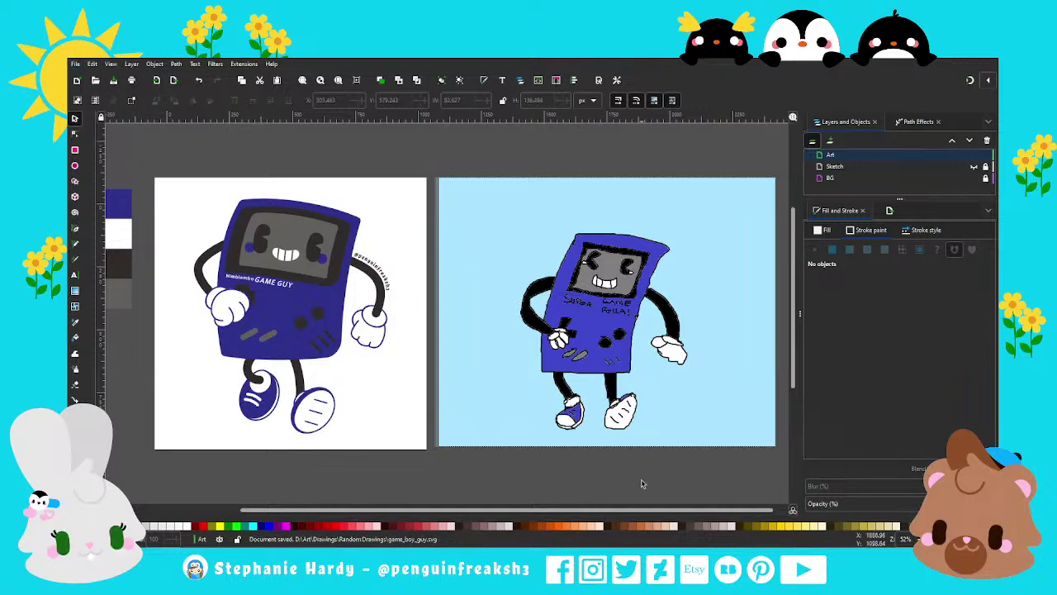